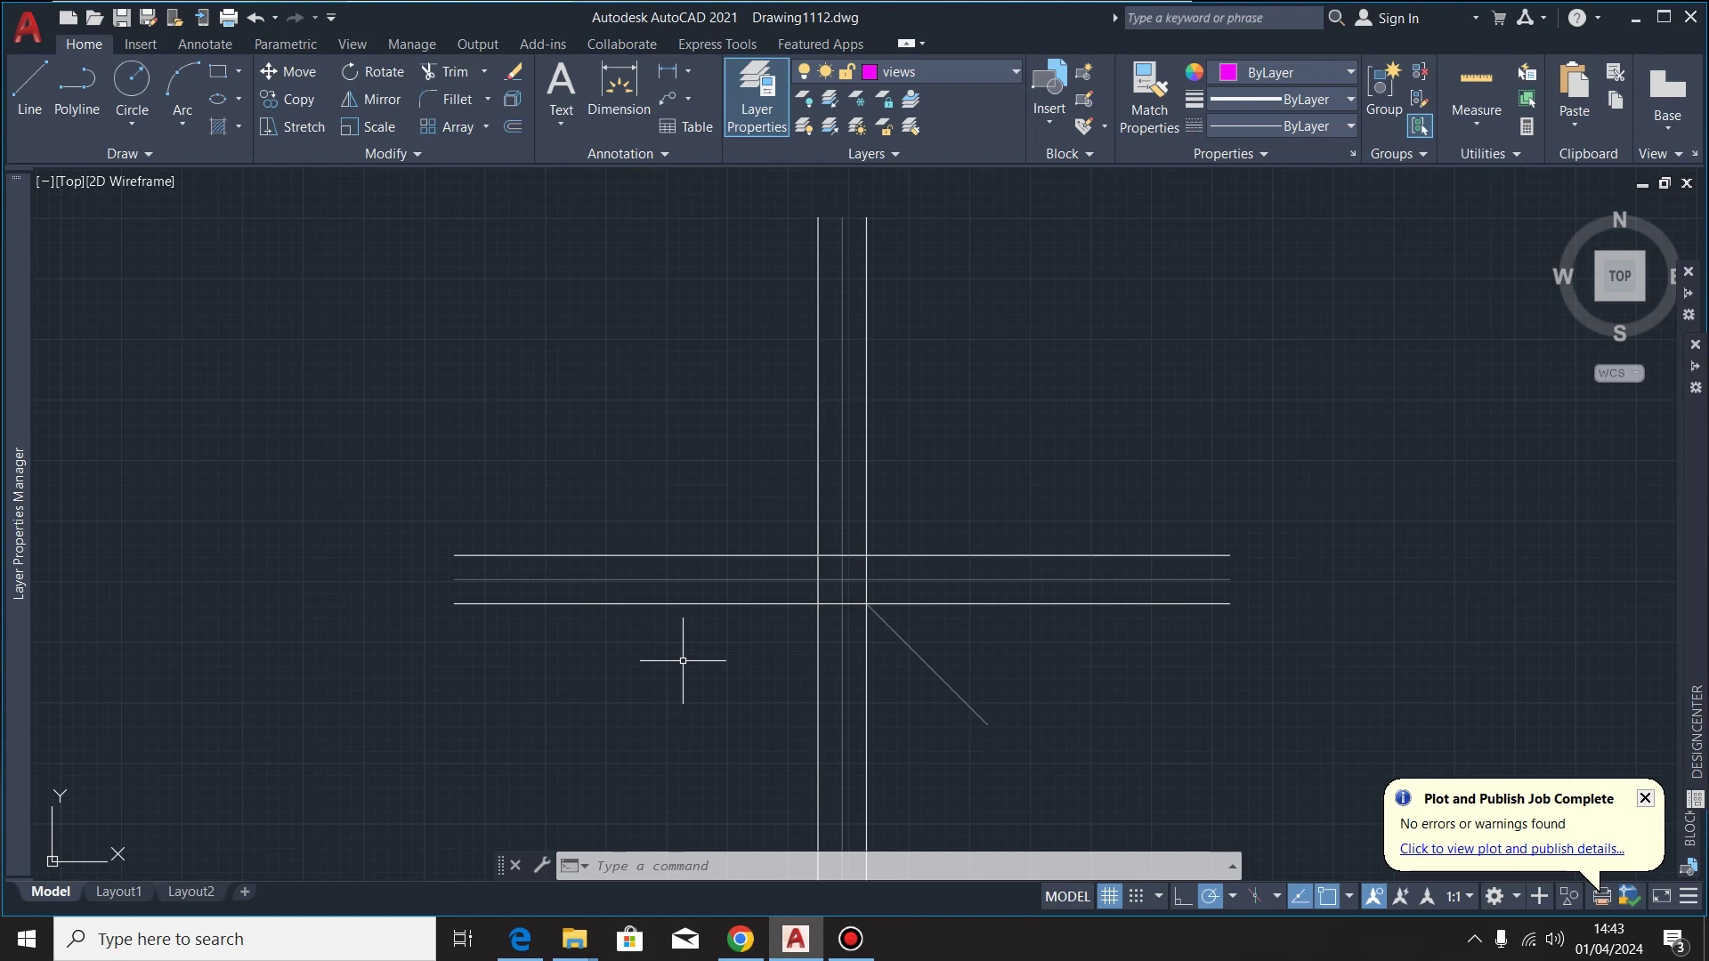
Bring up the ISP 123.pdf isometric bracket reference, with R10mm and R20mm bosses, beside AutoCAD
click(520, 939)
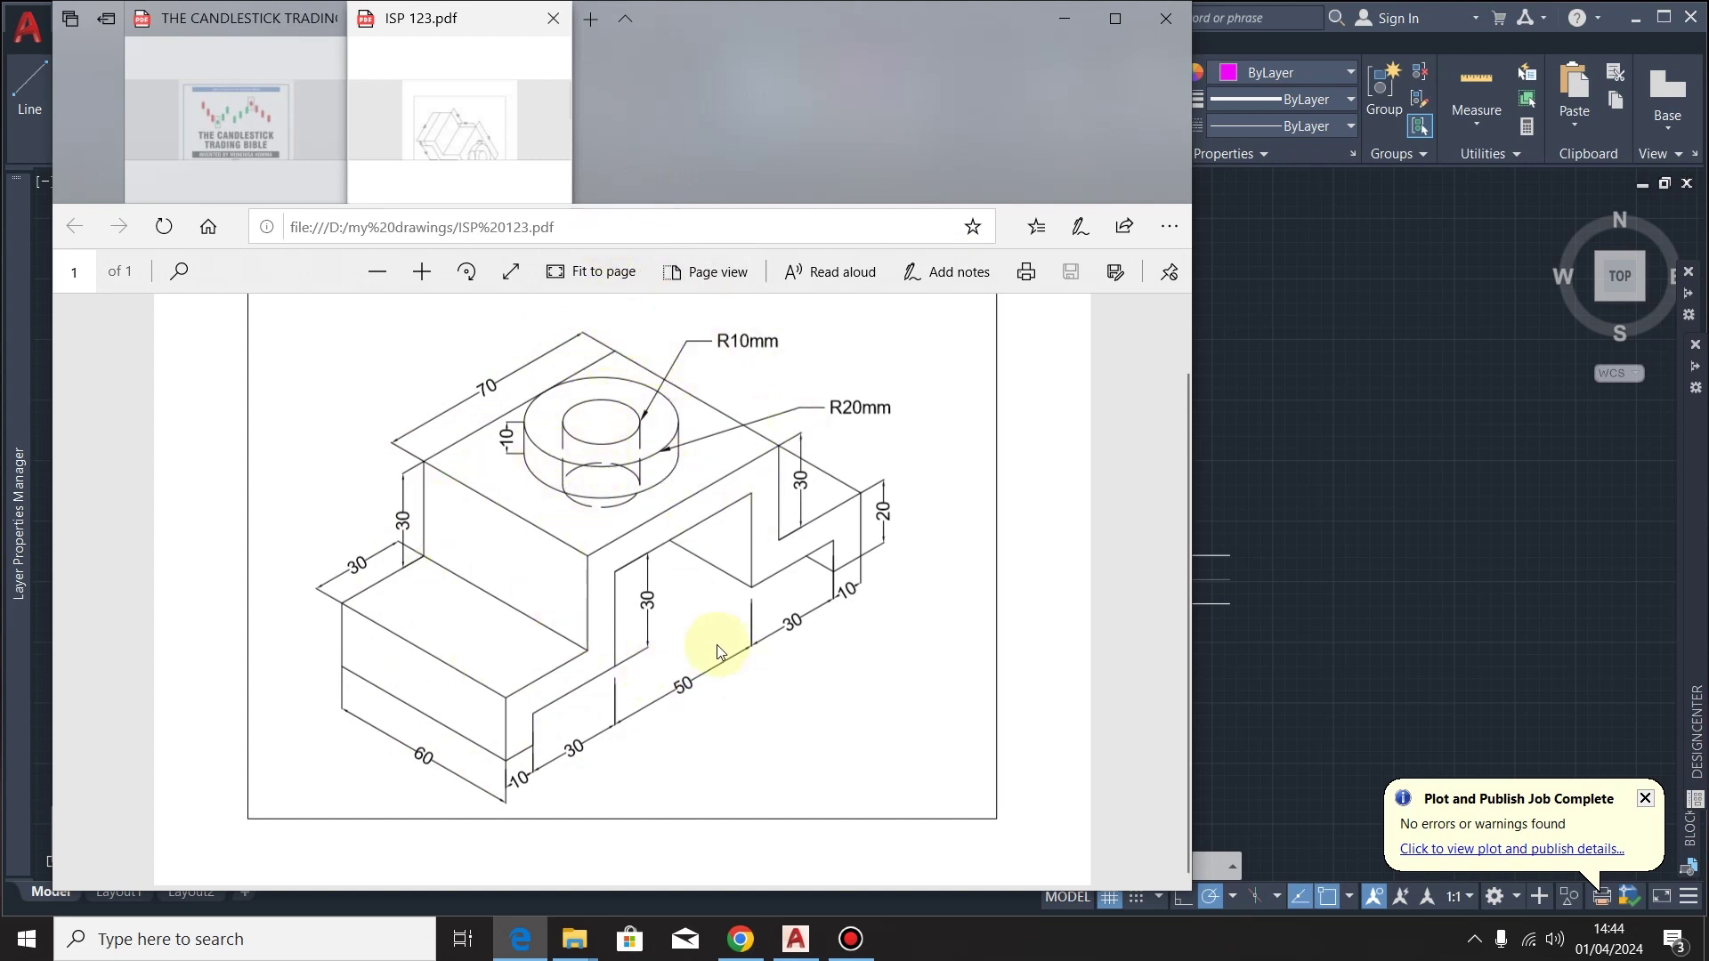
Glance at the reference PDF again, then set Edge aside so Drawing1112.dwg shows
click(1064, 18)
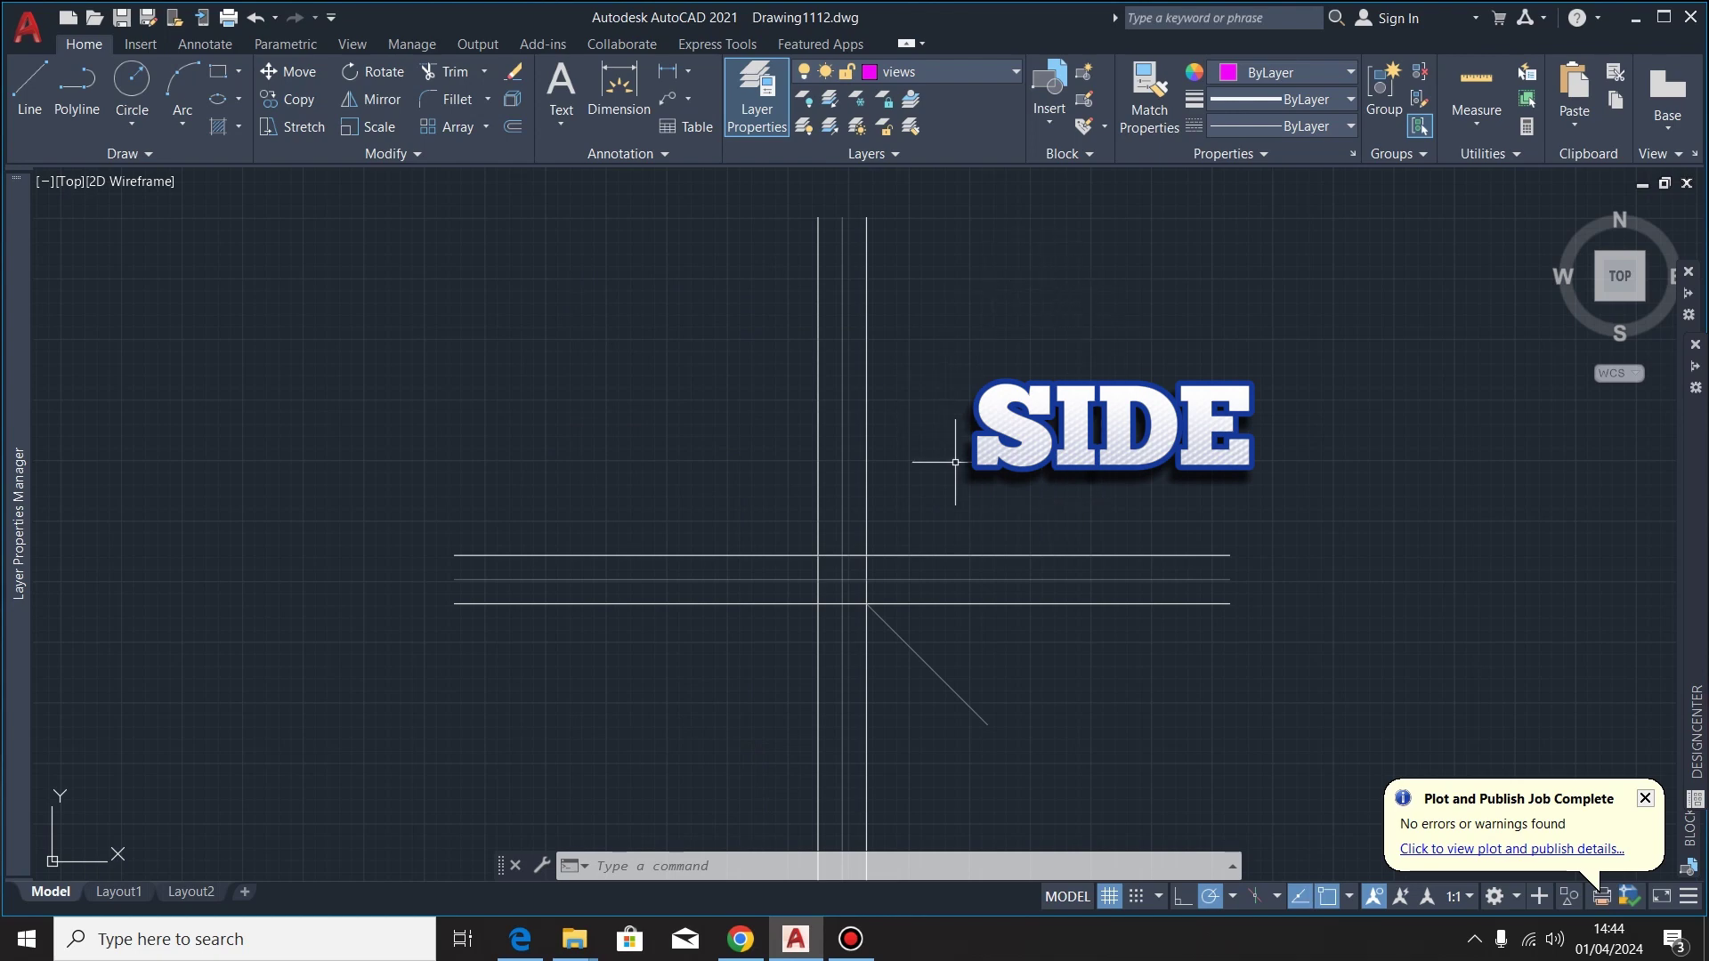
click(519, 939)
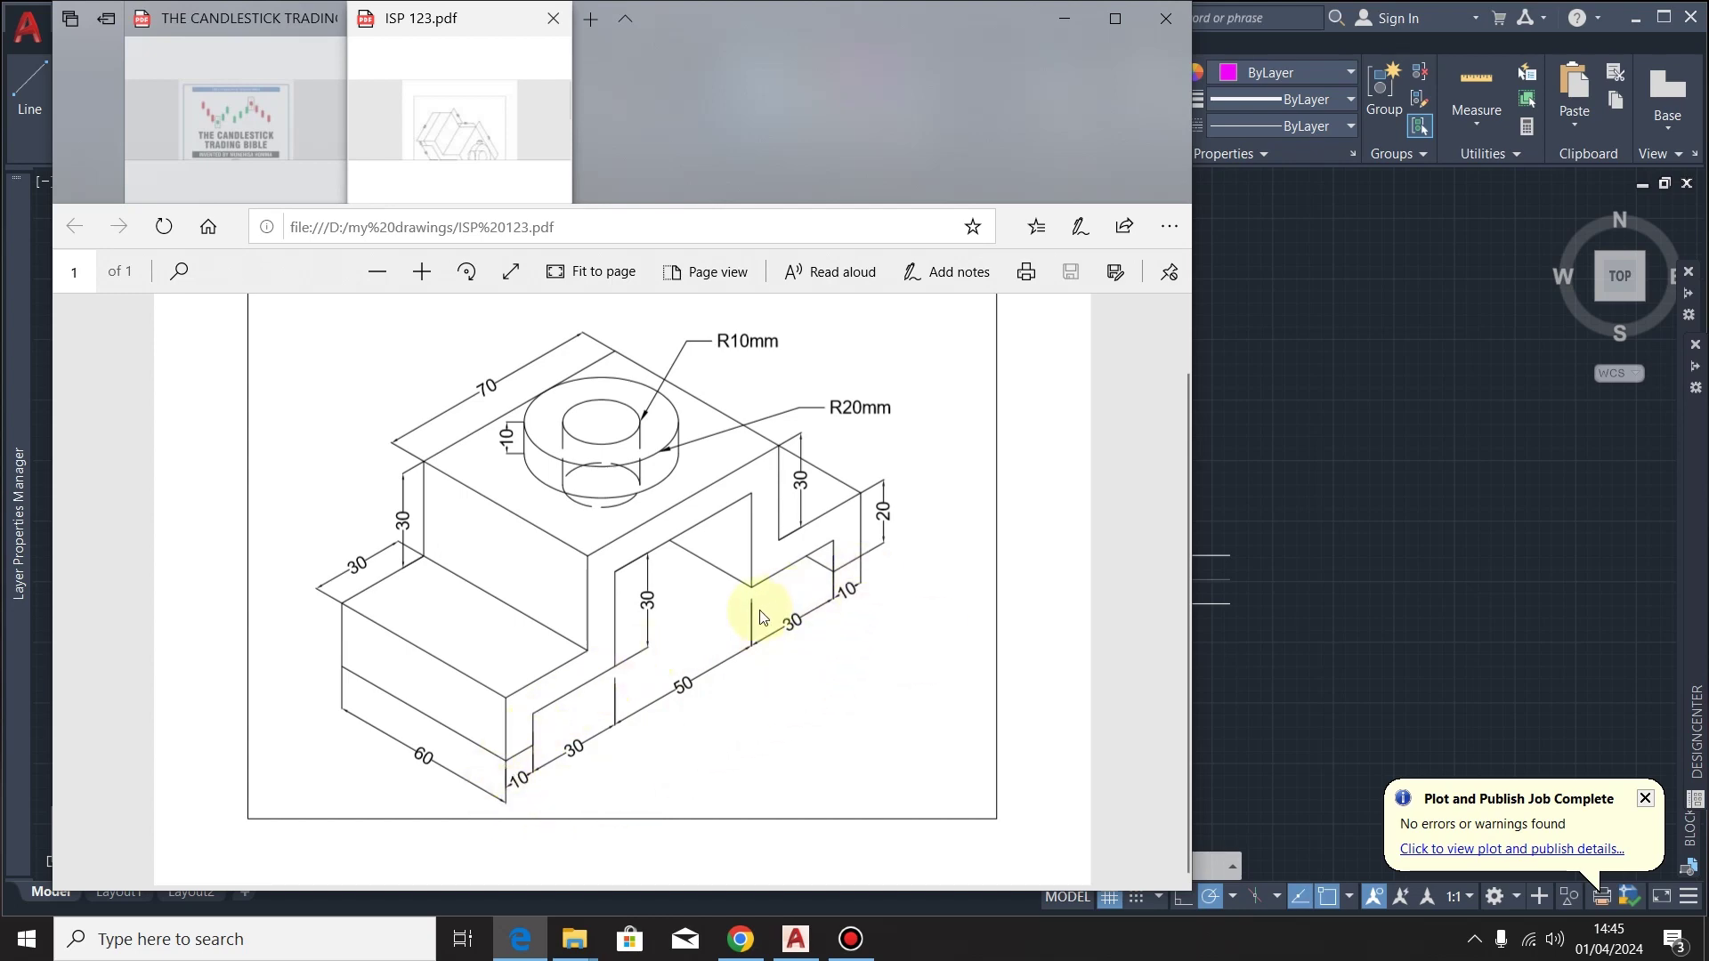
click(1064, 18)
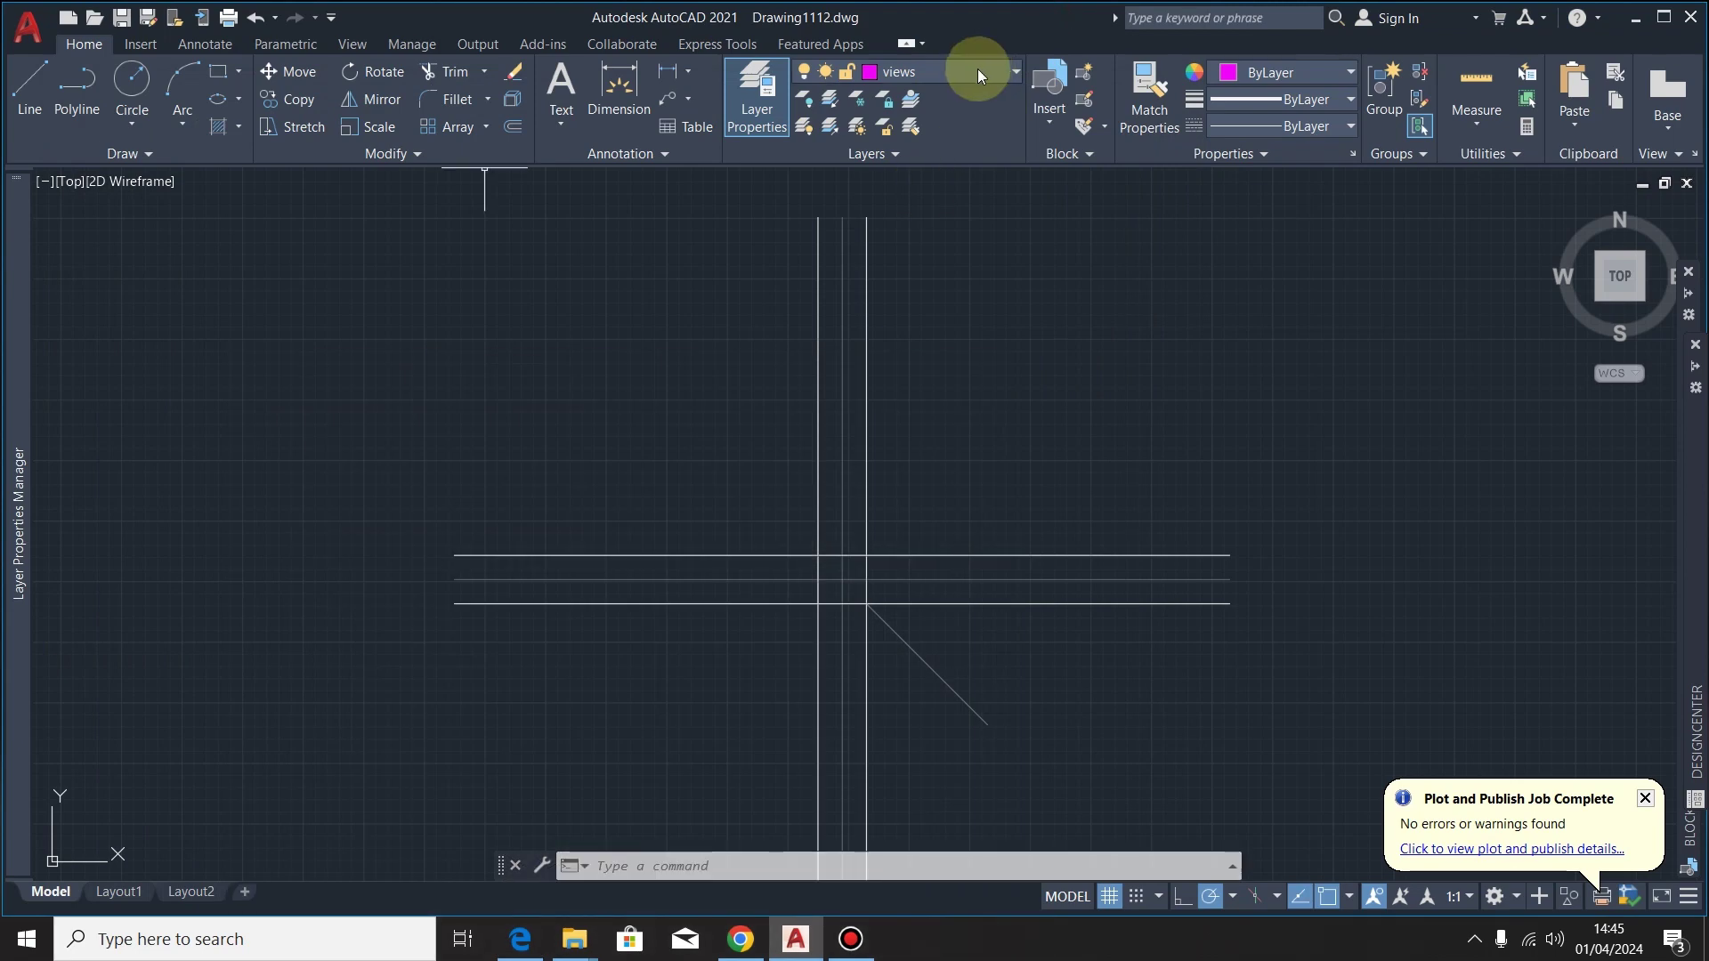
On the 'views' layer, draw a 130 × 60 rectangle above-left of the projection lines
click(997, 73)
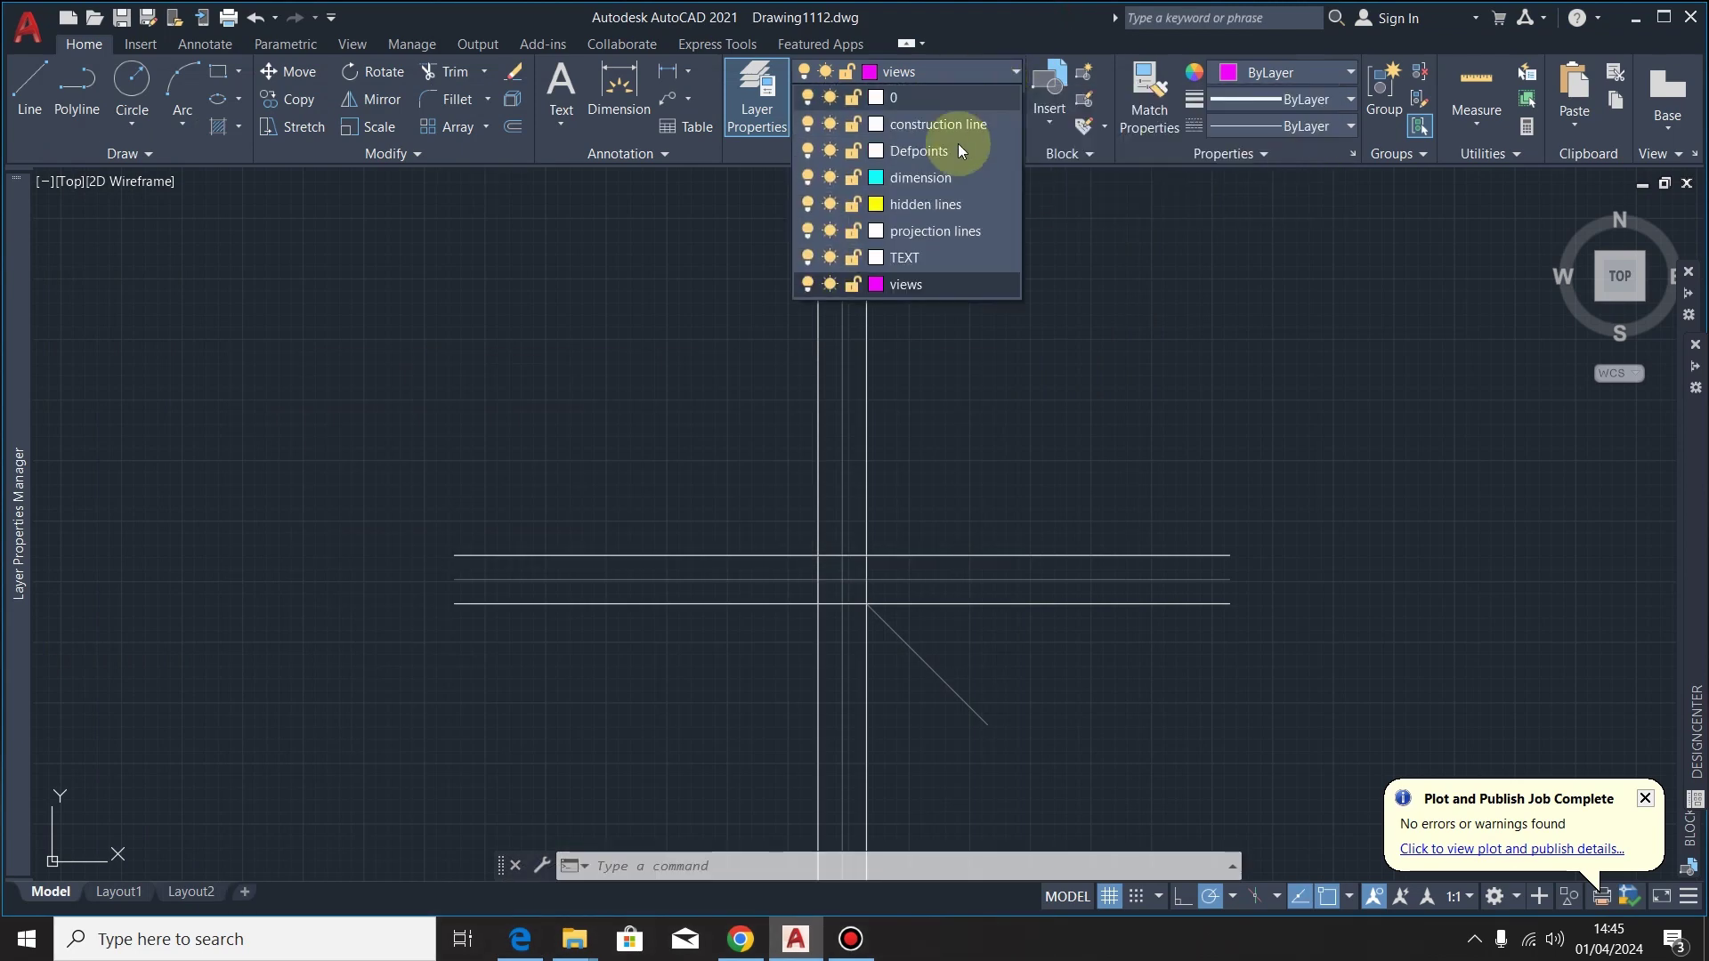
click(945, 285)
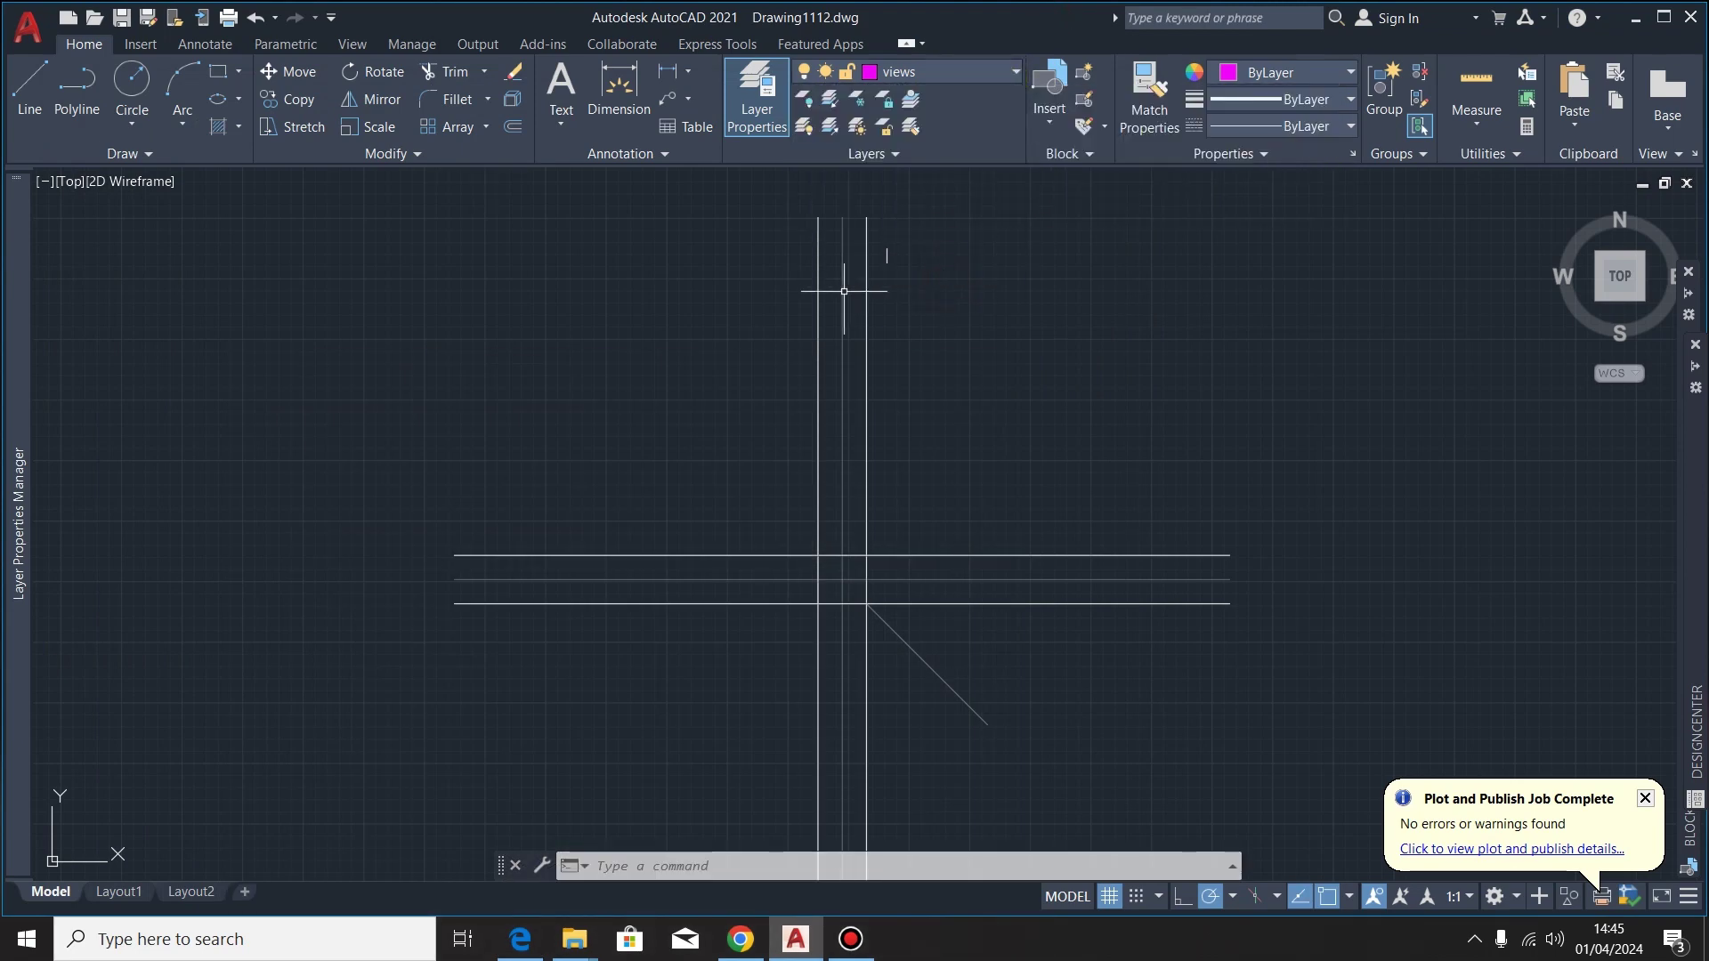
click(219, 86)
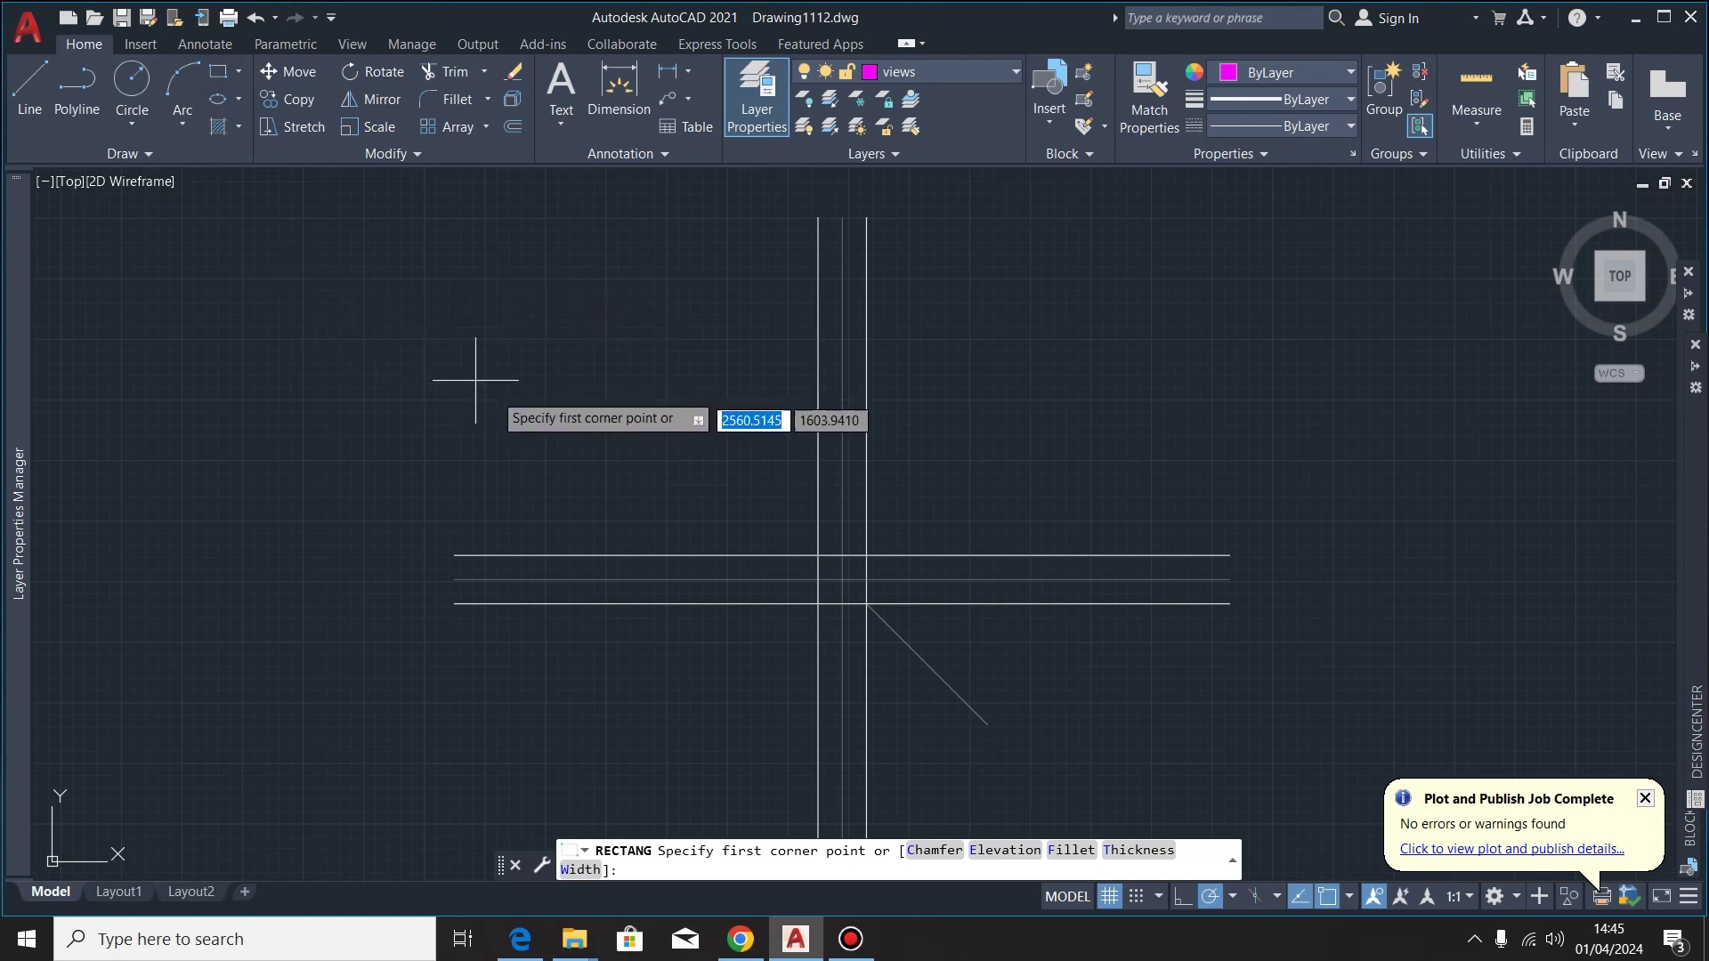
click(439, 299)
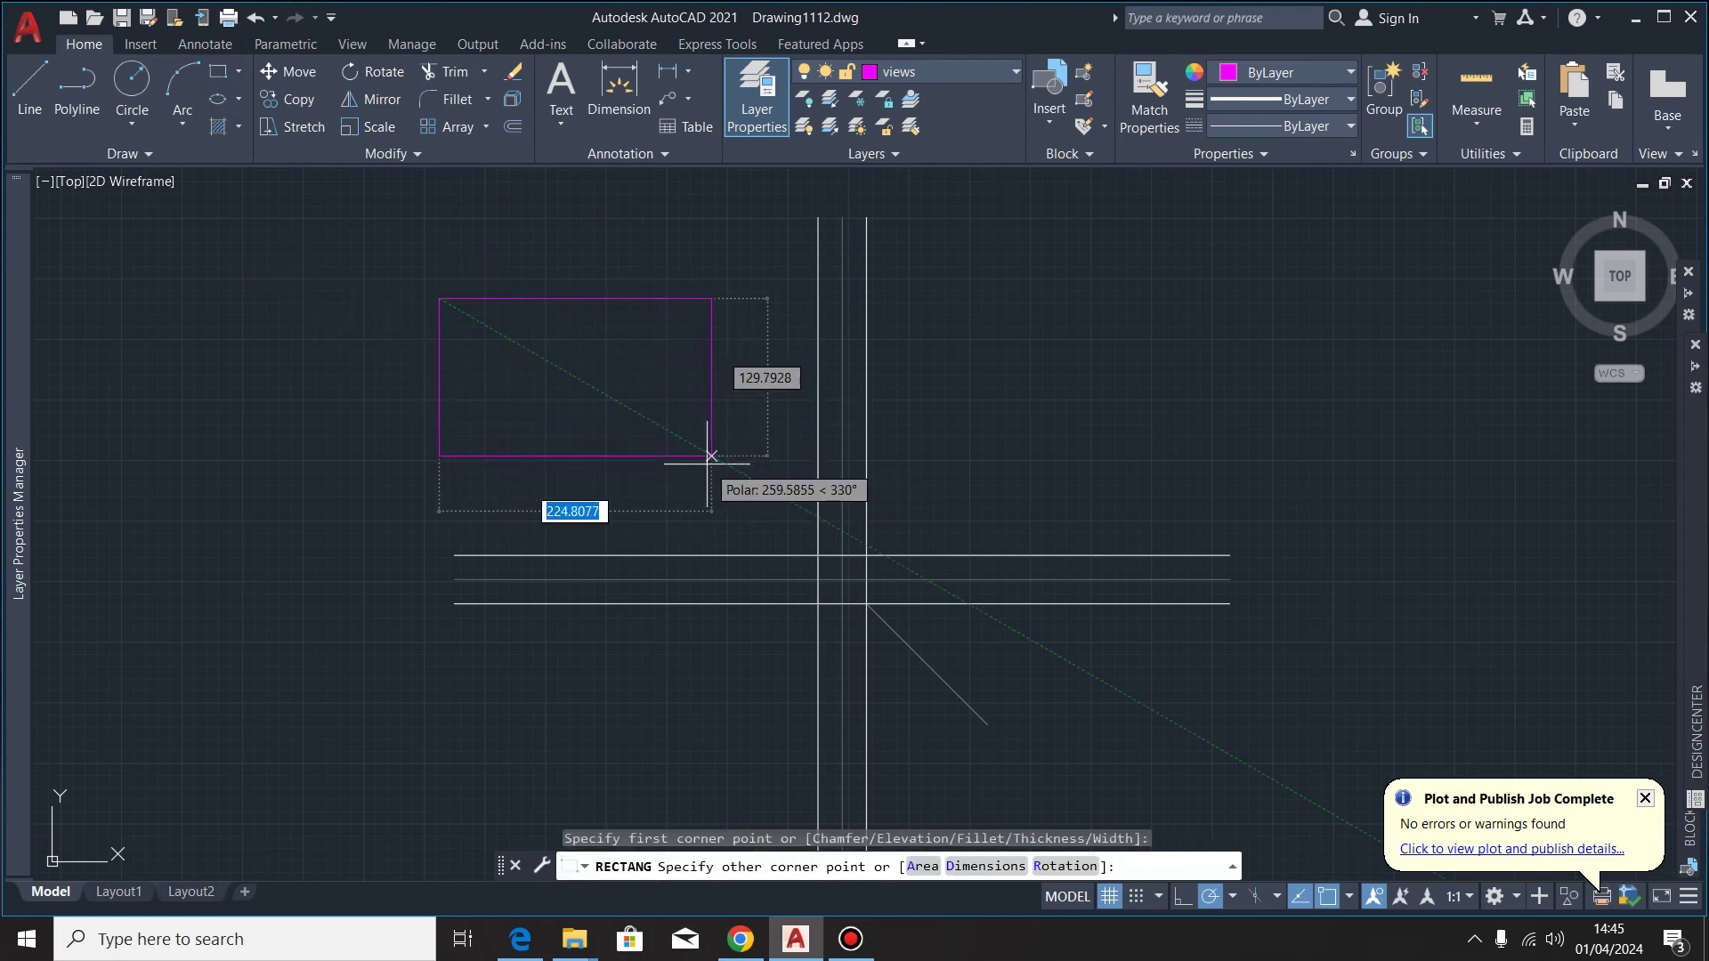
click(710, 457)
text(13)
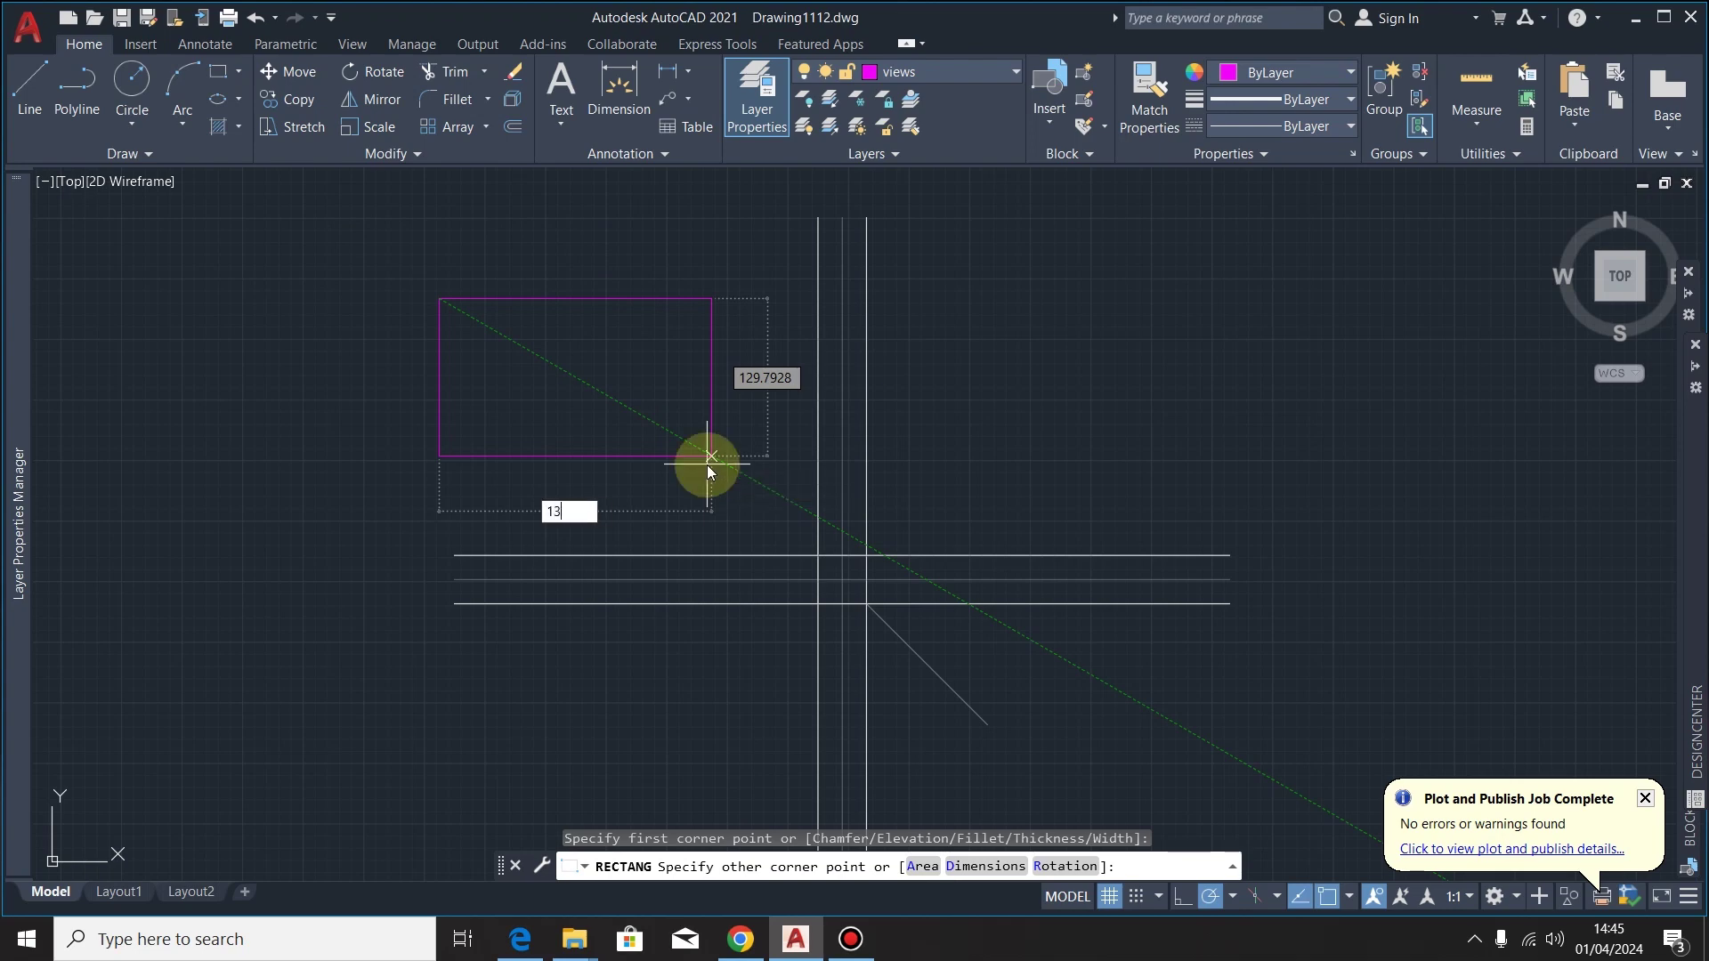
text(0)
key(Tab)
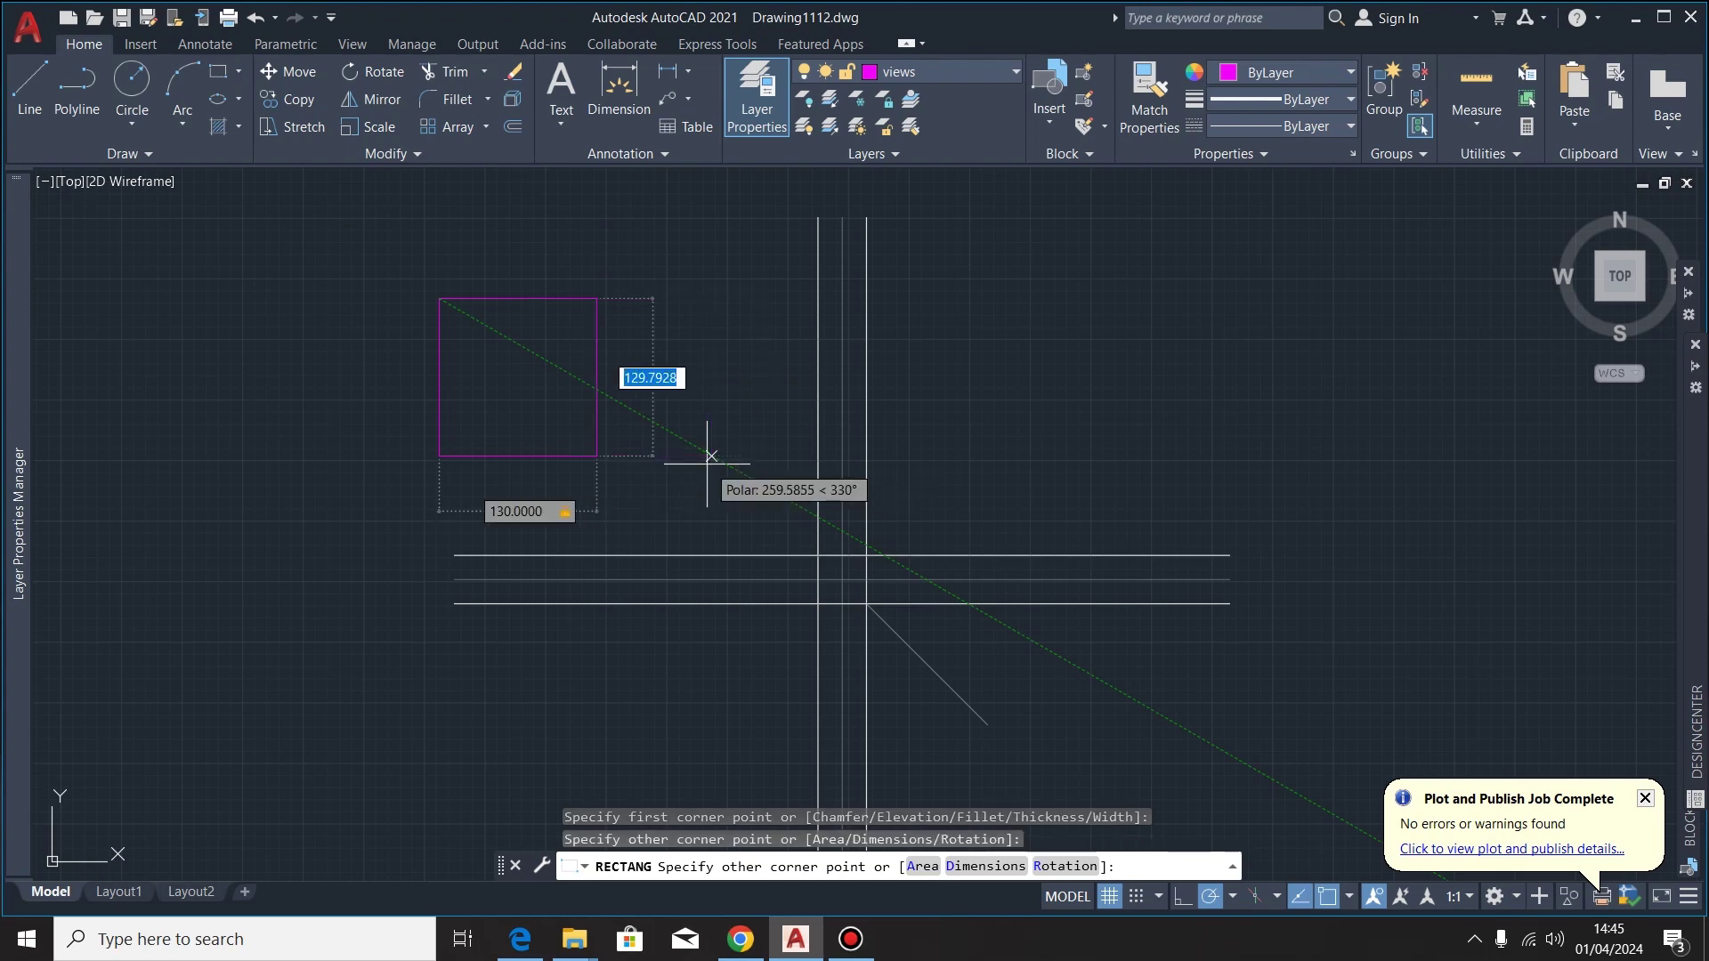
text(60)
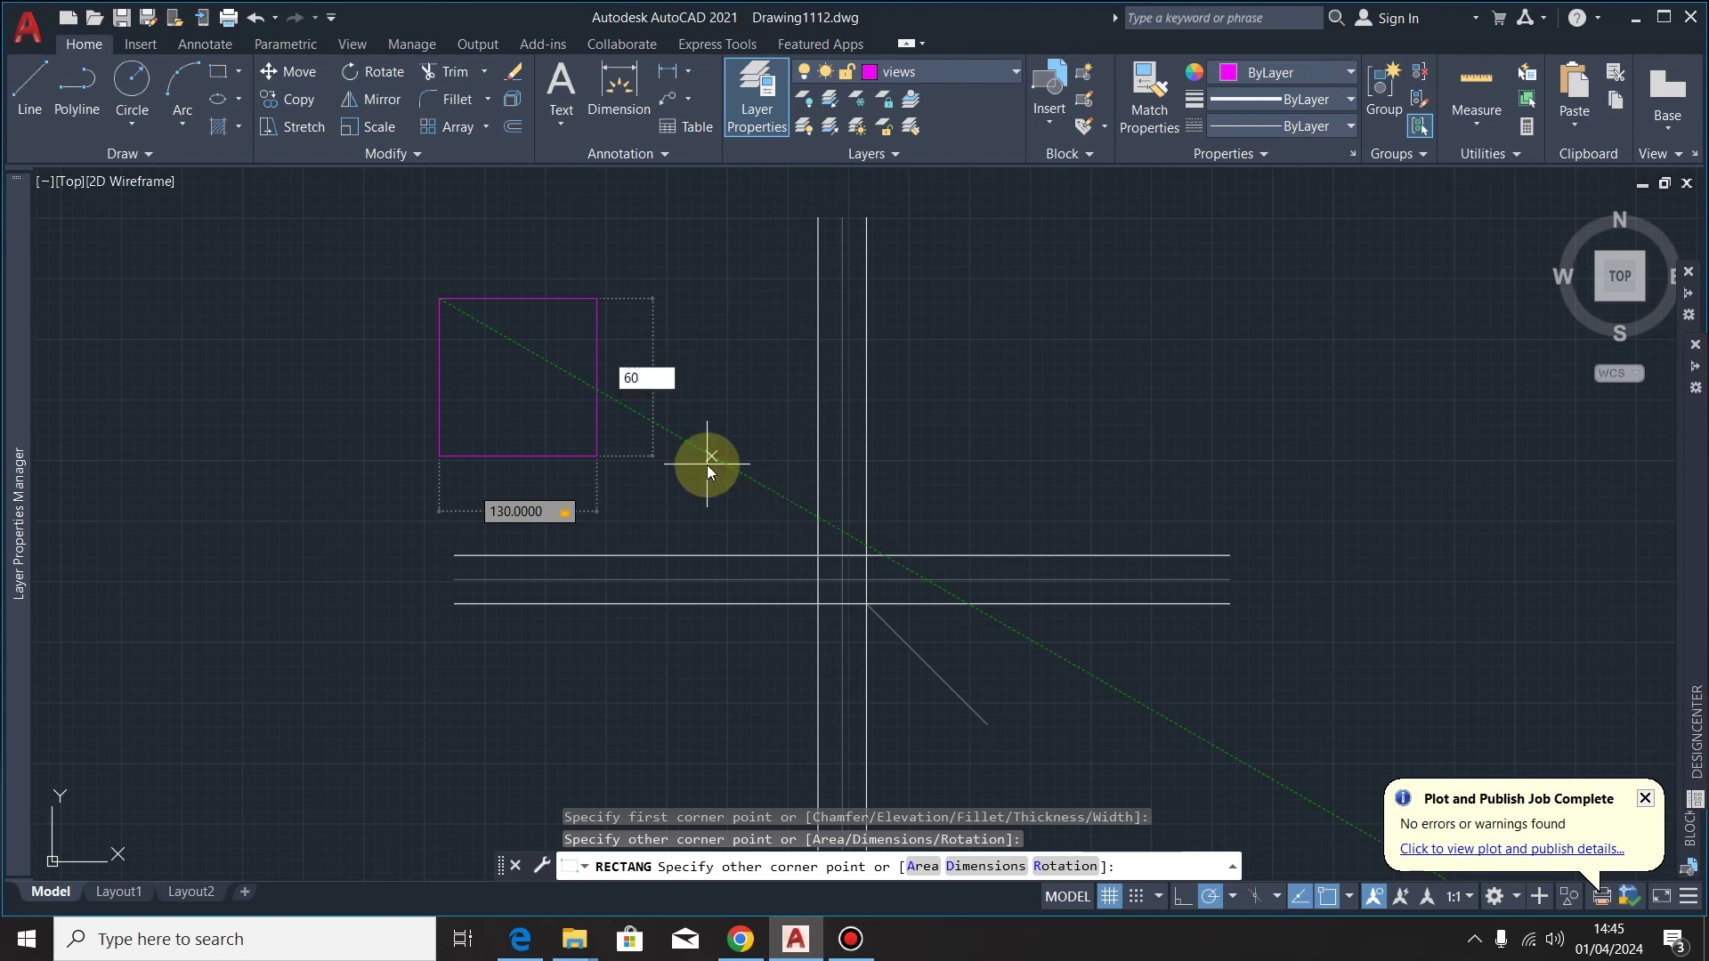
key(Return)
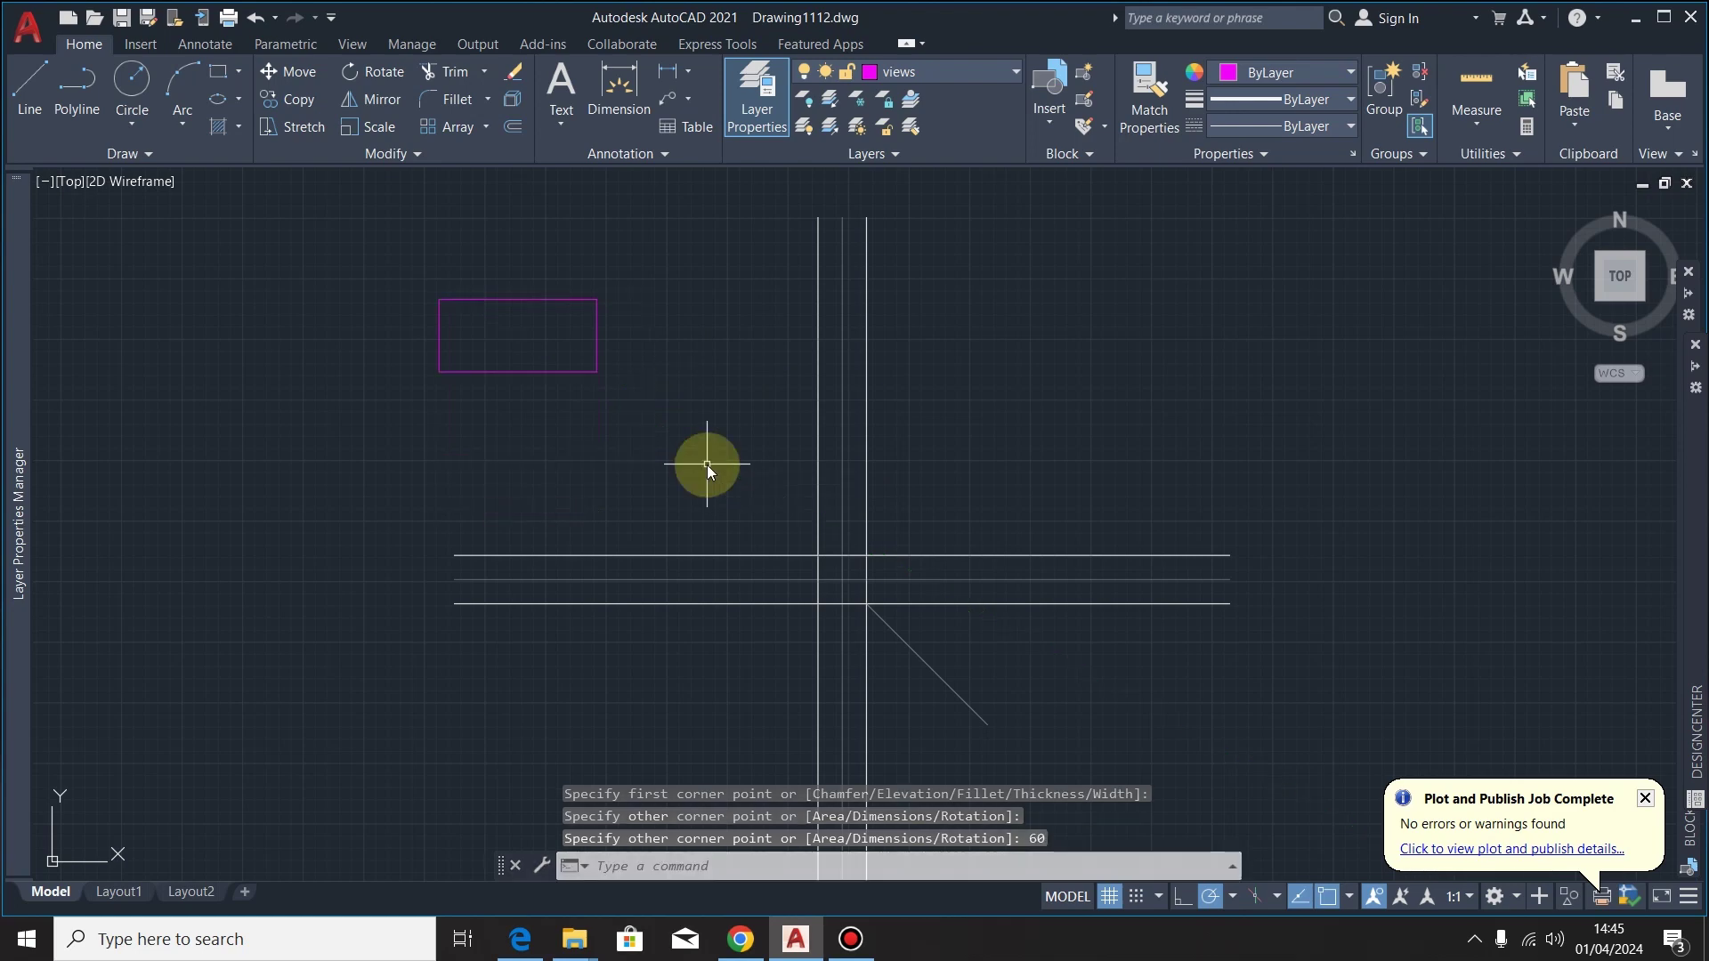
click(582, 370)
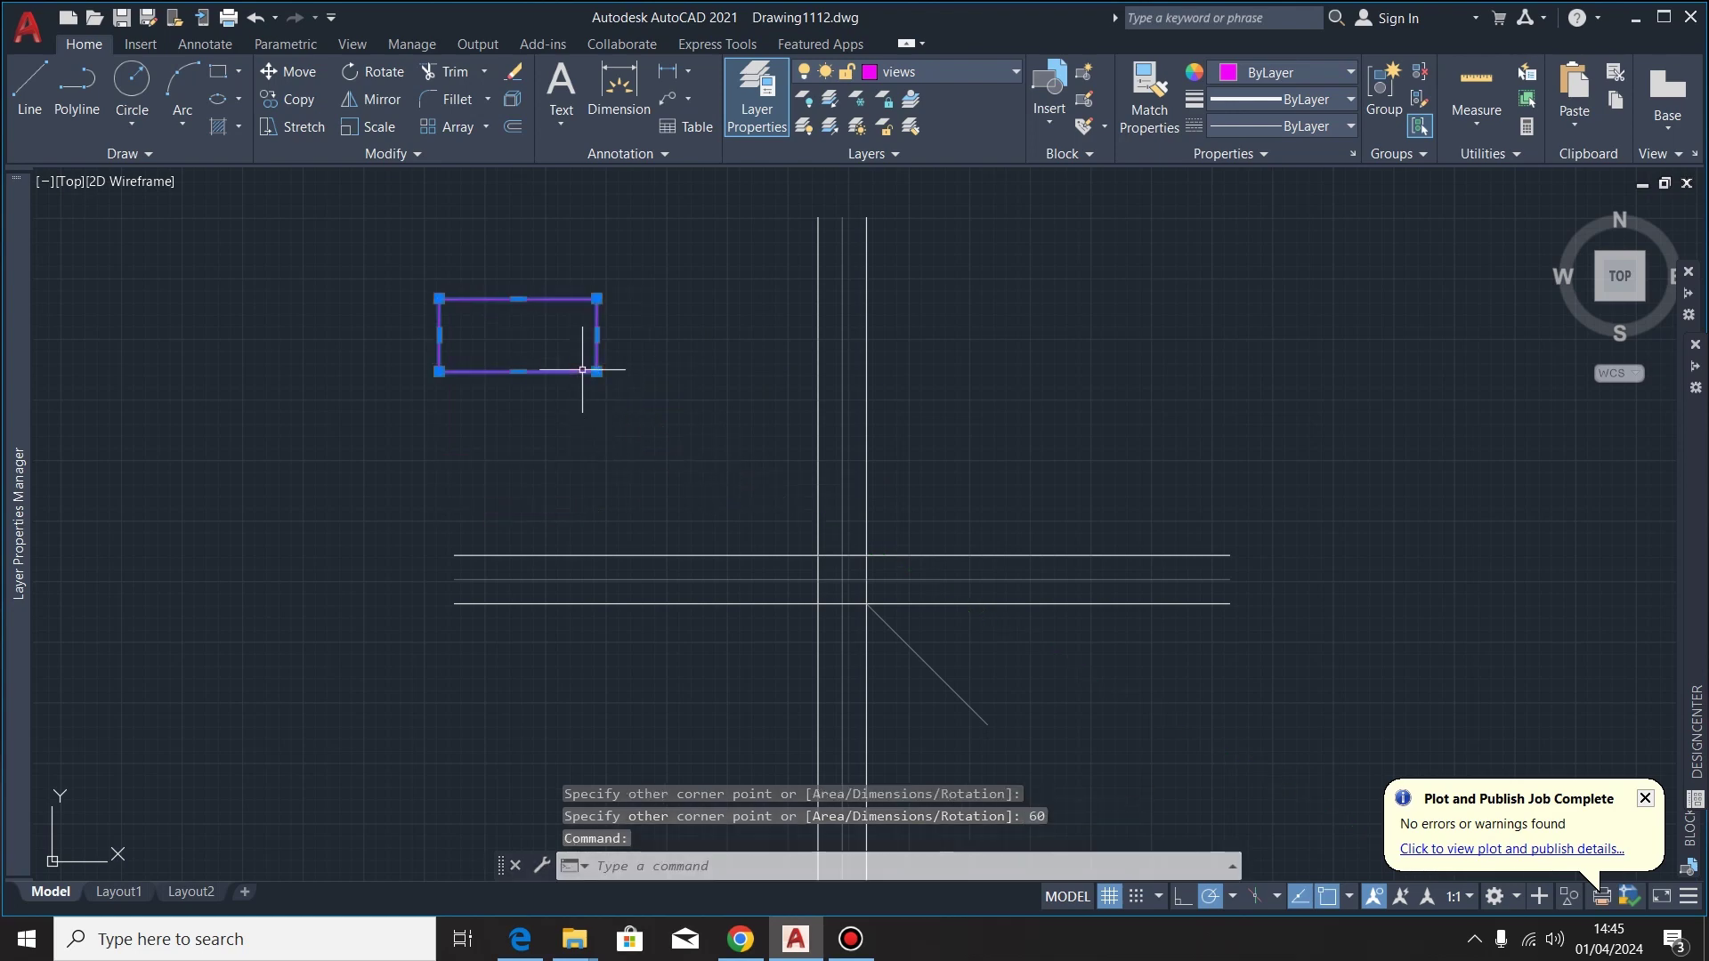
Move the rectangle so its top-right corner sits on the projection-line intersection
click(301, 71)
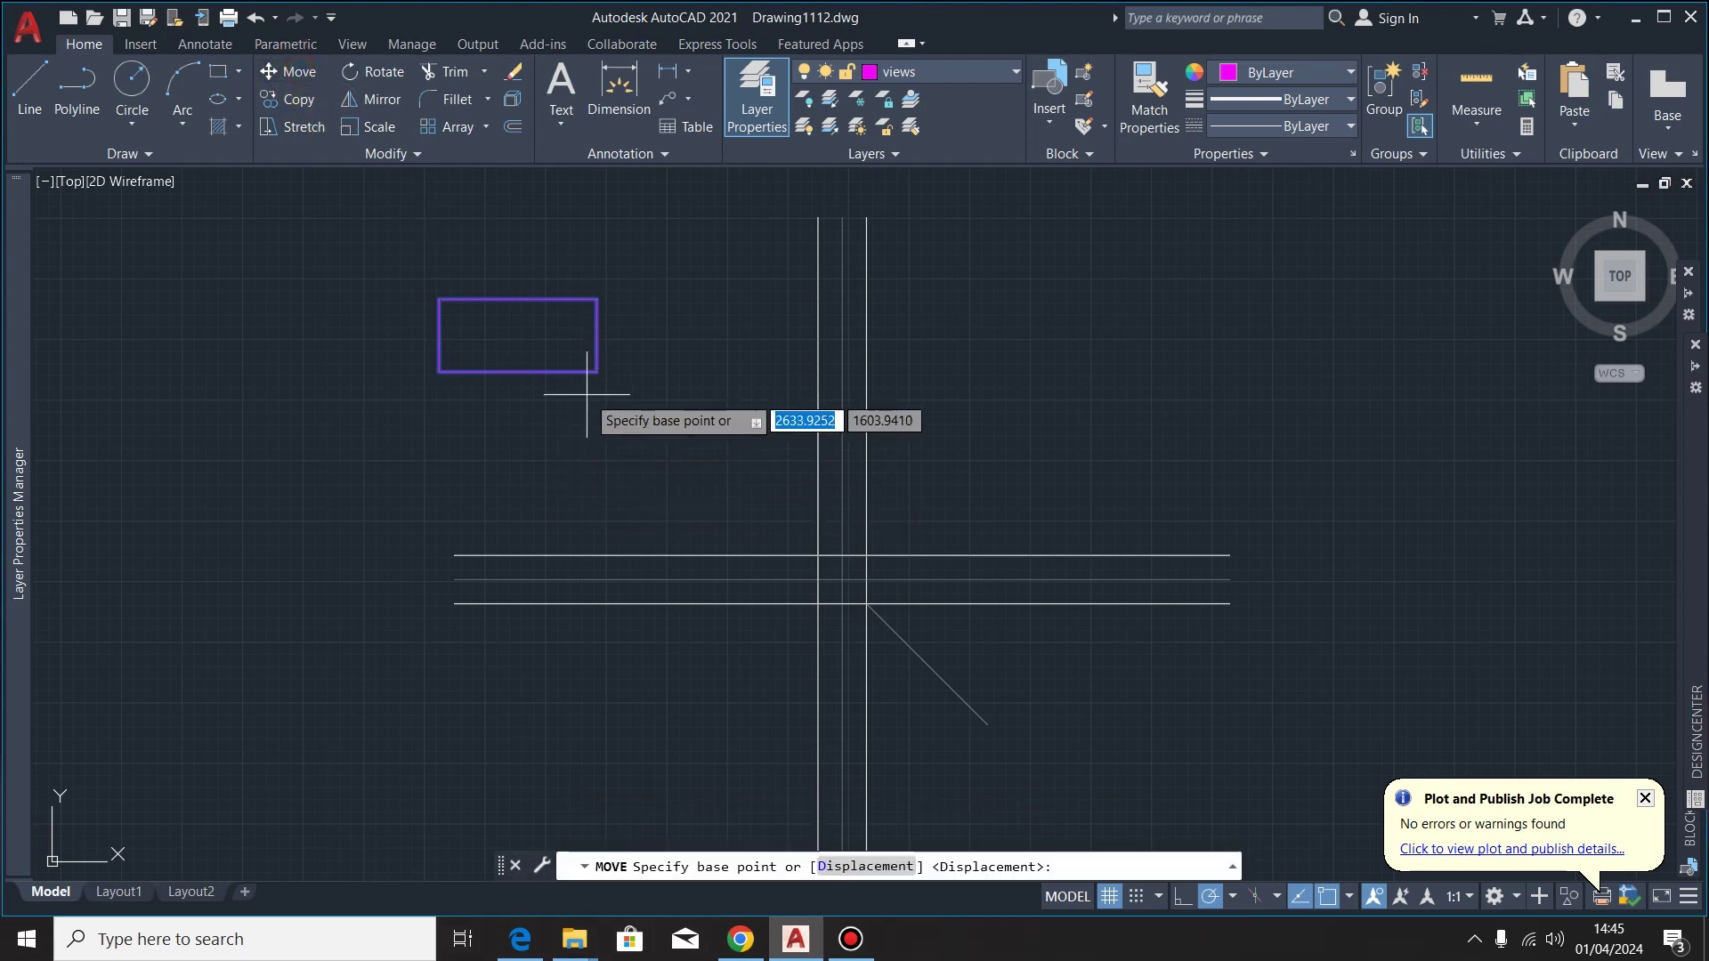
click(597, 299)
scroll(538, 404, down, 2)
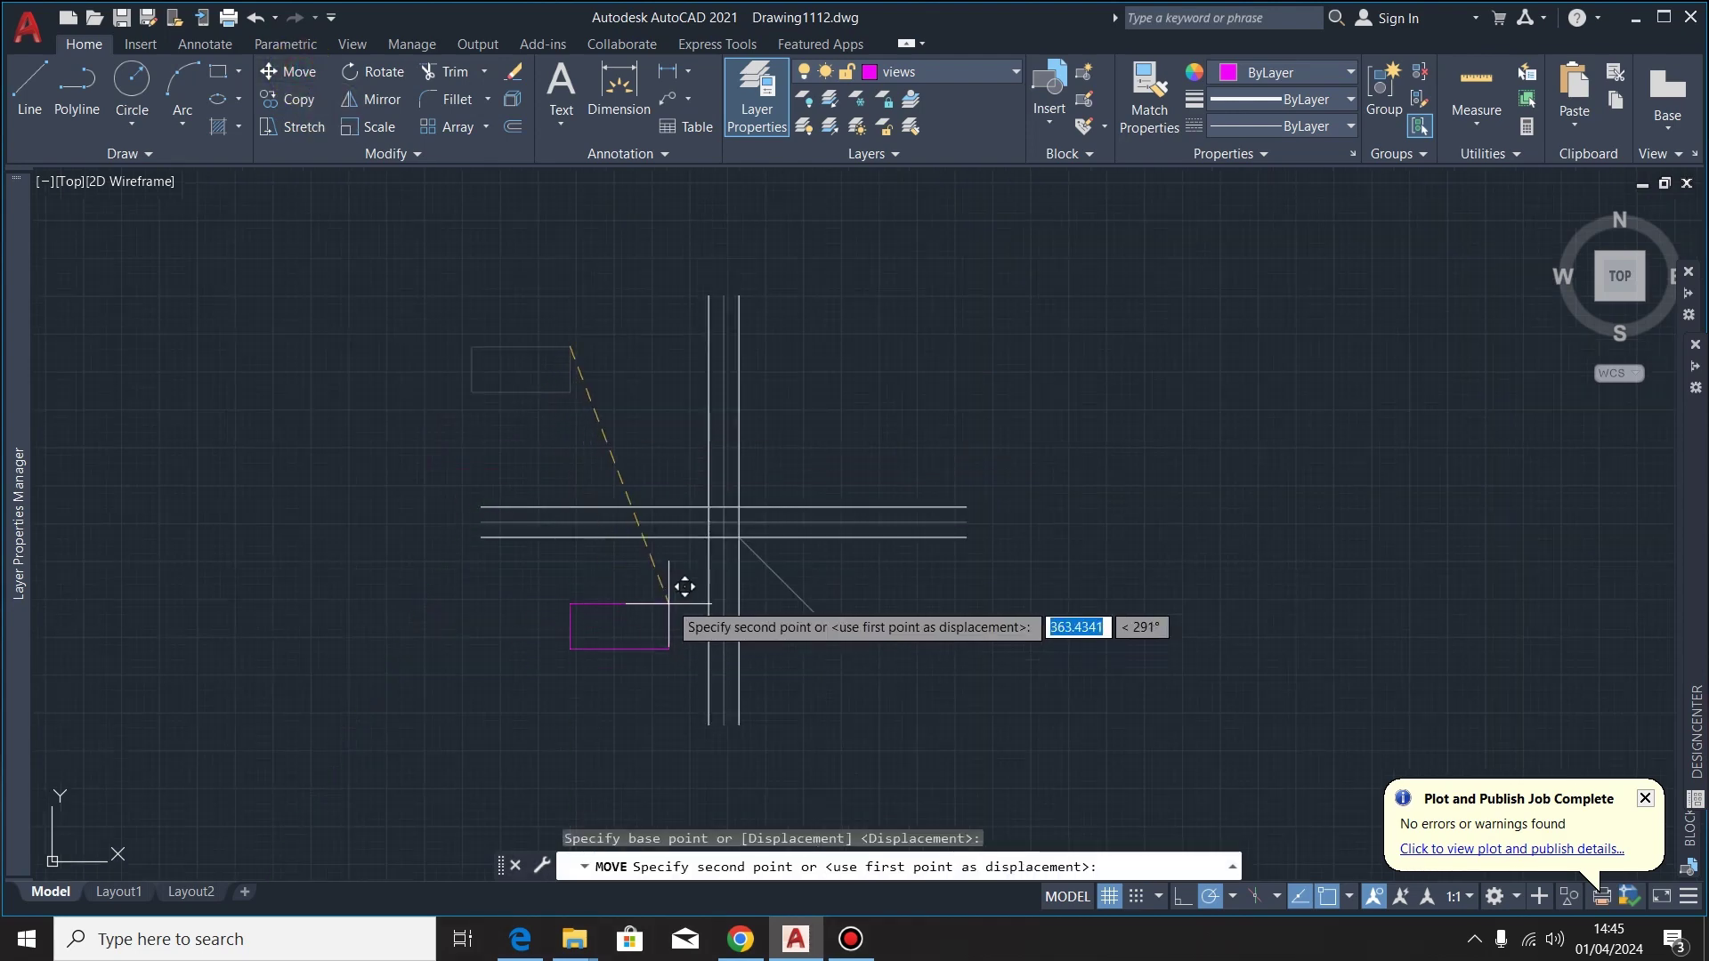
scroll(679, 570, up, 4)
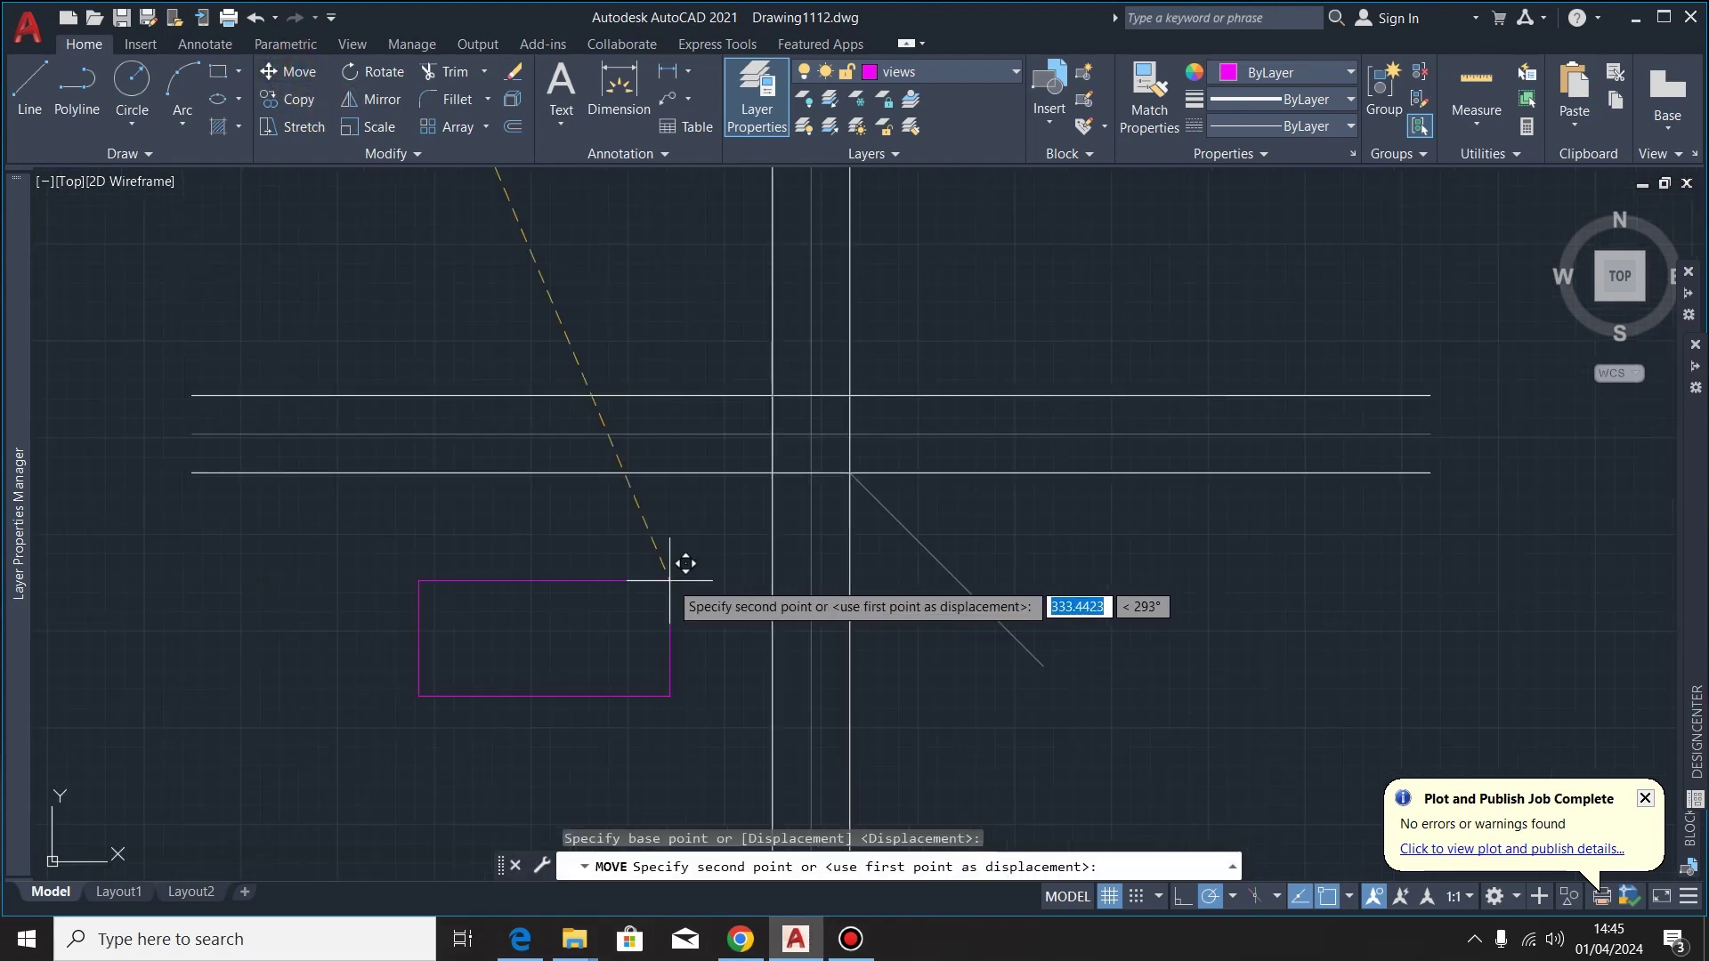
click(772, 473)
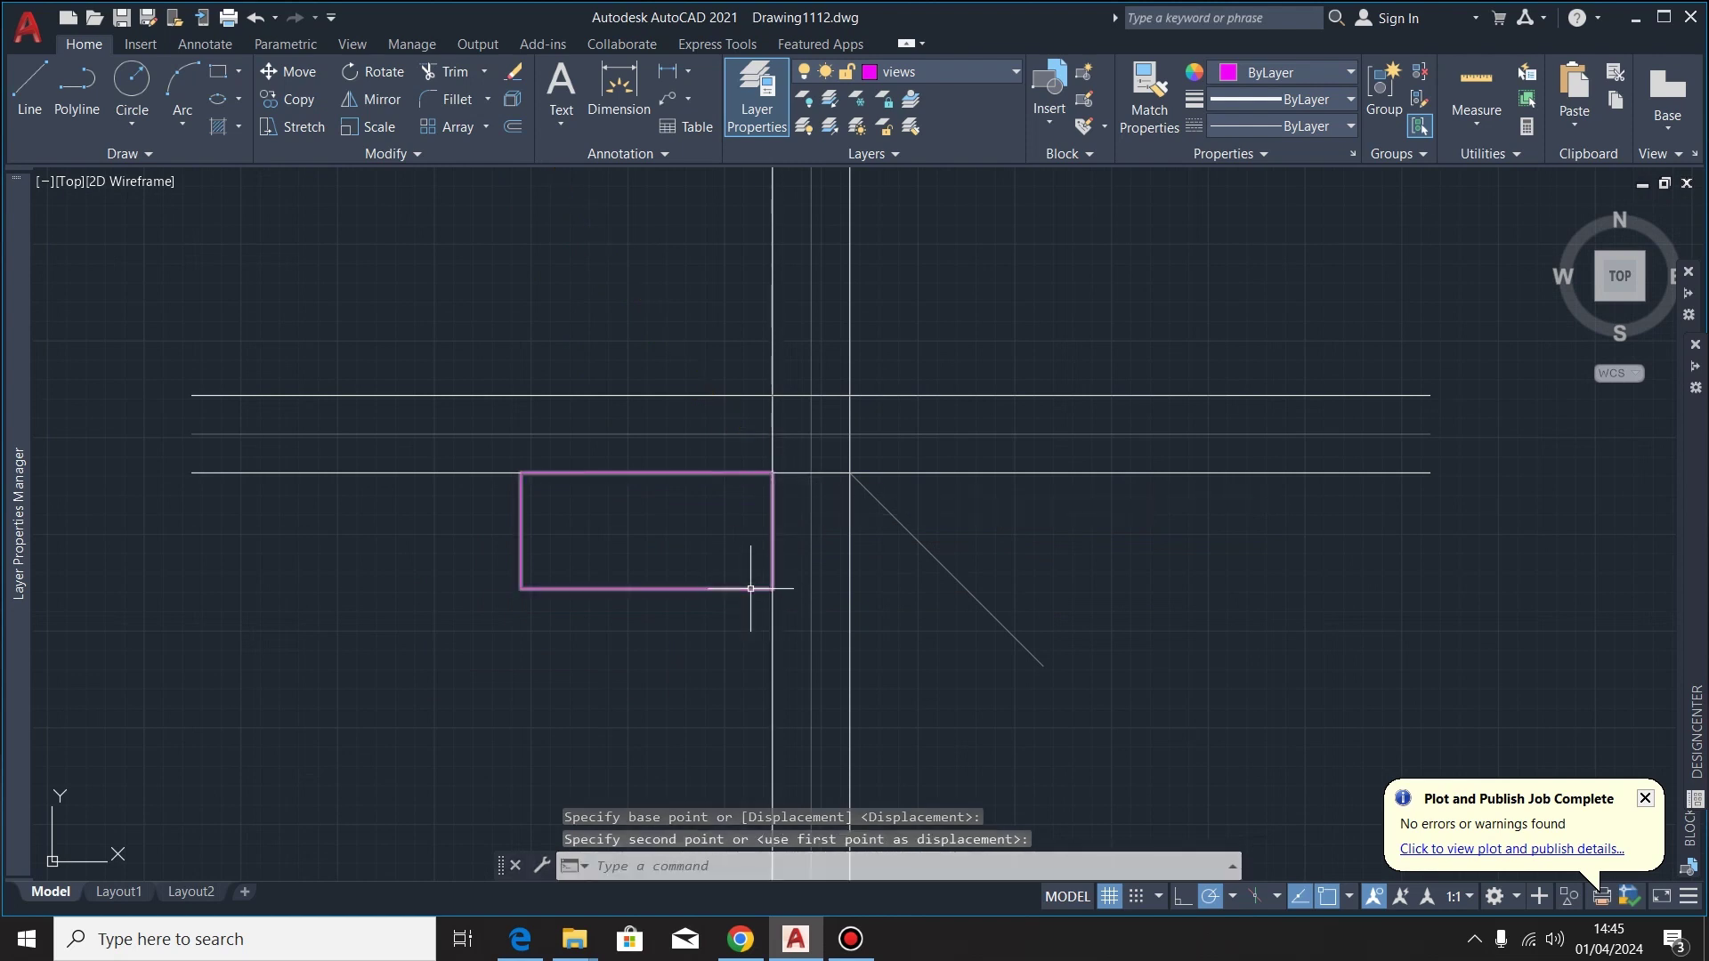
Explode the moved rectangle into separate lines and check the reference PDF
click(765, 588)
click(685, 577)
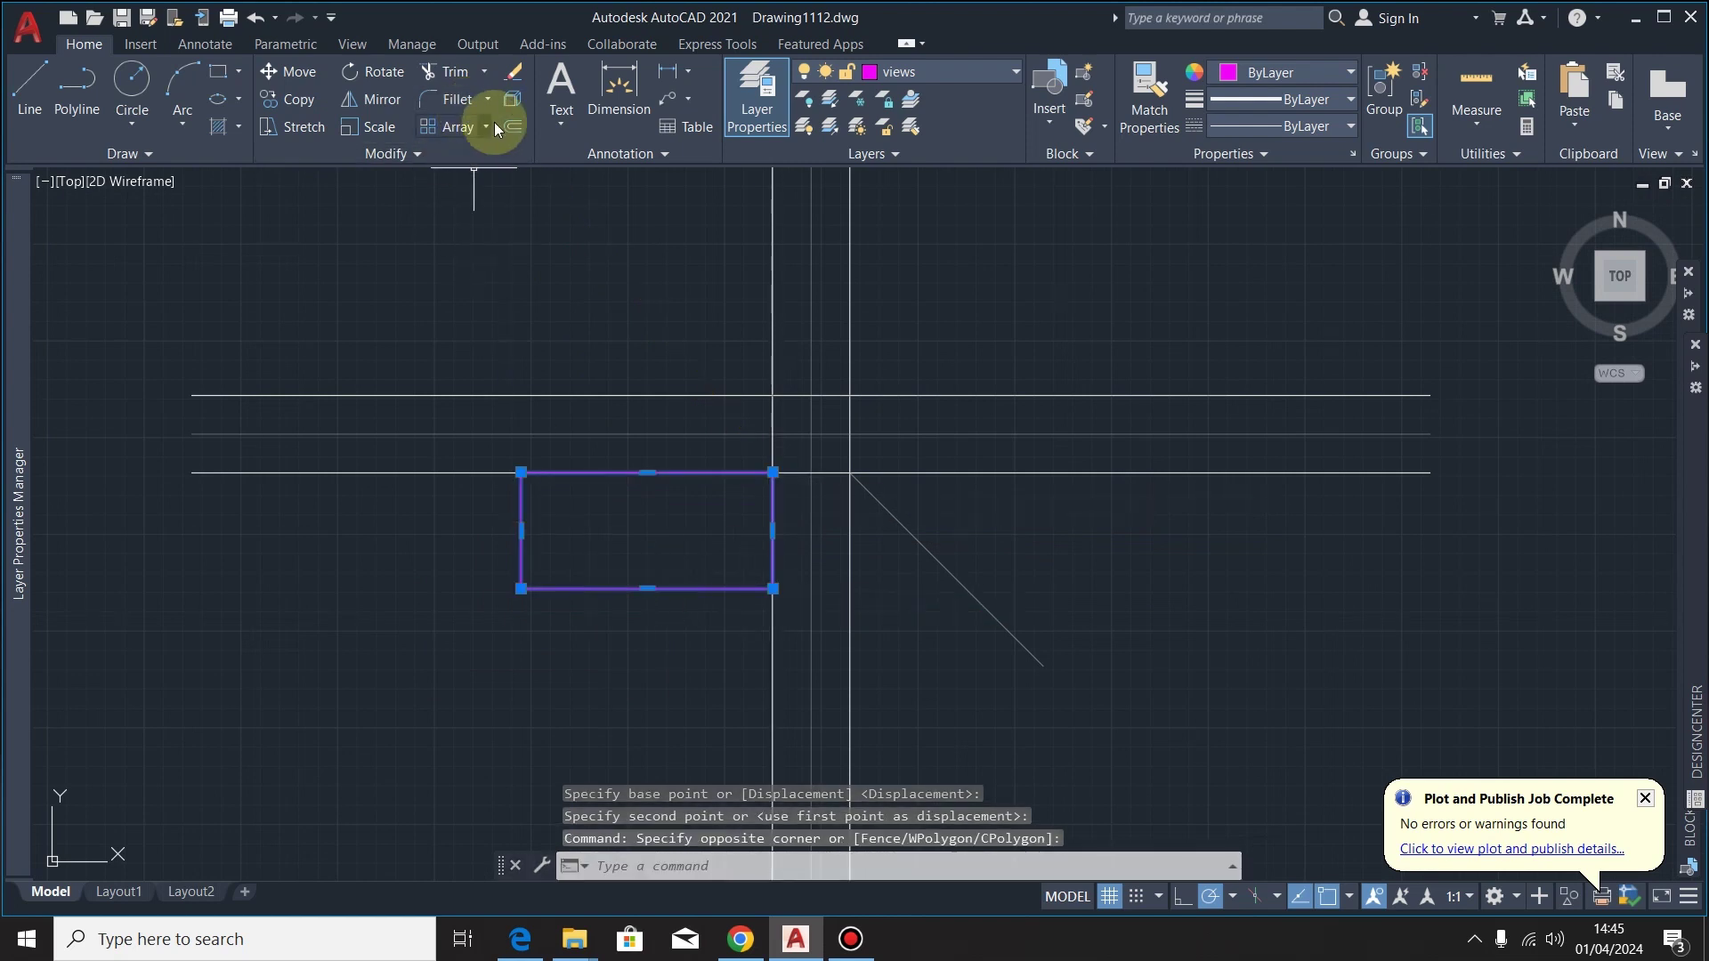
click(512, 99)
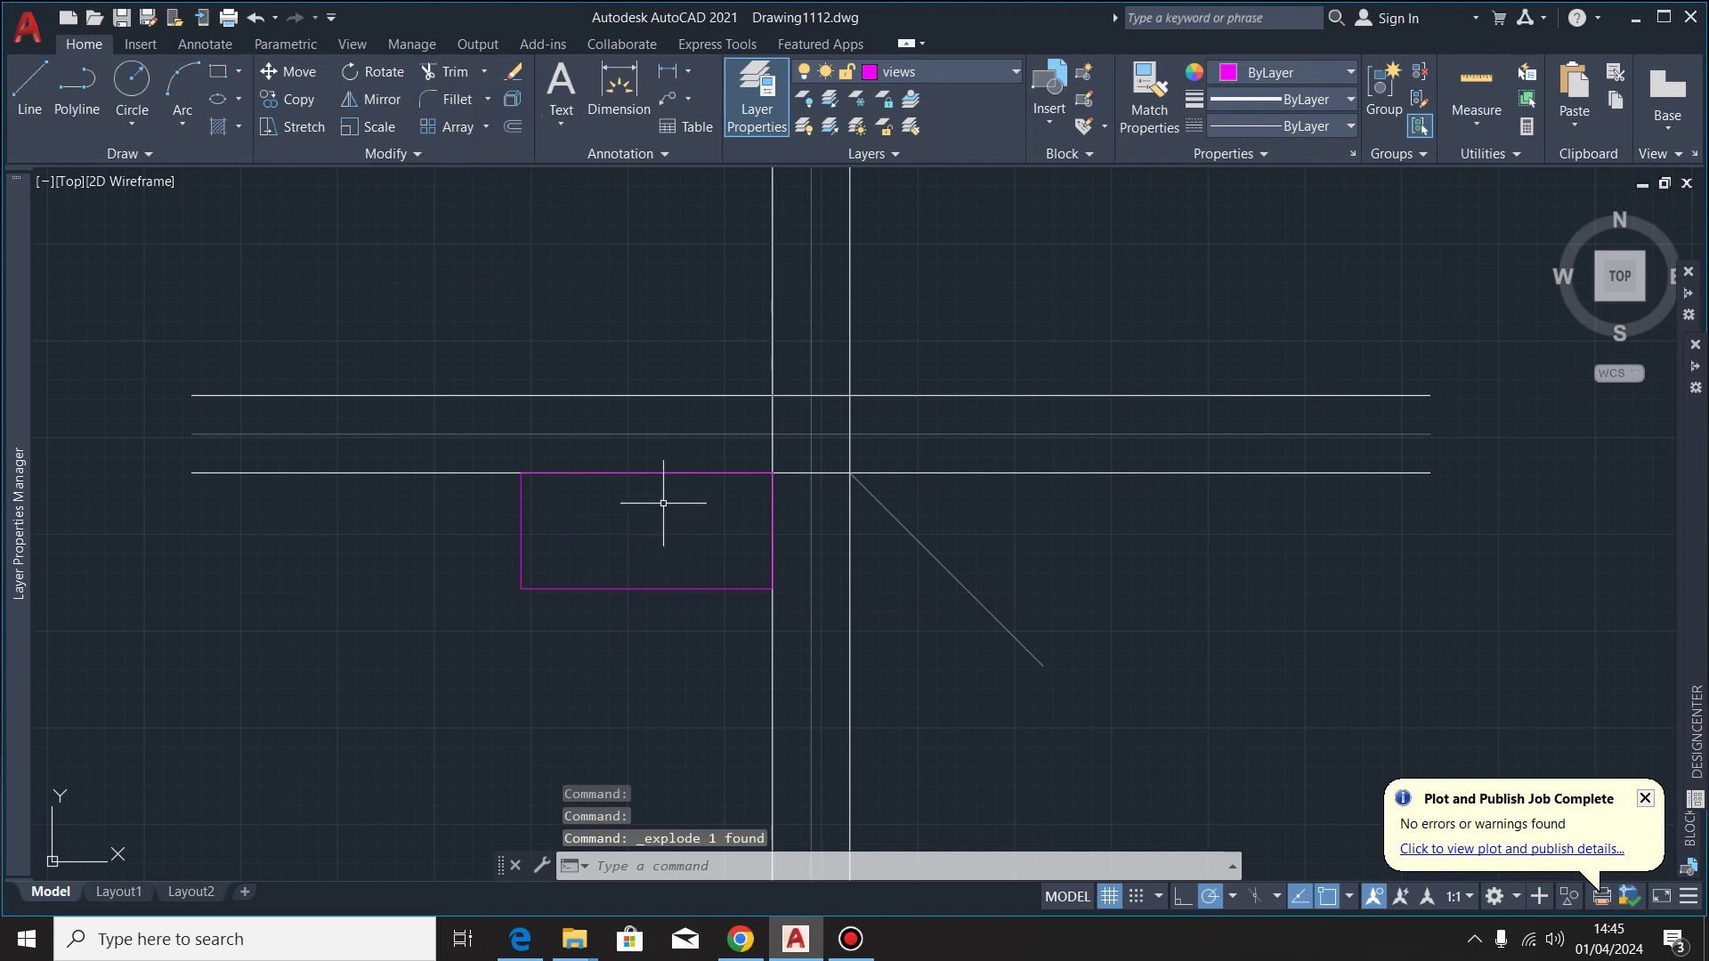
scroll(664, 503, down, 2)
click(521, 939)
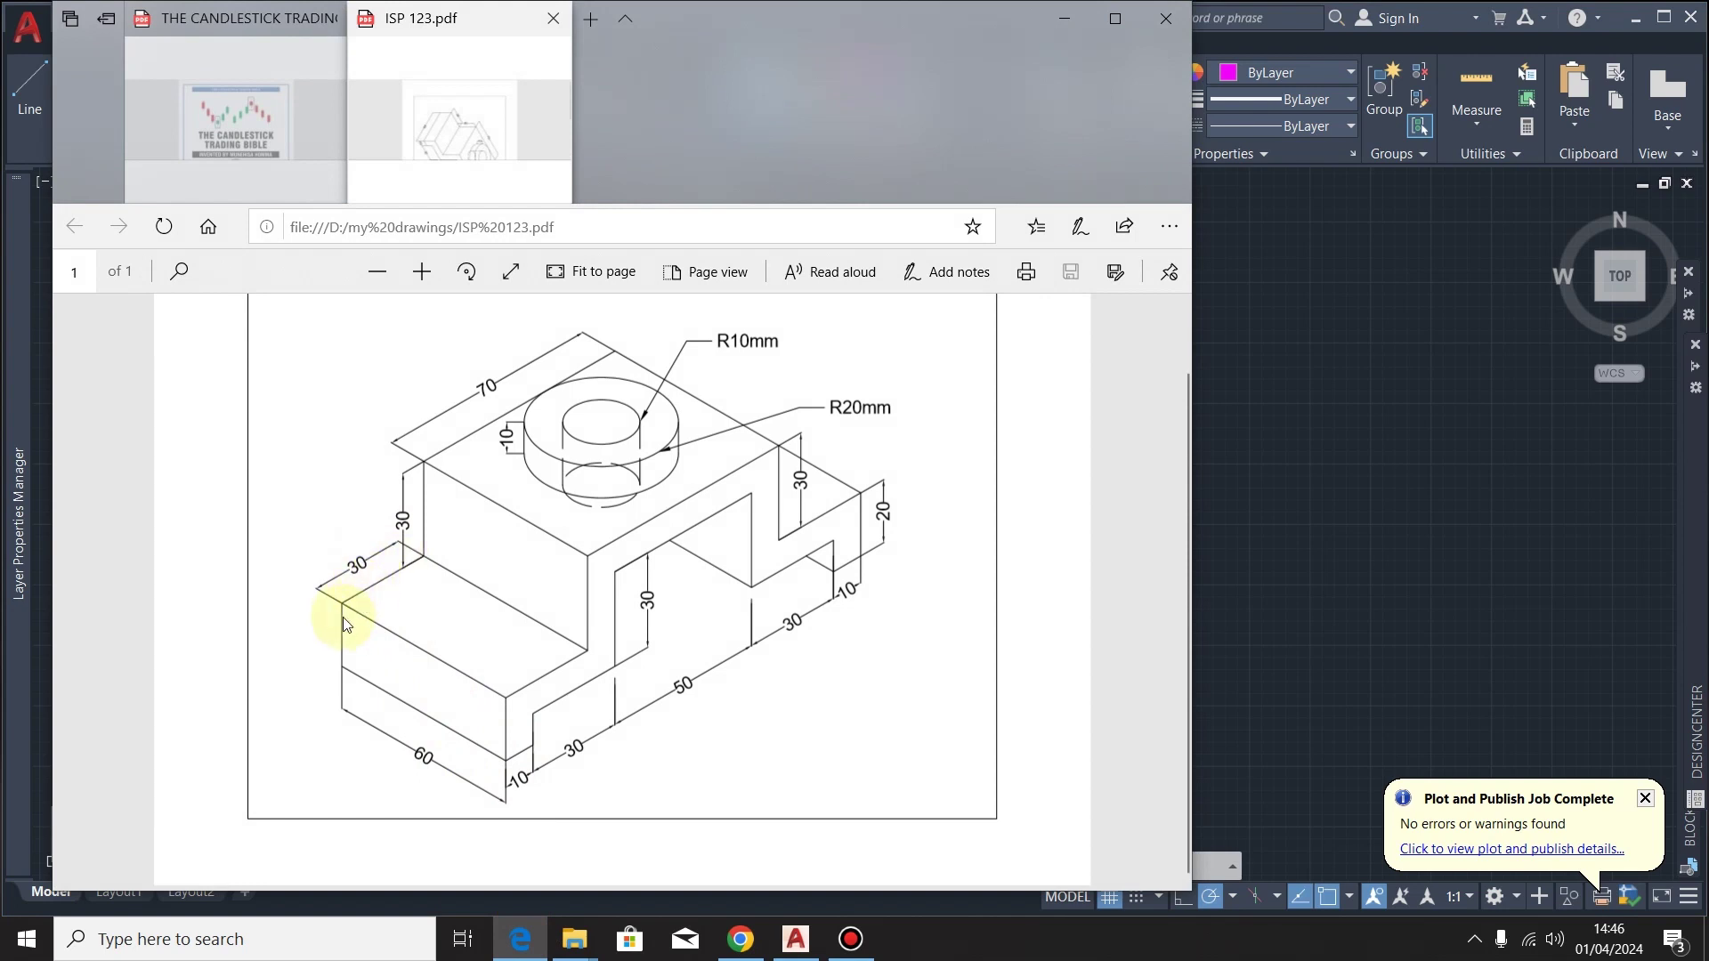
Offset the rectangle's left edge 30 units to the right
click(795, 941)
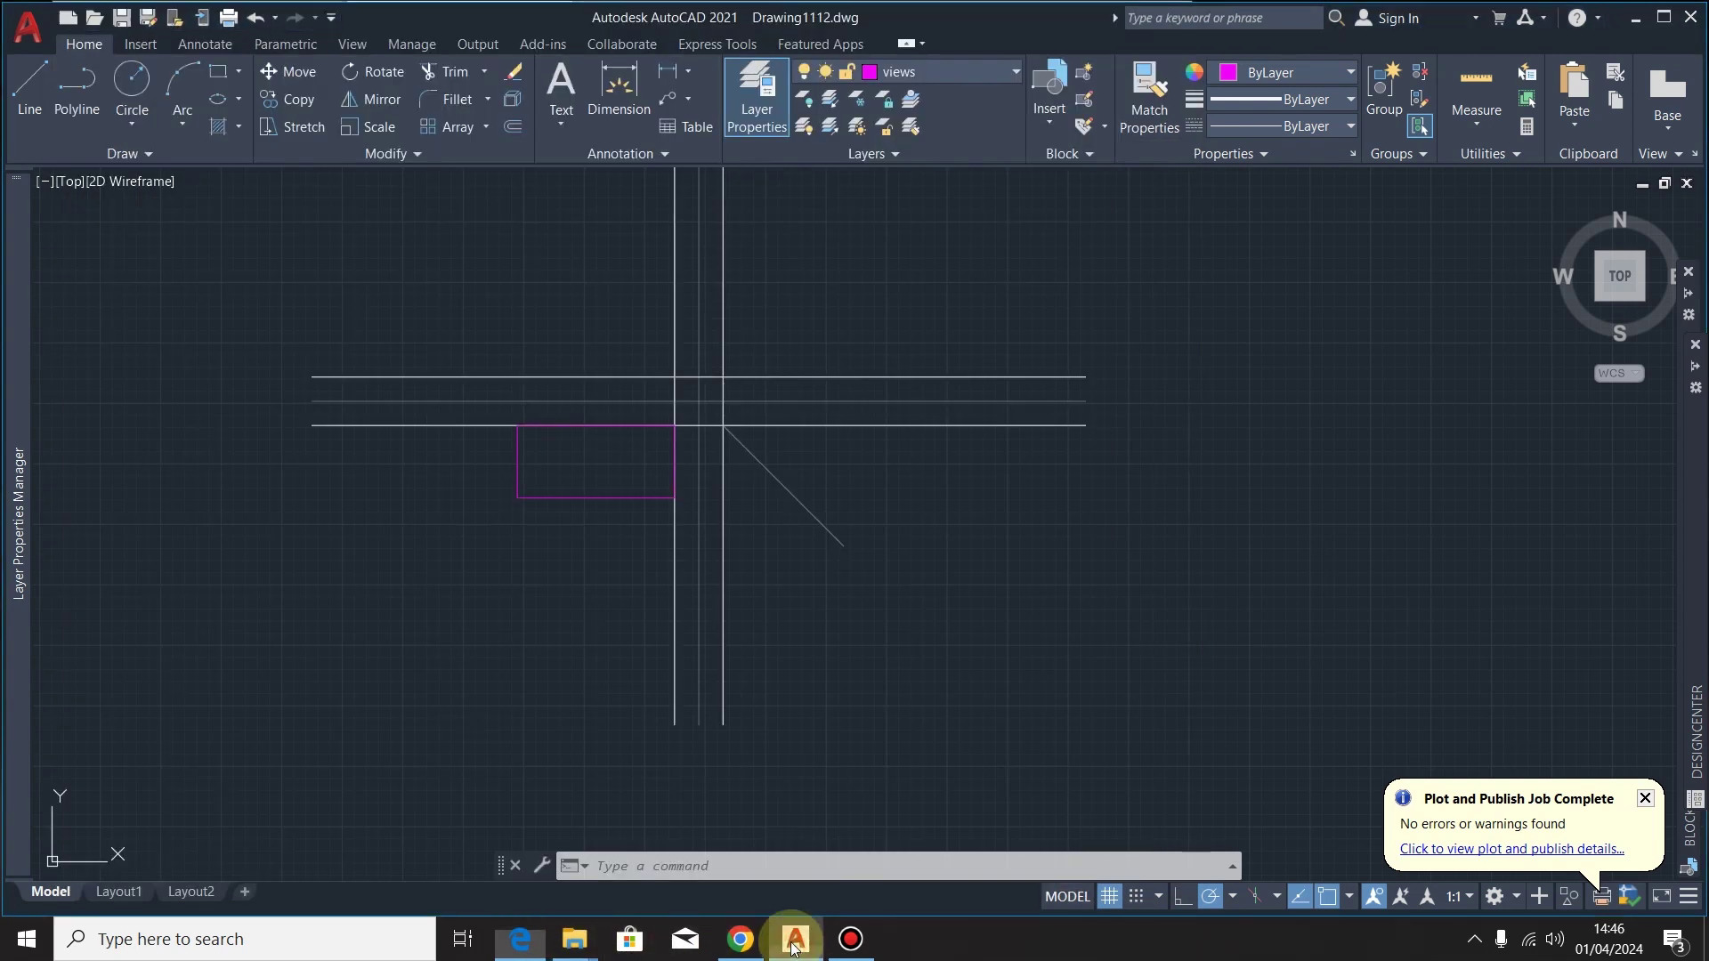
click(515, 471)
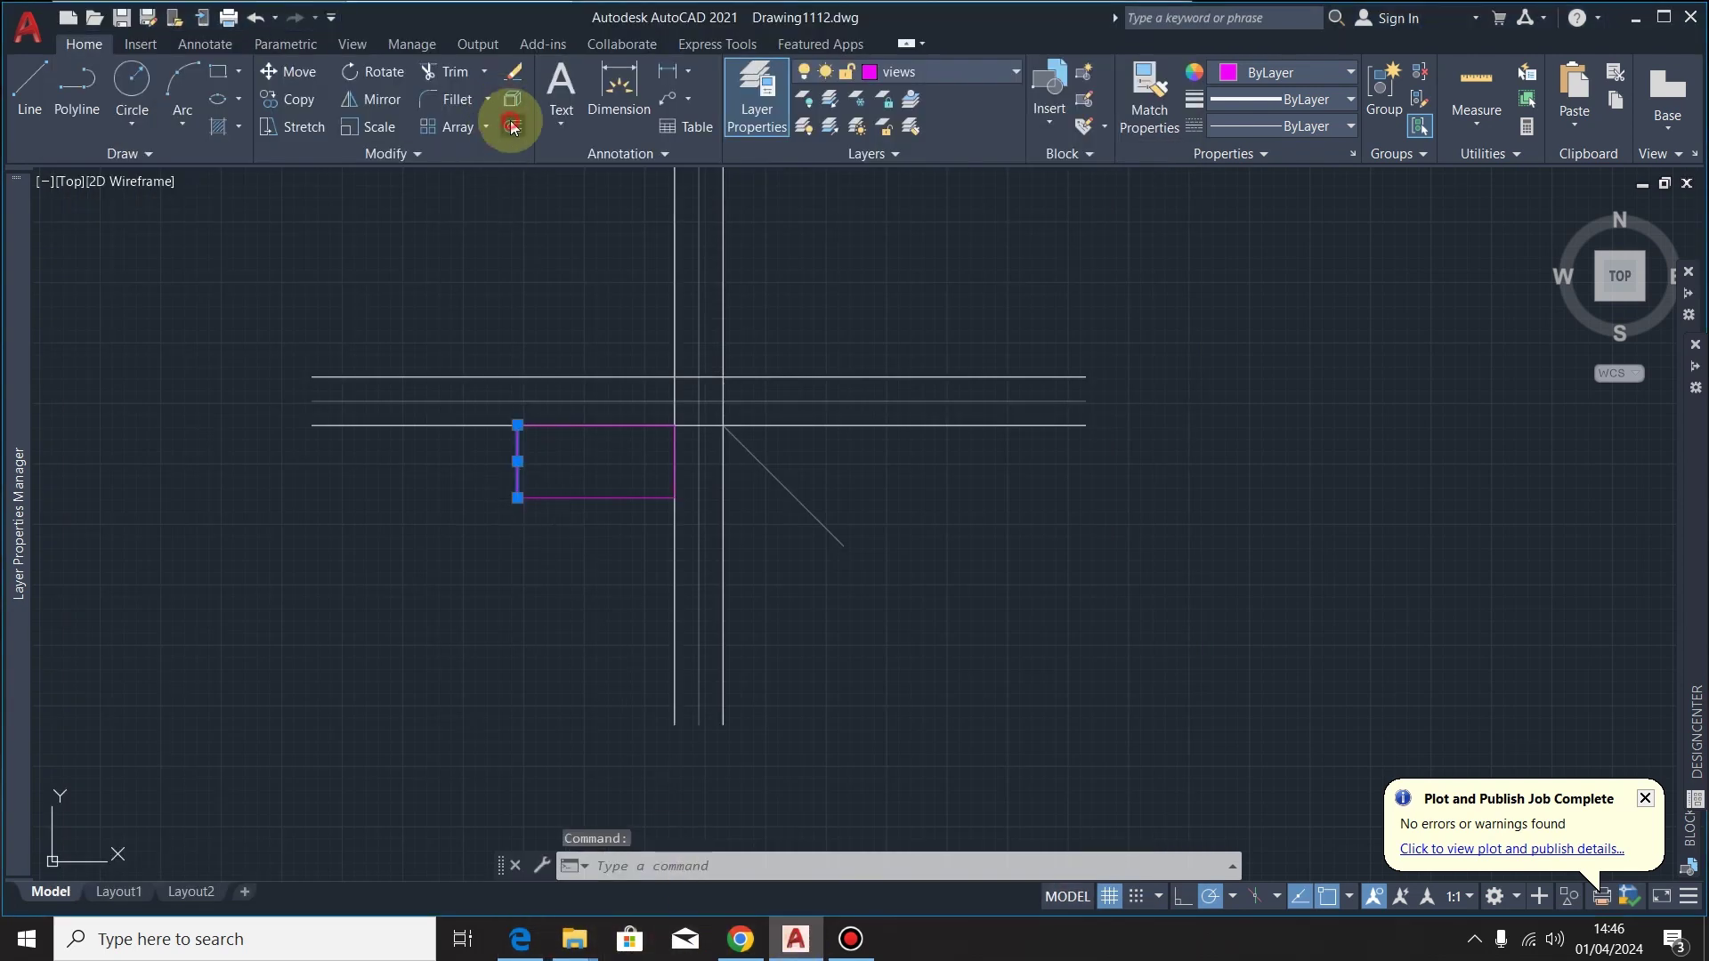
click(513, 124)
scroll(521, 461, up, 2)
click(522, 457)
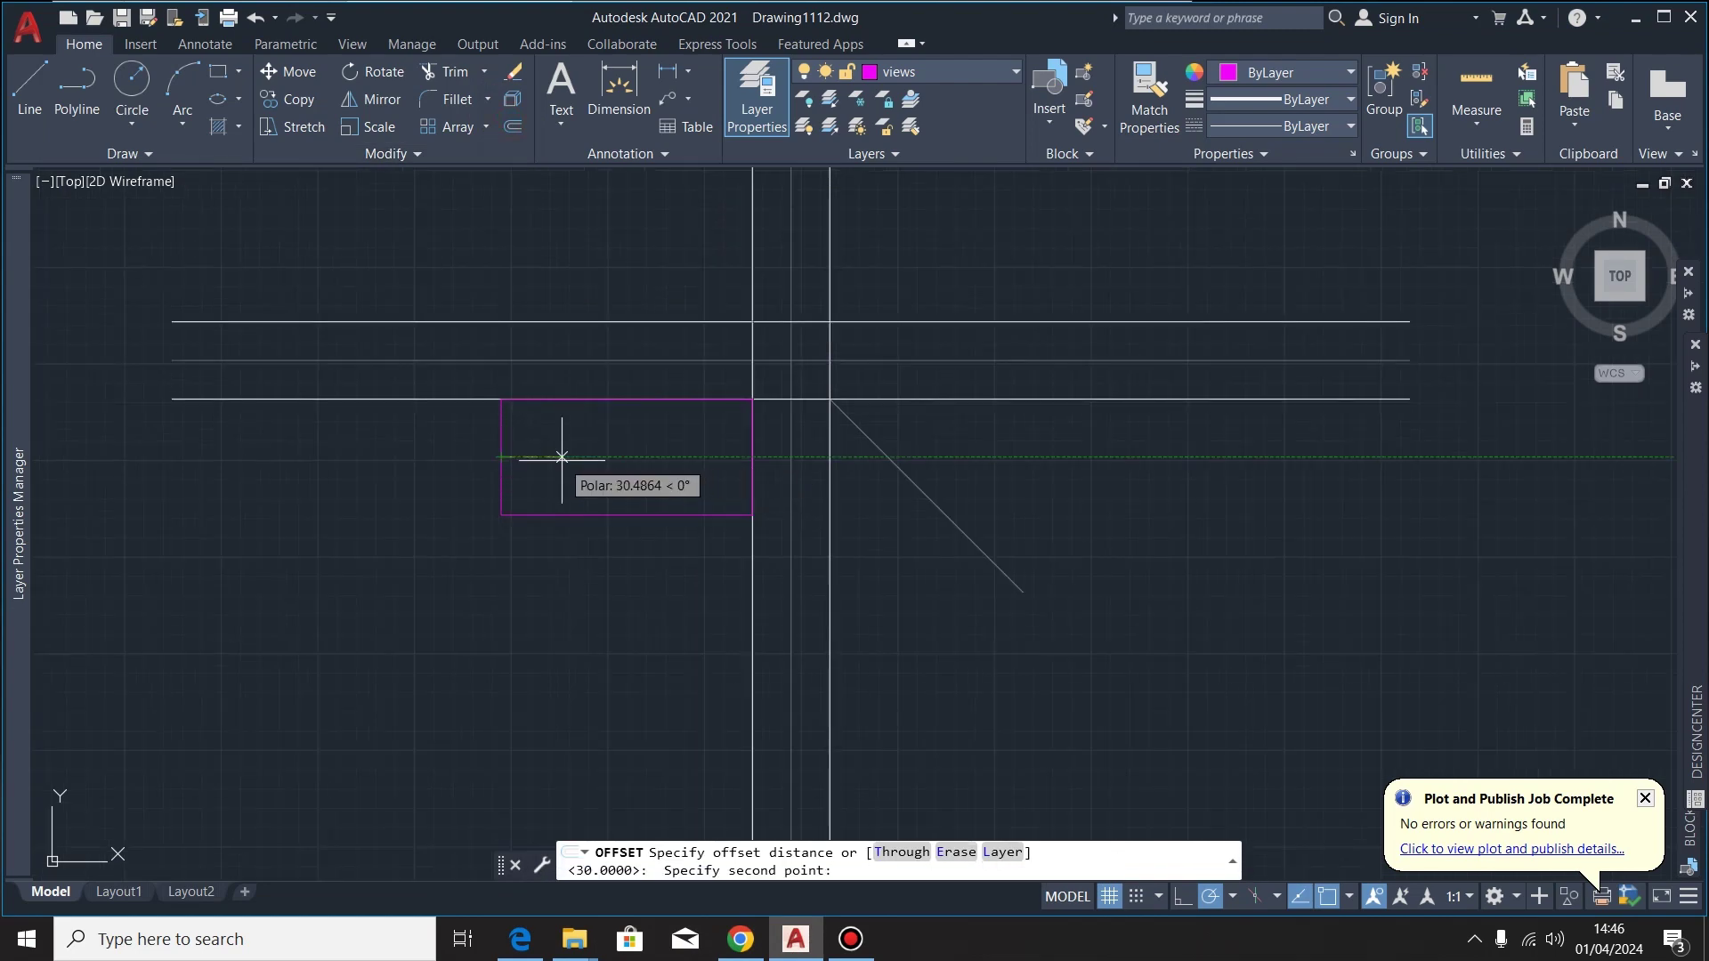
text(30)
key(Return)
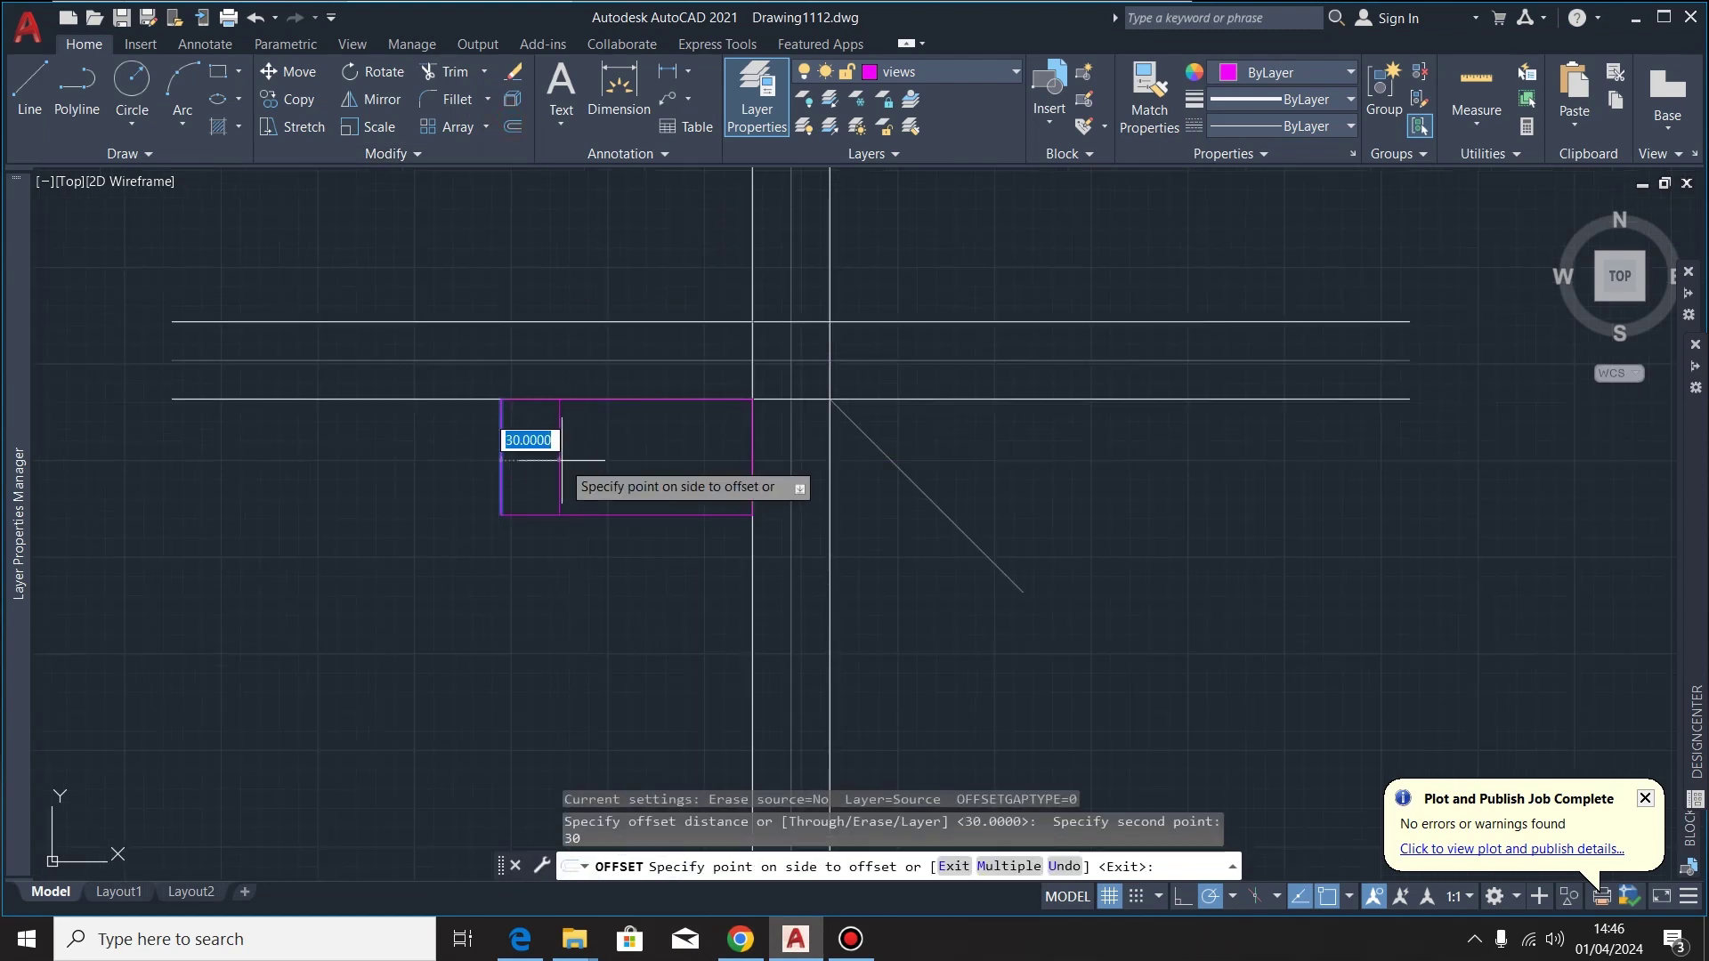
click(590, 458)
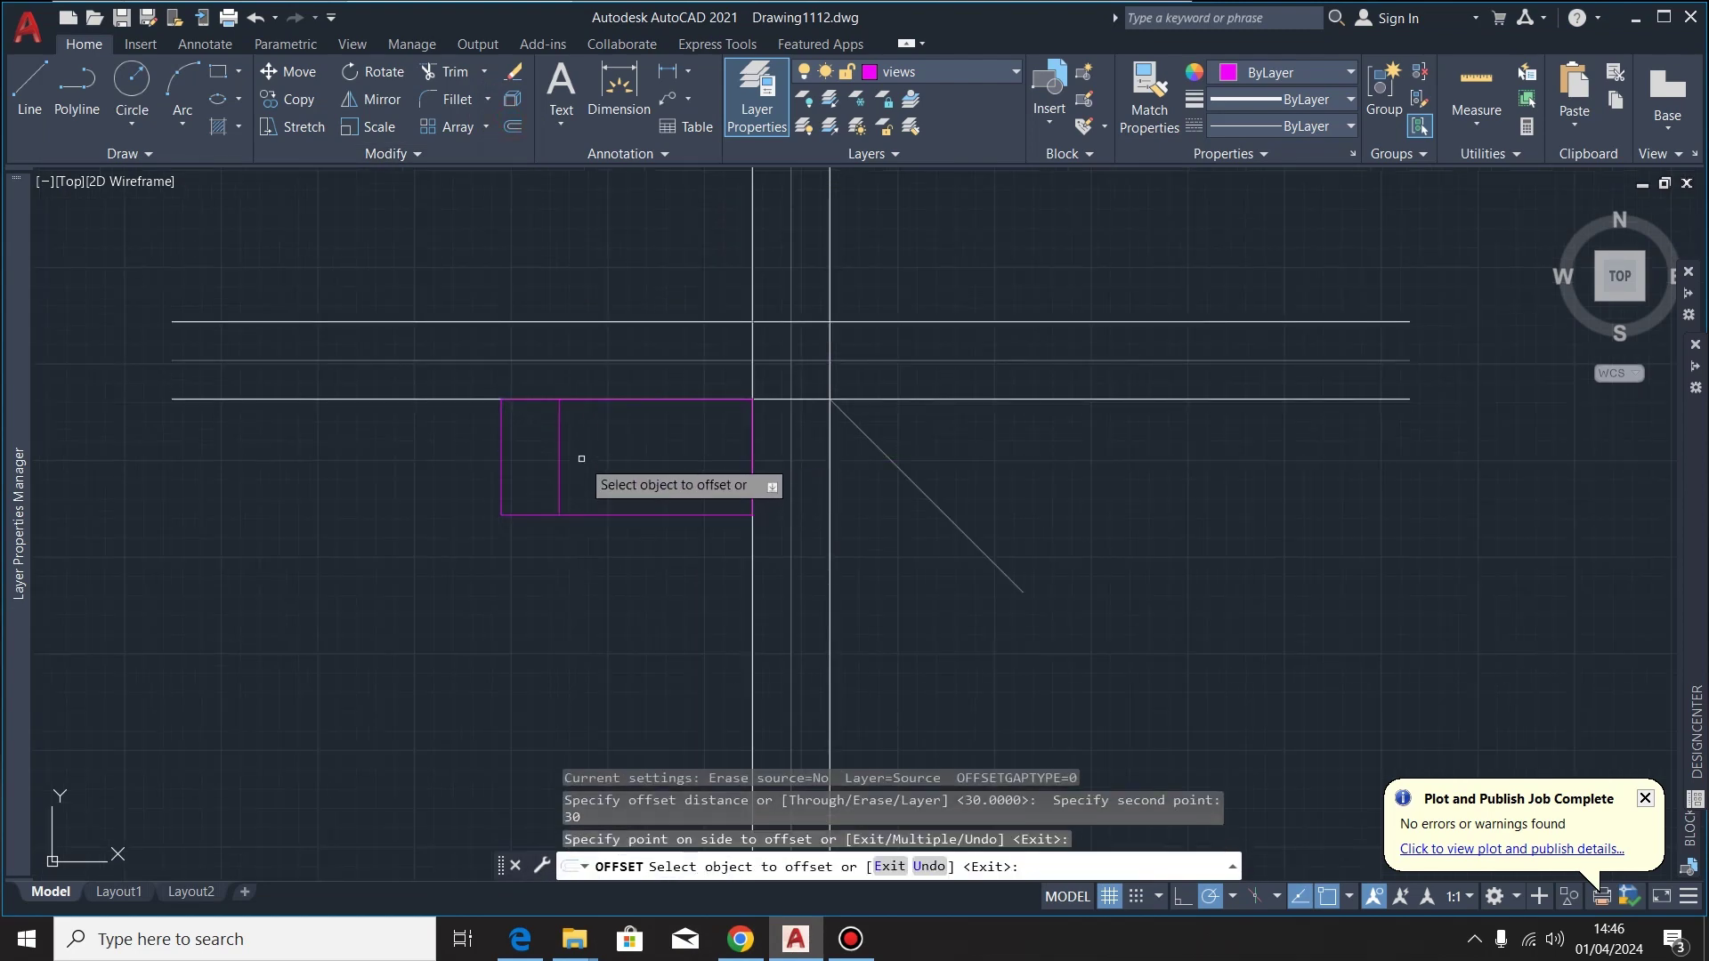
After checking the PDF, offset the new vertical line a further 70 units right
click(527, 953)
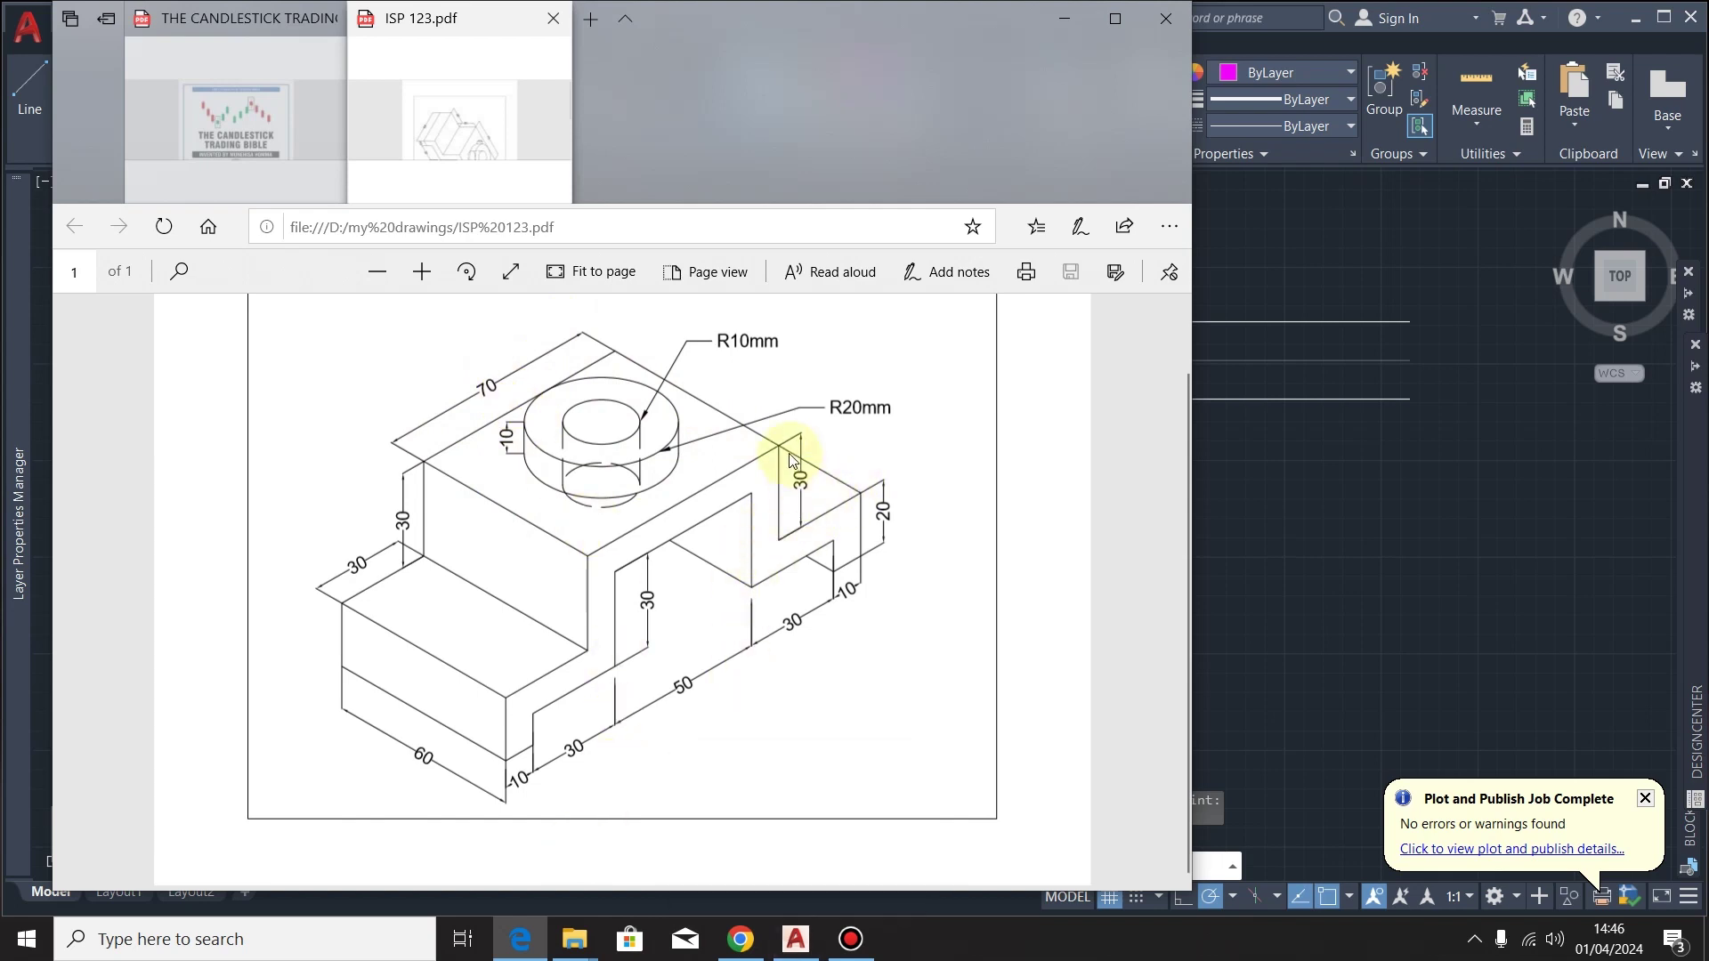
click(797, 940)
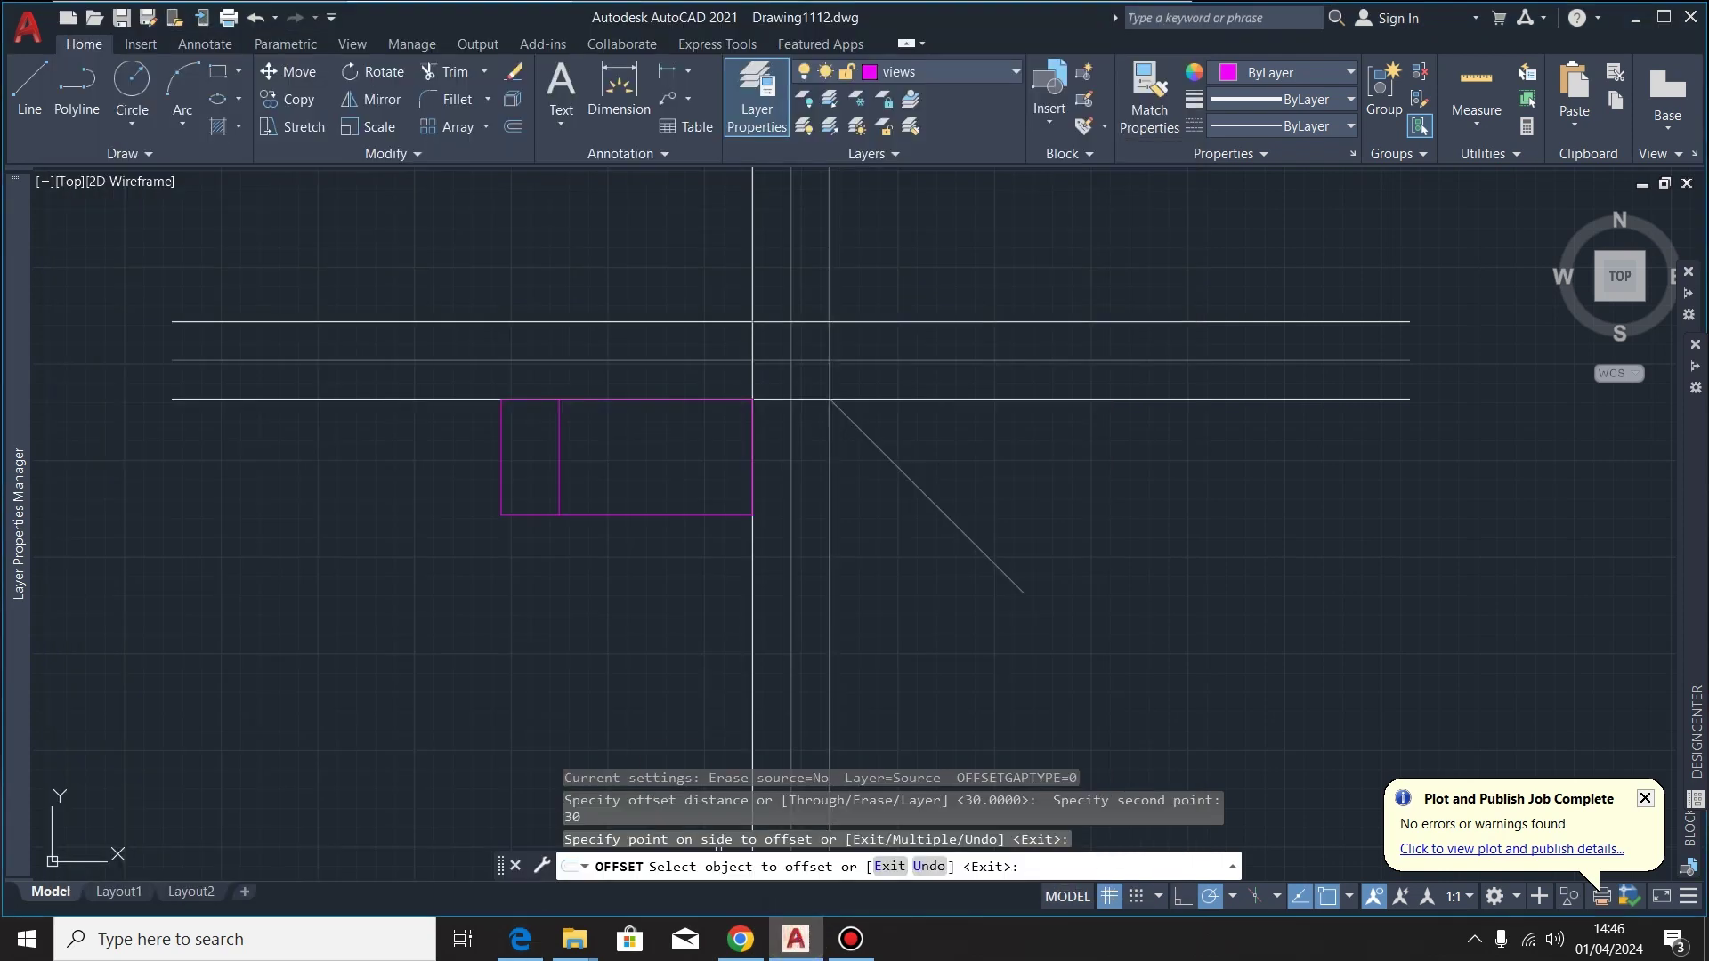
click(558, 464)
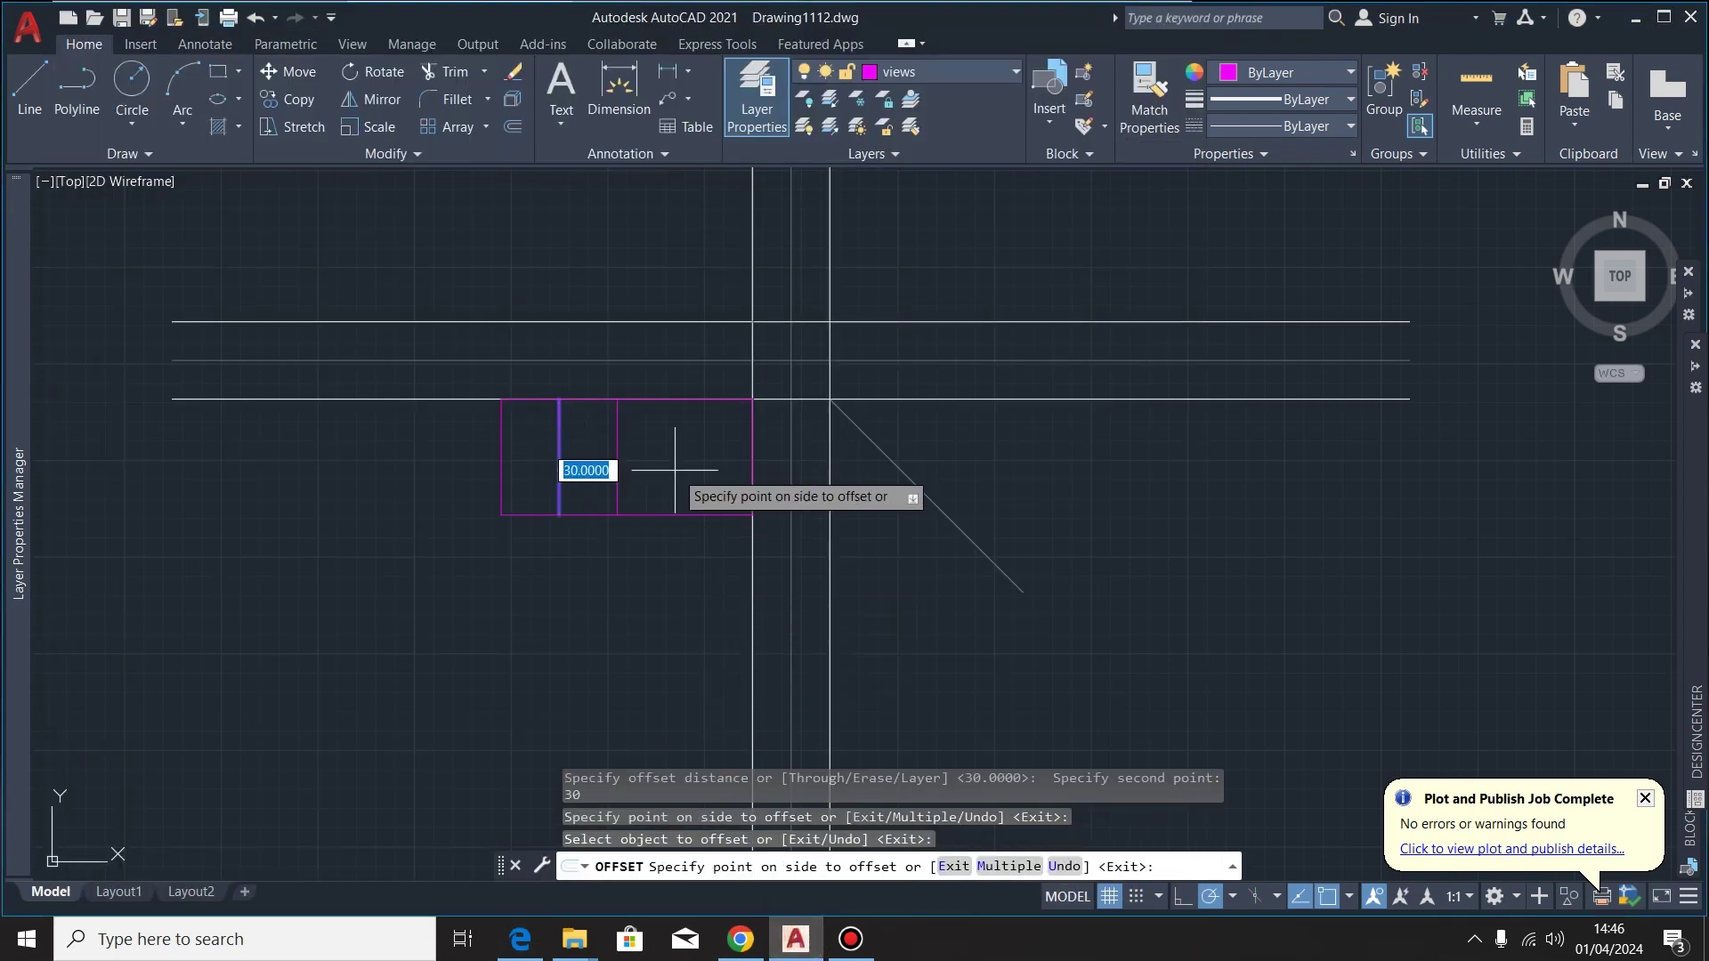
text(70)
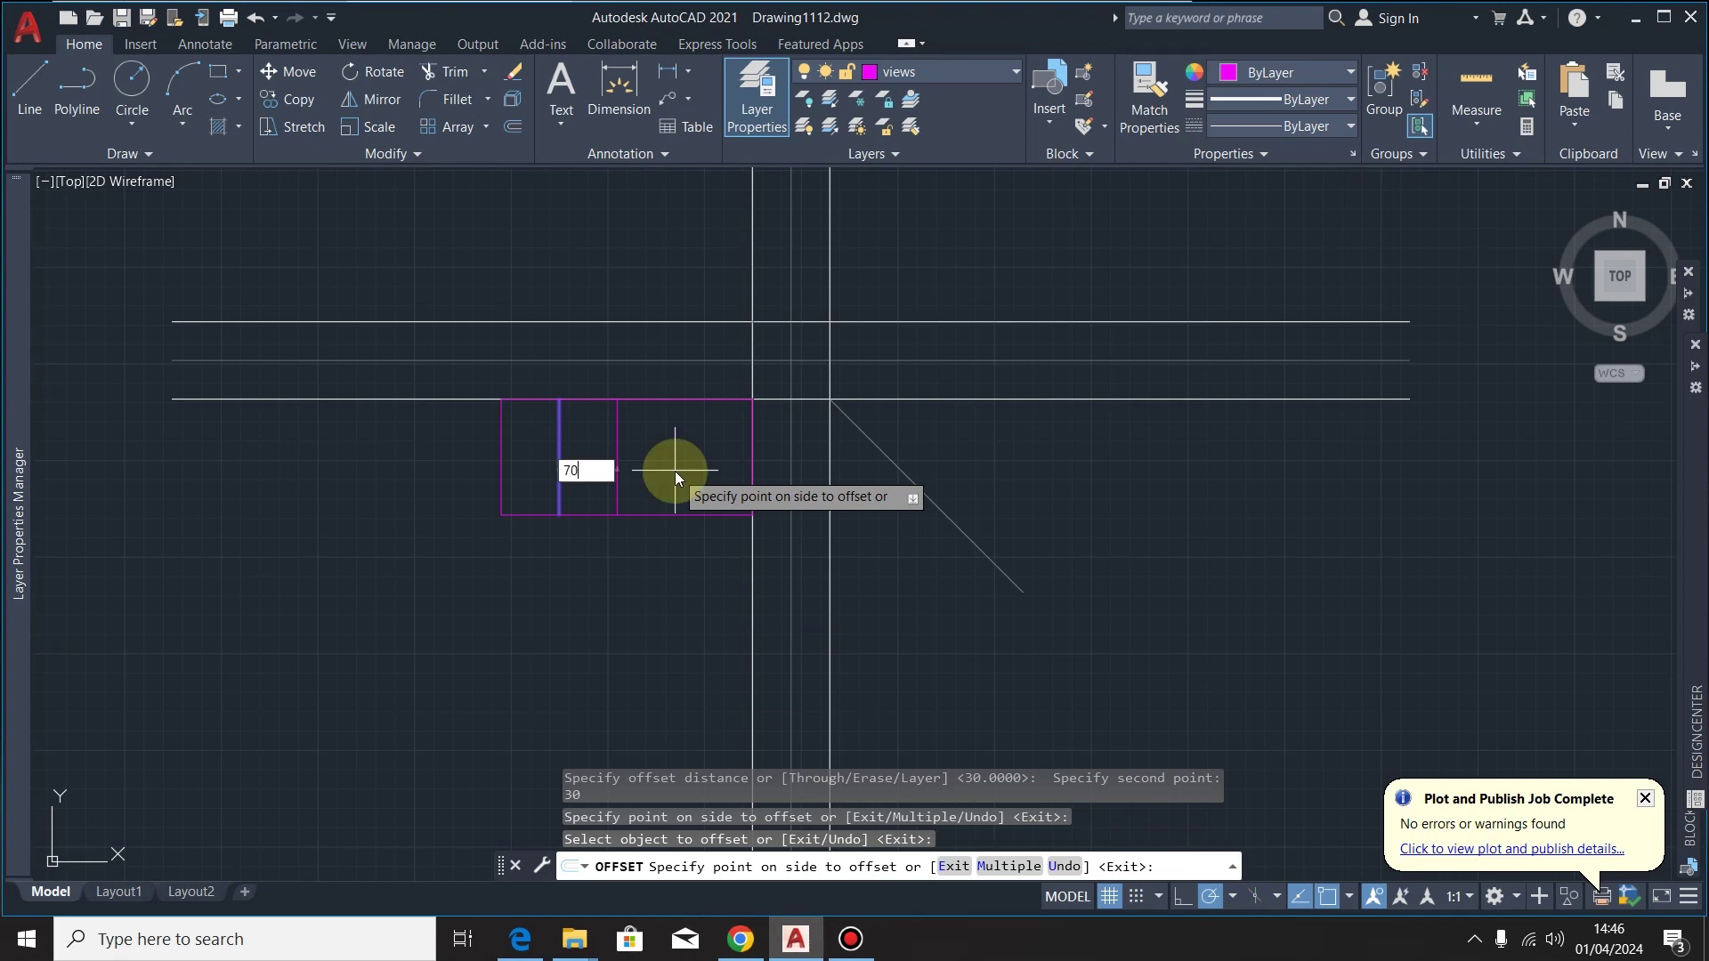
click(674, 472)
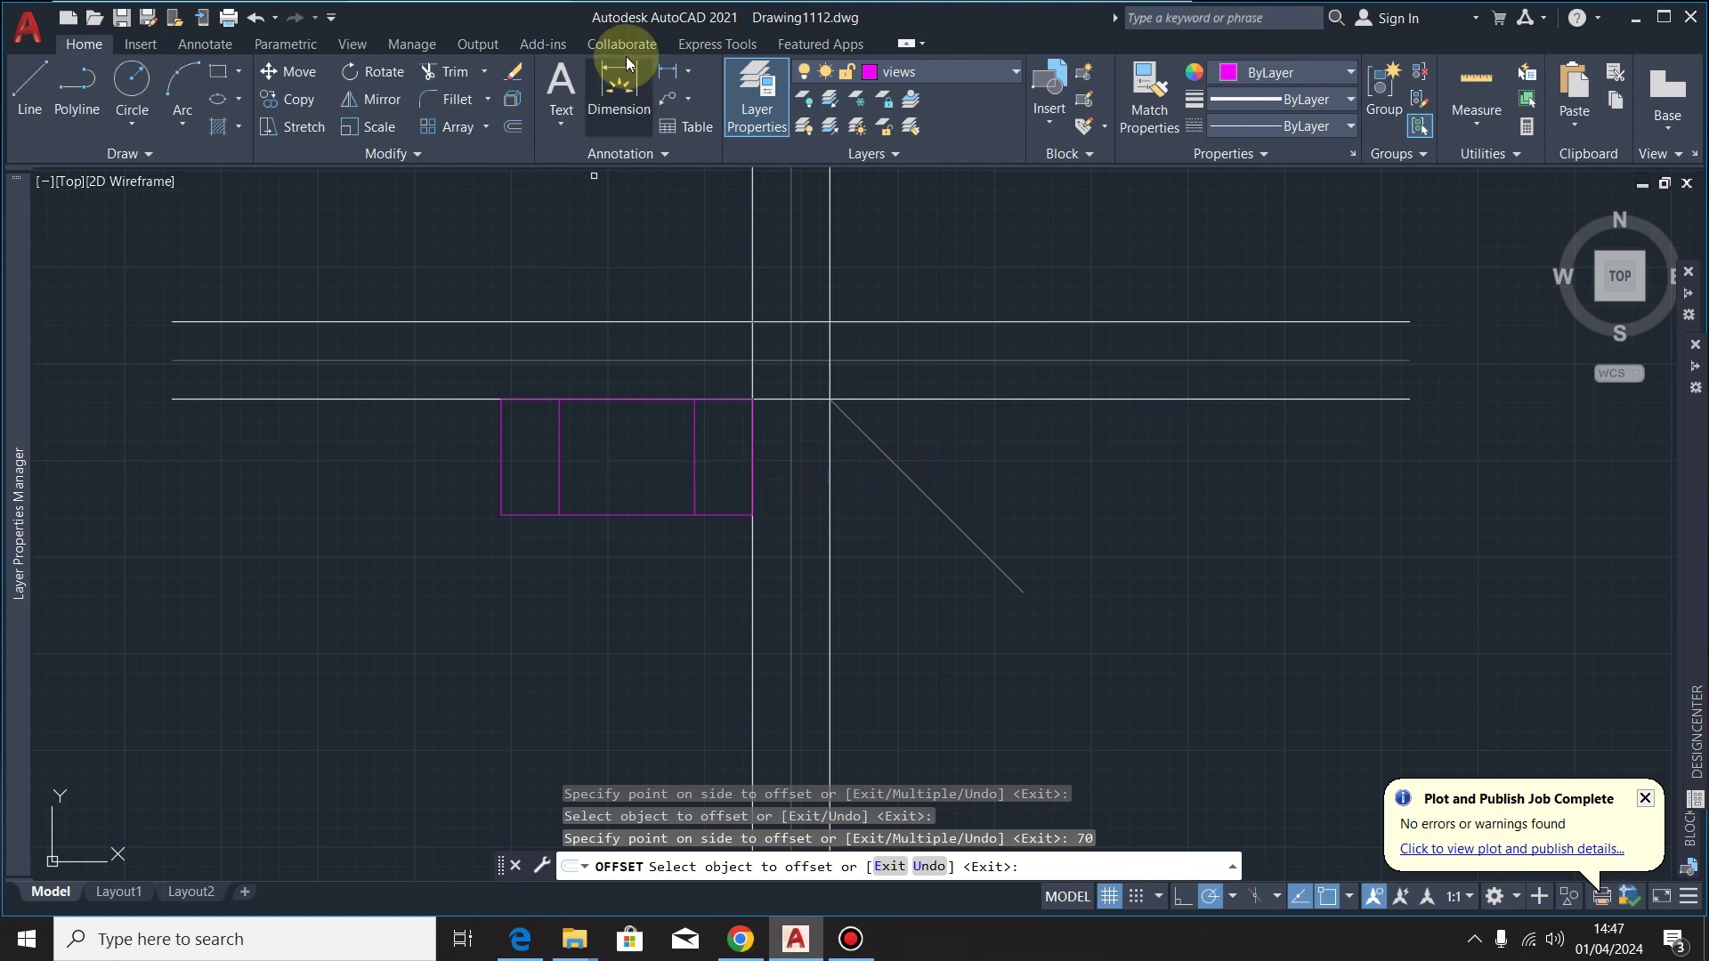
Preview the 30 and 70 widths with DIMENSION, cancelling without placing any, then show the PDF
click(619, 86)
scroll(699, 411, up, 4)
click(694, 400)
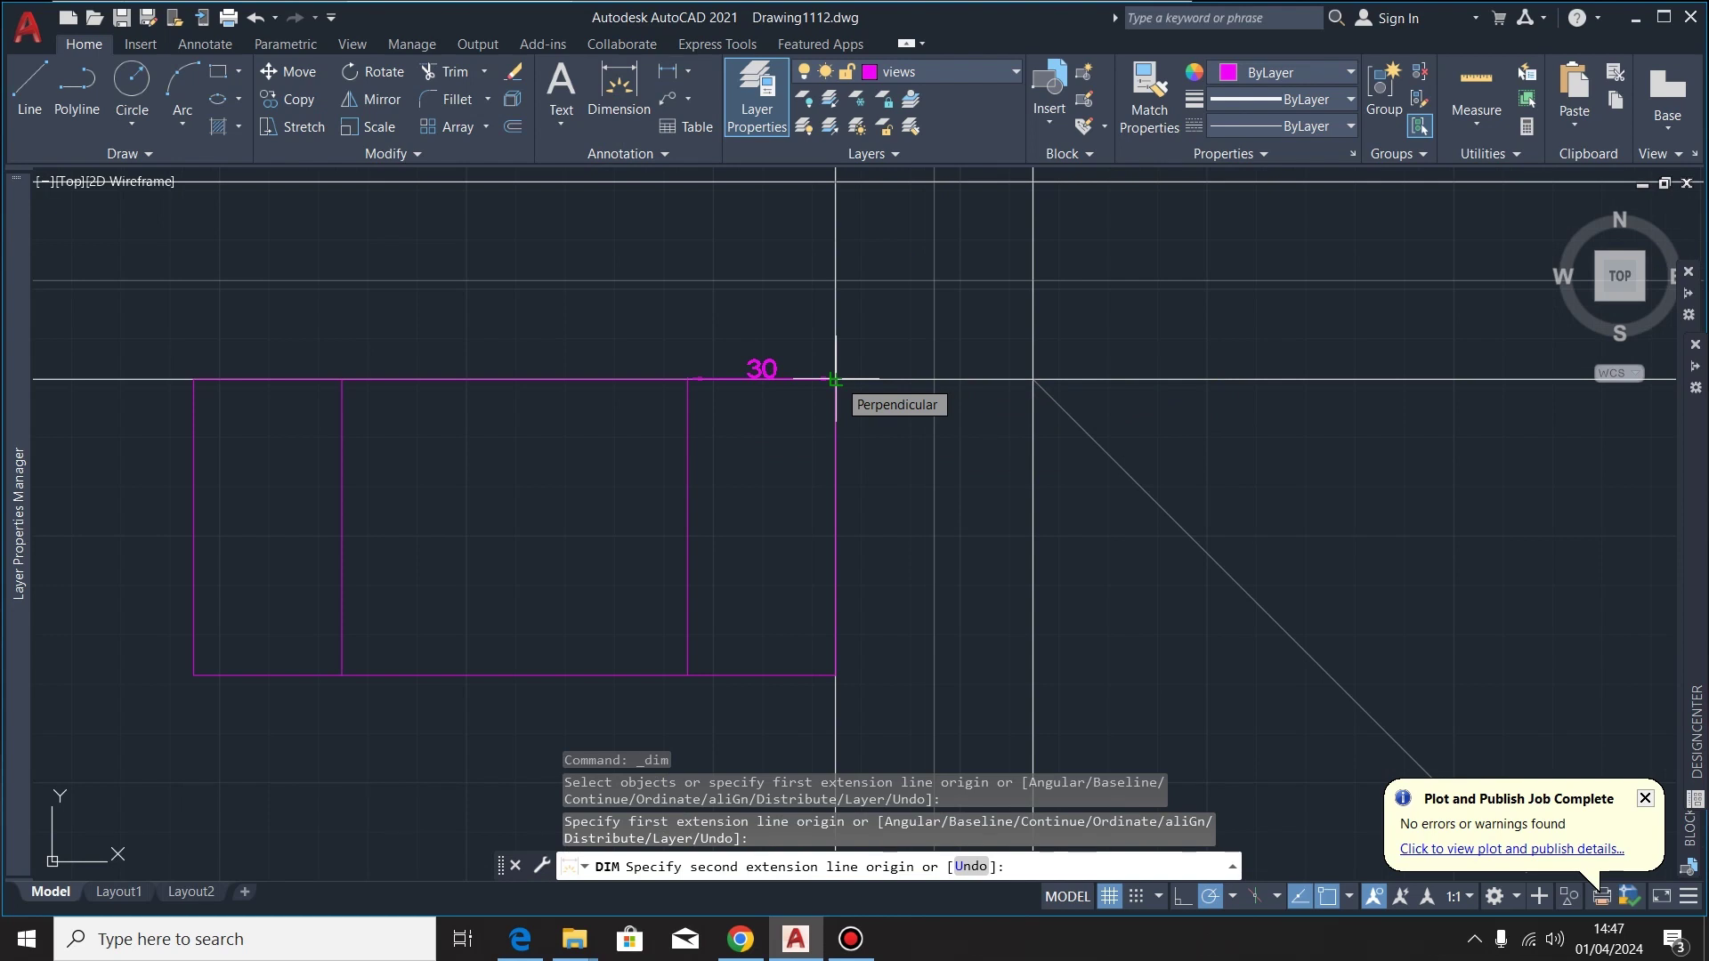
key(Escape)
click(194, 379)
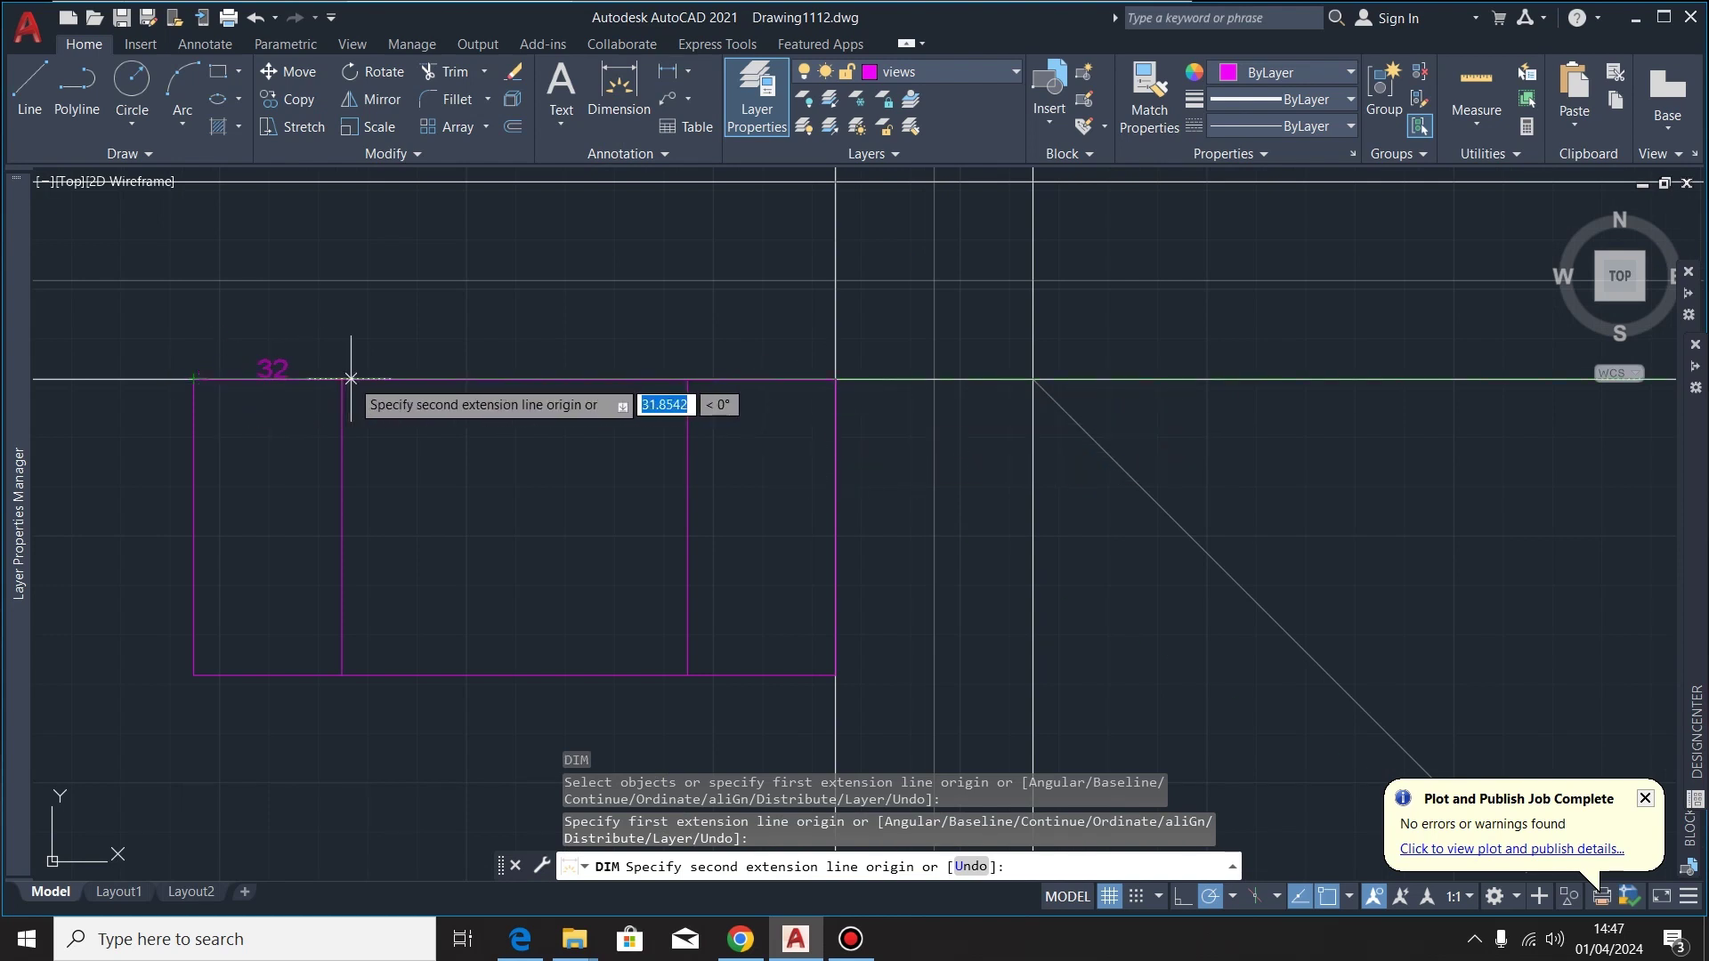
click(342, 379)
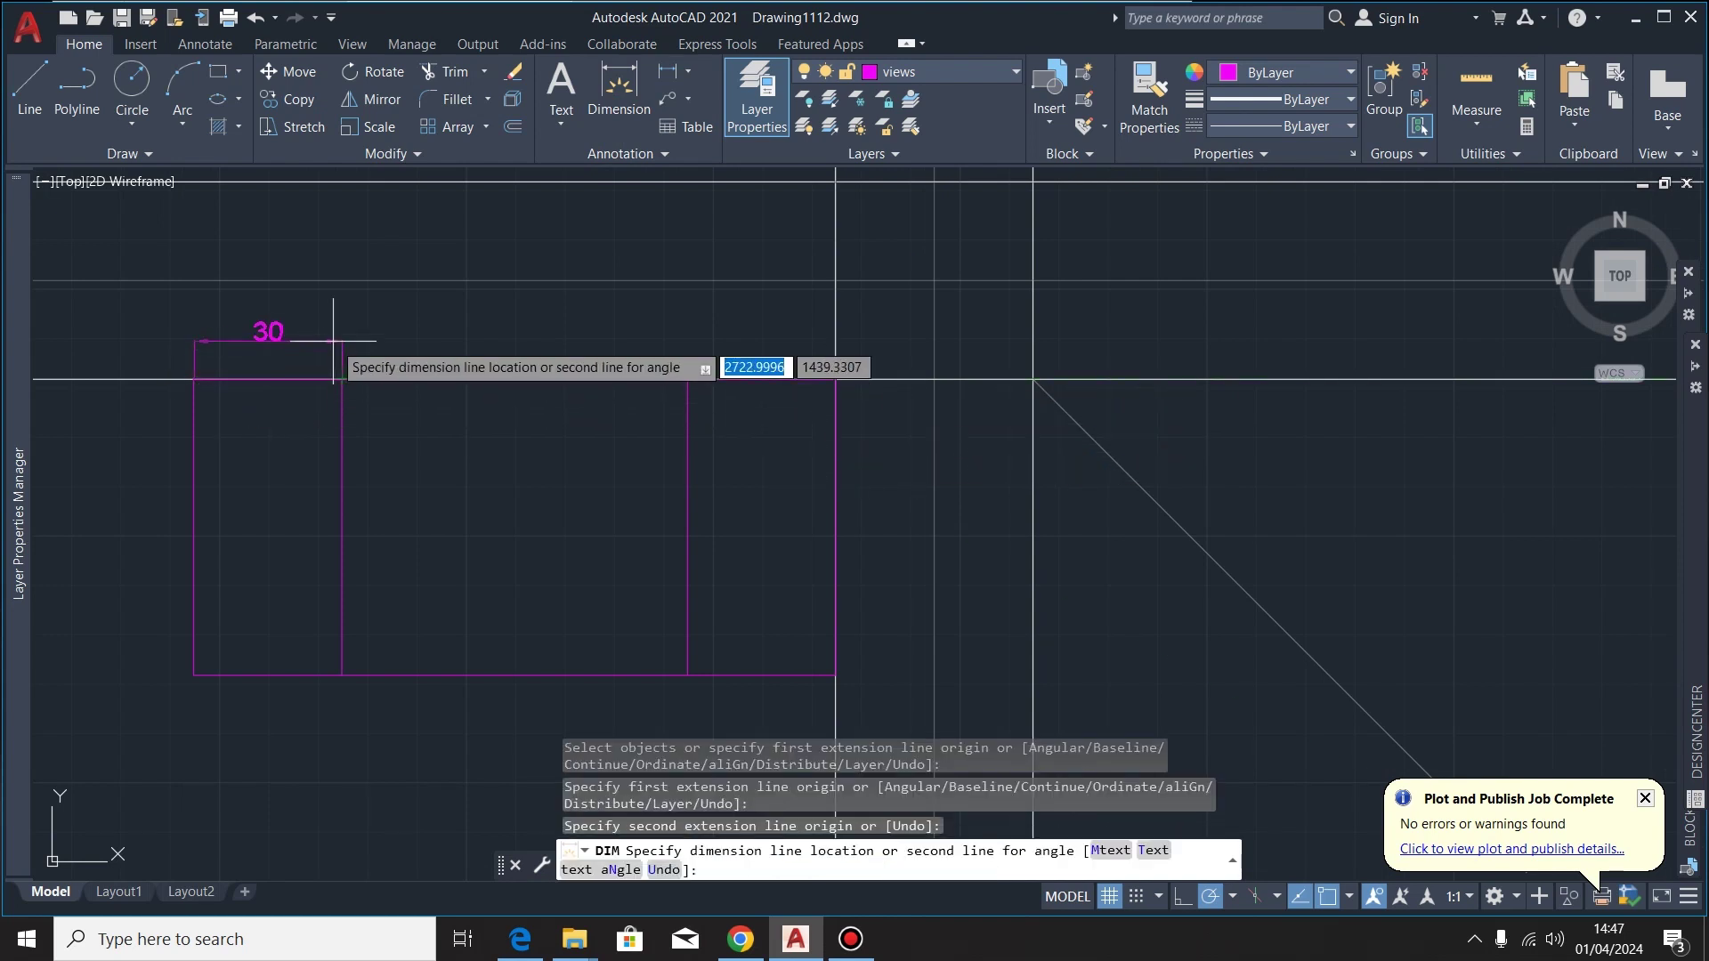
key(Escape)
click(341, 379)
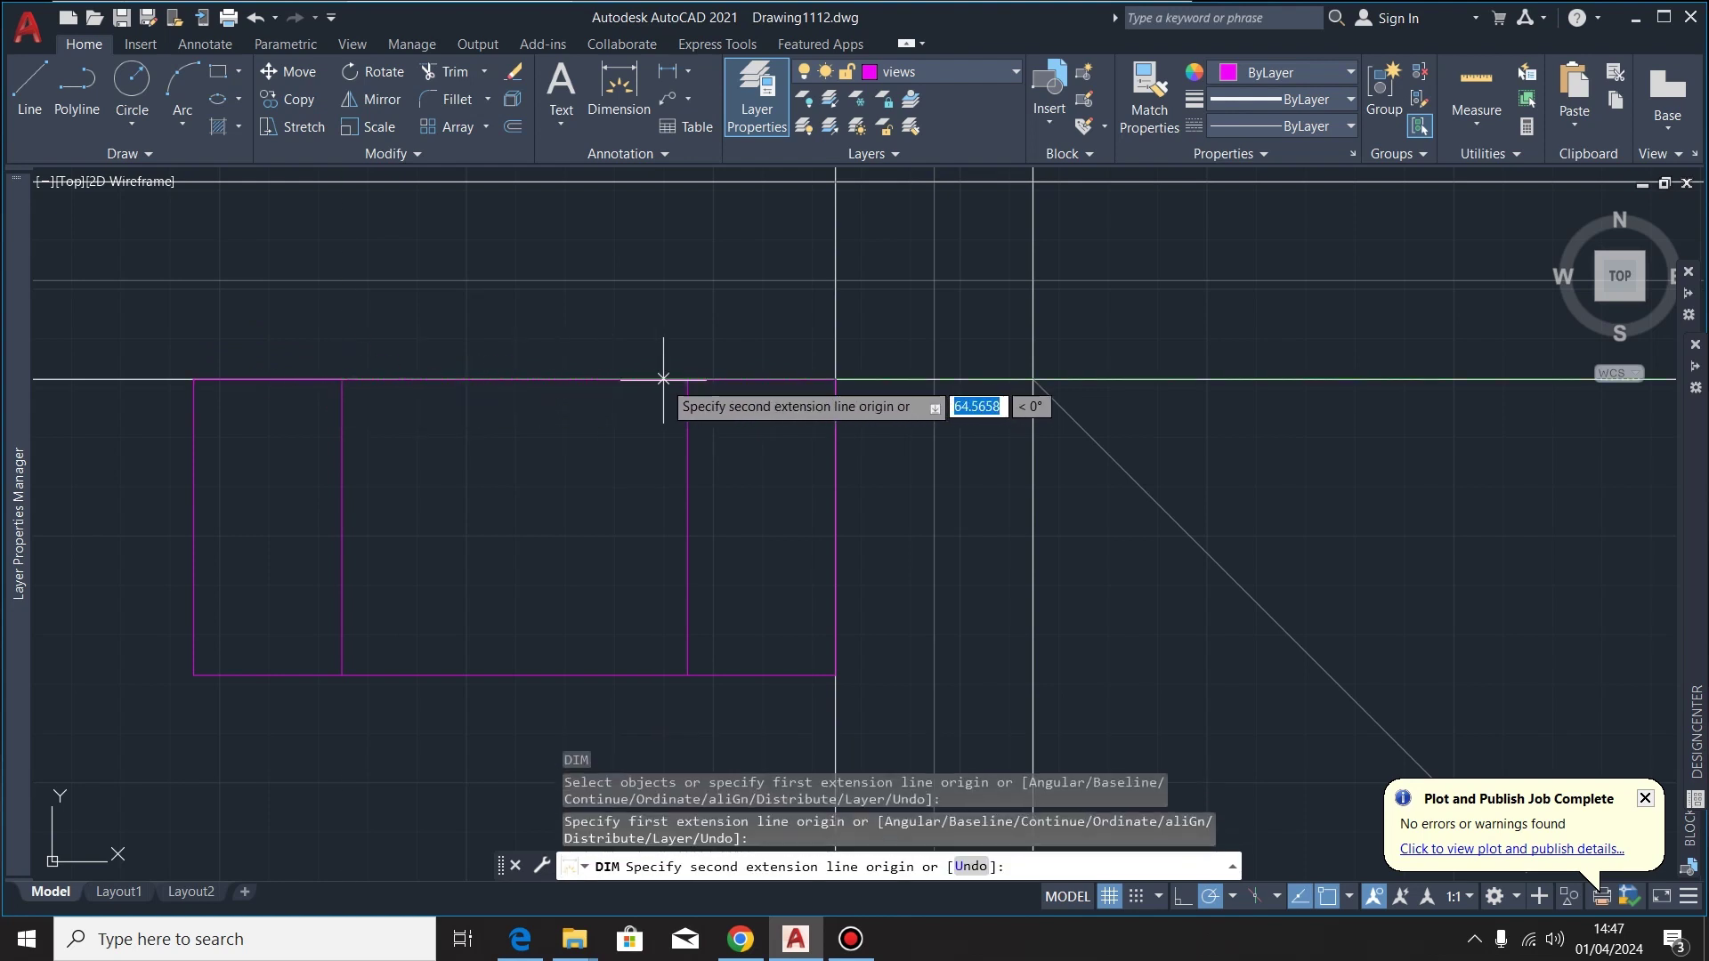
click(688, 379)
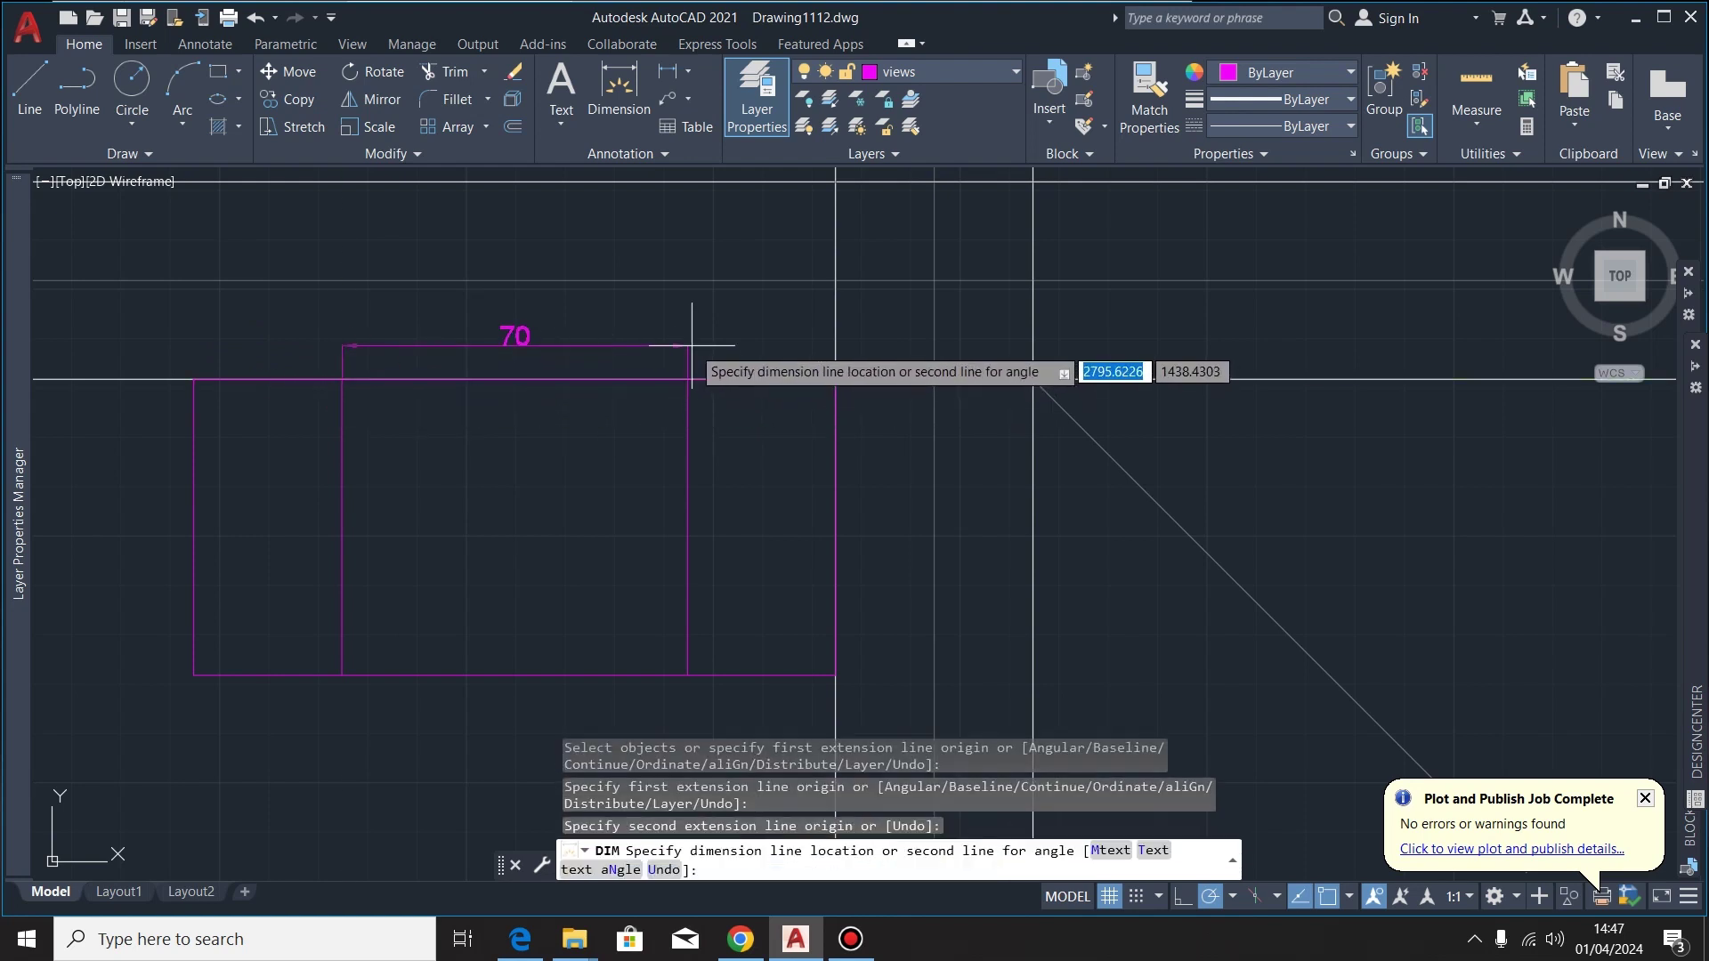
key(Escape)
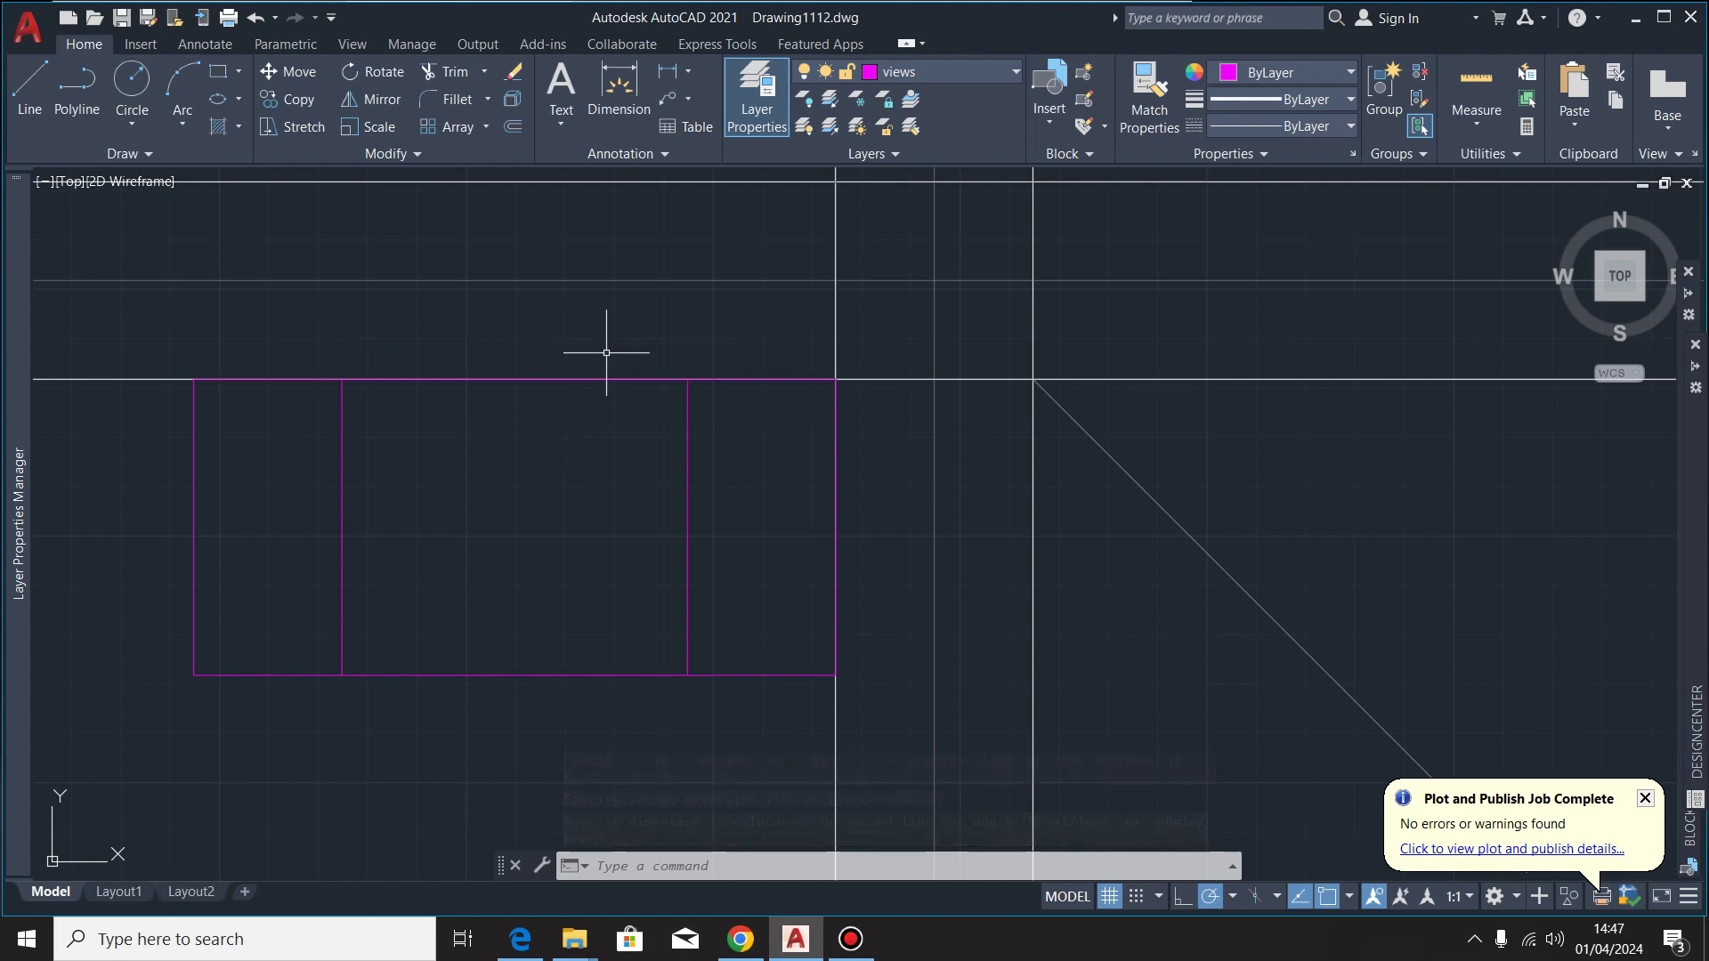
click(520, 940)
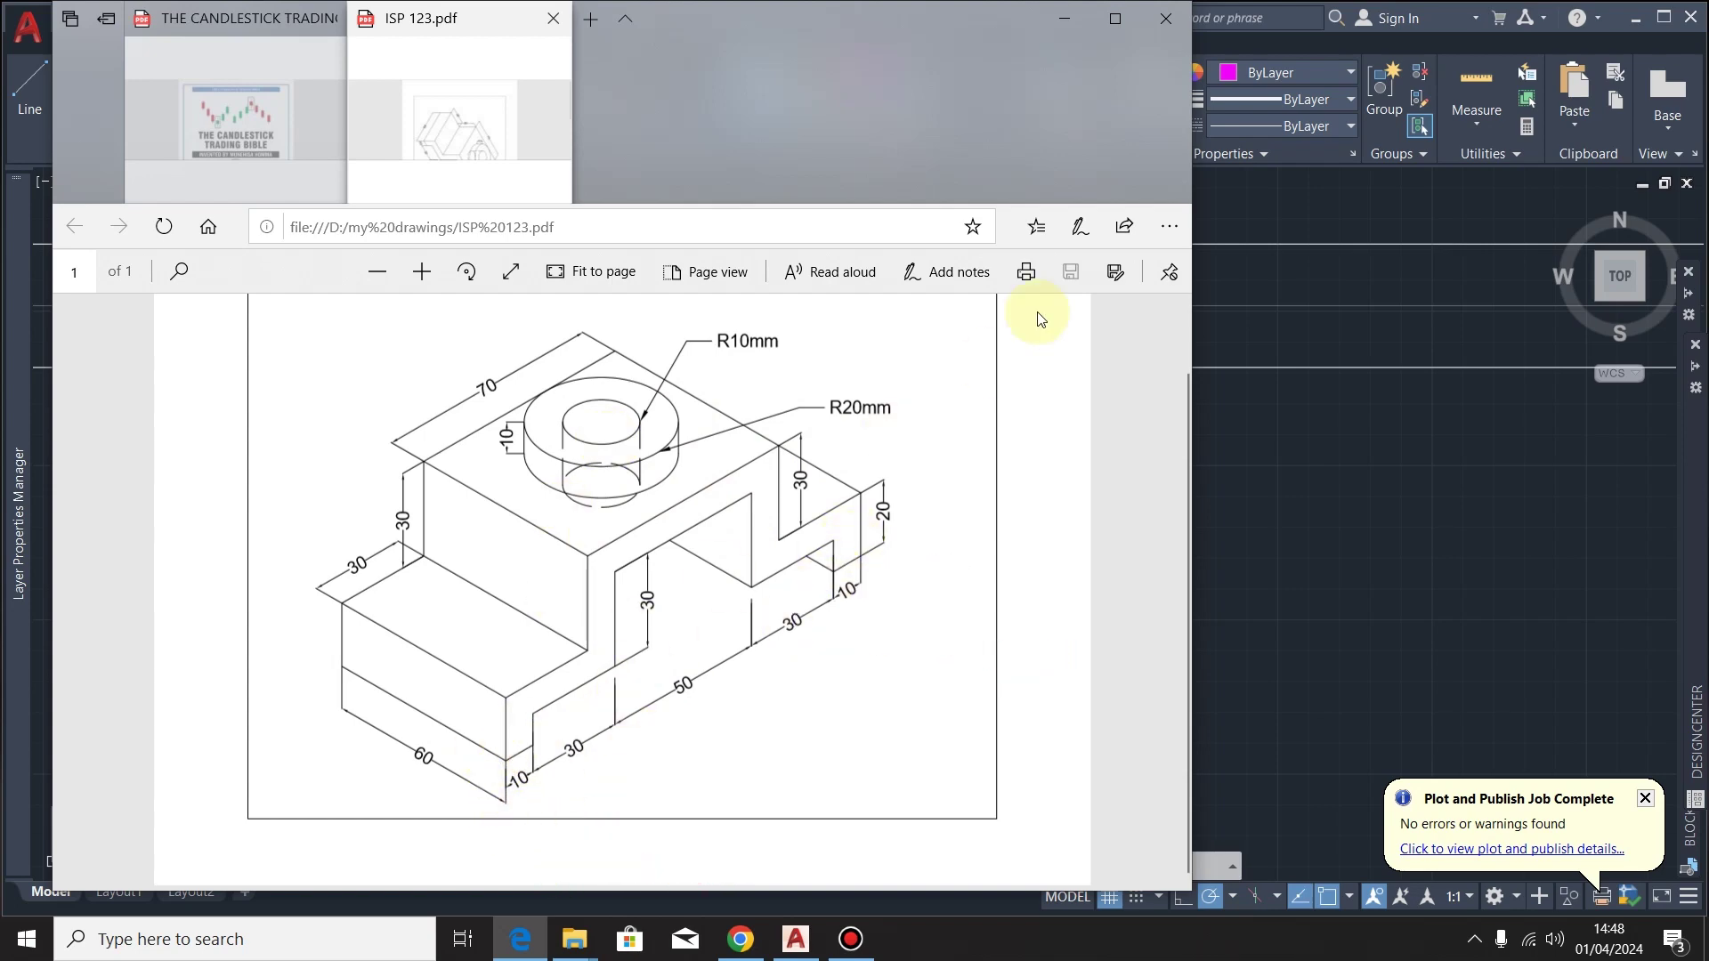
Select the rectangle's left edge while comparing against the reference PDF
click(1064, 18)
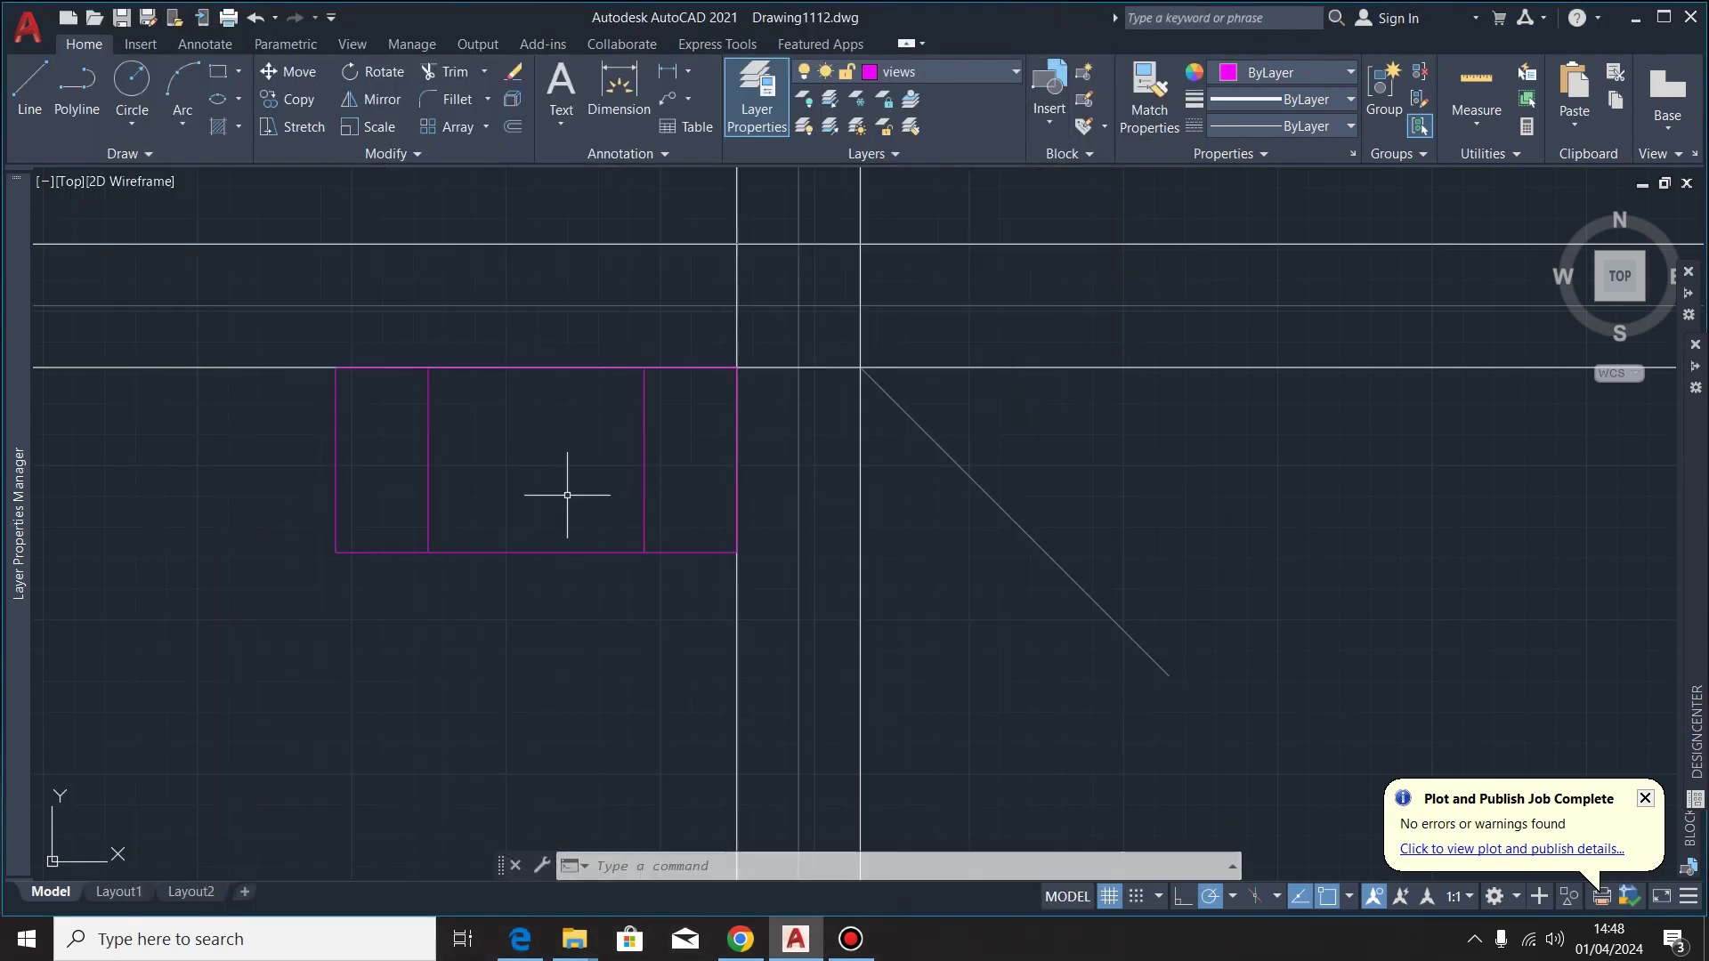
click(336, 463)
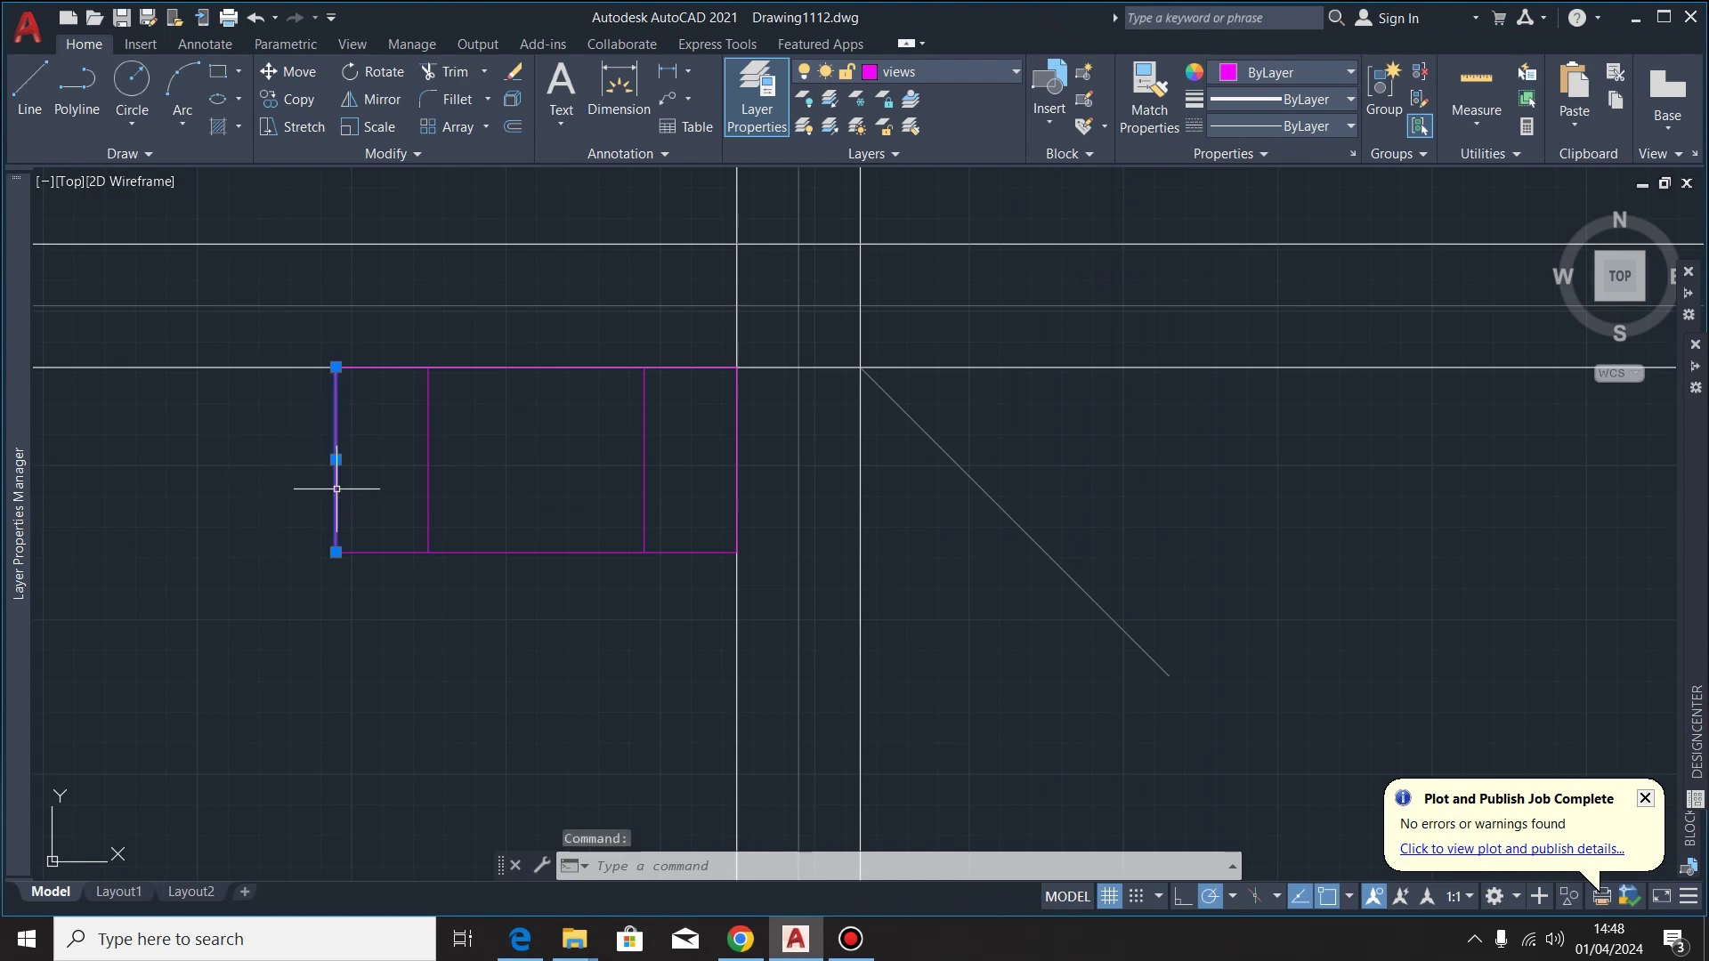
click(520, 940)
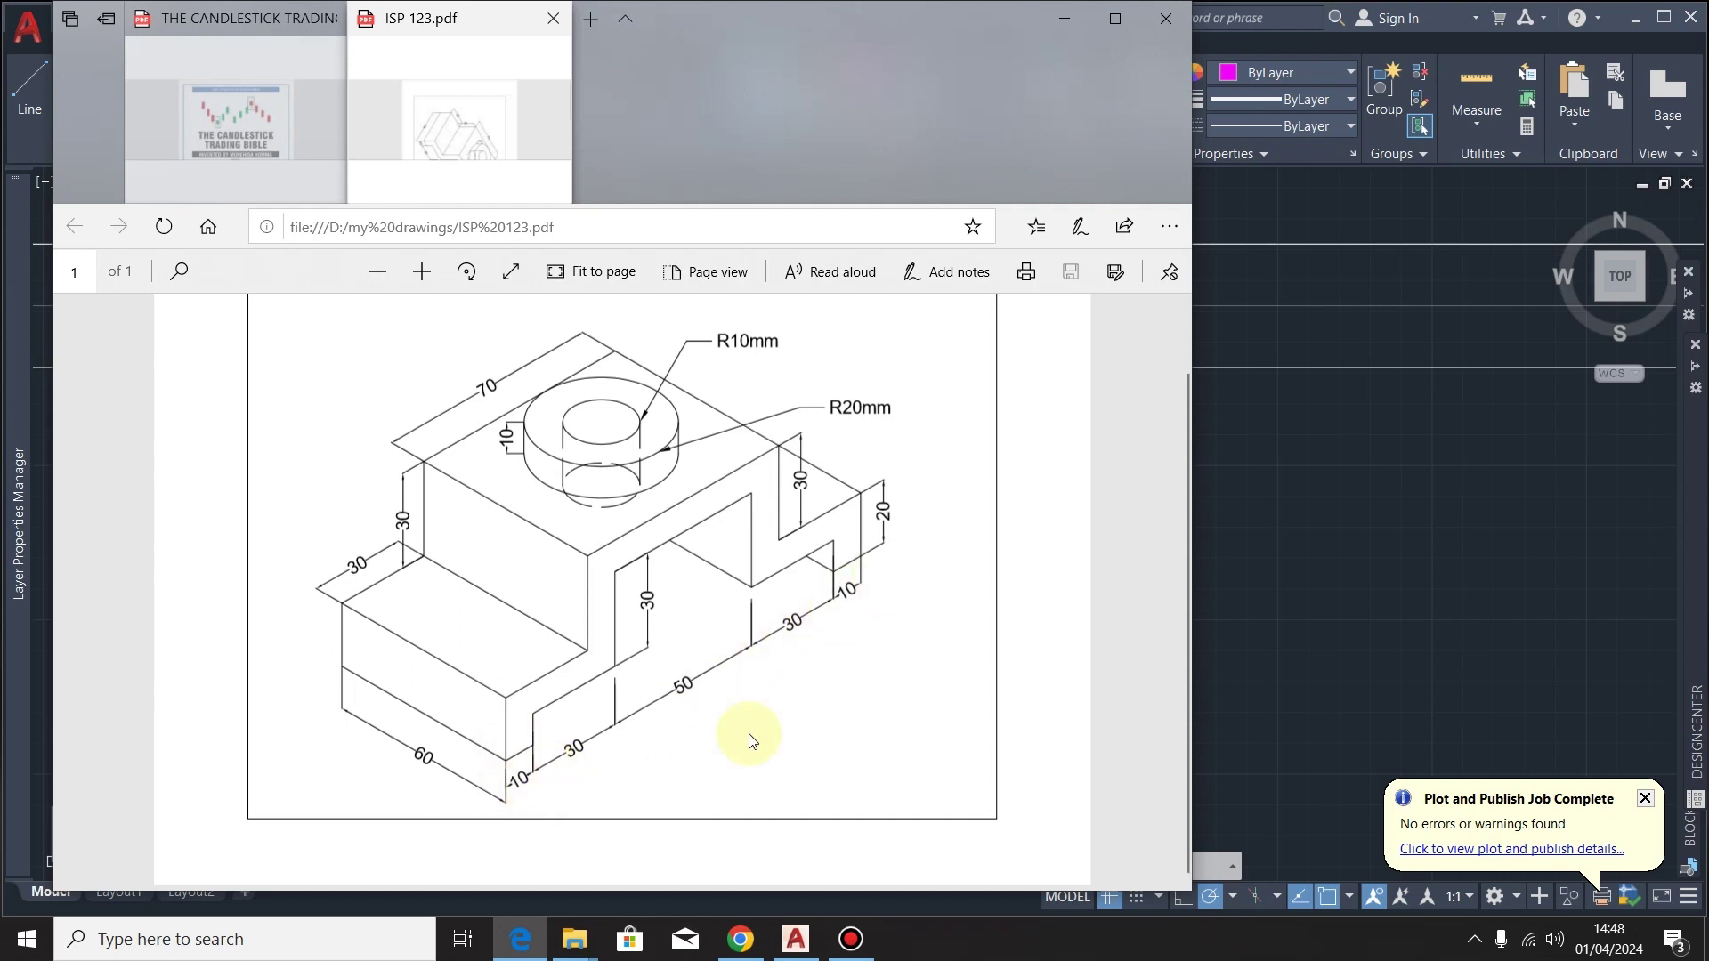
click(795, 940)
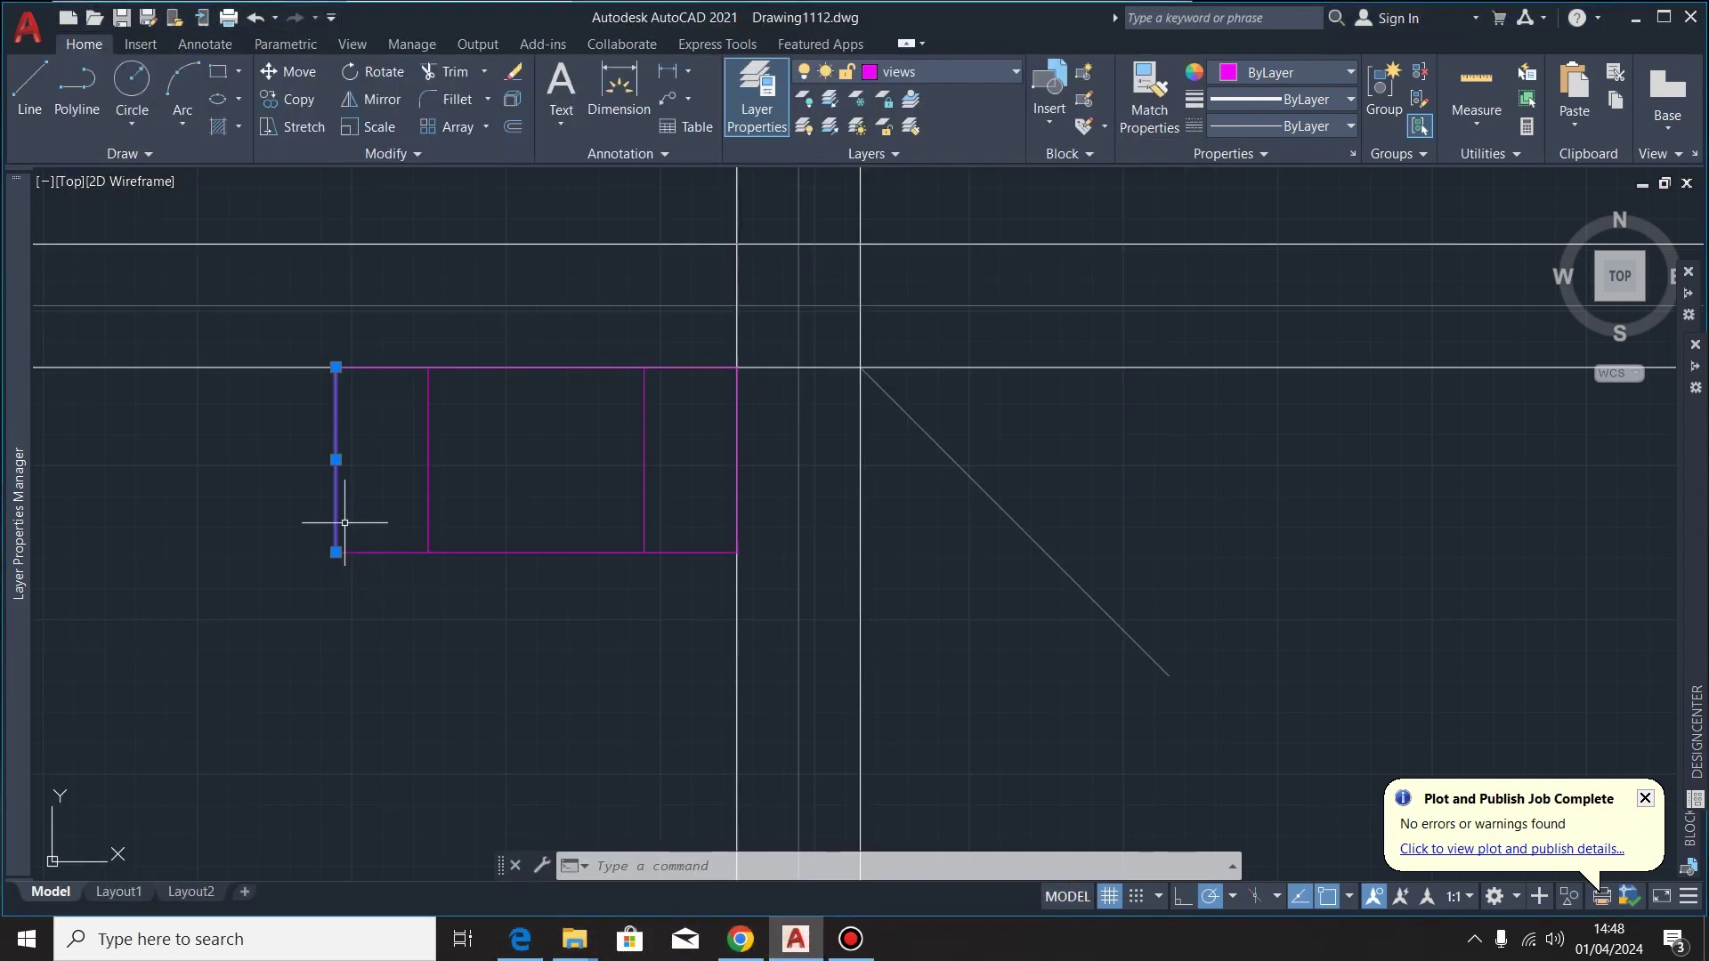
Offset the rectangle's left and right edges 10 units inward, then recheck the PDF
click(509, 124)
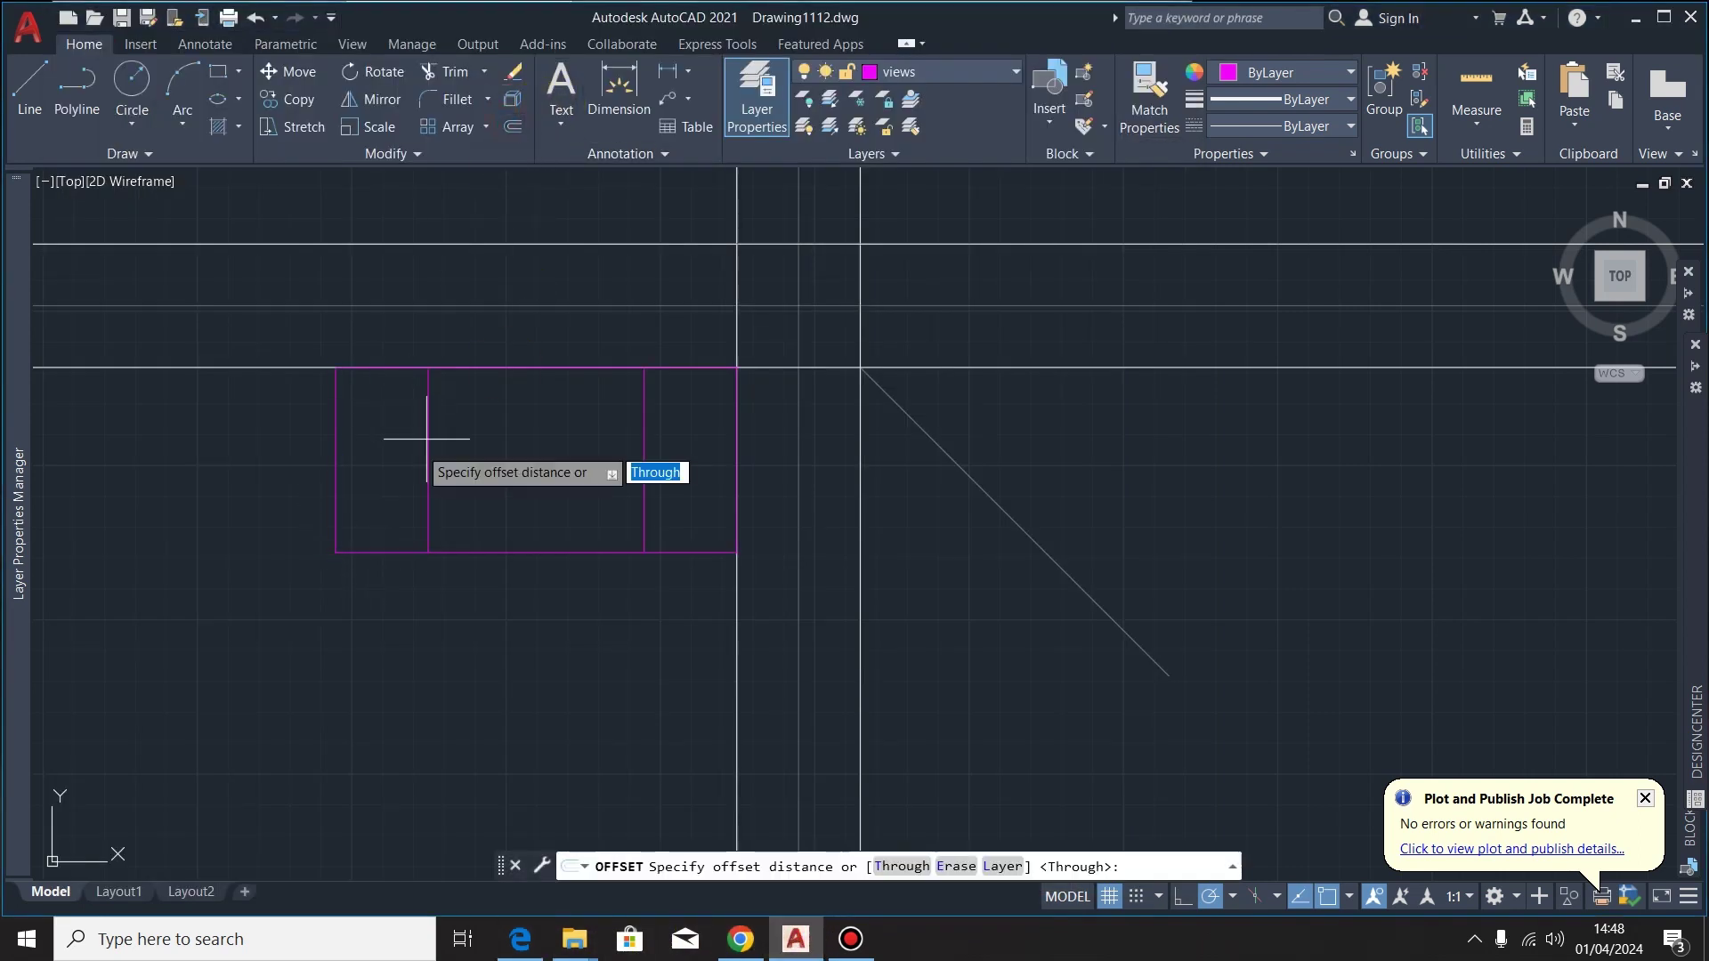
click(335, 459)
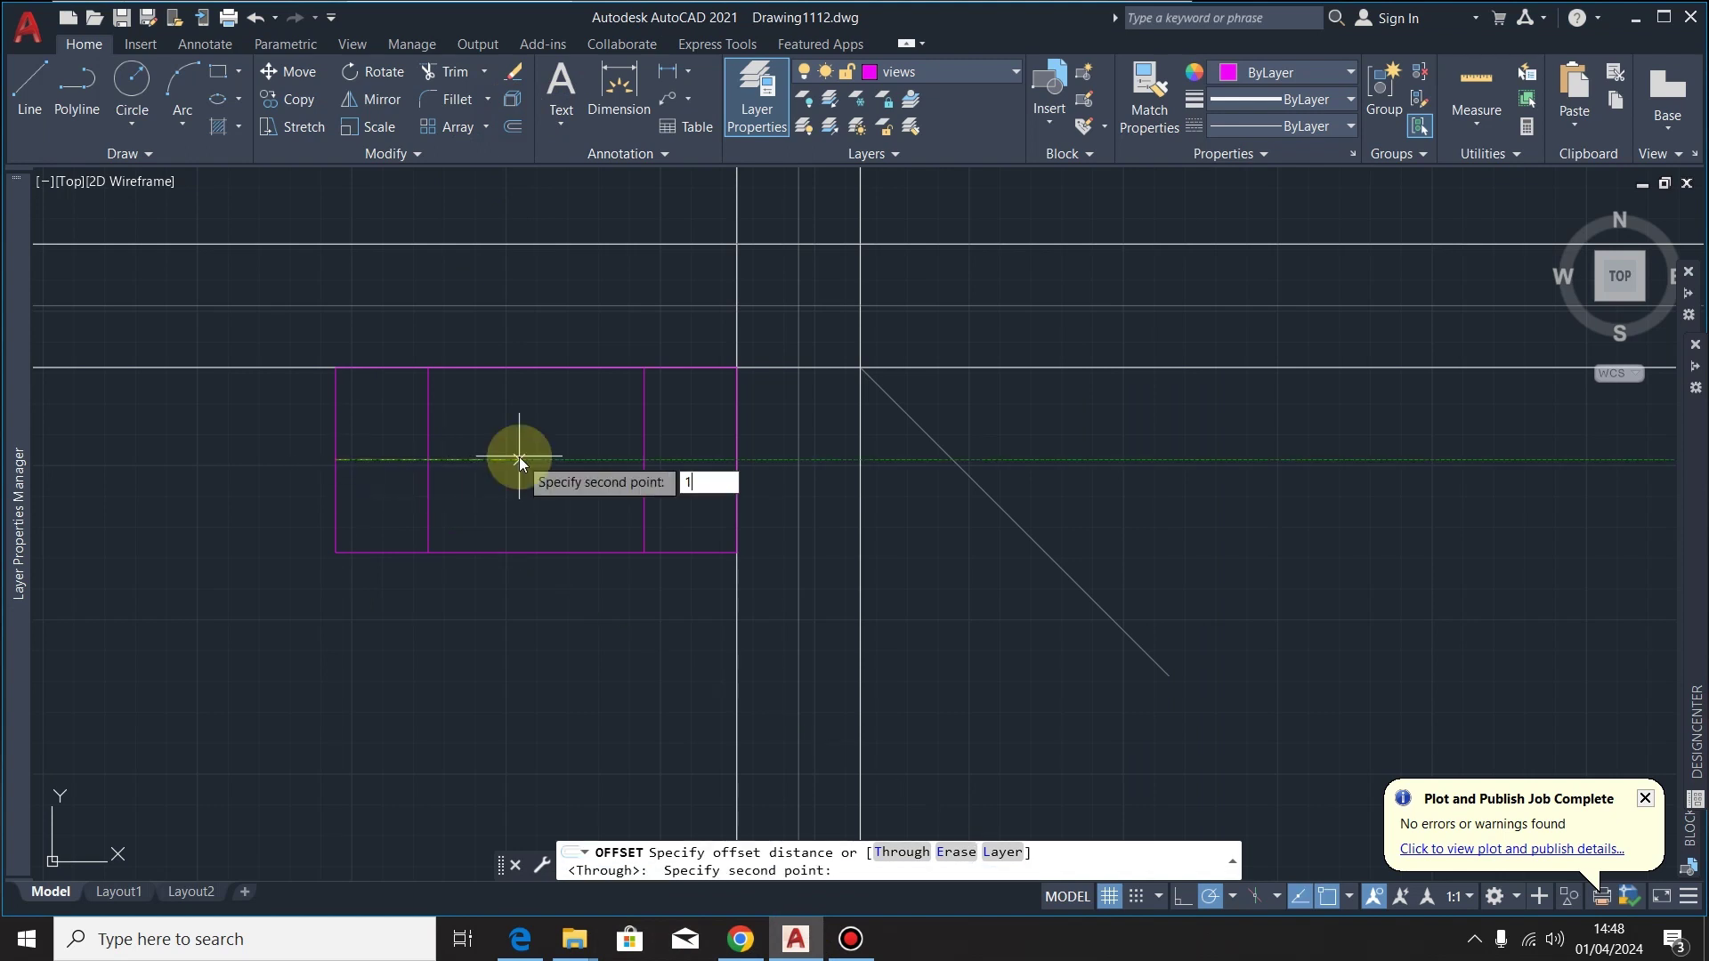
text(10)
key(Return)
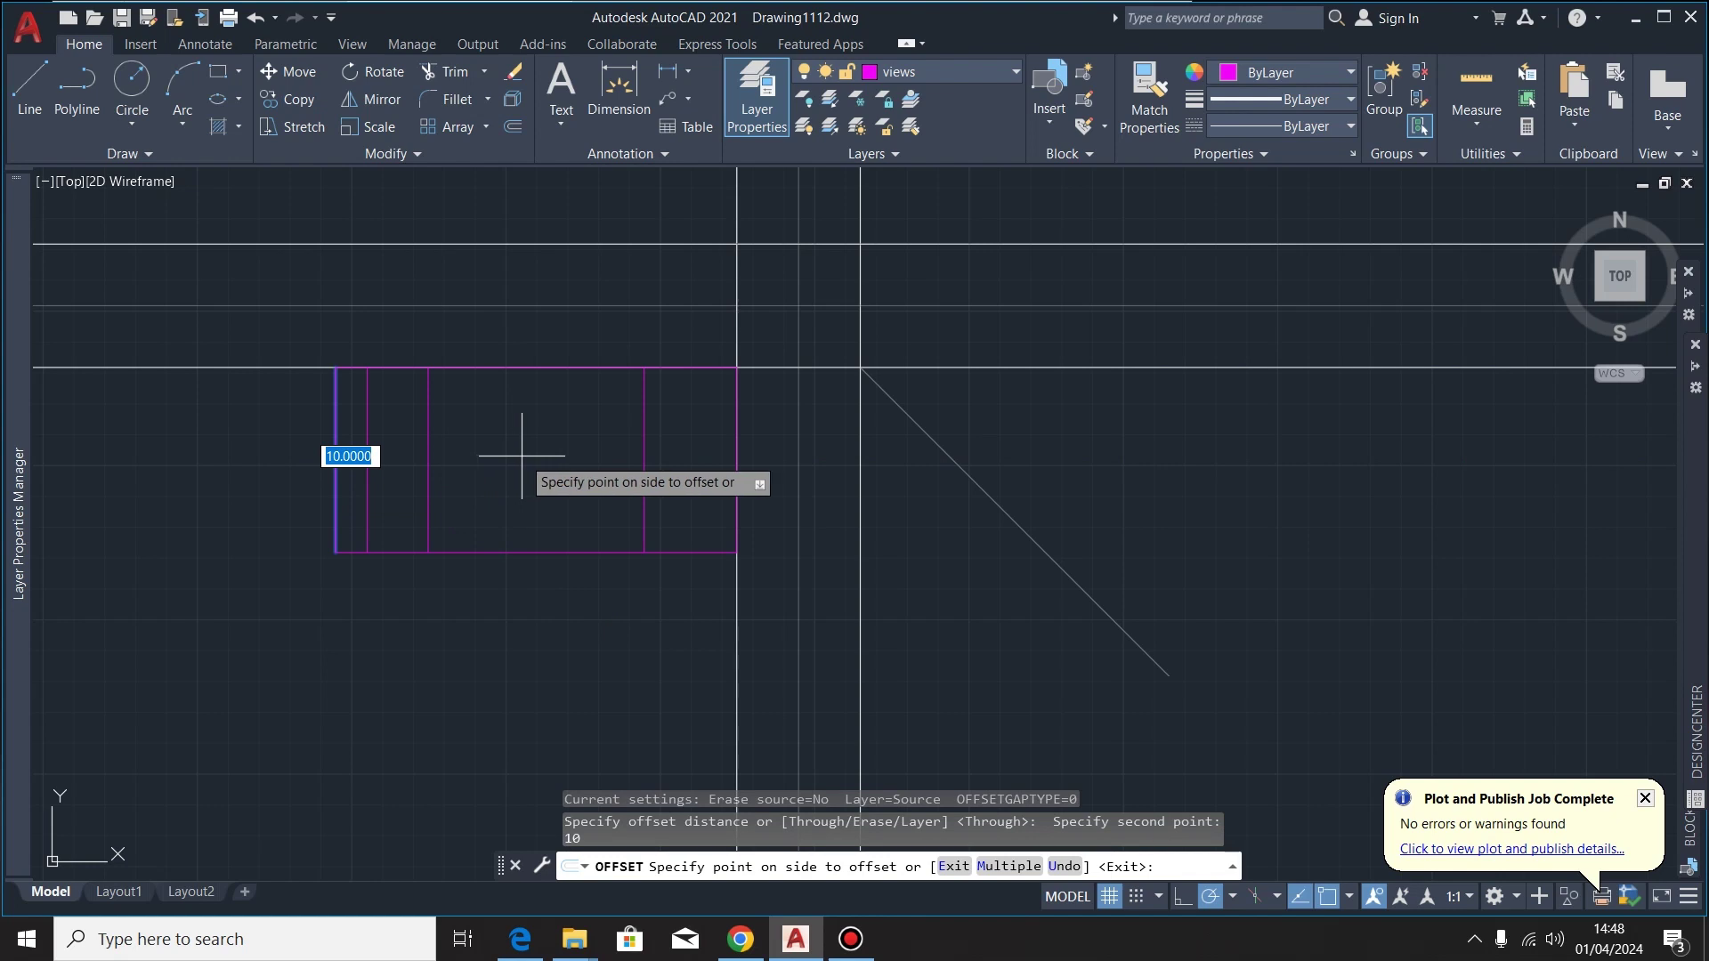
click(516, 454)
click(735, 465)
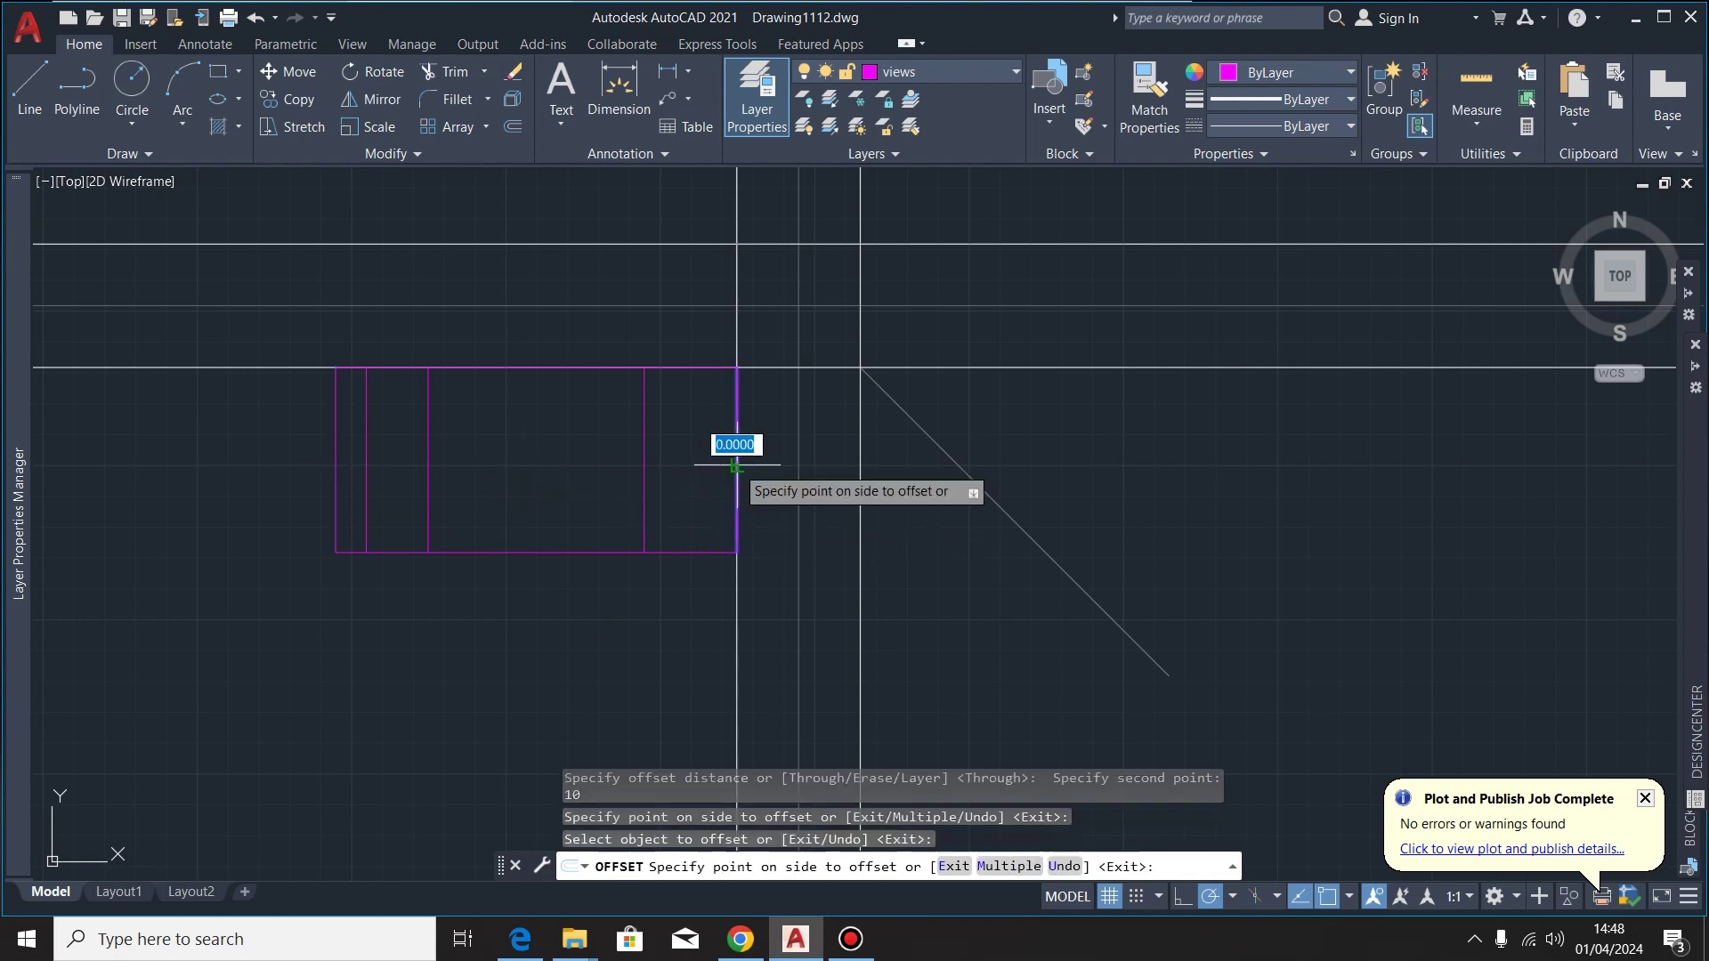
click(690, 476)
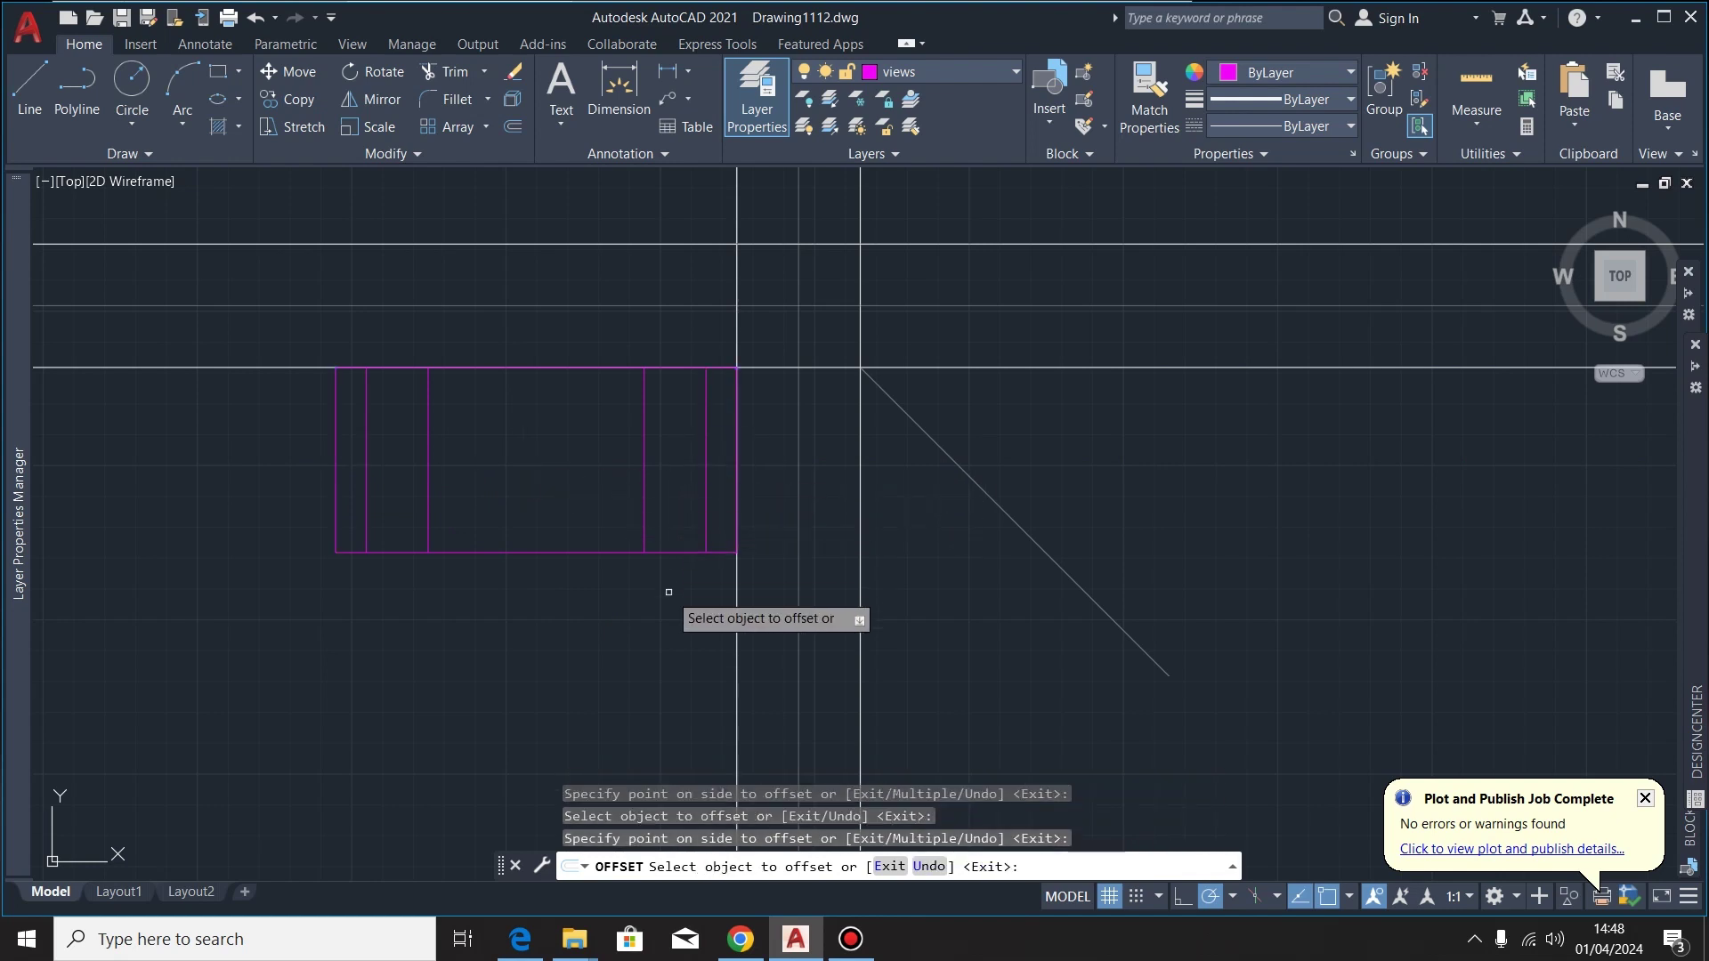
click(523, 942)
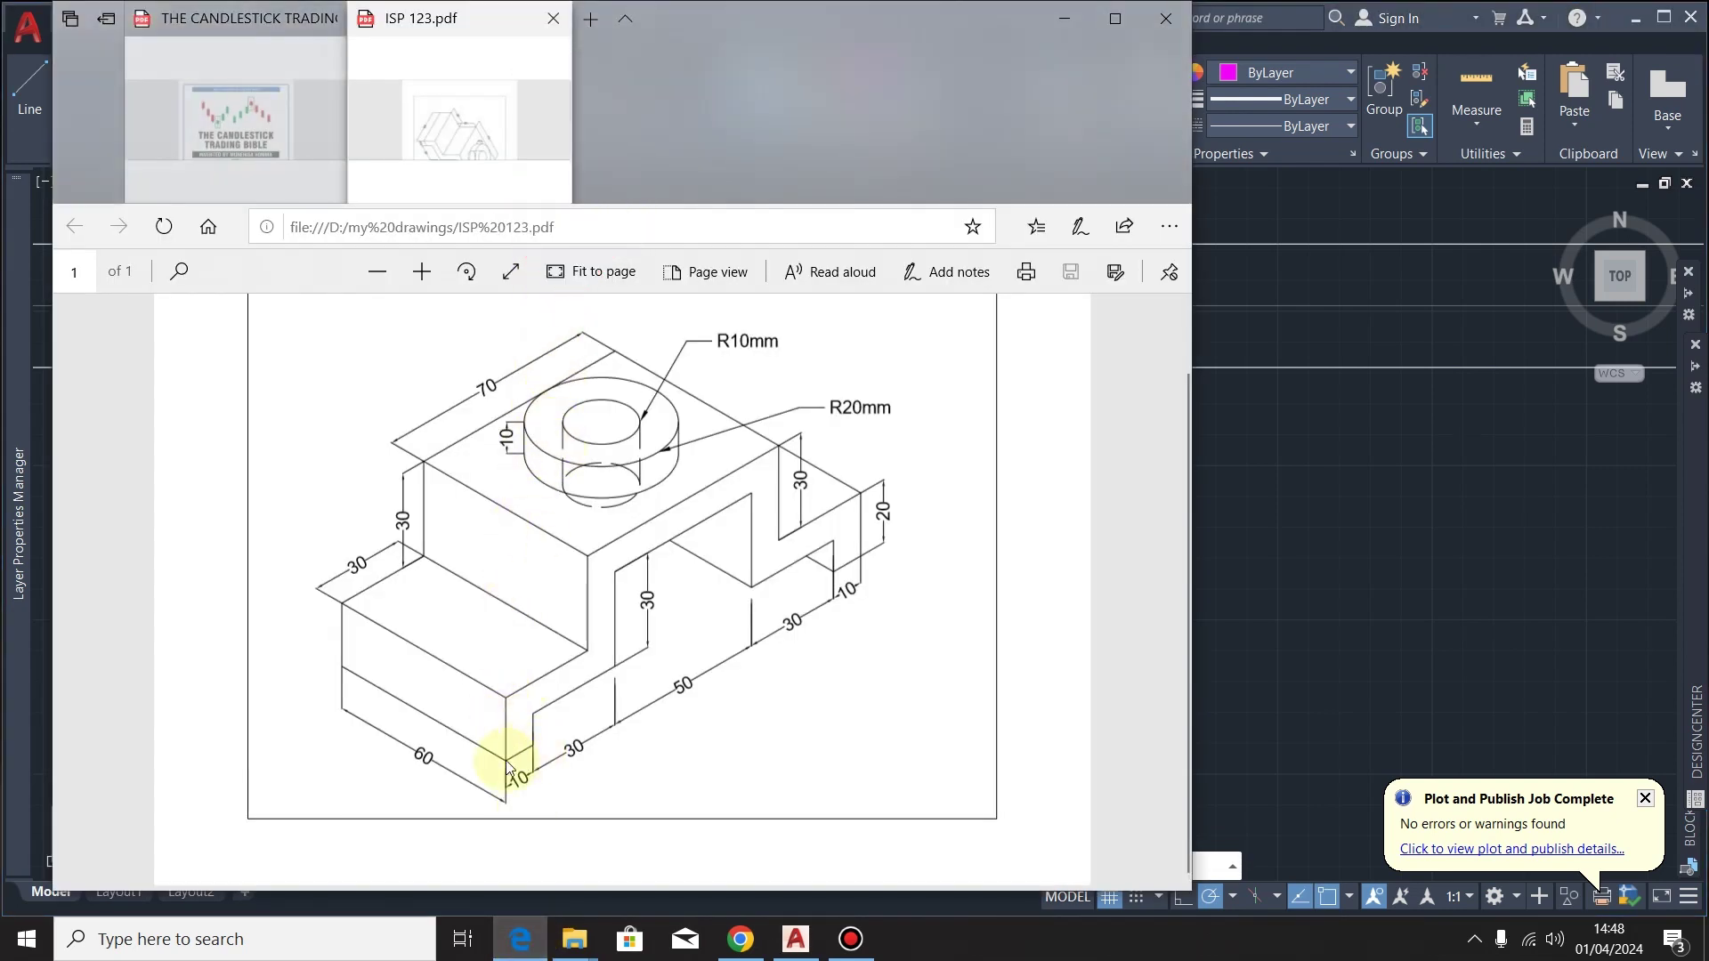
click(1074, 15)
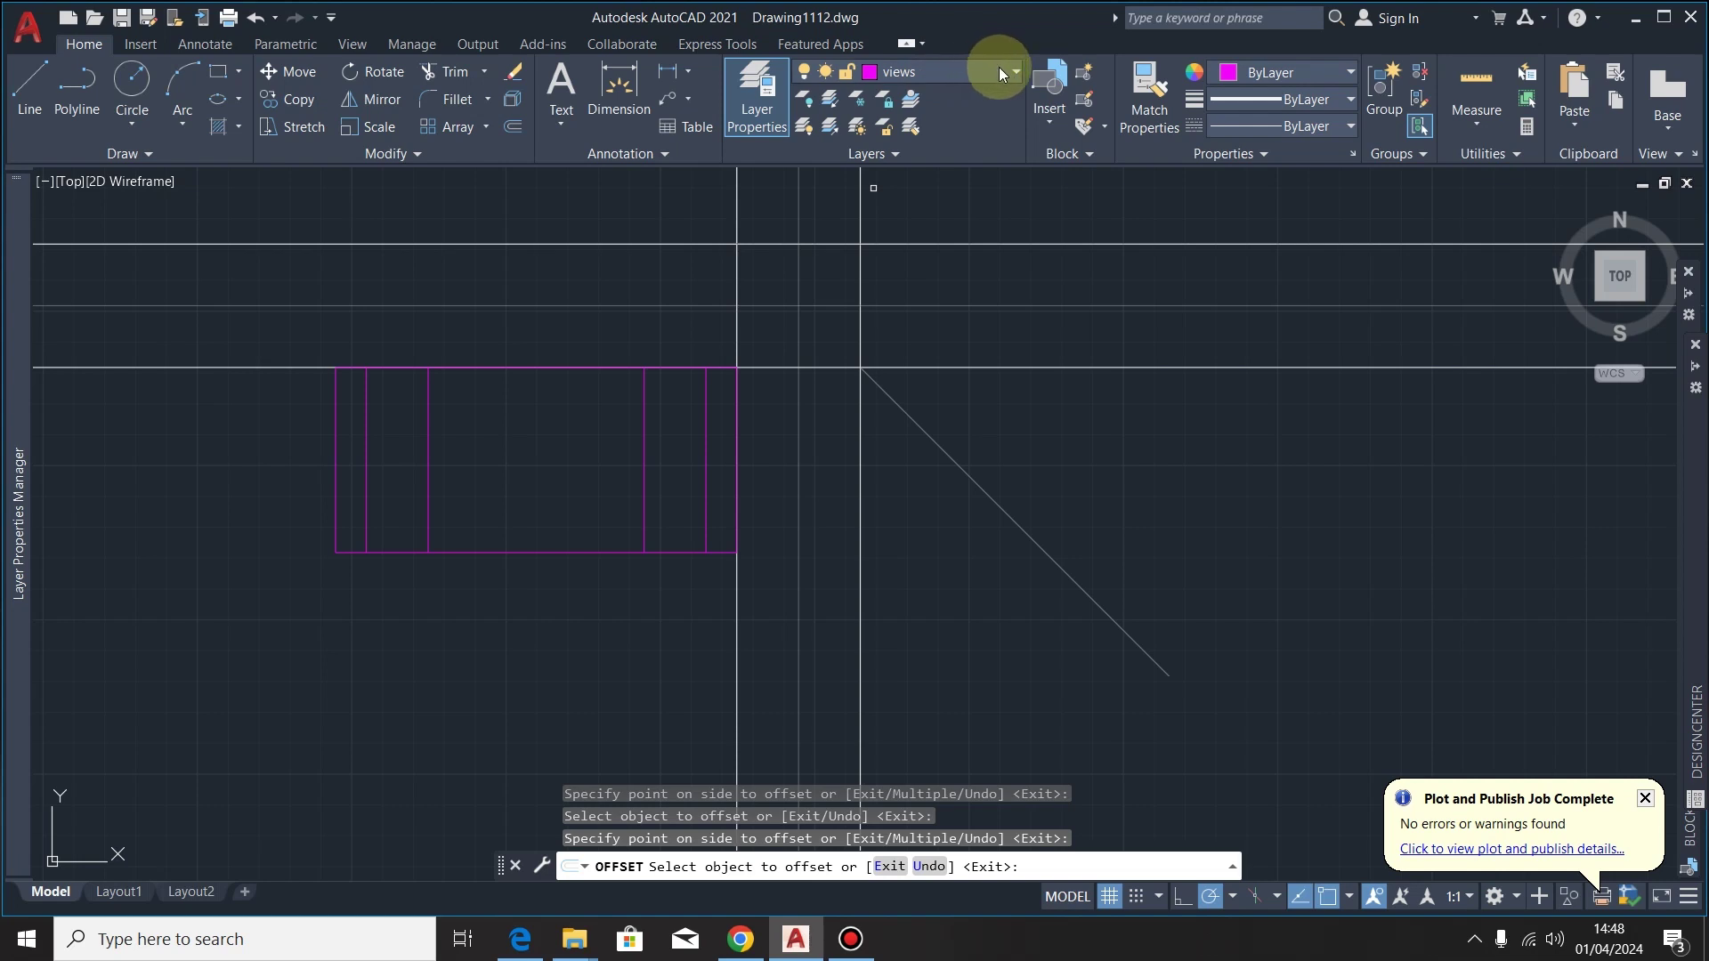
Put the two new inner lines on the 'hidden lines' layer with DASHEDX2 linetype
click(999, 72)
click(935, 205)
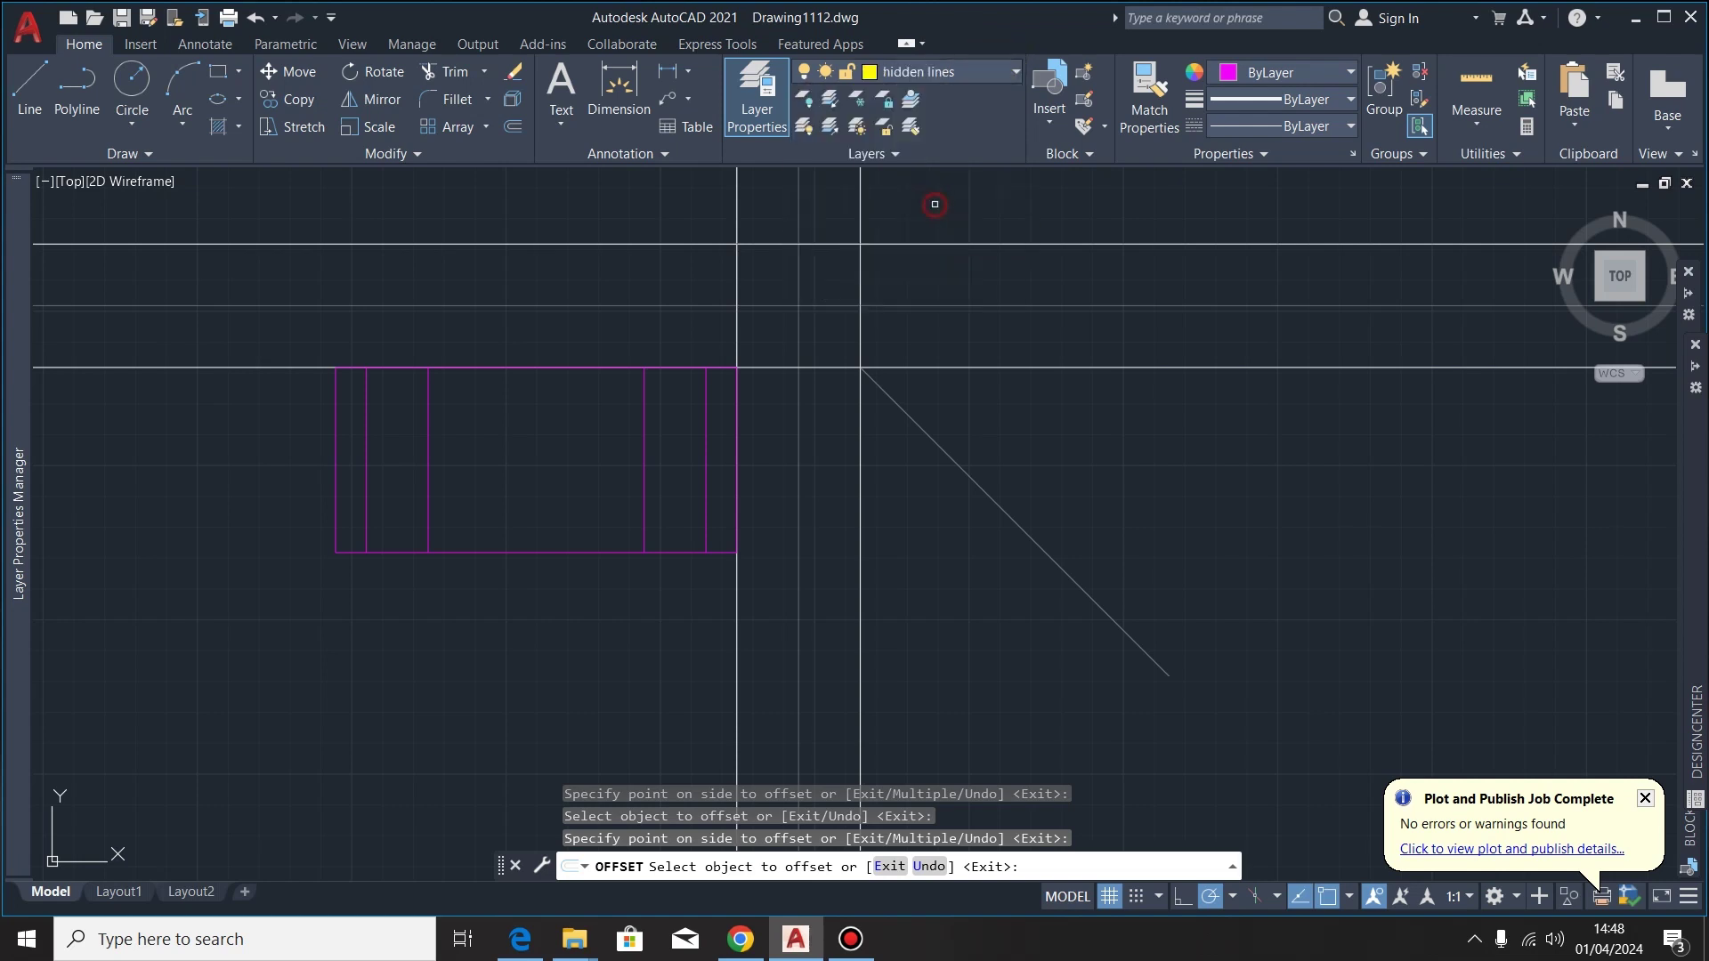
key(Escape)
click(368, 458)
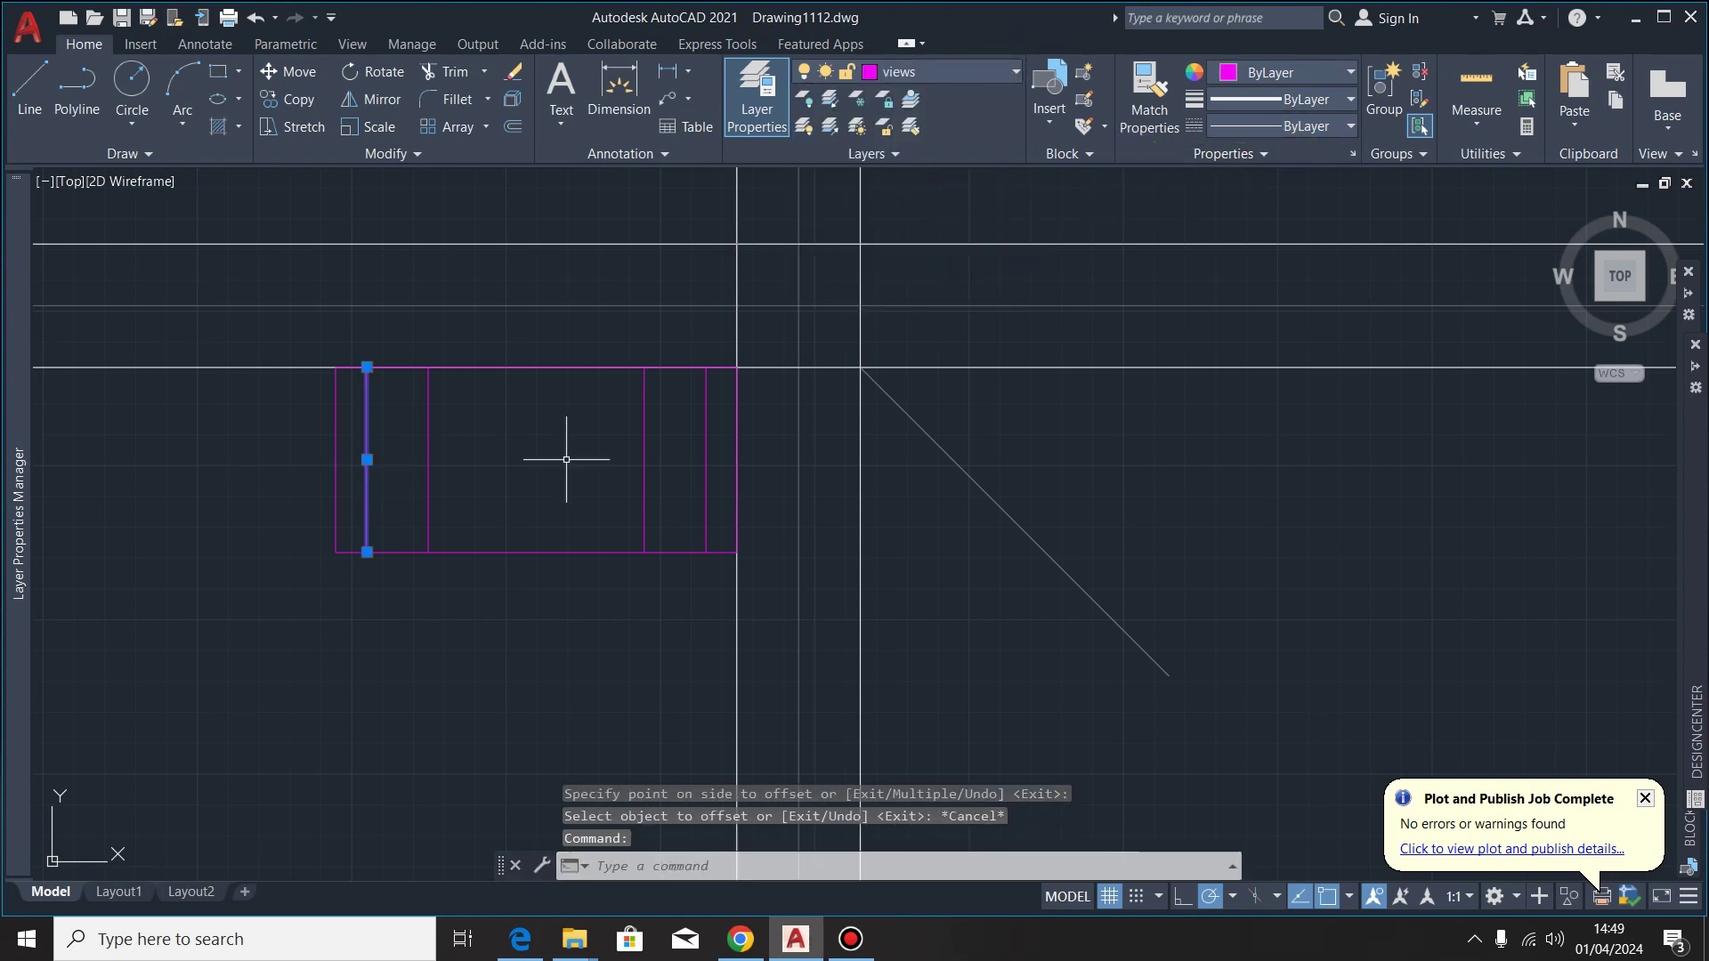
click(707, 454)
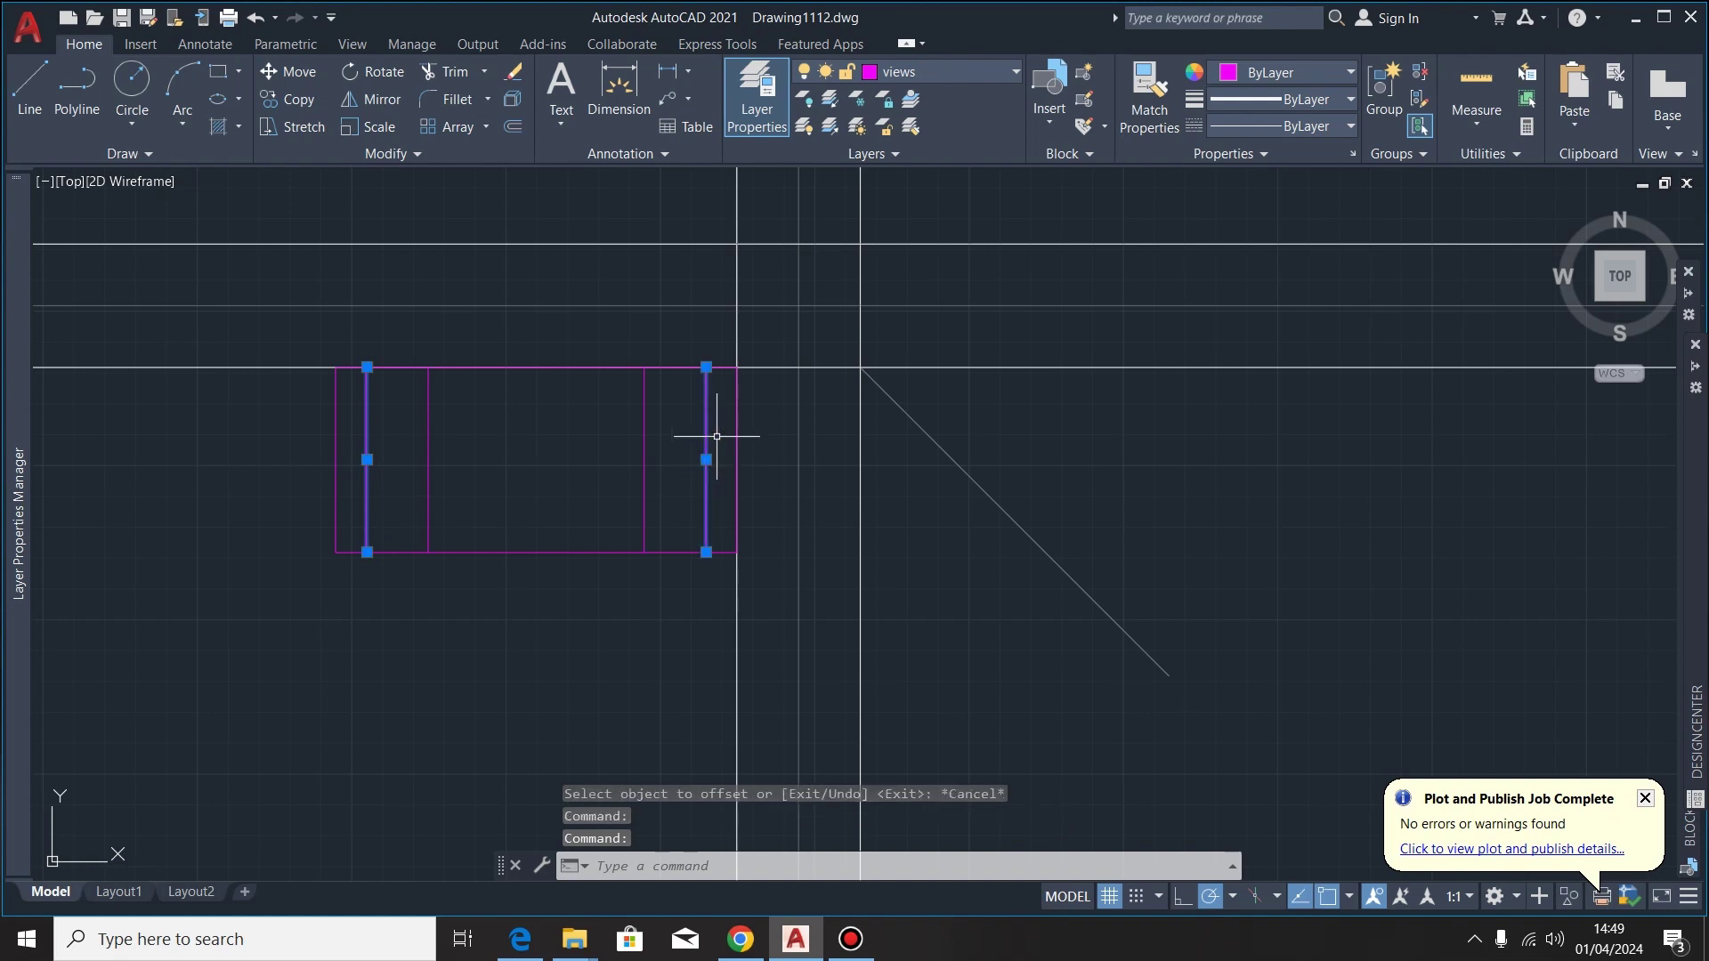
click(1012, 72)
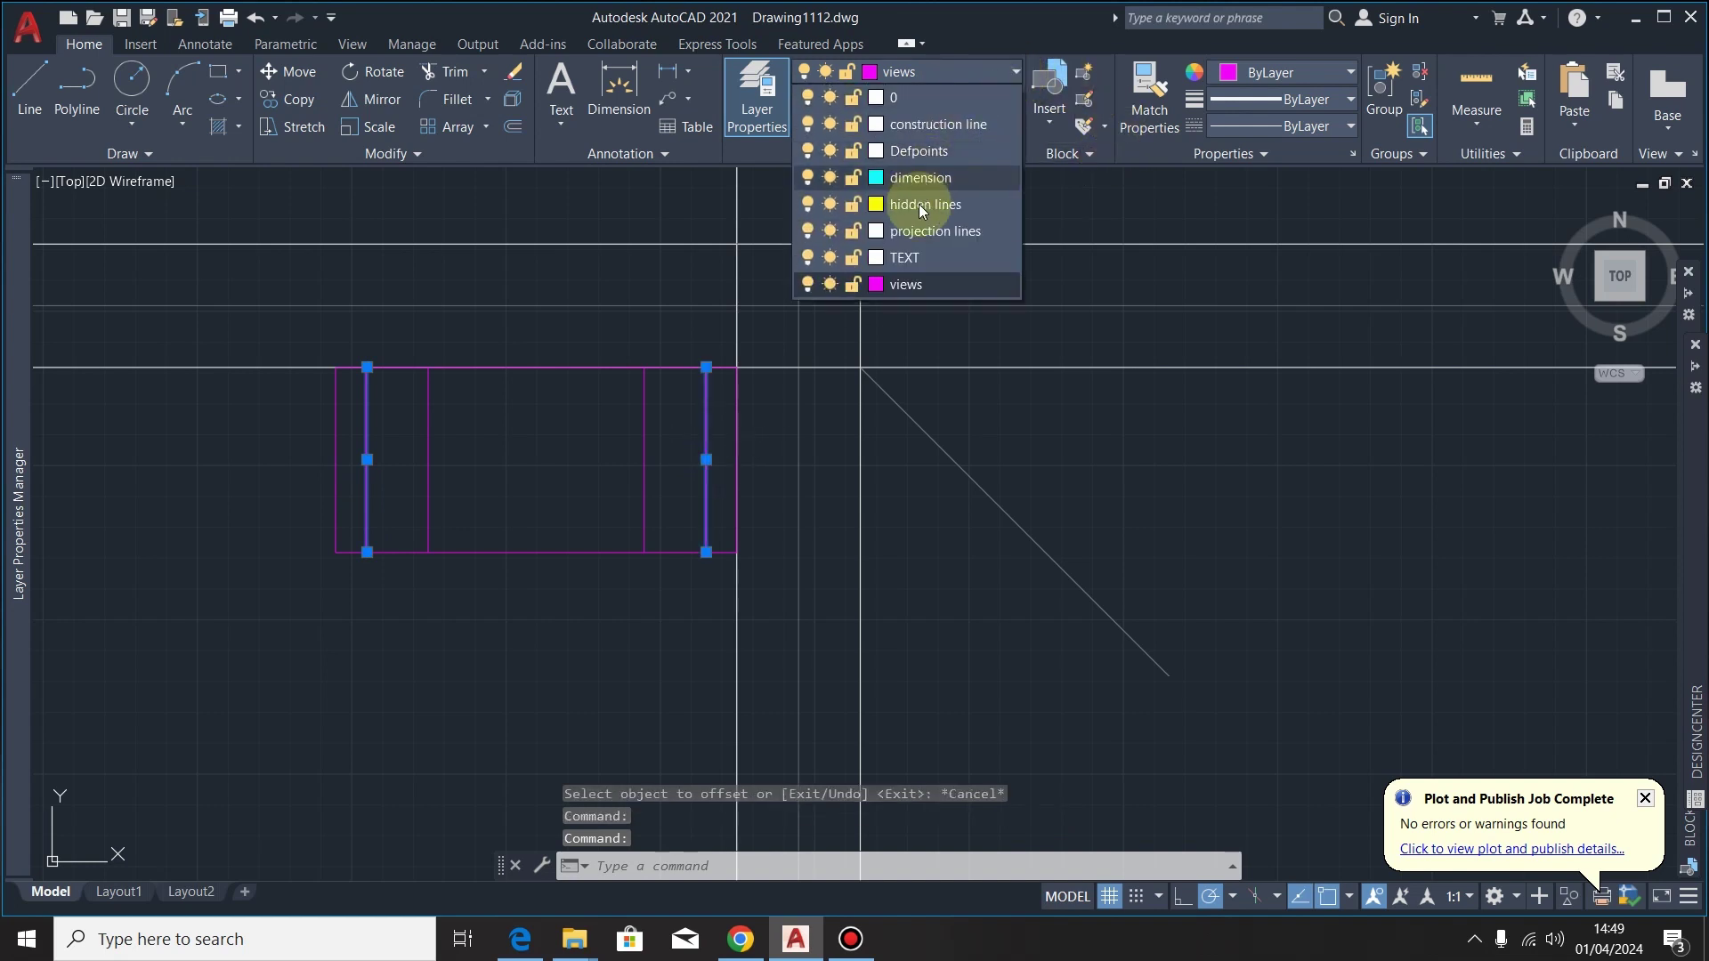
click(919, 205)
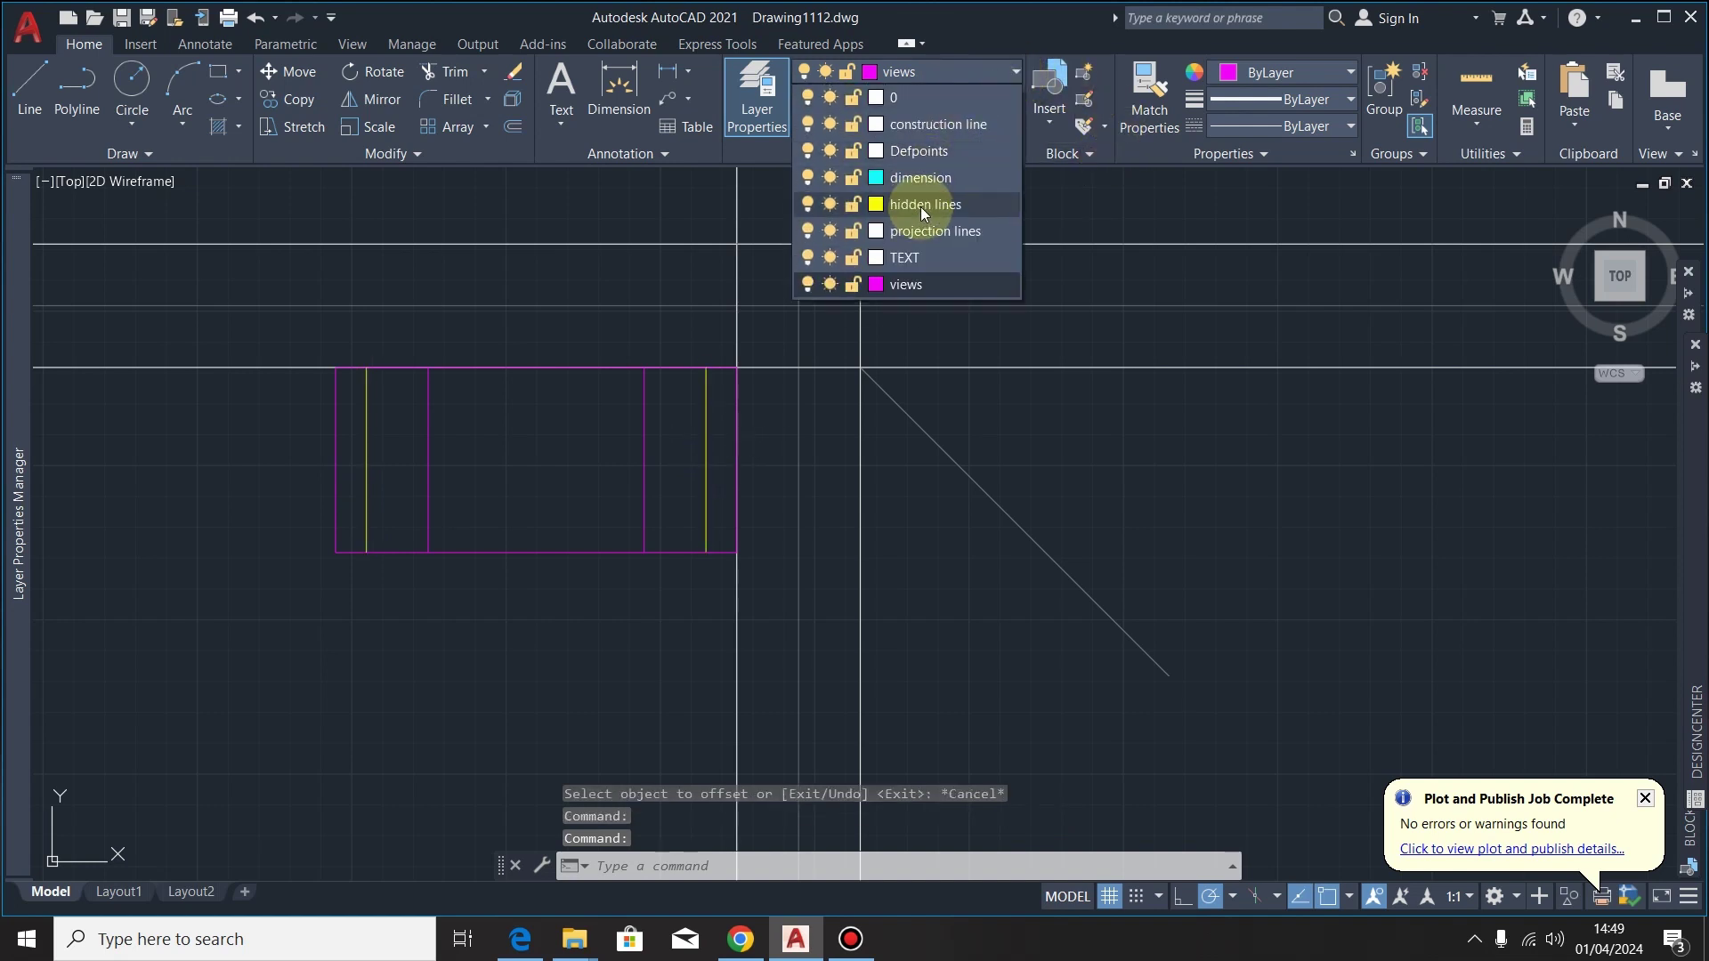
click(1318, 126)
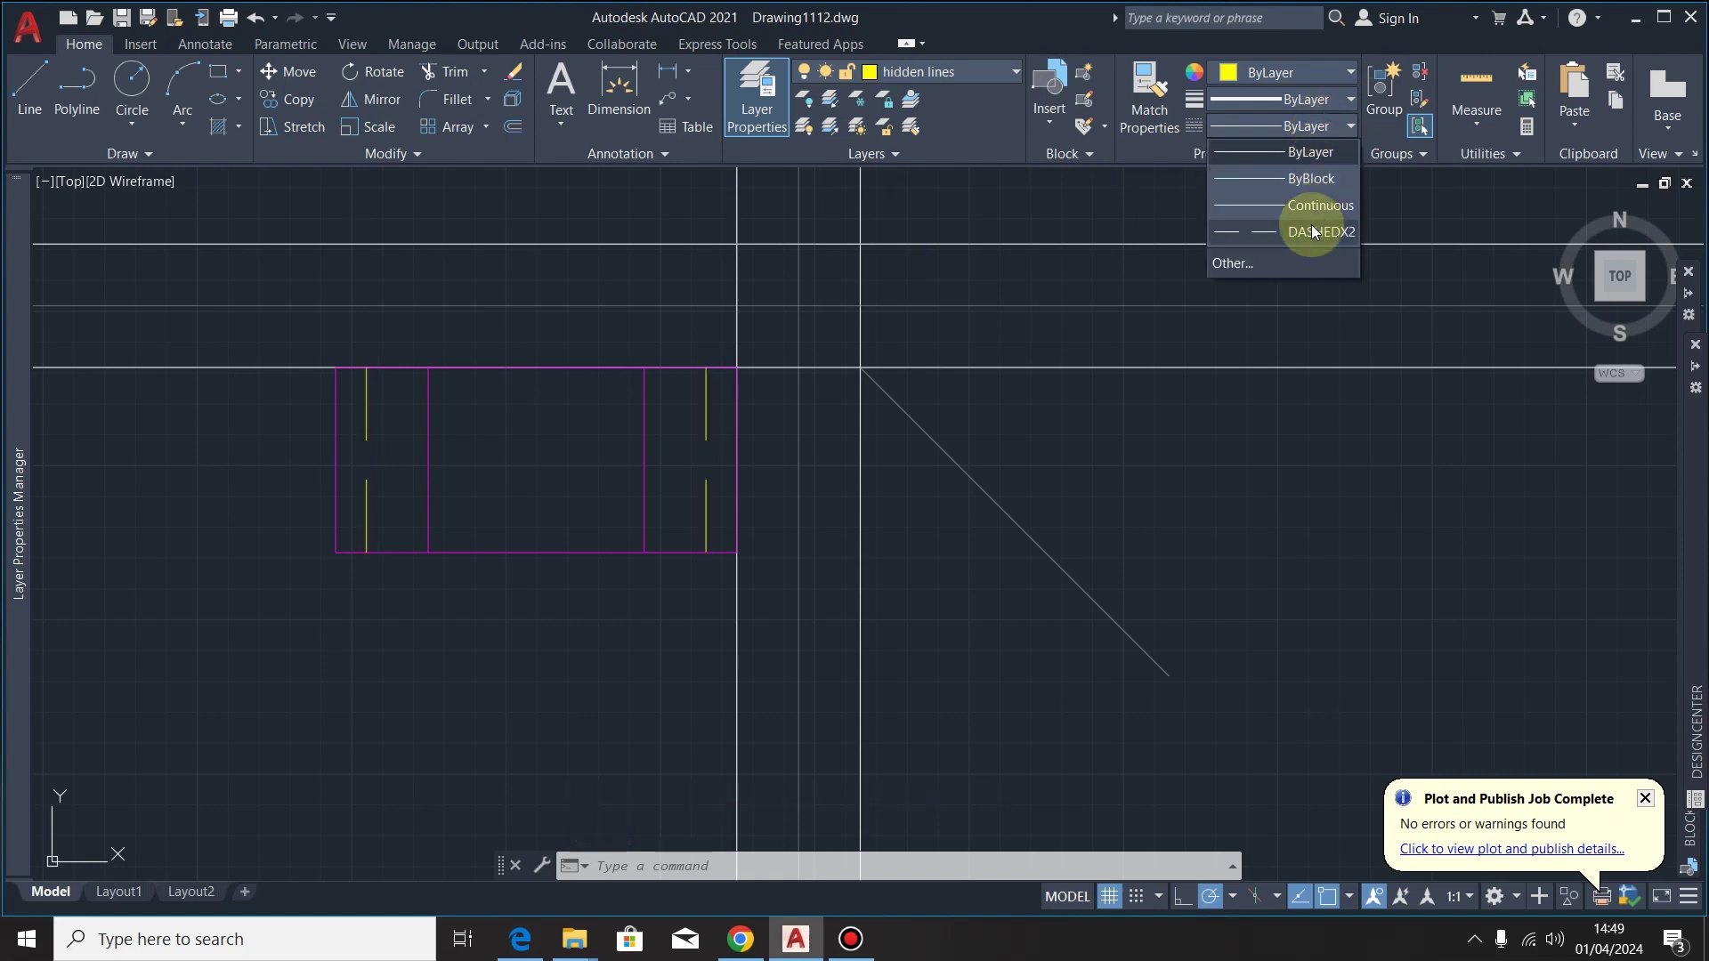
click(1313, 229)
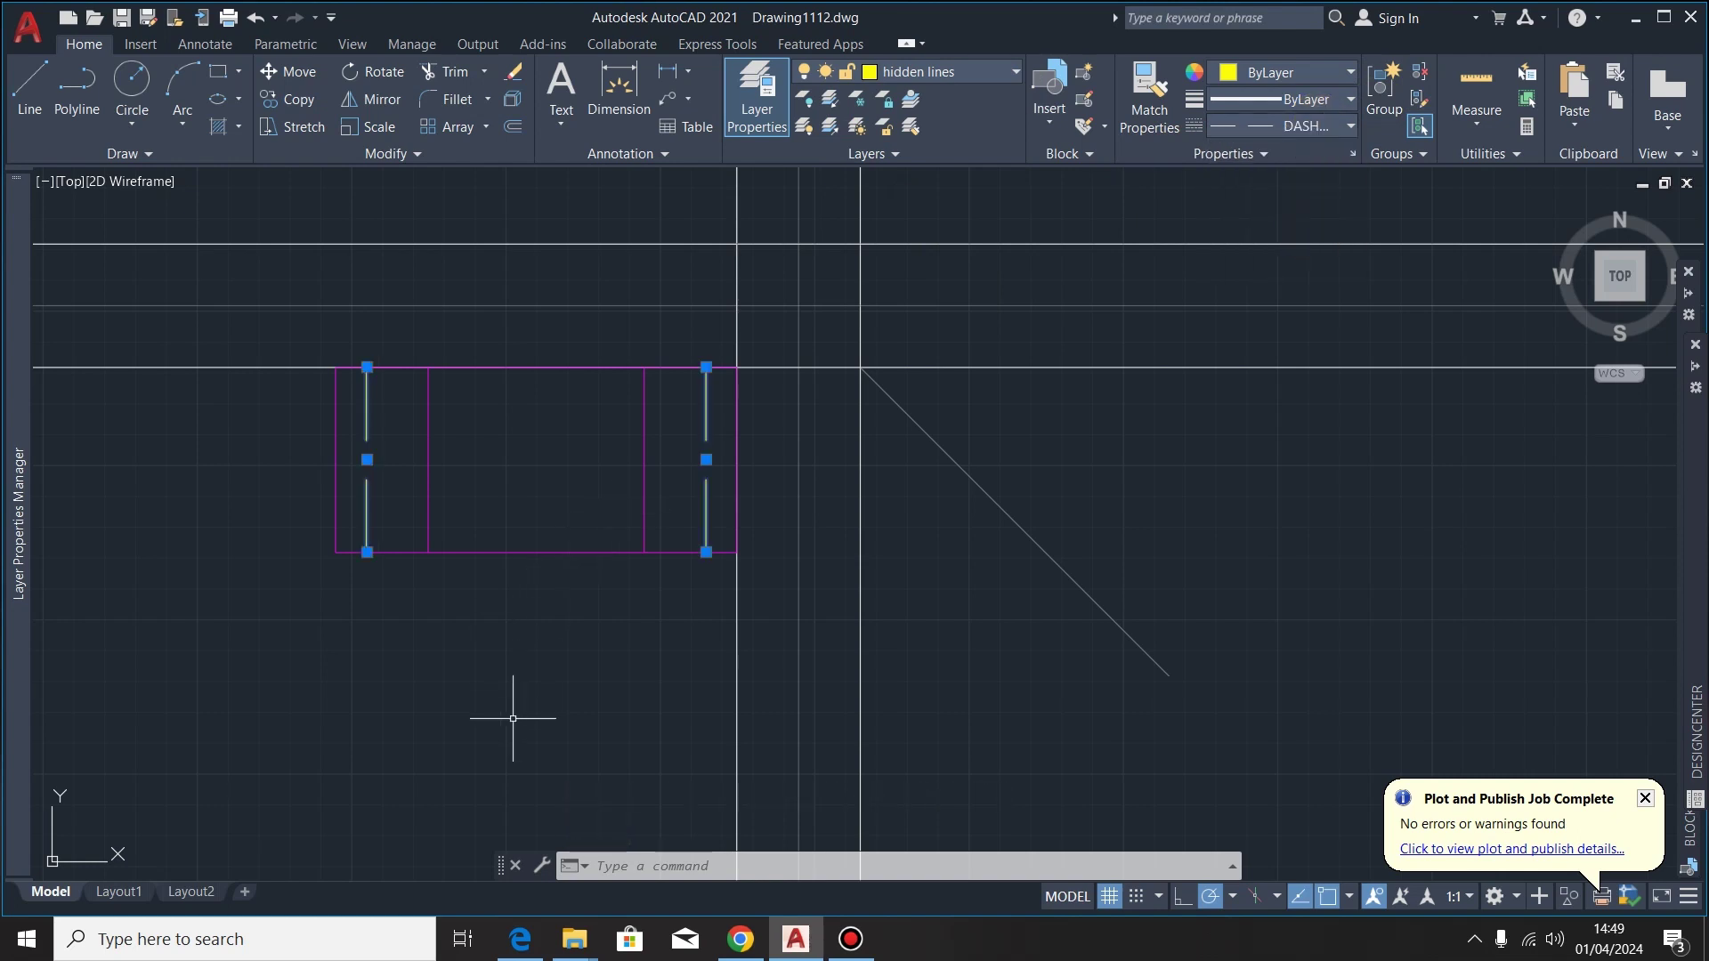
key(Escape)
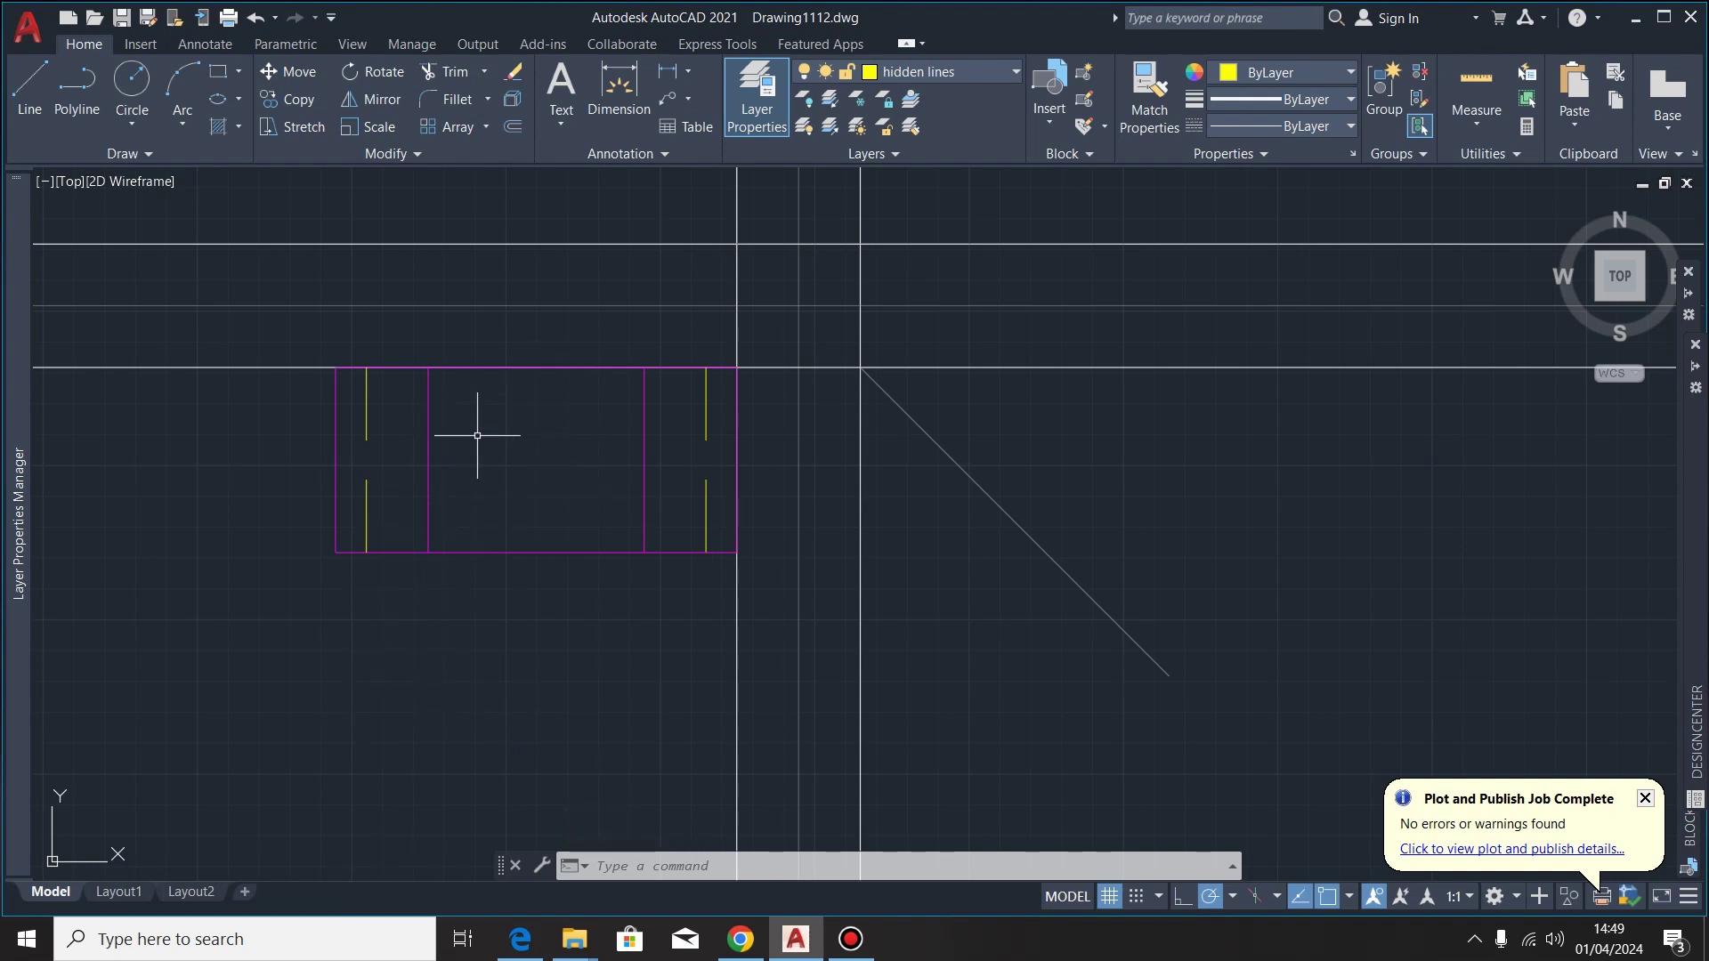
click(520, 939)
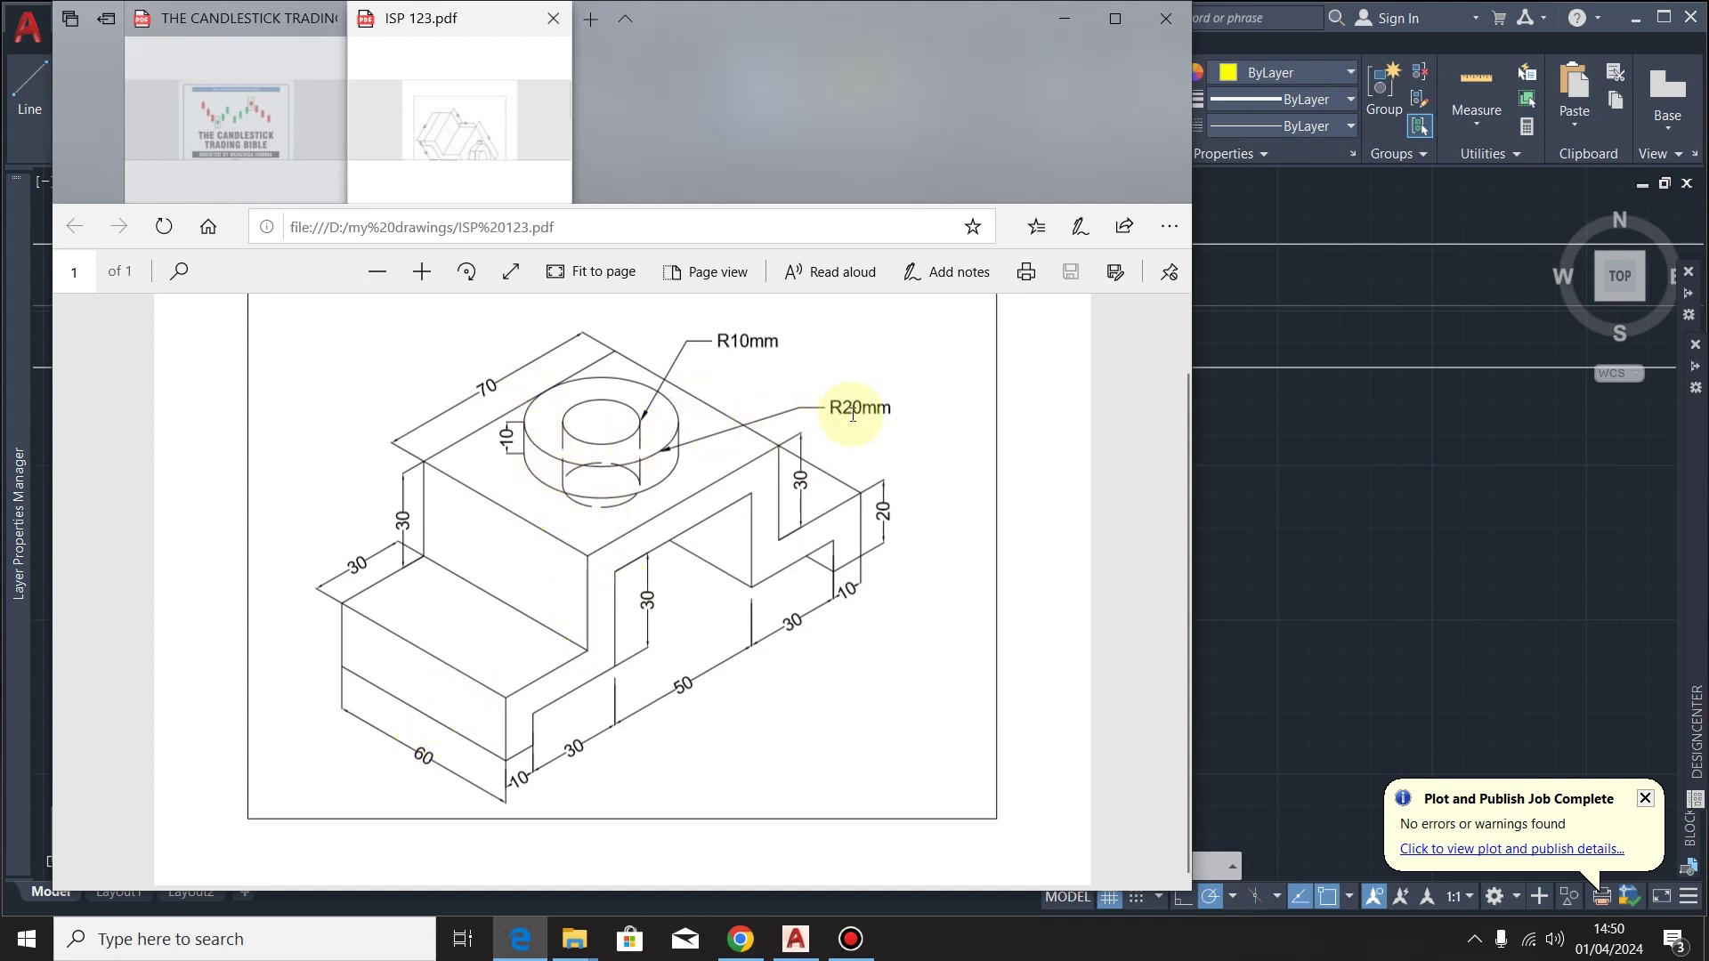
Finish reviewing ISP 123.pdf and return to Drawing1112.dwg in AutoCAD
click(796, 939)
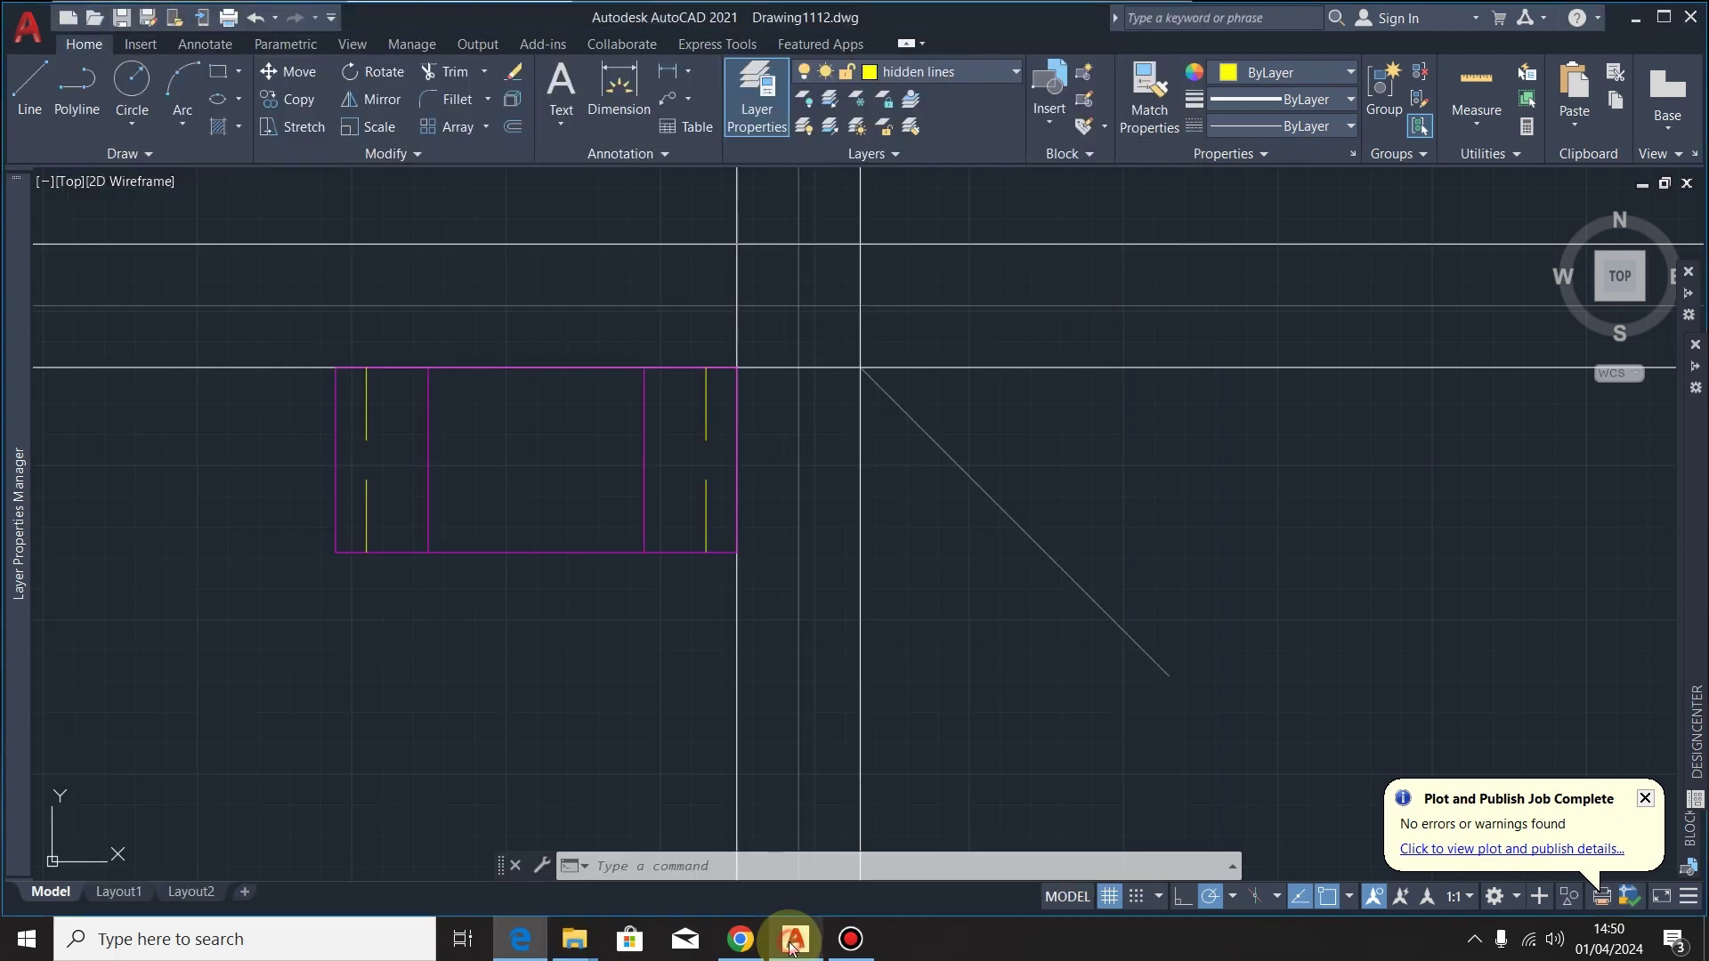
Offset the rectangle's top and bottom edges 10 units inward
click(546, 357)
key(Escape)
click(513, 126)
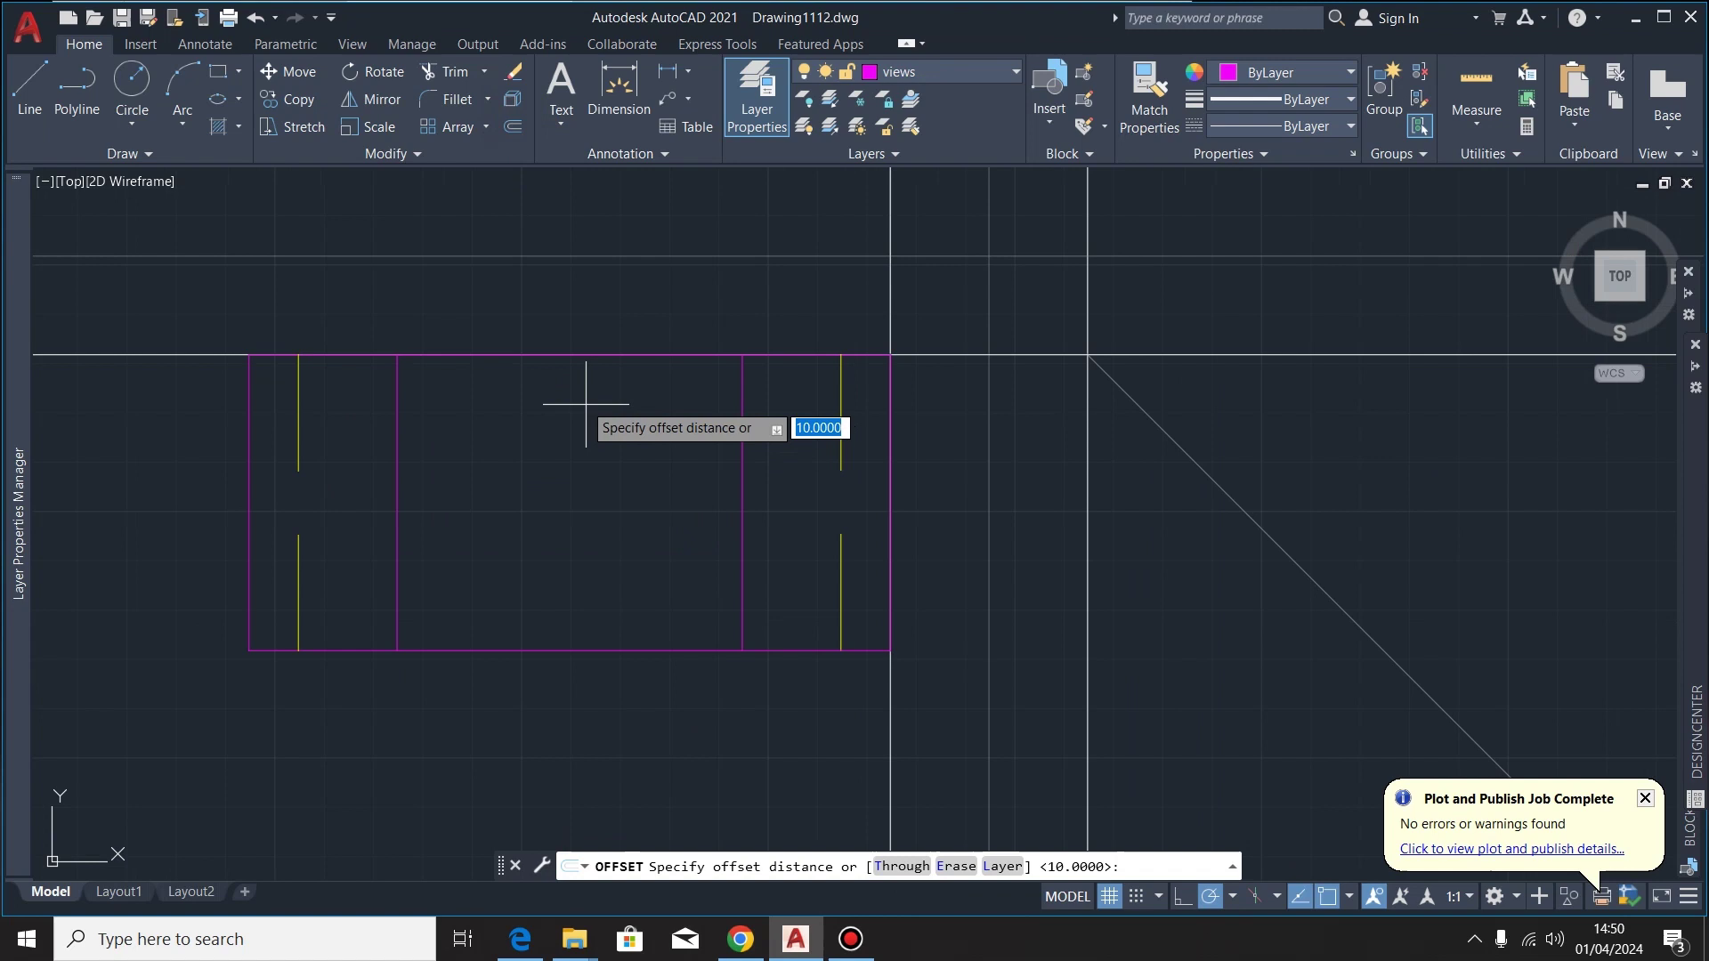
click(571, 356)
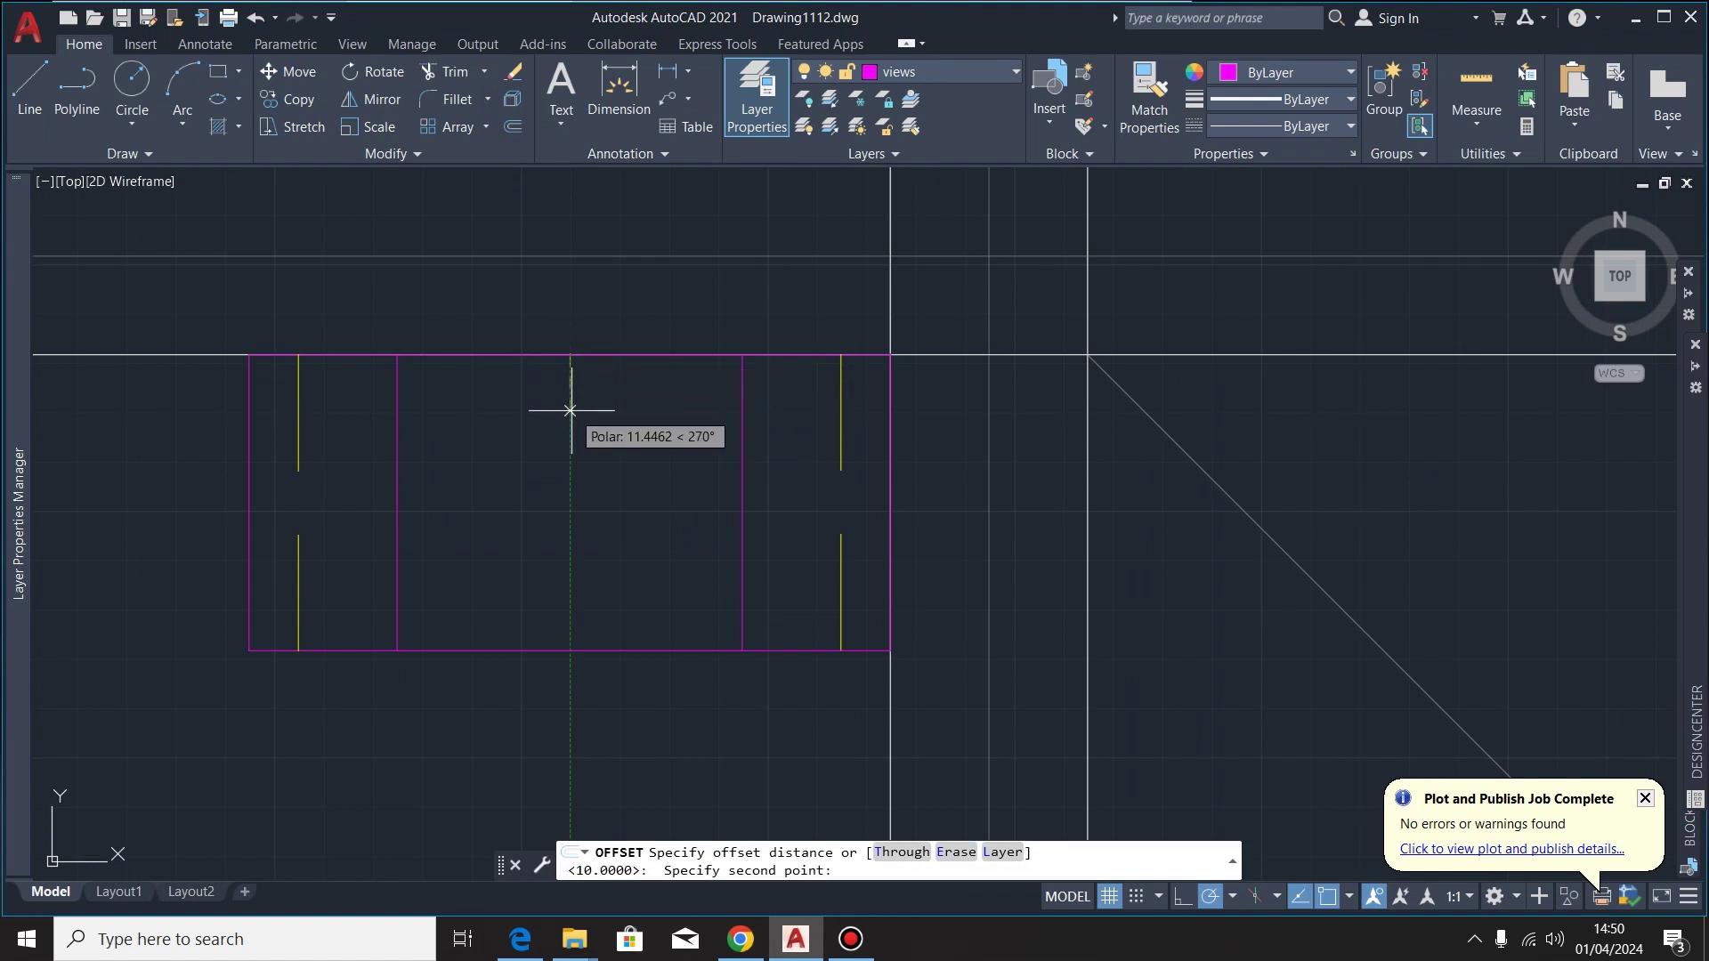
text(10)
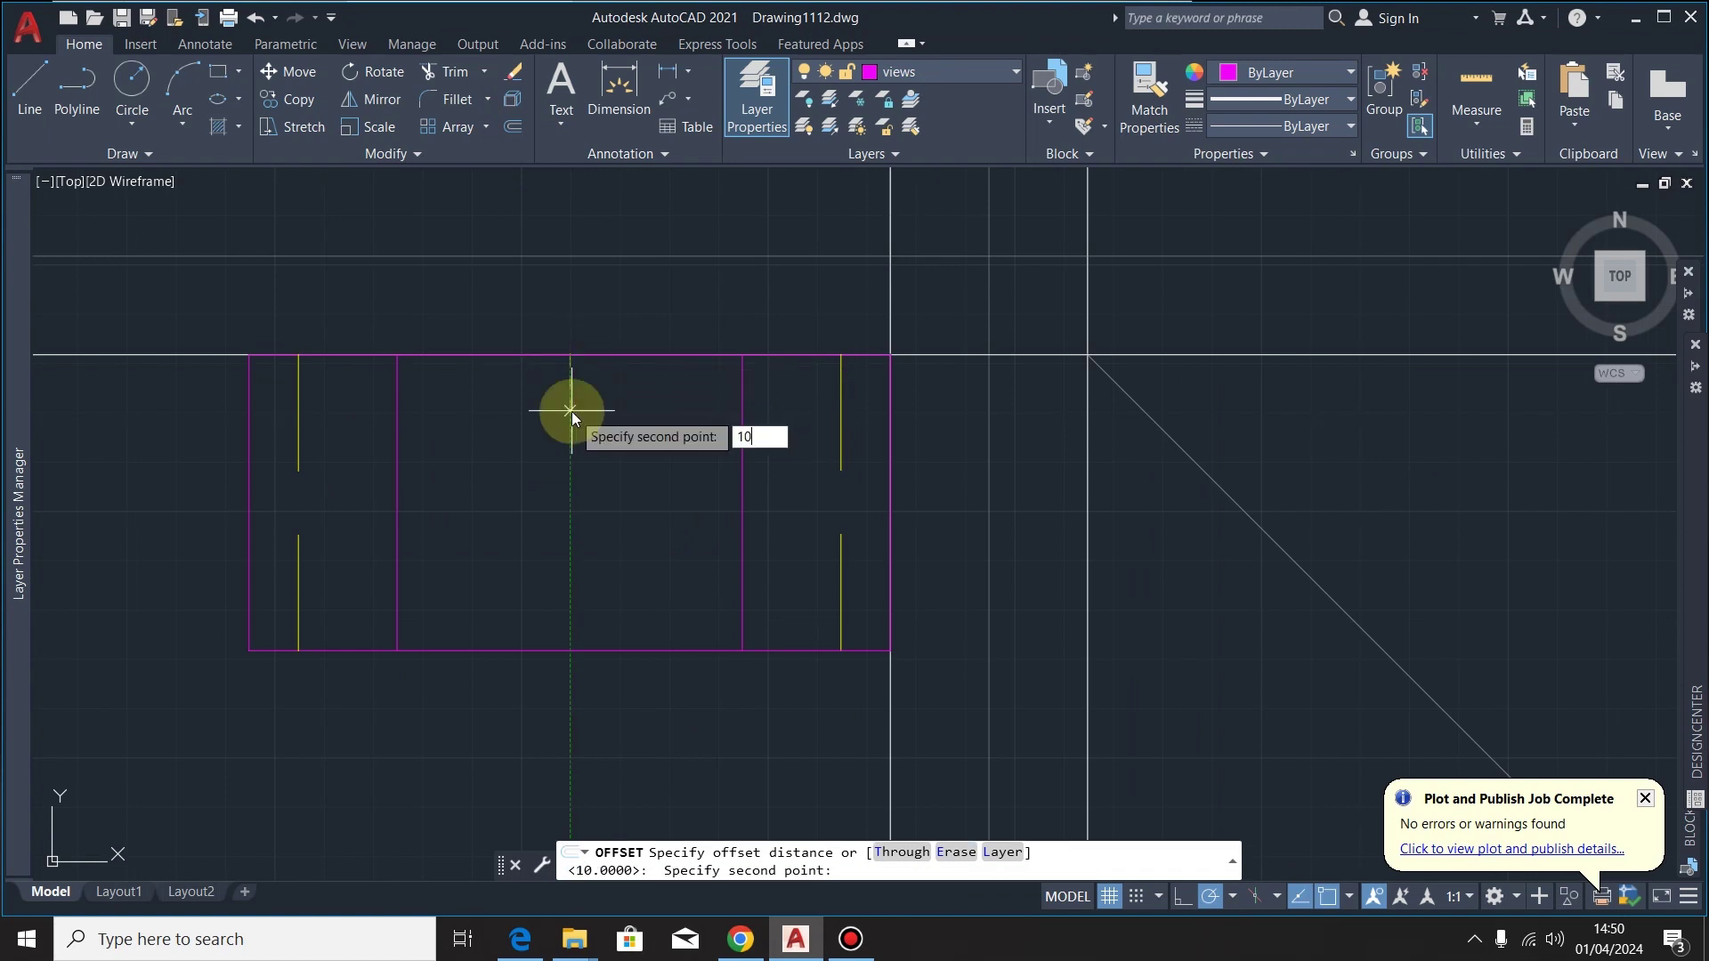
key(Return)
click(571, 463)
click(609, 649)
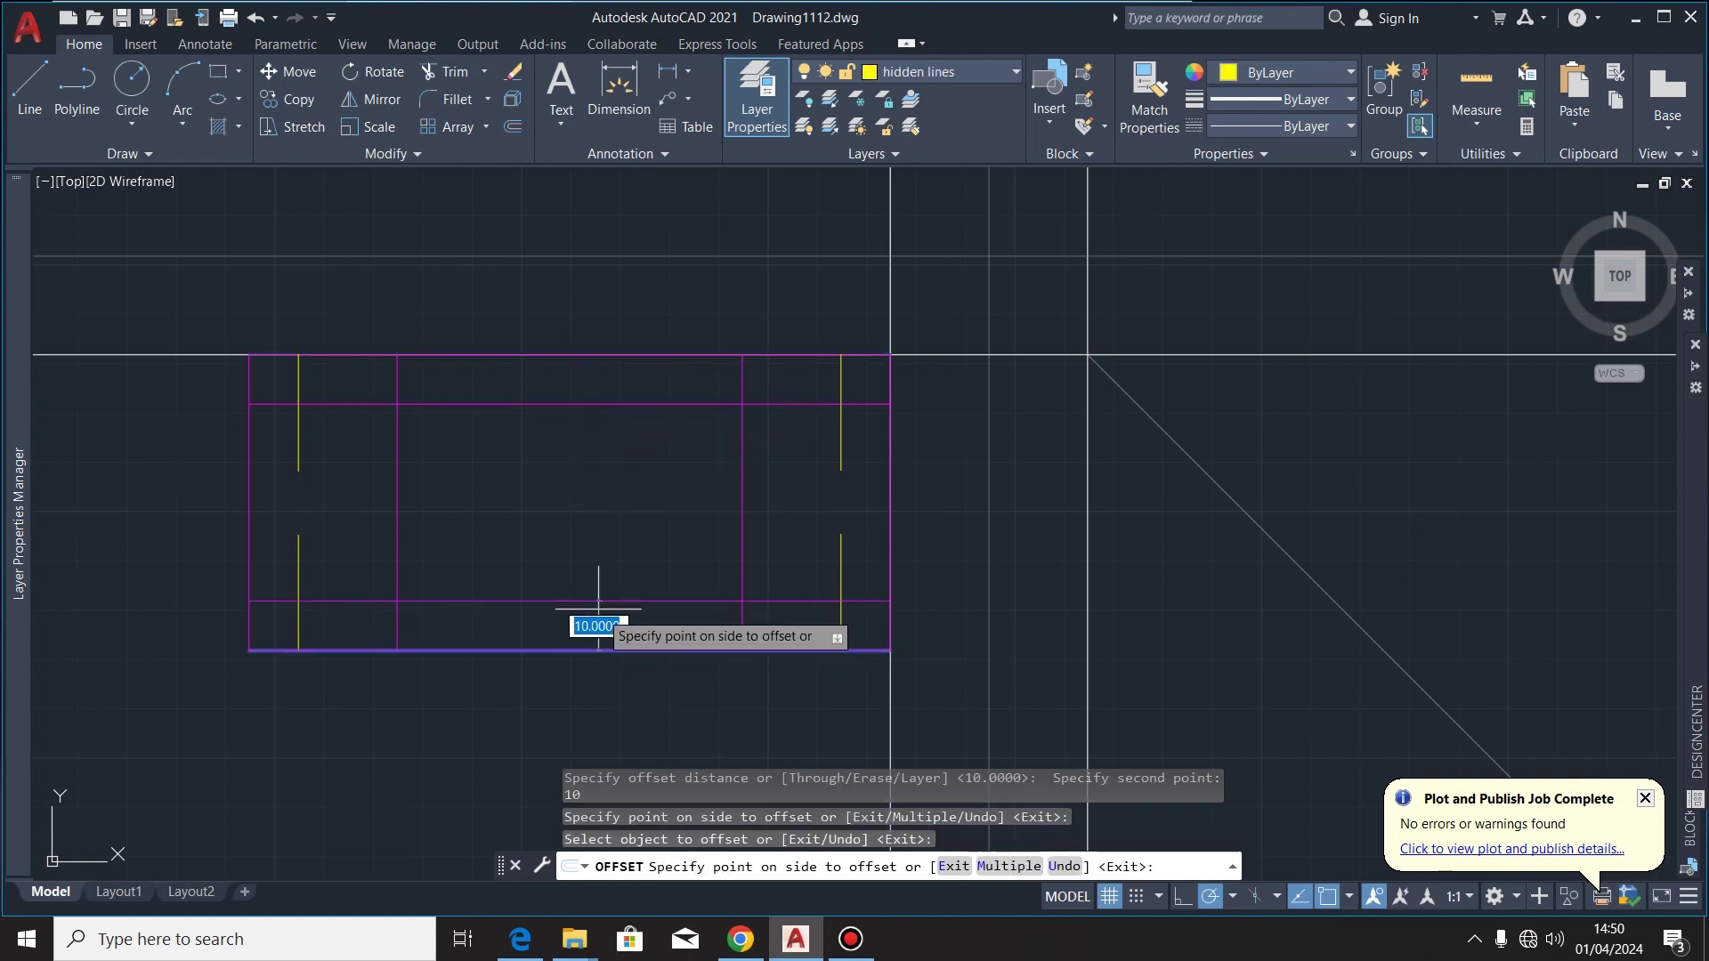
click(583, 618)
Offset the middle section's left line 15 right and its right line 15 left
click(397, 504)
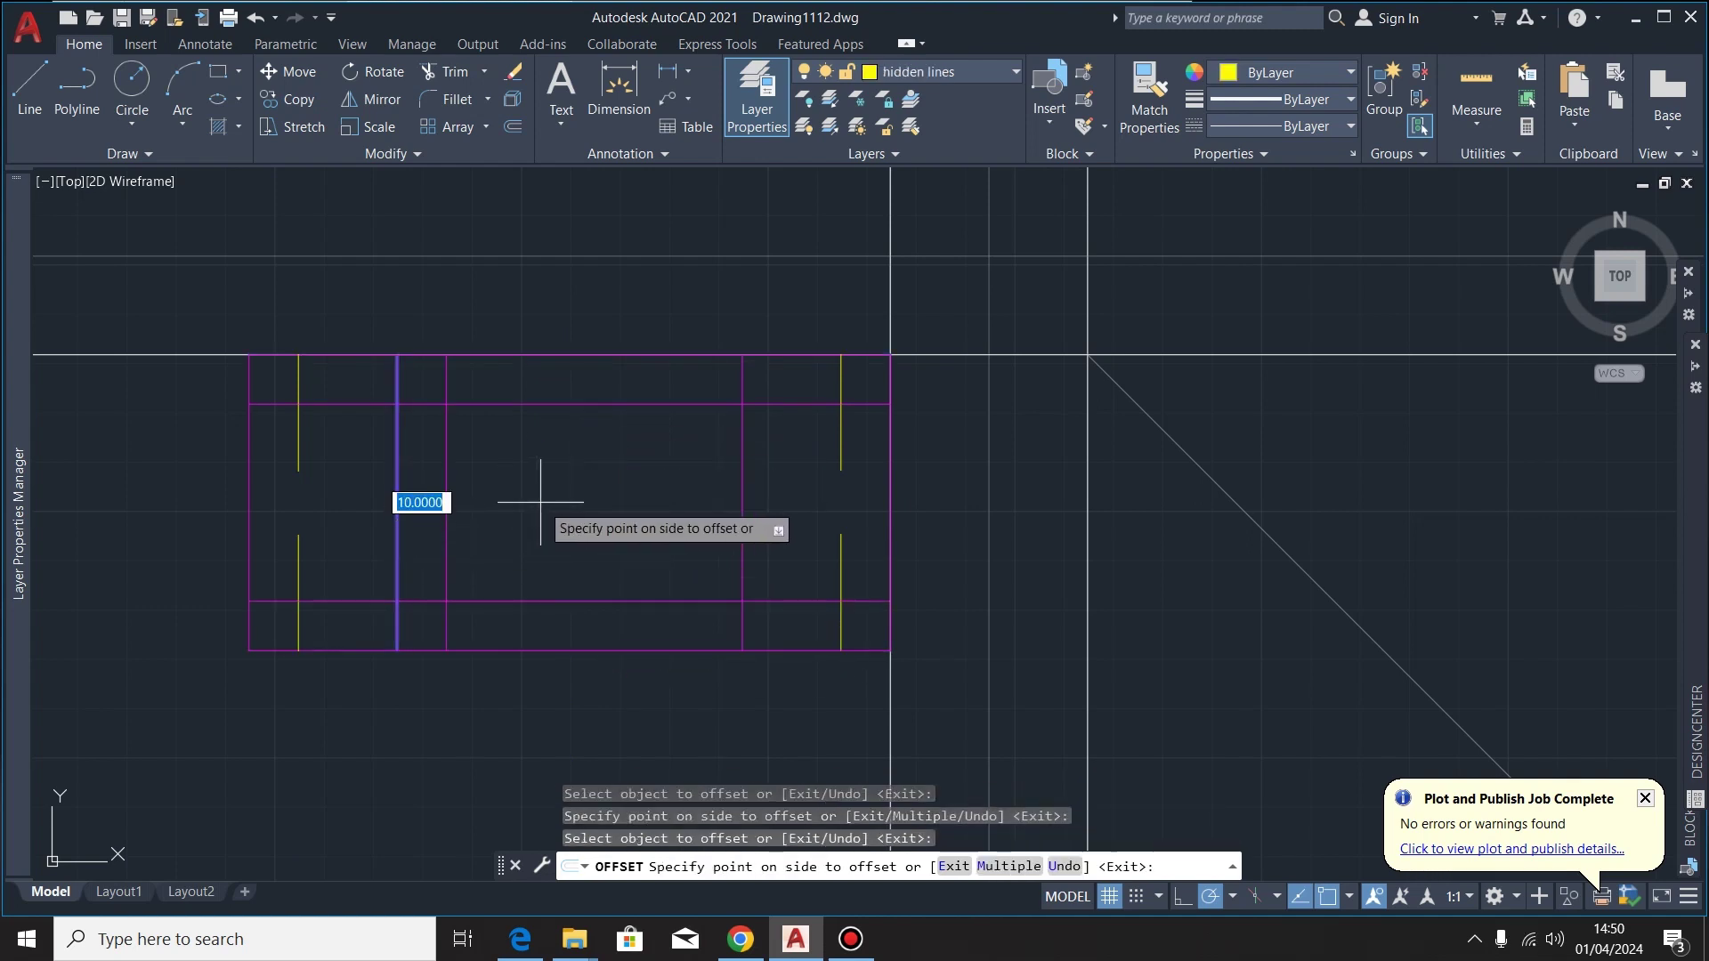
text(1)
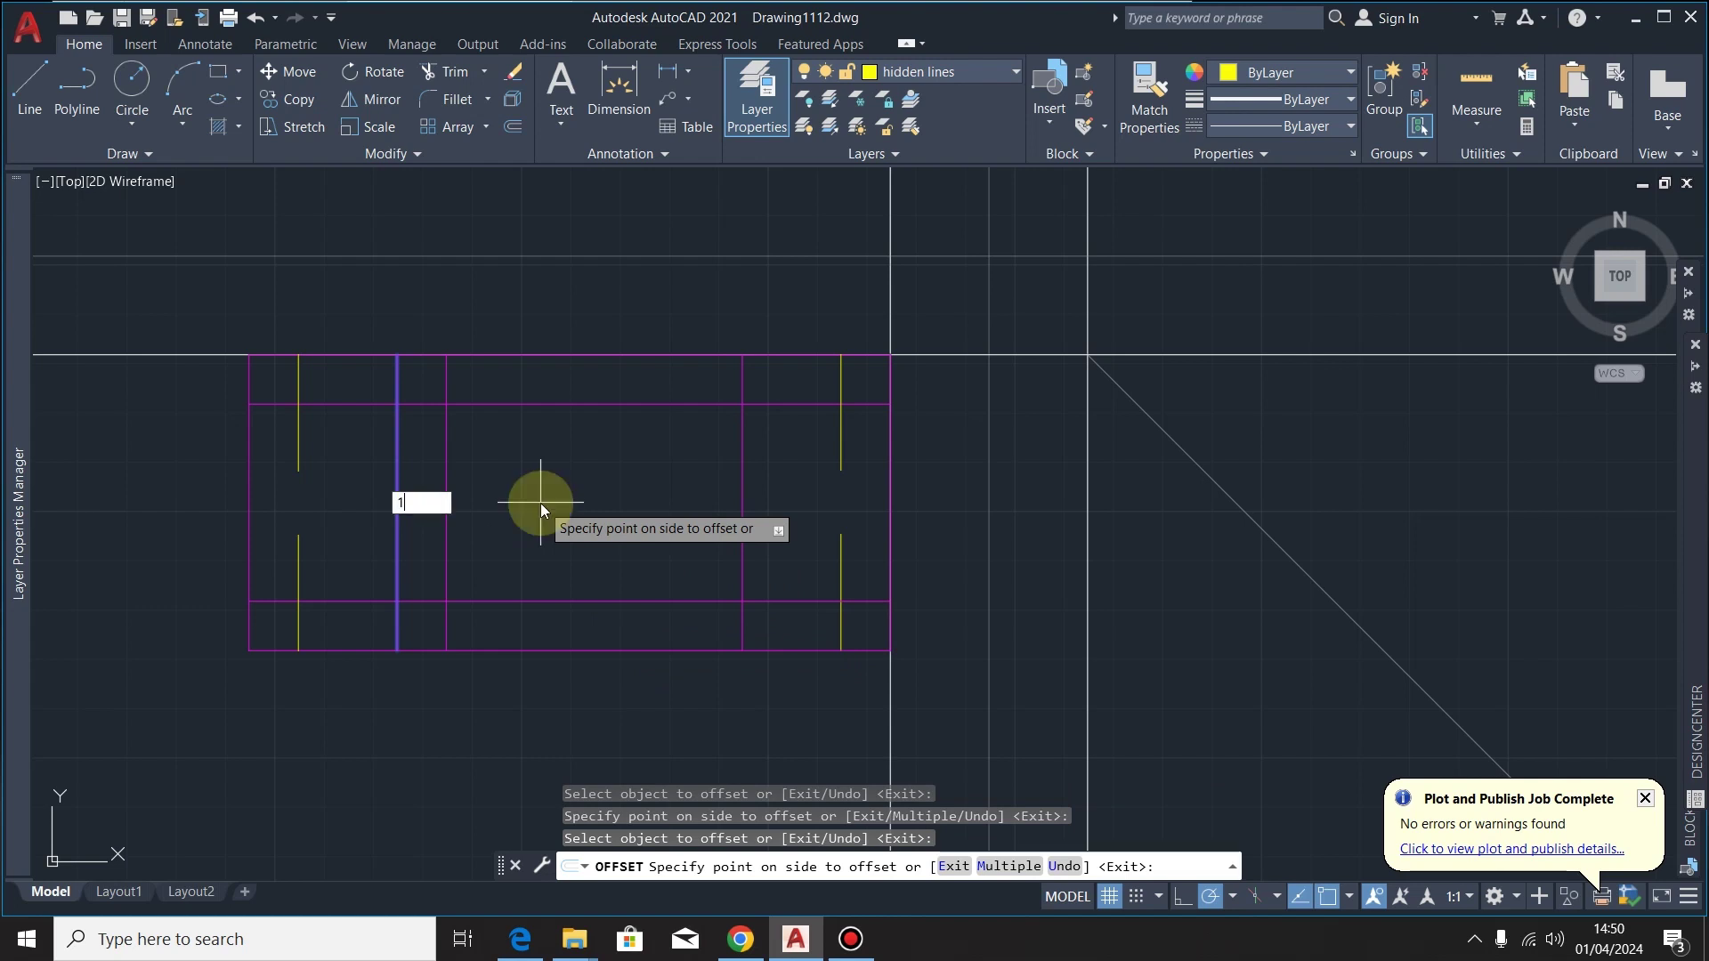
text(5)
key(Return)
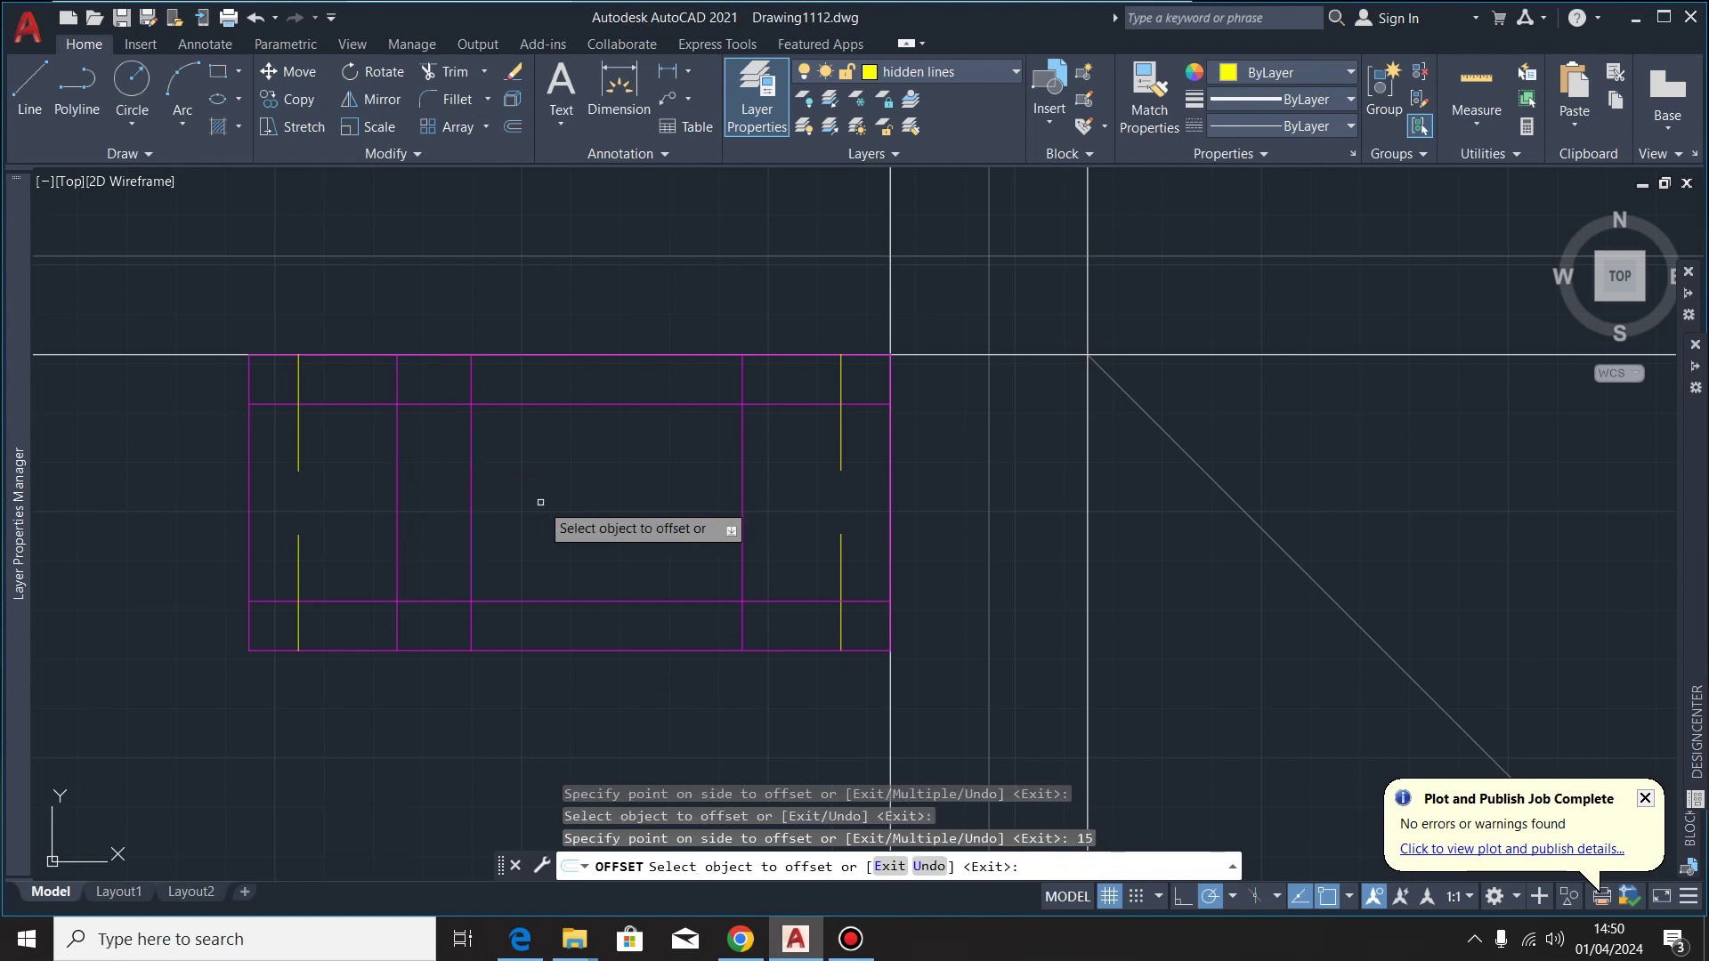
click(747, 501)
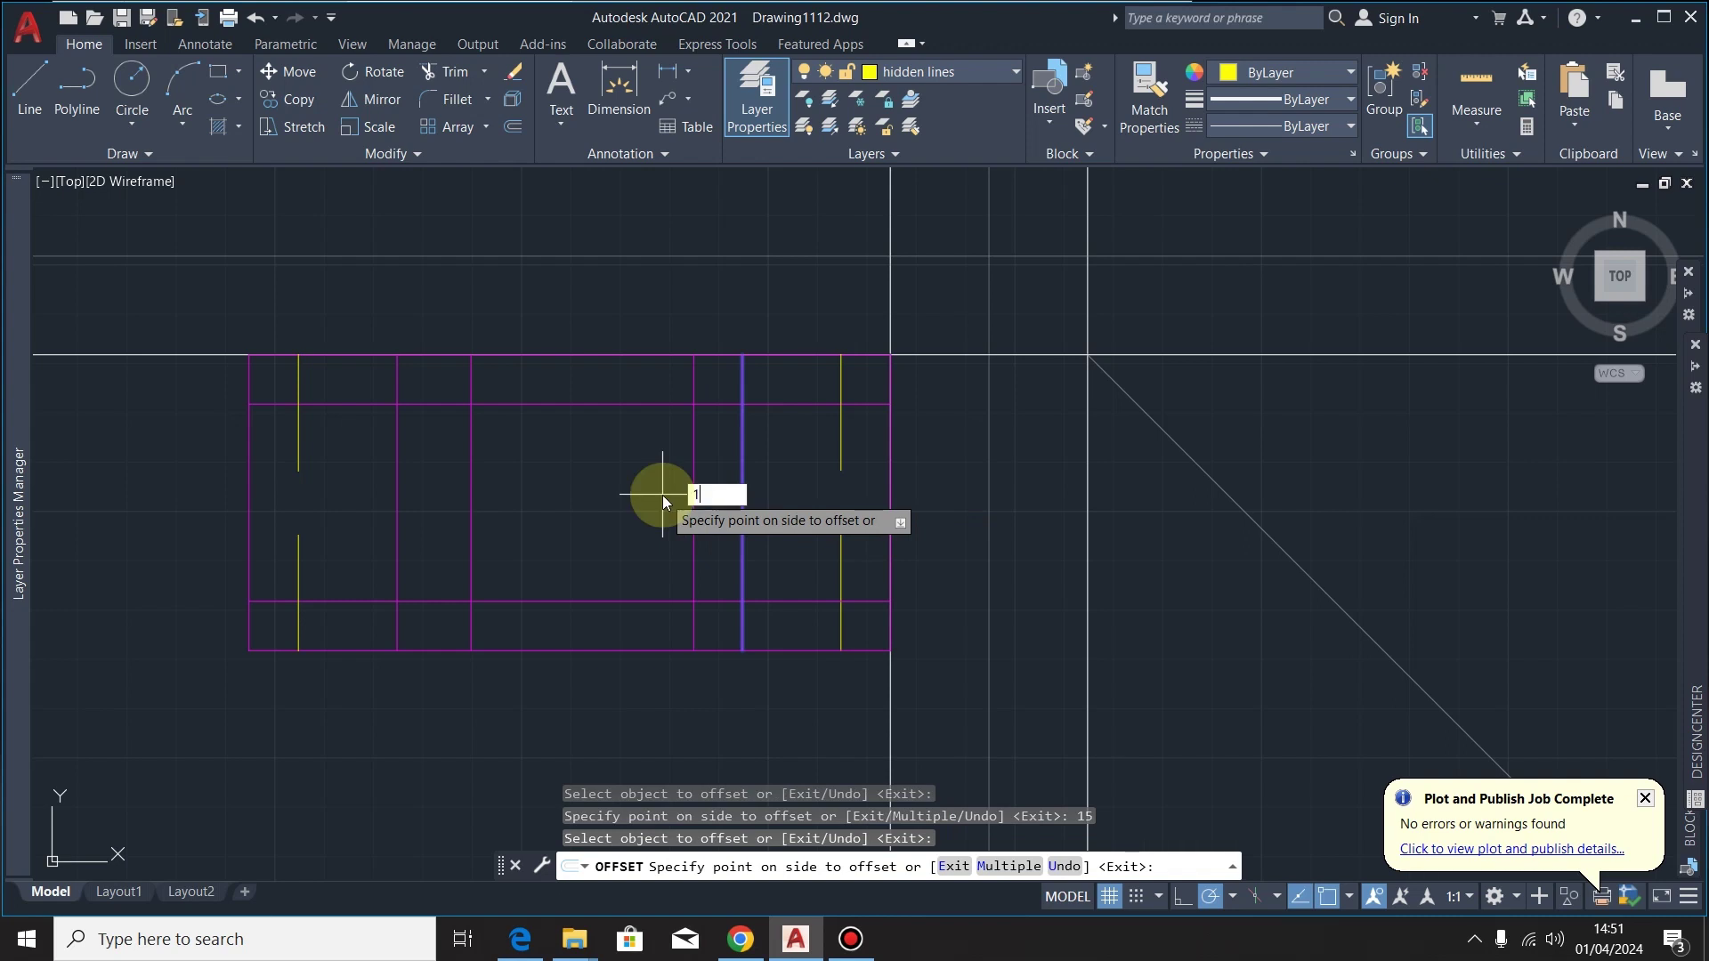
text(15)
key(Return)
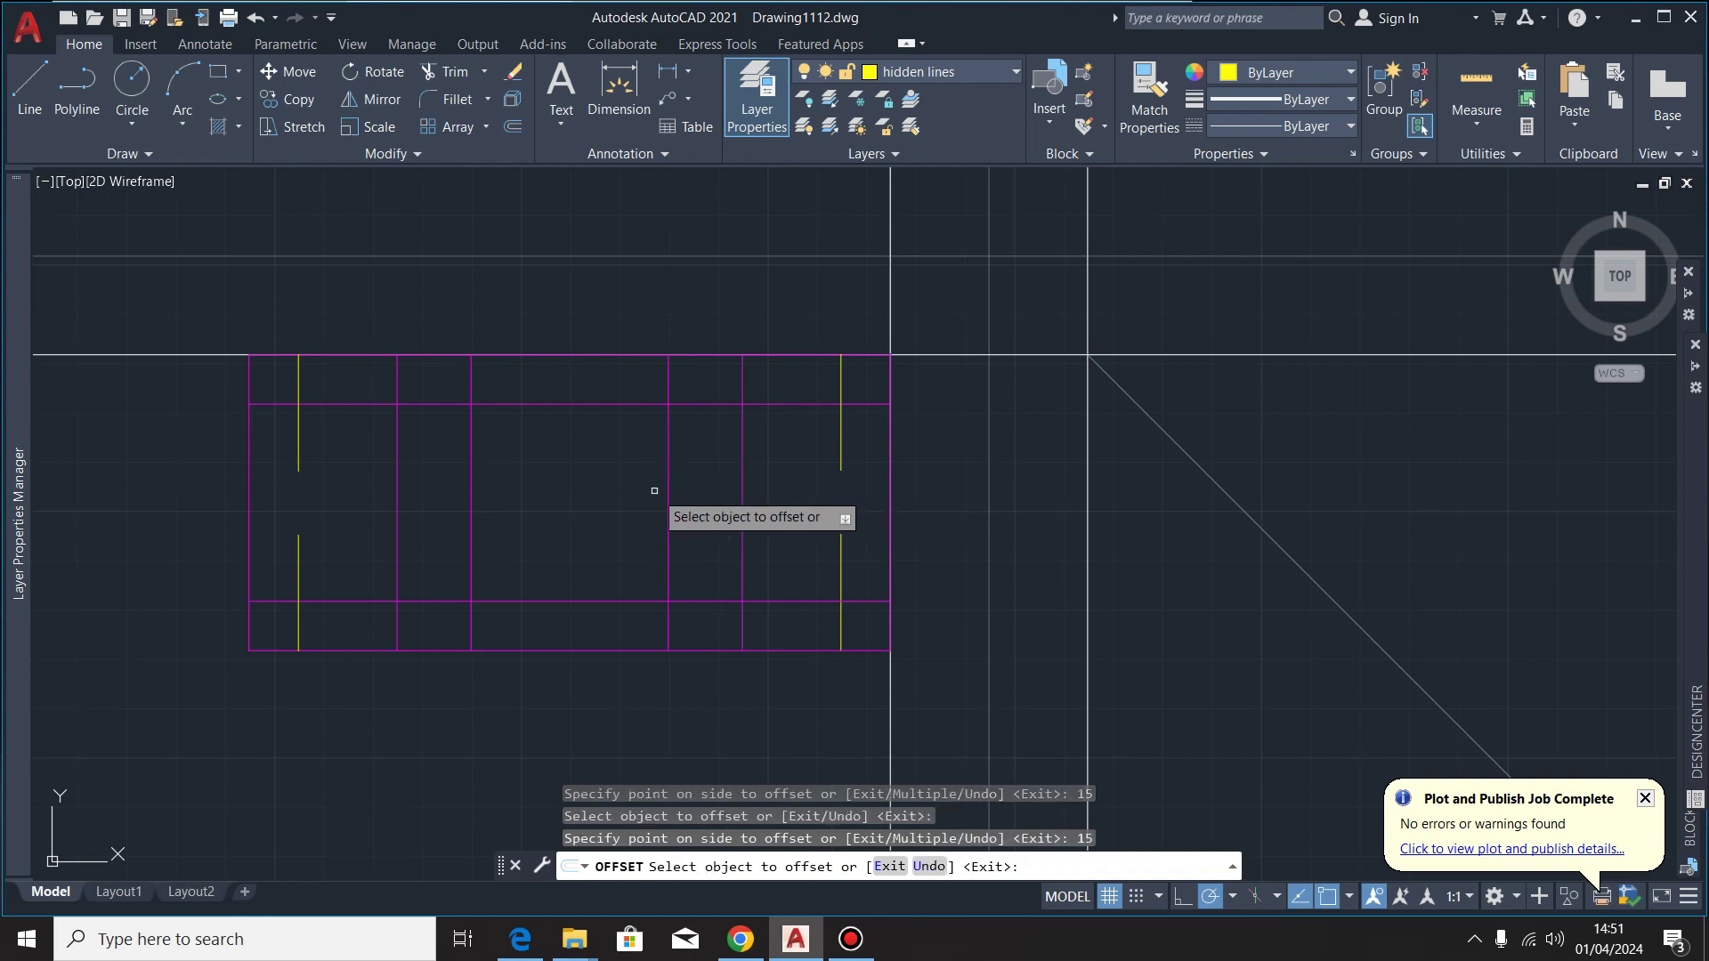
Trim the extra horizontal segments above and below the central square with fences
click(445, 72)
click(698, 587)
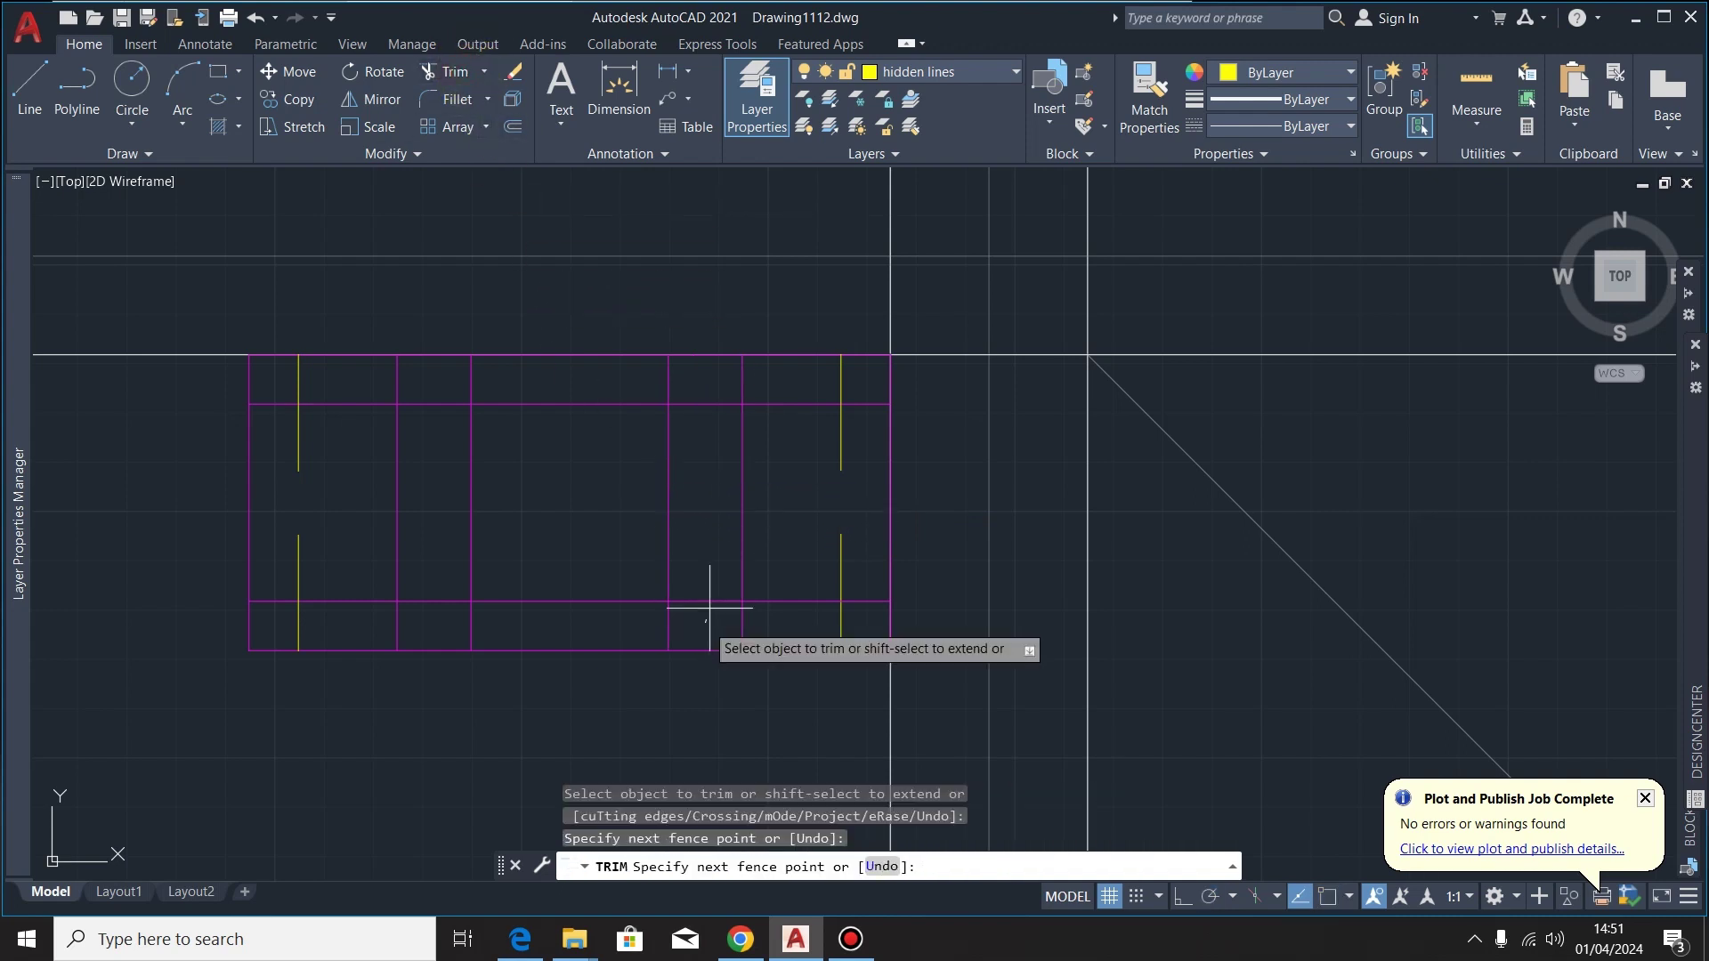
click(708, 623)
key(Return)
click(714, 382)
click(706, 465)
key(Return)
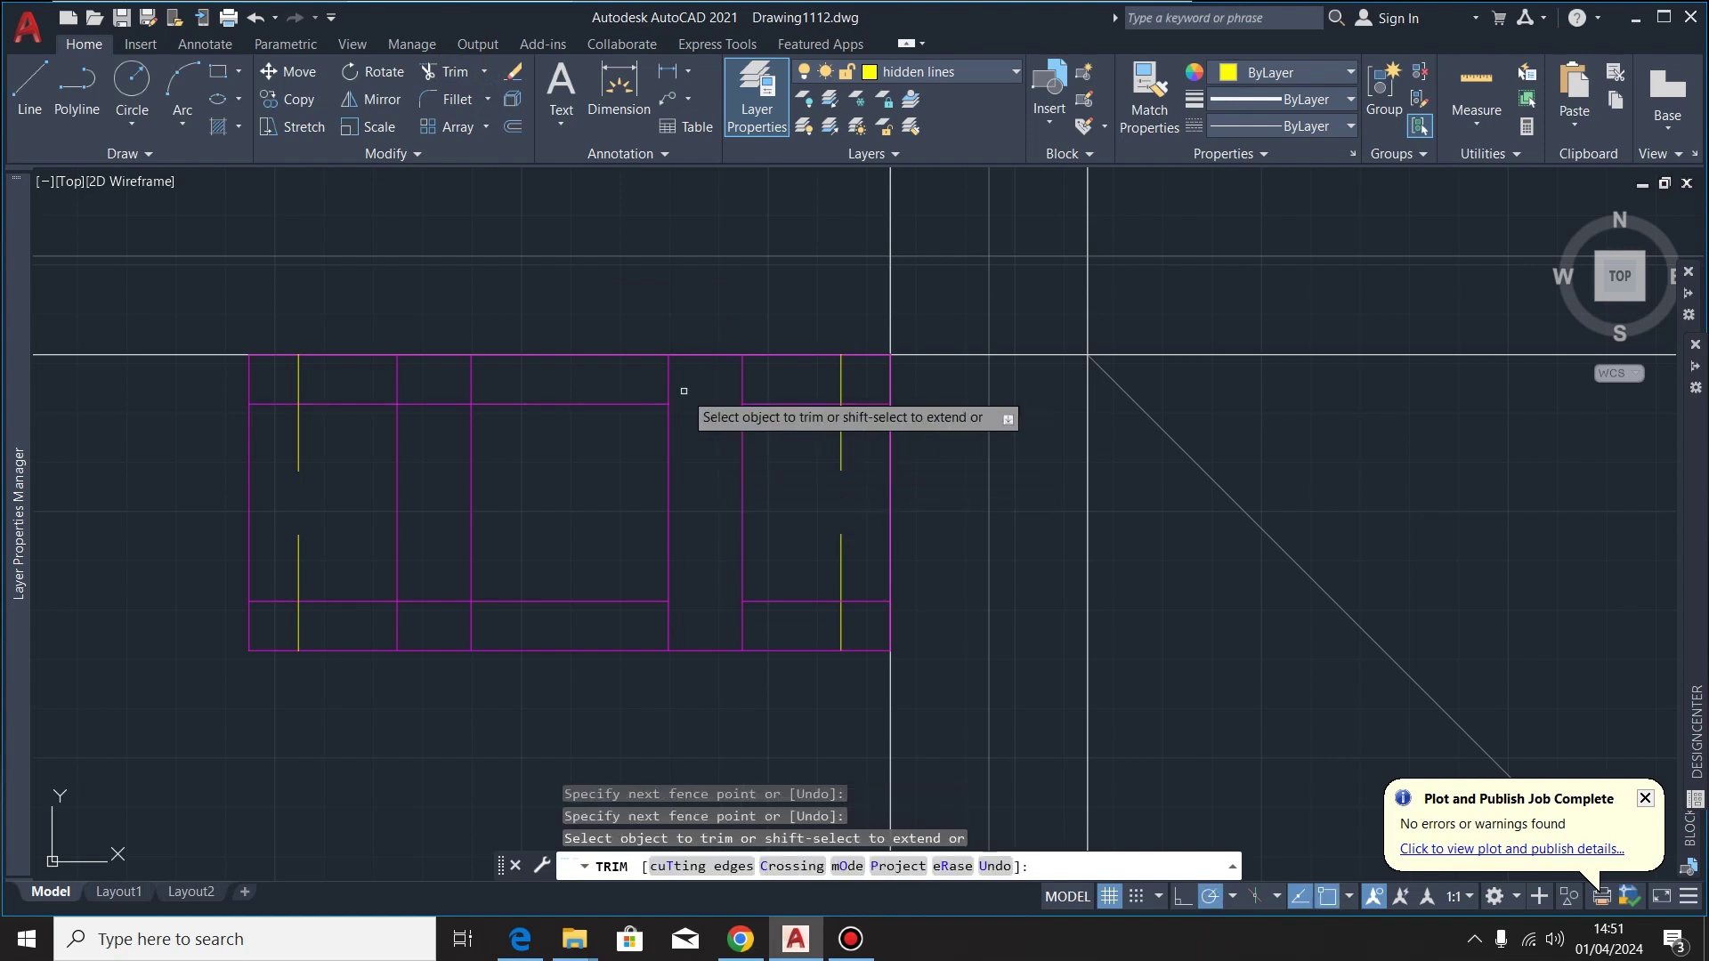
click(690, 376)
click(426, 418)
key(Return)
Trim the leftover vertical ends above and below the square
click(446, 614)
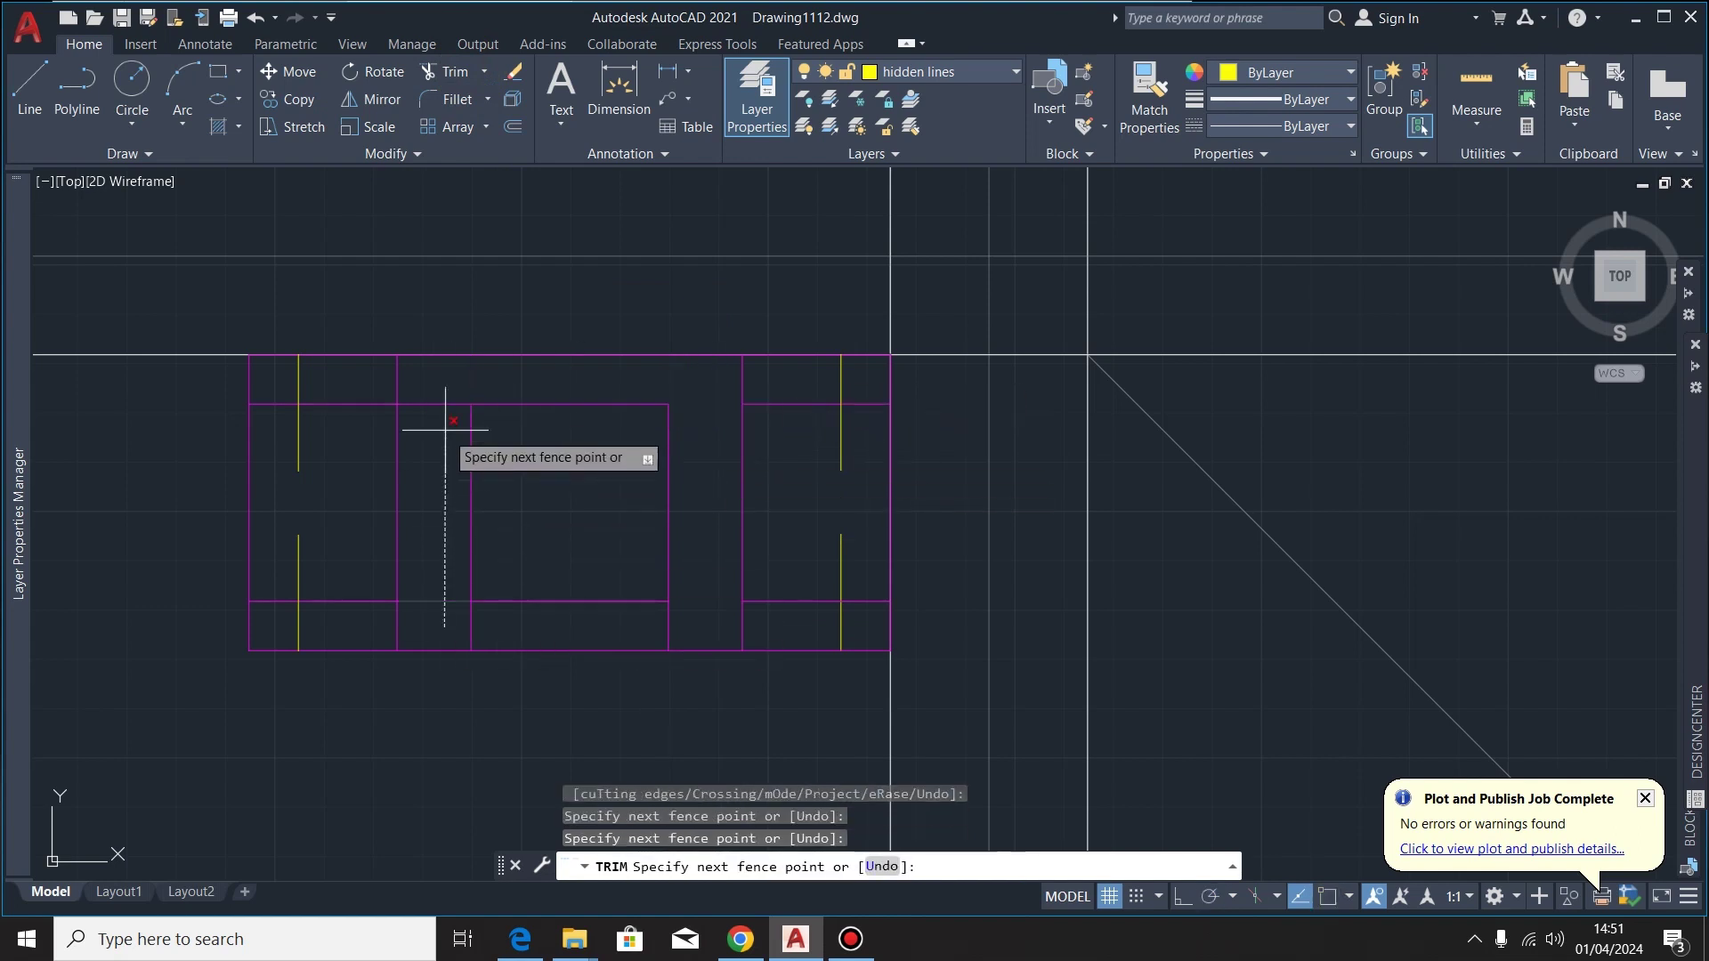
click(450, 432)
key(Return)
click(690, 627)
click(458, 626)
key(Return)
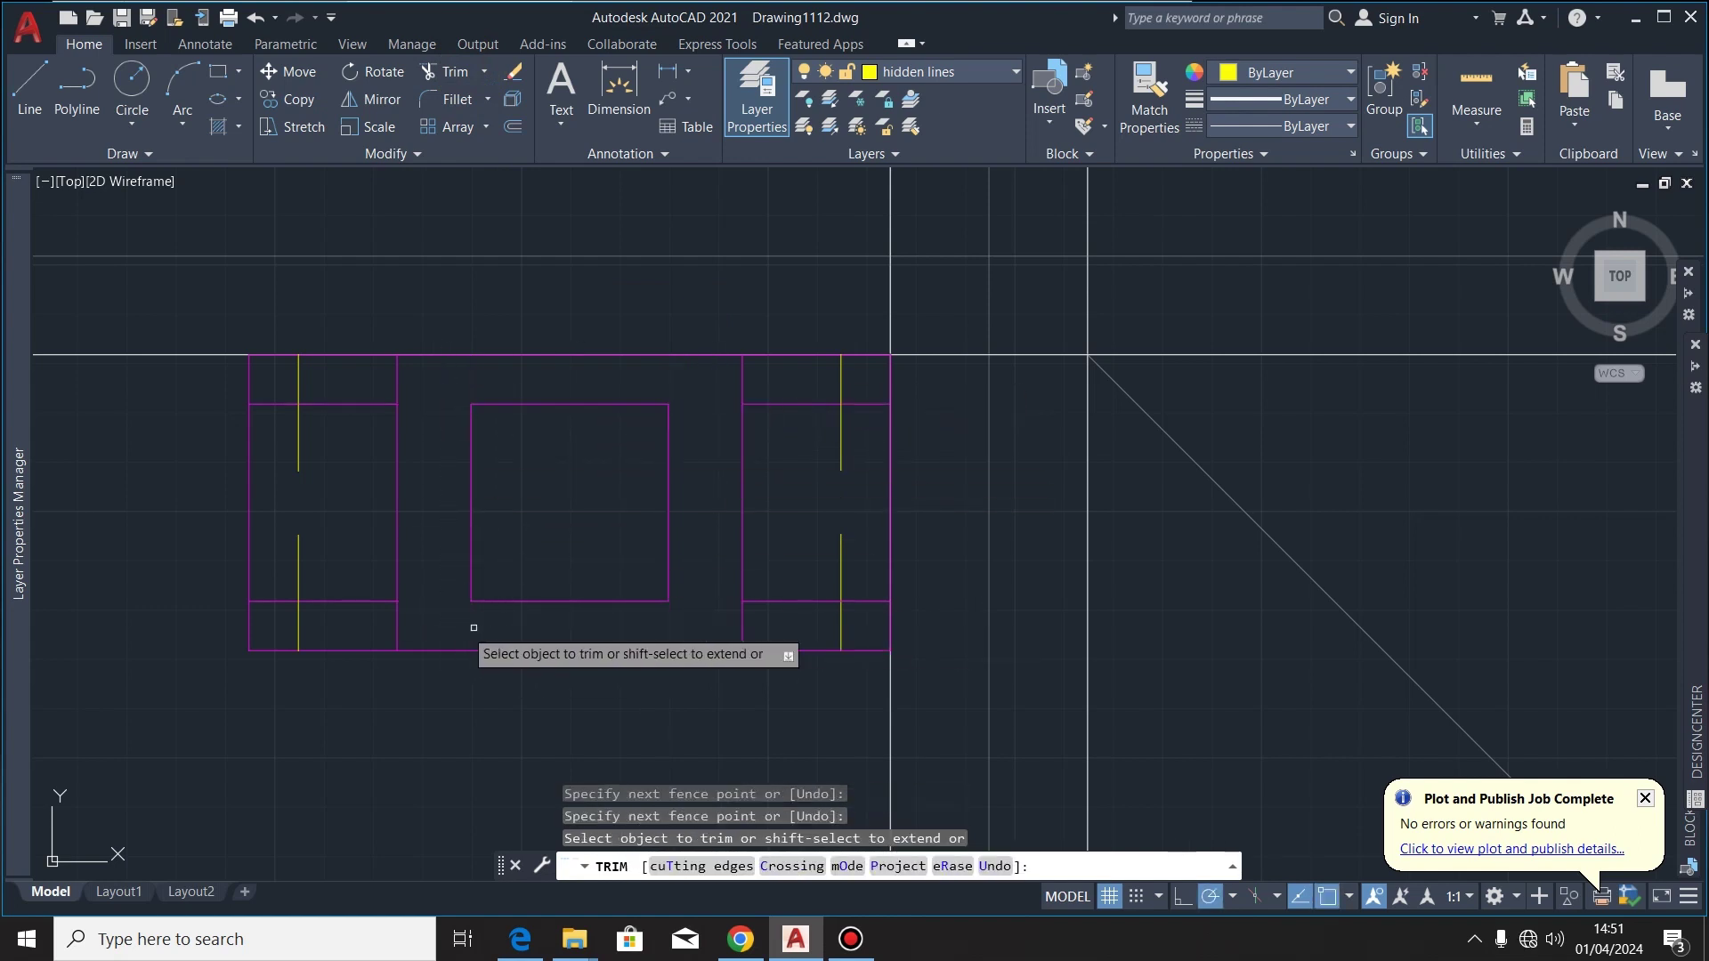
key(Escape)
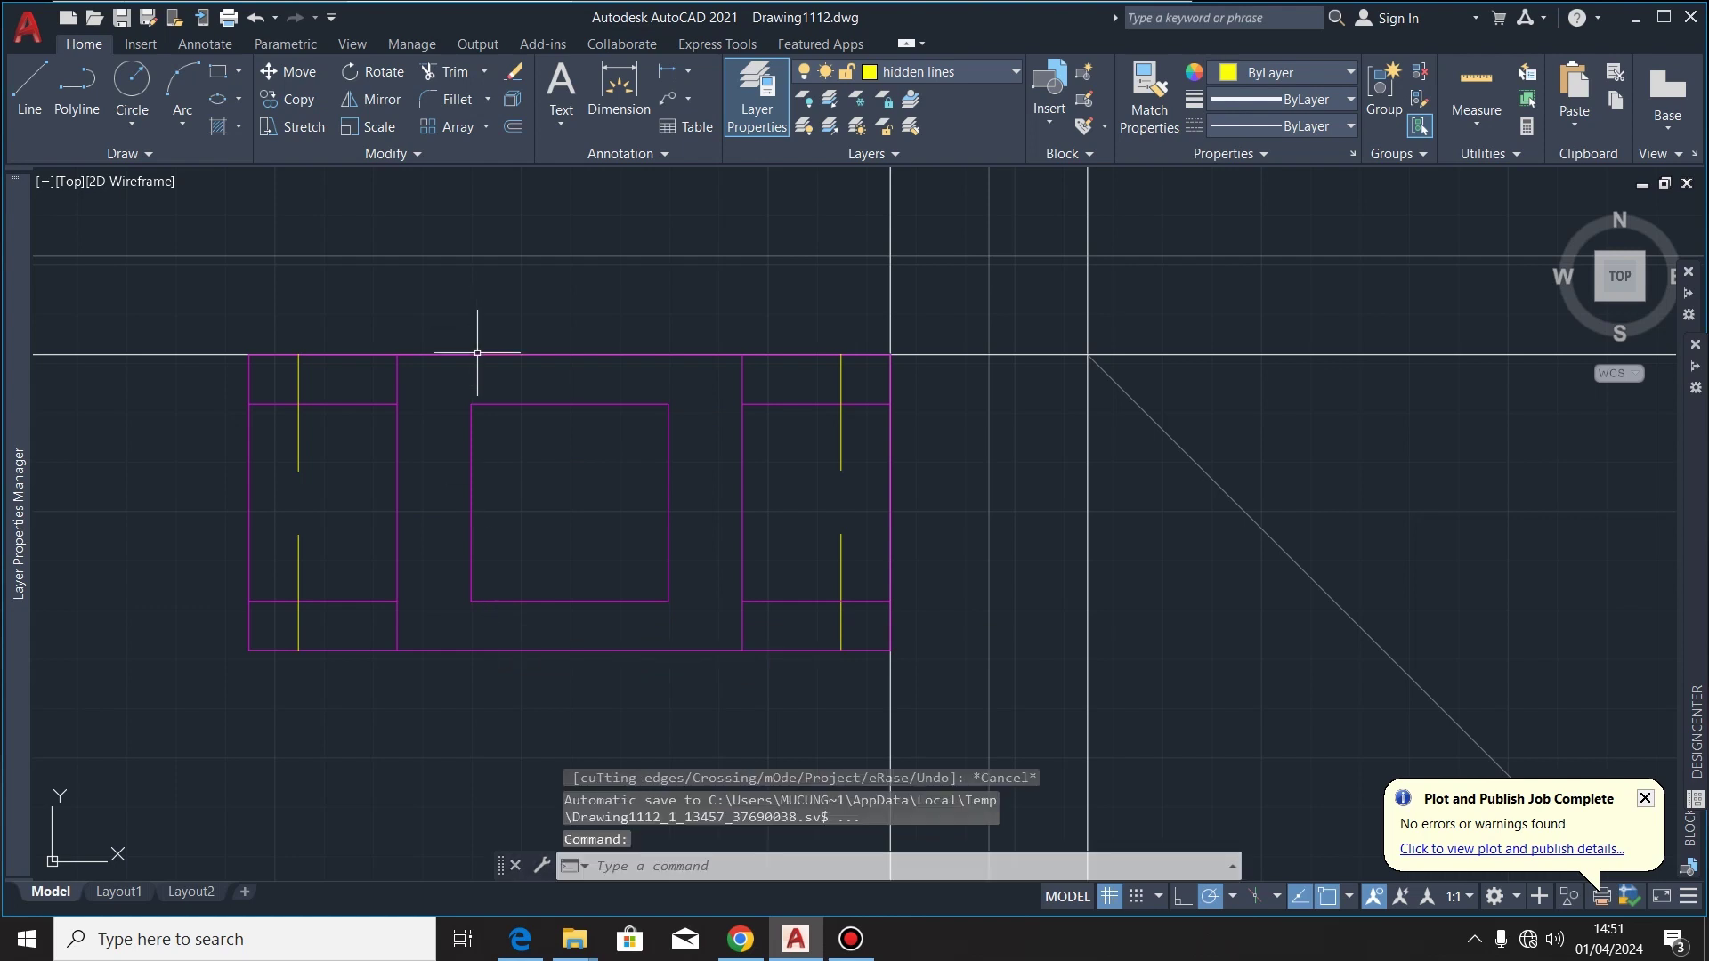
Erase the four leftover horizontal lines in the left and right end sections
click(377, 384)
click(347, 618)
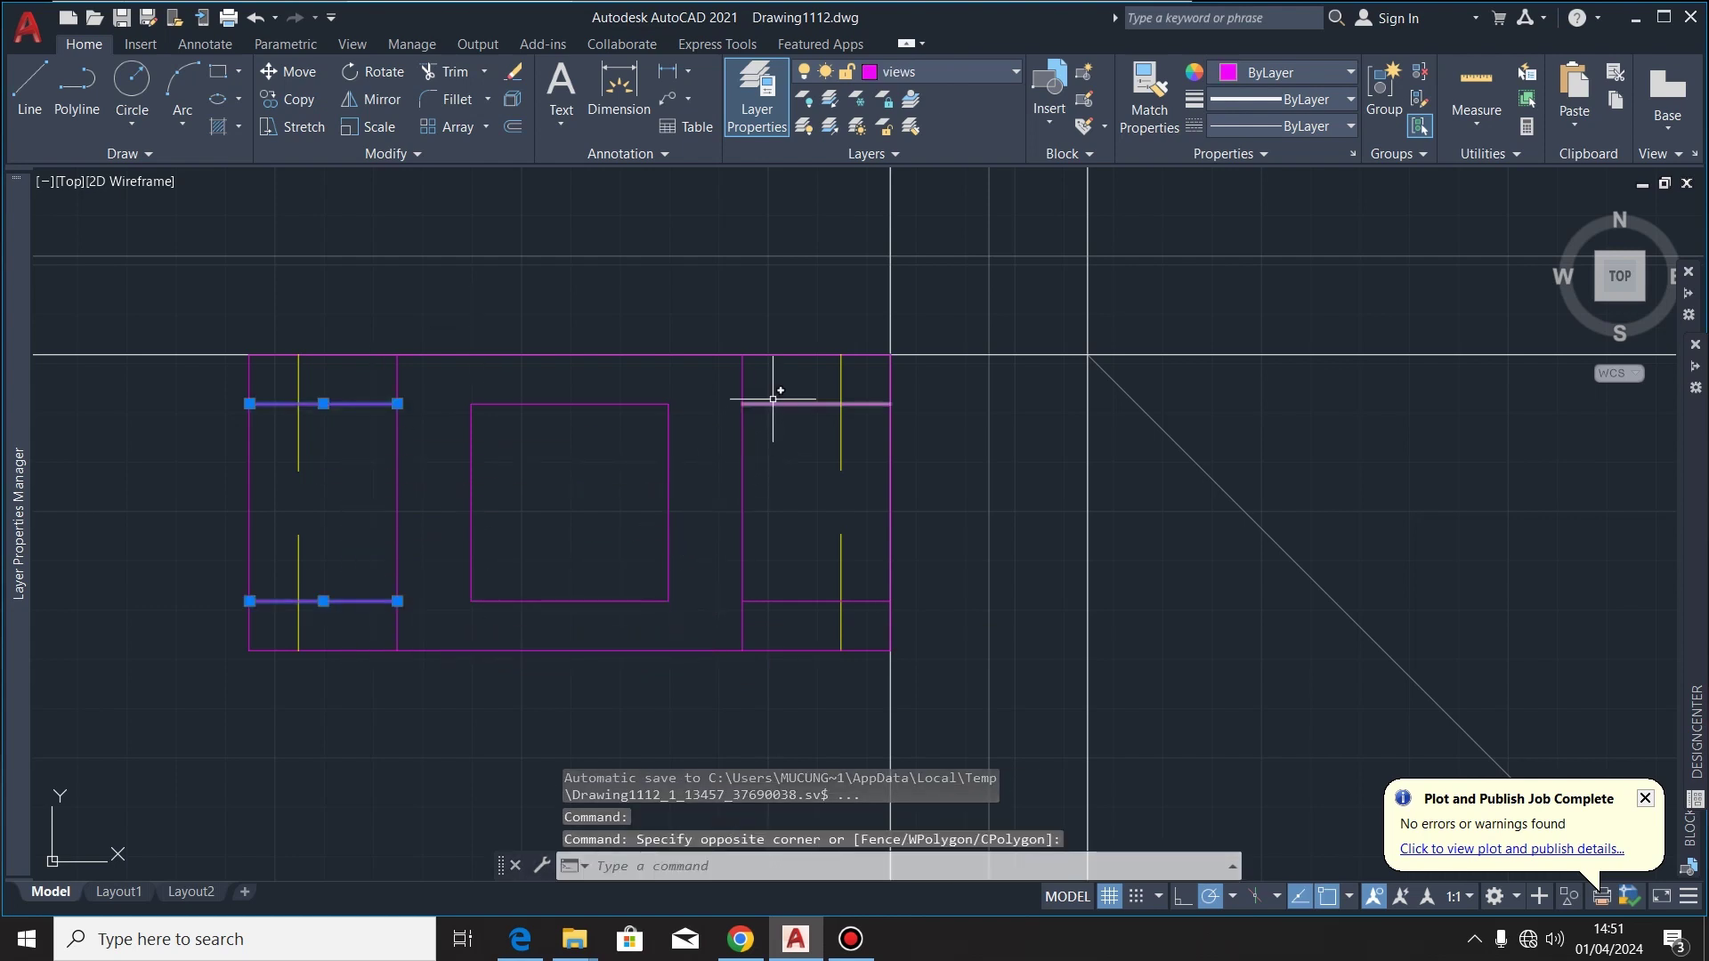
click(791, 376)
click(773, 637)
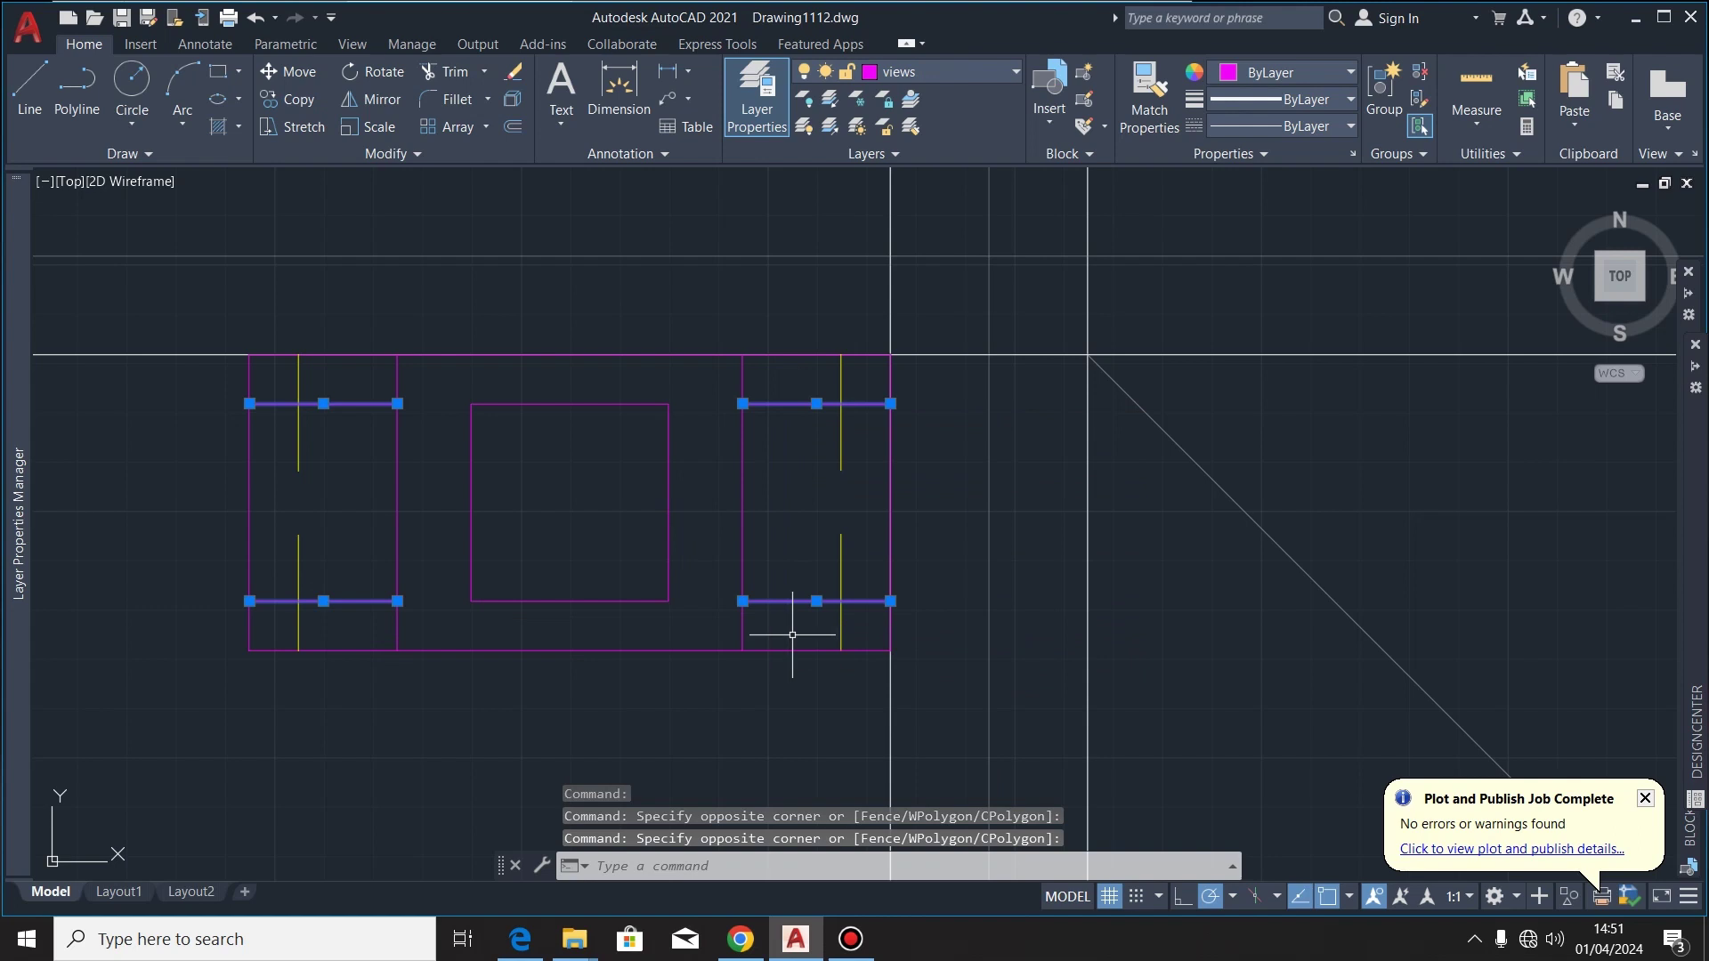
key(Delete)
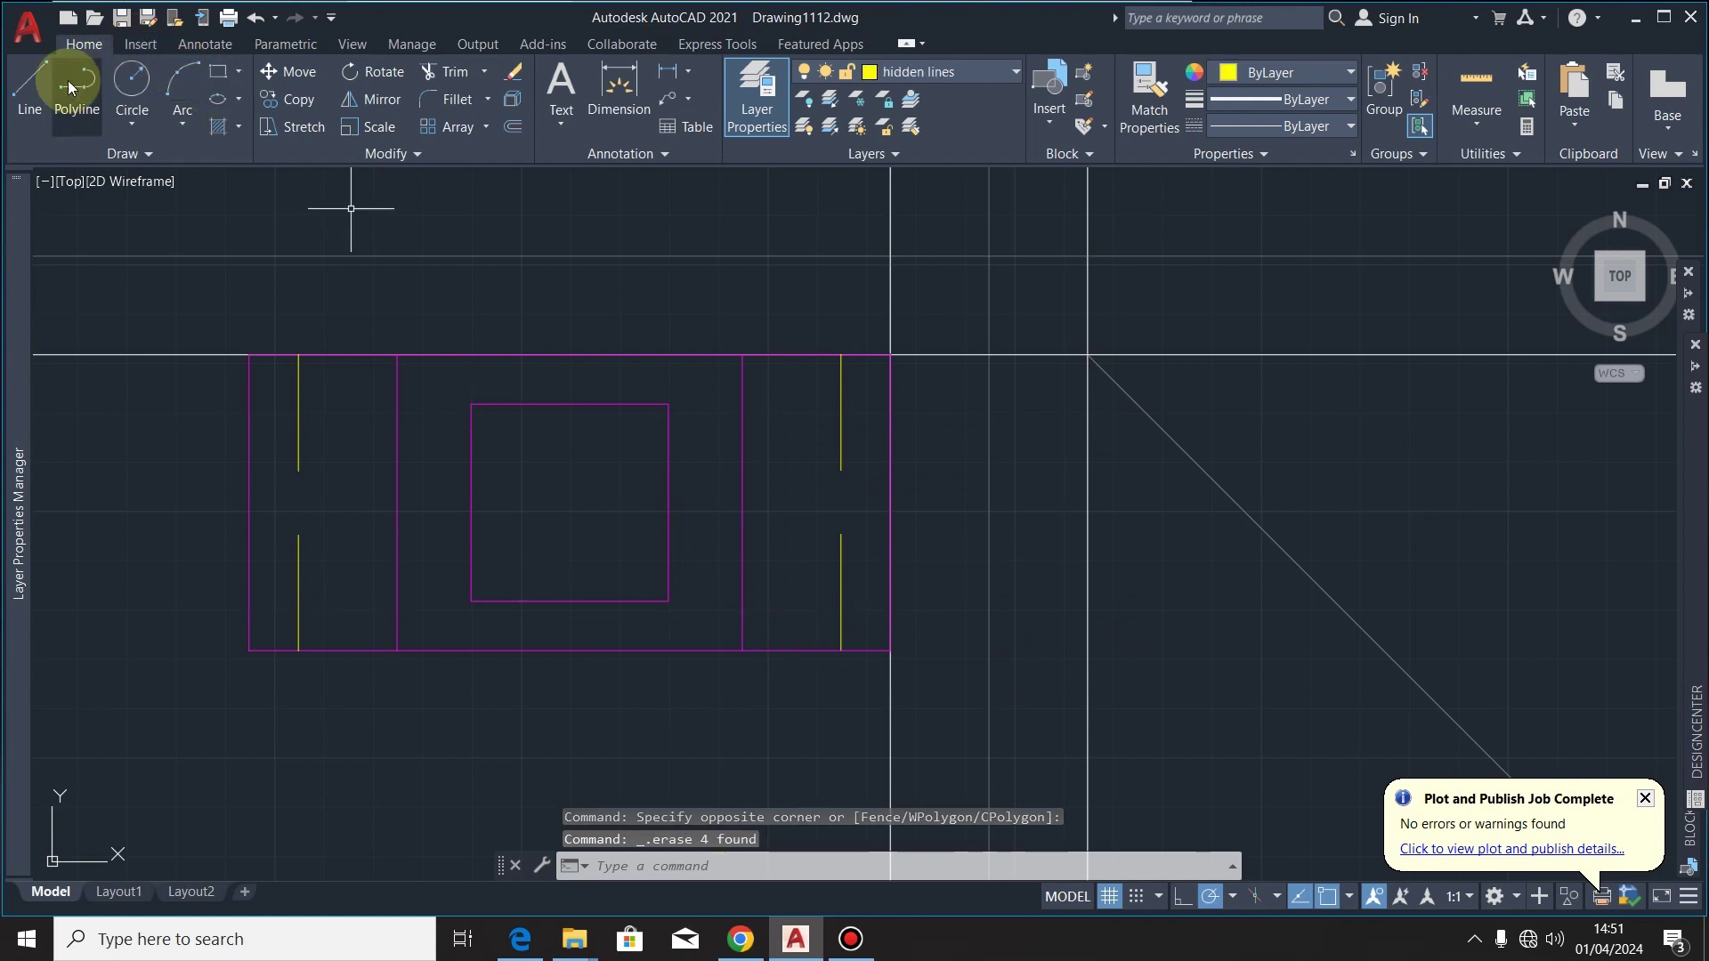
Draw vertical and horizontal centre lines through the square's opposite side midpoints
click(38, 81)
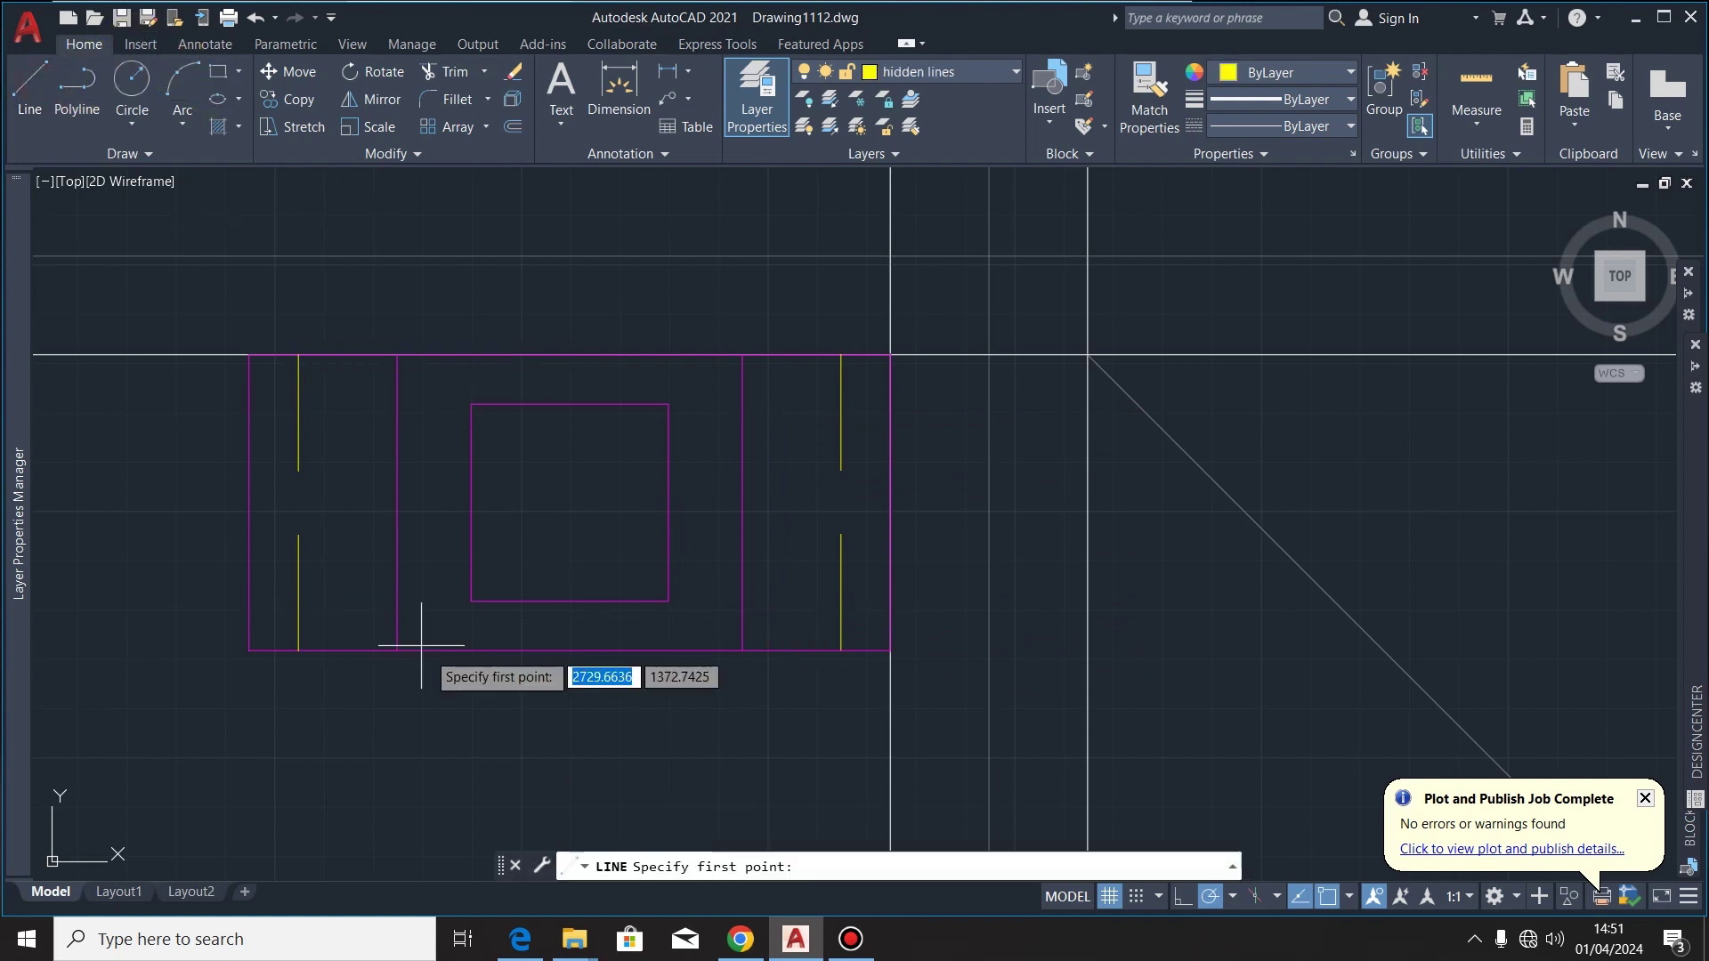
click(570, 600)
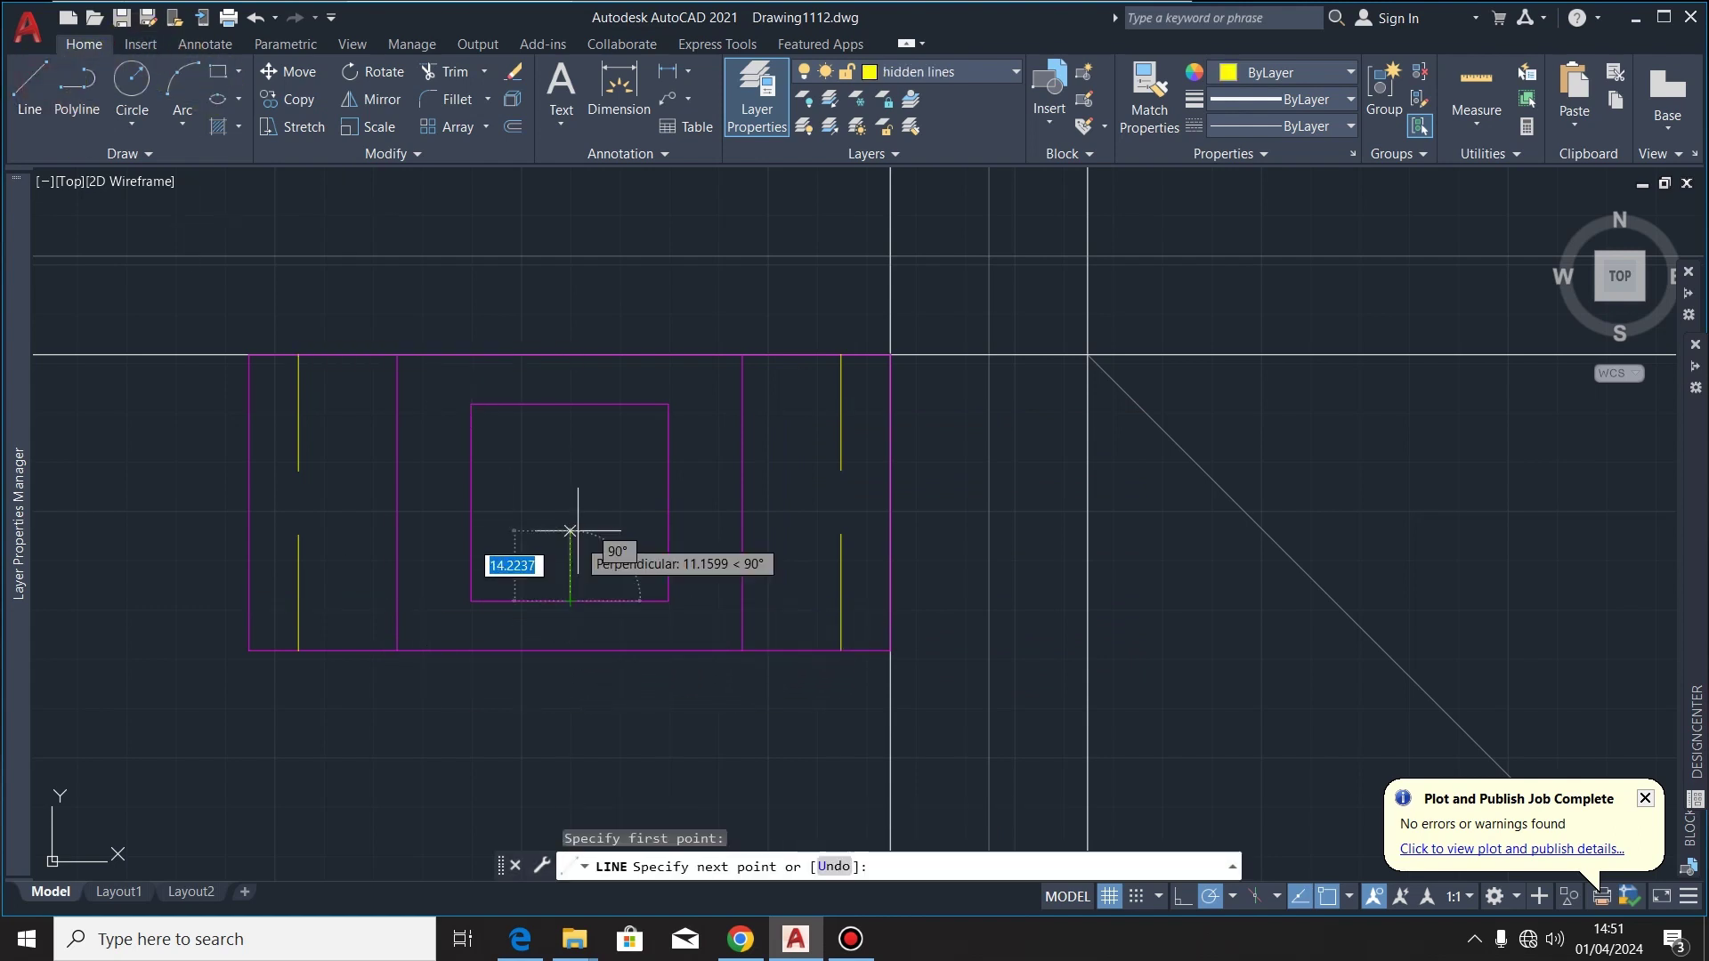
click(570, 404)
key(Escape)
key(Return)
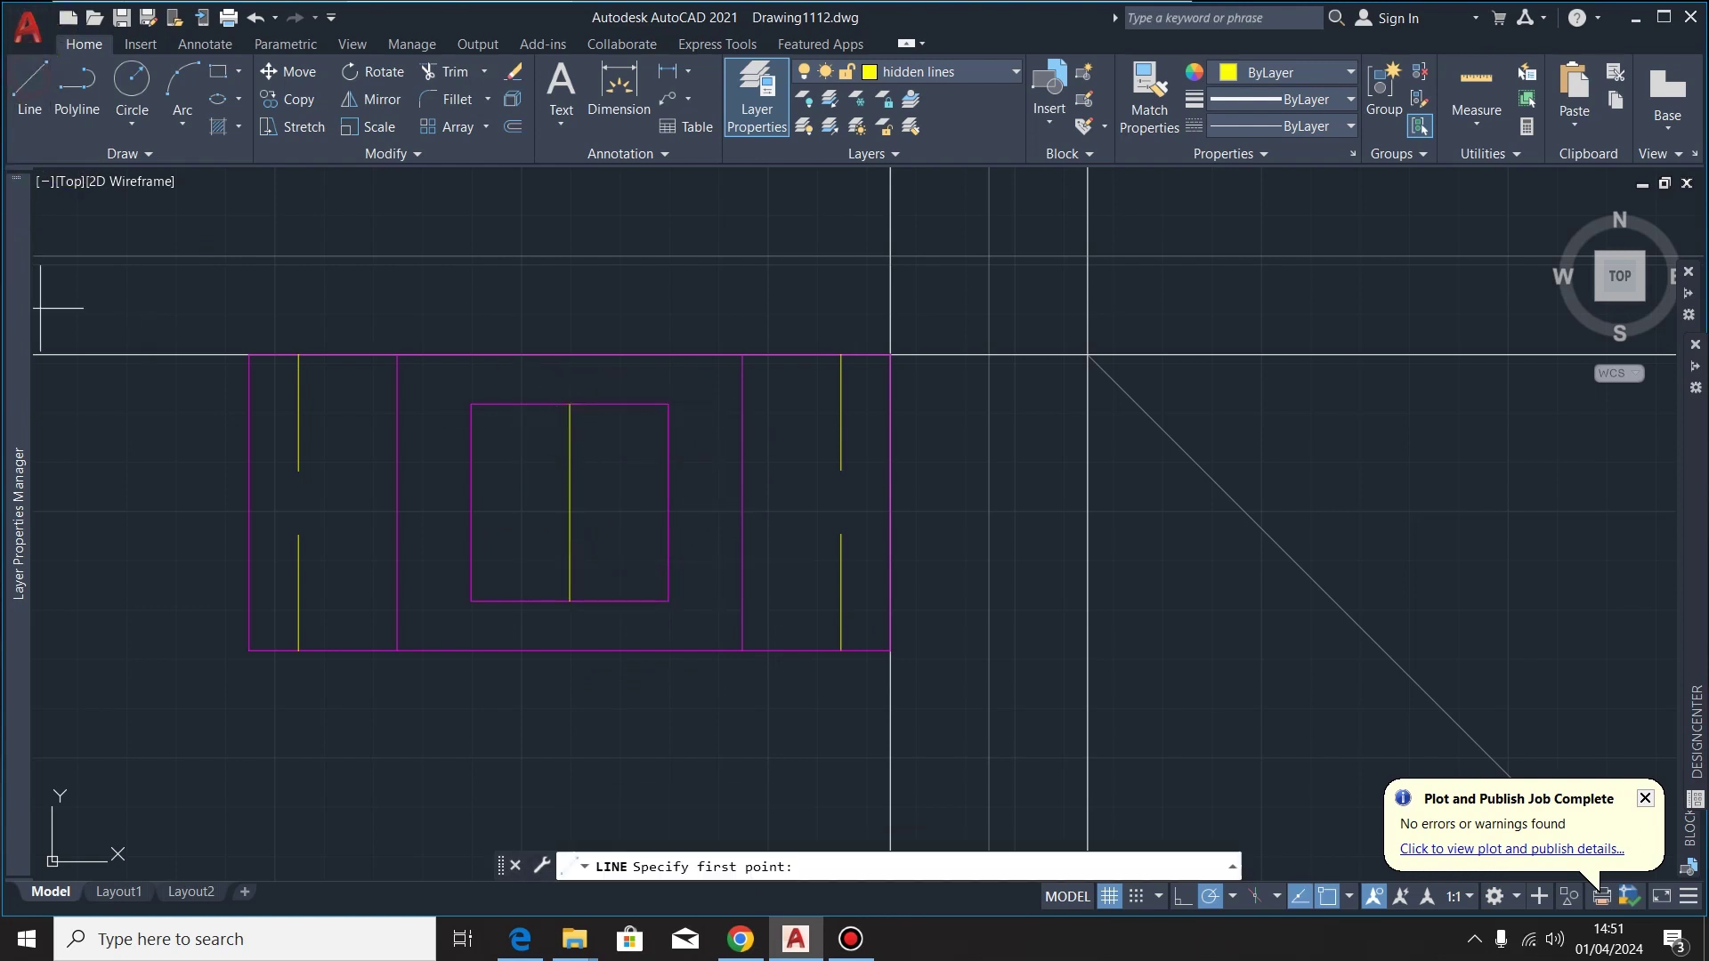
click(471, 503)
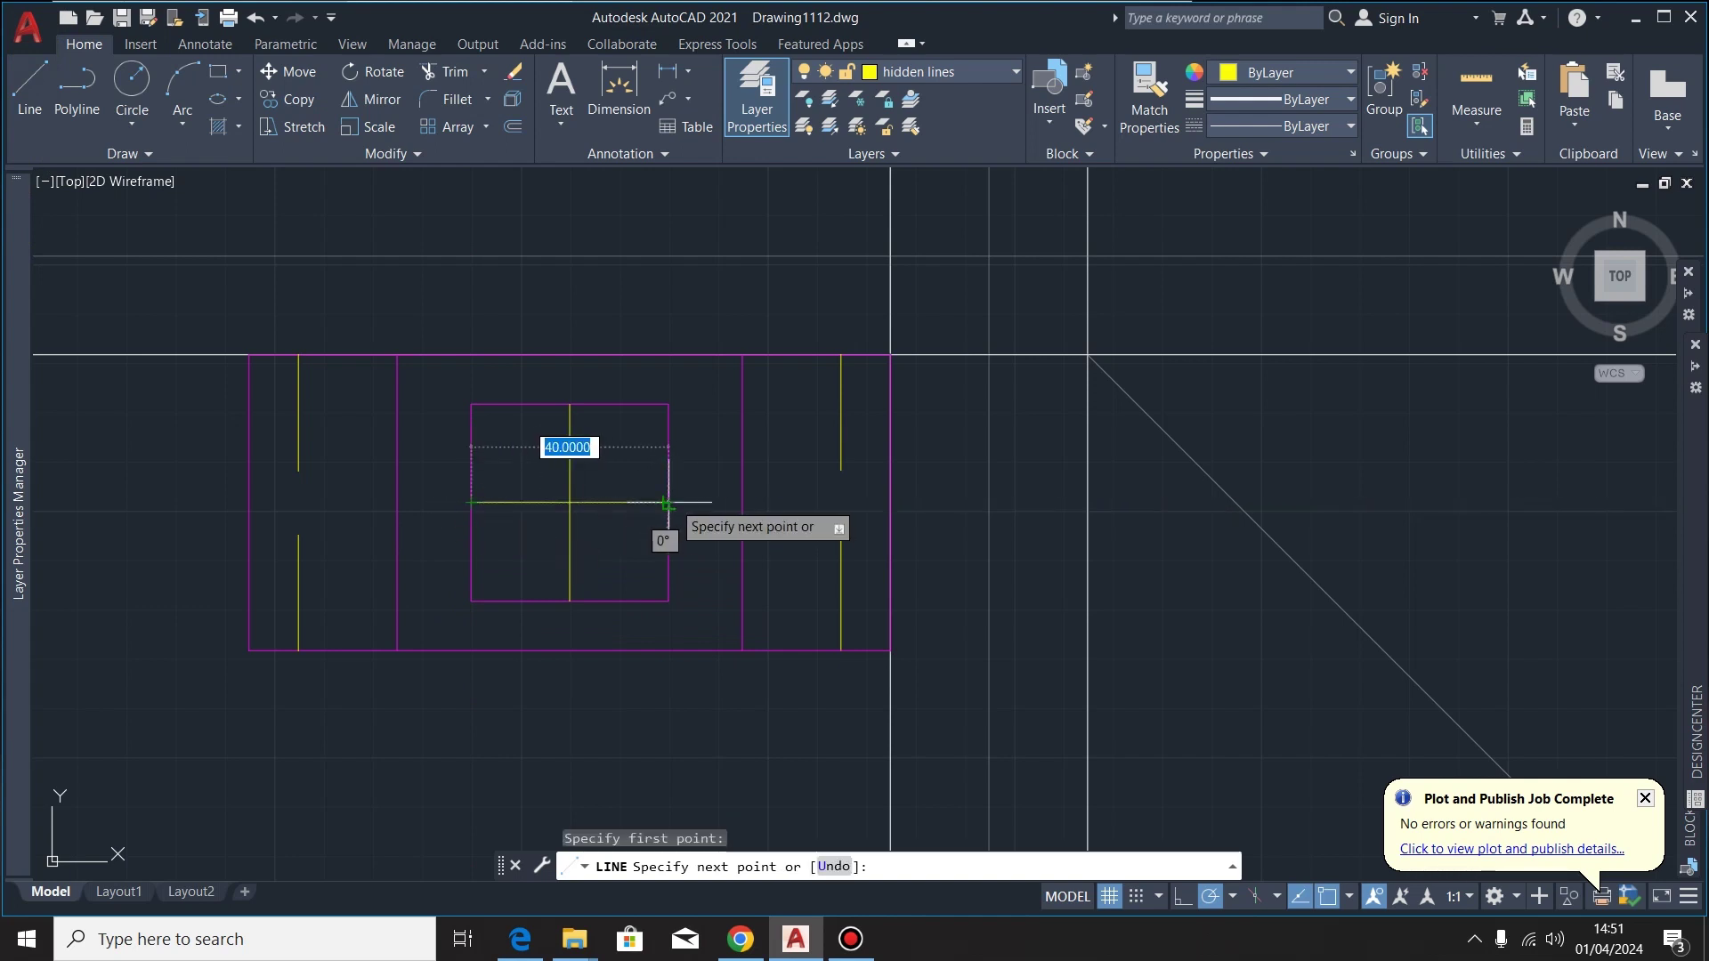
click(668, 503)
key(Escape)
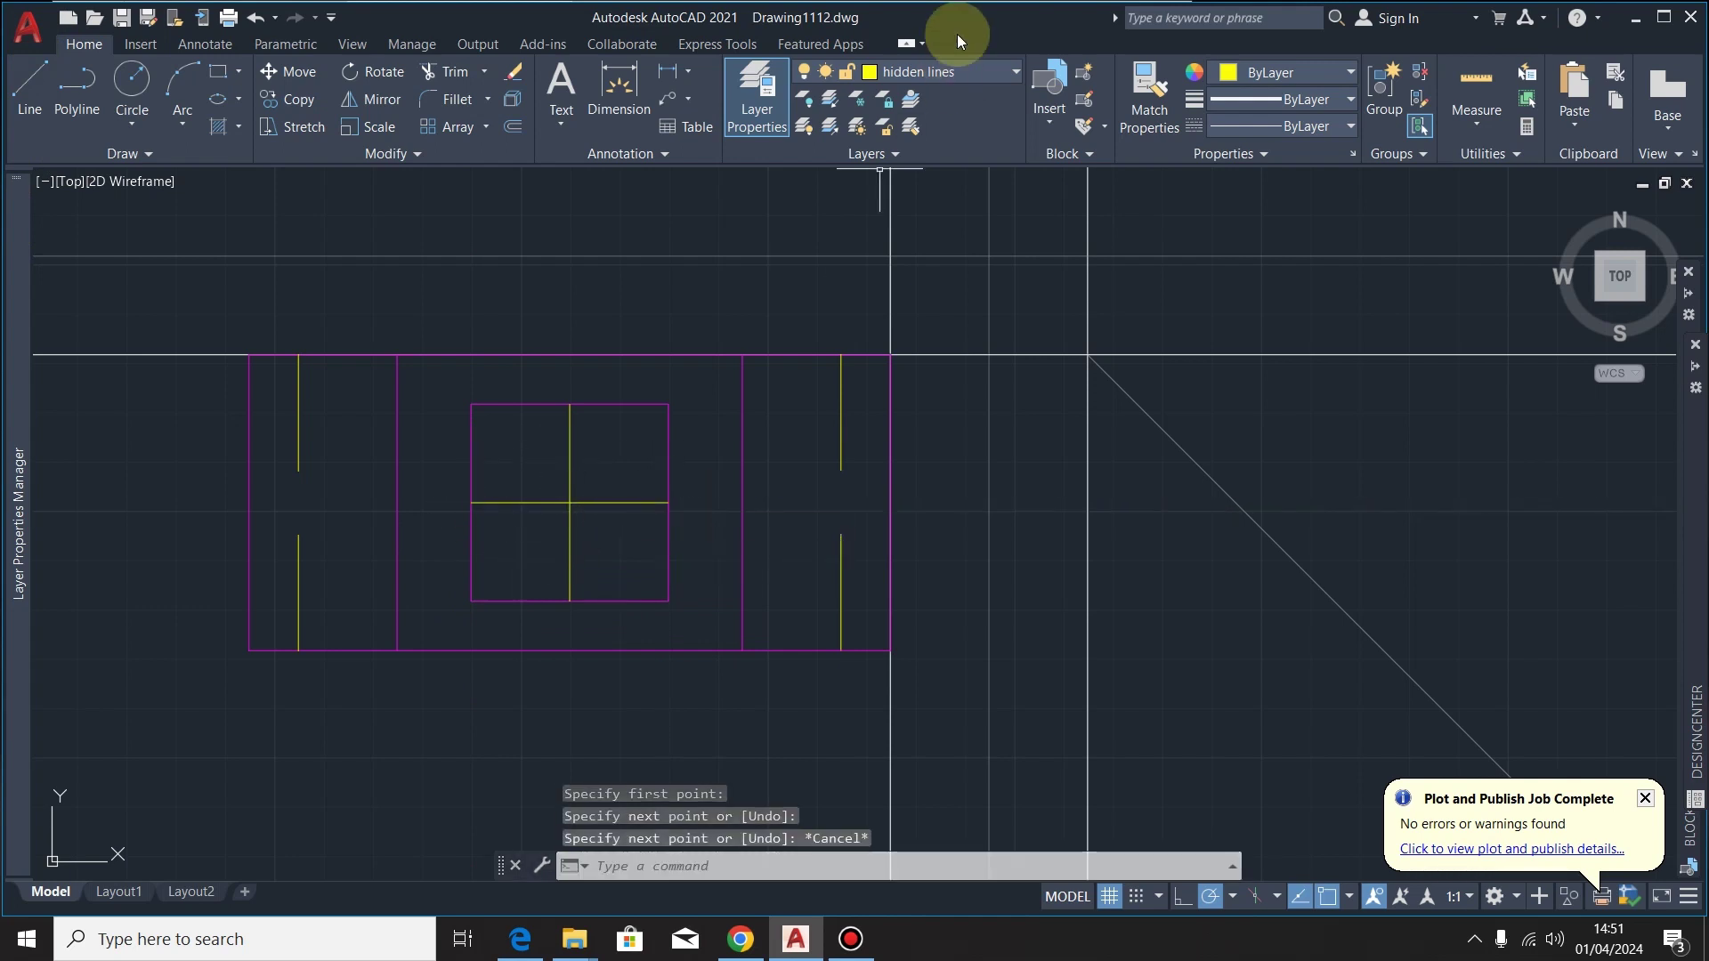
Make views the current layer and move both centre lines onto it
click(976, 72)
click(926, 274)
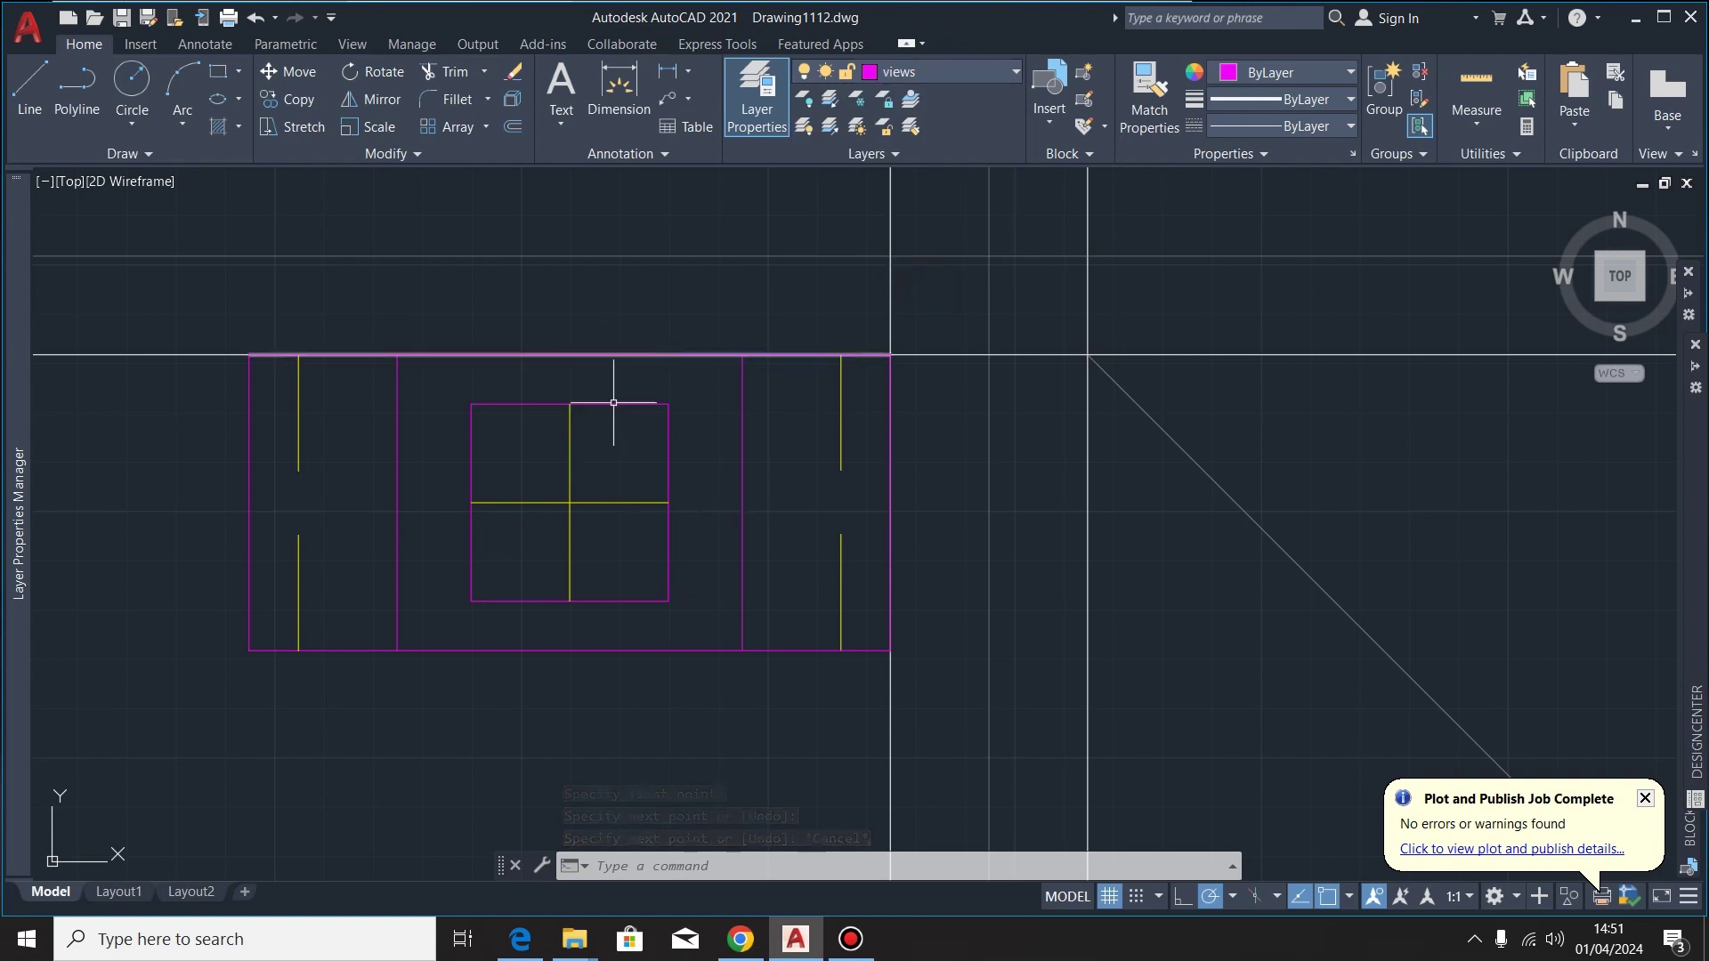
click(634, 456)
click(523, 564)
click(973, 71)
click(926, 275)
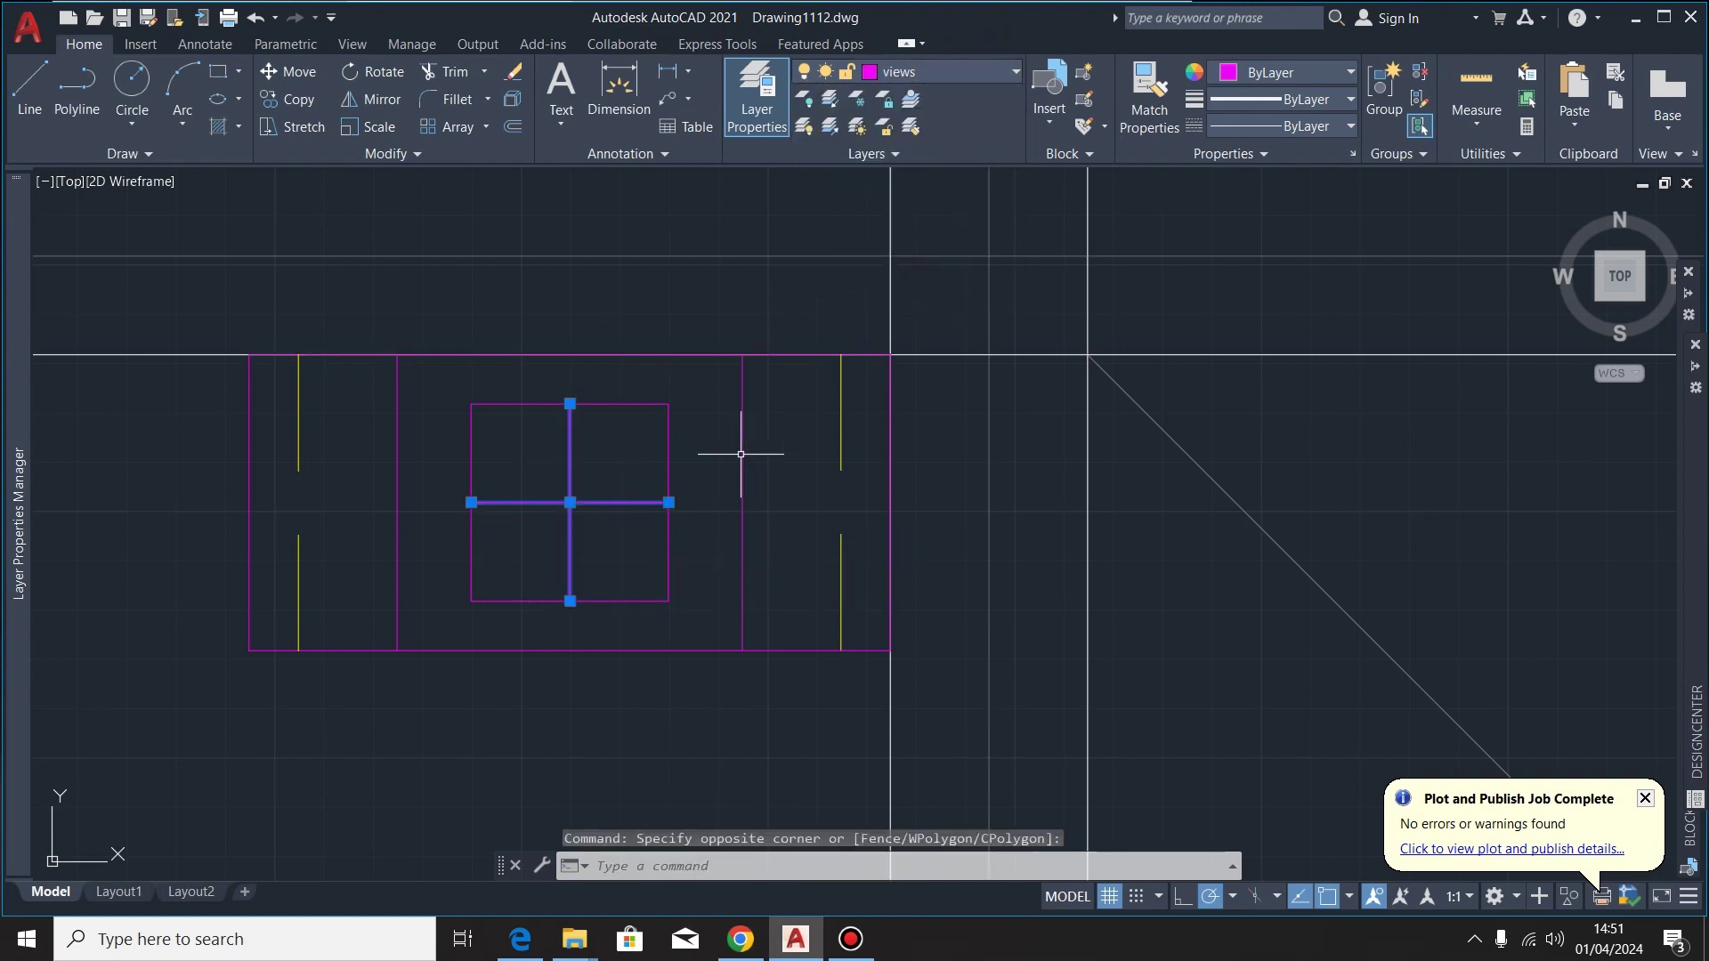
key(Escape)
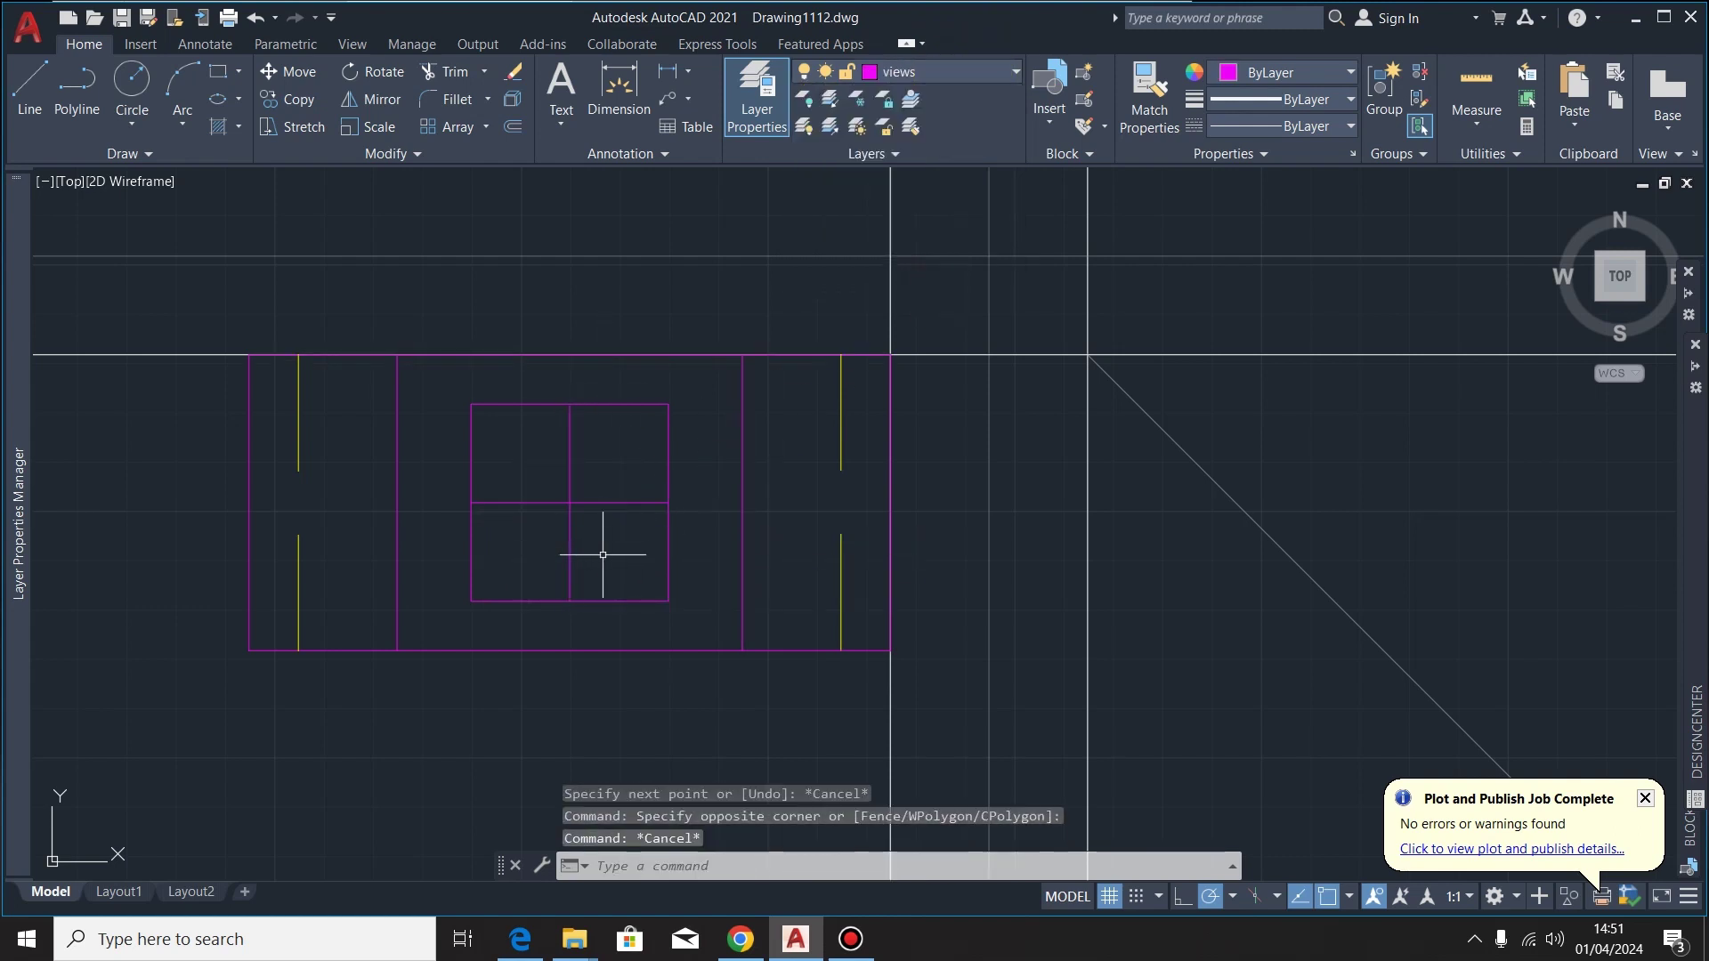
Draw a radius-20 circle at the centre-line intersection and compare with the reference PDF
click(131, 89)
scroll(556, 528, up, 1)
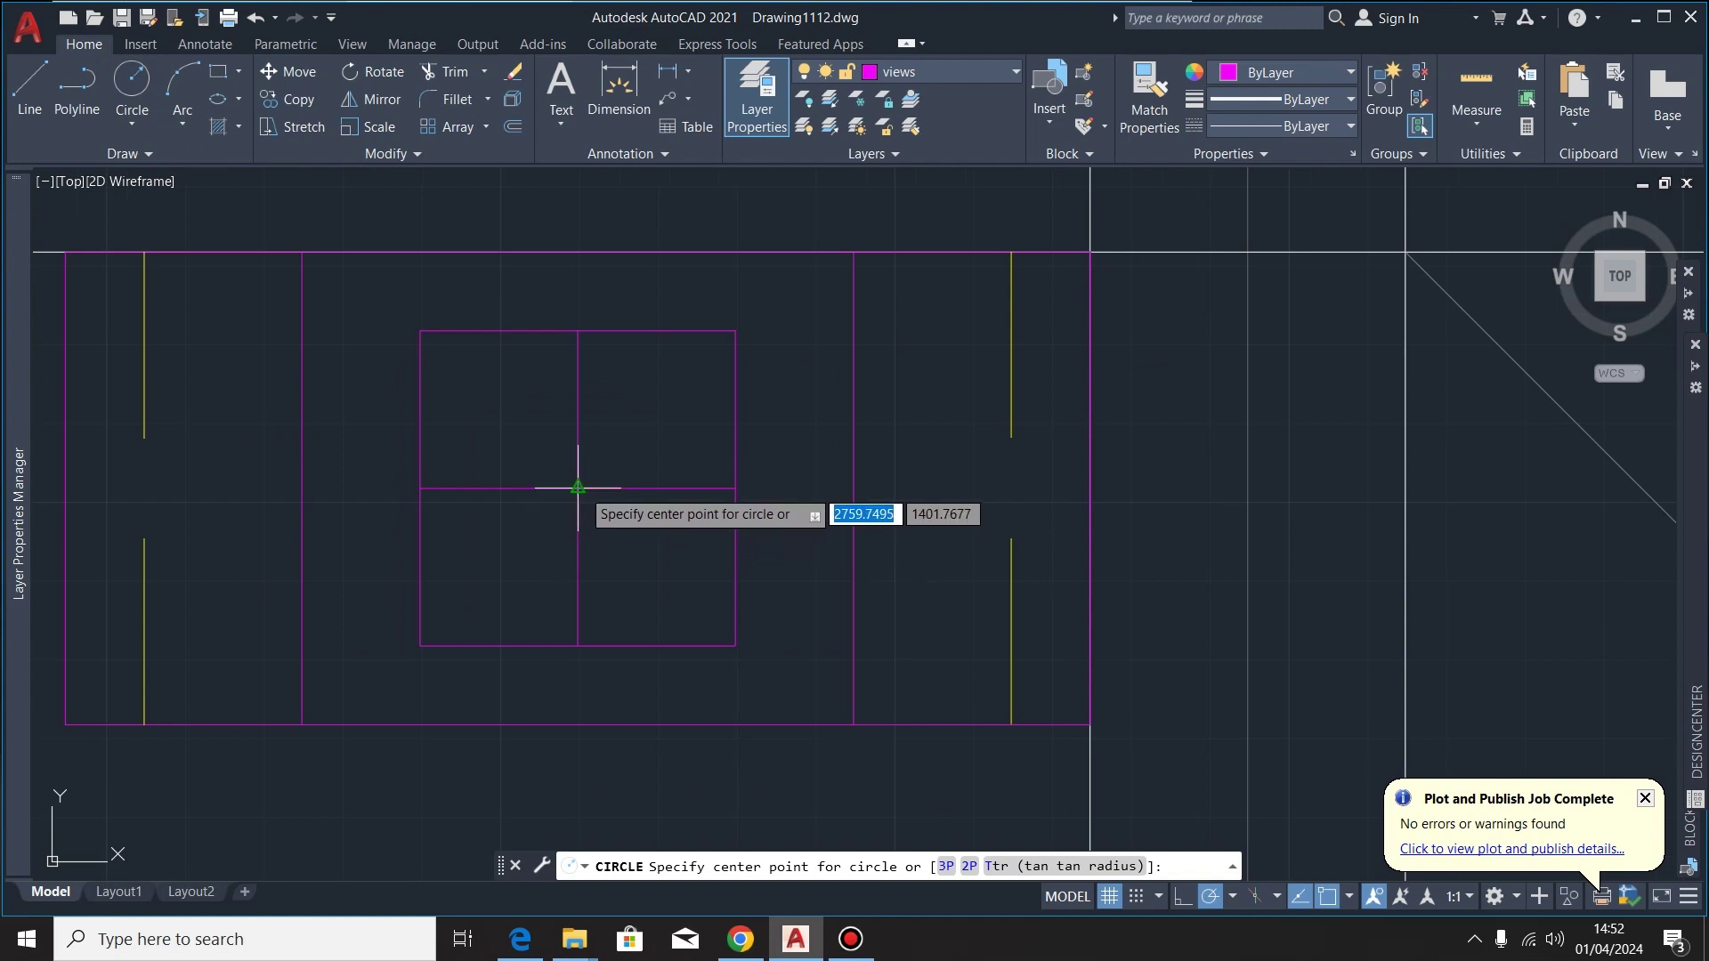
click(571, 502)
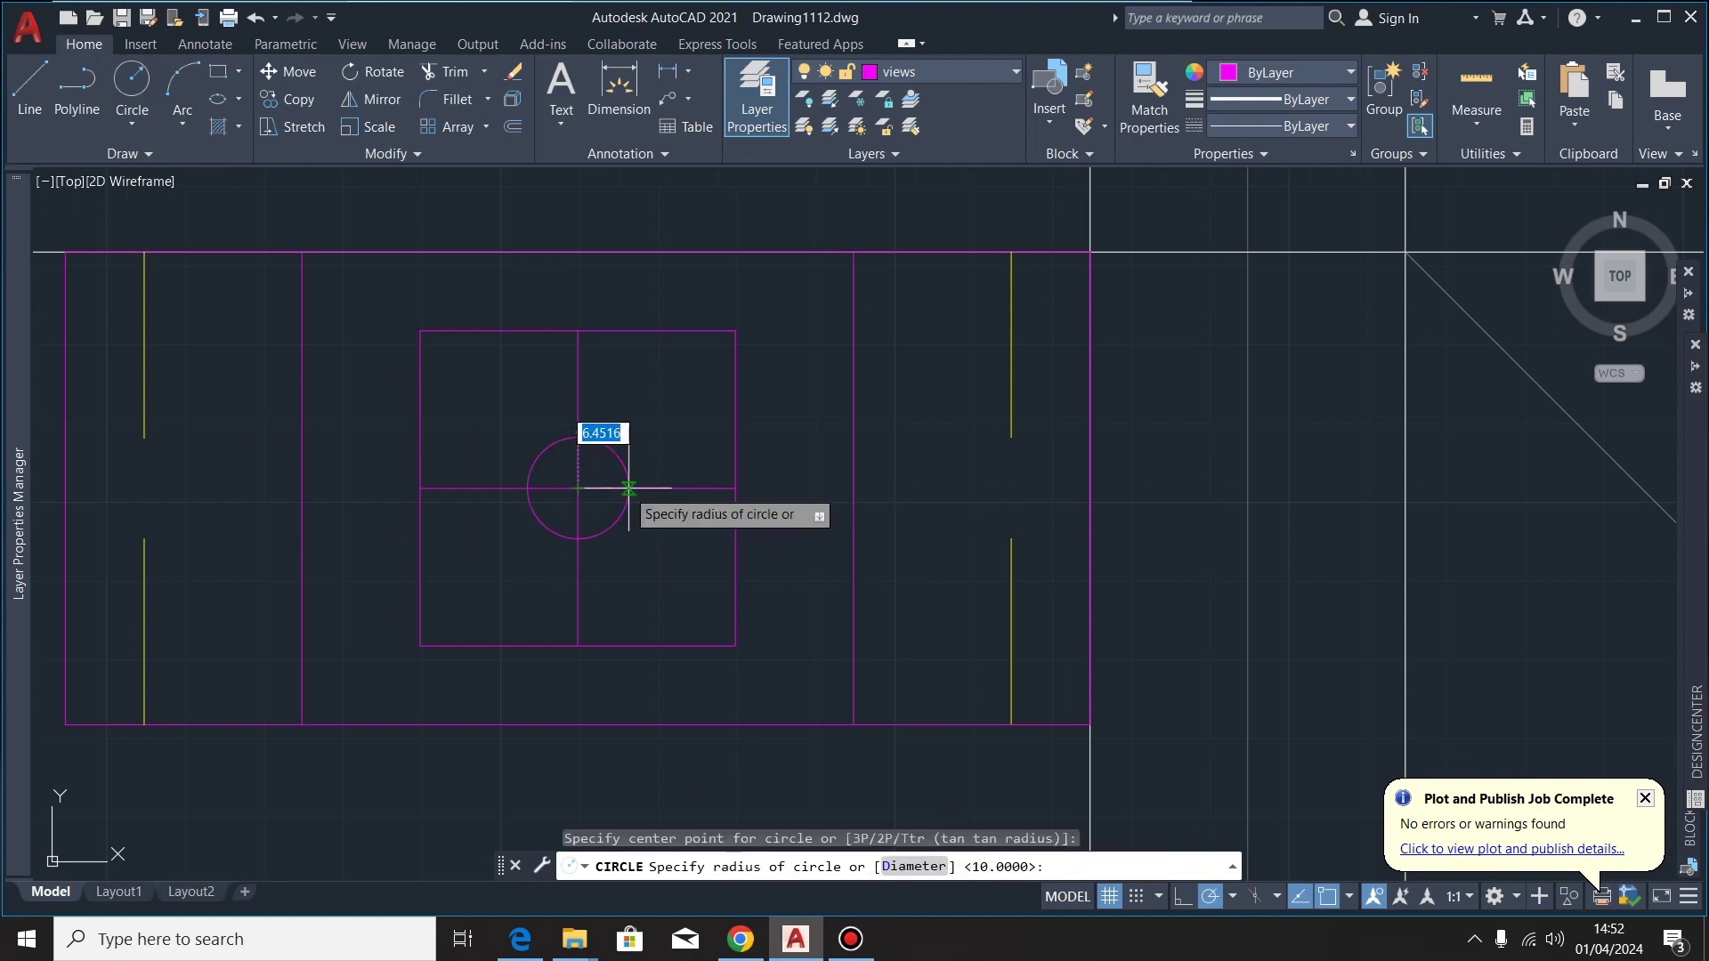
click(735, 489)
scroll(569, 461, down, 4)
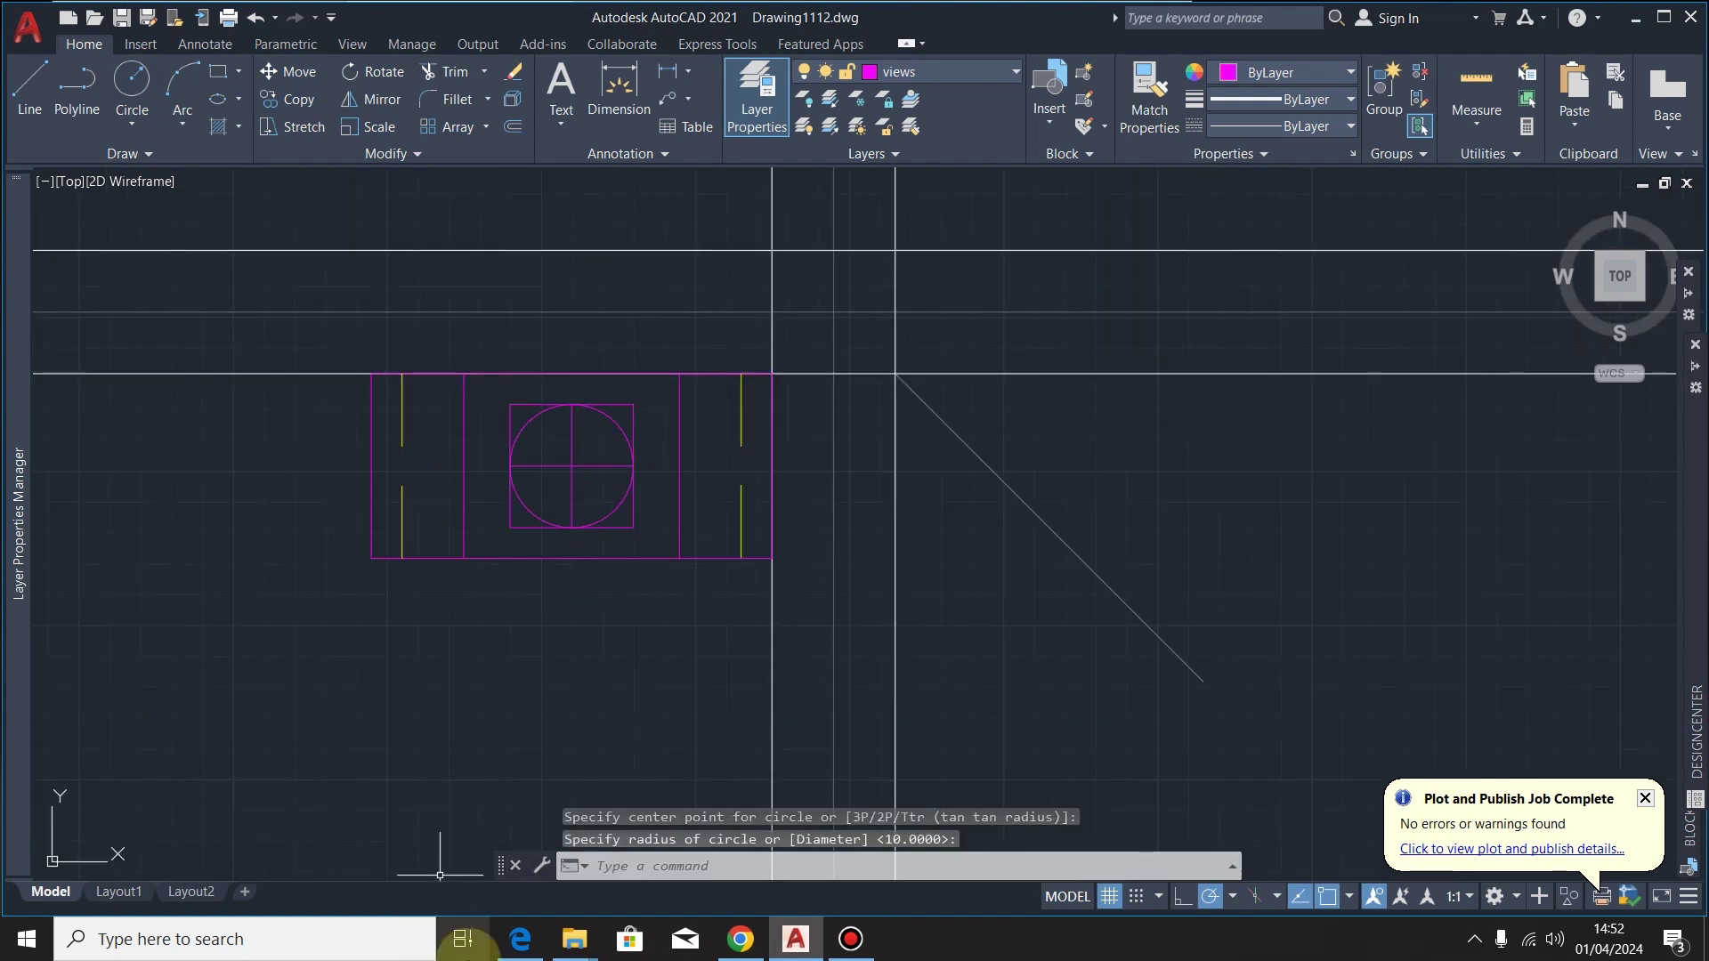
click(518, 943)
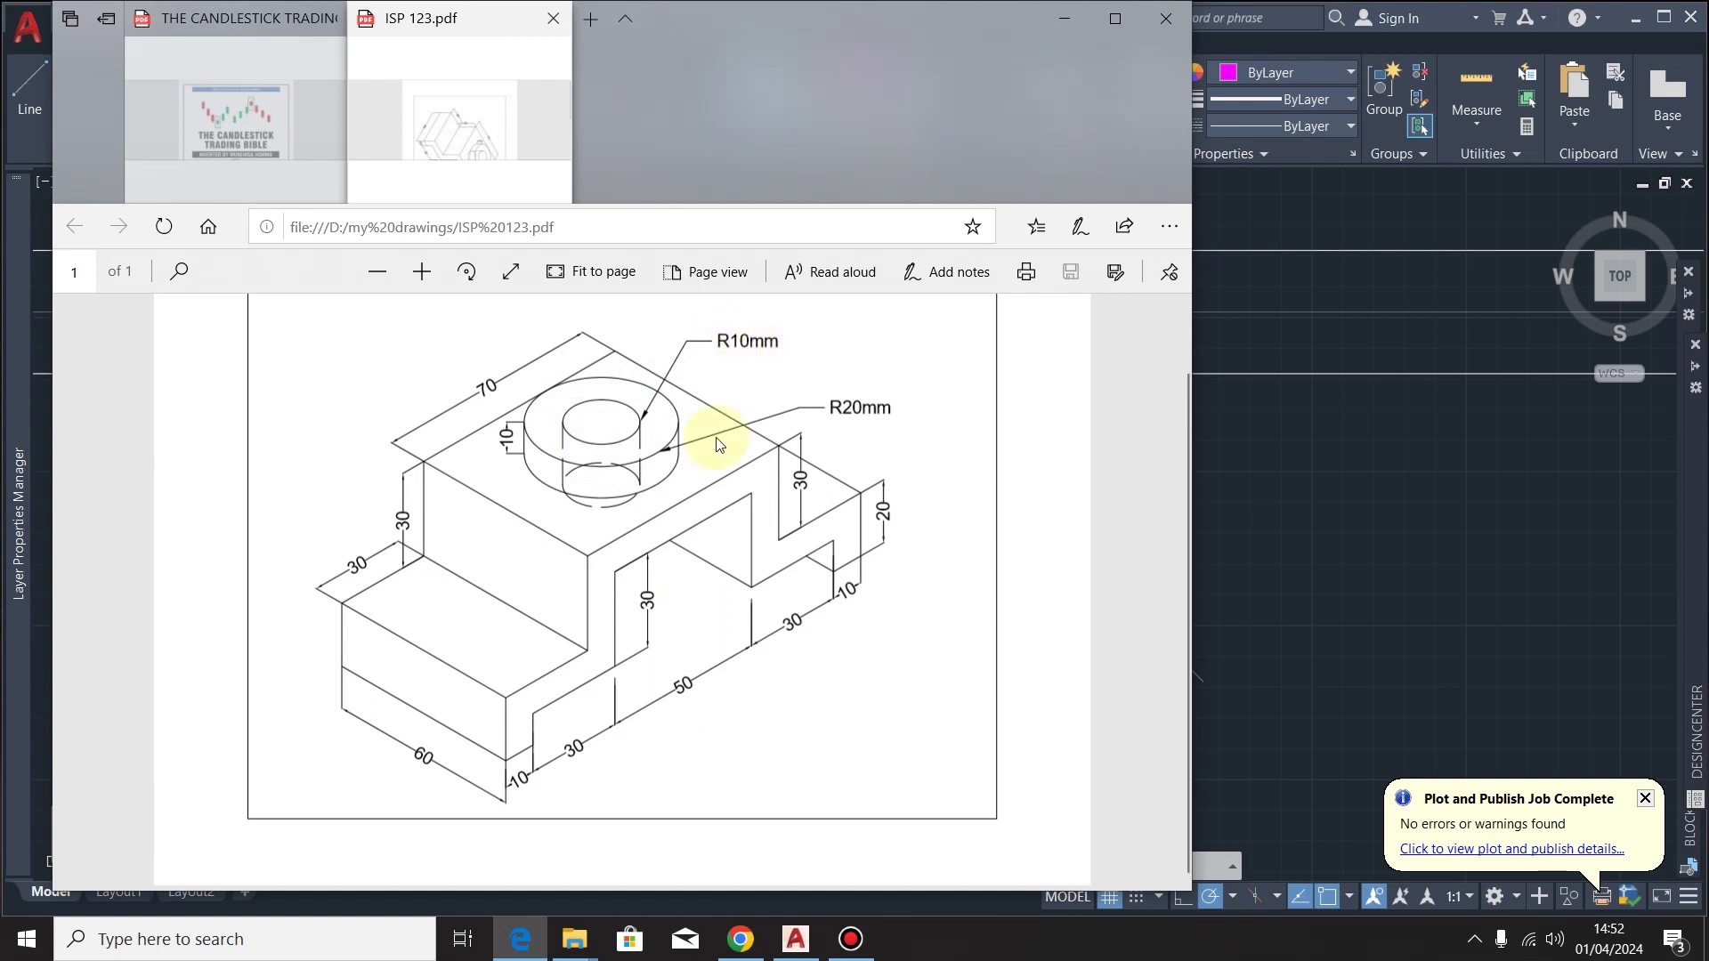
click(795, 942)
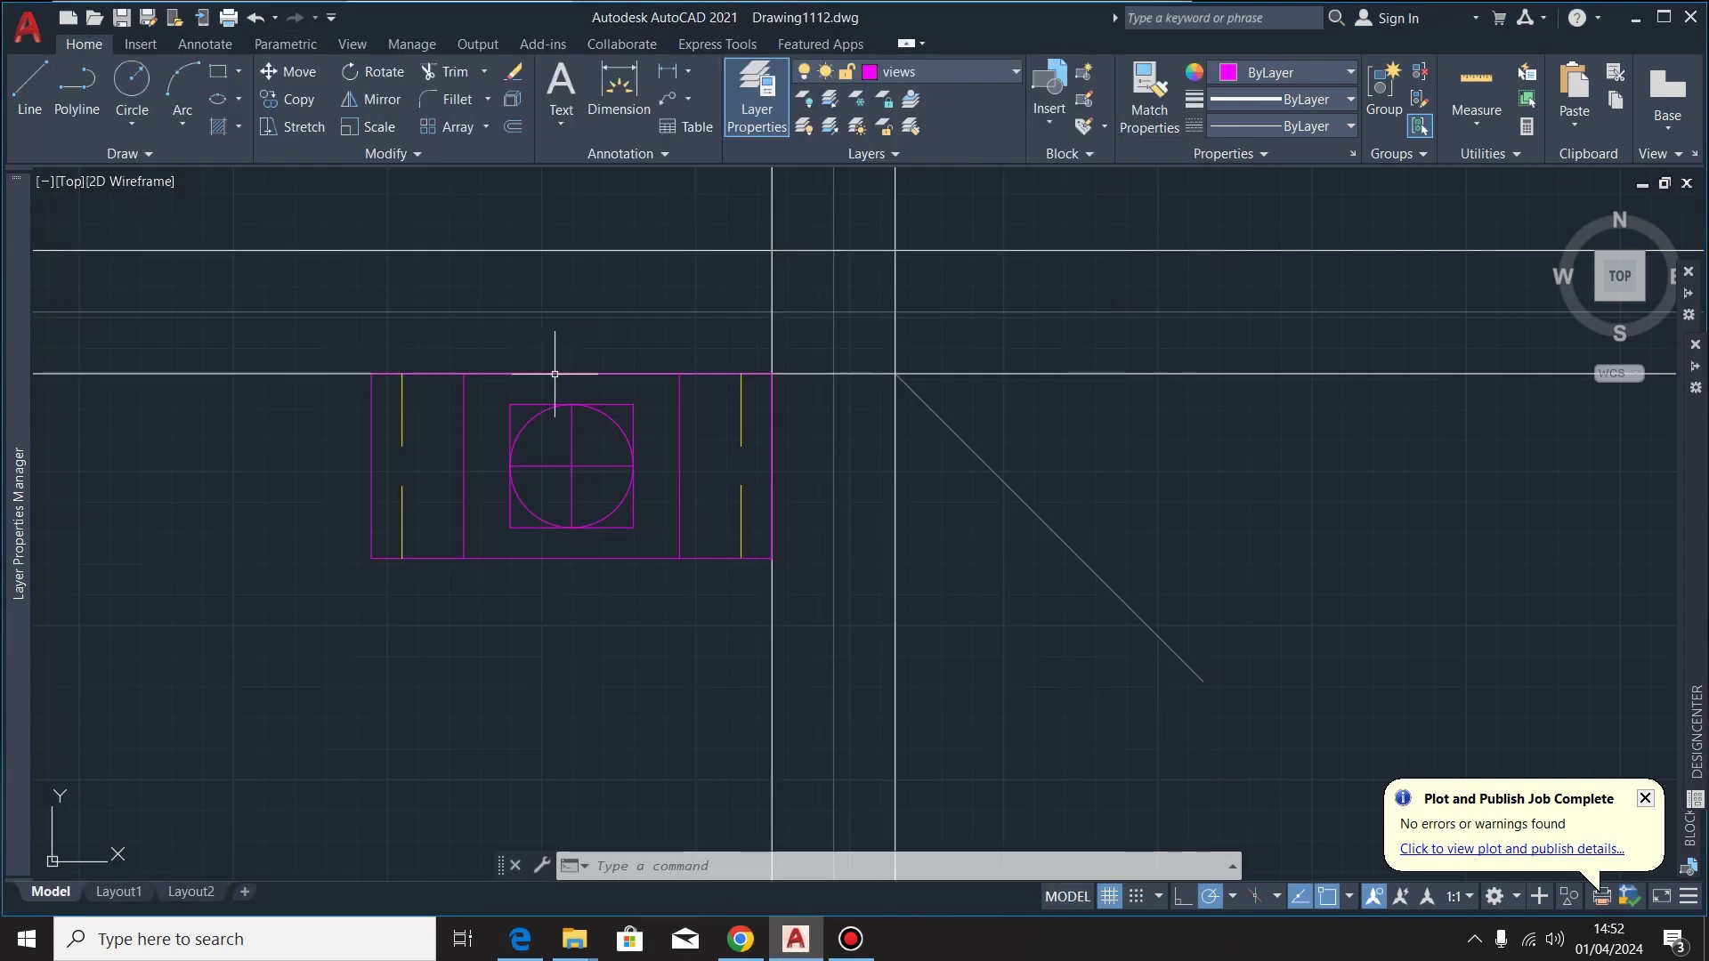
Draw a concentric radius-10 circle at the same intersection
click(132, 85)
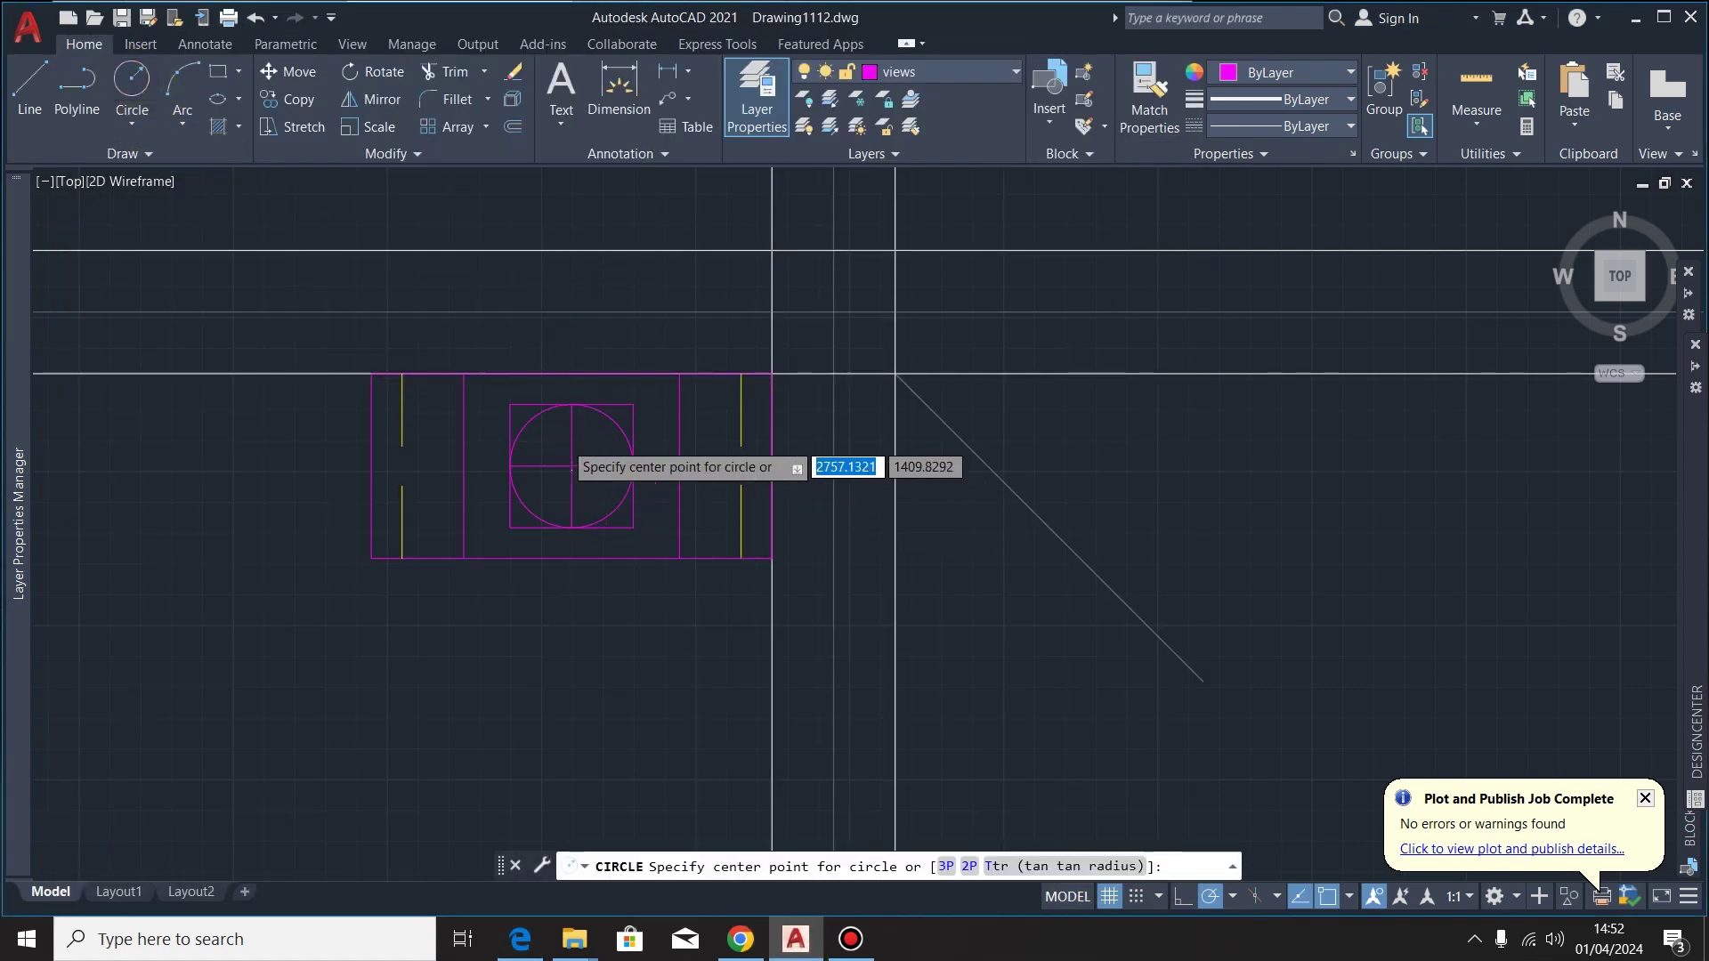
scroll(561, 445, up, 4)
click(584, 505)
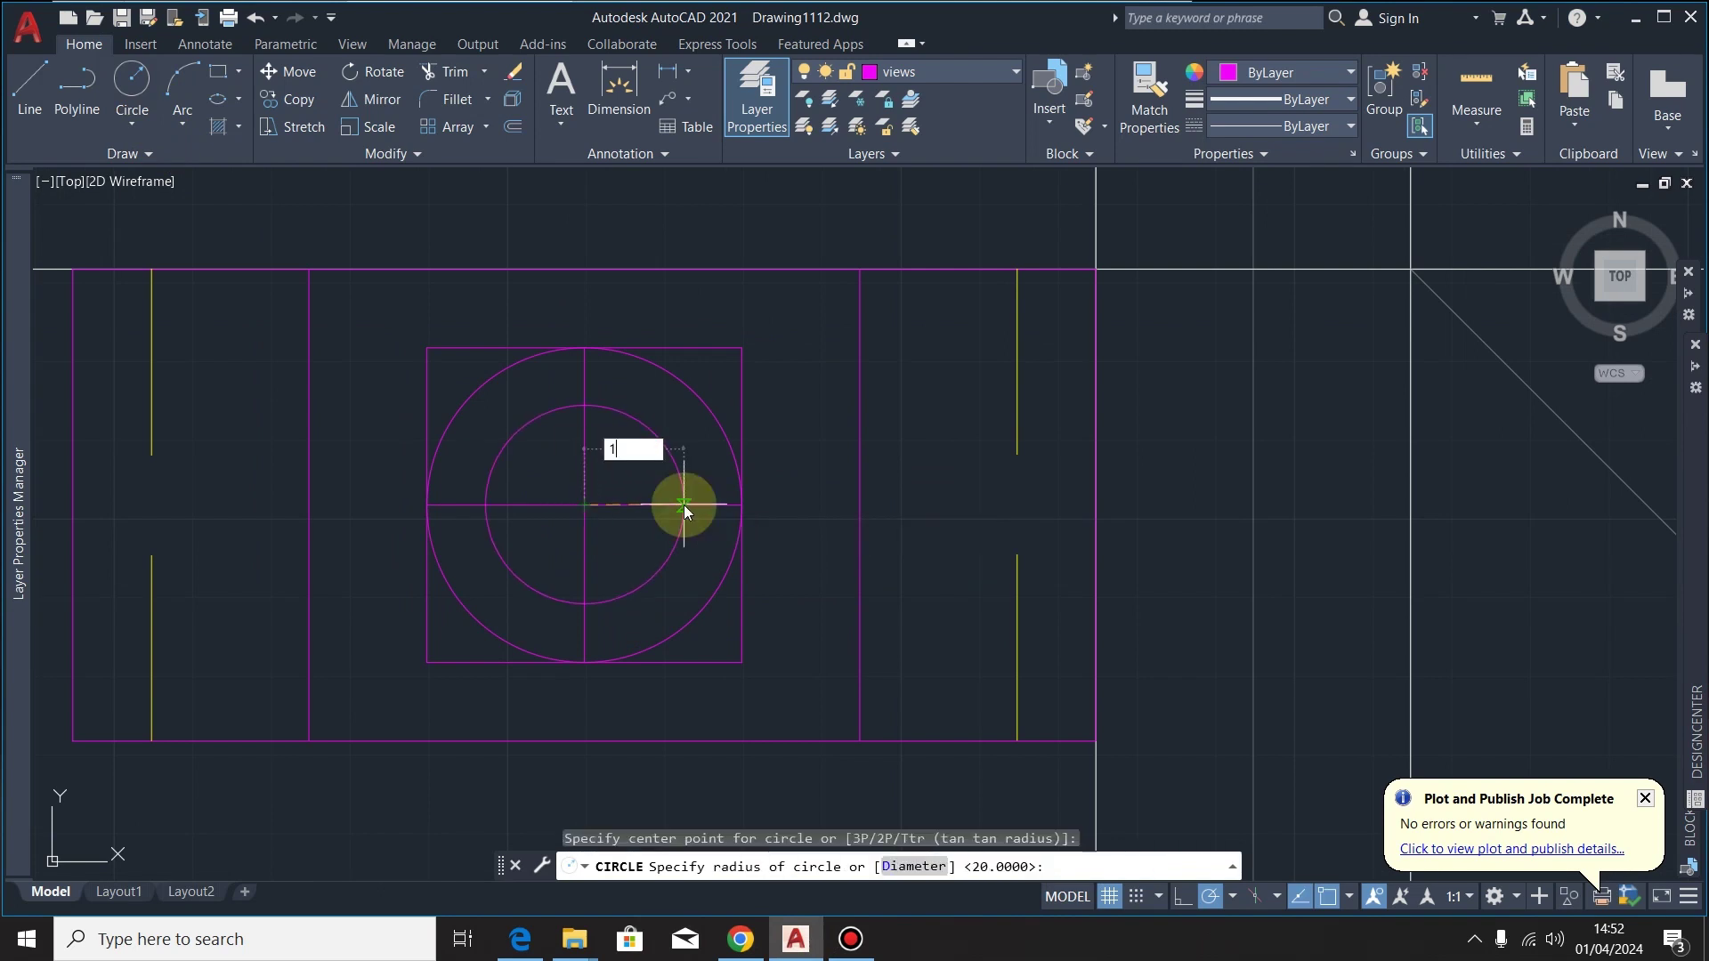
text(10)
key(Return)
scroll(684, 504, down, 2)
click(132, 126)
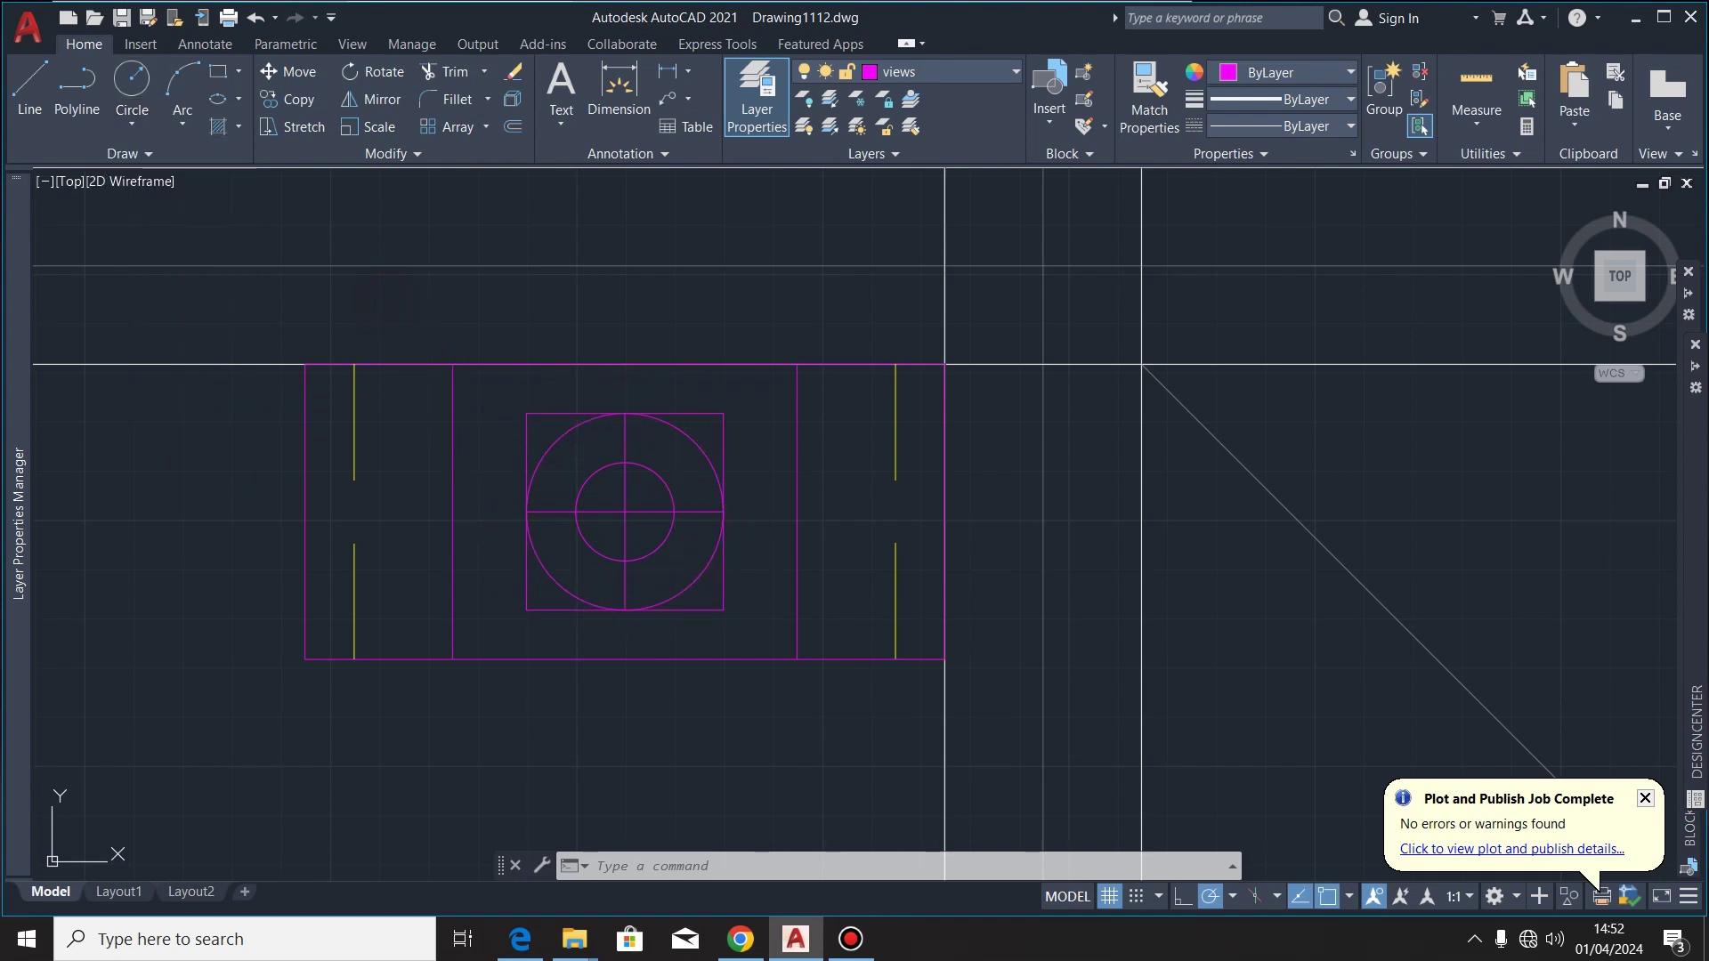
Erase the four sides of the central square, keeping the circles and centre lines
scroll(733, 504, up, 2)
click(735, 333)
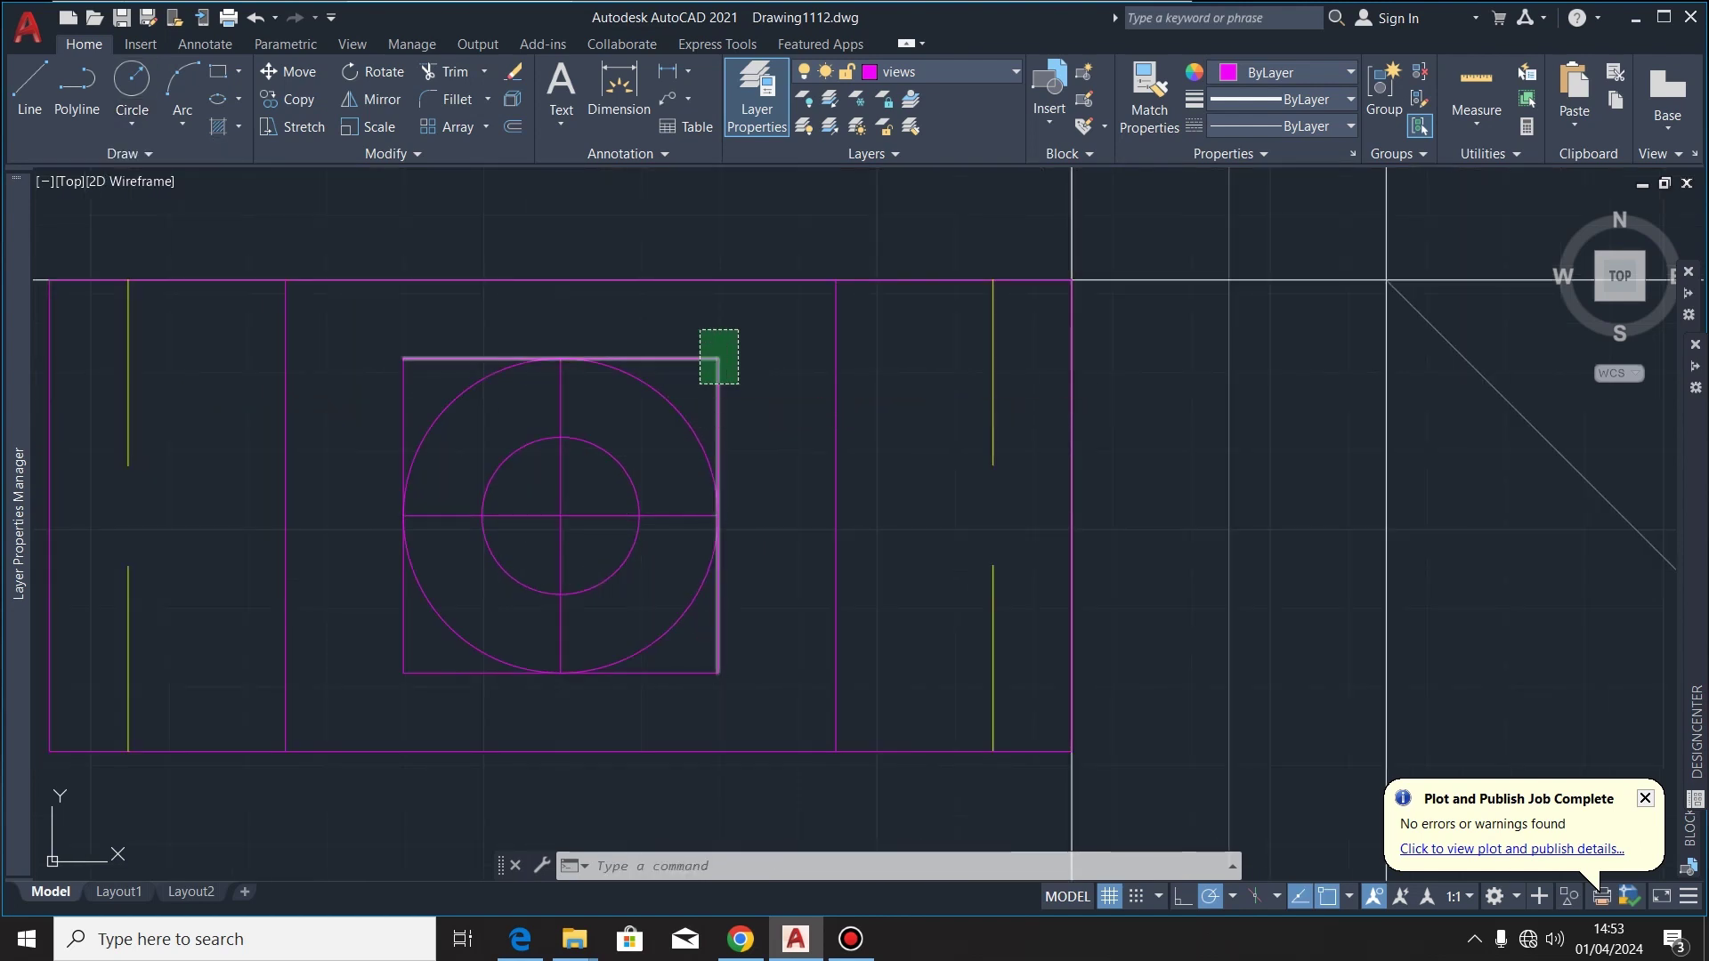
click(704, 383)
click(441, 644)
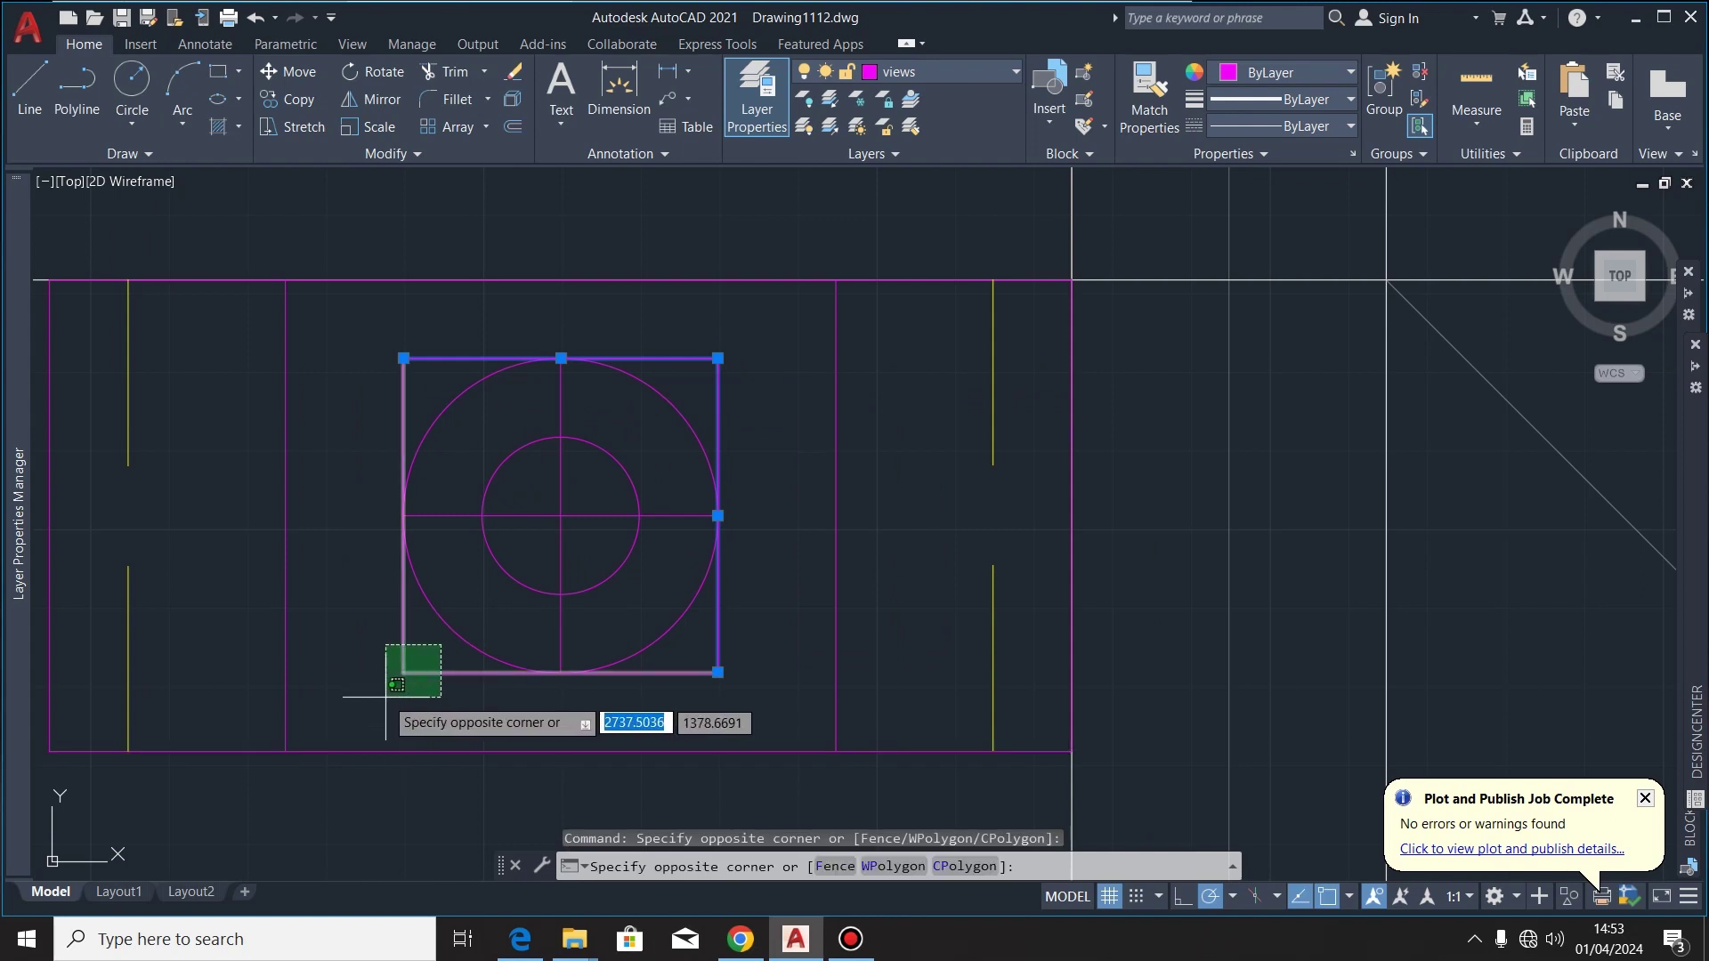
click(383, 694)
key(Delete)
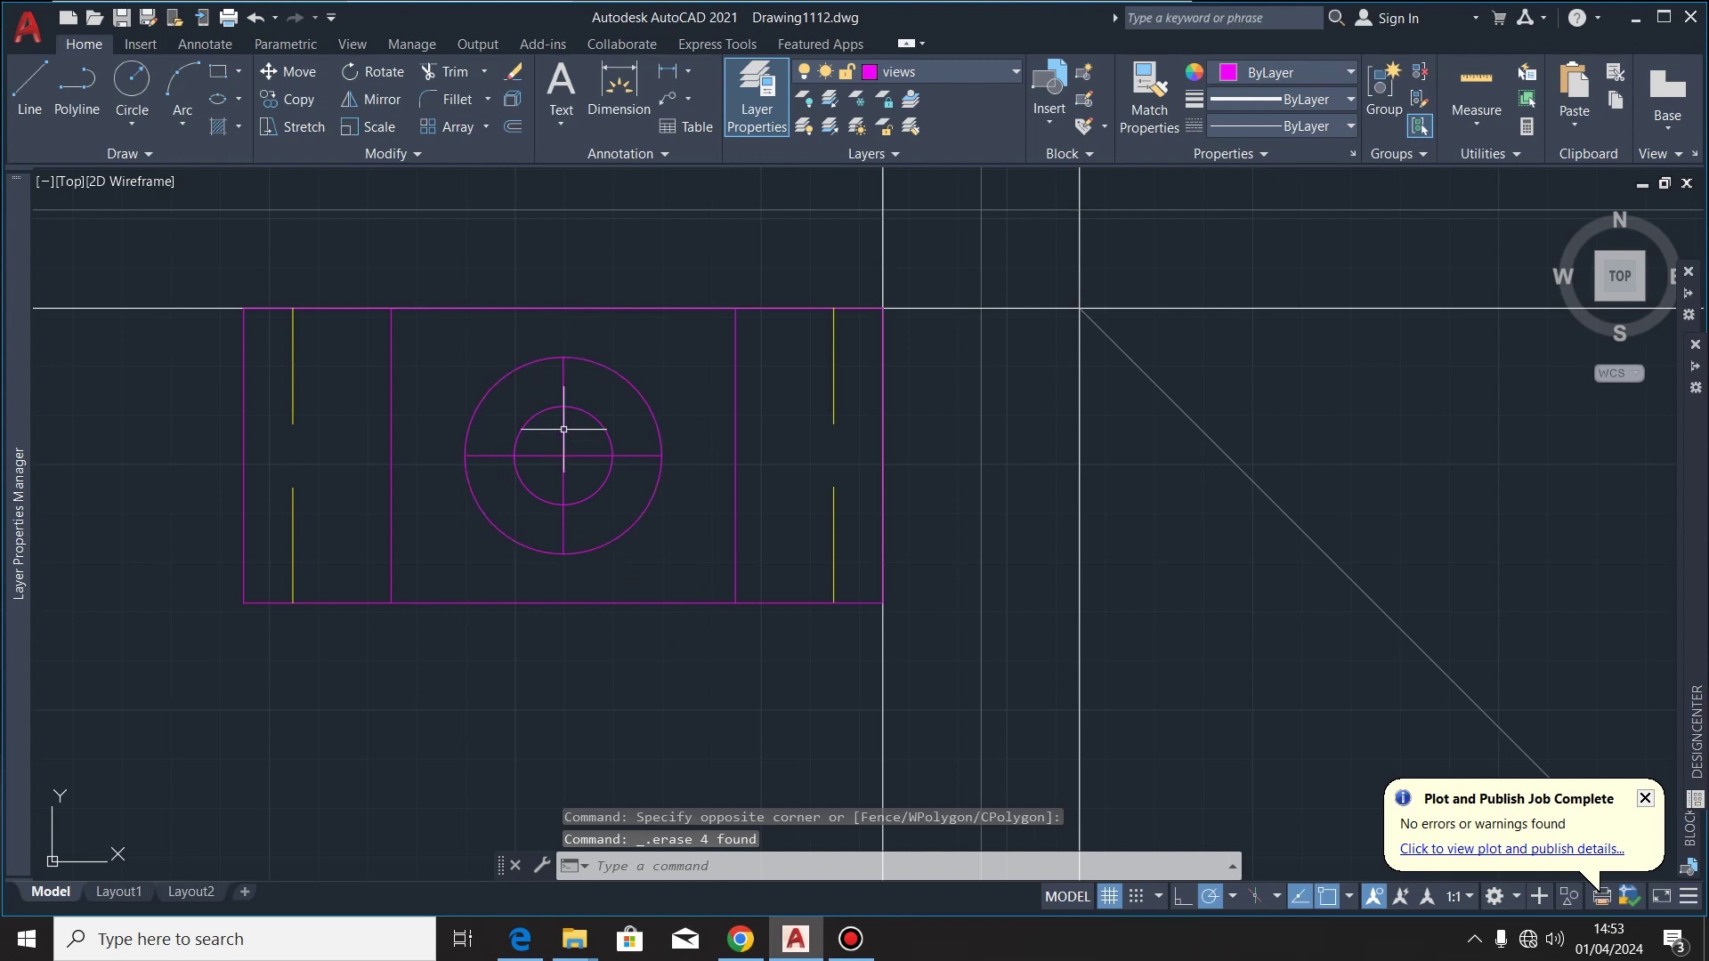
scroll(547, 516, down, 4)
scroll(450, 490, up, 2)
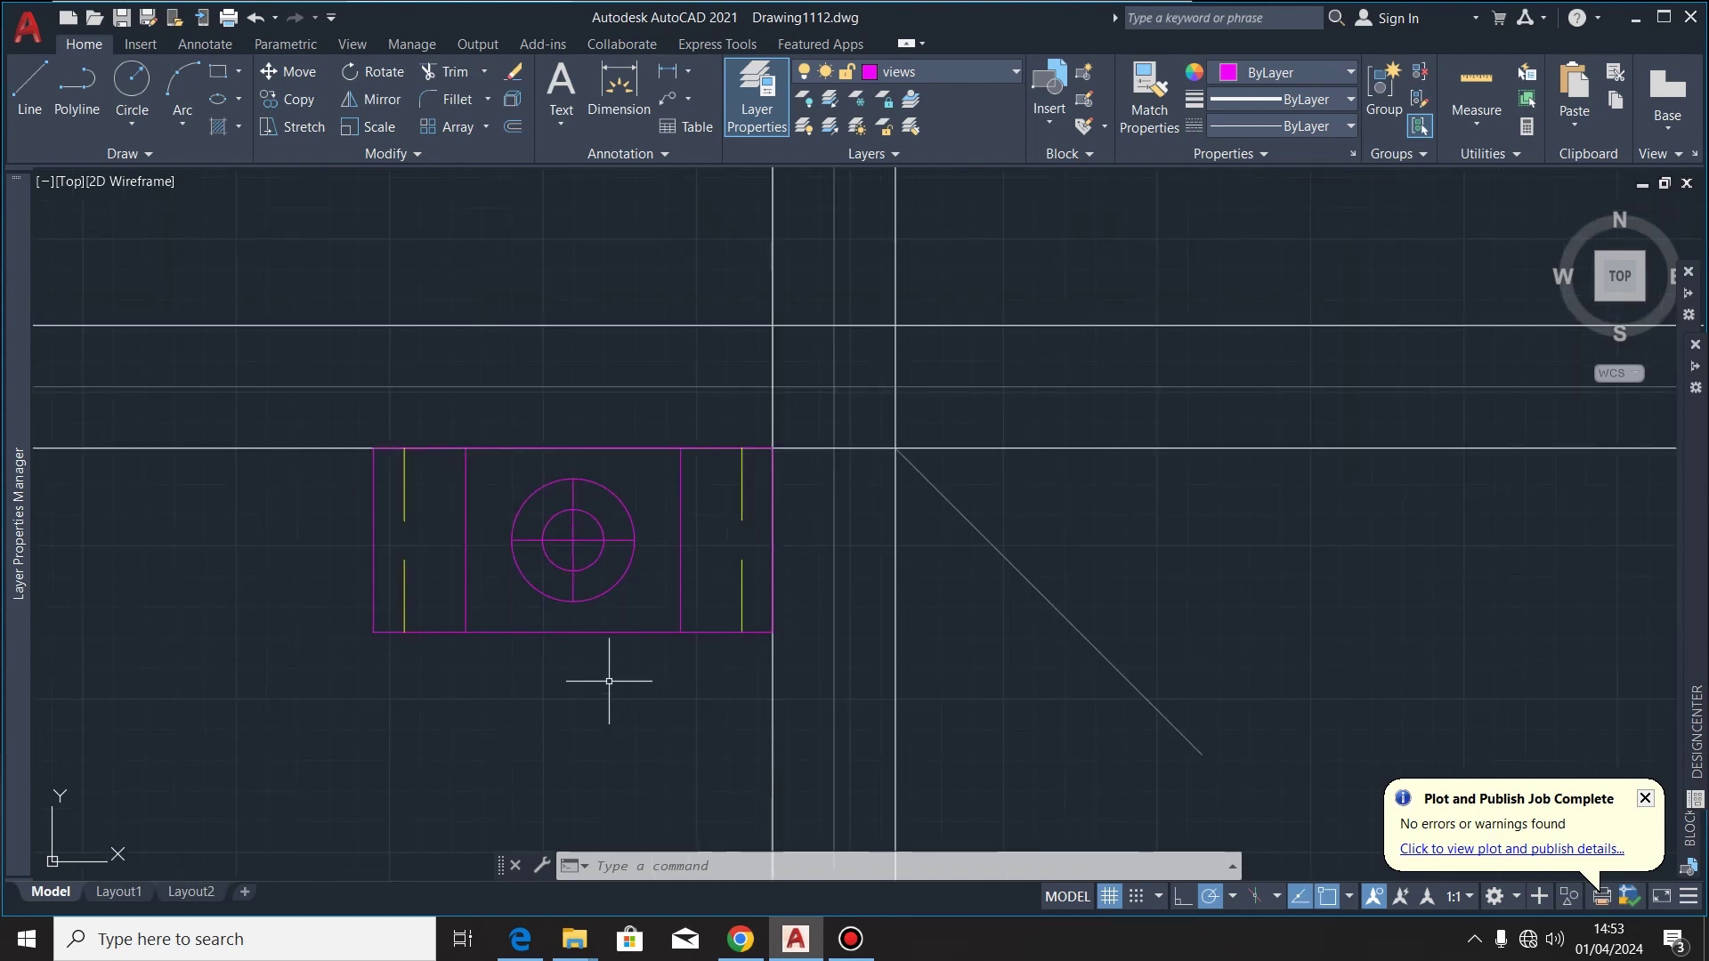
scroll(586, 703, down, 2)
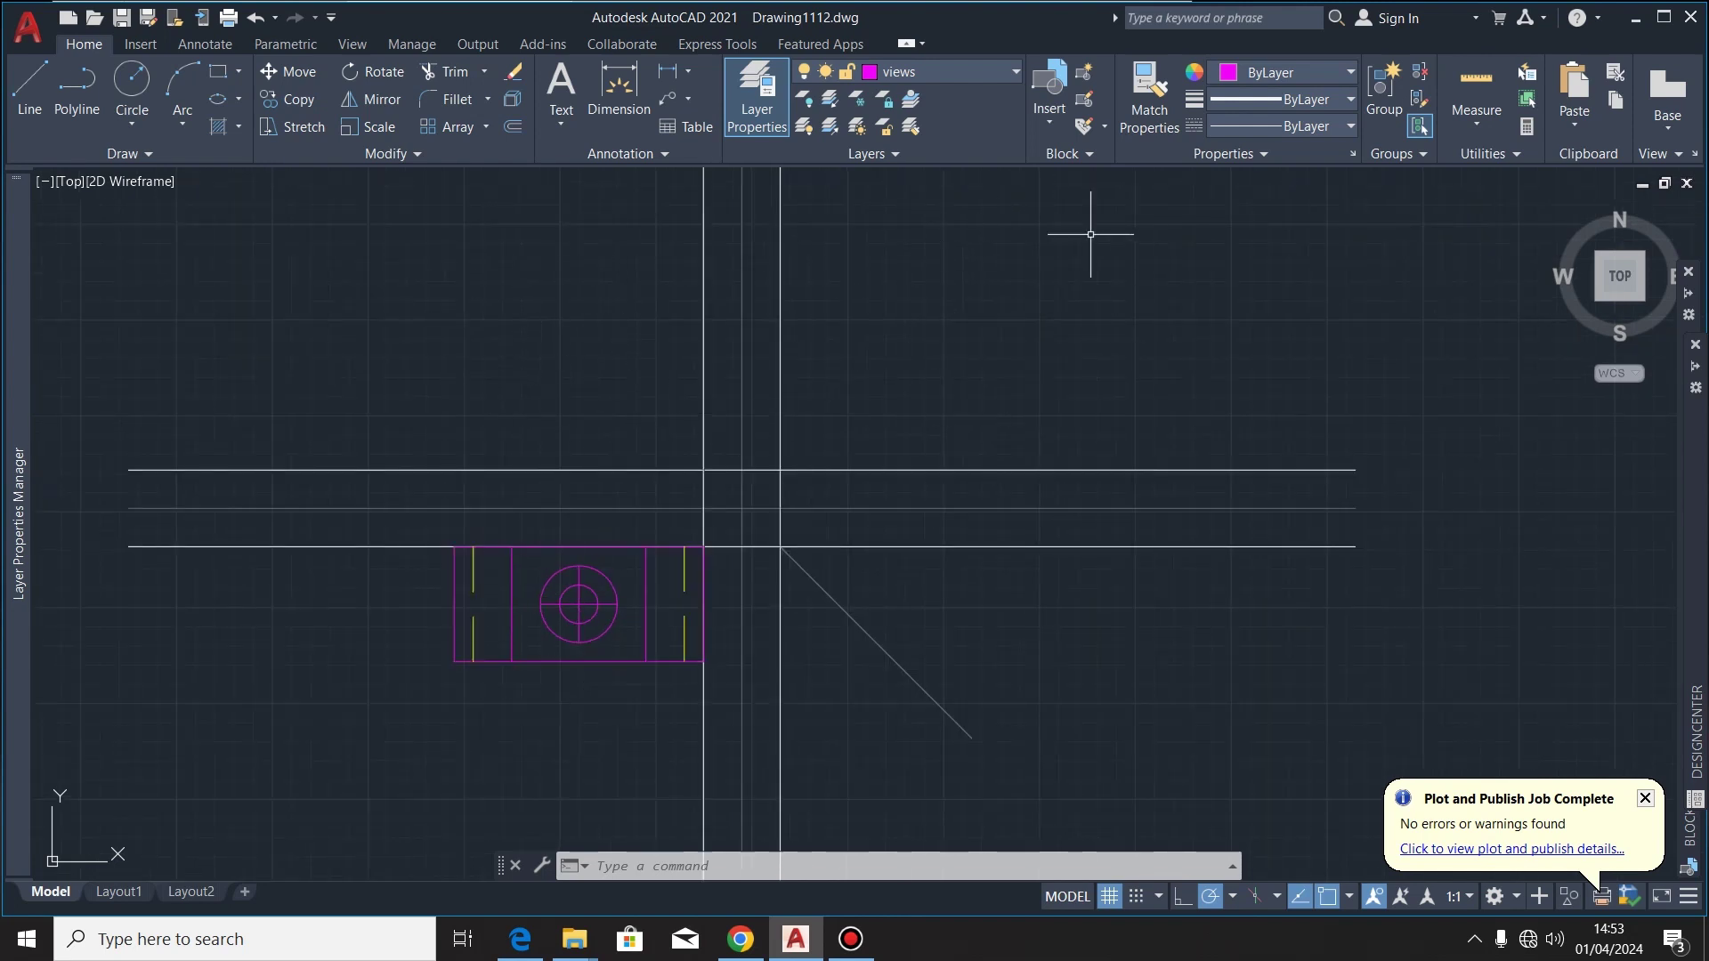
On the projection lines layer, draw a vertical line up from the plan's top-left corner
click(1012, 70)
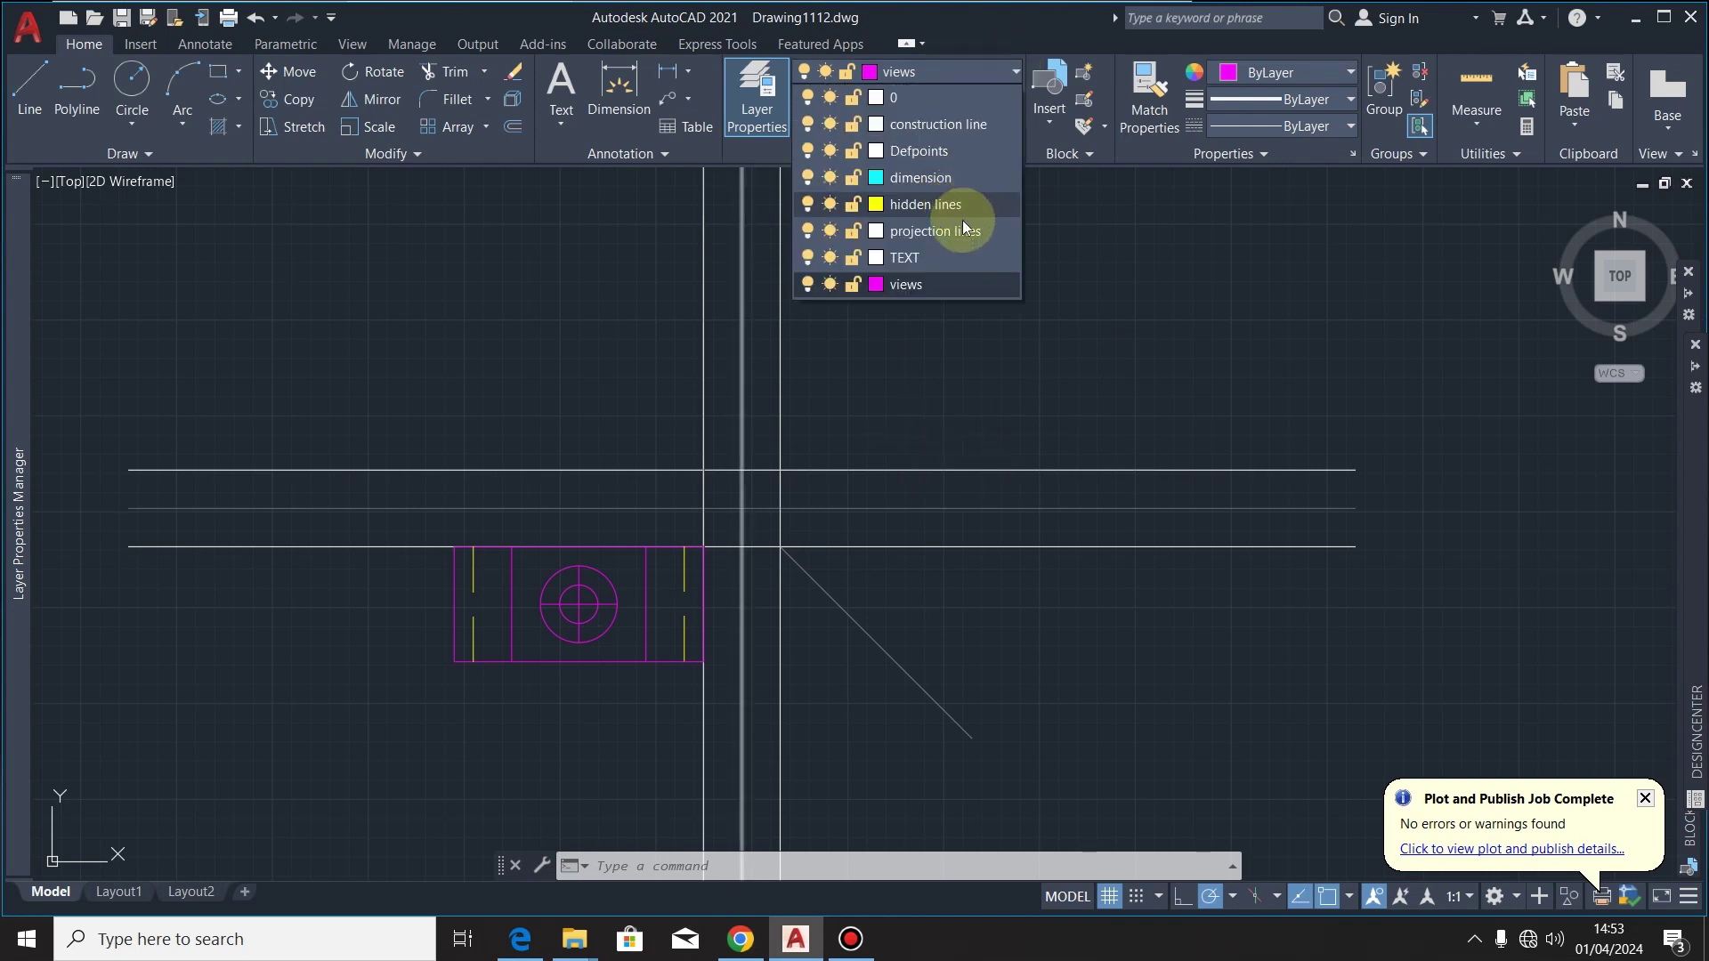
click(963, 224)
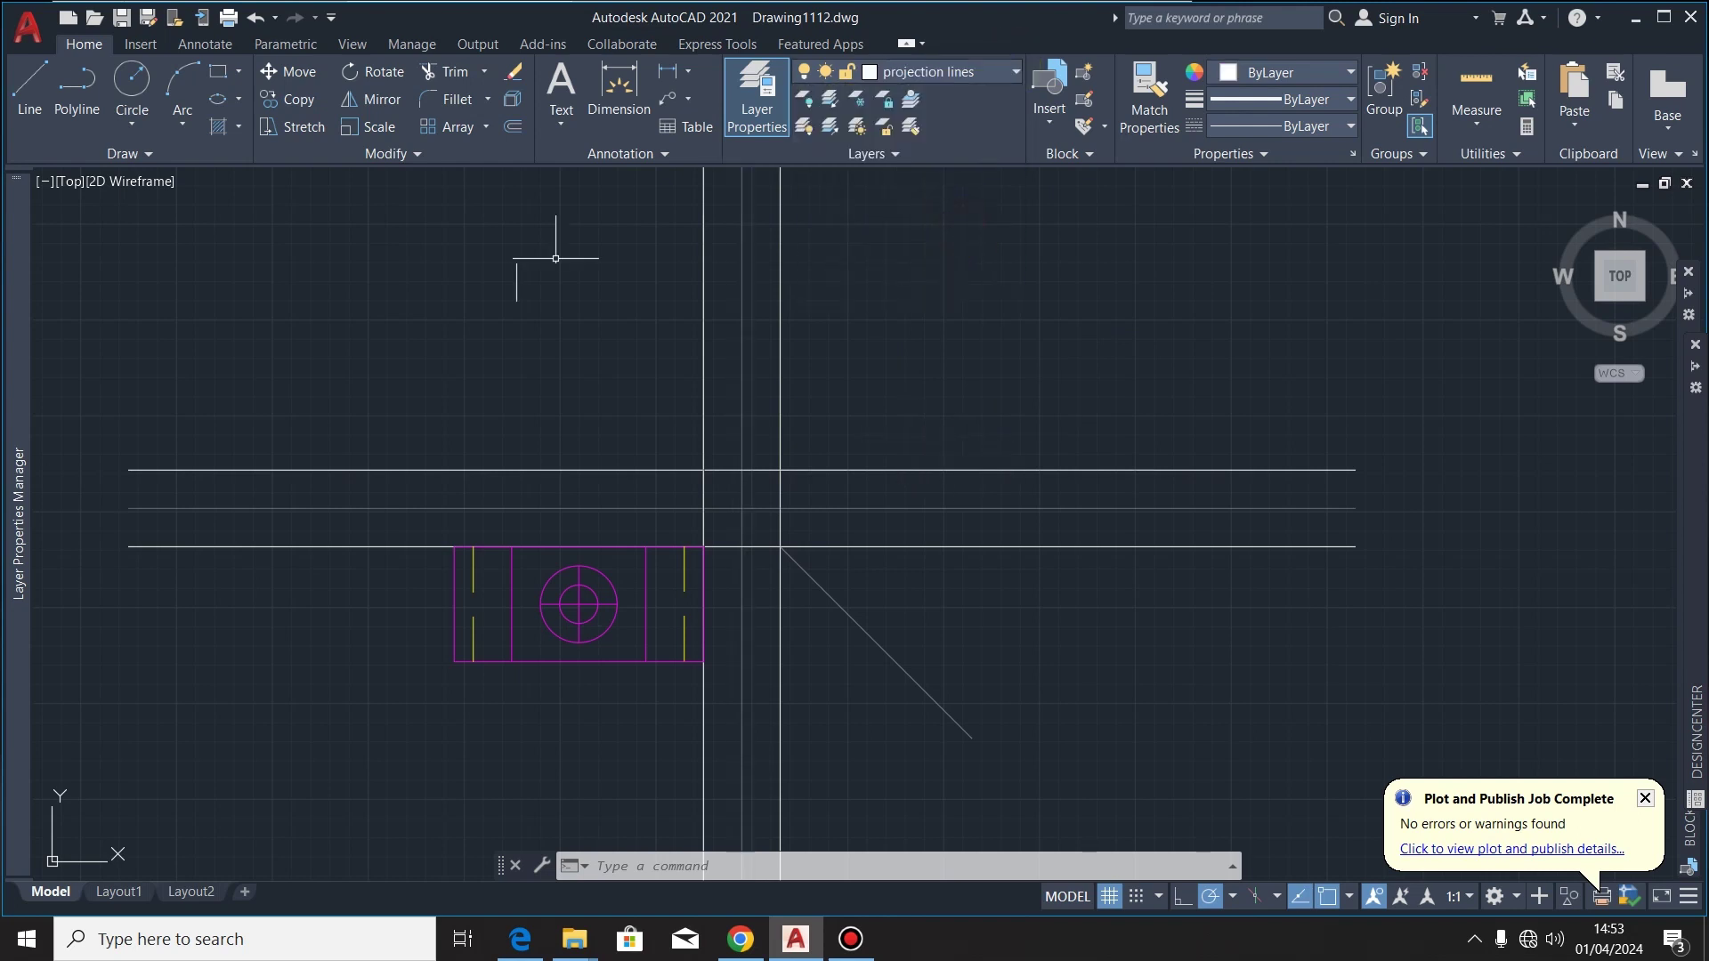
click(26, 87)
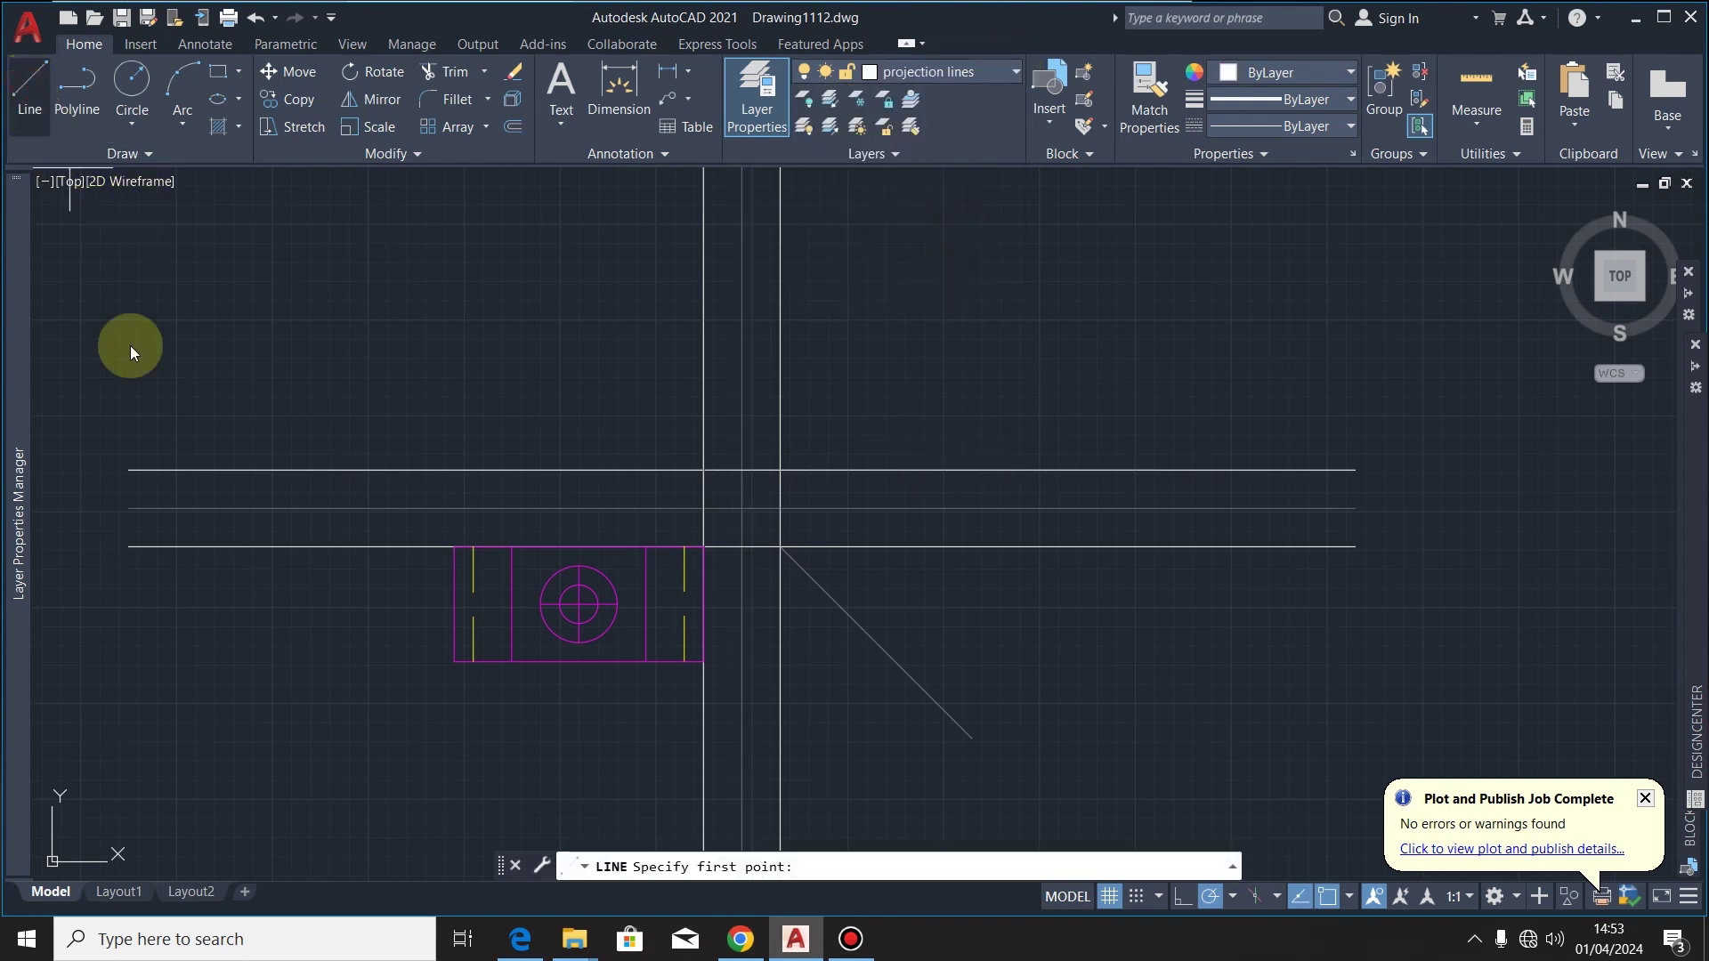
scroll(472, 566, up, 4)
click(454, 546)
scroll(410, 708, down, 6)
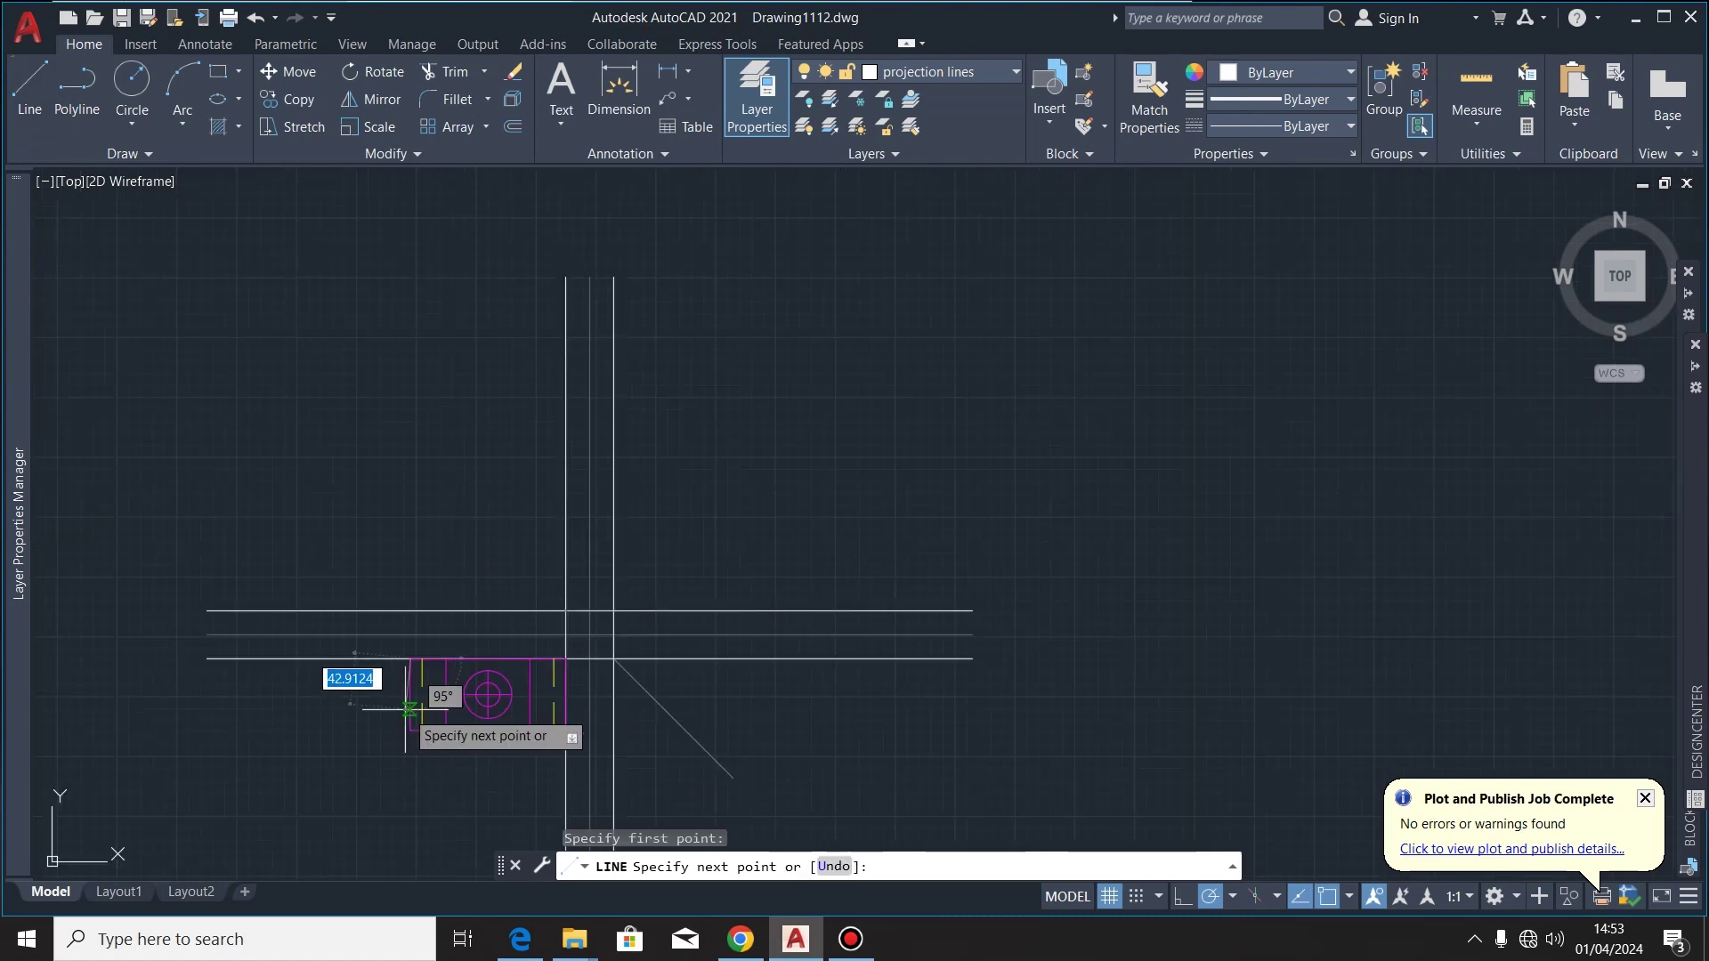
click(410, 281)
key(Escape)
click(449, 461)
click(295, 492)
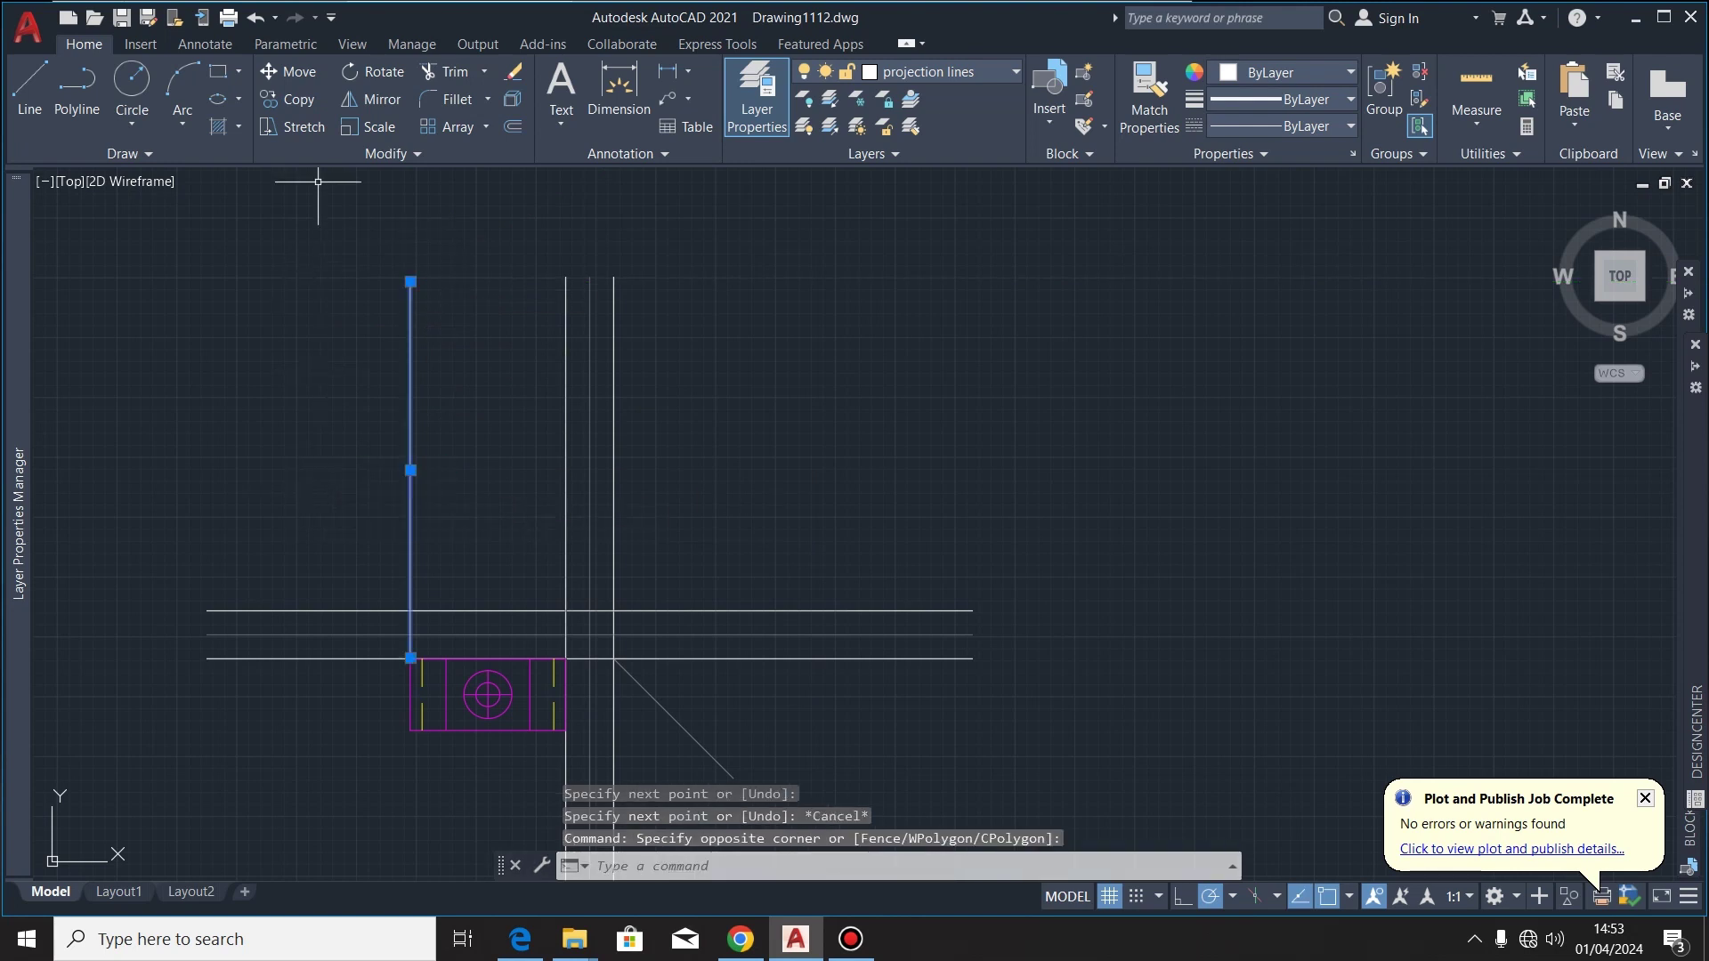
Copy the projection line to the plan's inner edge and the four circle quadrants
click(286, 99)
scroll(413, 753, up, 2)
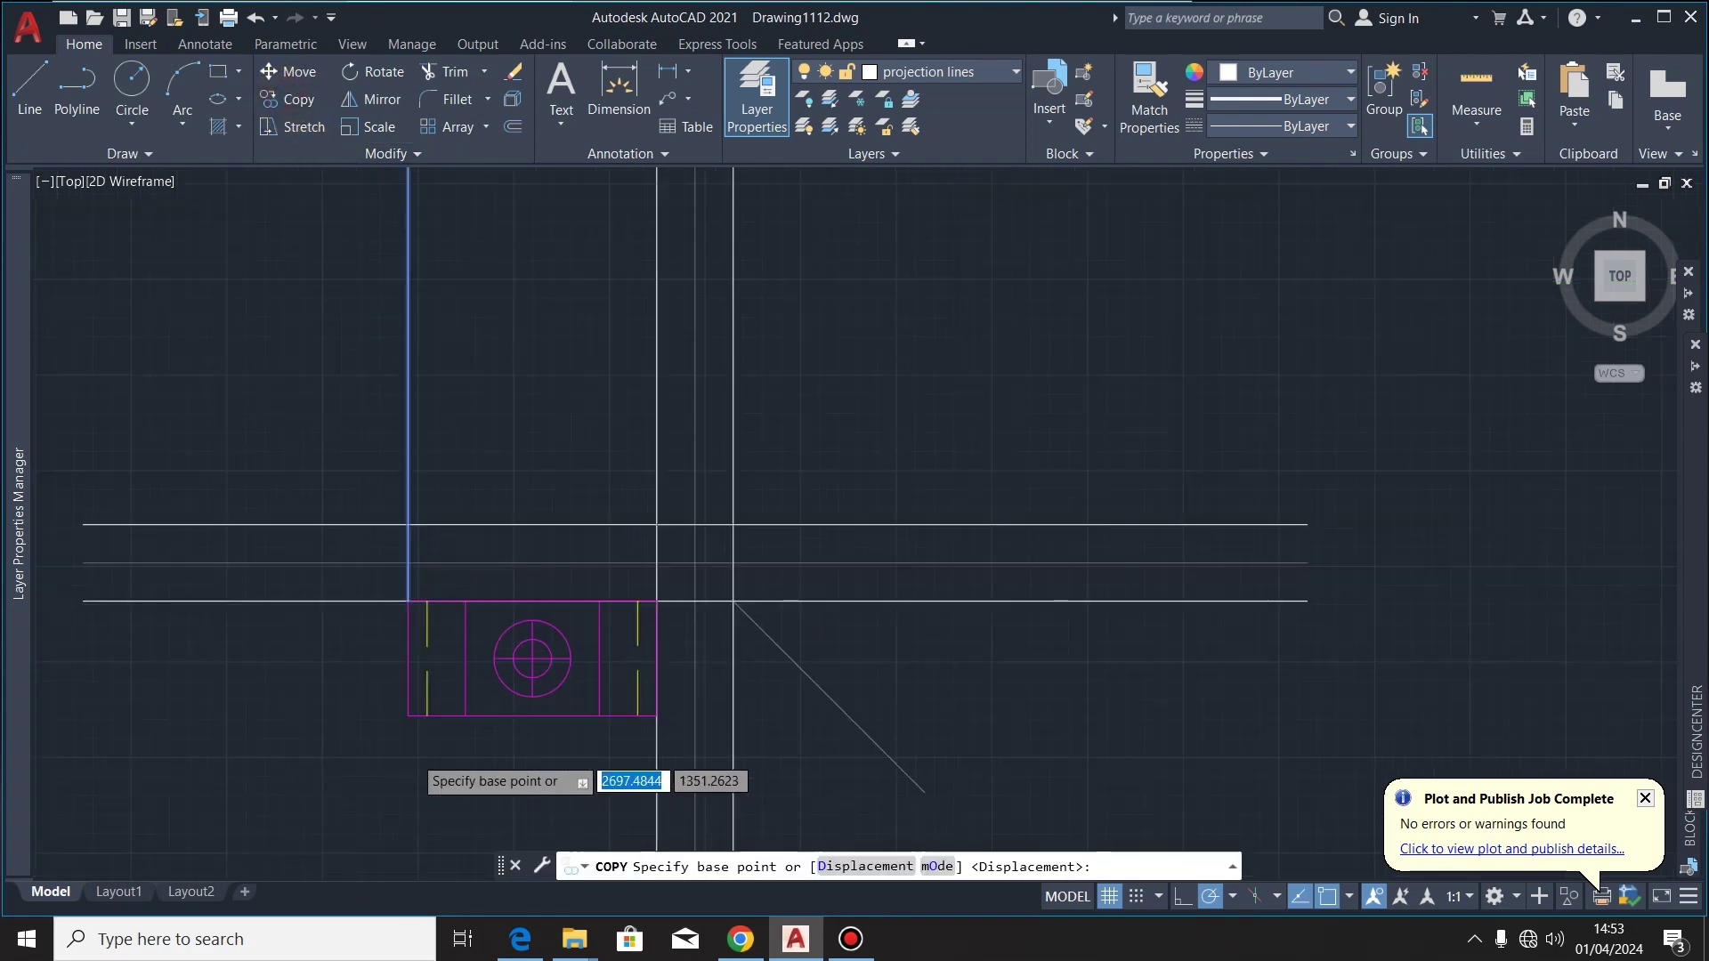
scroll(409, 765, up, 1)
click(410, 506)
scroll(418, 497, up, 2)
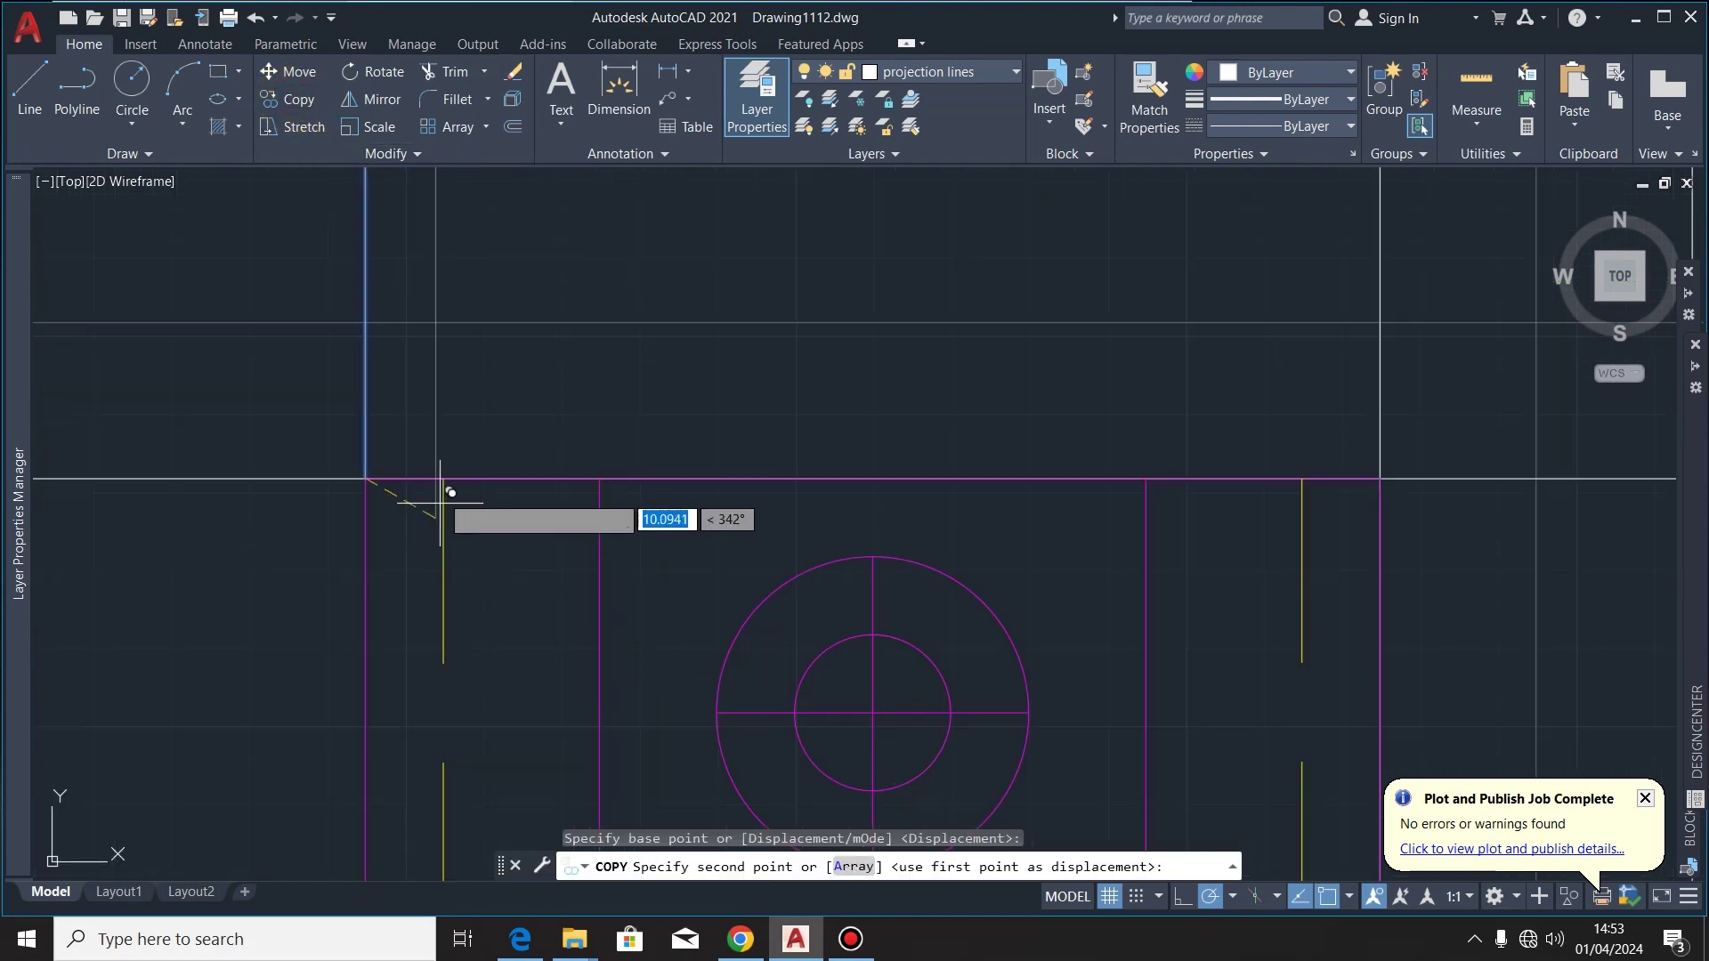
click(602, 481)
scroll(456, 516, down, 4)
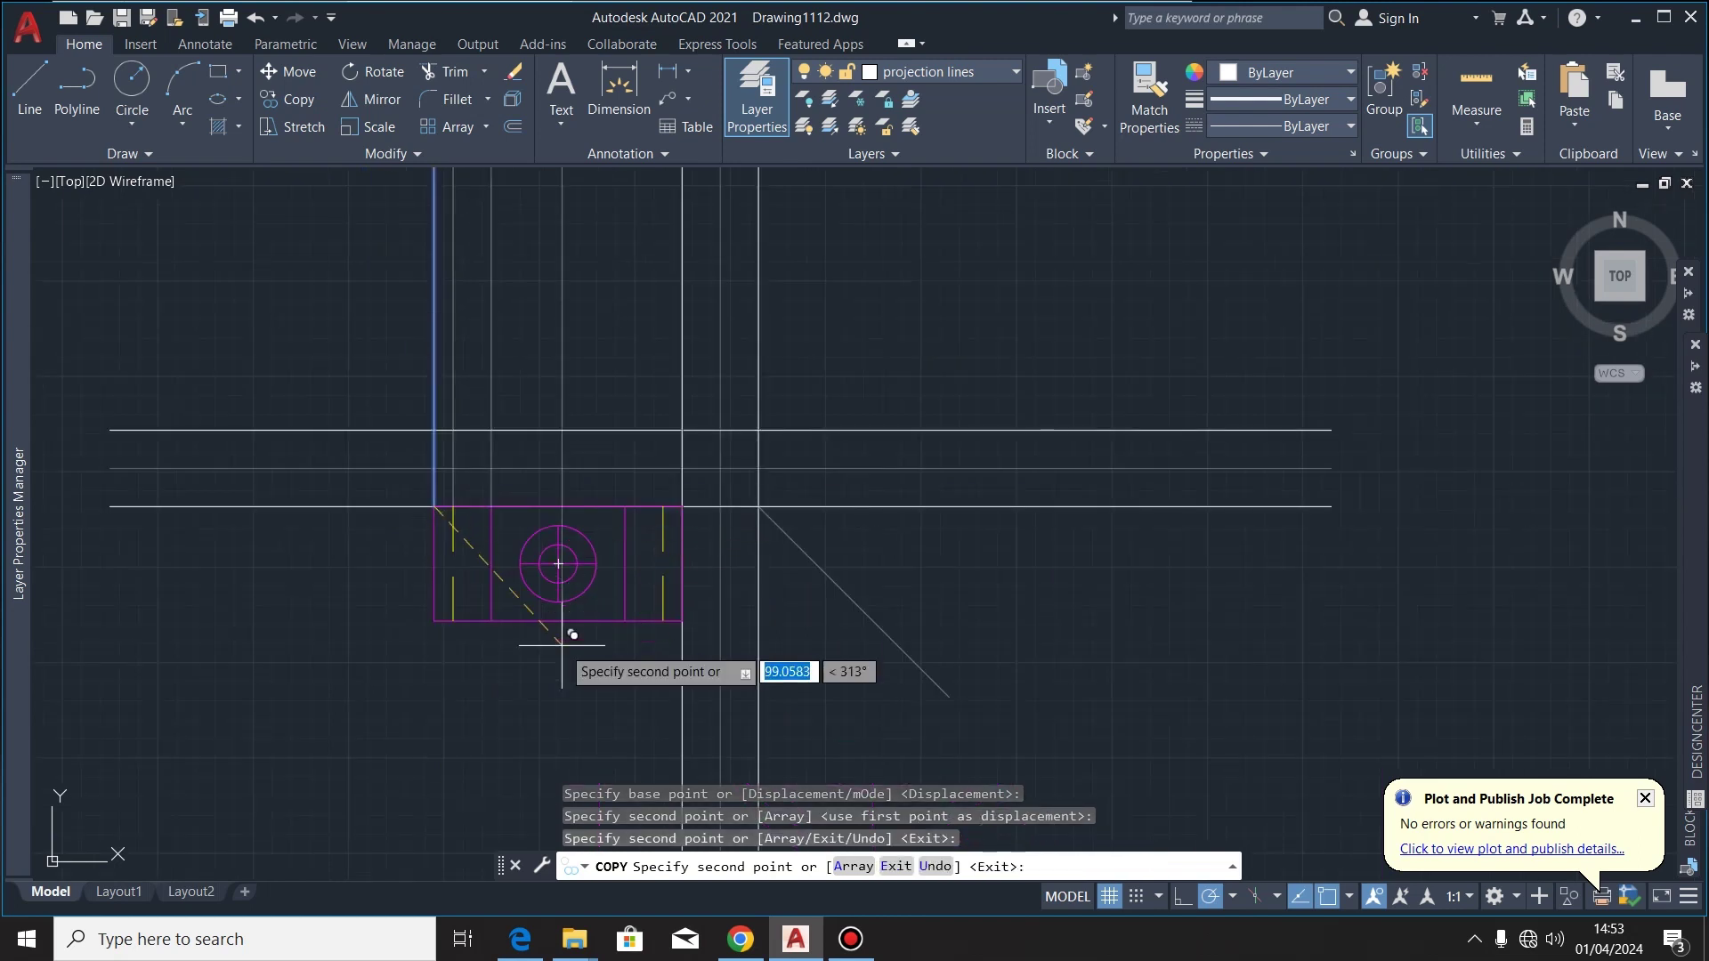
scroll(538, 606, up, 5)
click(467, 443)
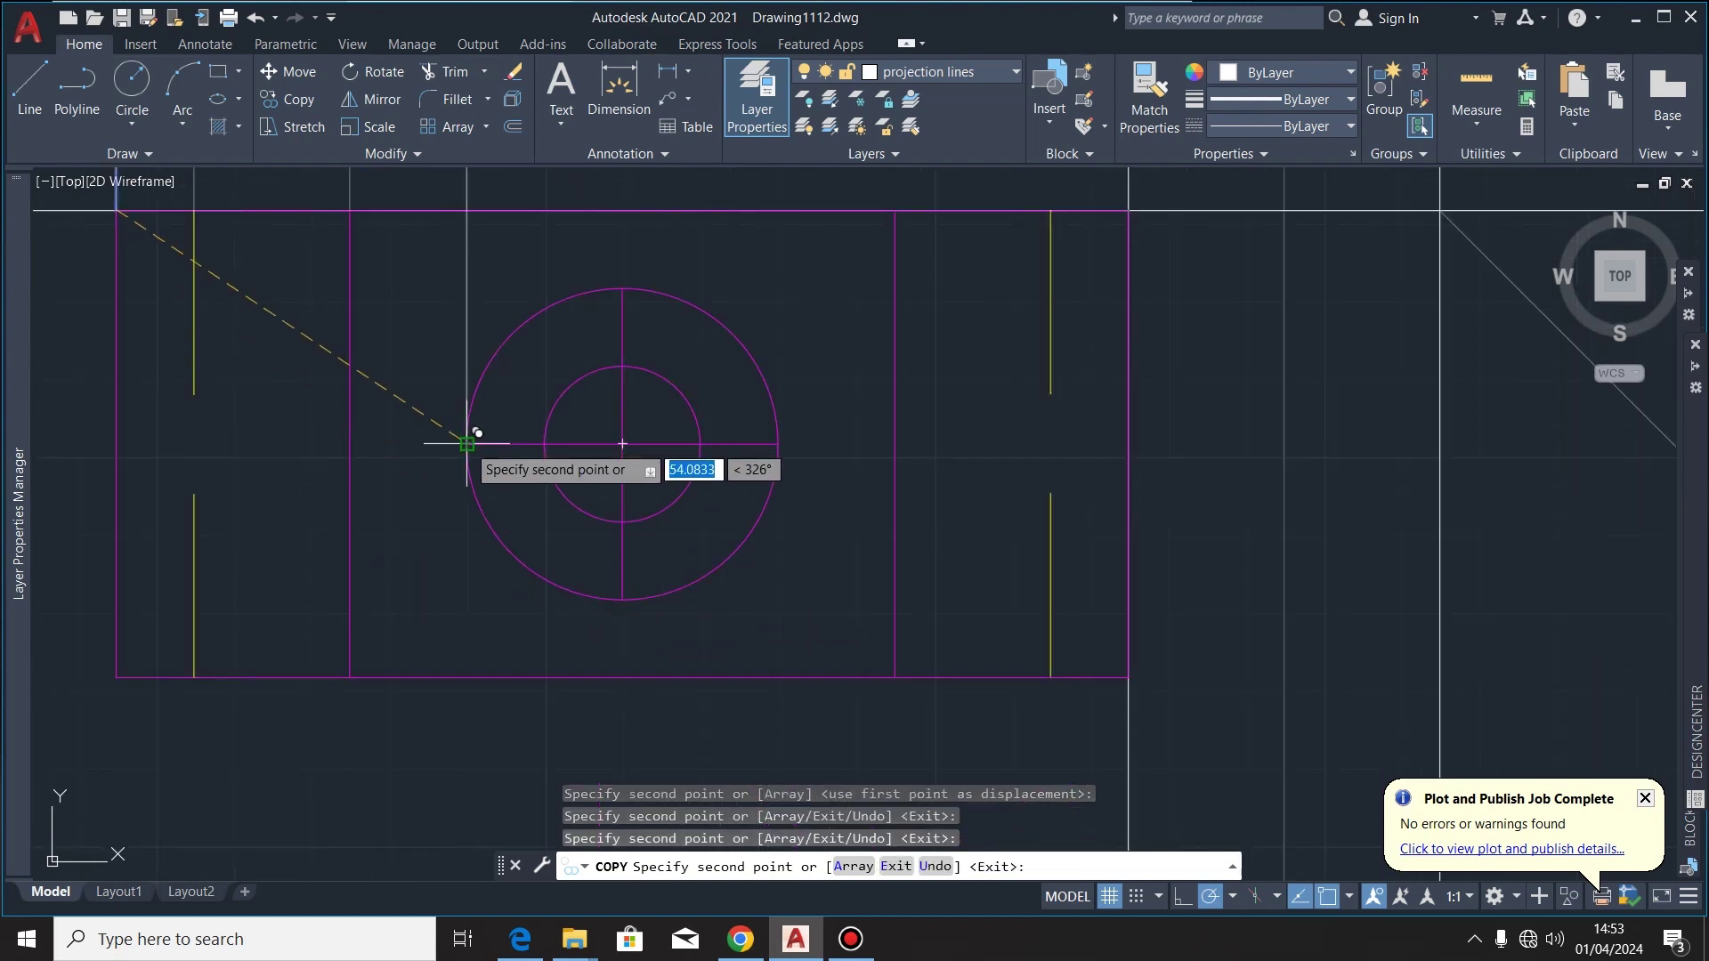
click(545, 443)
click(700, 444)
click(778, 443)
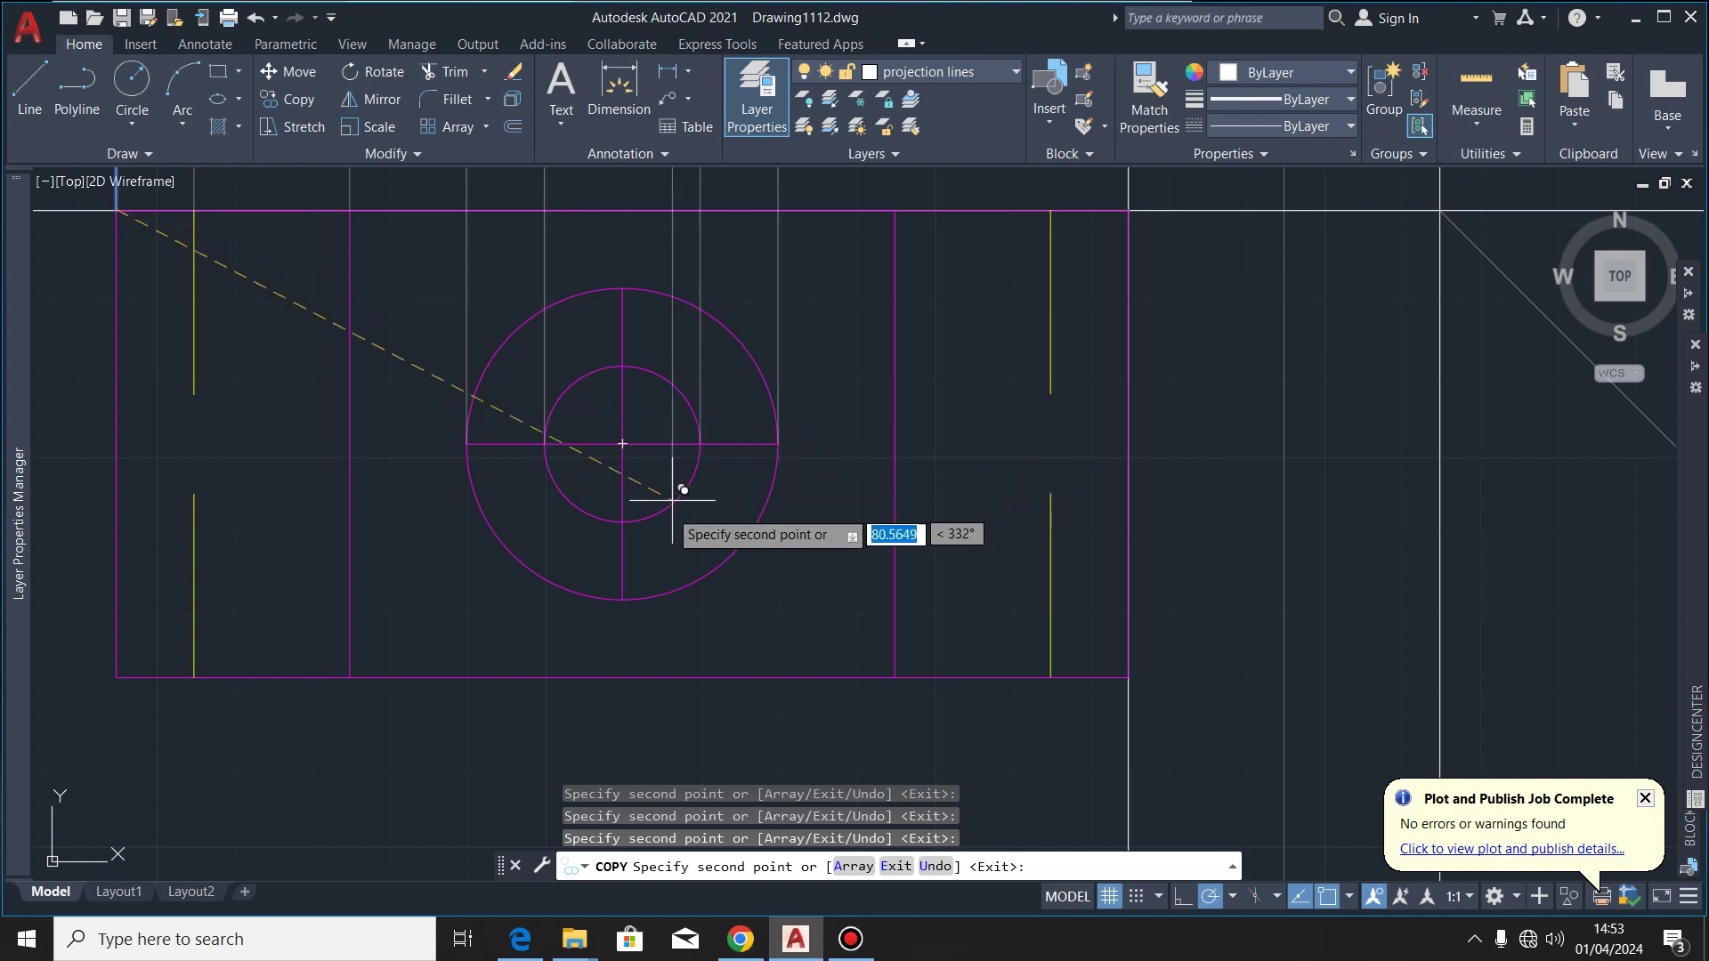
middle_drag(672, 500, 488, 711)
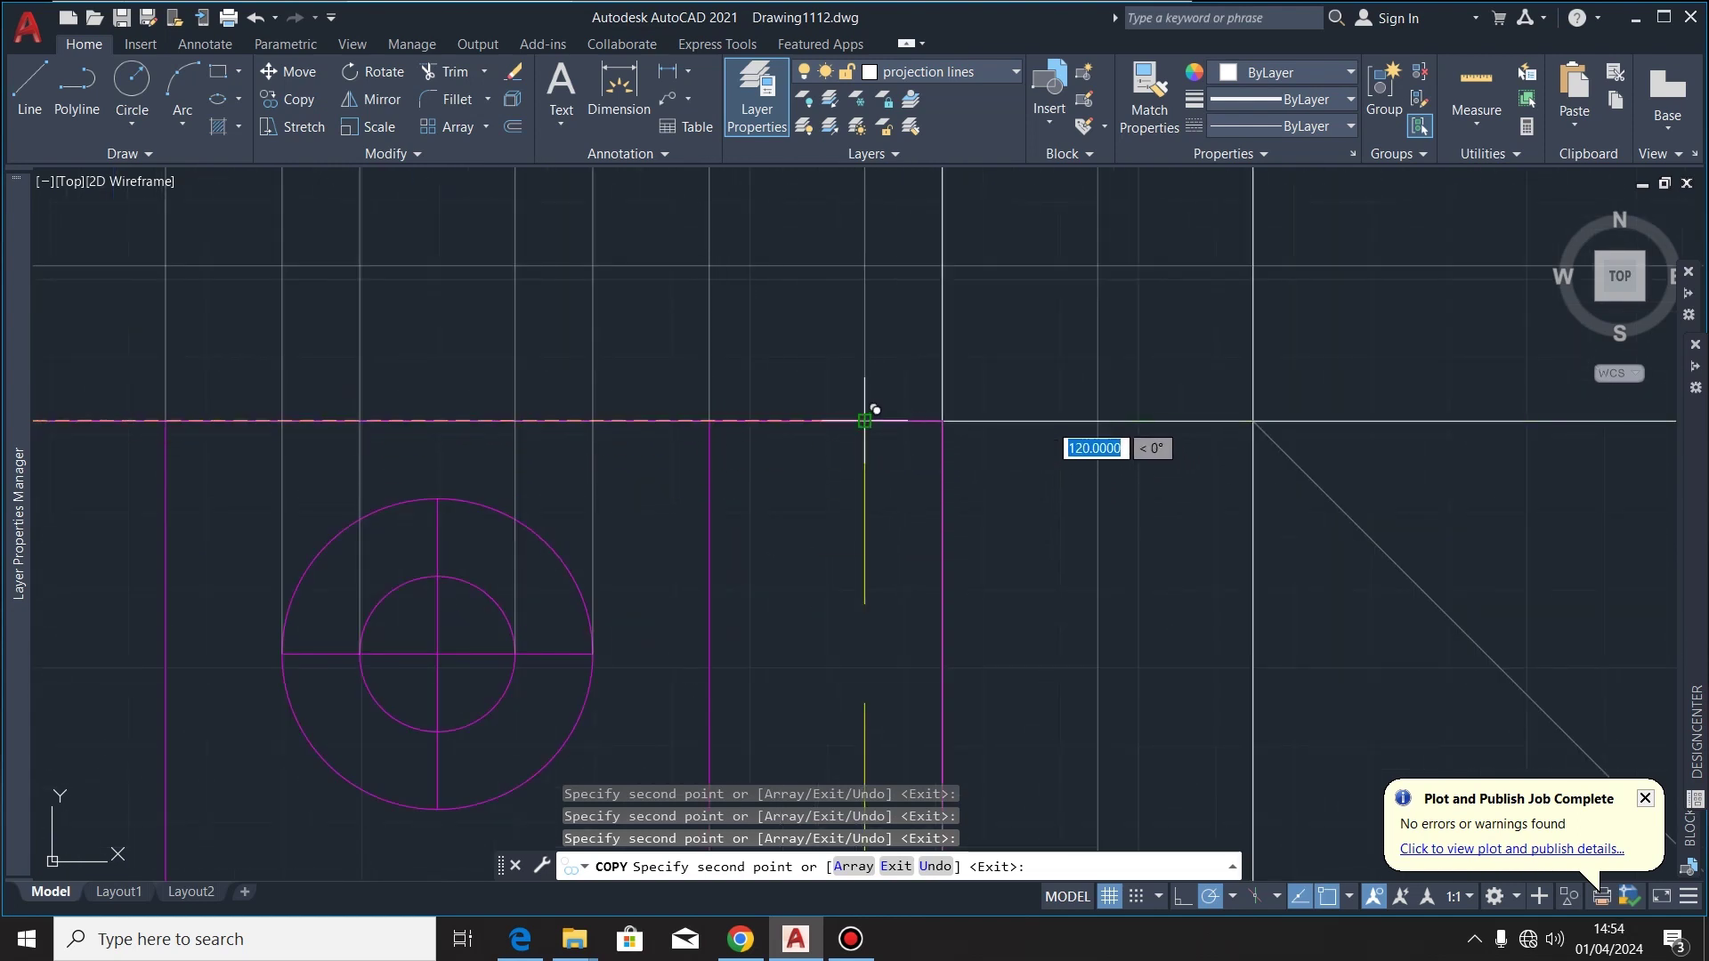
scroll(793, 516, down, 5)
key(Escape)
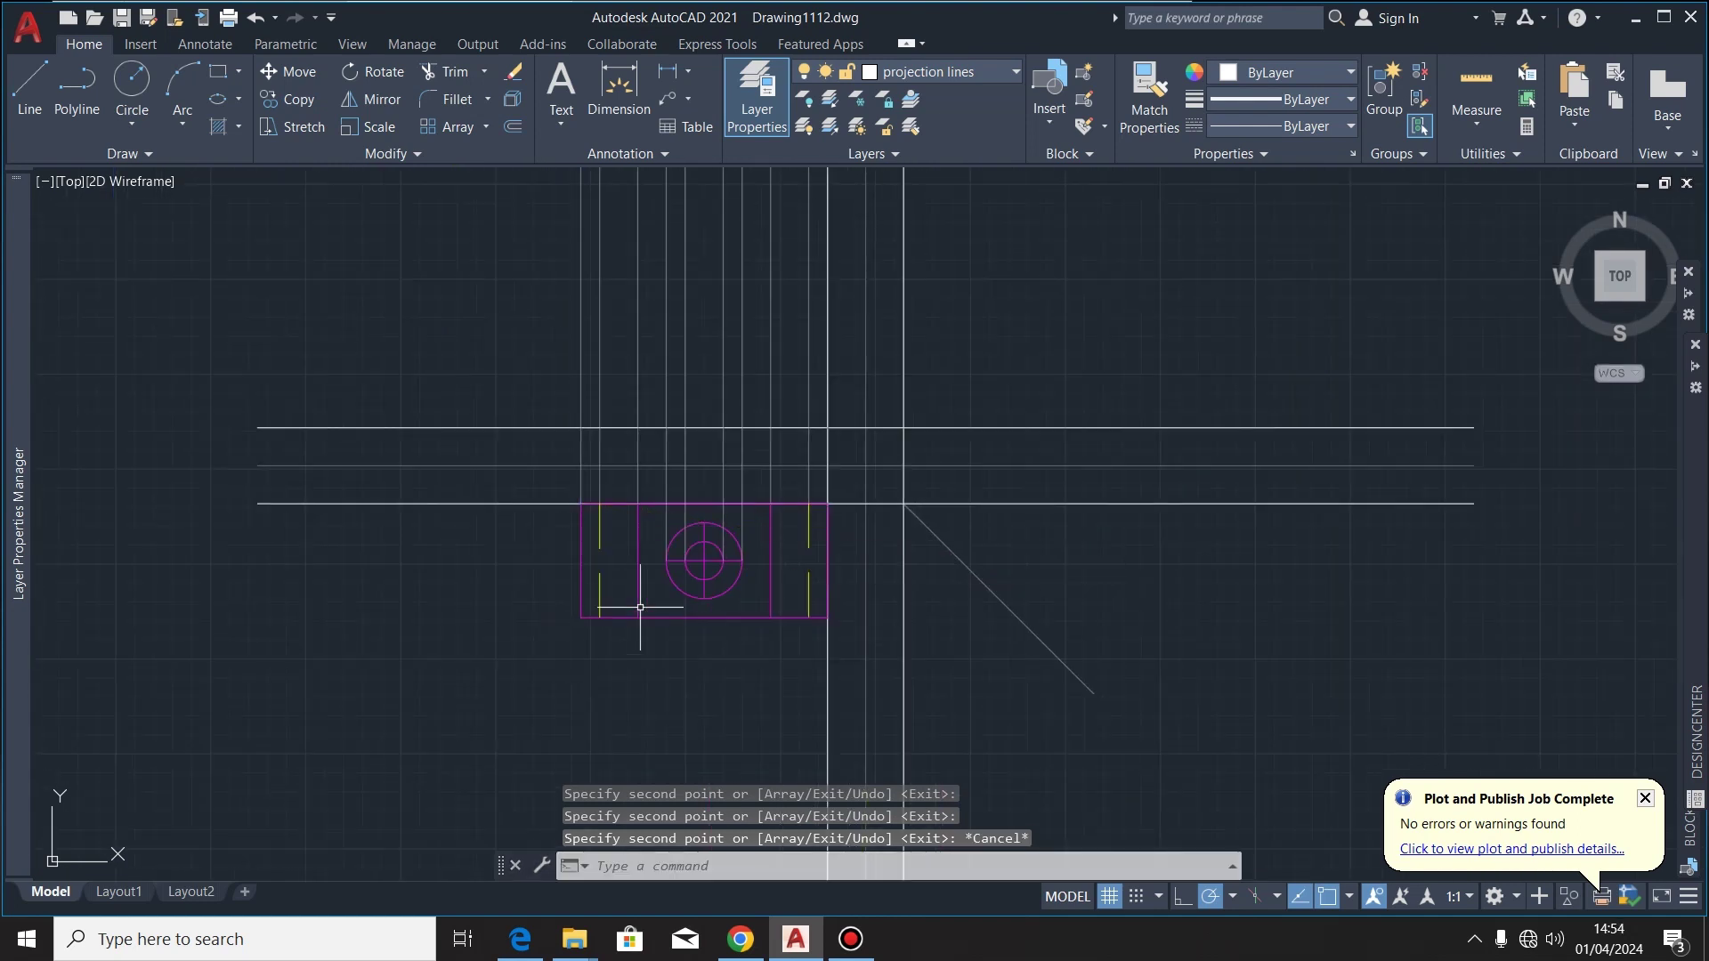
scroll(839, 343, up, 4)
scroll(668, 469, down, 4)
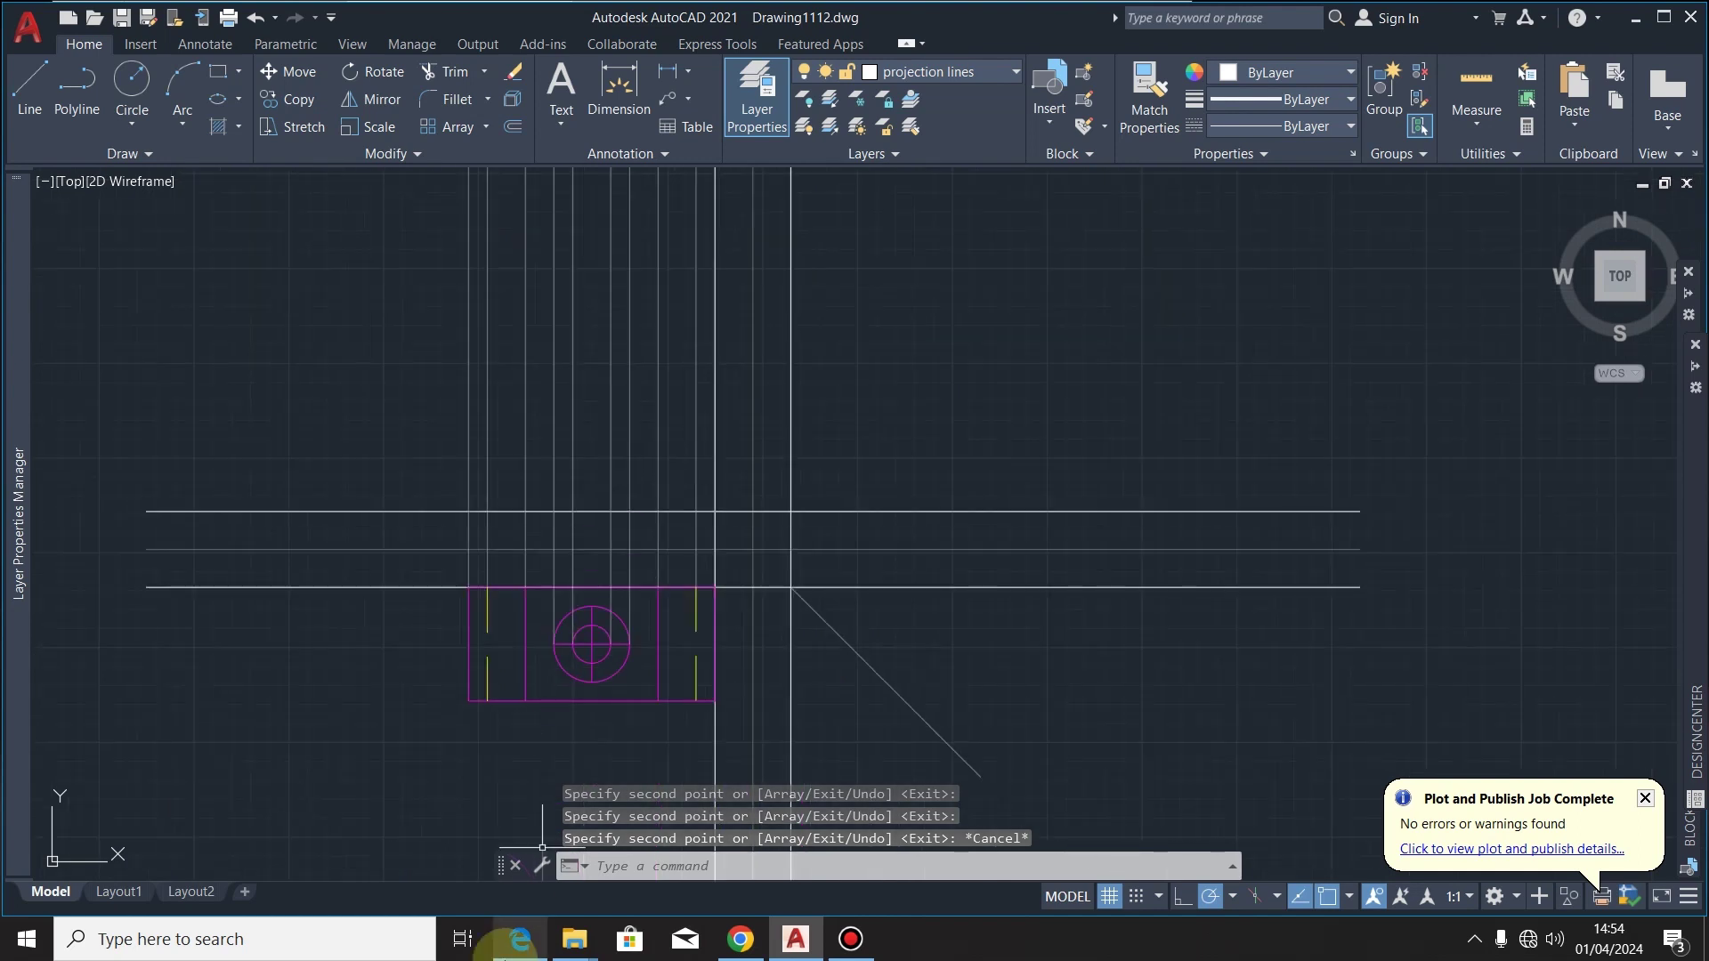
click(518, 951)
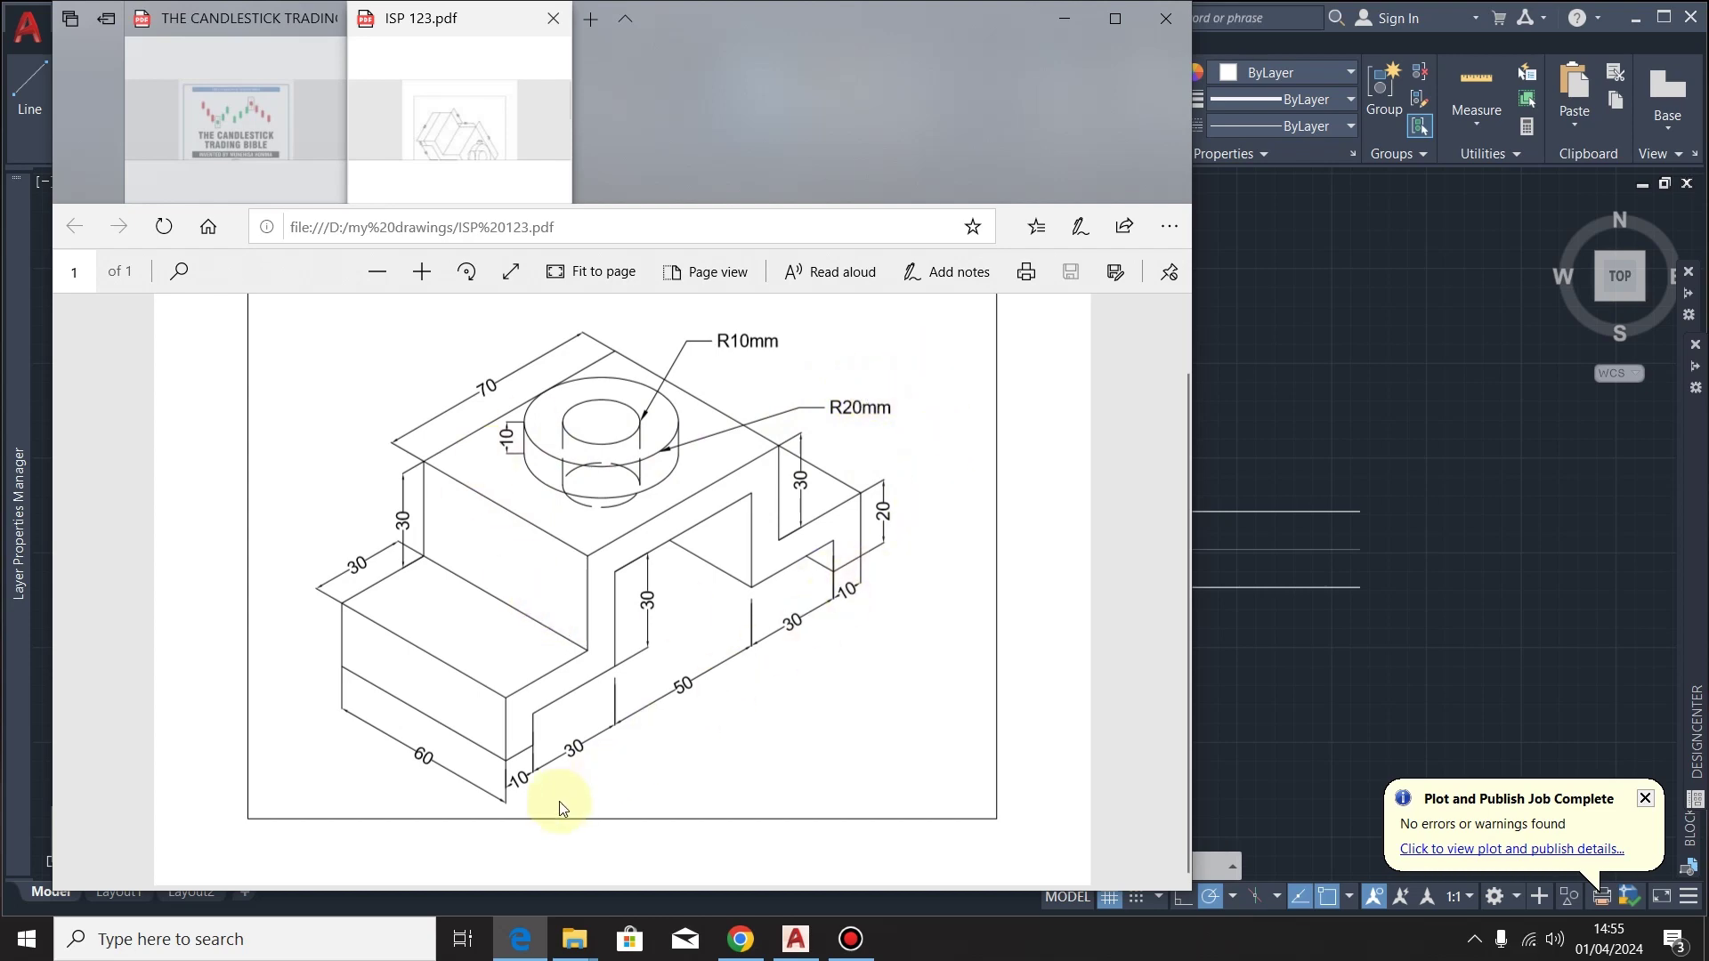
click(1079, 22)
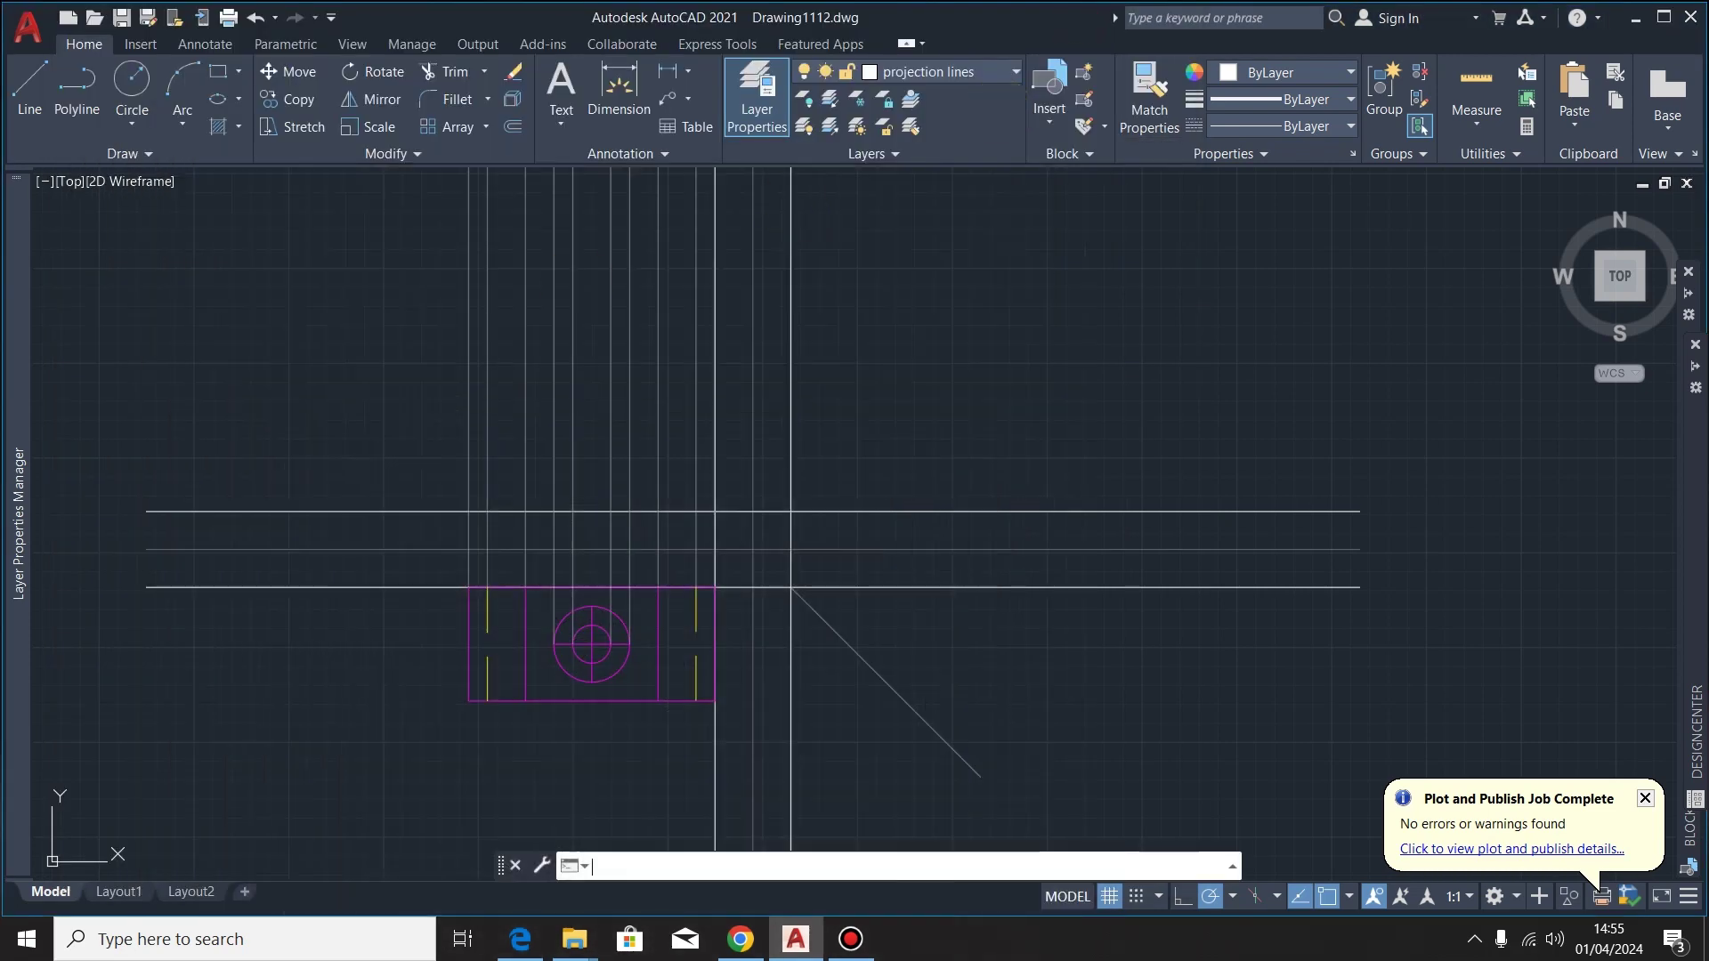
On the views layer, draw a 130 by 60 rectangle in empty space
click(983, 69)
click(913, 287)
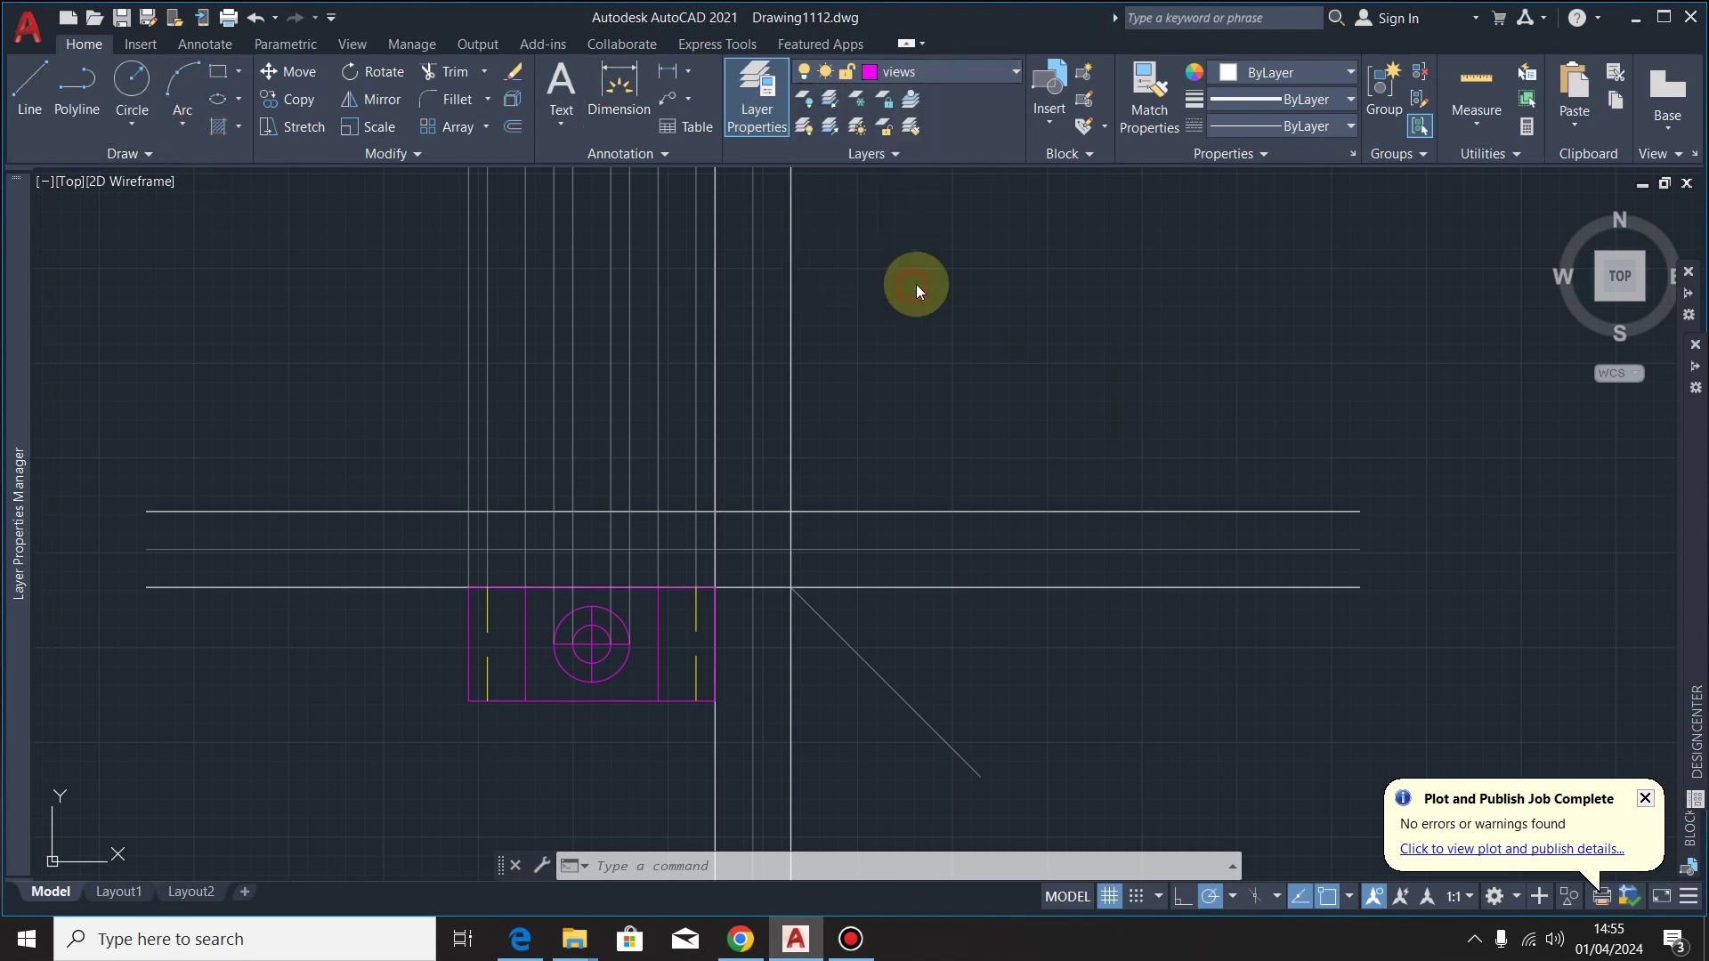
click(219, 74)
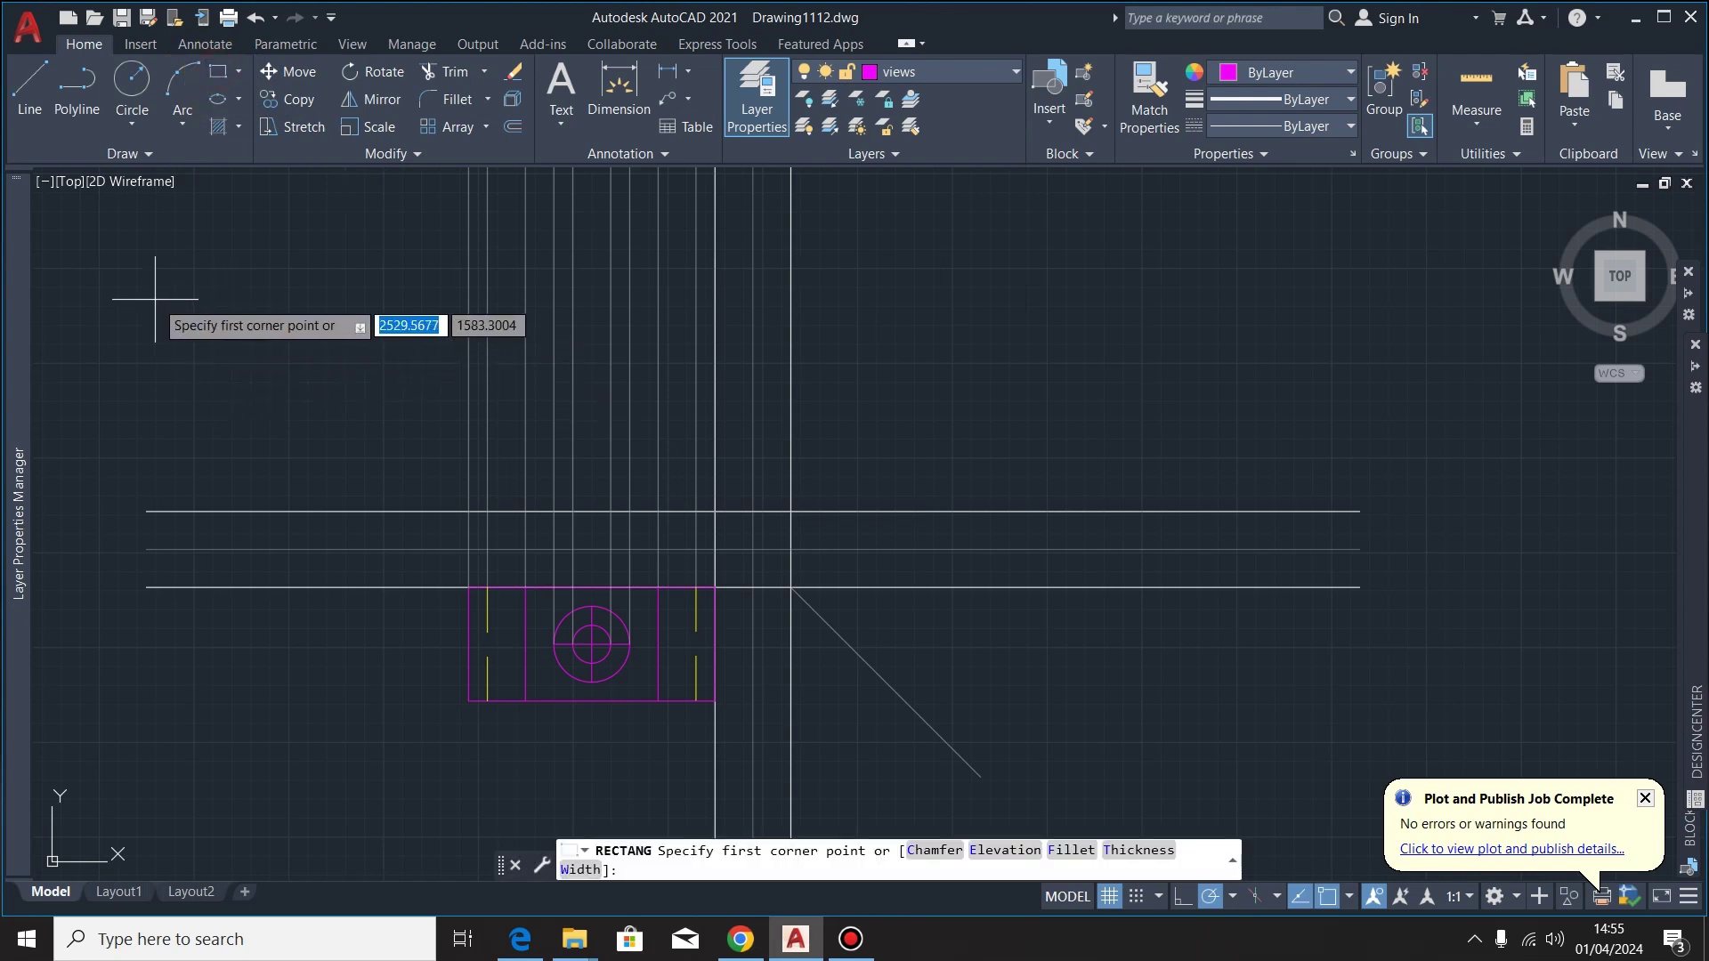
click(155, 299)
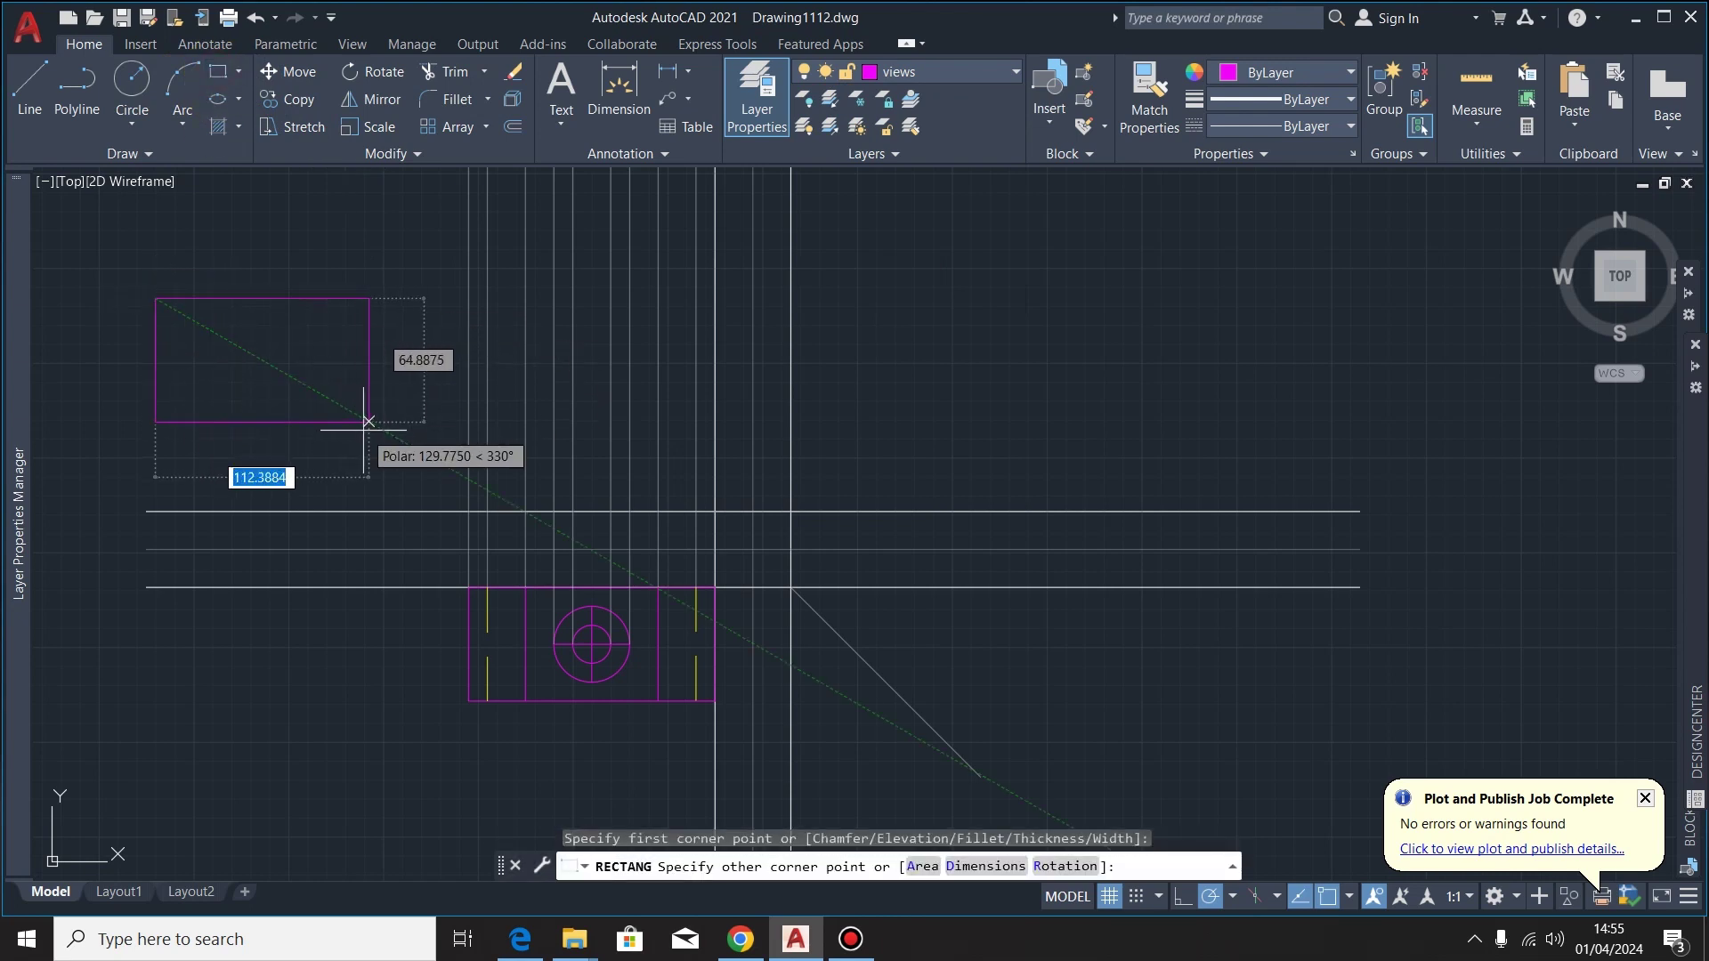
text(130)
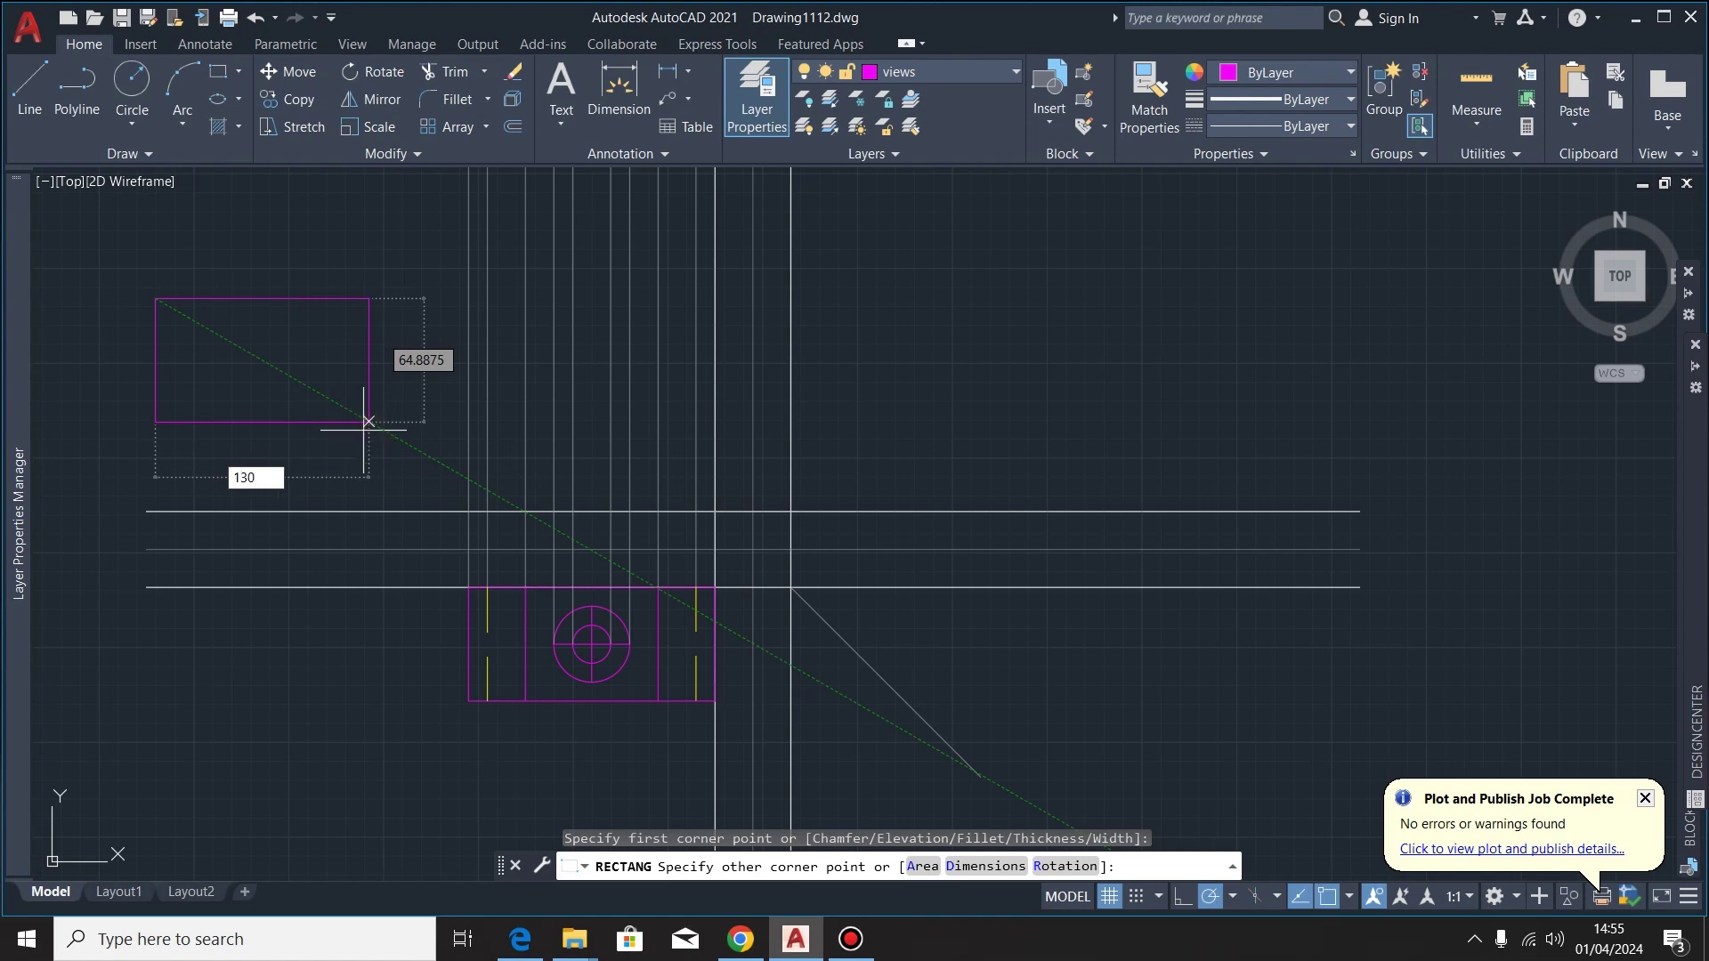
key(Tab)
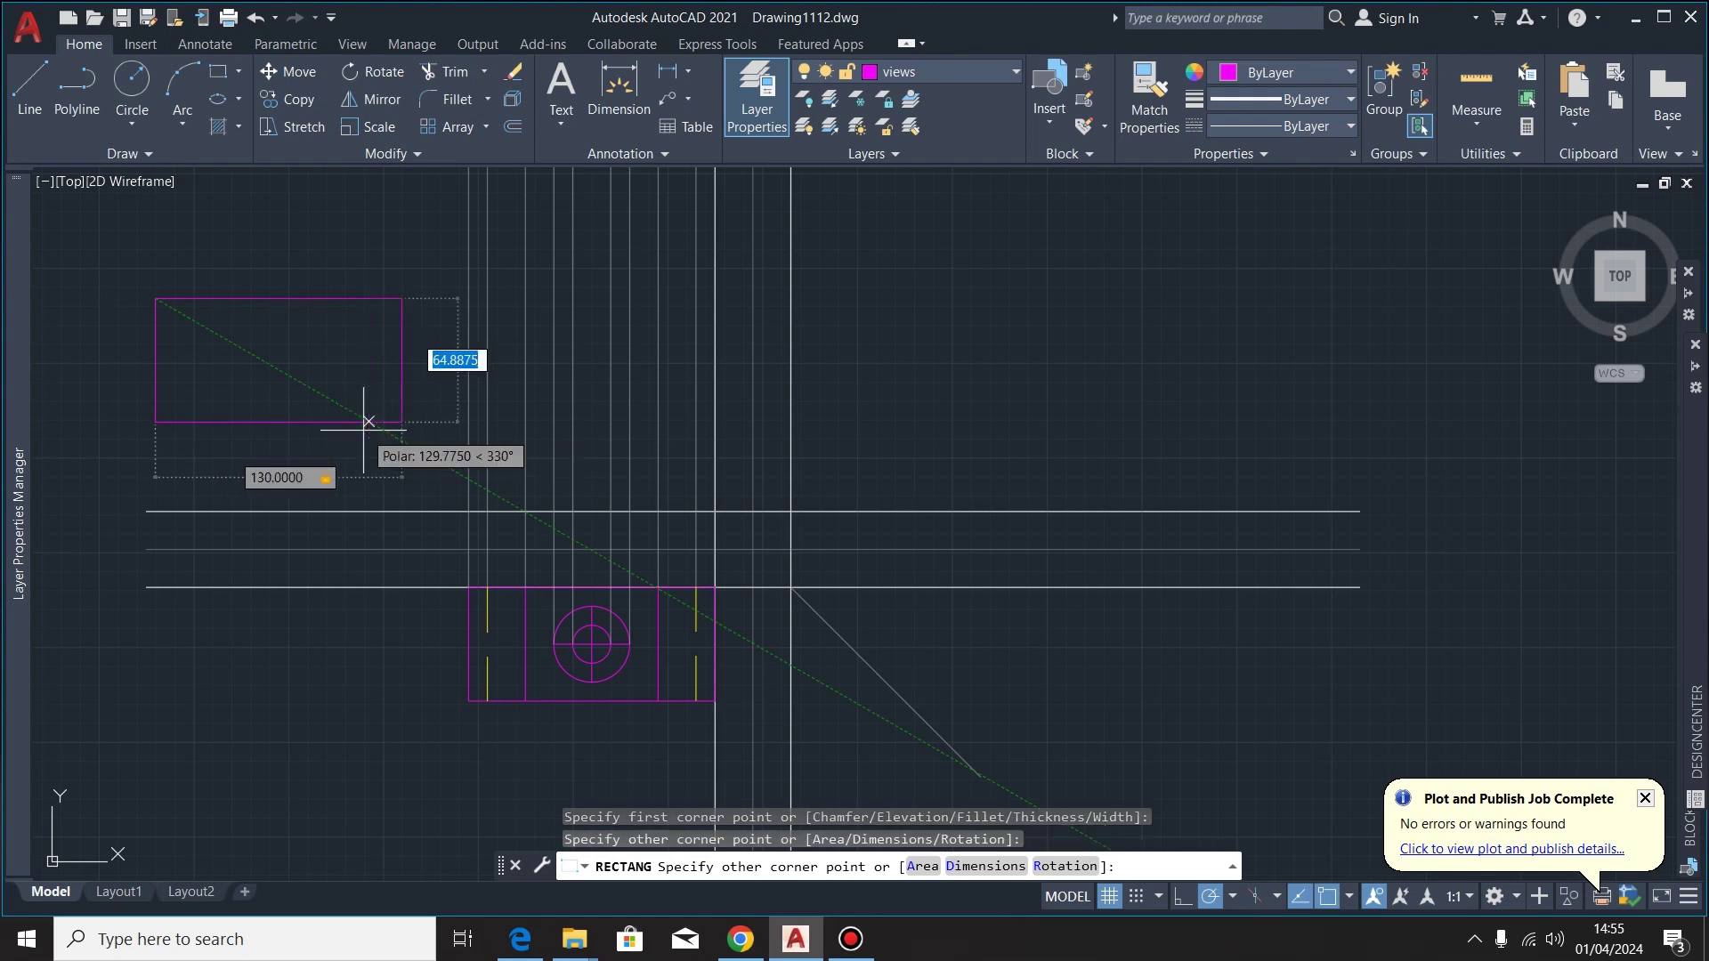
text(6)
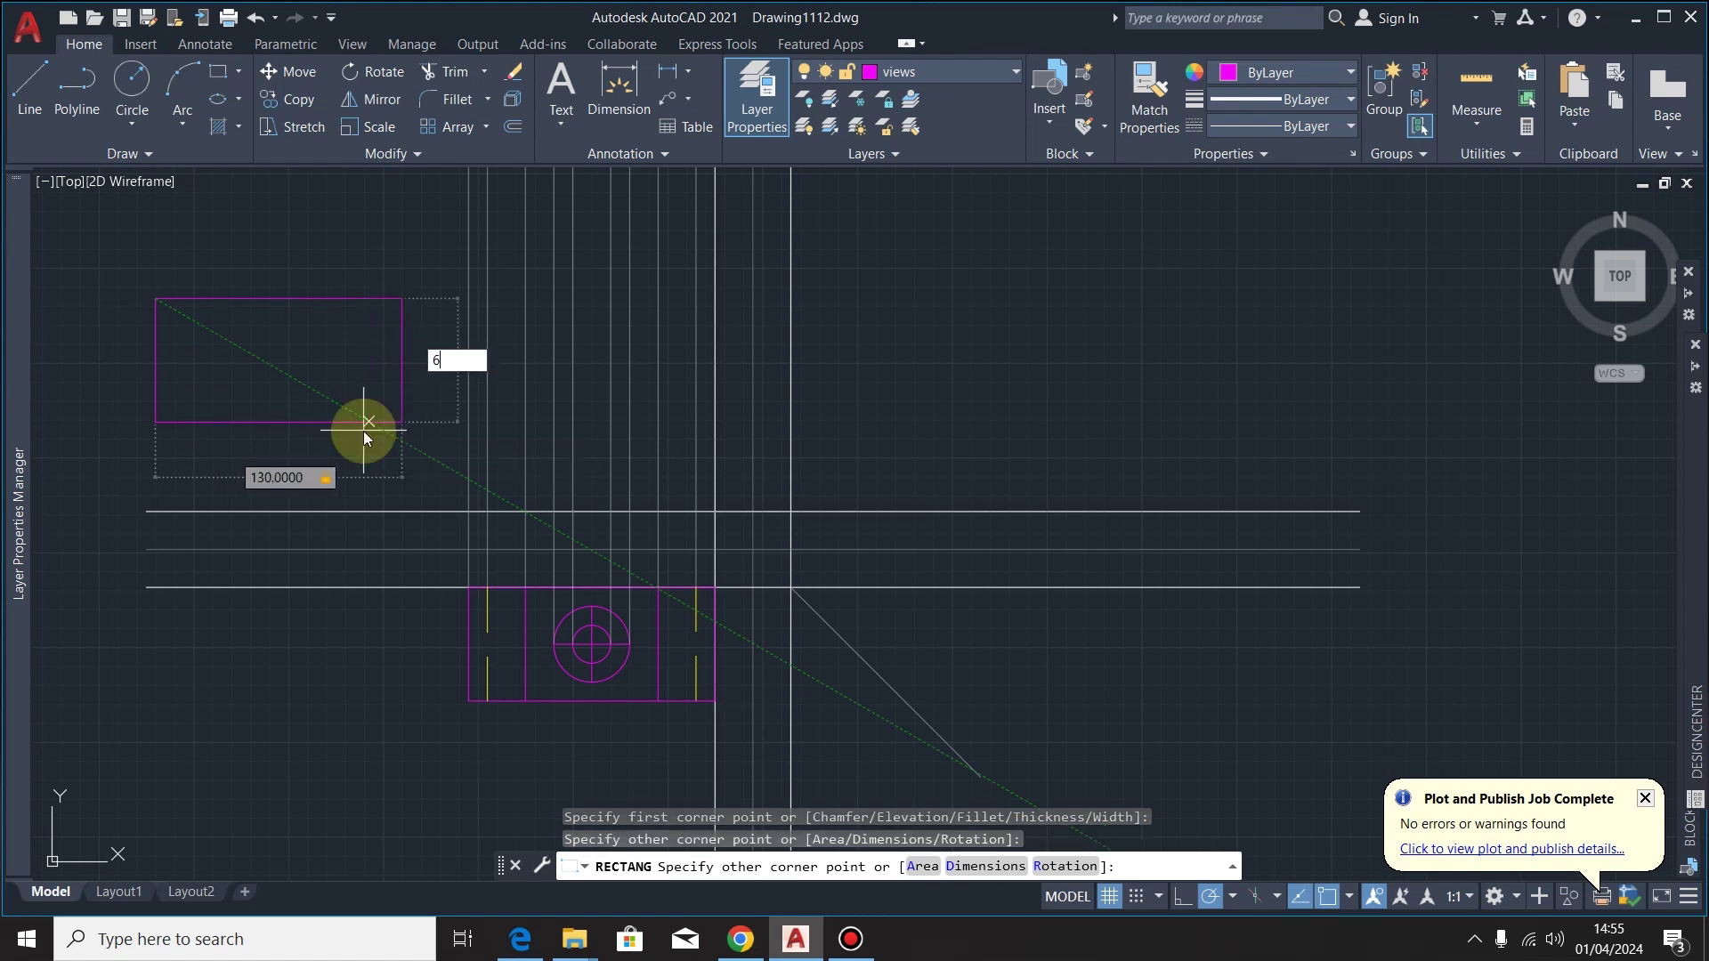
text(0)
key(Return)
Move the rectangle's lower-right corner onto the projection-line intersection above the plan
click(391, 413)
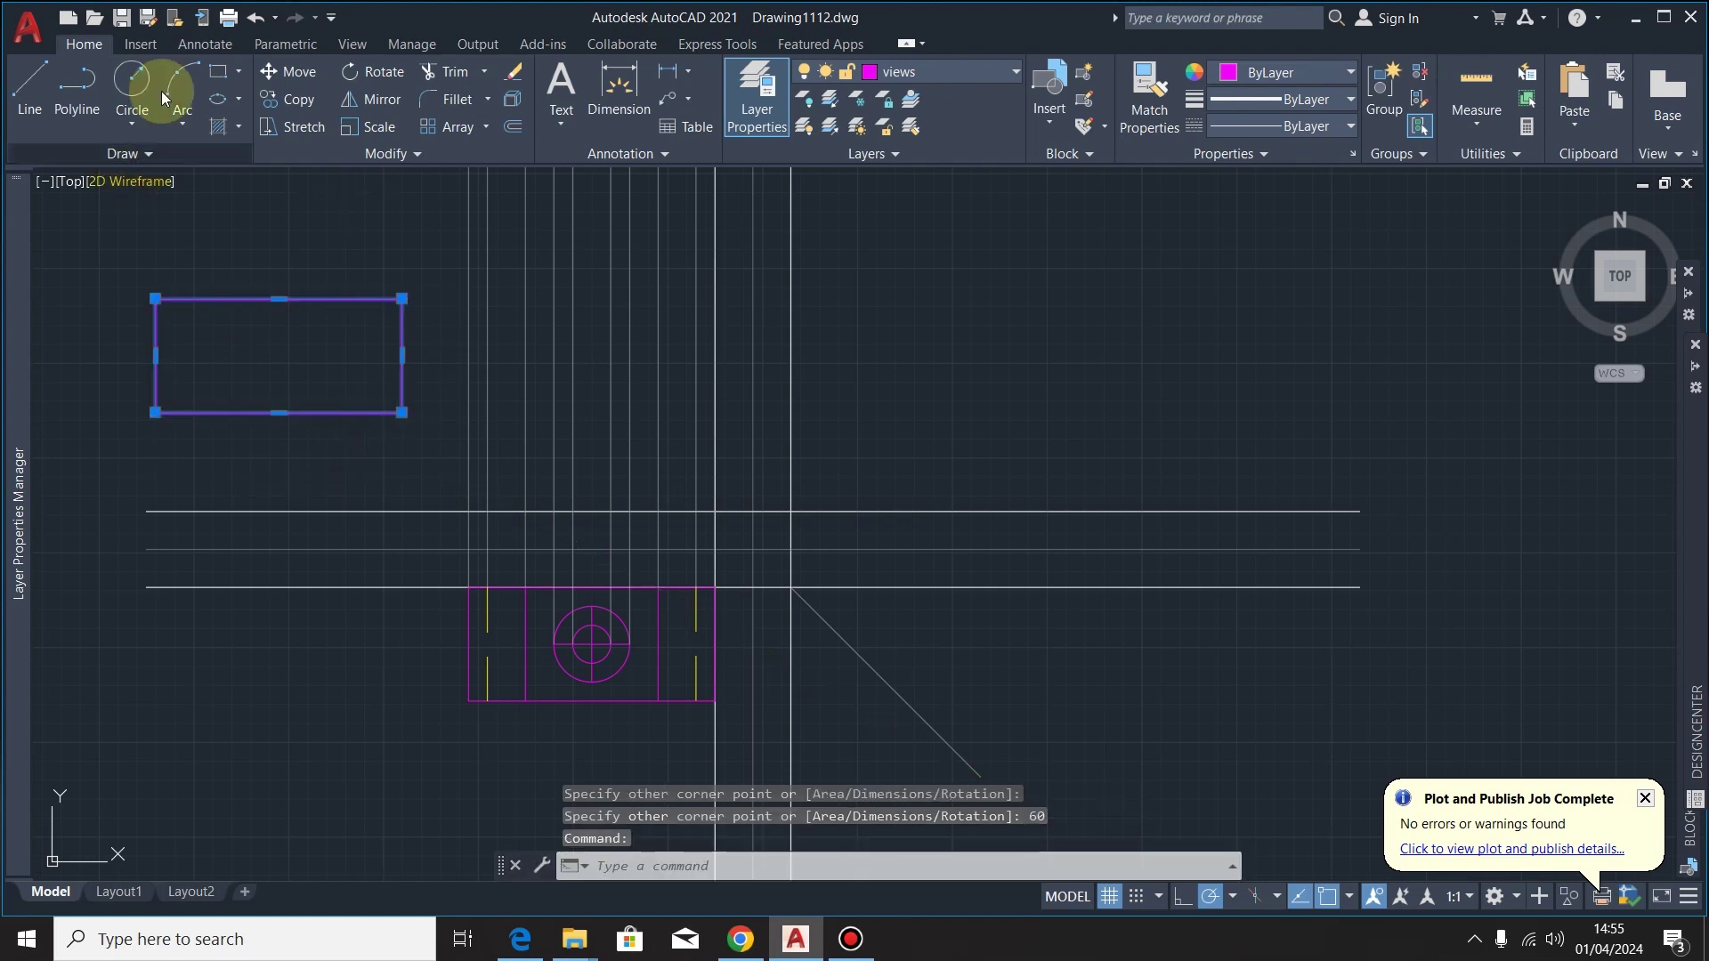
click(275, 72)
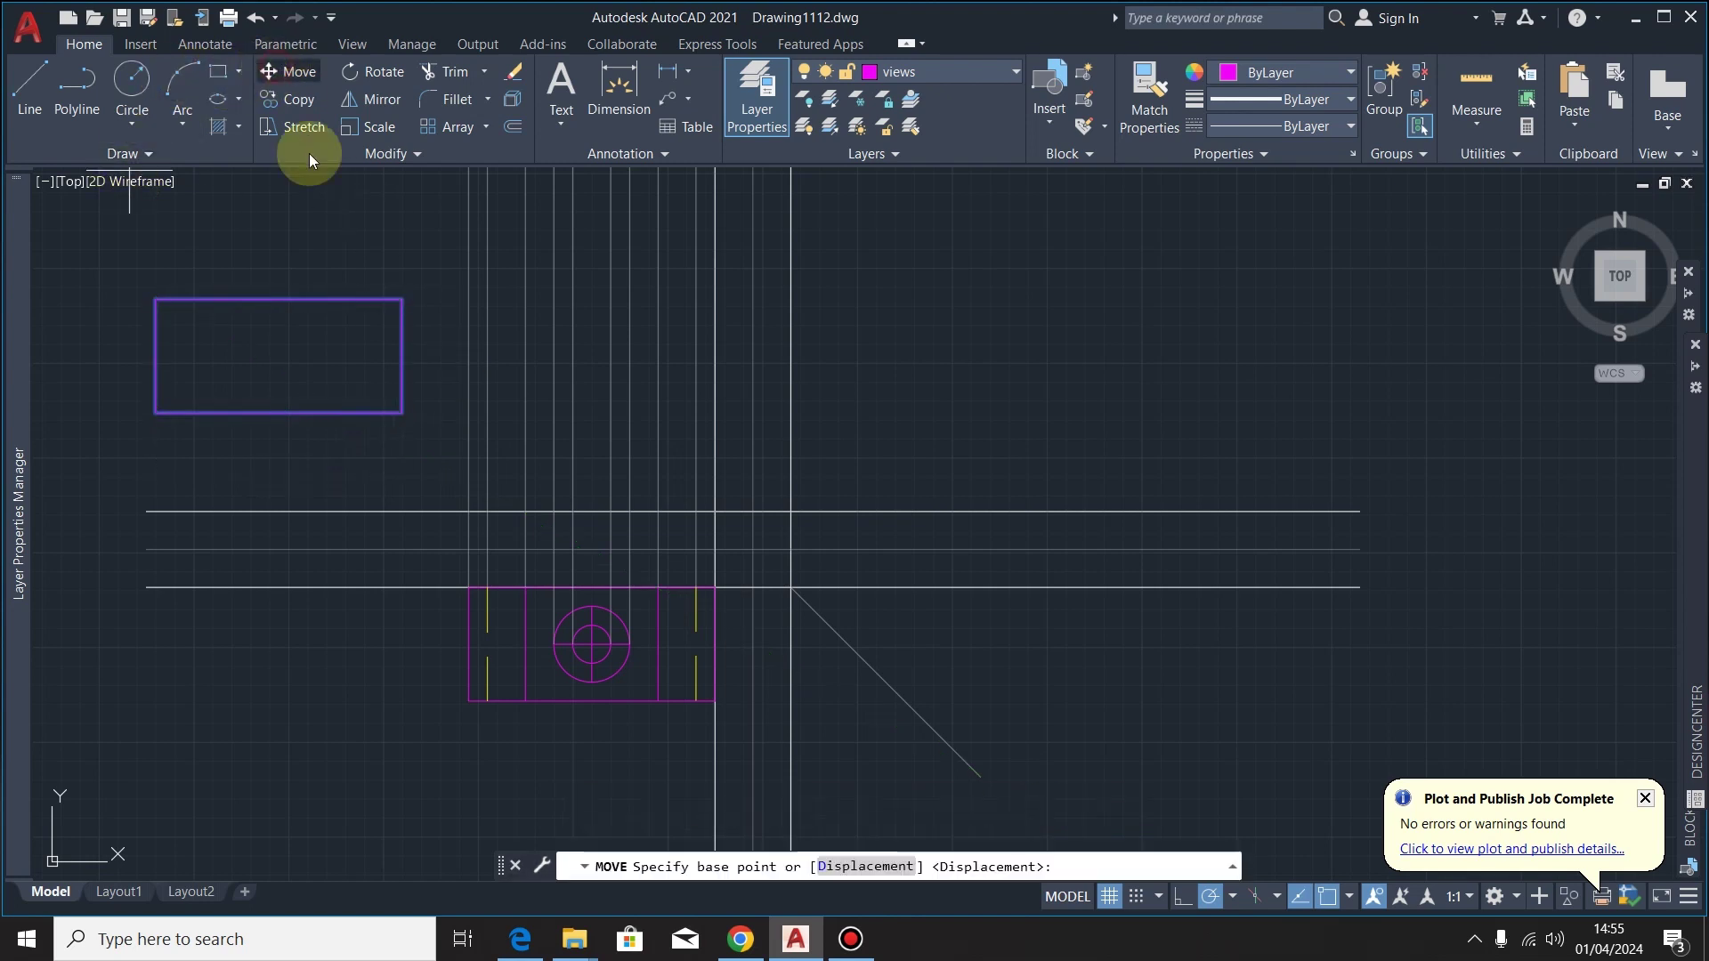
click(402, 412)
scroll(732, 536, up, 4)
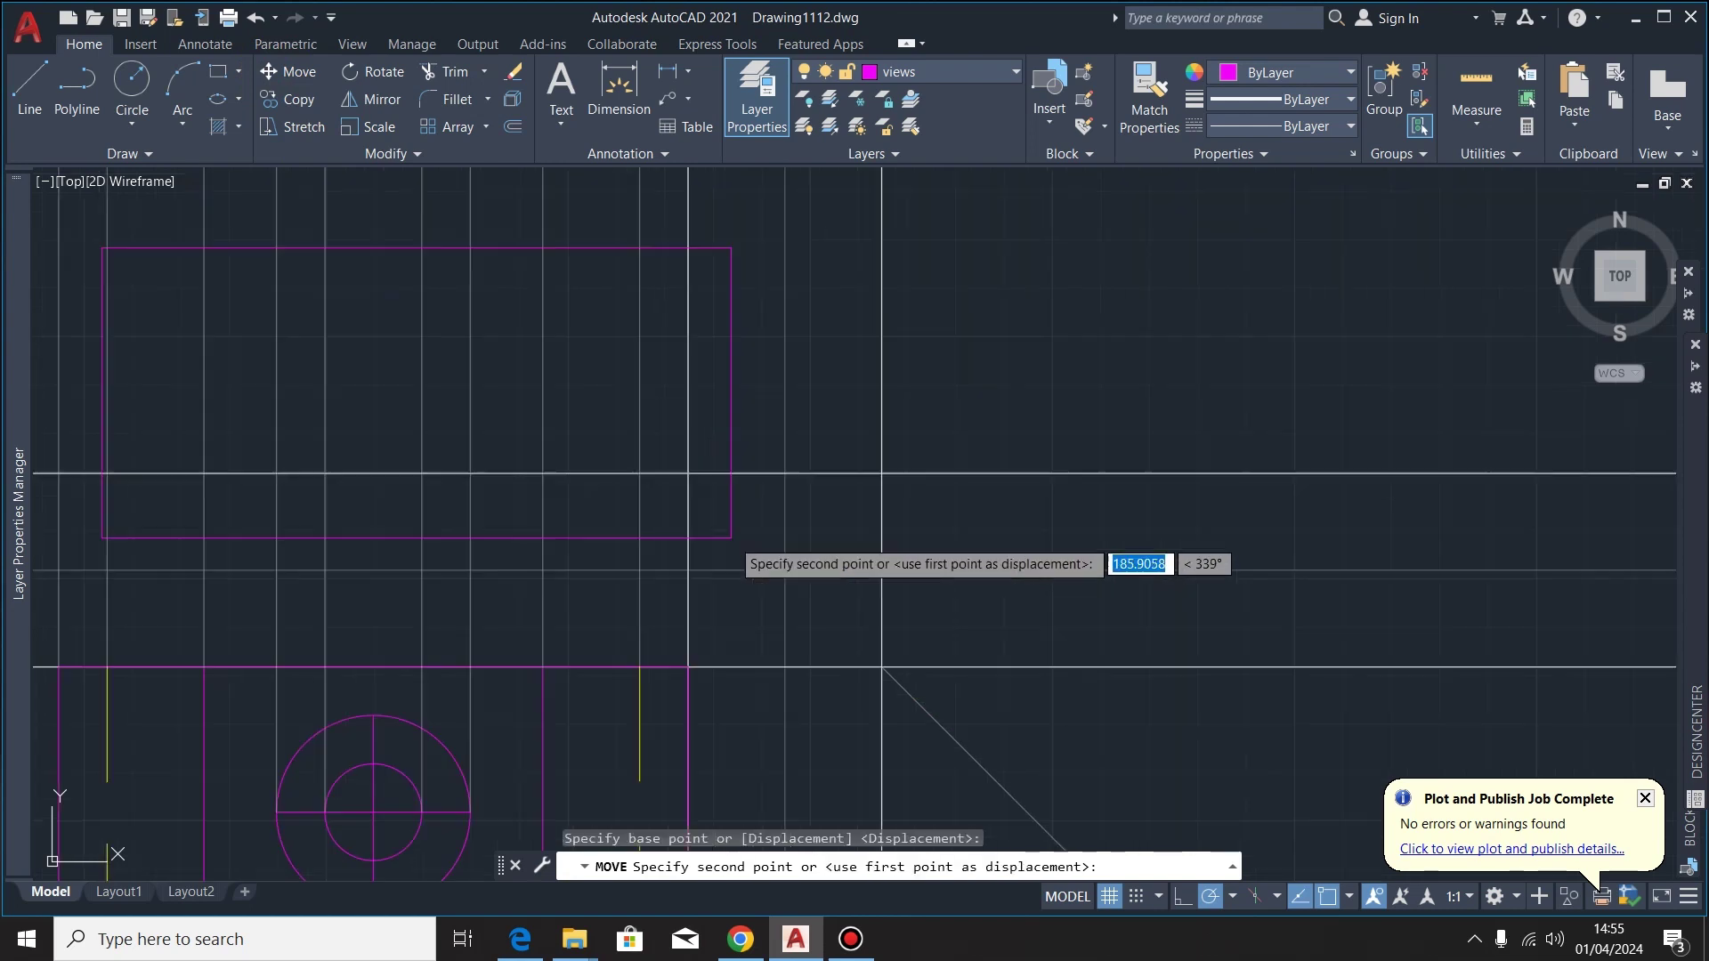
click(686, 473)
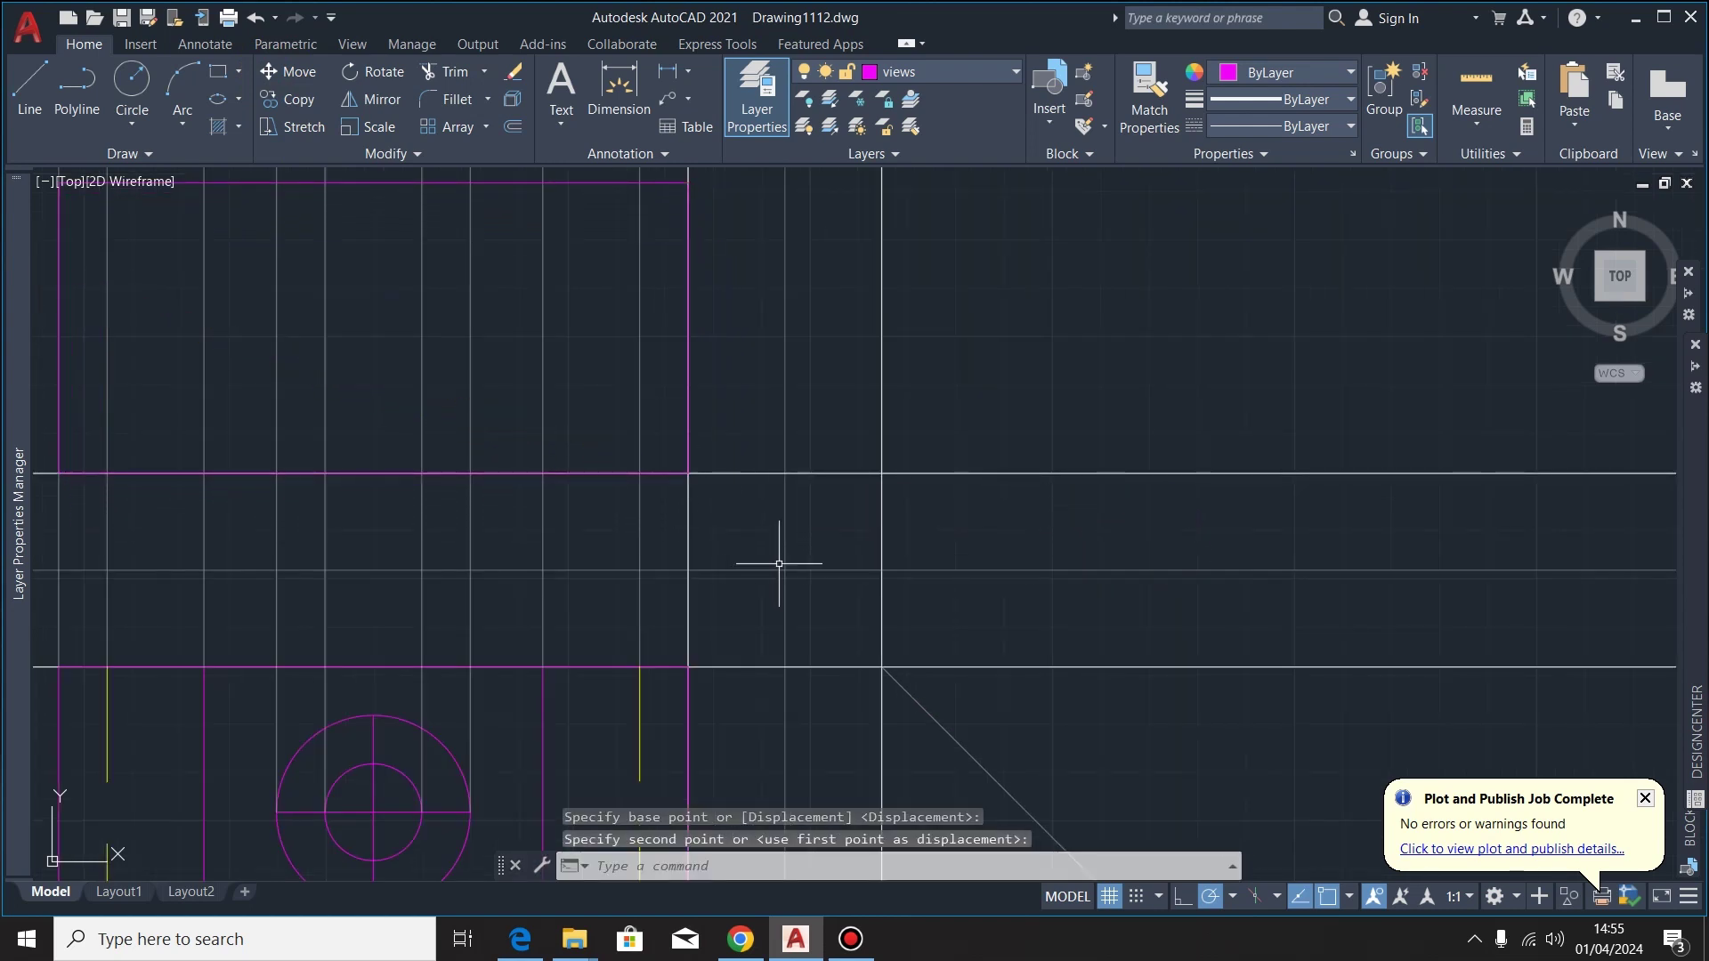
scroll(779, 564, down, 5)
scroll(697, 355, up, 3)
Explode the rectangle into separate lines and check the bracket reference PDF
click(699, 352)
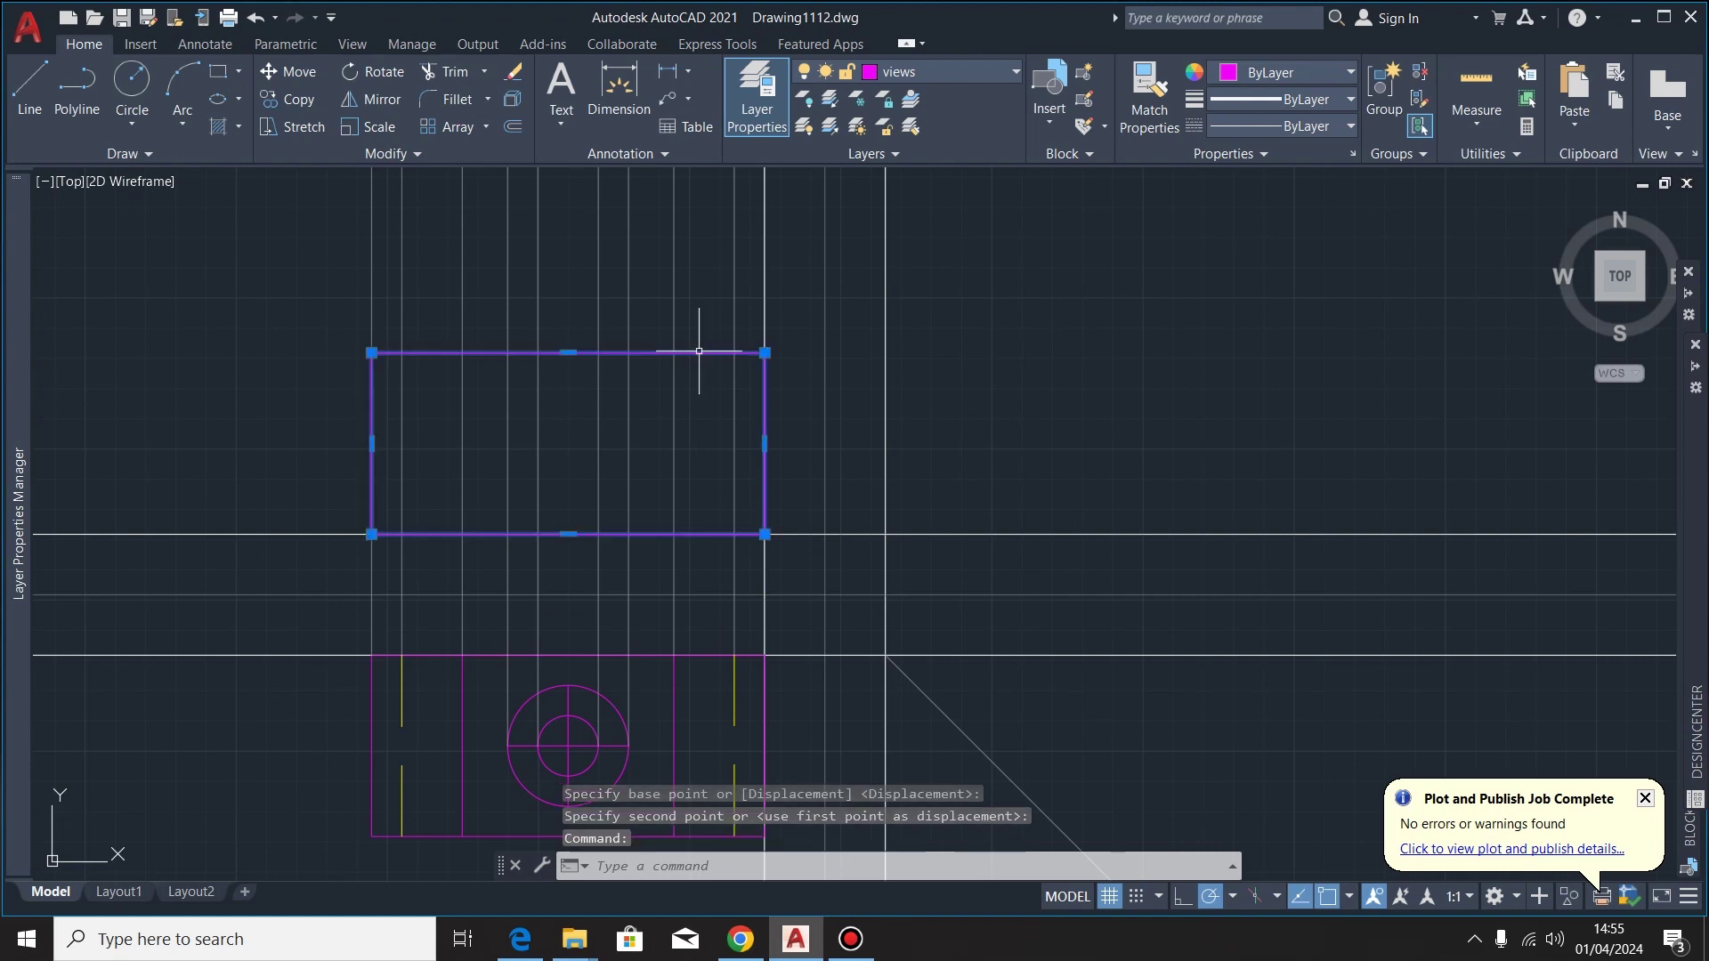
click(513, 99)
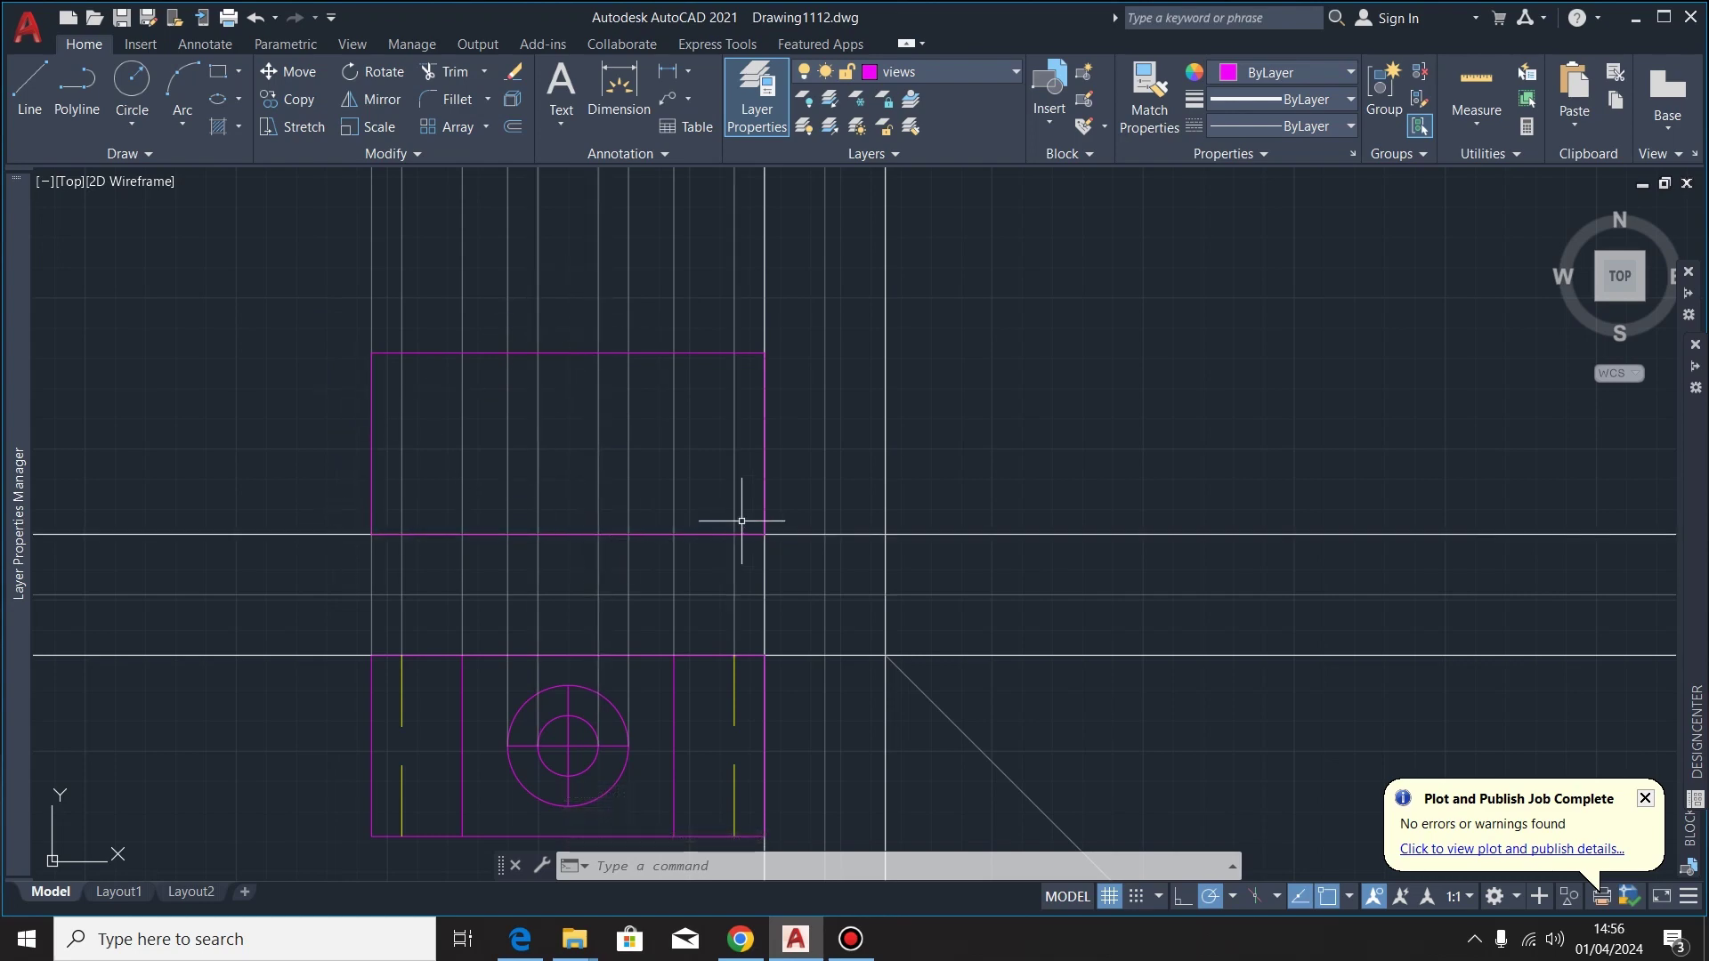
click(520, 939)
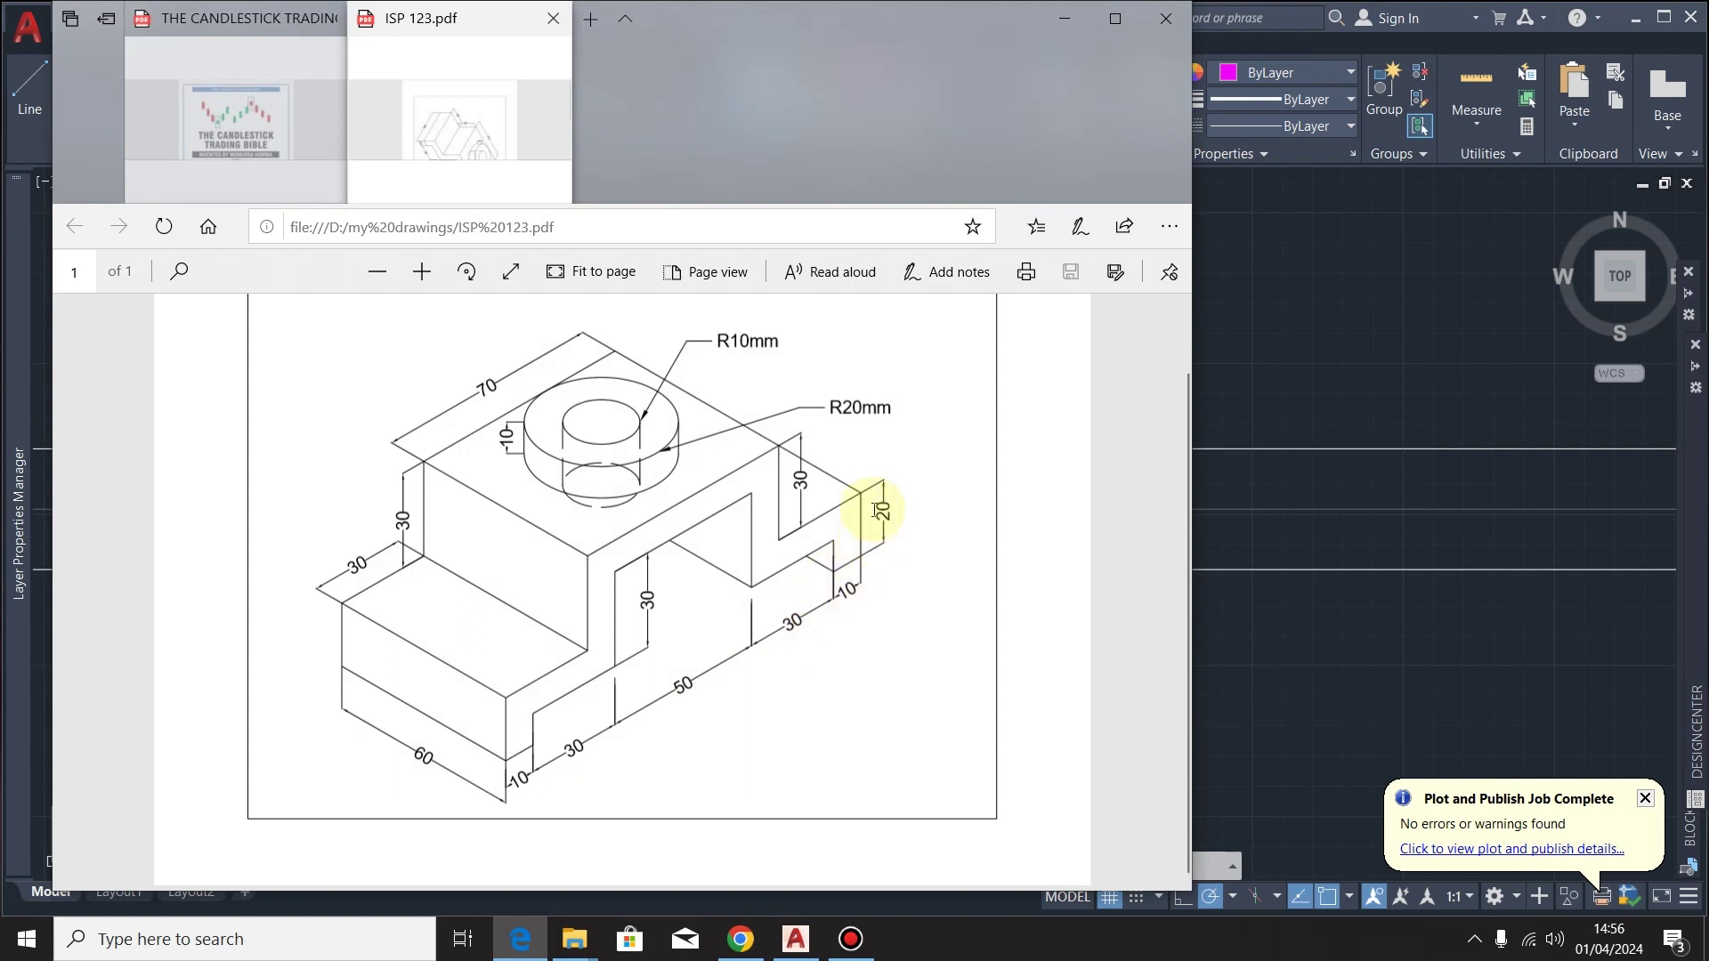
click(796, 939)
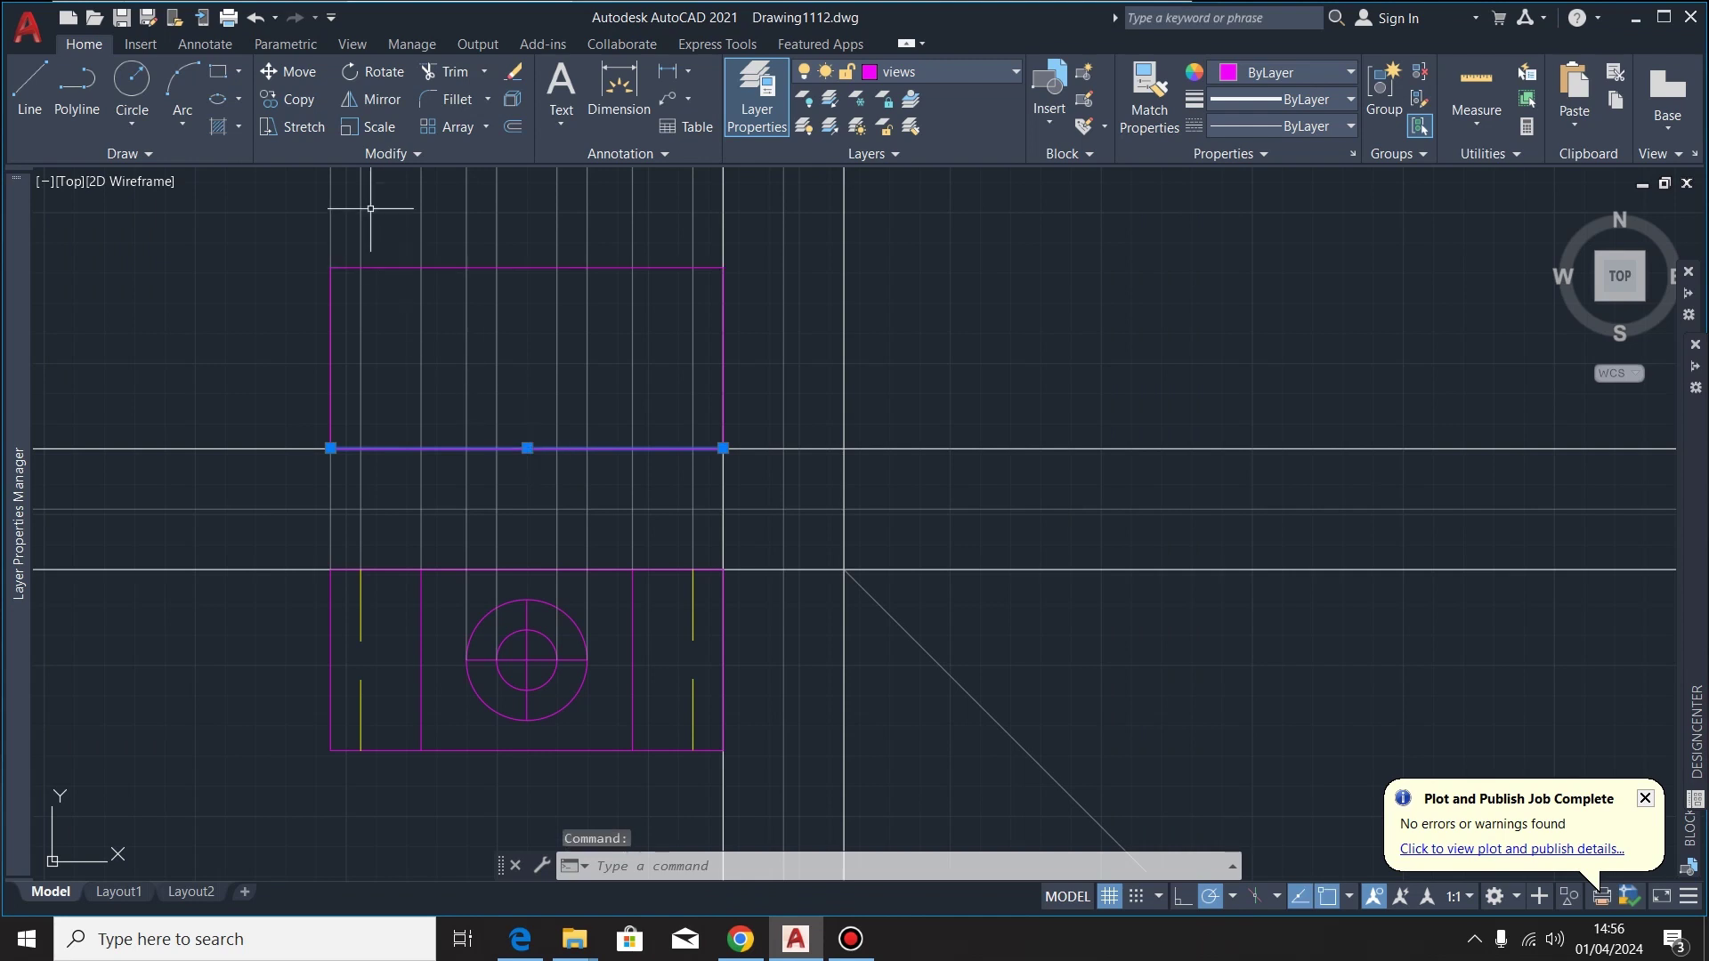
Offset the front view's bottom line 20 units upward
click(513, 126)
click(527, 449)
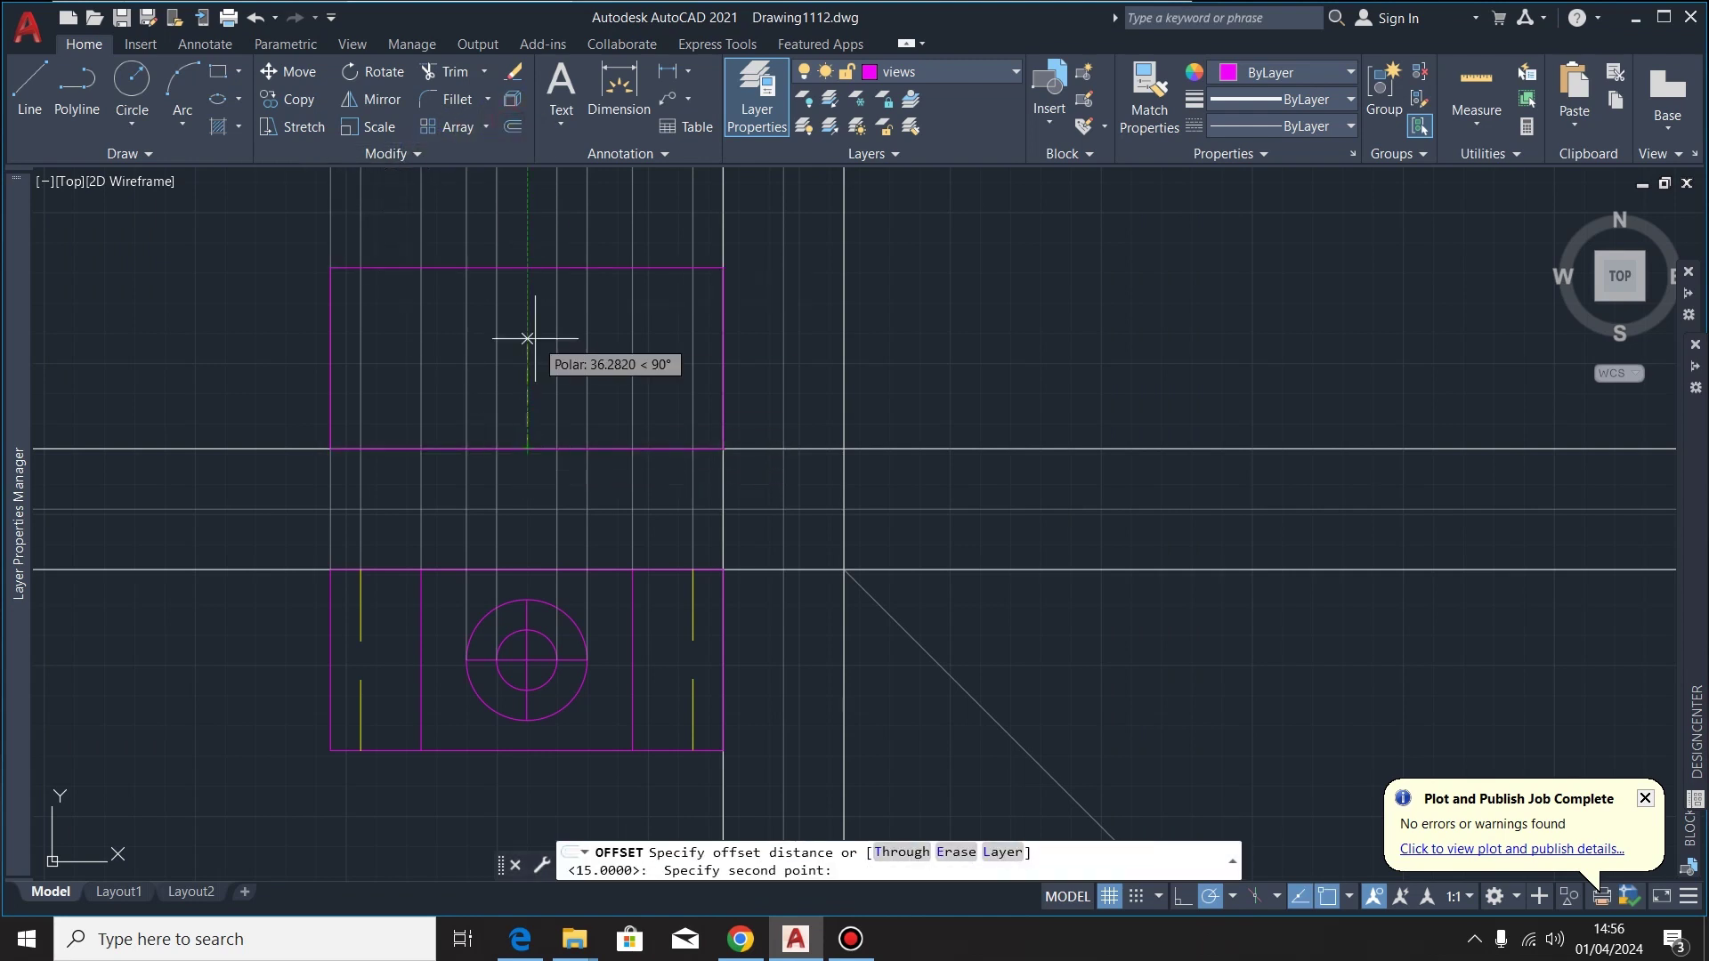
text(20)
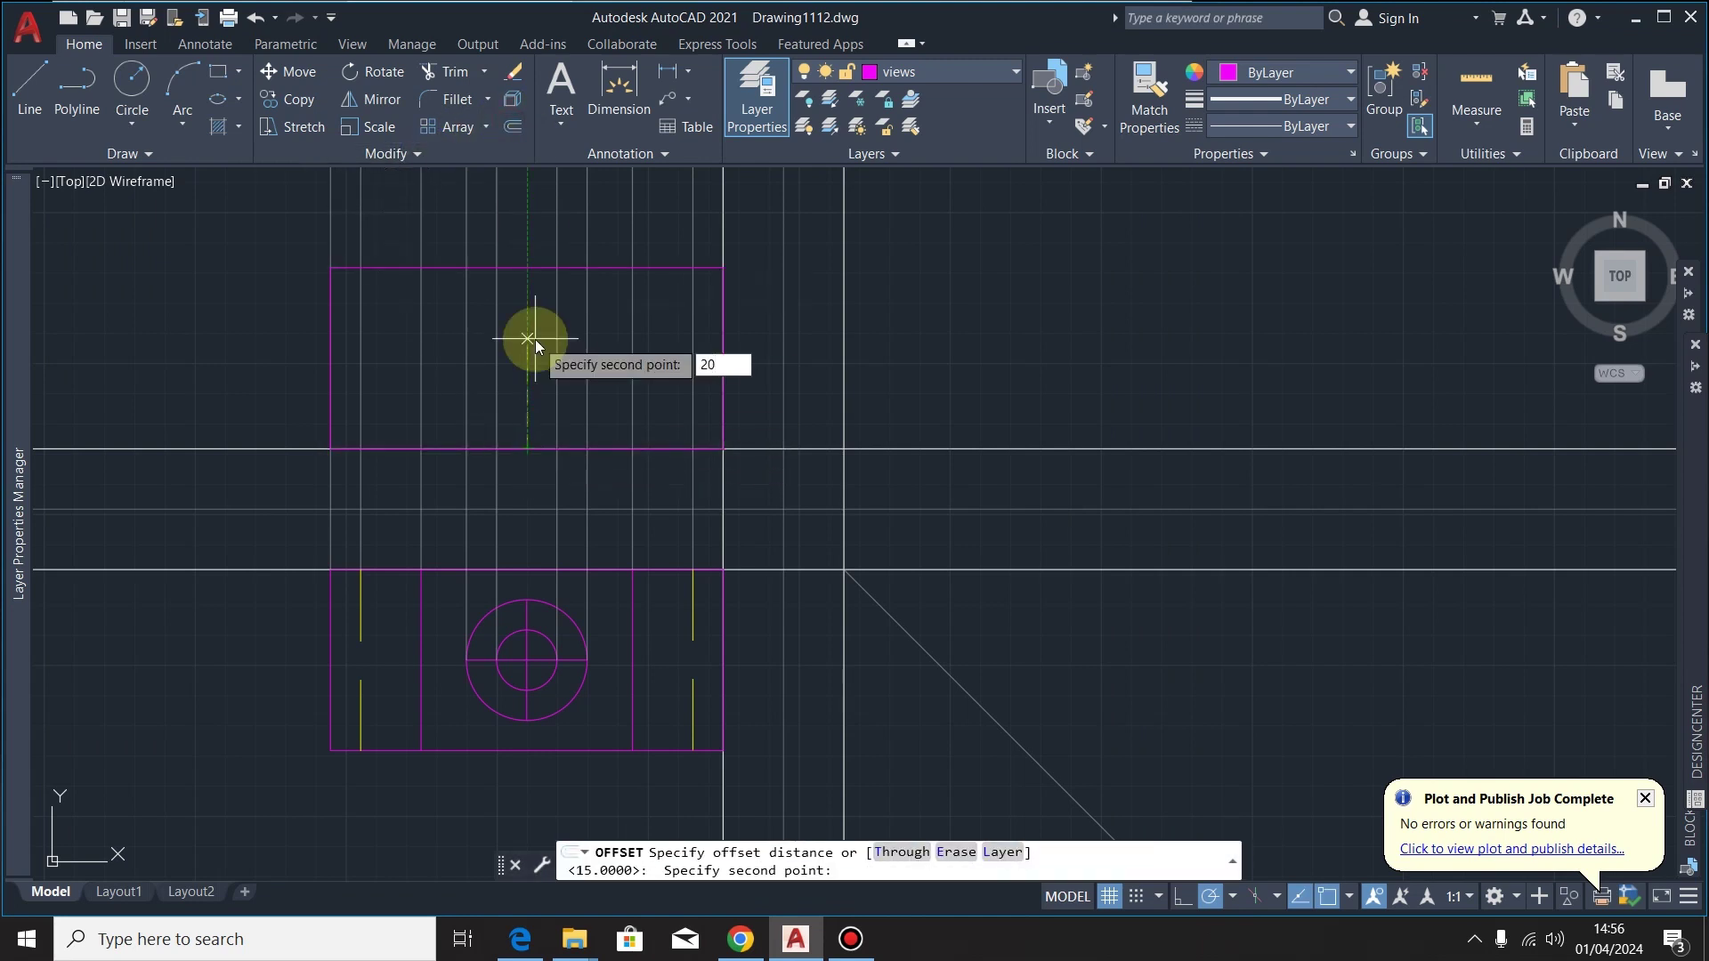
key(Return)
click(527, 449)
click(533, 412)
scroll(491, 346, up, 2)
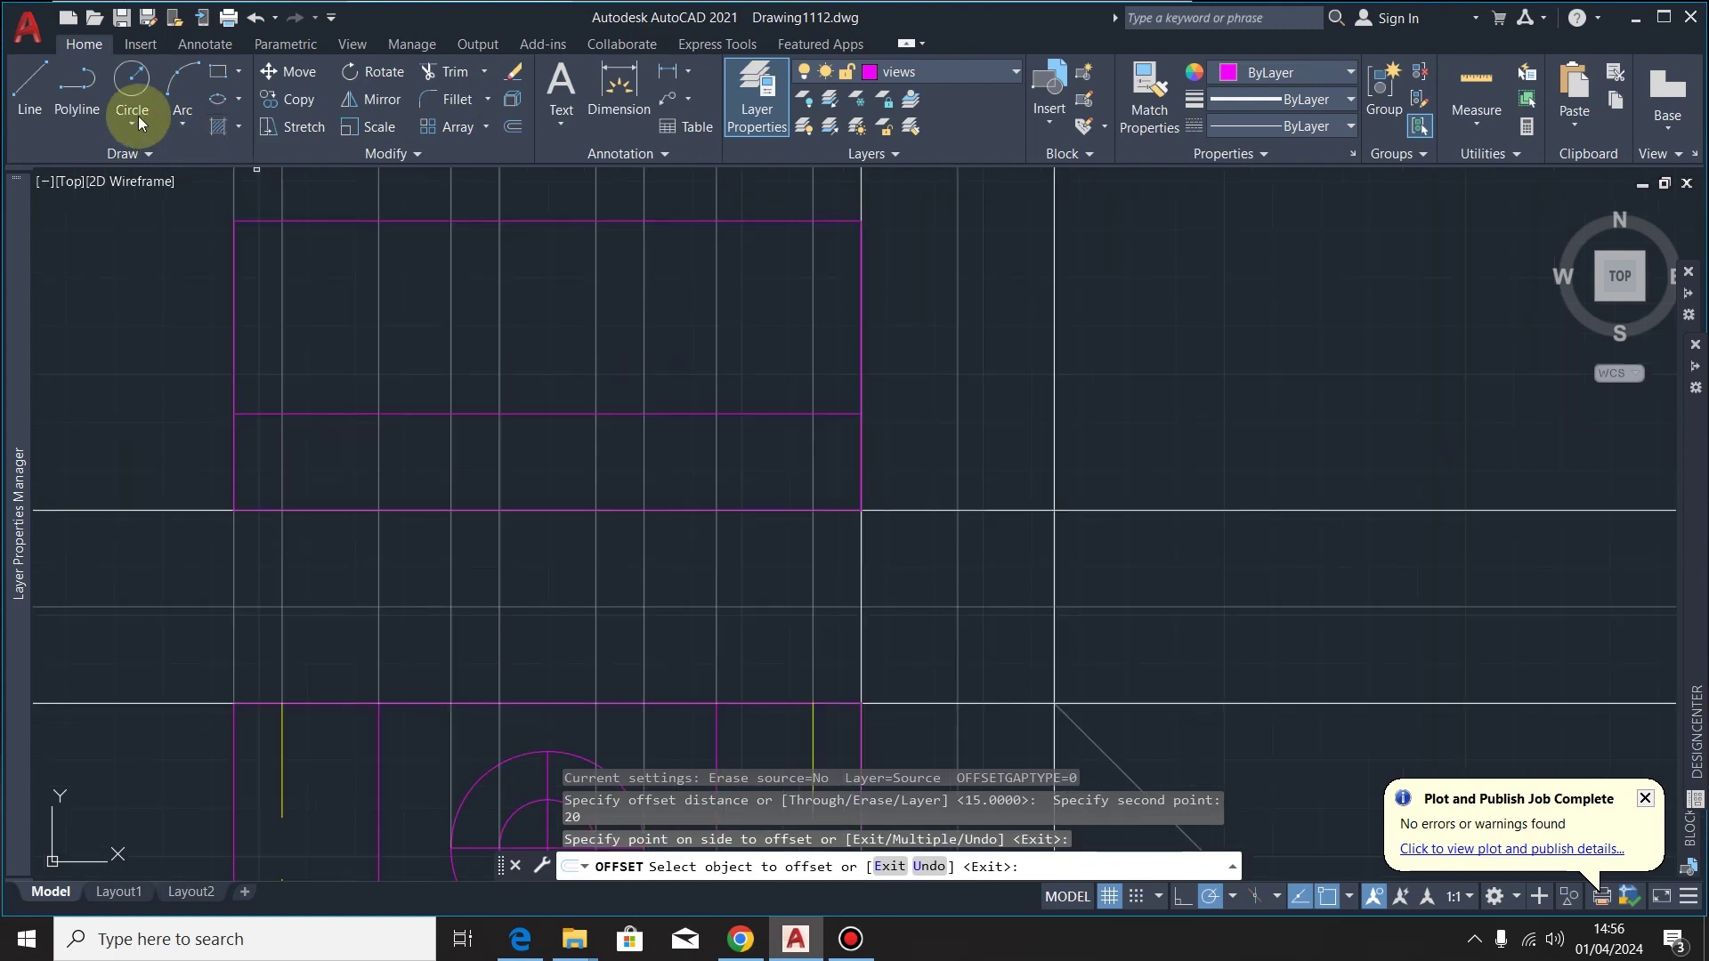
Draw short vertical lines at both ends of the strip, then compare with the PDF
click(30, 82)
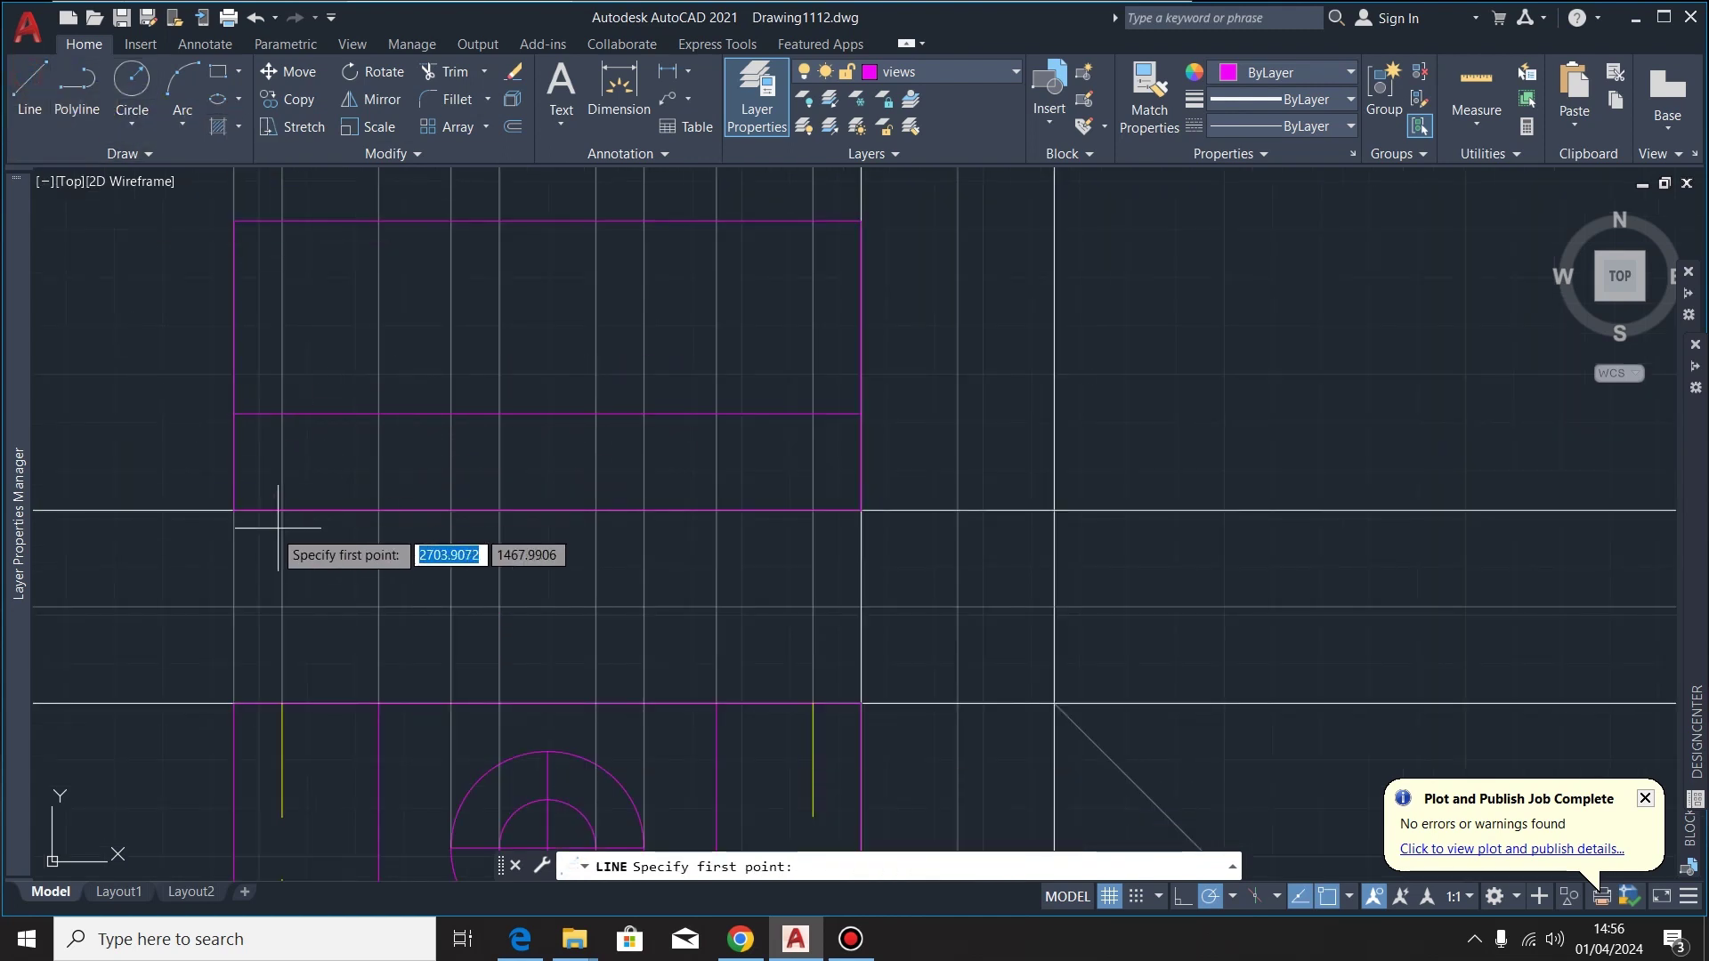
scroll(256, 525, up, 2)
click(299, 504)
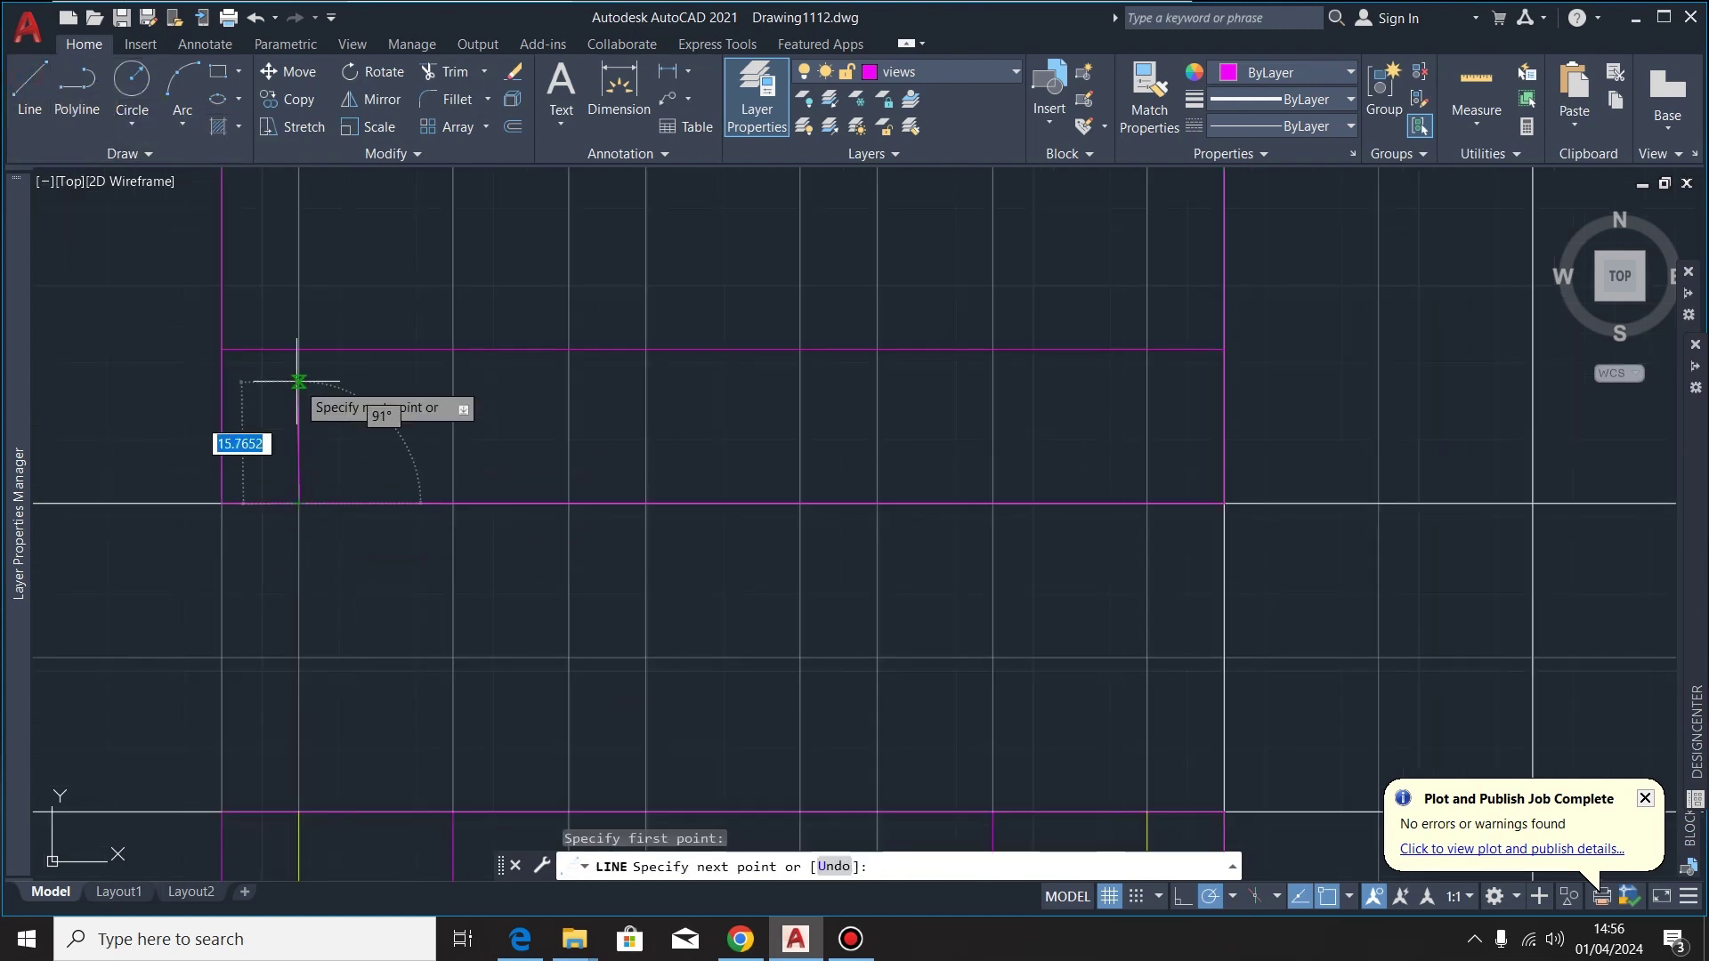
click(299, 350)
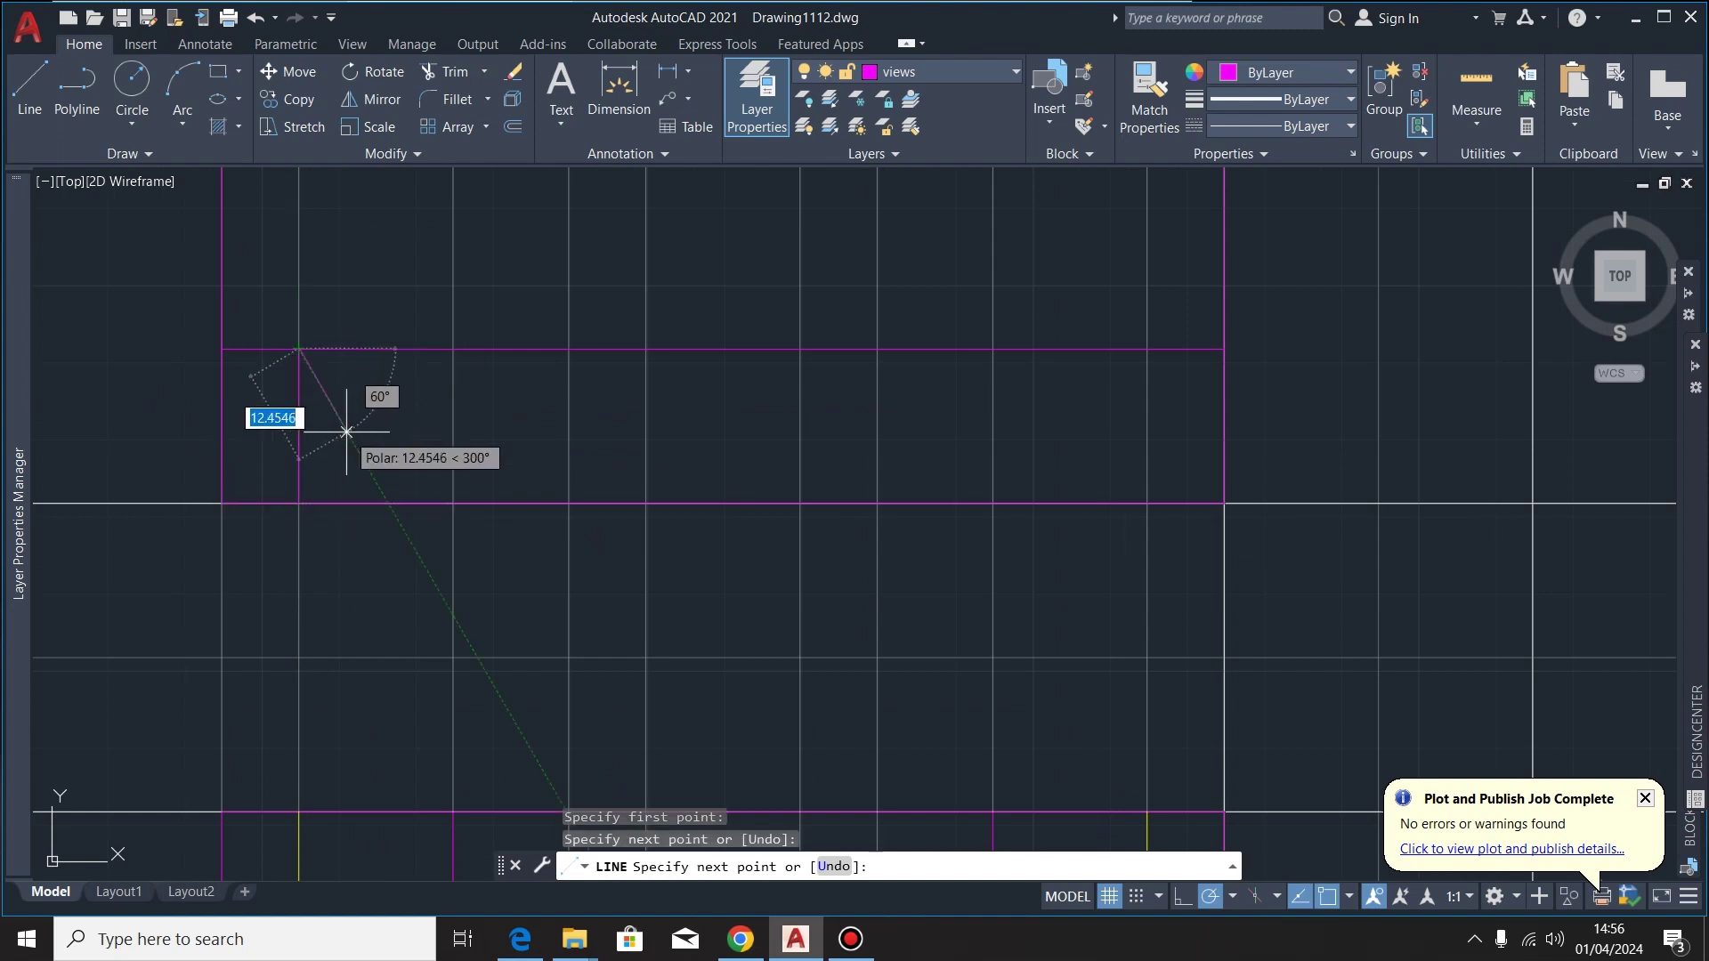
key(Escape)
click(29, 82)
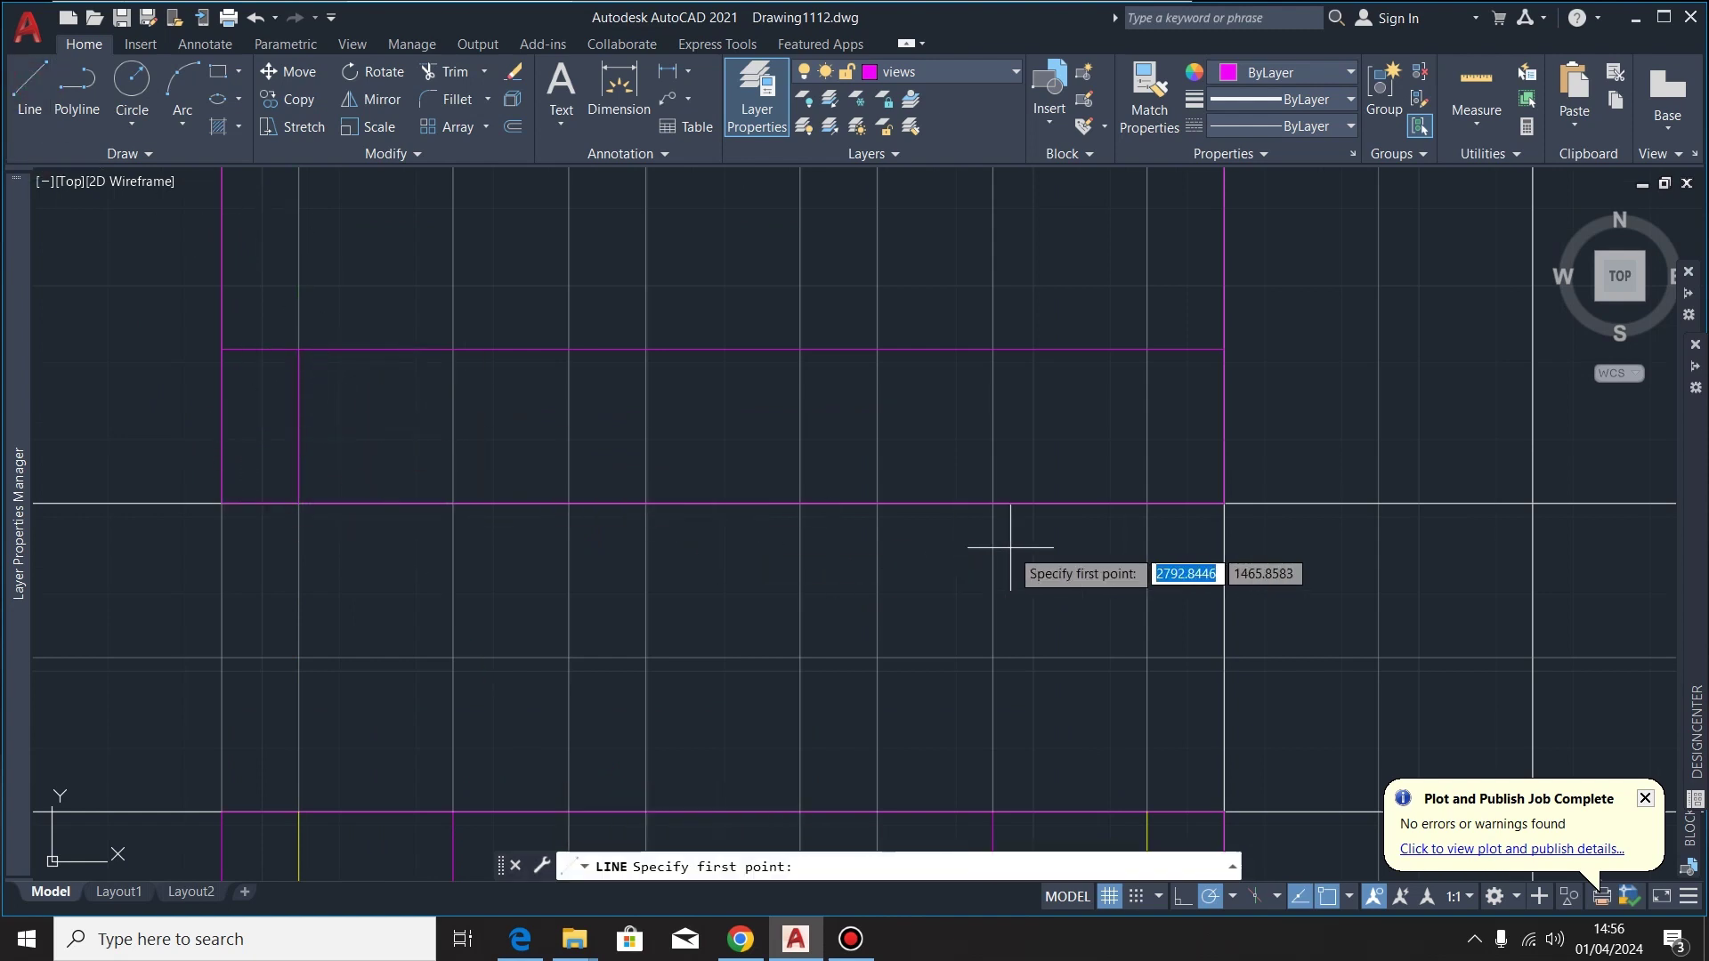
click(1147, 504)
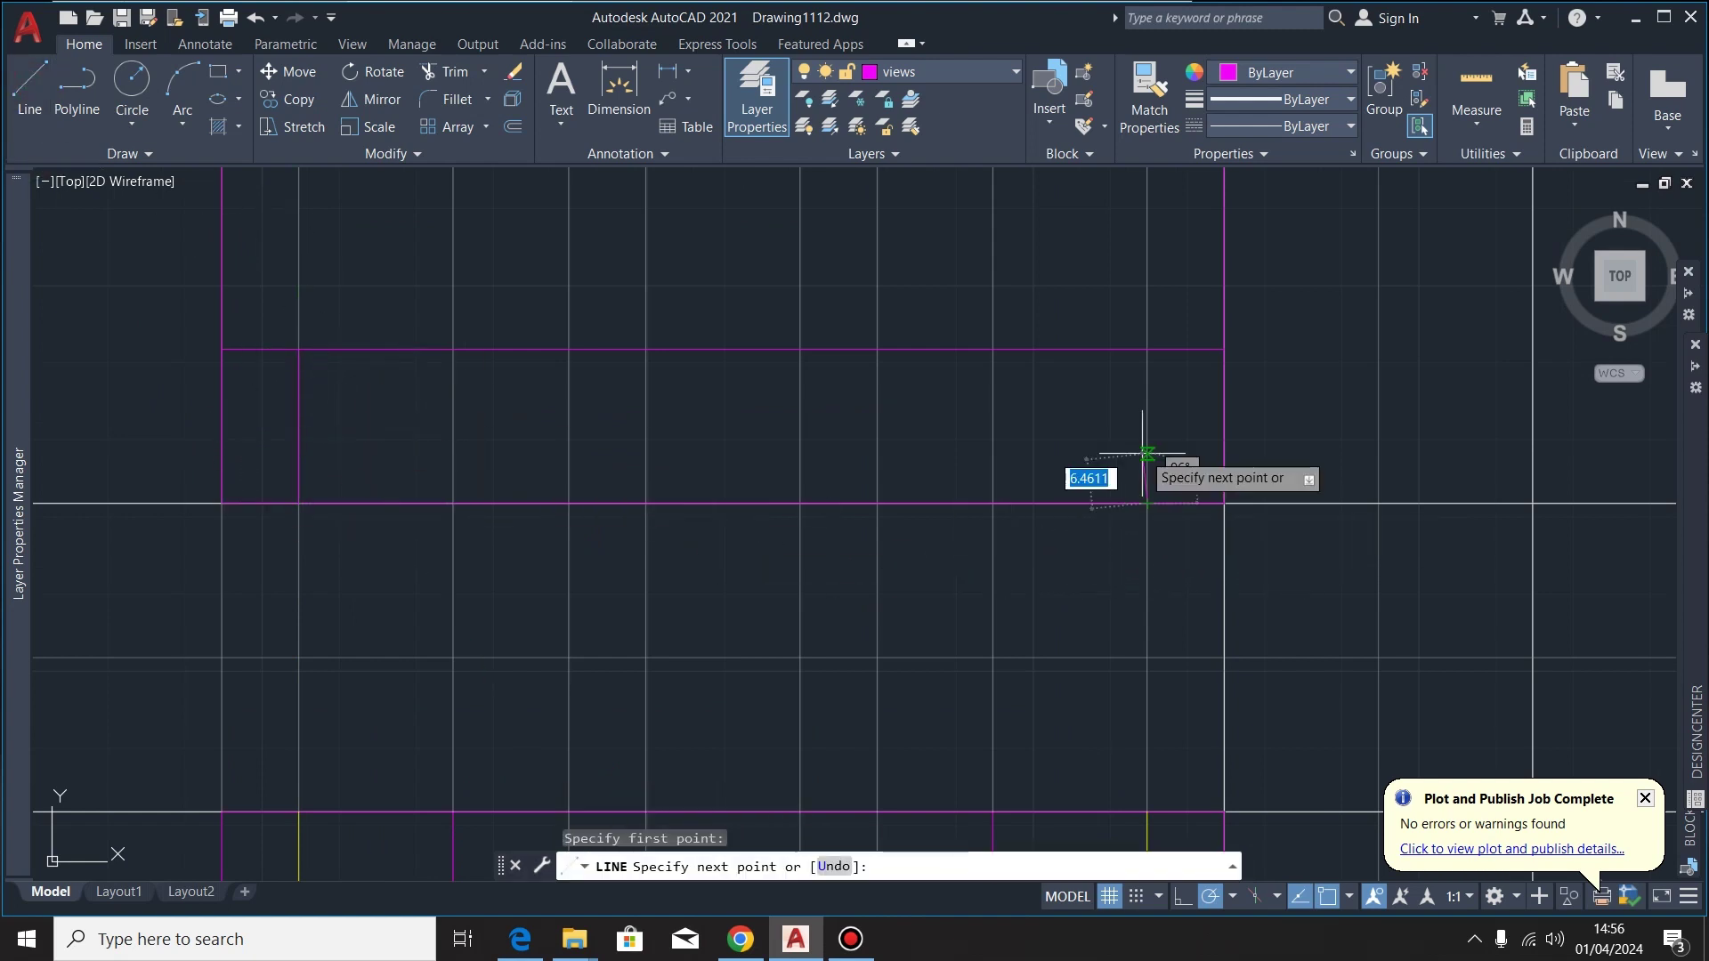
click(1147, 350)
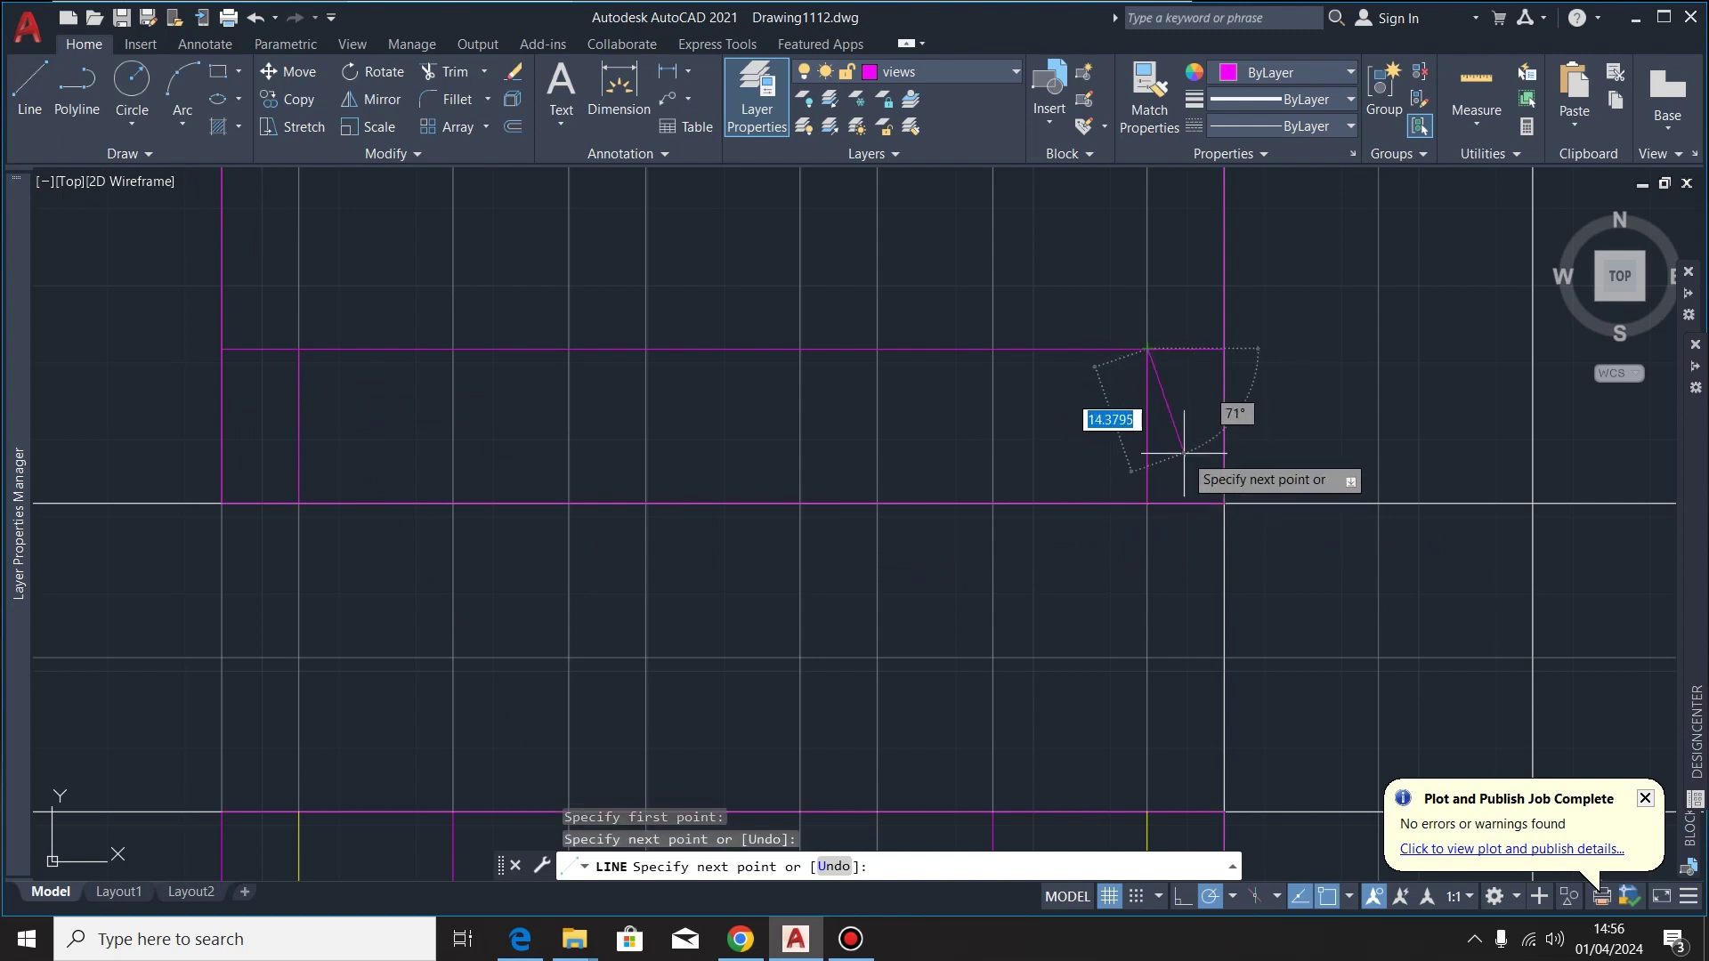
key(Escape)
scroll(573, 286, down, 2)
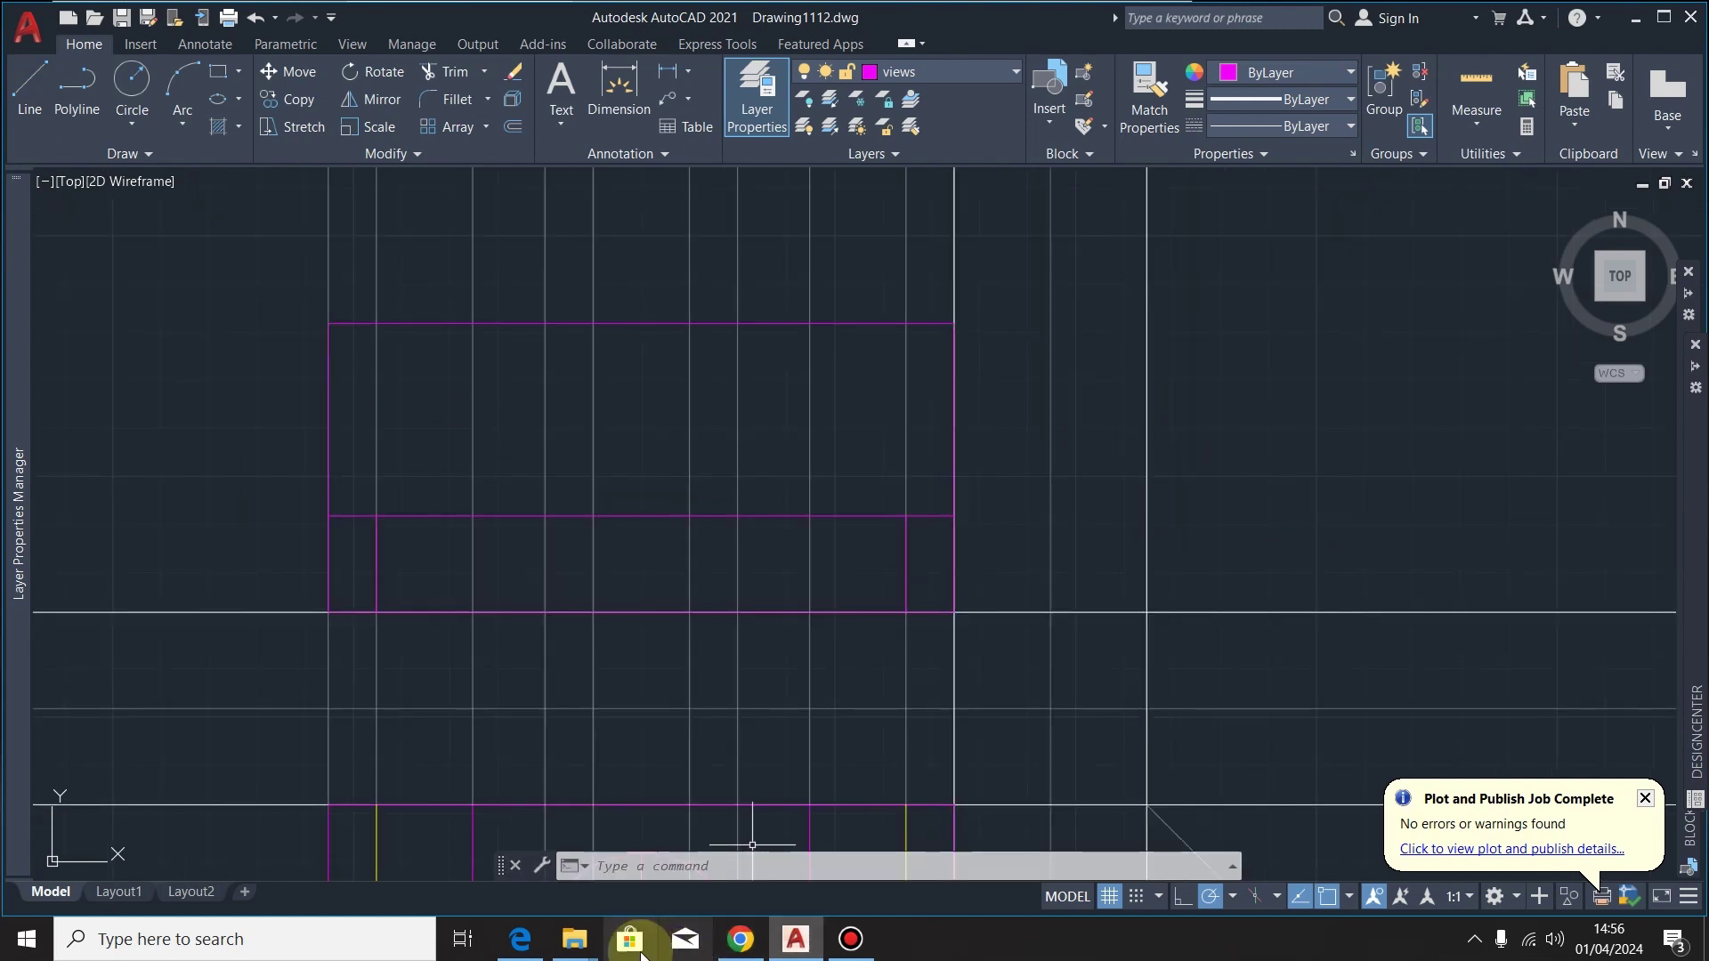
click(520, 939)
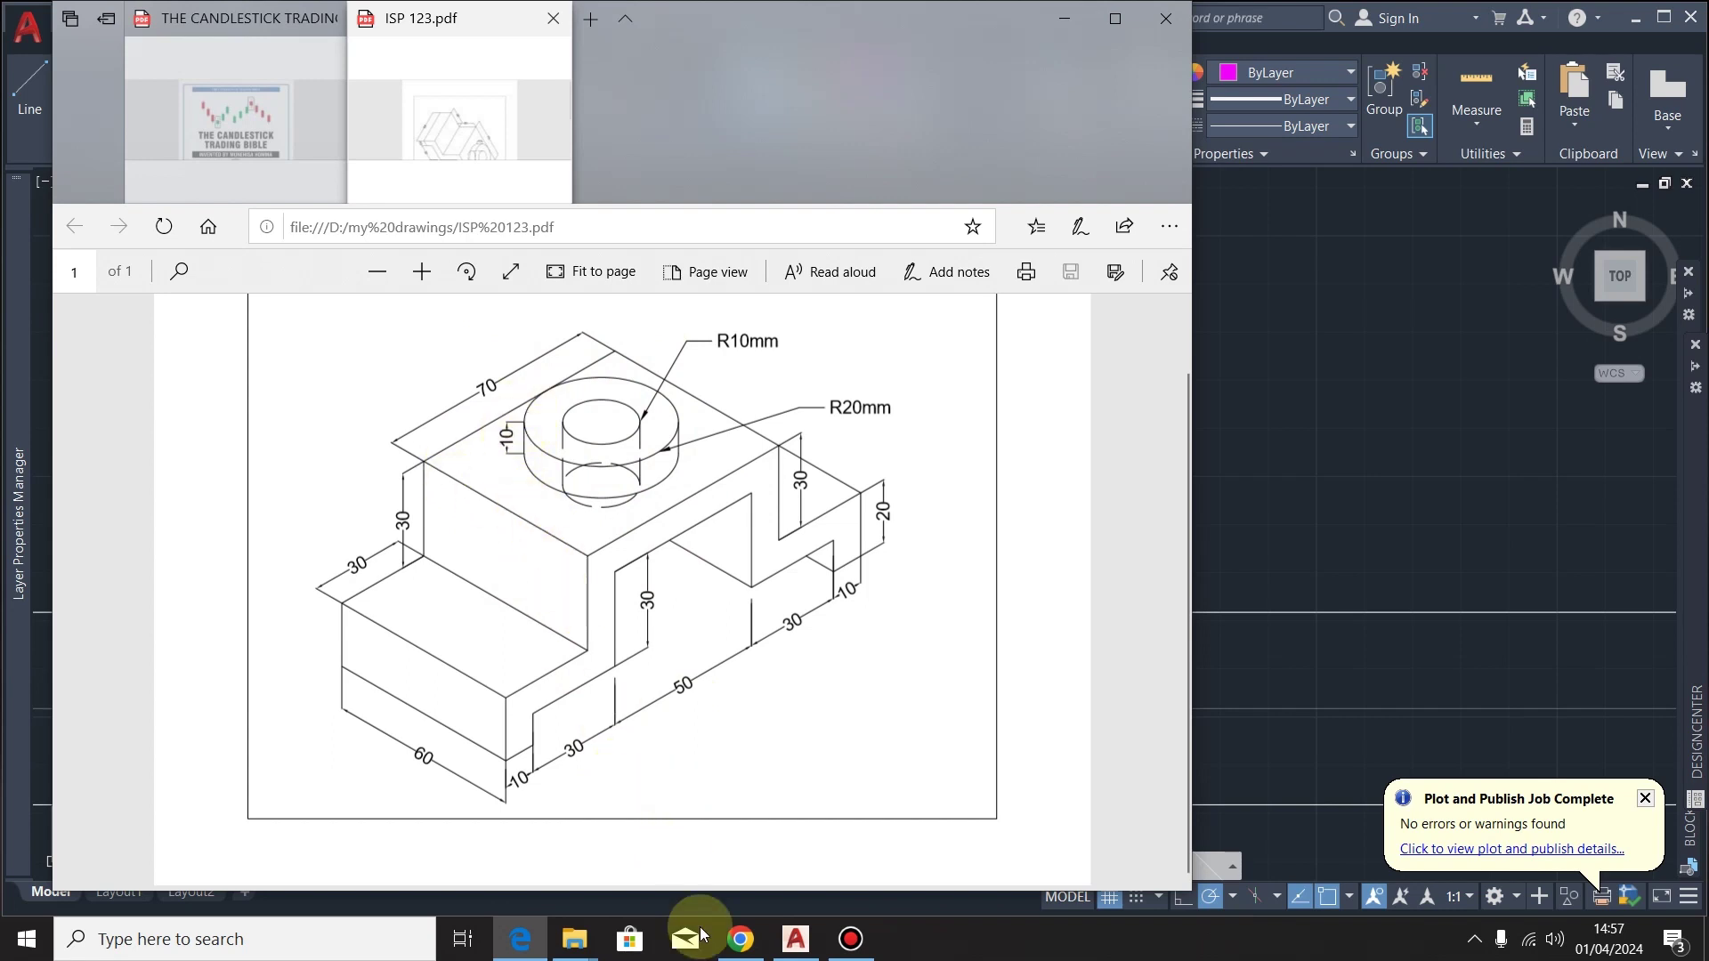
click(795, 939)
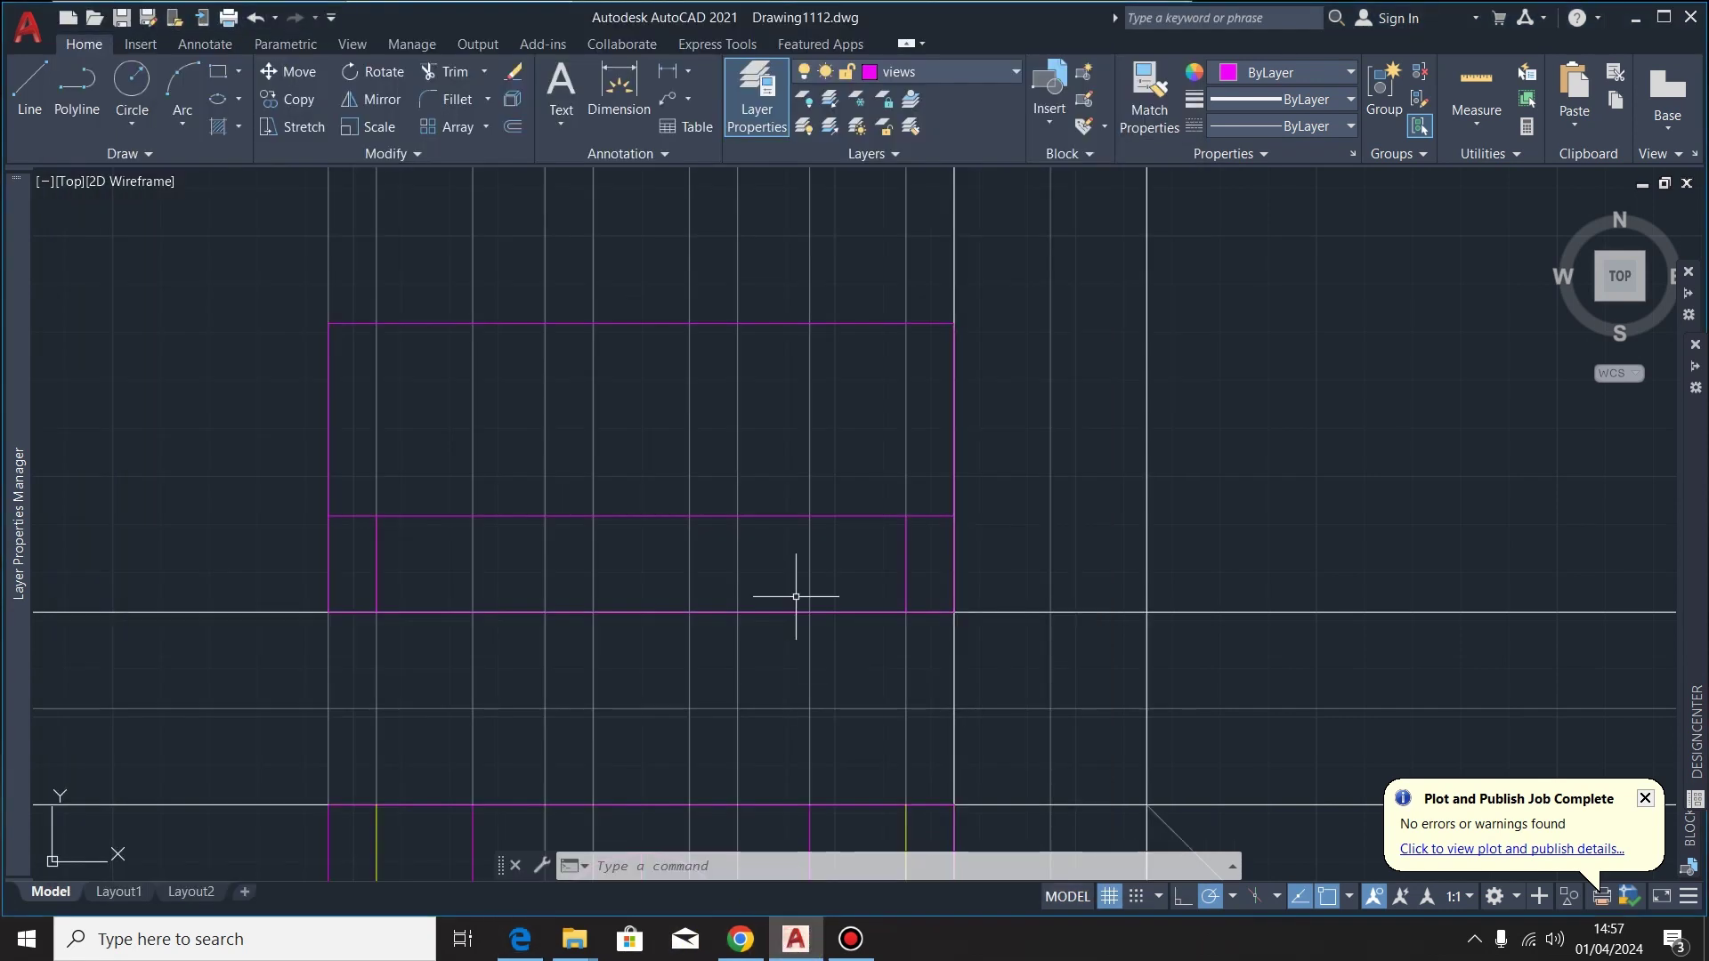
Measure the front view's right edge with a dimension to confirm 60, without placing it
click(641, 324)
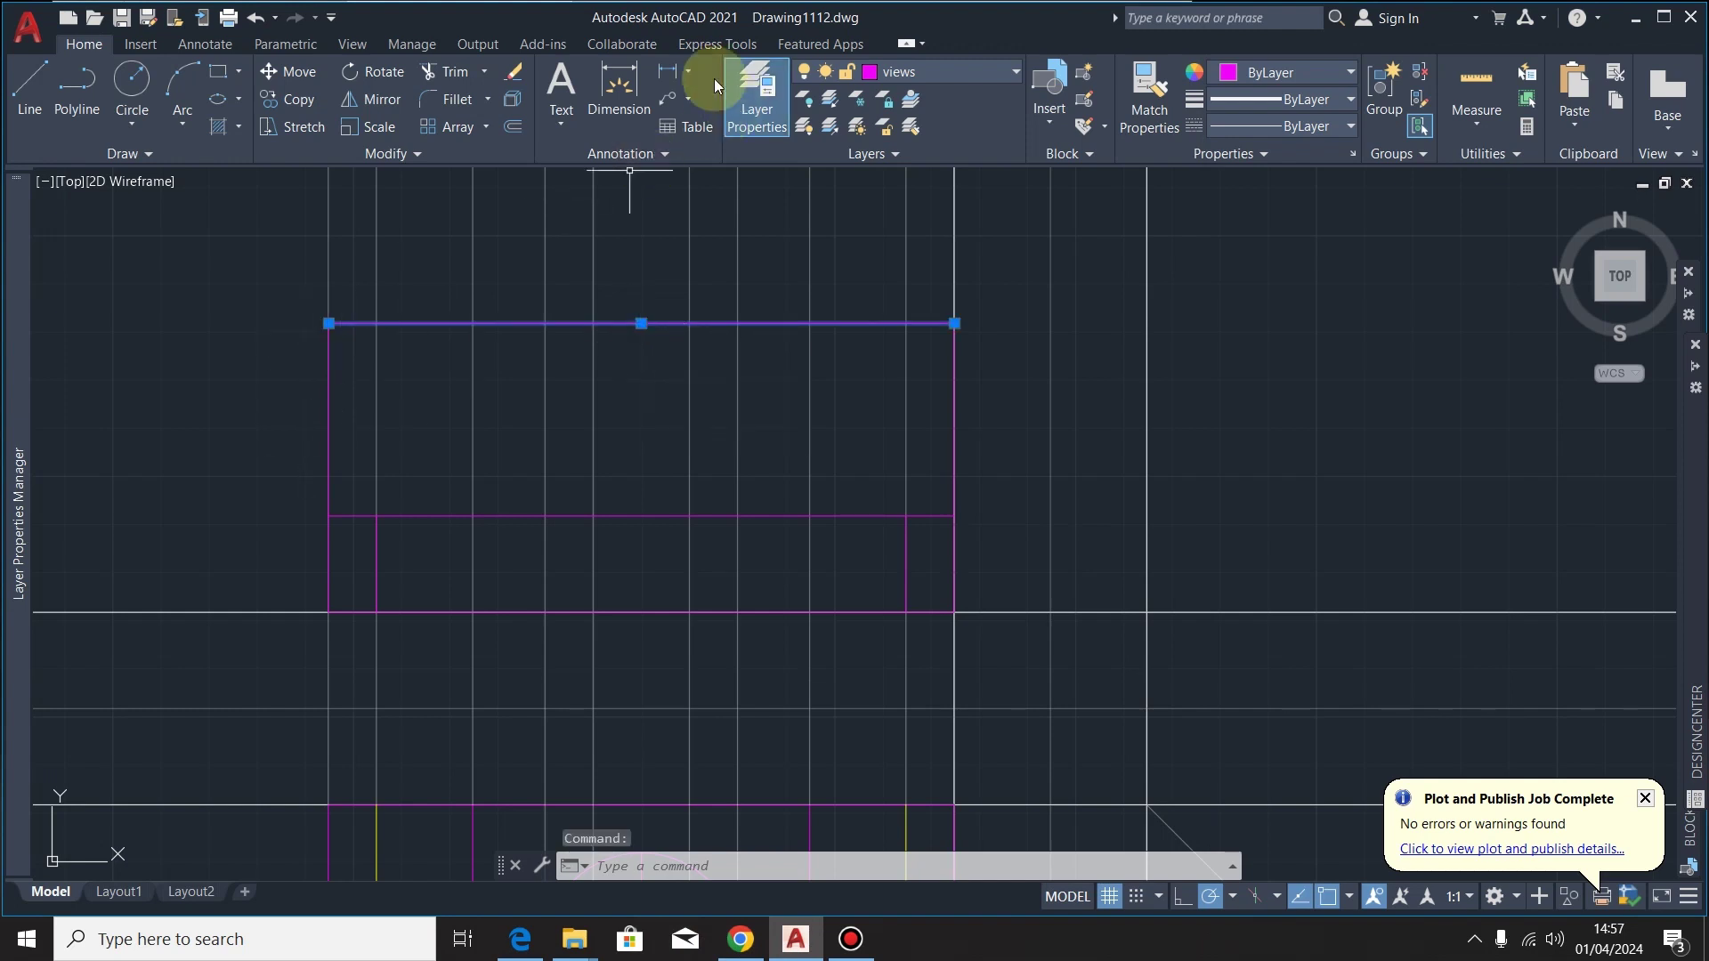
click(634, 78)
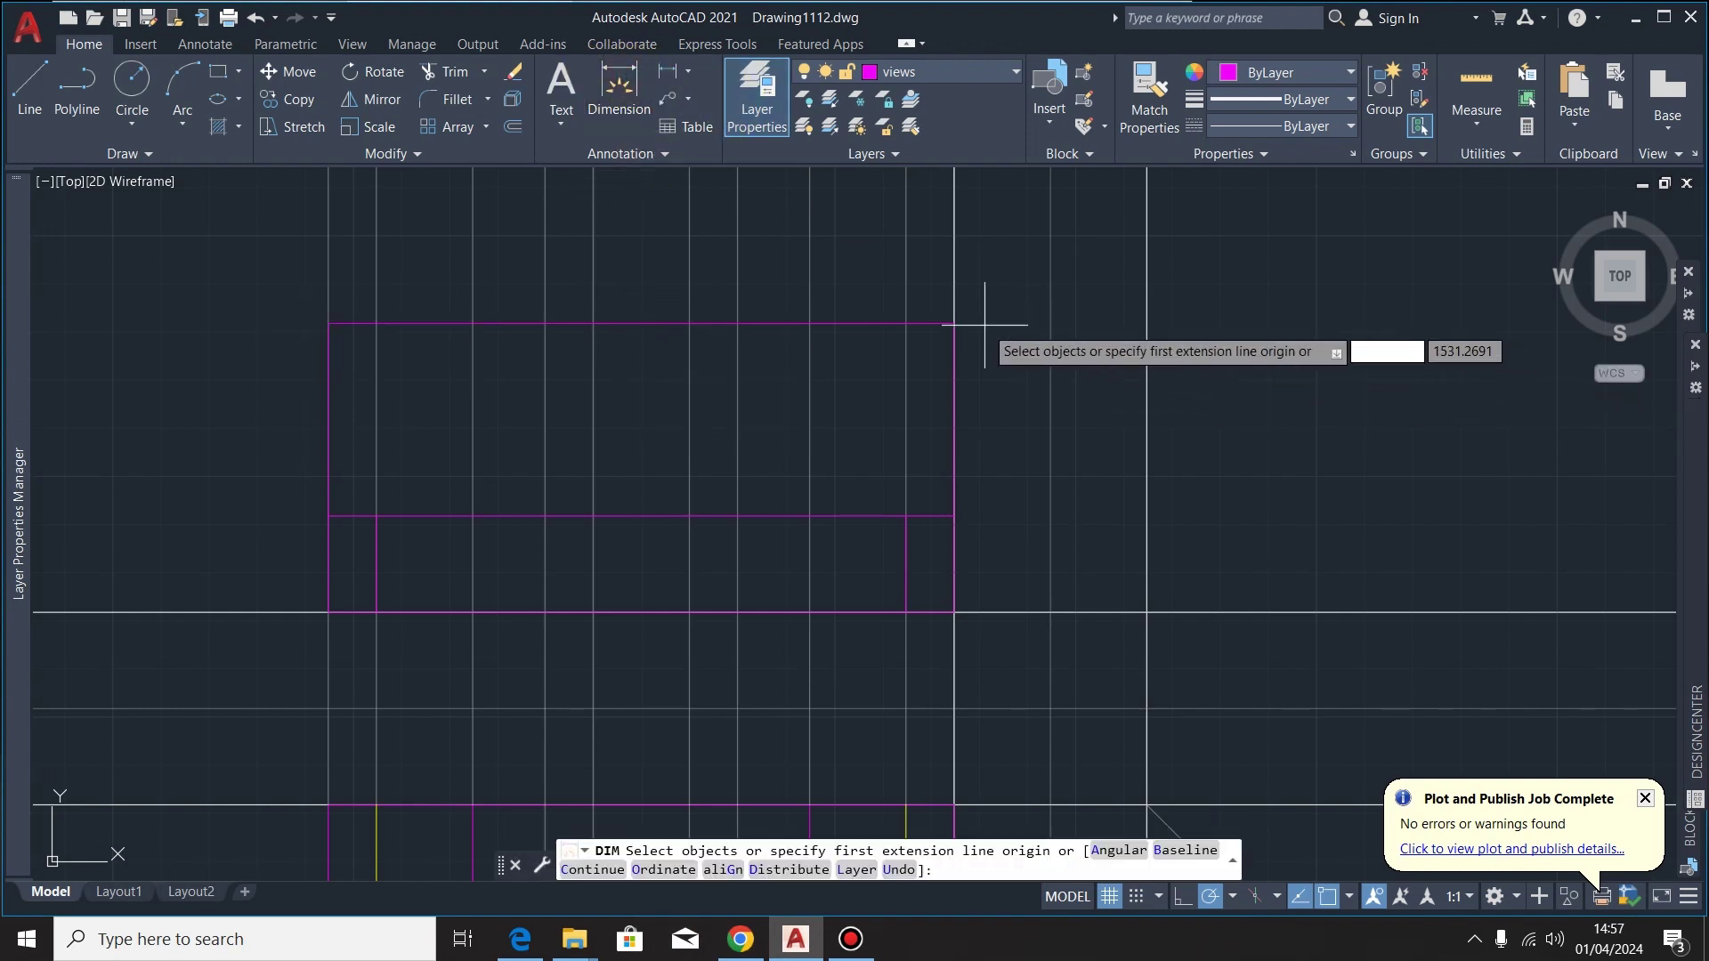
click(957, 324)
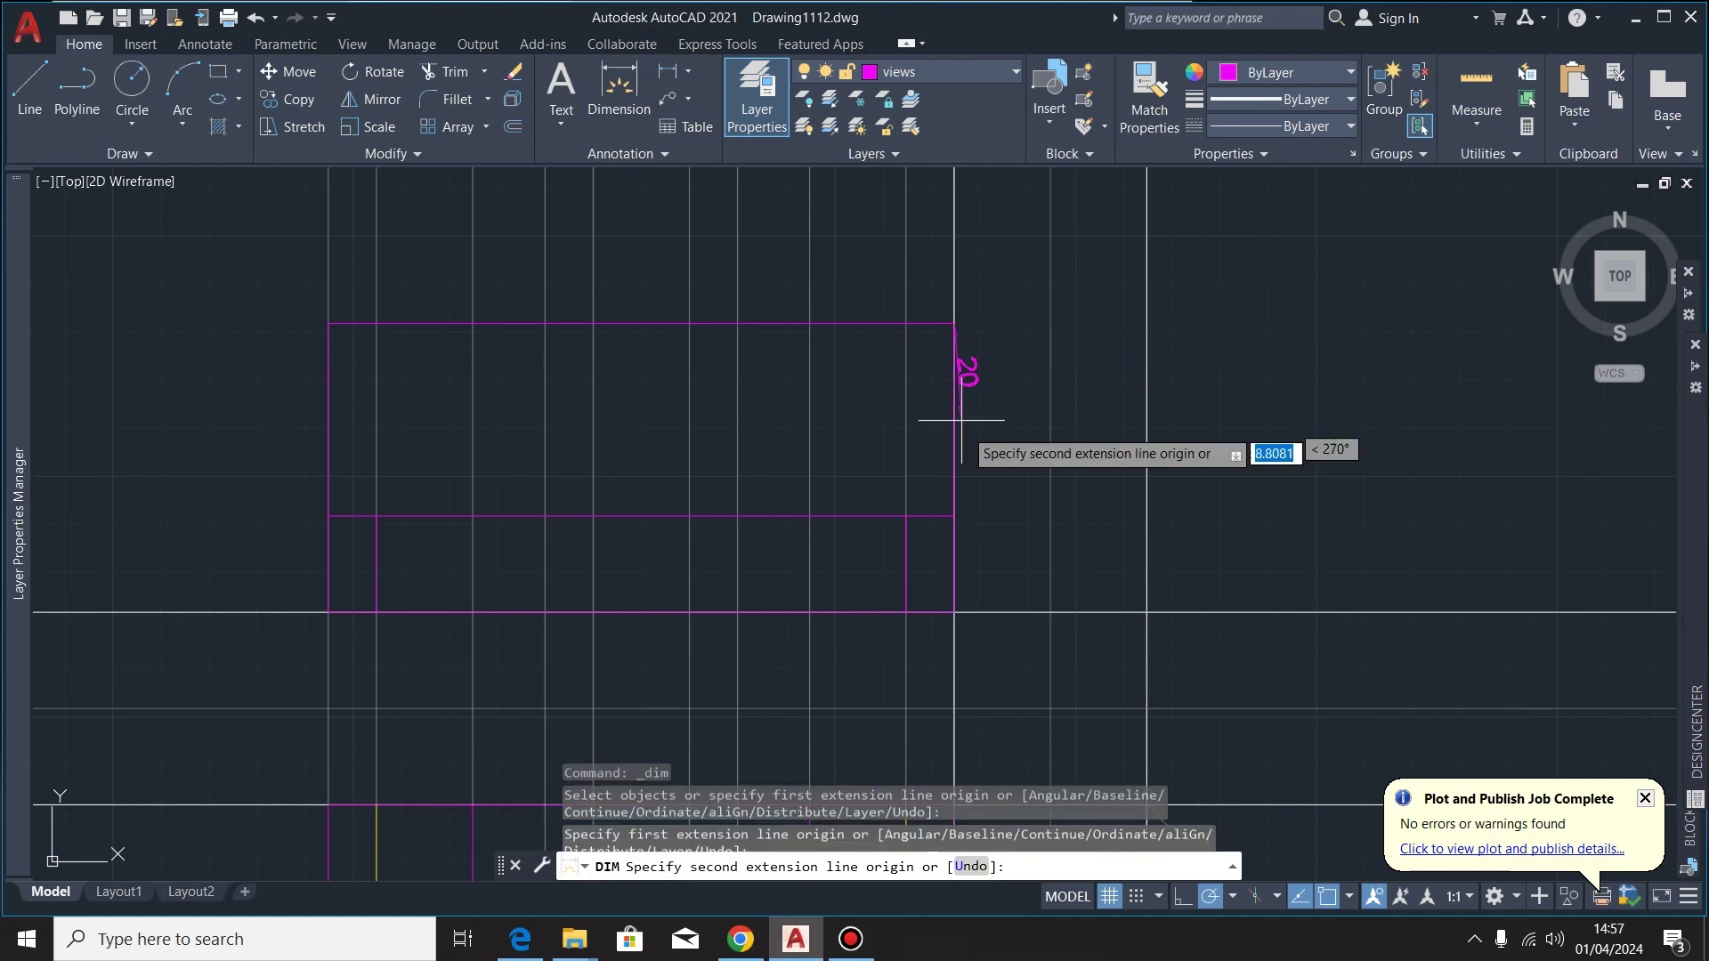
click(956, 610)
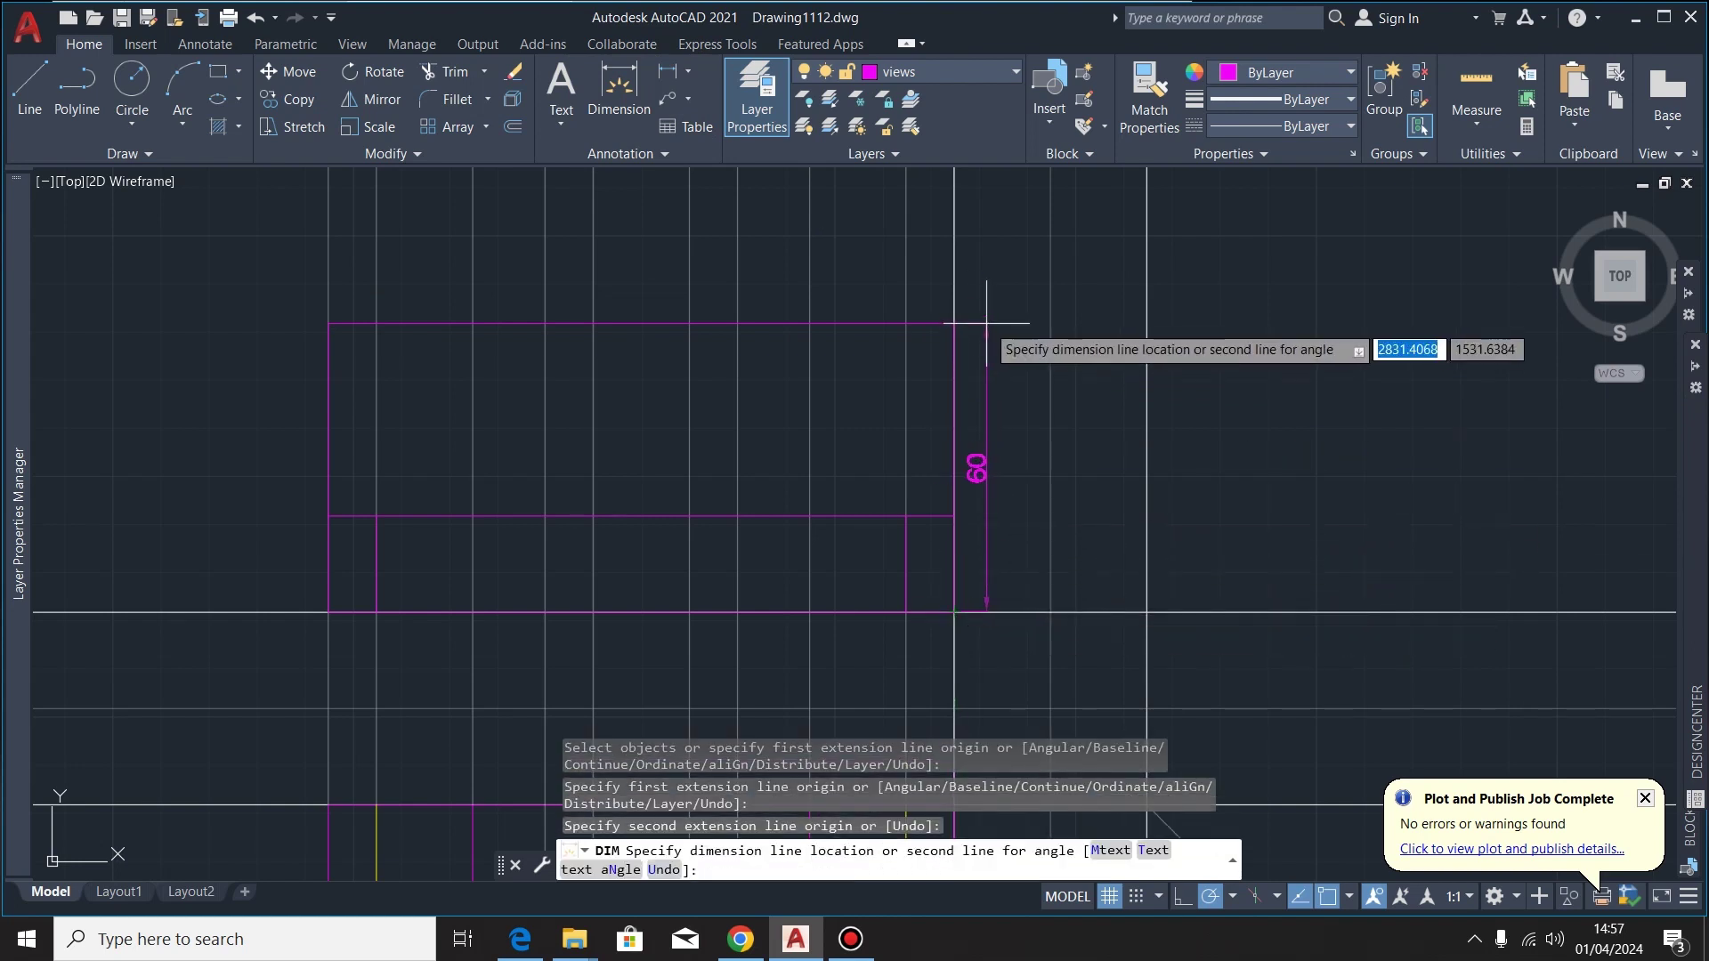
key(Escape)
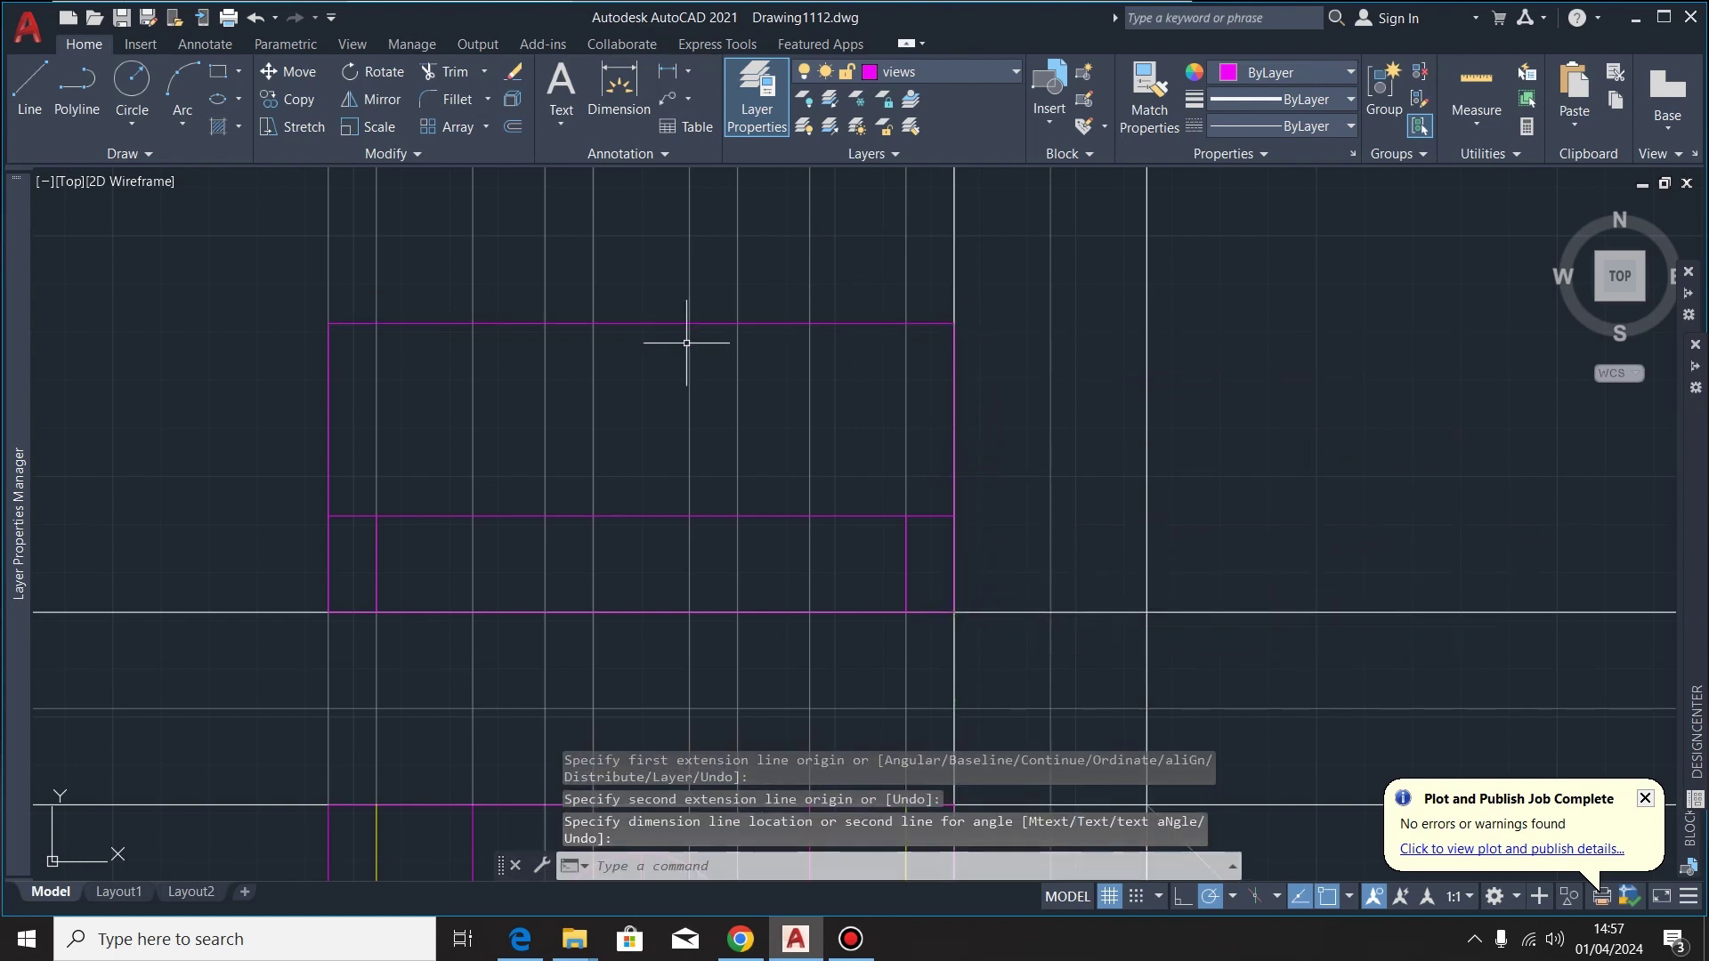
Select the front view's top line and begin offsetting it
click(627, 324)
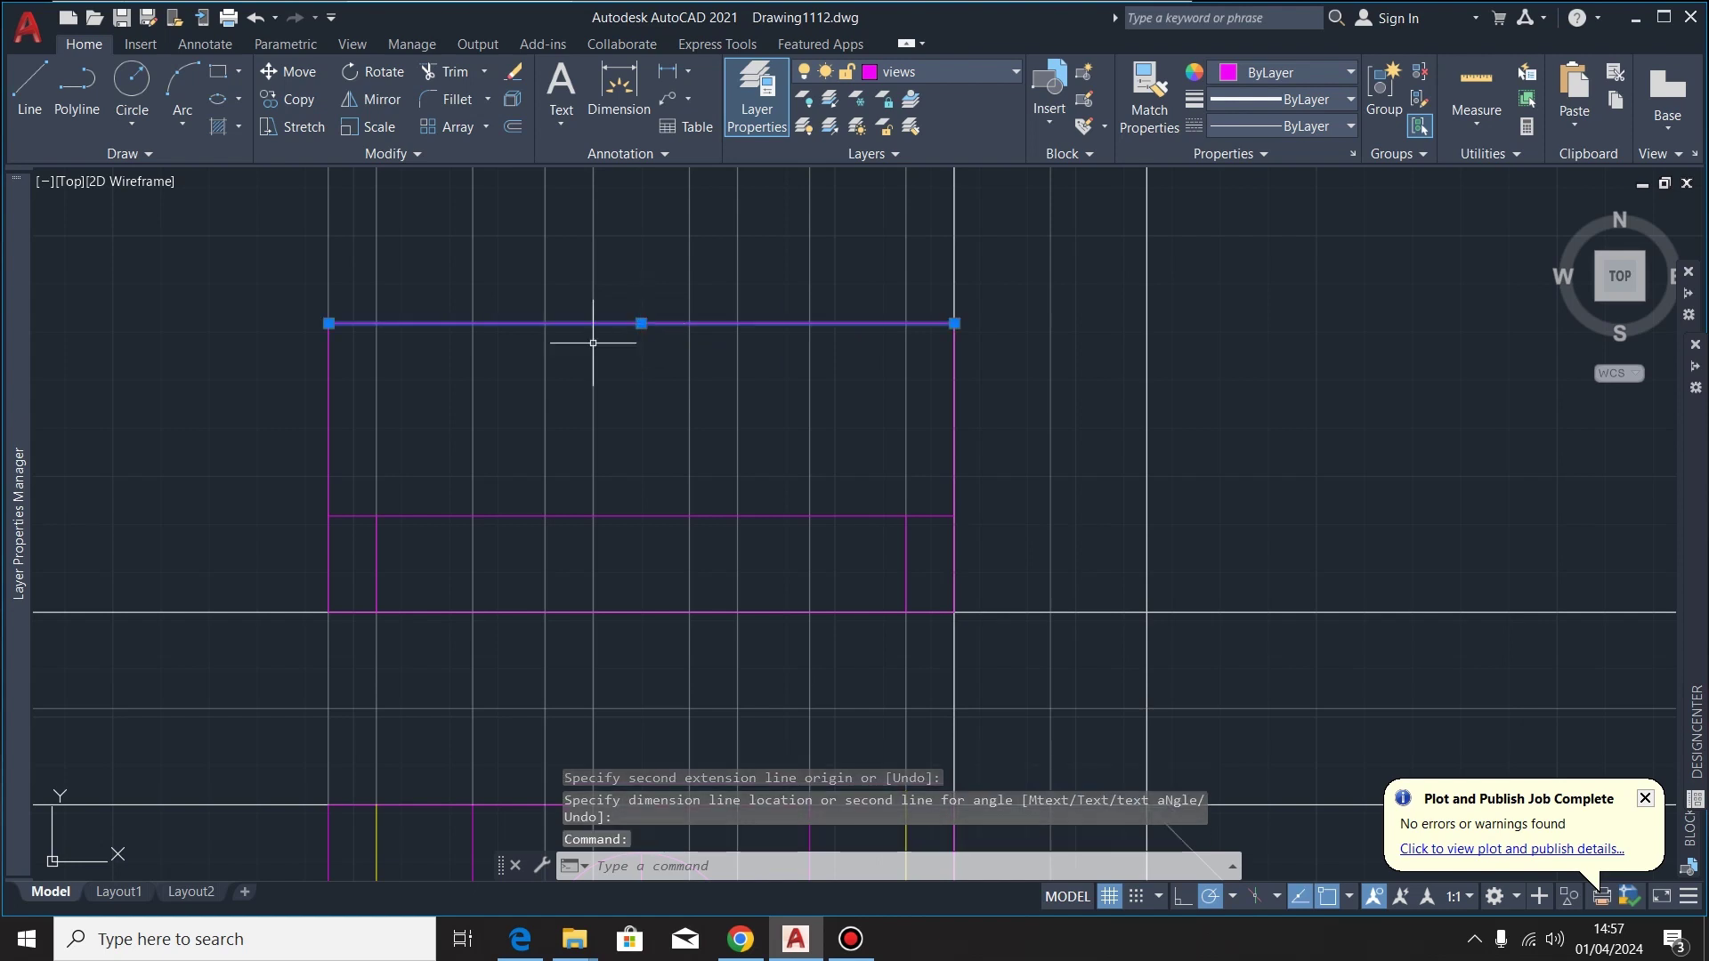
click(513, 99)
click(651, 331)
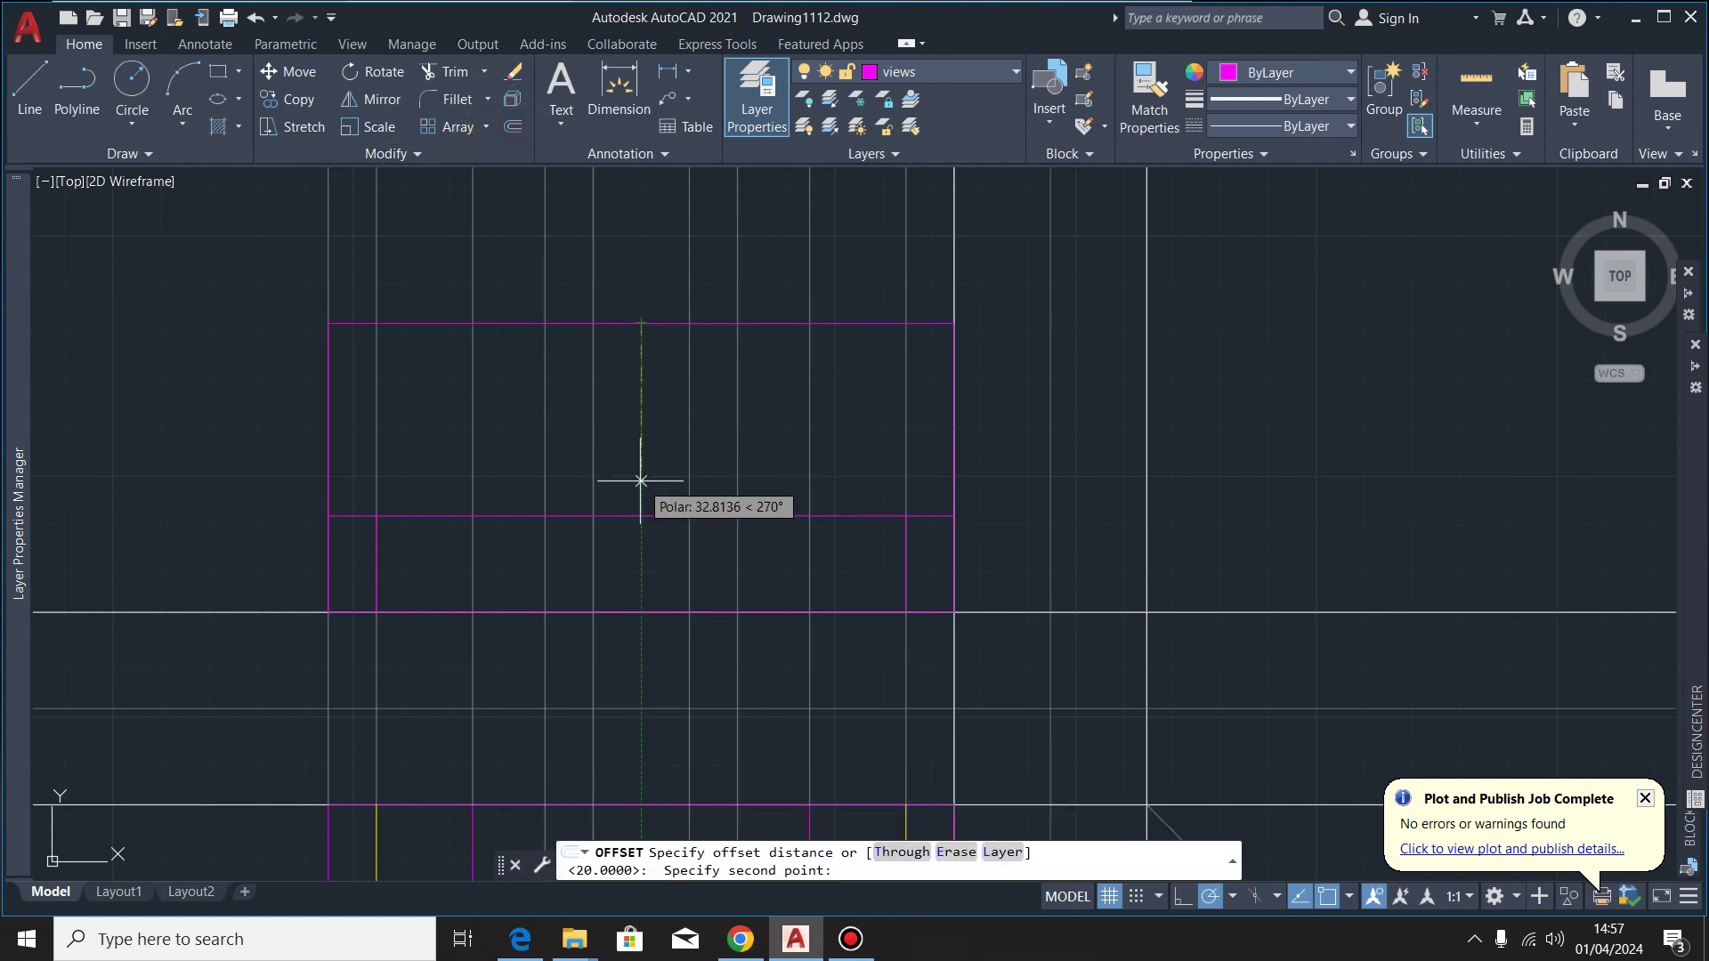
Offset the upper view's top edge 10 units downward
text(10)
key(Return)
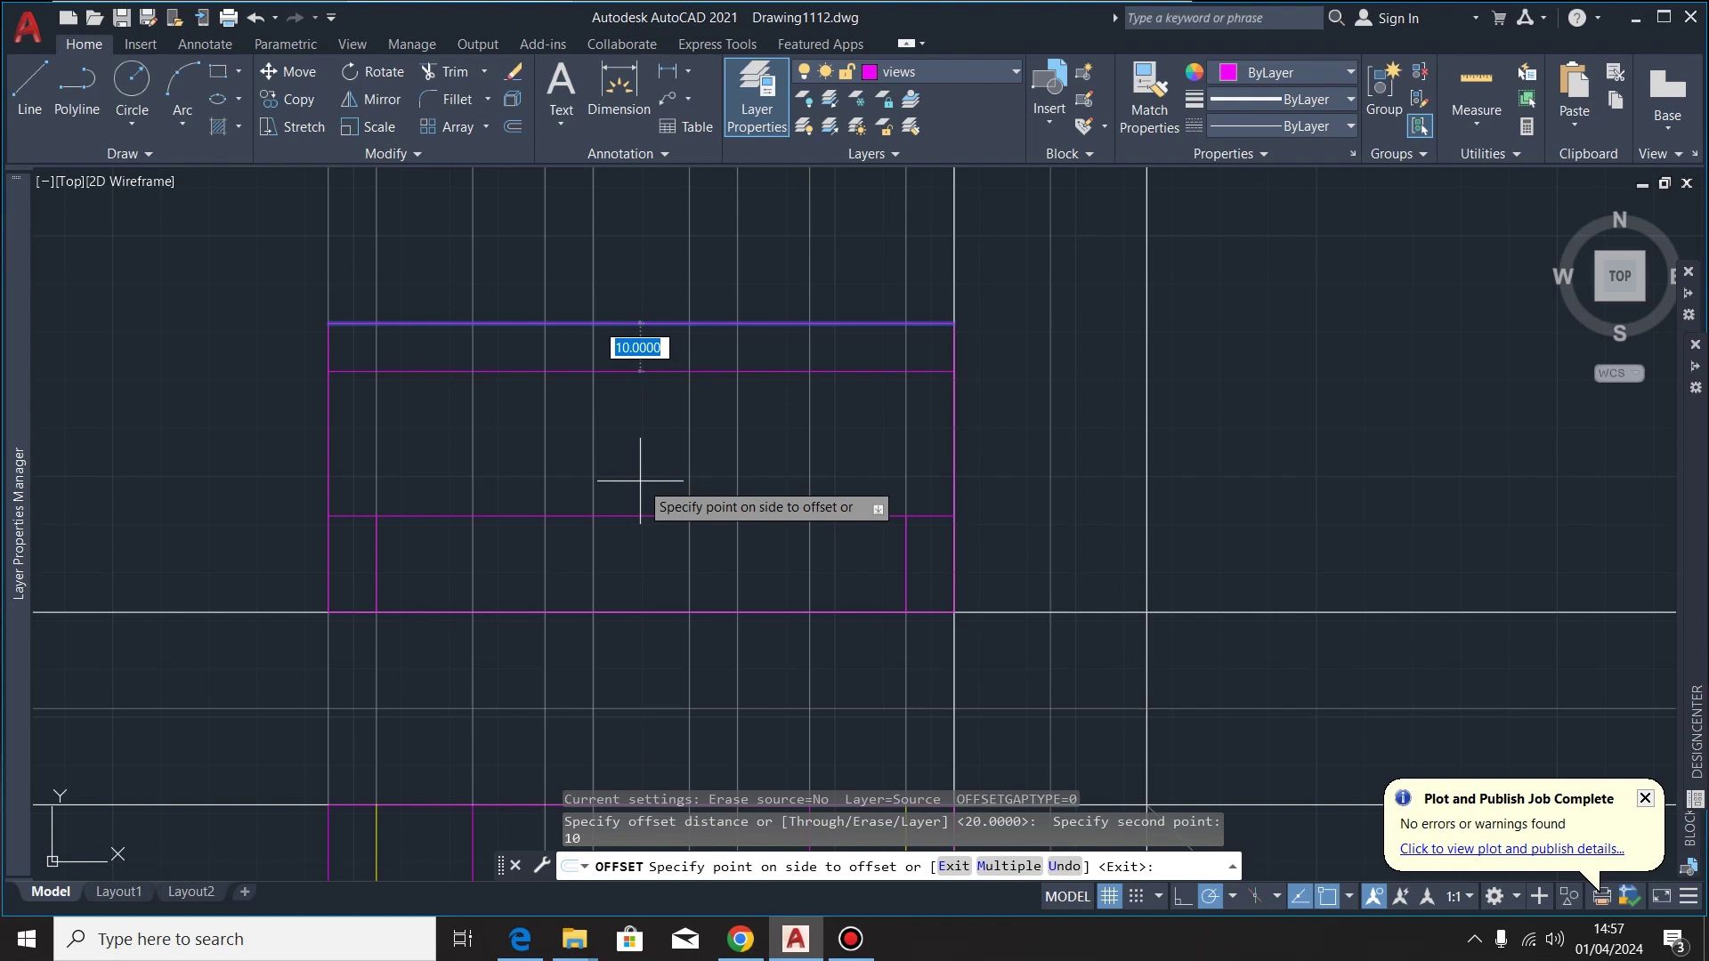
click(641, 446)
scroll(605, 238, down, 2)
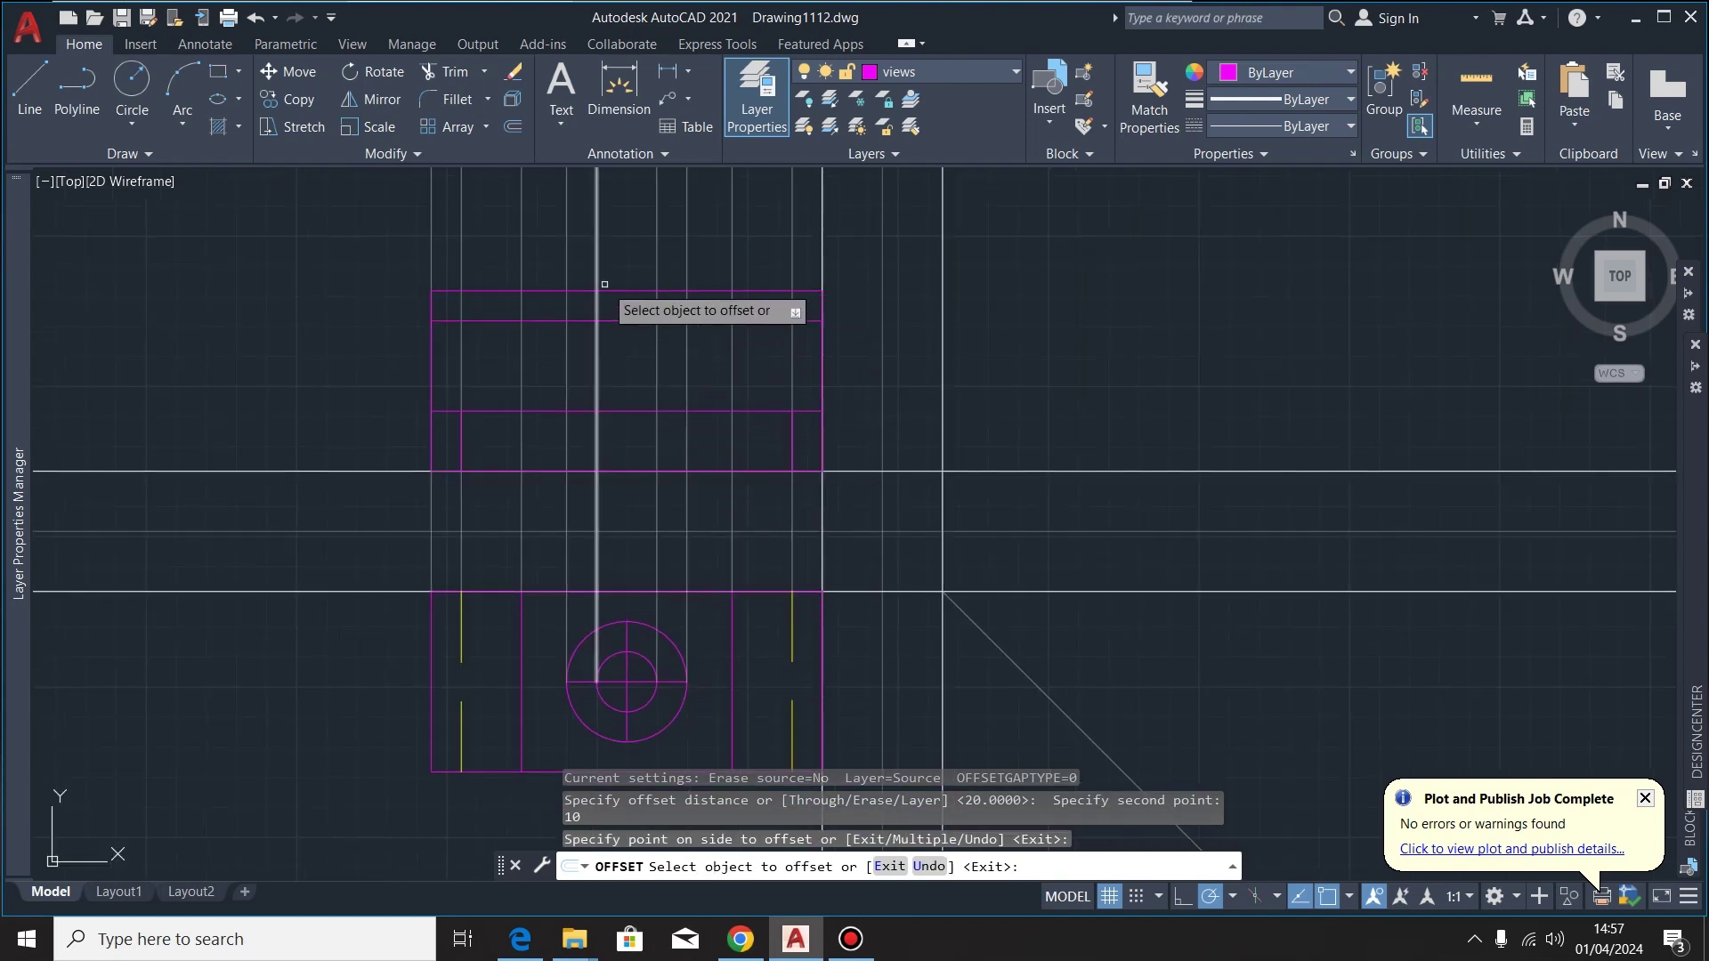
scroll(605, 283, up, 2)
key(Escape)
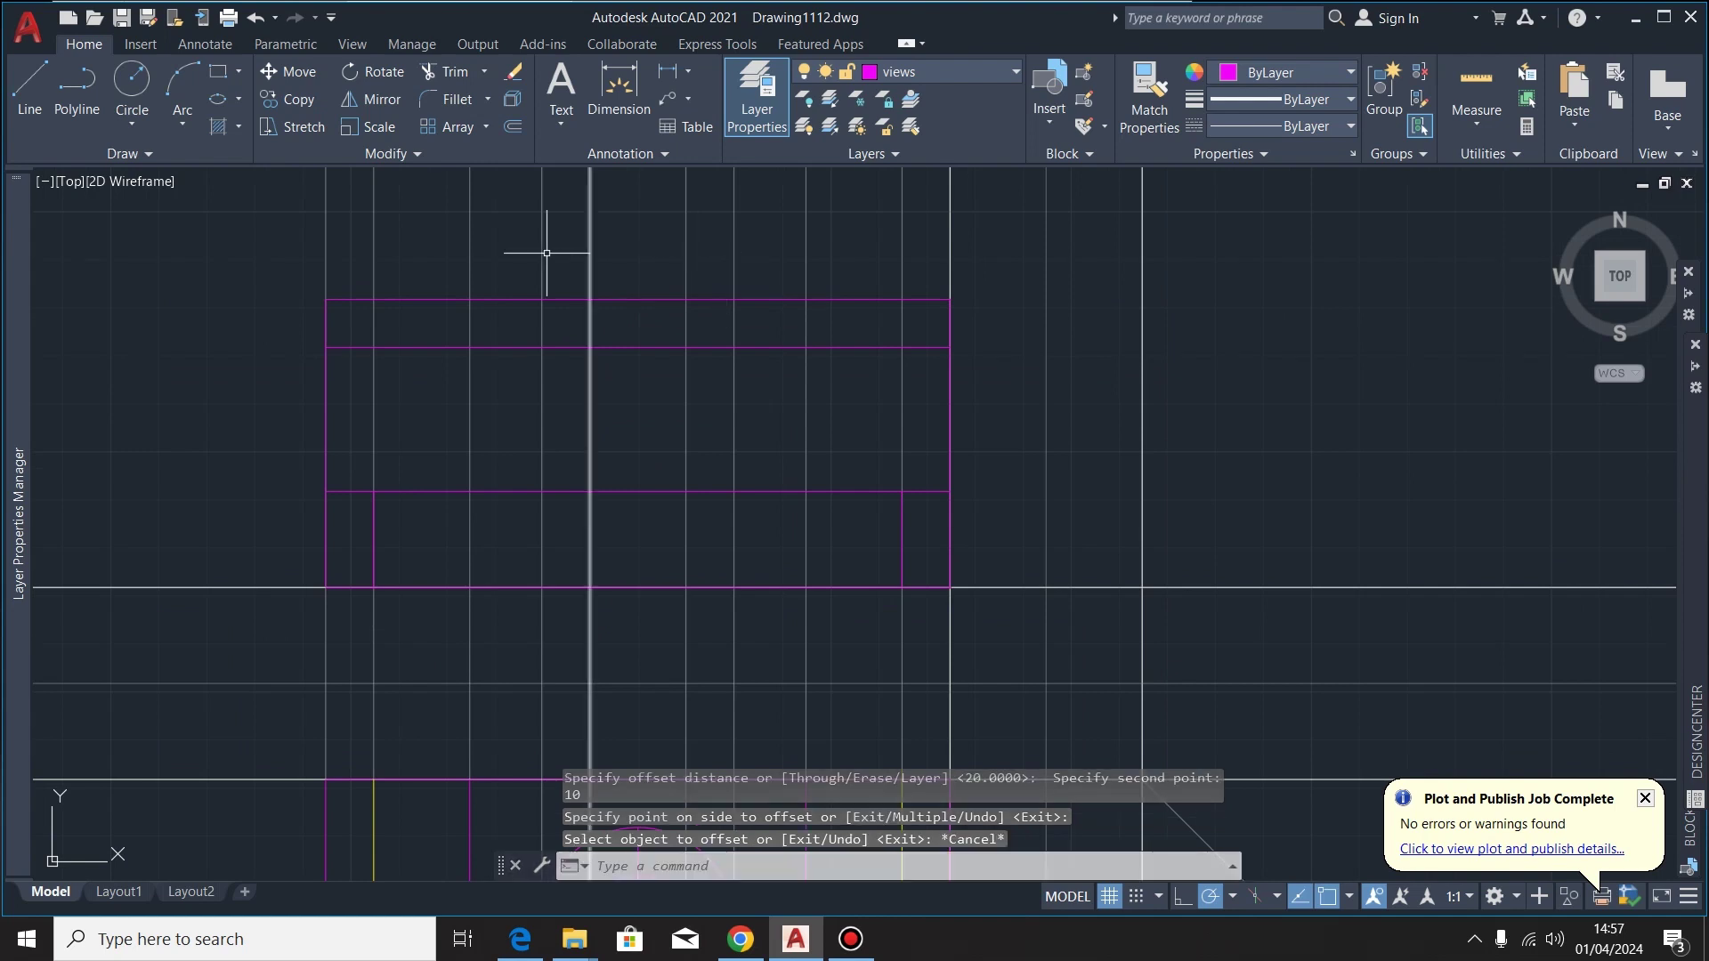
Draw two short vertical lines from the top magenta edge down to the offset line
click(41, 71)
scroll(592, 317, up, 3)
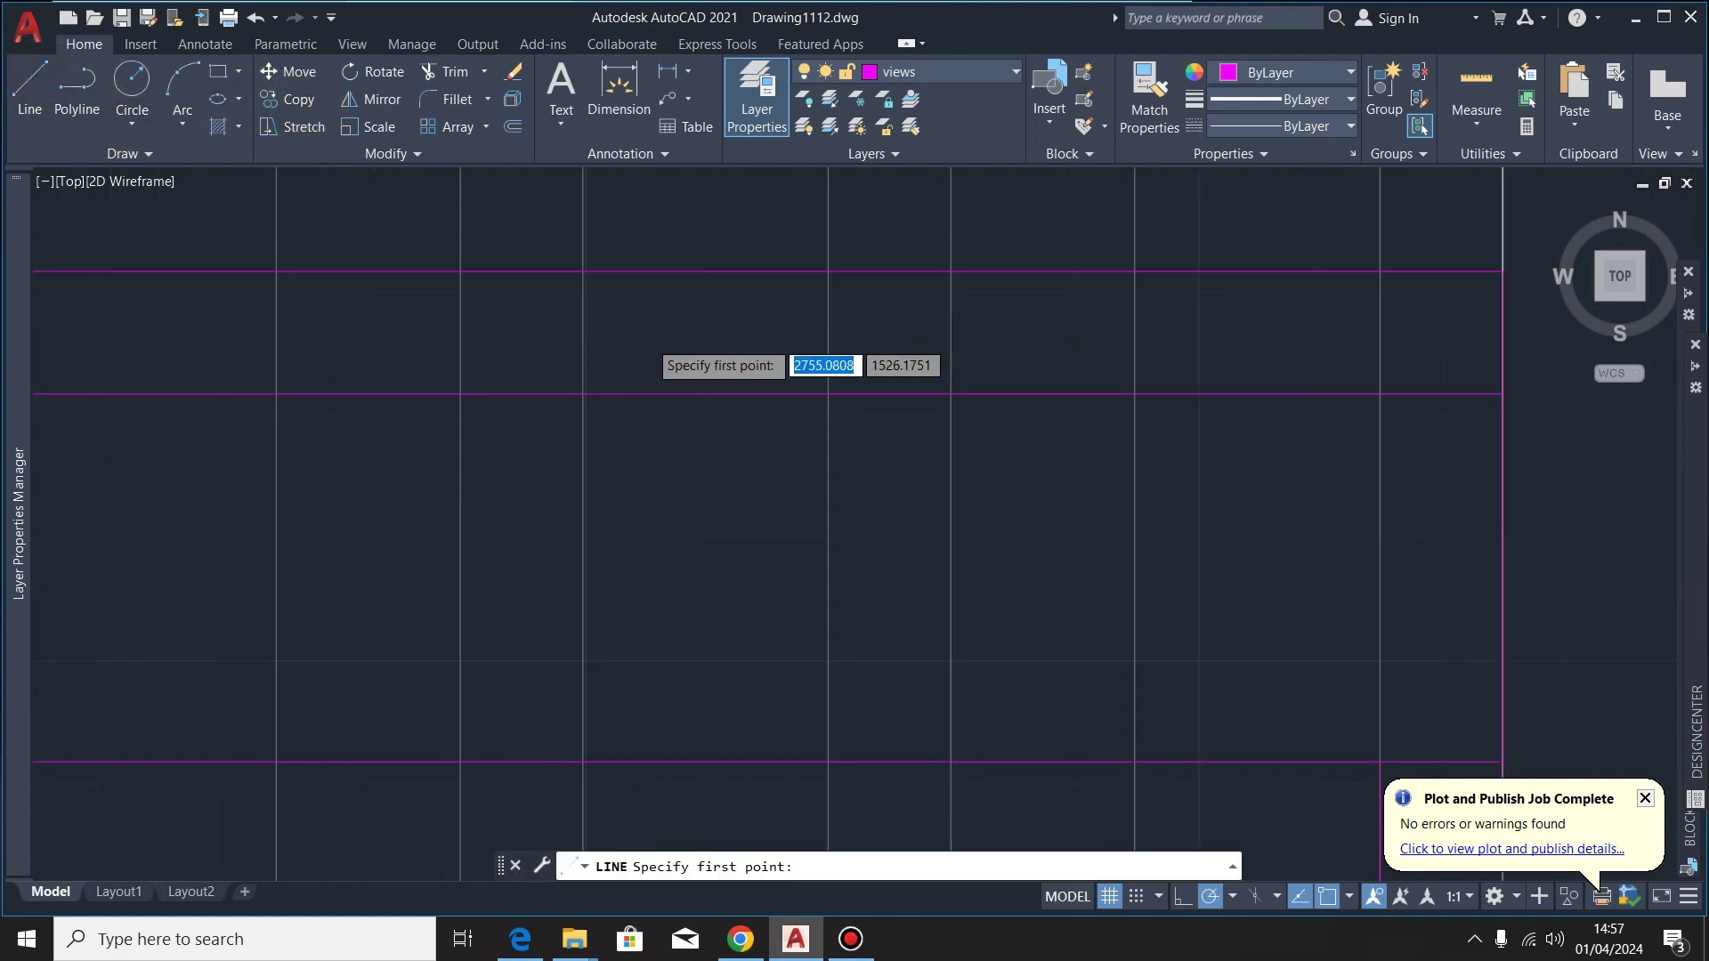
scroll(591, 356, down, 4)
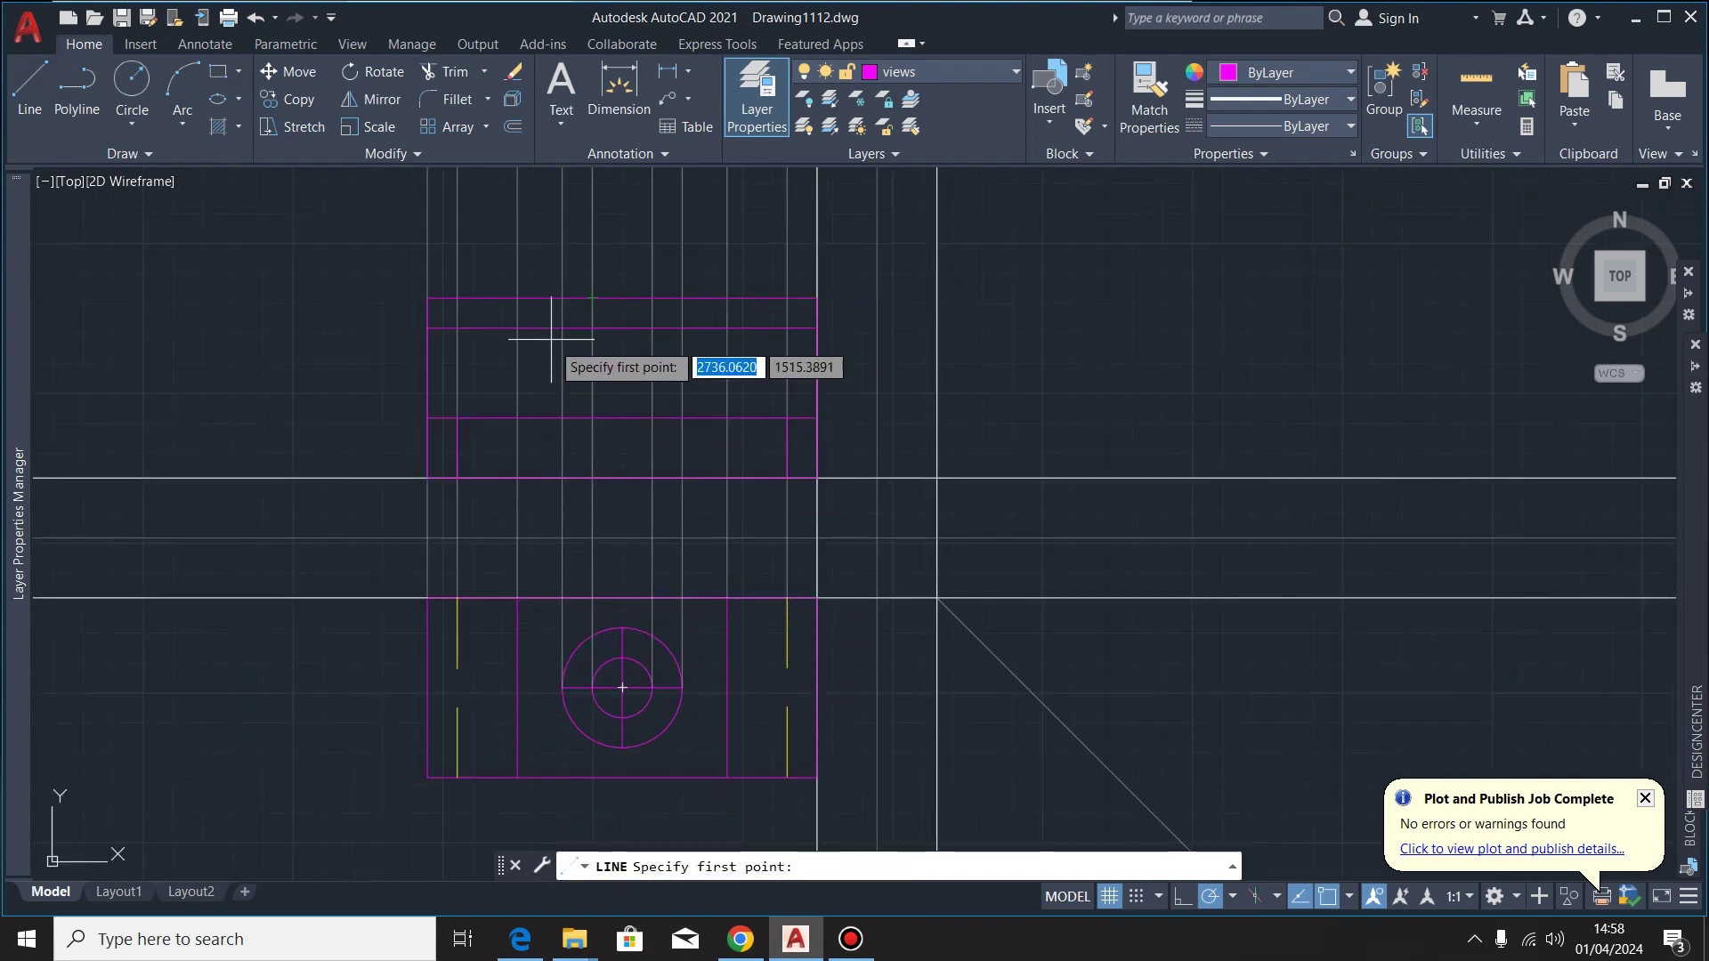
scroll(559, 316, up, 3)
click(568, 271)
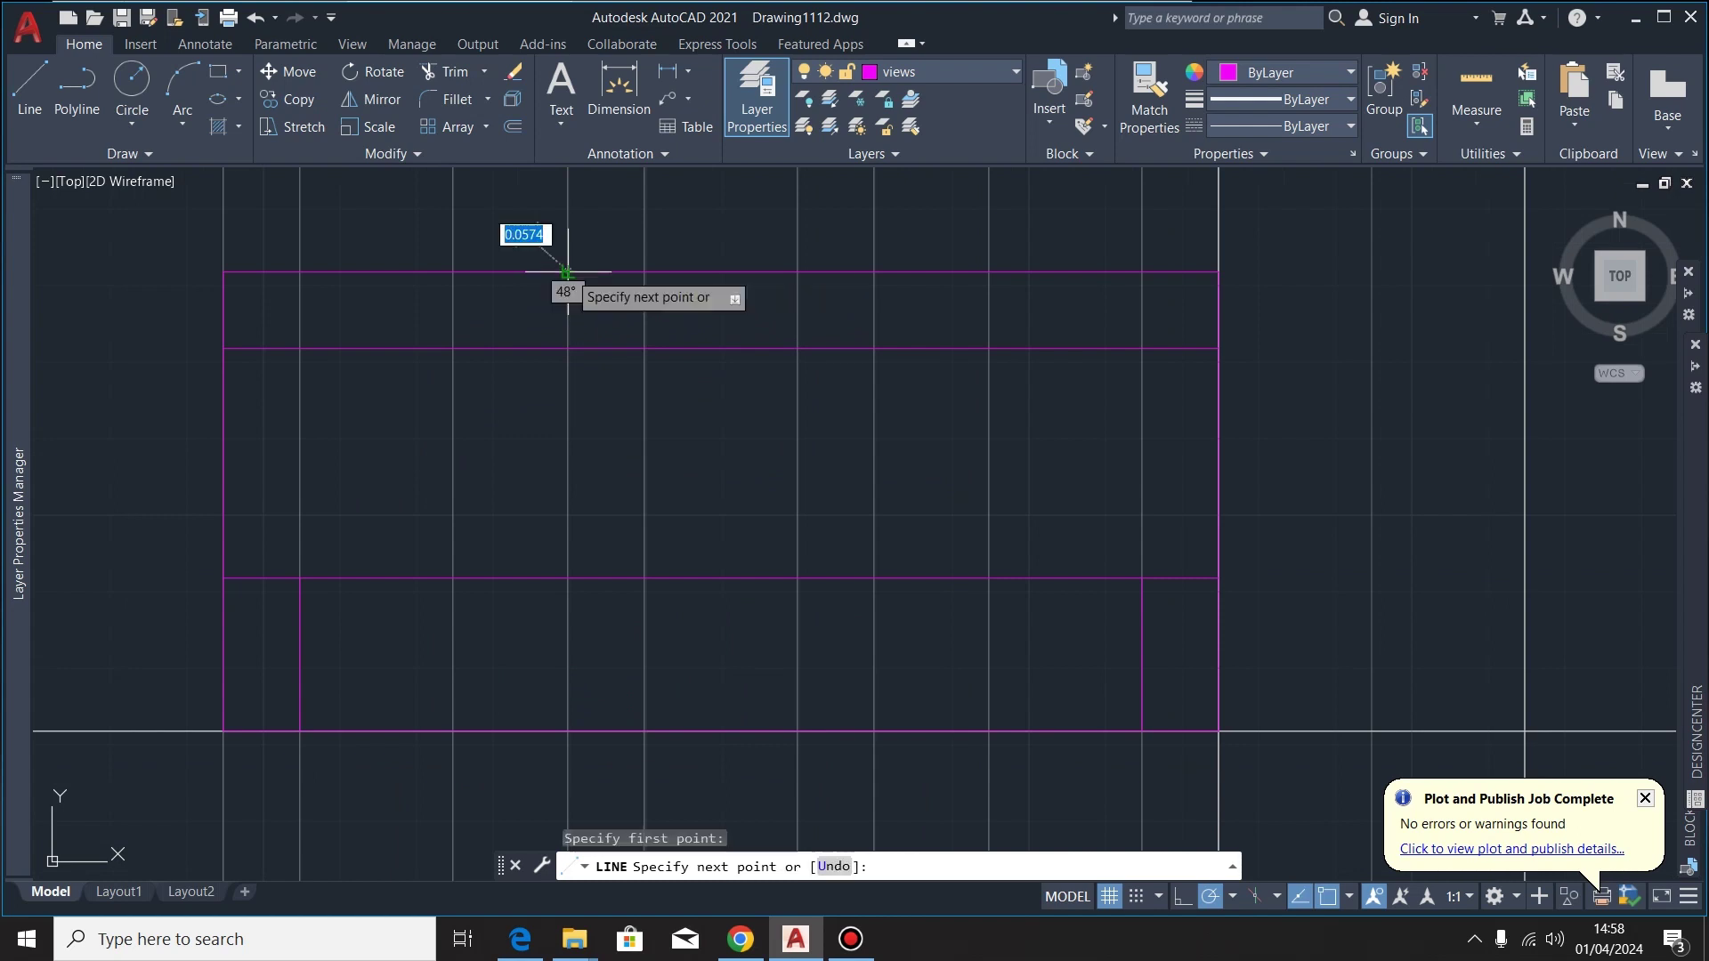
click(568, 348)
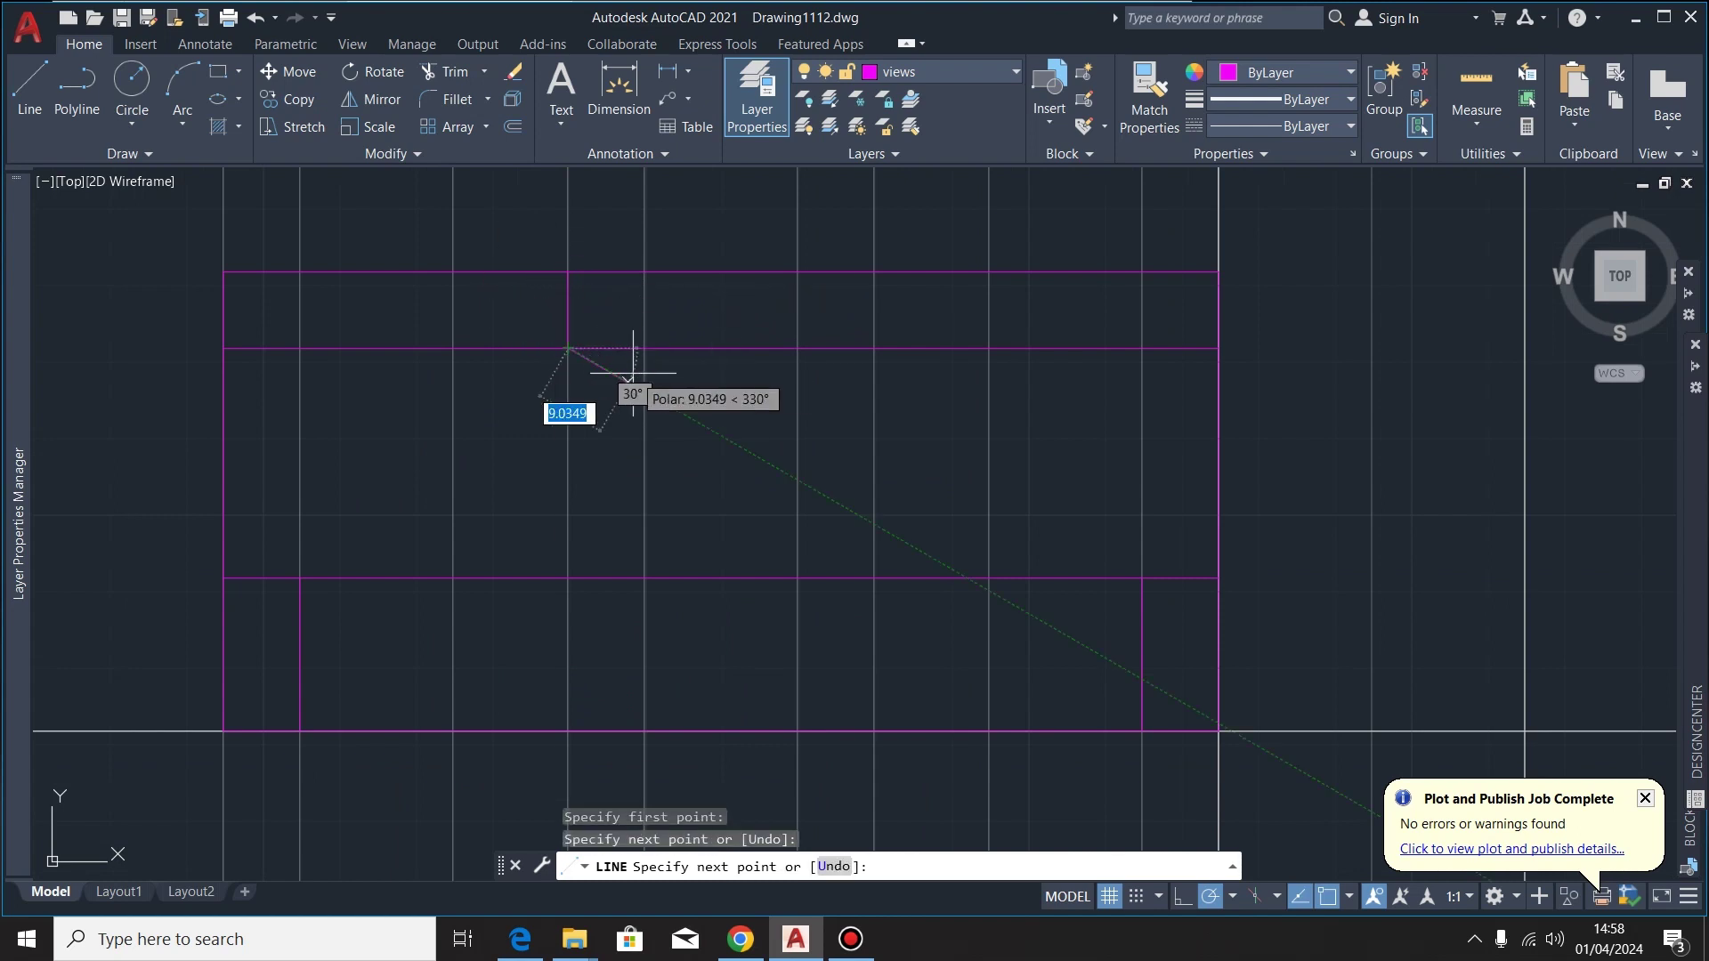
key(Escape)
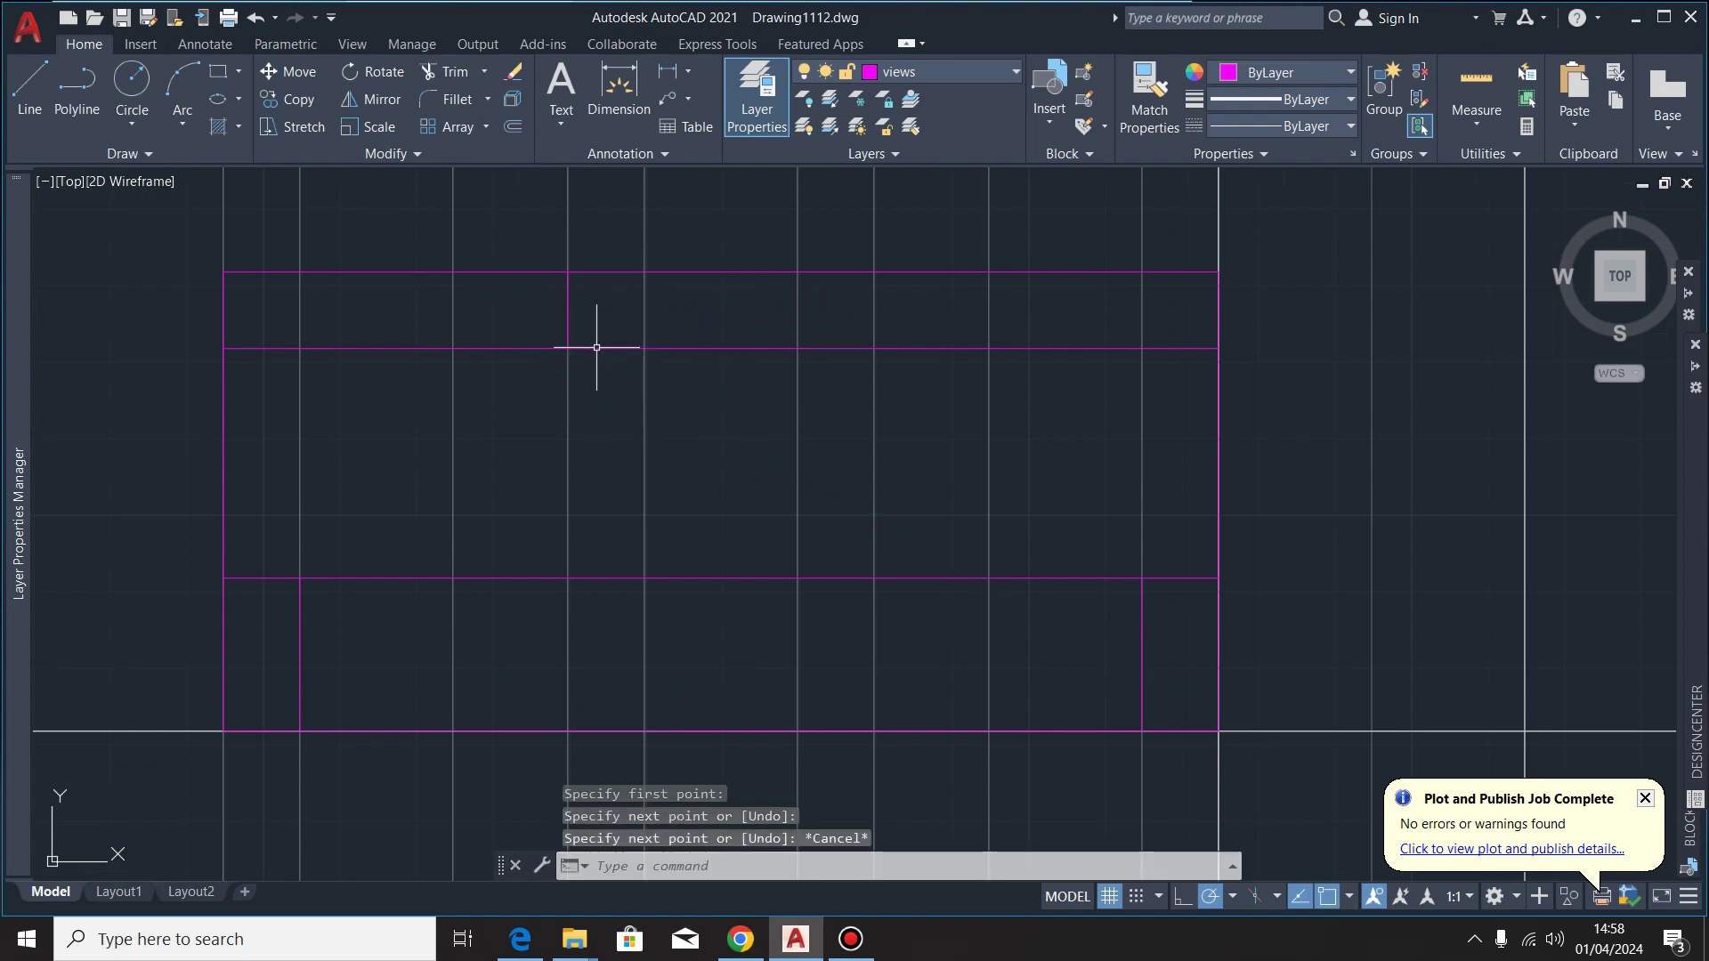
click(30, 82)
click(874, 272)
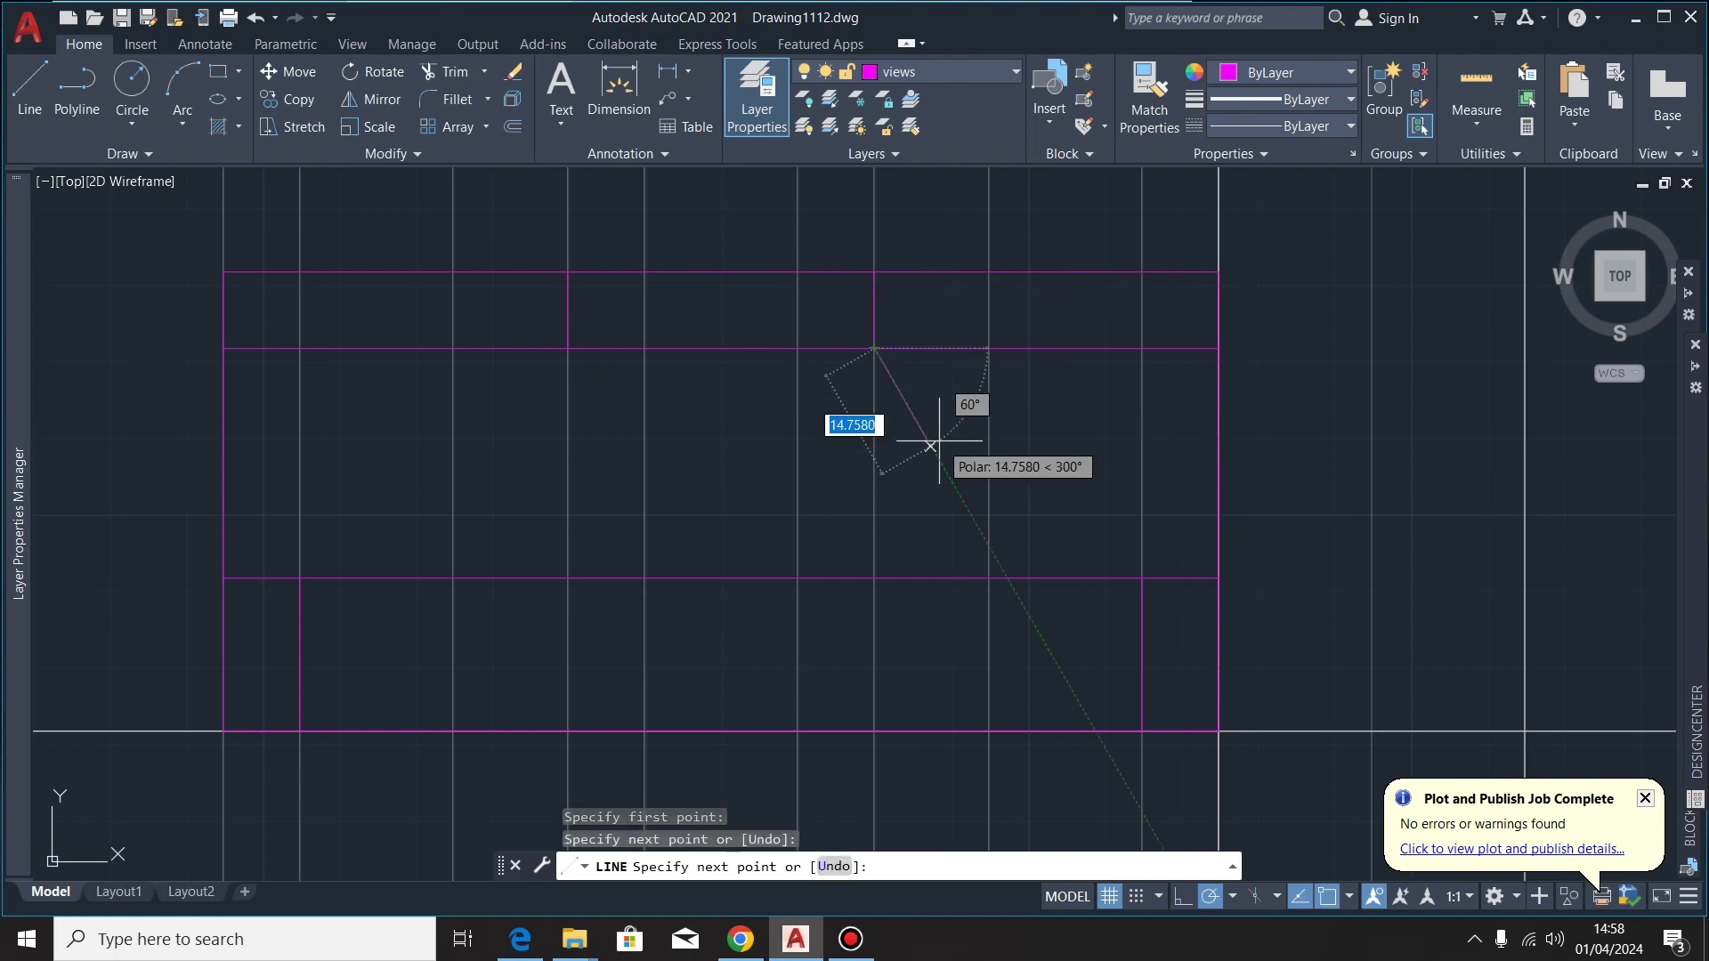
key(Escape)
scroll(744, 312, down, 4)
Trim away two parts of the top magenta line
click(461, 71)
scroll(935, 294, up, 4)
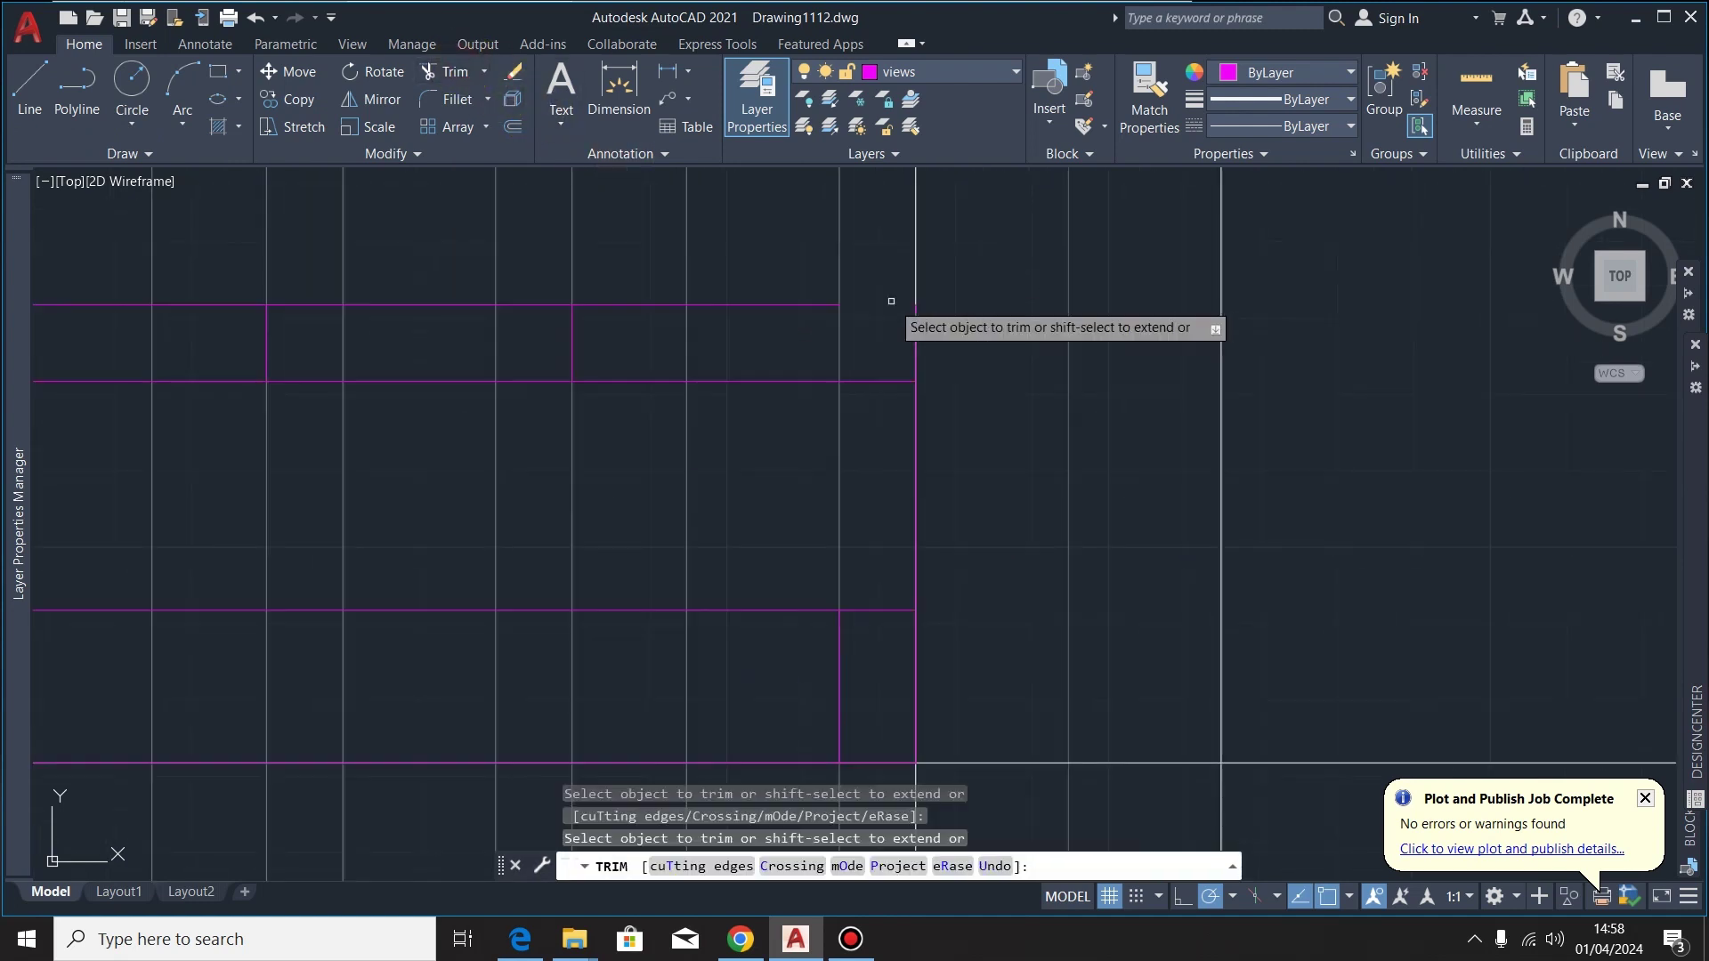
click(656, 304)
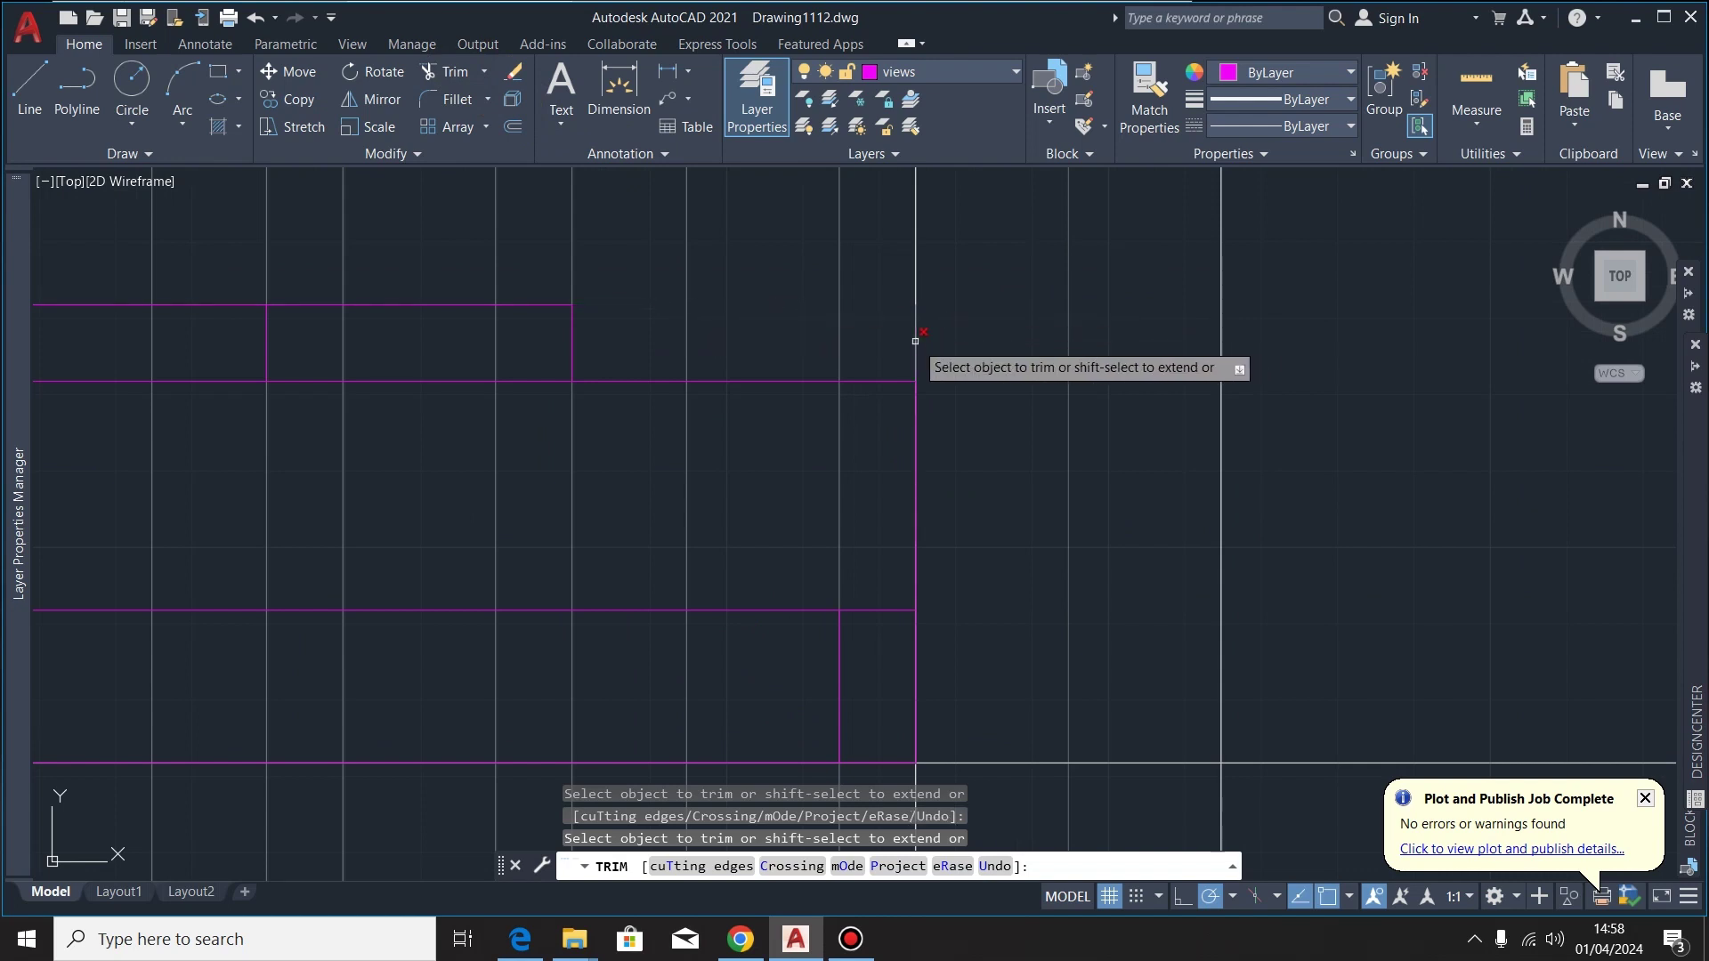
scroll(1014, 352, down, 3)
scroll(766, 333, up, 3)
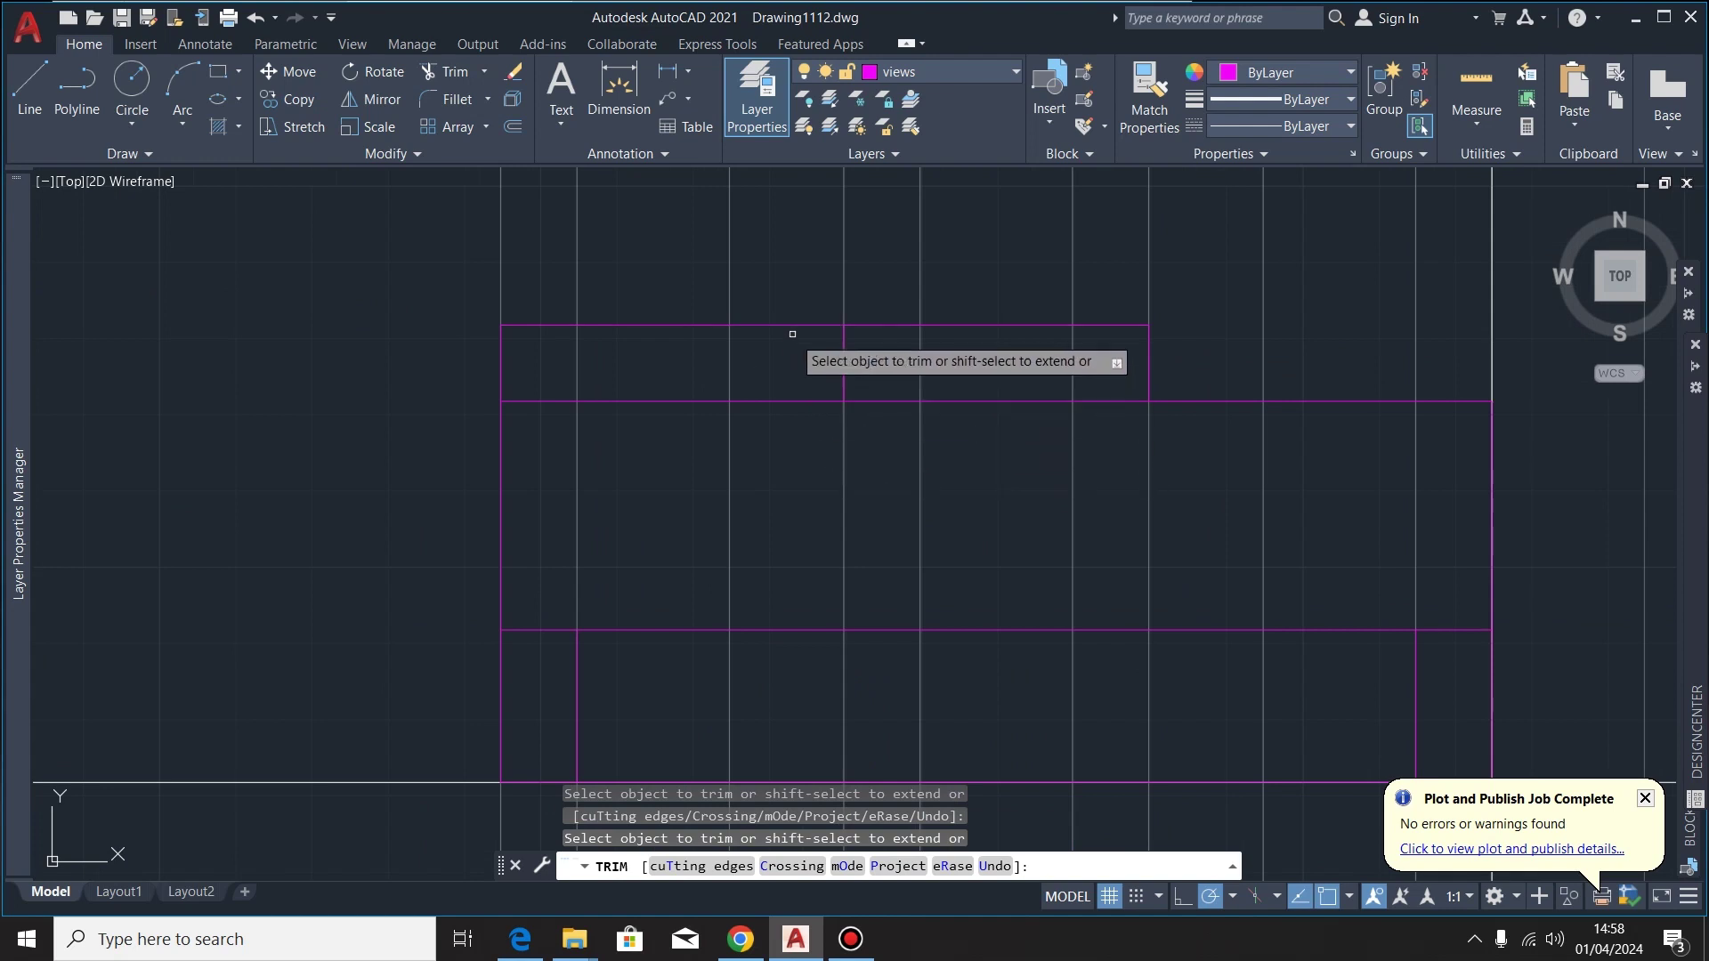
click(792, 329)
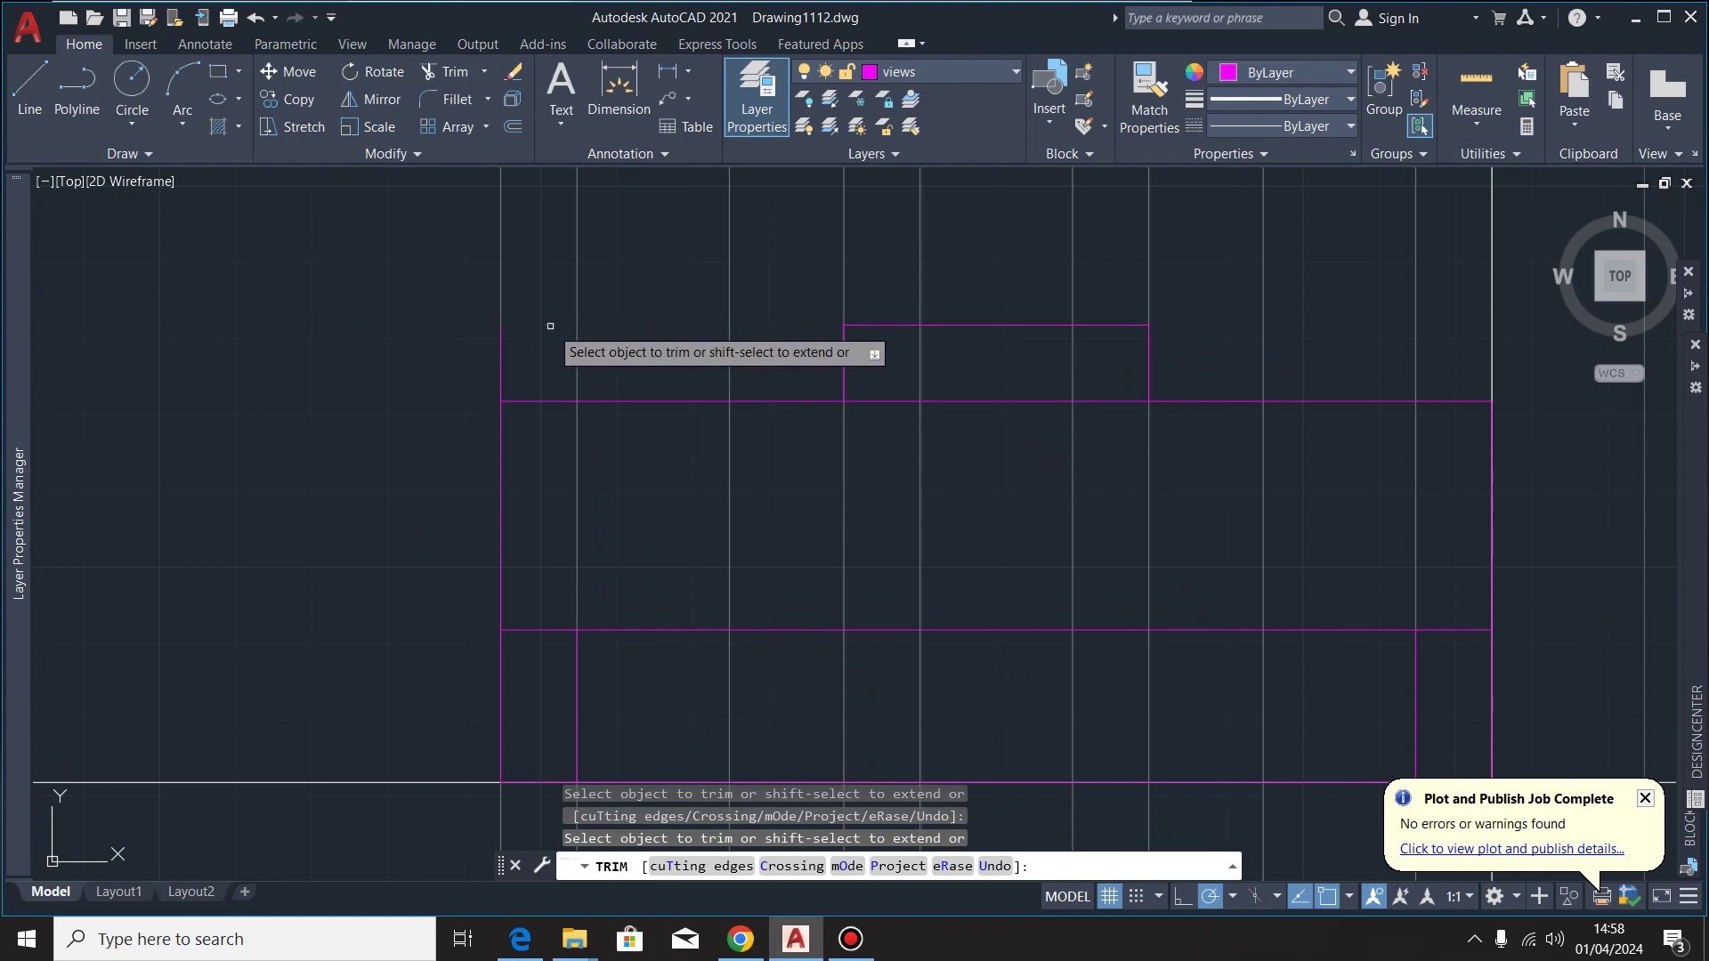
scroll(526, 401, down, 4)
scroll(530, 404, up, 3)
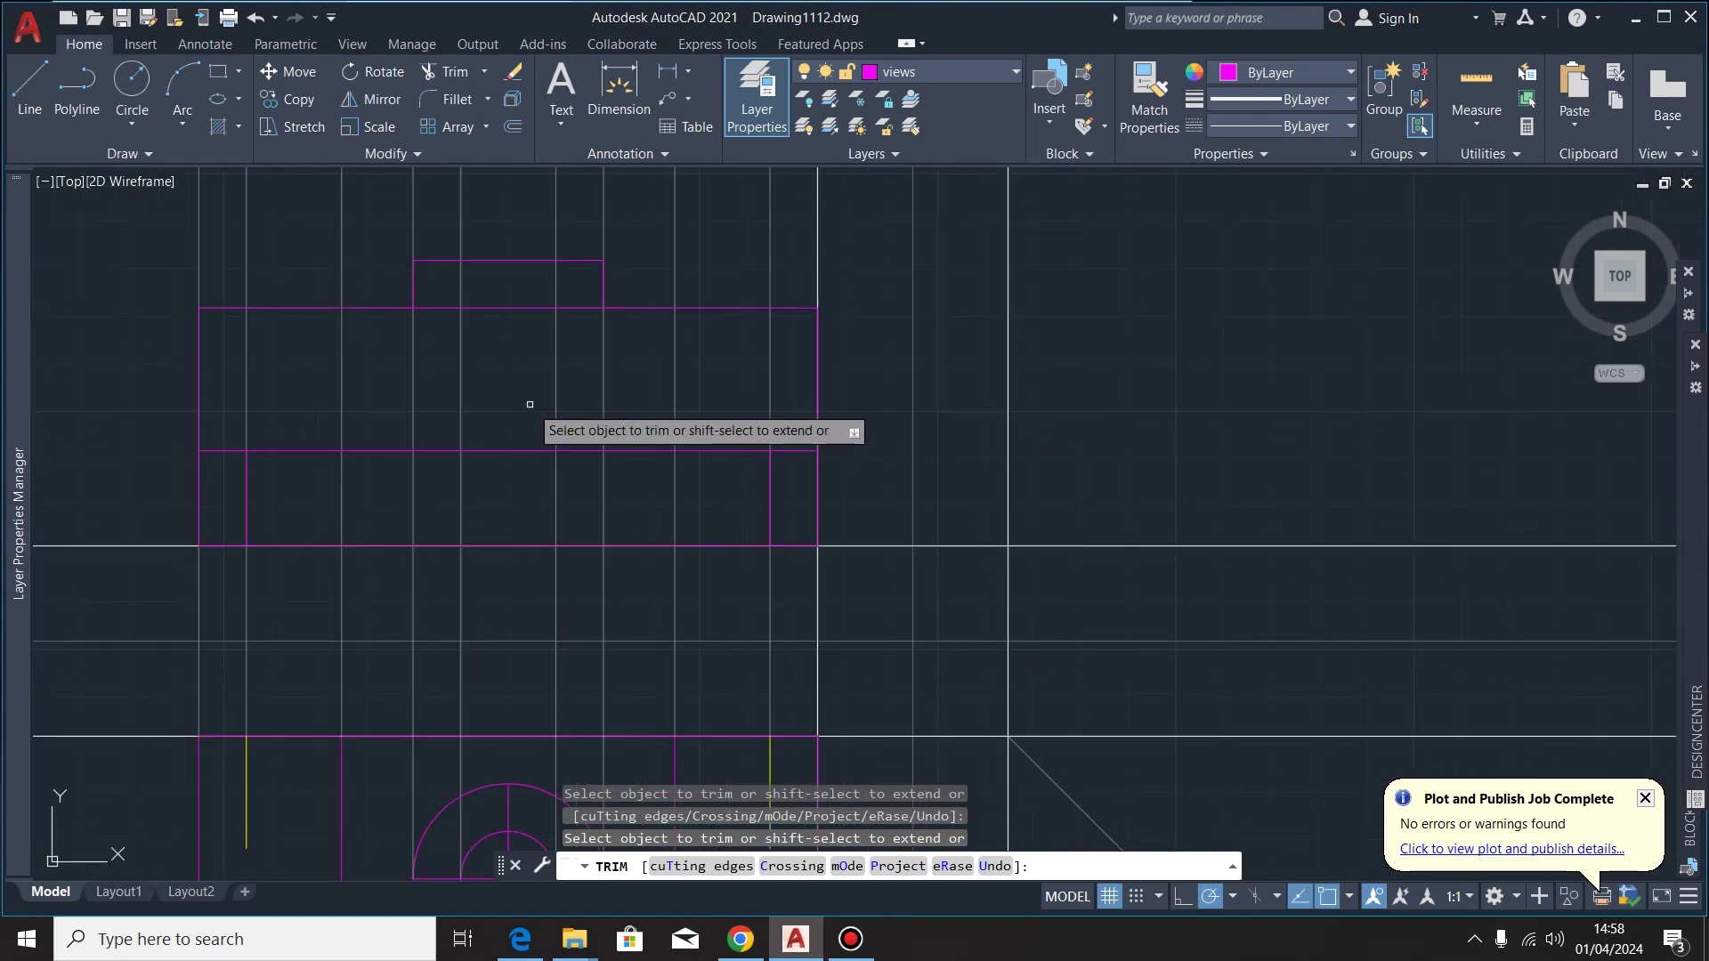
key(Escape)
scroll(522, 327, down, 2)
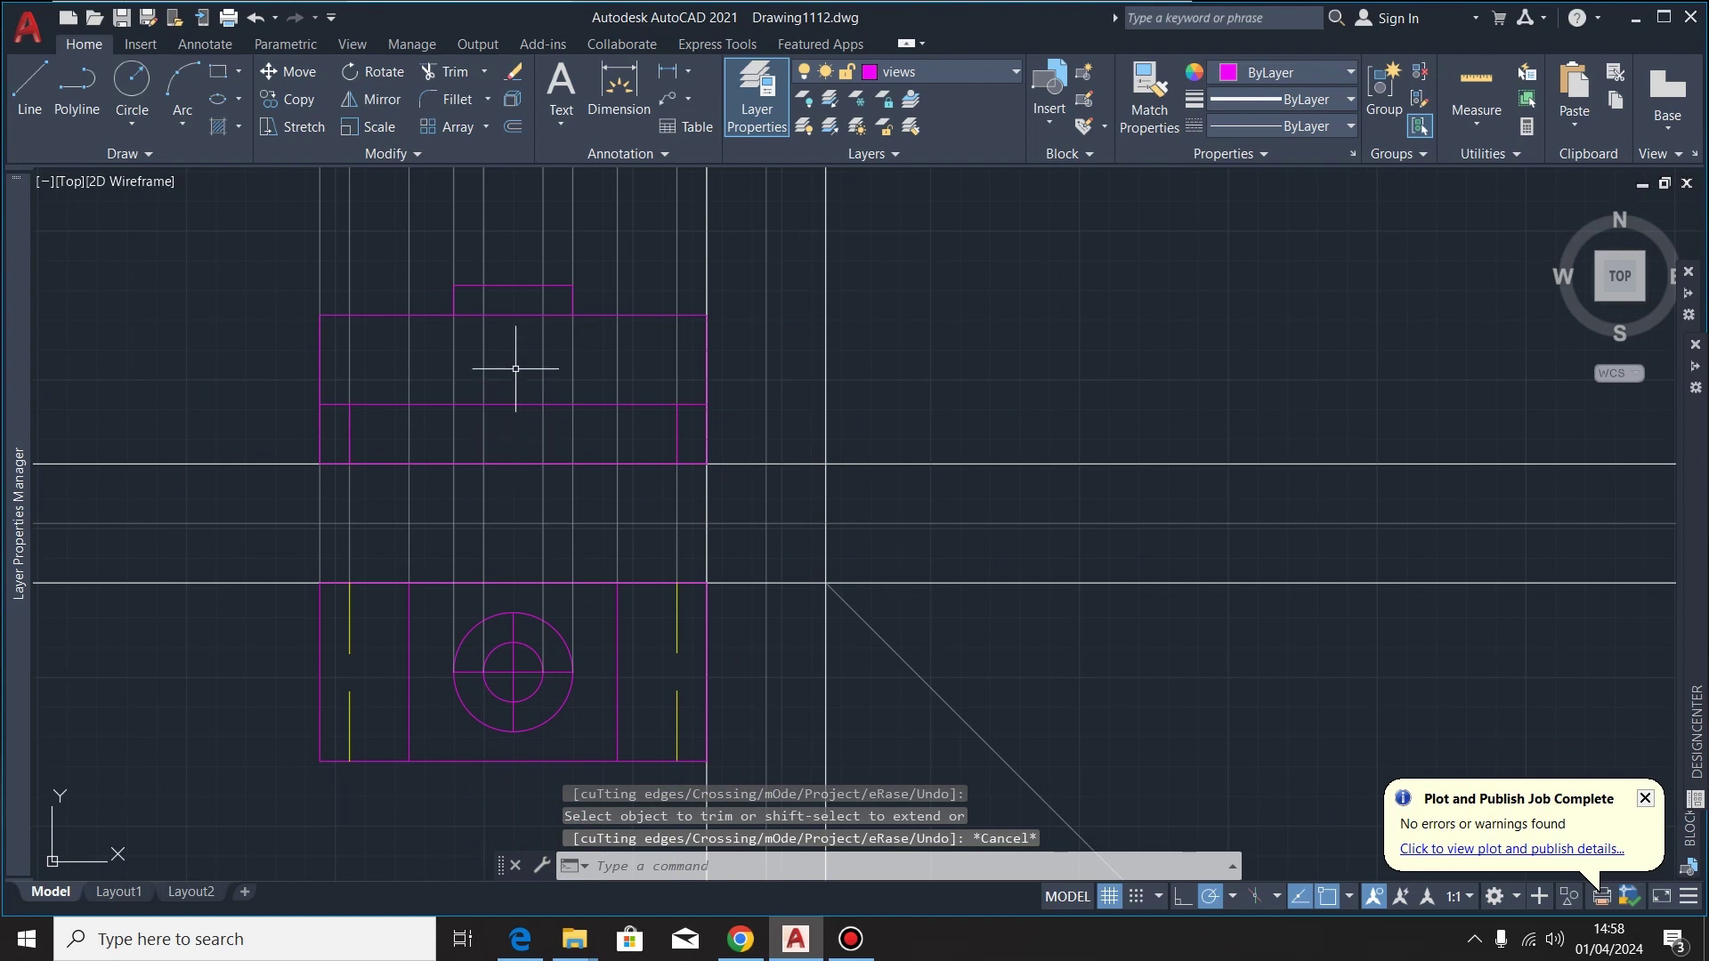
scroll(582, 329, up, 2)
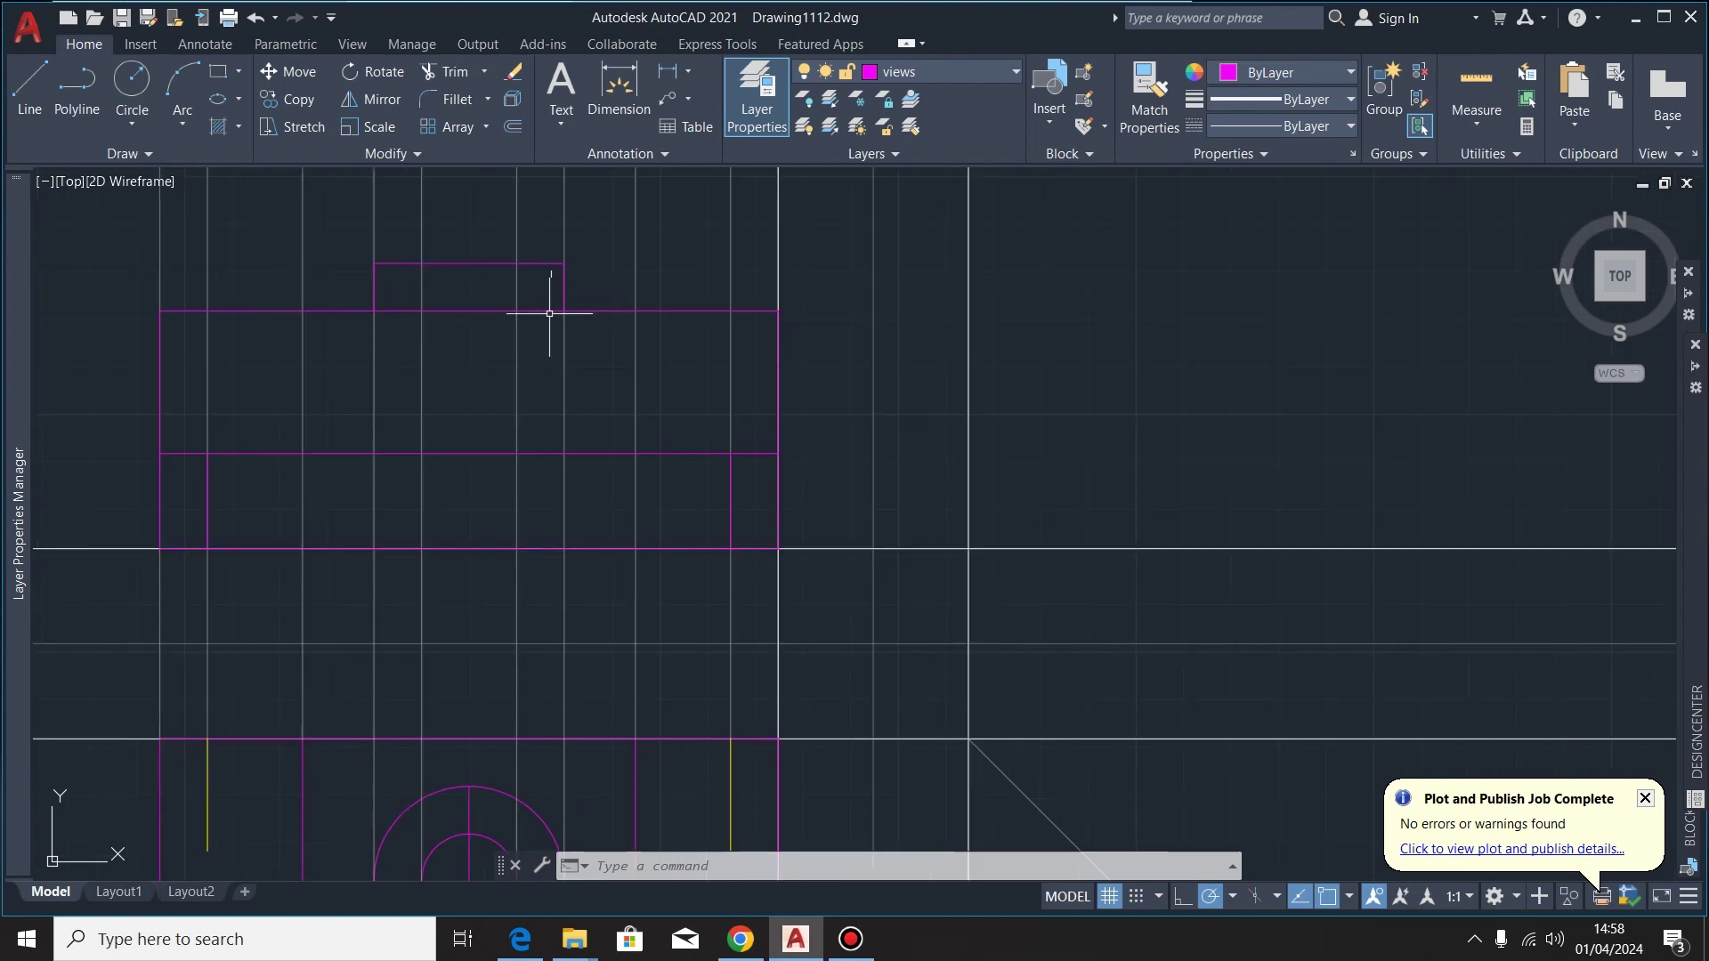
Offset the front view's horizontal edge by 10, then bring up the reference PDF
click(481, 311)
click(512, 124)
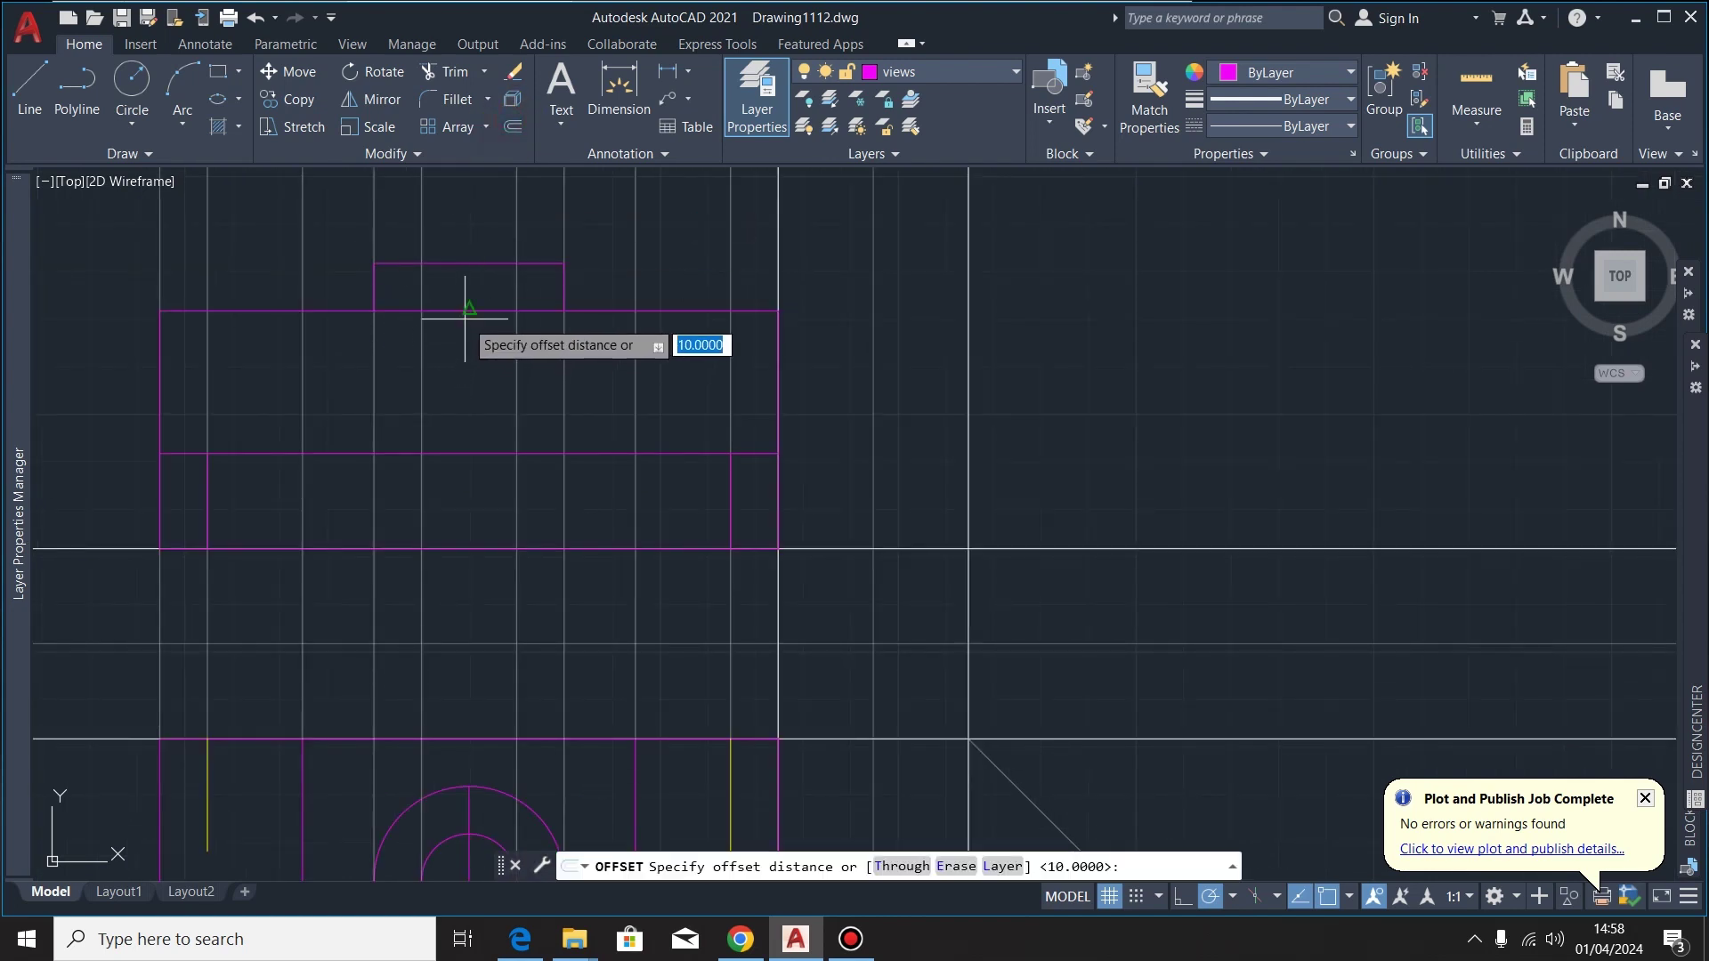
click(469, 312)
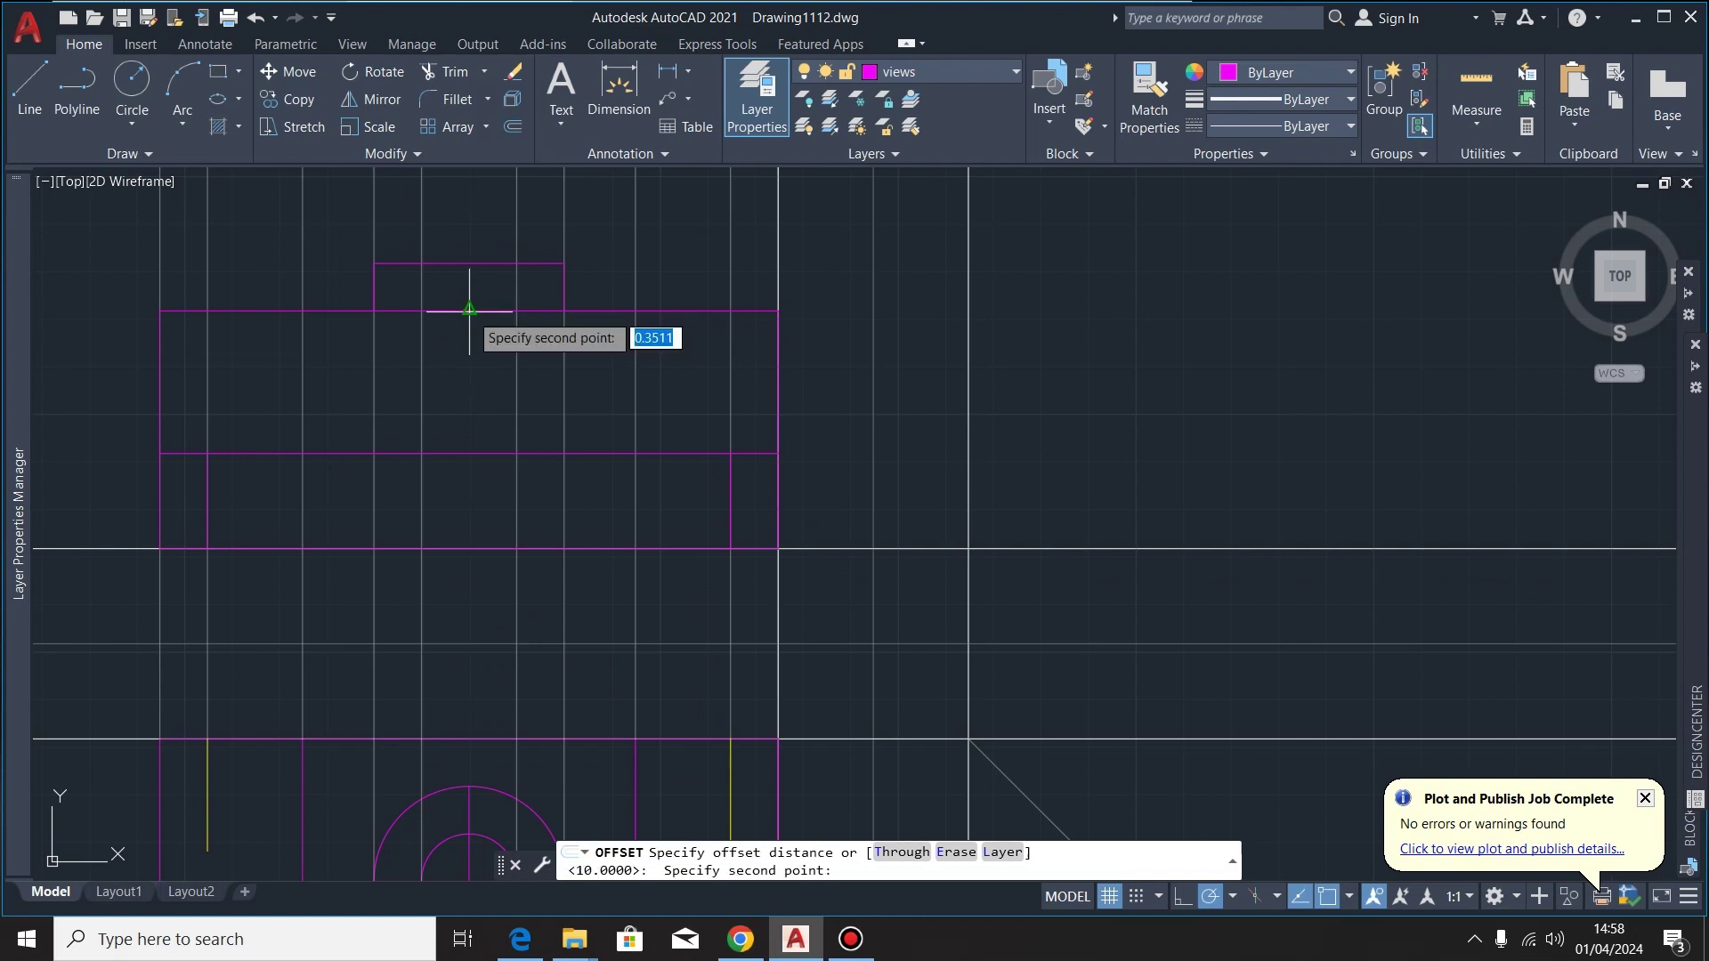
text(10)
key(Return)
click(468, 385)
key(Escape)
scroll(678, 394, down, 2)
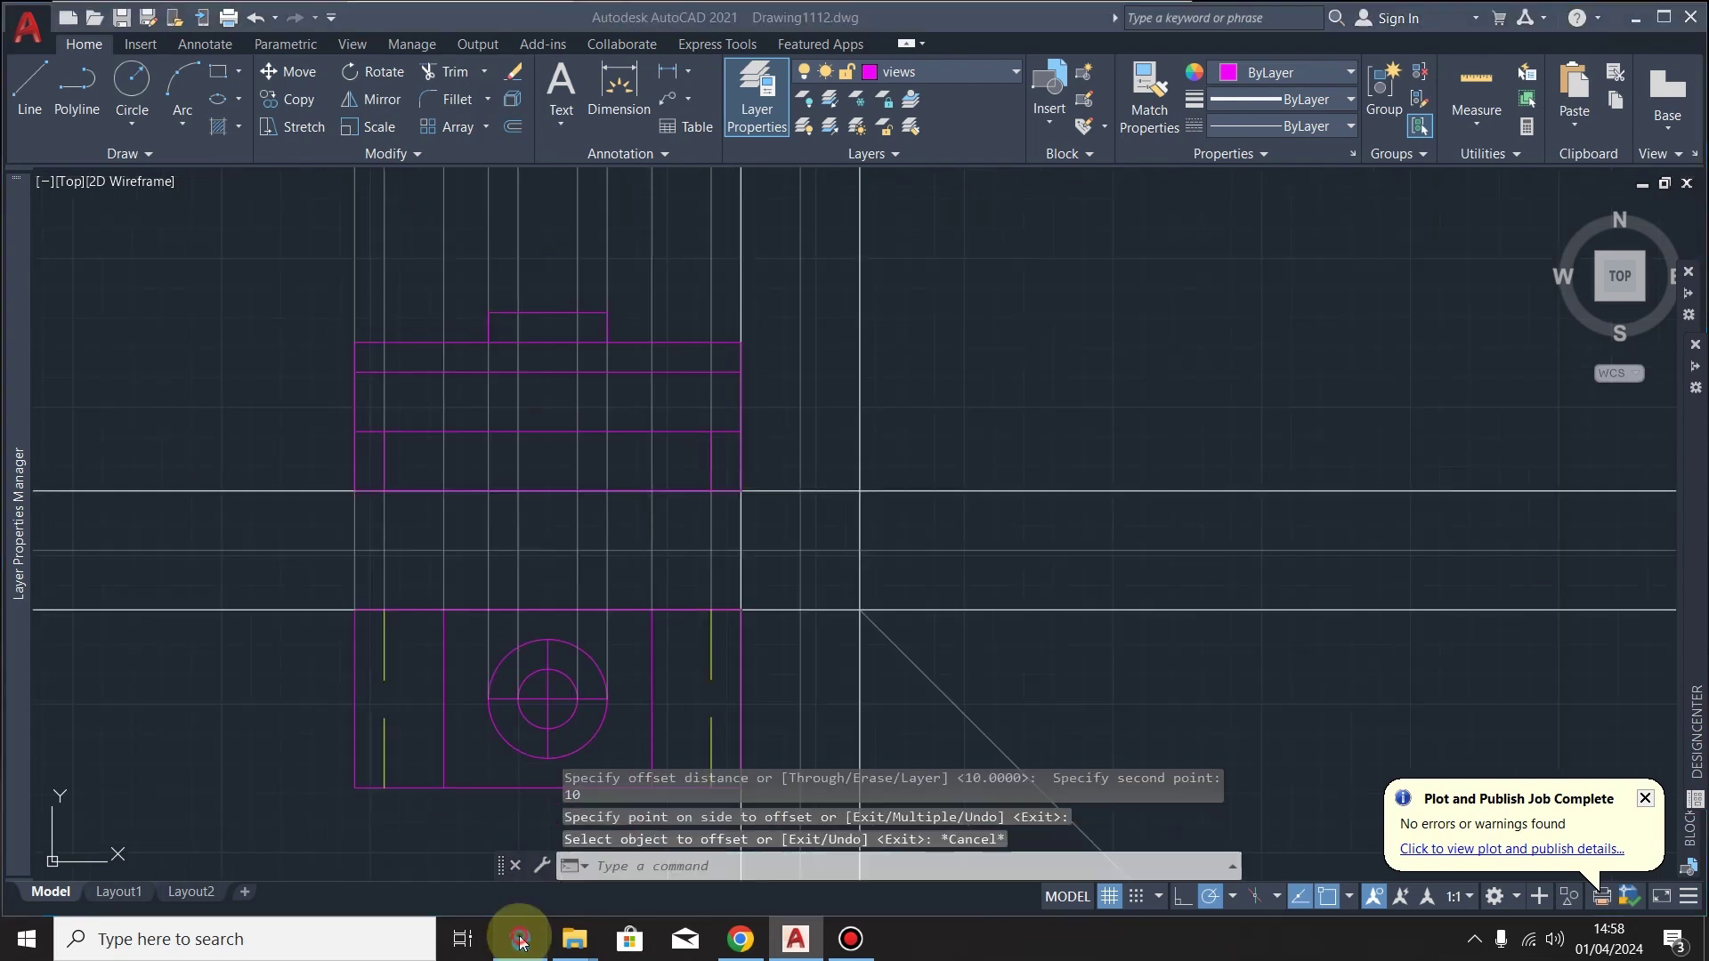
click(521, 940)
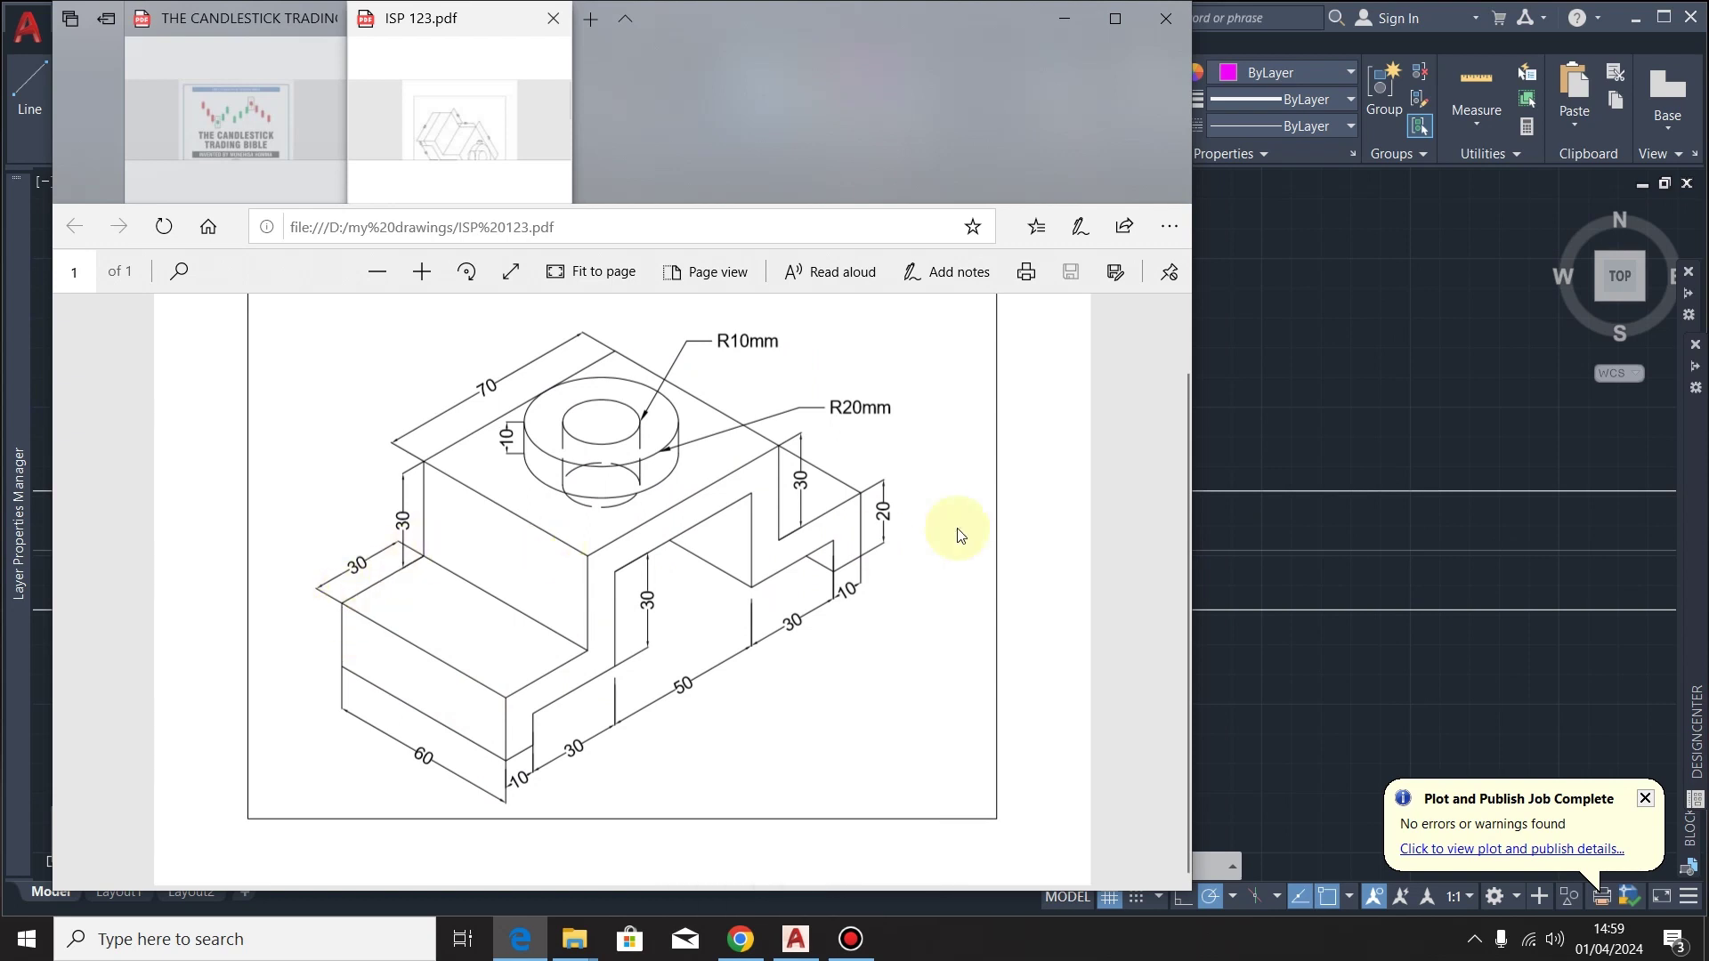
Back in AutoCAD, draw a short vertical line up to the front view's edge intersection
click(793, 939)
scroll(379, 503, up, 2)
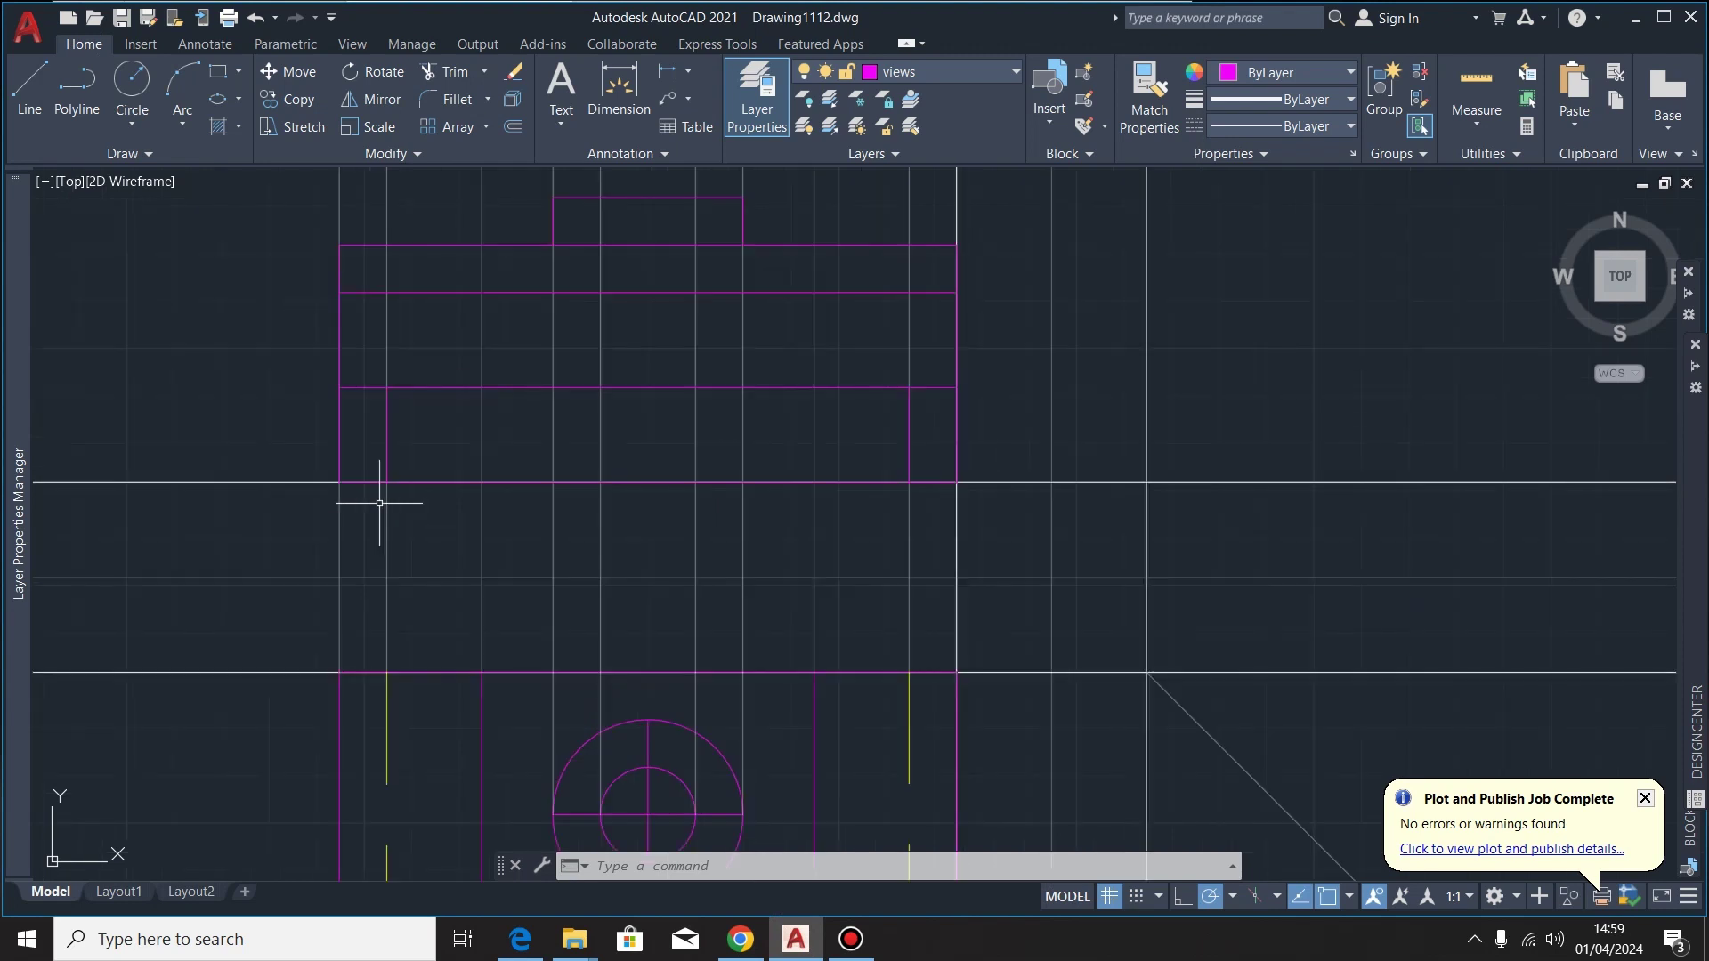
scroll(482, 390, down, 2)
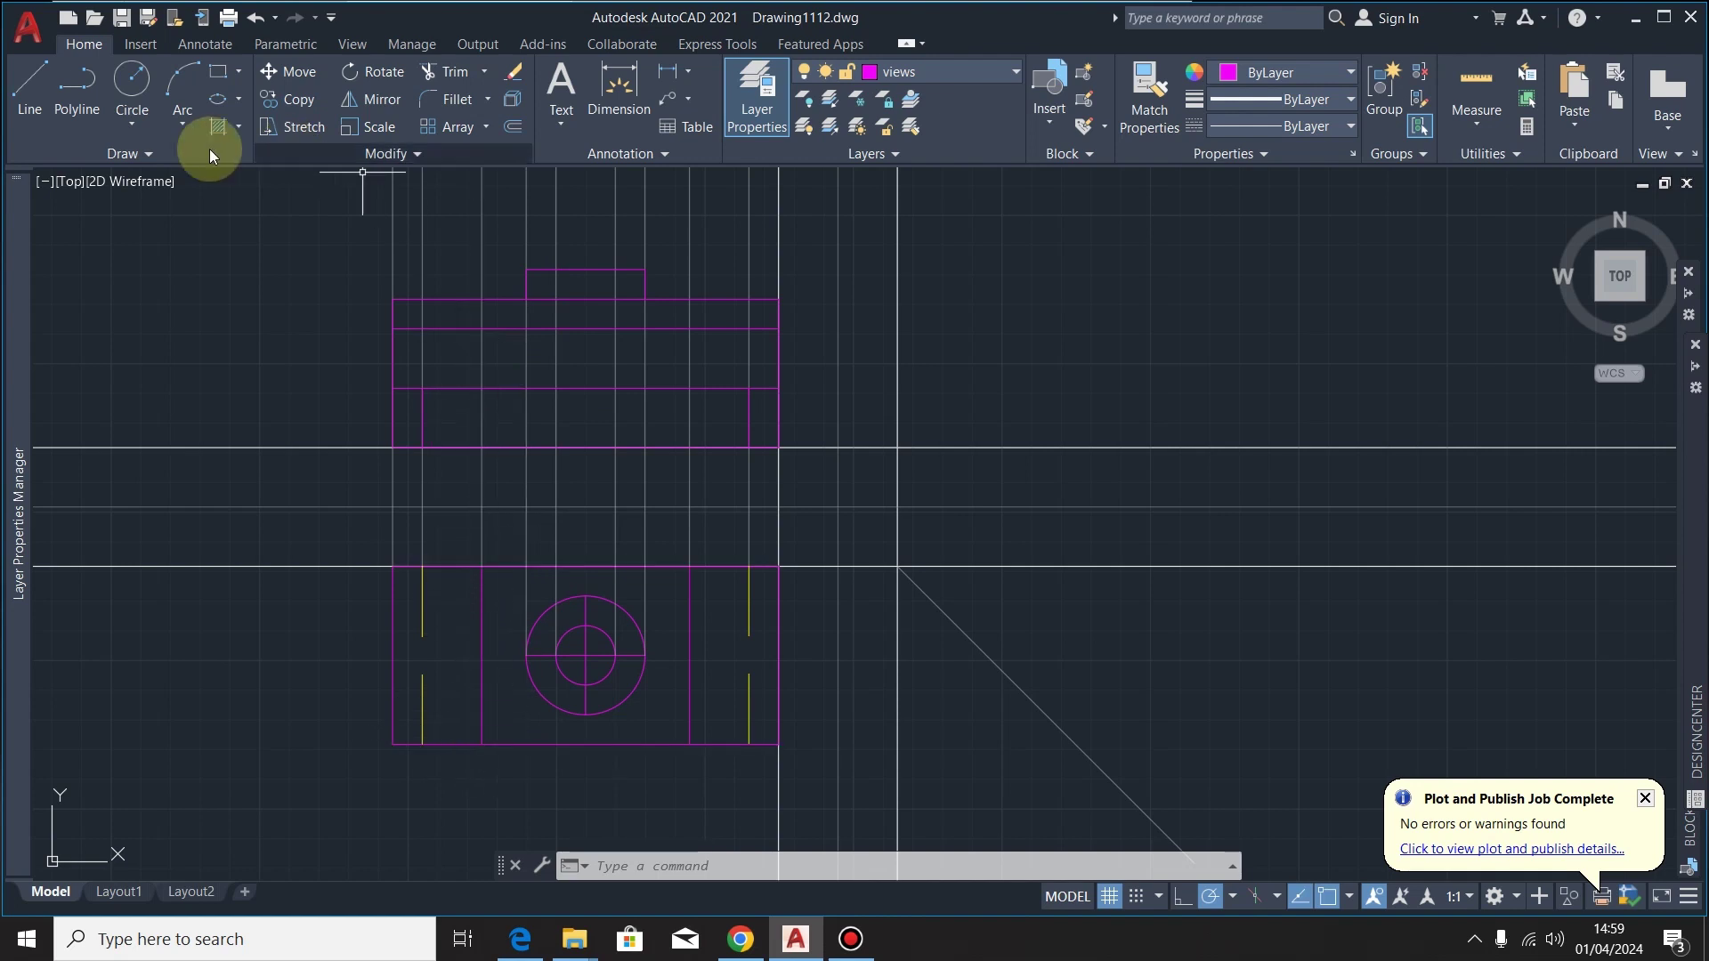
click(38, 71)
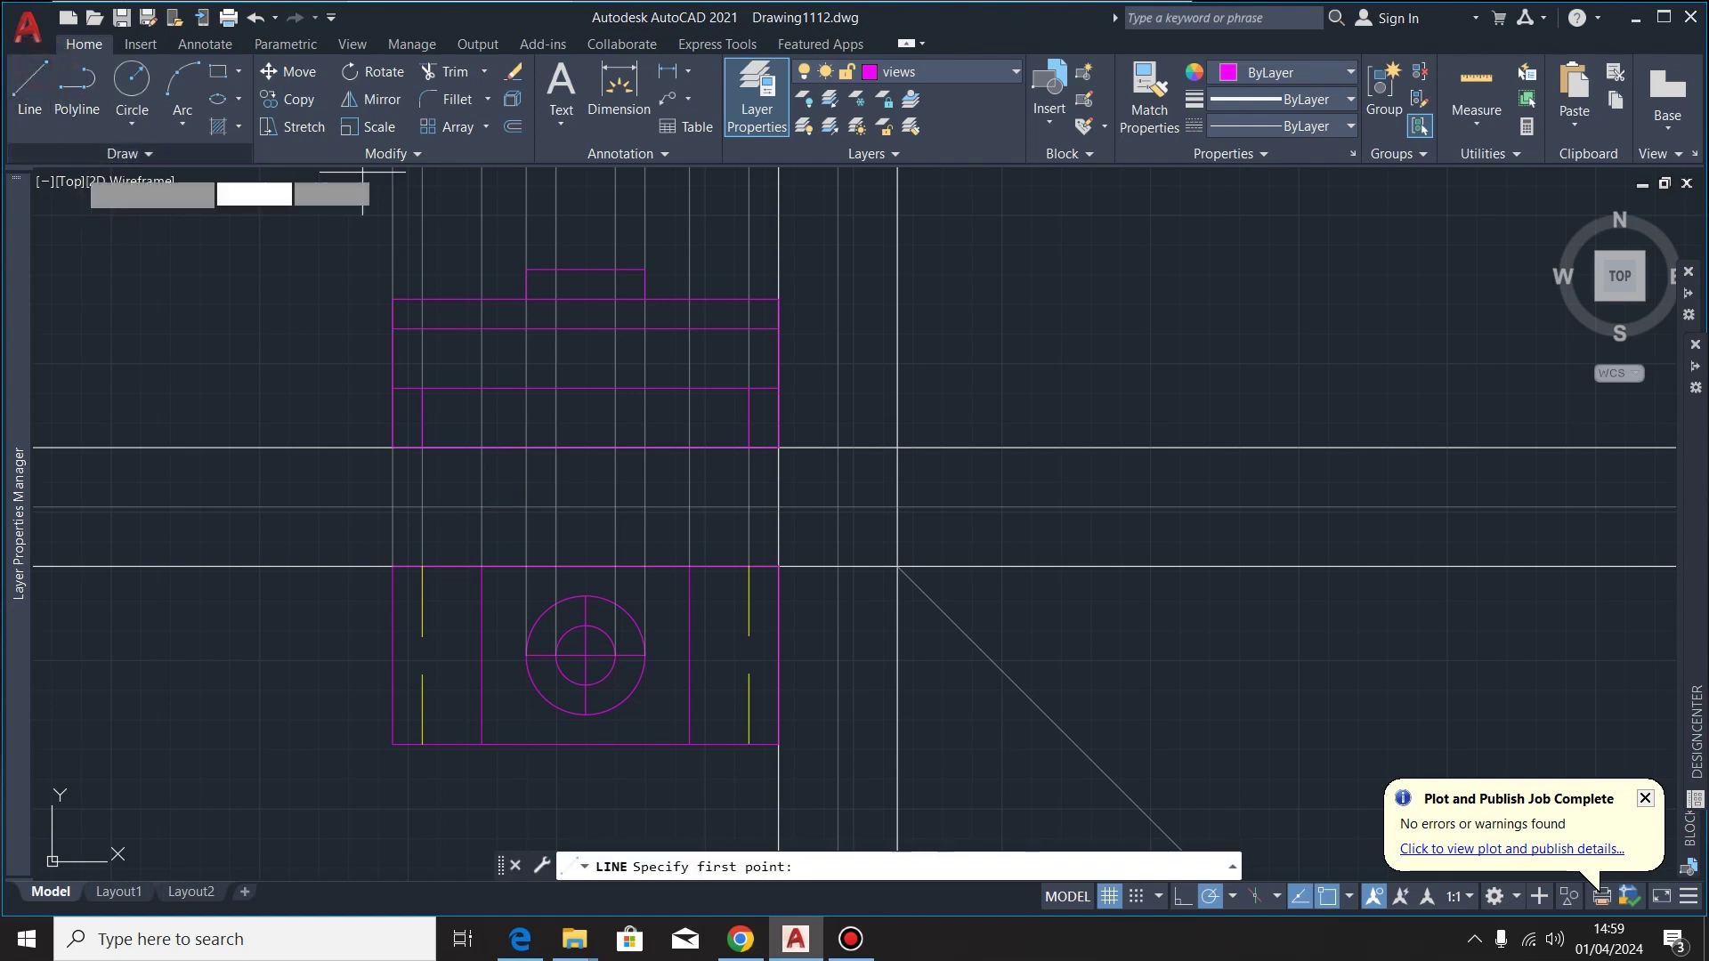
click(482, 388)
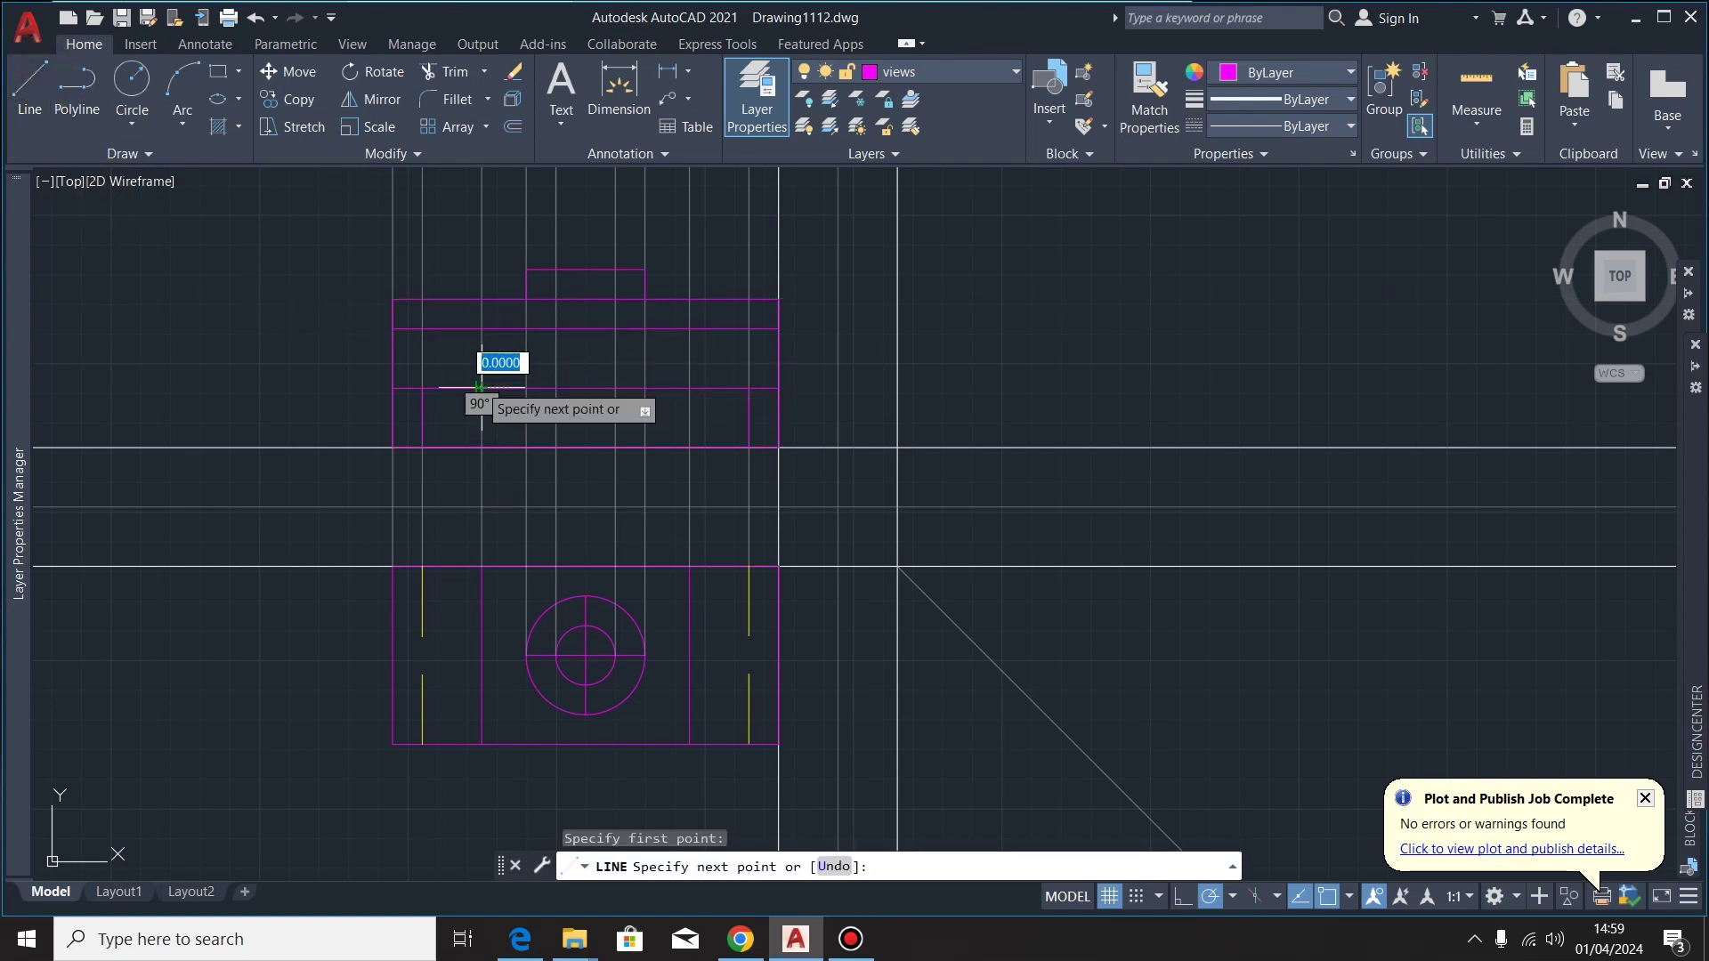
click(482, 299)
scroll(507, 355, up, 4)
key(Escape)
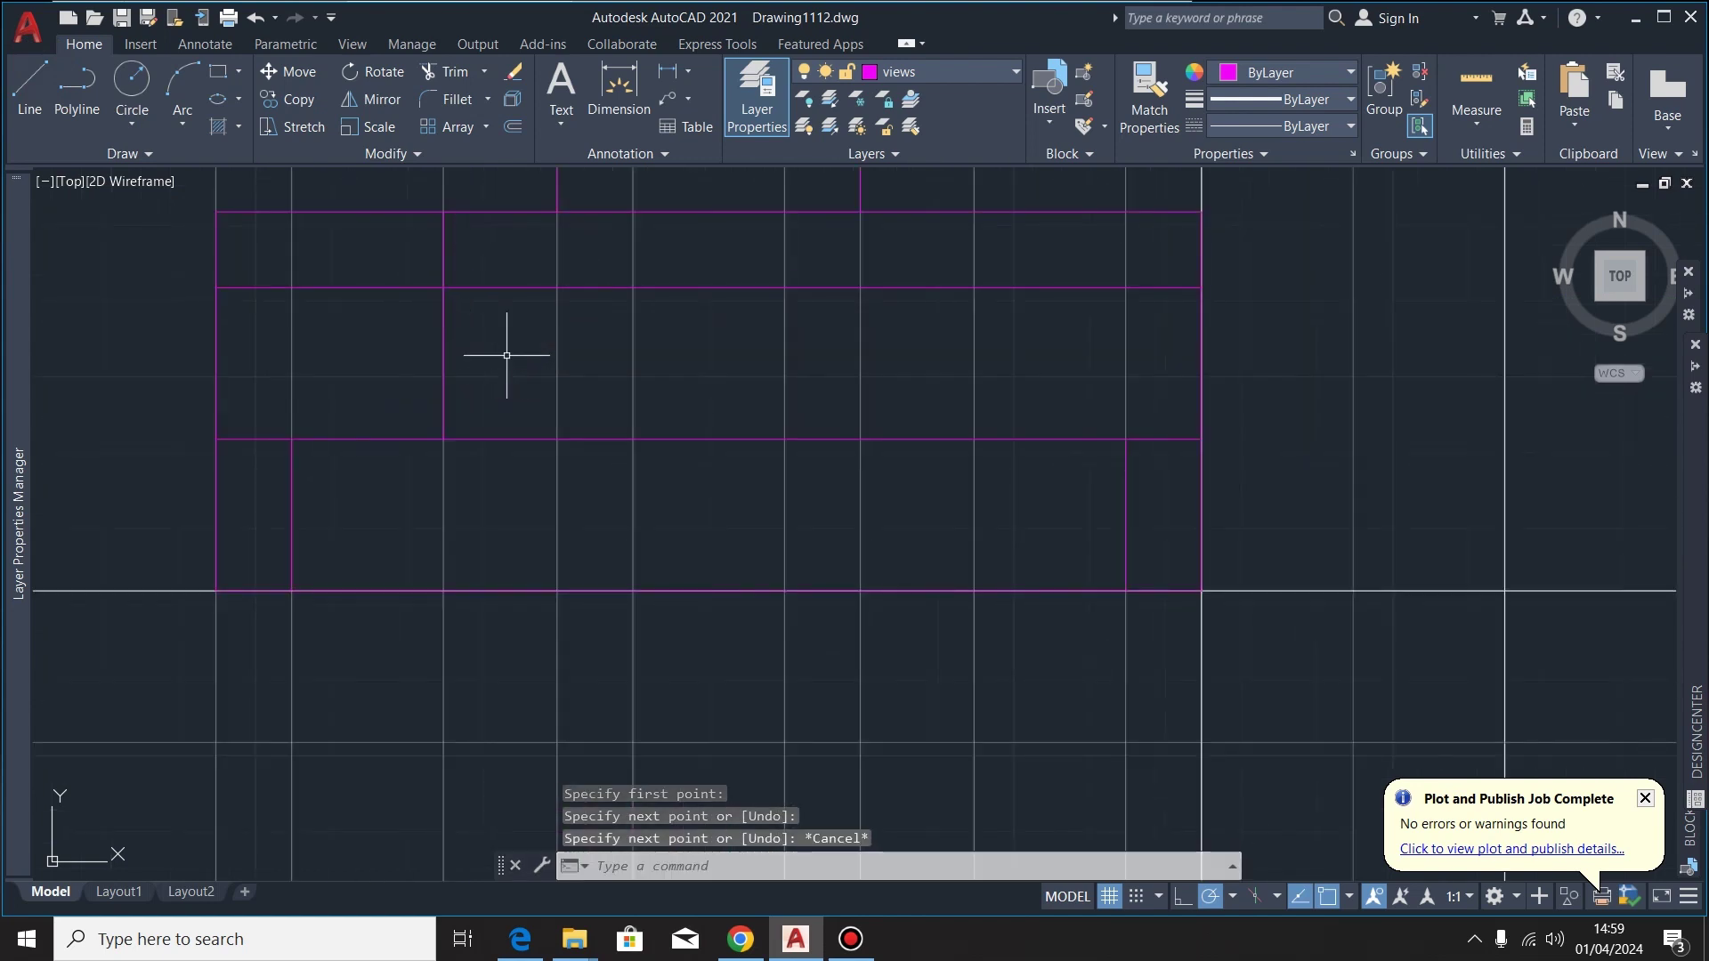
Copy a vertical edge of the front view rightward into the upper strip
click(445, 352)
click(289, 98)
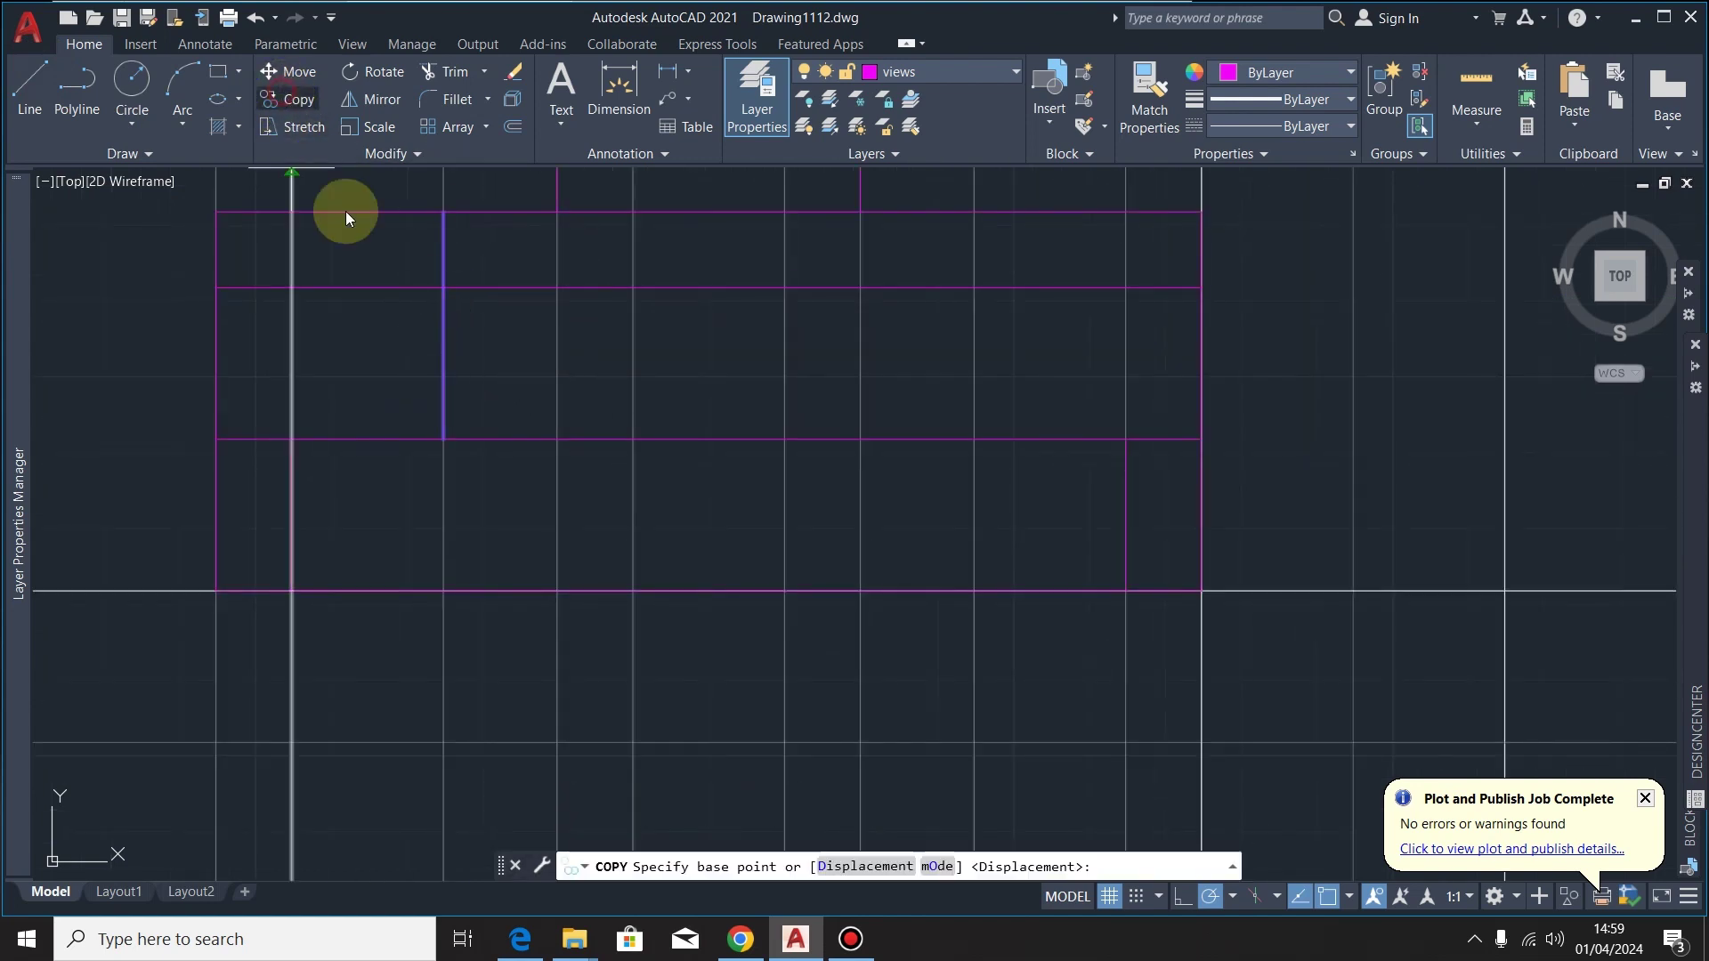
click(444, 213)
scroll(400, 255, down, 4)
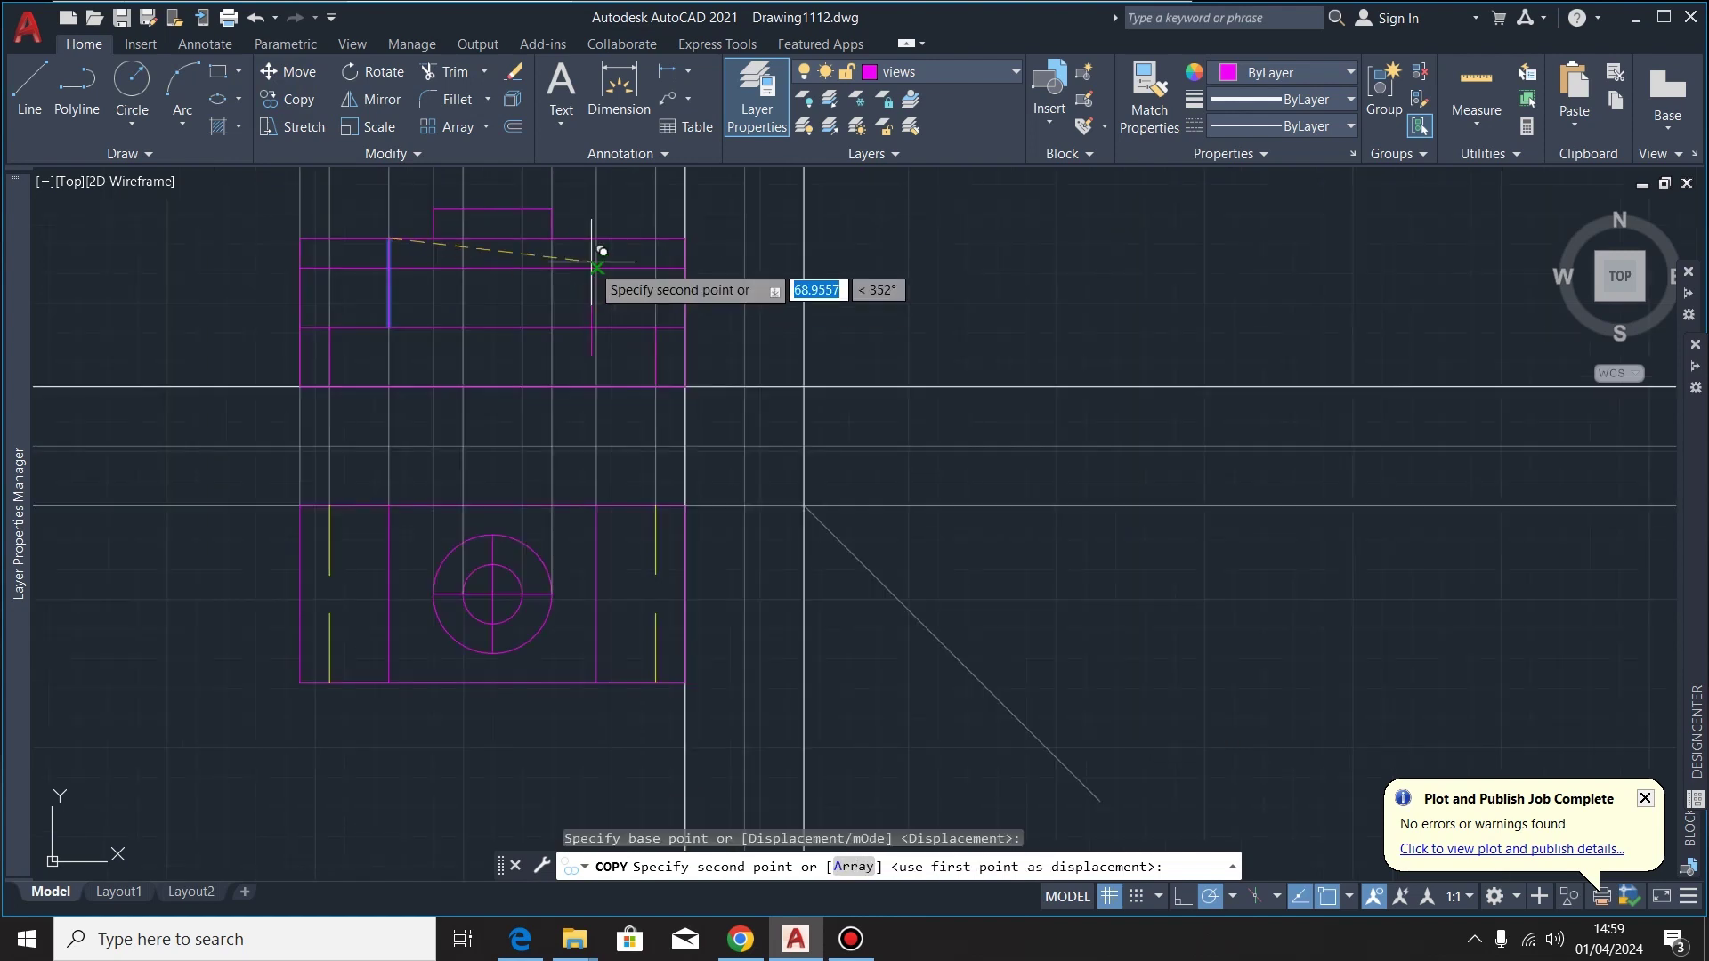
middle_drag(596, 255, 626, 289)
click(627, 267)
key(Escape)
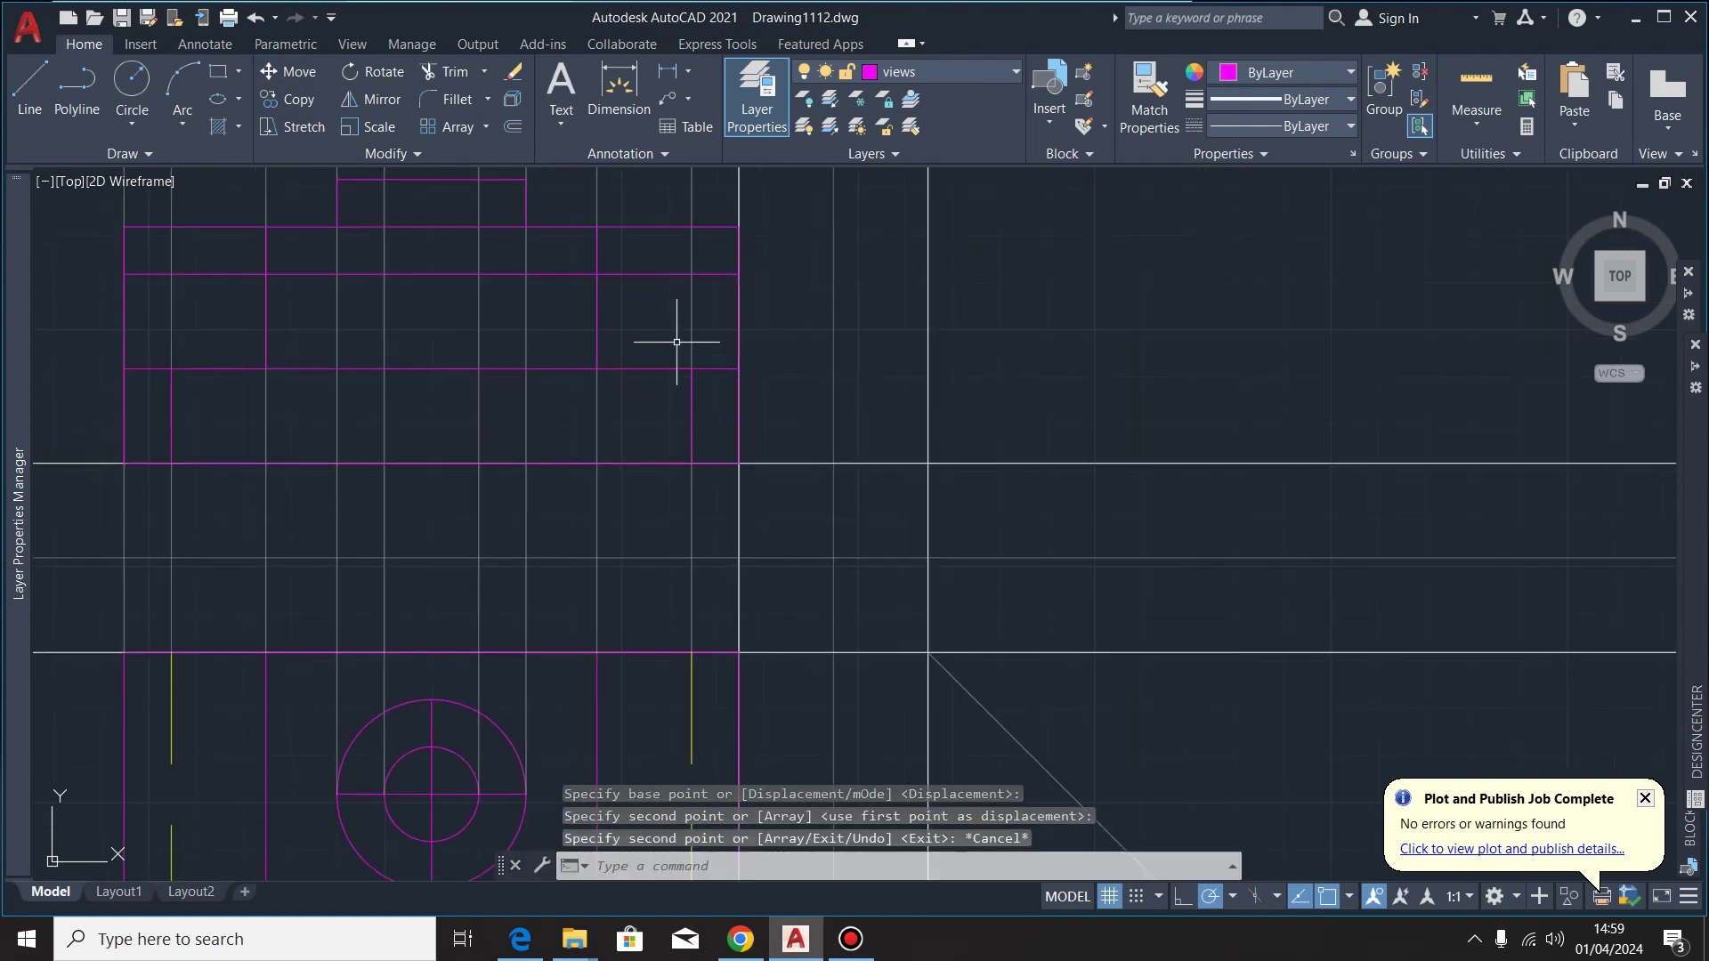
scroll(668, 324, up, 2)
click(445, 72)
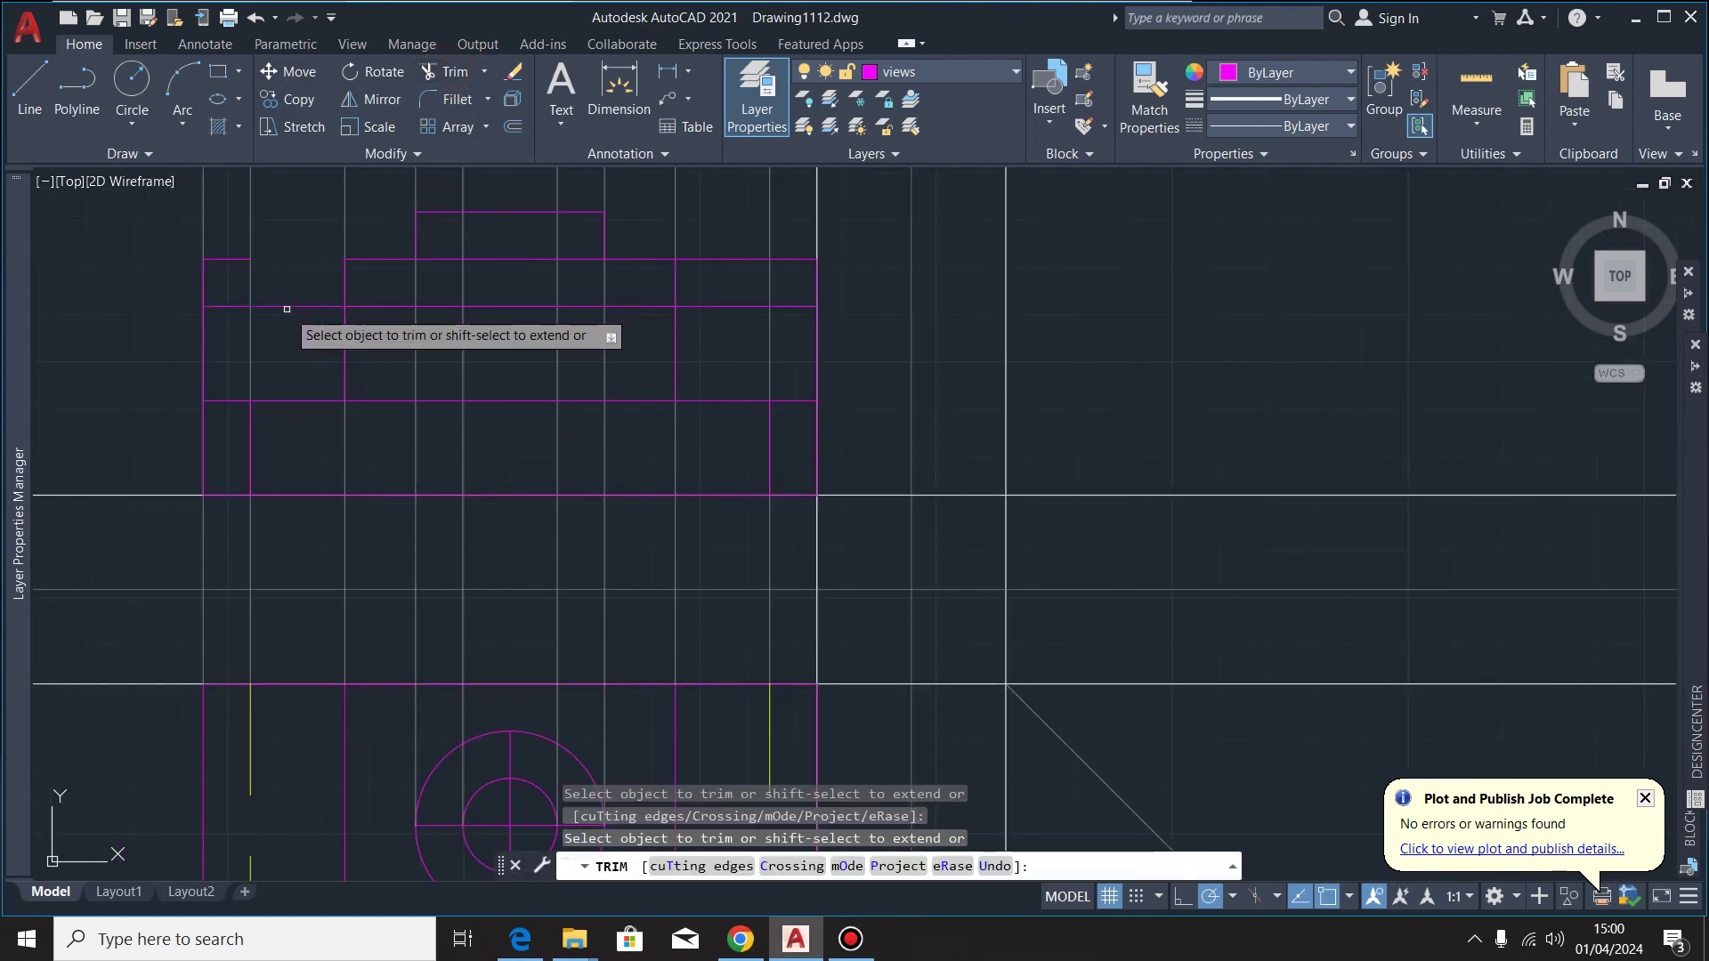
Fence-trim unwanted segments on the left, past the right step, and the small right-hand box
mouse_move(237, 306)
mouse_down()
mouse_move(233, 335)
mouse_move(197, 308)
mouse_up()
drag(706, 322, 716, 241)
mouse_move(791, 323)
mouse_down()
mouse_move(789, 257)
mouse_move(813, 352)
mouse_up()
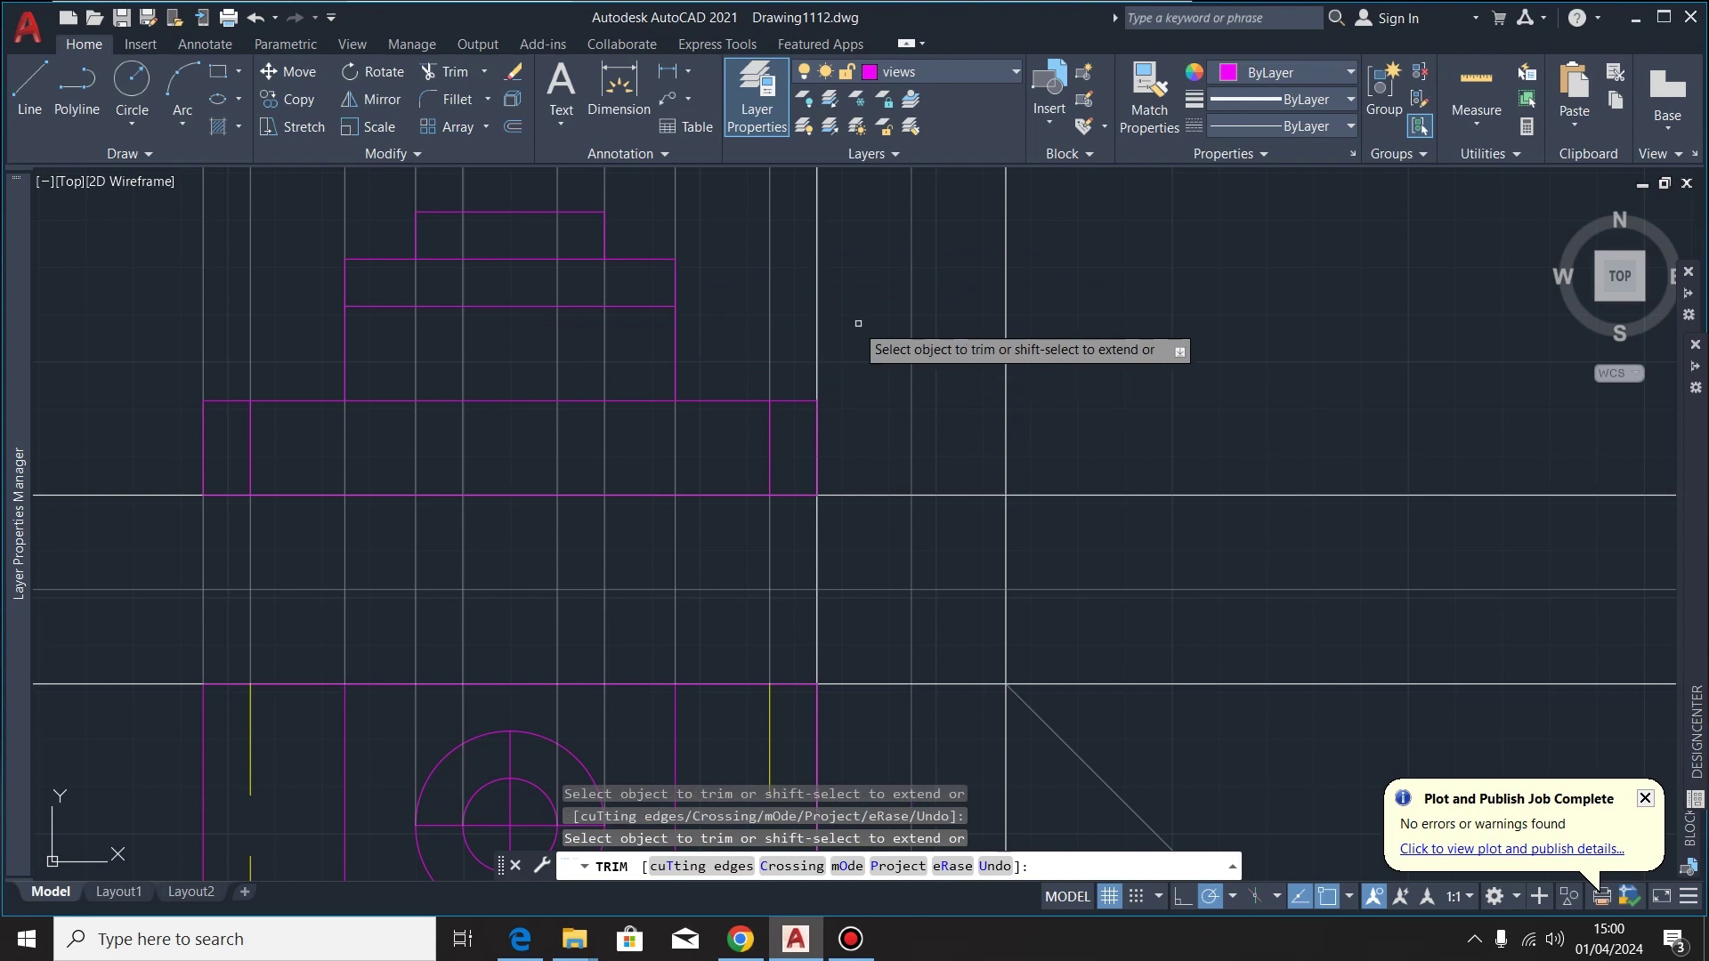
key(Escape)
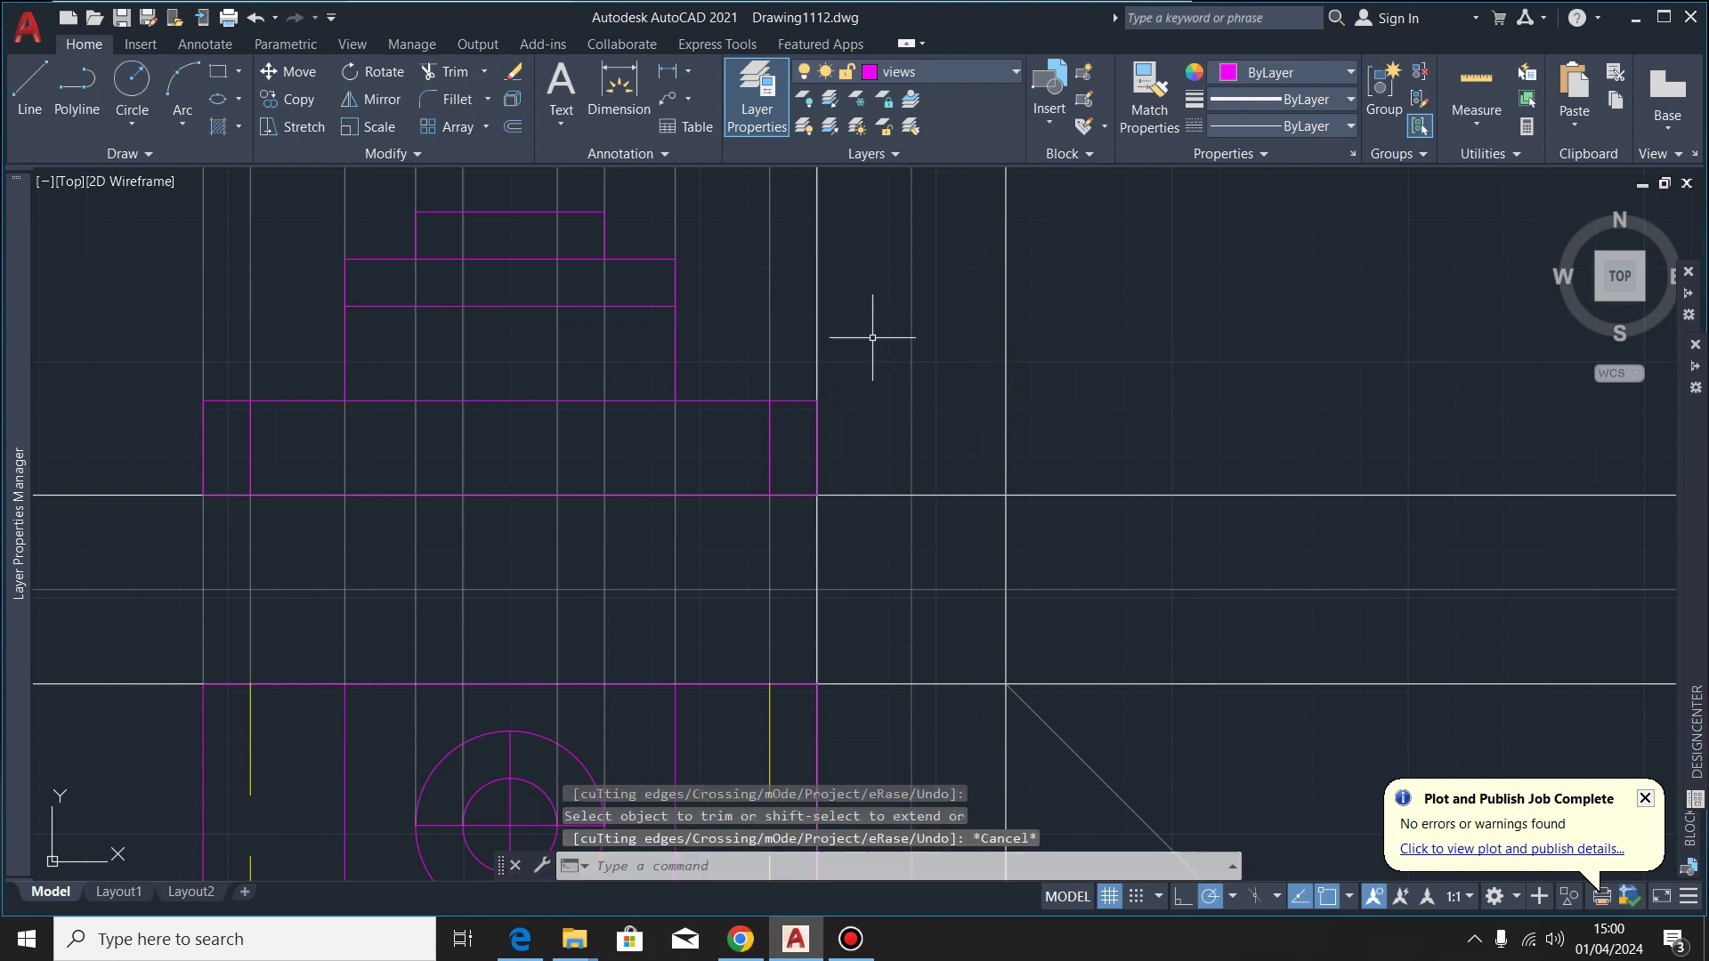
Offset the left step edge 10 to the right and the right edge 10 to the left
click(347, 340)
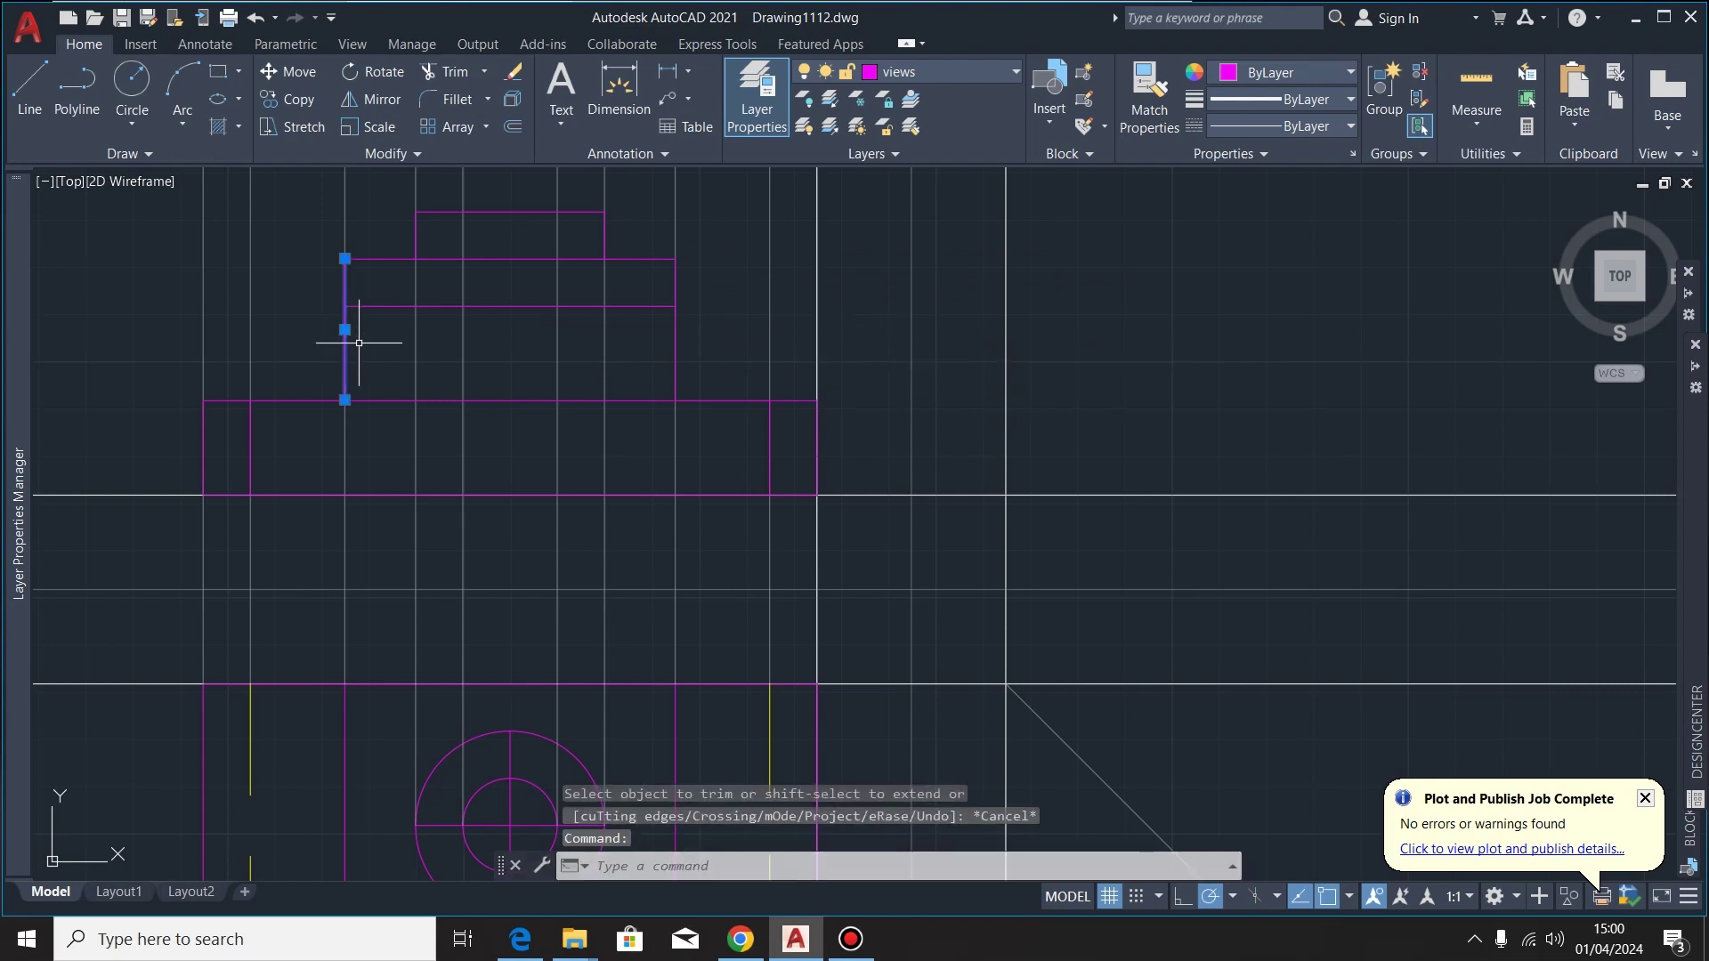
click(513, 127)
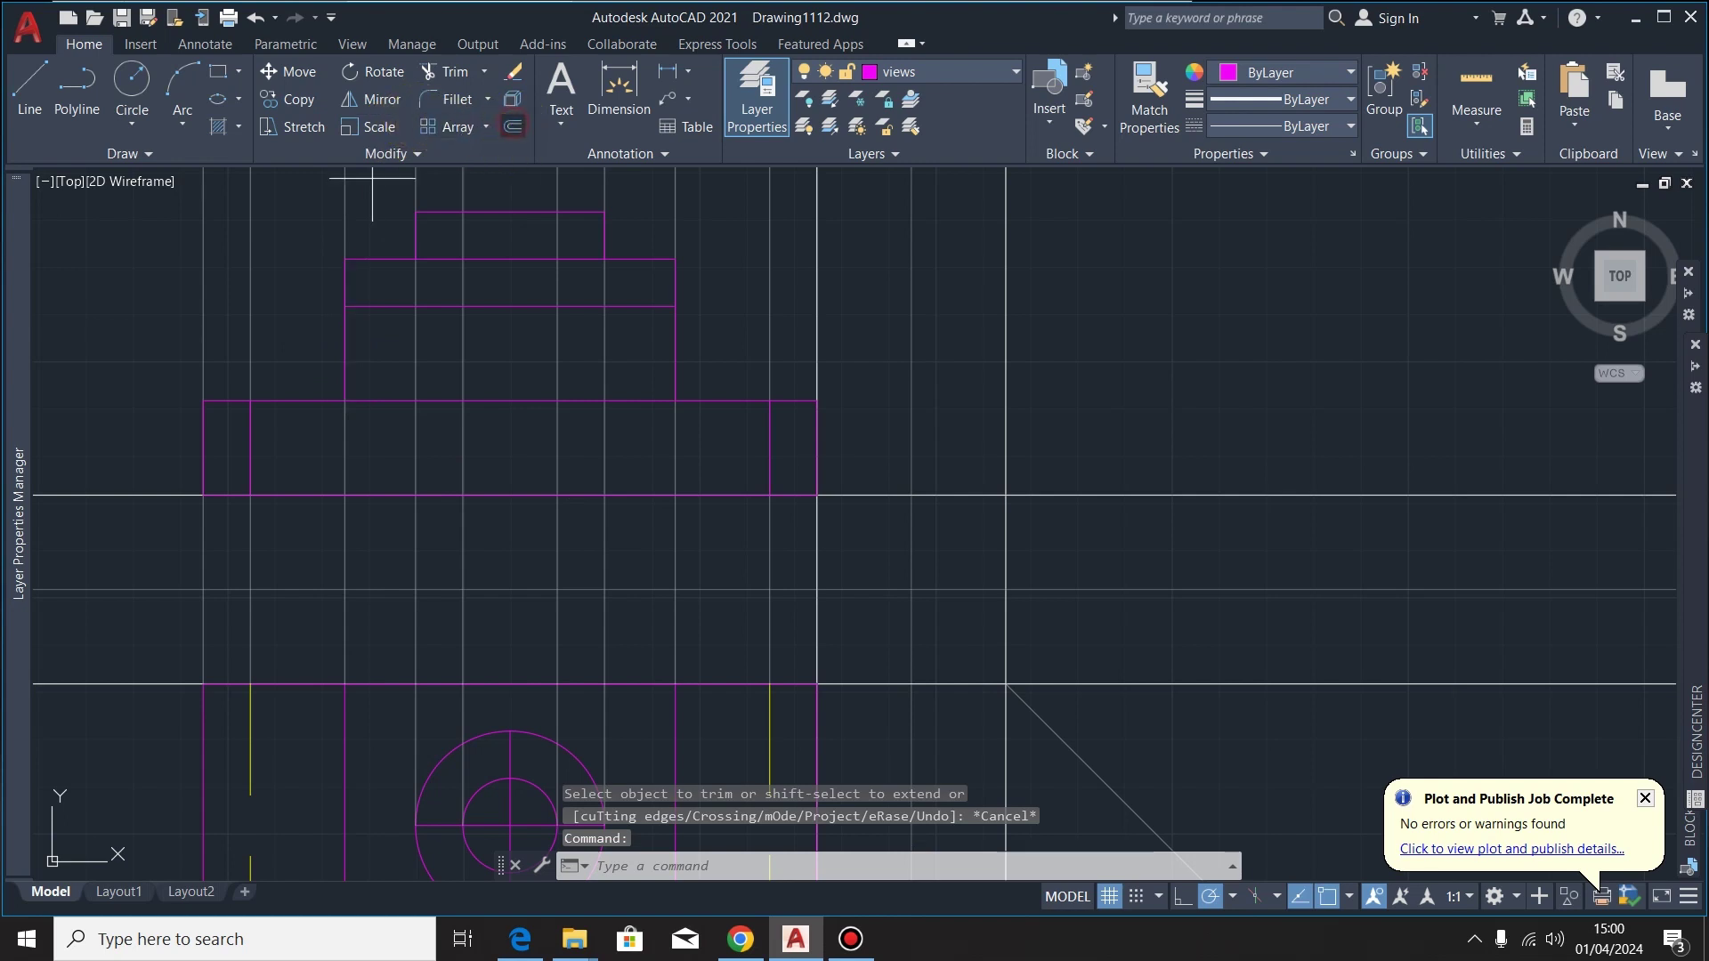
click(345, 329)
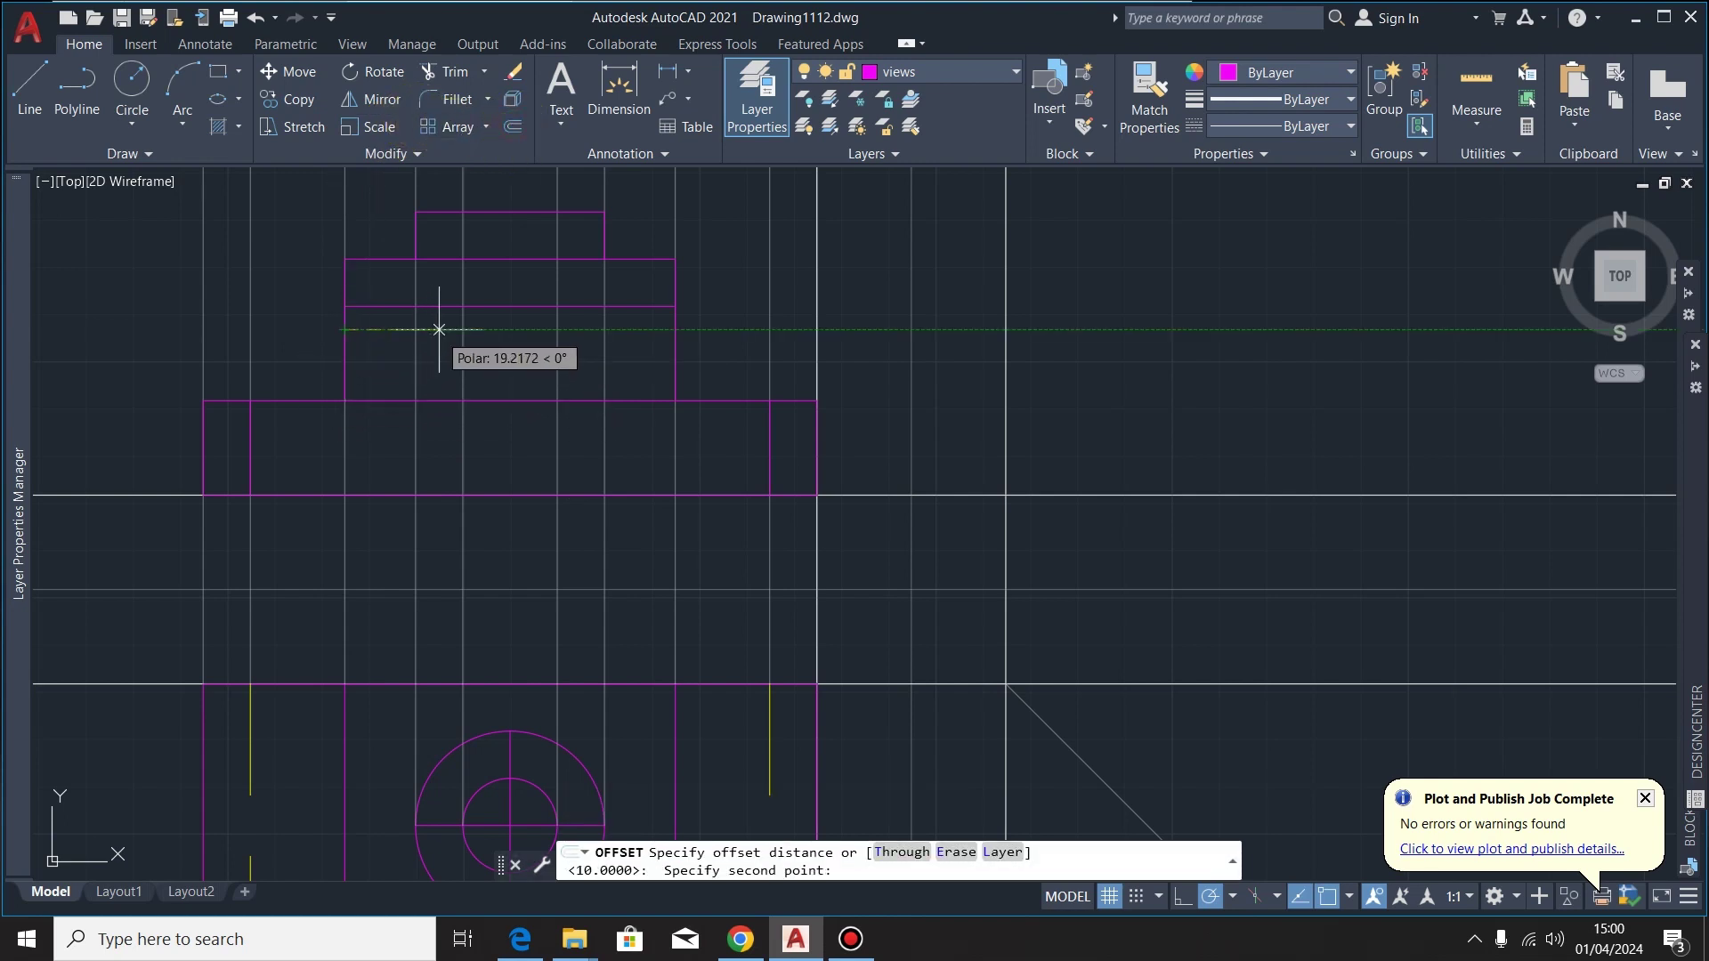
text(10)
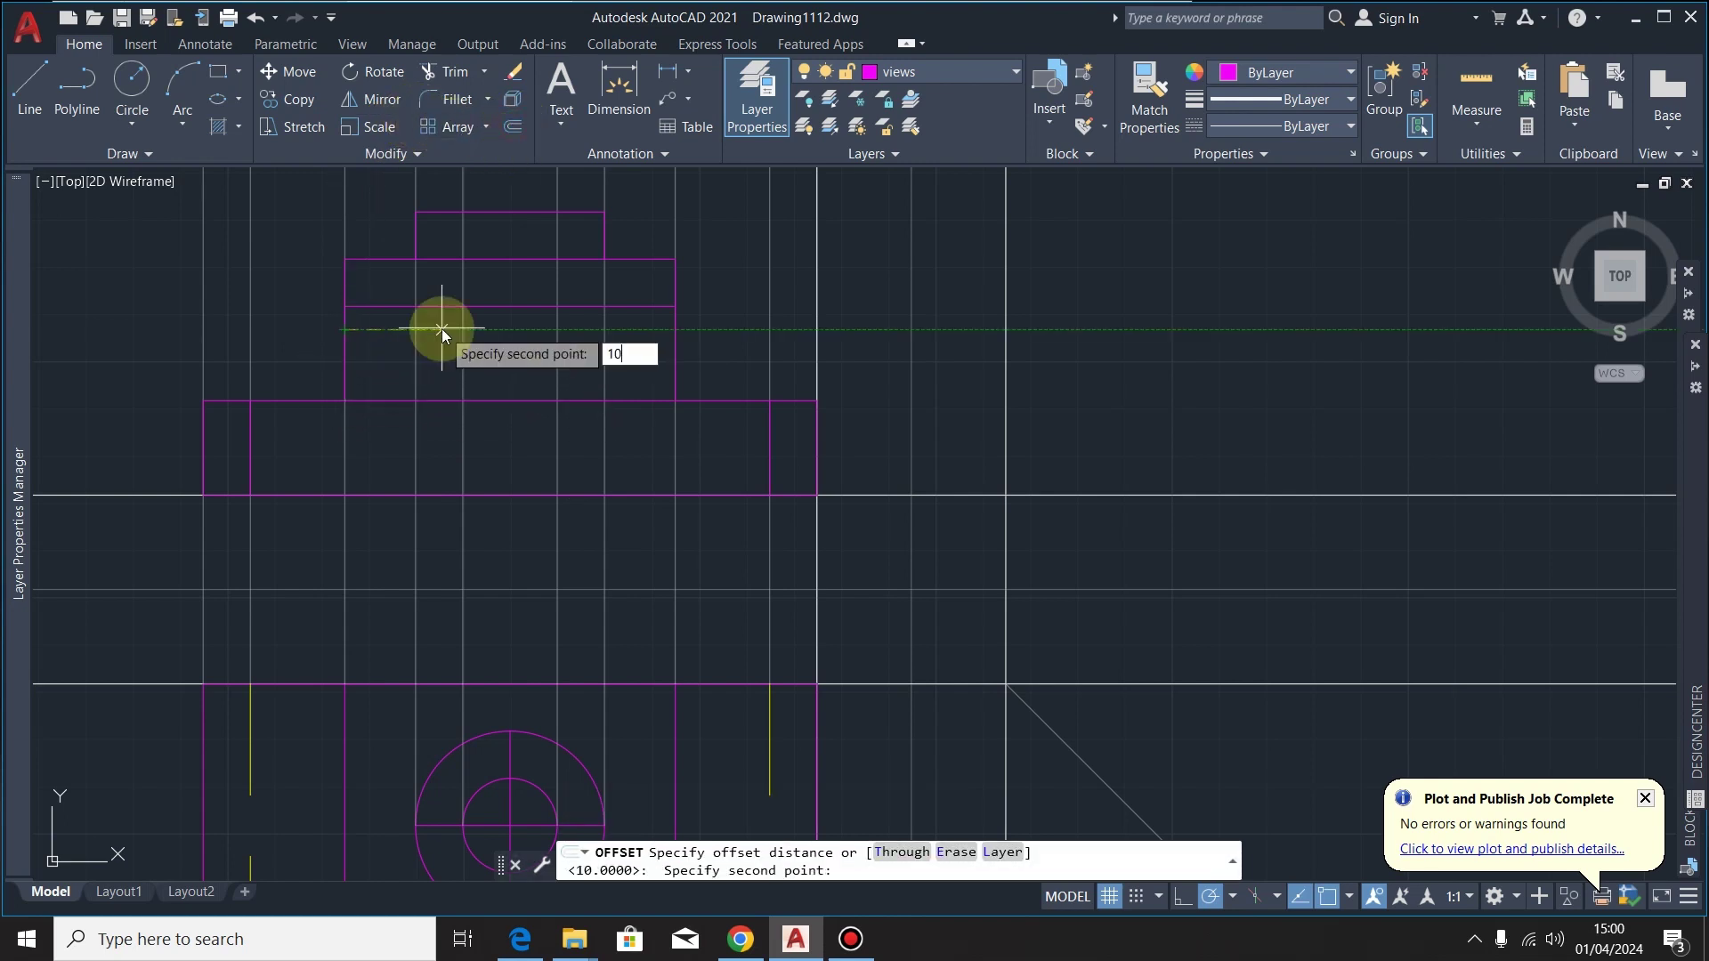
key(Return)
click(669, 351)
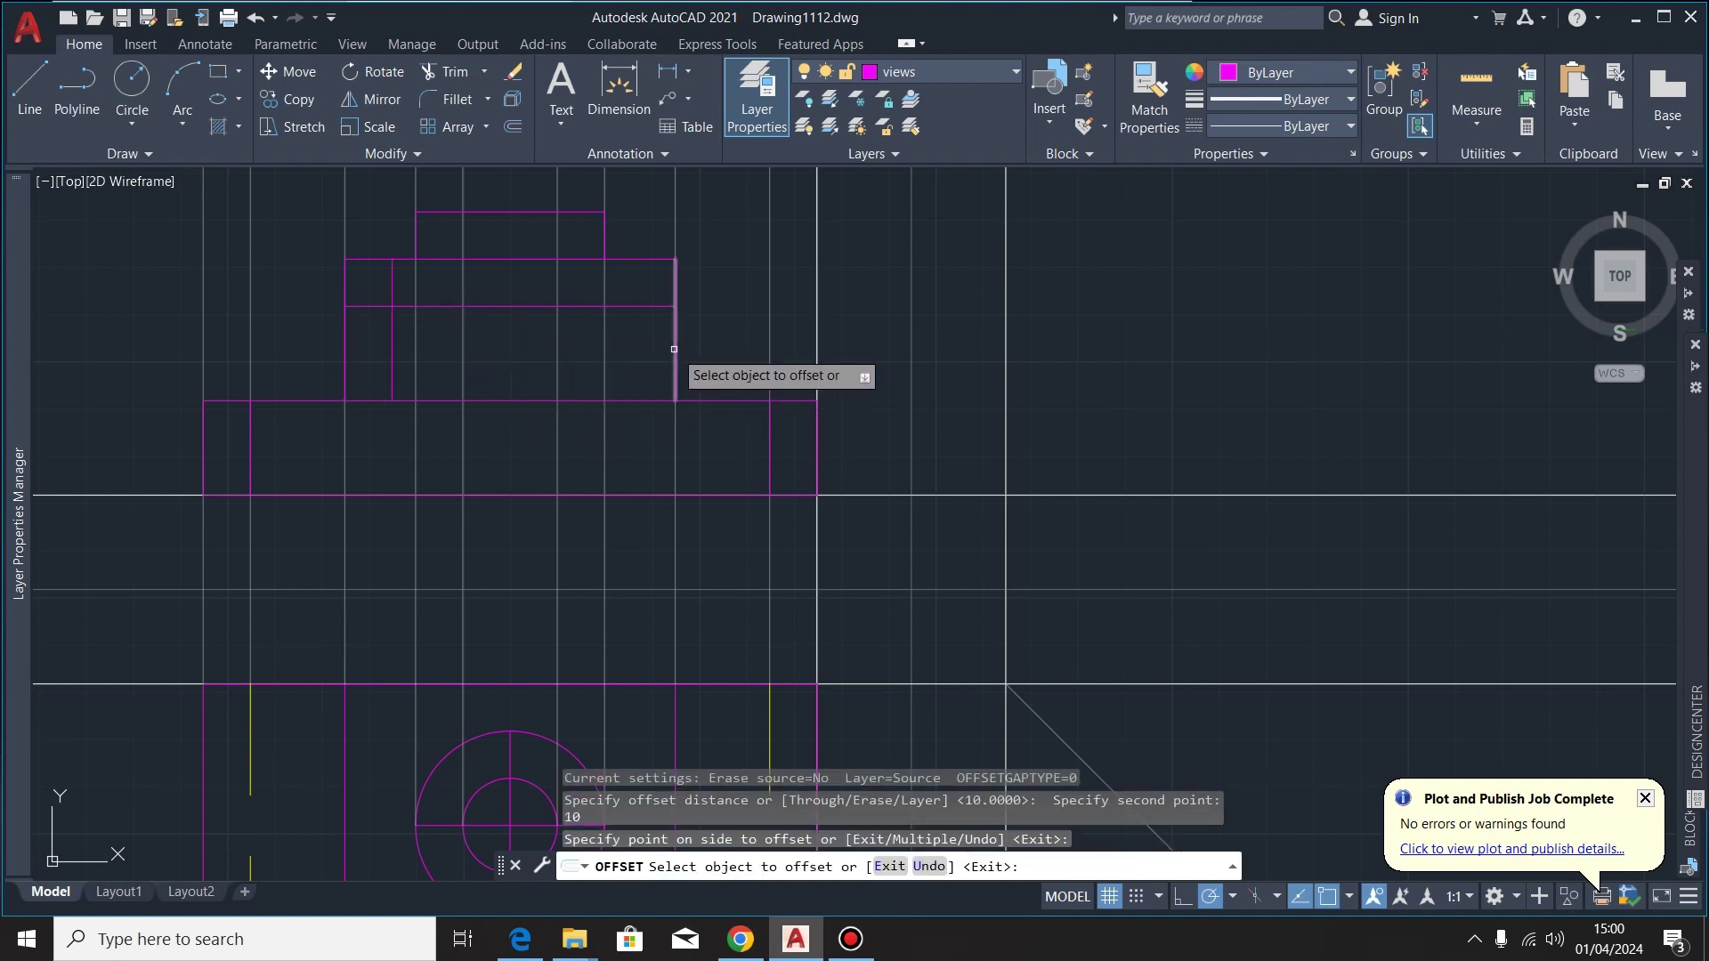
click(674, 351)
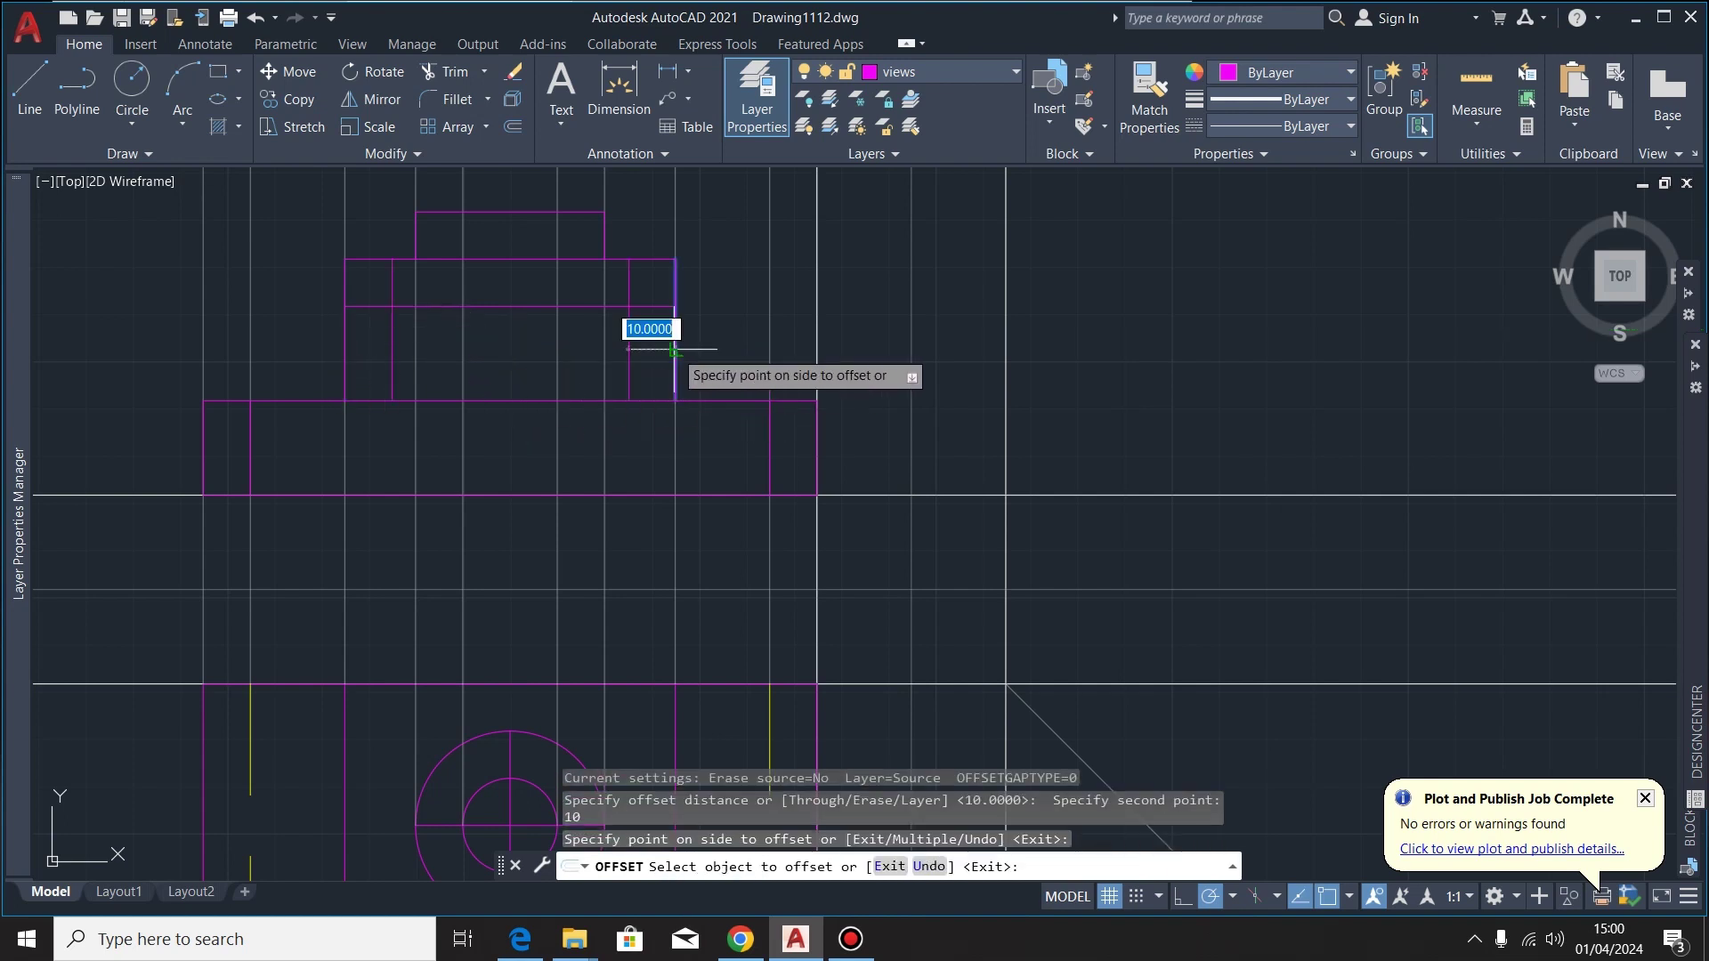
click(623, 352)
key(Escape)
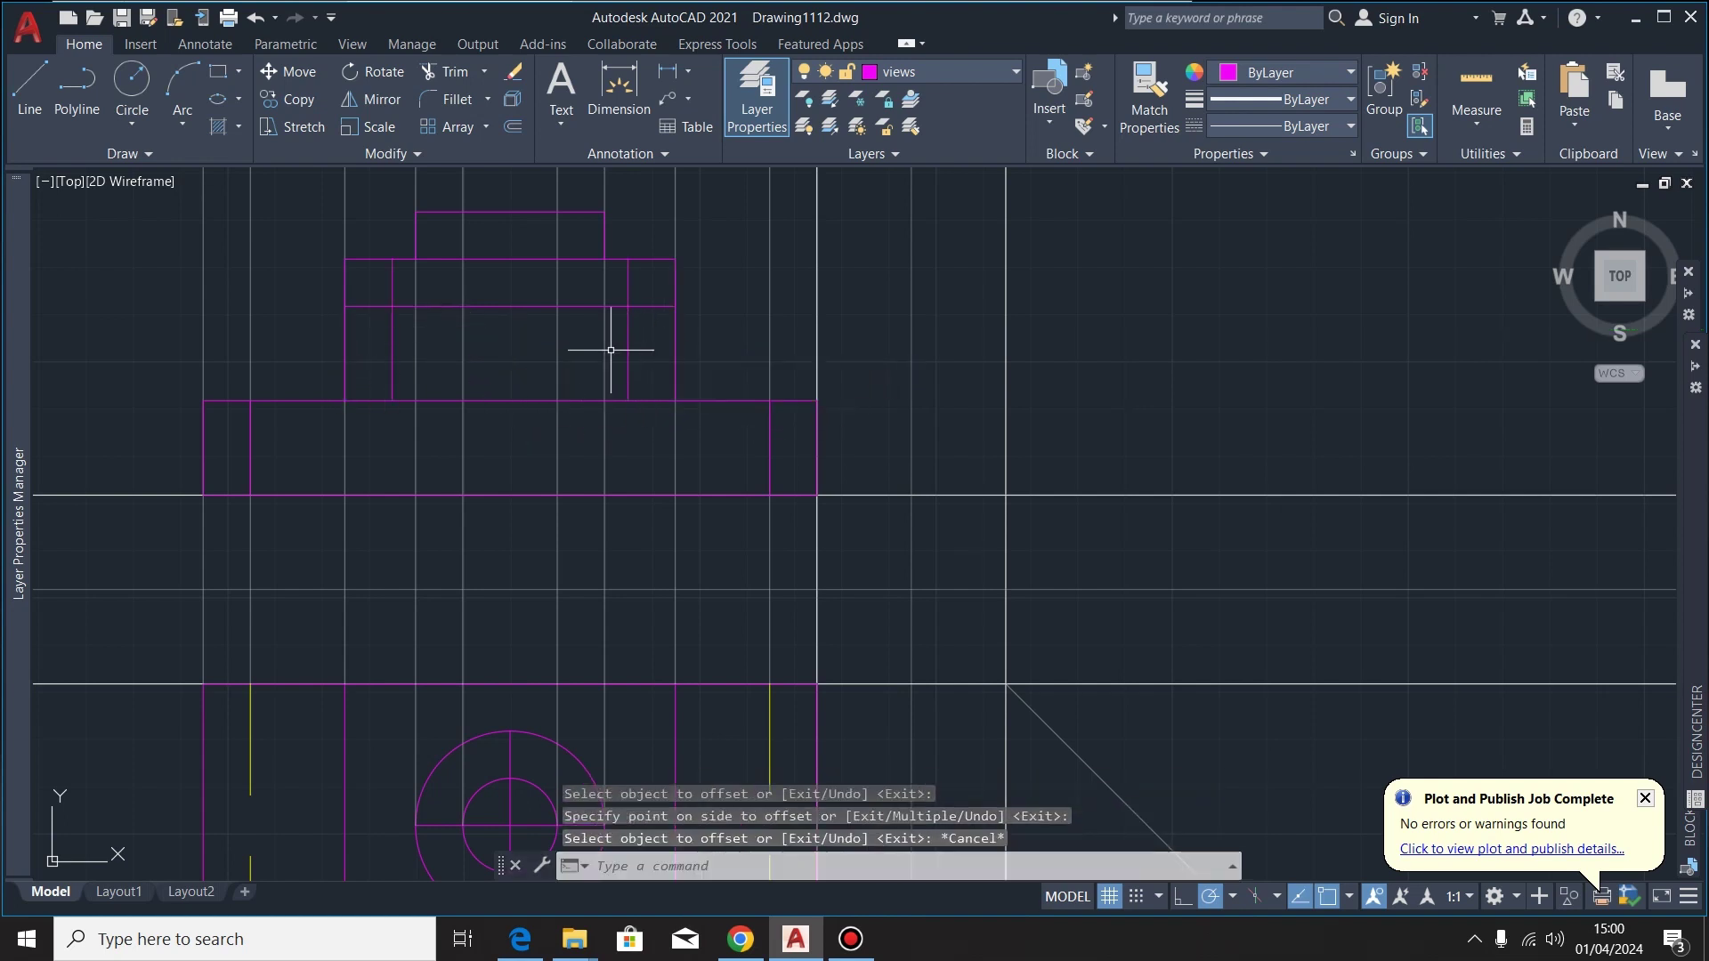
Trim the leftover horizontal segments and the tops of the two new verticals
click(451, 71)
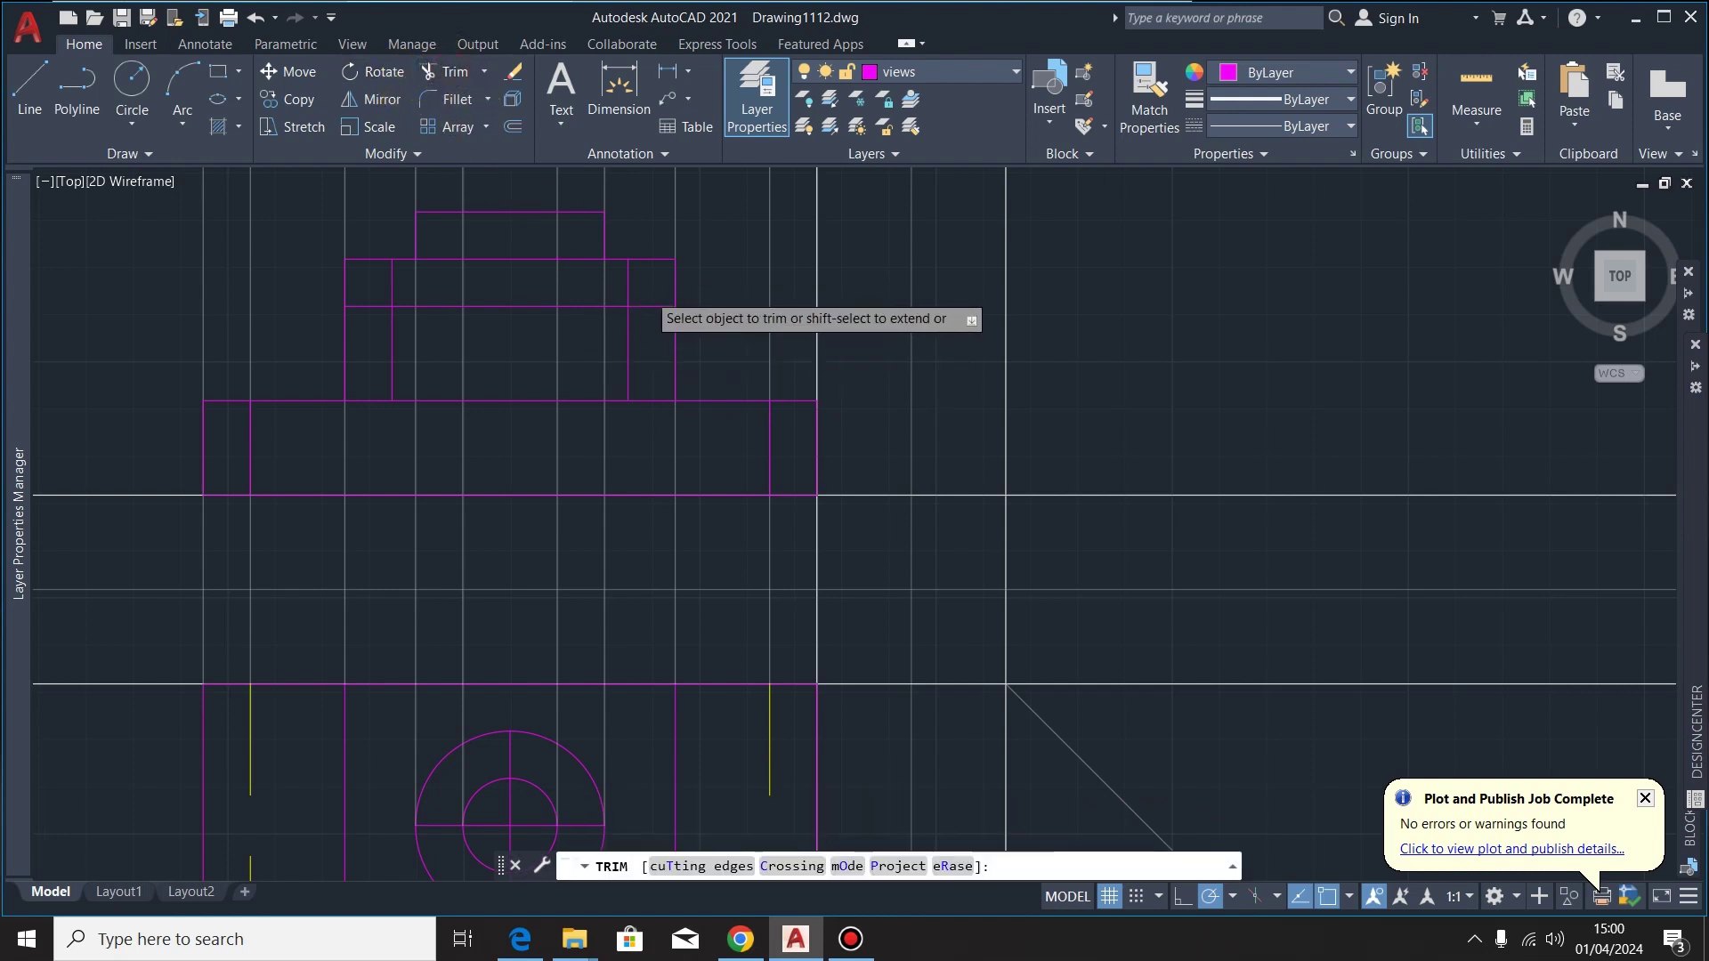
scroll(648, 305, up, 2)
click(648, 314)
click(616, 284)
scroll(824, 320, down, 3)
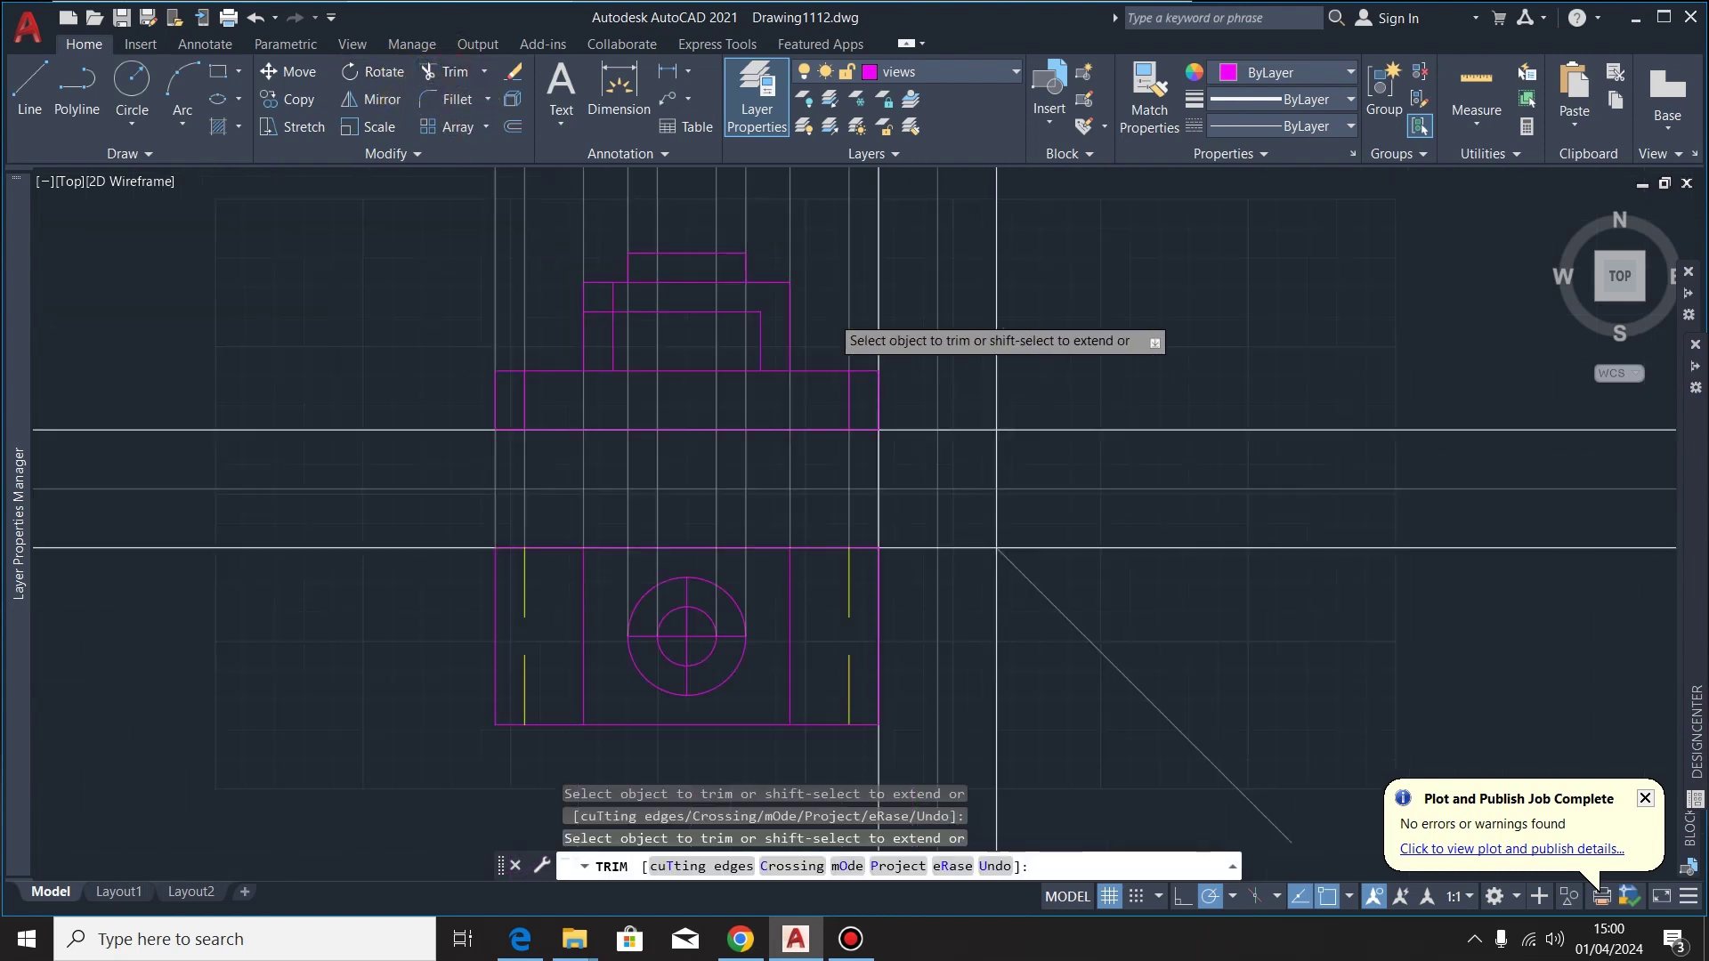
scroll(544, 291, up, 3)
click(532, 269)
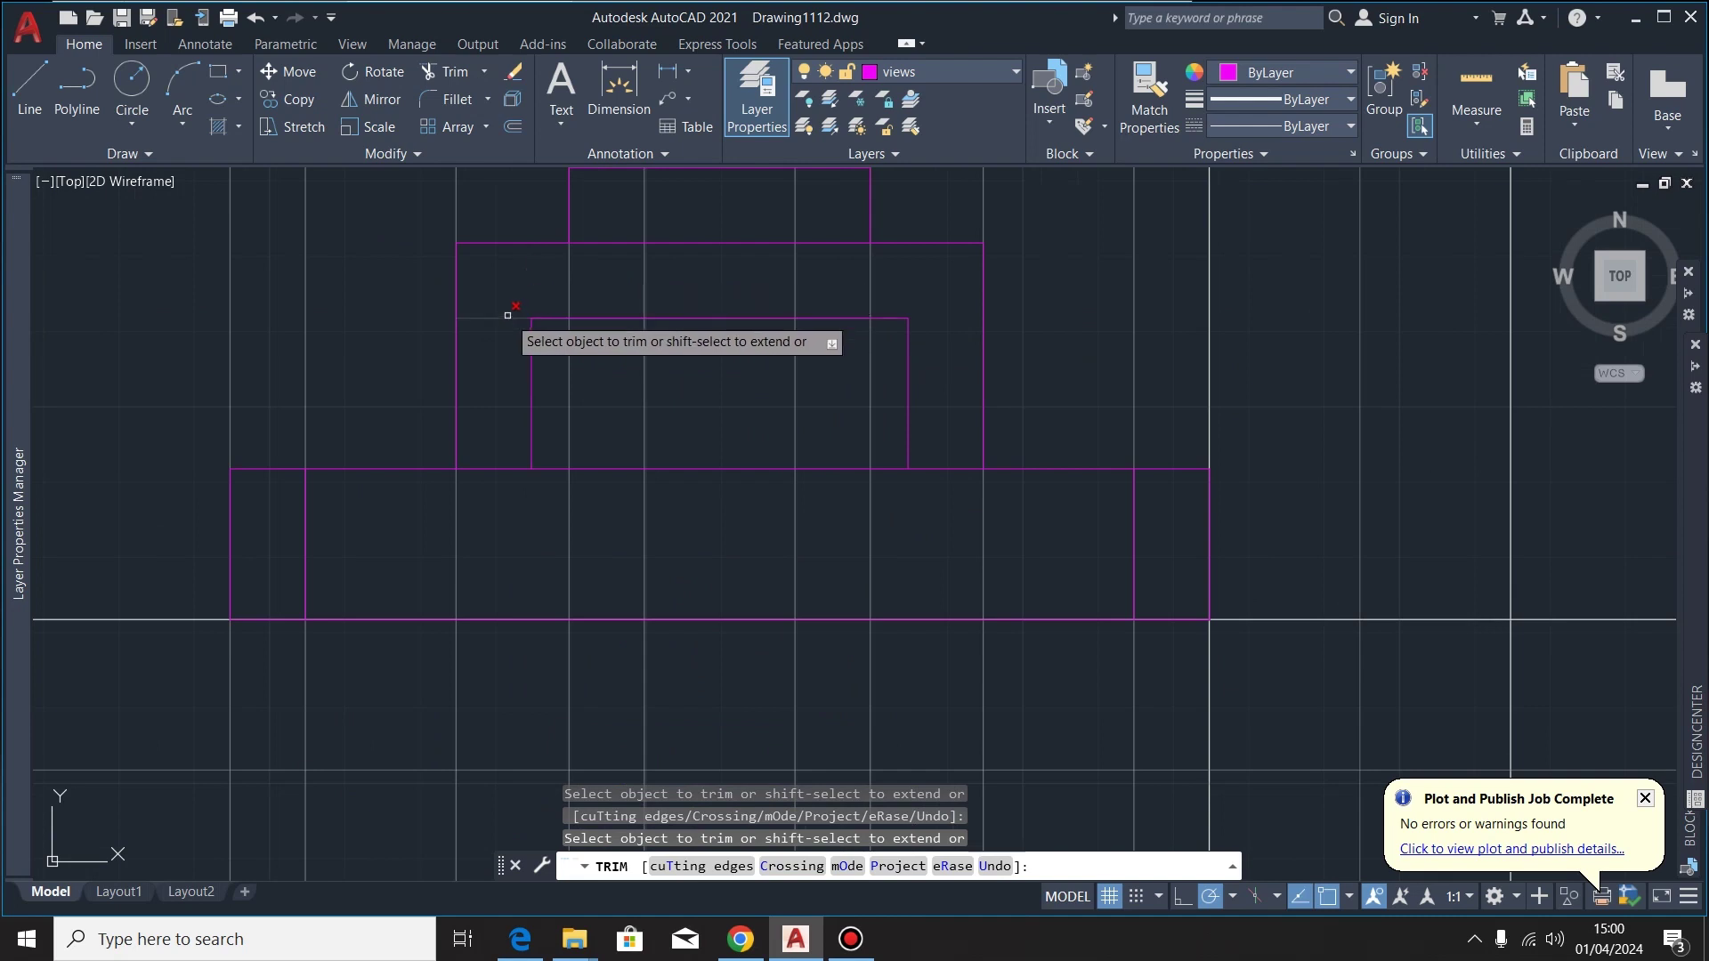
click(507, 318)
scroll(475, 312, down, 4)
key(Escape)
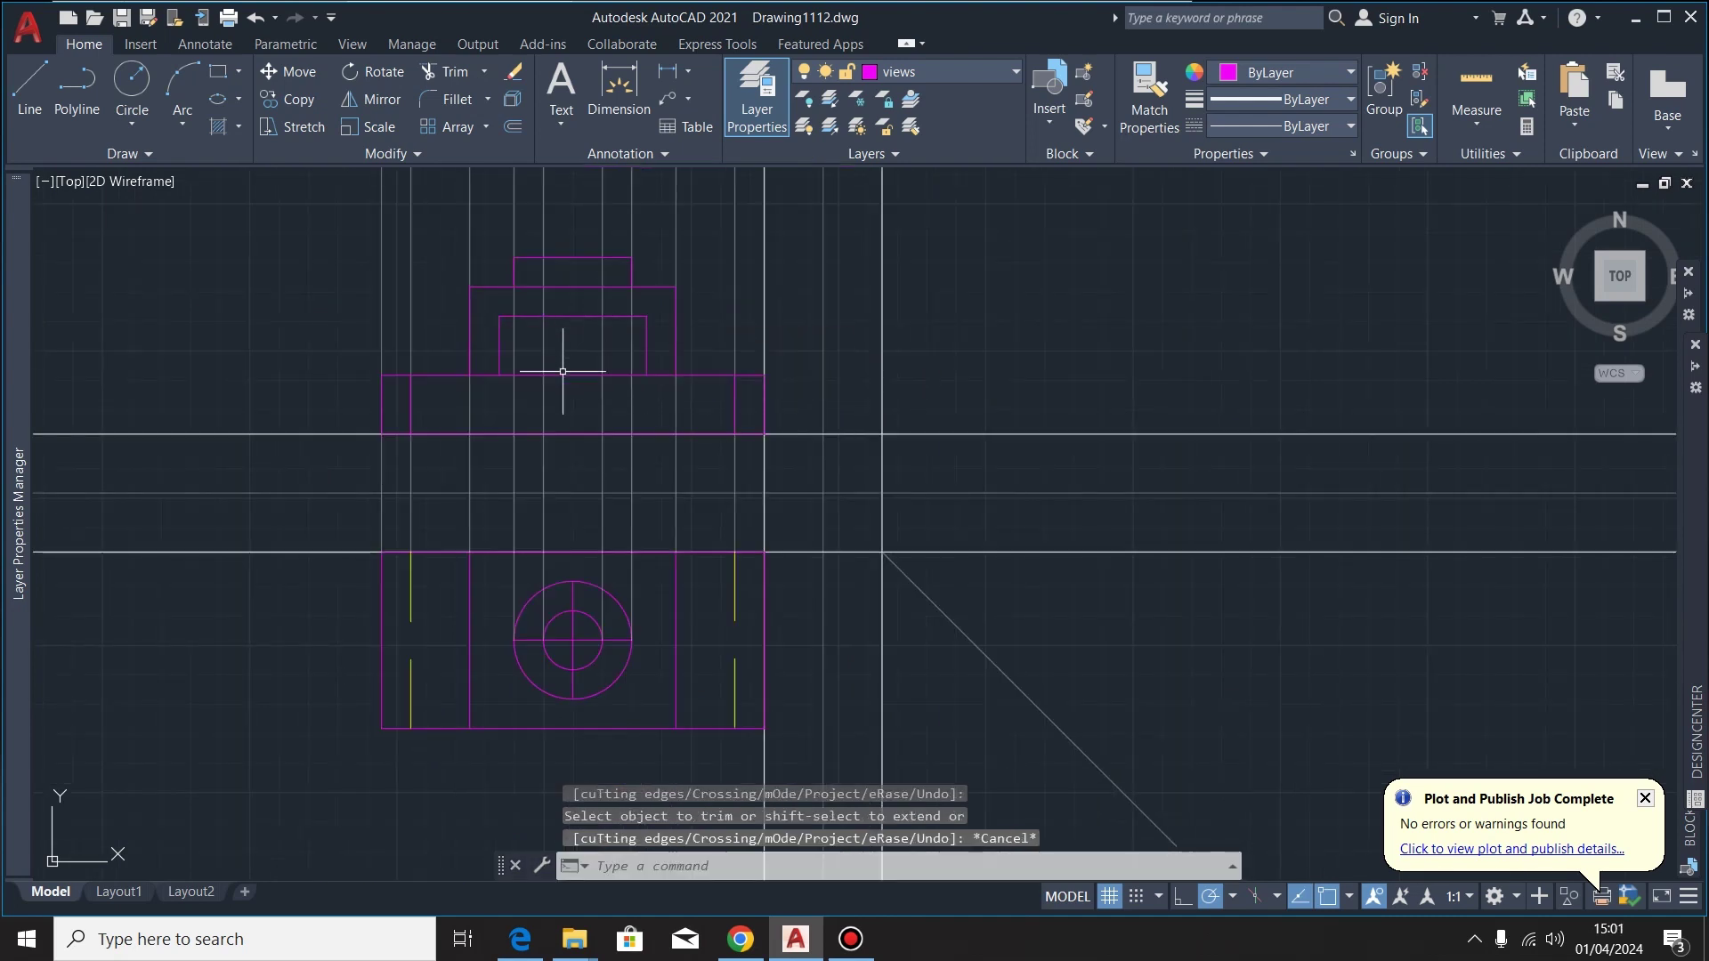
click(520, 939)
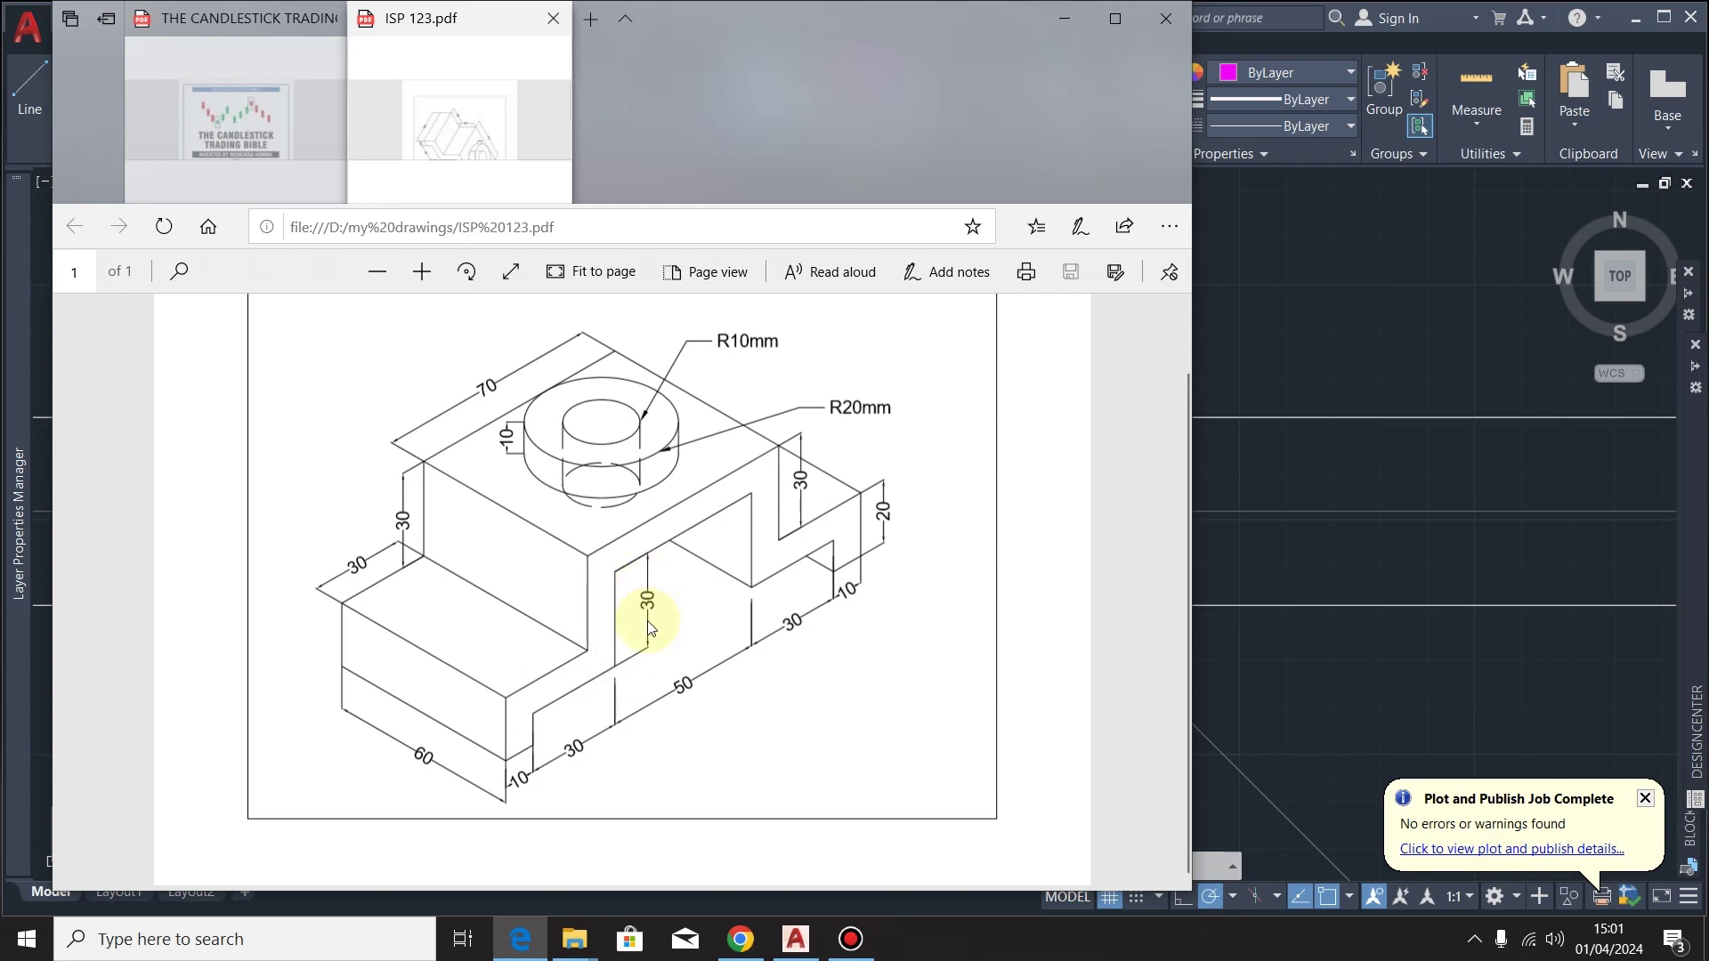
click(797, 942)
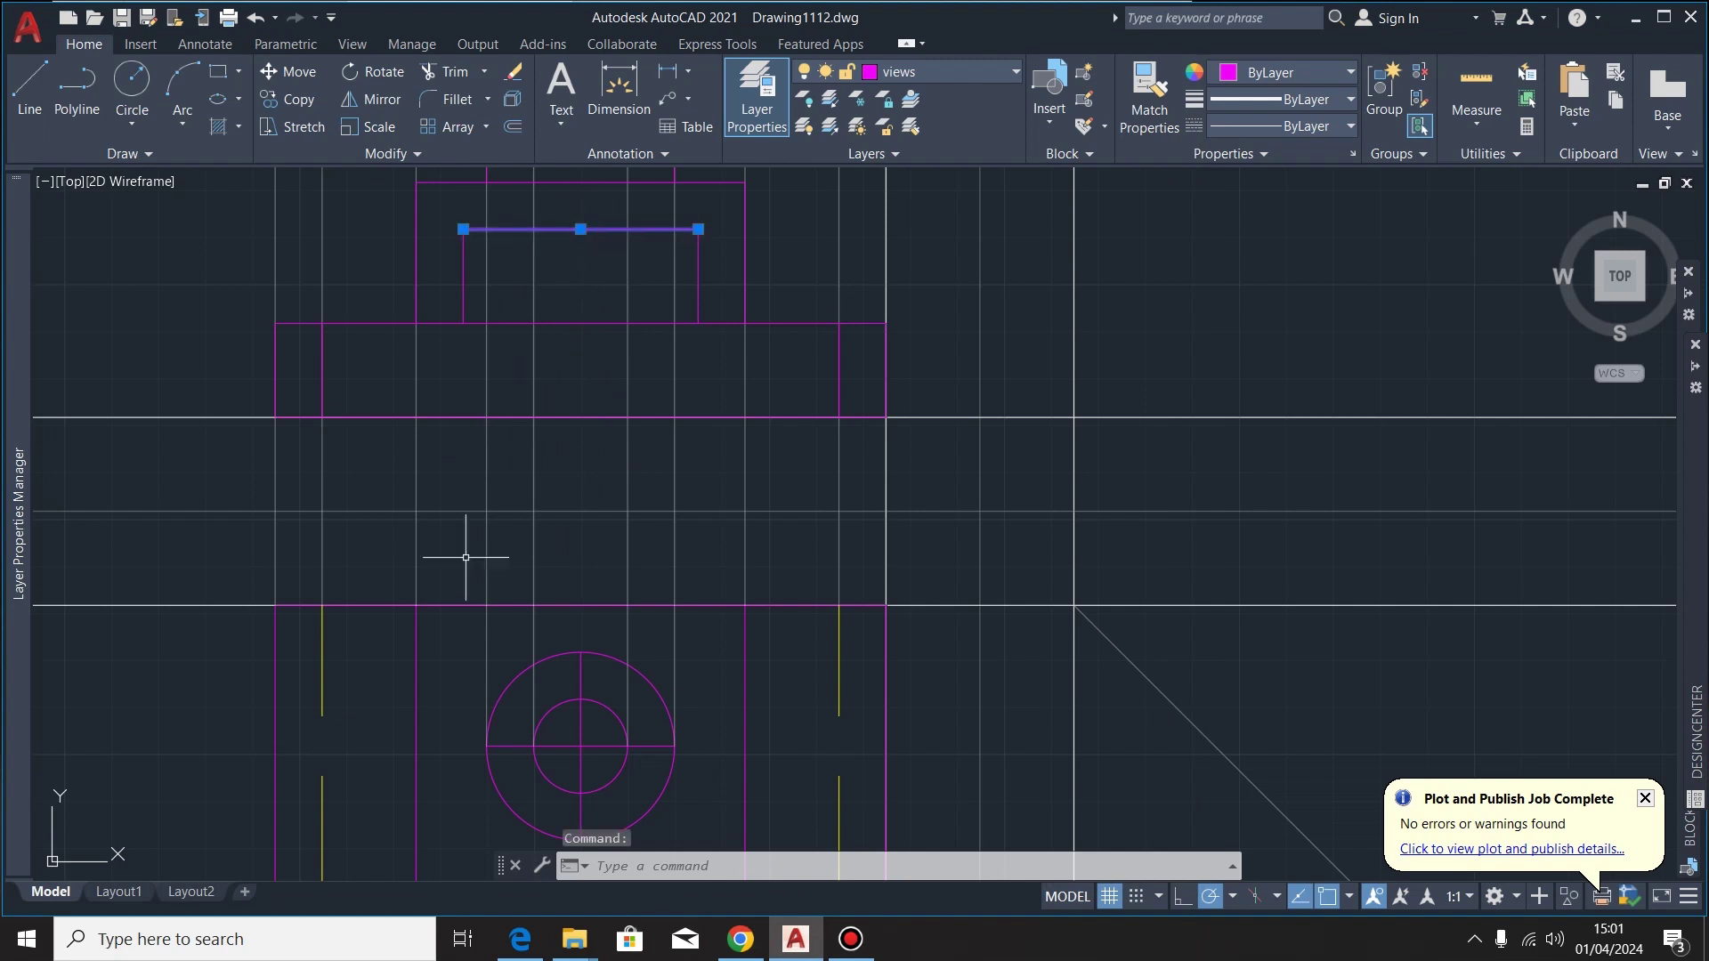
After checking the reference PDF, offset a front-view edge 30 units downward
click(518, 944)
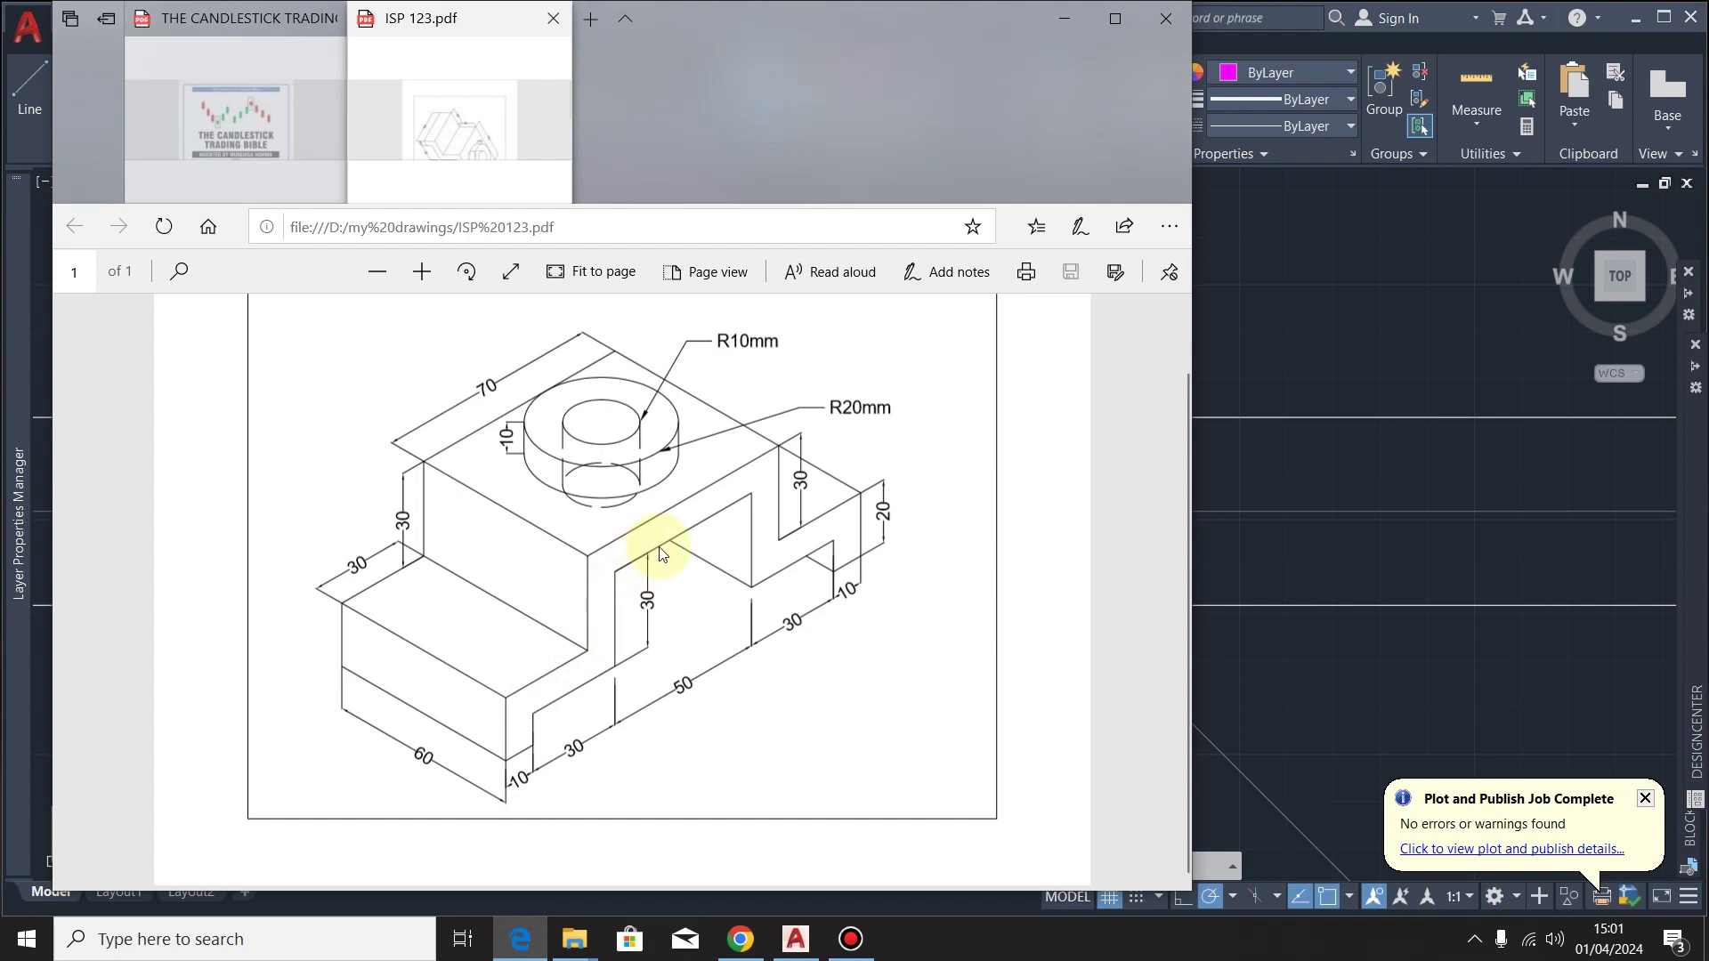
click(795, 944)
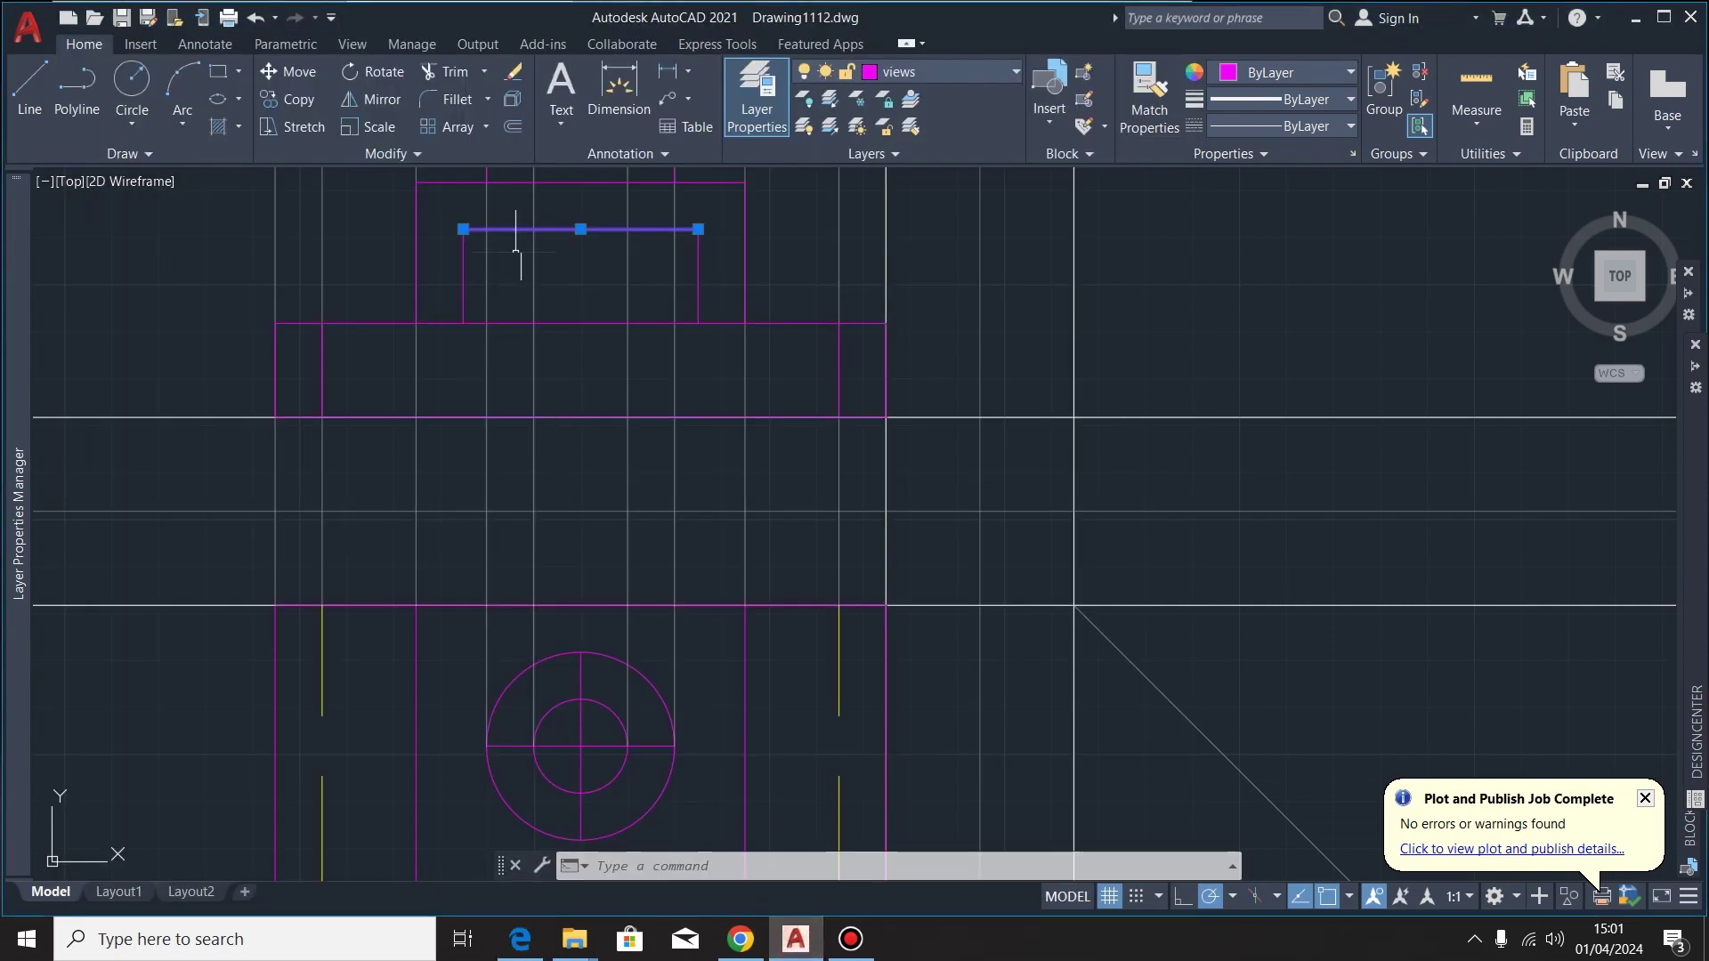
click(512, 125)
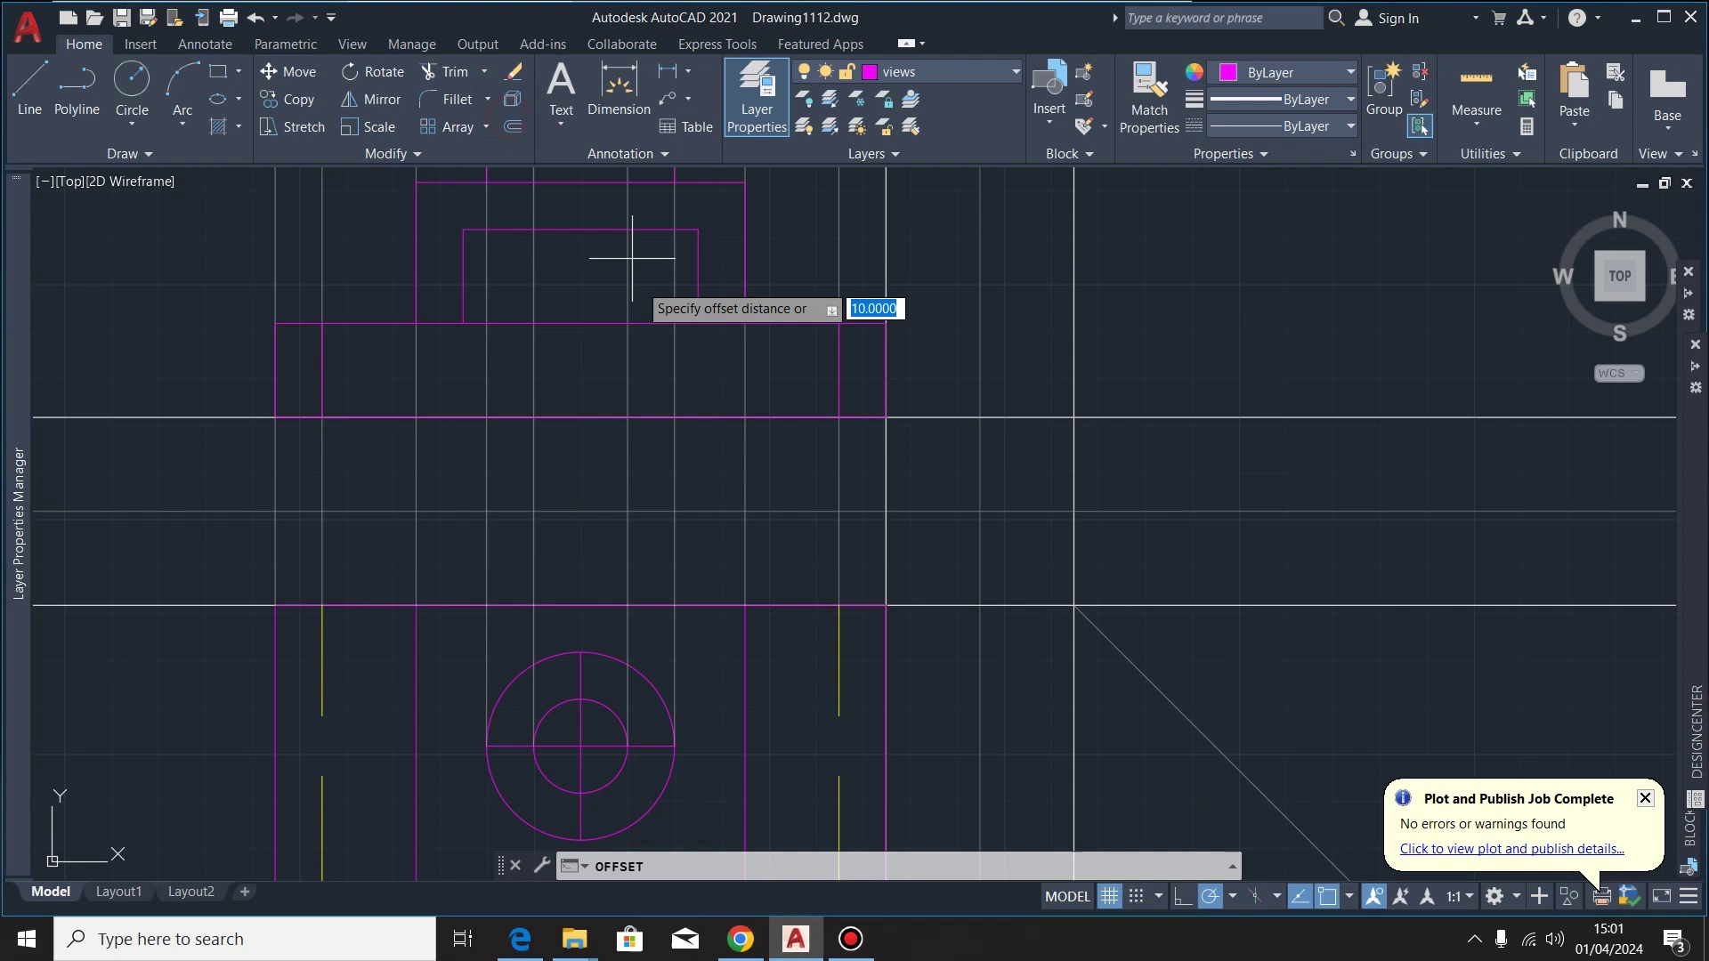
click(580, 228)
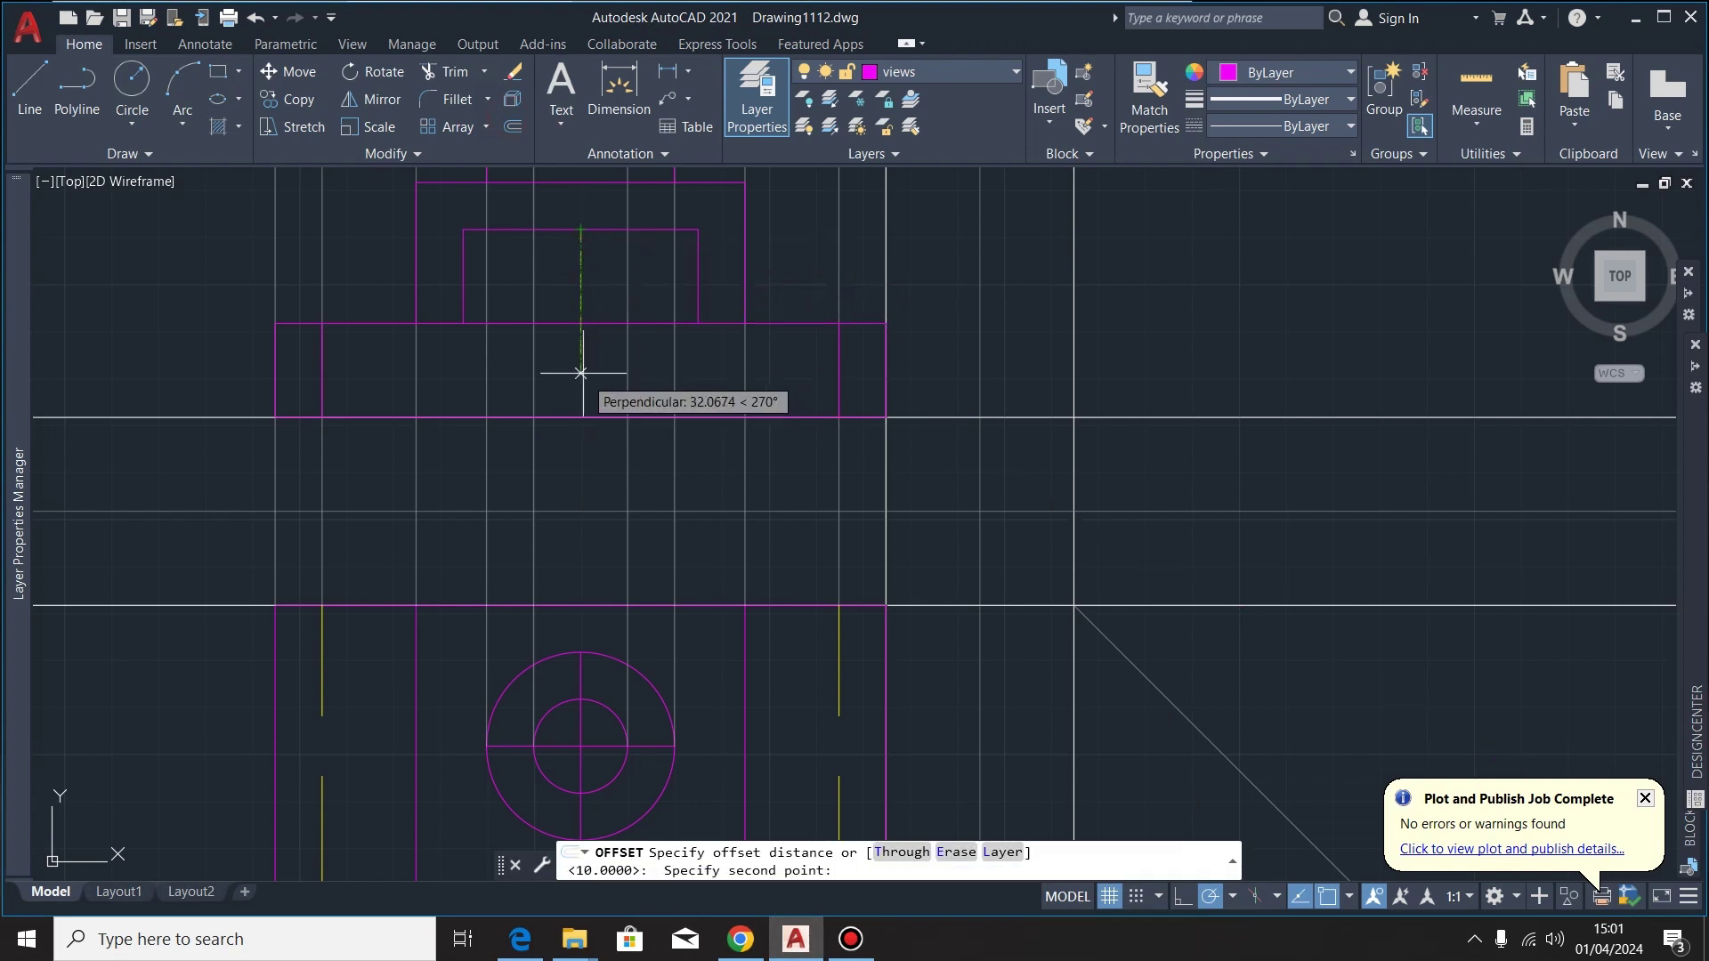
key(Return)
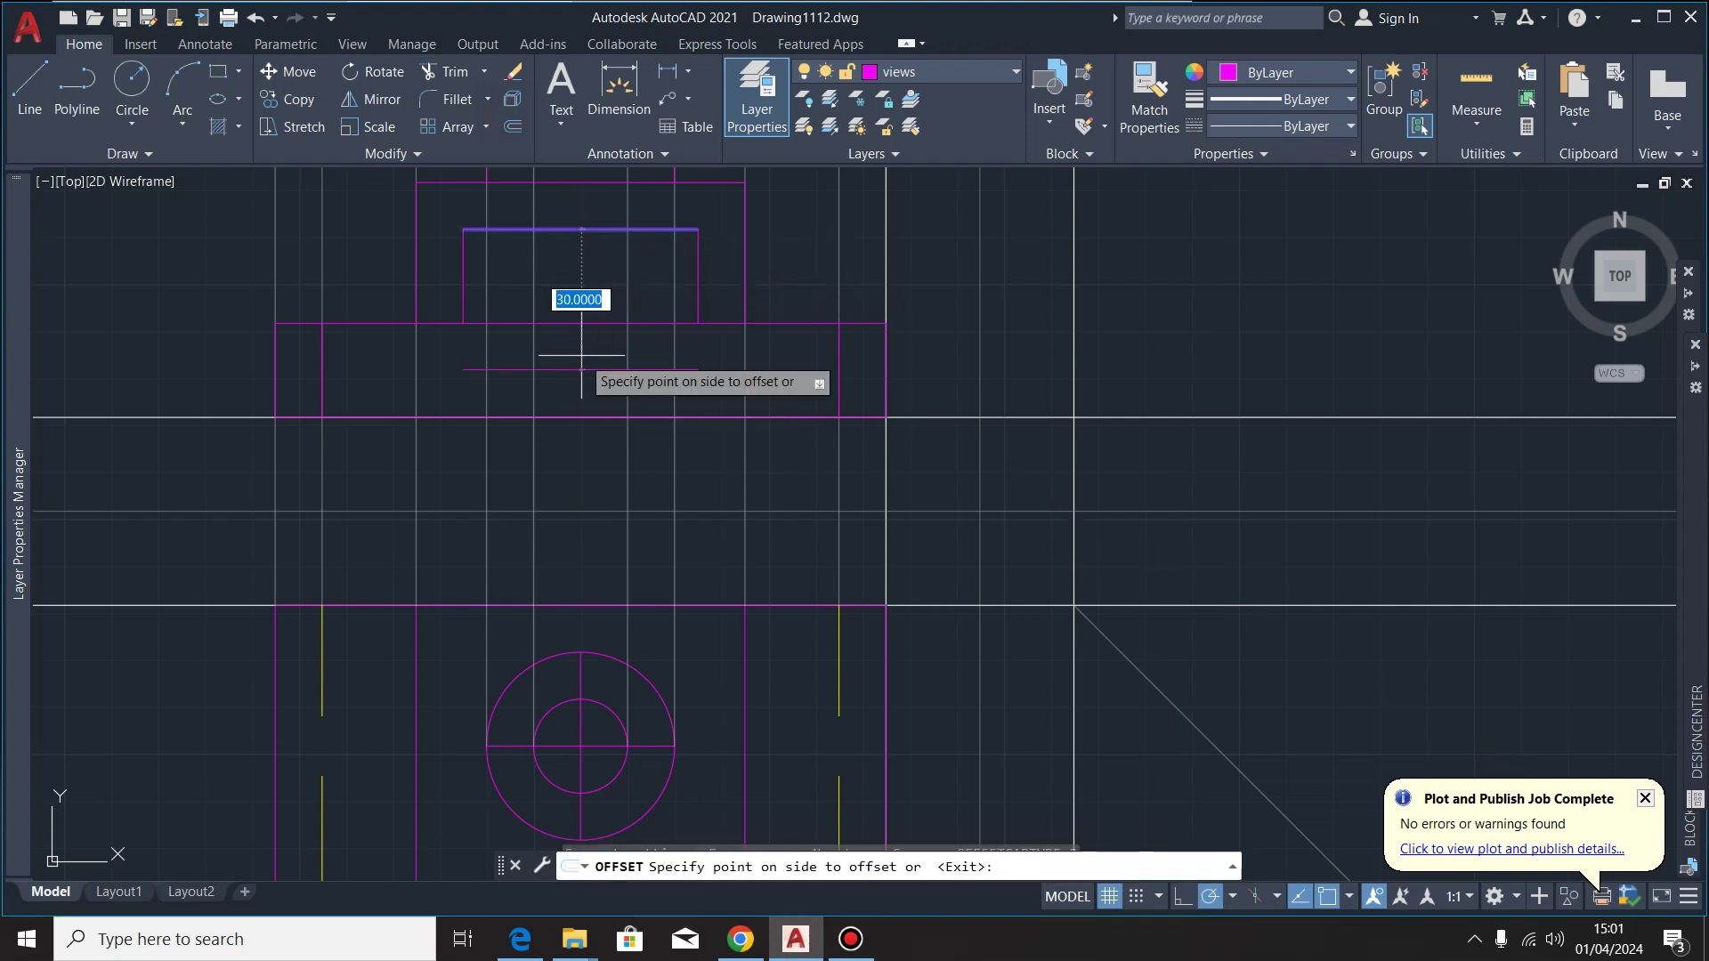
click(639, 463)
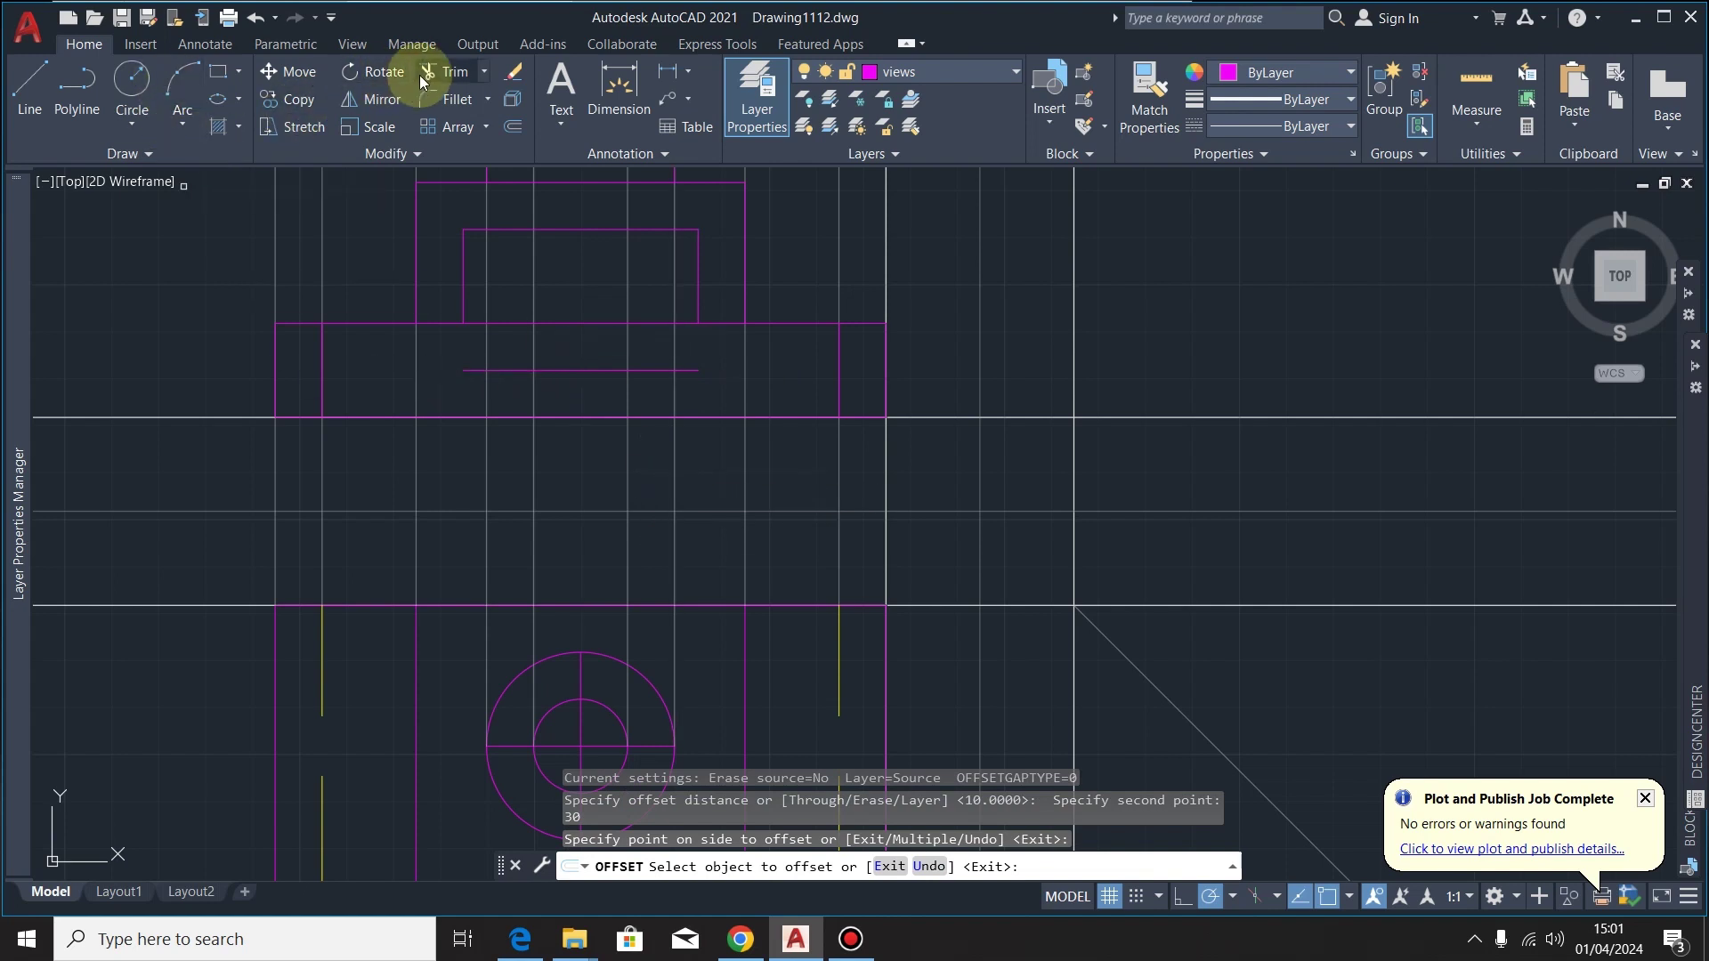
Extend the new offset line left to the boundary
click(485, 73)
click(454, 123)
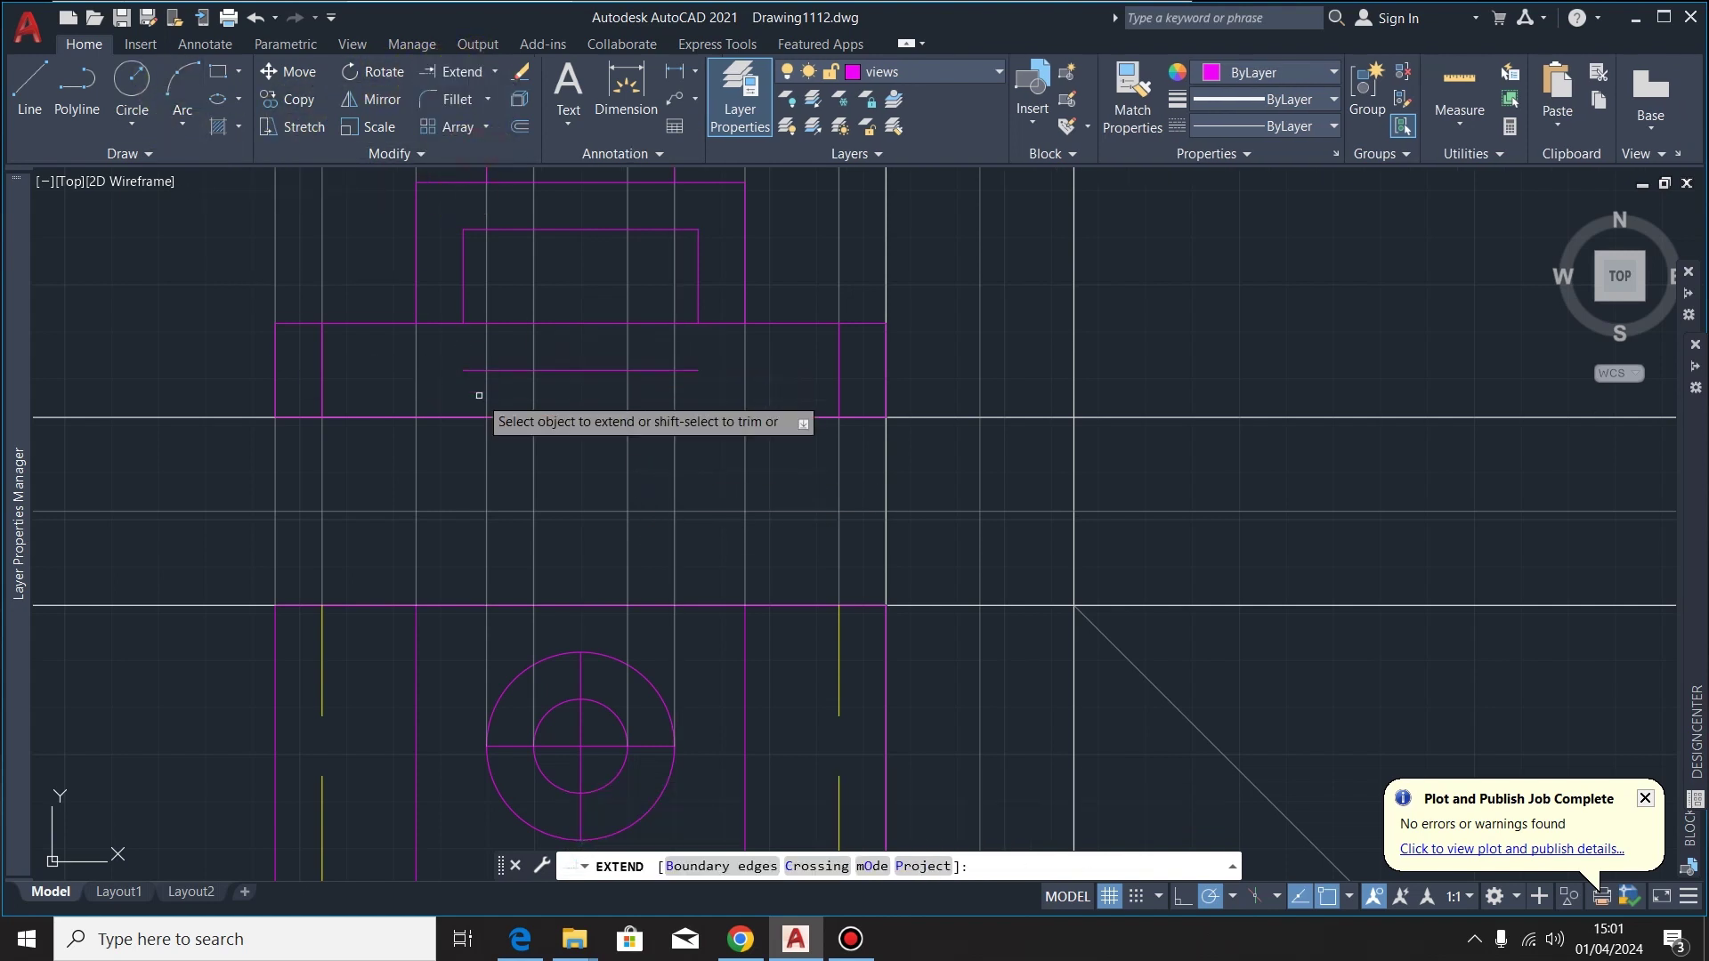
click(472, 369)
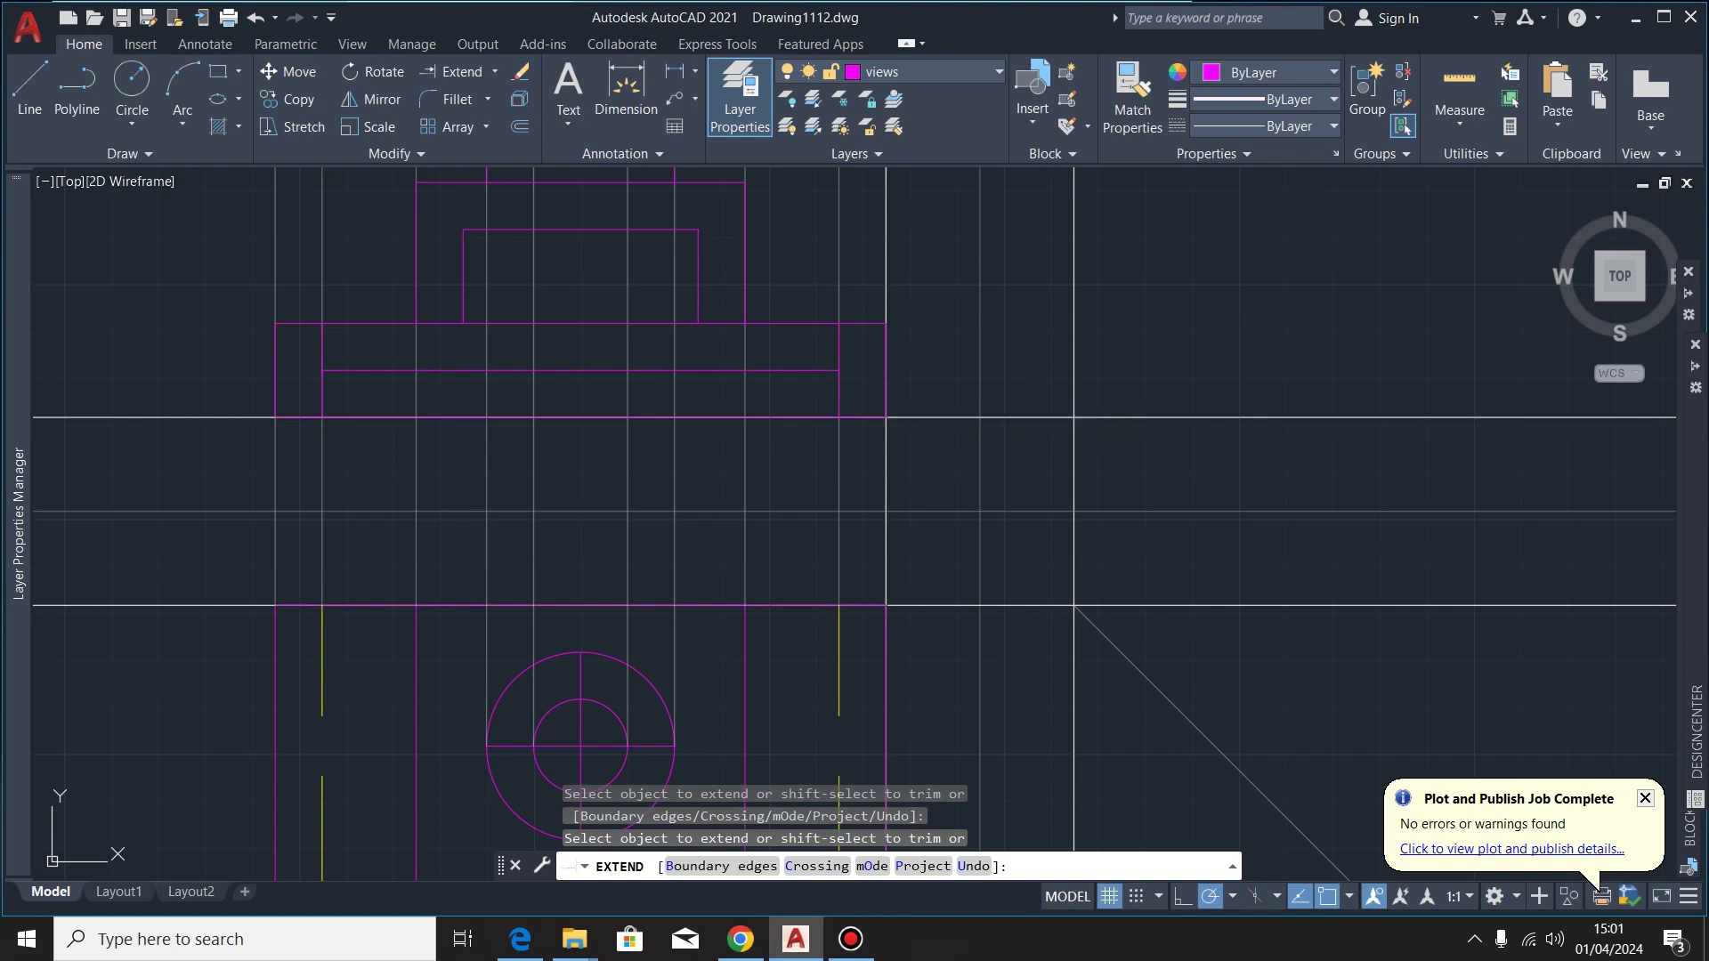
Trim both vertical stubs above the new line and the base's bottom edge segment
click(495, 71)
click(458, 98)
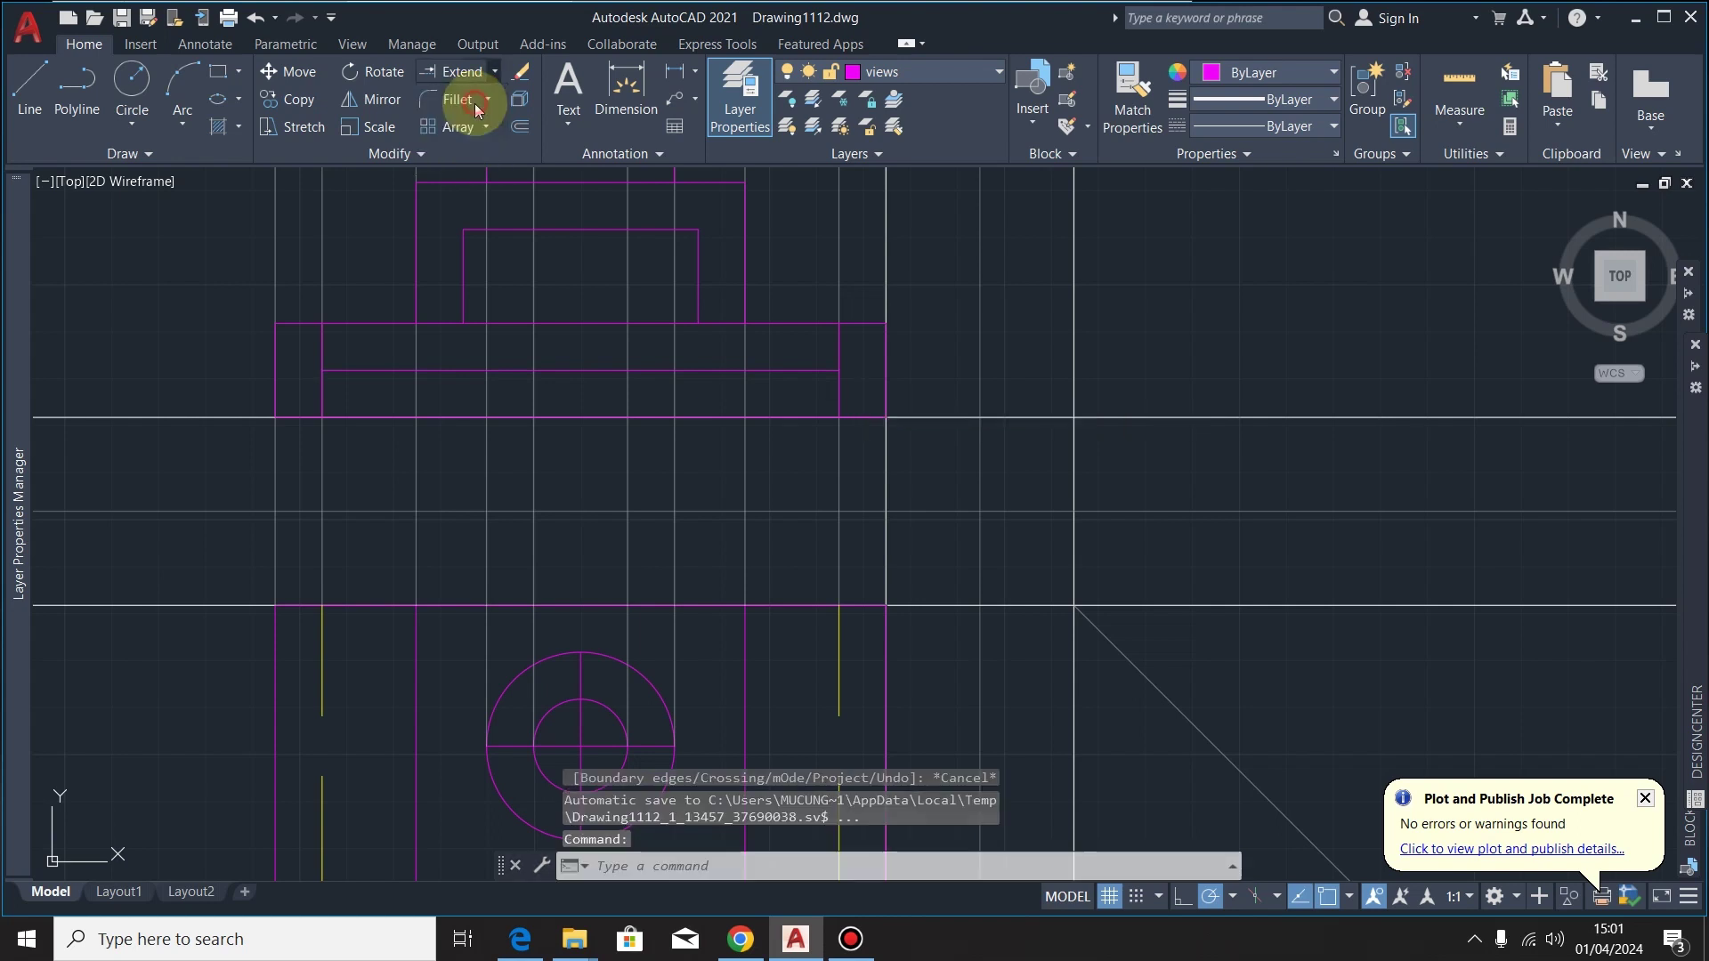
click(323, 354)
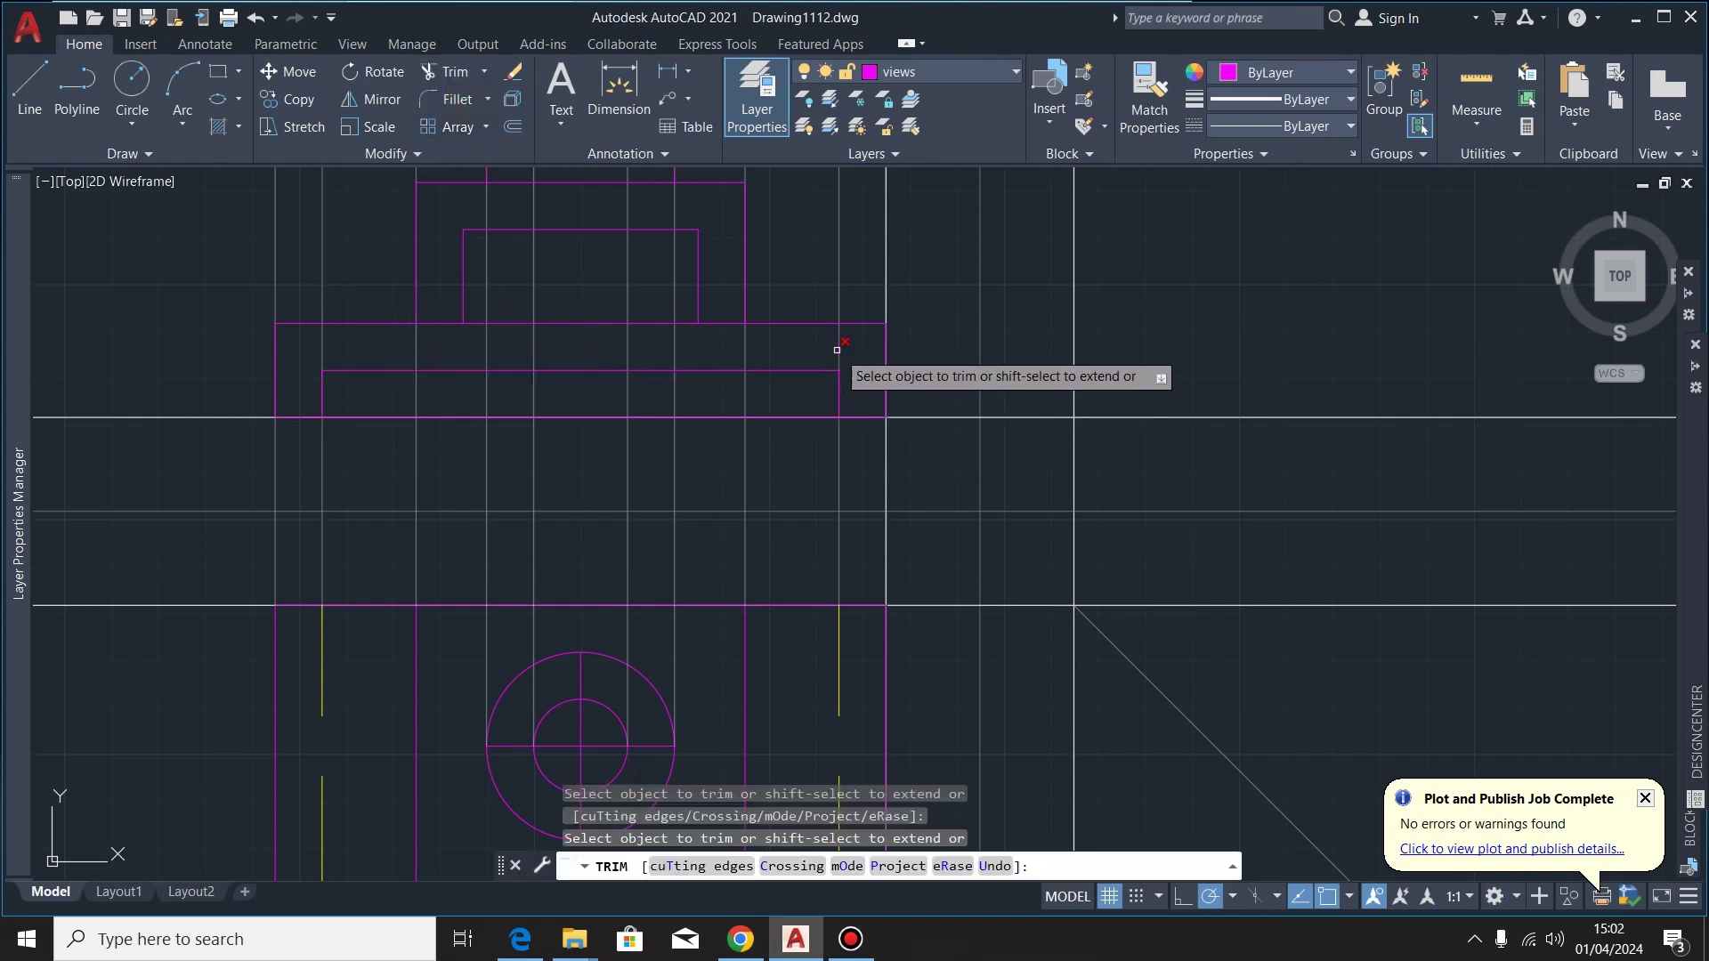
click(836, 349)
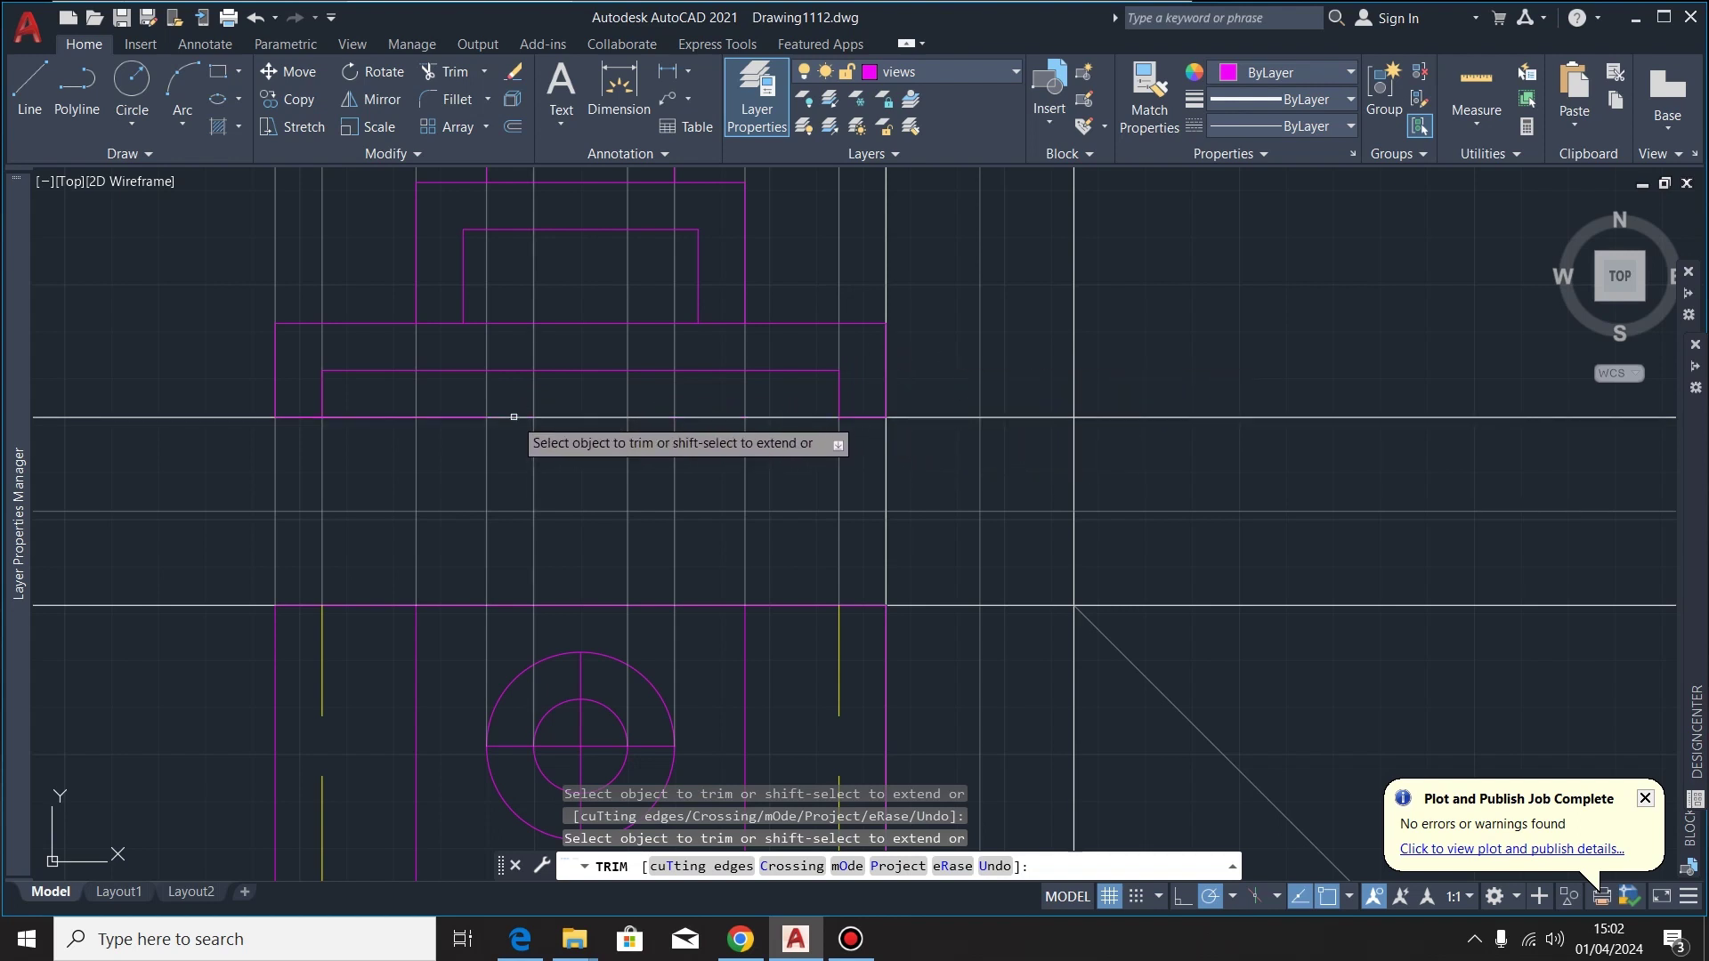
click(465, 417)
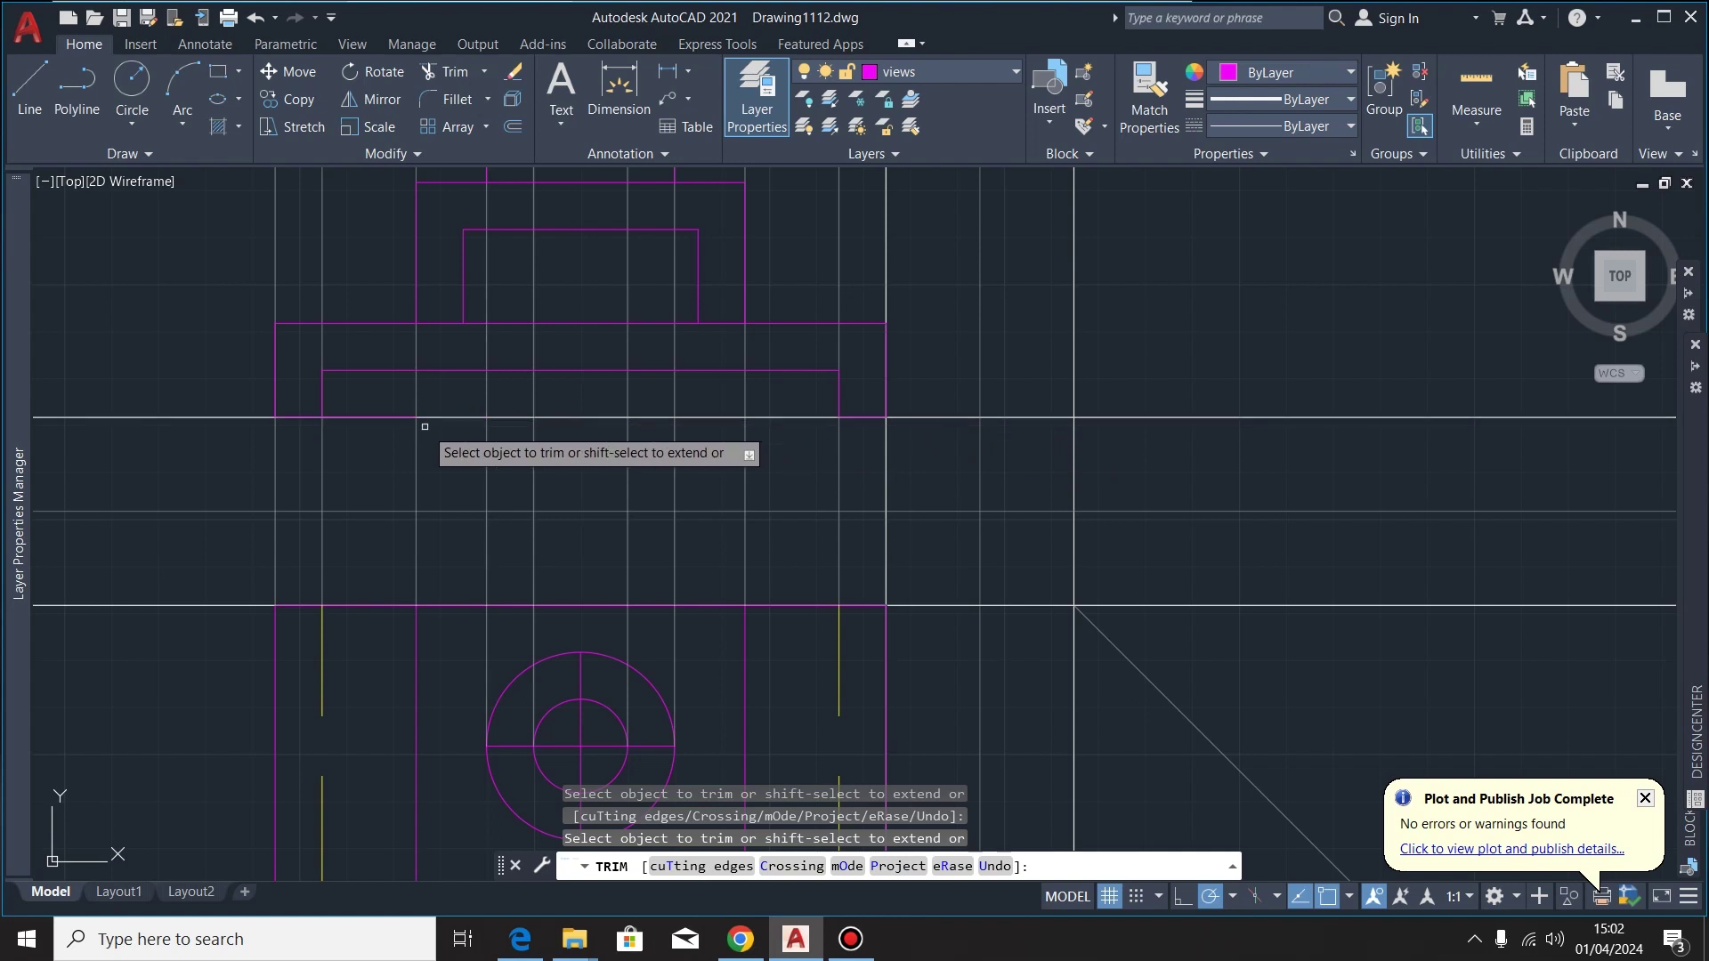
click(393, 419)
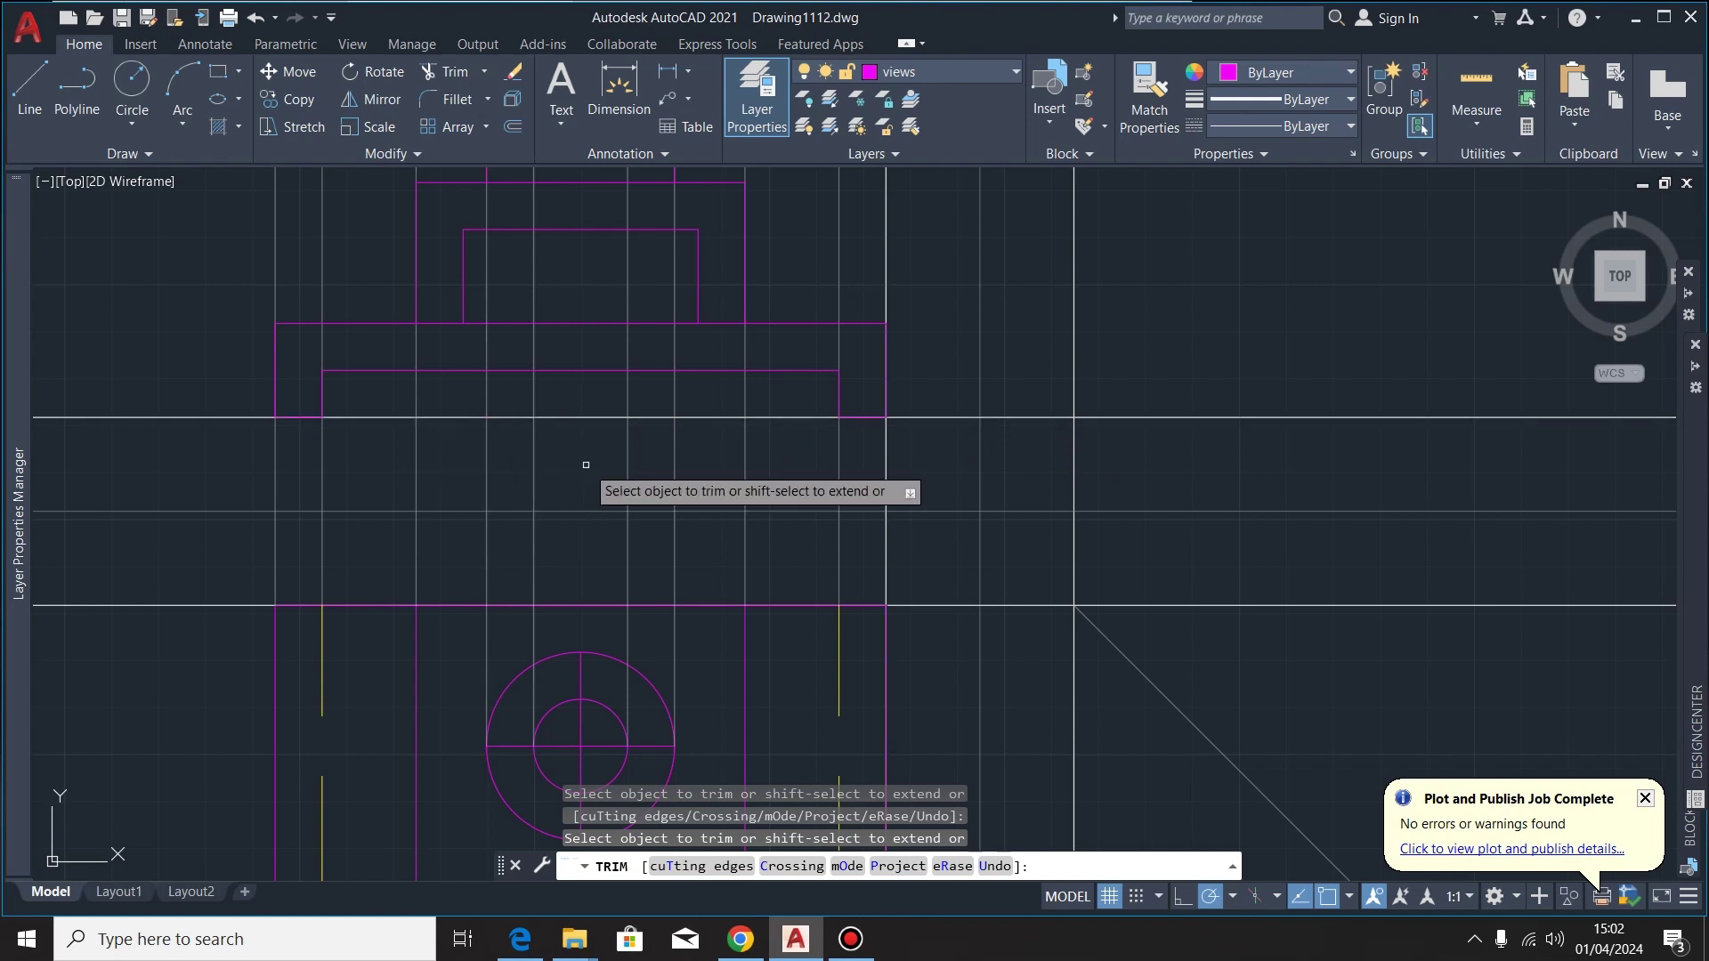
key(Escape)
scroll(547, 485, down, 2)
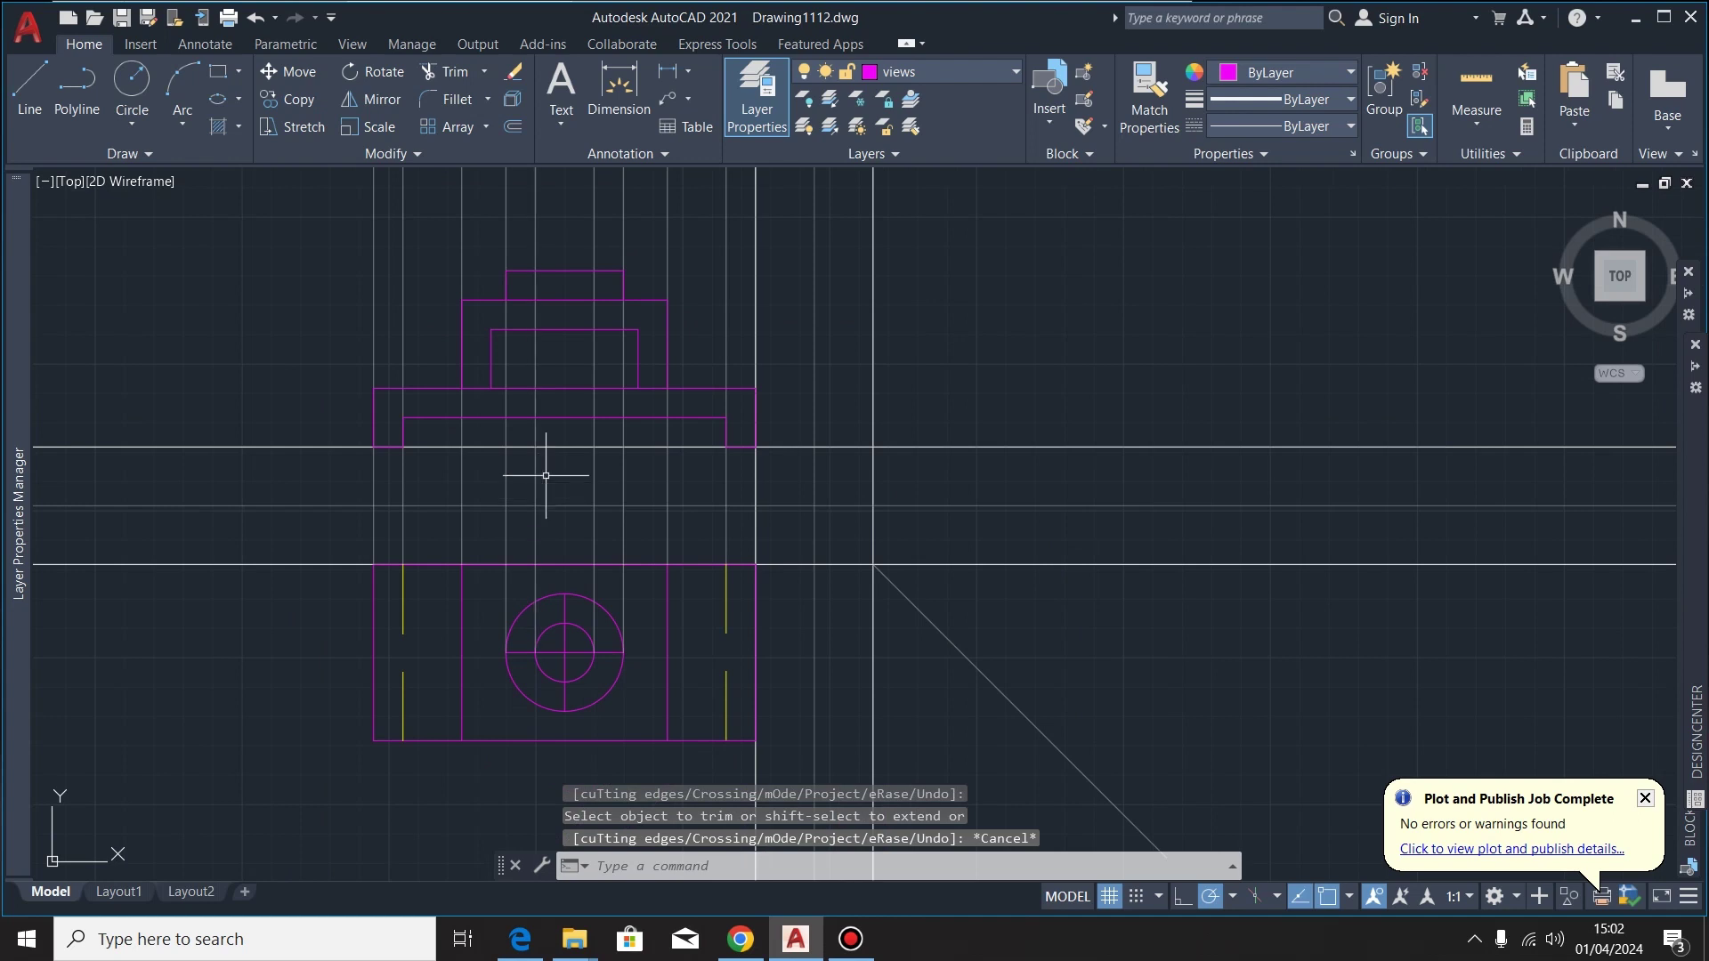
Extend two inner horizontal lines to the nearest vertical edges with EX
scroll(570, 361, up, 2)
text(ex)
key(Return)
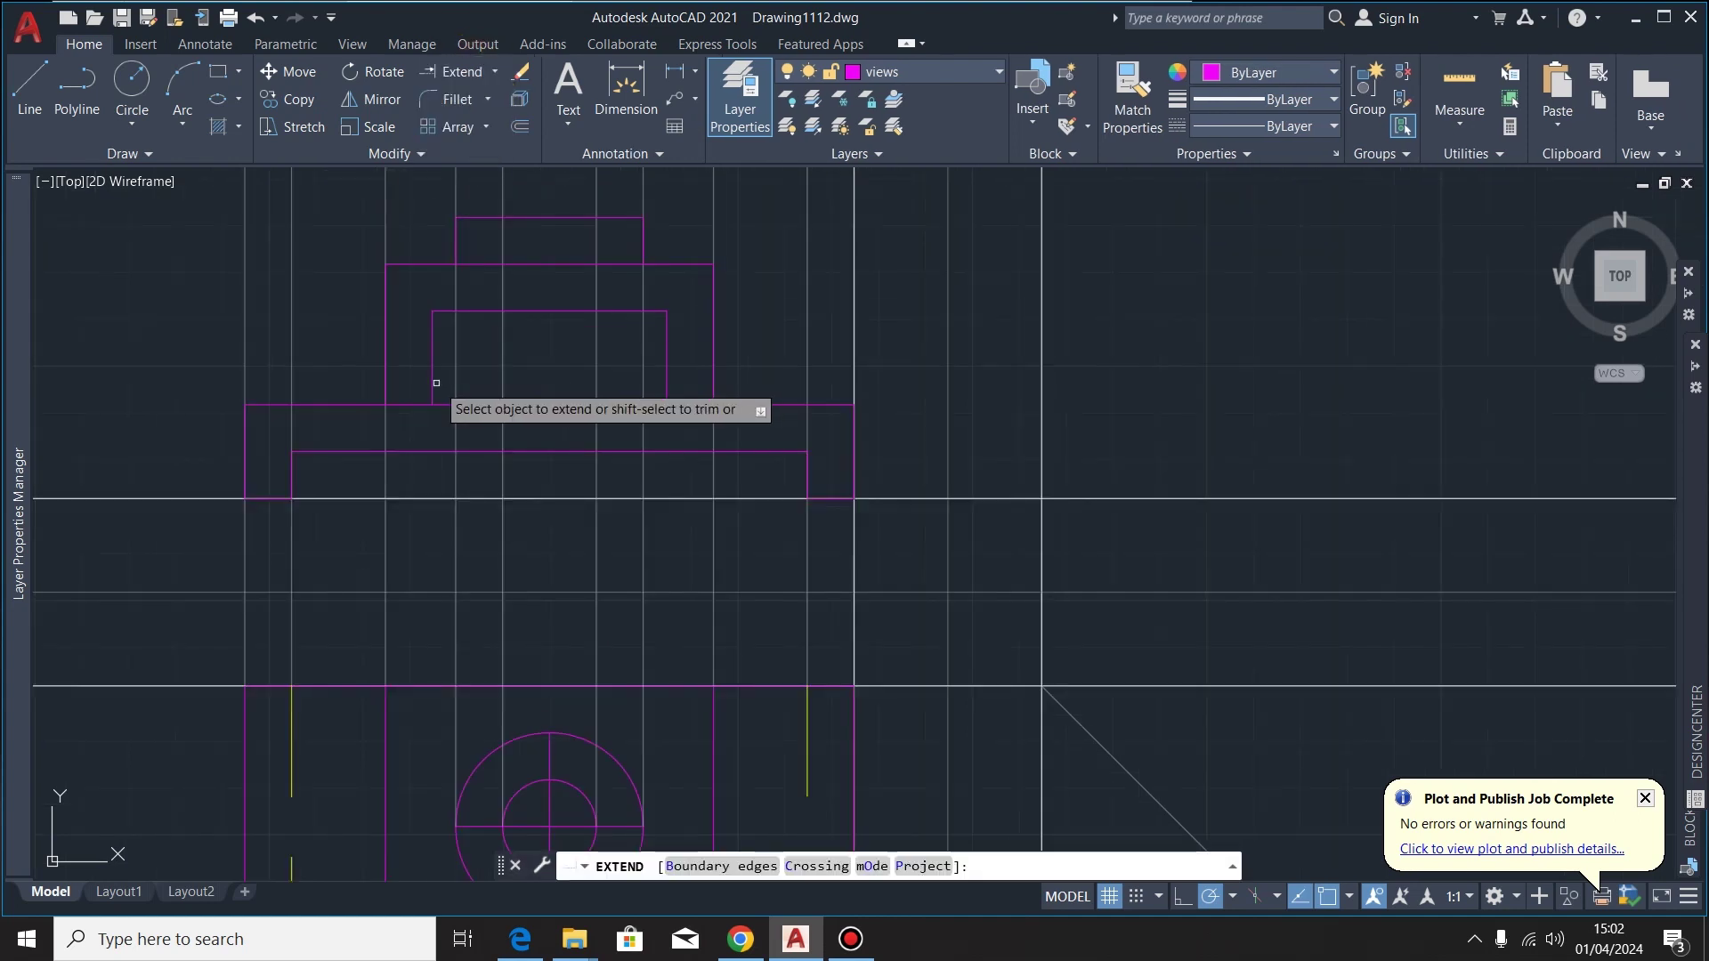
click(431, 388)
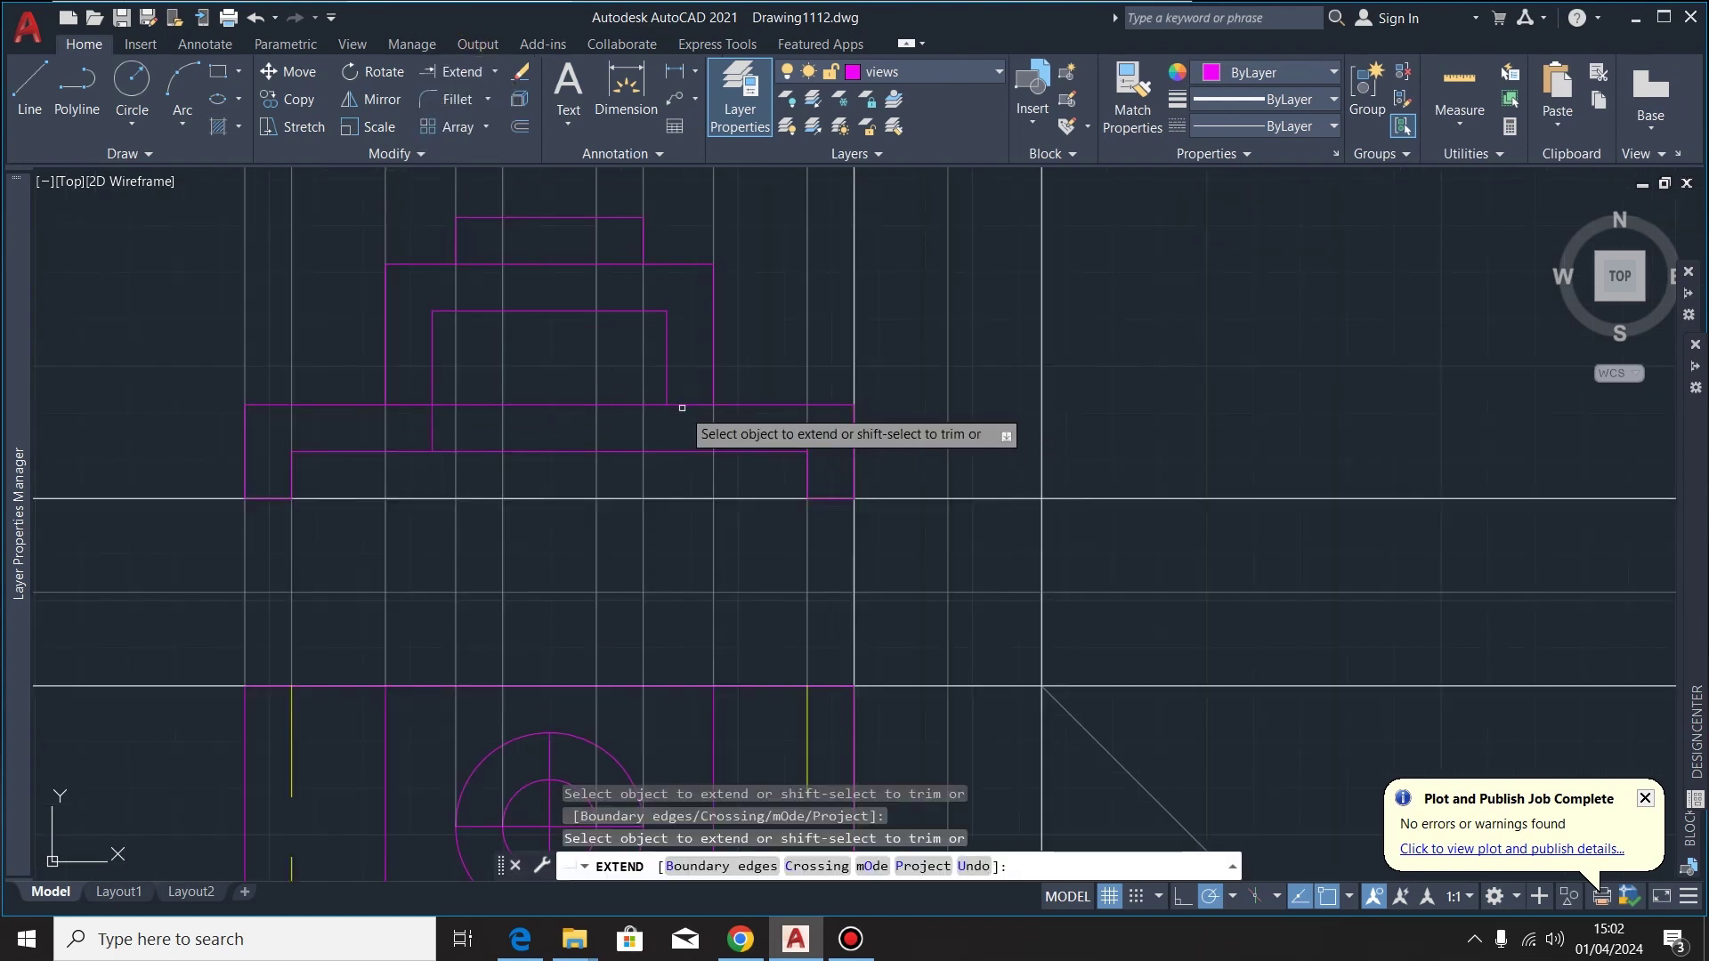
click(675, 411)
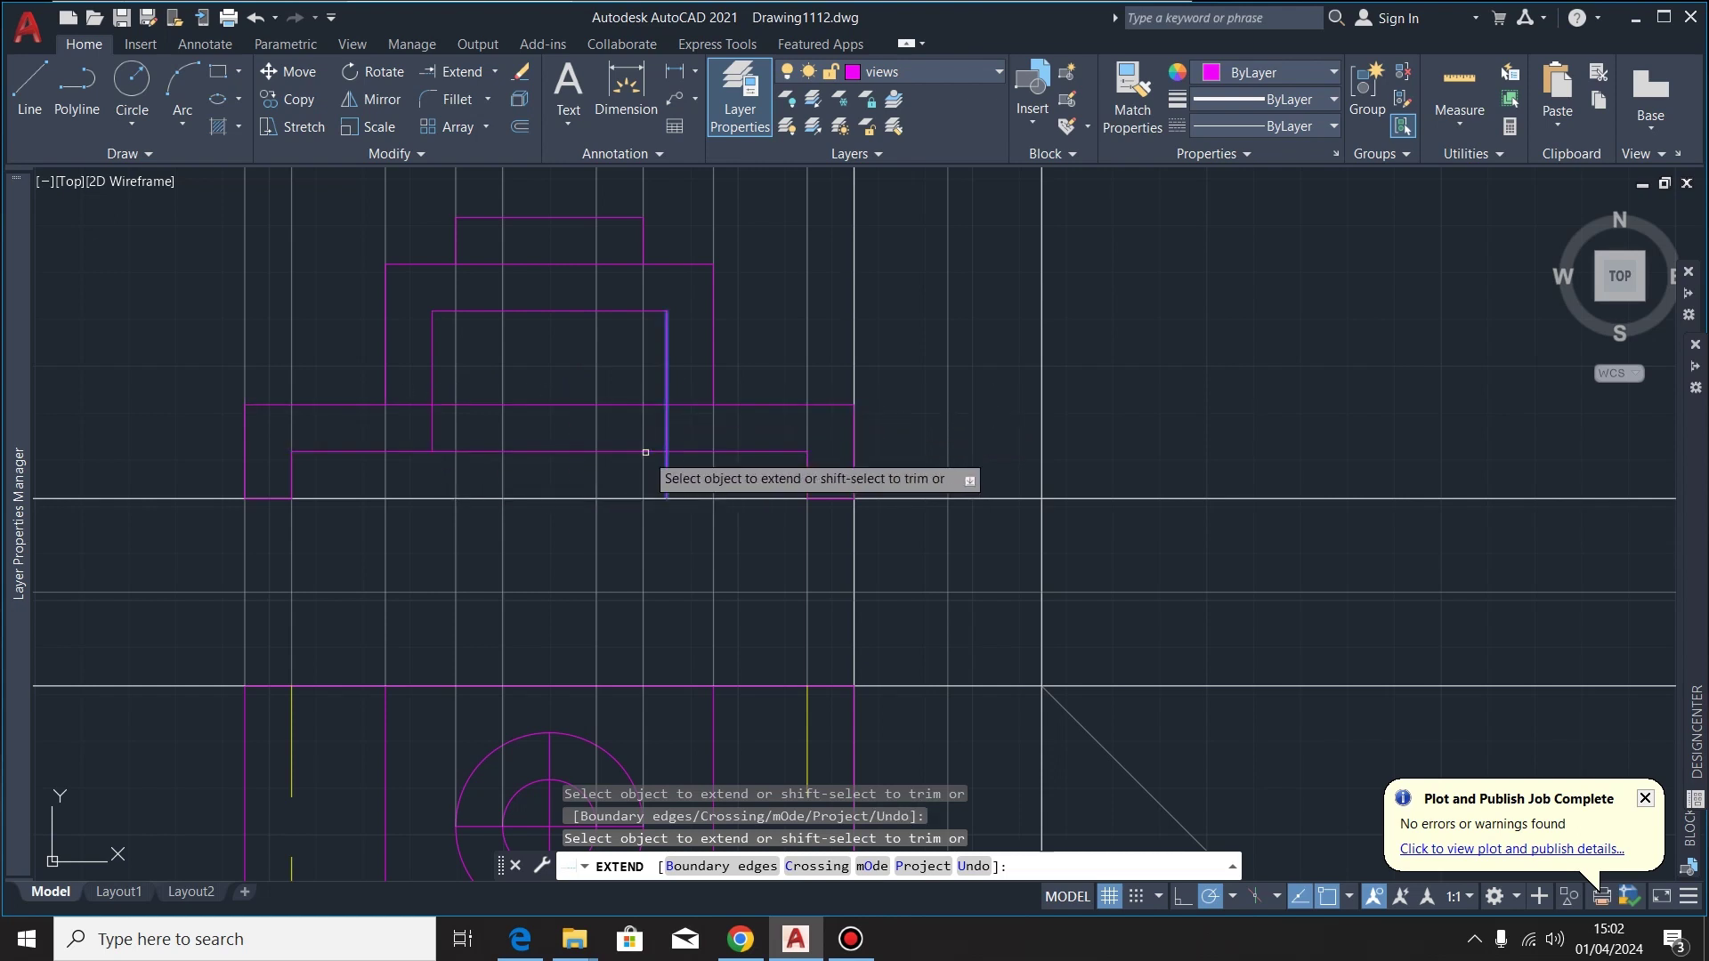
Fence-trim the leftover horizontal segments inside the steps
click(494, 72)
click(477, 98)
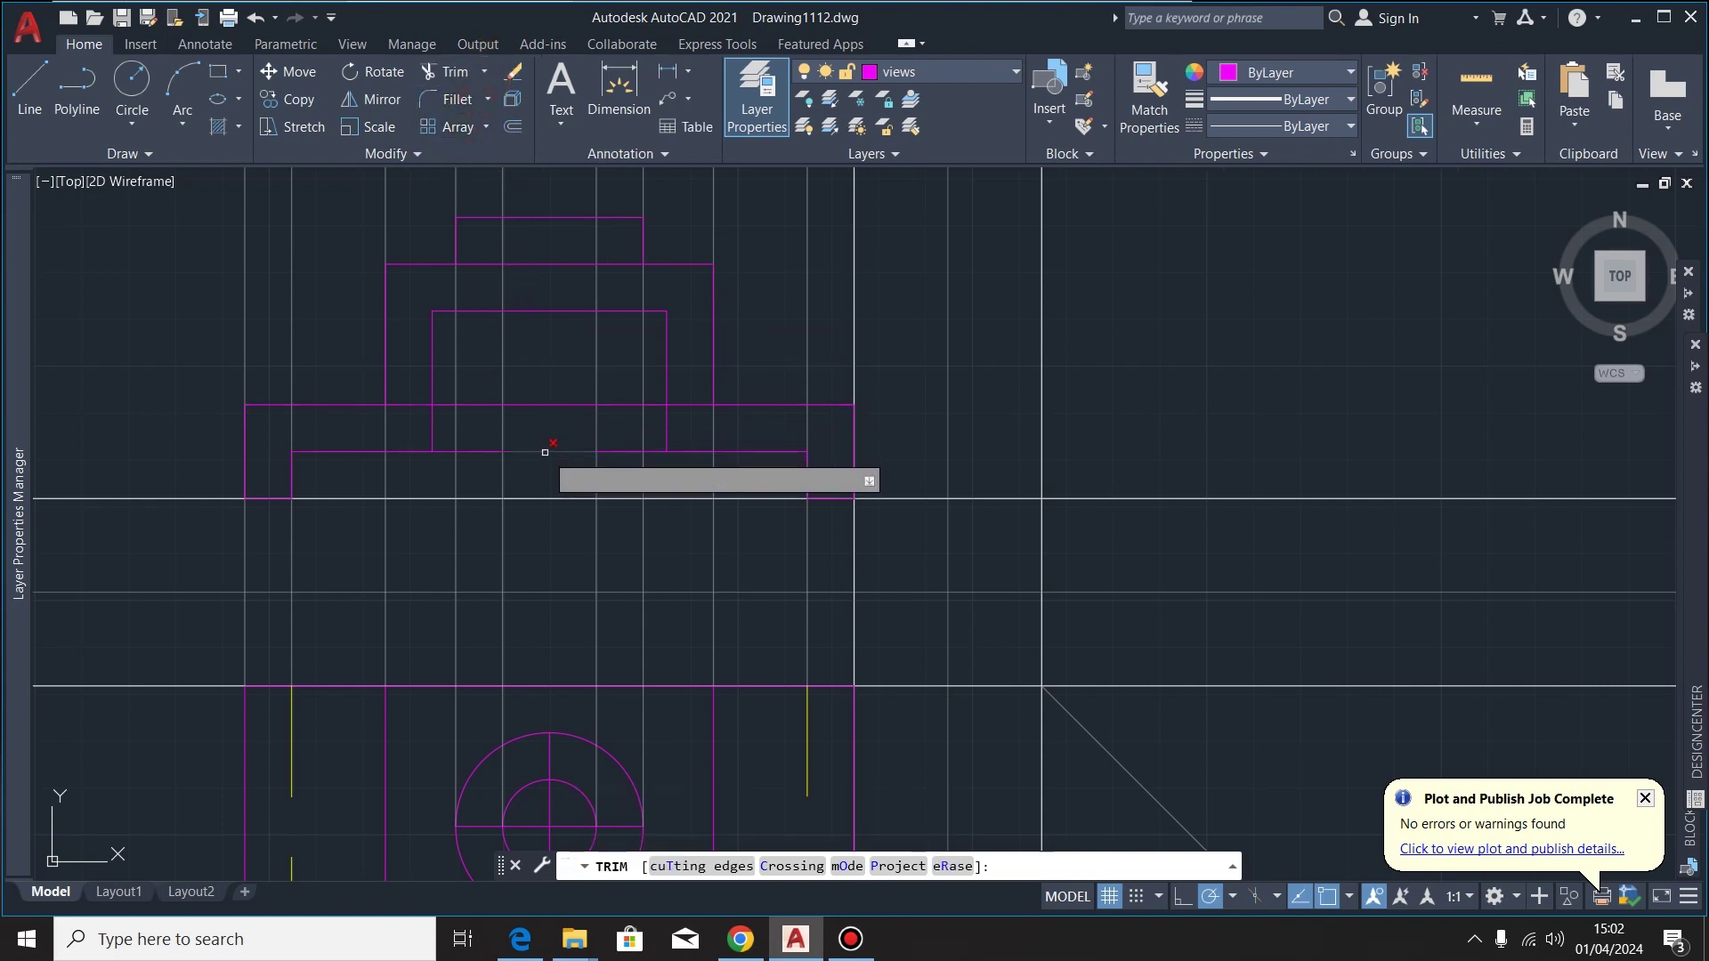
mouse_move(545, 452)
mouse_down()
mouse_move(547, 377)
mouse_move(485, 460)
mouse_move(489, 486)
mouse_move(484, 387)
mouse_up()
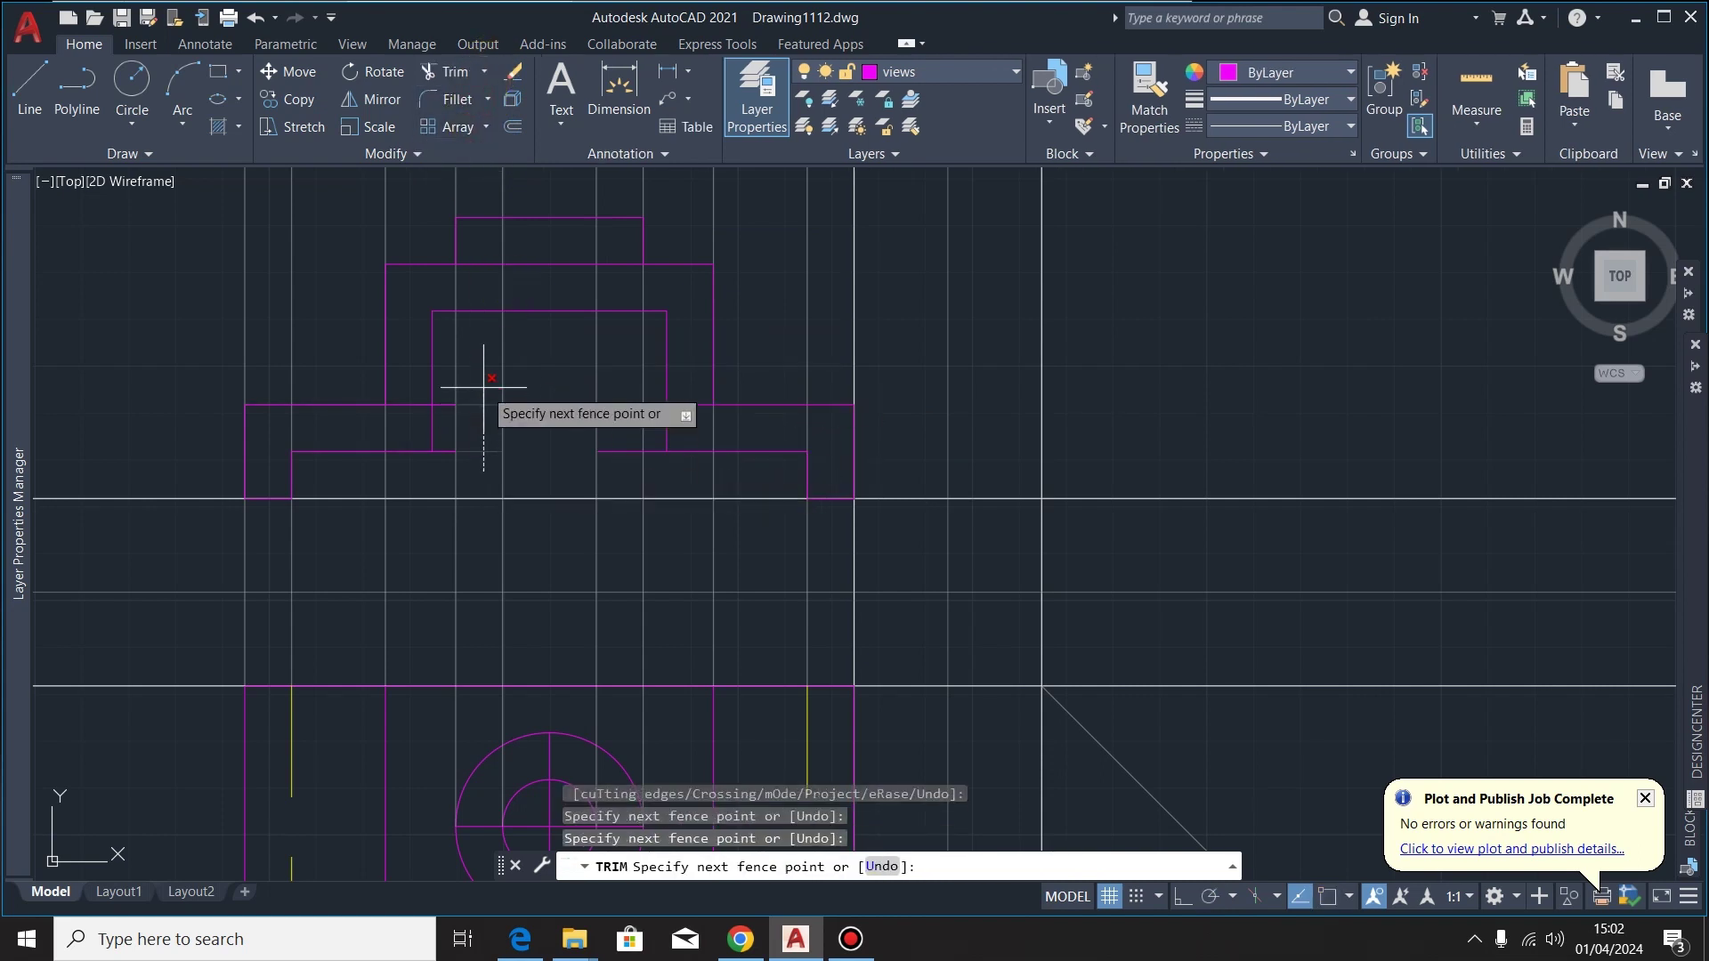
key(Return)
mouse_move(440, 464)
mouse_down()
mouse_move(446, 393)
mouse_move(530, 481)
mouse_move(631, 467)
mouse_move(655, 390)
mouse_move(687, 405)
mouse_up()
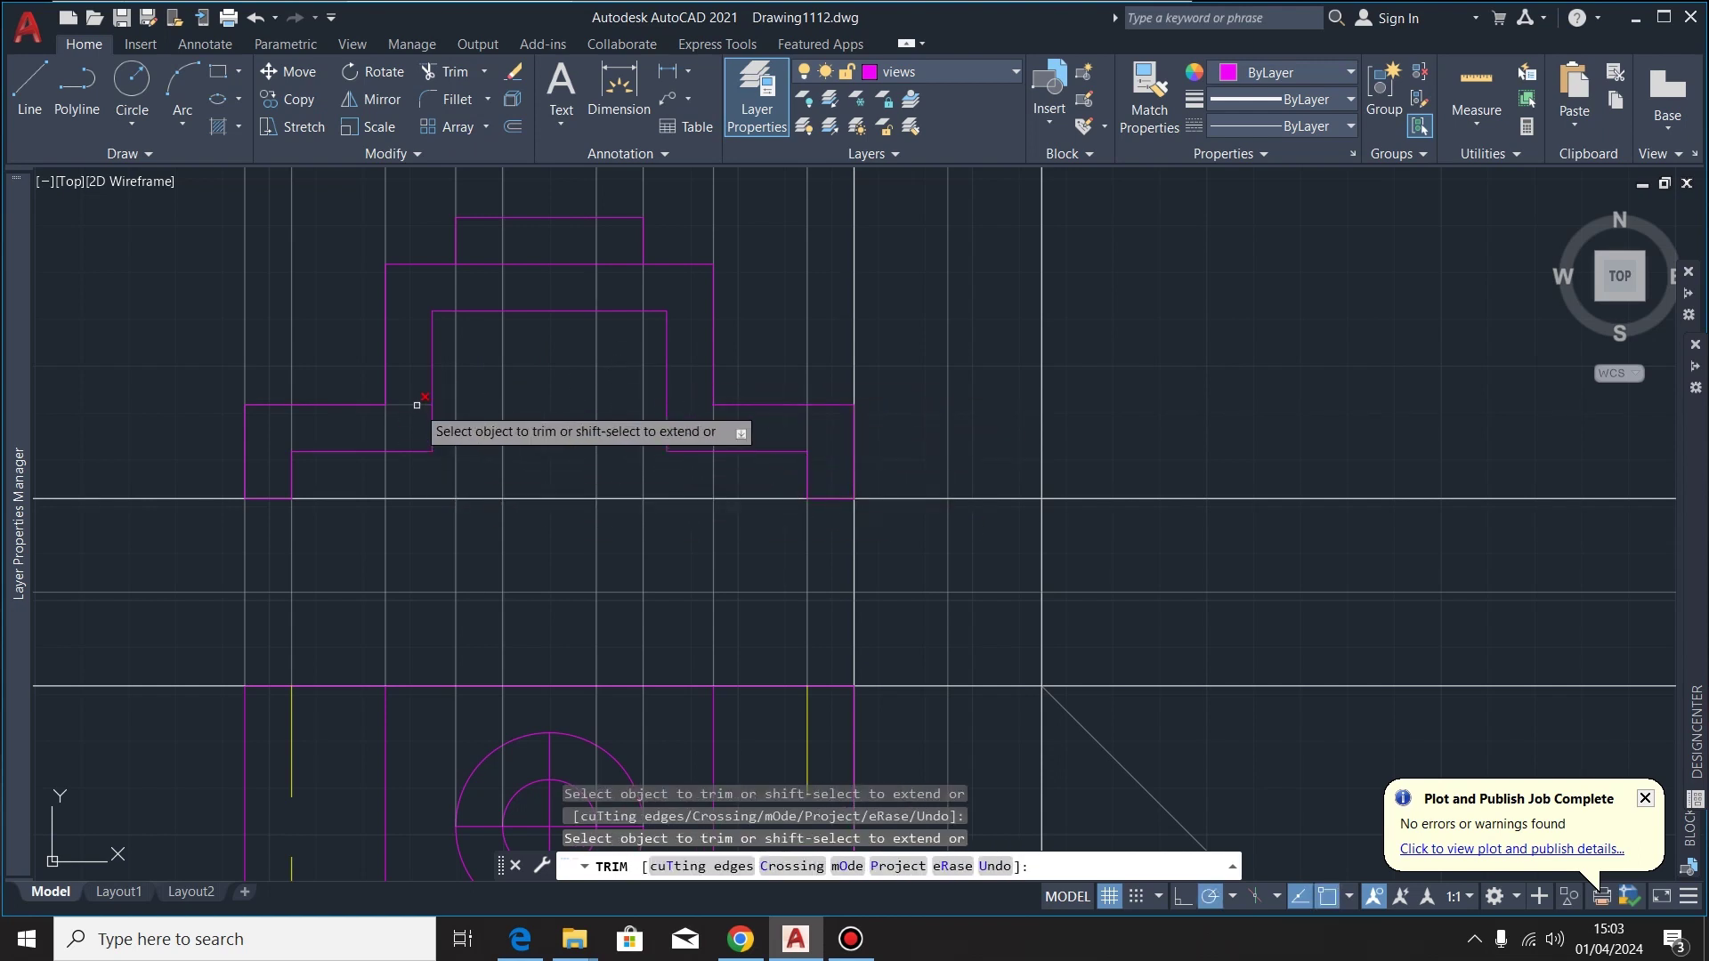
scroll(560, 400, down, 1)
scroll(558, 400, up, 1)
key(Escape)
scroll(573, 371, down, 4)
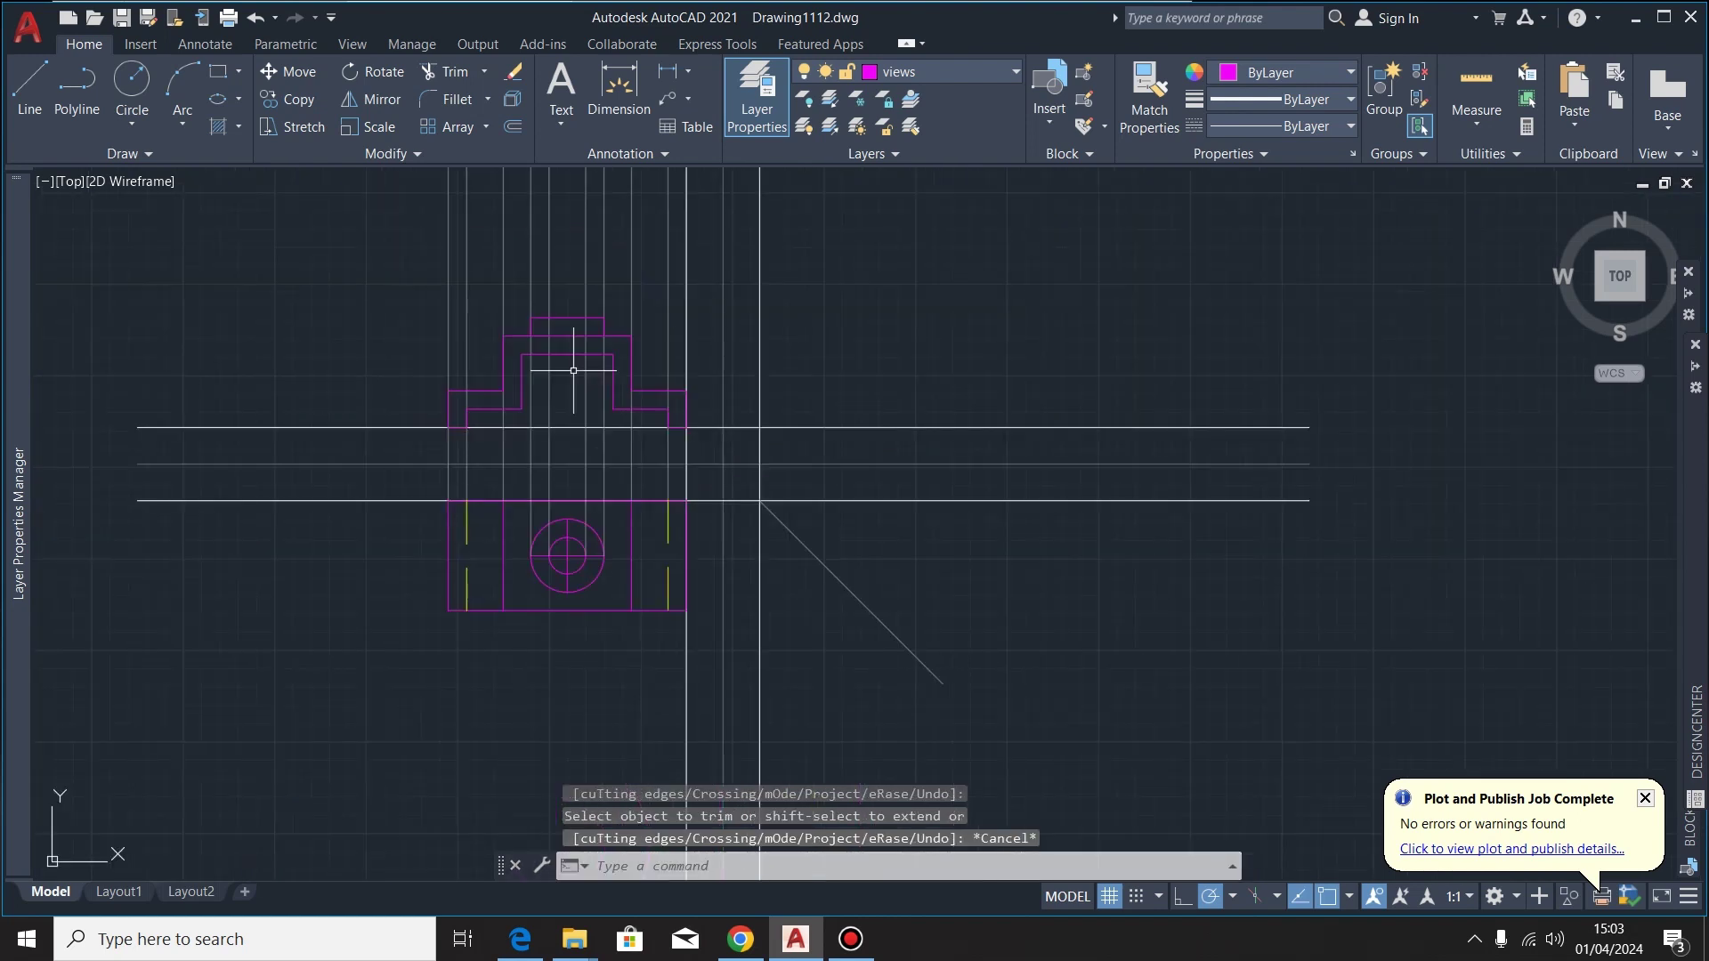
scroll(578, 556, up, 4)
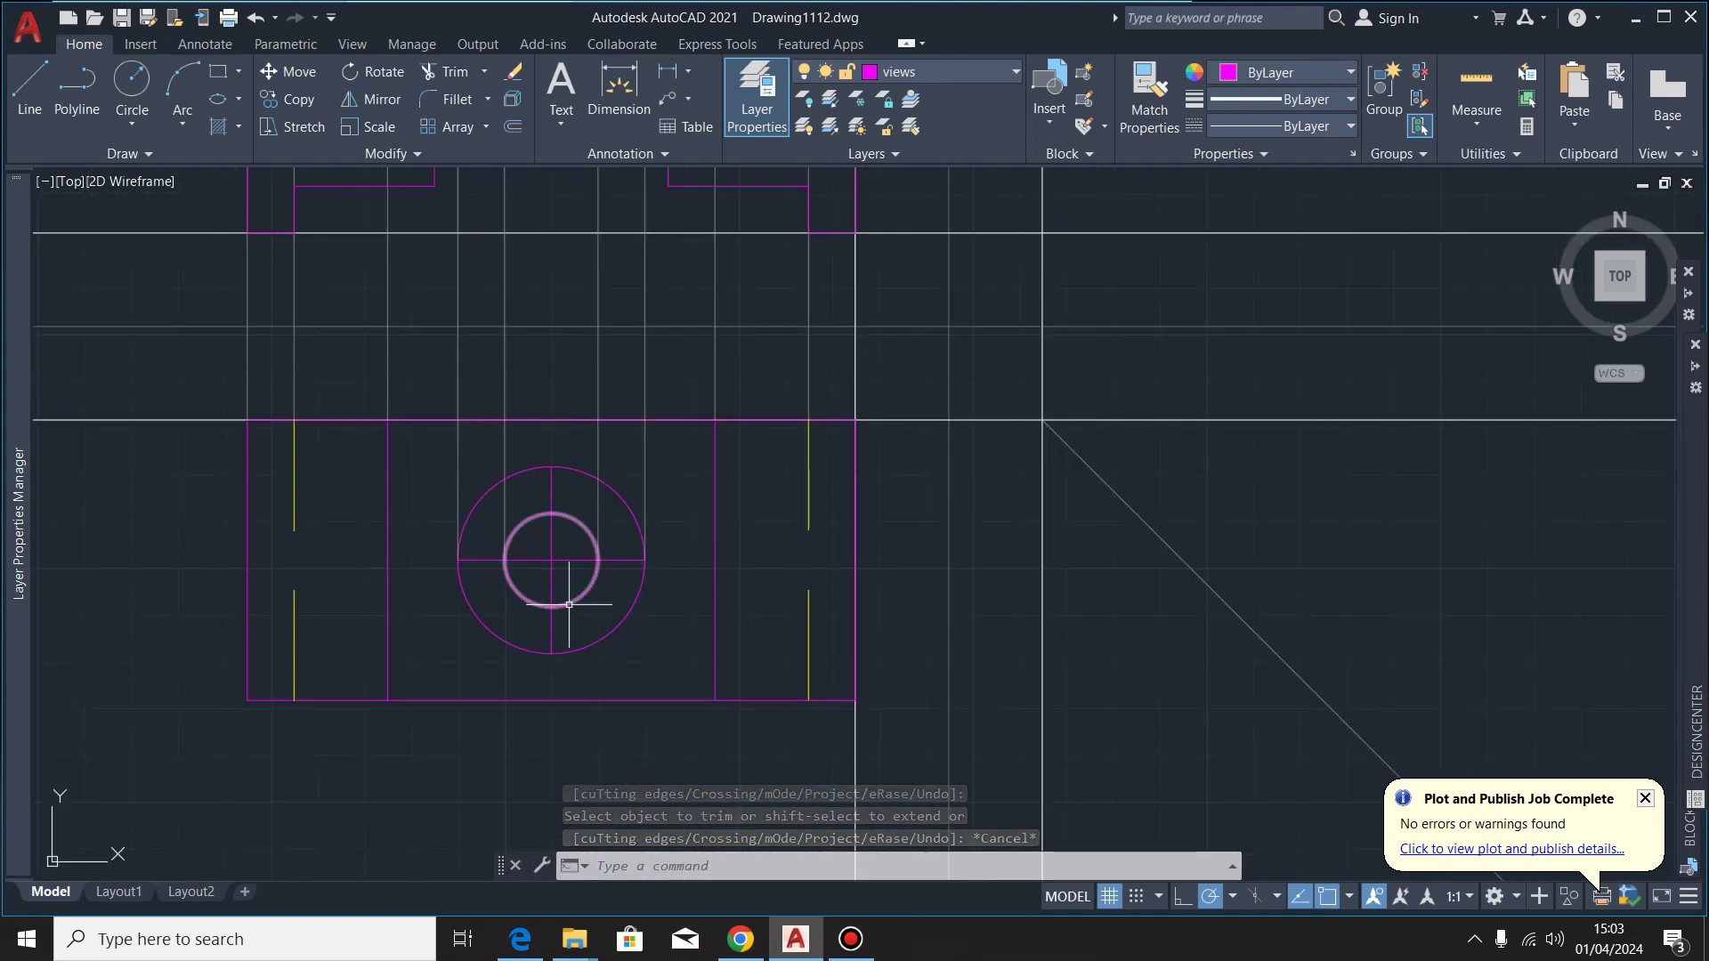
Copy the top block's vertical line across to the slot's other edge
scroll(574, 606, down, 4)
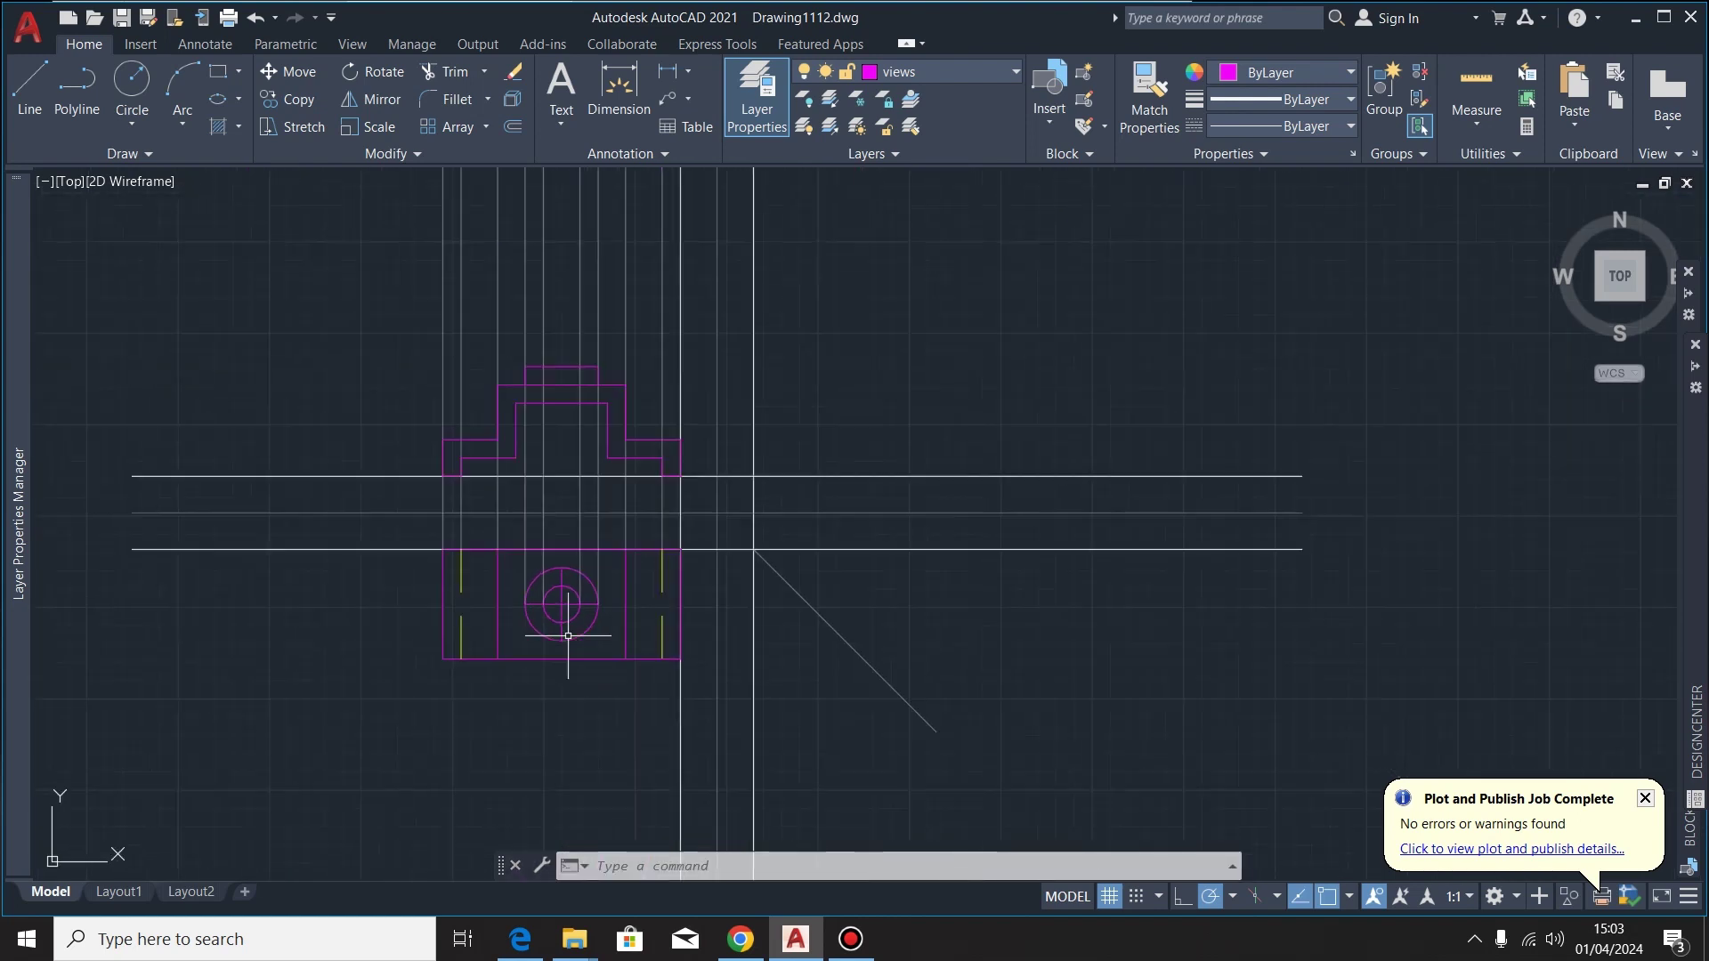
scroll(553, 371, up, 4)
click(38, 80)
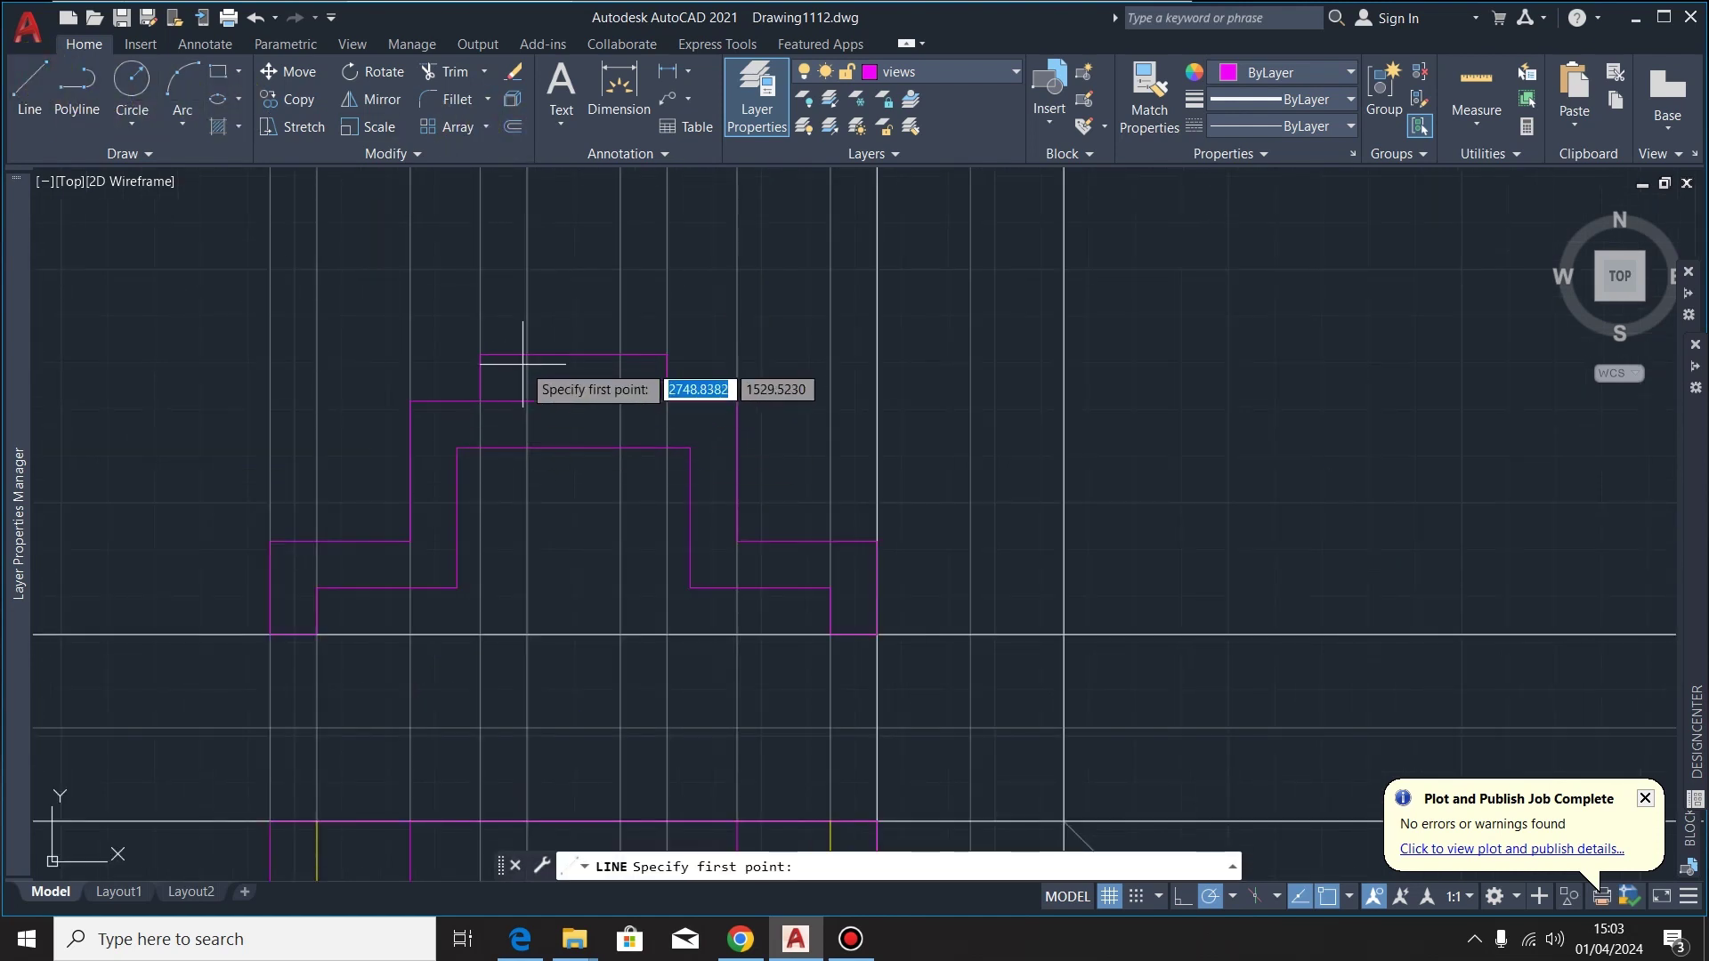
click(528, 448)
key(Escape)
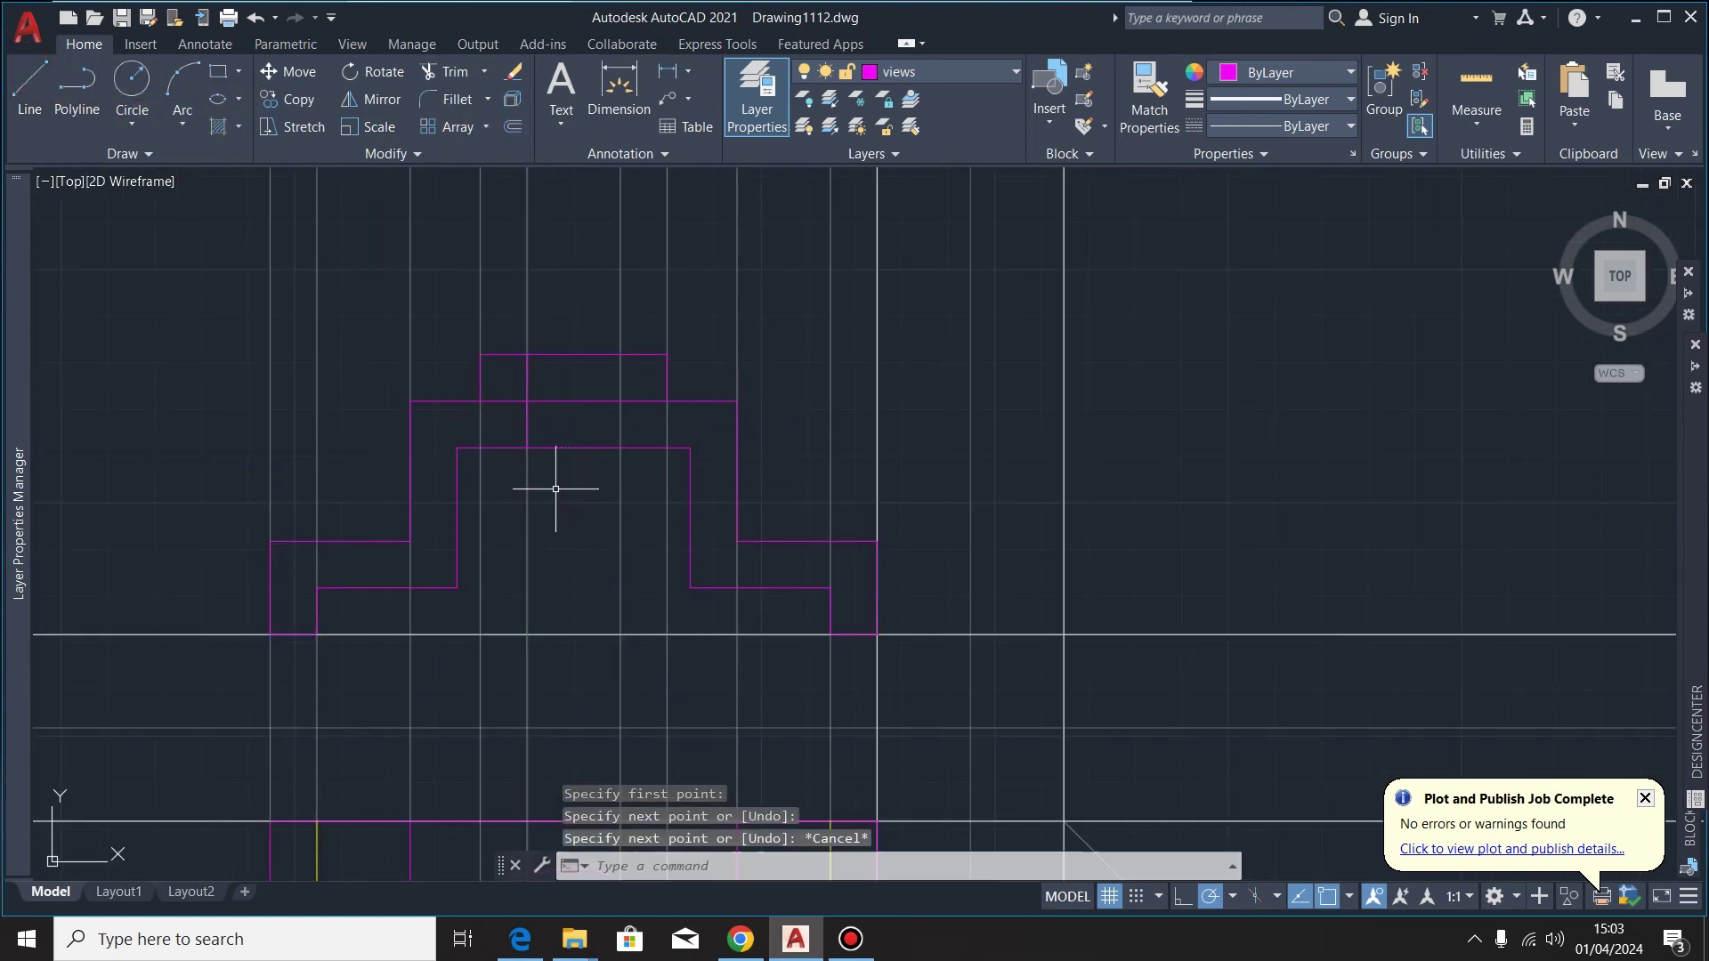
click(527, 378)
click(276, 98)
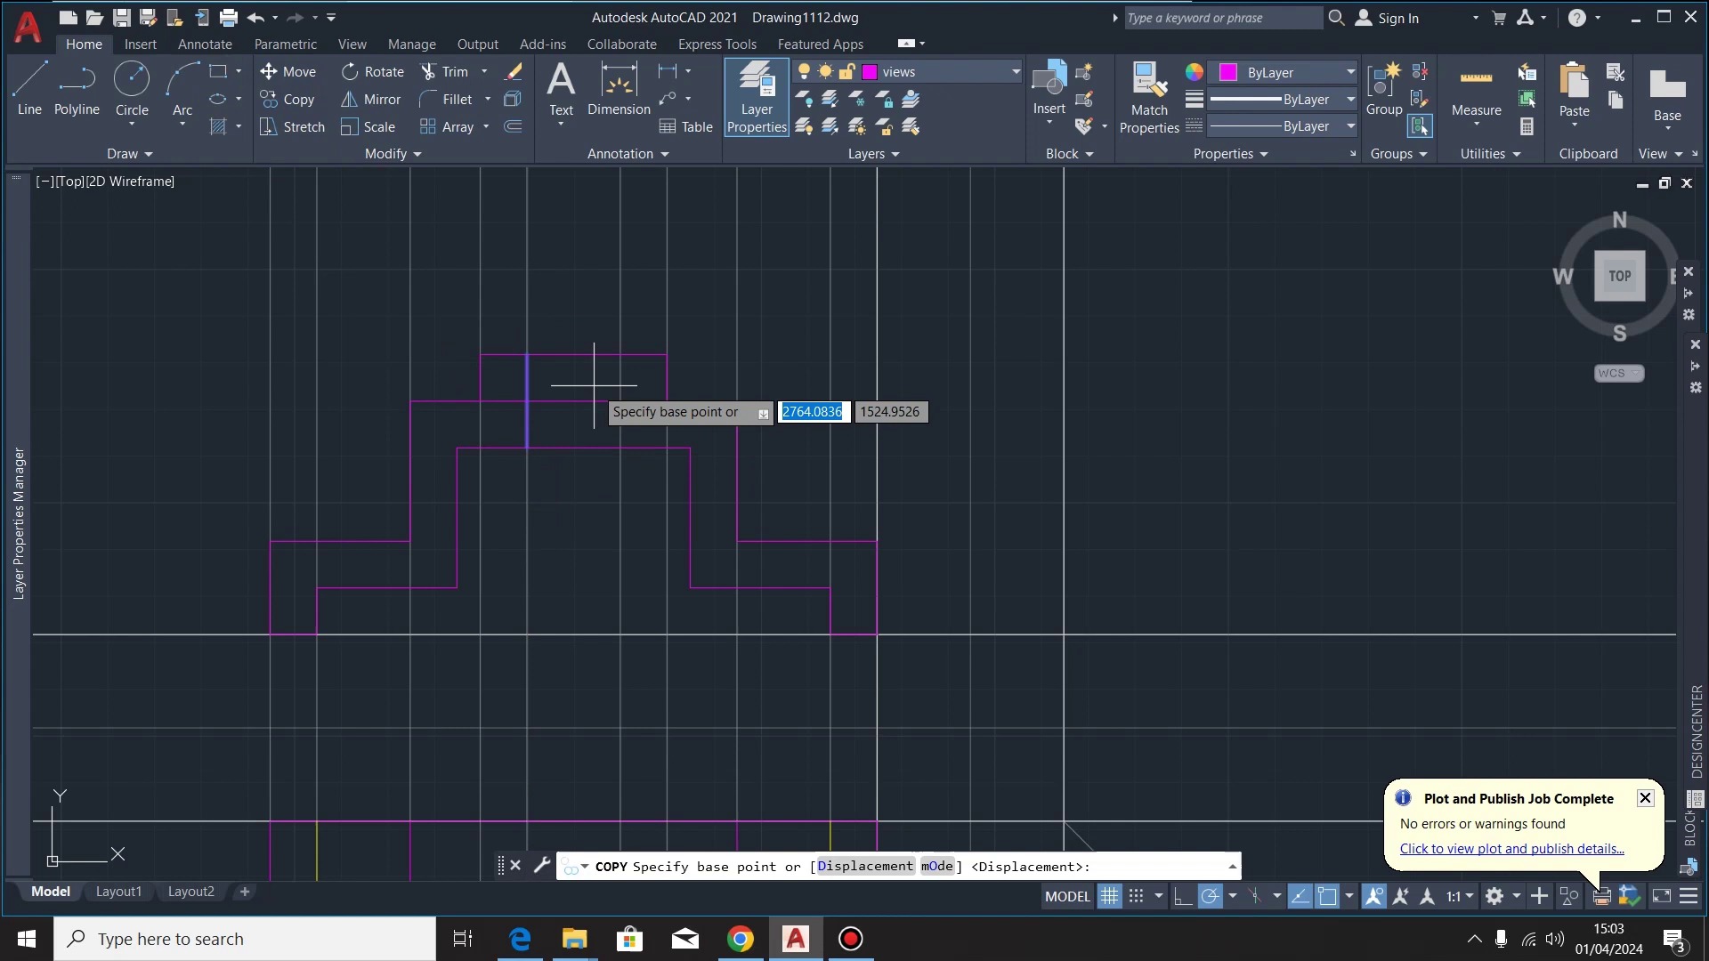
click(527, 354)
click(621, 354)
key(Escape)
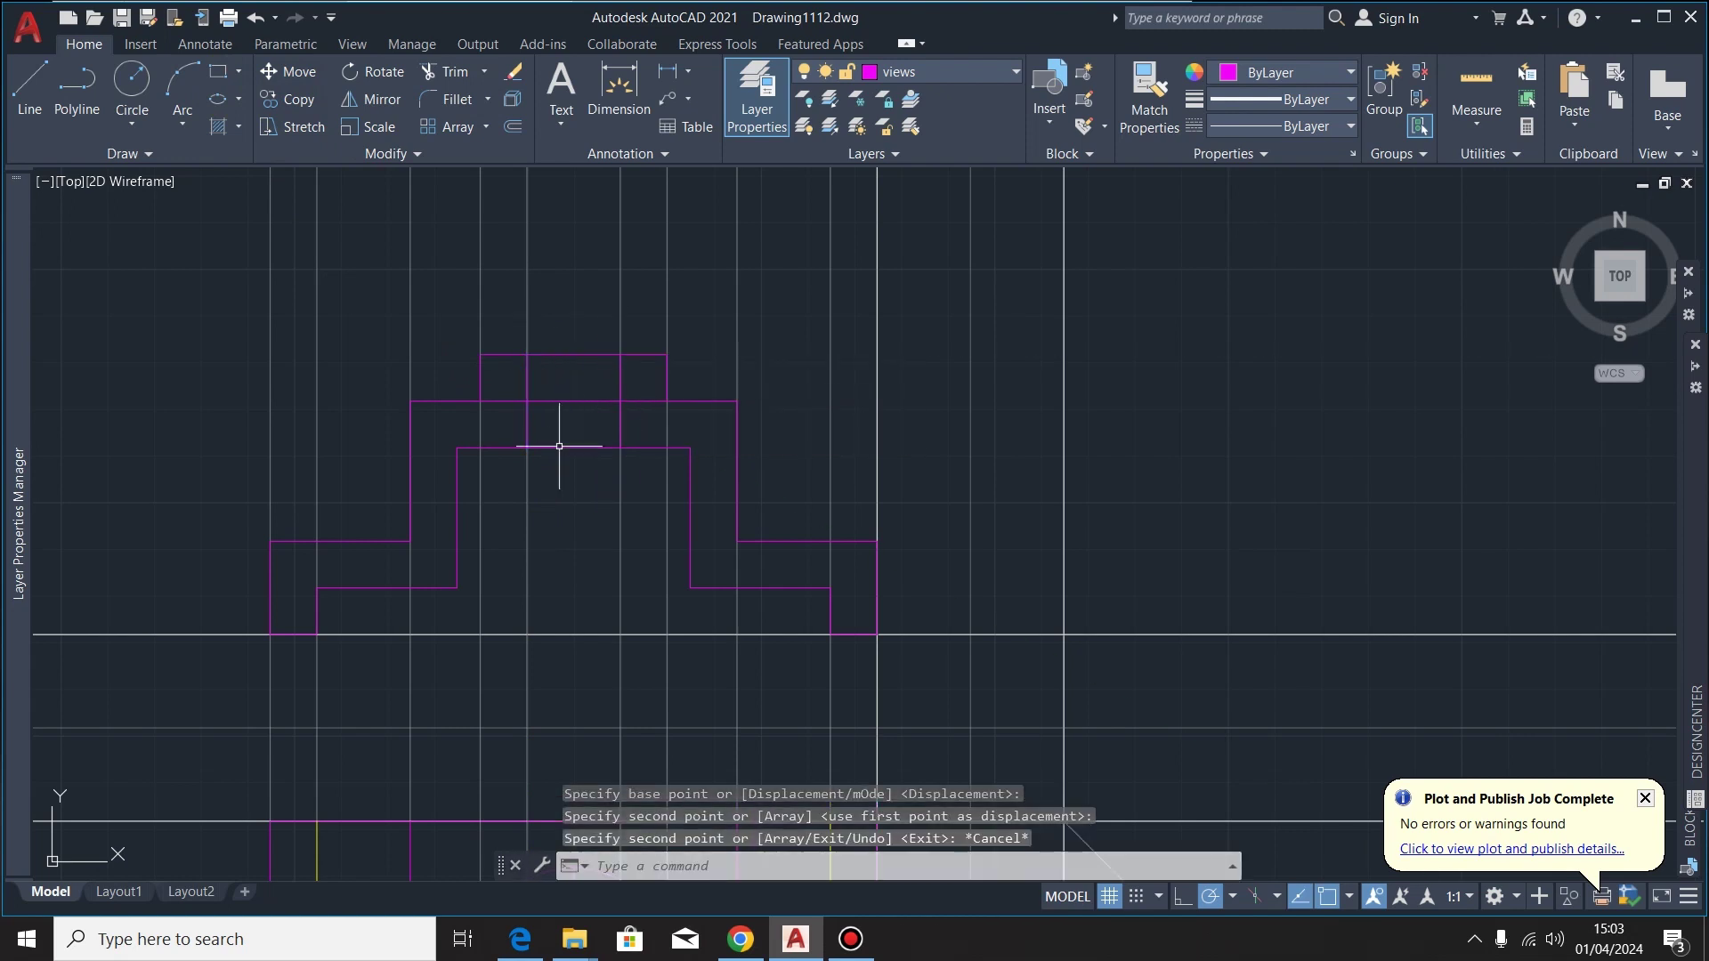
scroll(540, 384, up, 2)
Select both slot-edge lines
click(518, 378)
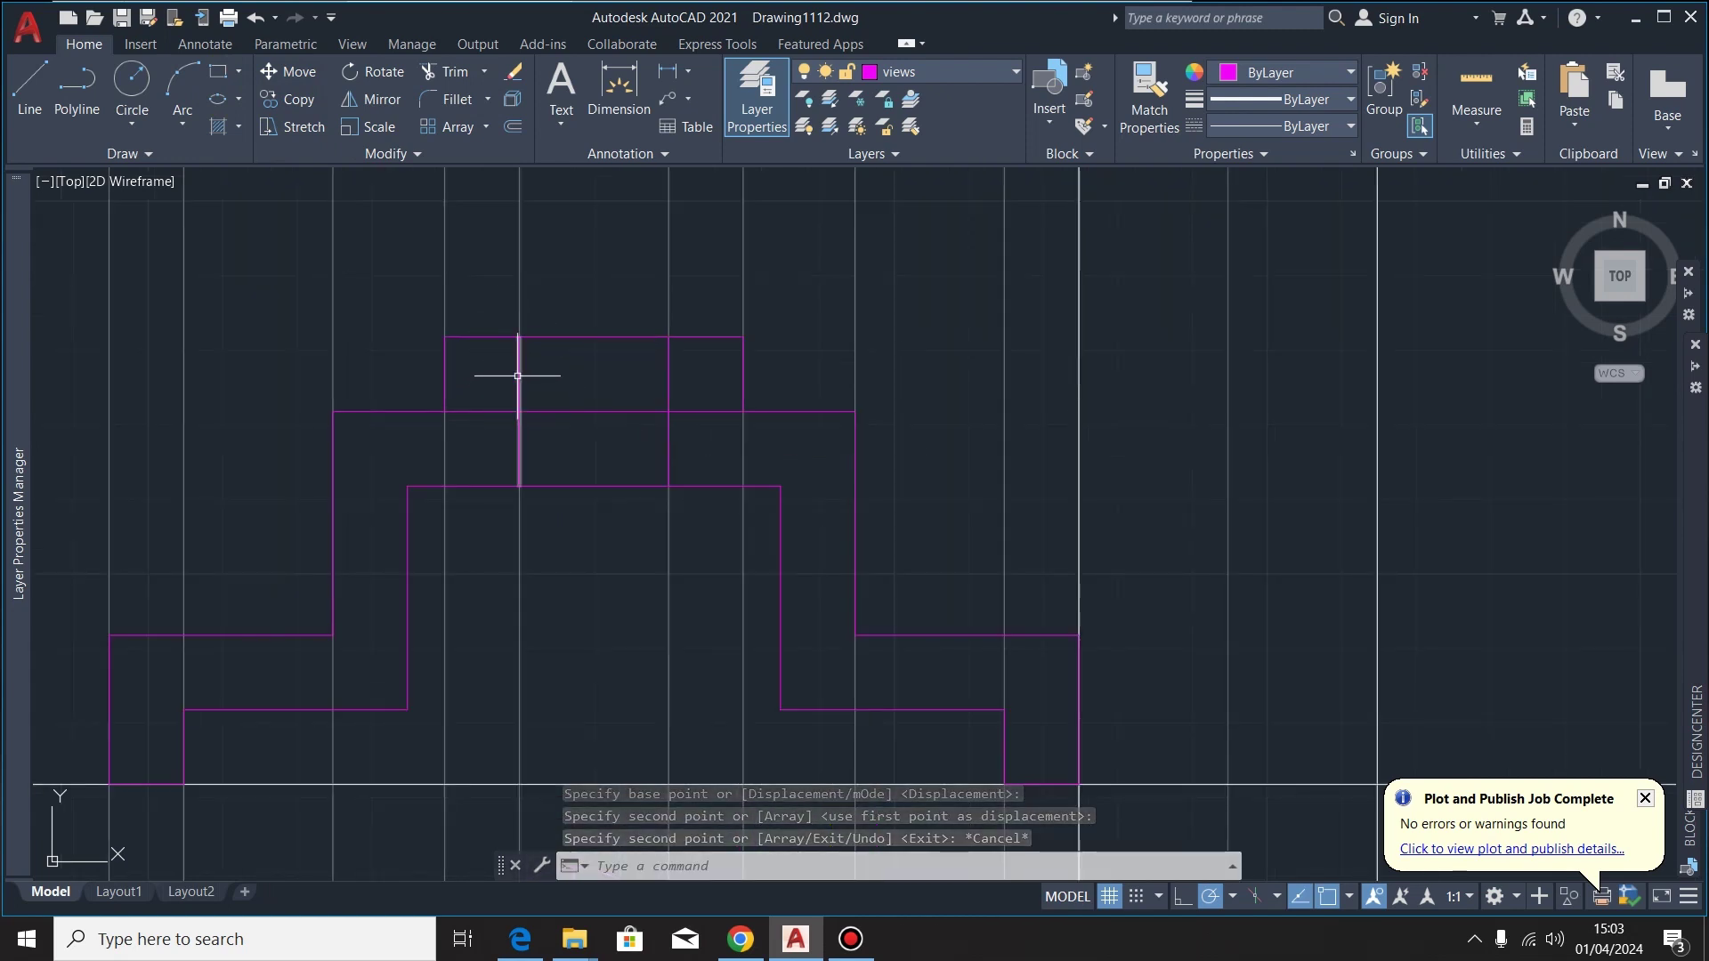
click(671, 383)
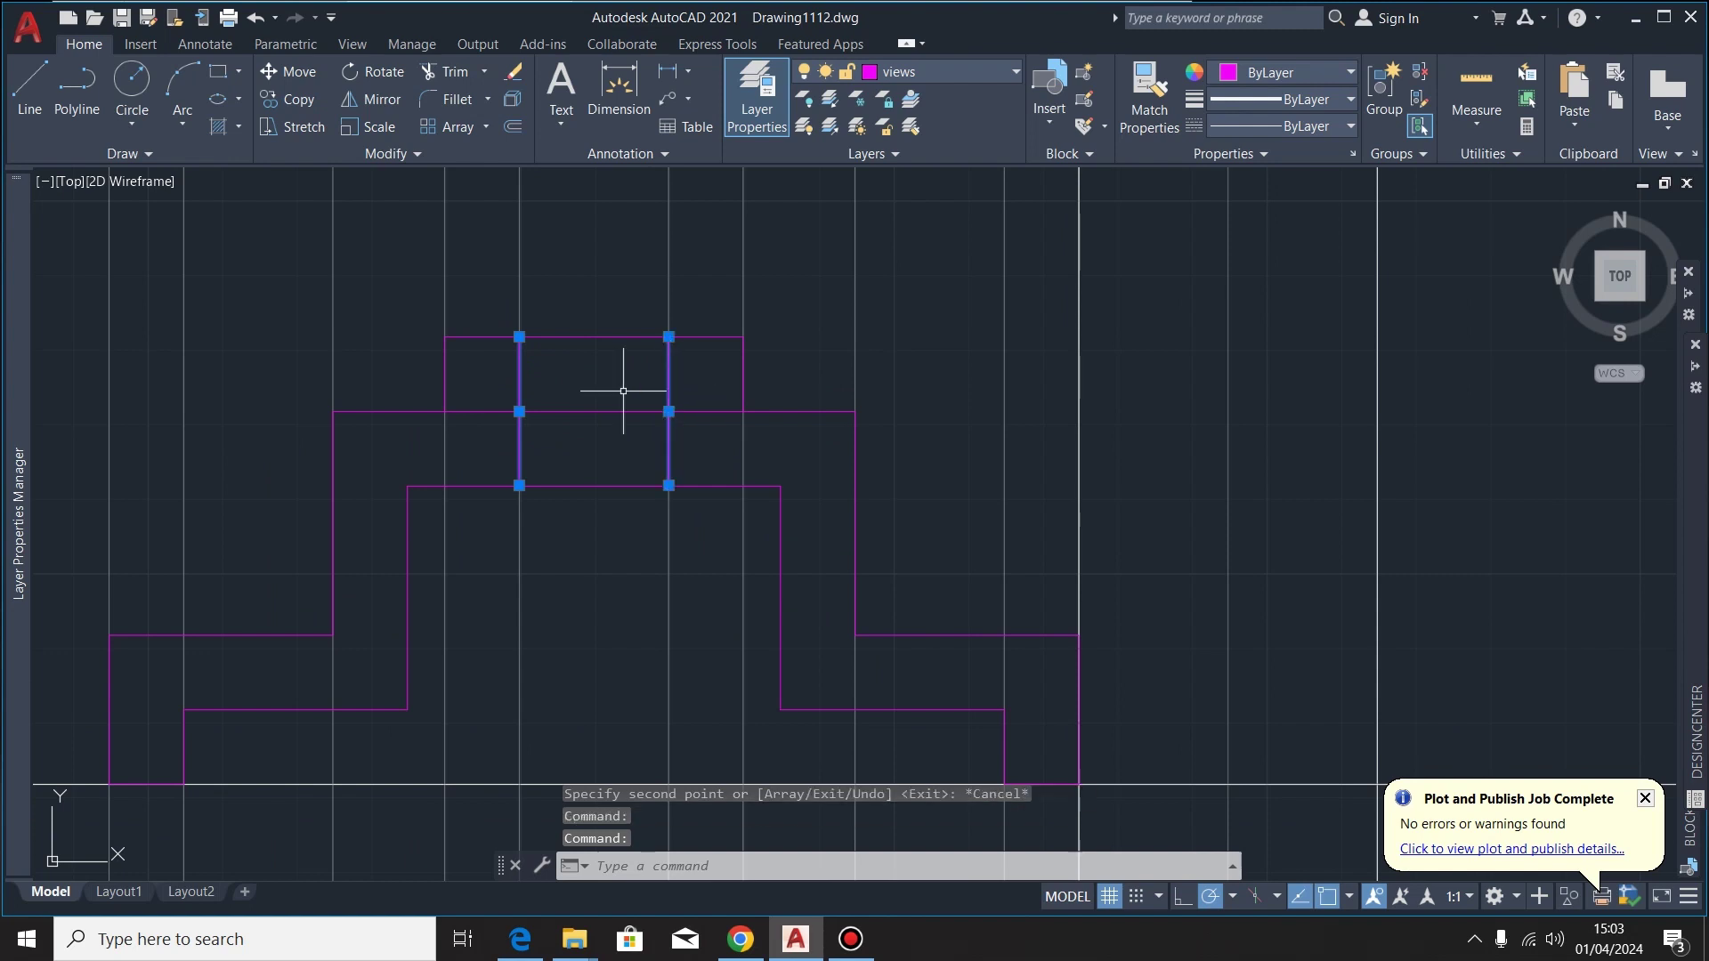
scroll(564, 340, down, 3)
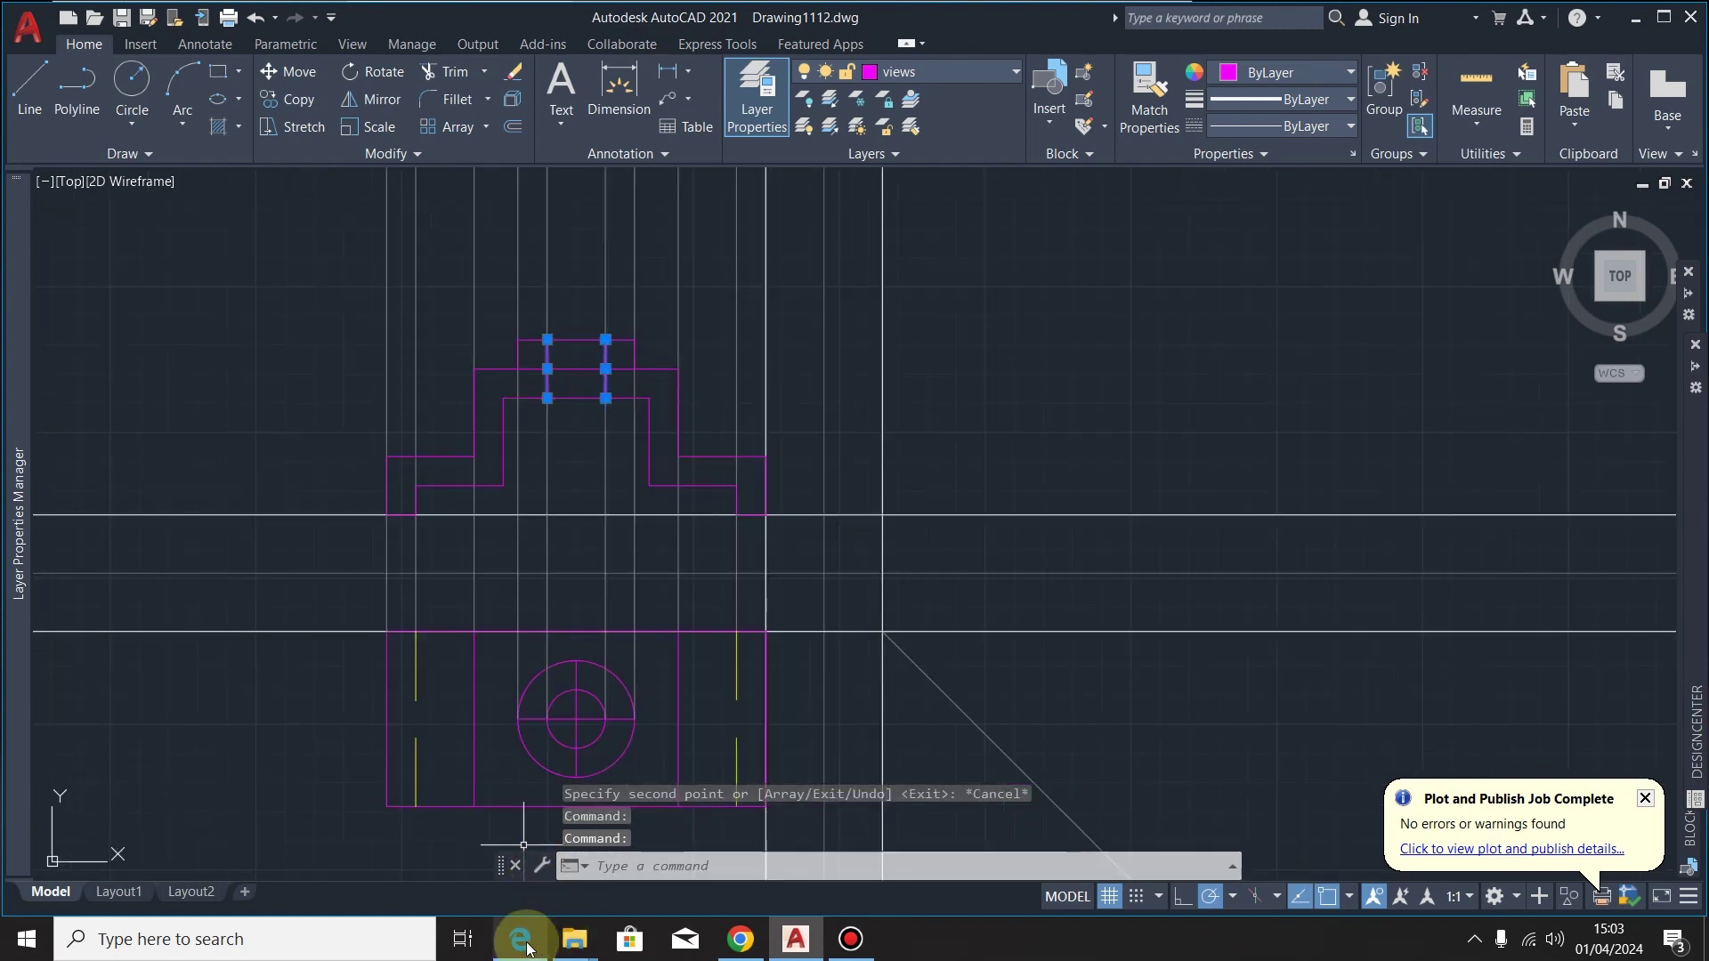
click(520, 939)
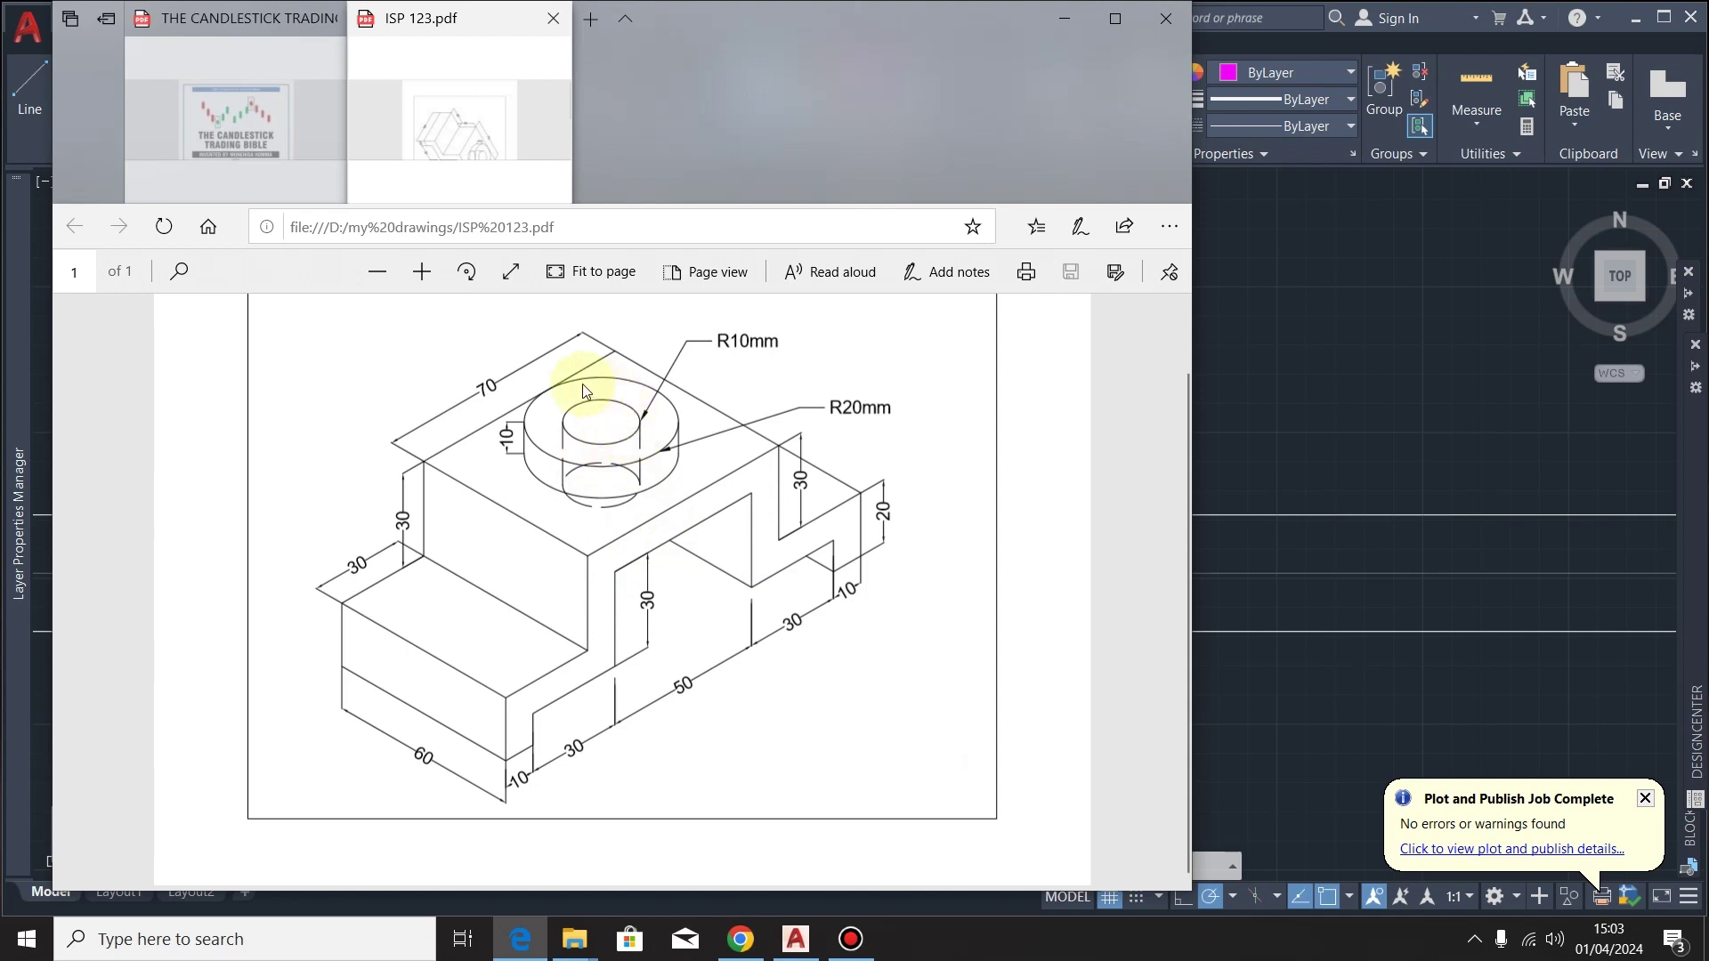
click(786, 949)
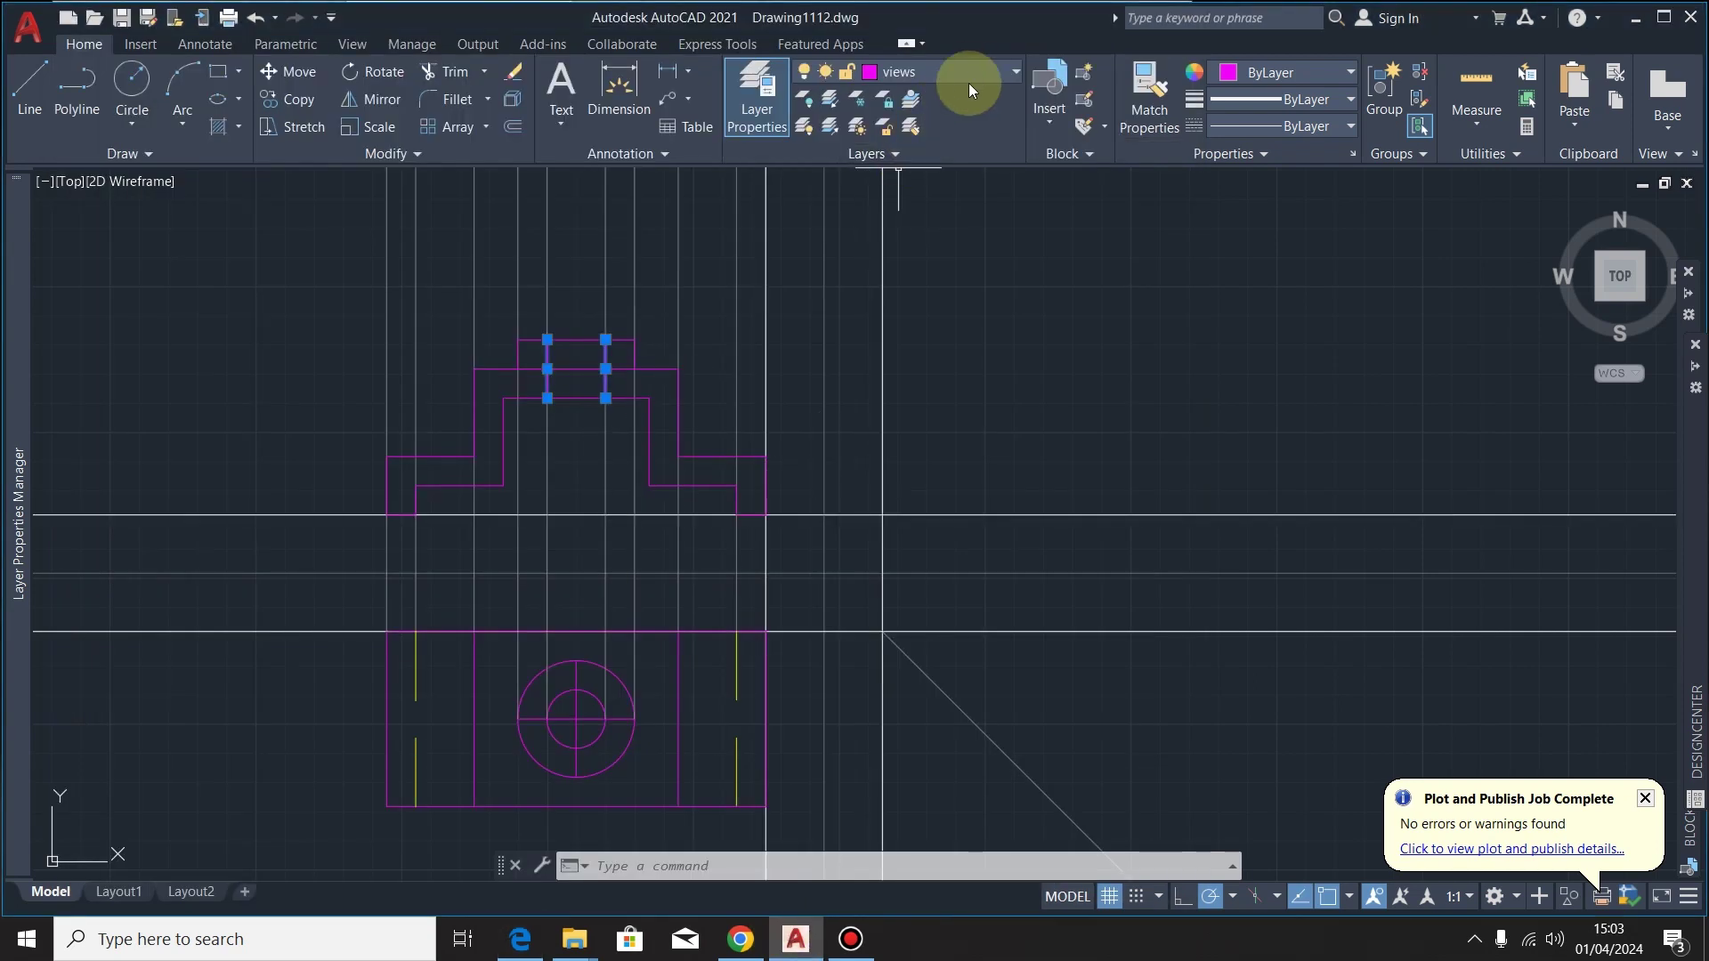
Put both slot-edge lines on the hidden lines layer with DASHED2 linetype
click(995, 68)
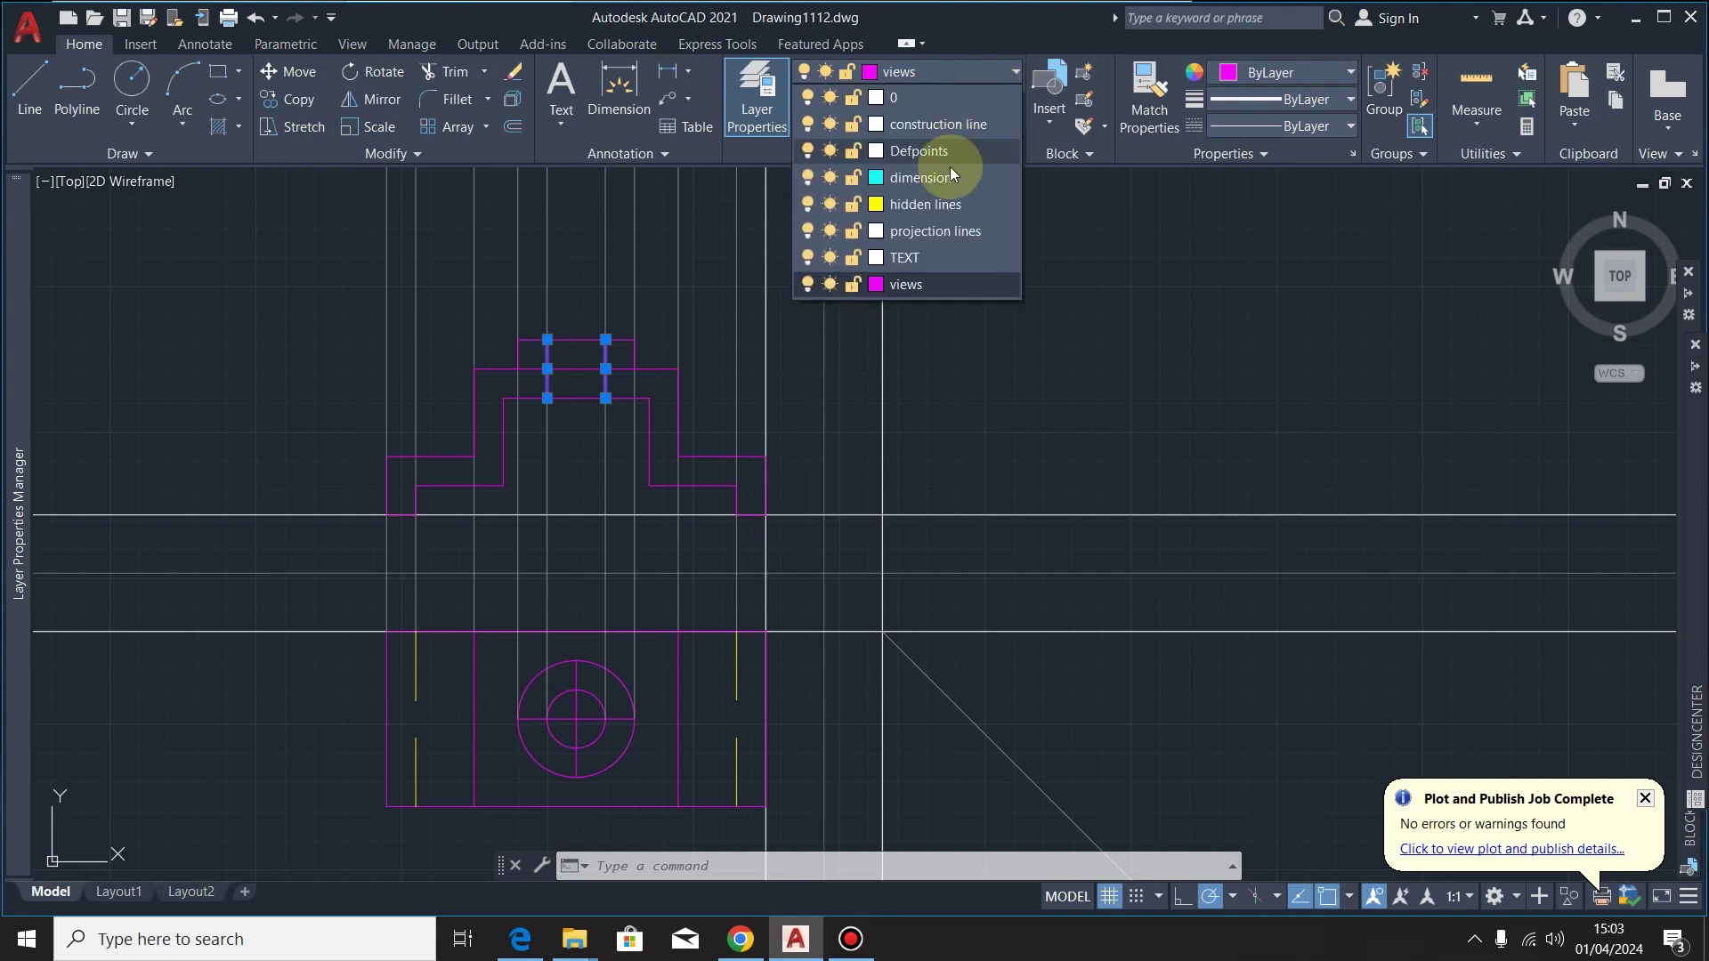
click(939, 206)
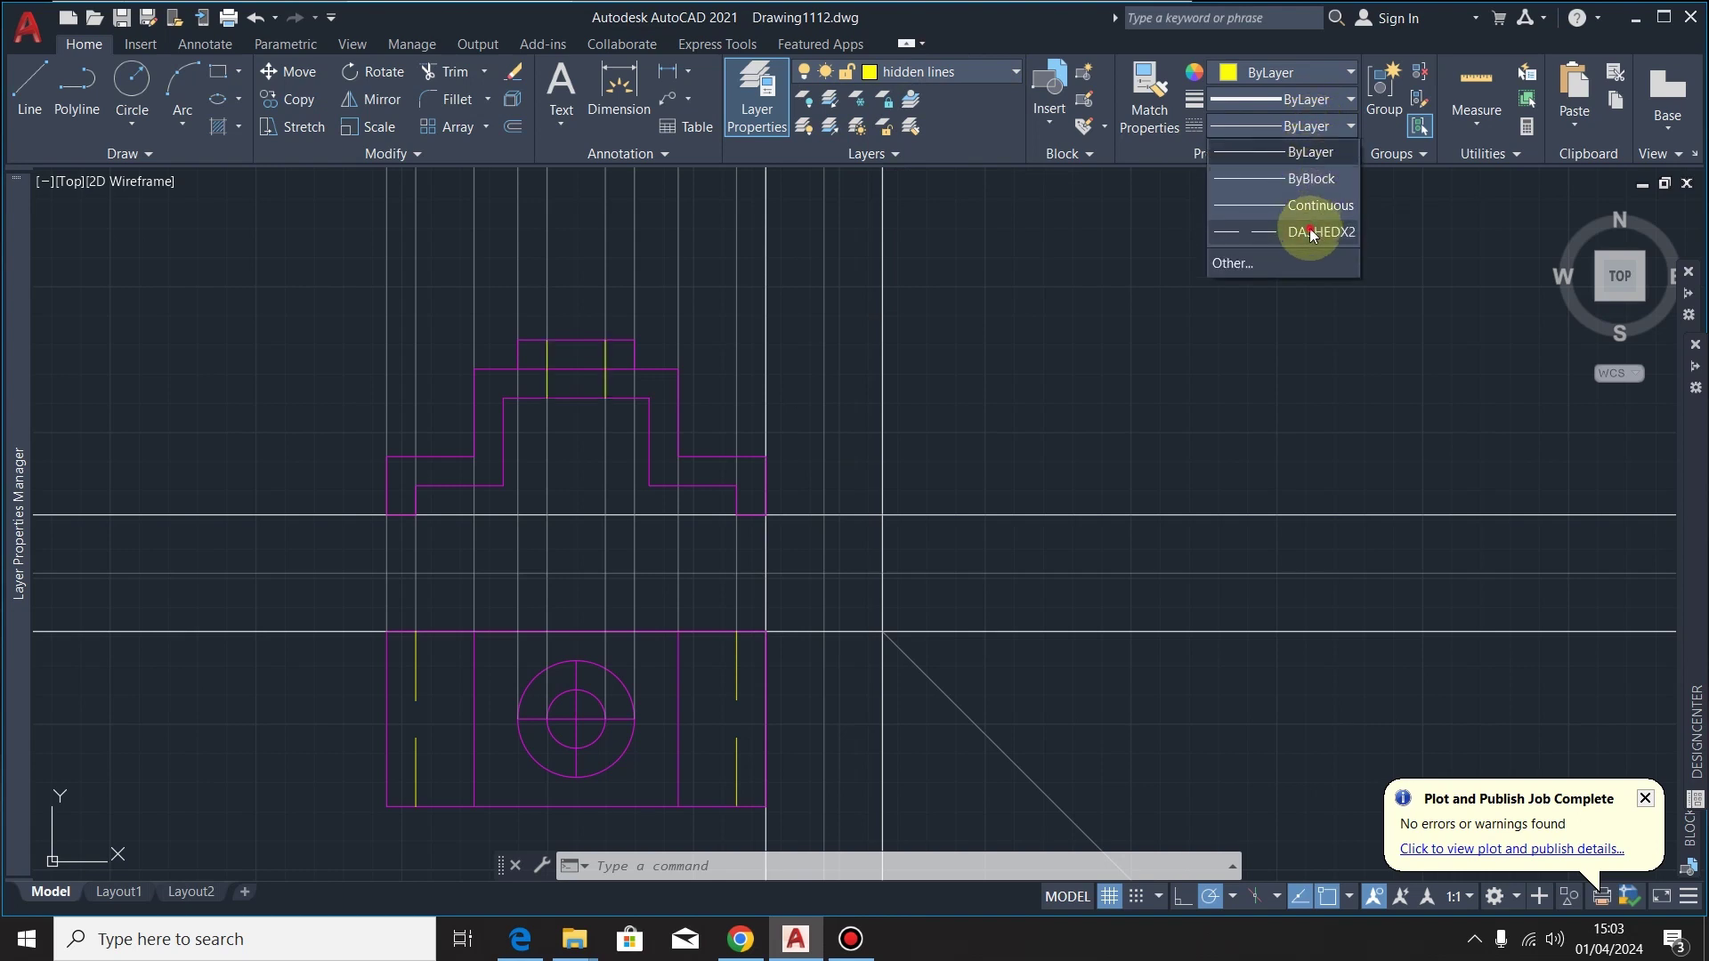
click(1312, 233)
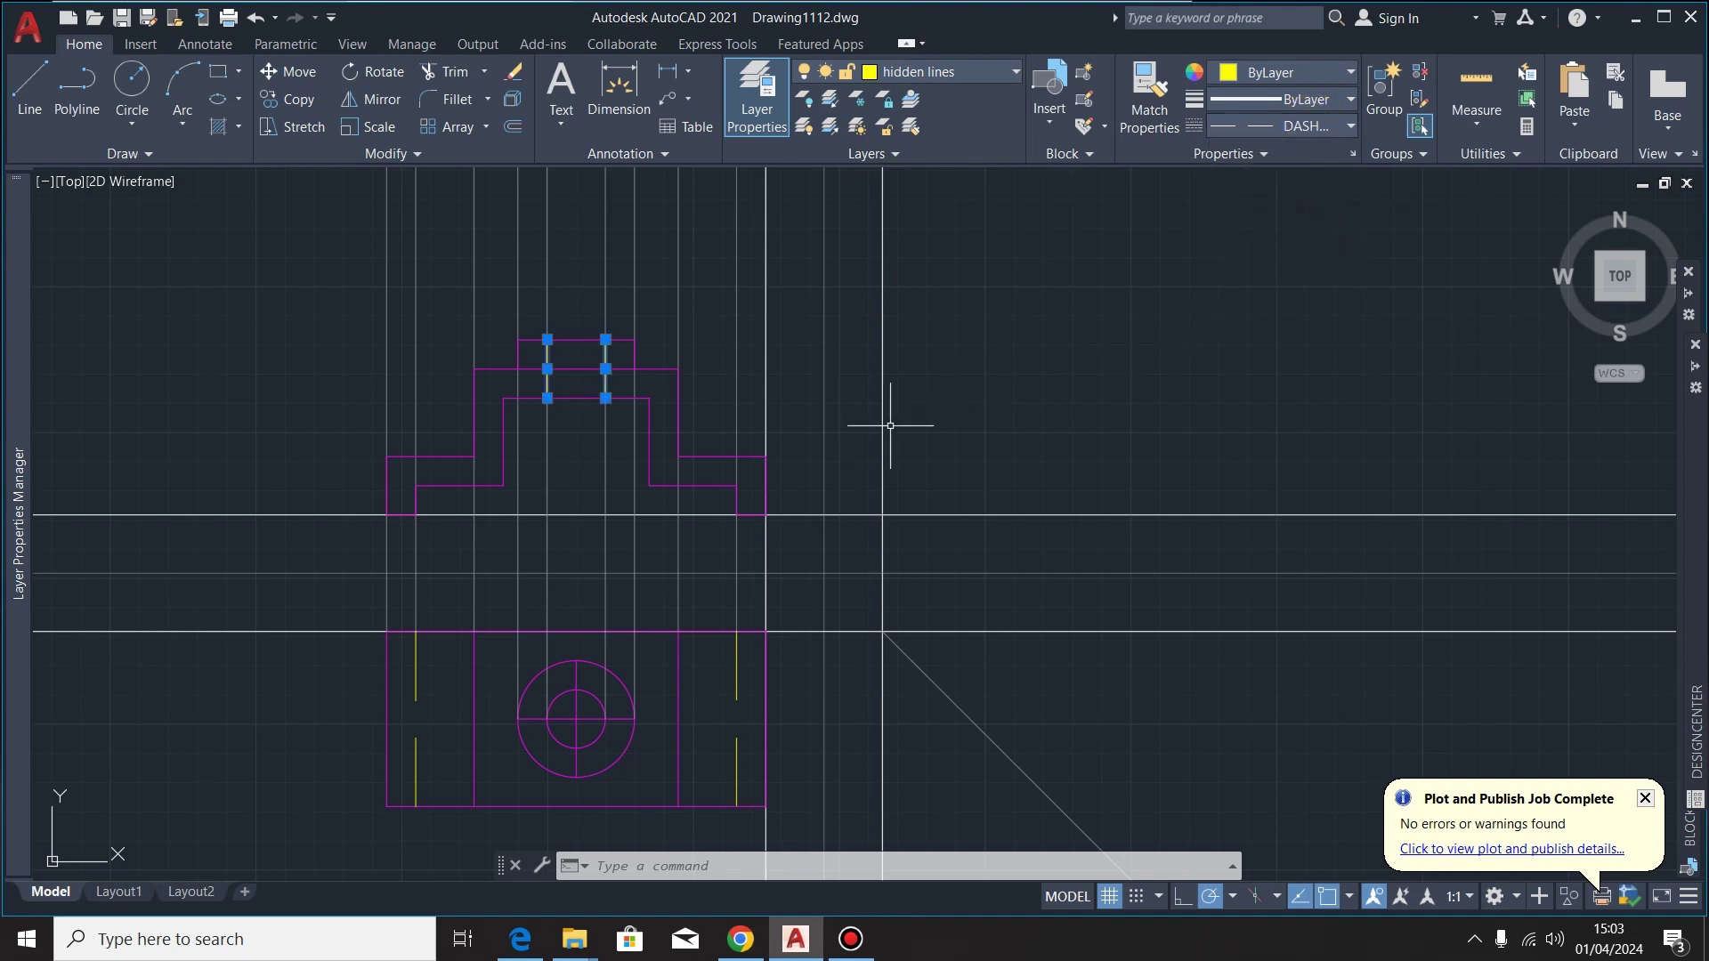
key(Escape)
scroll(591, 404, up, 4)
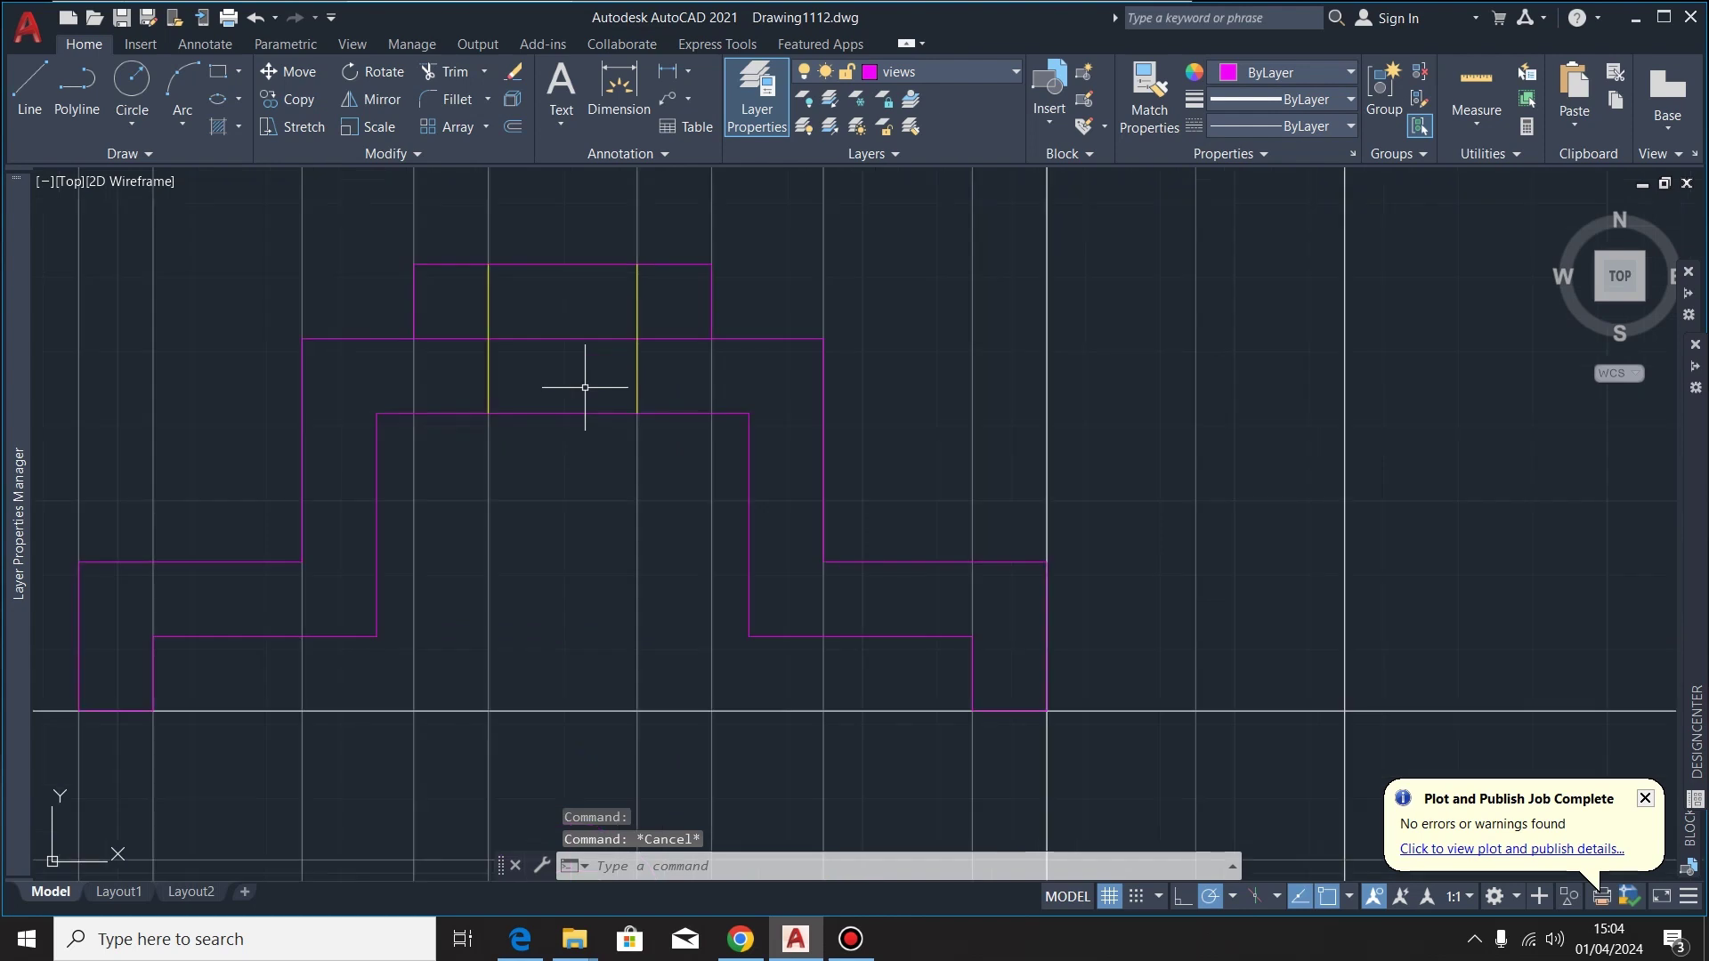
scroll(572, 445, down, 4)
scroll(569, 363, down, 1)
scroll(598, 486, up, 1)
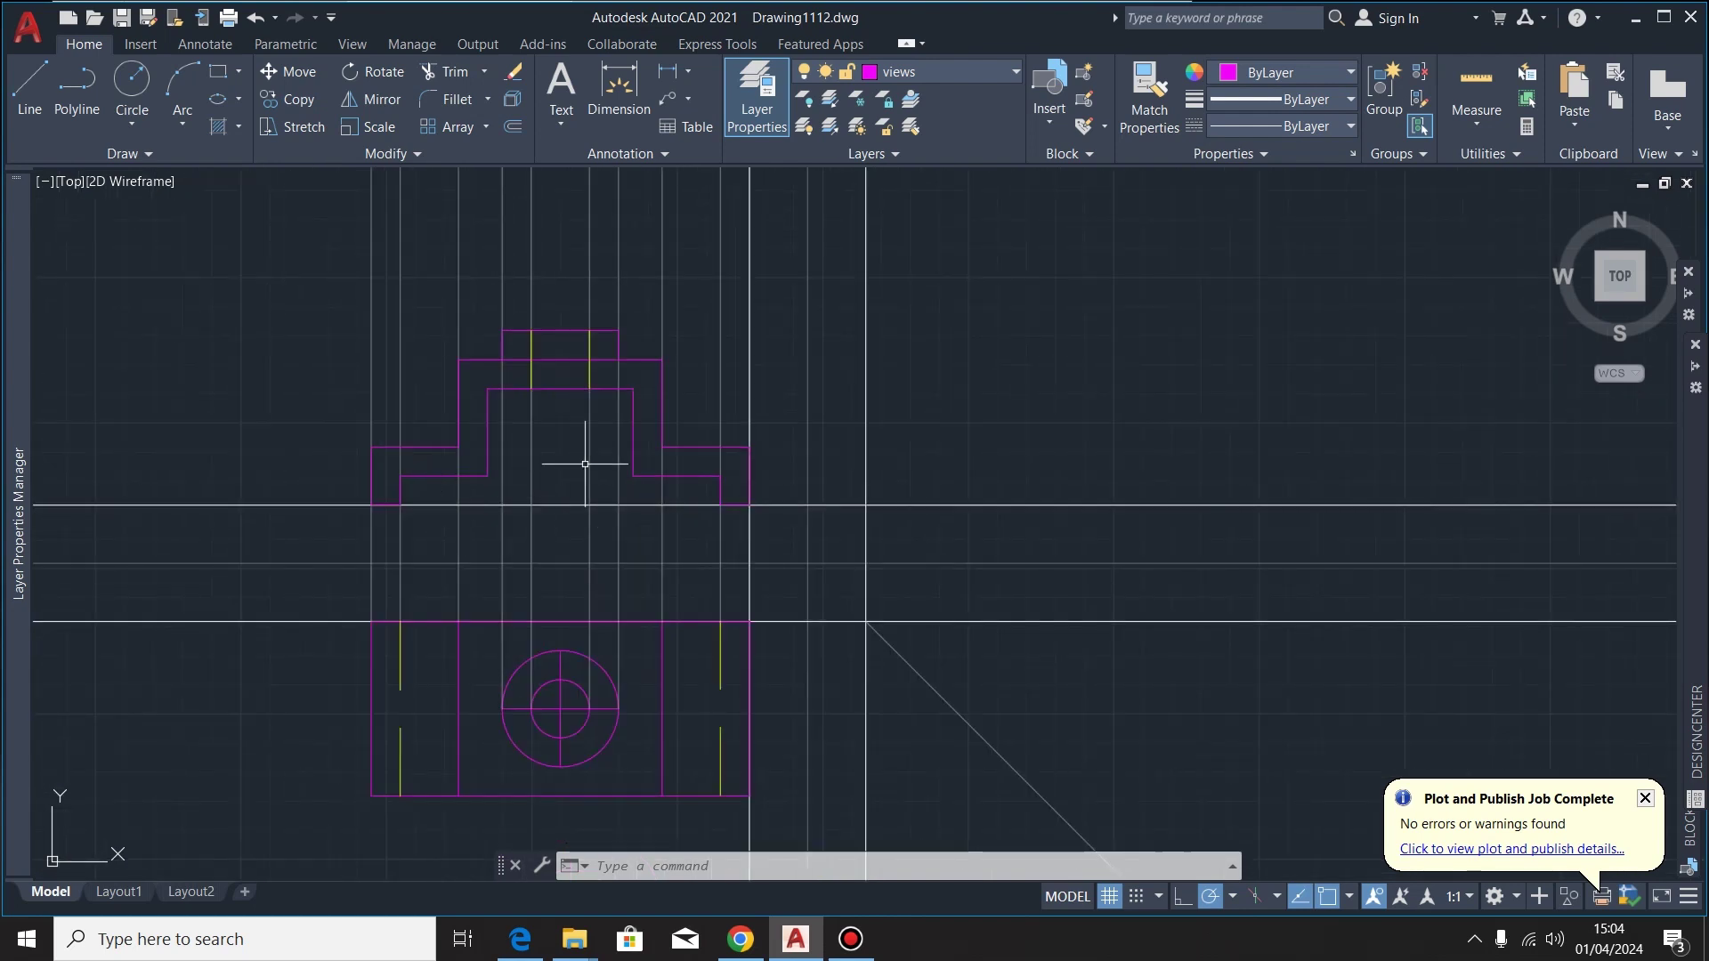
scroll(443, 452, down, 2)
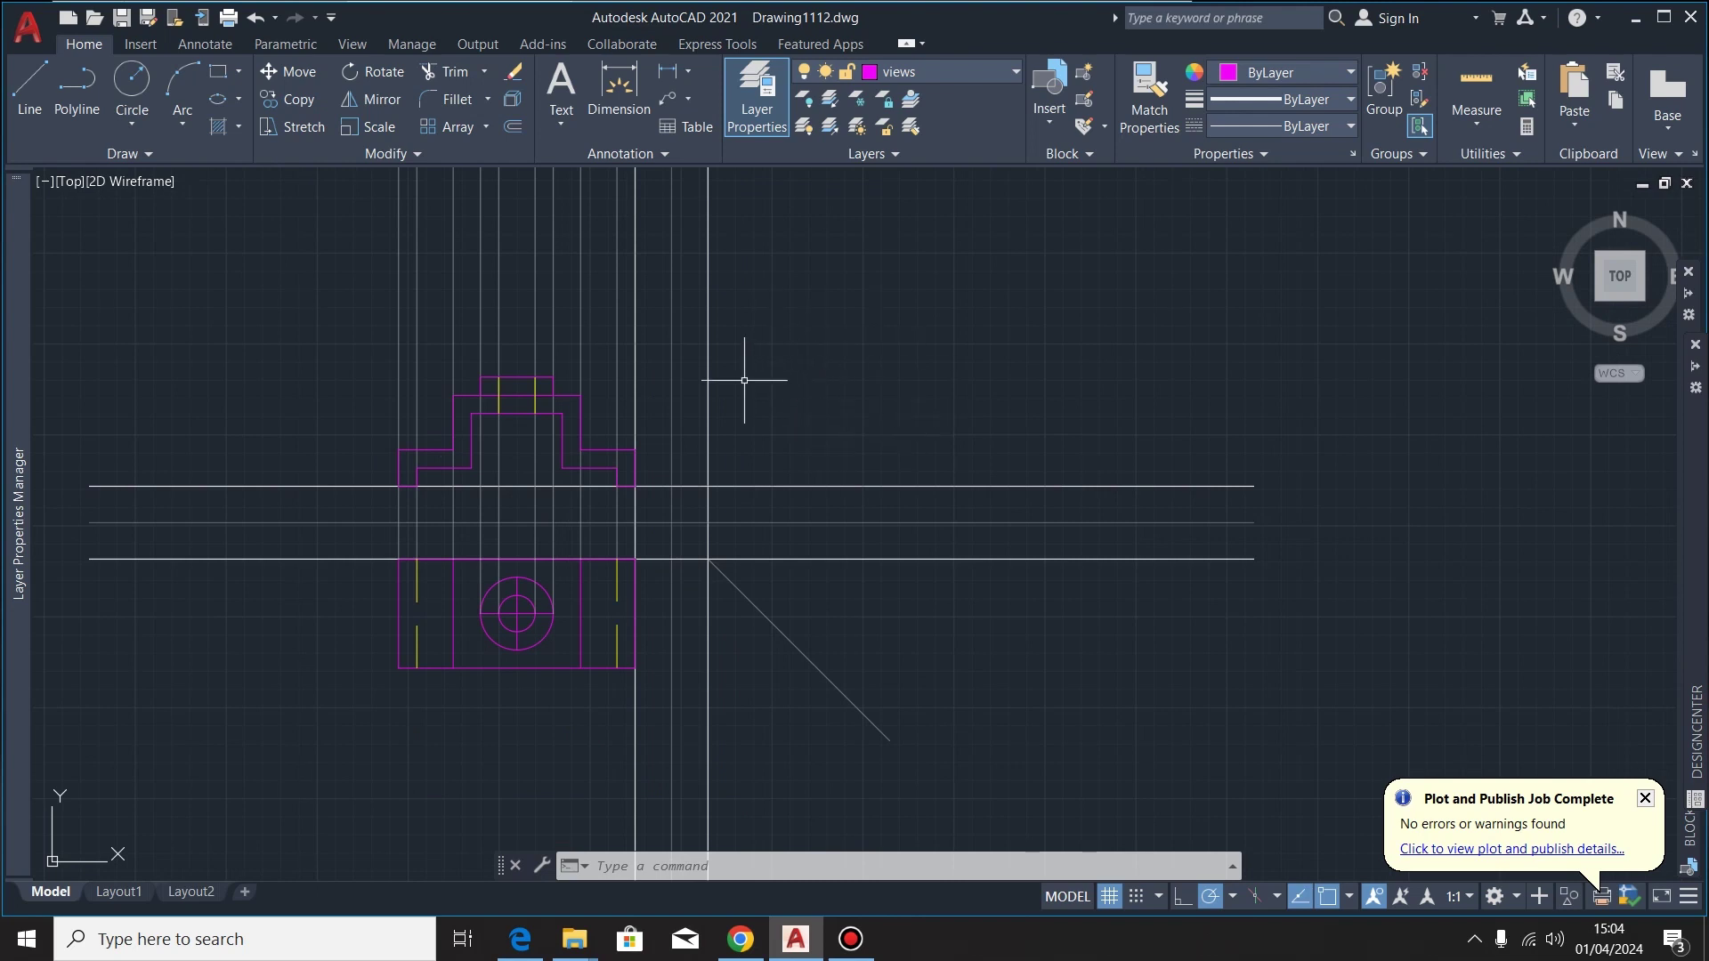
On the projection lines layer, draw a horizontal line from the top step's corner far right
click(990, 71)
click(960, 231)
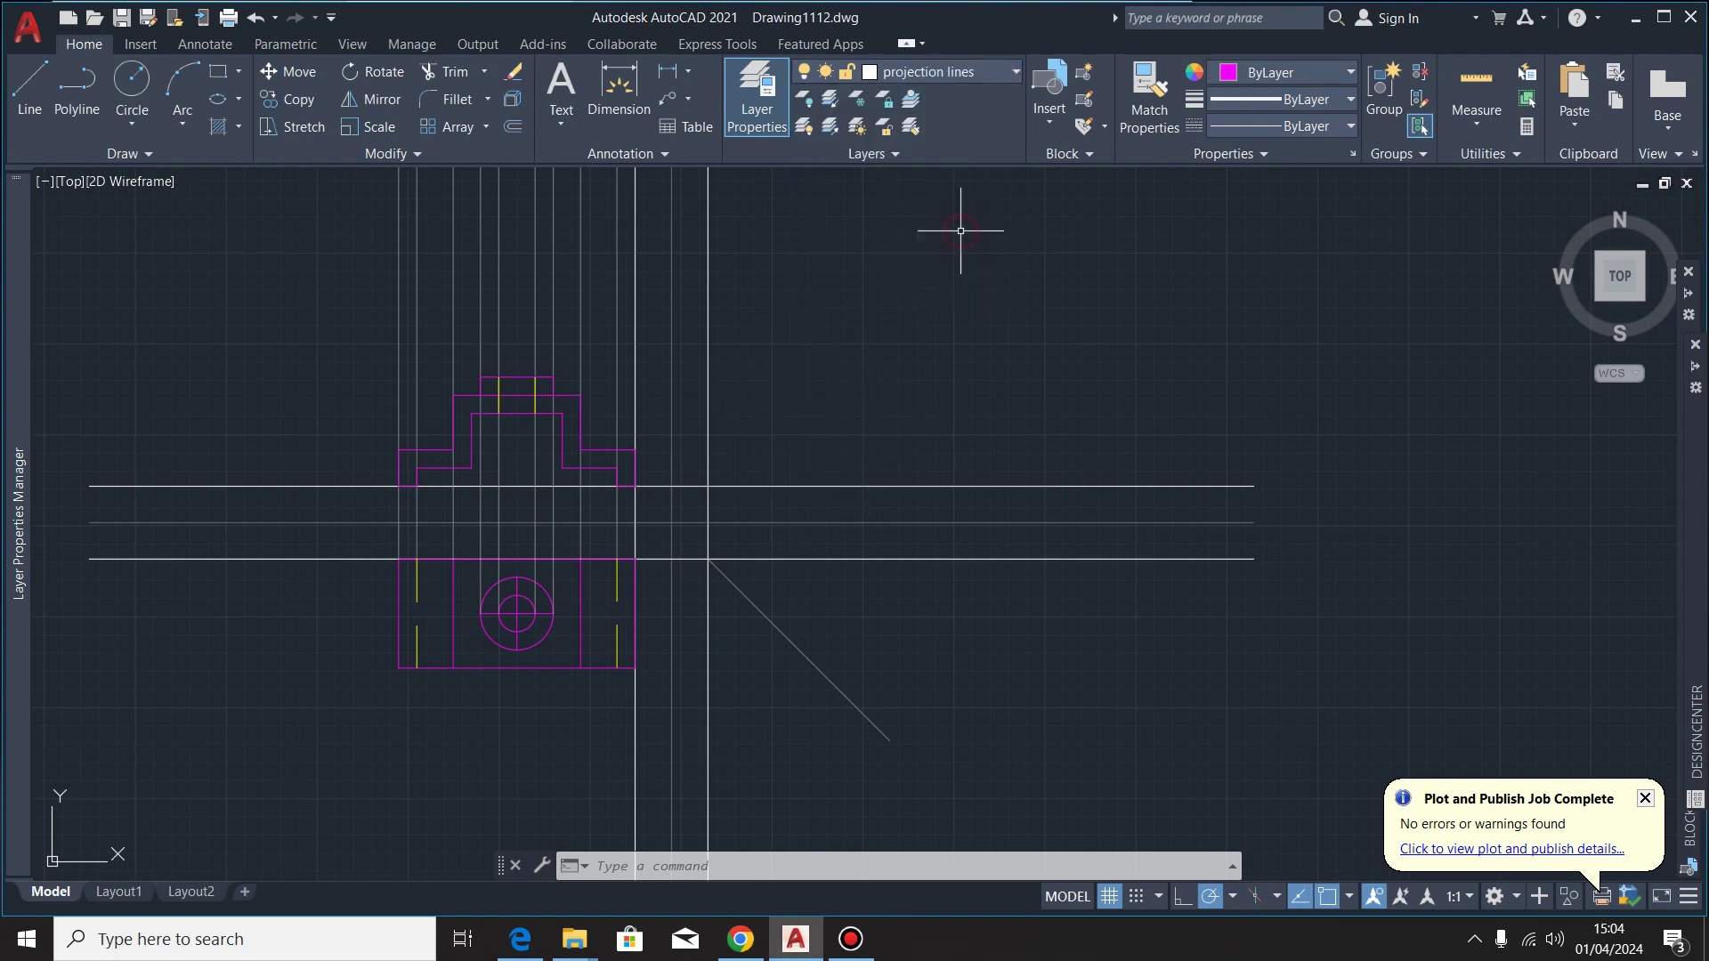
click(38, 111)
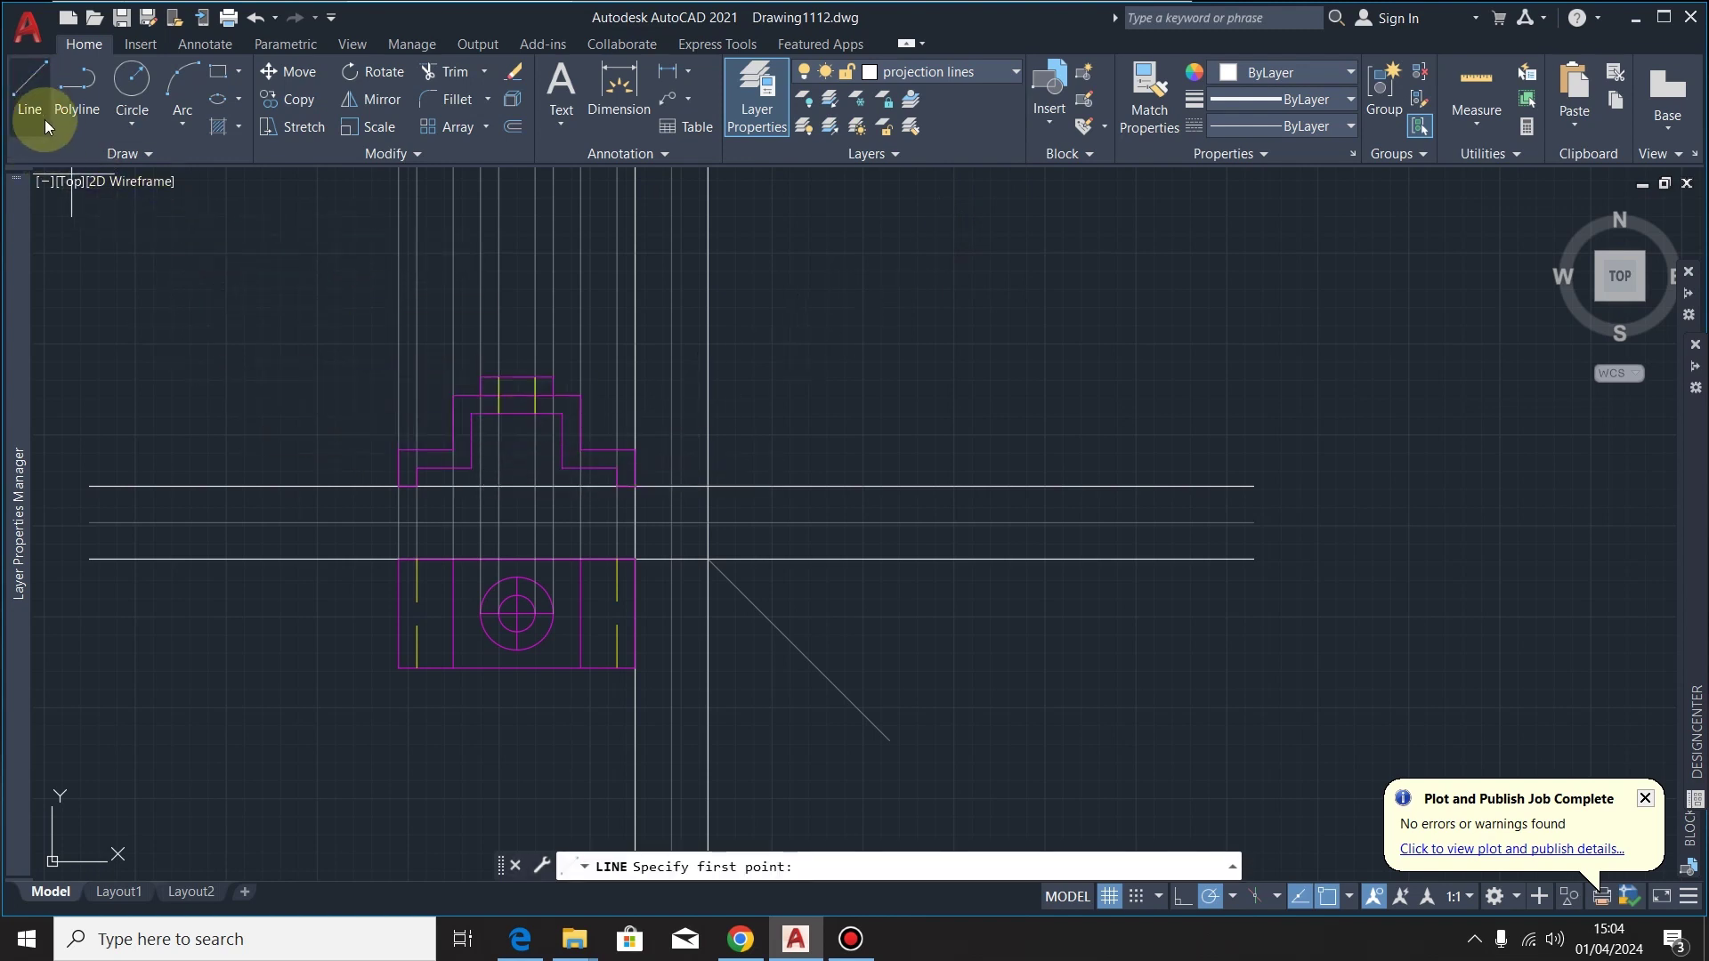
scroll(594, 468, up, 2)
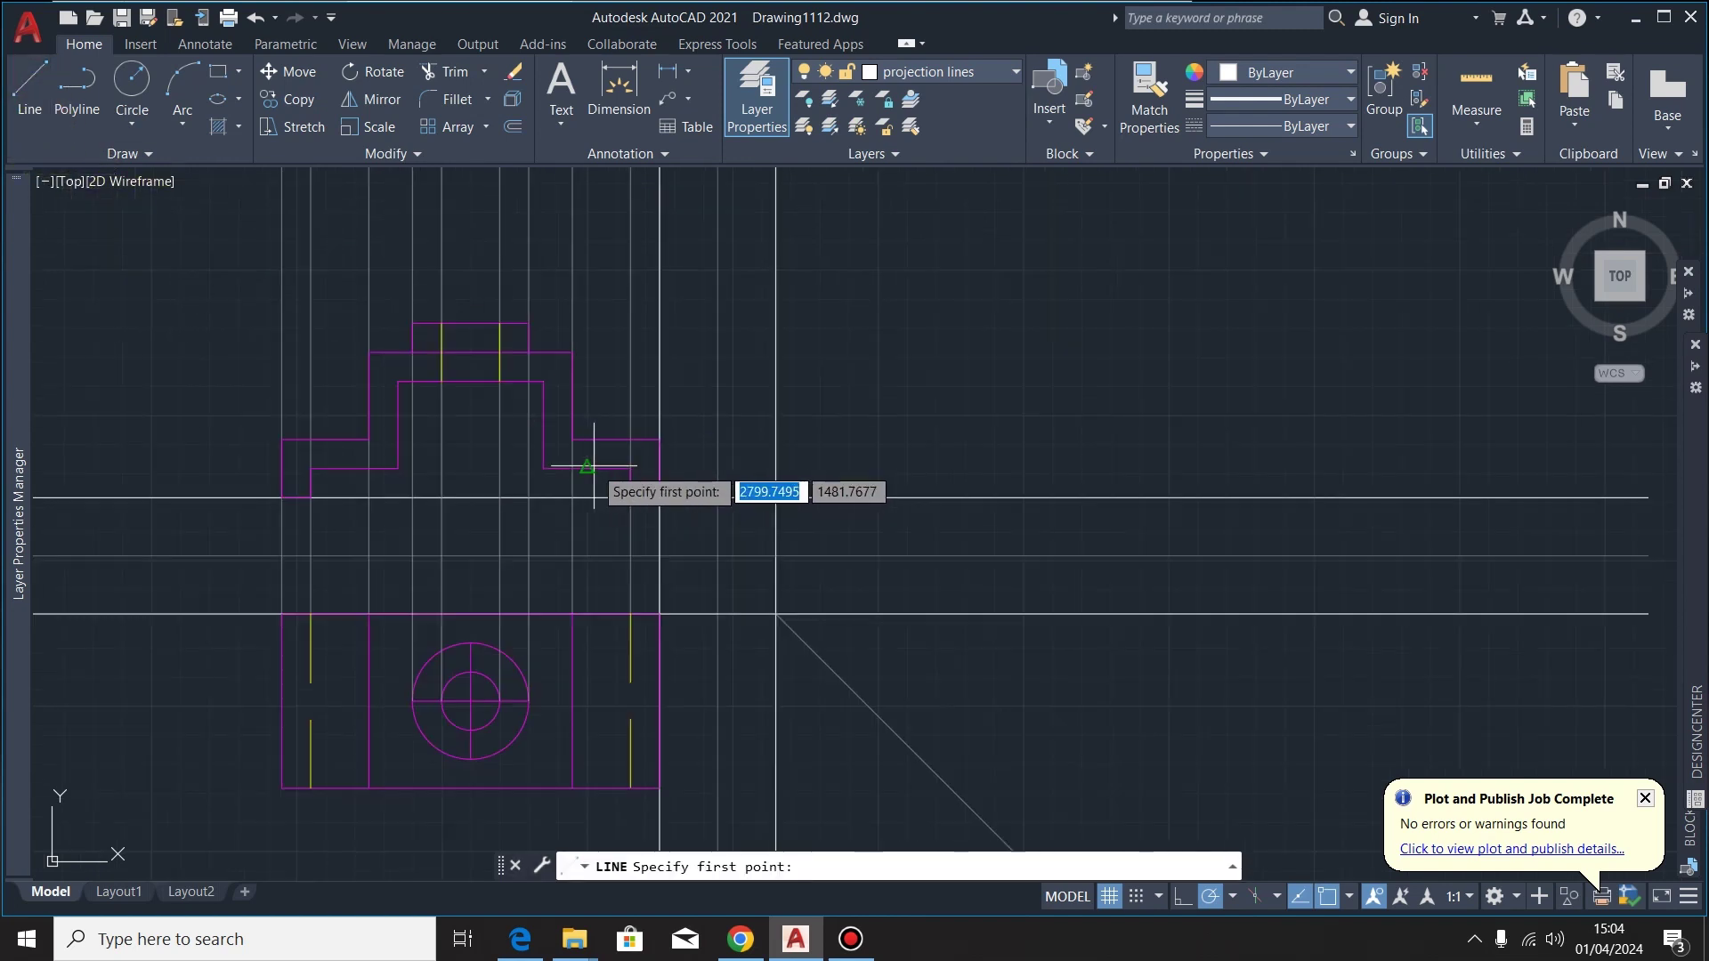
click(529, 322)
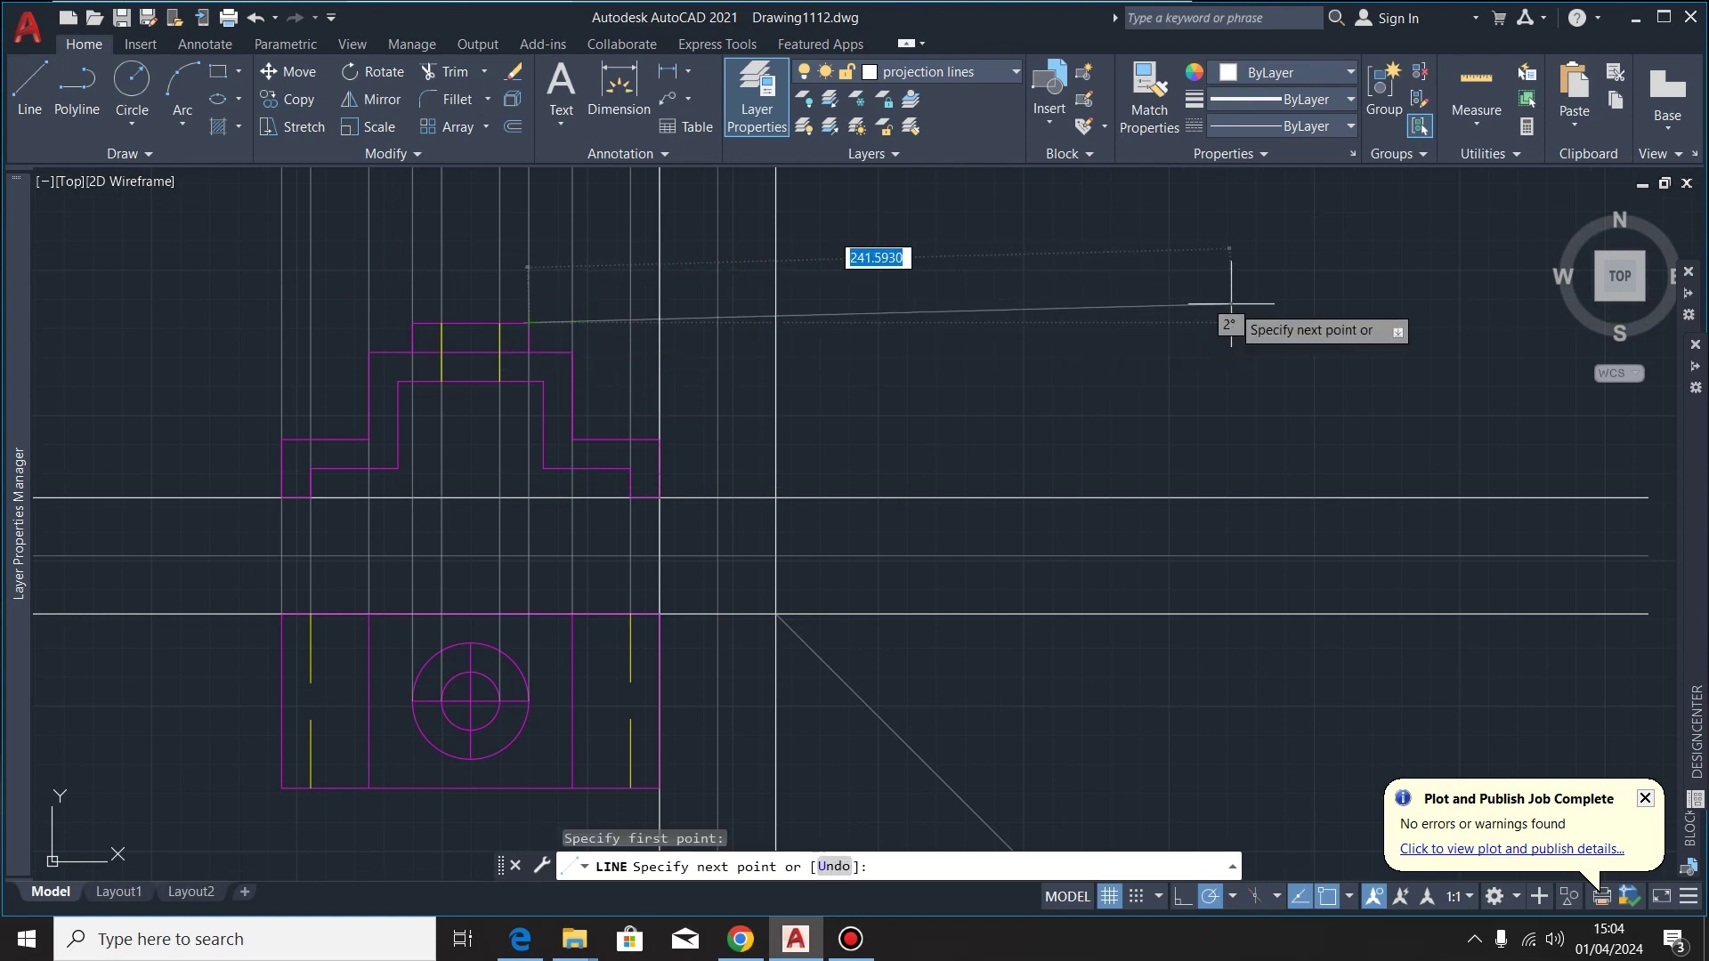
scroll(471, 408, down, 2)
scroll(614, 365, up, 1)
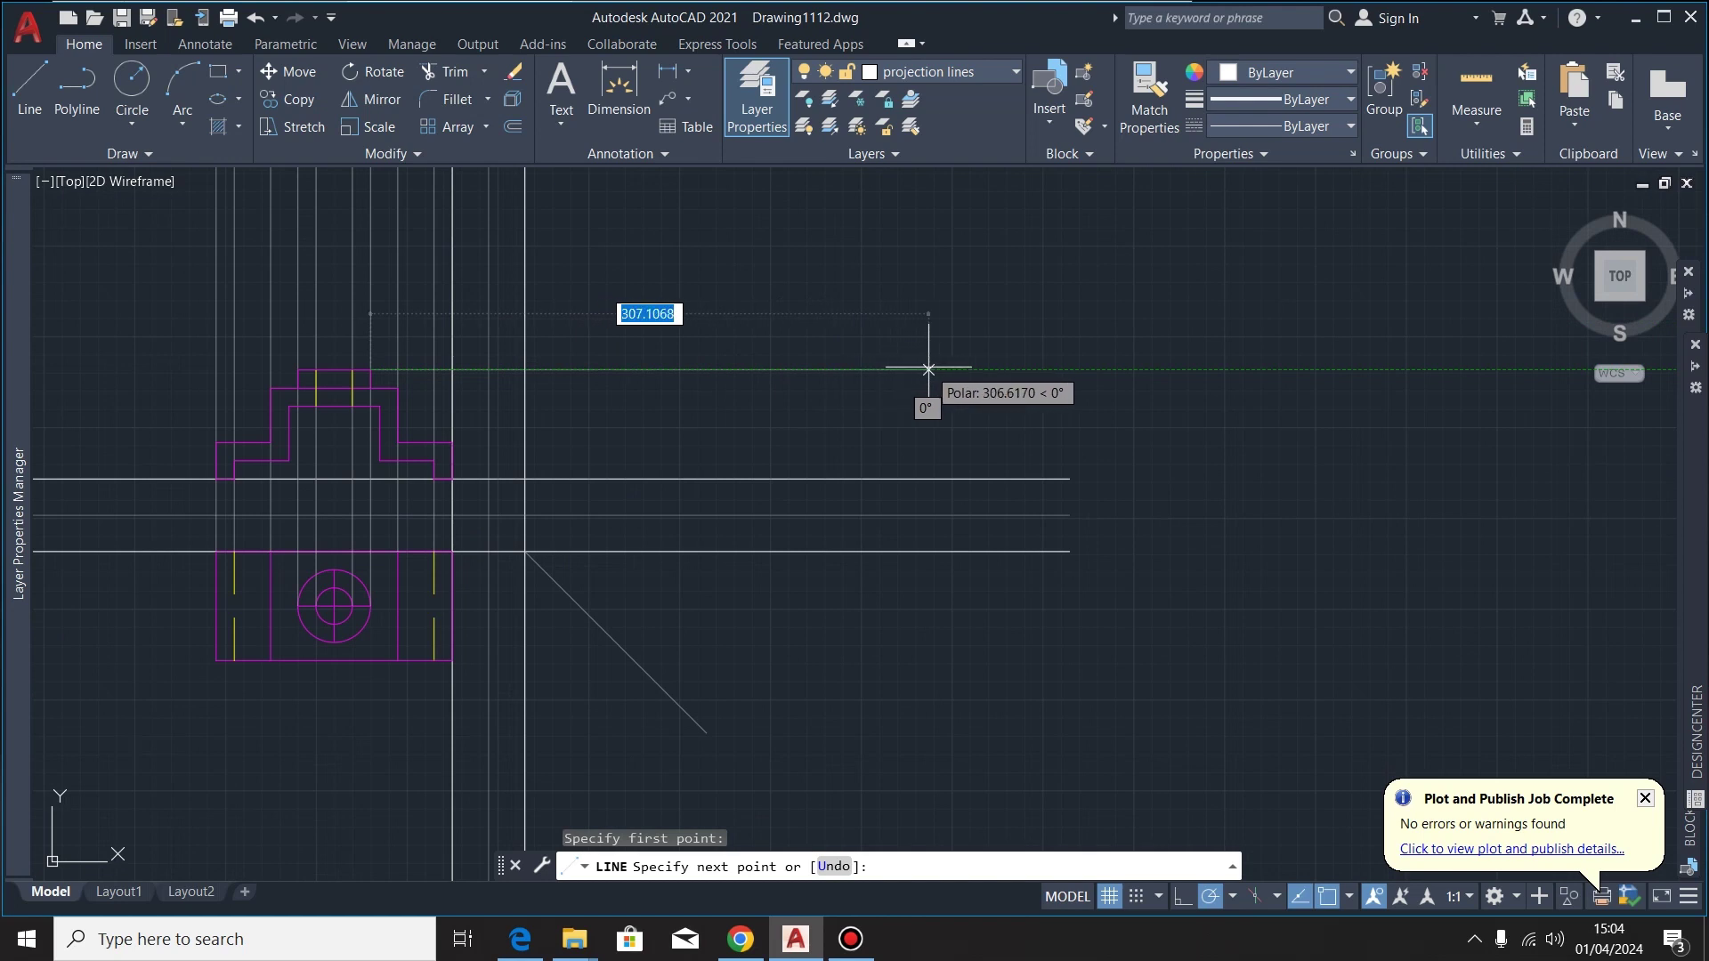
click(928, 369)
key(Escape)
Copy the horizontal line down to each lower step edge of the front view
click(725, 336)
click(660, 422)
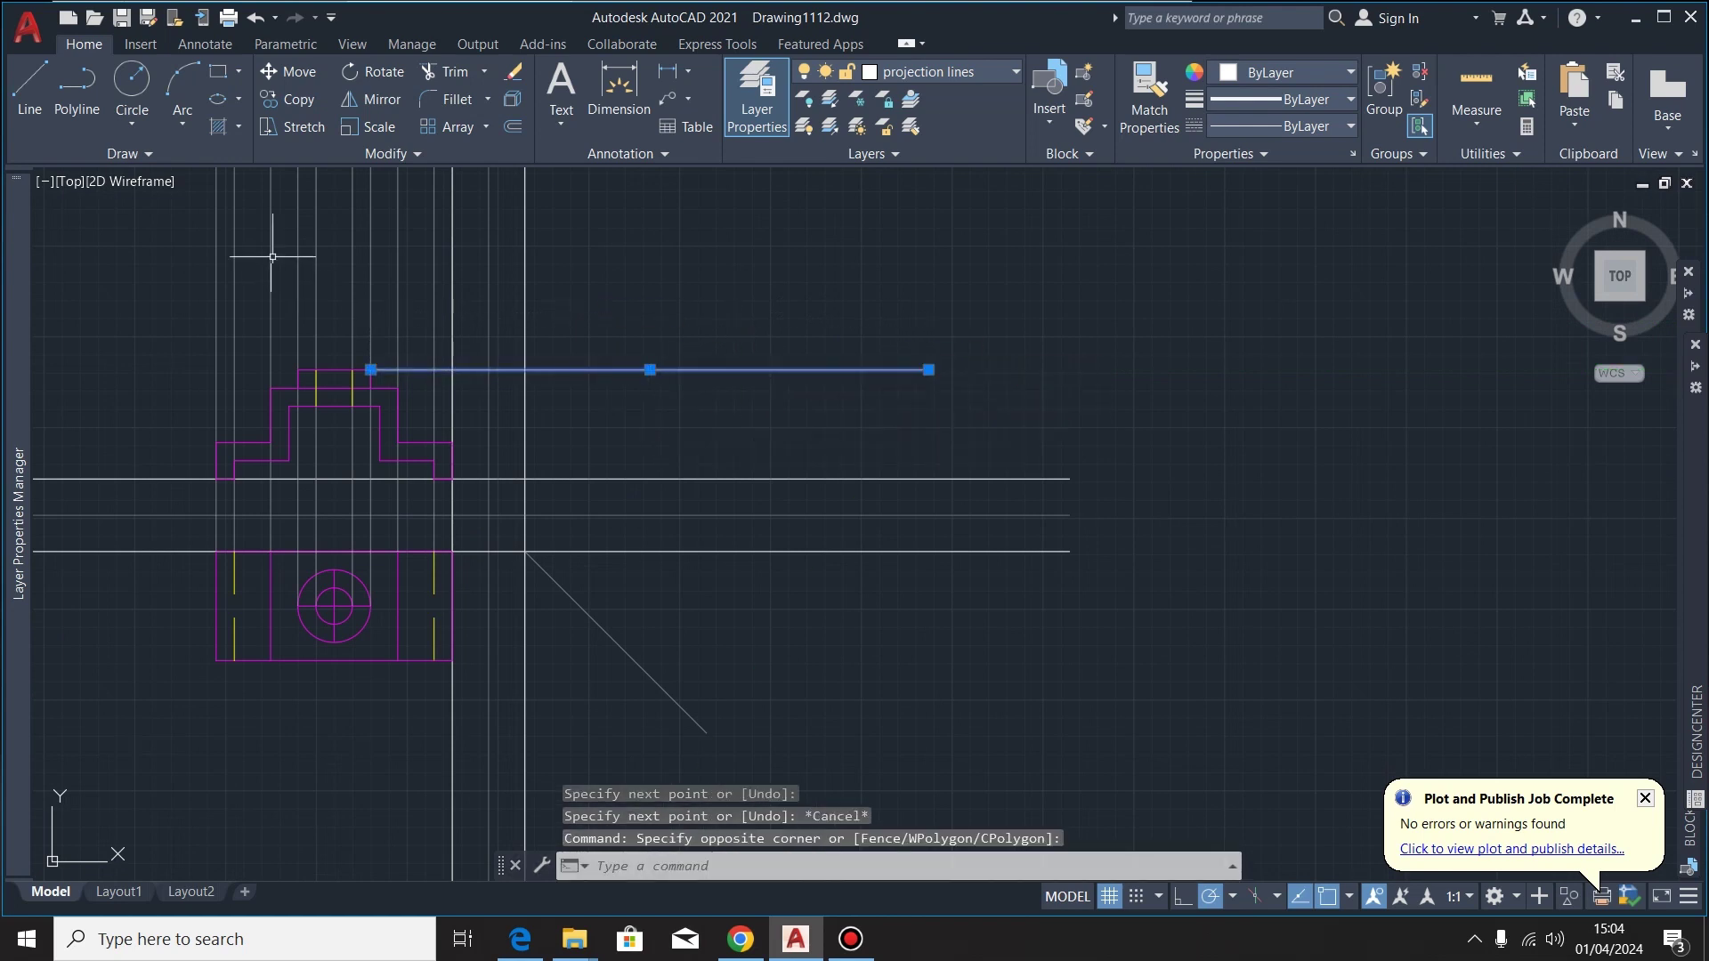
click(276, 99)
scroll(356, 436, up, 3)
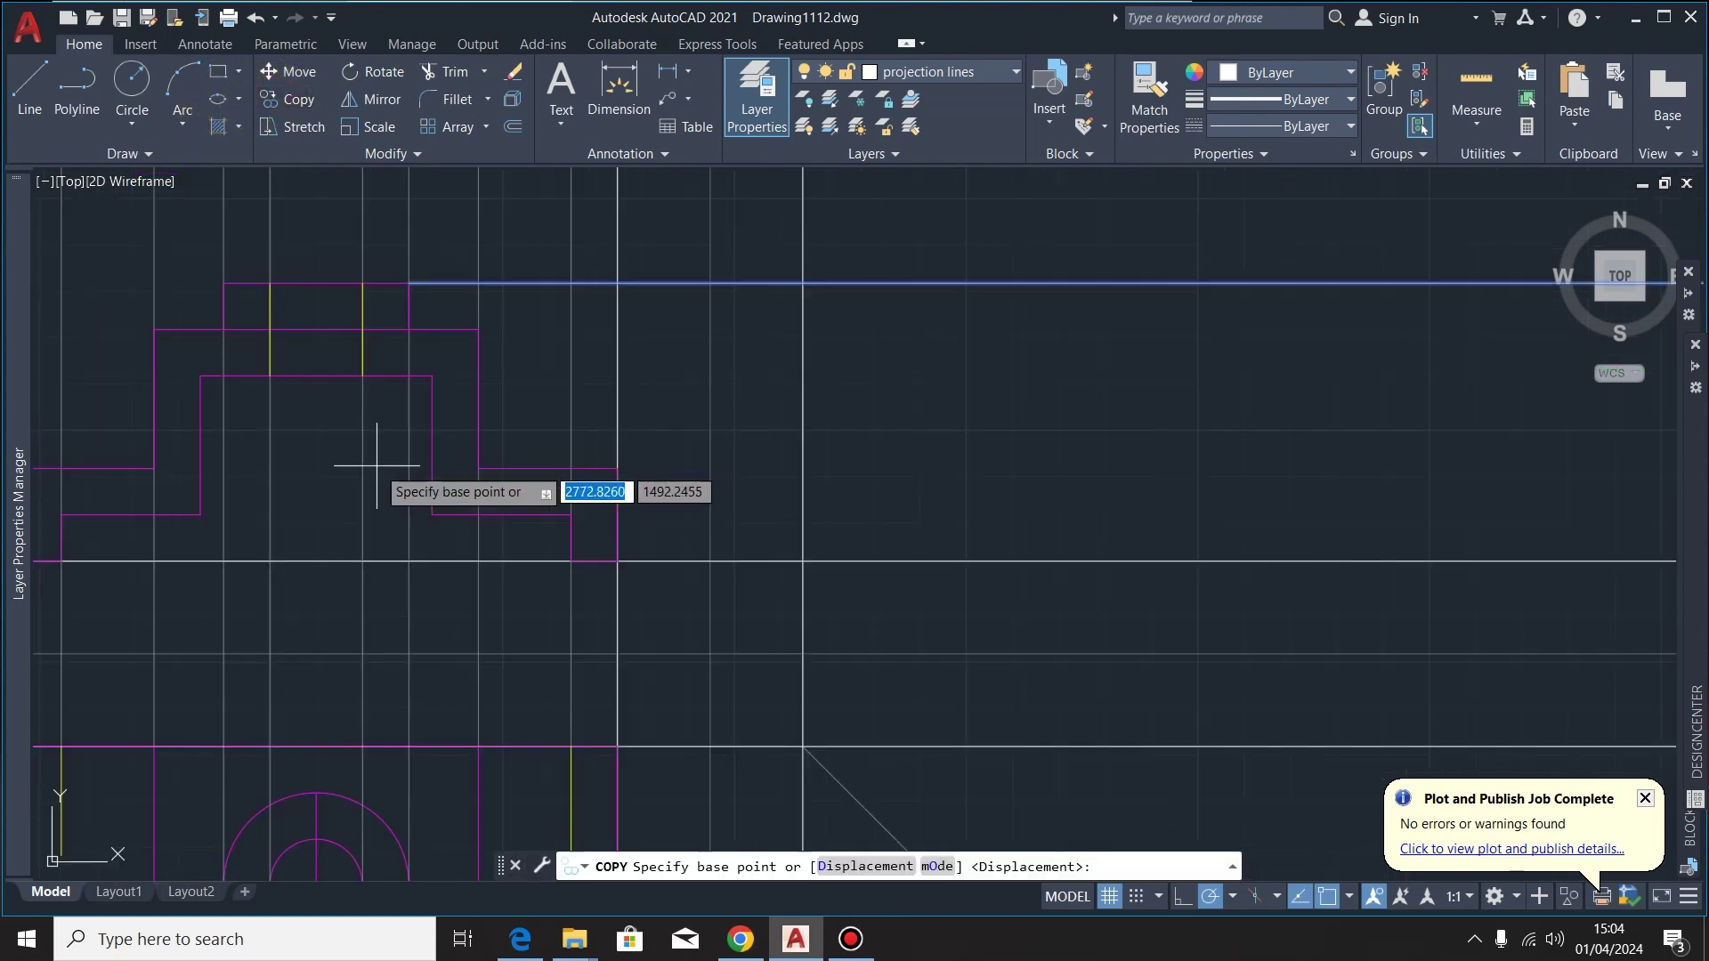
click(409, 283)
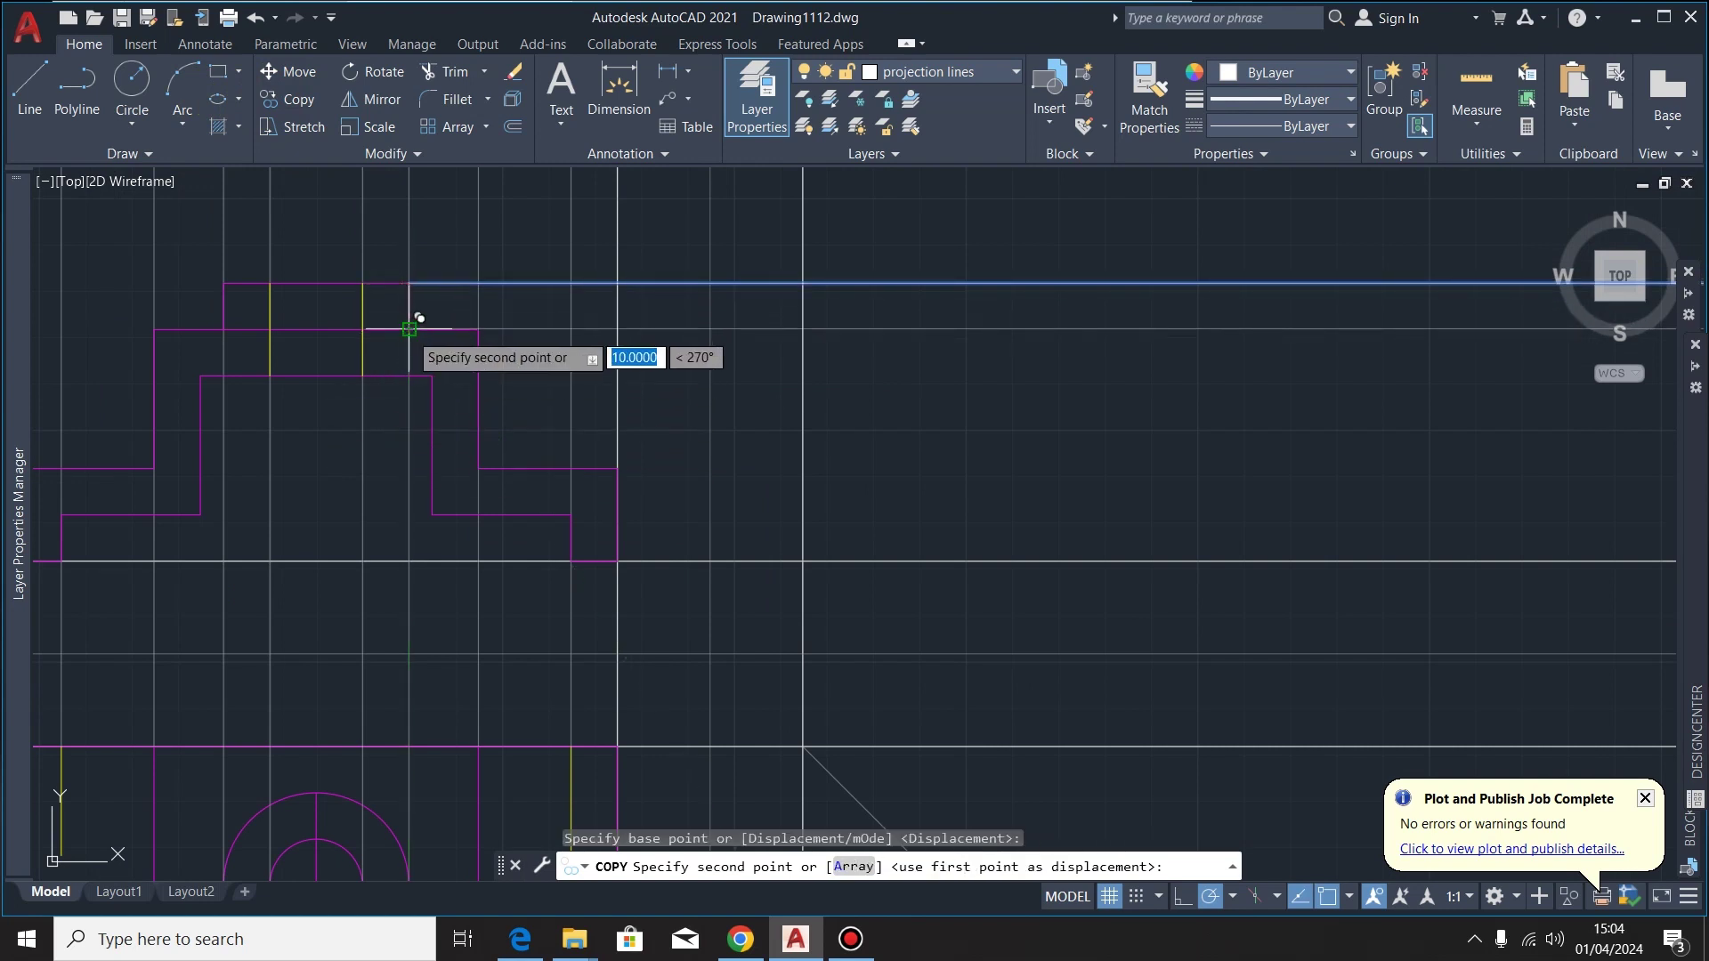
click(409, 329)
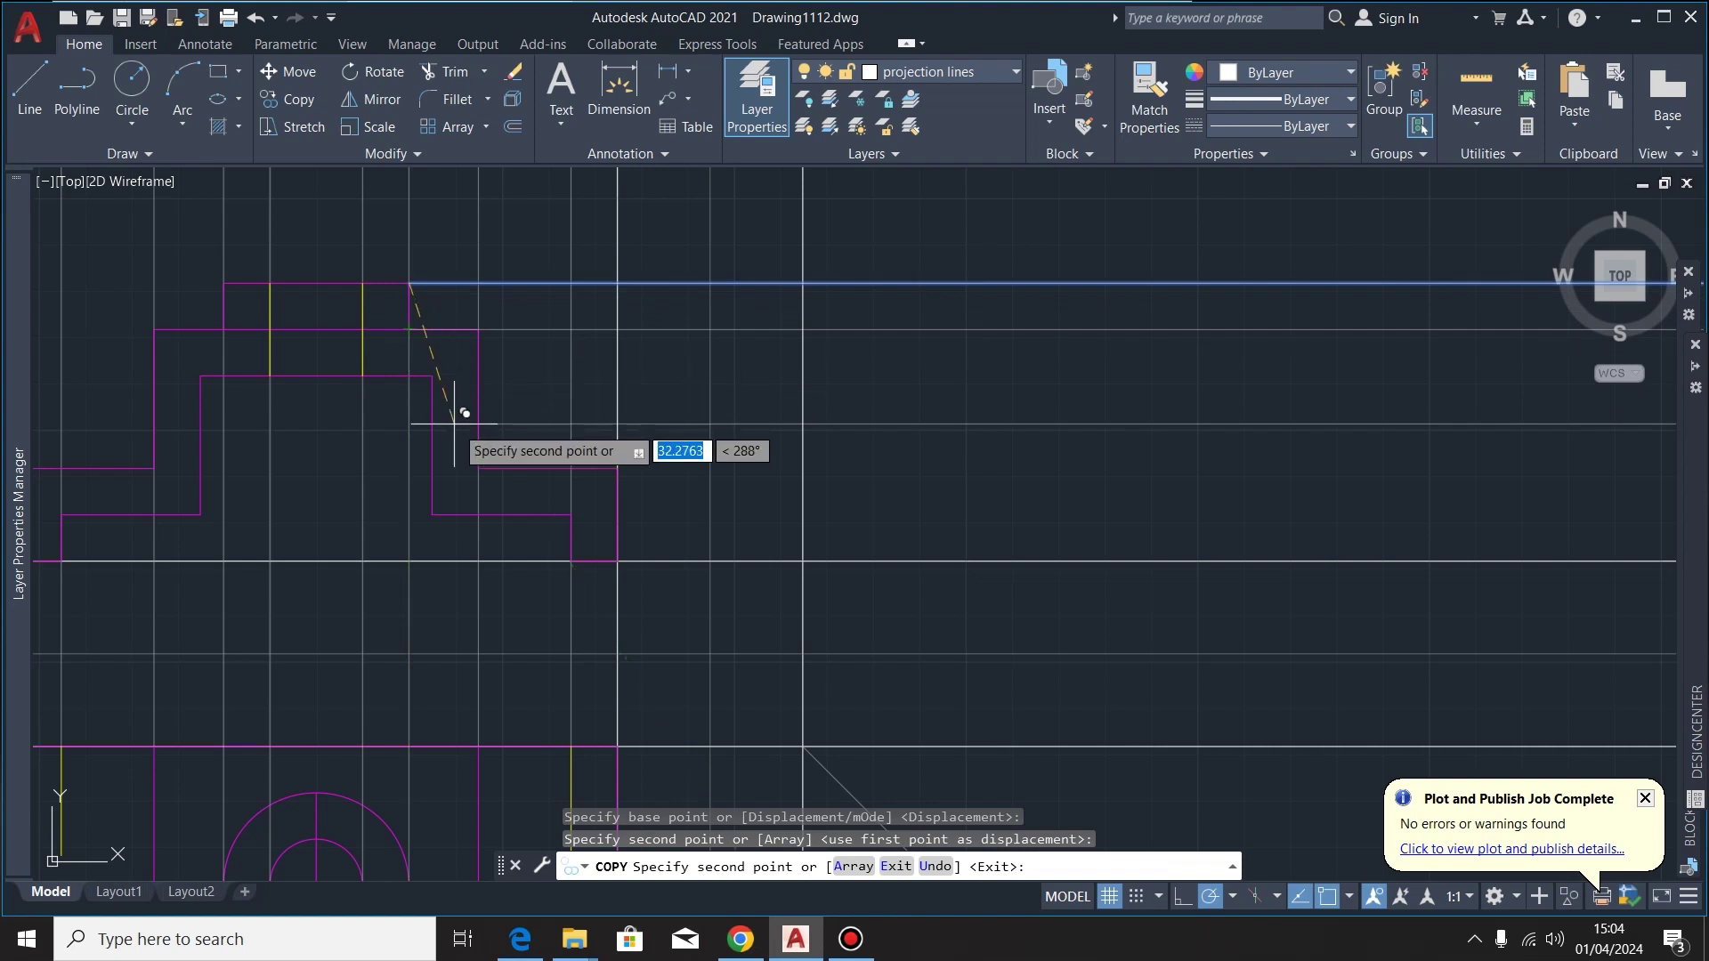
double_click(618, 468)
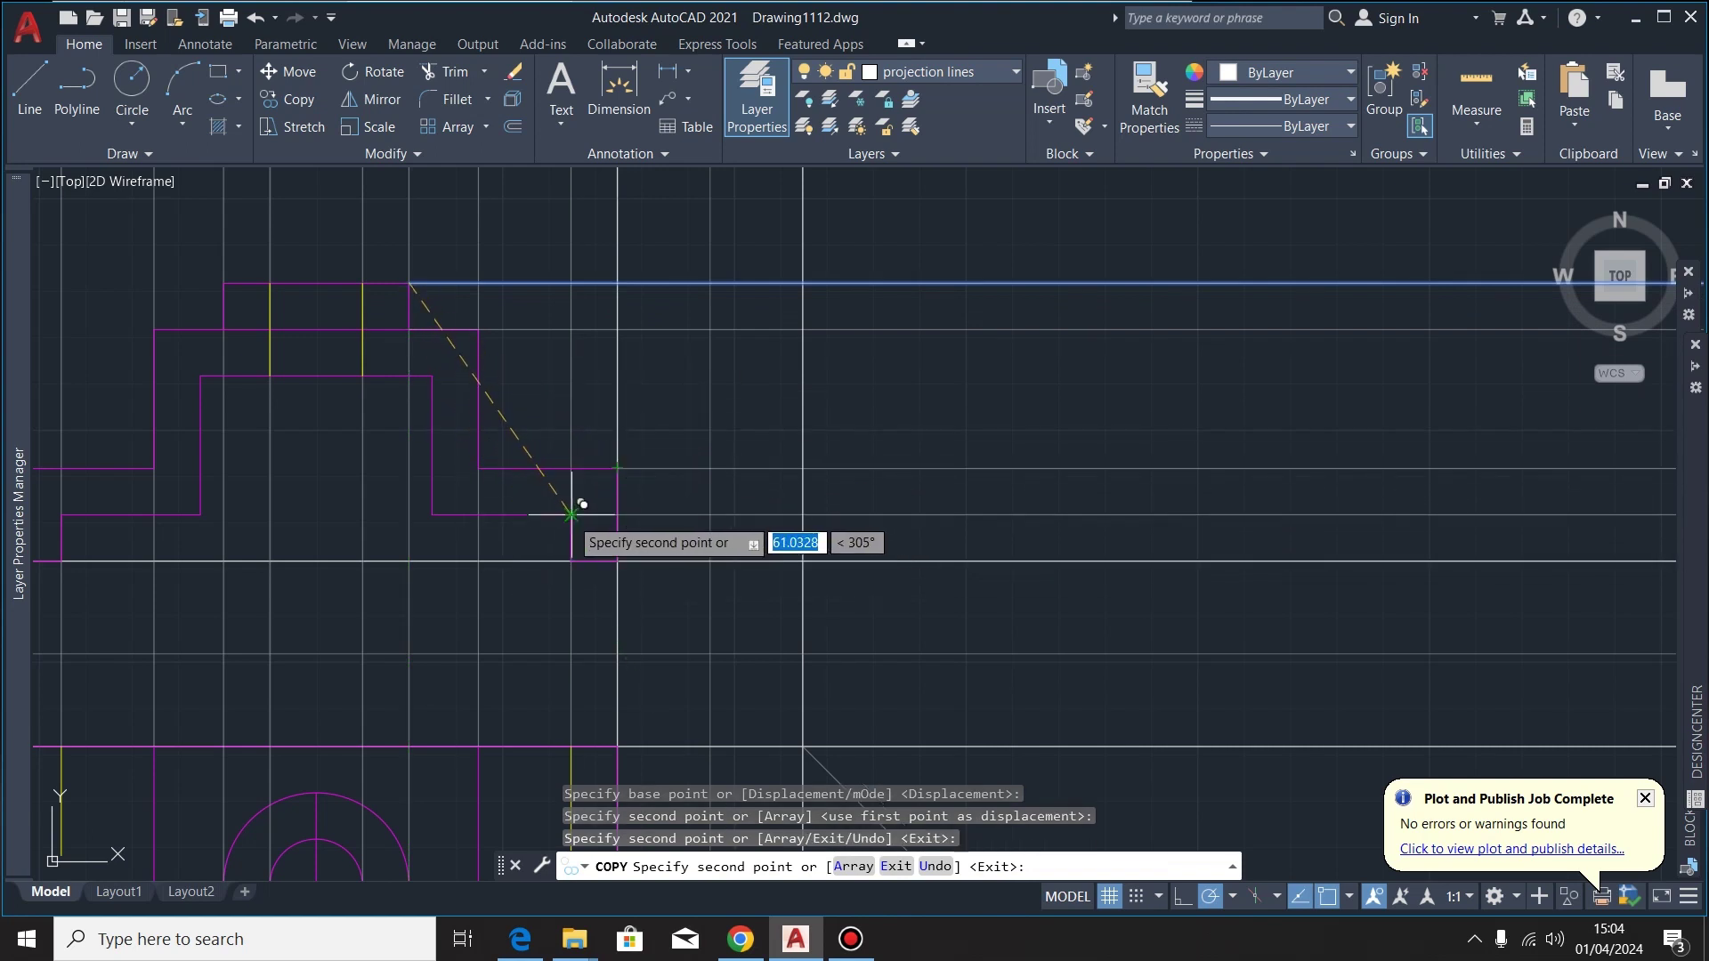
click(433, 376)
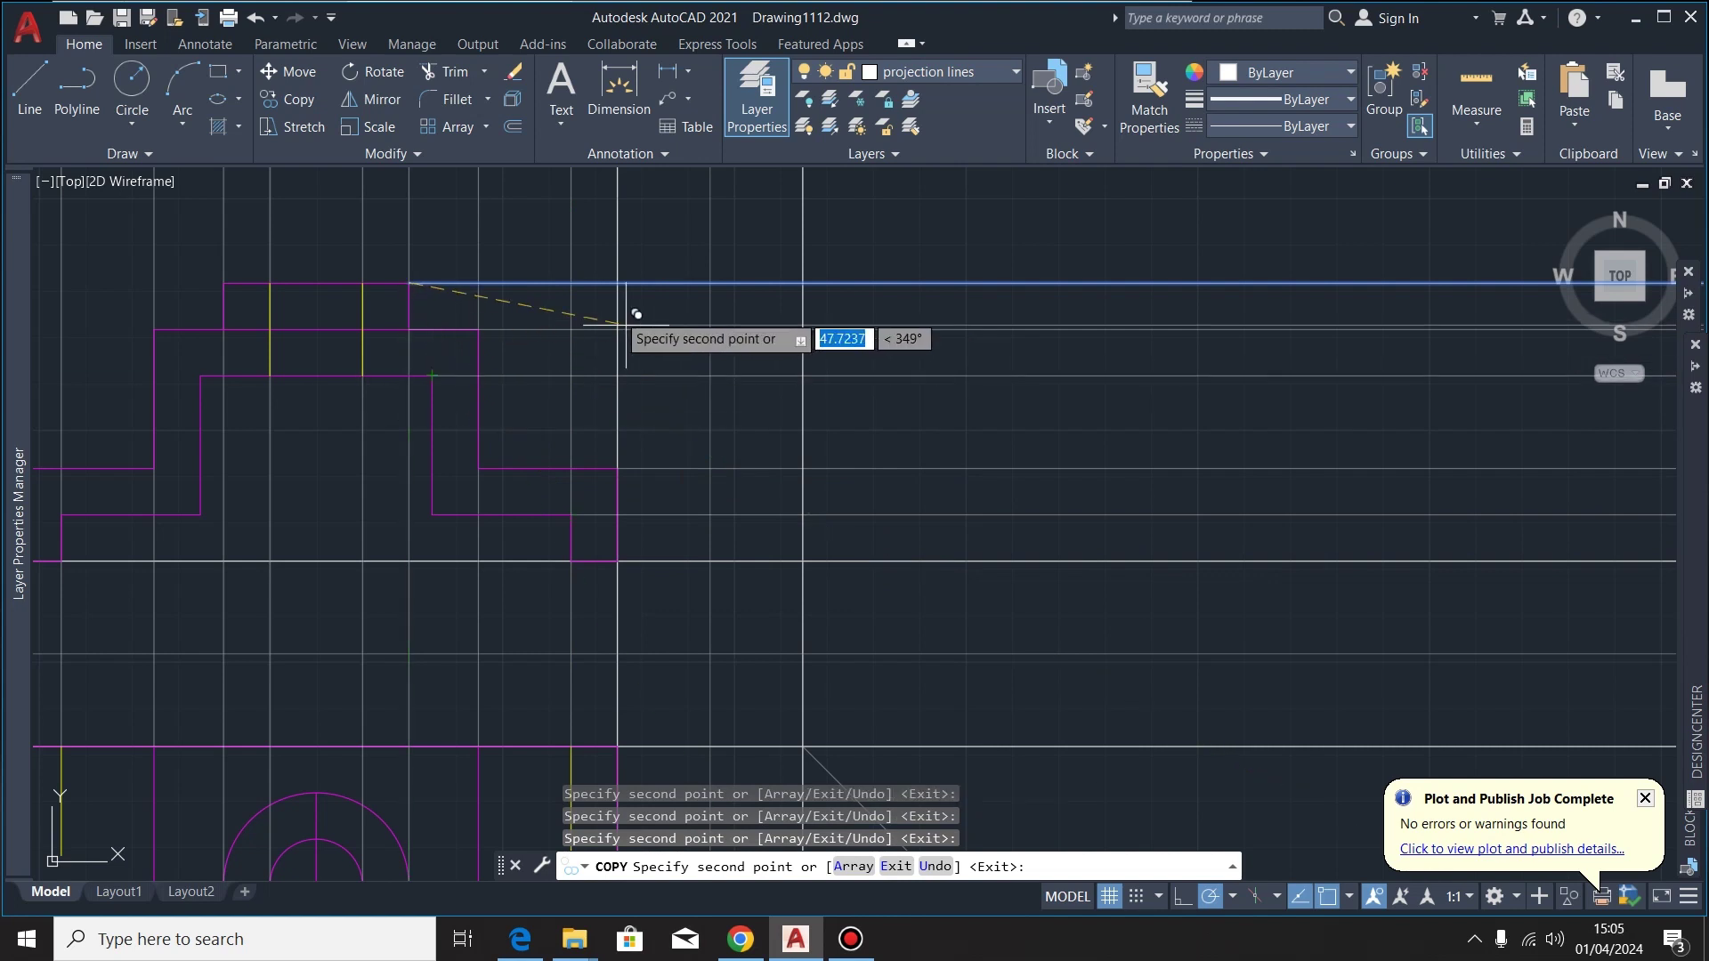
scroll(579, 451, down, 3)
scroll(572, 420, up, 3)
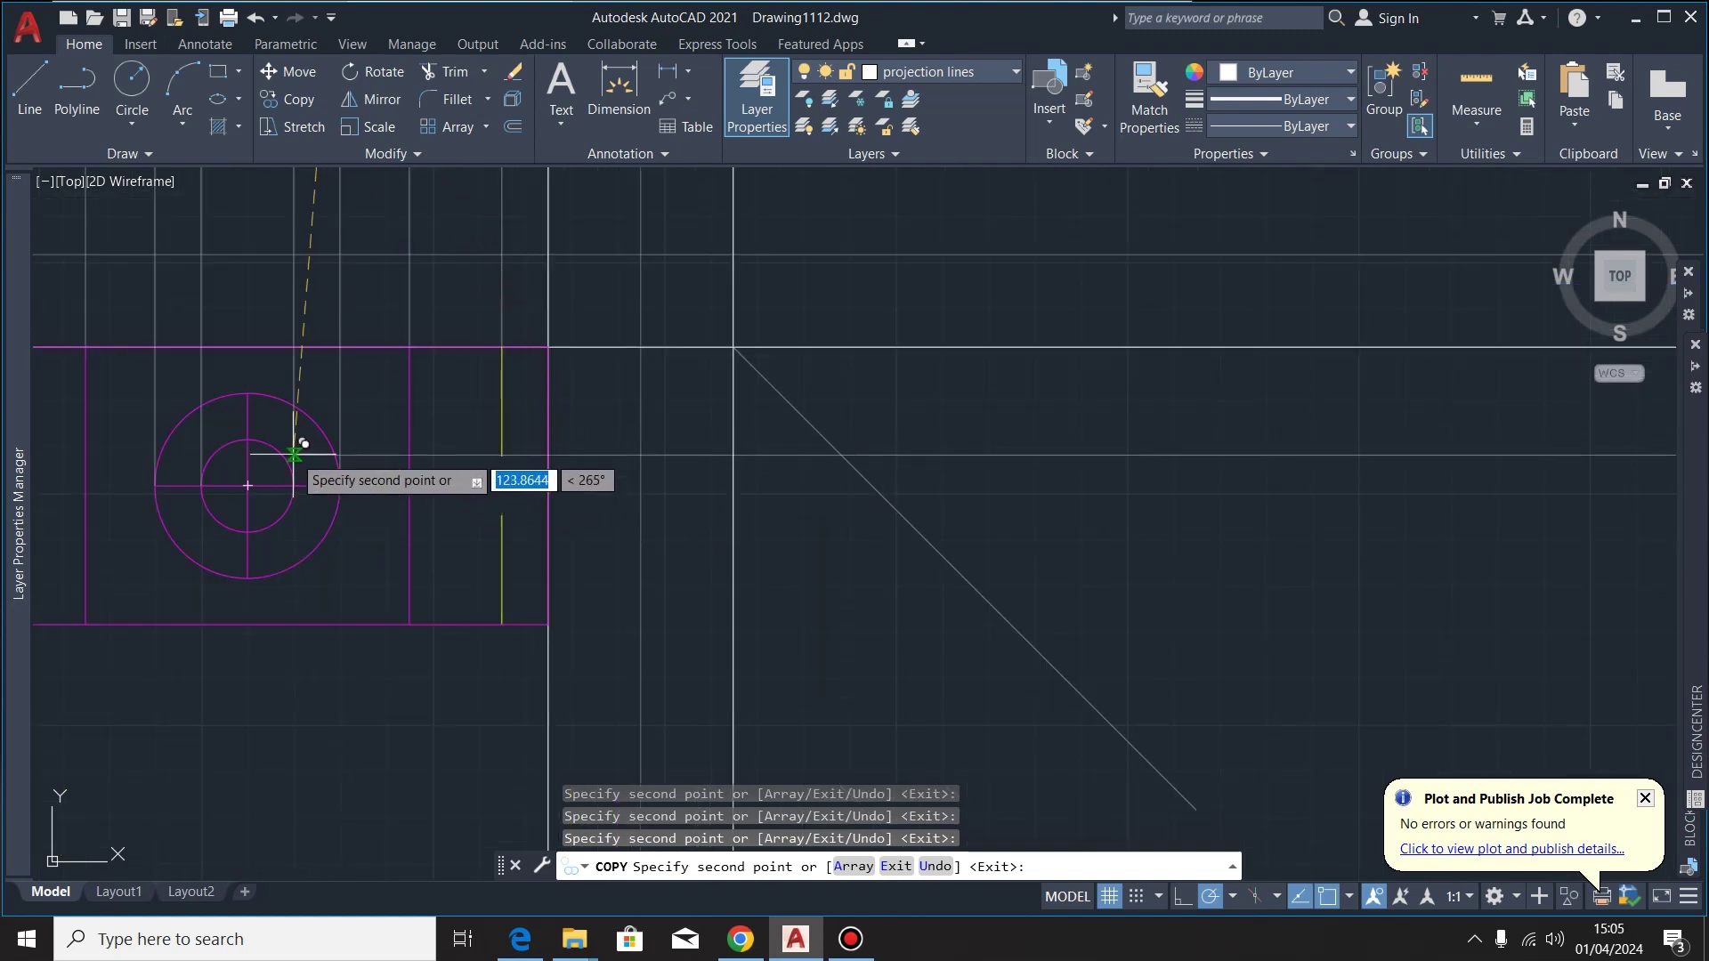
Copy it to the outer and inner circles' tops and bottoms and the lower view's bottom corner
click(248, 392)
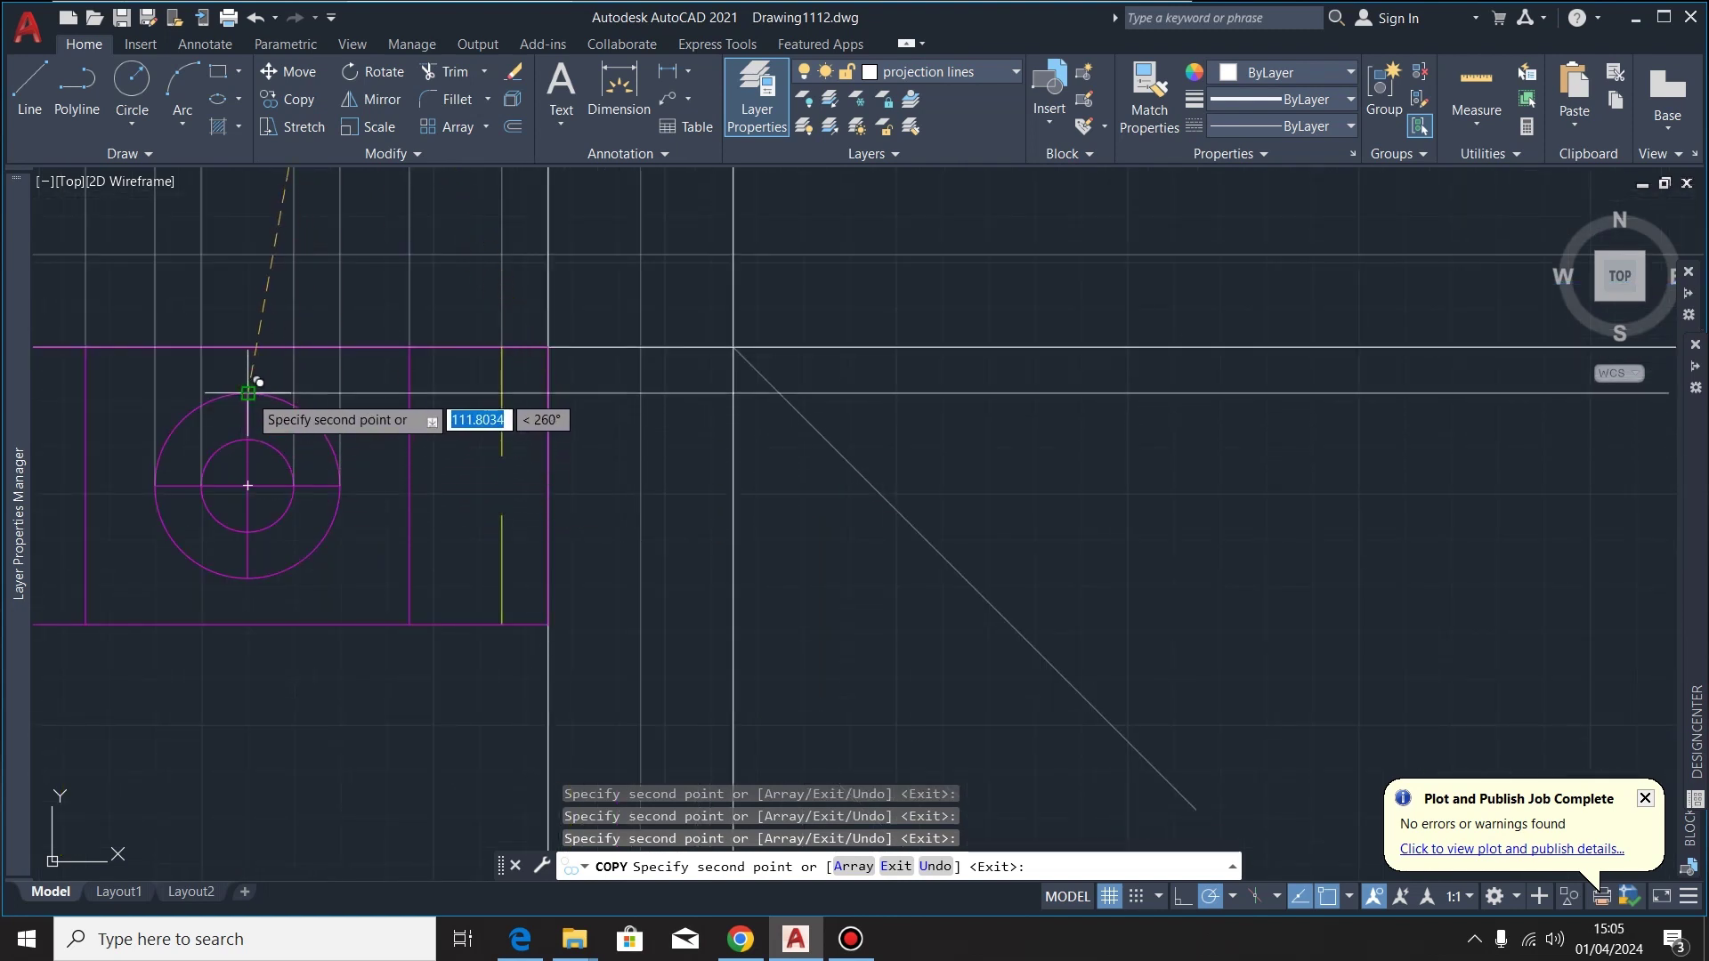
click(248, 439)
click(248, 531)
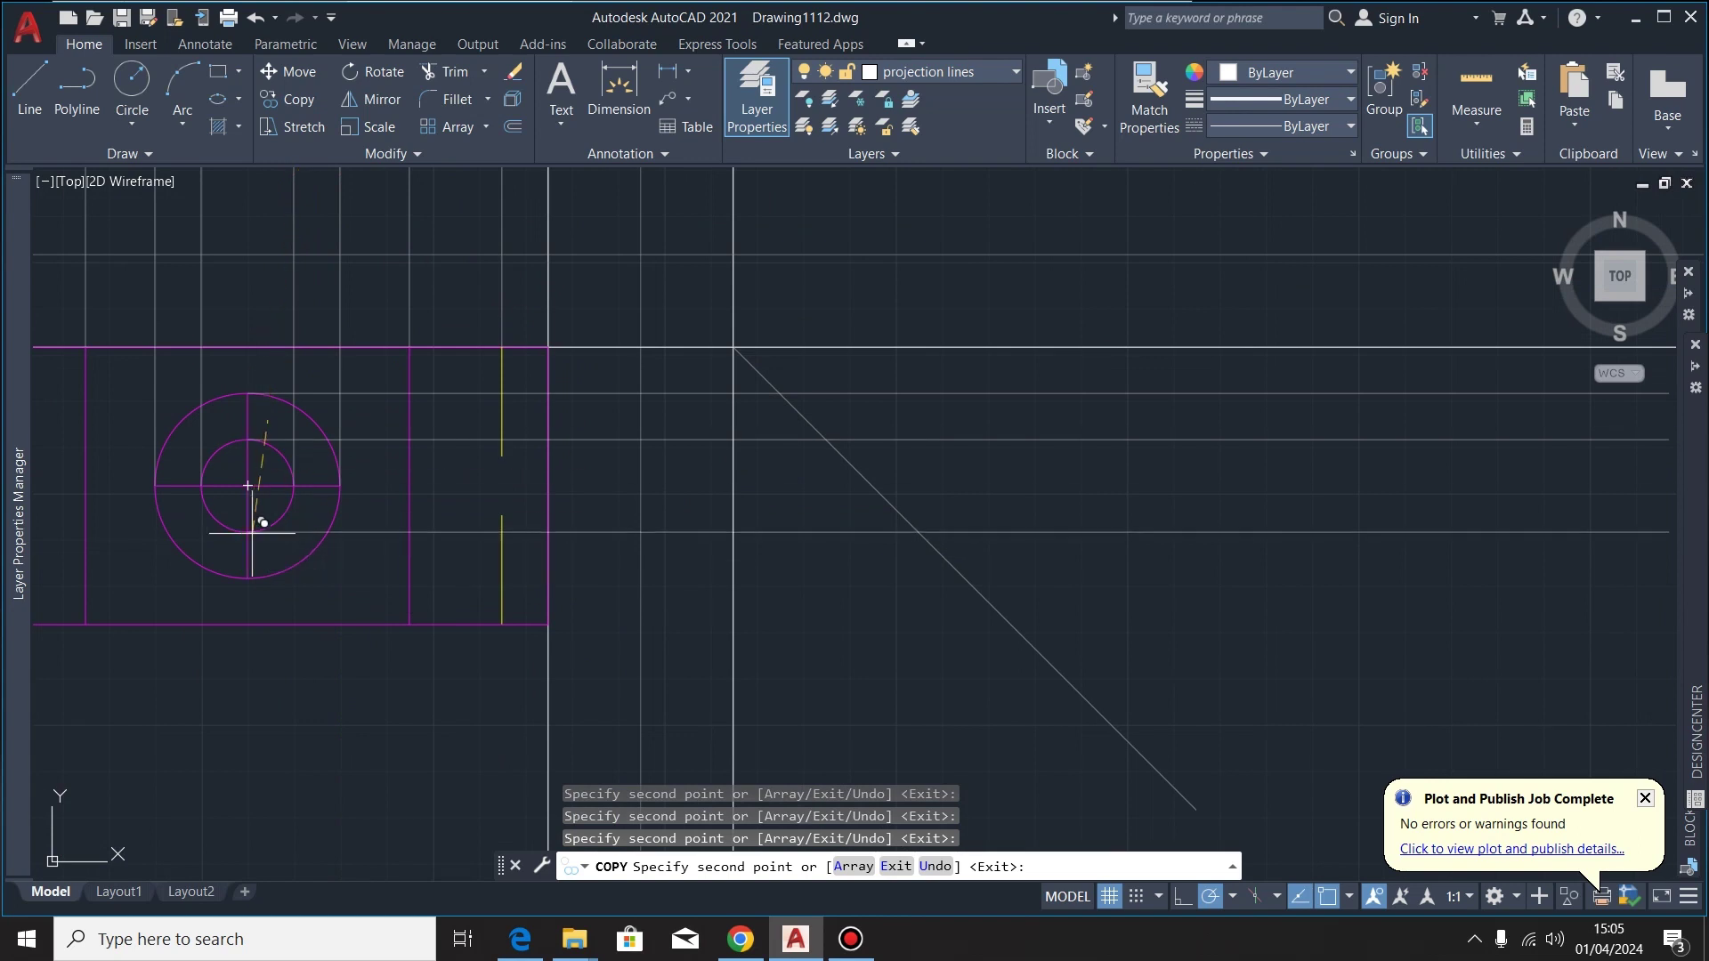
click(248, 579)
click(548, 625)
scroll(161, 650, down, 3)
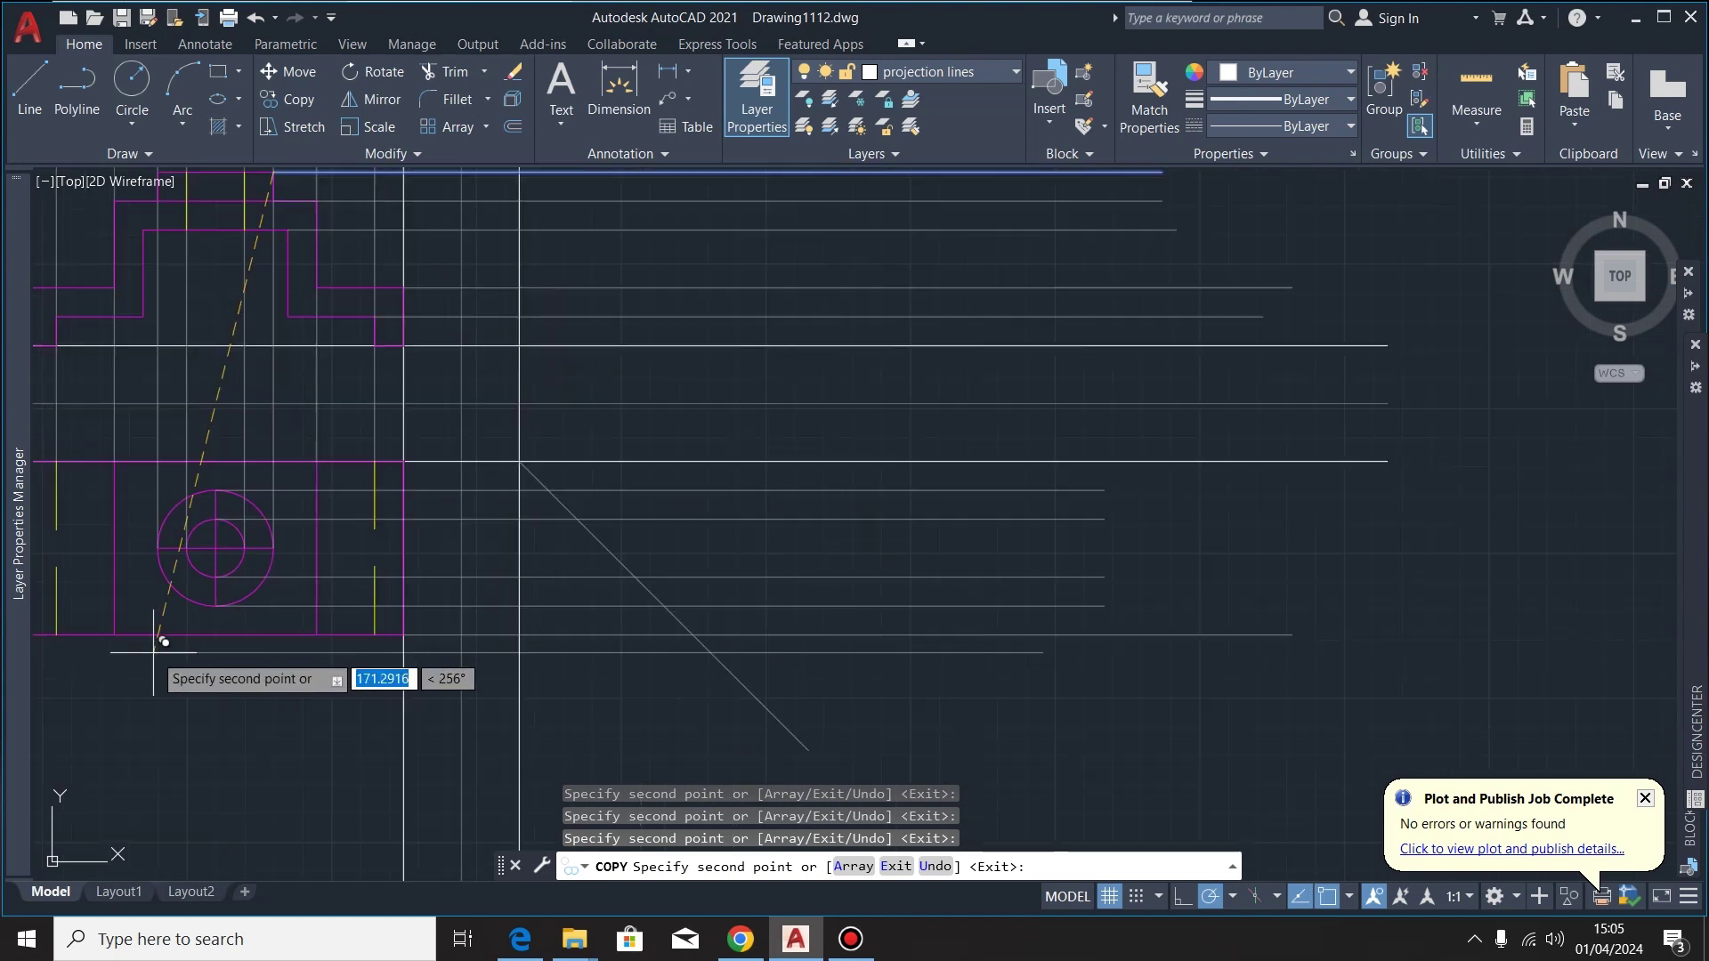
scroll(368, 673, up, 1)
scroll(368, 673, up, 2)
key(Escape)
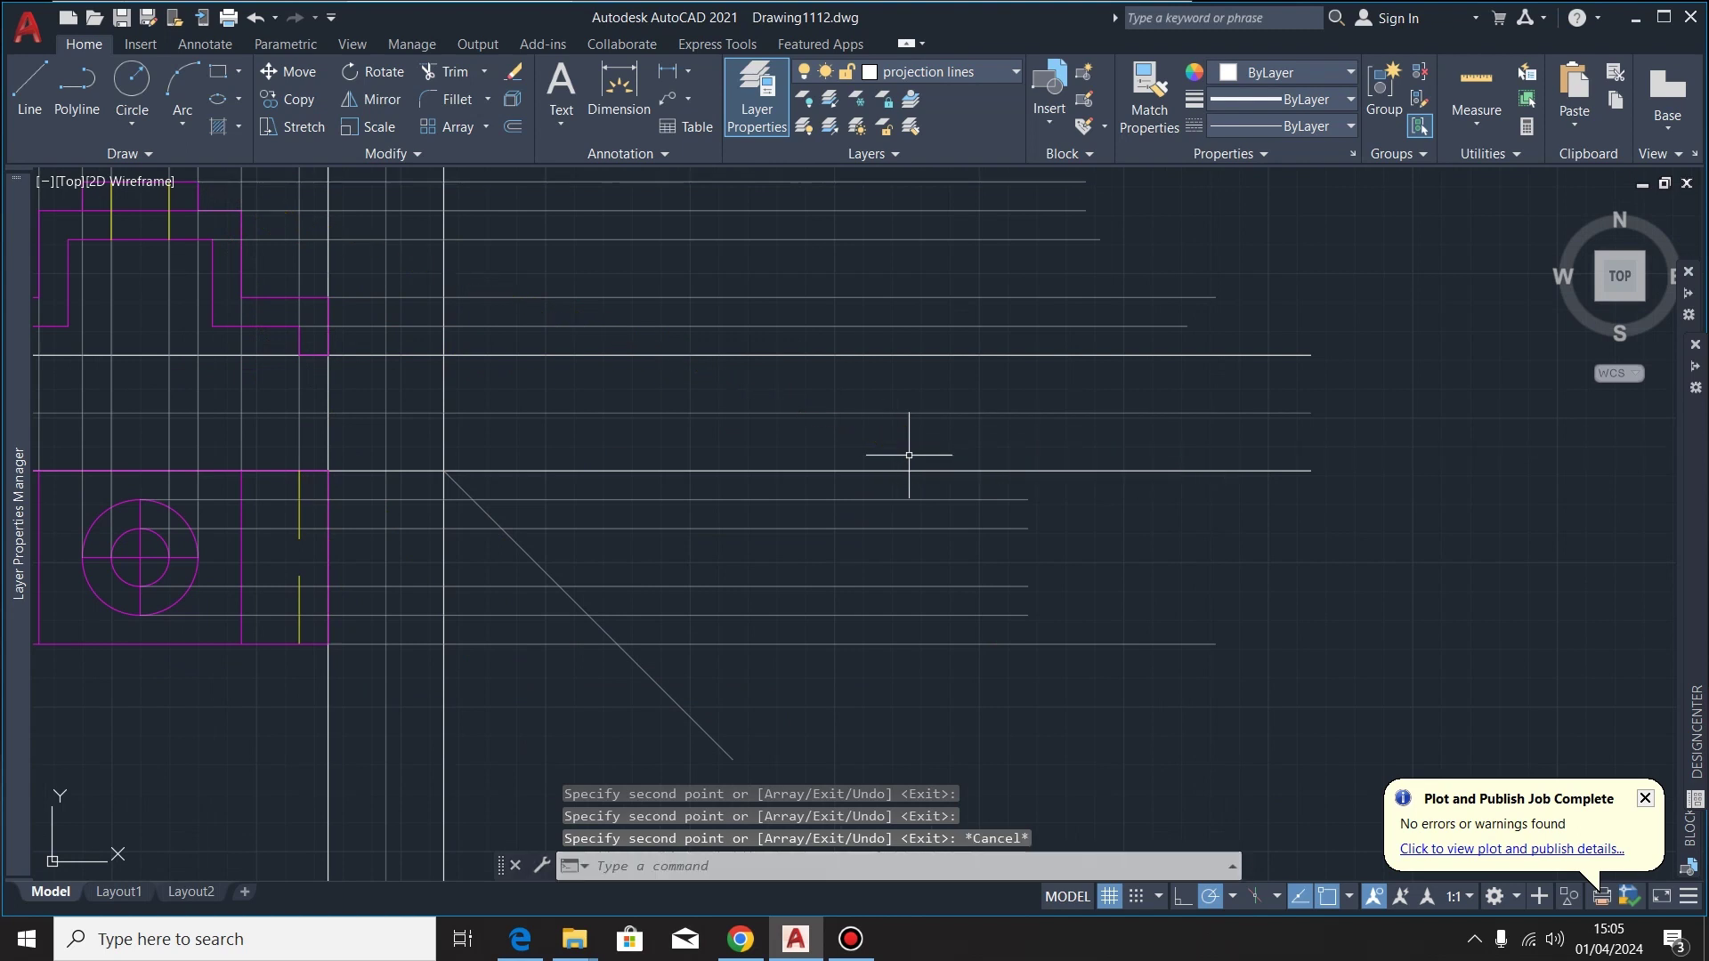
scroll(766, 539, down, 4)
scroll(649, 481, up, 4)
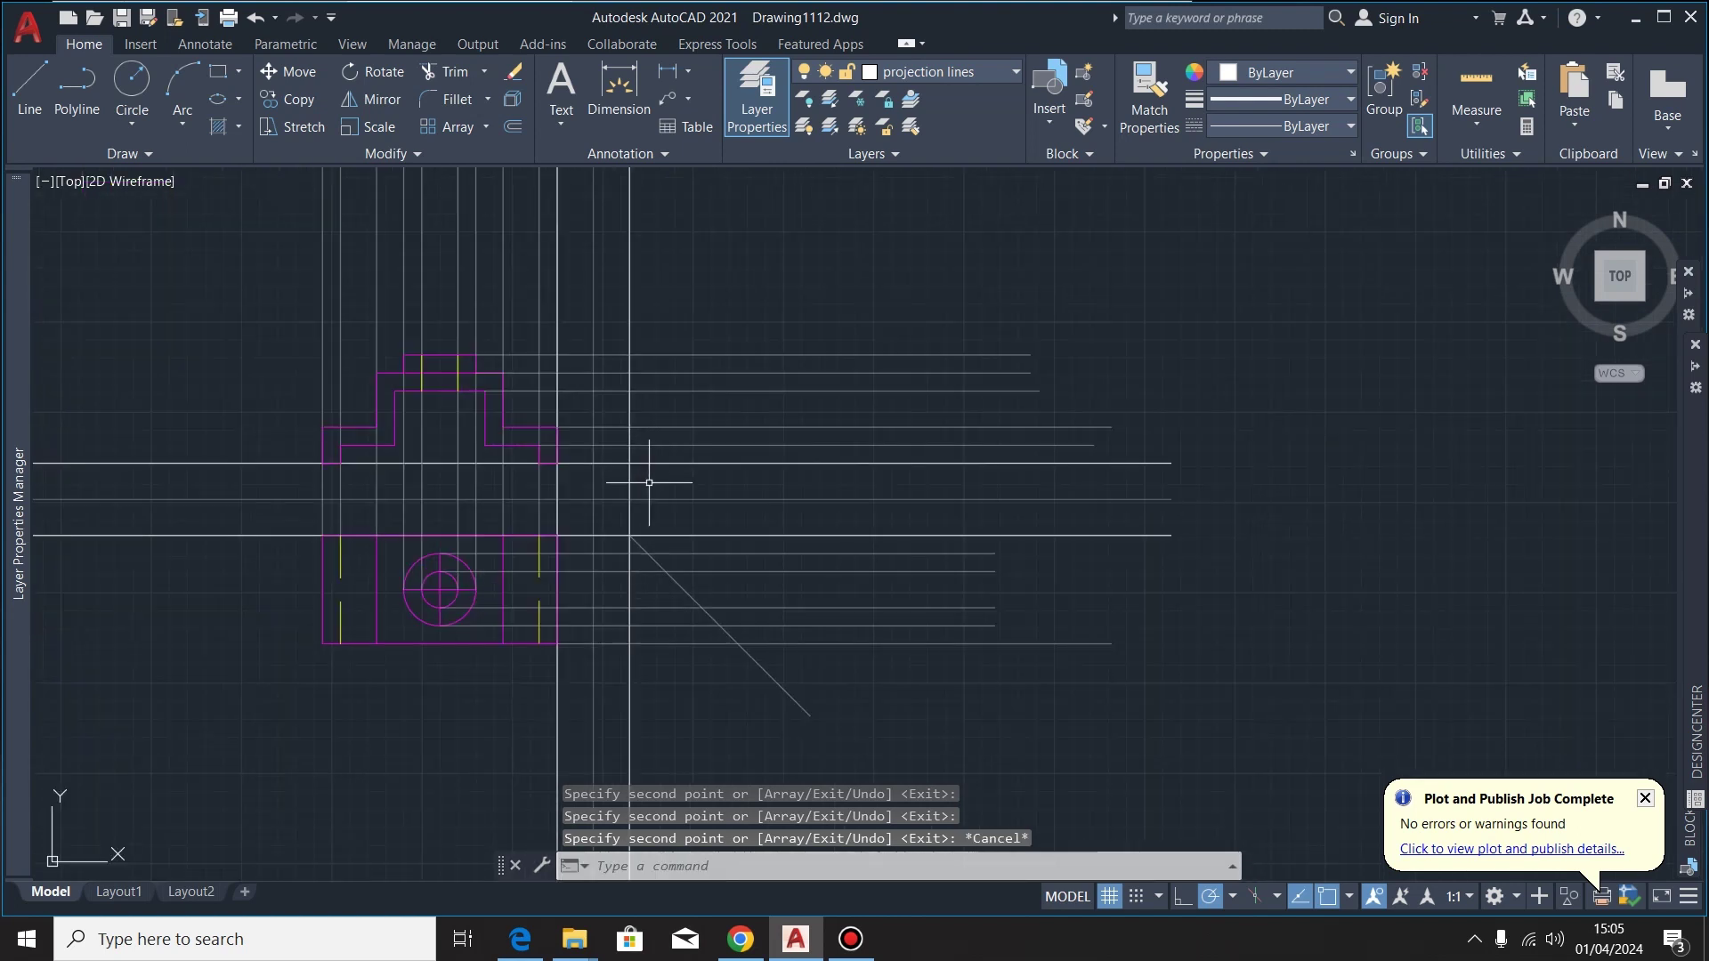
Draw a vertical line from the miter line's top end straight up above both views
click(29, 84)
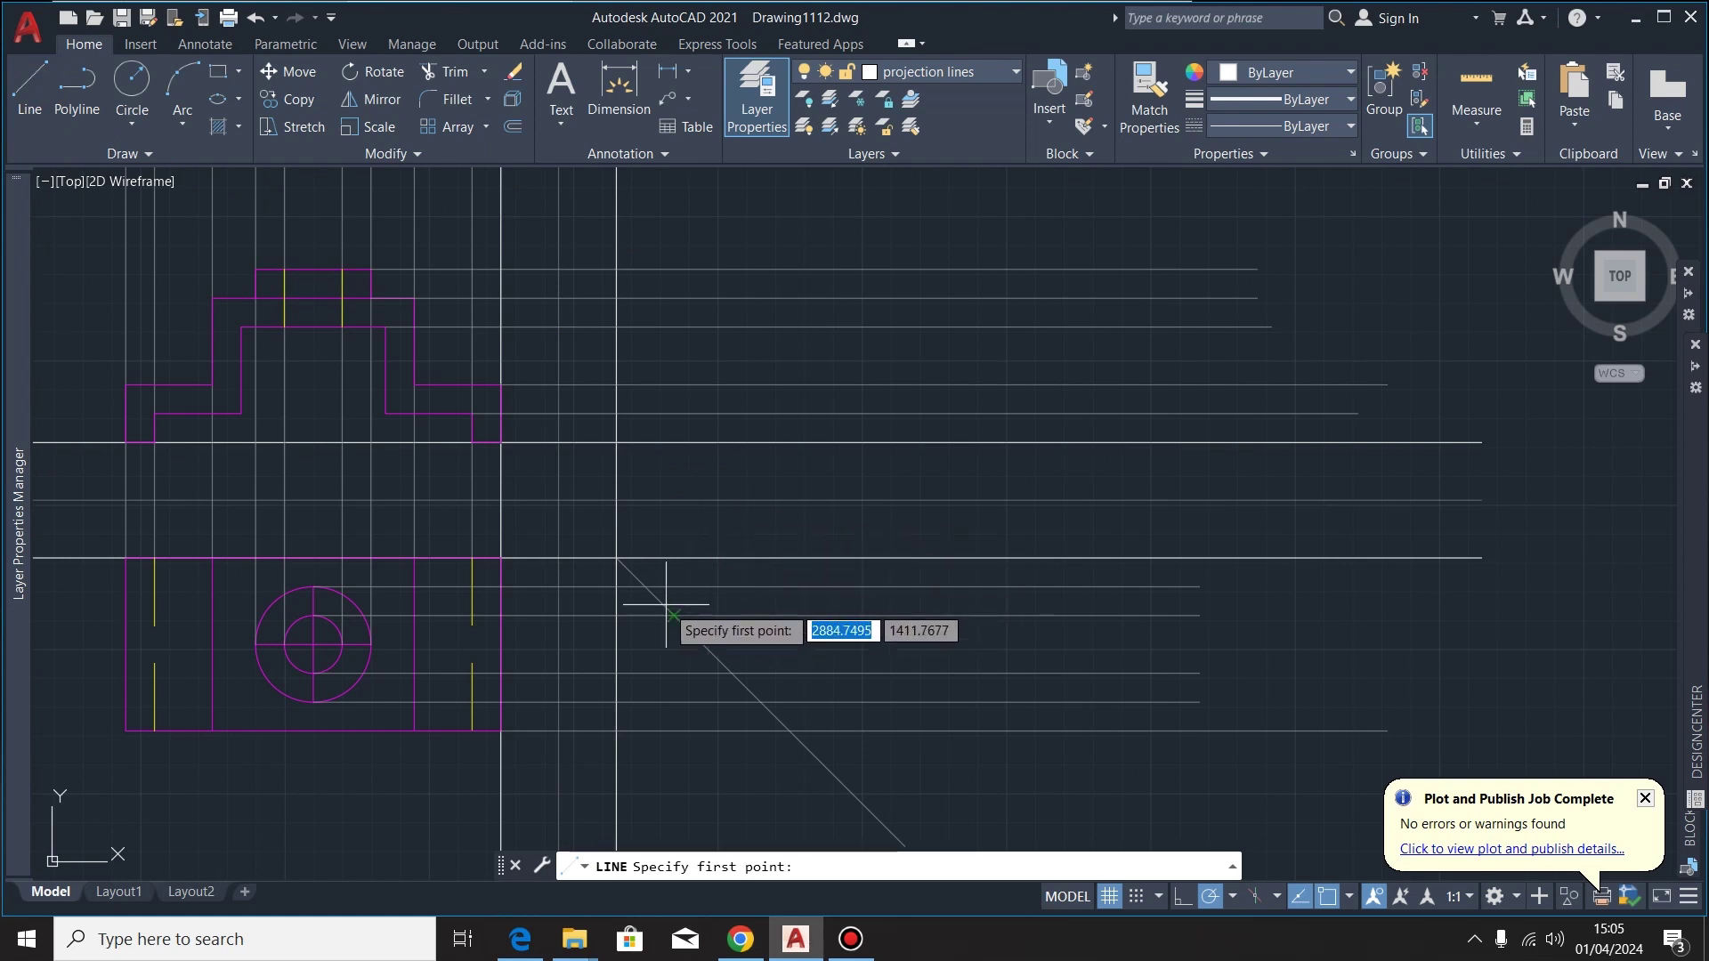
scroll(673, 615, up, 2)
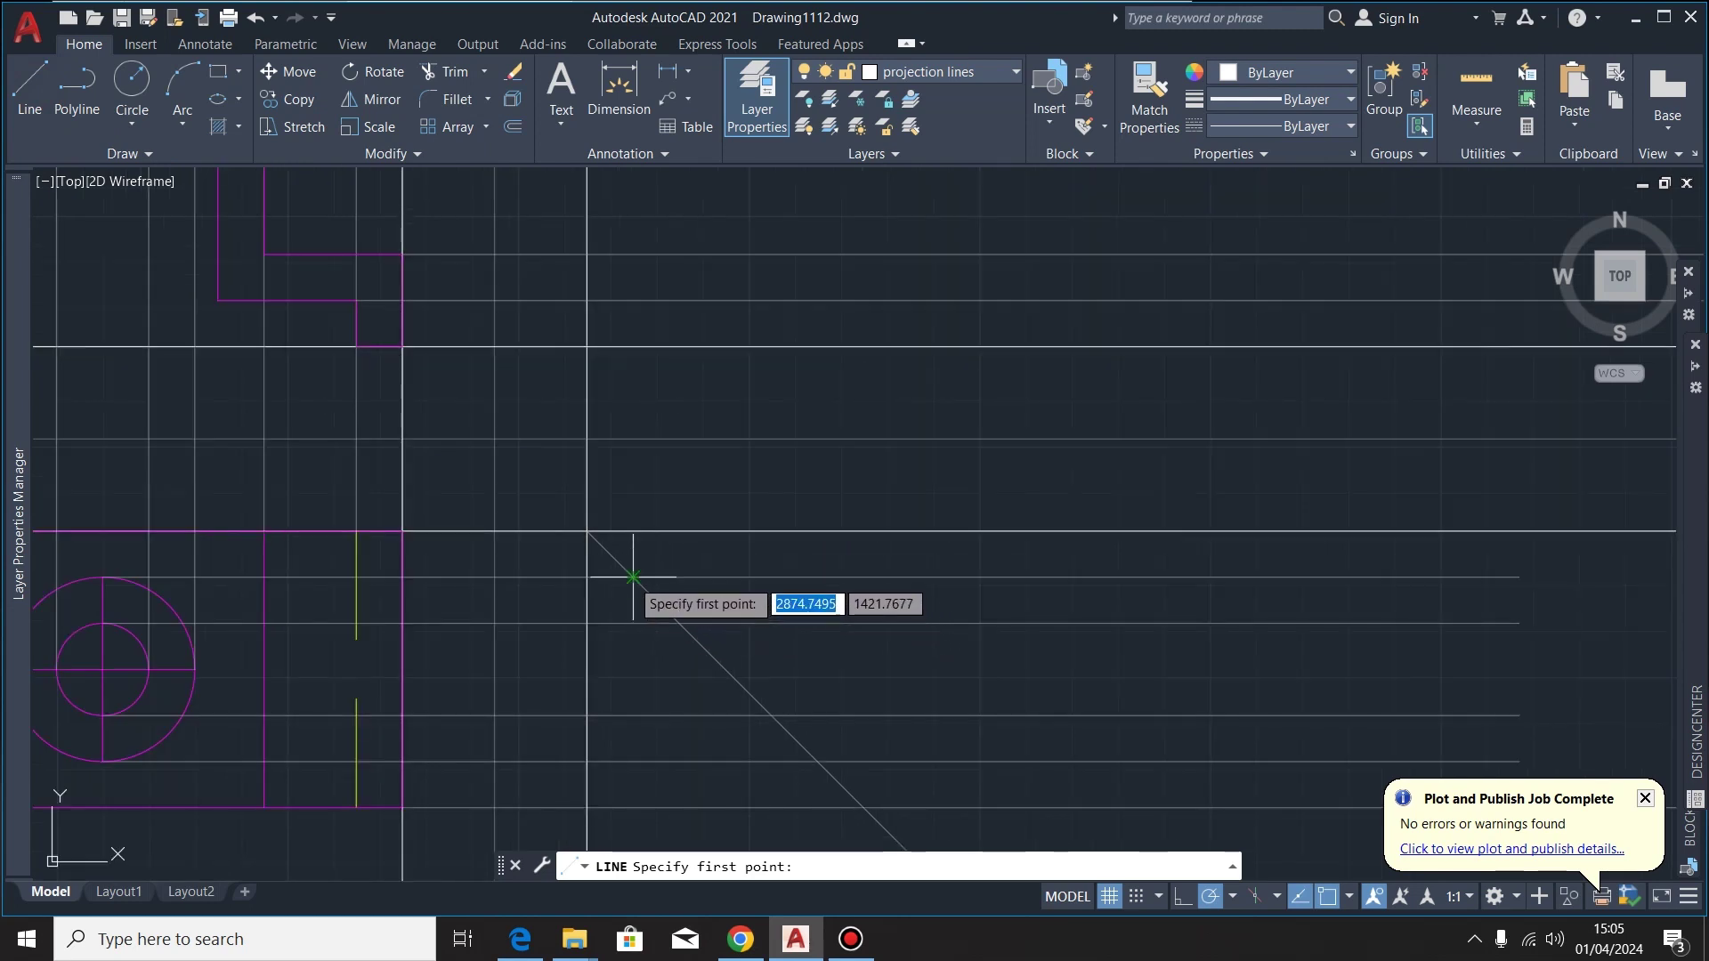
click(633, 576)
scroll(632, 510, down, 2)
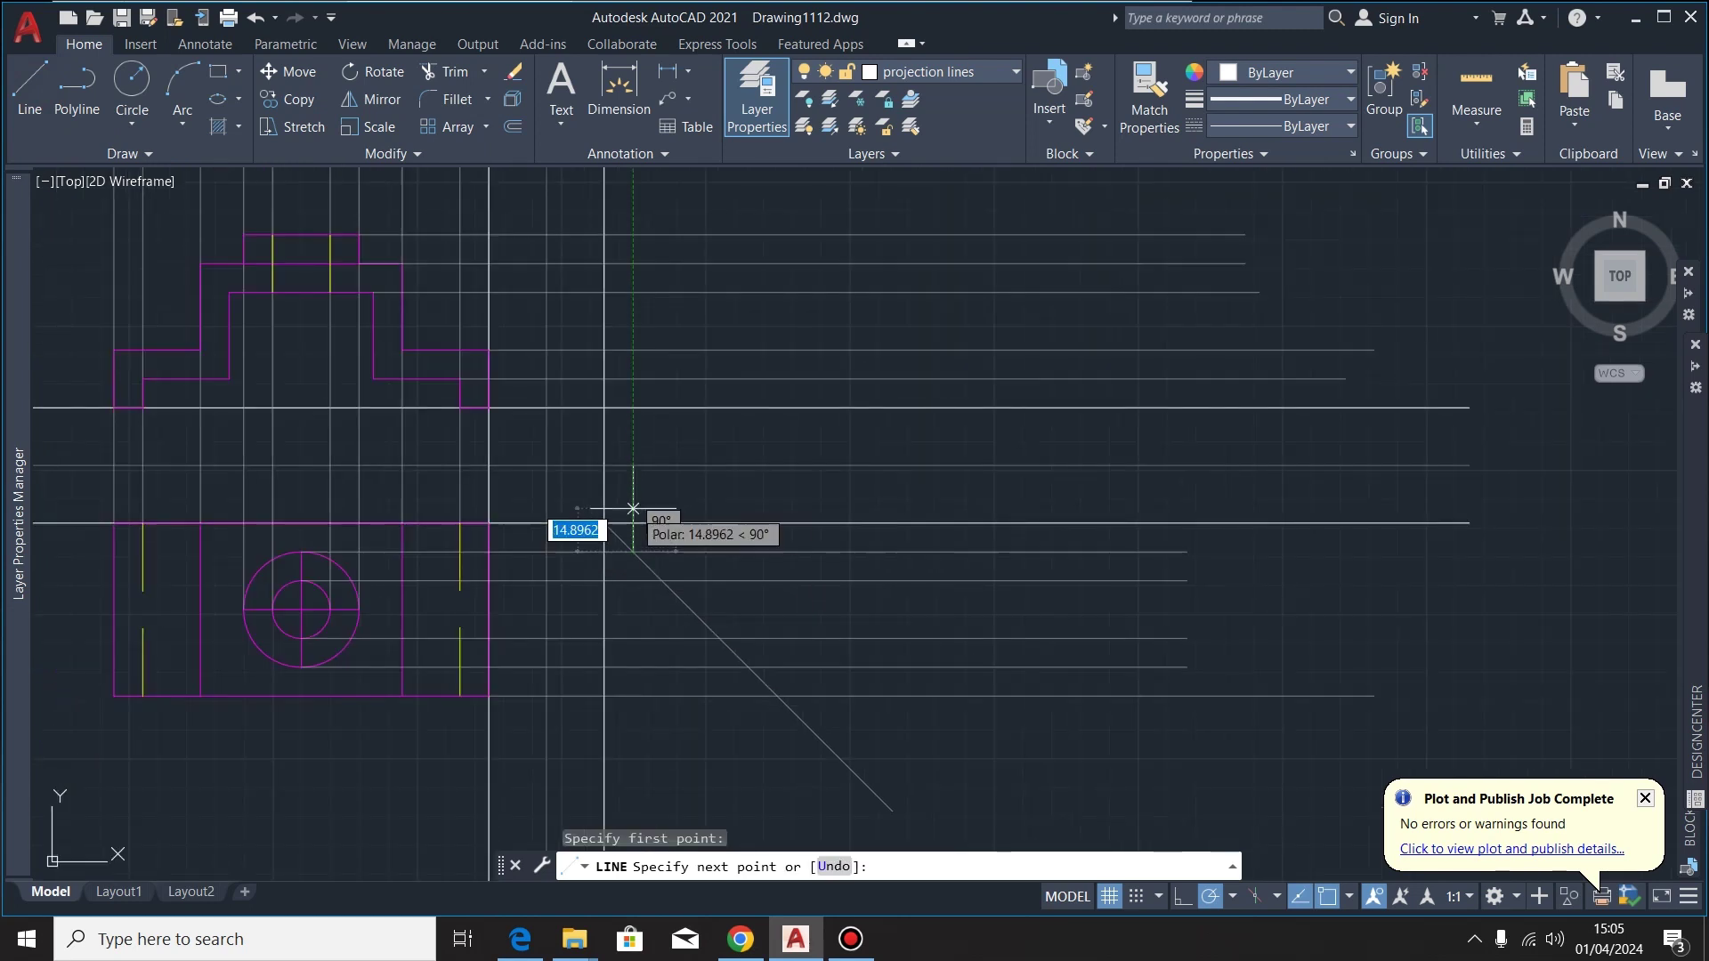
scroll(640, 486, down, 2)
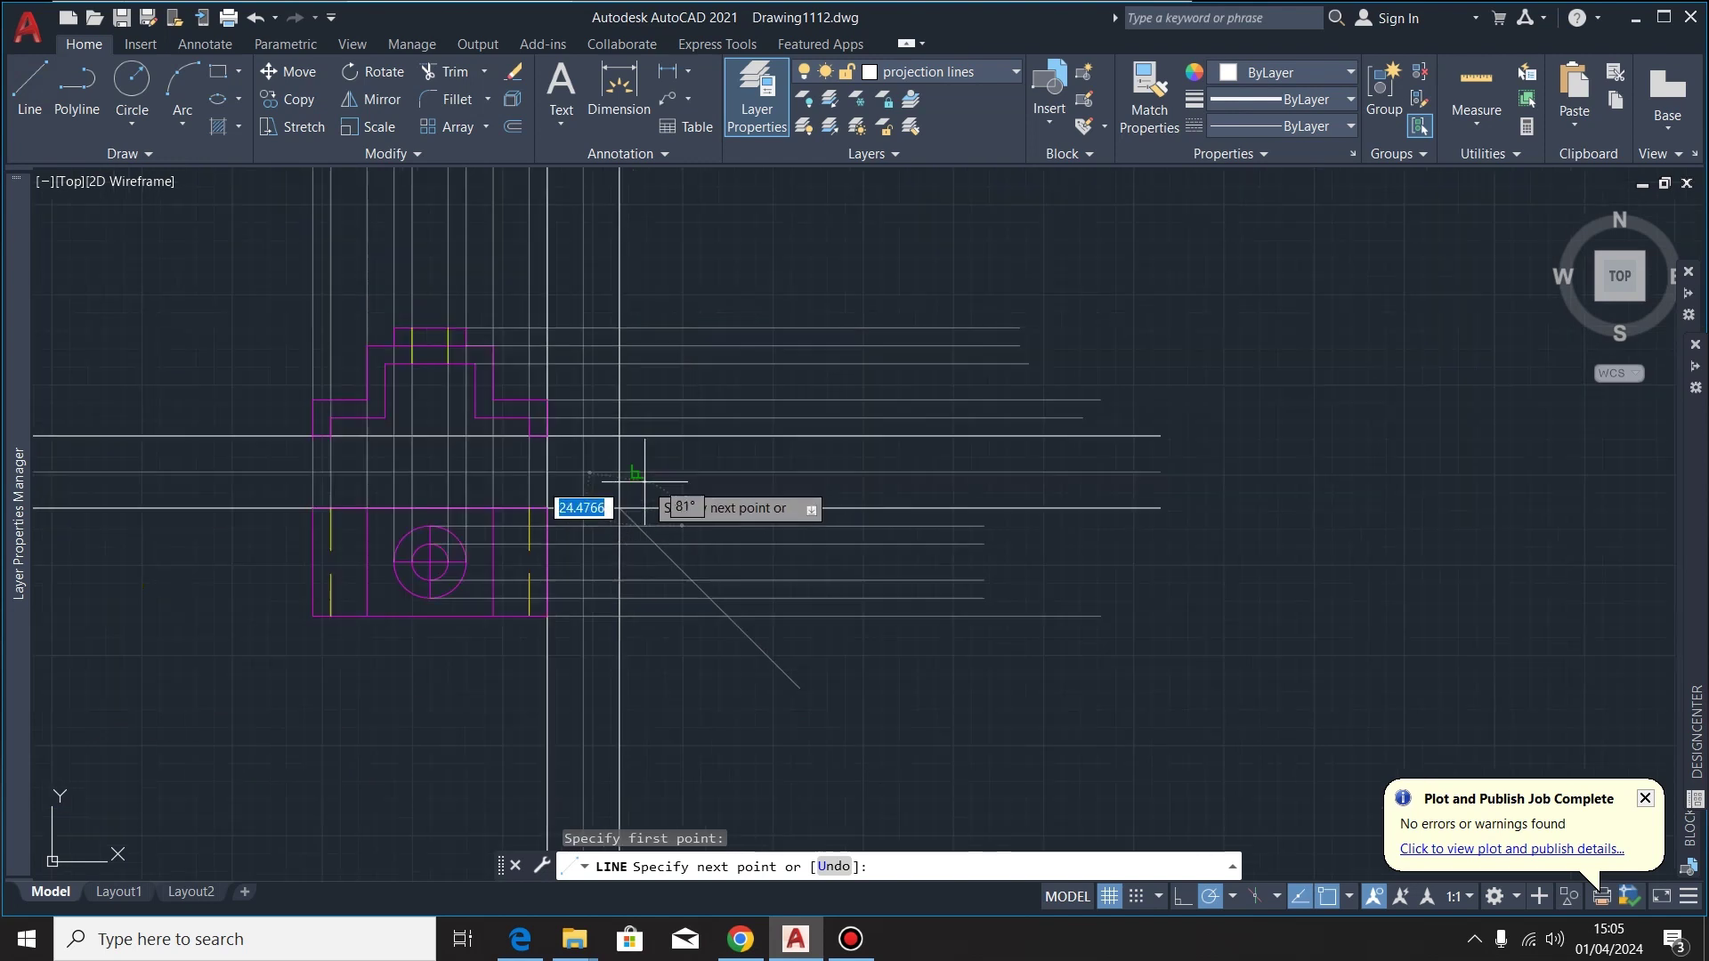
scroll(633, 263, up, 4)
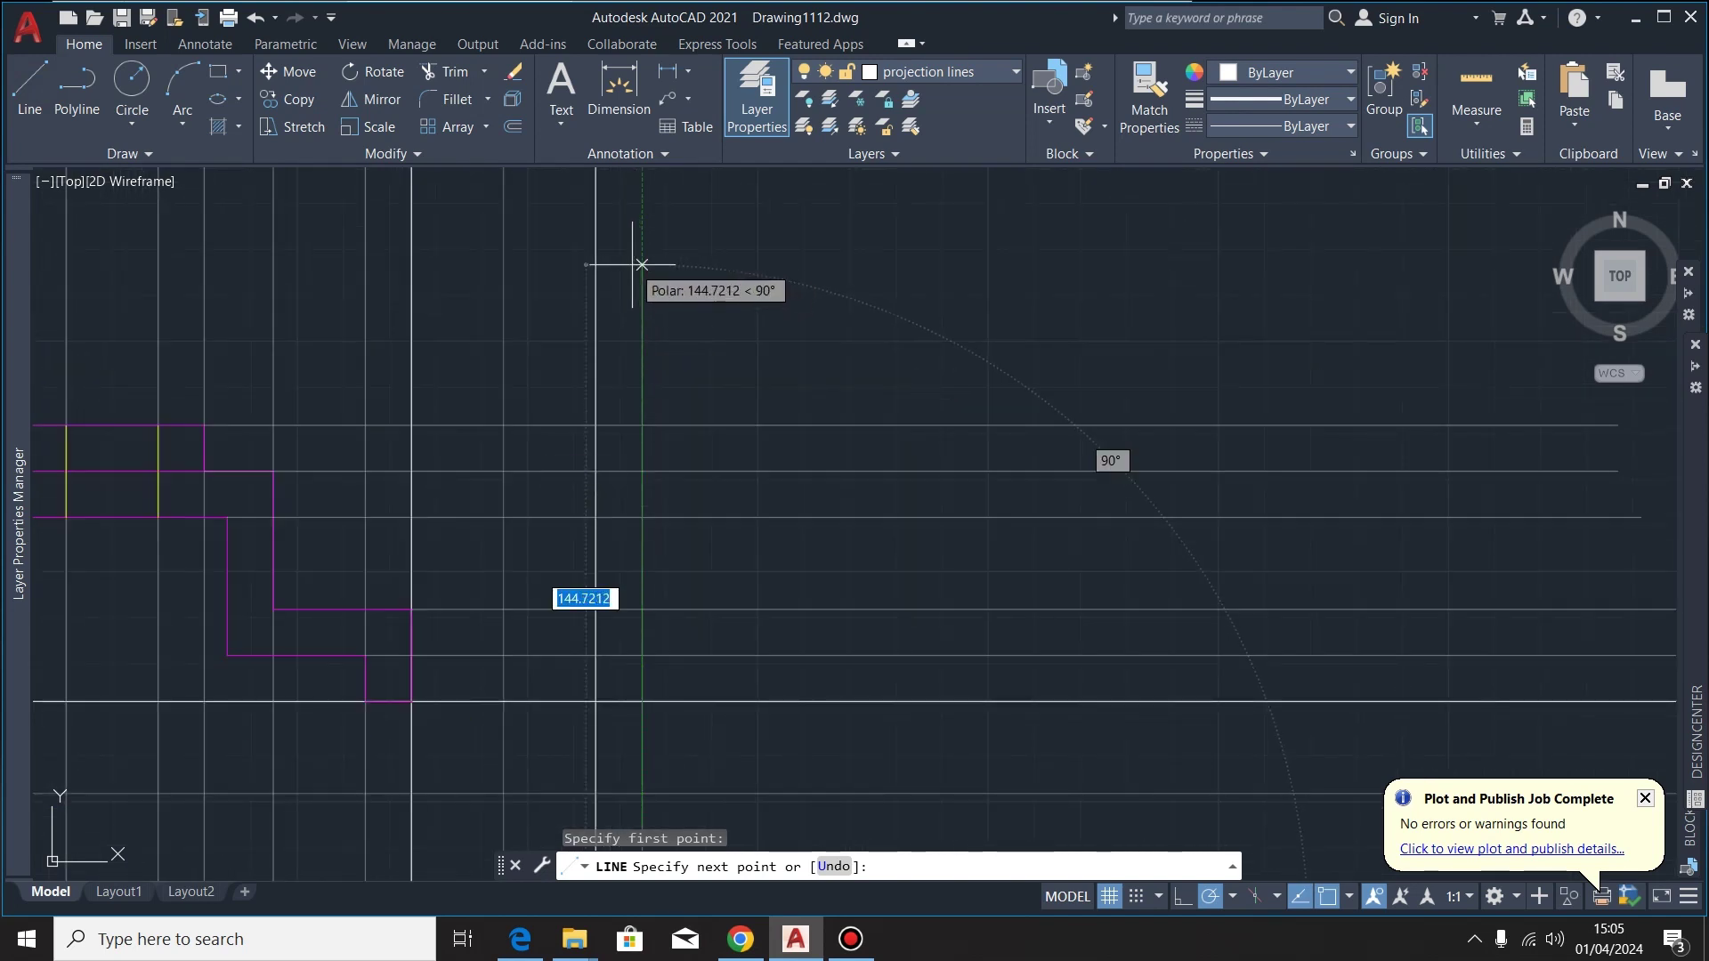
scroll(639, 264, down, 3)
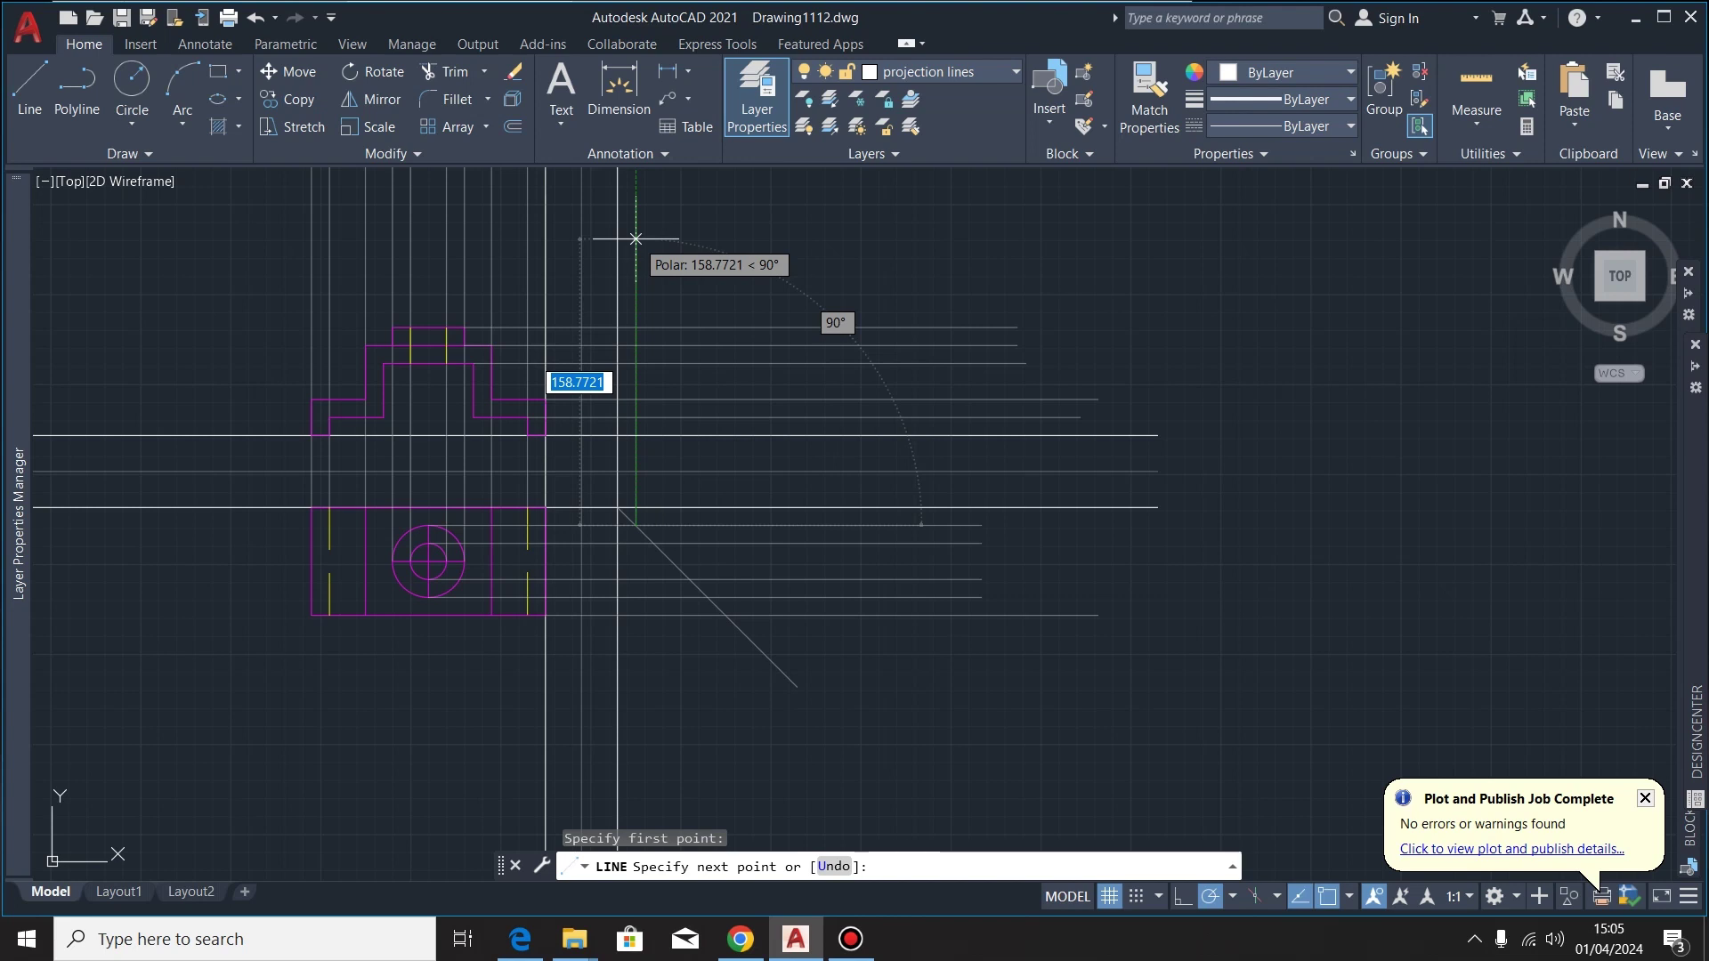
click(636, 239)
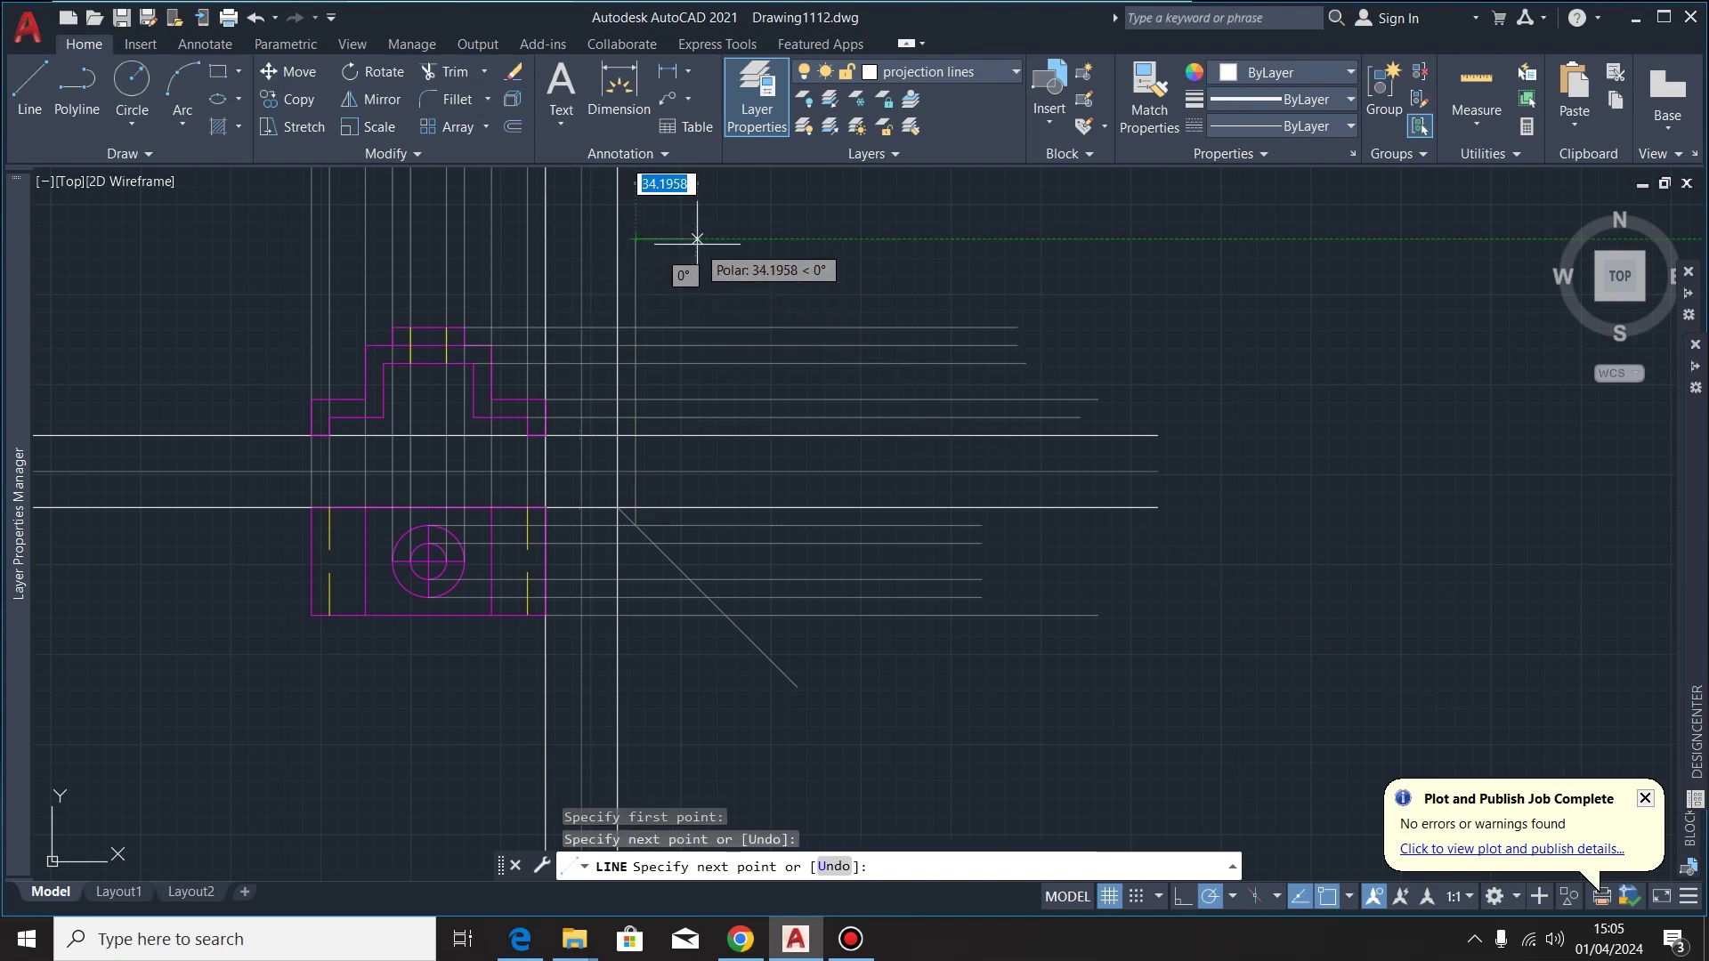
click(671, 267)
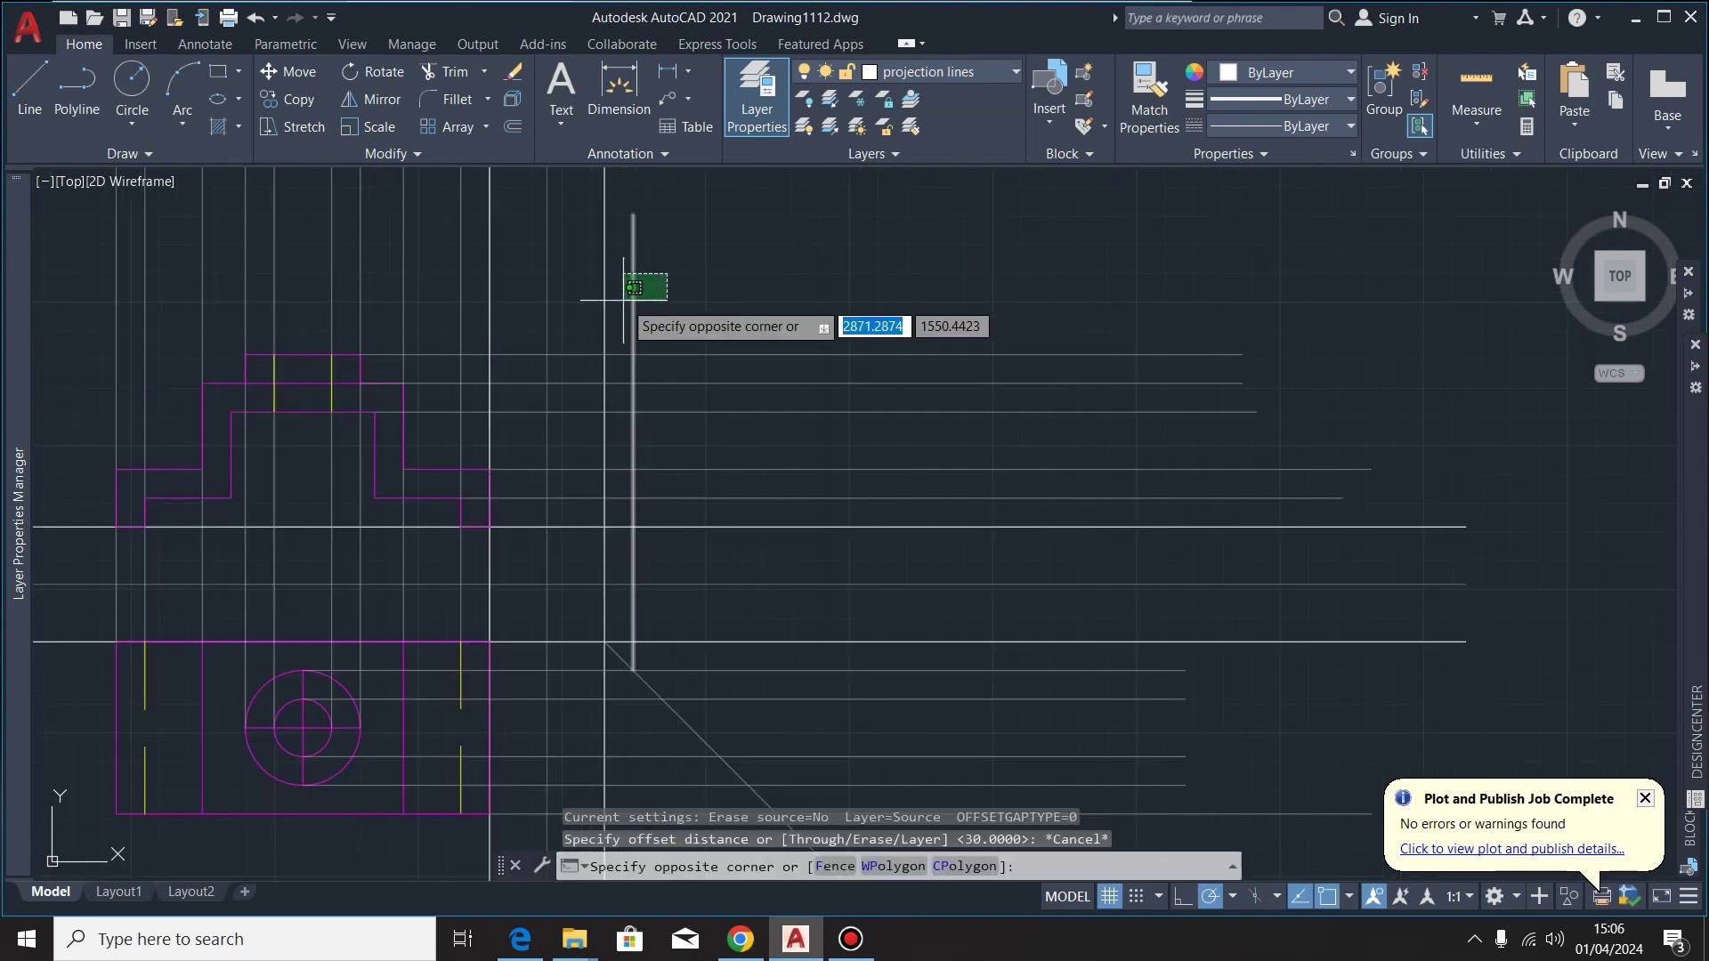
click(625, 298)
Copy the vertical line from its lower end to the first point on the miter line
click(288, 131)
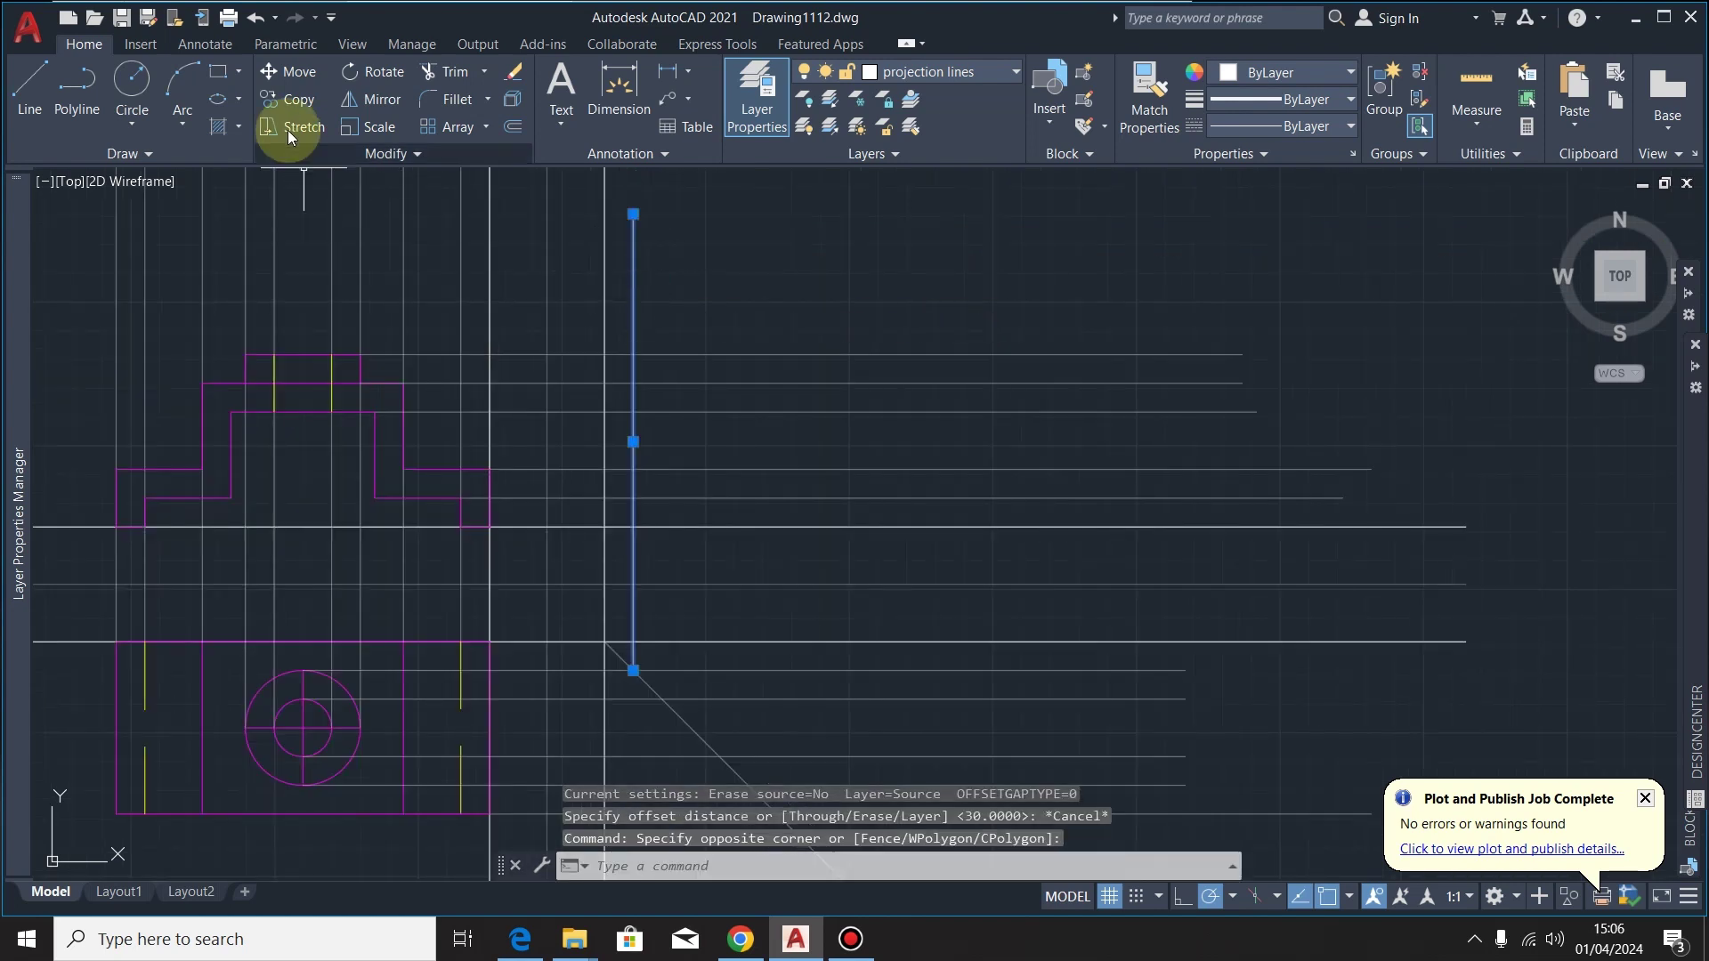
click(286, 104)
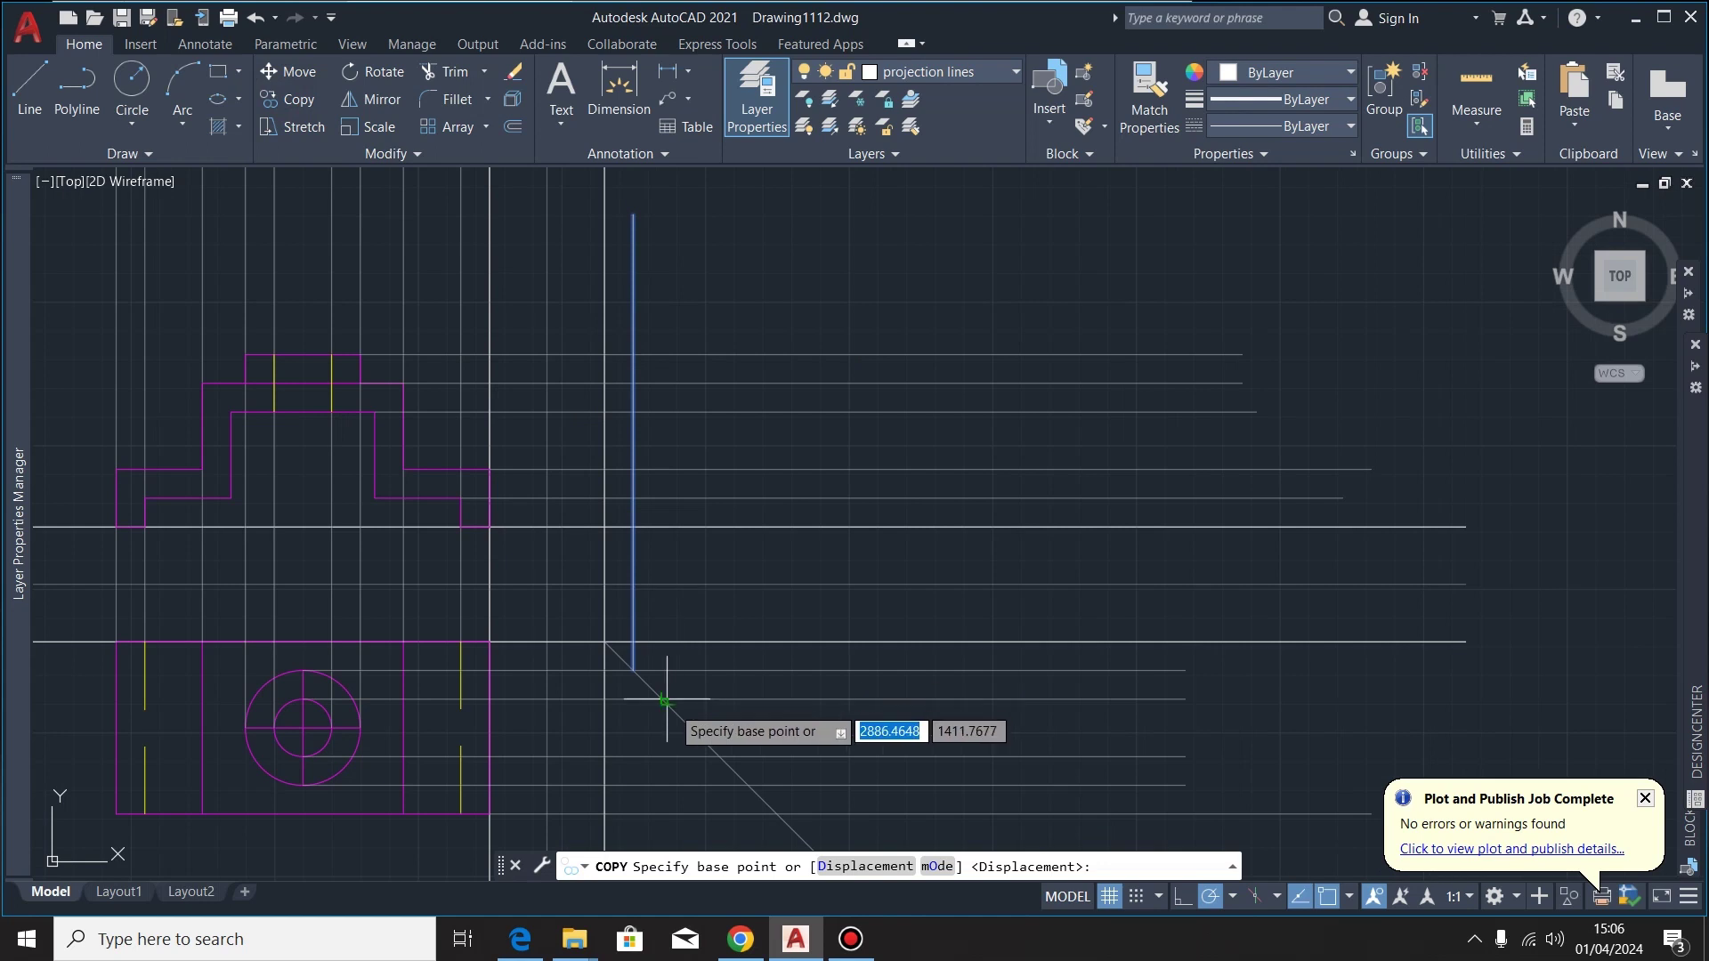
scroll(663, 703, up, 4)
click(583, 614)
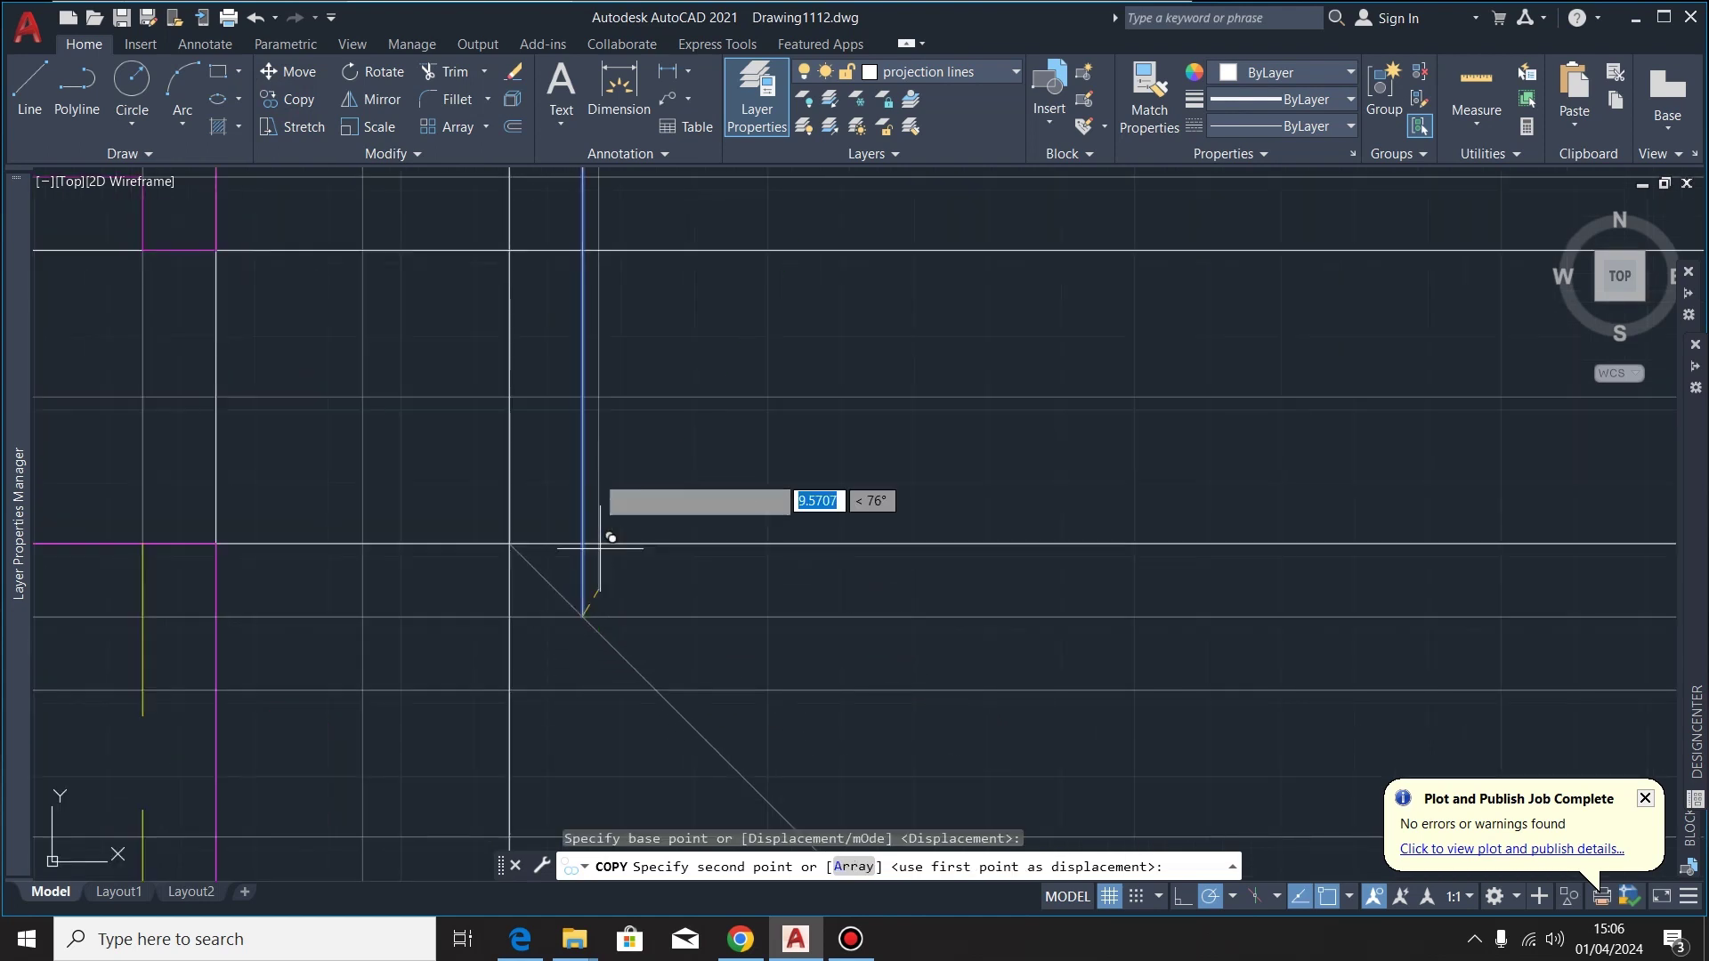
scroll(605, 499, down, 4)
scroll(640, 535, up, 4)
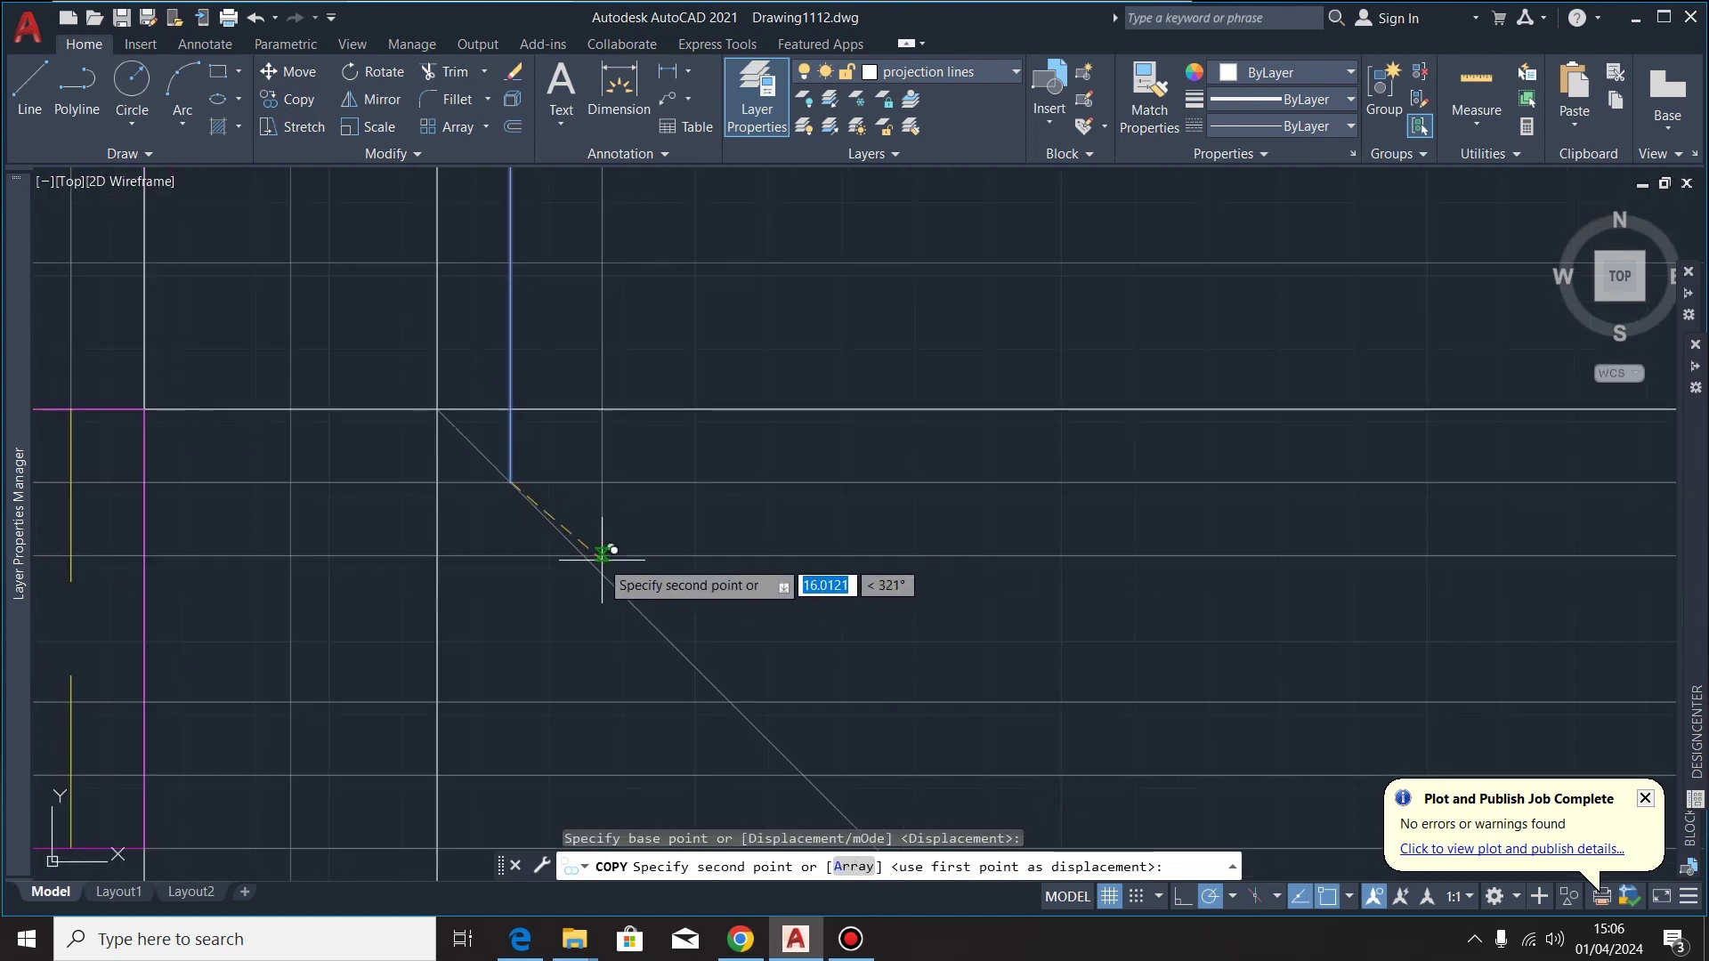
click(584, 556)
Place three more vertical line copies along the miter line, then recentre the drawing
scroll(596, 516, down, 4)
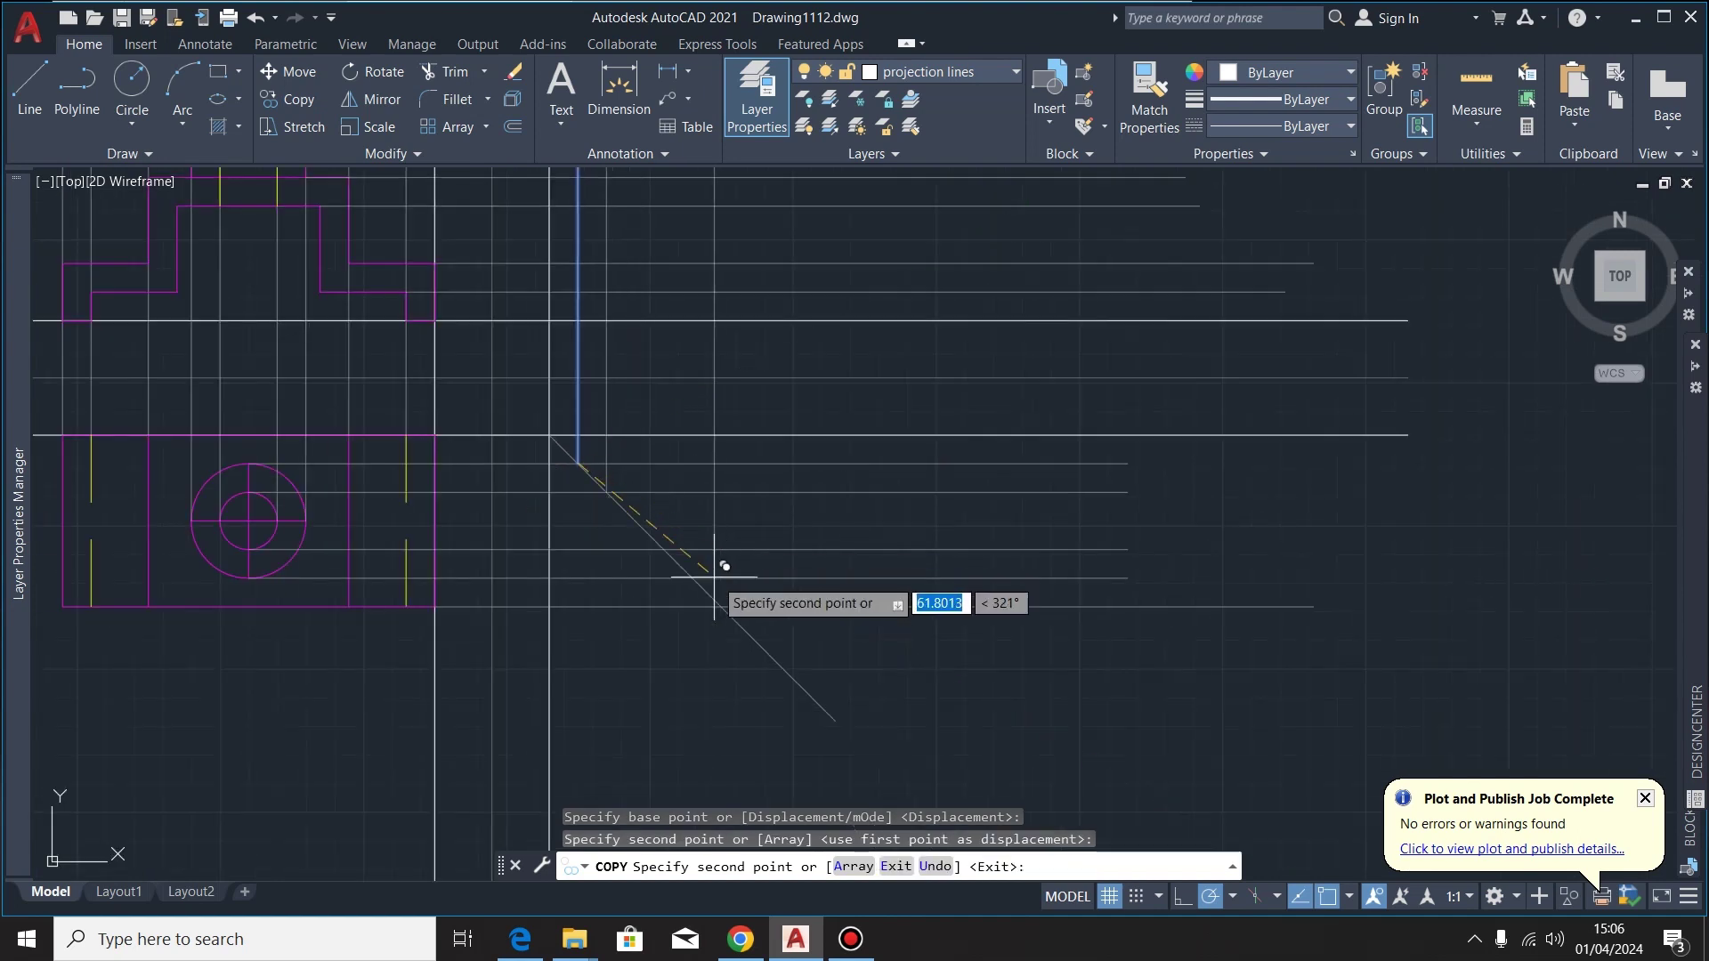
scroll(672, 561, up, 4)
click(651, 524)
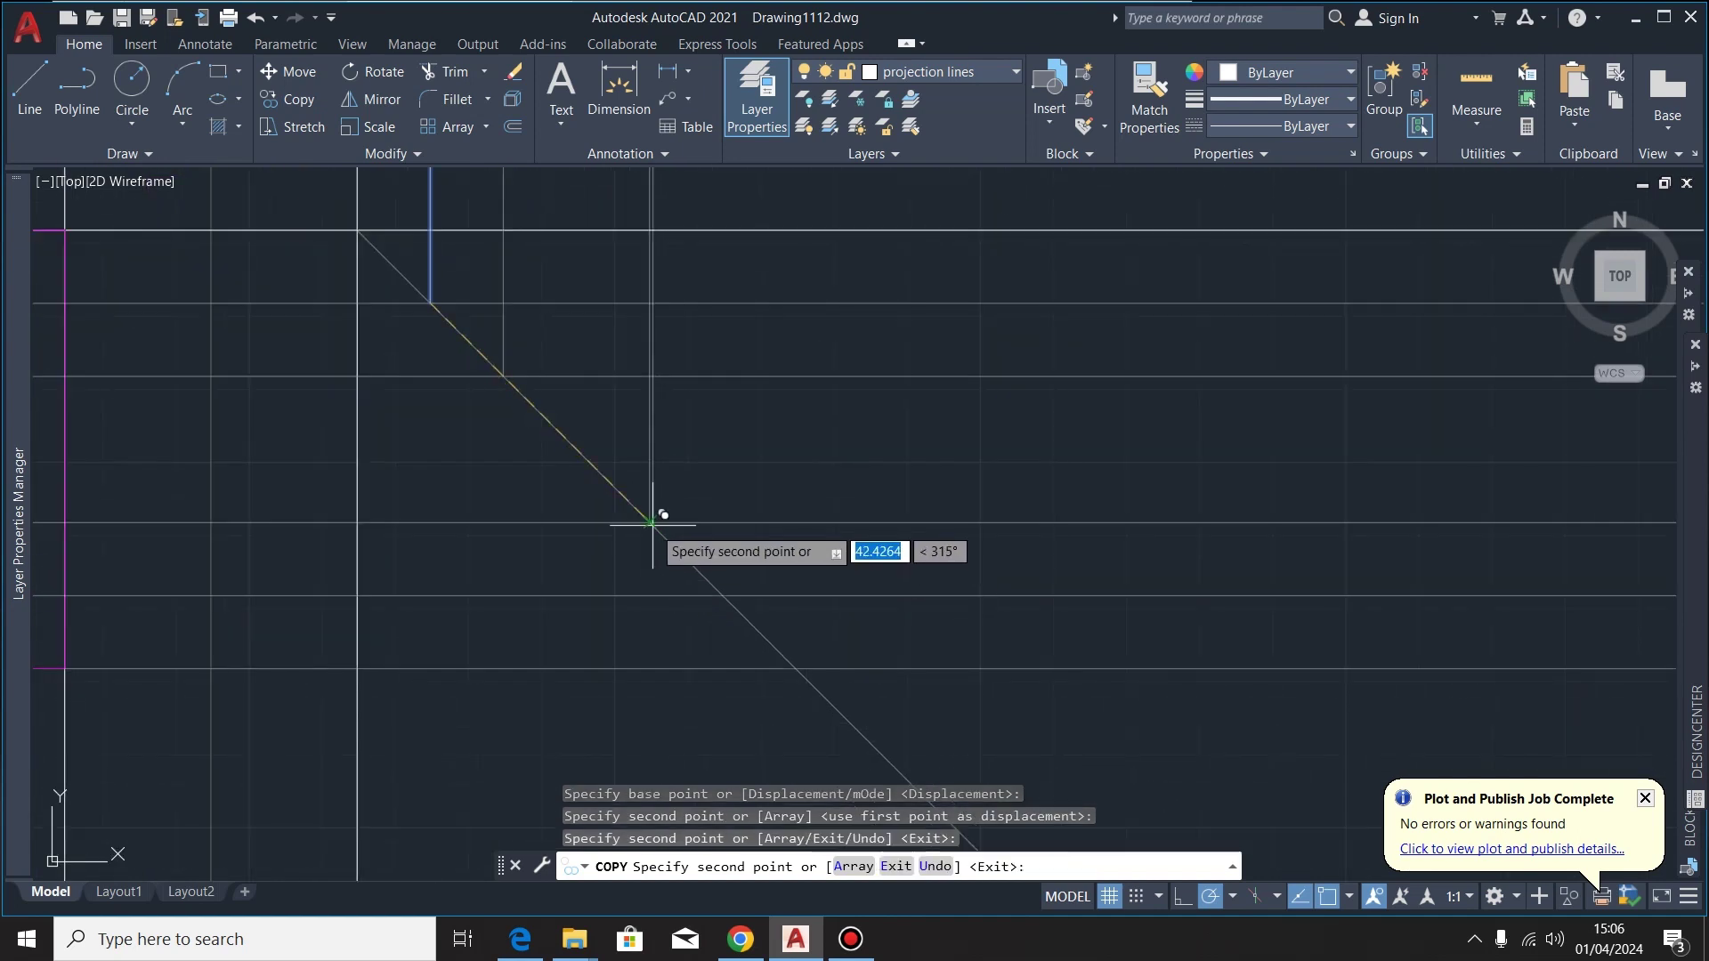
click(723, 594)
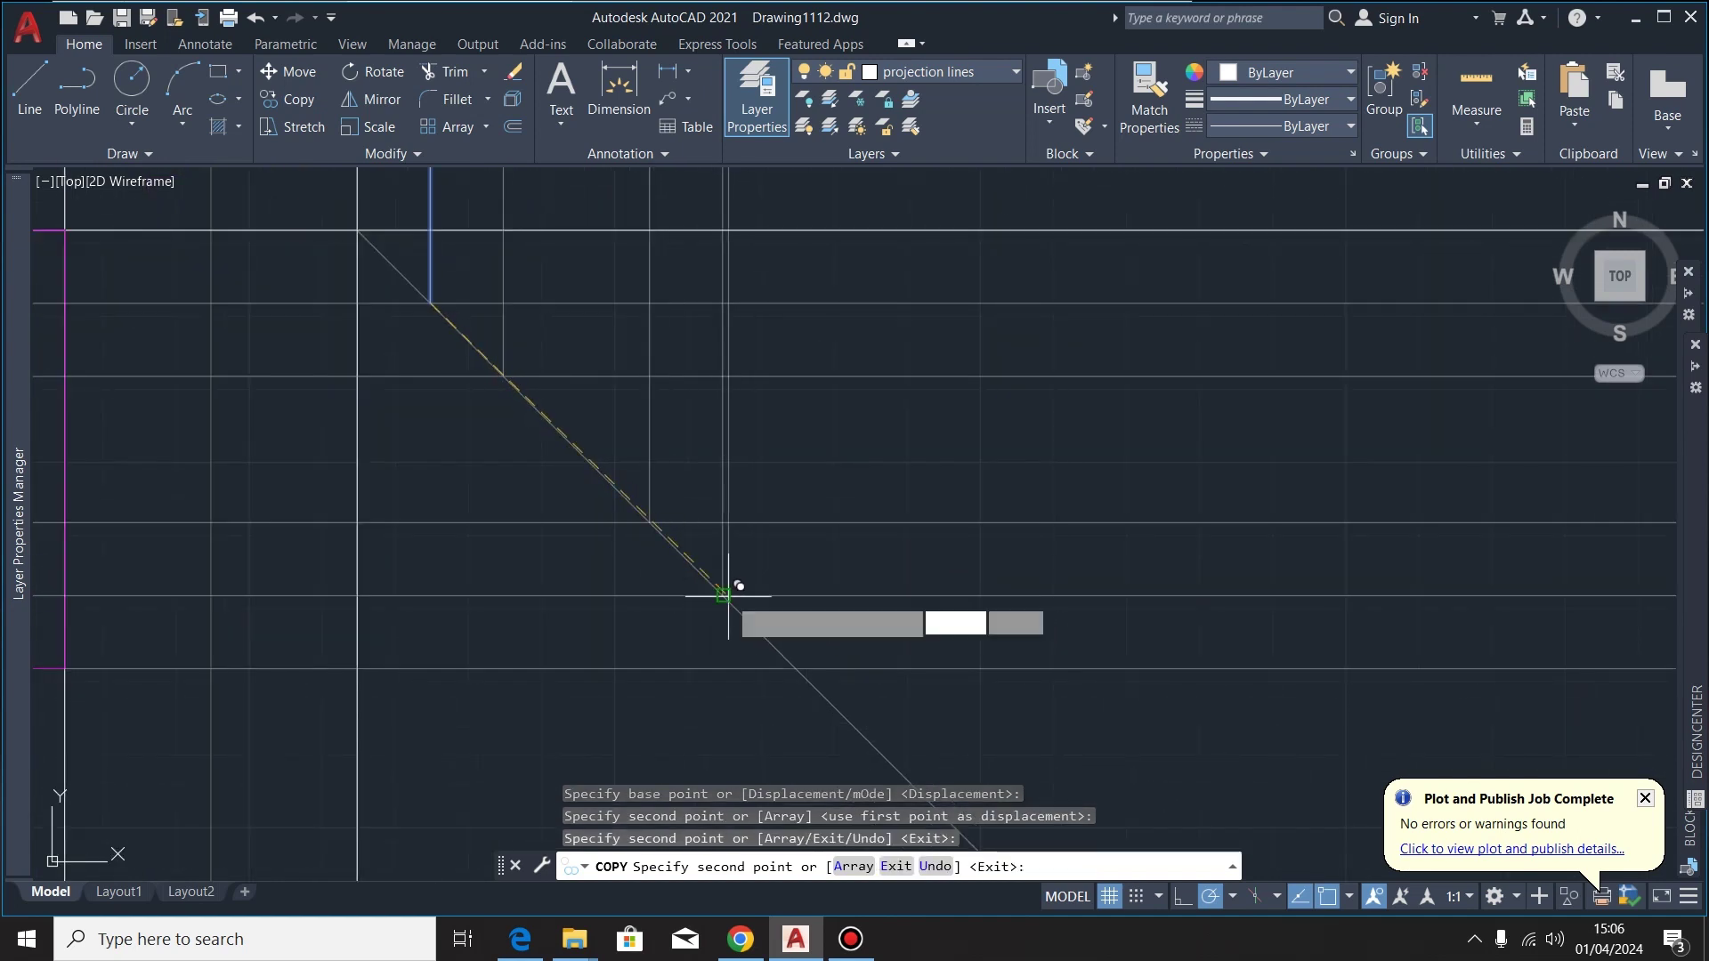
click(799, 671)
scroll(837, 666, down, 2)
scroll(838, 667, down, 2)
key(Escape)
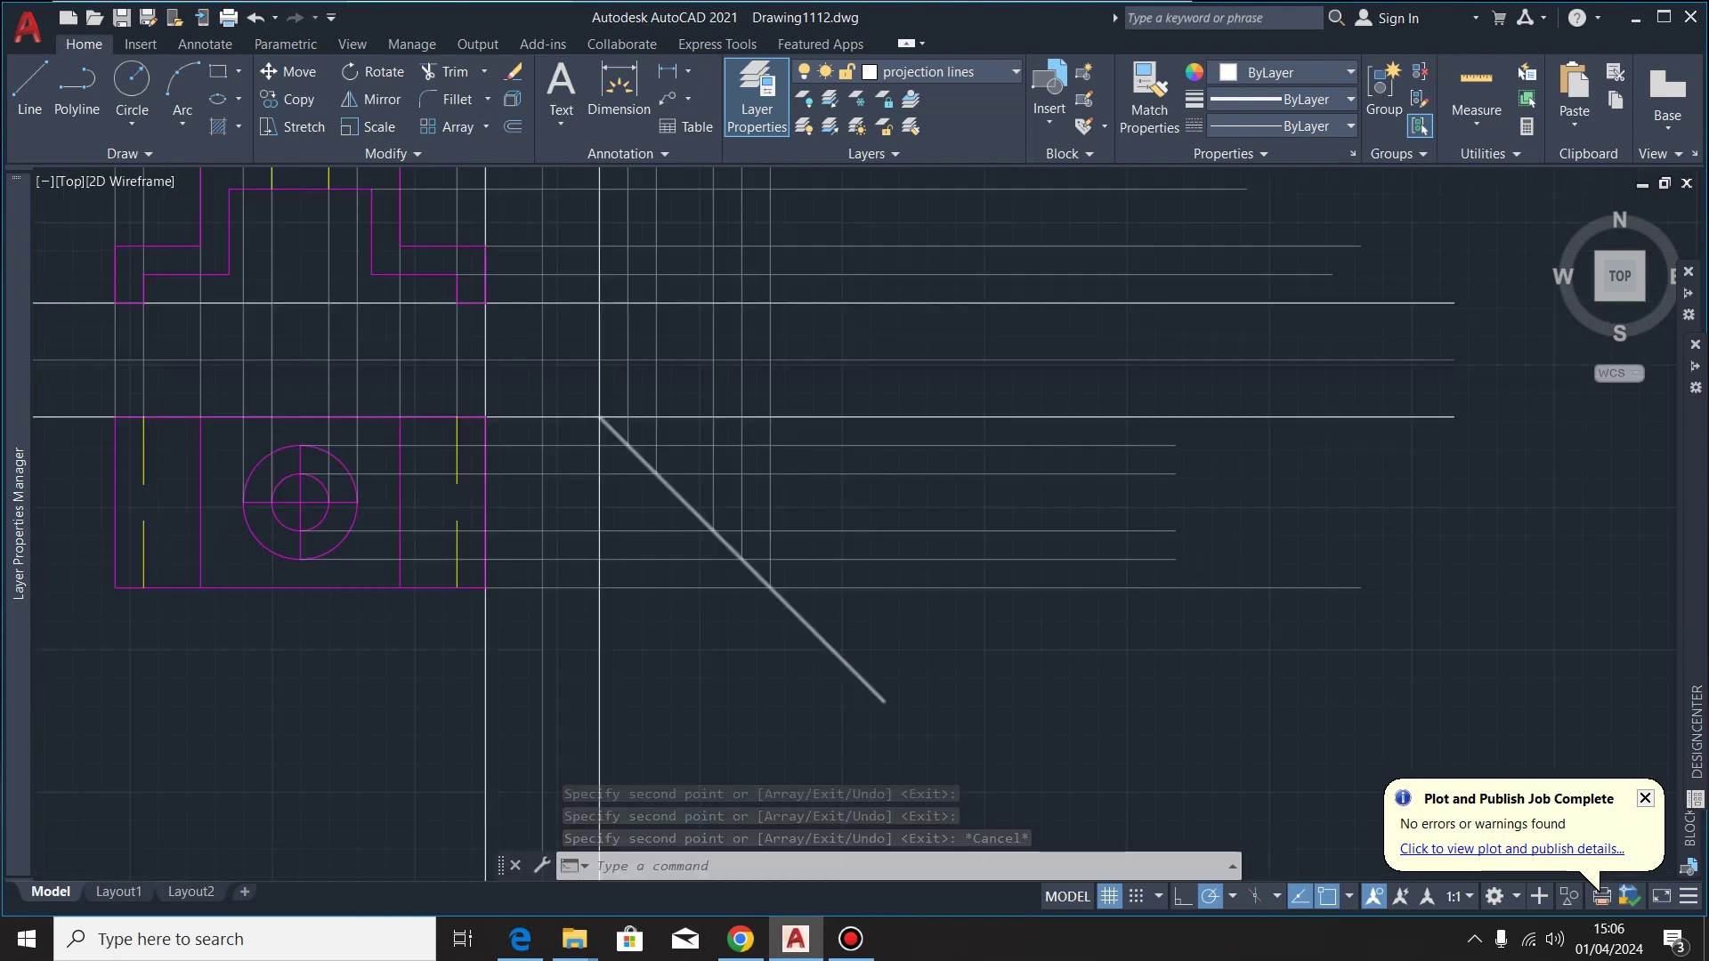
scroll(842, 680, down, 1)
middle_drag(837, 657, 828, 669)
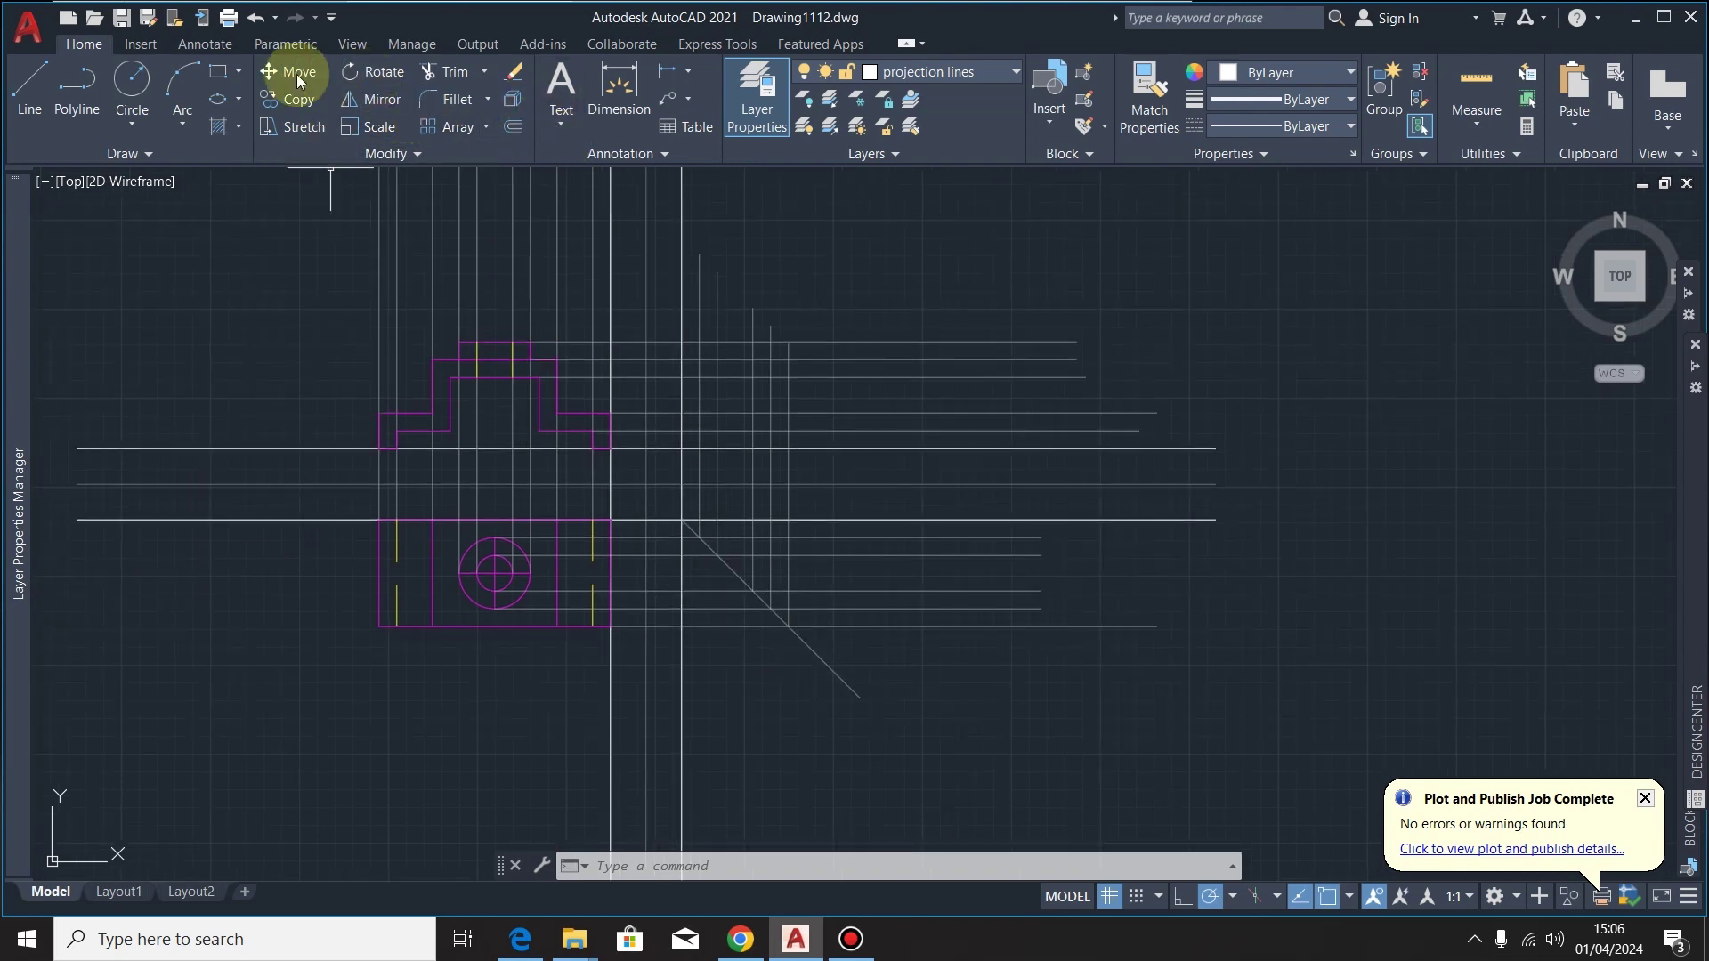
Add a 45° angular dimension between the horizontal projection line and the diagonal miter line
click(208, 44)
click(544, 157)
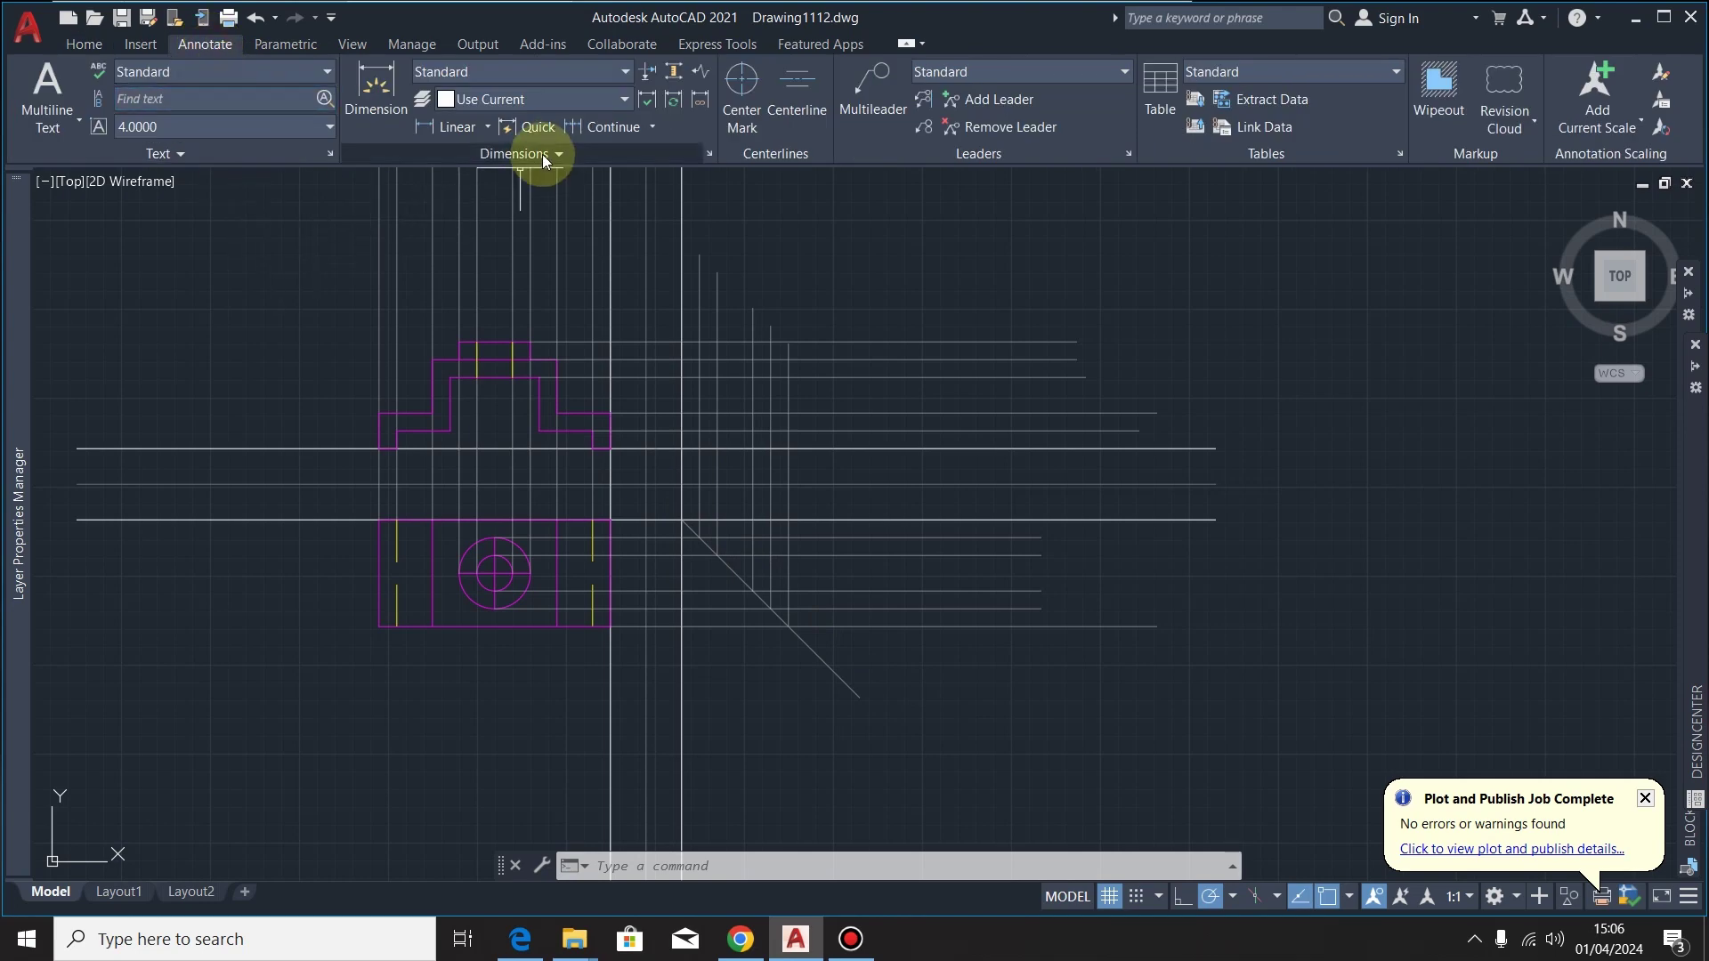
click(475, 127)
click(488, 128)
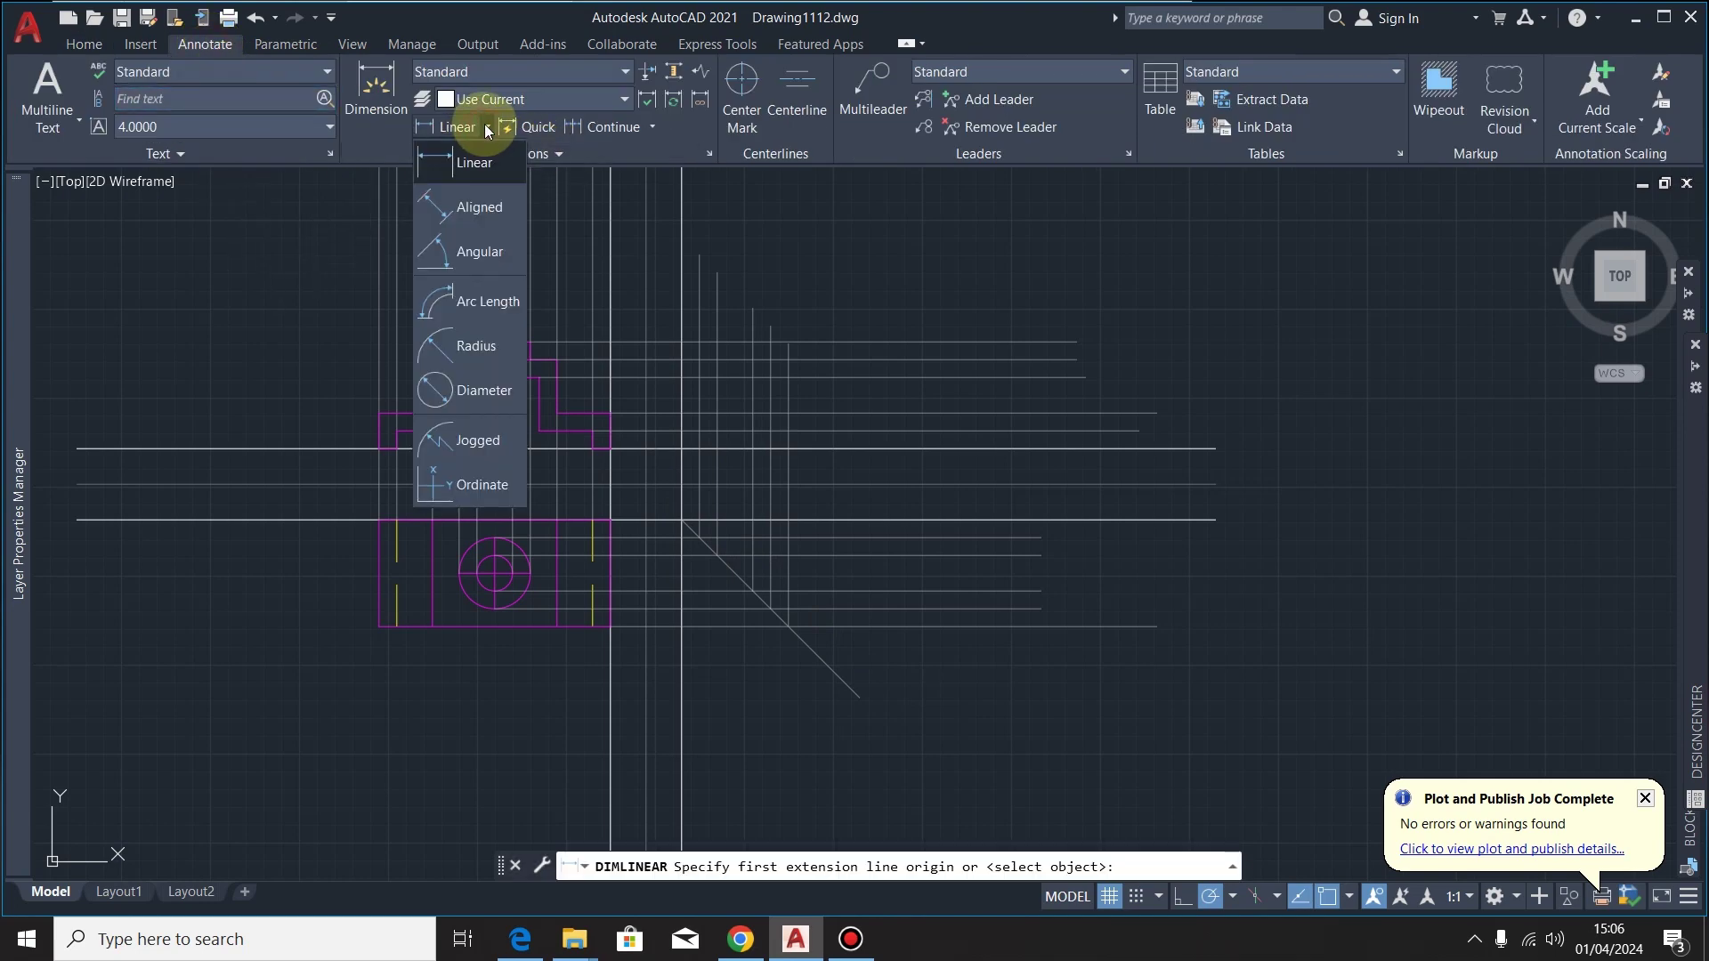
click(473, 252)
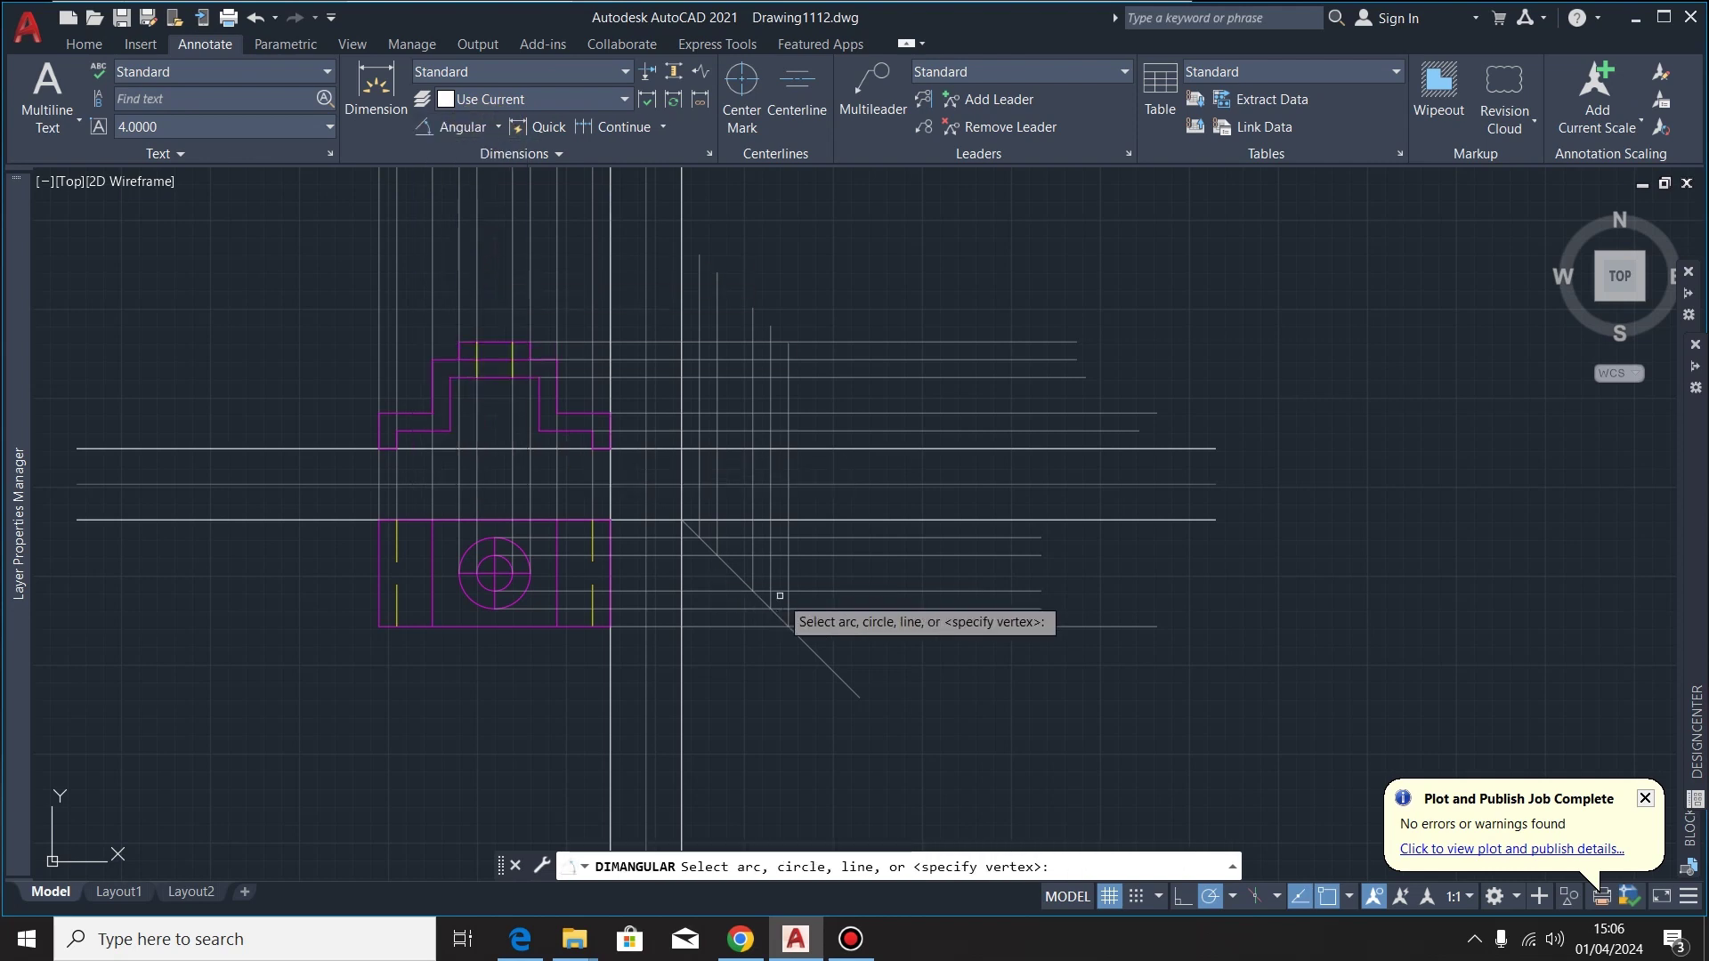
scroll(758, 561, up, 4)
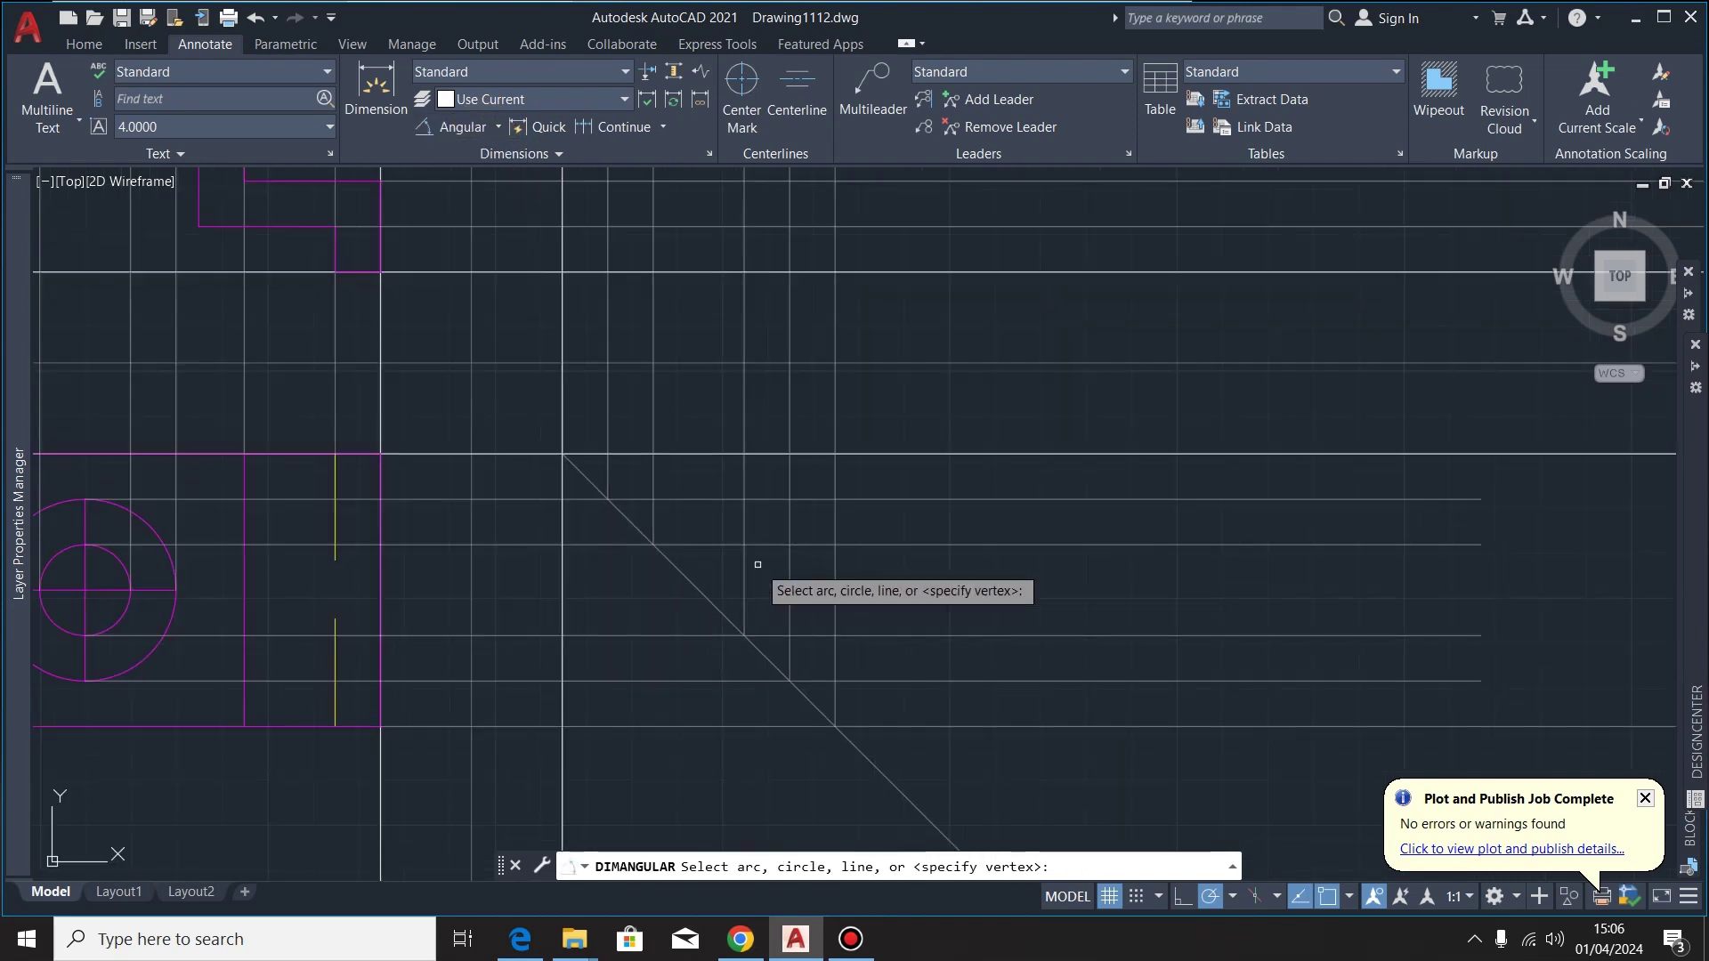
click(683, 455)
click(627, 519)
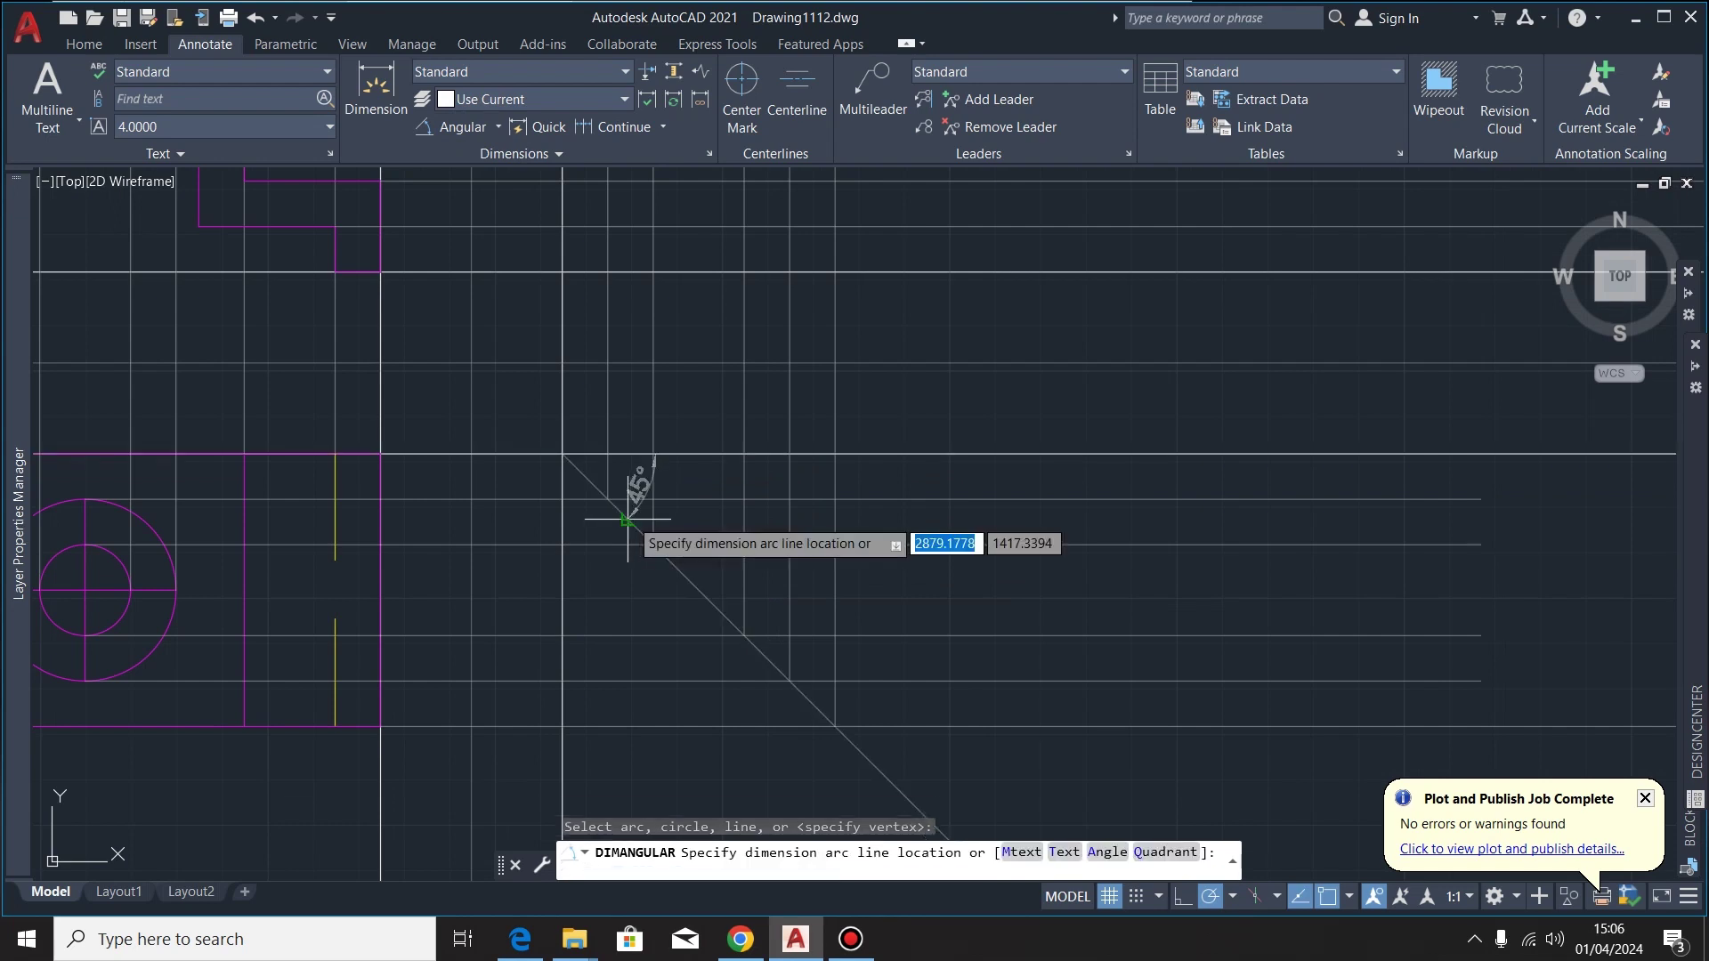
scroll(662, 537, down, 2)
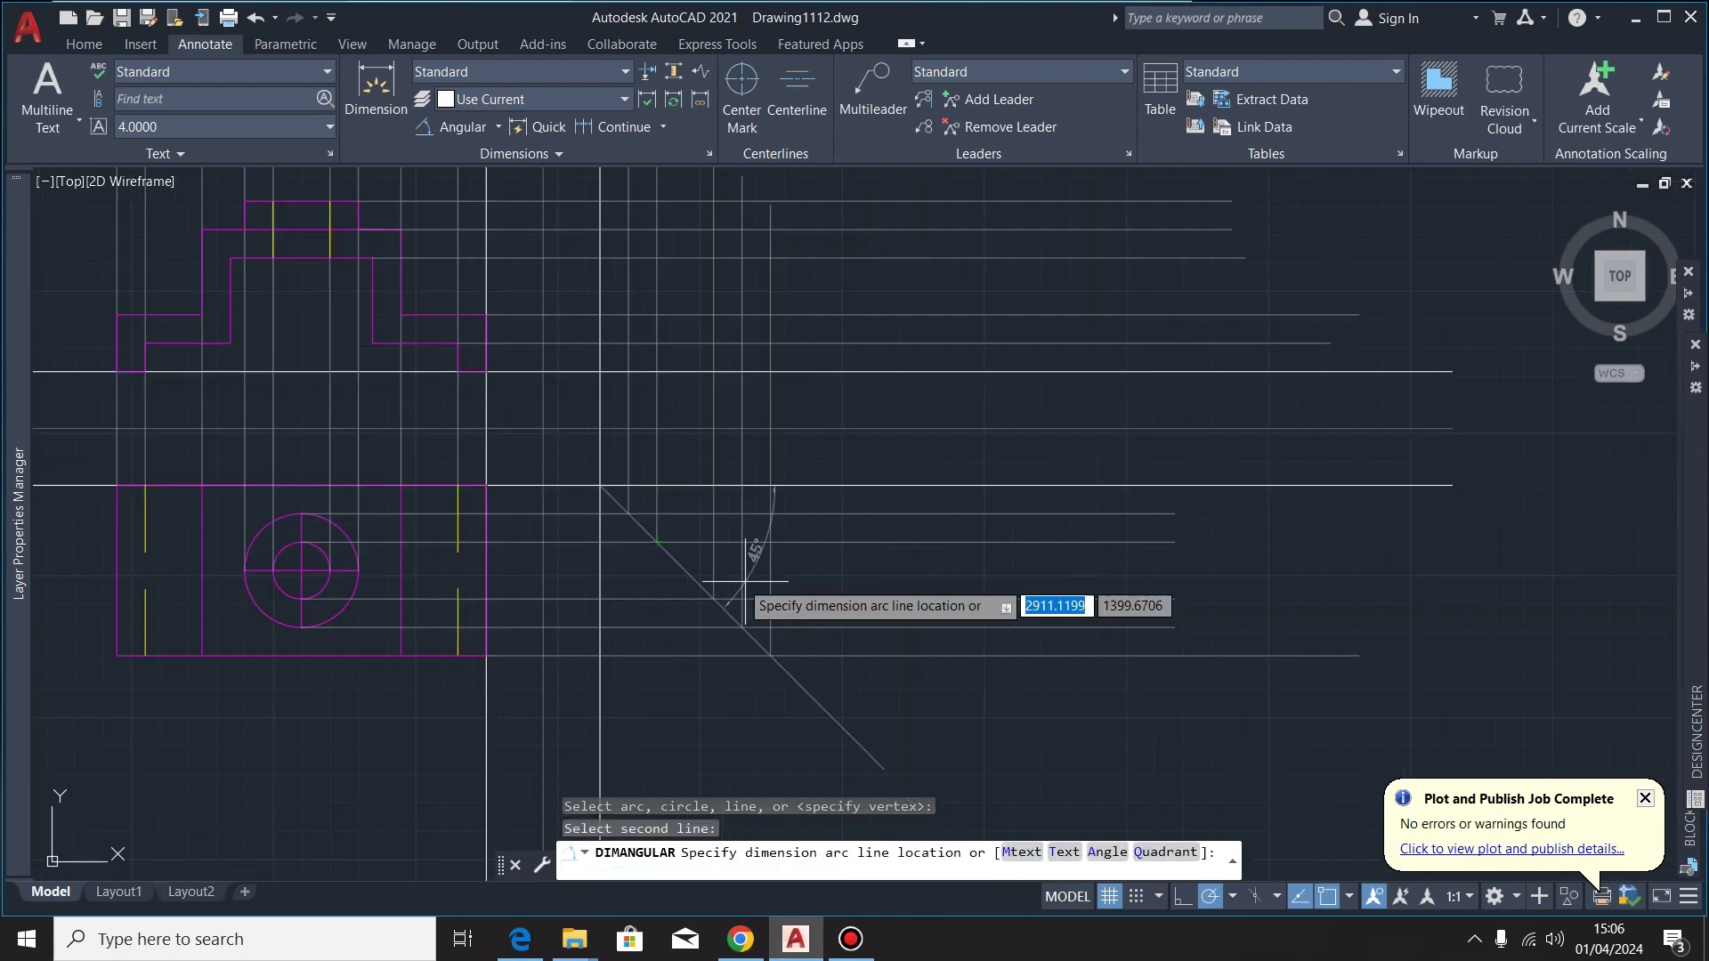
click(864, 627)
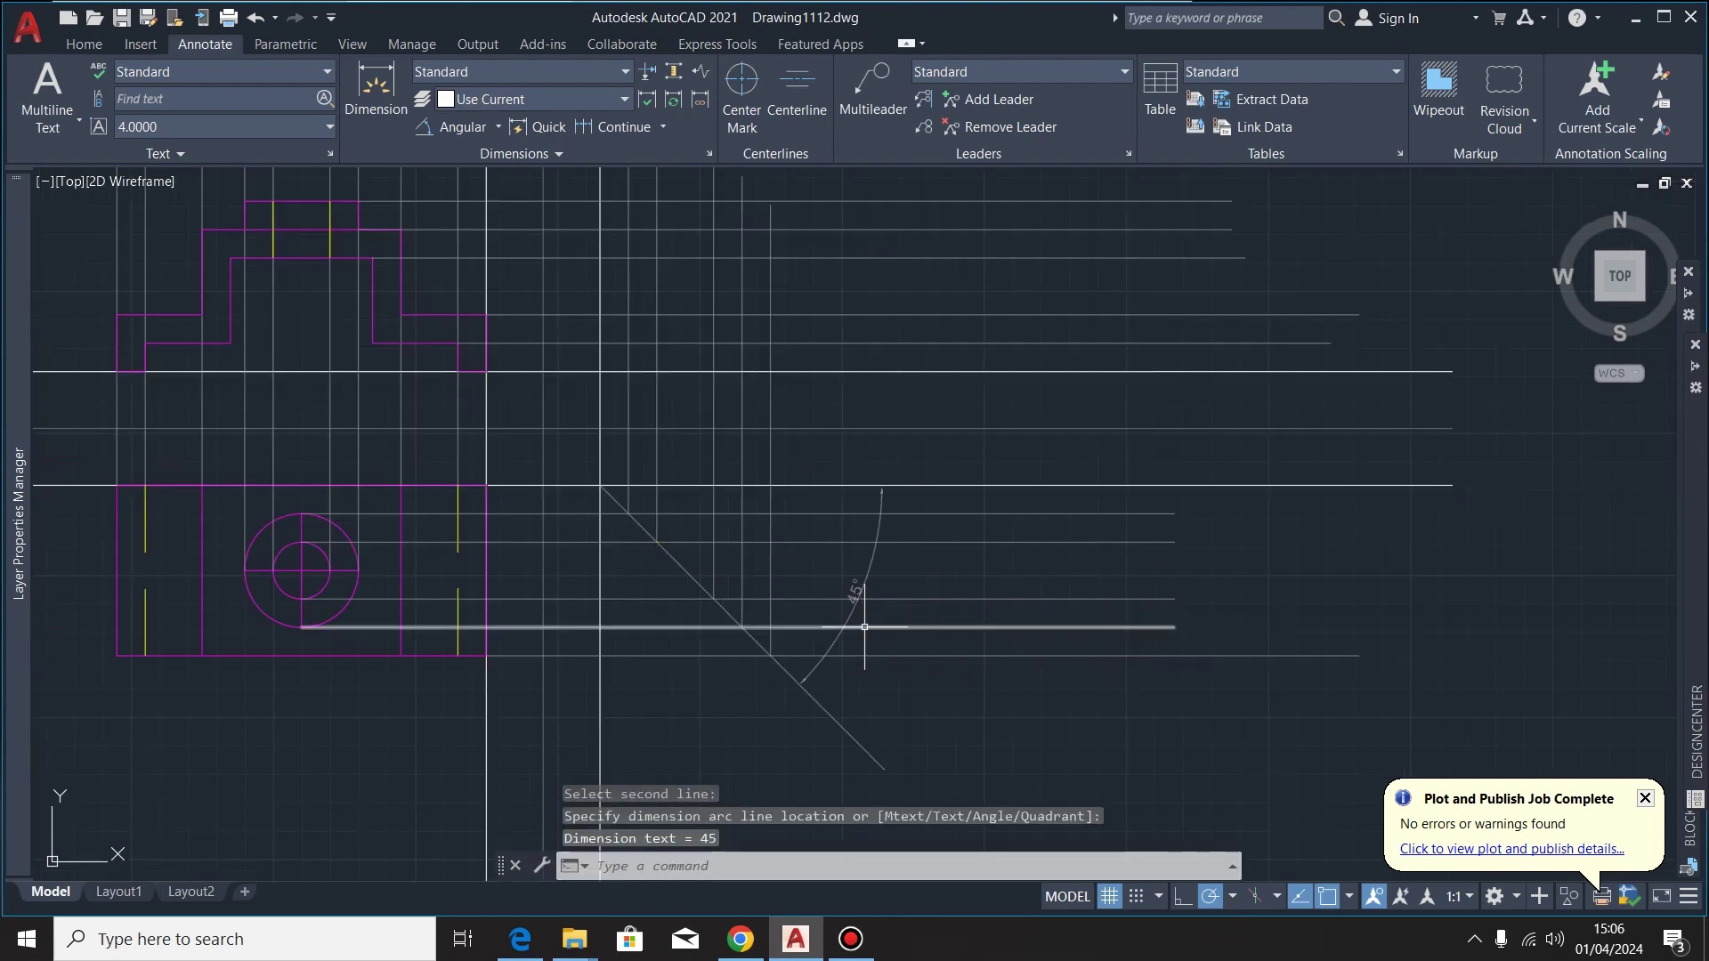
scroll(865, 627, up, 4)
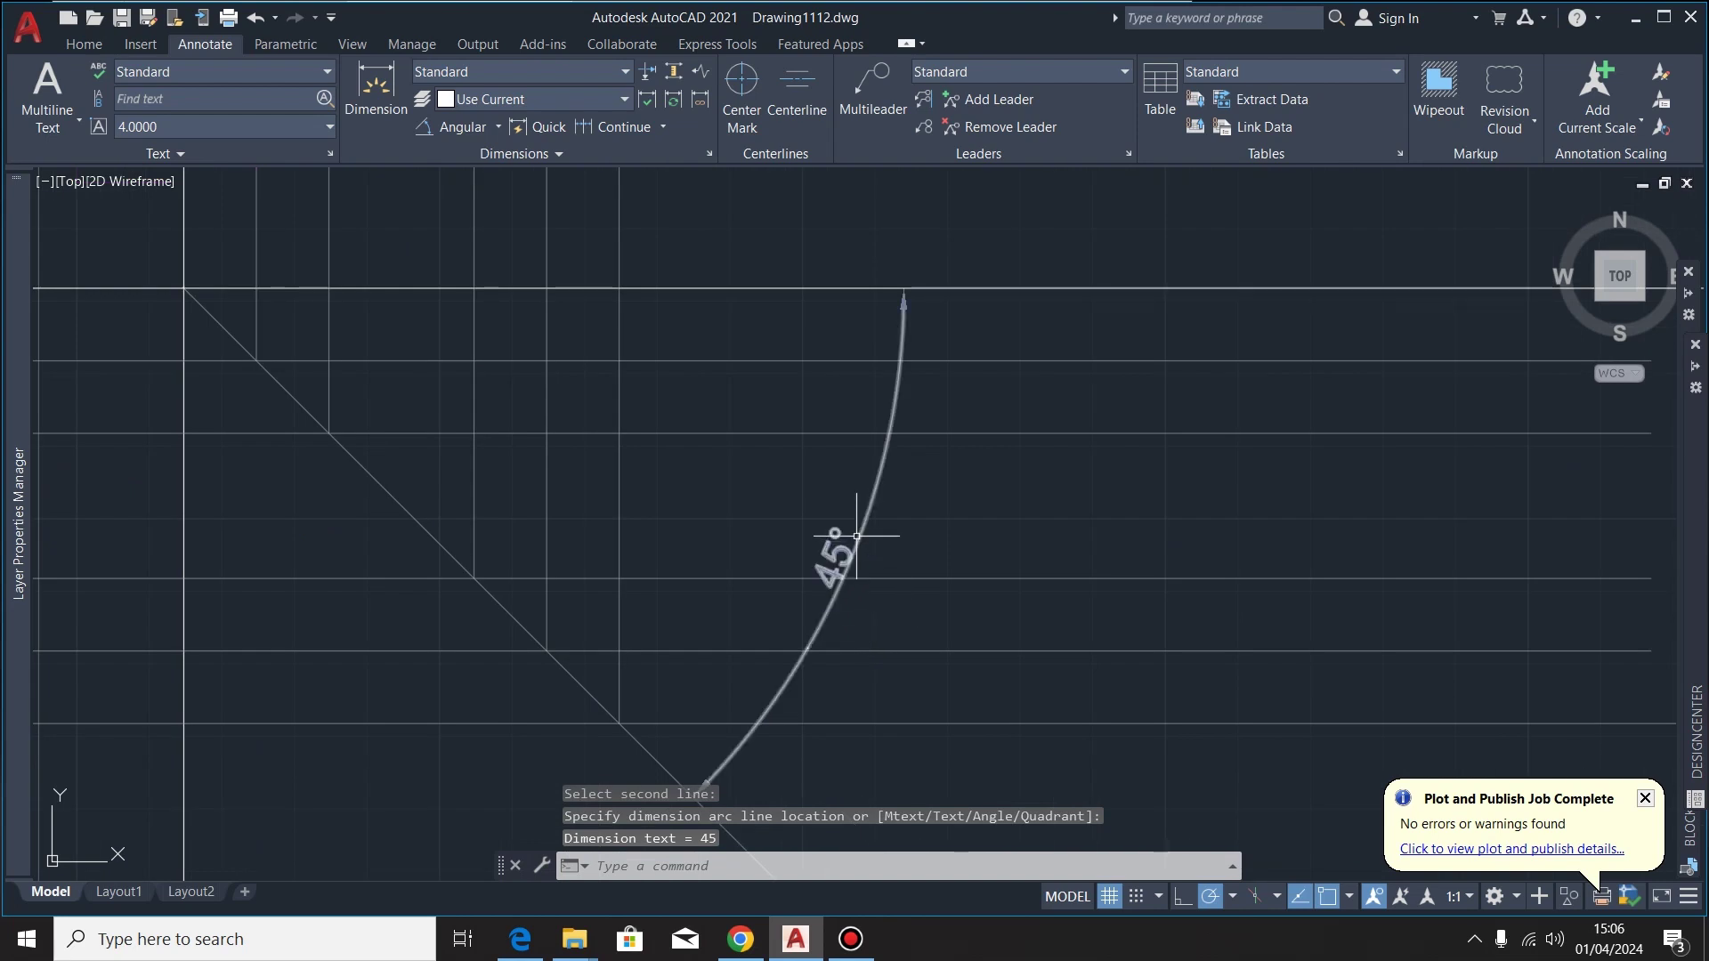
click(860, 569)
scroll(762, 530, down, 4)
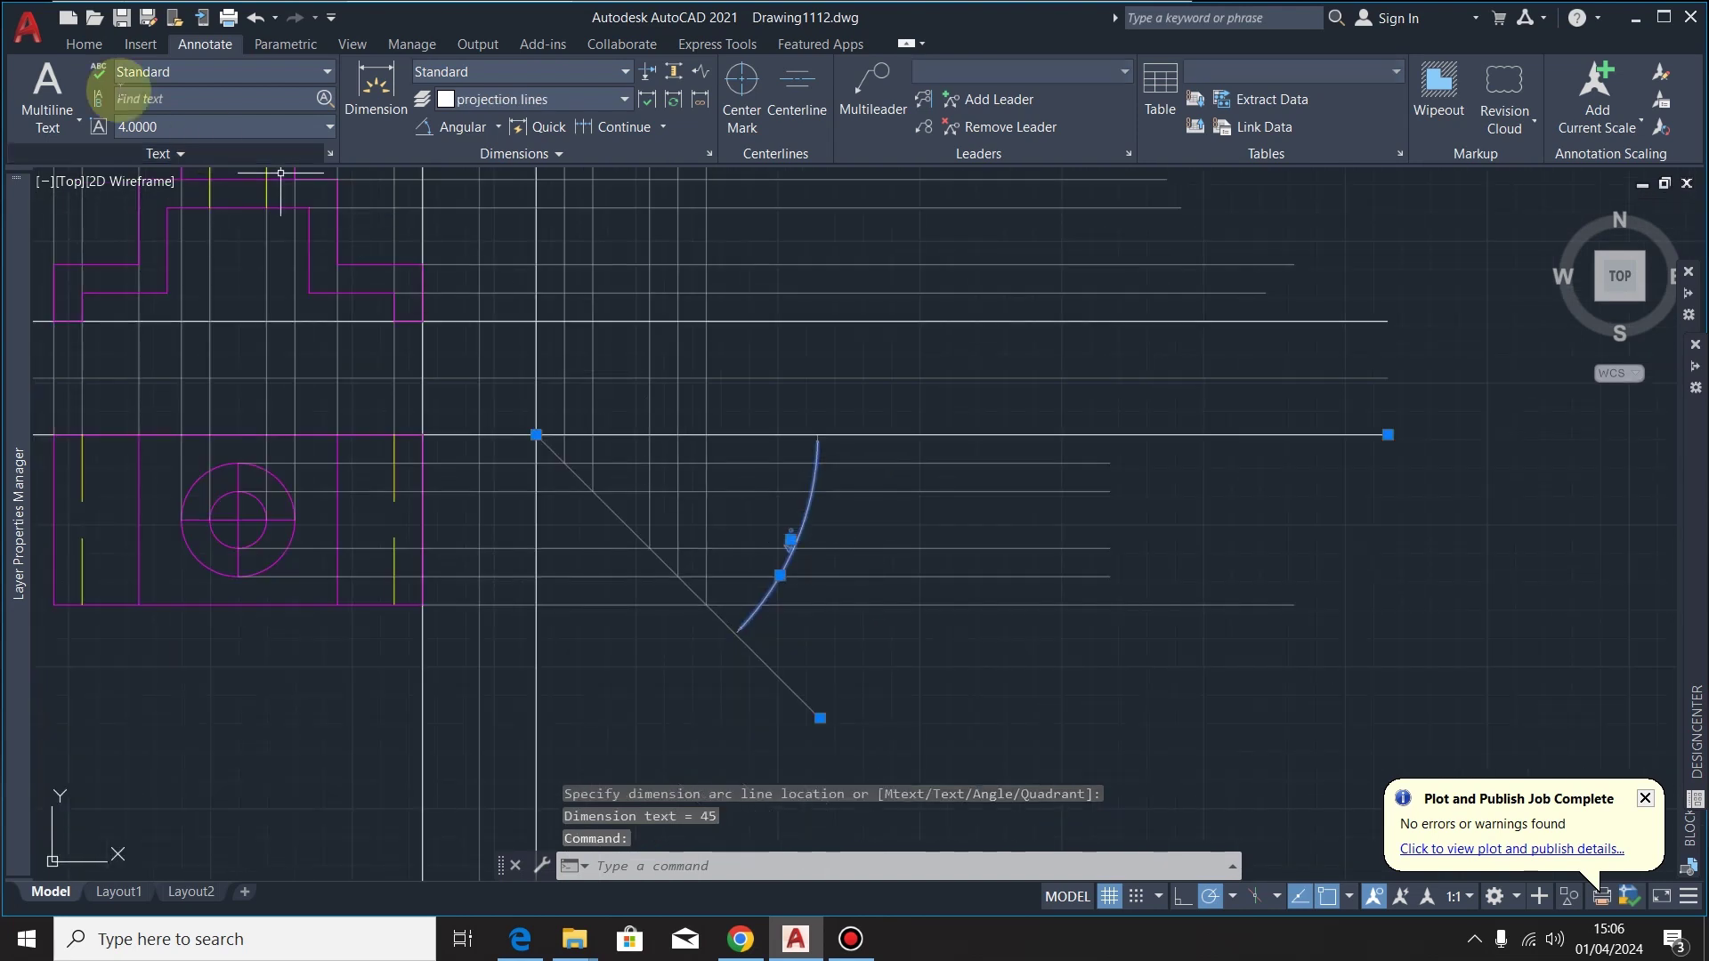
Return to the Home tools, deselect the angle dimension and pan the drawing right
click(83, 44)
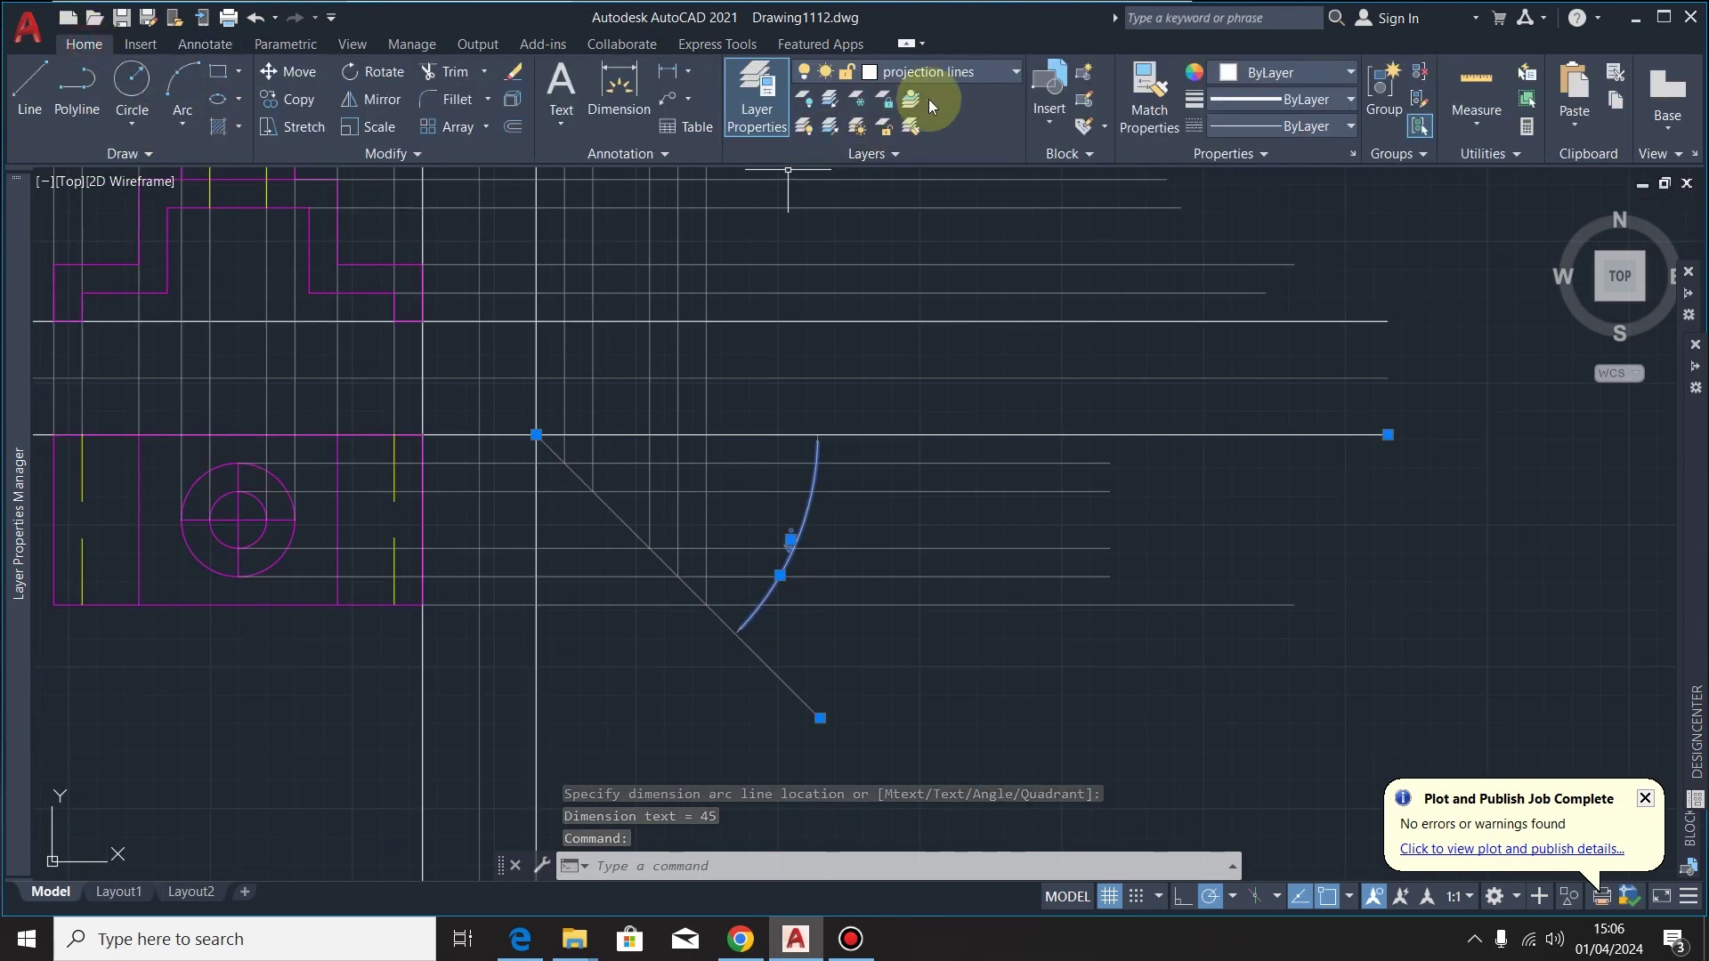
click(999, 71)
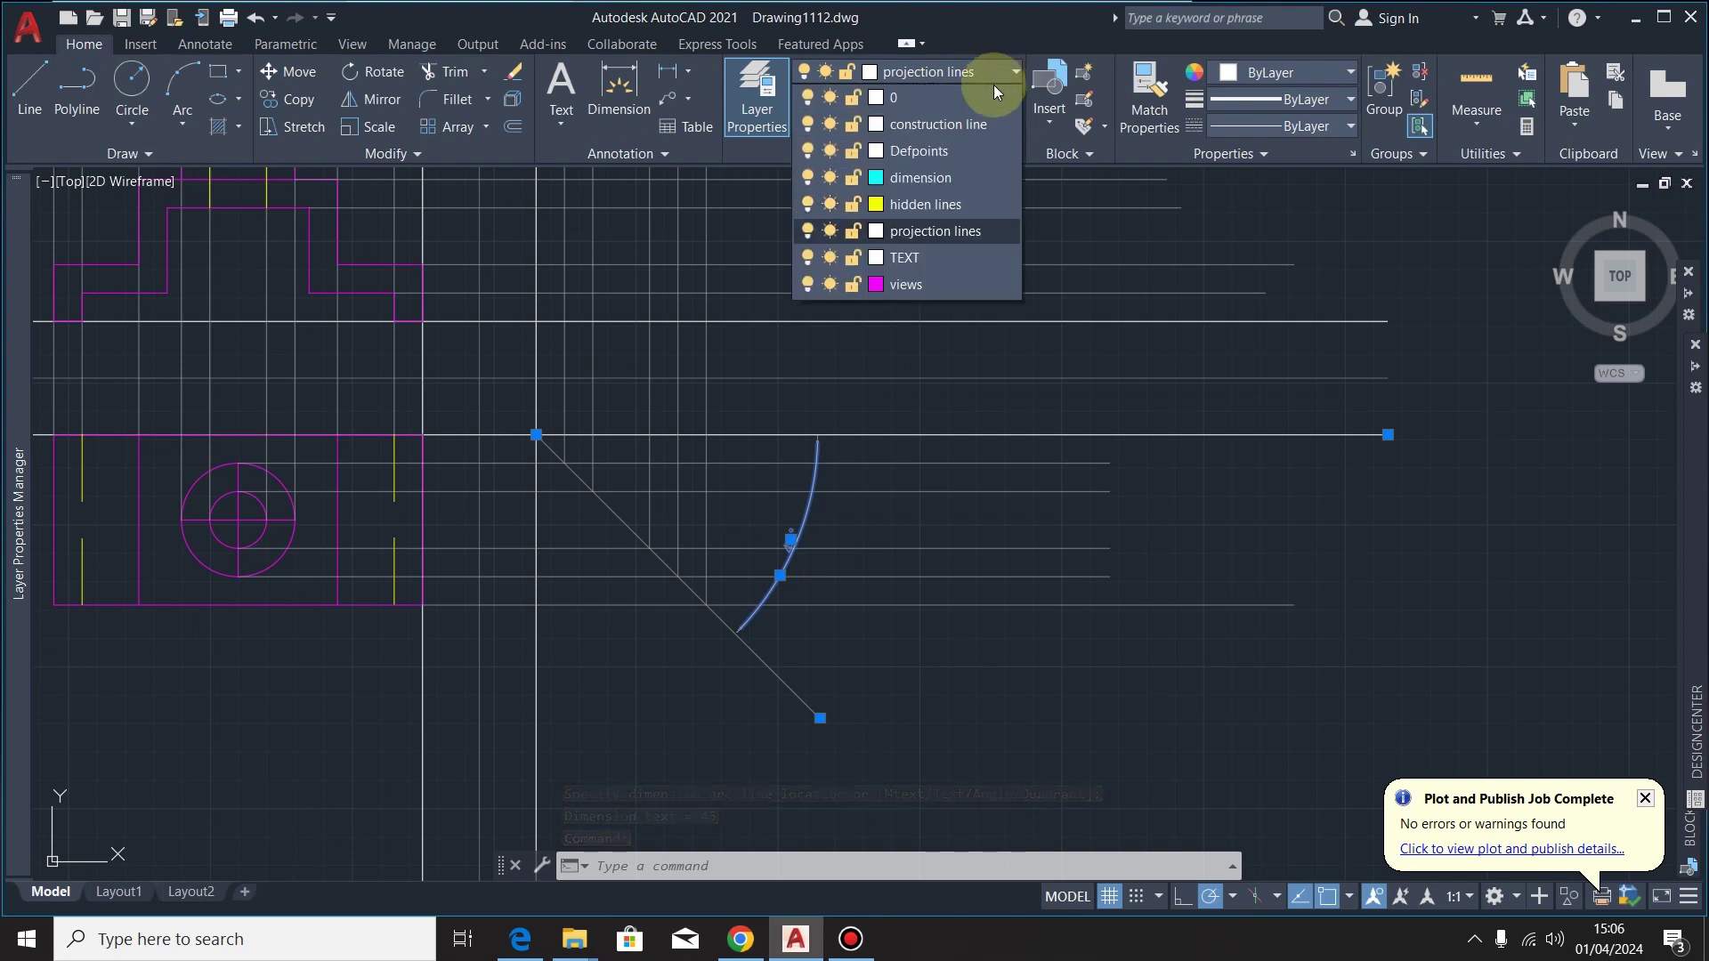
key(Escape)
middle_drag(889, 623, 950, 626)
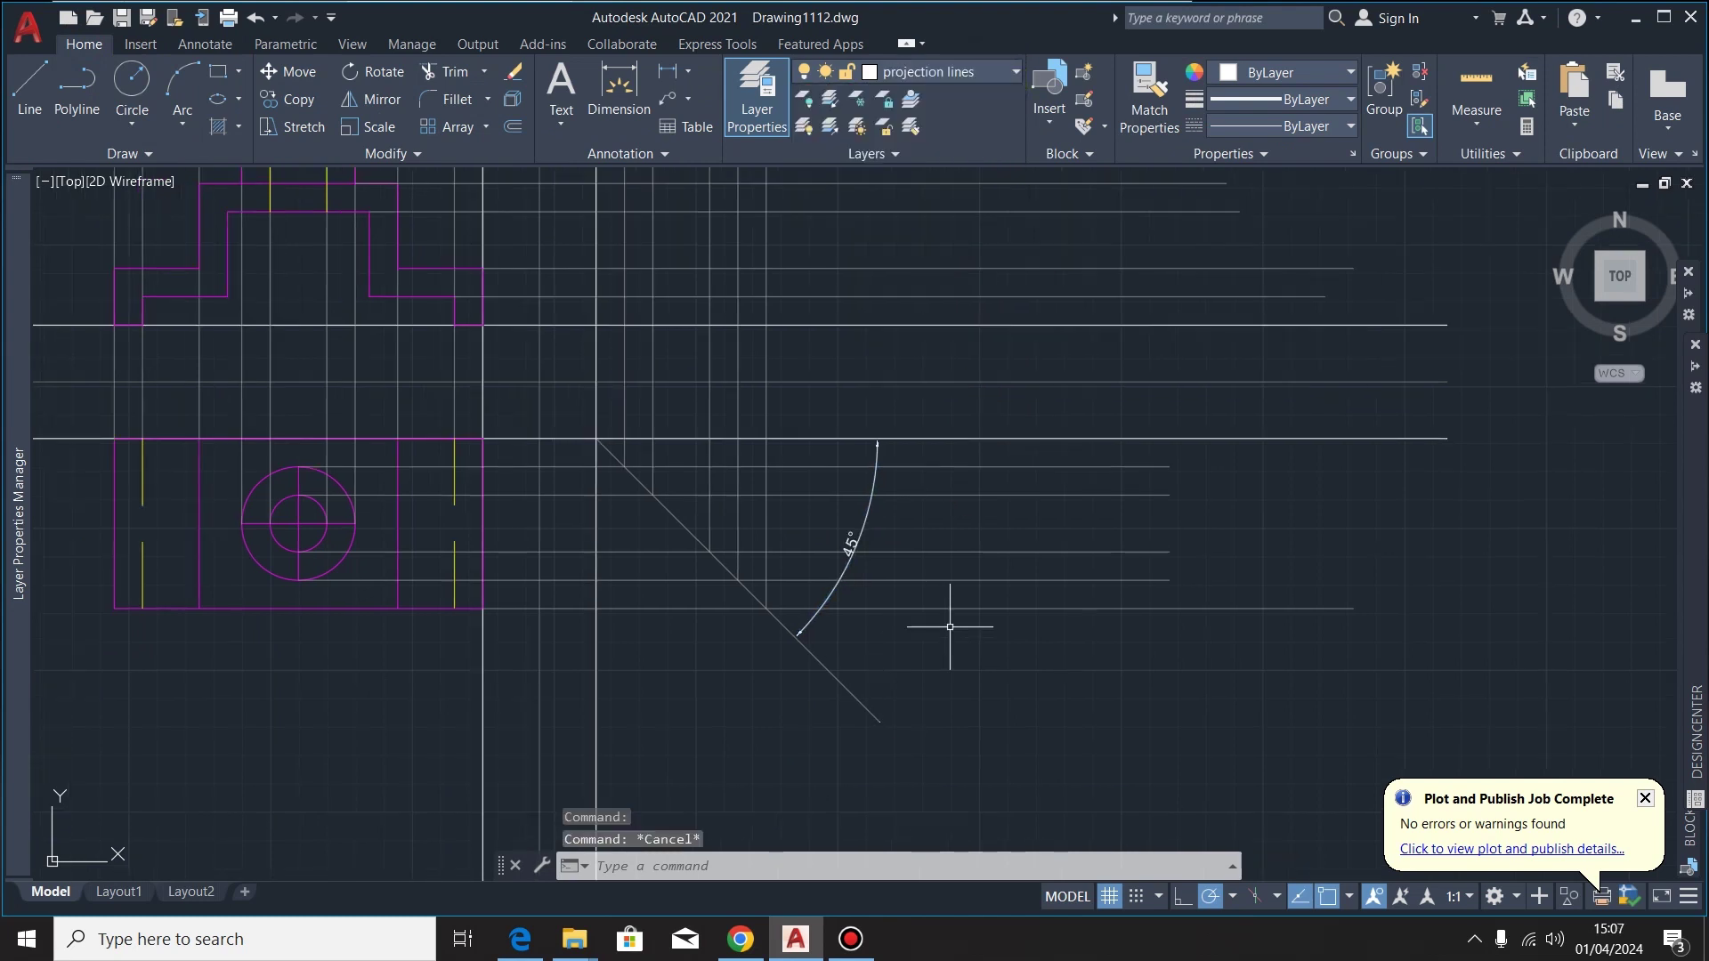
scroll(979, 660, down, 2)
scroll(837, 596, up, 2)
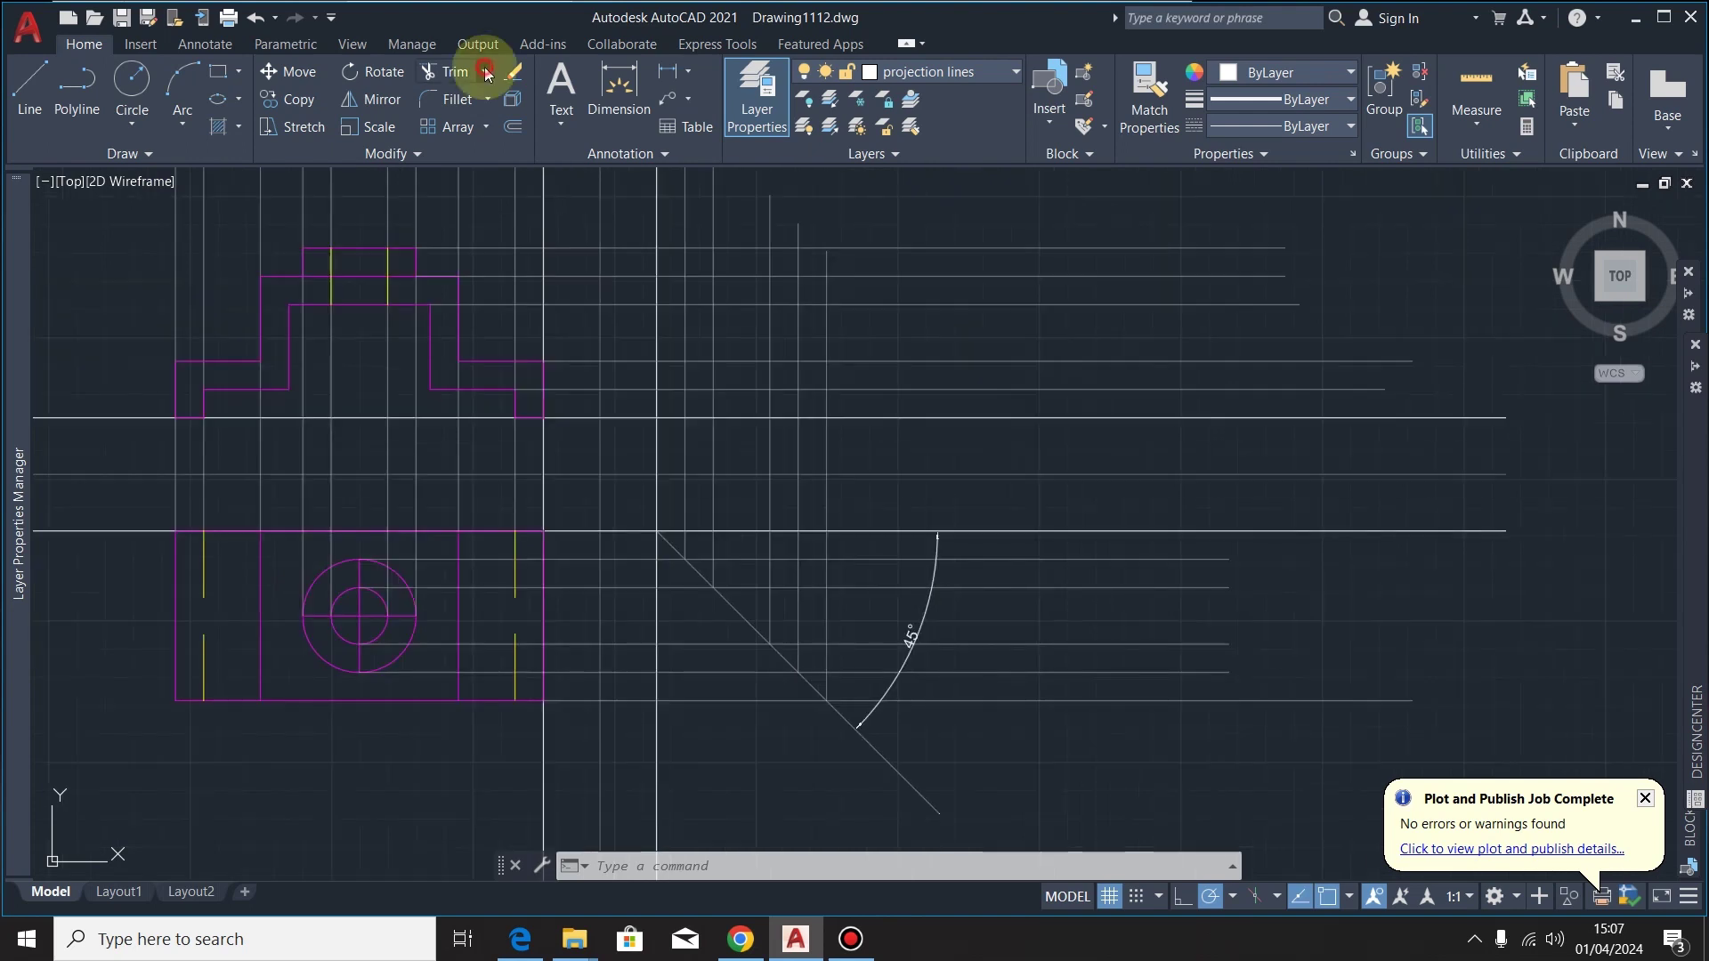
Attempt to extend a vertical projection line, then cancel the extend
click(483, 153)
click(827, 296)
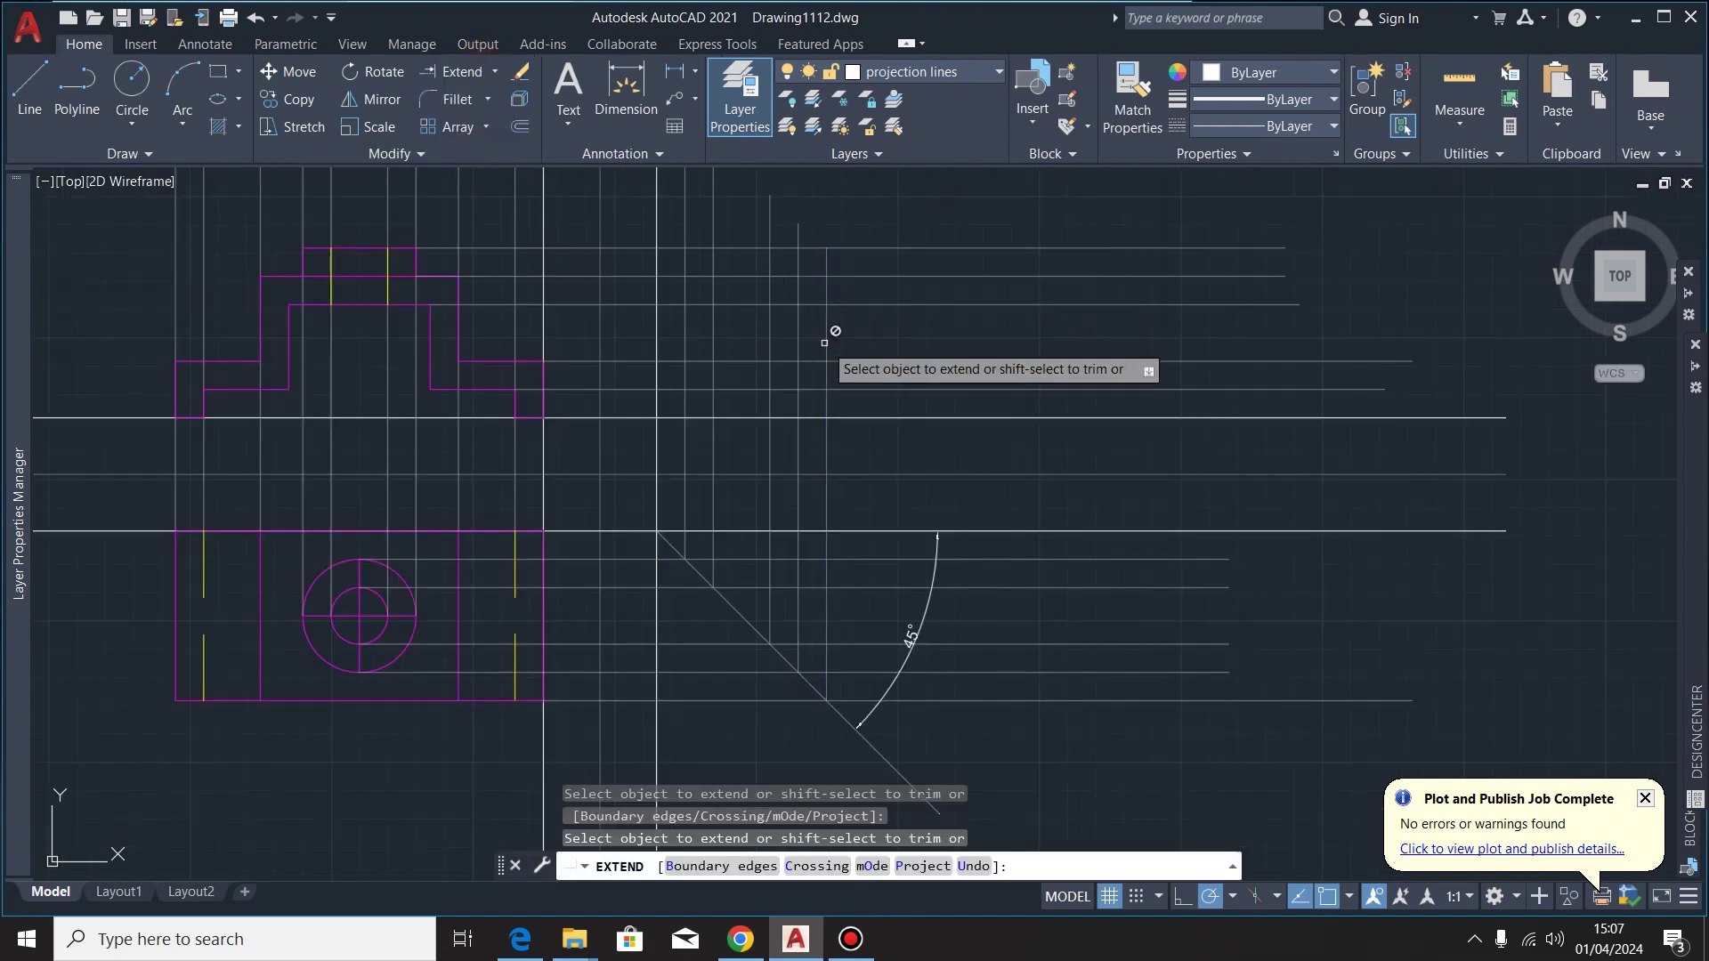
scroll(828, 267, up, 3)
scroll(877, 278, down, 3)
key(Escape)
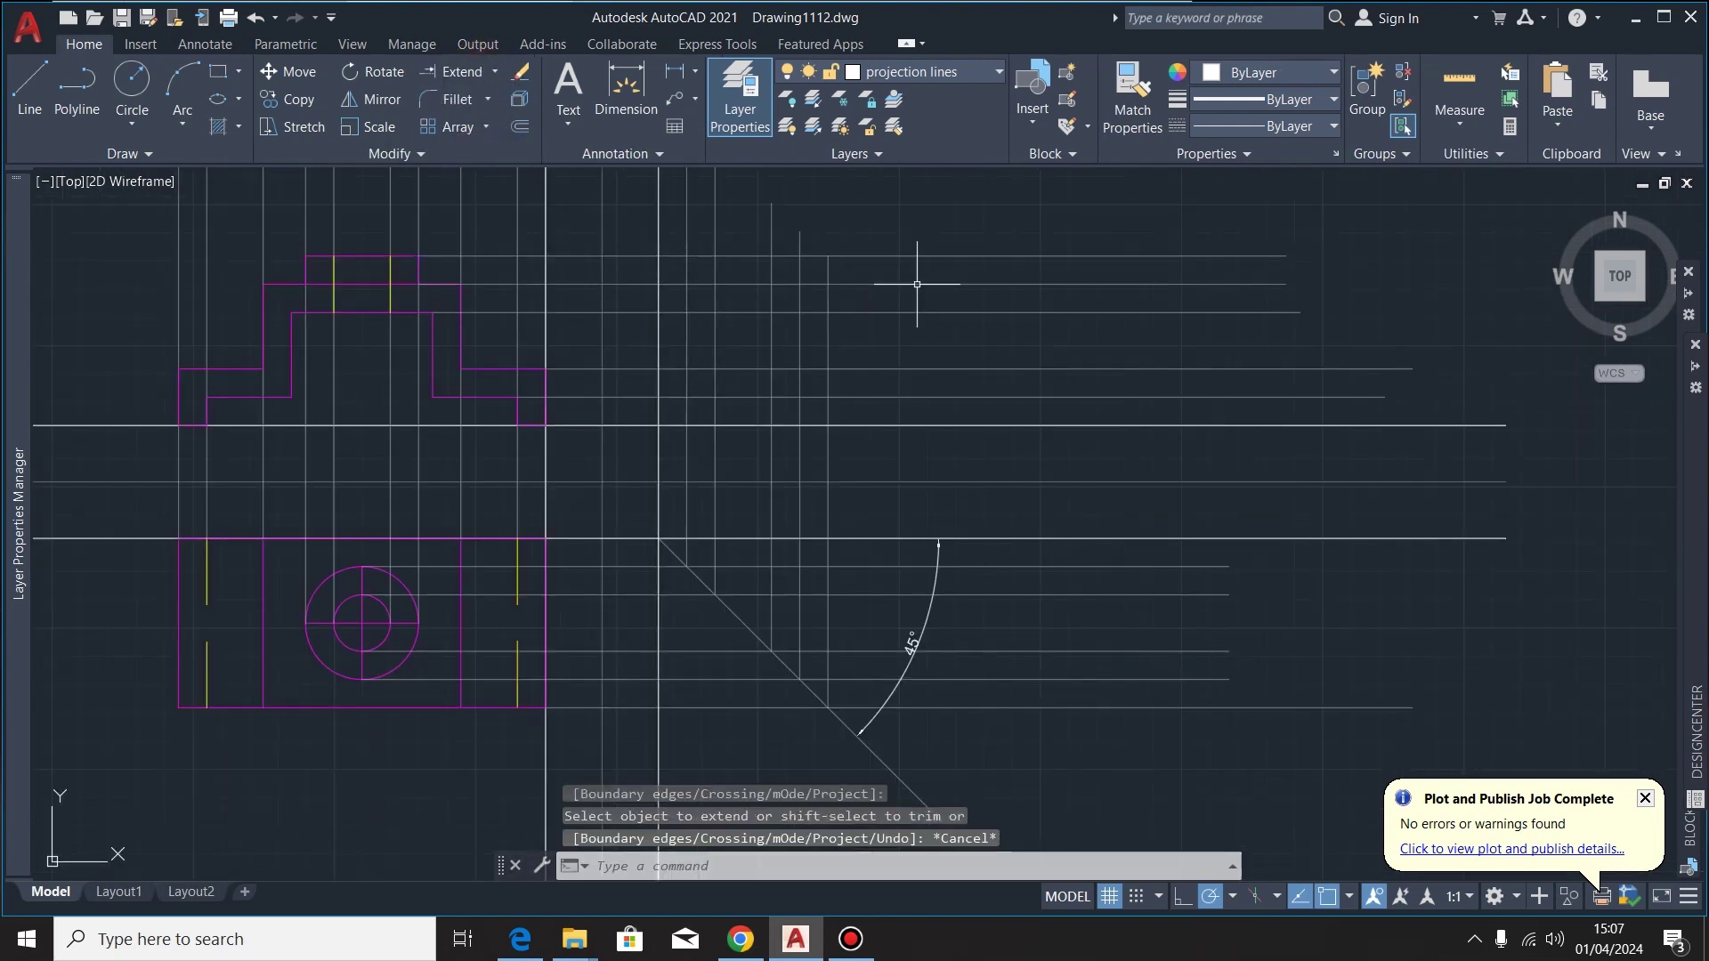
scroll(903, 302, up, 2)
scroll(903, 302, down, 2)
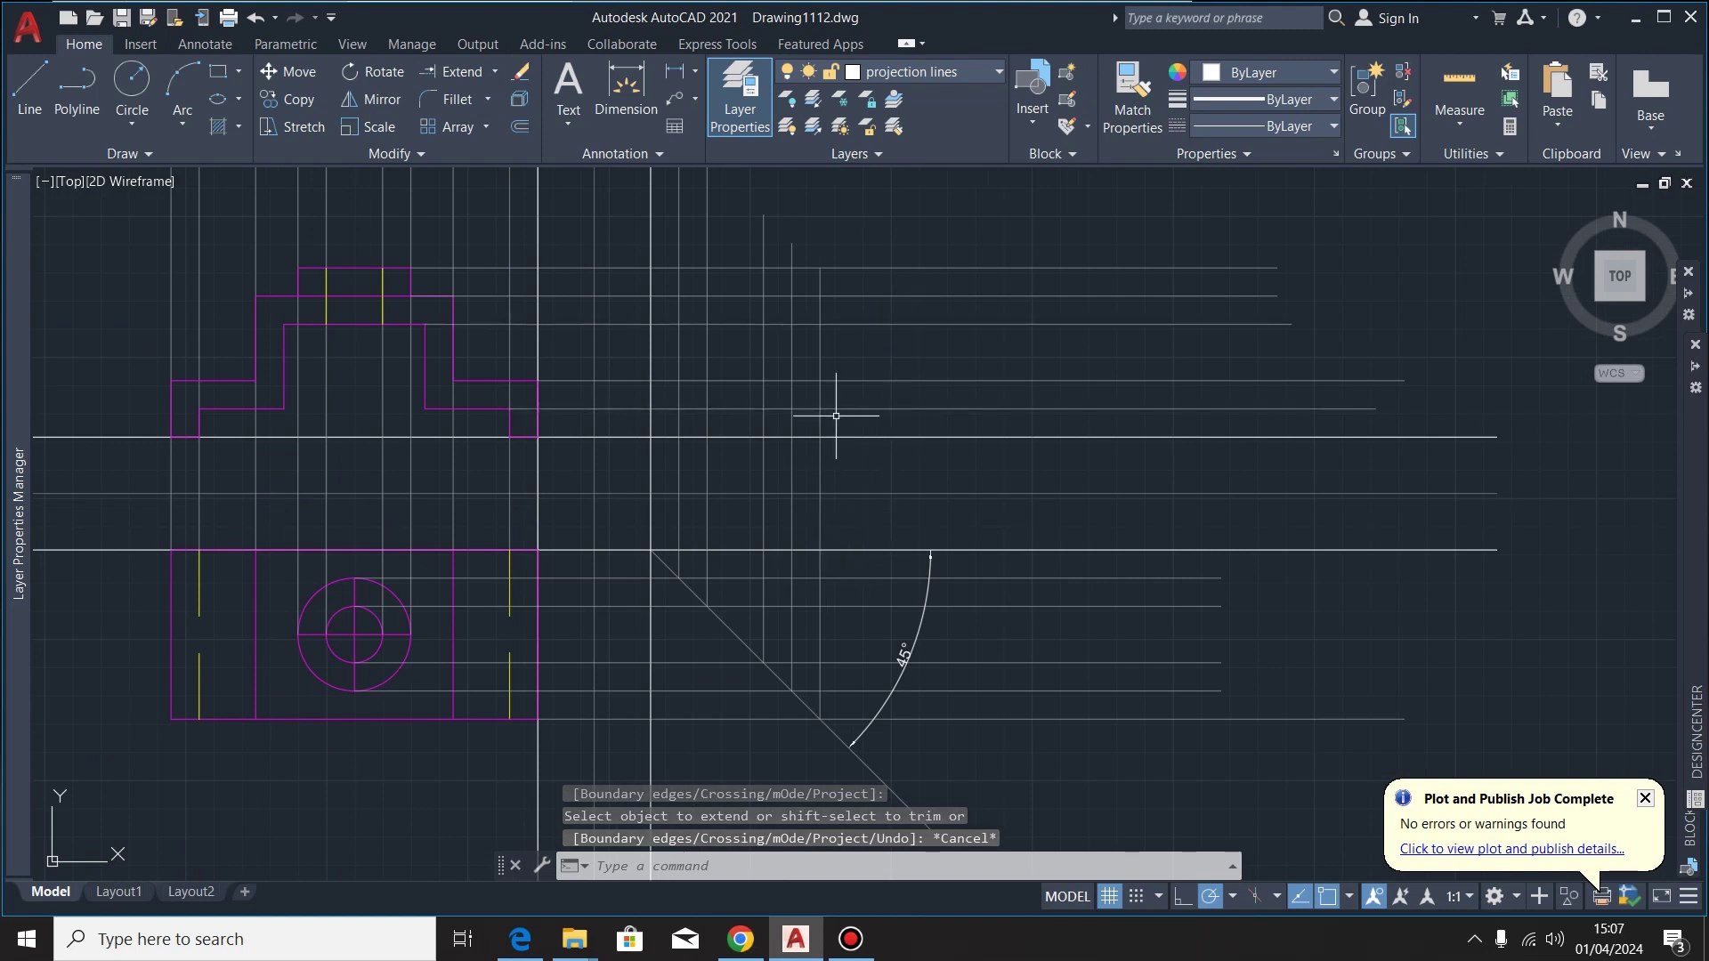
Start a rectangle at a first corner, then cancel it to change layer first
click(217, 71)
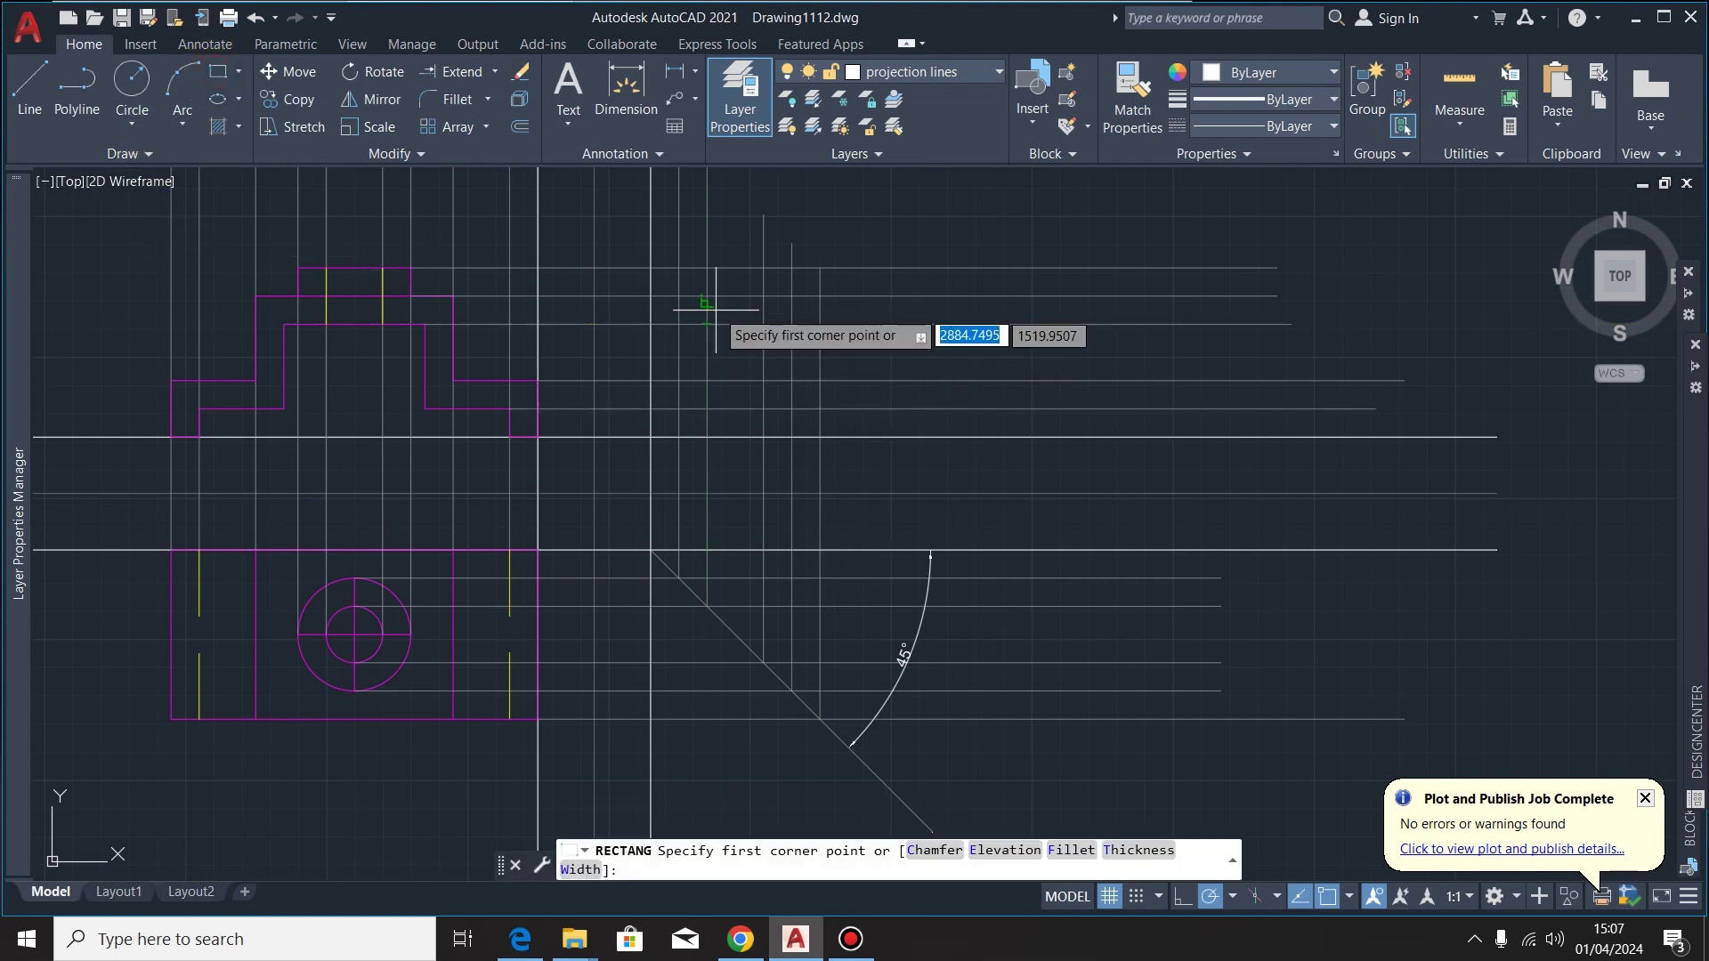
scroll(783, 268, up, 2)
scroll(925, 323, down, 2)
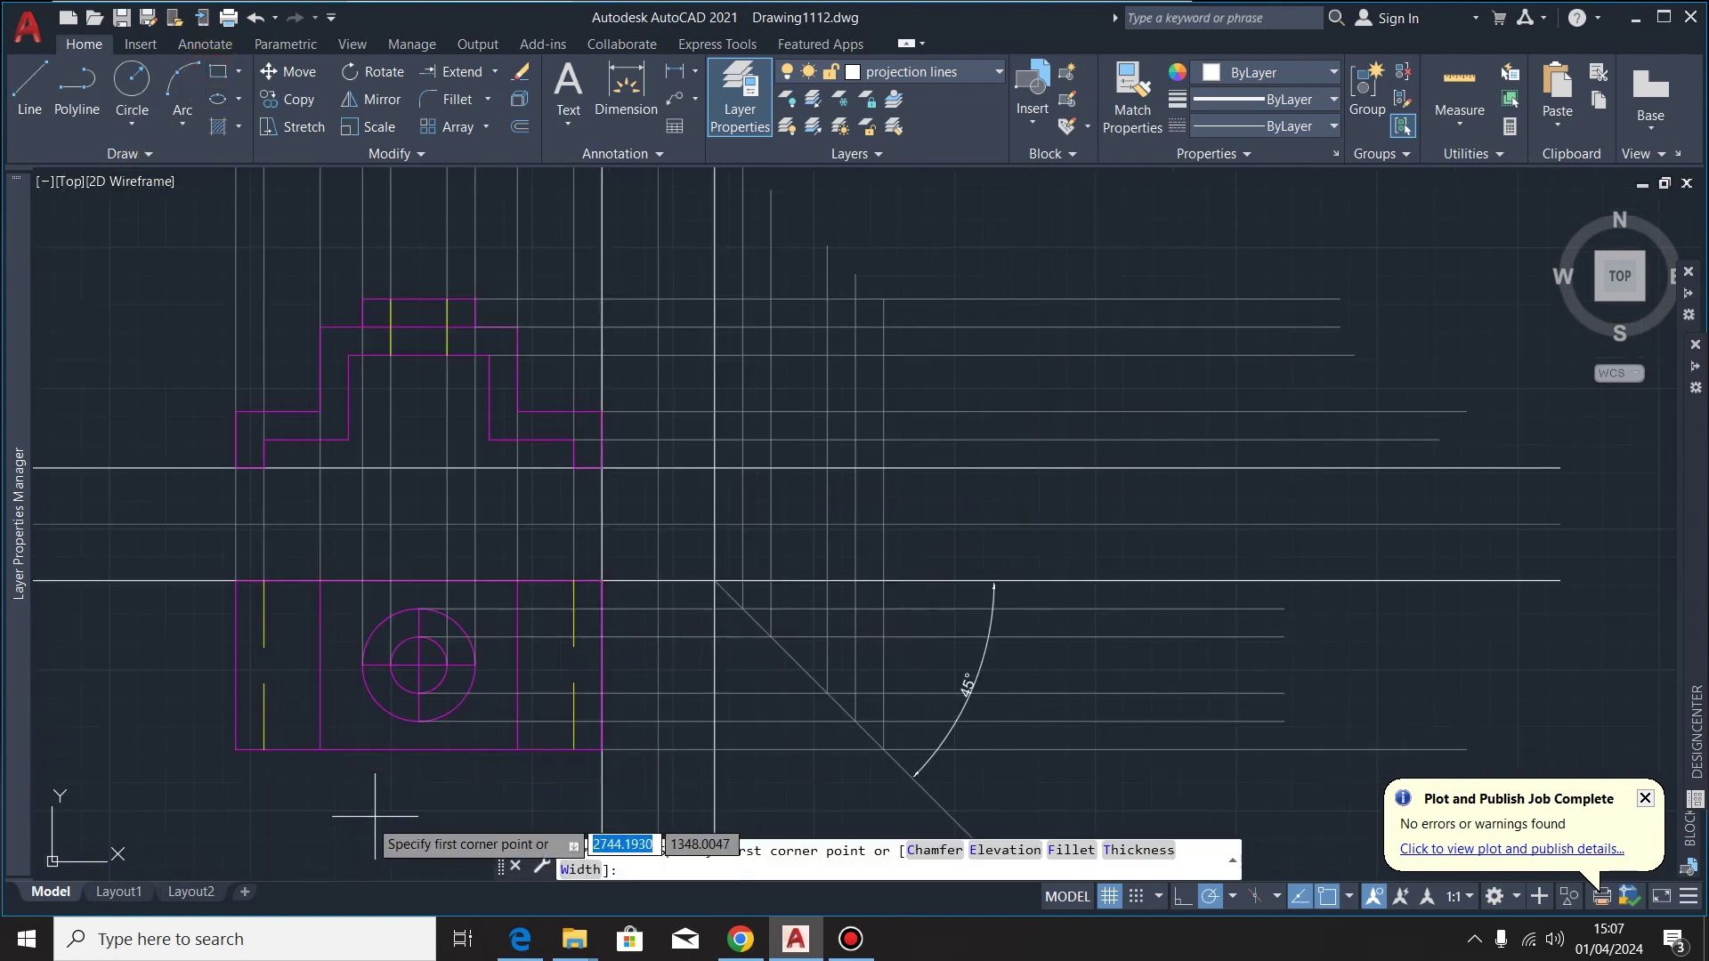
middle_drag(223, 178, 223, 300)
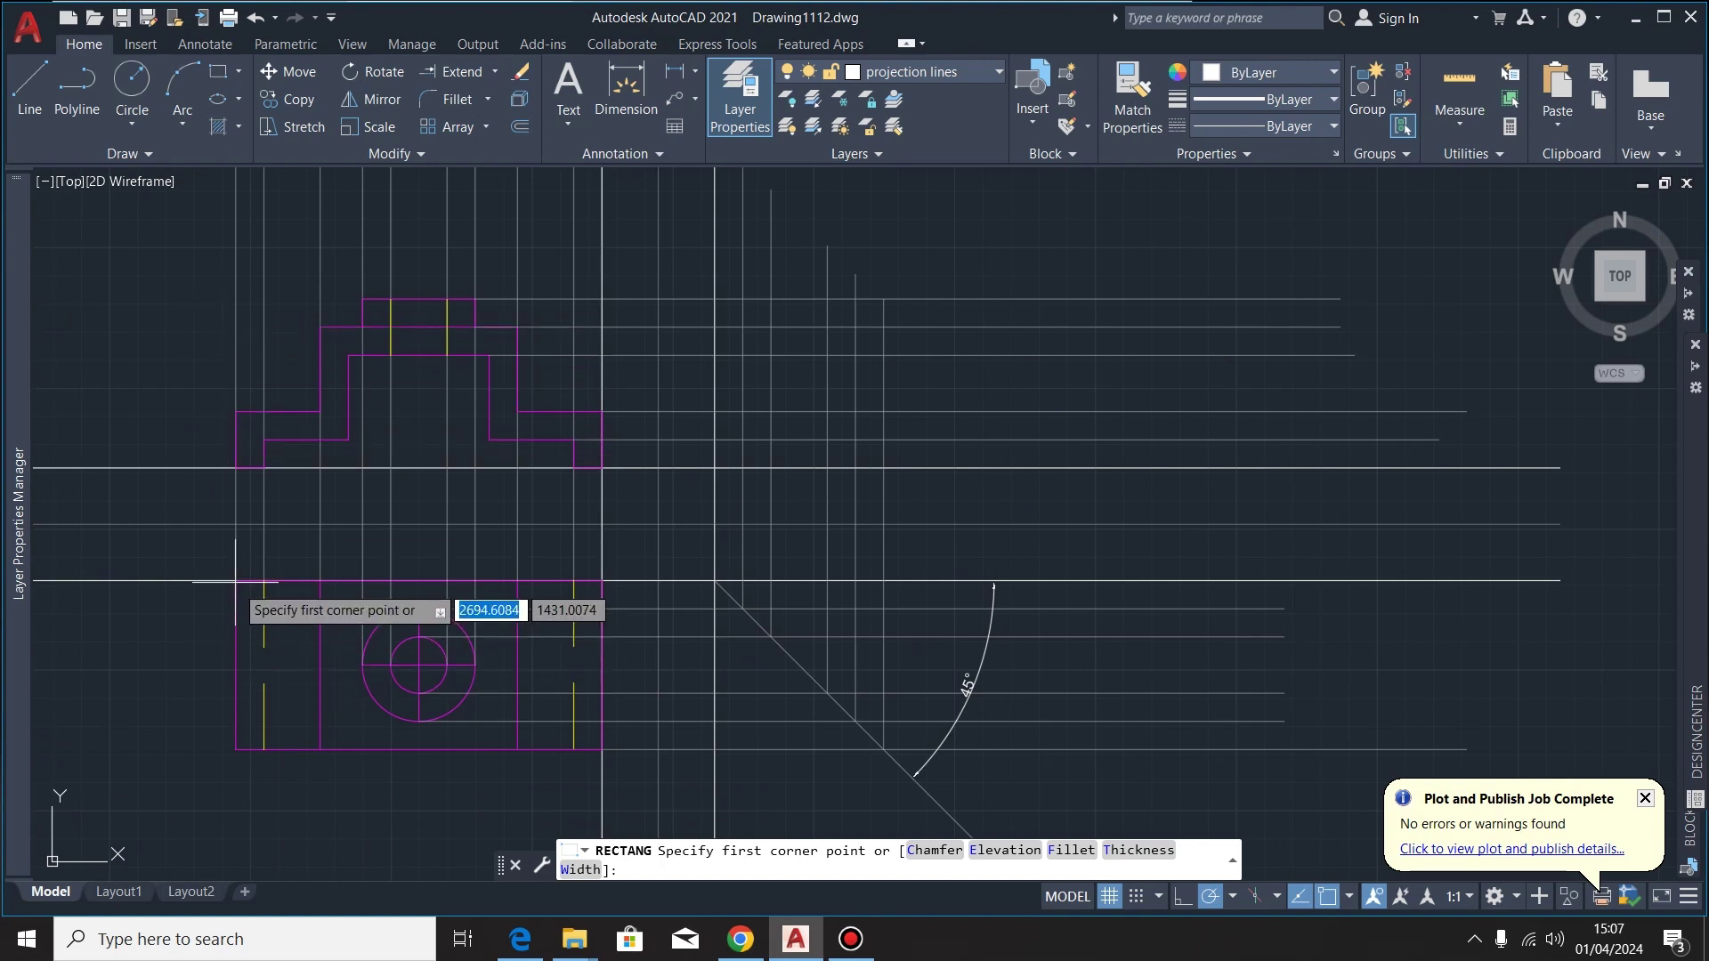
scroll(763, 285, up, 4)
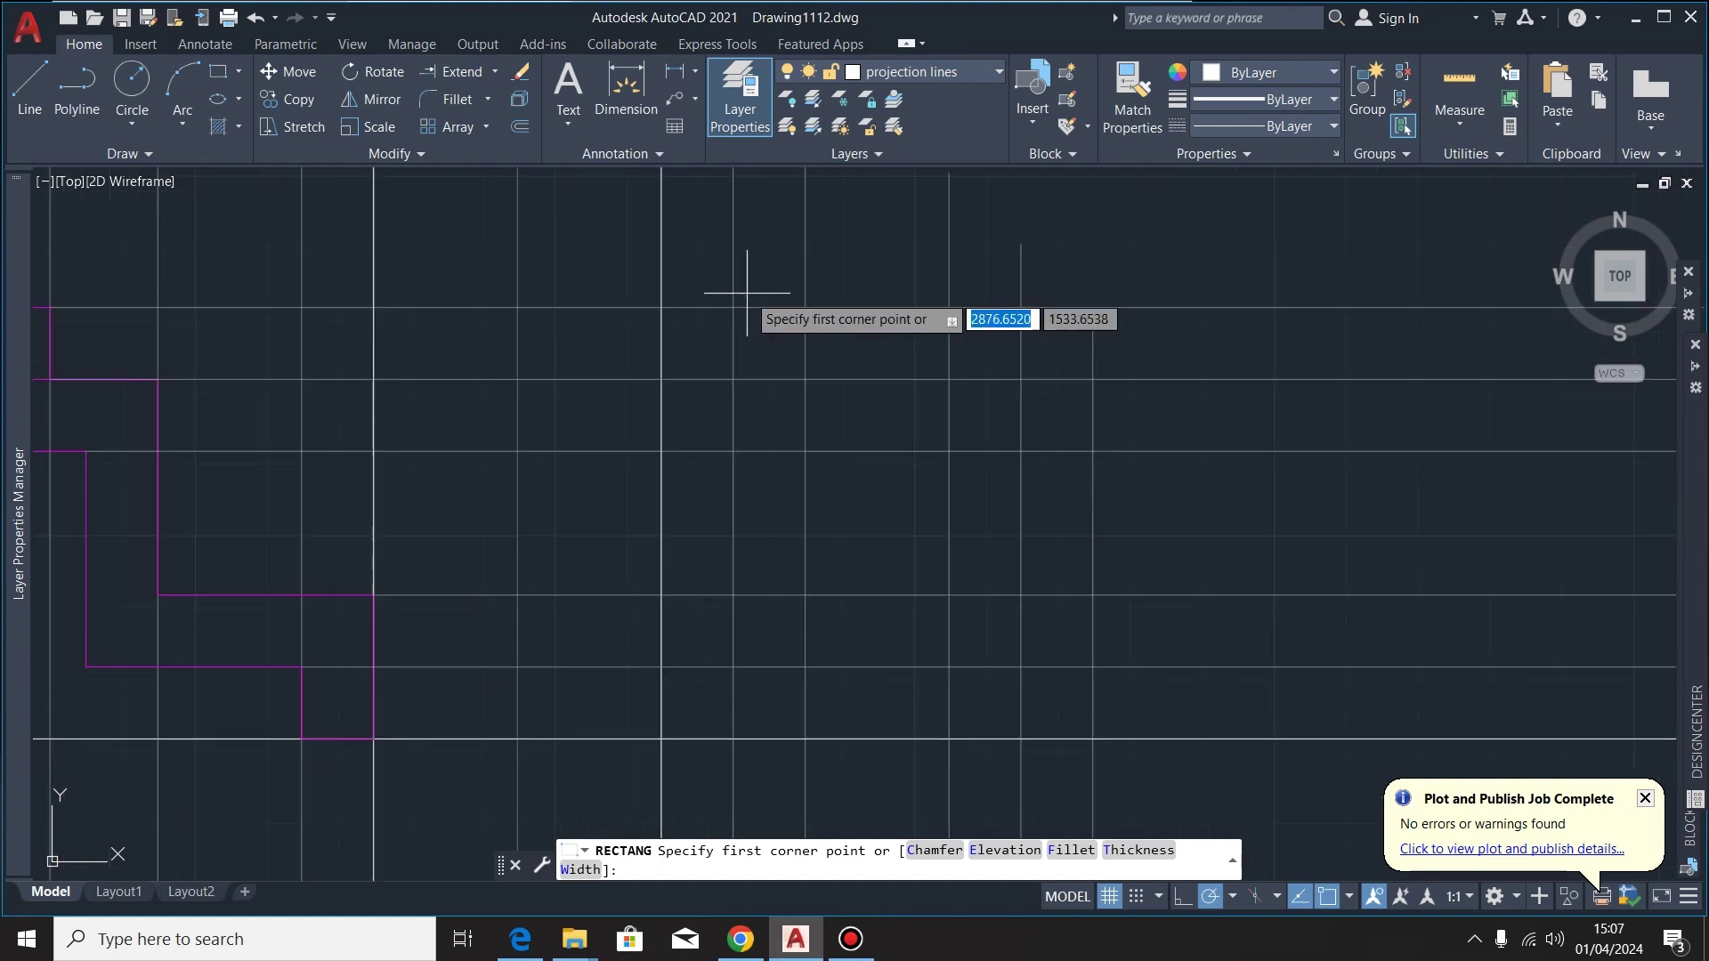
click(661, 614)
scroll(662, 615, down, 4)
key(Escape)
On the views layer, draw the side-view rectangle between projection intersections and explode it
click(970, 63)
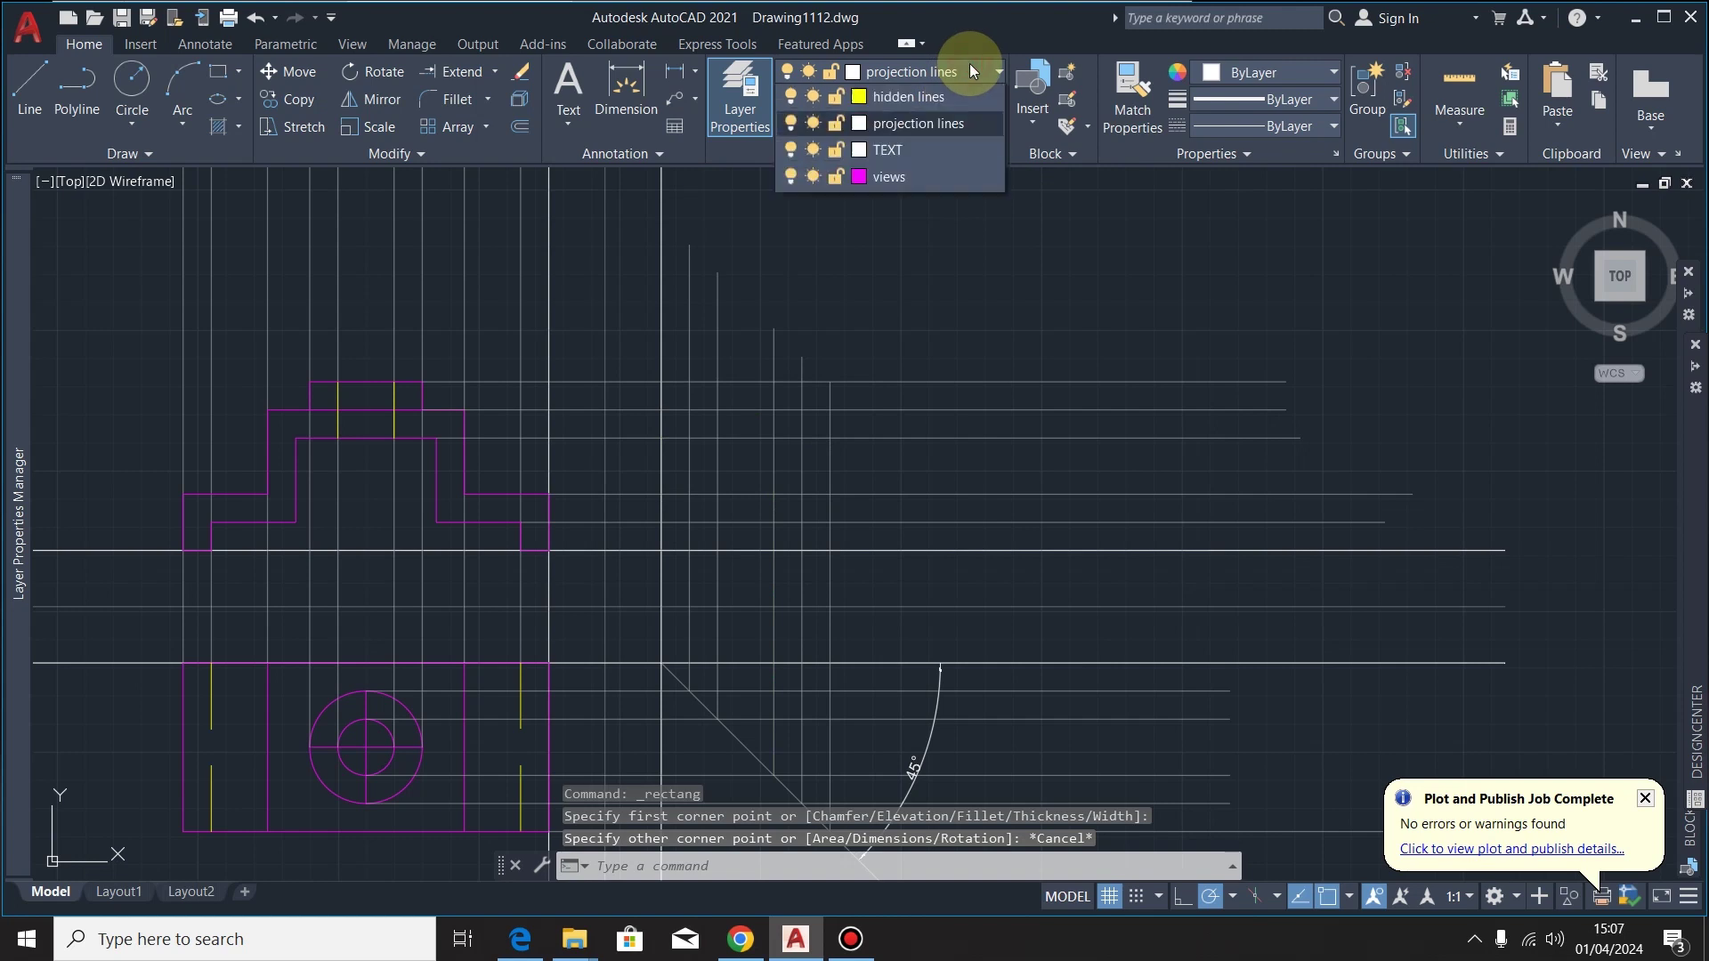
click(915, 285)
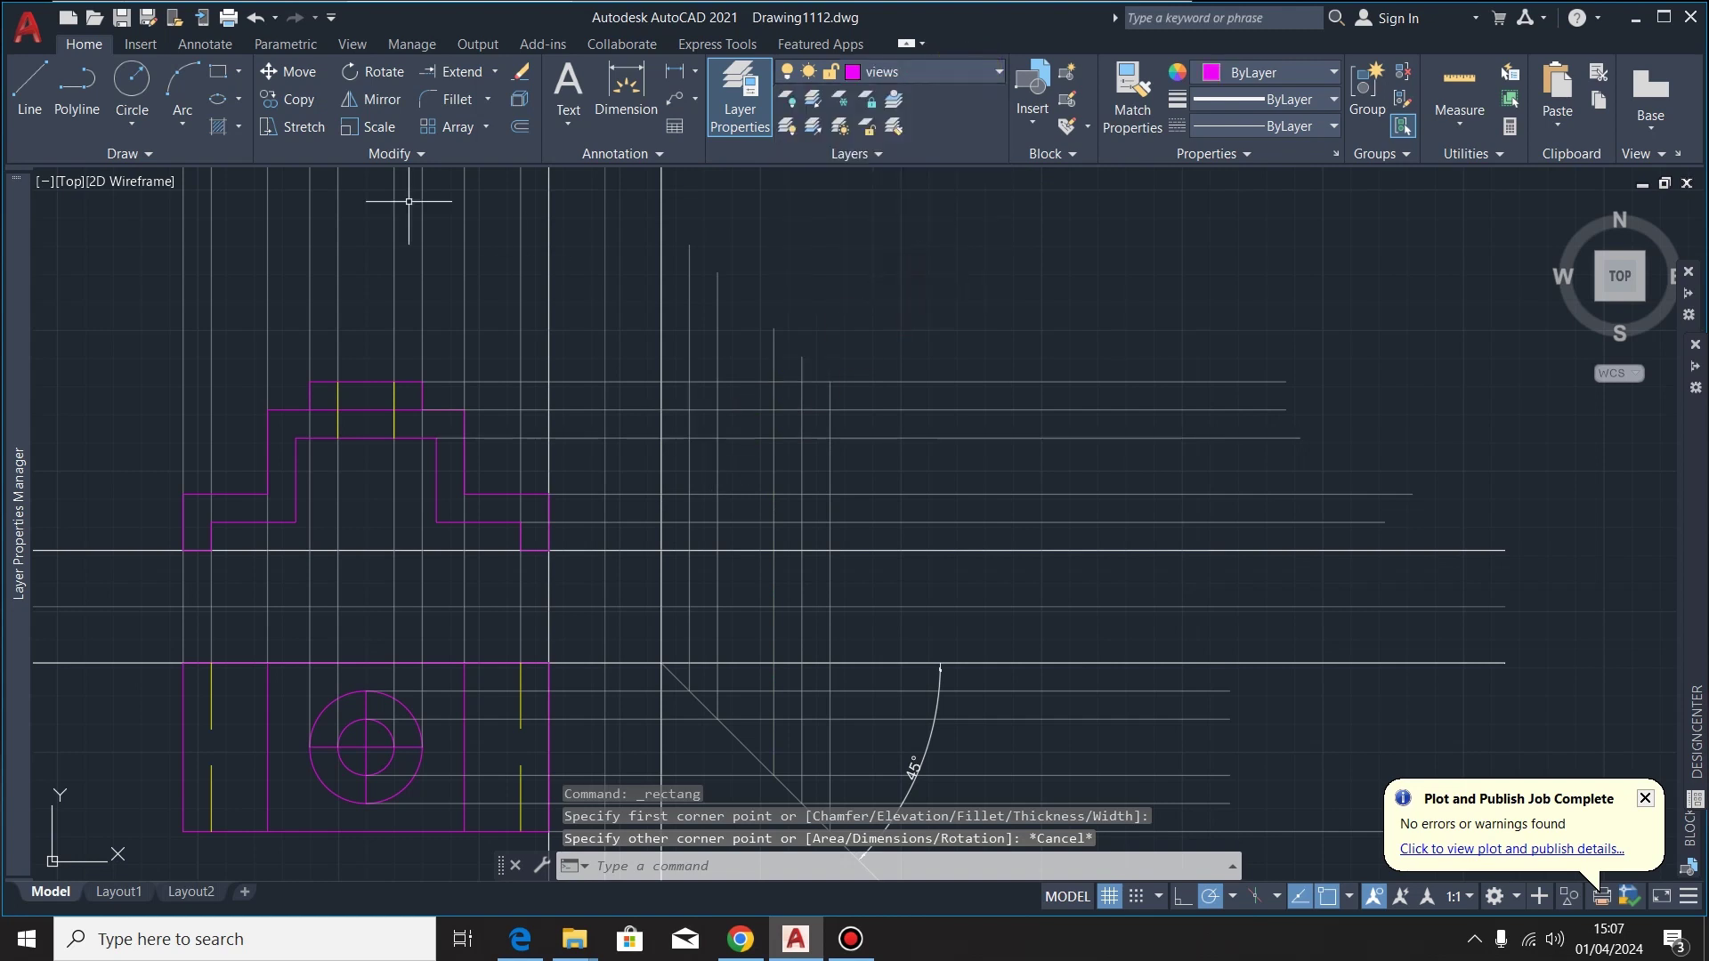
click(218, 73)
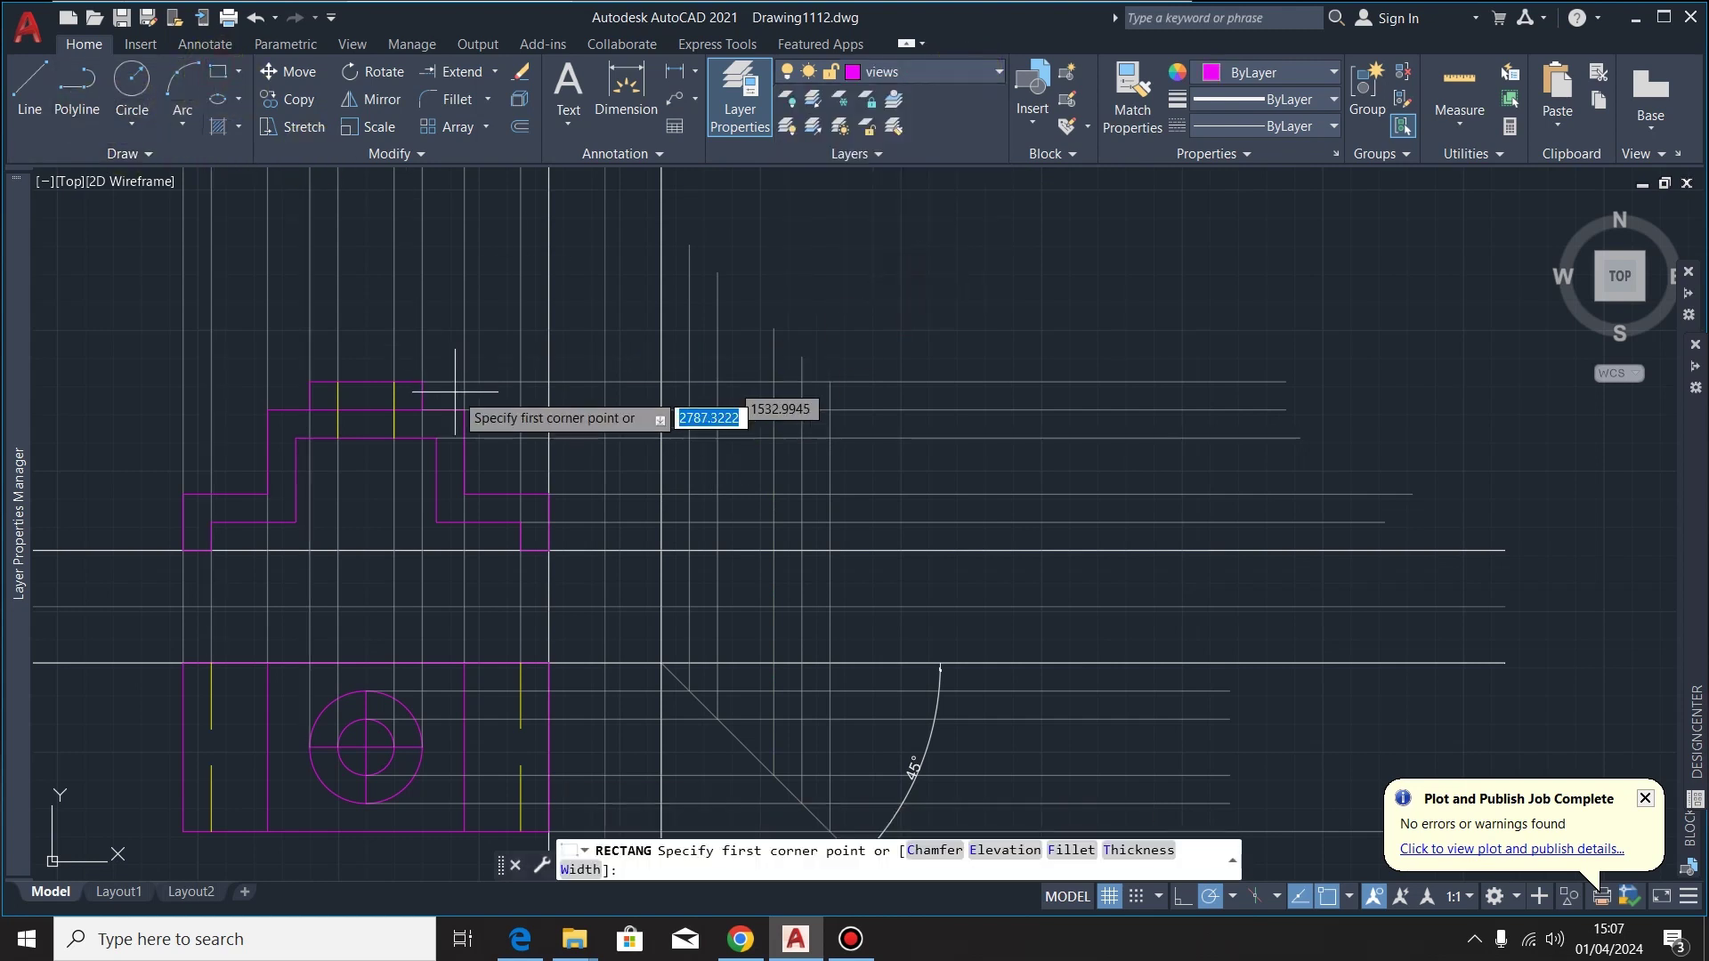
scroll(686, 401, up, 4)
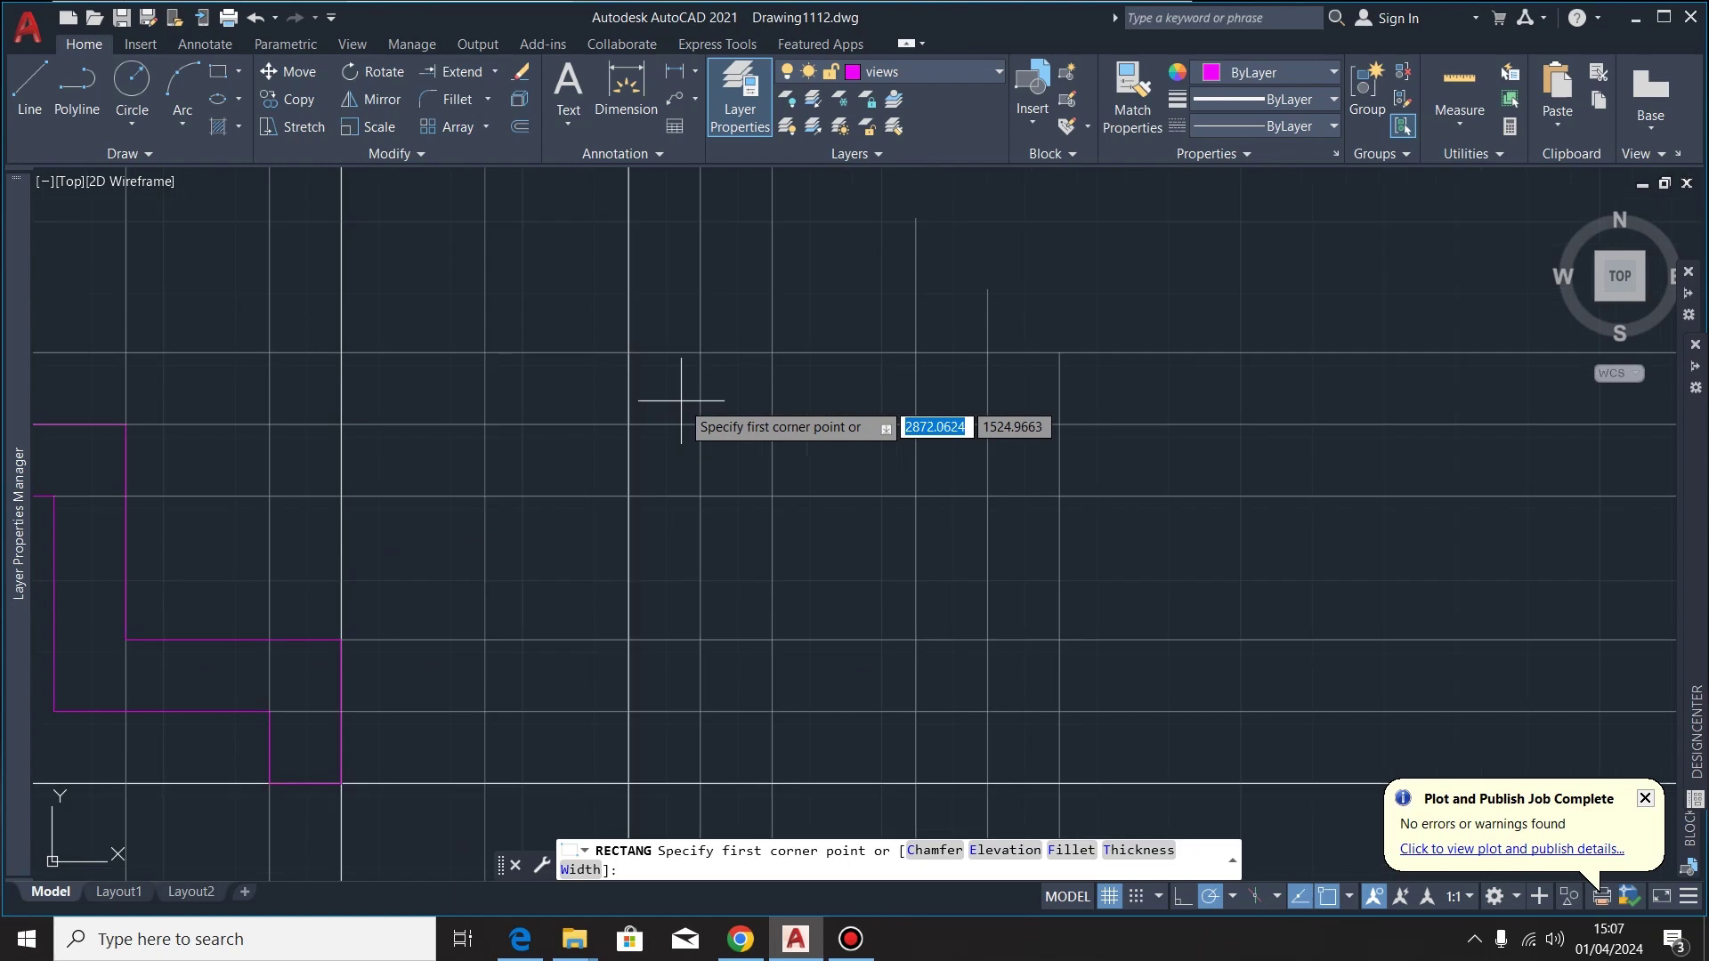
click(628, 354)
scroll(543, 374, down, 5)
scroll(623, 416, up, 4)
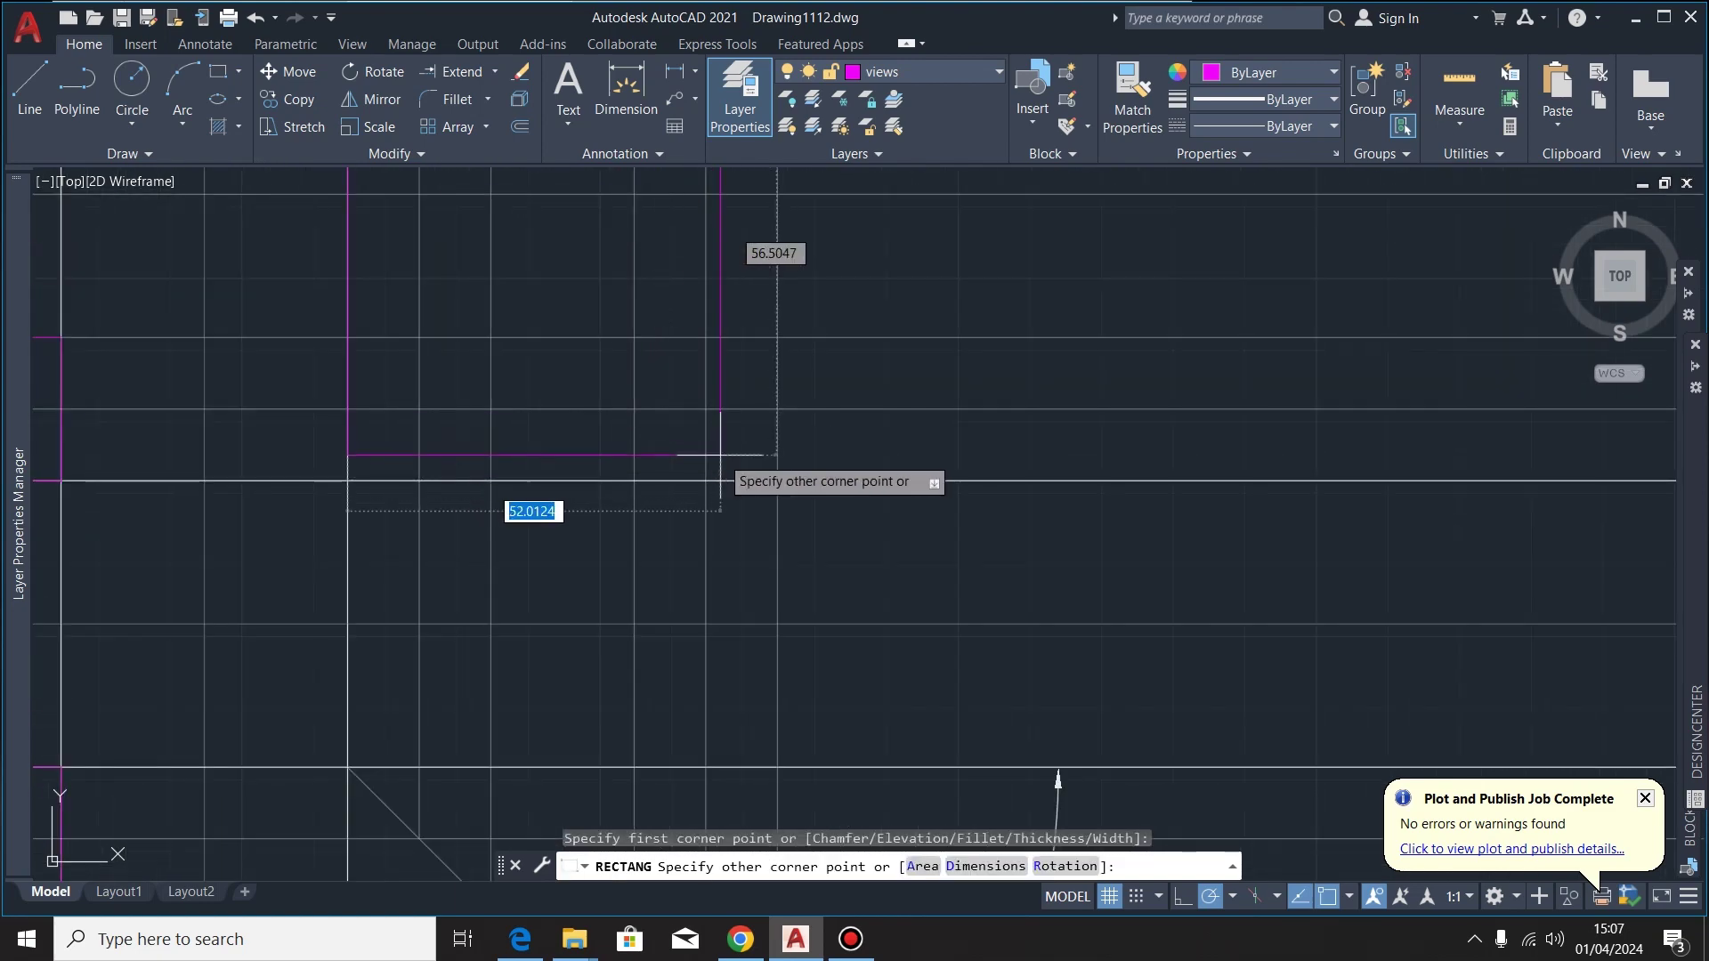
click(777, 481)
scroll(826, 529, down, 4)
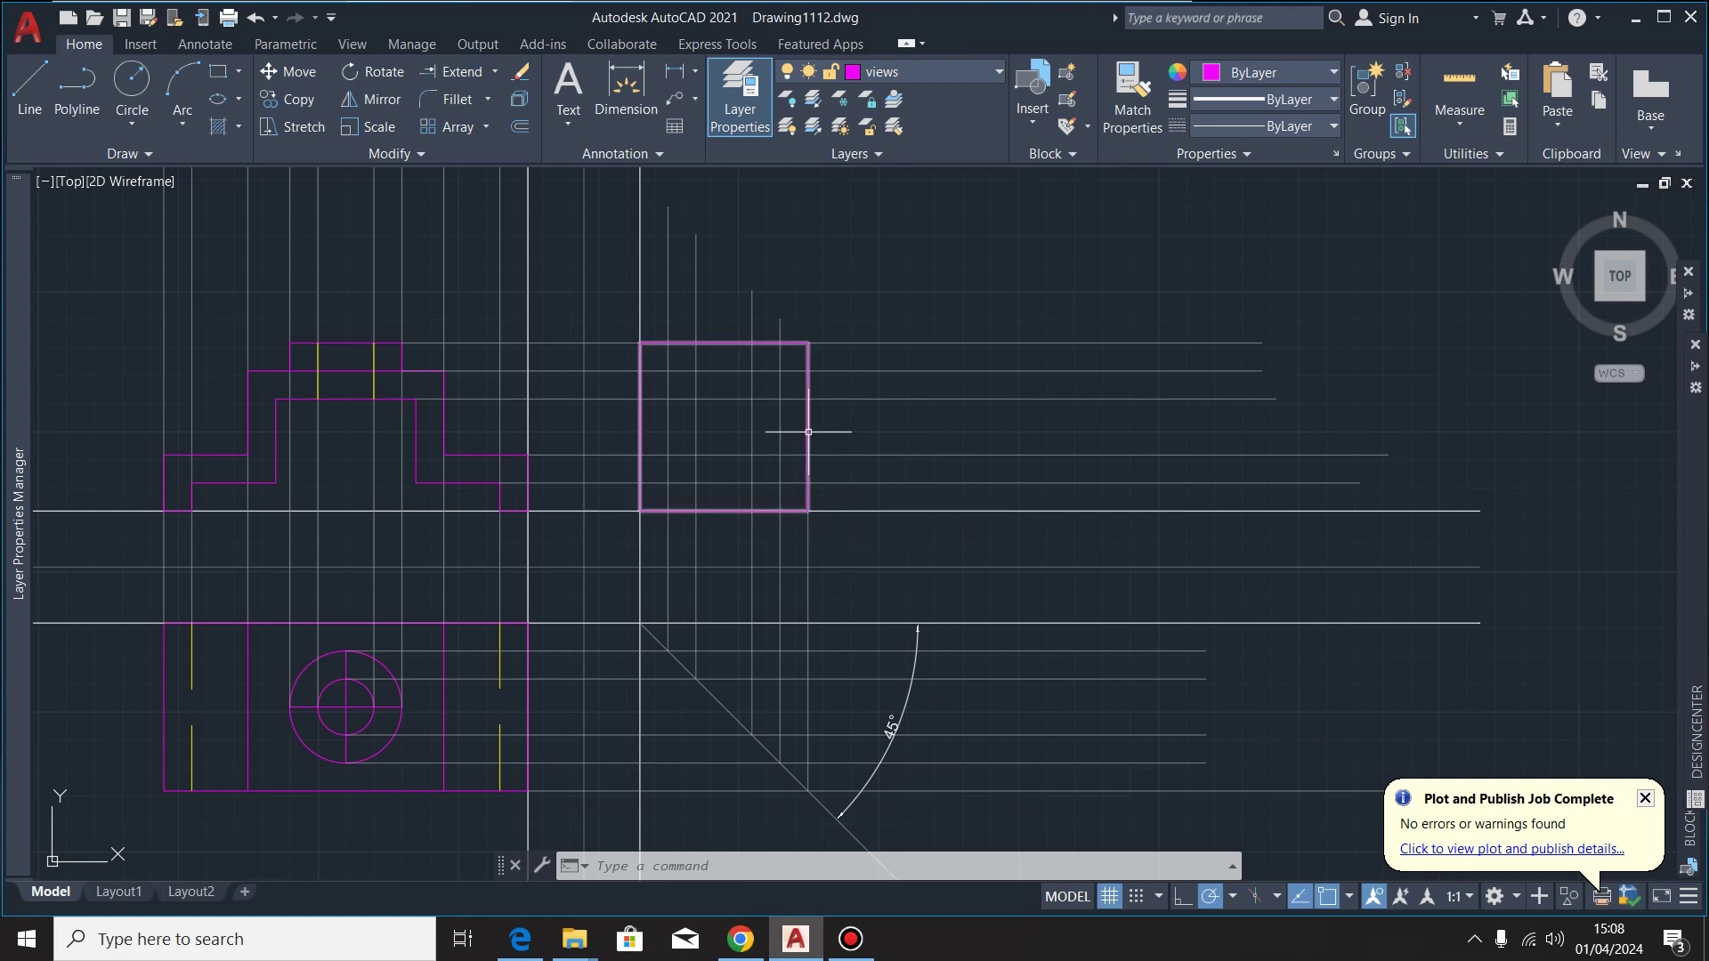
click(795, 503)
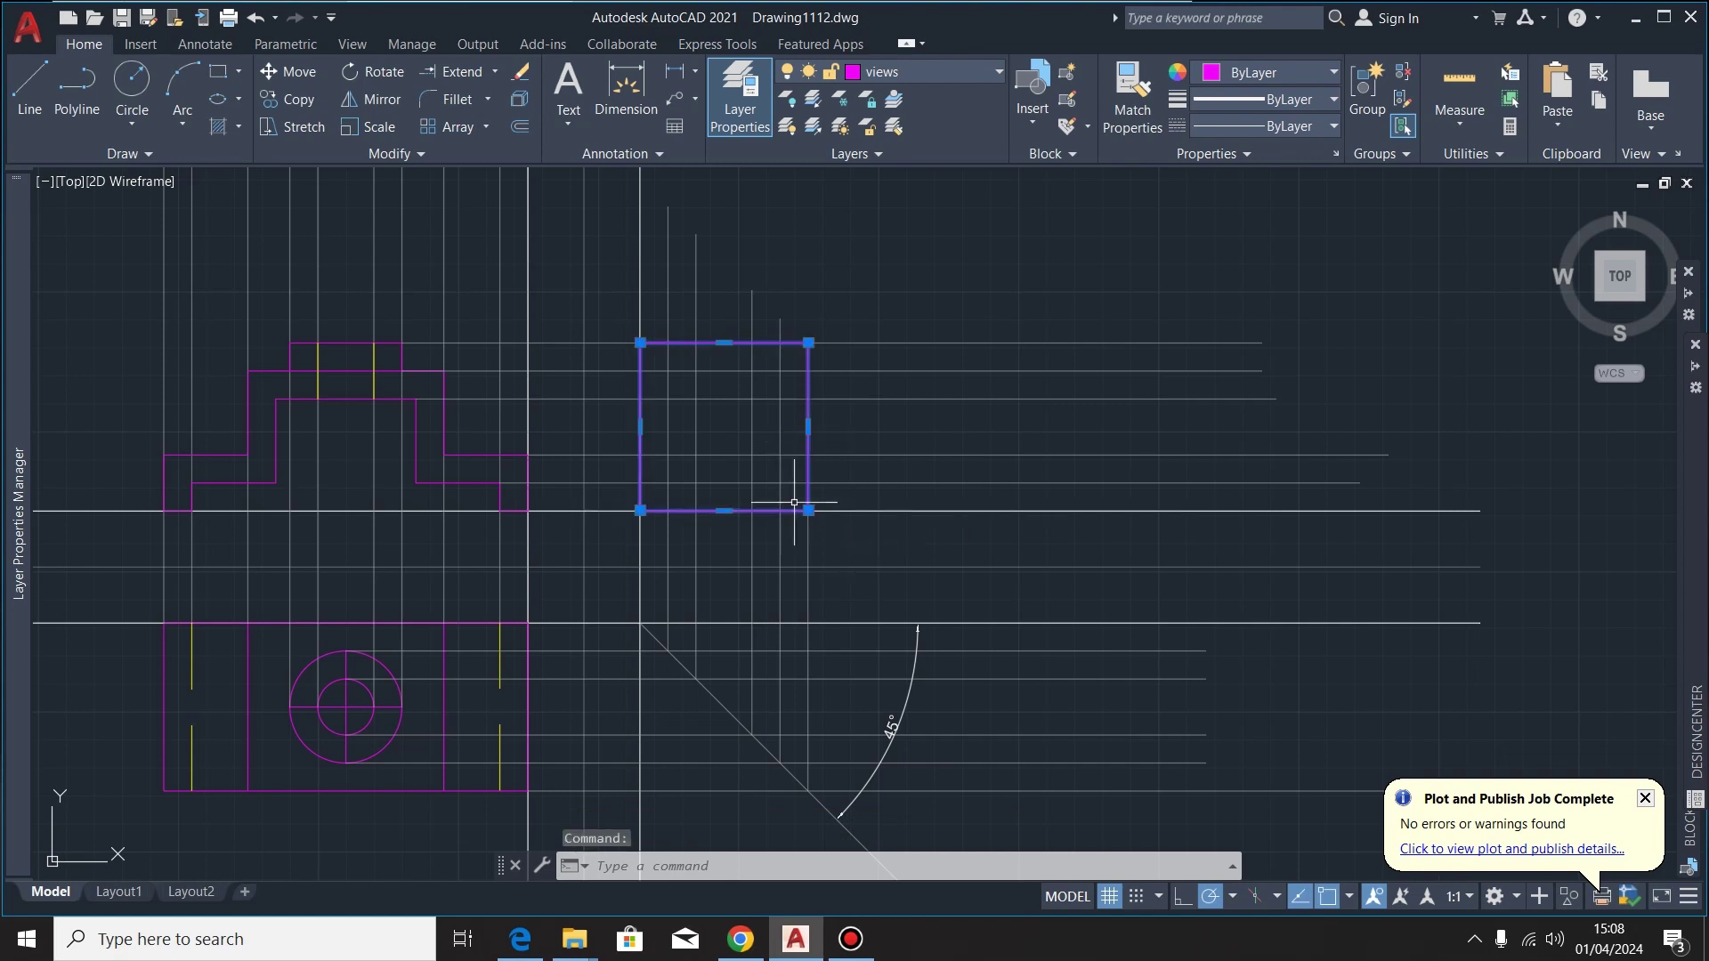
click(520, 101)
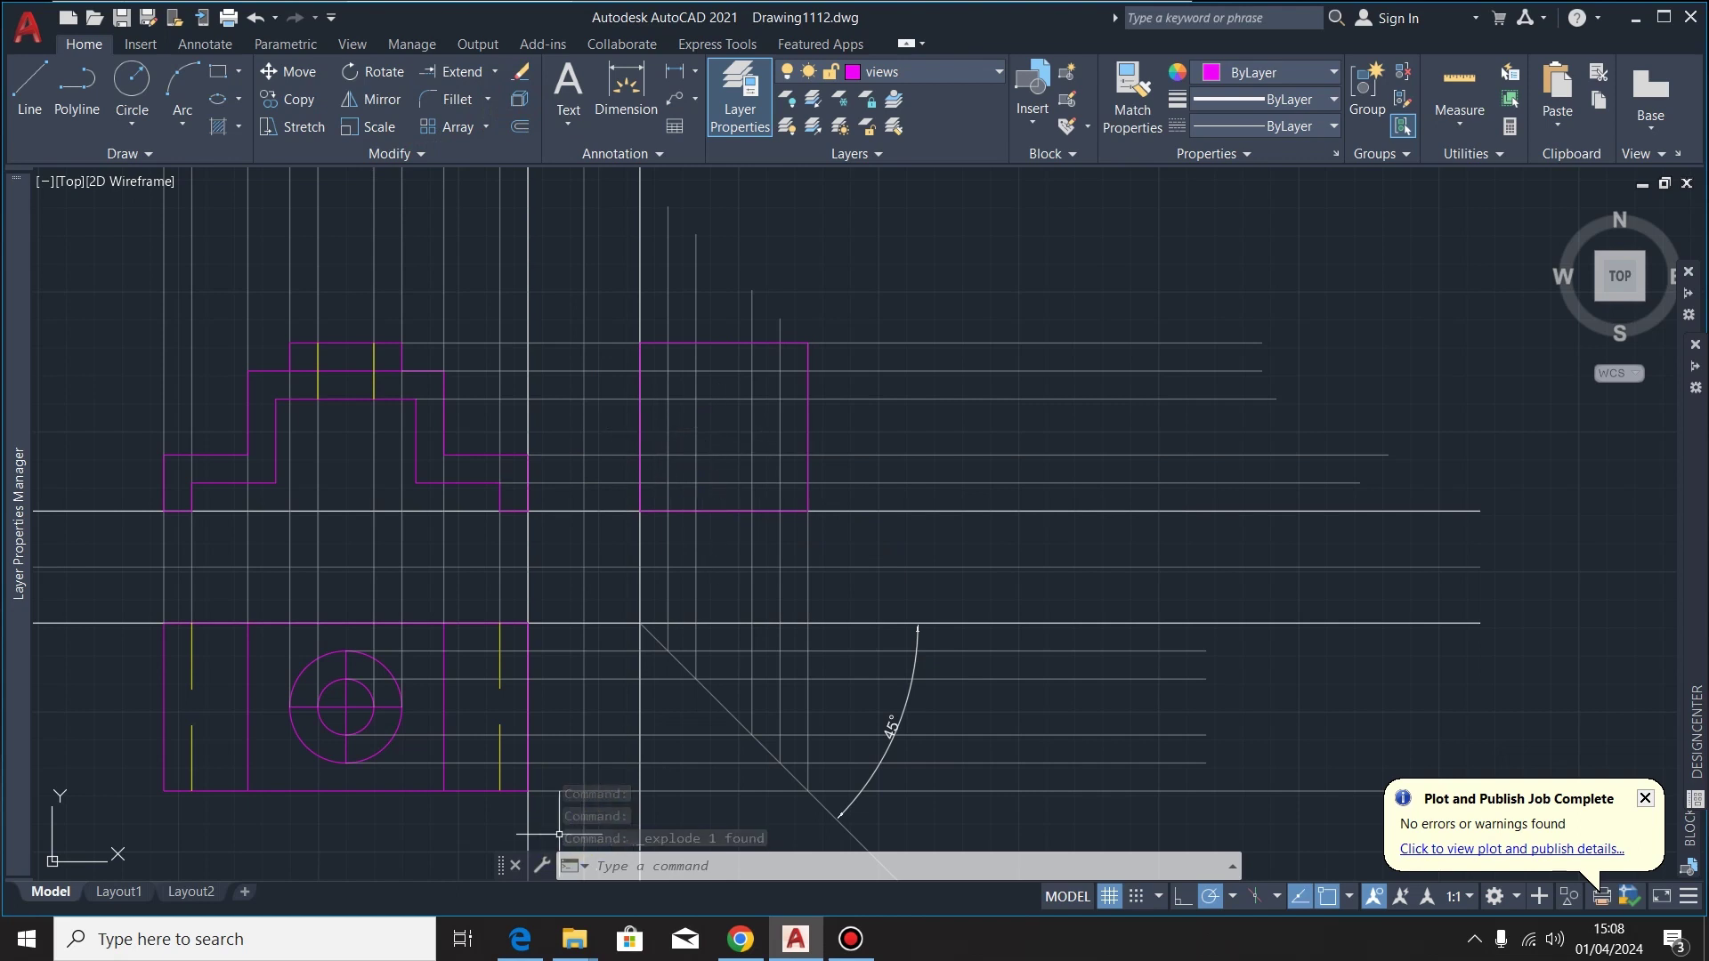
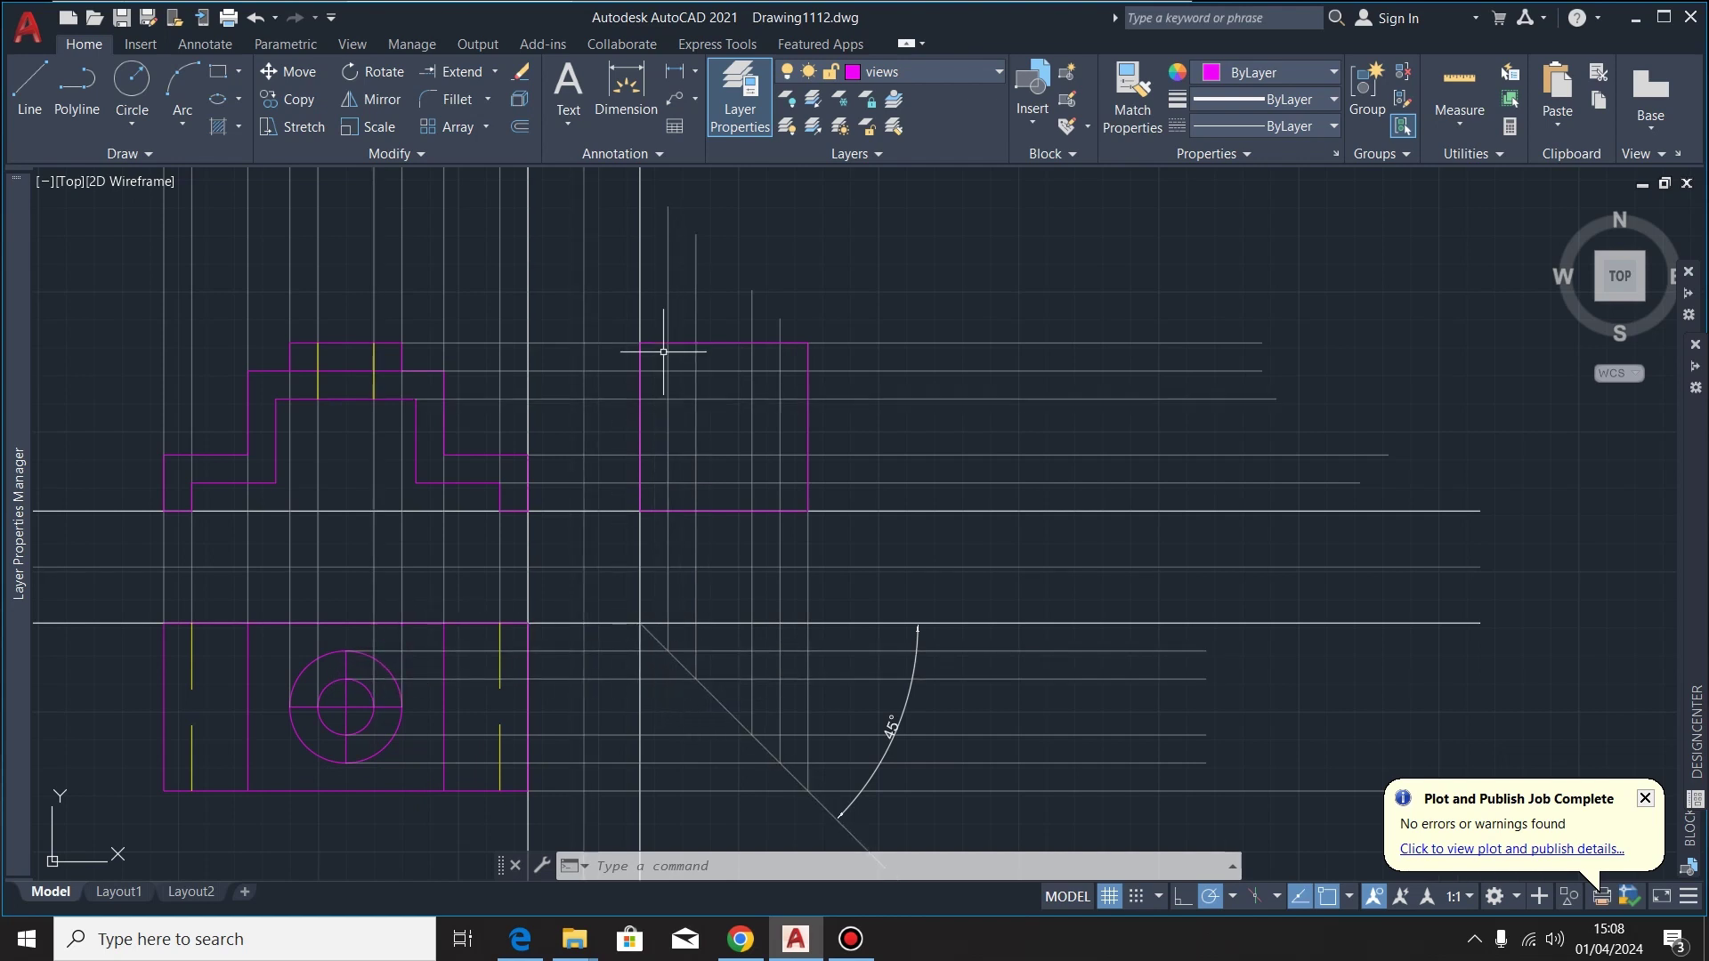
Draw two short vertical step lines down from the end view's top edge to the step depth
click(30, 75)
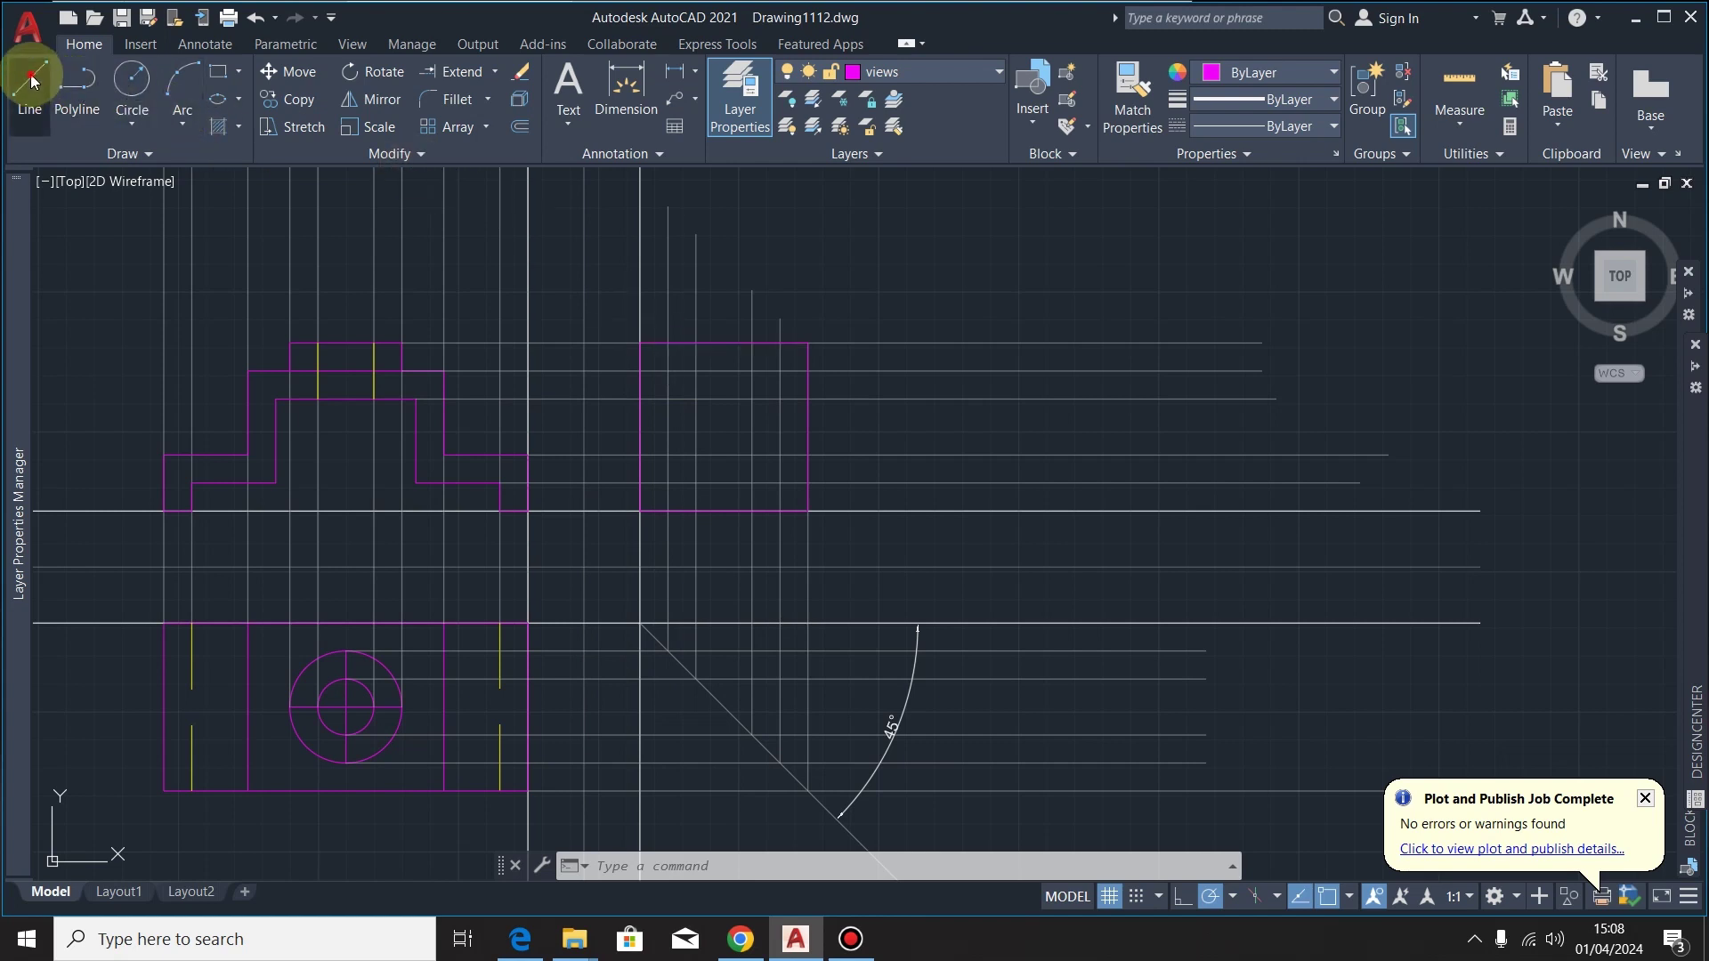
scroll(679, 342, up, 4)
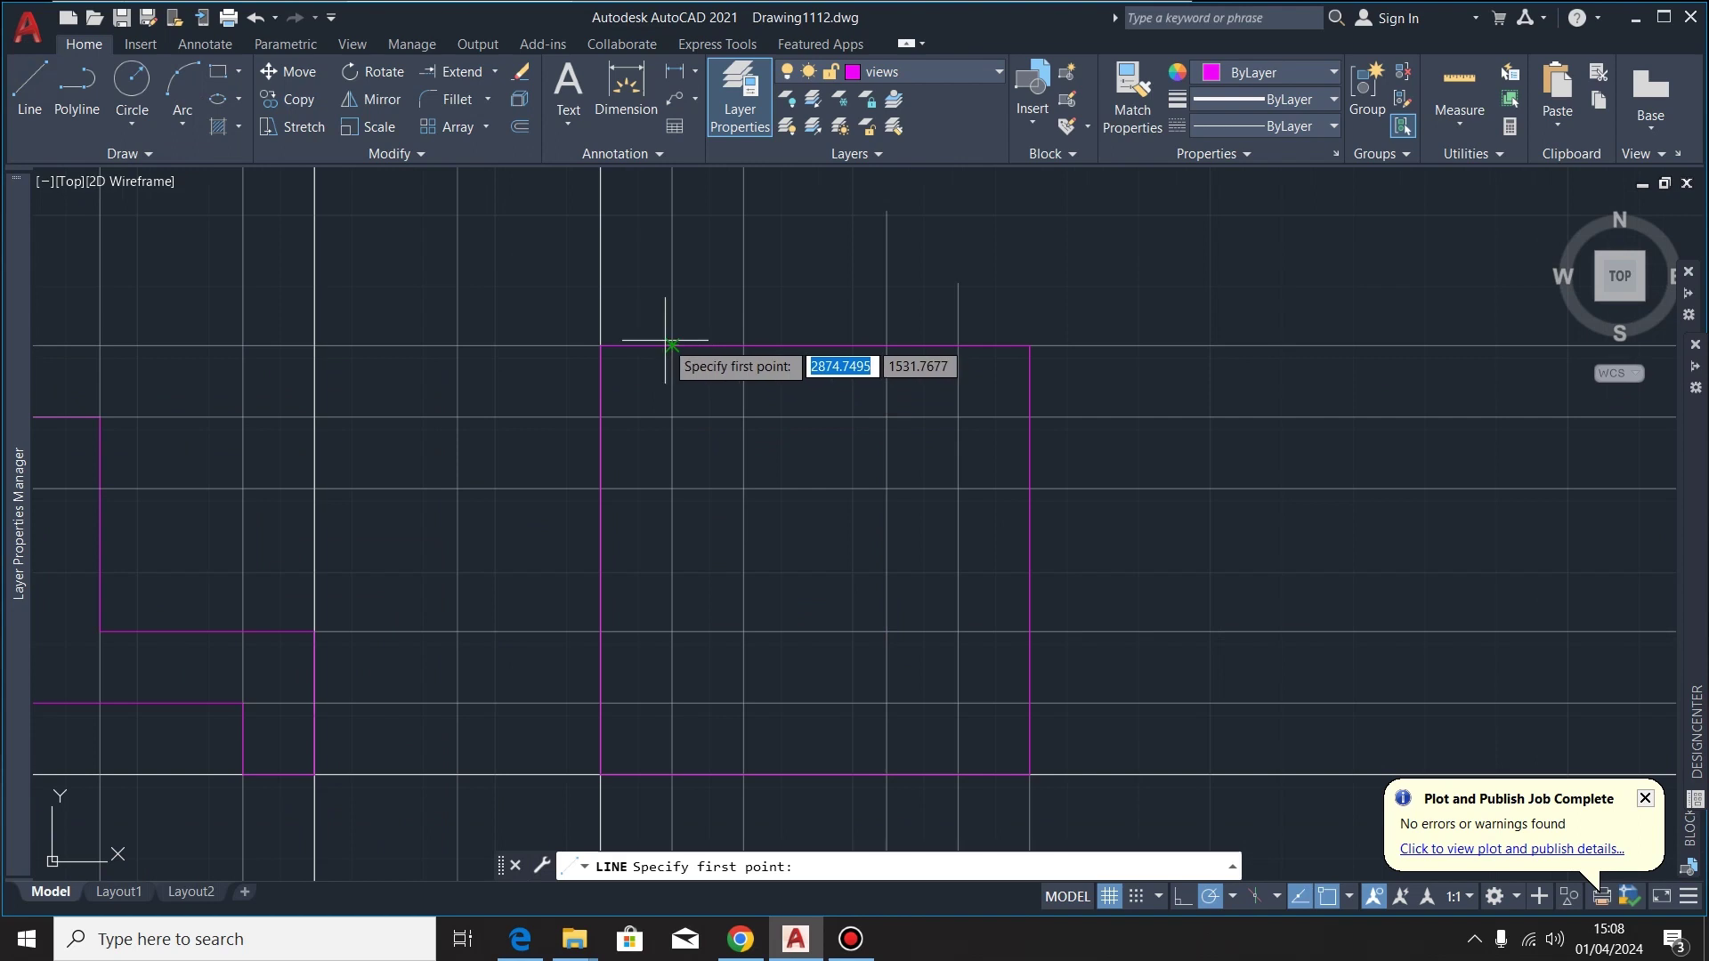
click(672, 346)
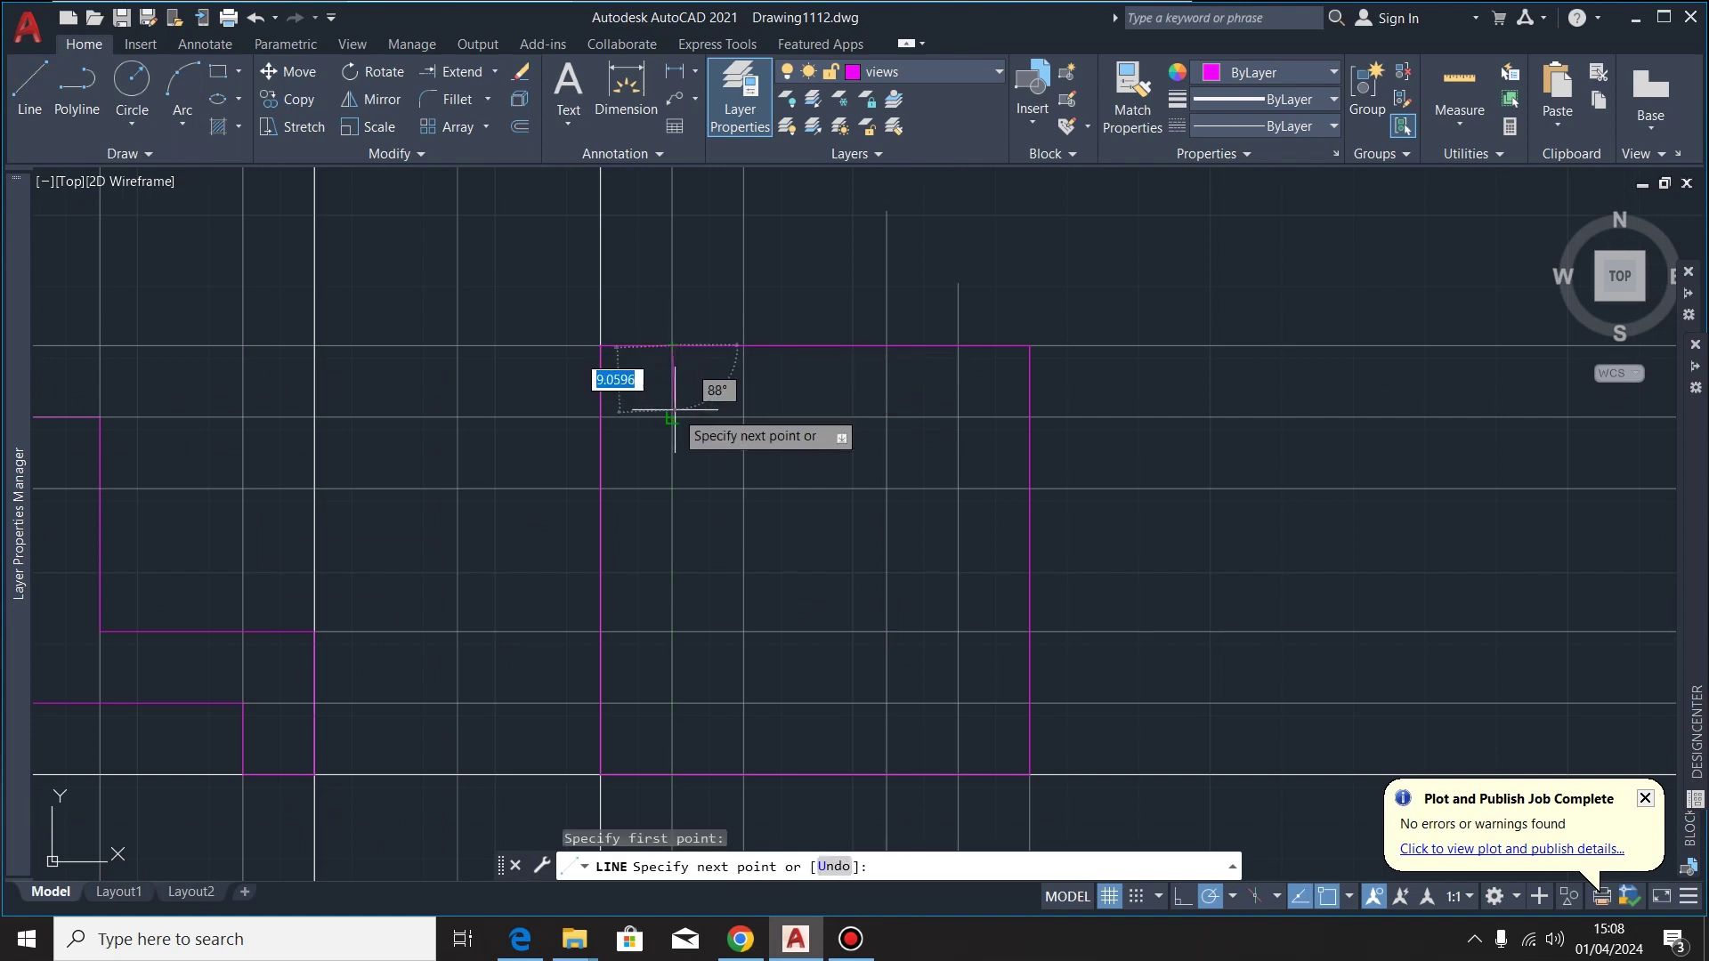
click(672, 417)
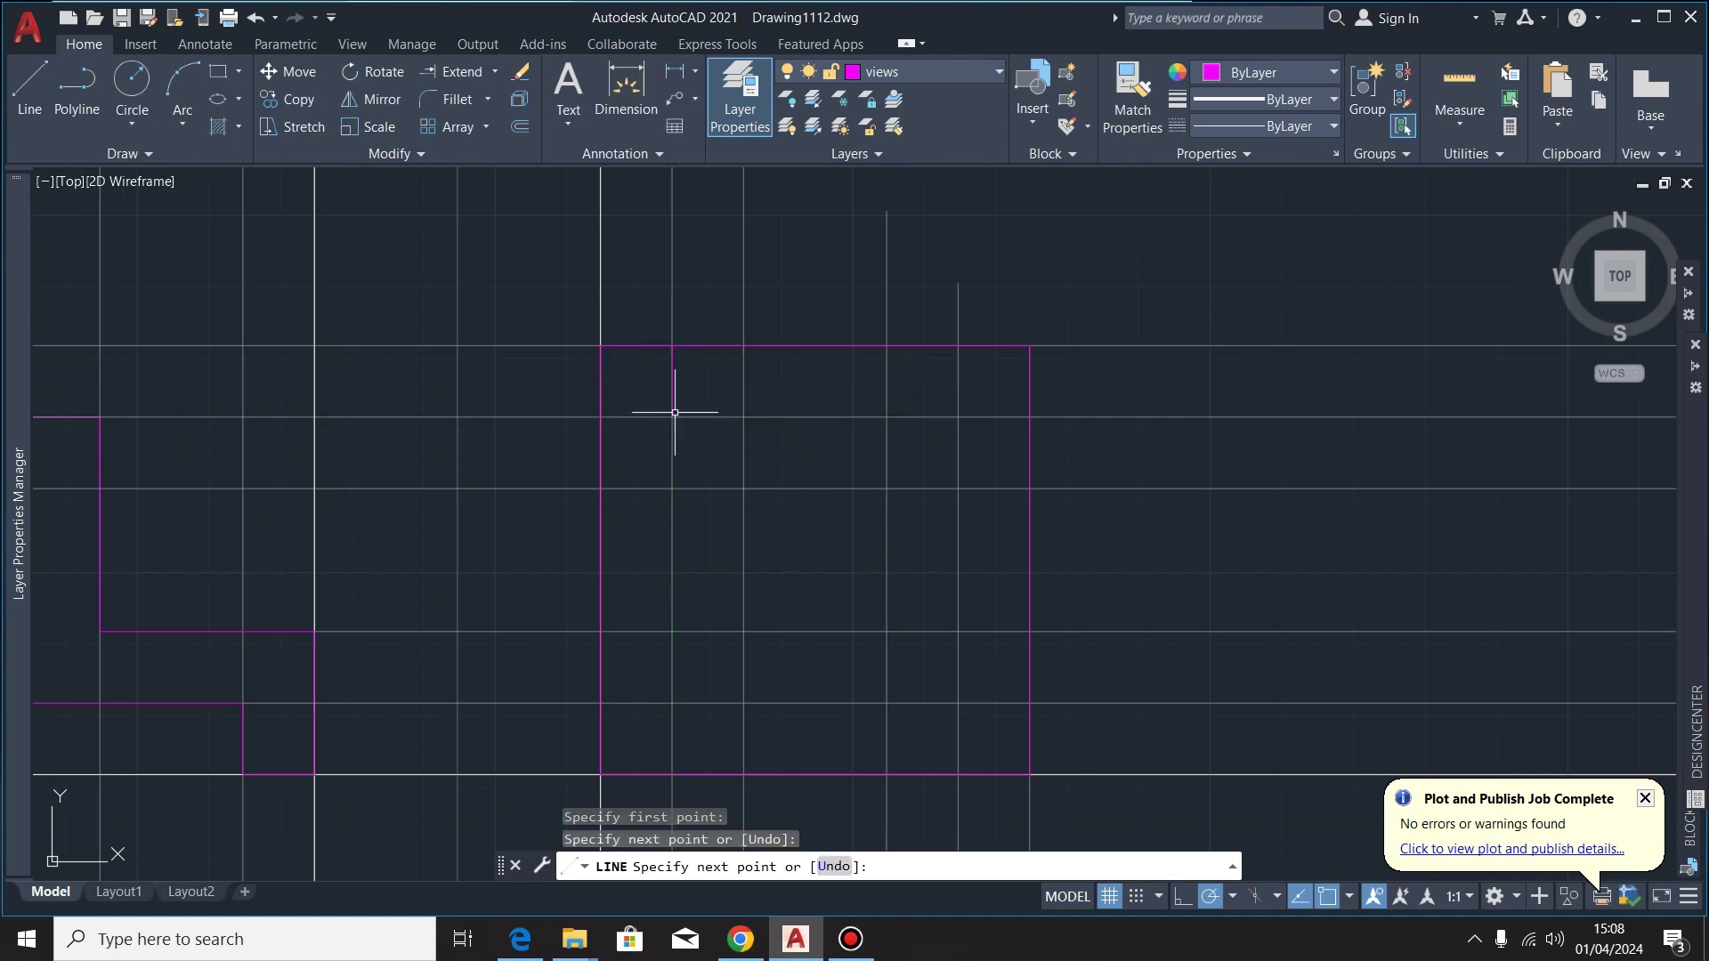
key(Escape)
scroll(703, 285, down, 4)
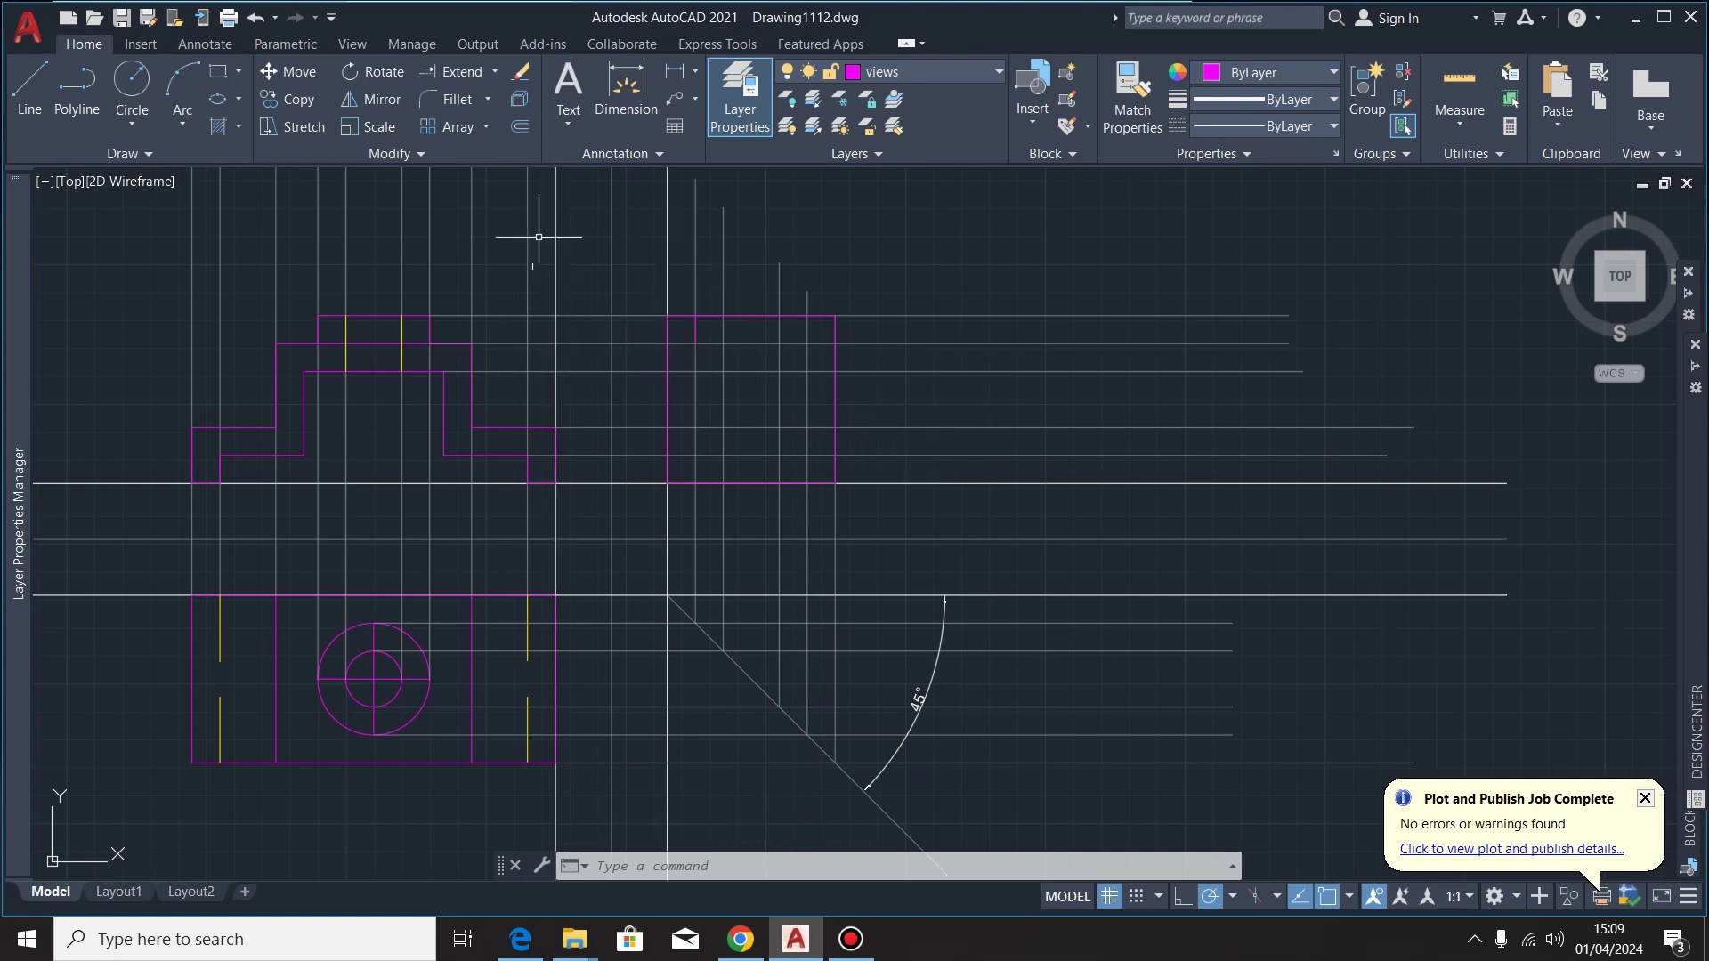
click(30, 81)
scroll(832, 332, up, 2)
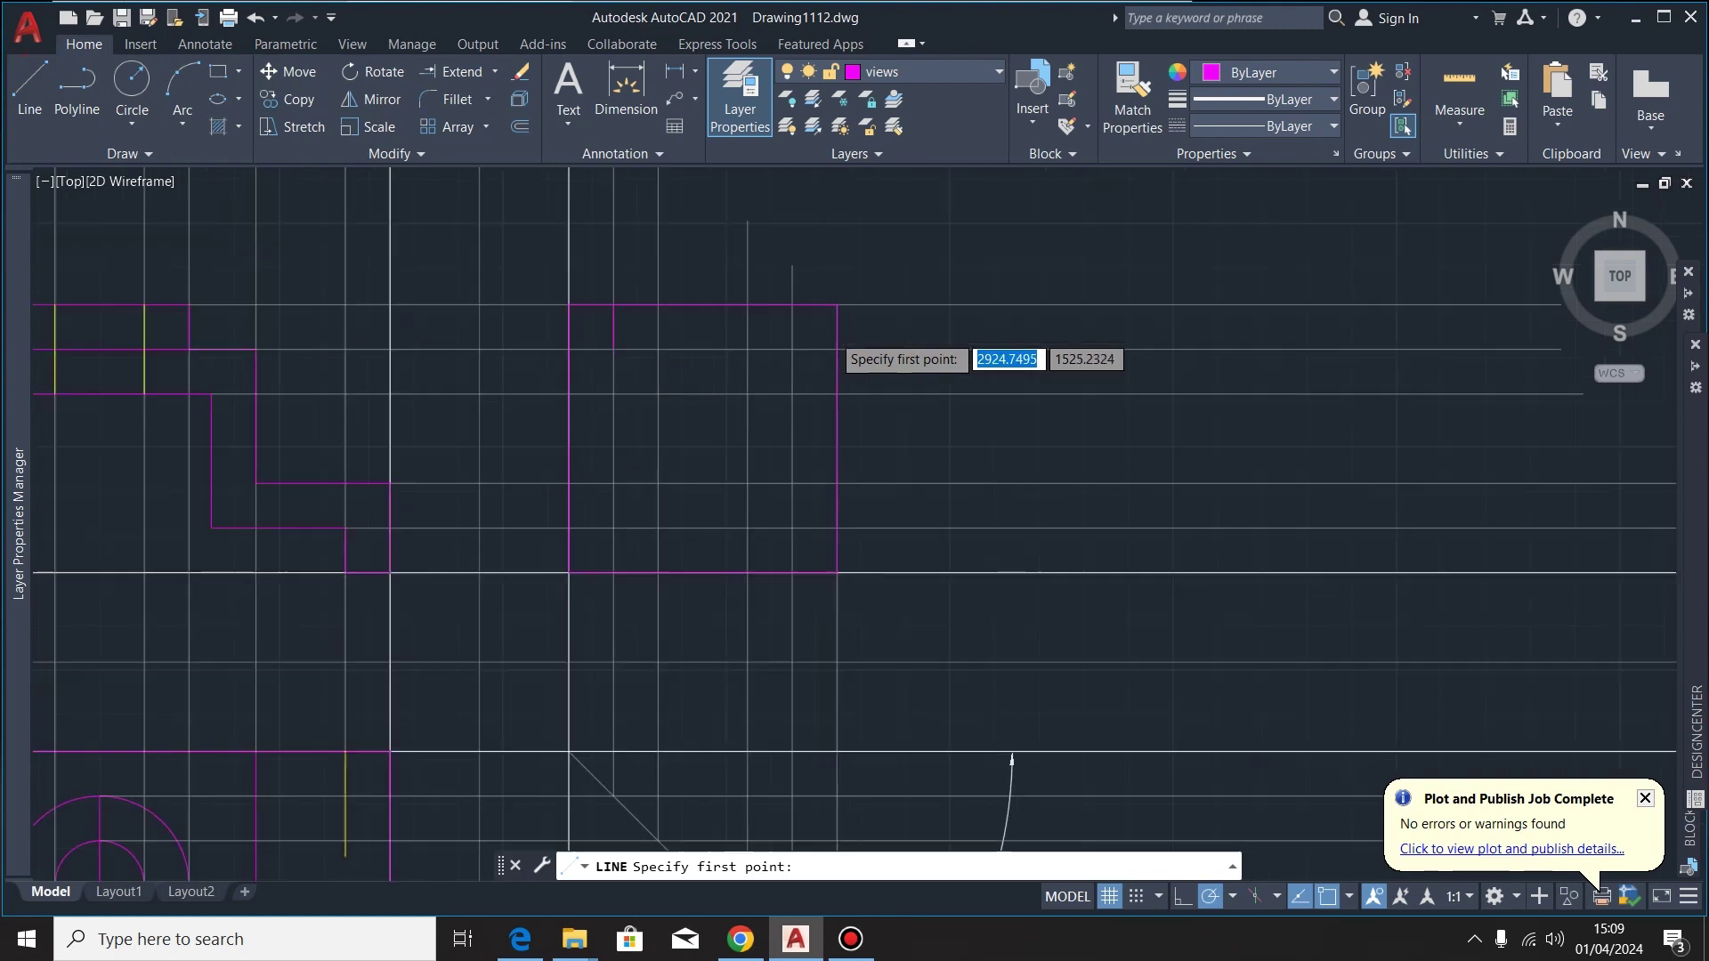
scroll(834, 334, up, 2)
click(770, 288)
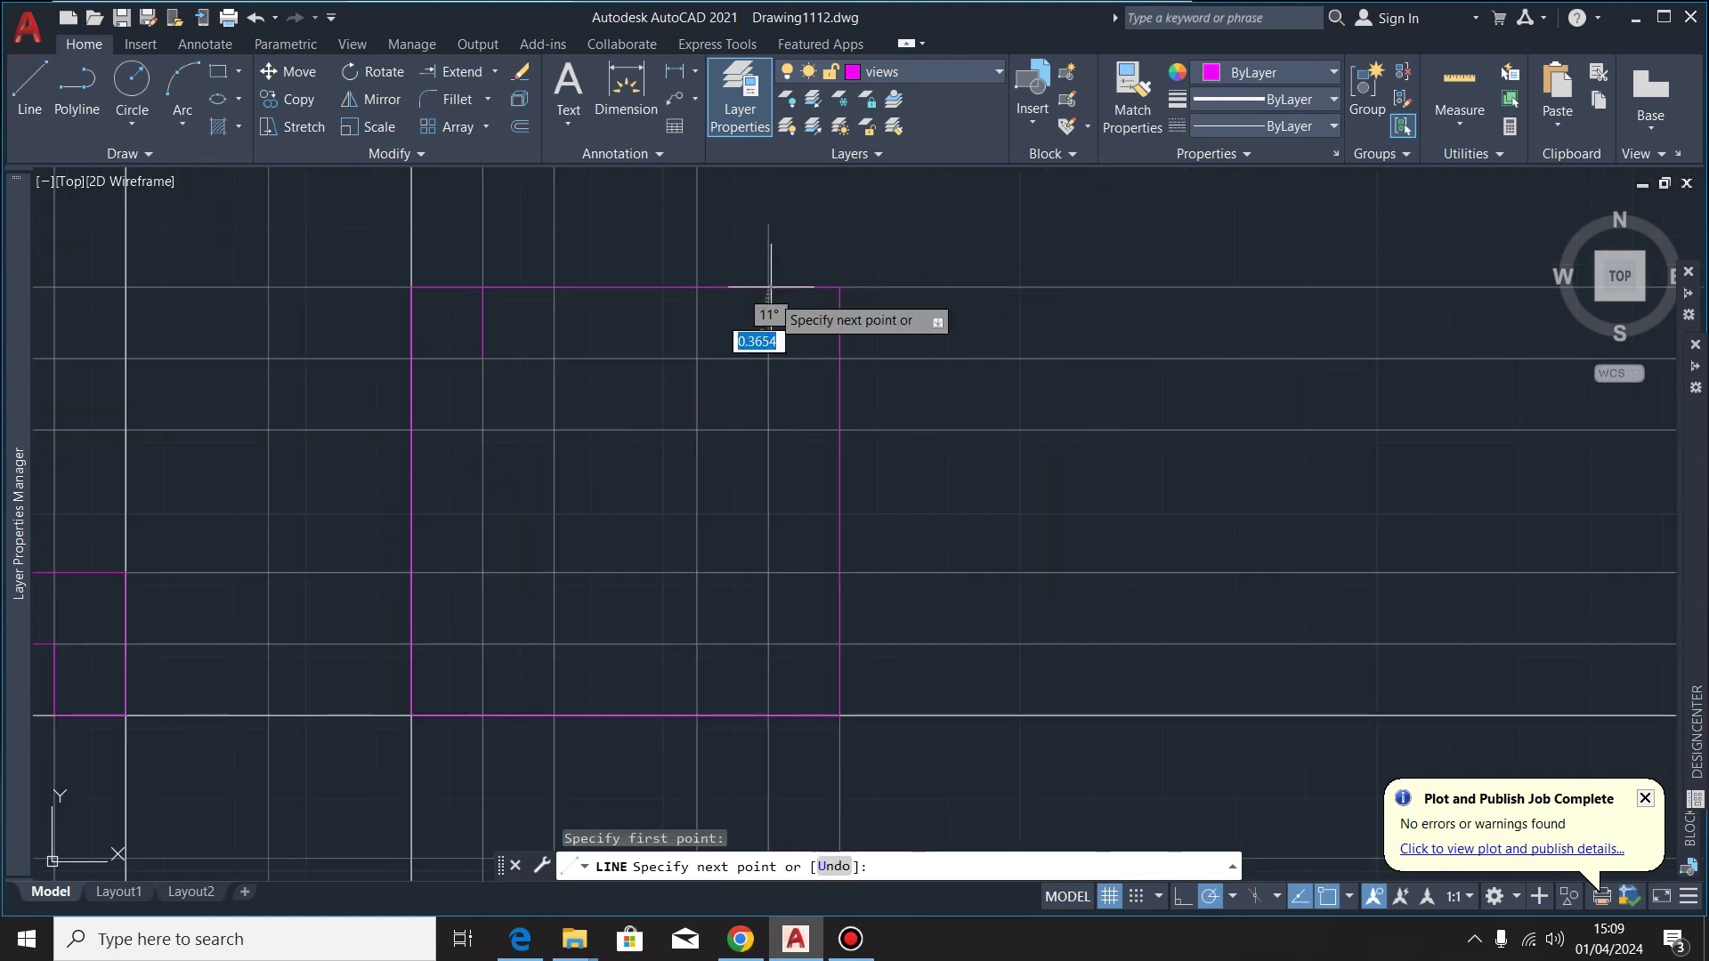
click(769, 358)
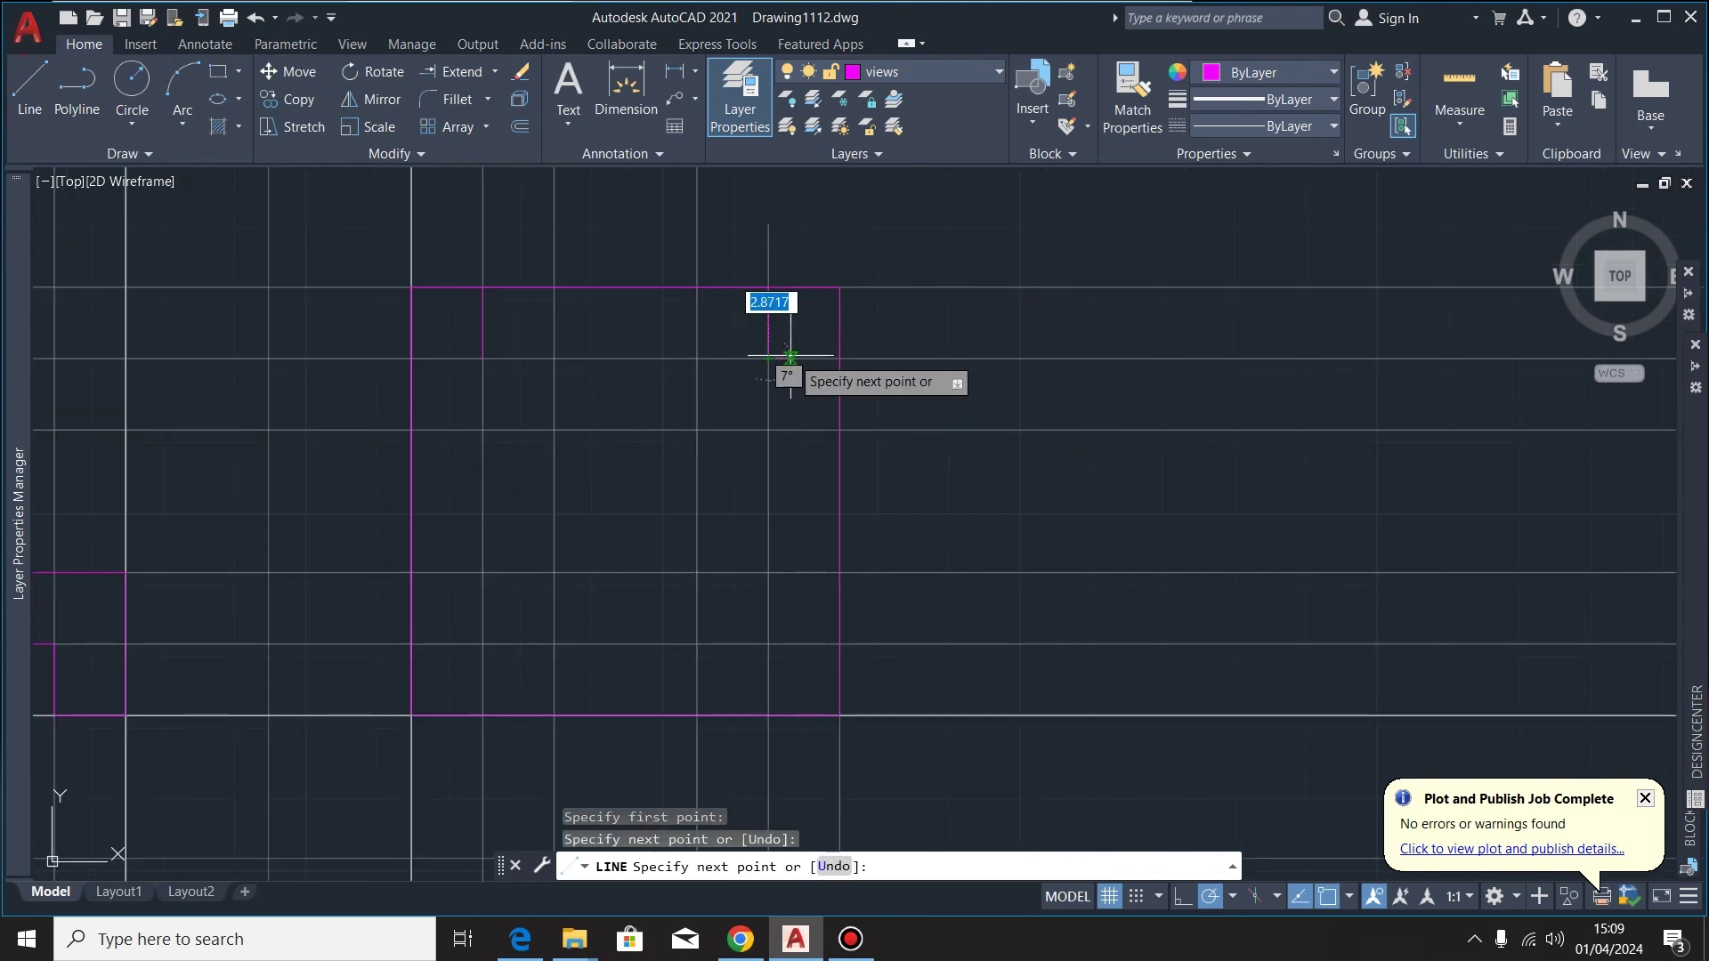
scroll(812, 343, down, 4)
key(Escape)
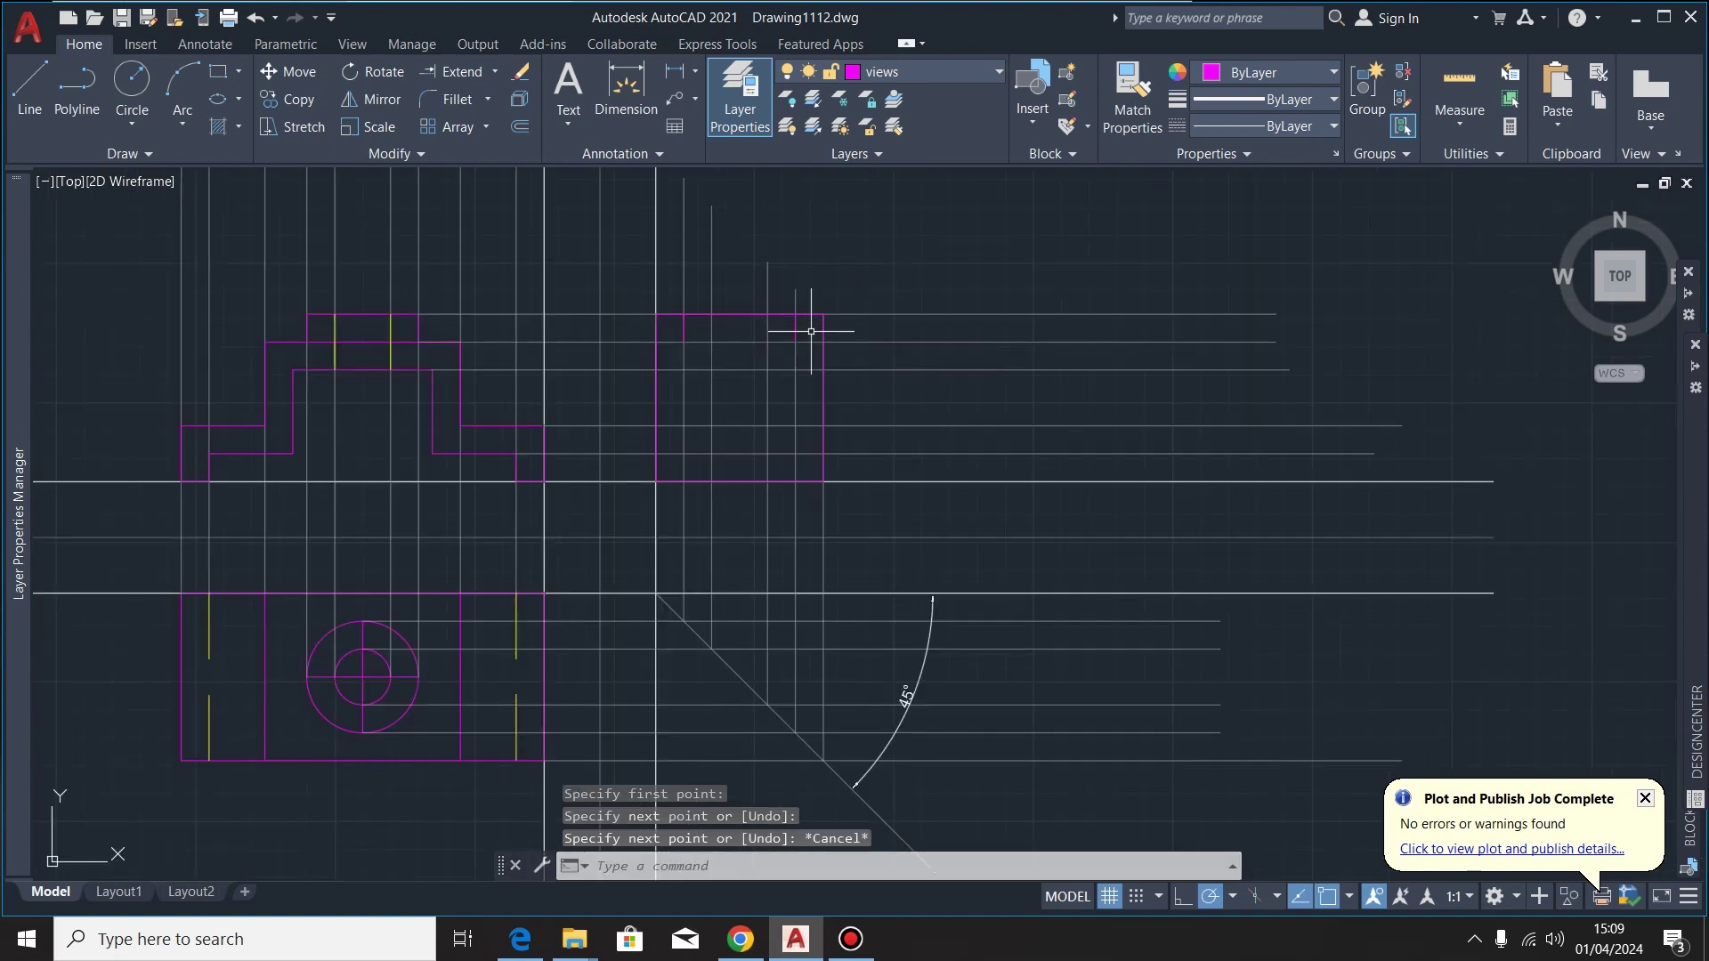
Draw the horizontal step line across the end view from the step corner to the right step line
click(31, 98)
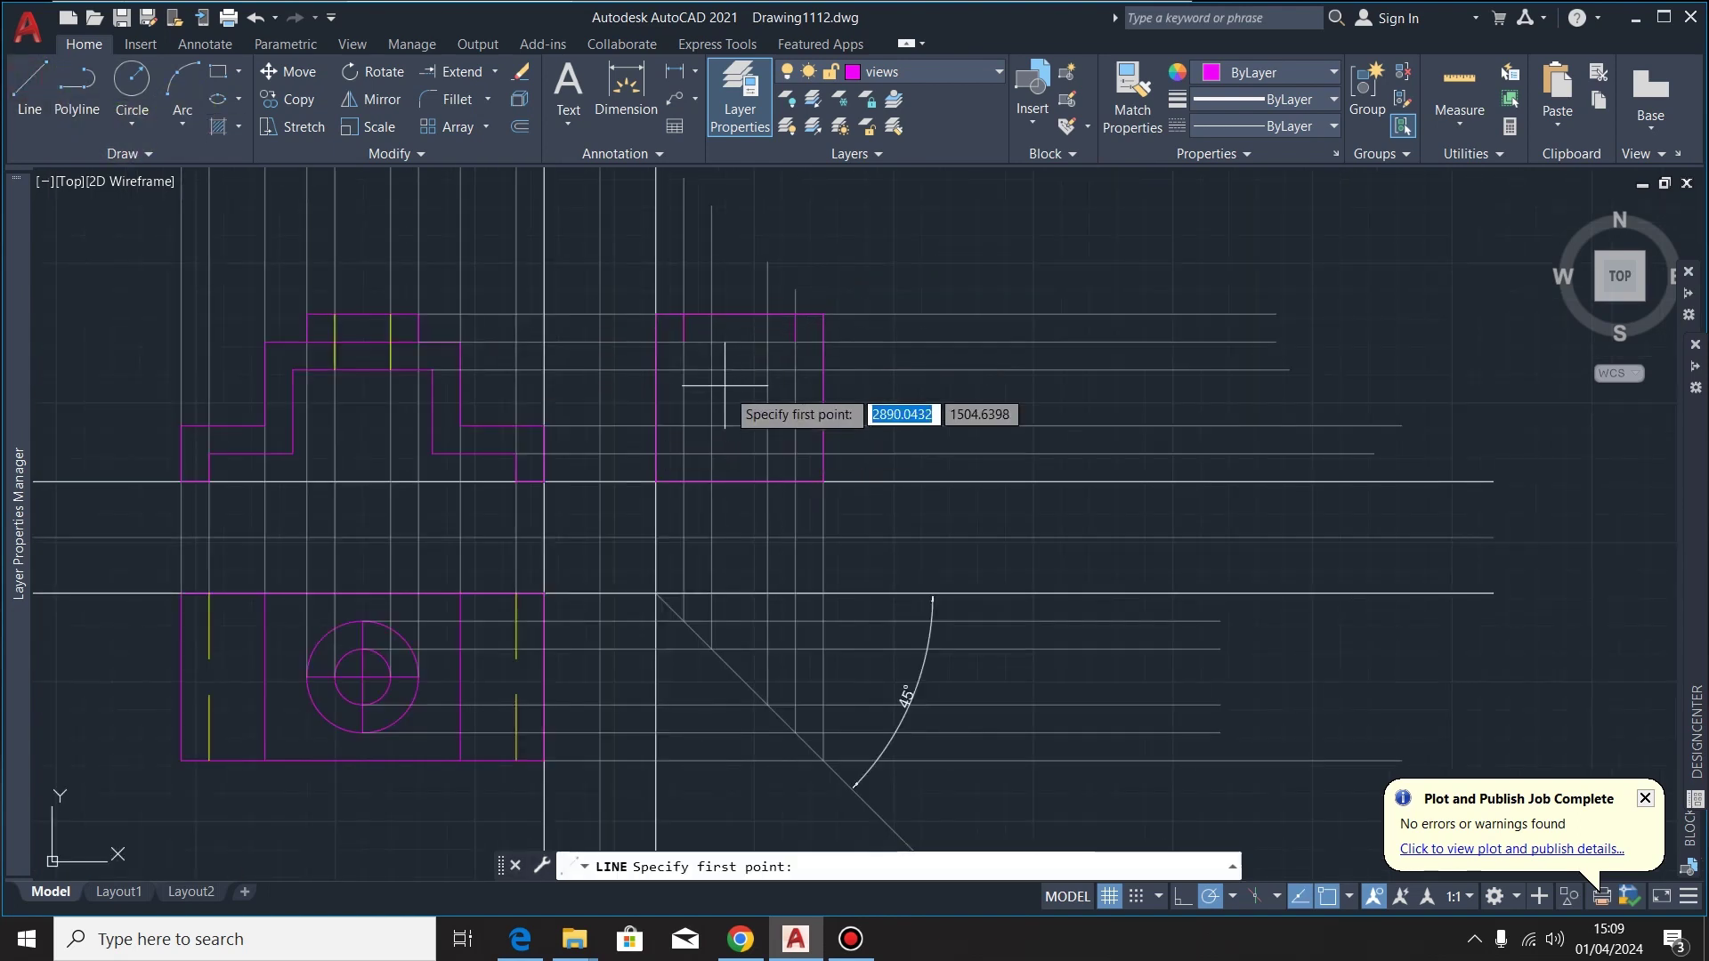
scroll(712, 374, up, 4)
click(571, 308)
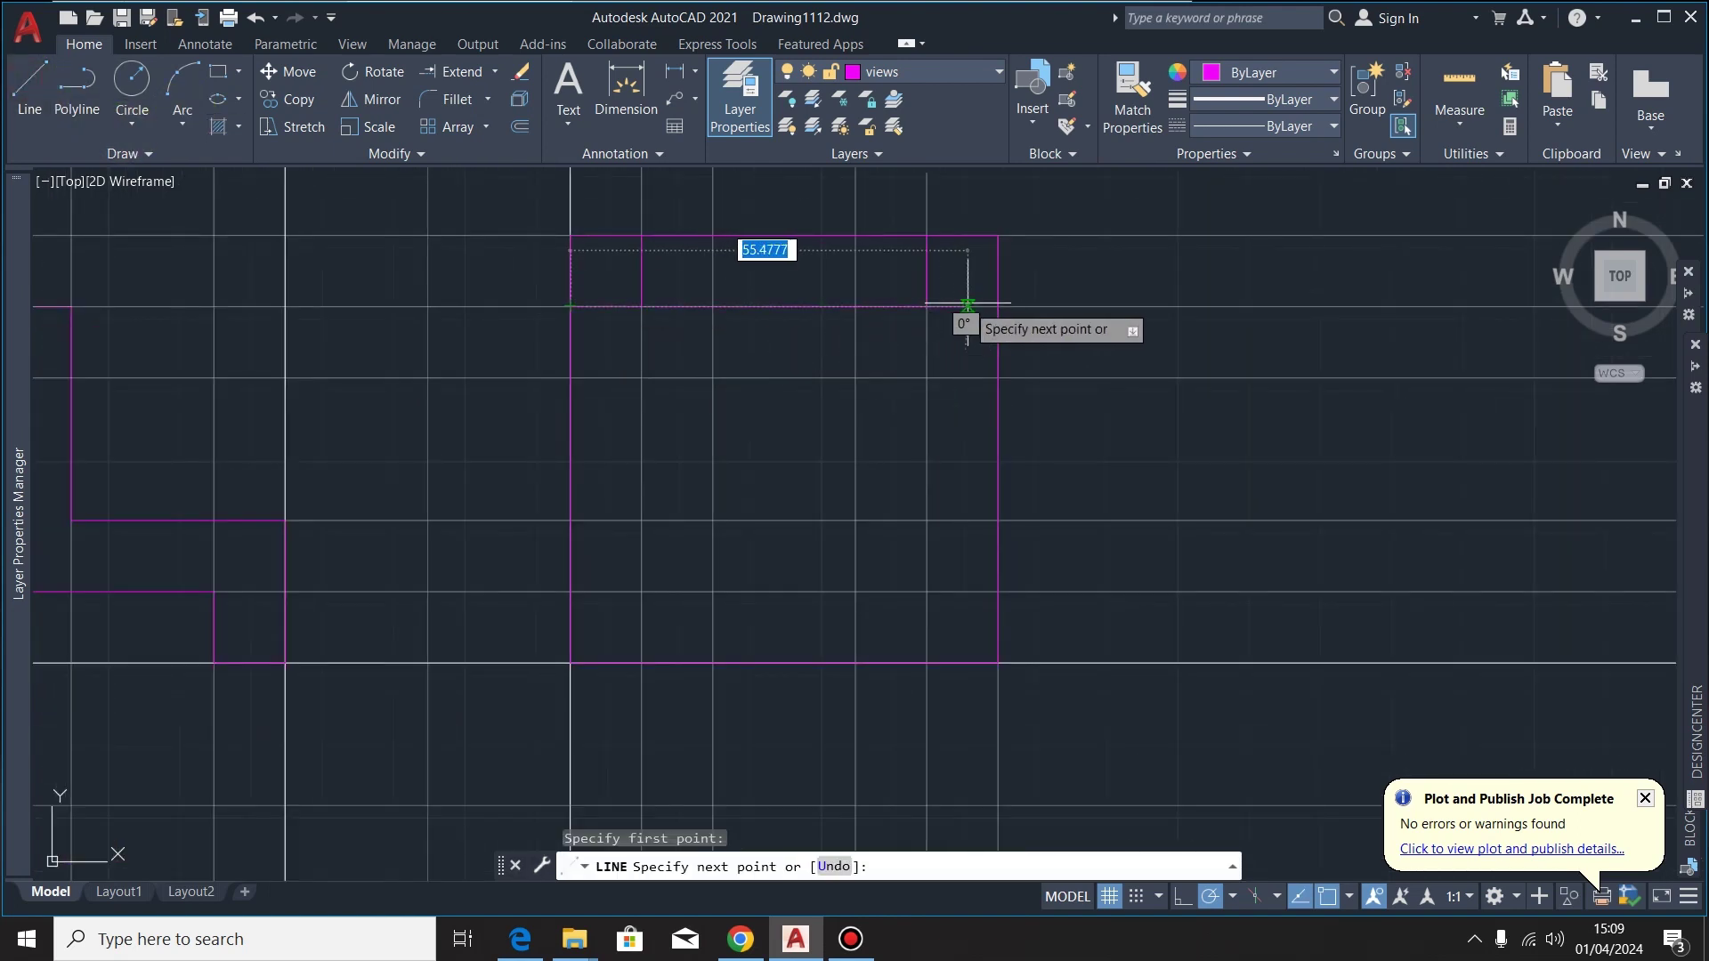
click(998, 307)
scroll(925, 396, down, 2)
scroll(1000, 298, up, 2)
click(496, 71)
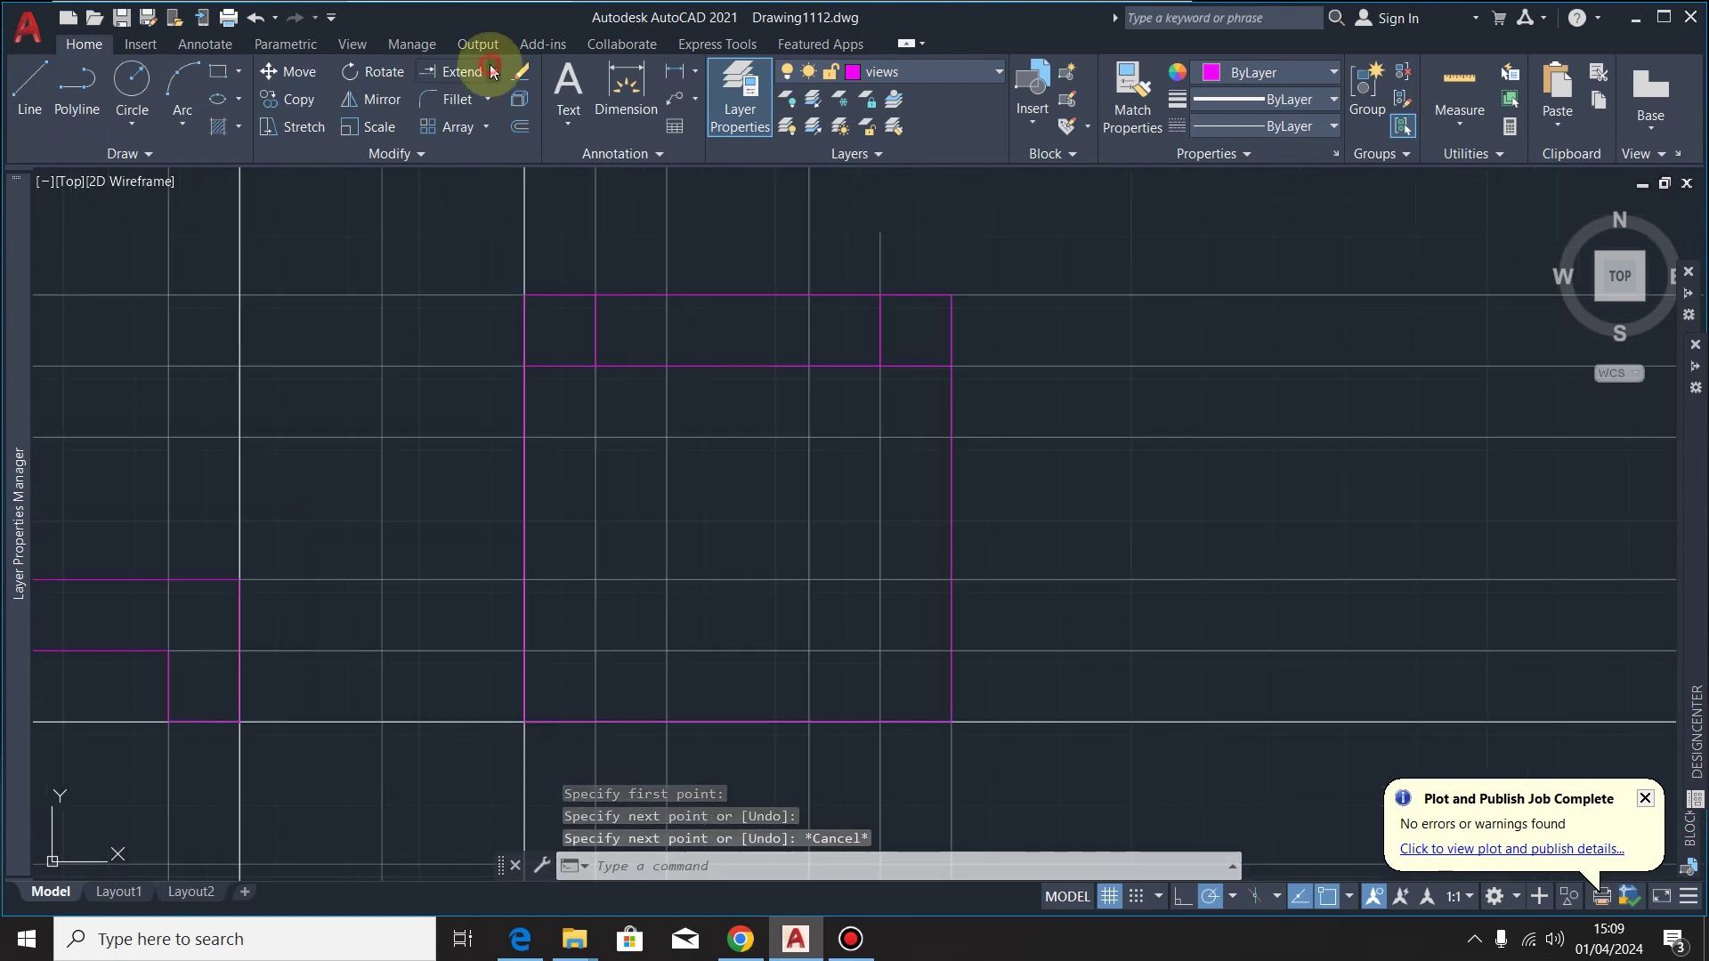
Trim the end view's top-left and top-right corner segments and the top of its right edge
click(449, 105)
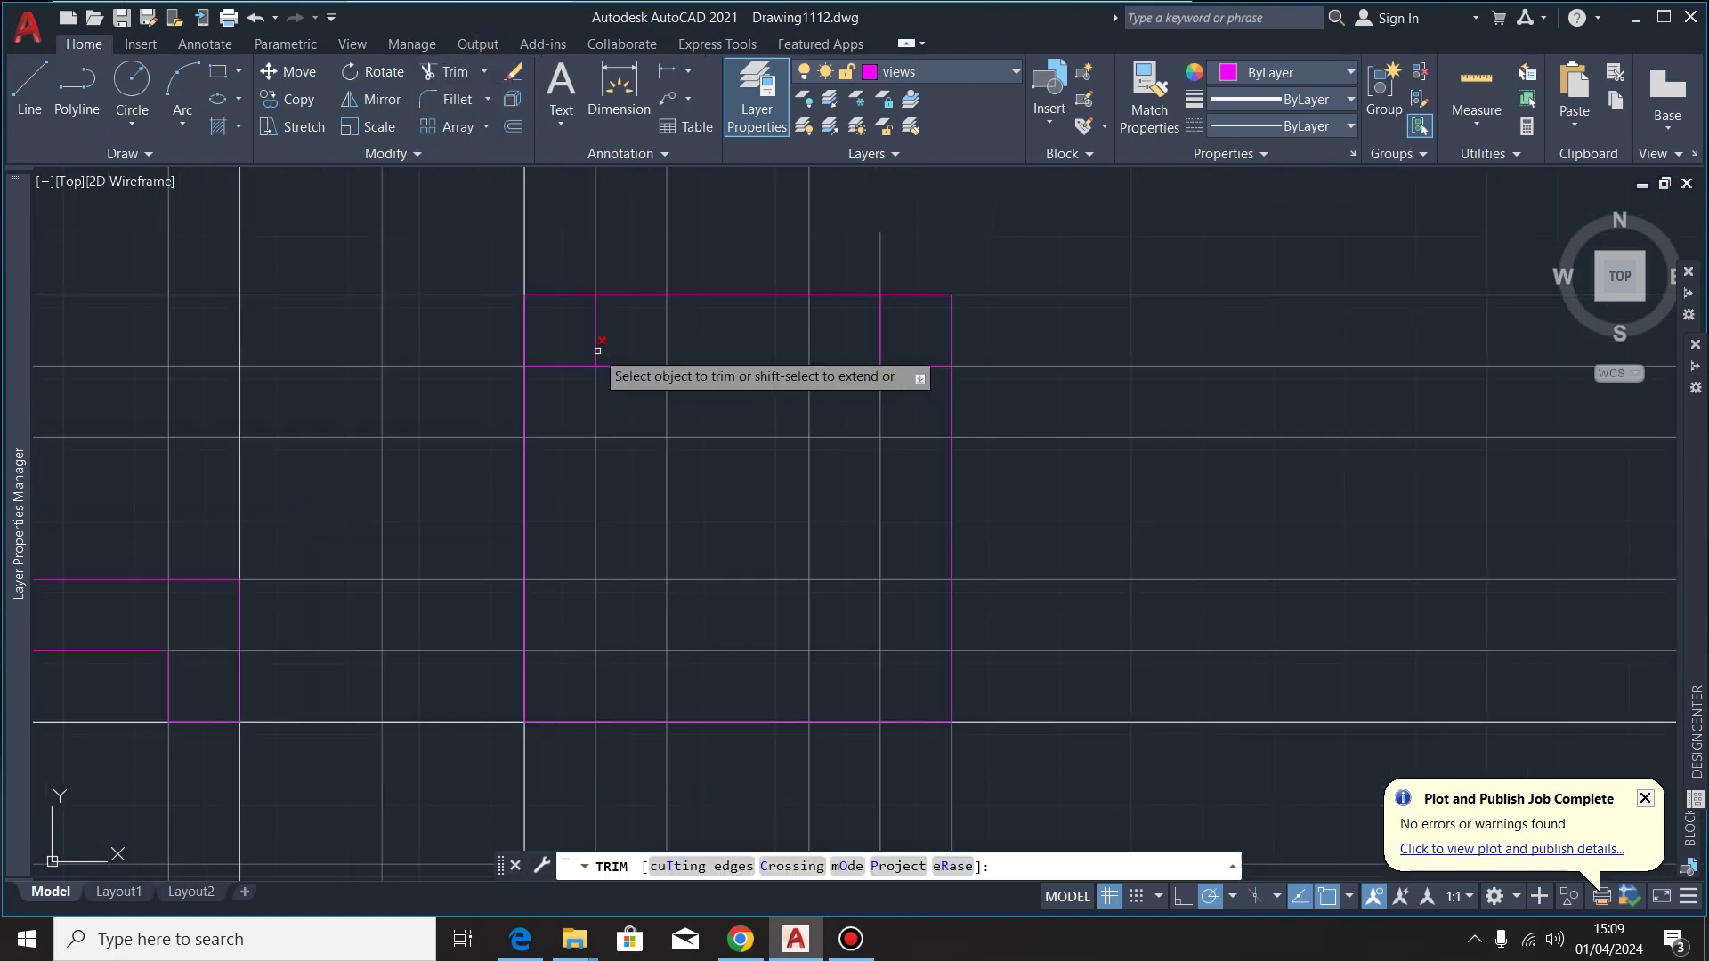
click(556, 297)
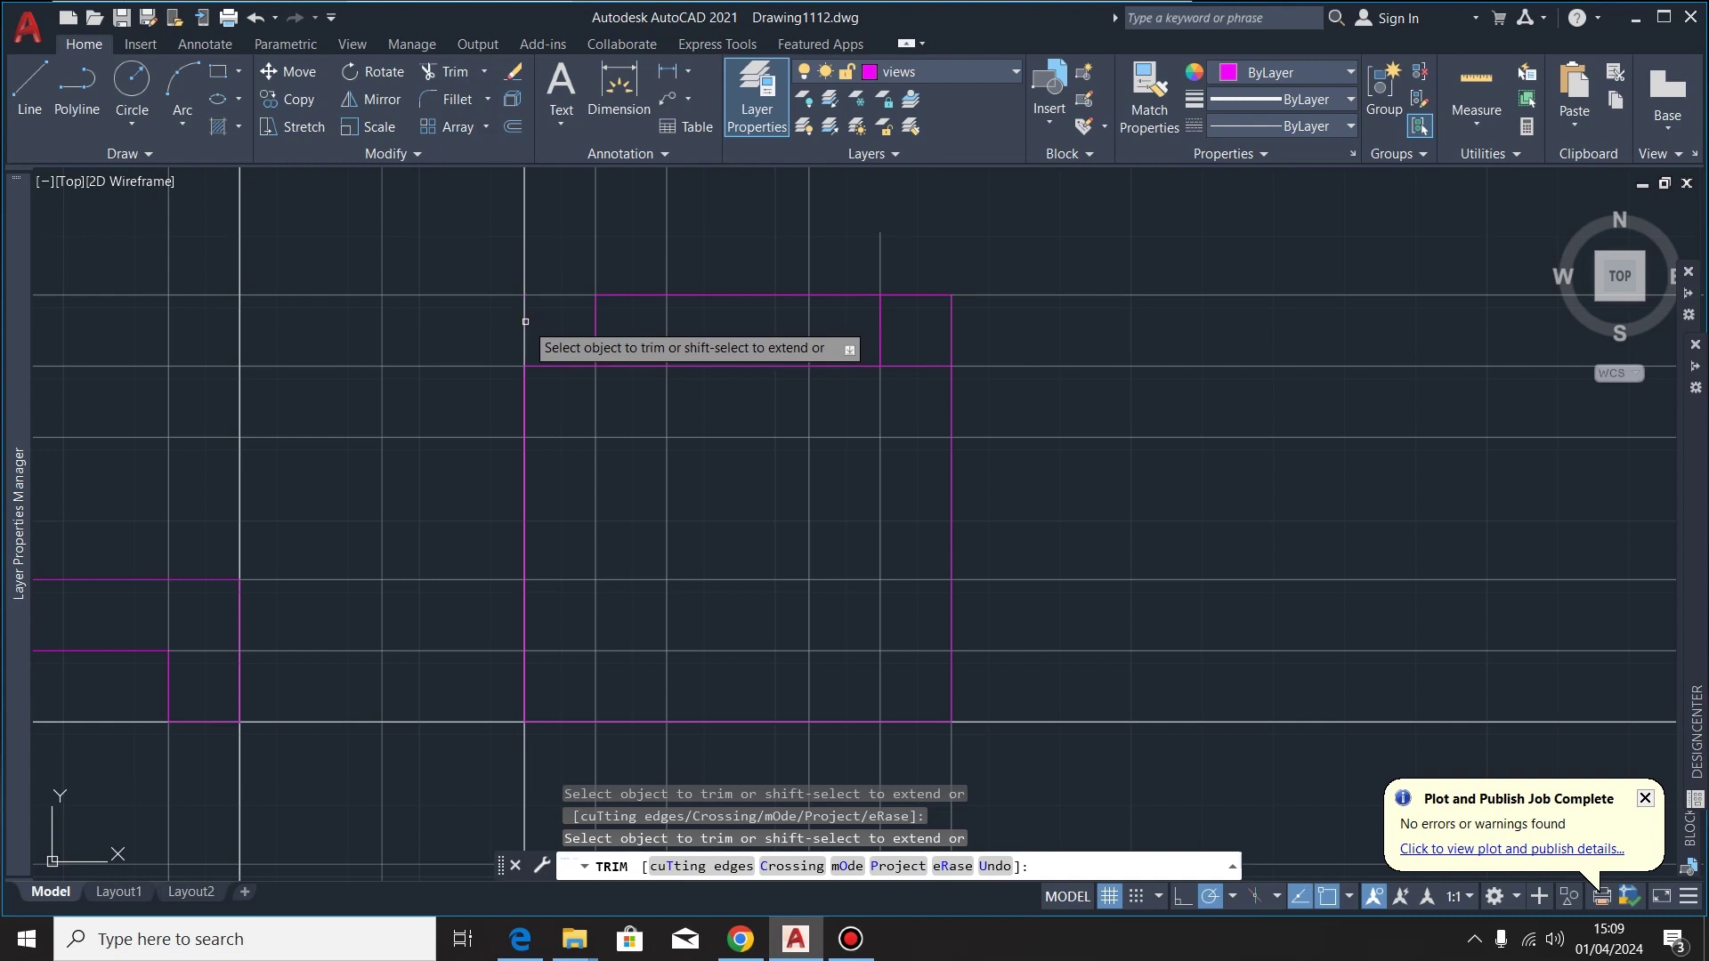
click(909, 296)
click(951, 336)
scroll(951, 335, down, 4)
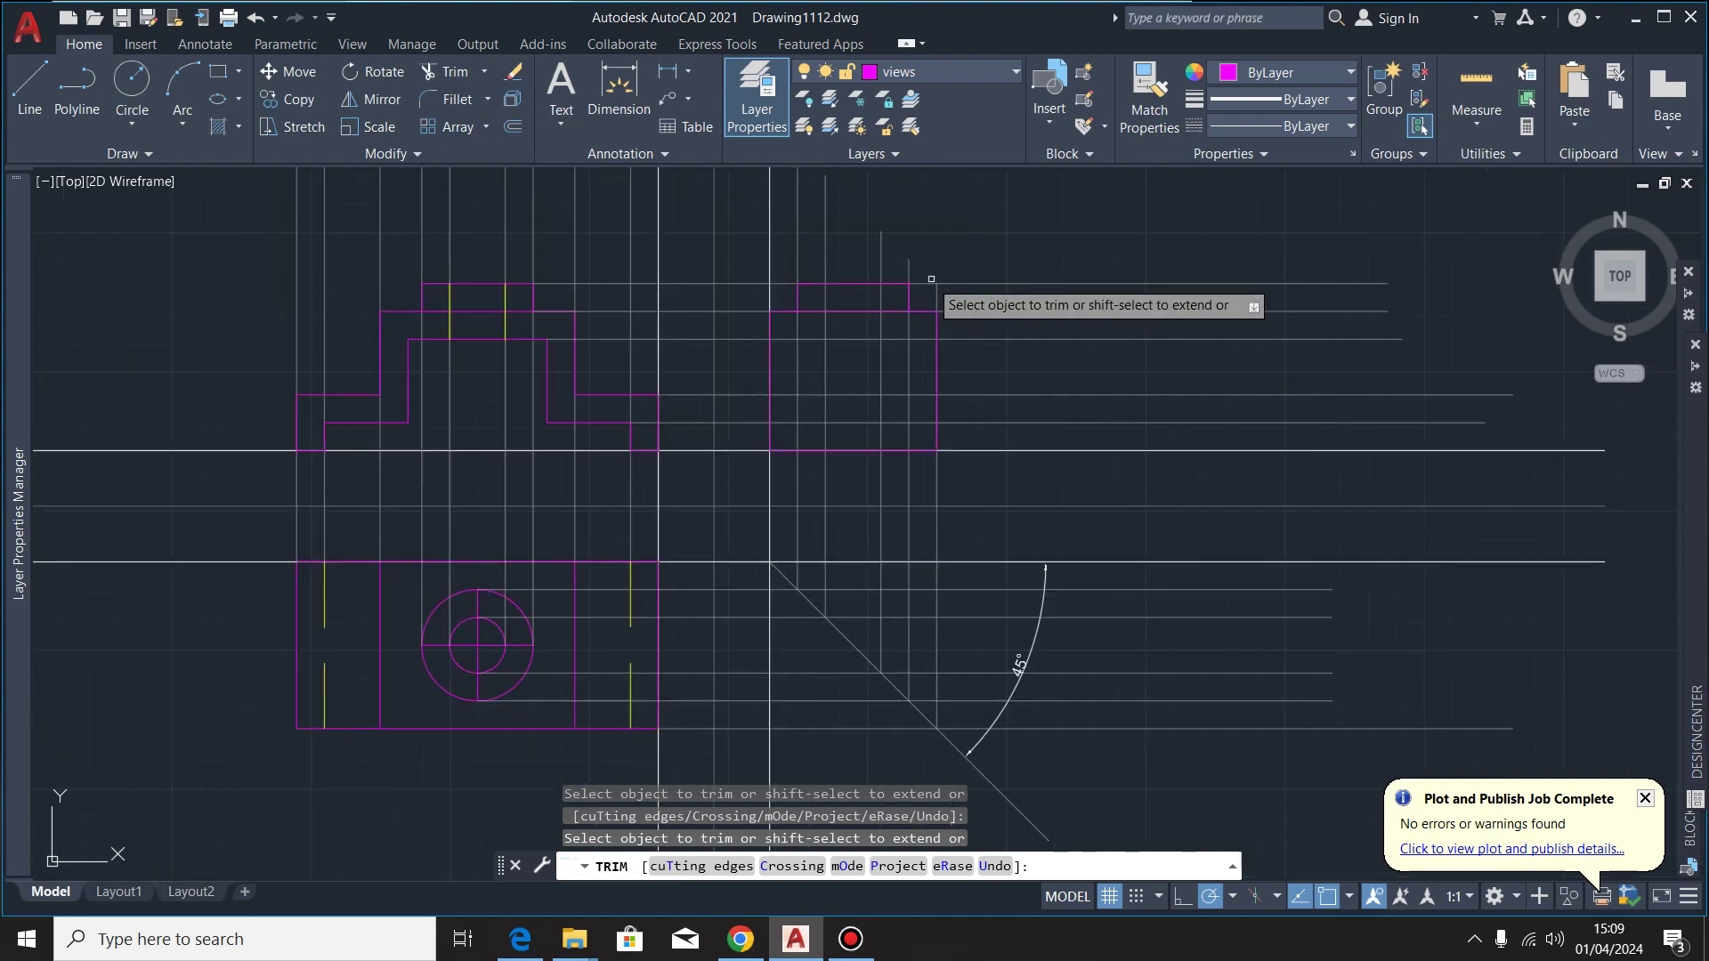
scroll(1014, 347, up, 1)
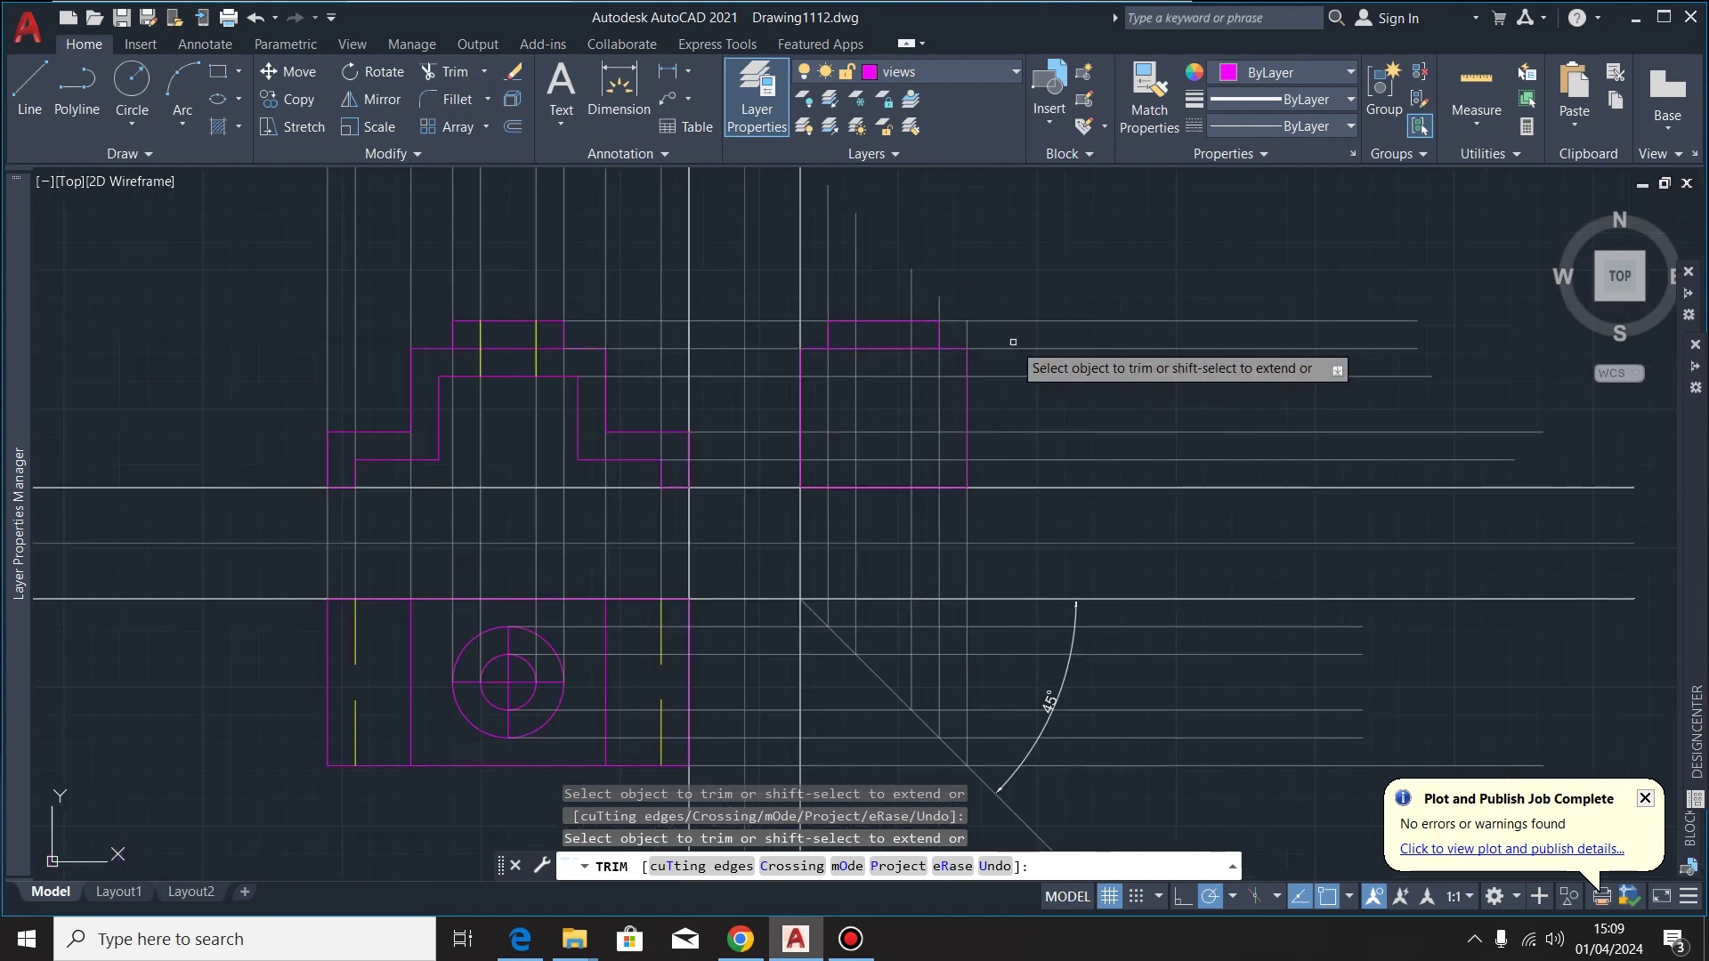
scroll(1015, 344, up, 2)
scroll(939, 292, down, 2)
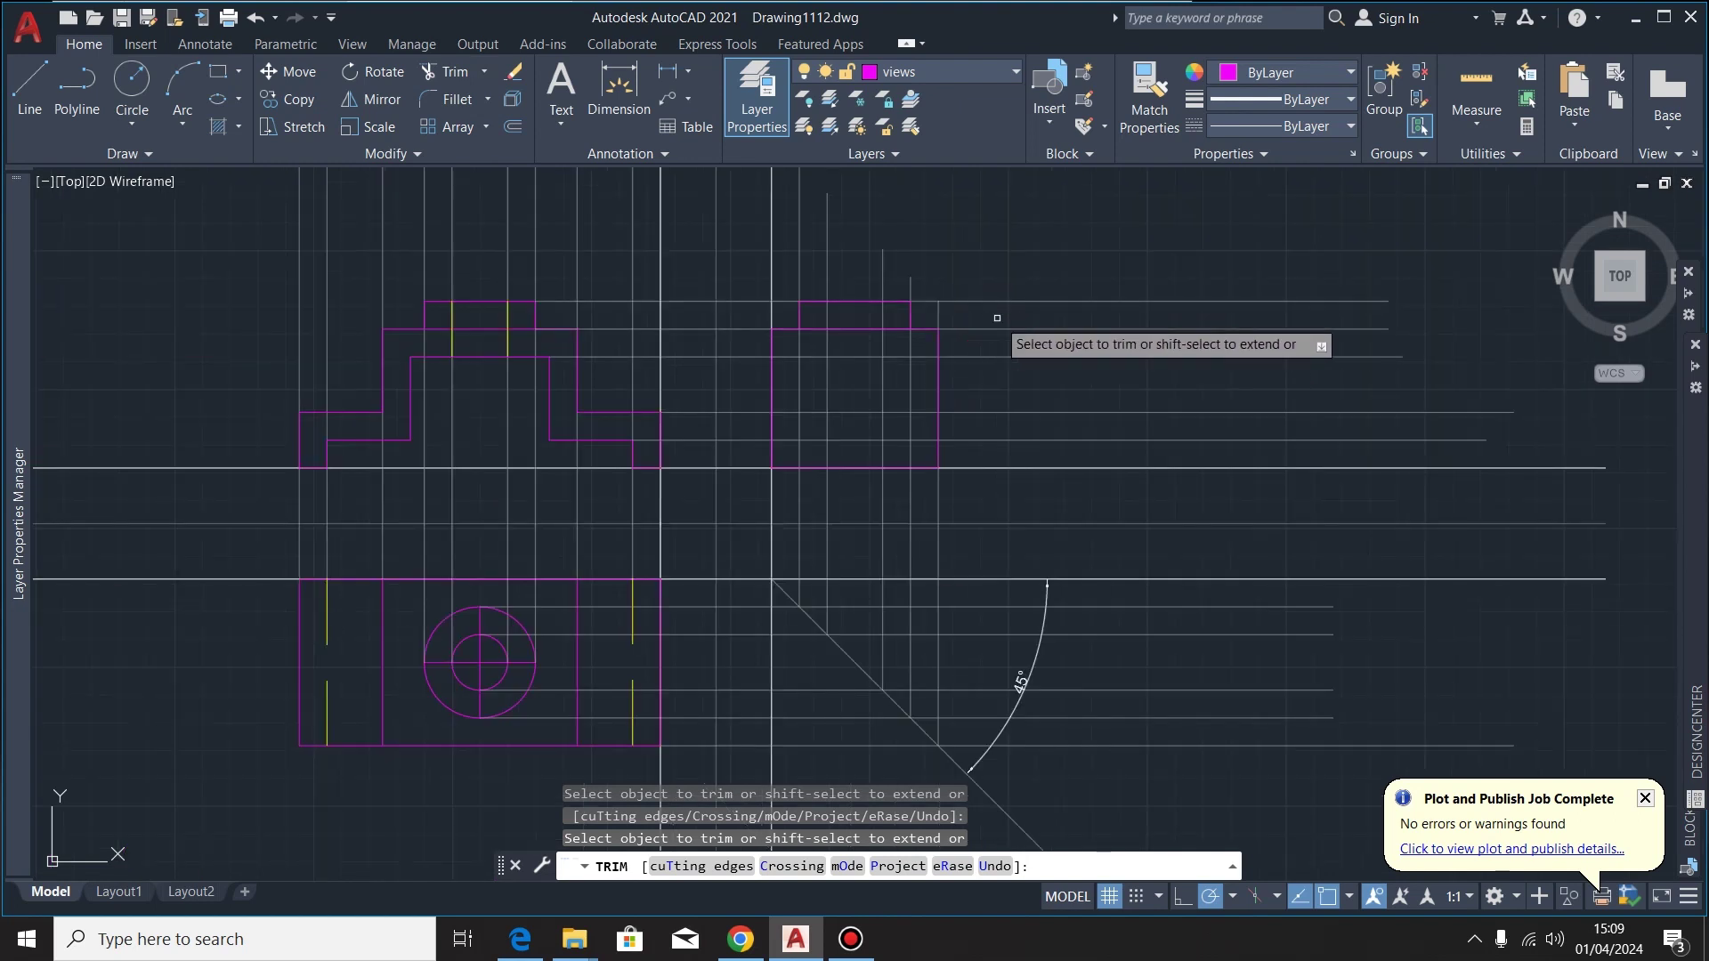
key(Escape)
scroll(904, 332, up, 2)
scroll(984, 335, down, 2)
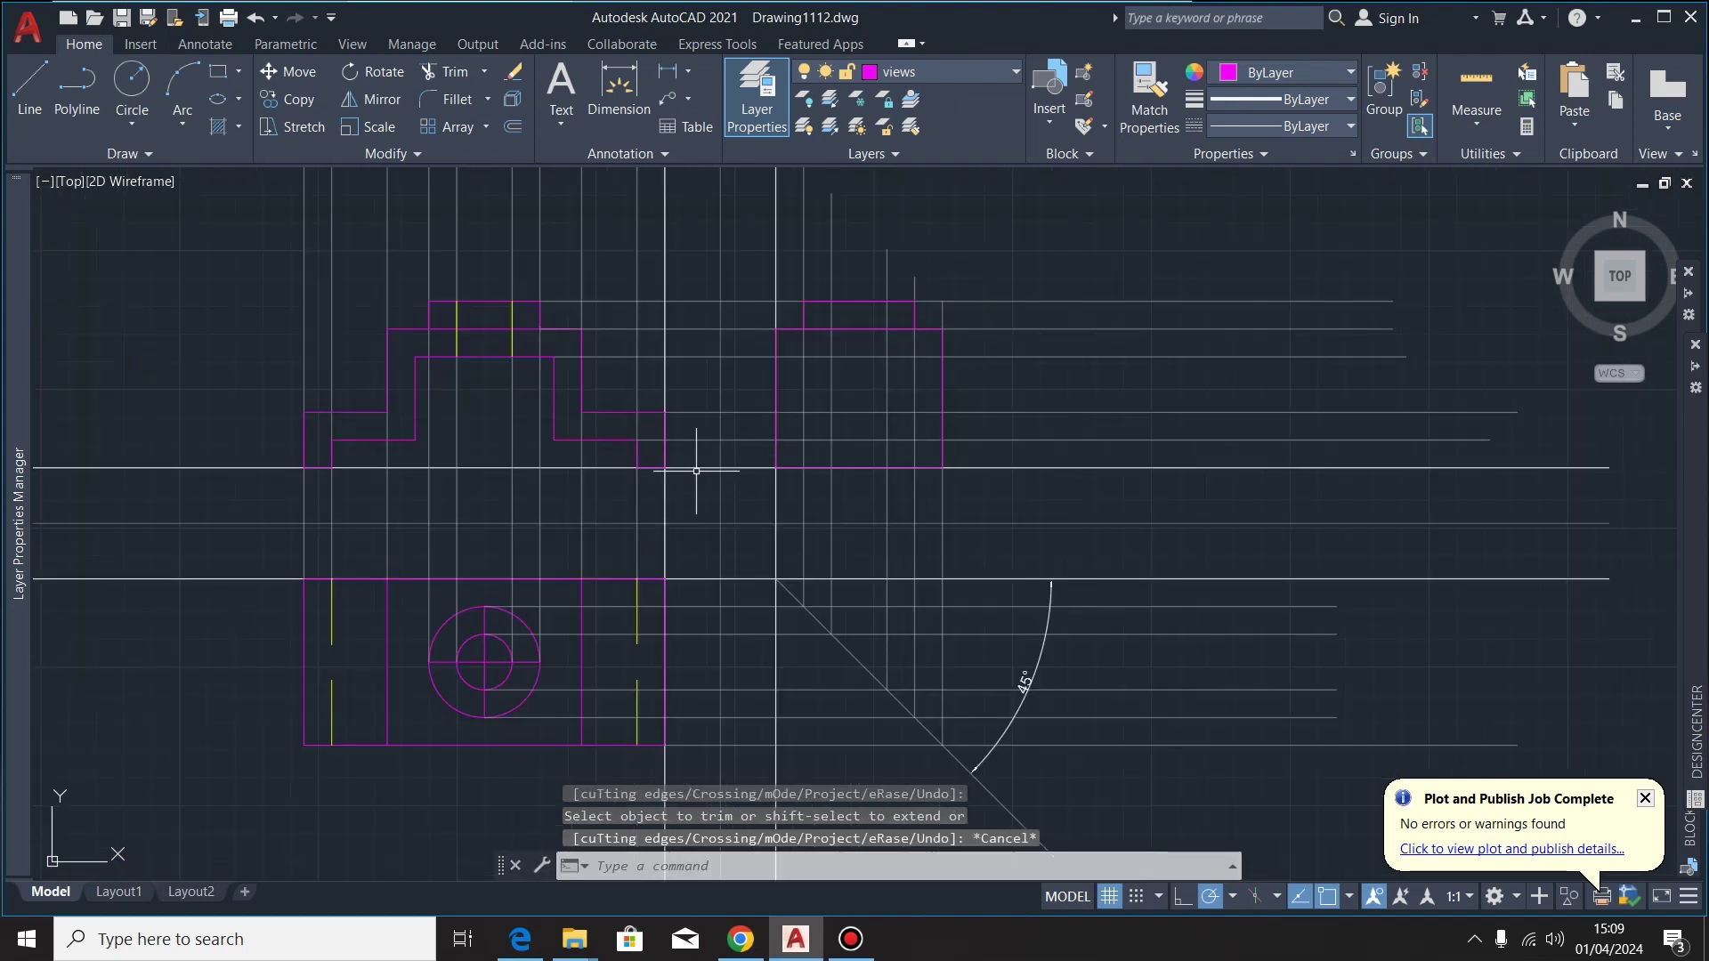
scroll(972, 324, up, 2)
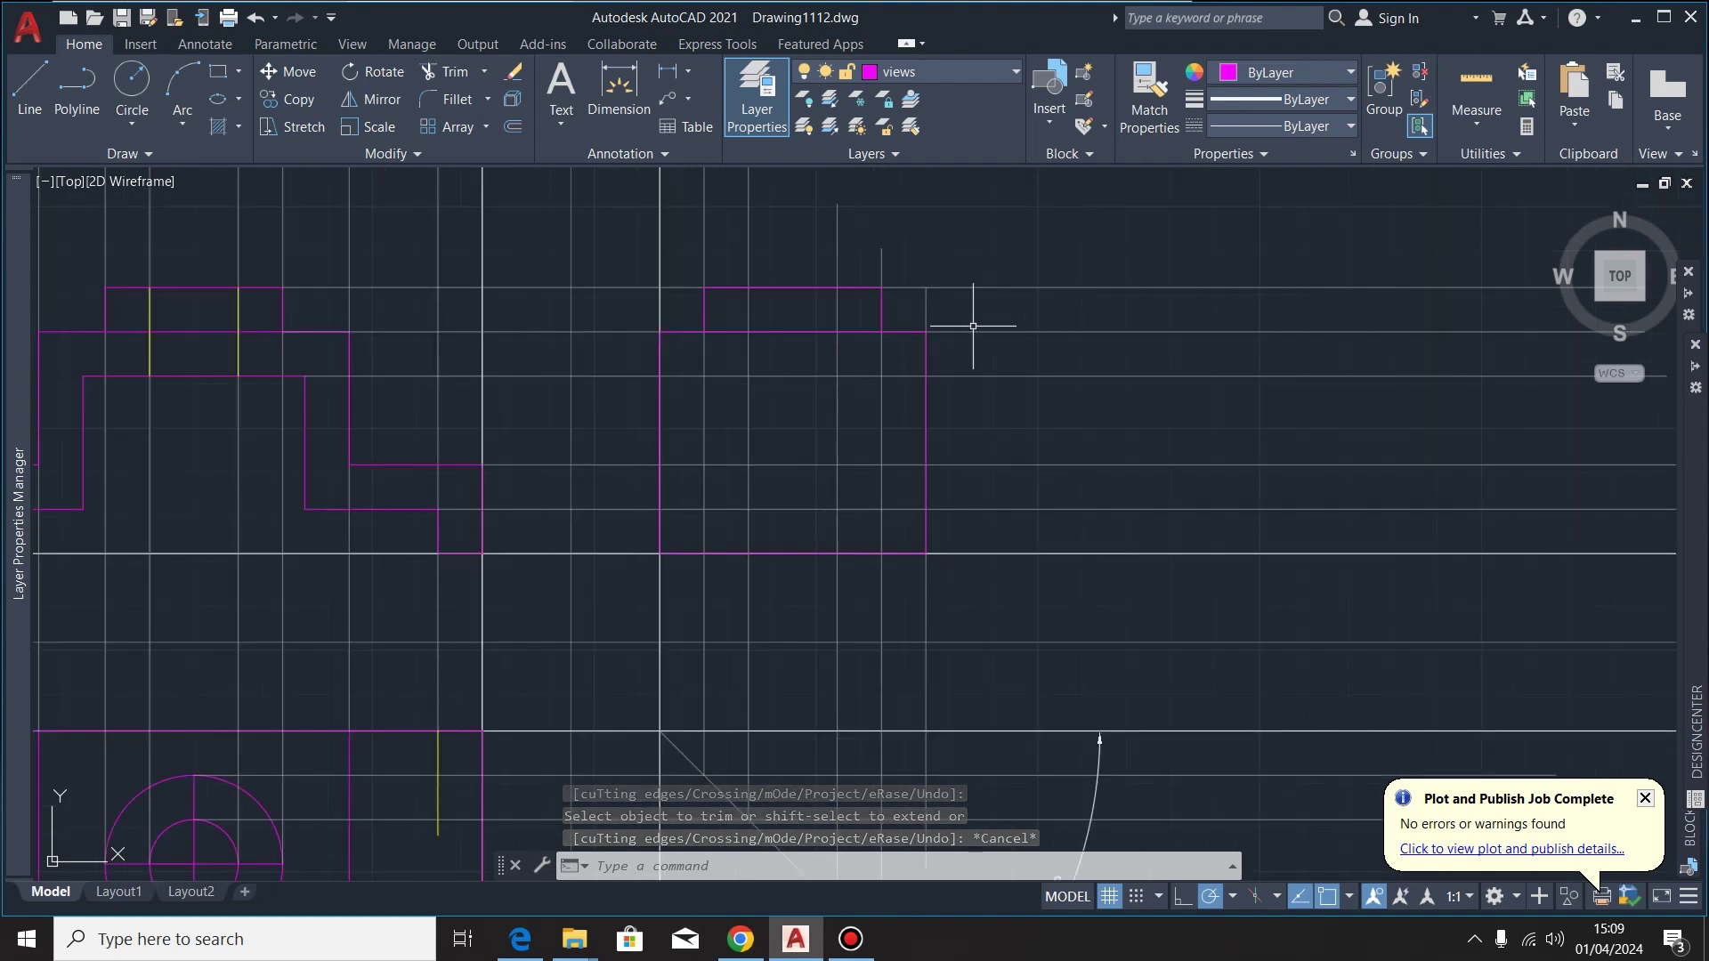
scroll(984, 332, down, 2)
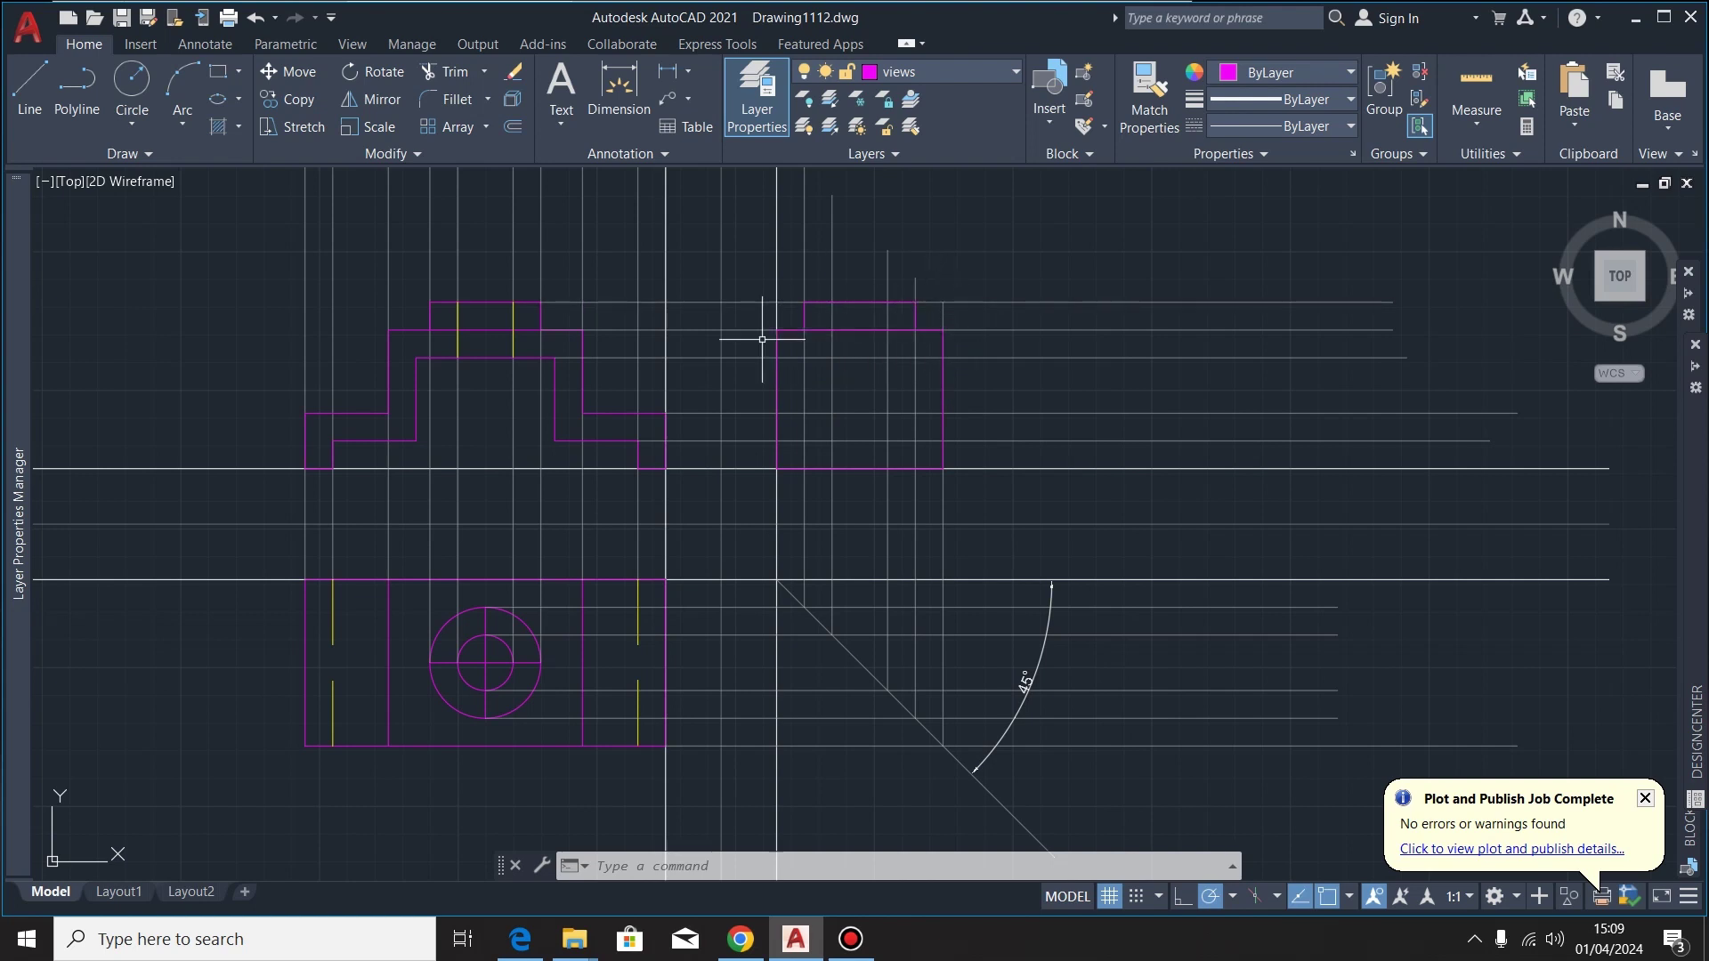
middle_drag(973, 332, 977, 332)
scroll(1040, 353, up, 2)
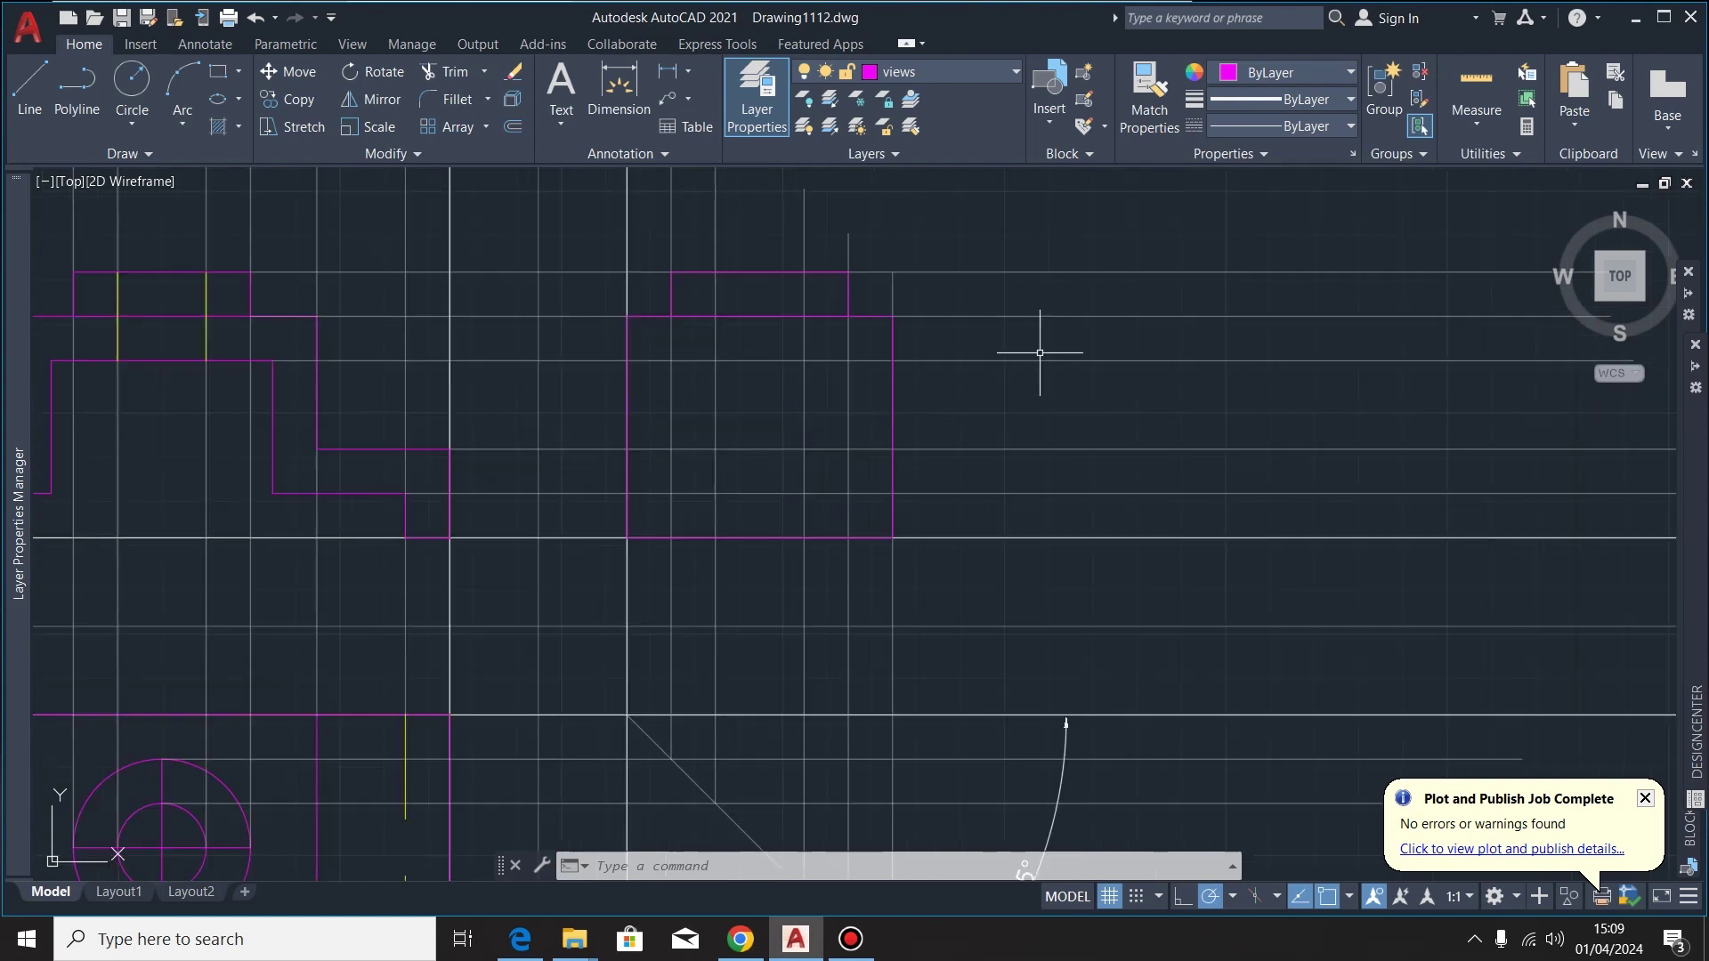
scroll(1033, 353, down, 2)
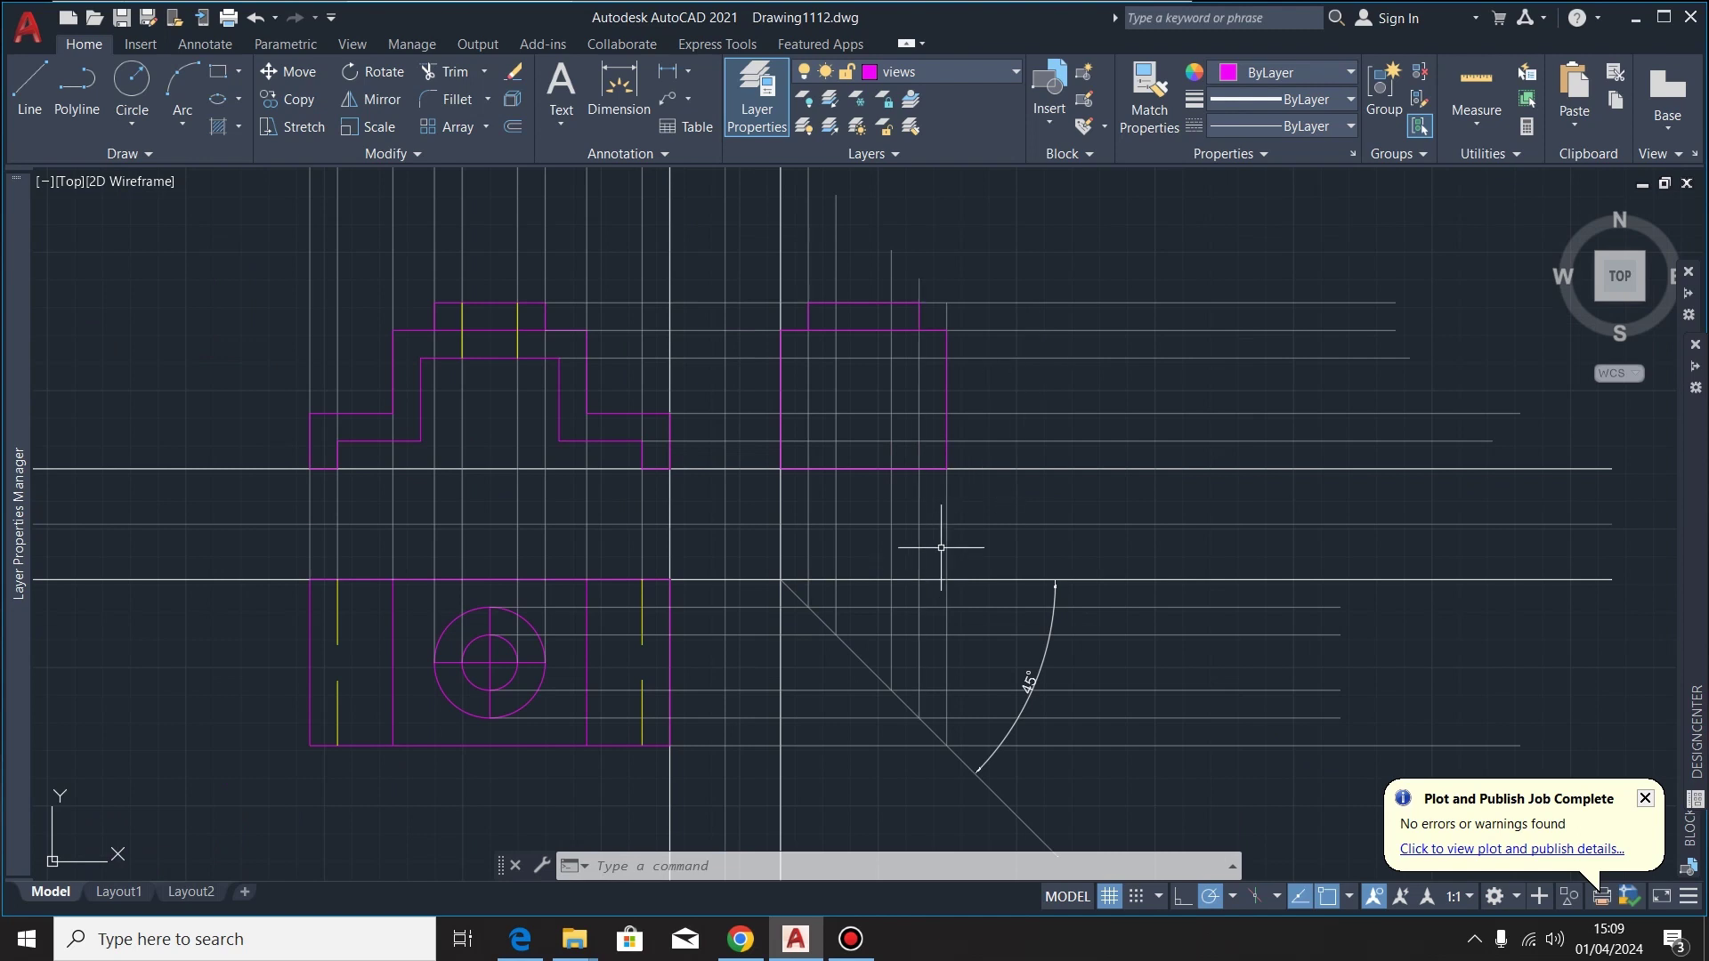
Draw two horizontal lines across the lower part of the end view
click(29, 89)
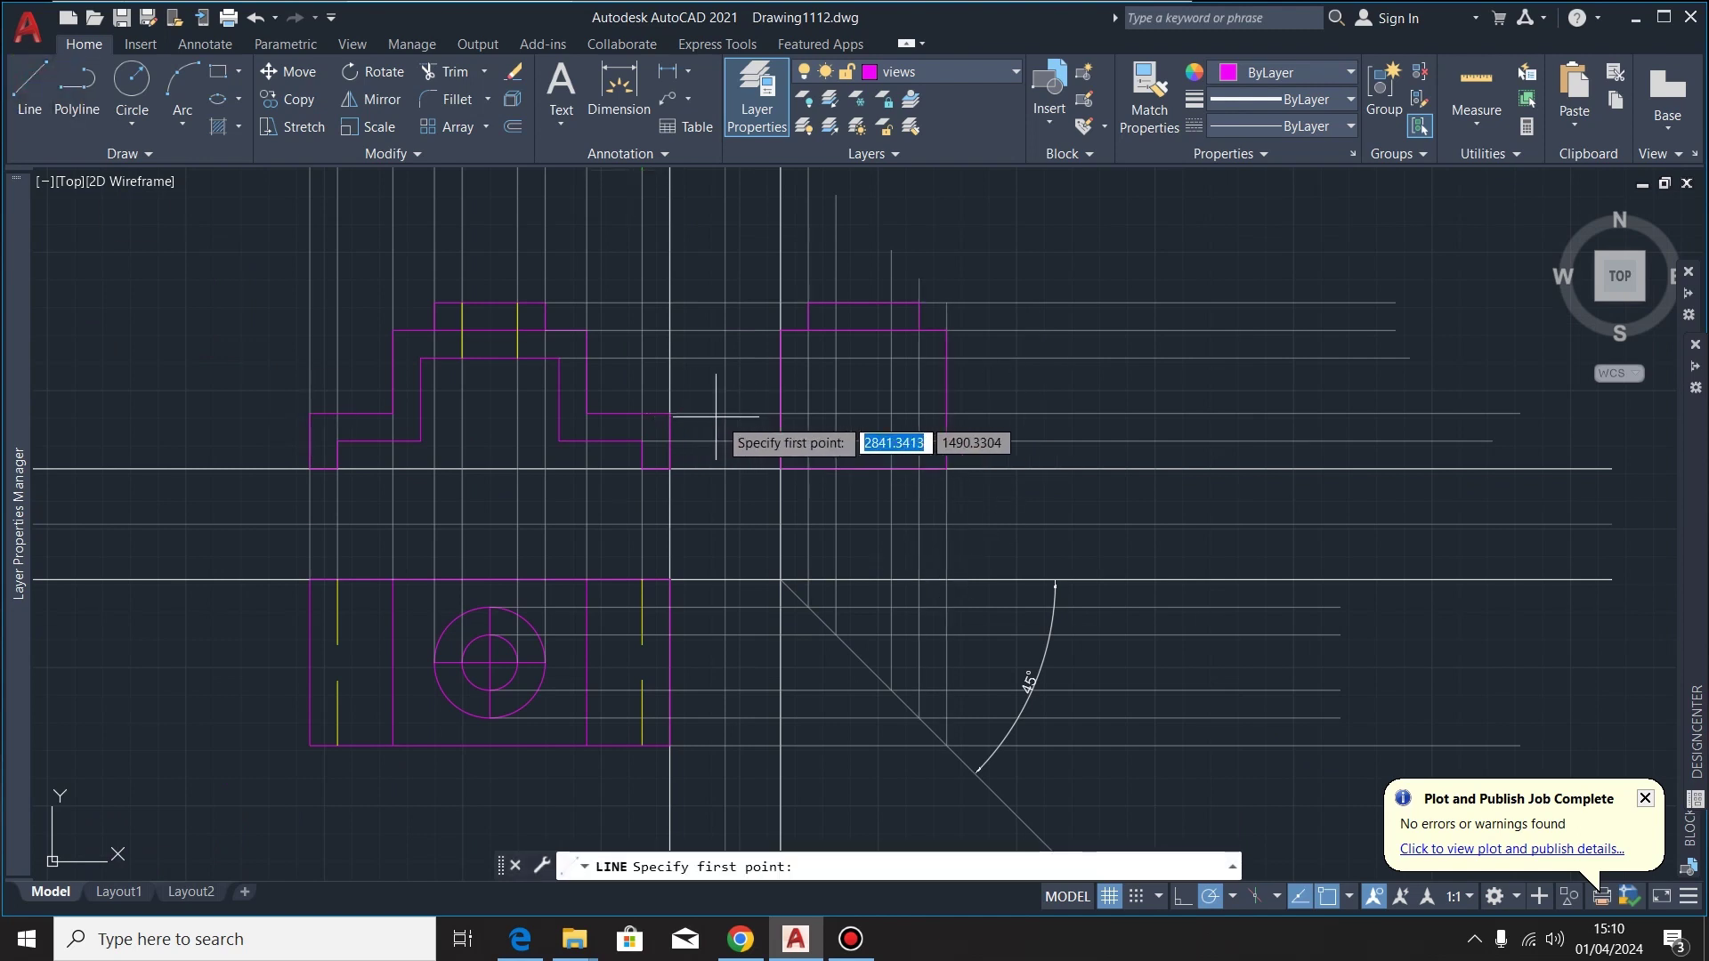
click(781, 413)
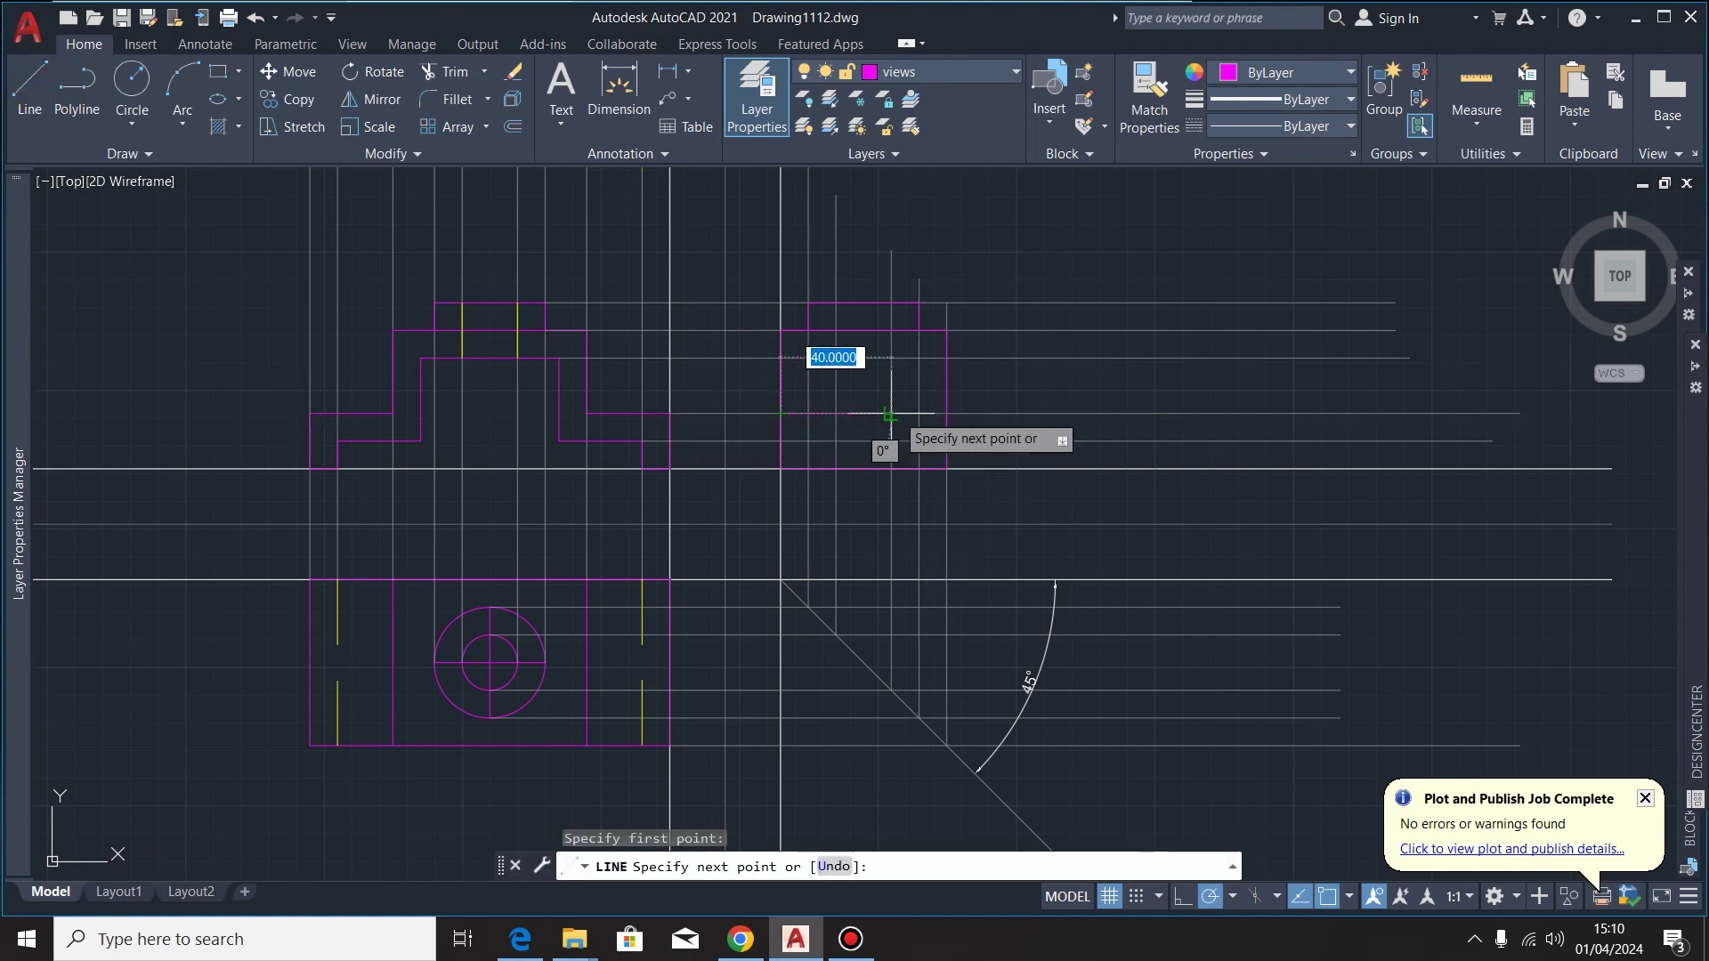
click(947, 413)
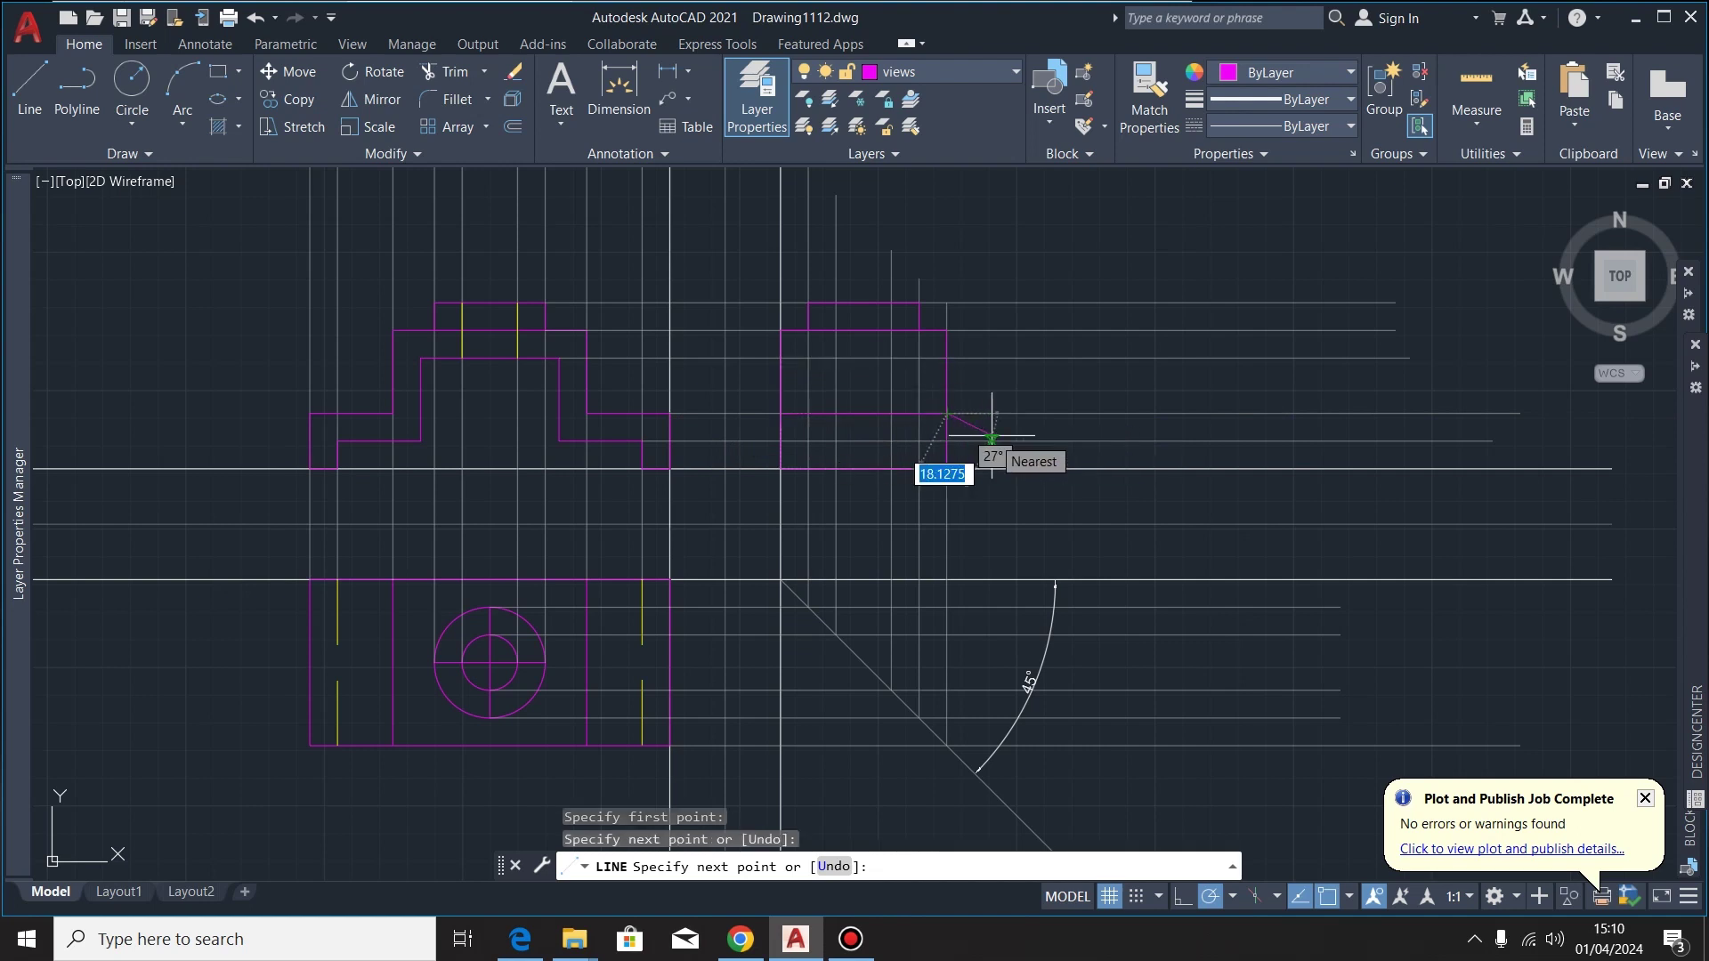
scroll(944, 432, up, 2)
click(29, 89)
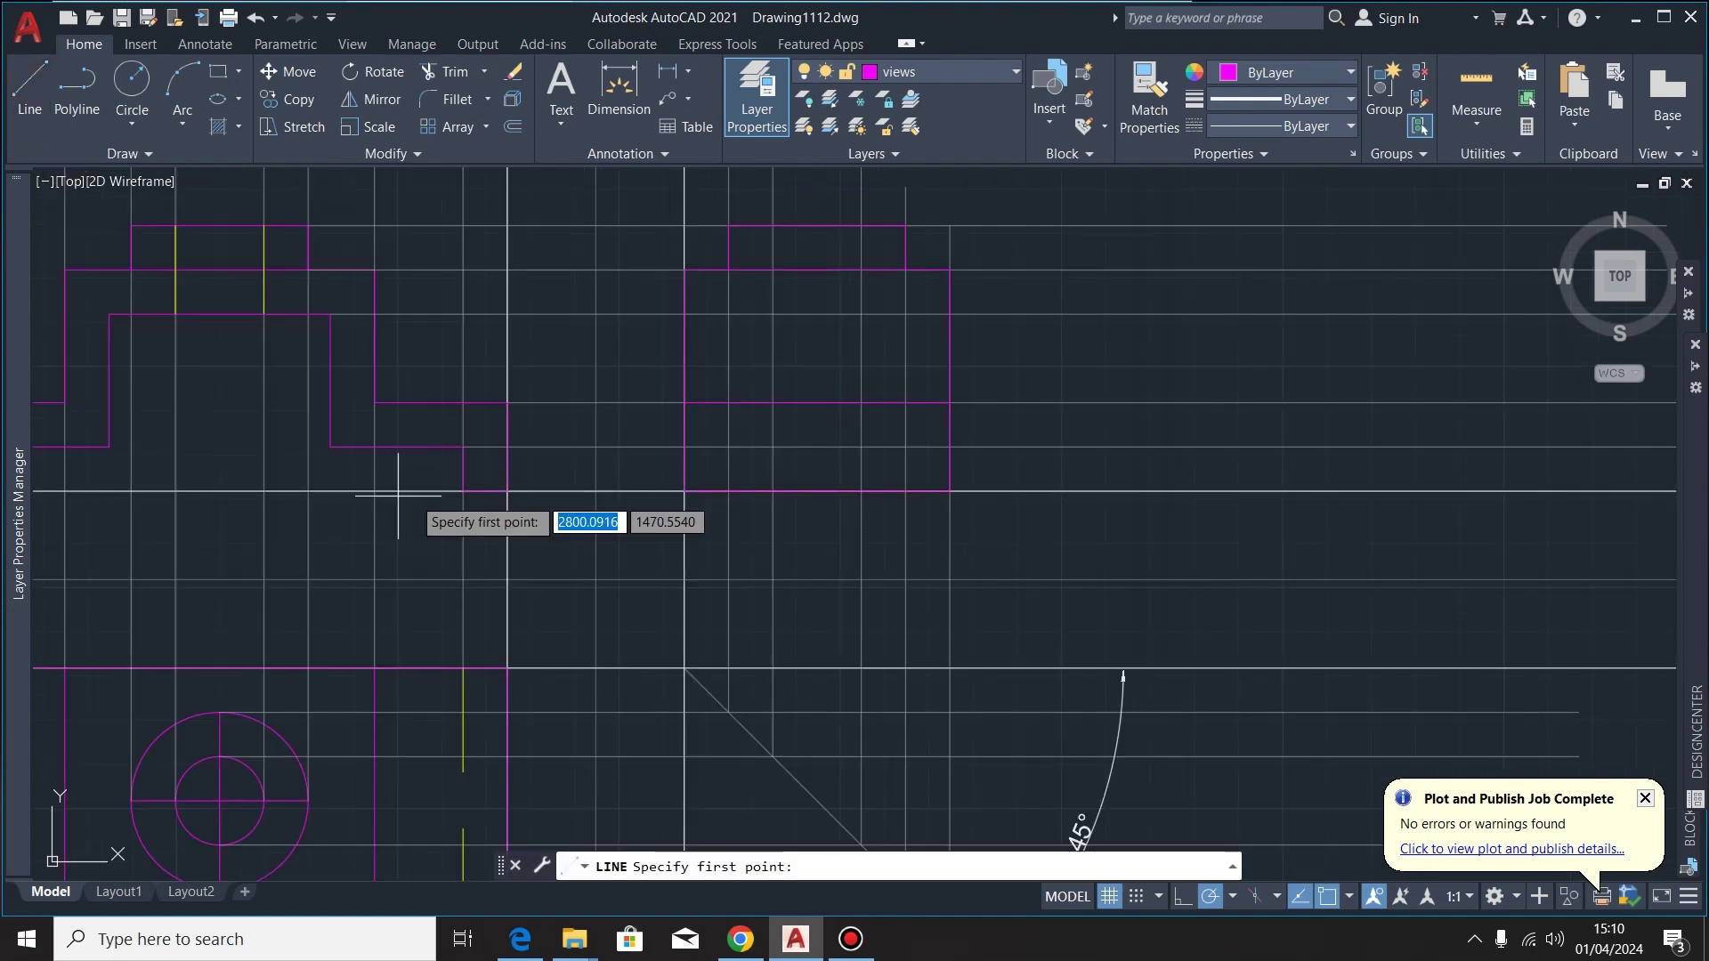
click(685, 447)
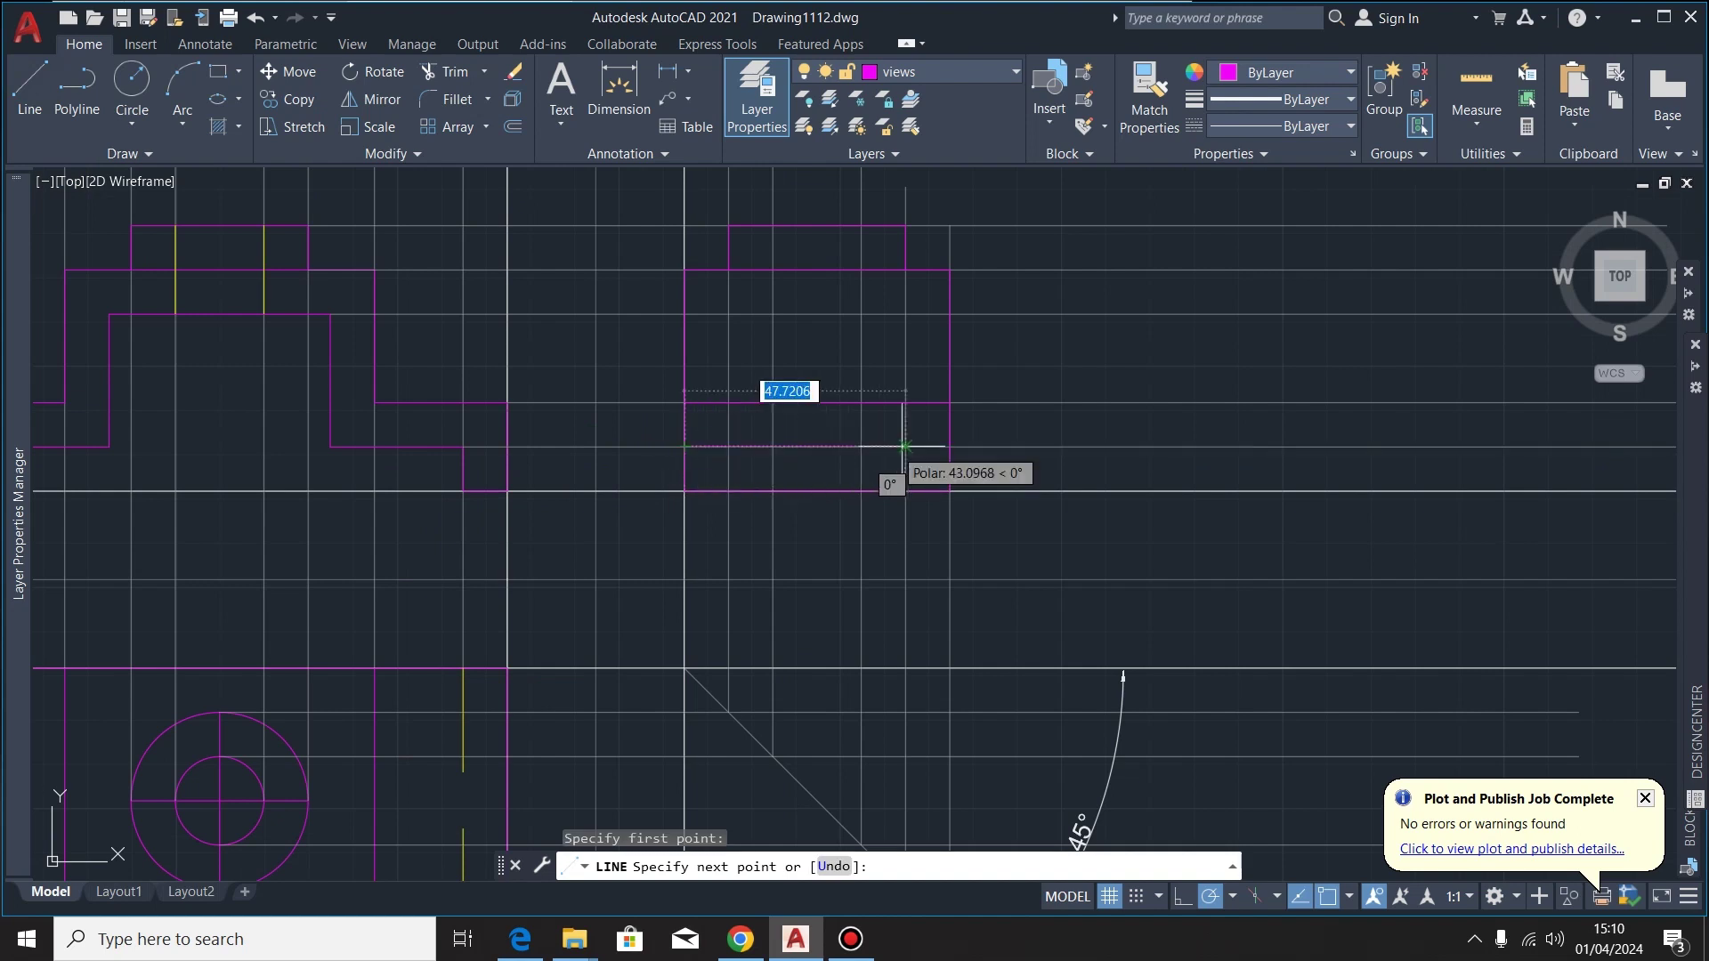
click(949, 447)
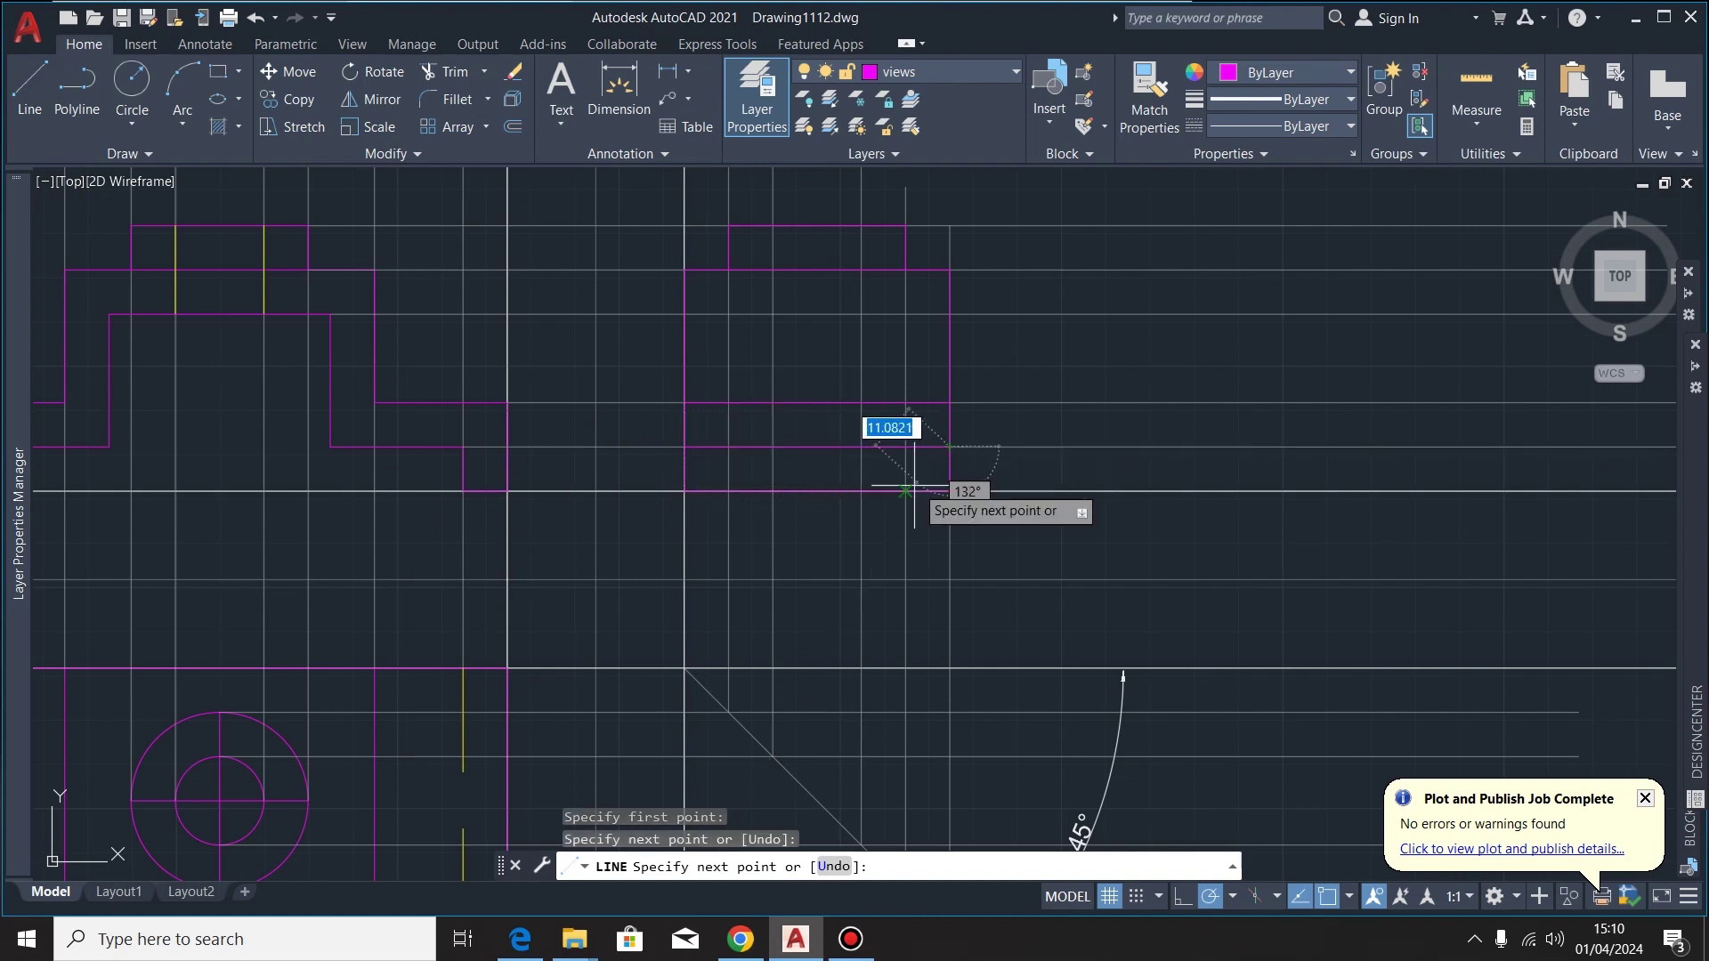
key(Escape)
Put the lower line on the hidden lines layer with the DASHEDX2 linetype
click(839, 447)
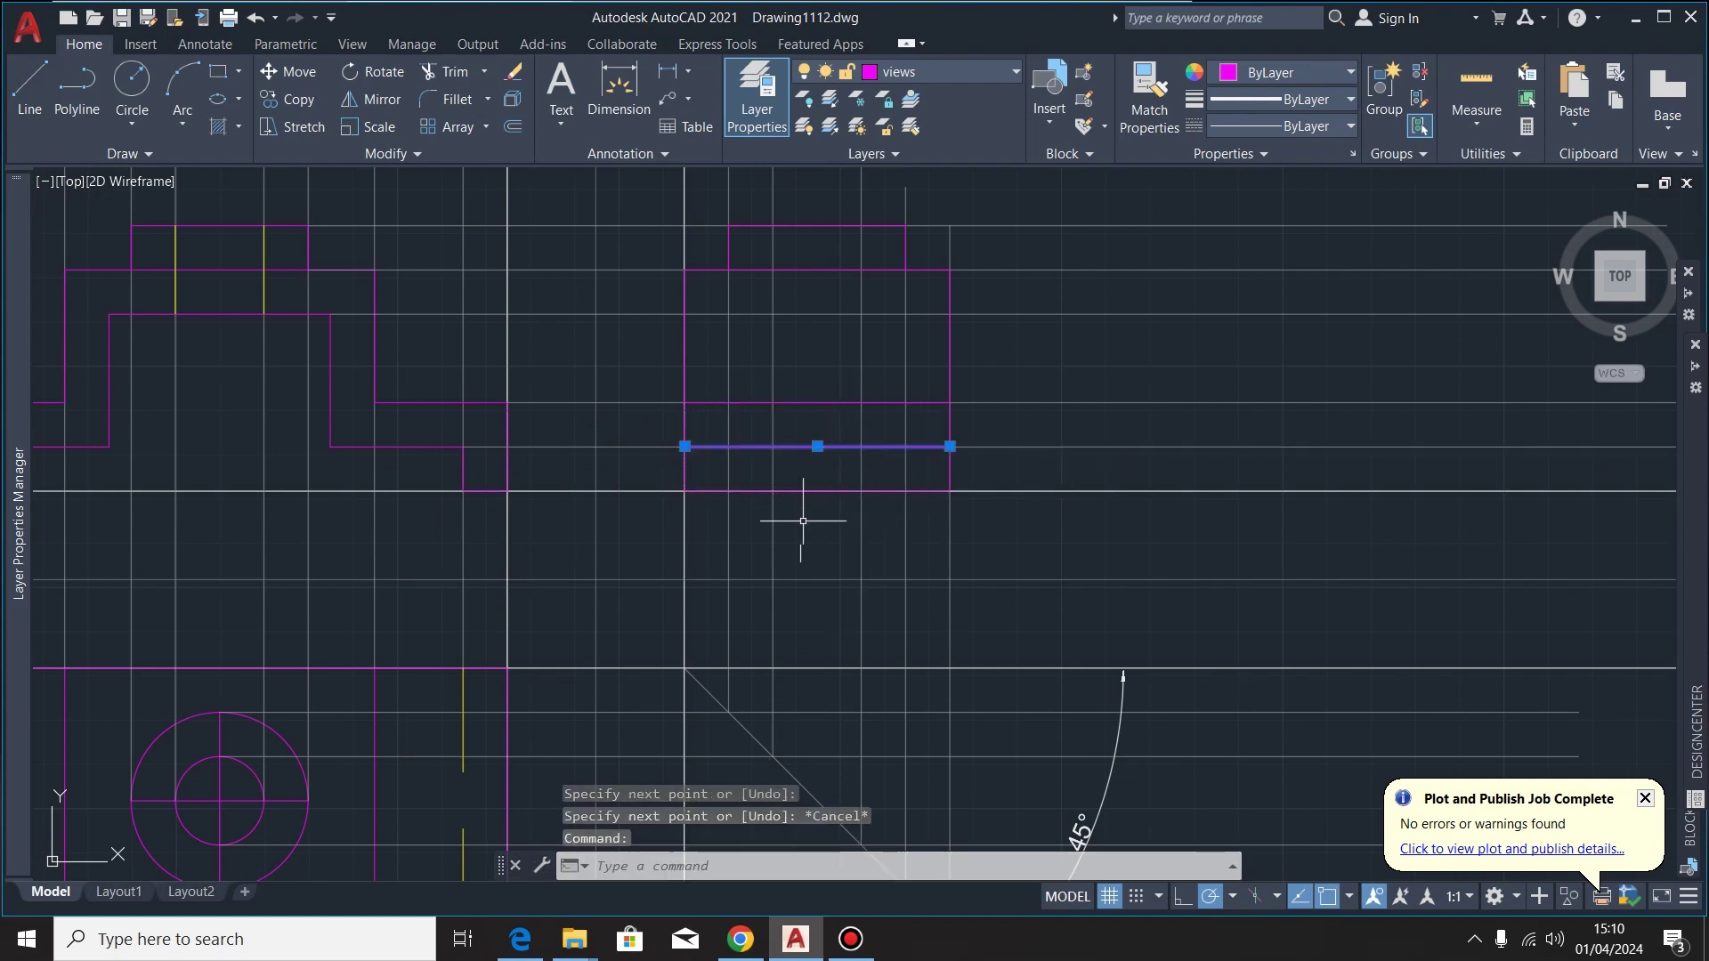
click(996, 71)
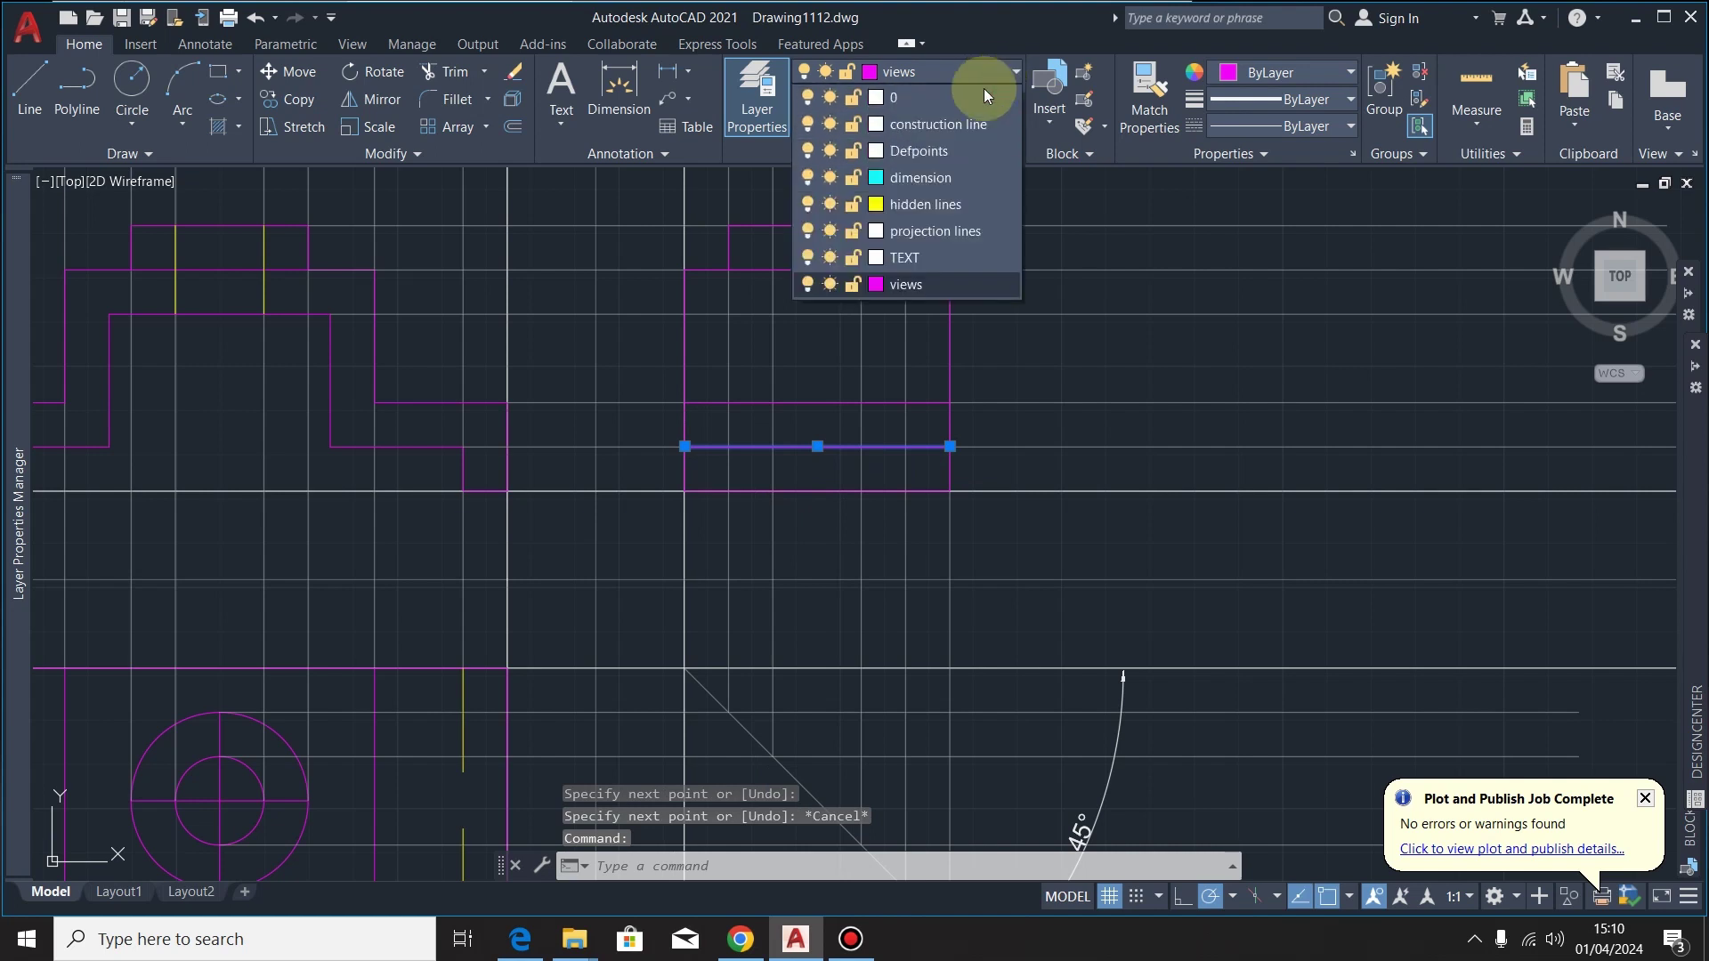
click(939, 203)
click(1333, 125)
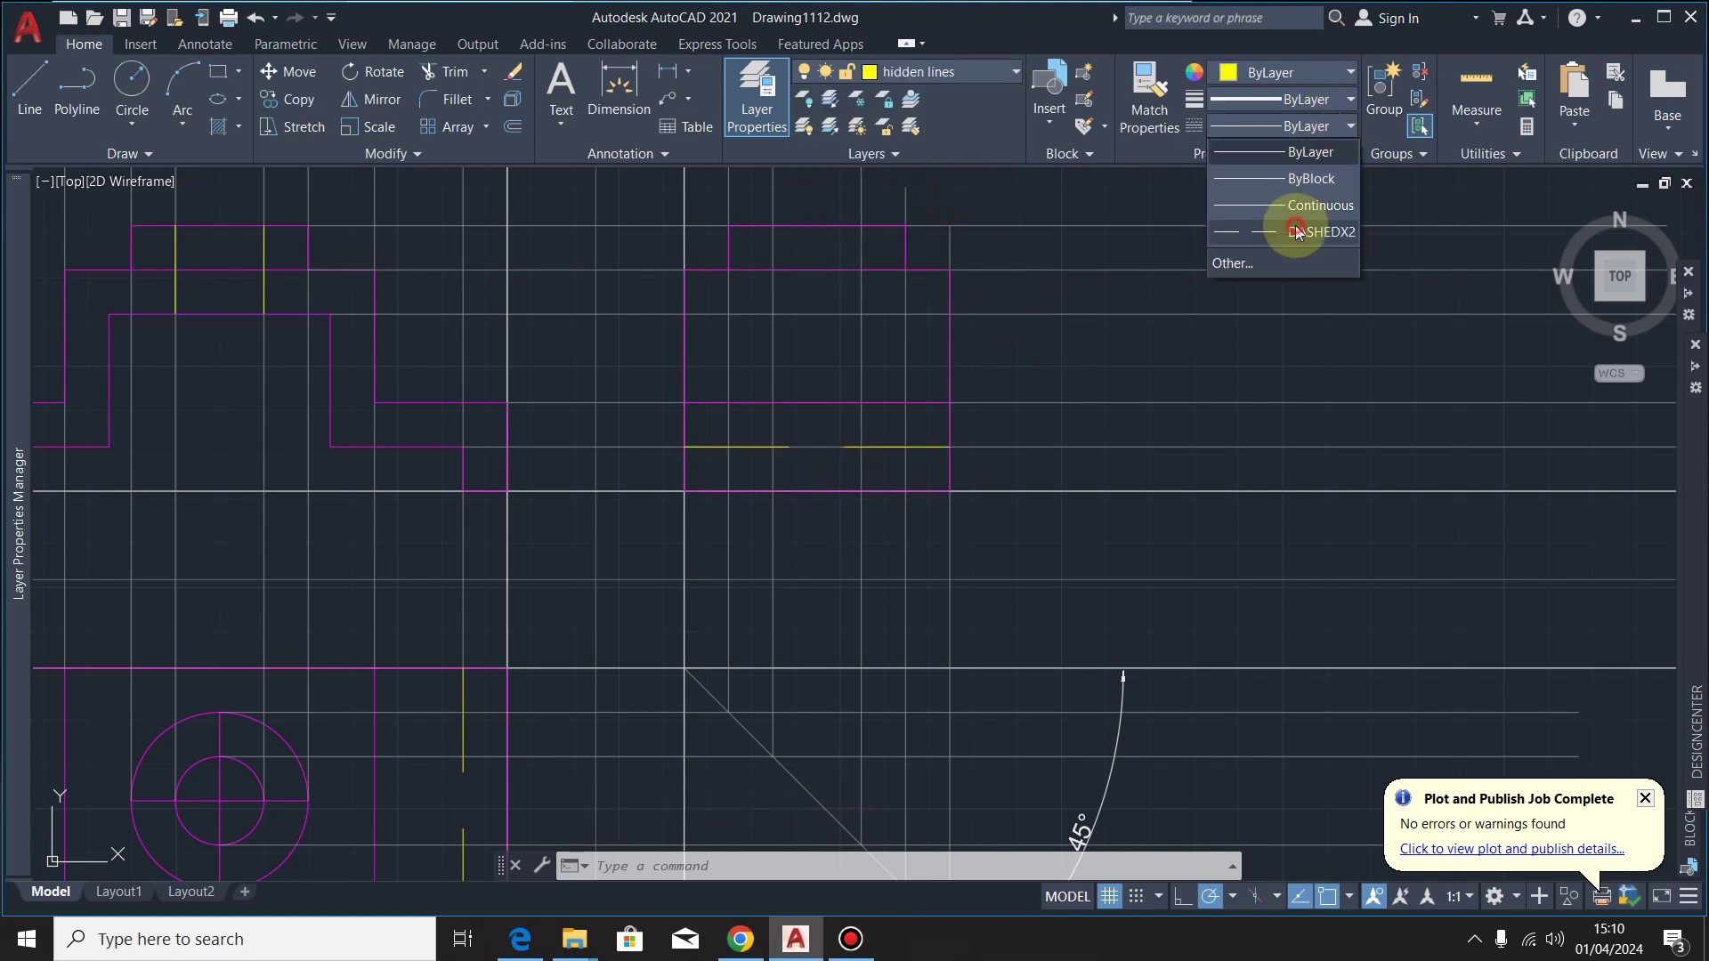
click(1296, 231)
scroll(1049, 427, down, 2)
key(Escape)
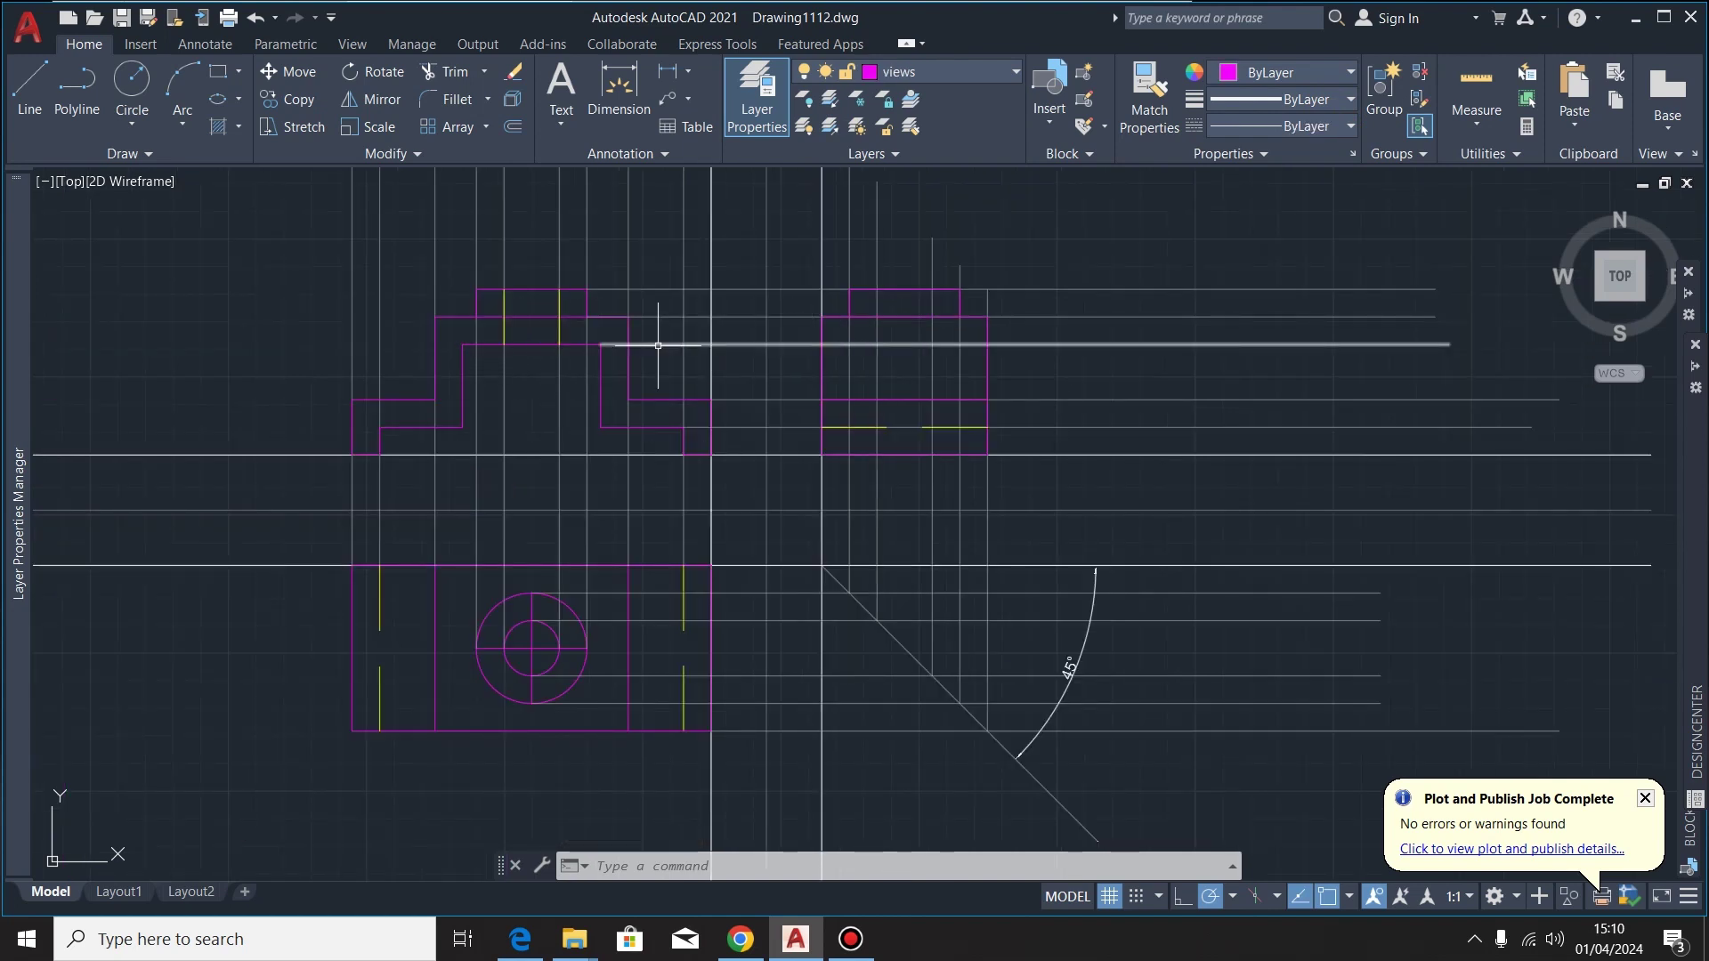
scroll(959, 422, up, 2)
Copy the yellow hidden line 30 units straight up
click(960, 419)
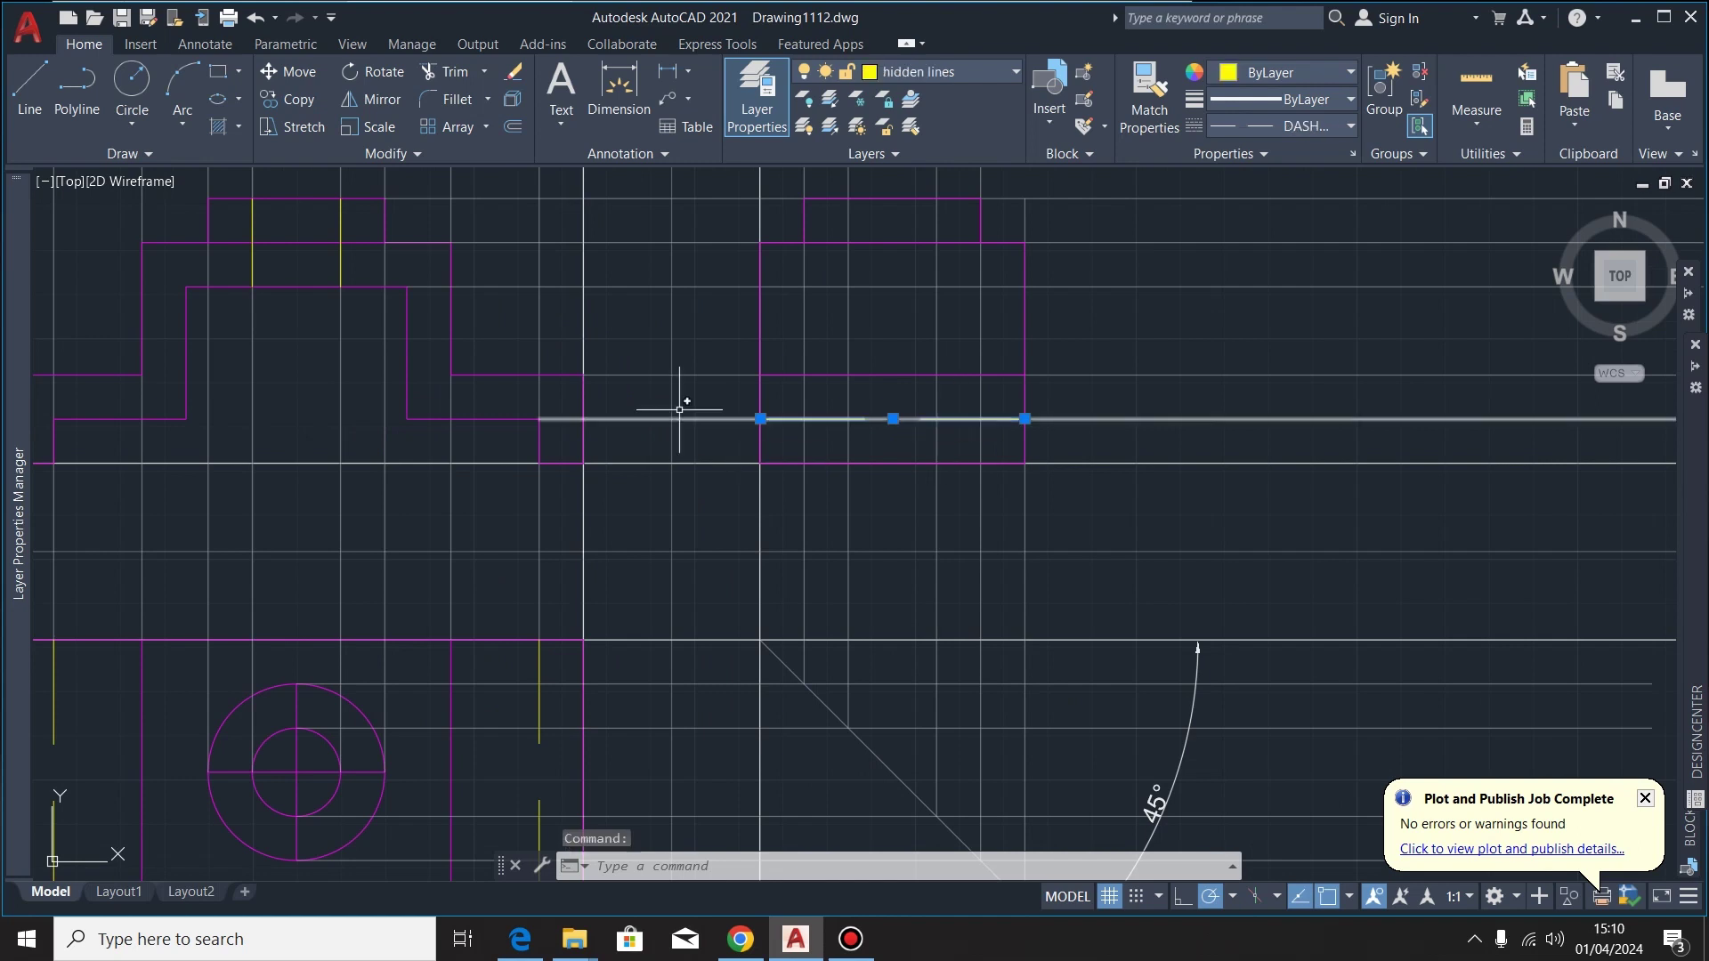
click(287, 99)
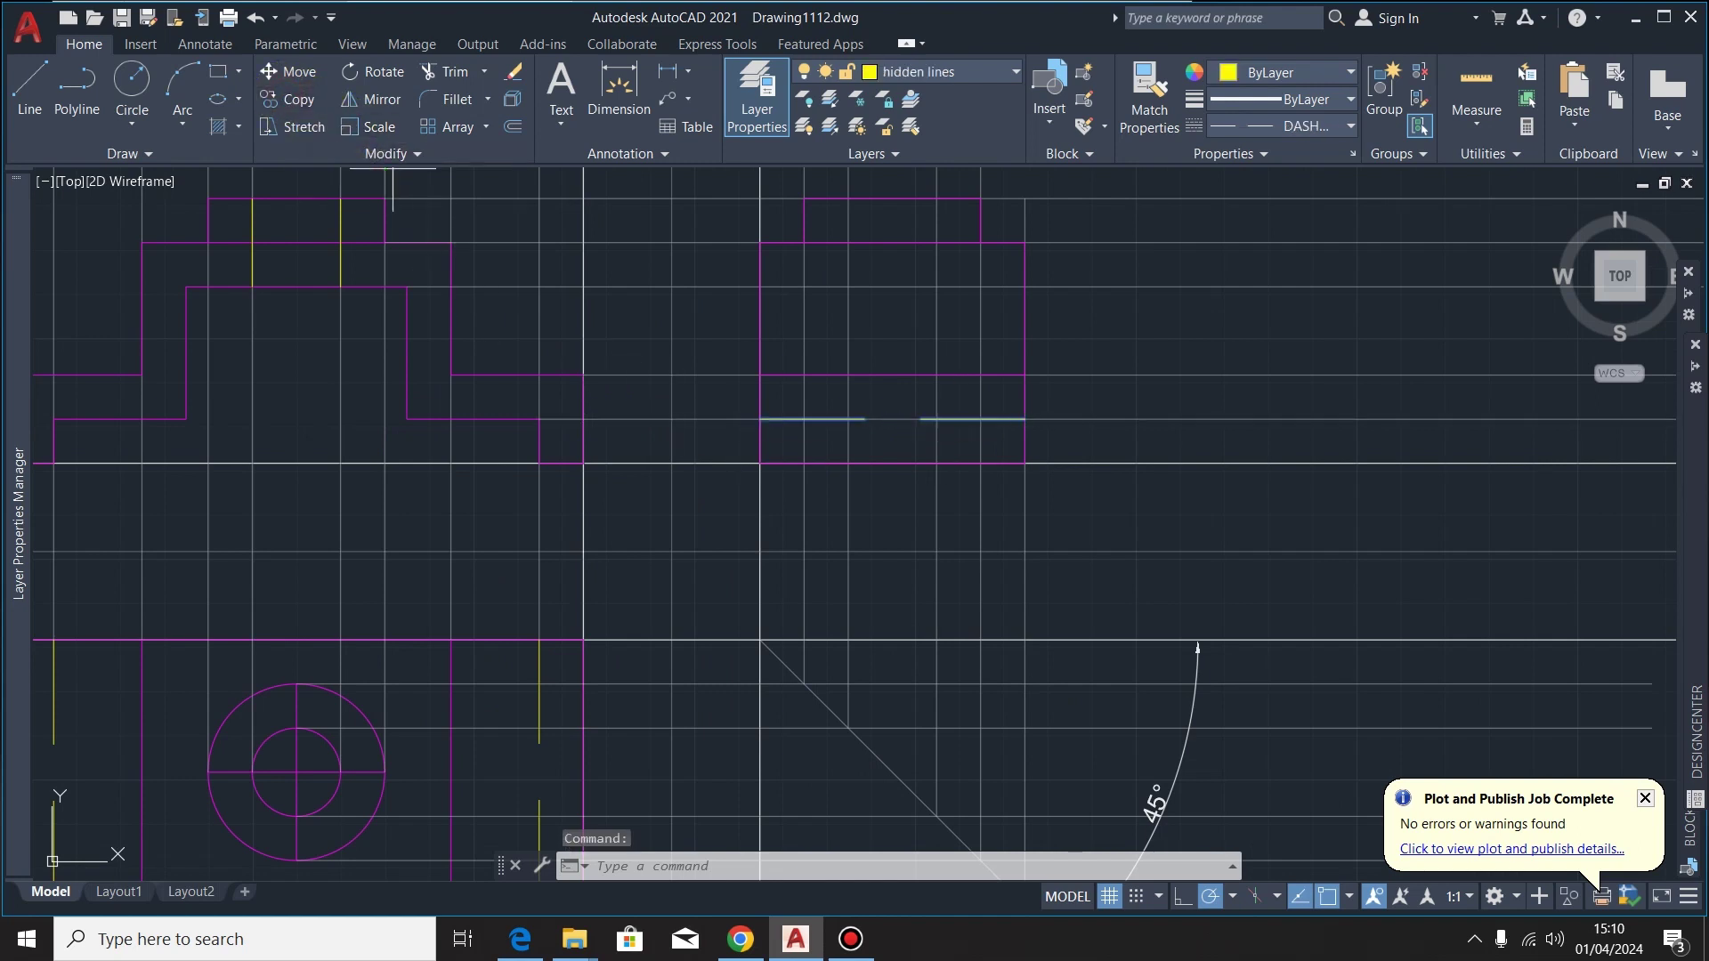
click(760, 419)
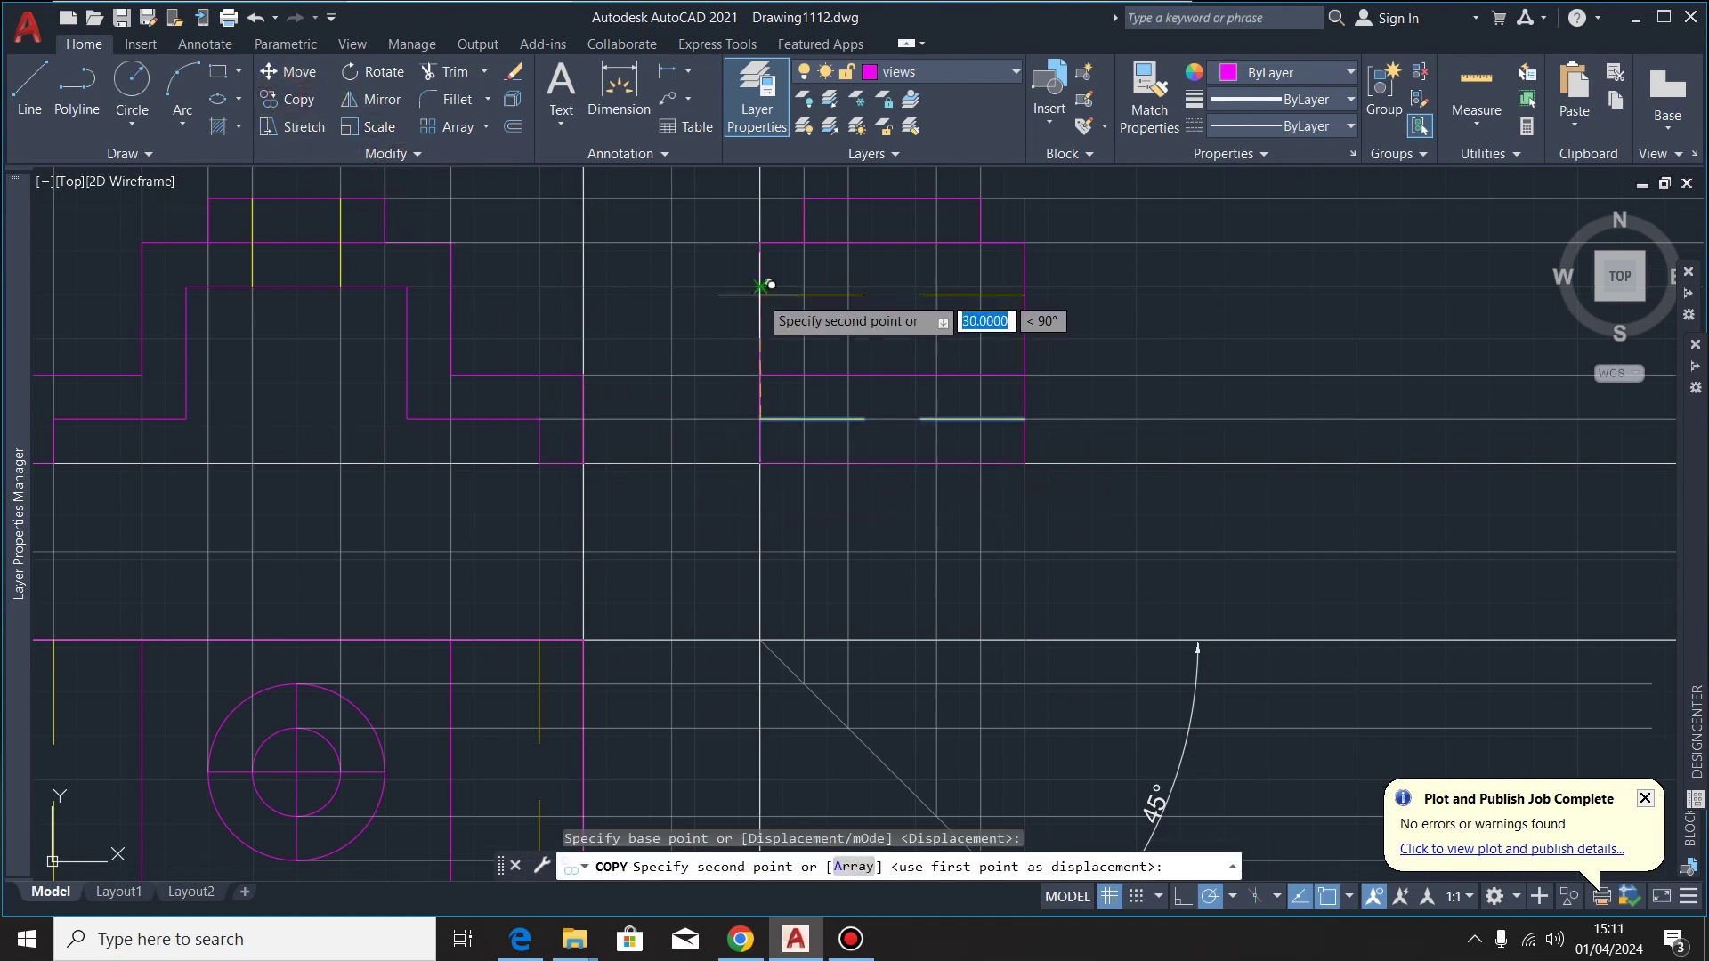
click(760, 286)
scroll(819, 360, down, 2)
key(Escape)
middle_drag(830, 366, 812, 397)
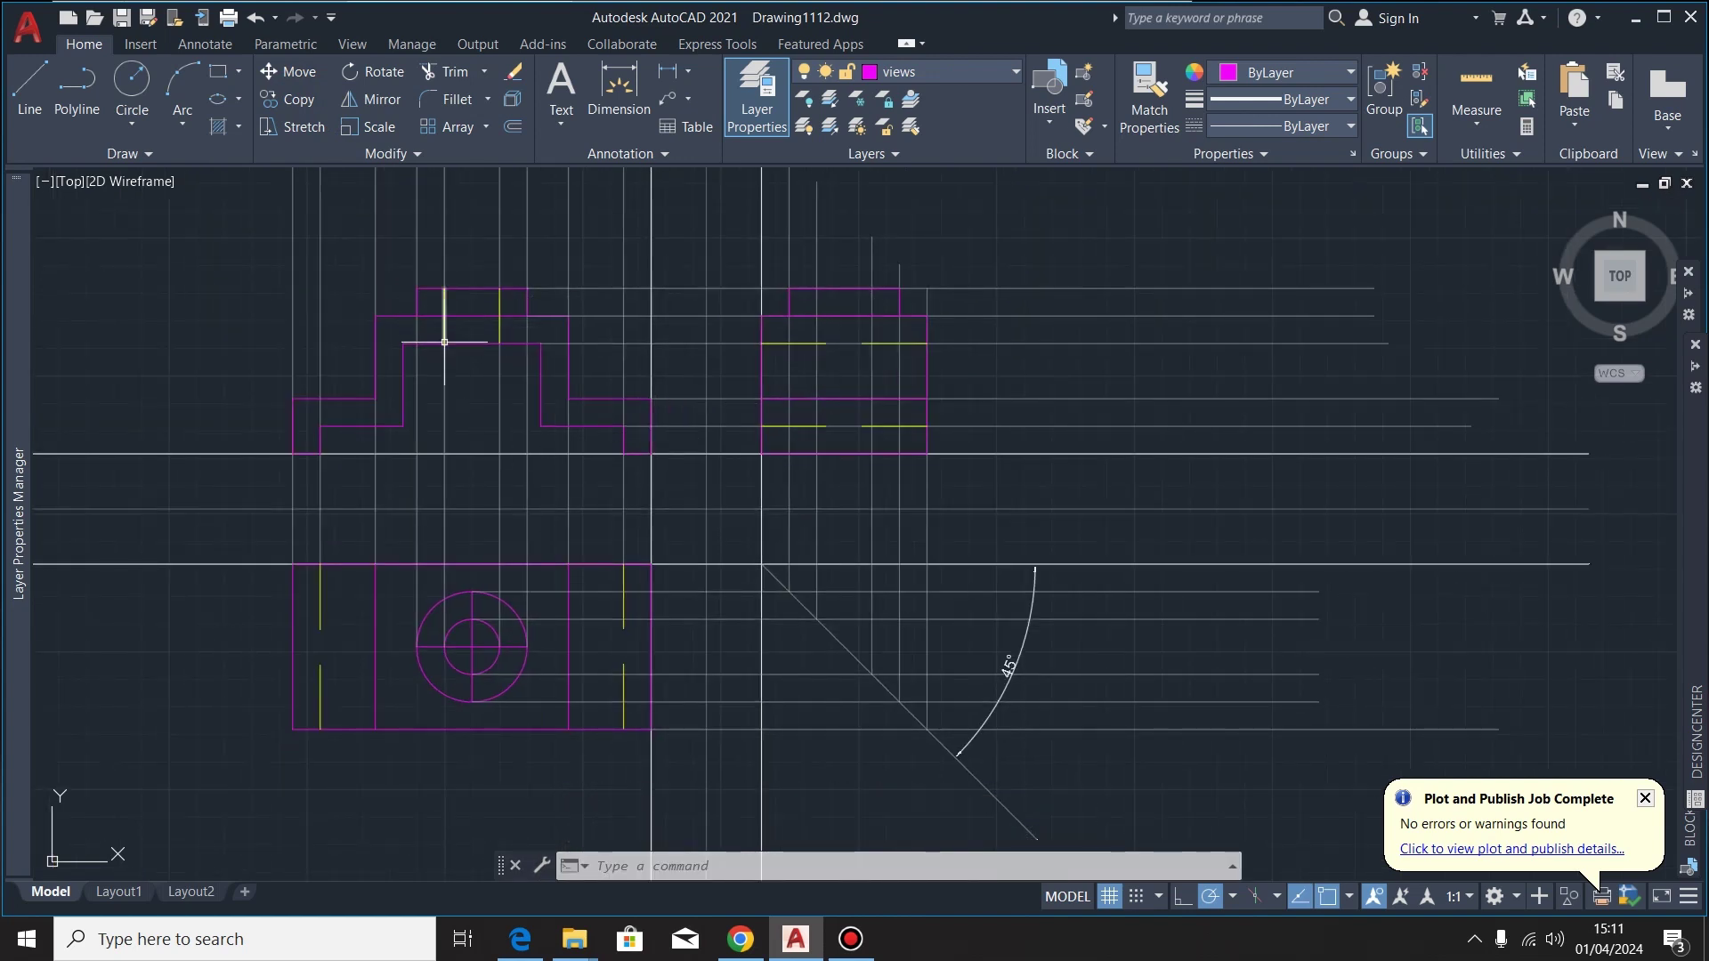
scroll(858, 324, up, 2)
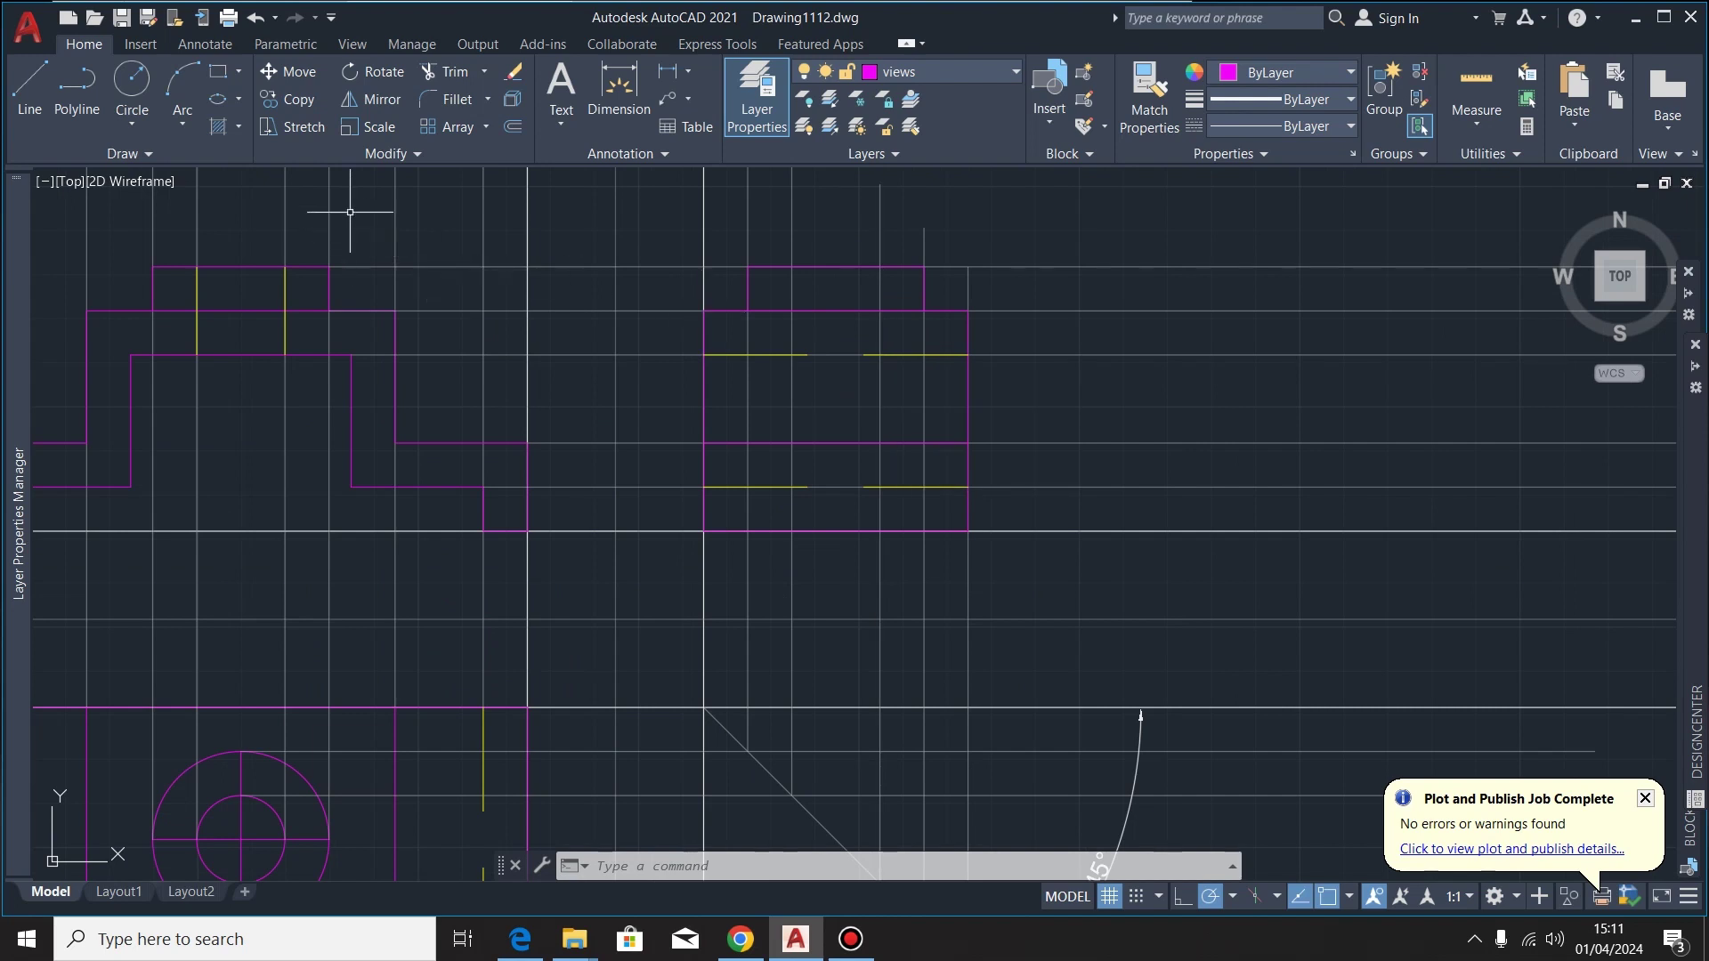
Draw a 10-unit vertical line at the end view's top step and copy it 20 units right
click(33, 81)
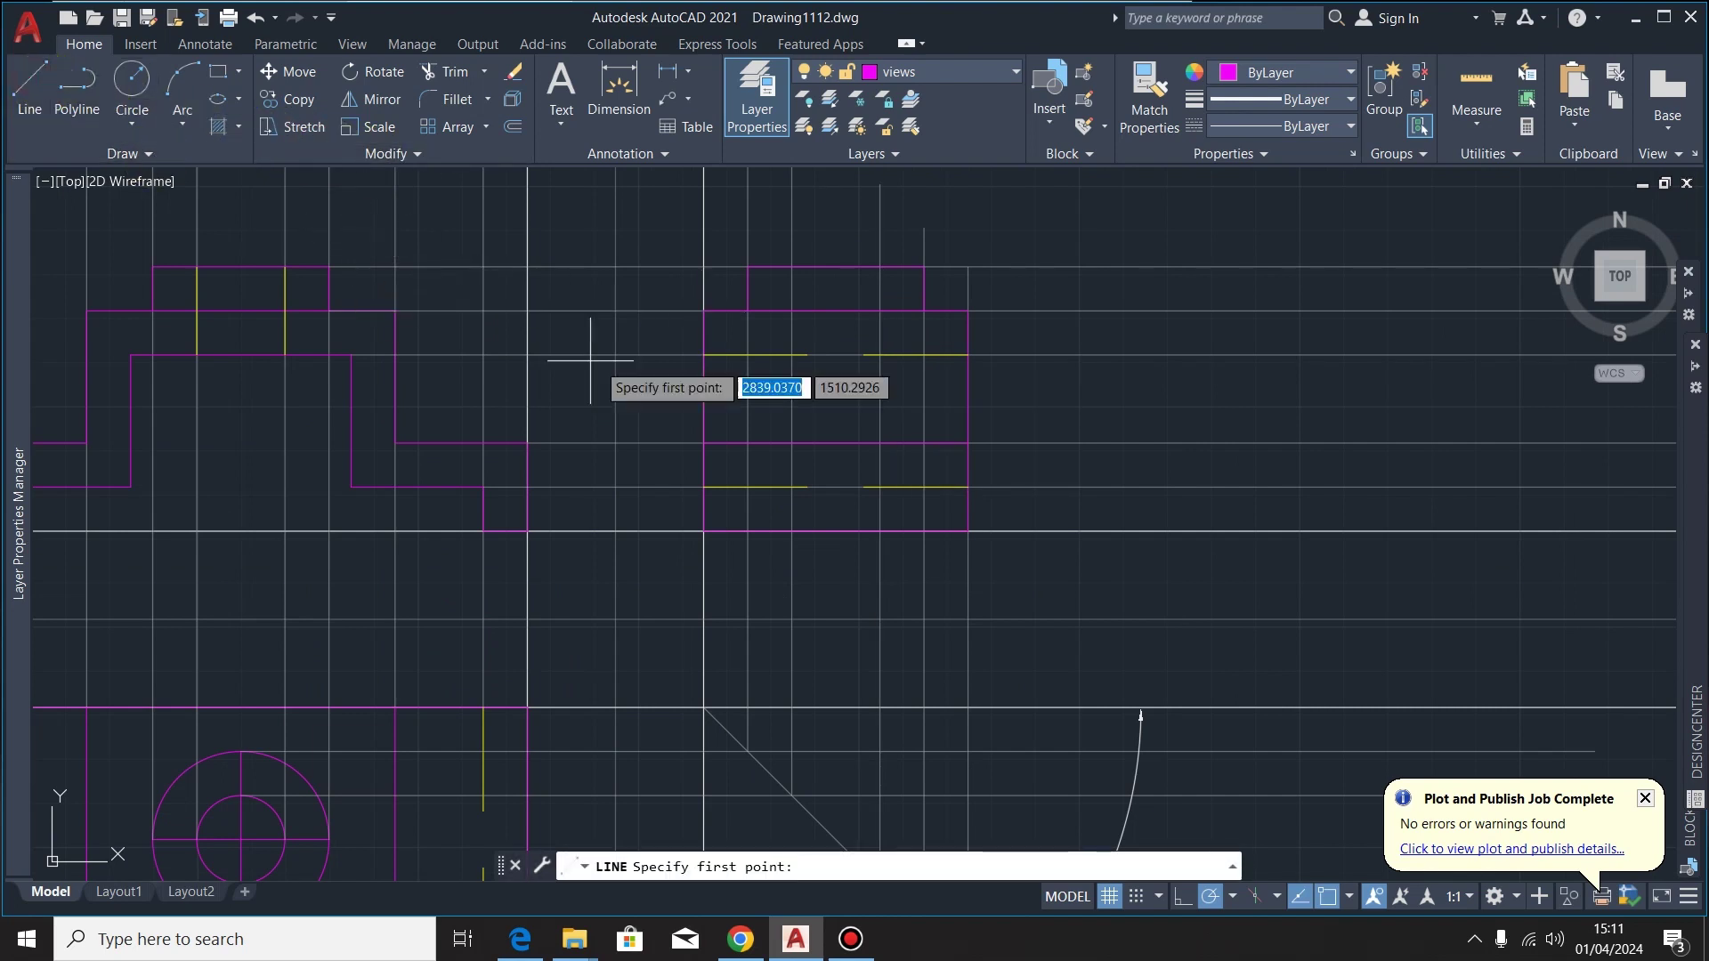
click(792, 266)
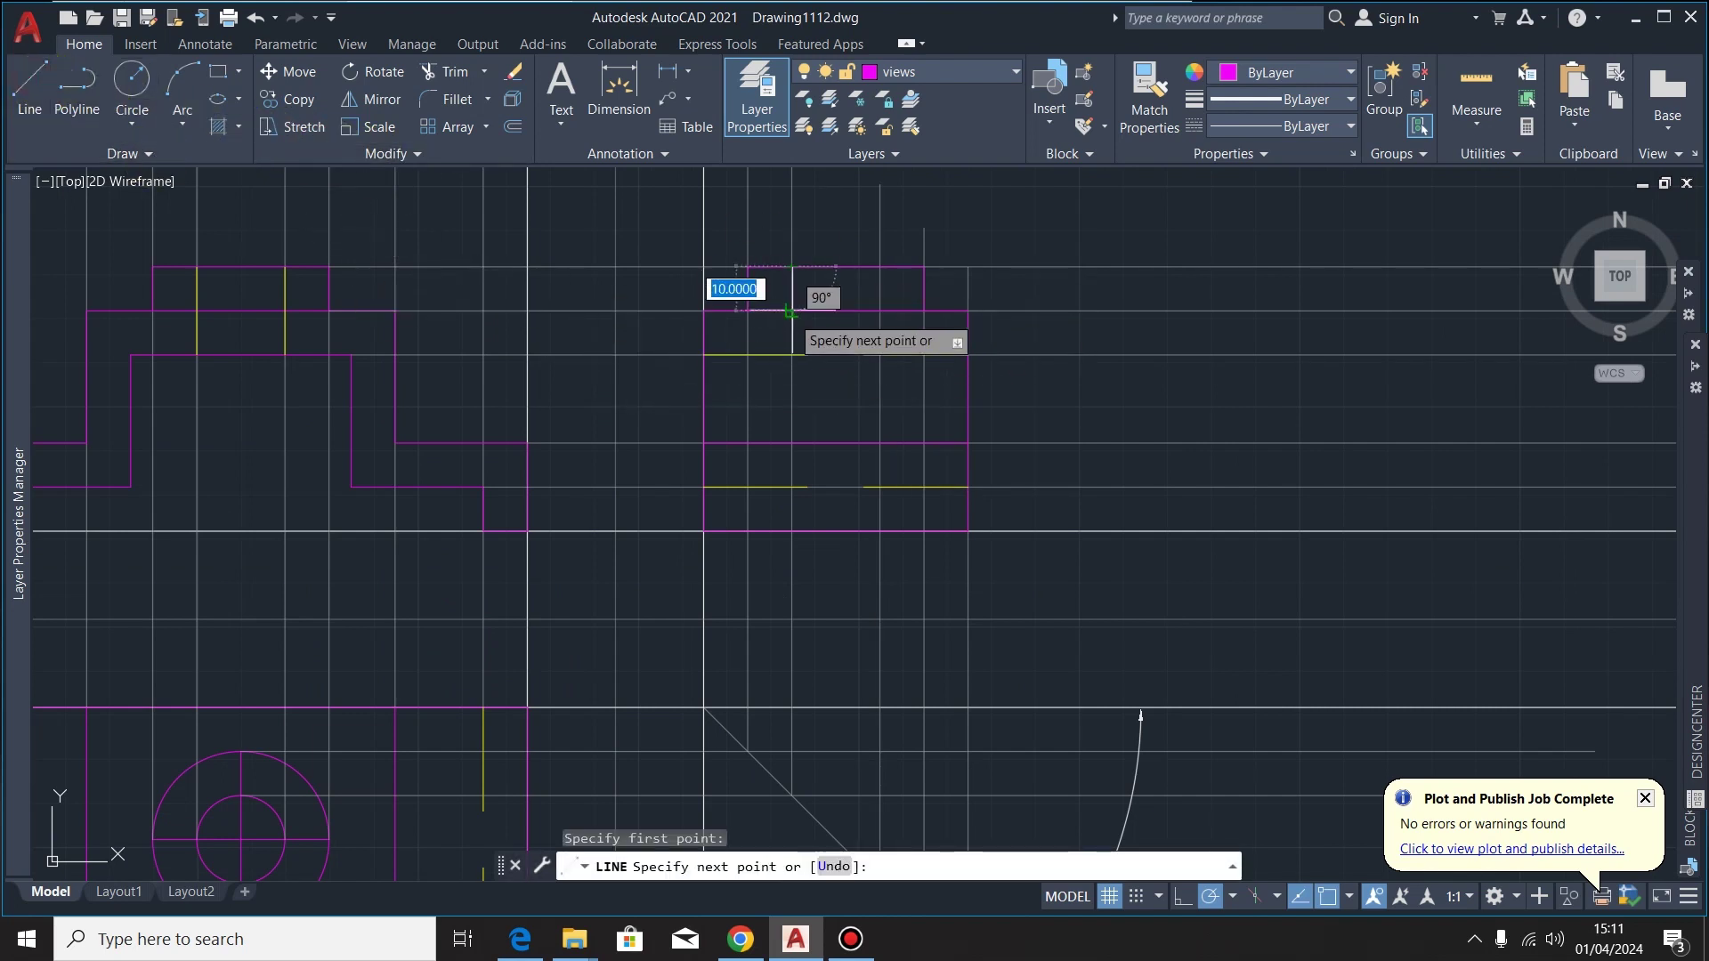
click(792, 355)
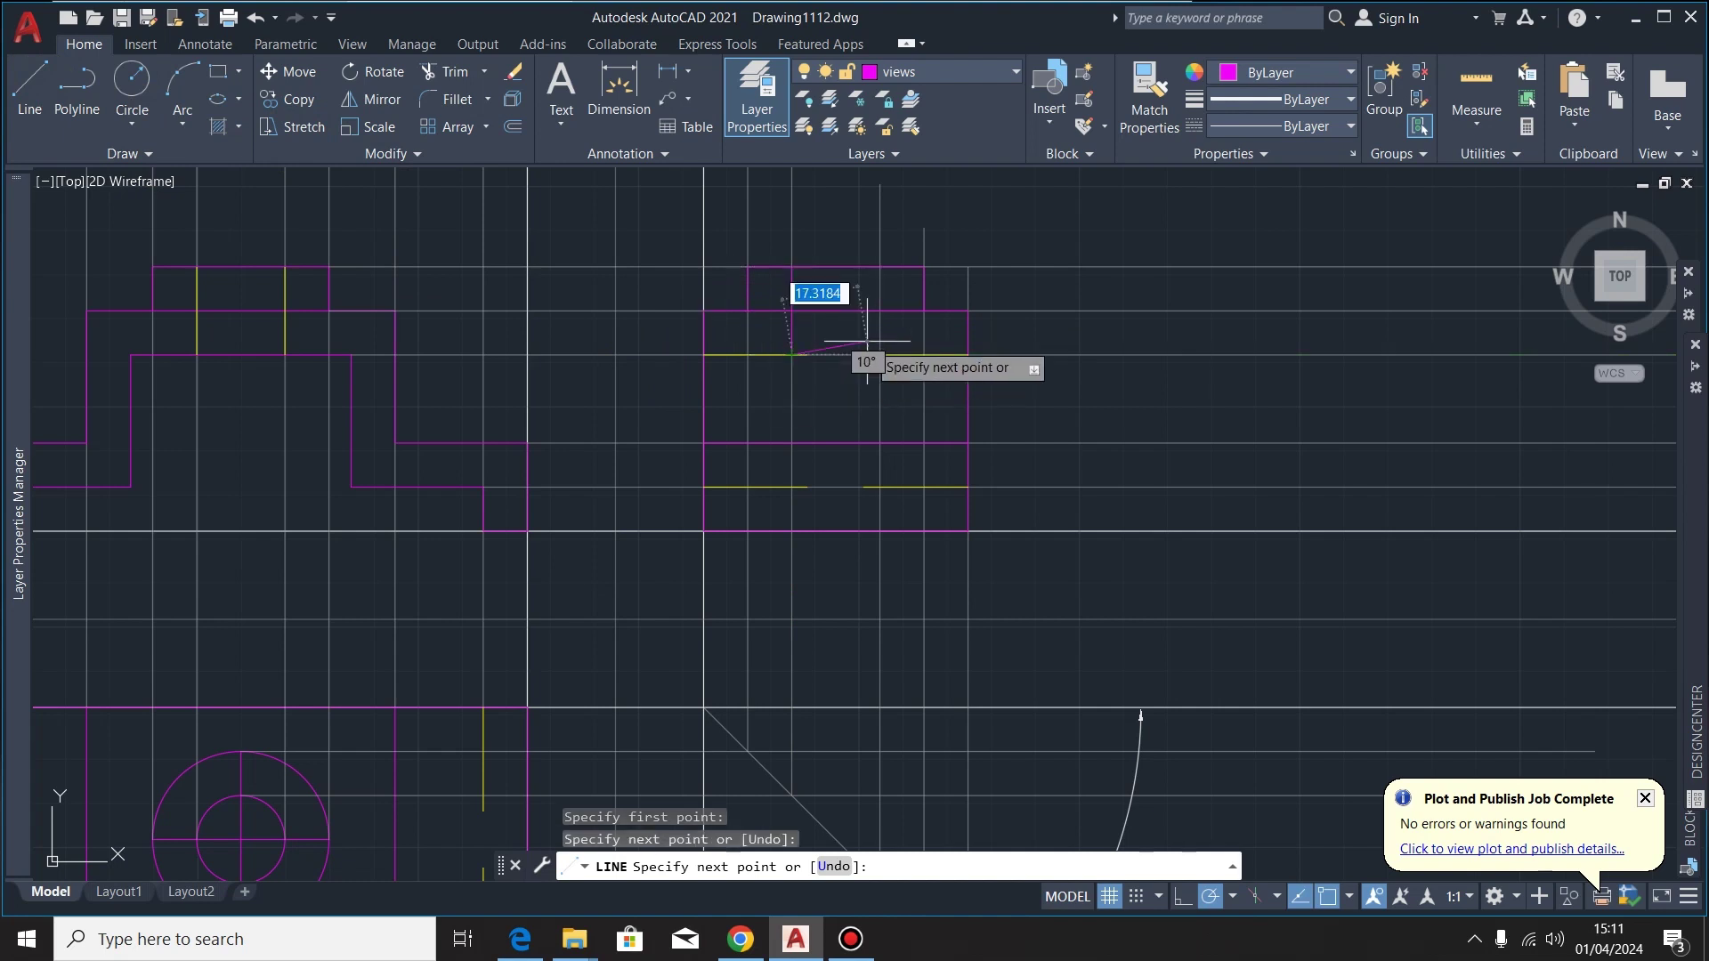
key(Escape)
click(791, 286)
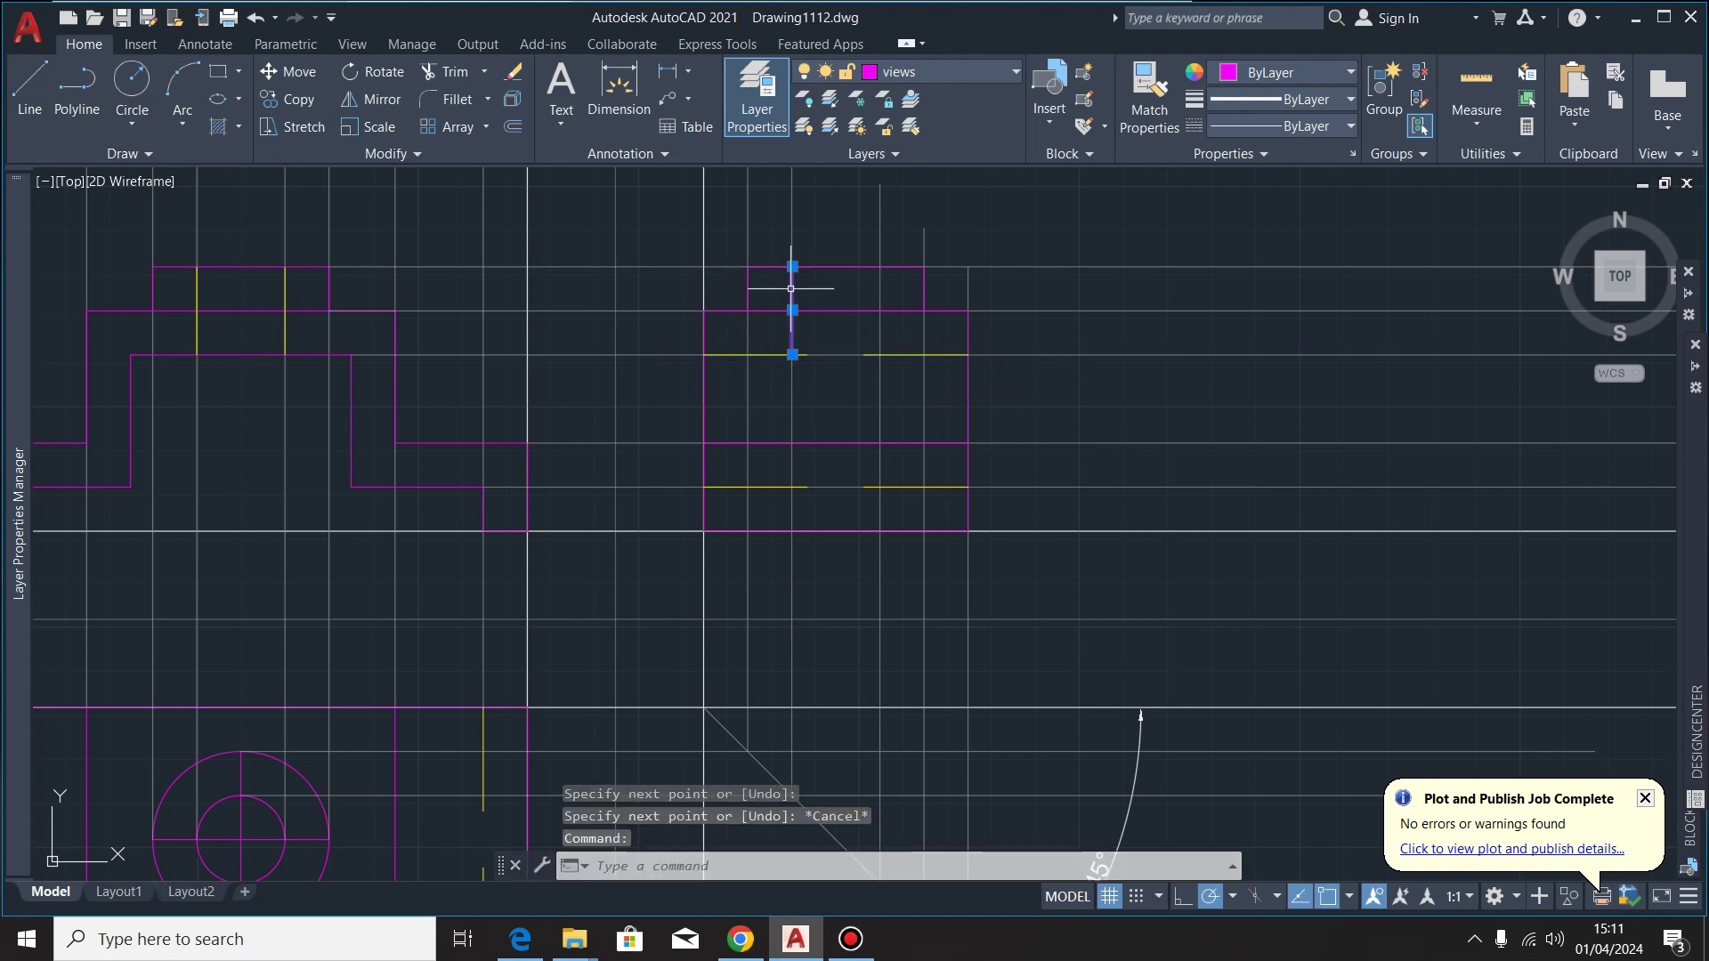
click(299, 99)
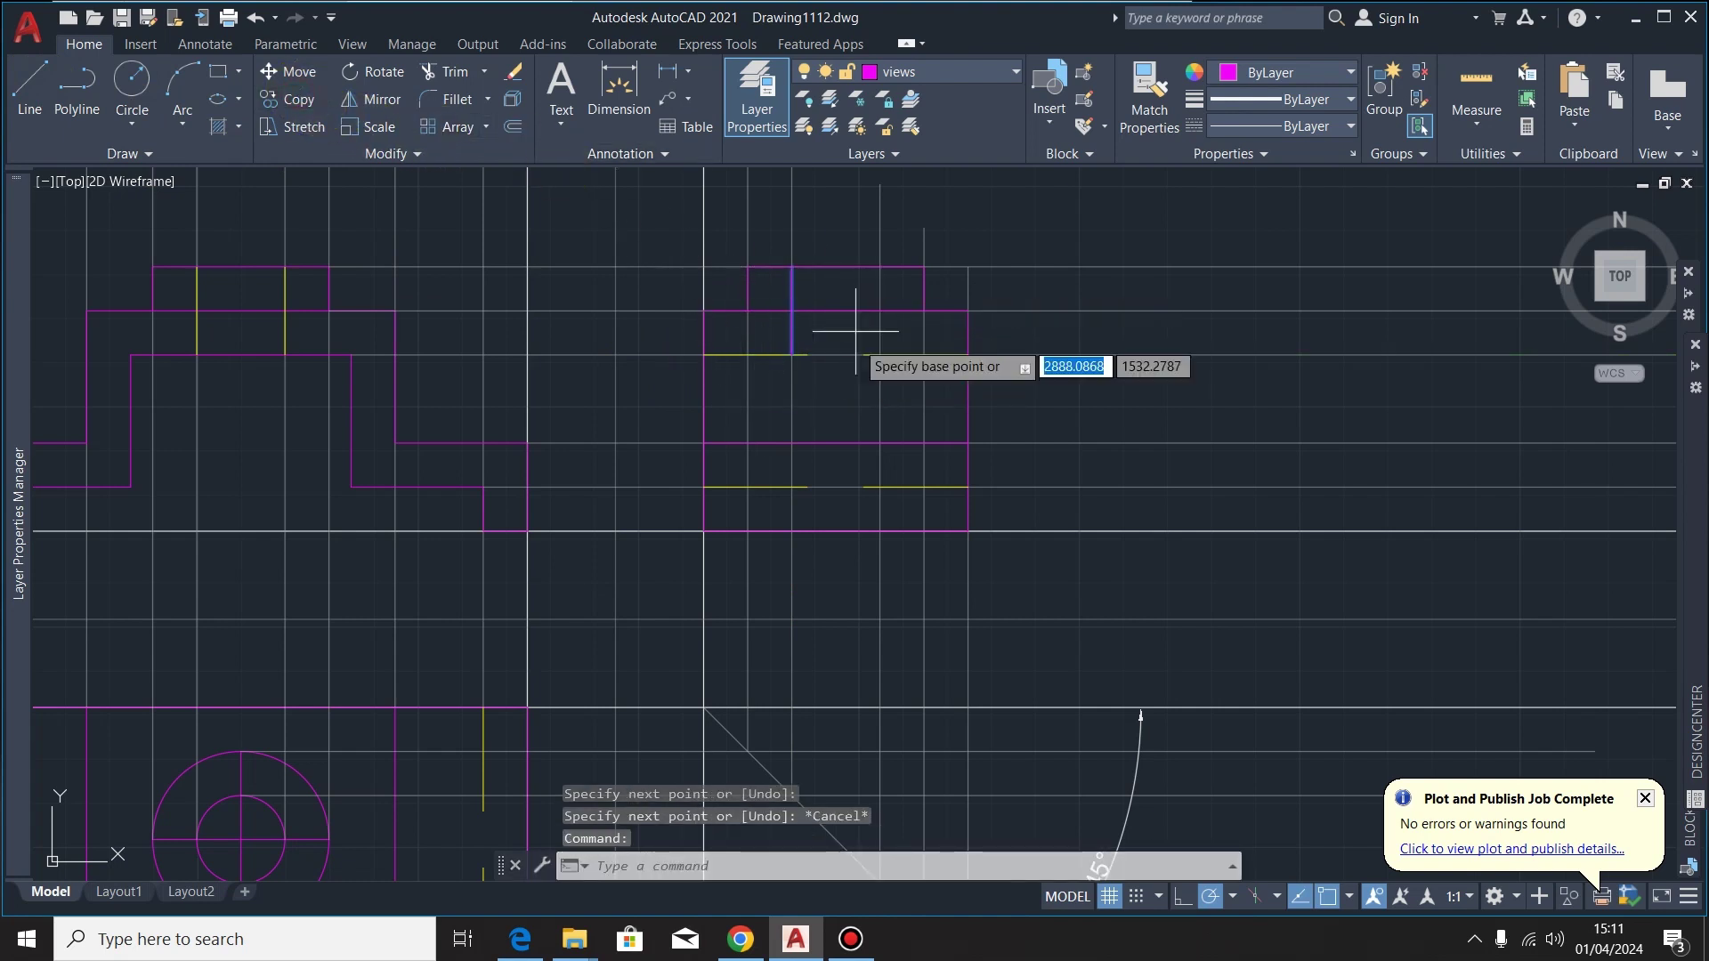
click(792, 267)
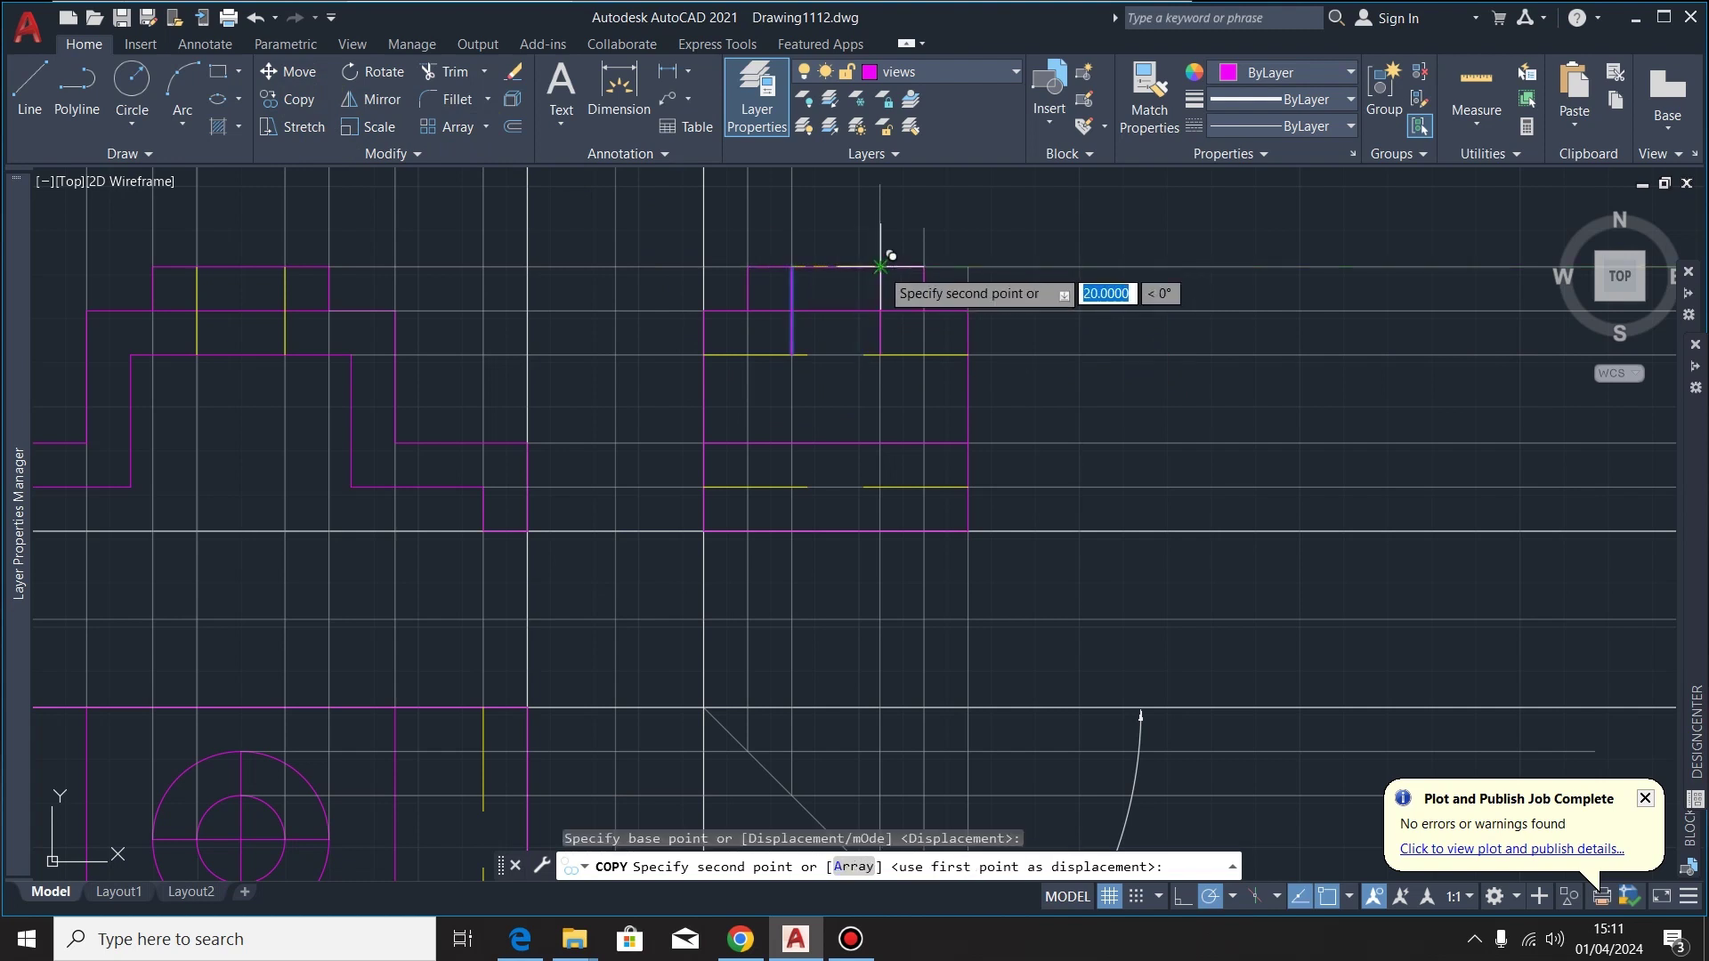
key(Escape)
Move both short vertical lines onto the hidden lines layer
click(793, 282)
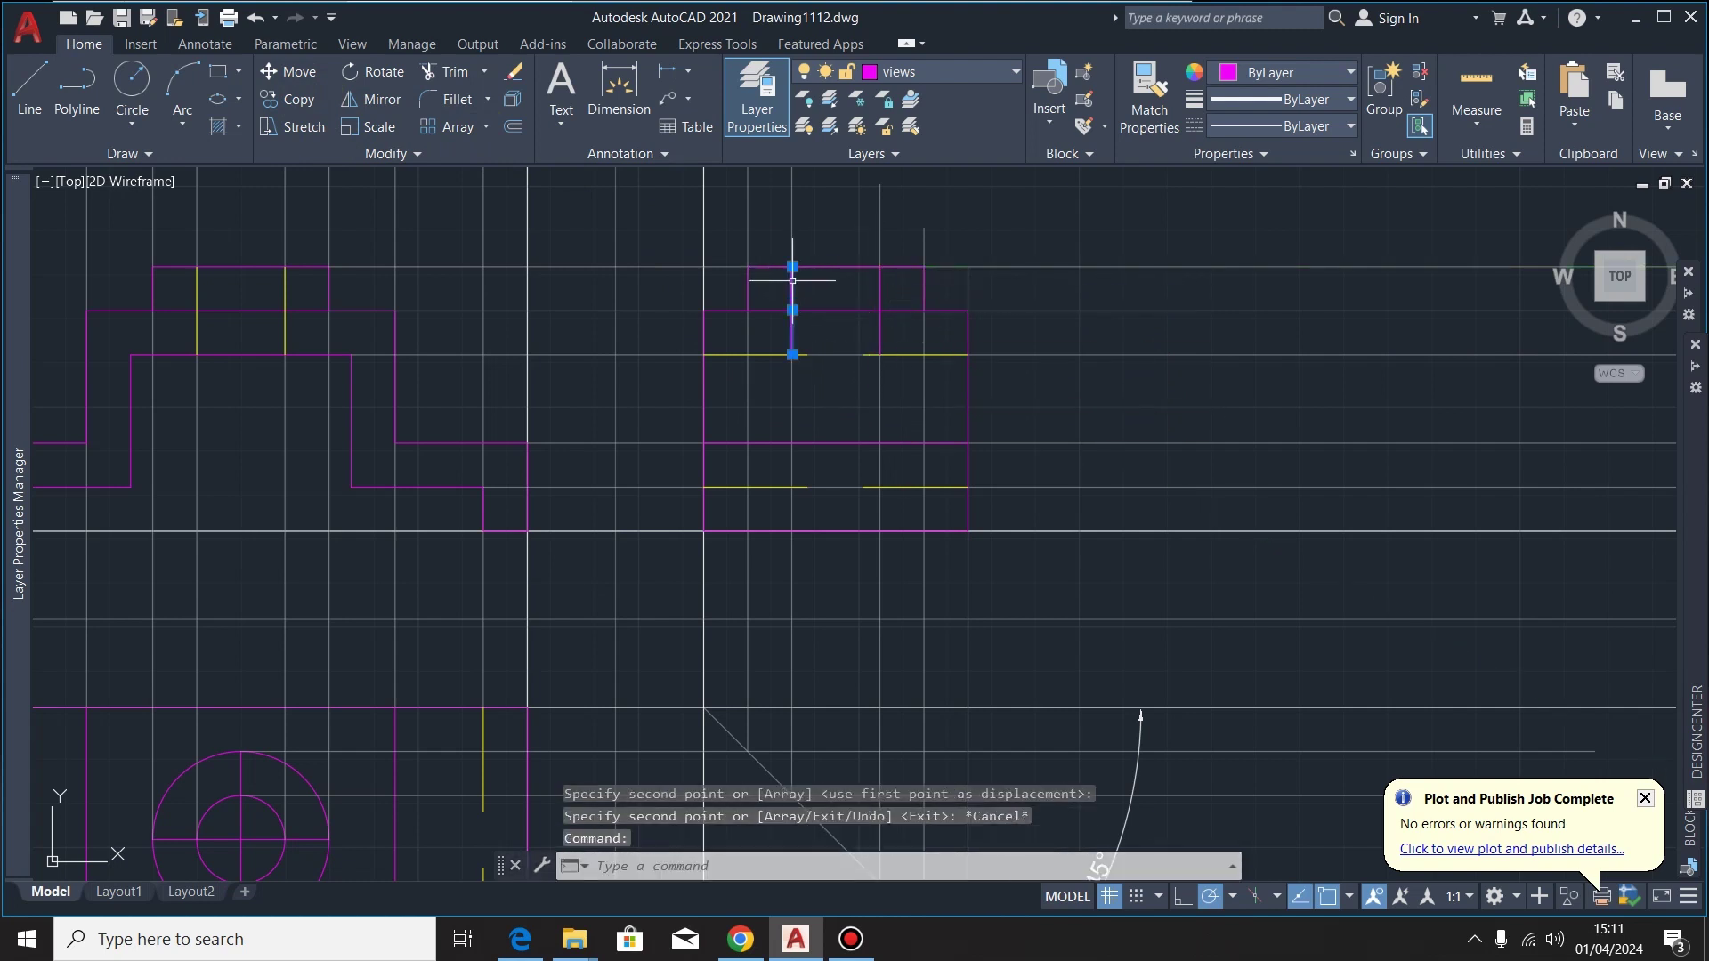
click(882, 331)
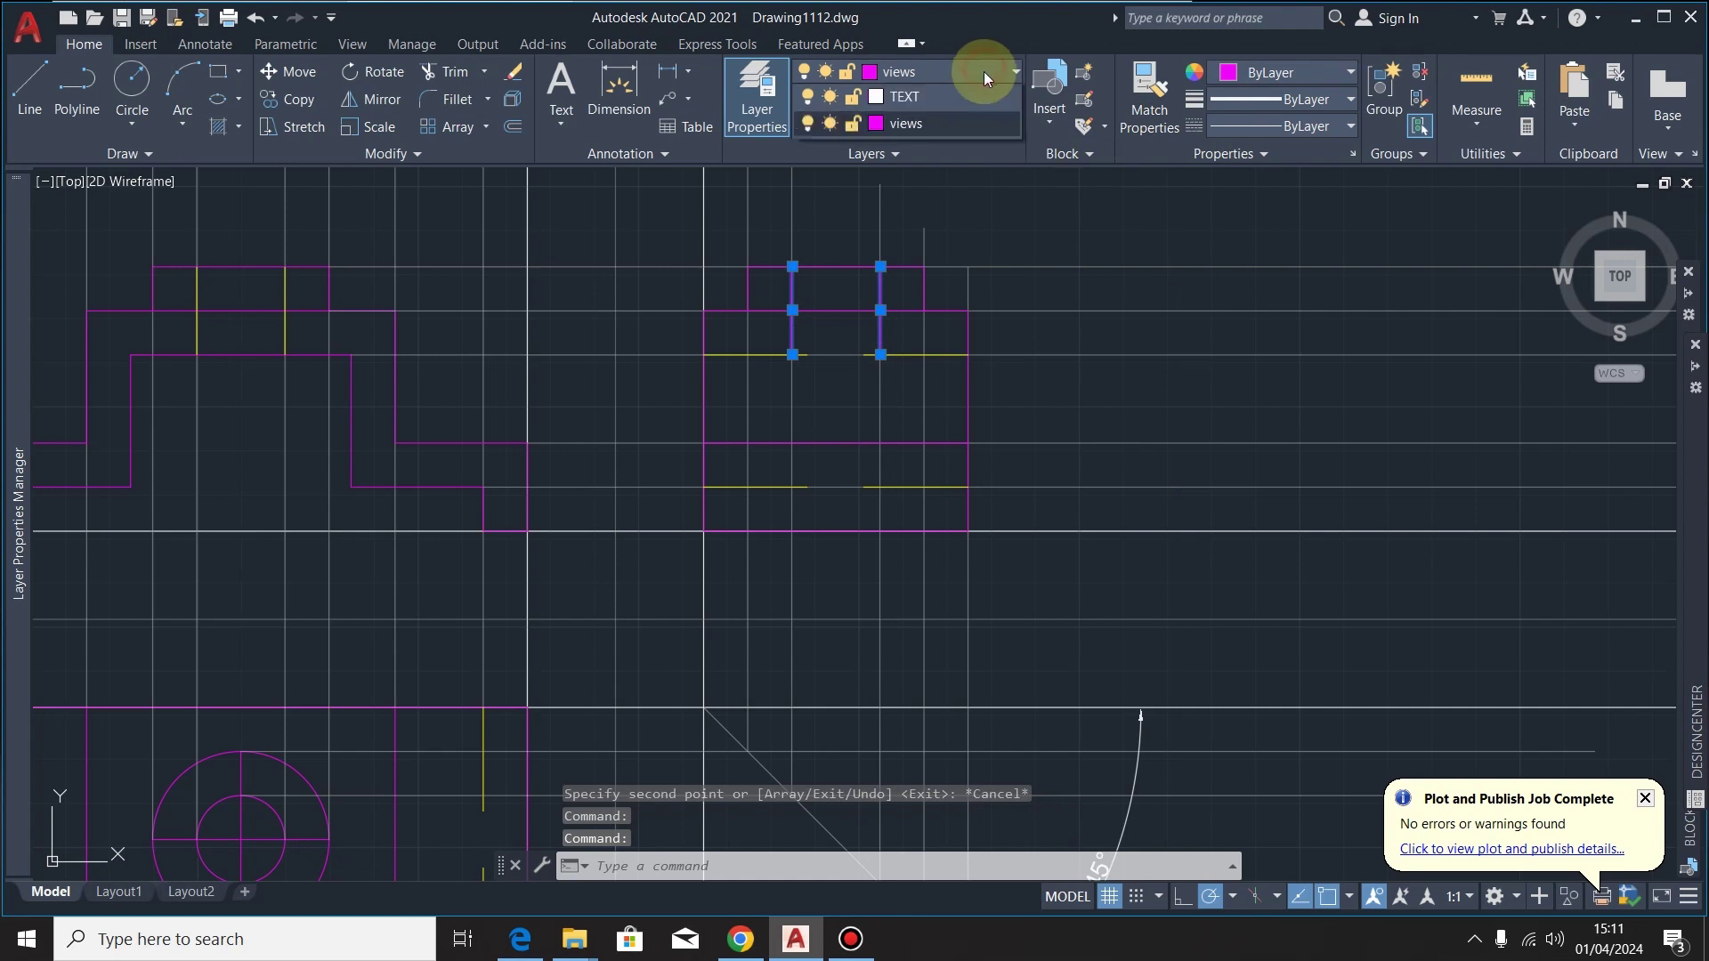
click(944, 71)
click(911, 205)
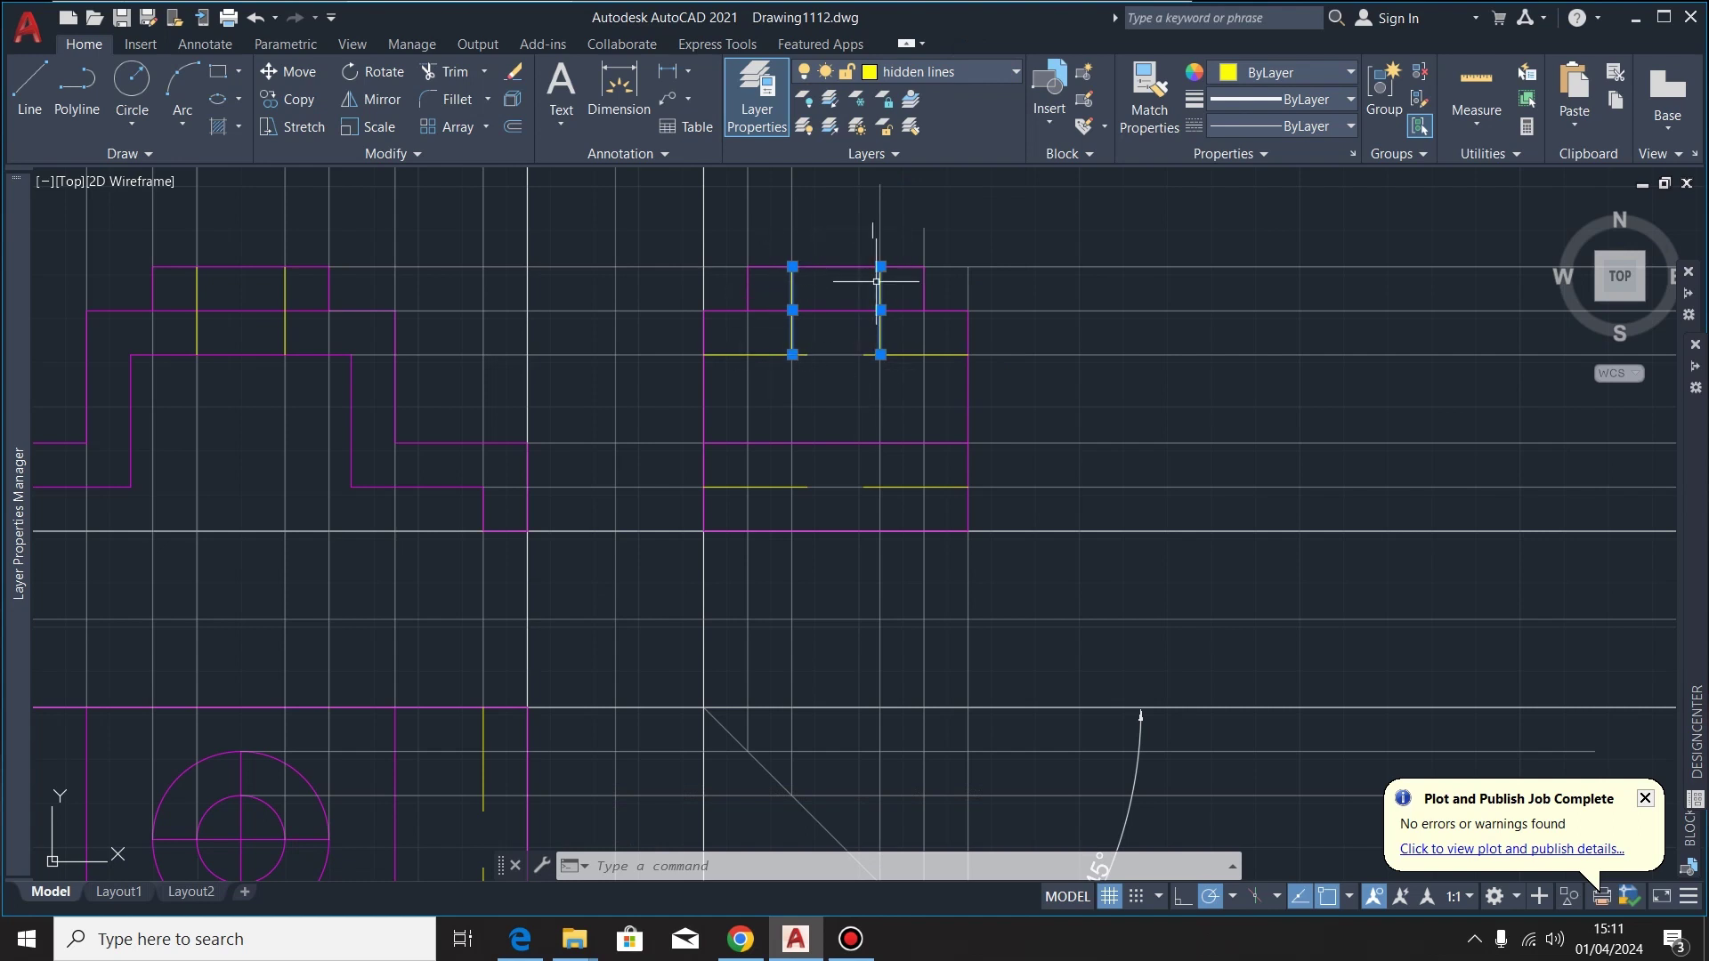
Give both new lines the DASHEDX2 linetype, then bring up the ISP 123.pdf reference in Edge
click(1320, 128)
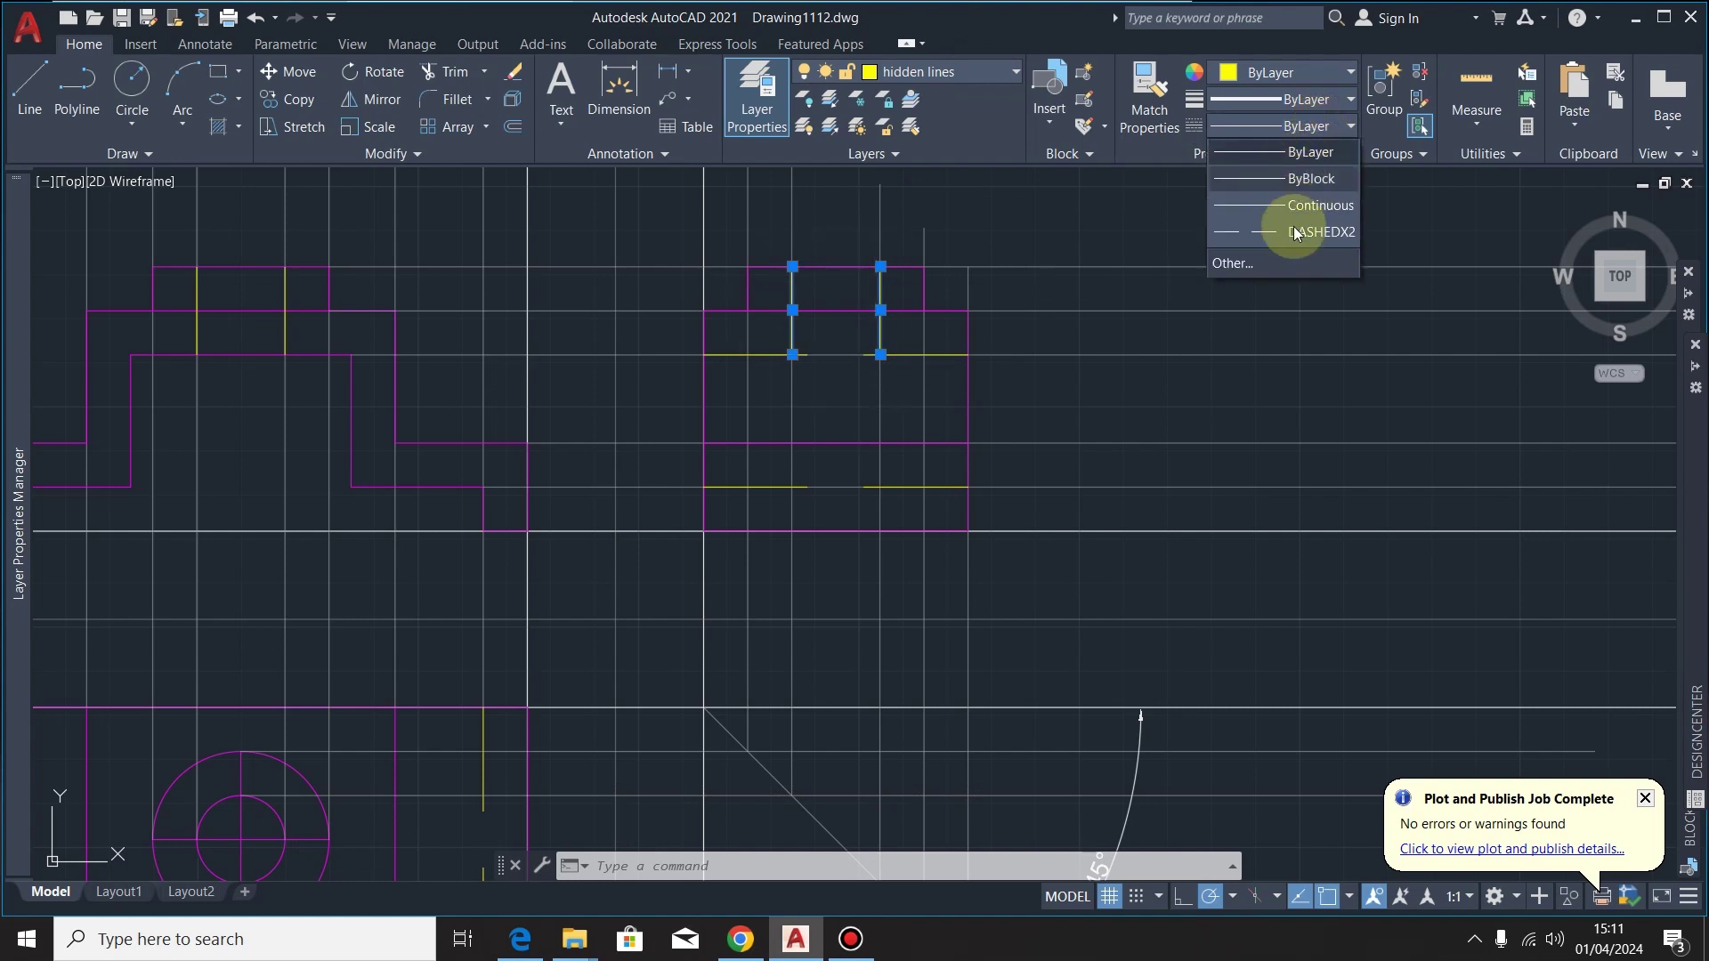
key(Escape)
key(Escape)
scroll(950, 356, down, 4)
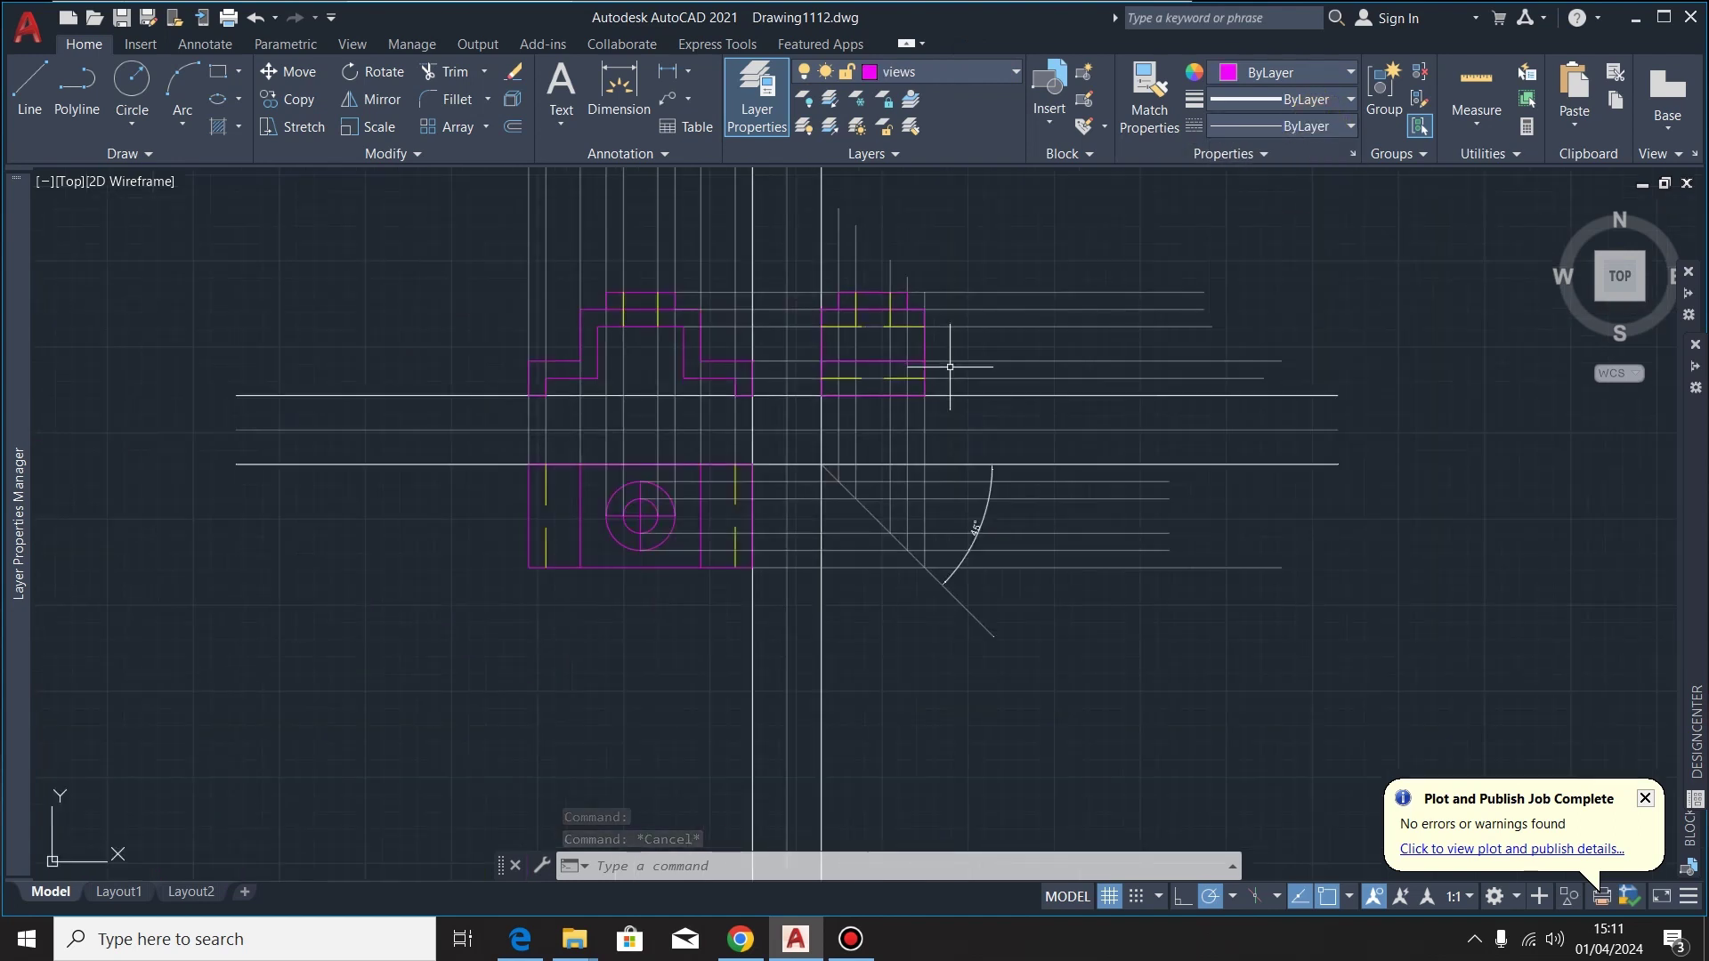
scroll(950, 367, up, 2)
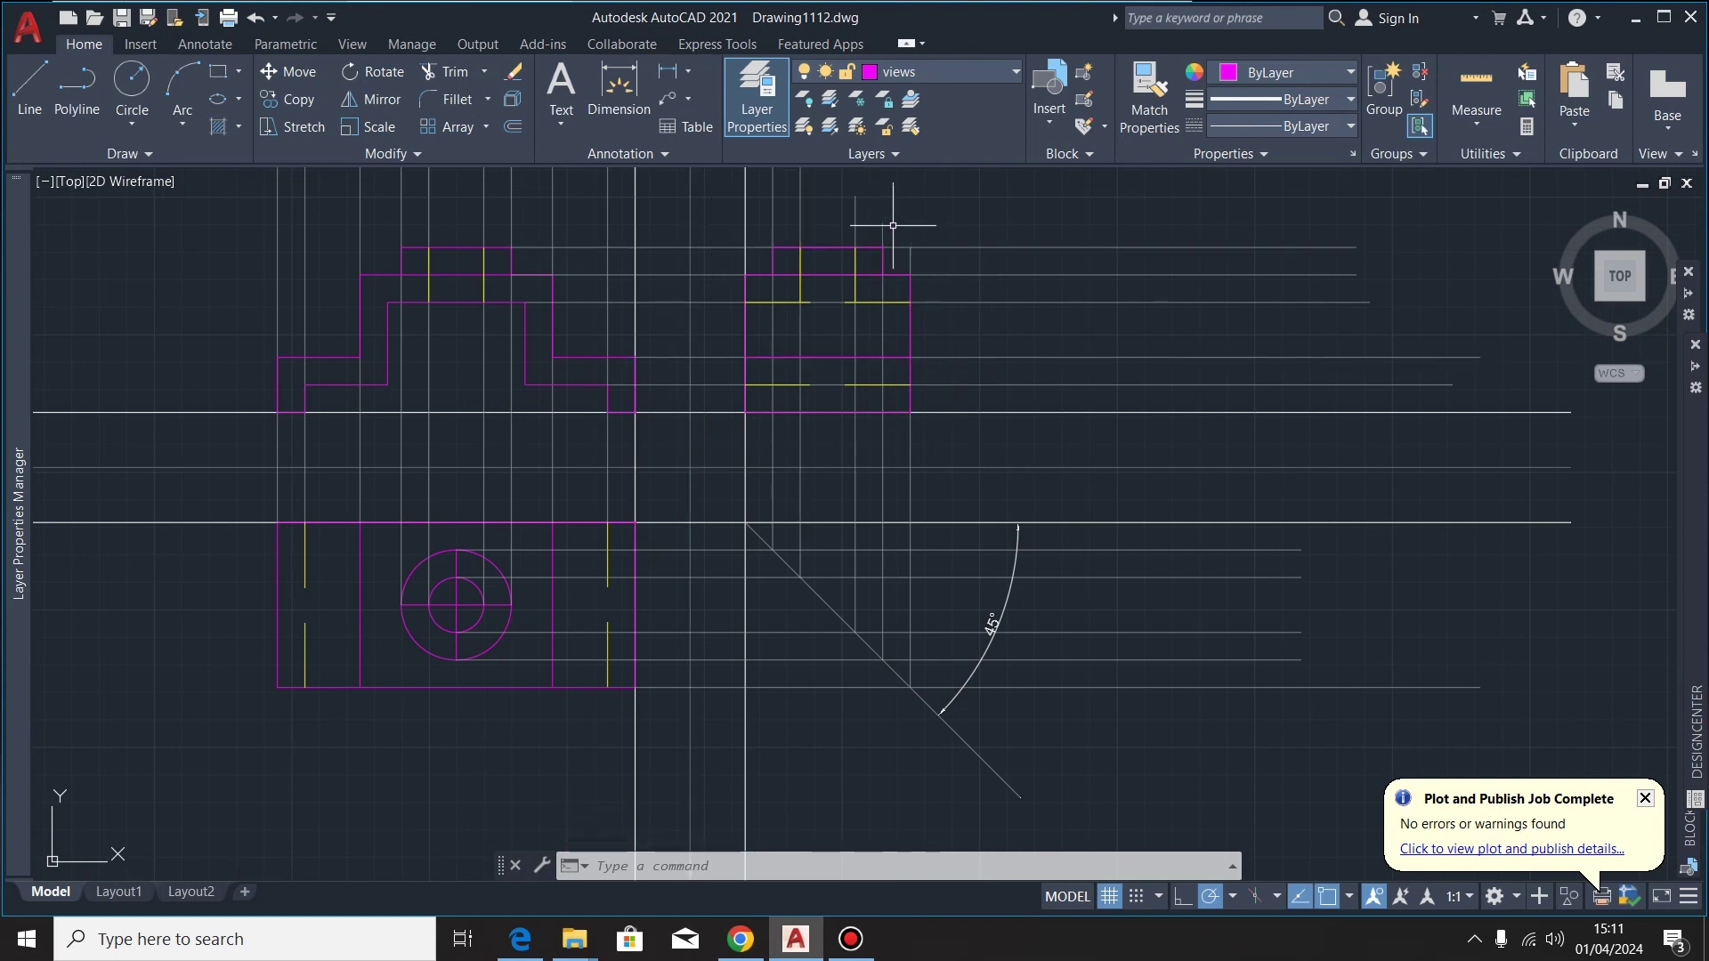
click(520, 939)
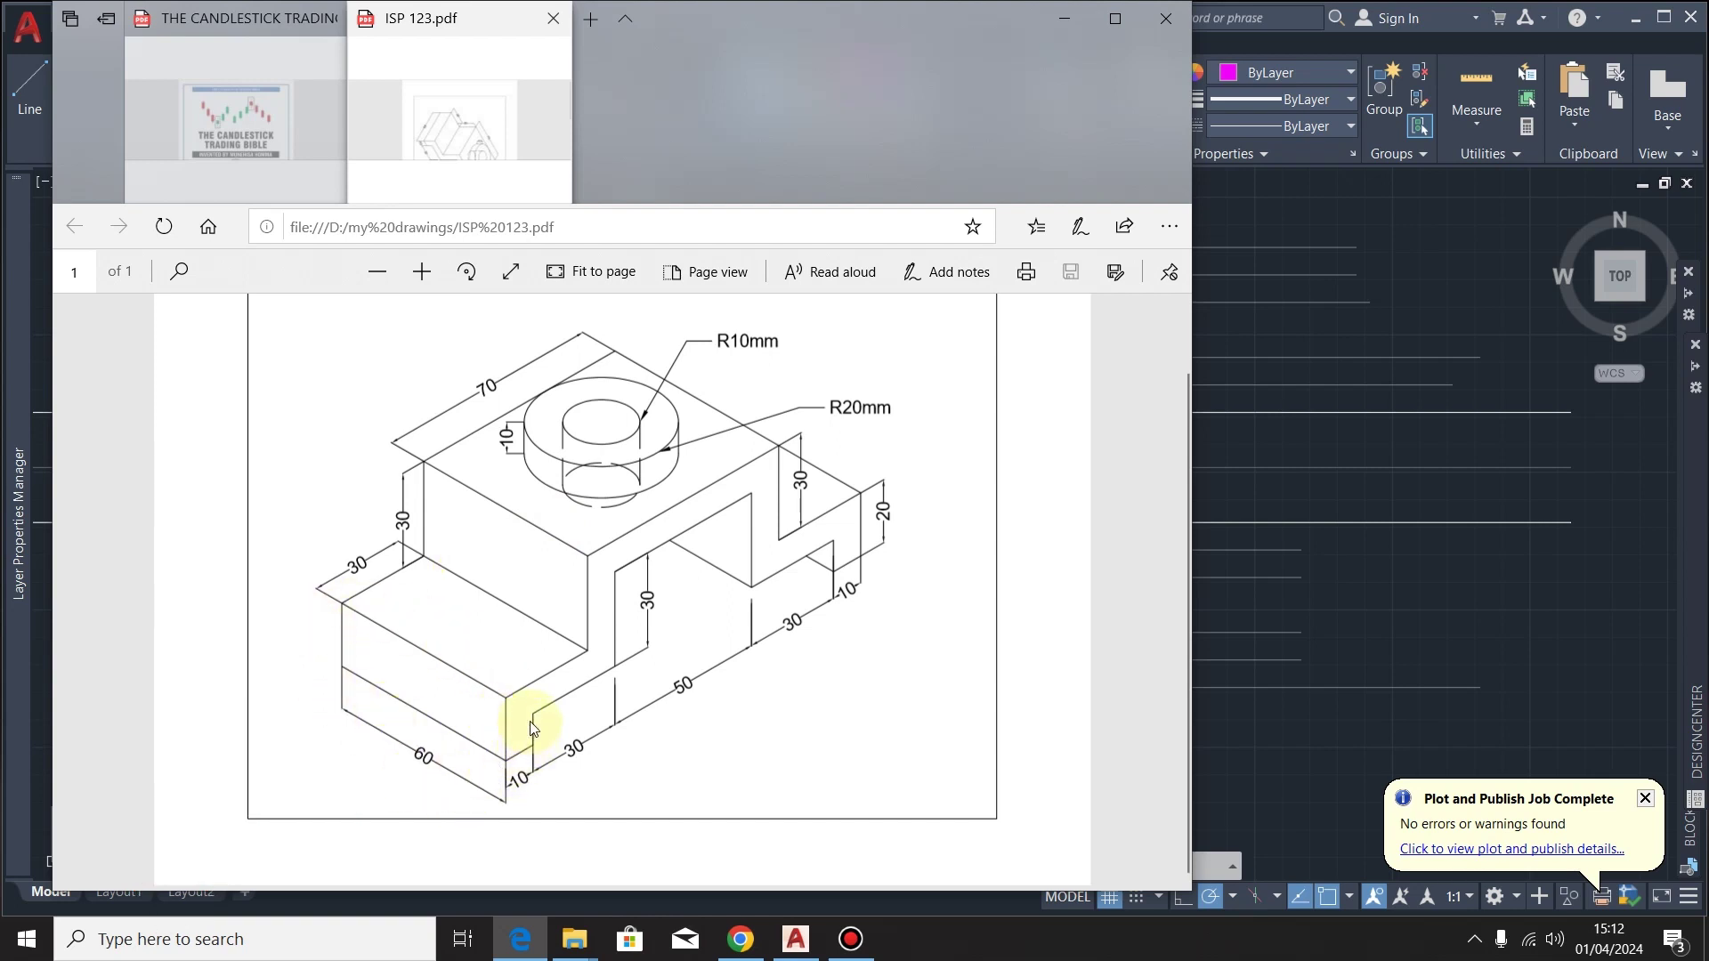
Compare the ISP 123.pdf dimensions against the AutoCAD views, ending back in the drawing
click(1289, 258)
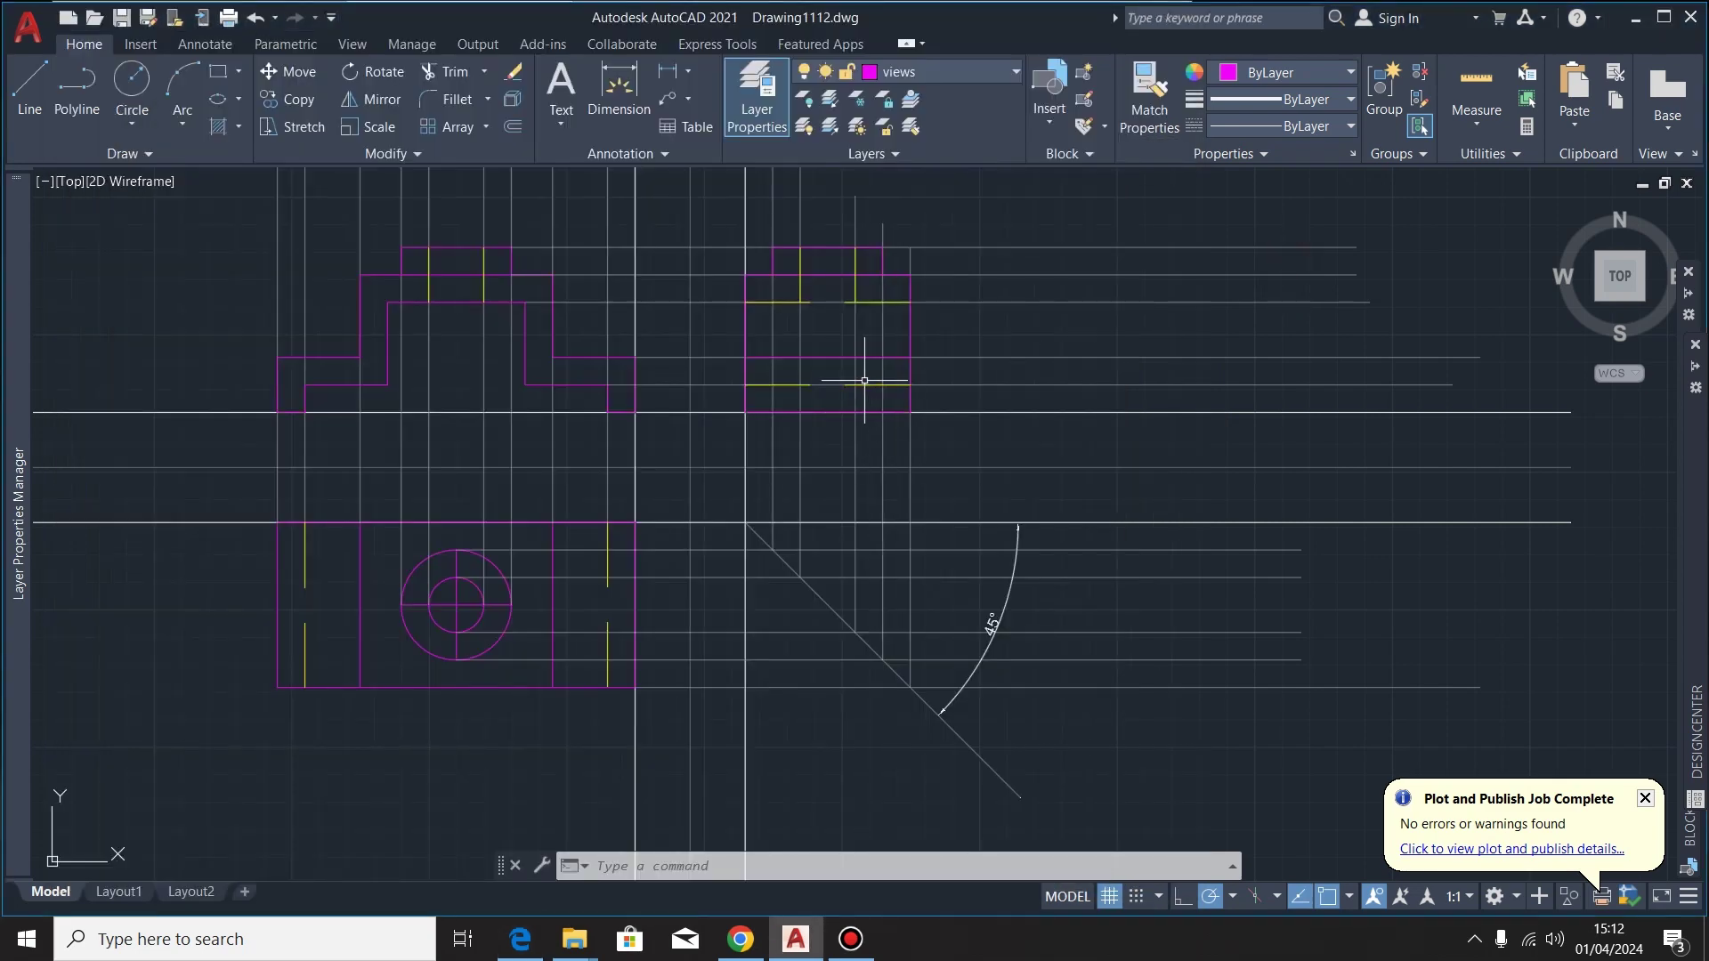
click(519, 949)
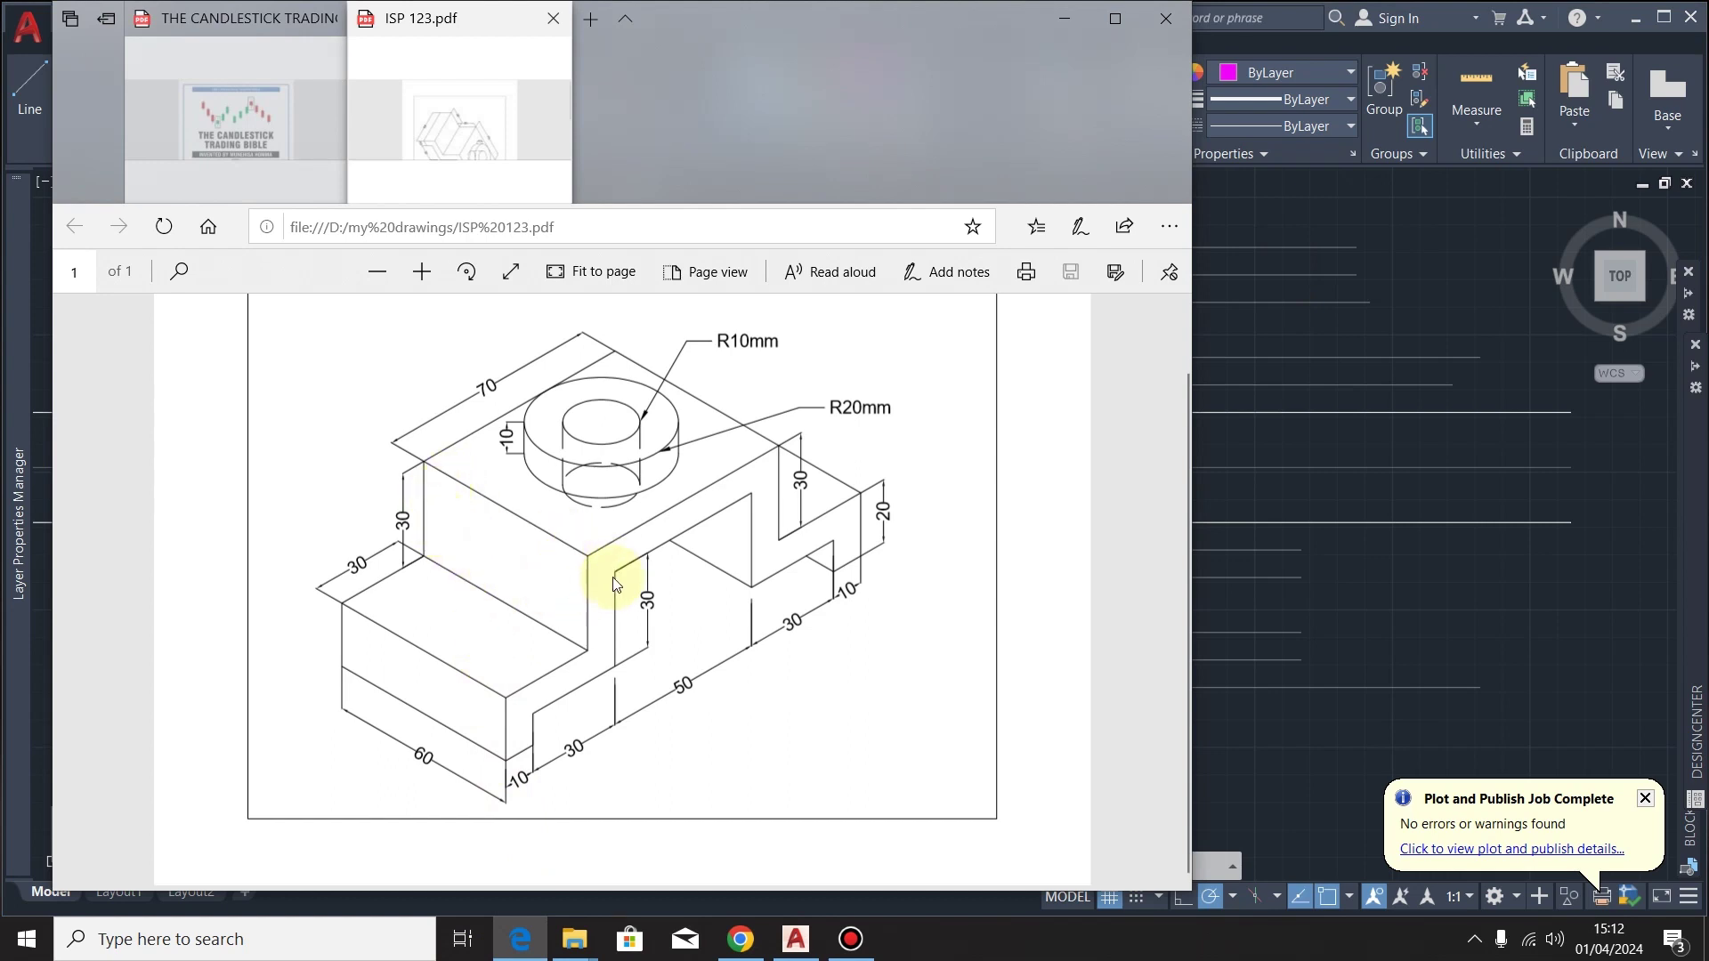
click(1317, 233)
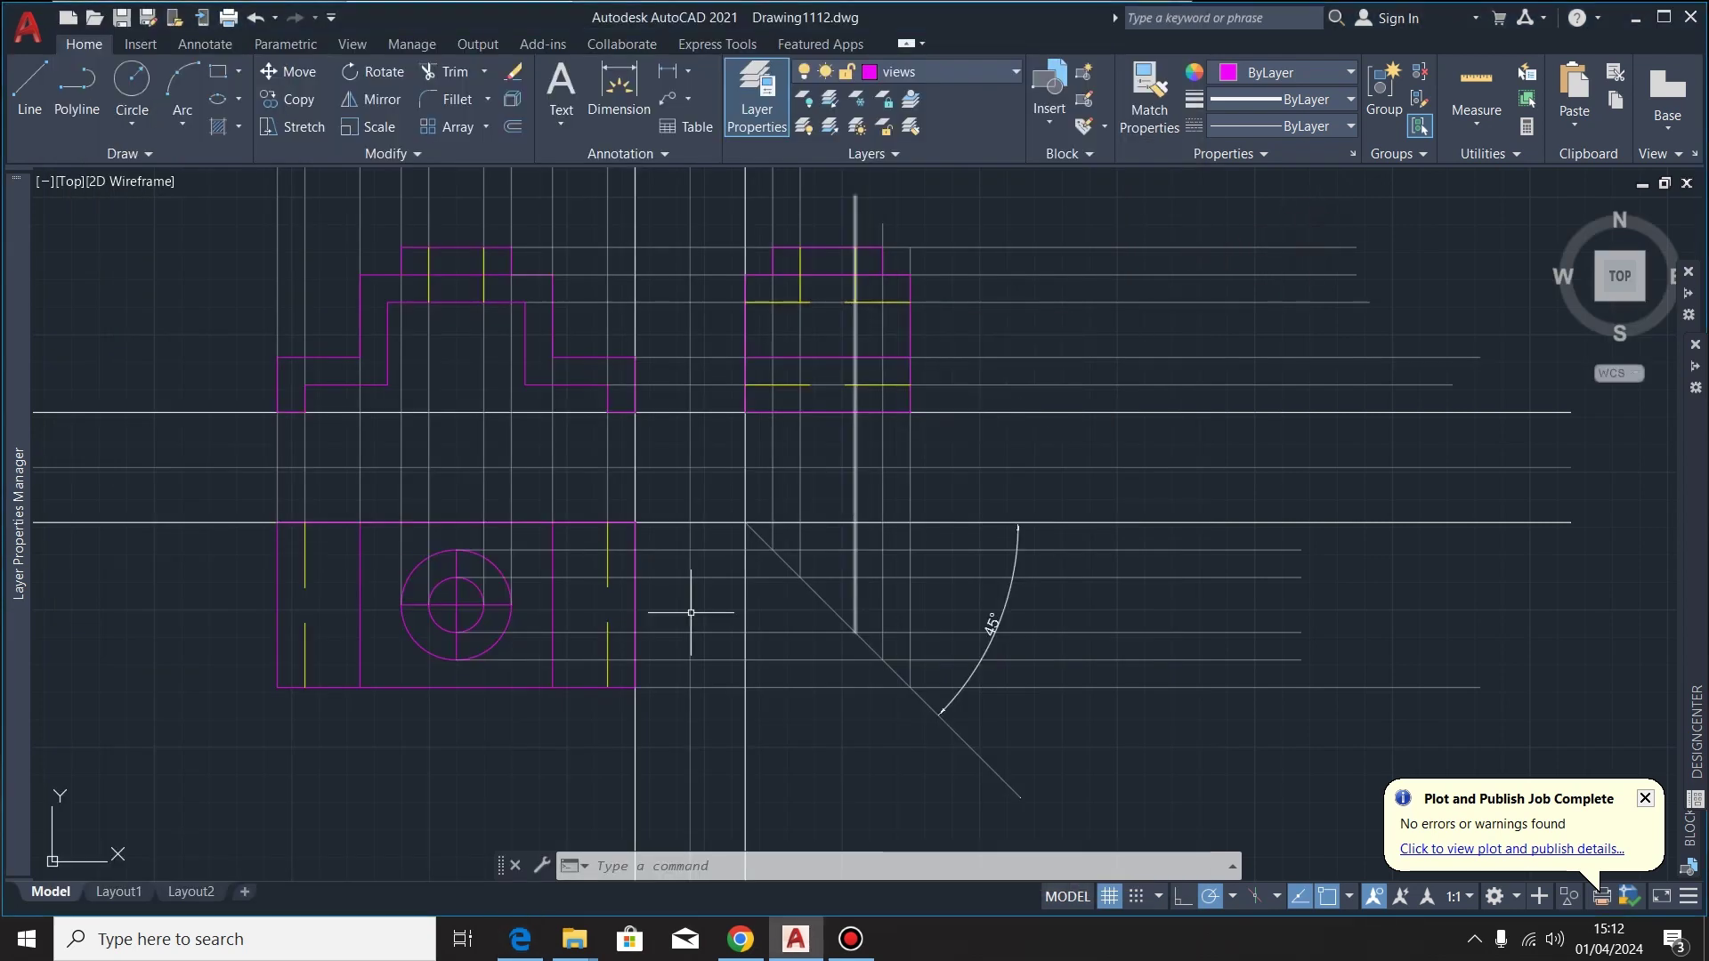
click(525, 936)
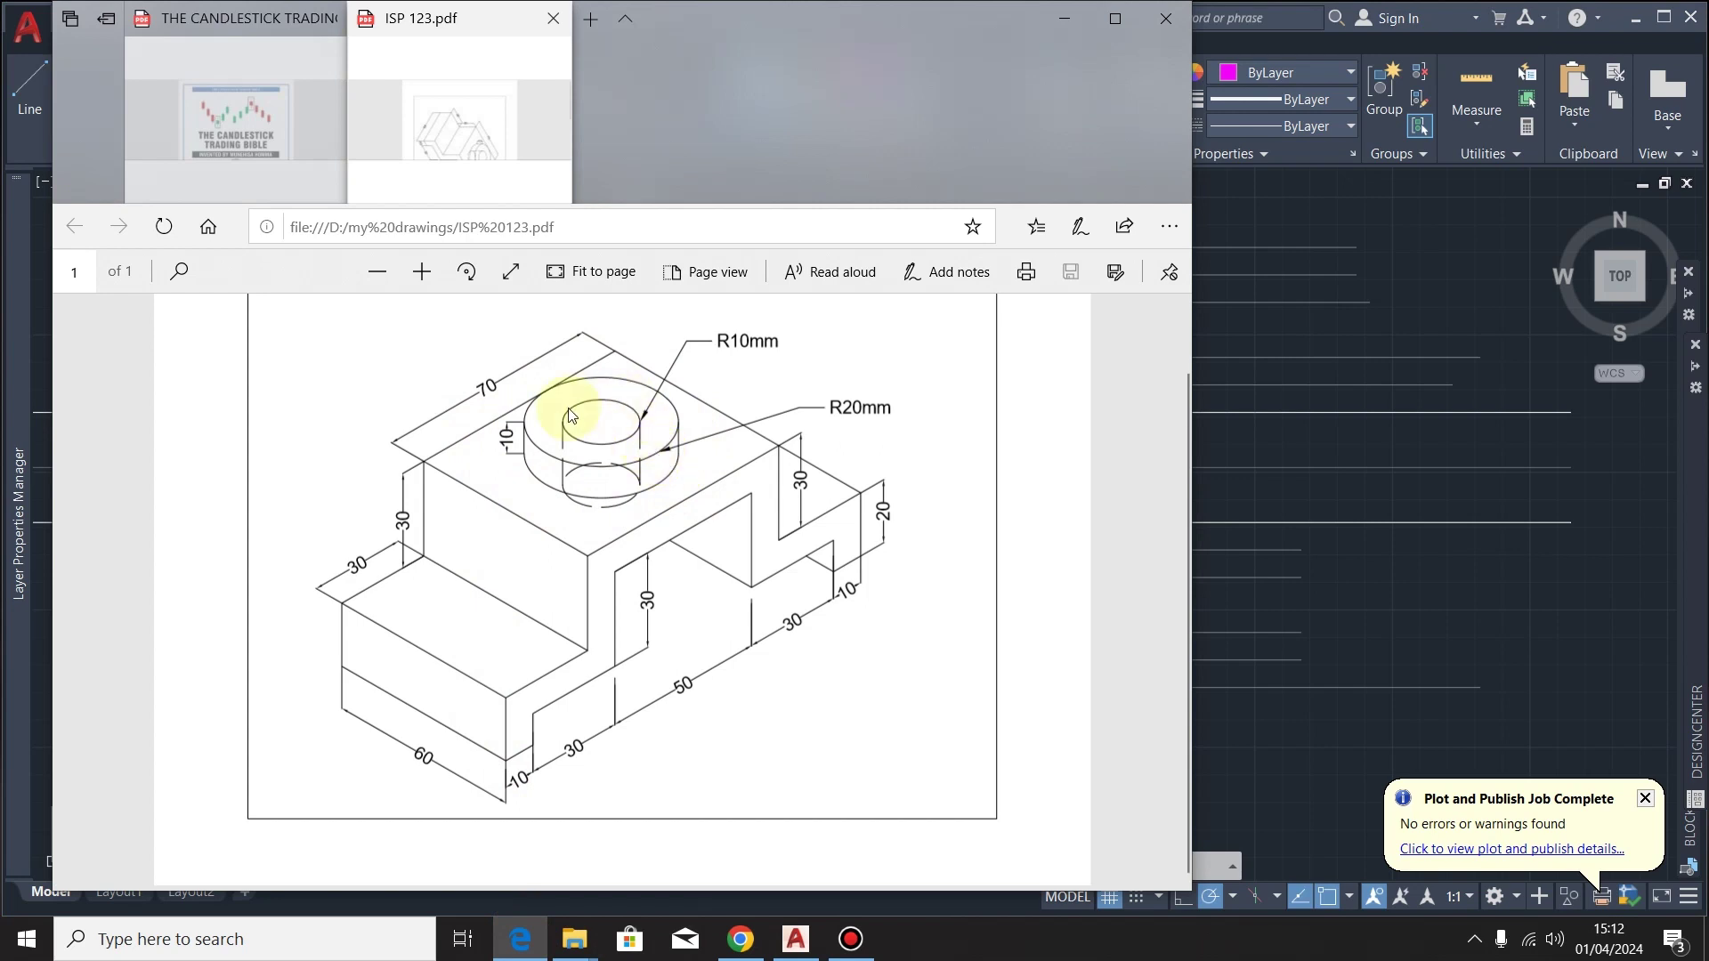
click(1349, 197)
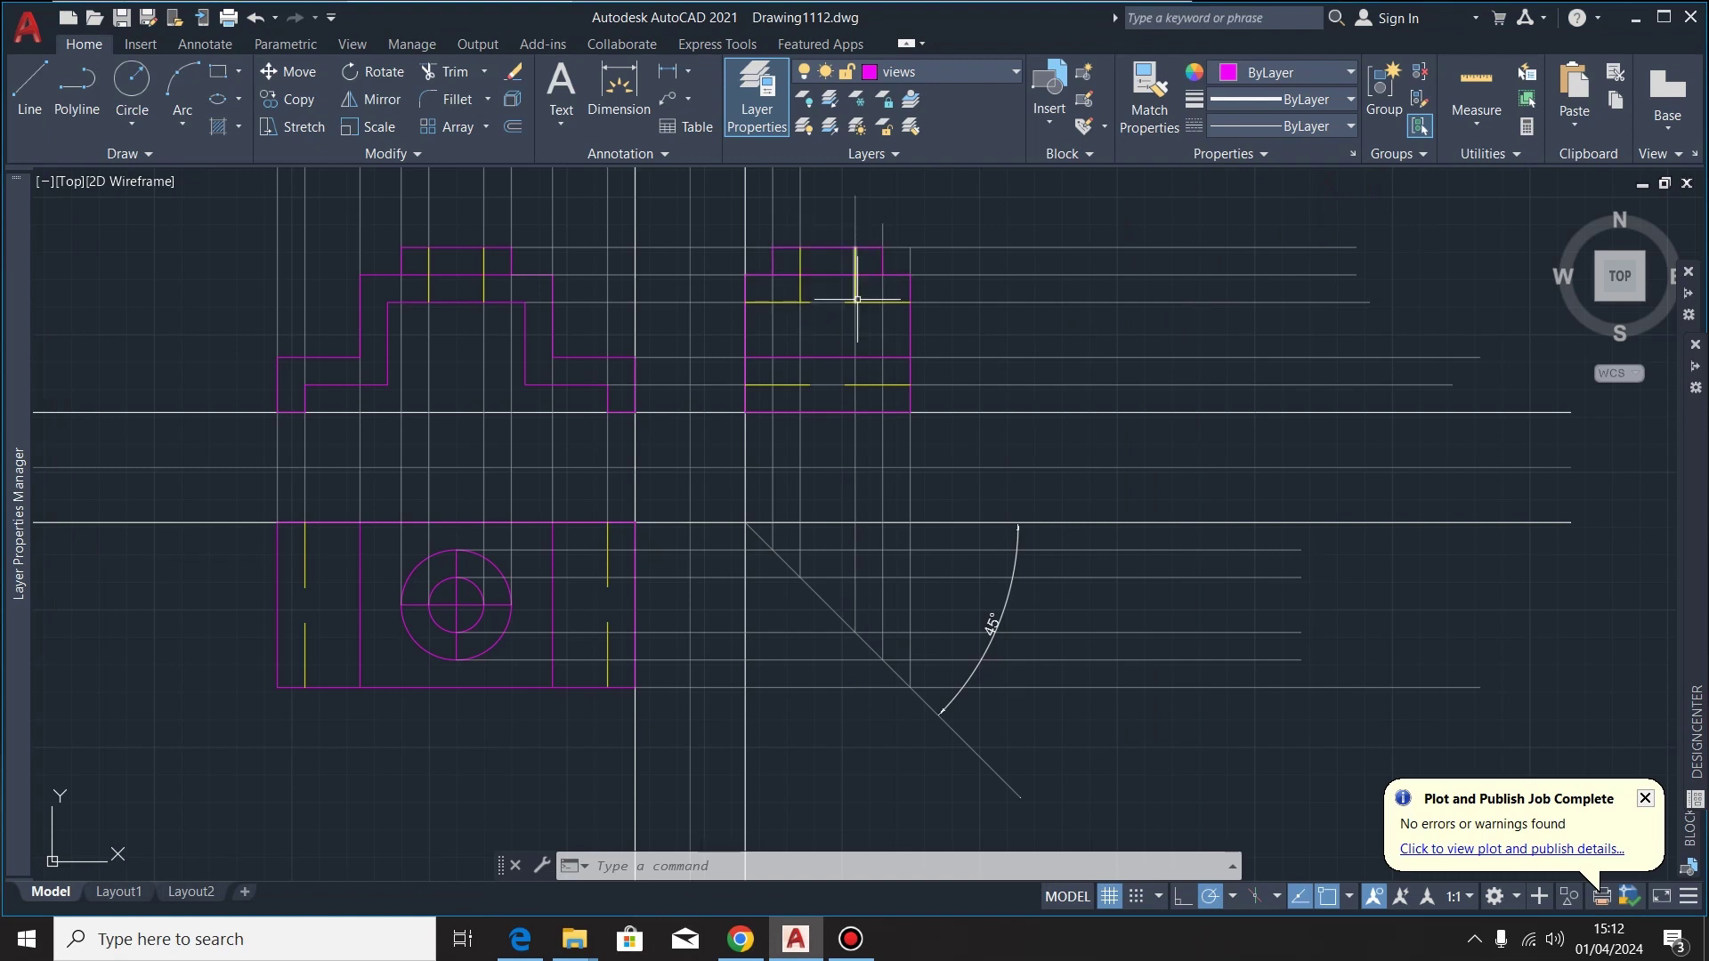
middle_drag(797, 405, 703, 457)
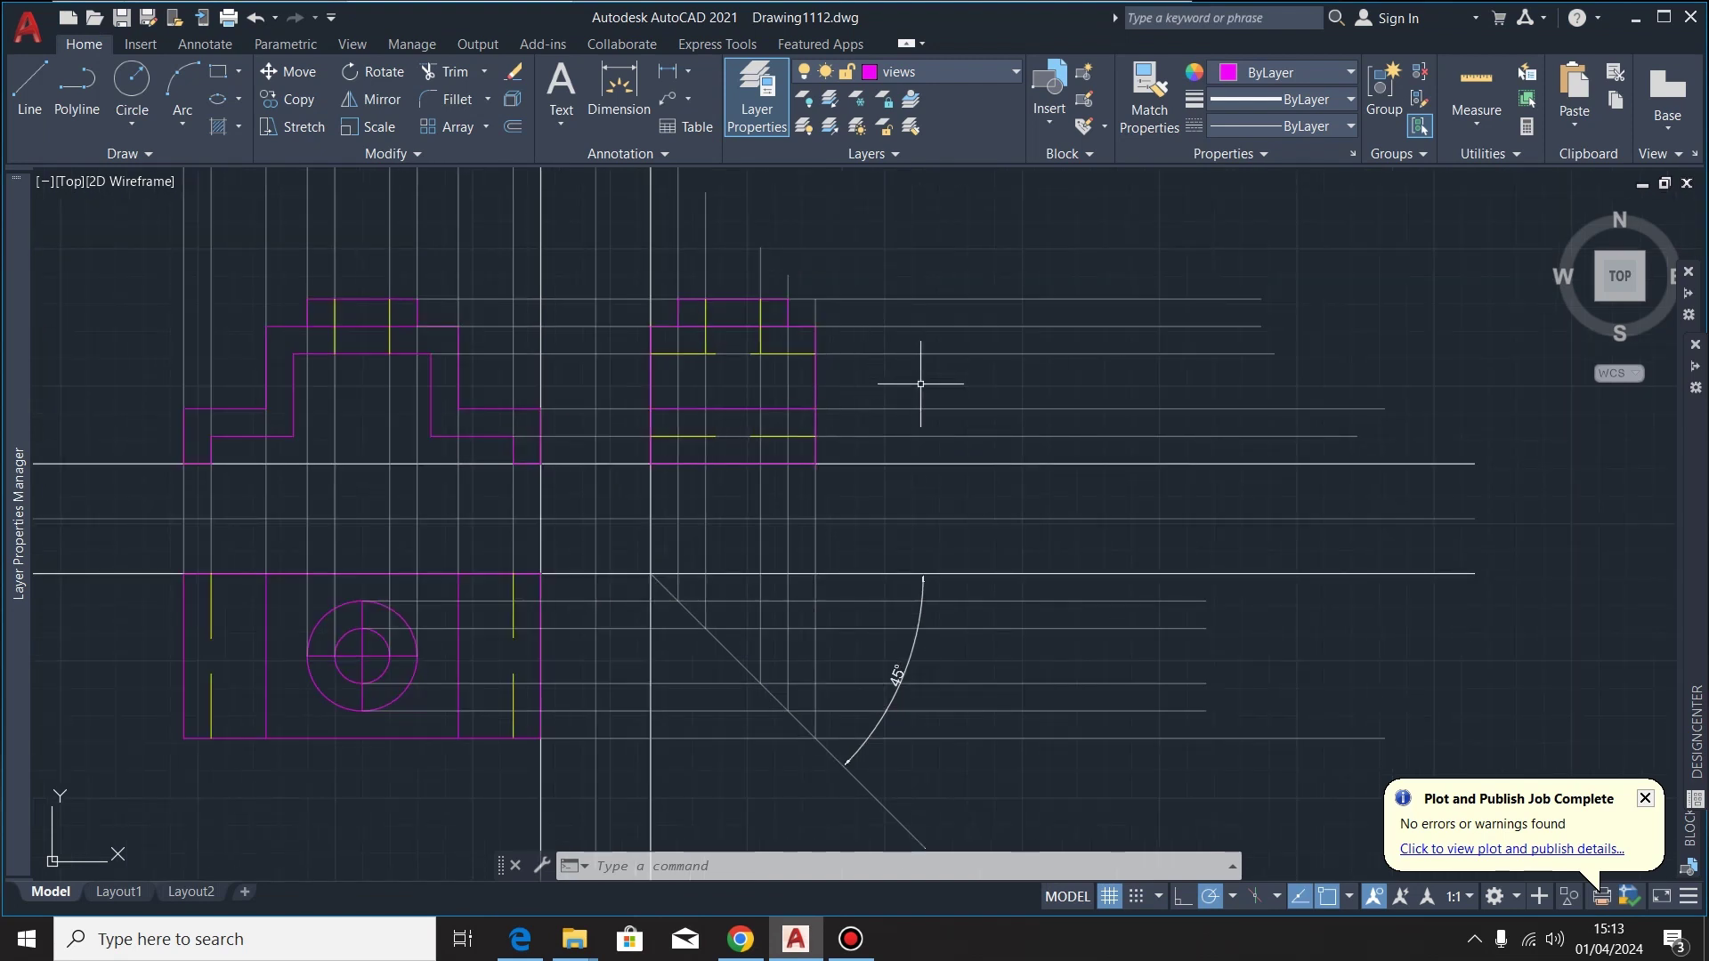
Delete the two crossing centre lines through the plan view's concentric circles
middle_drag(518, 393, 595, 380)
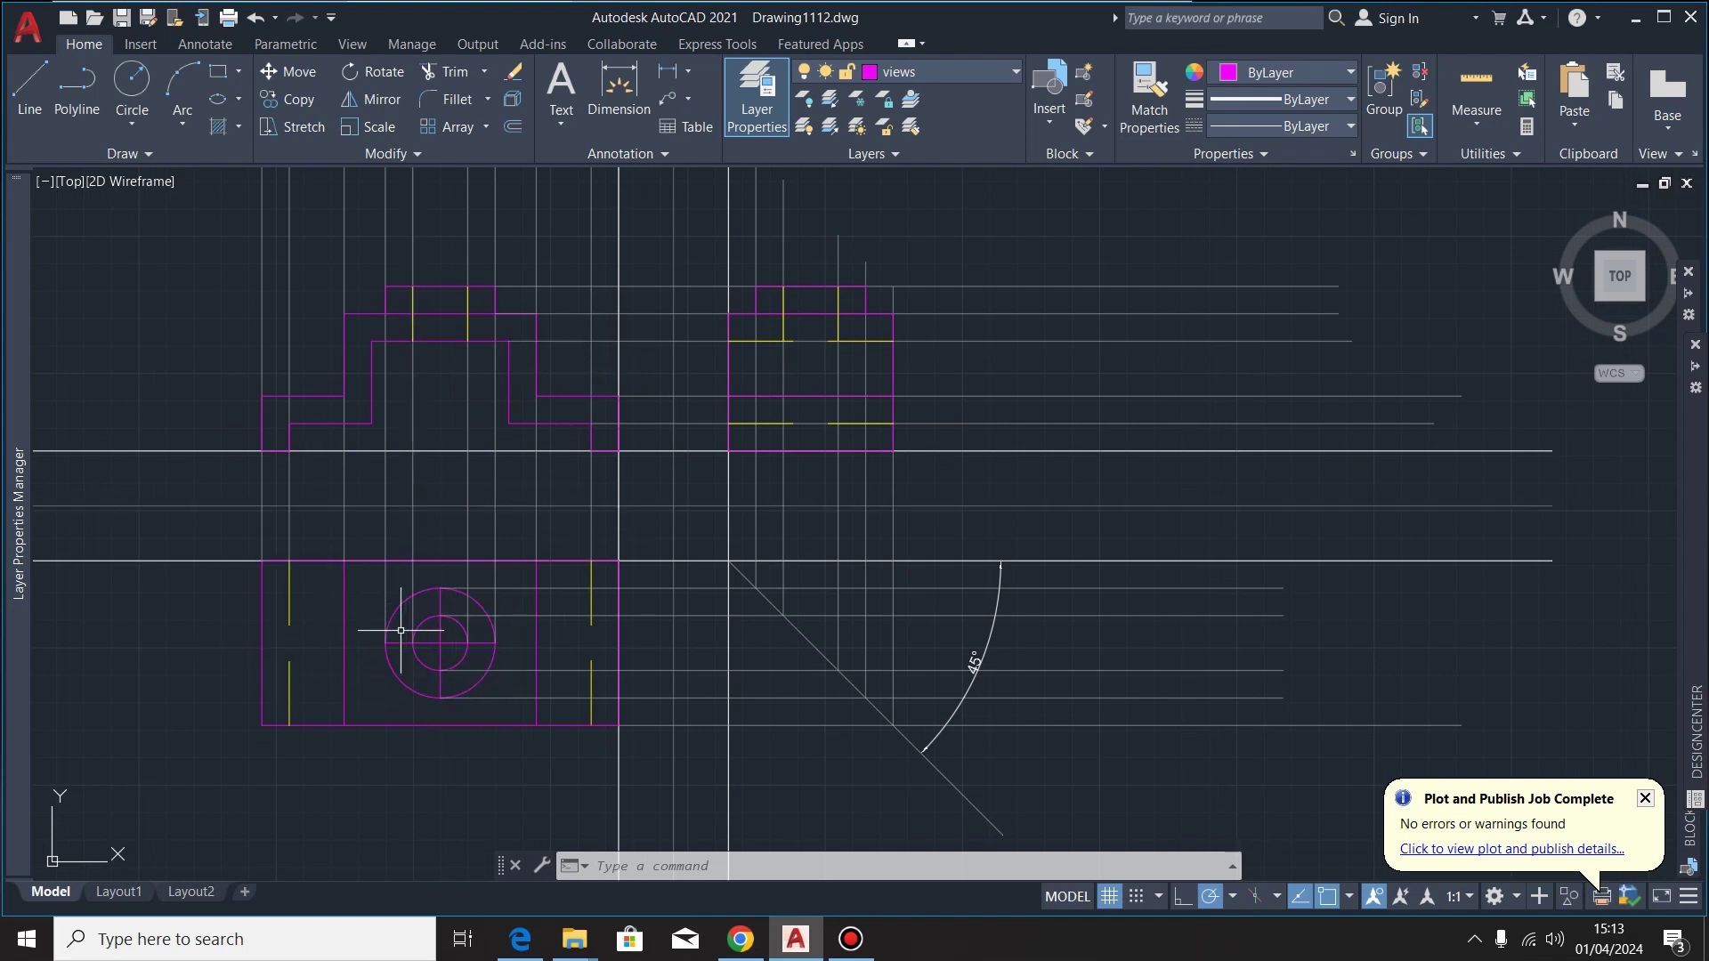
scroll(371, 705, up, 2)
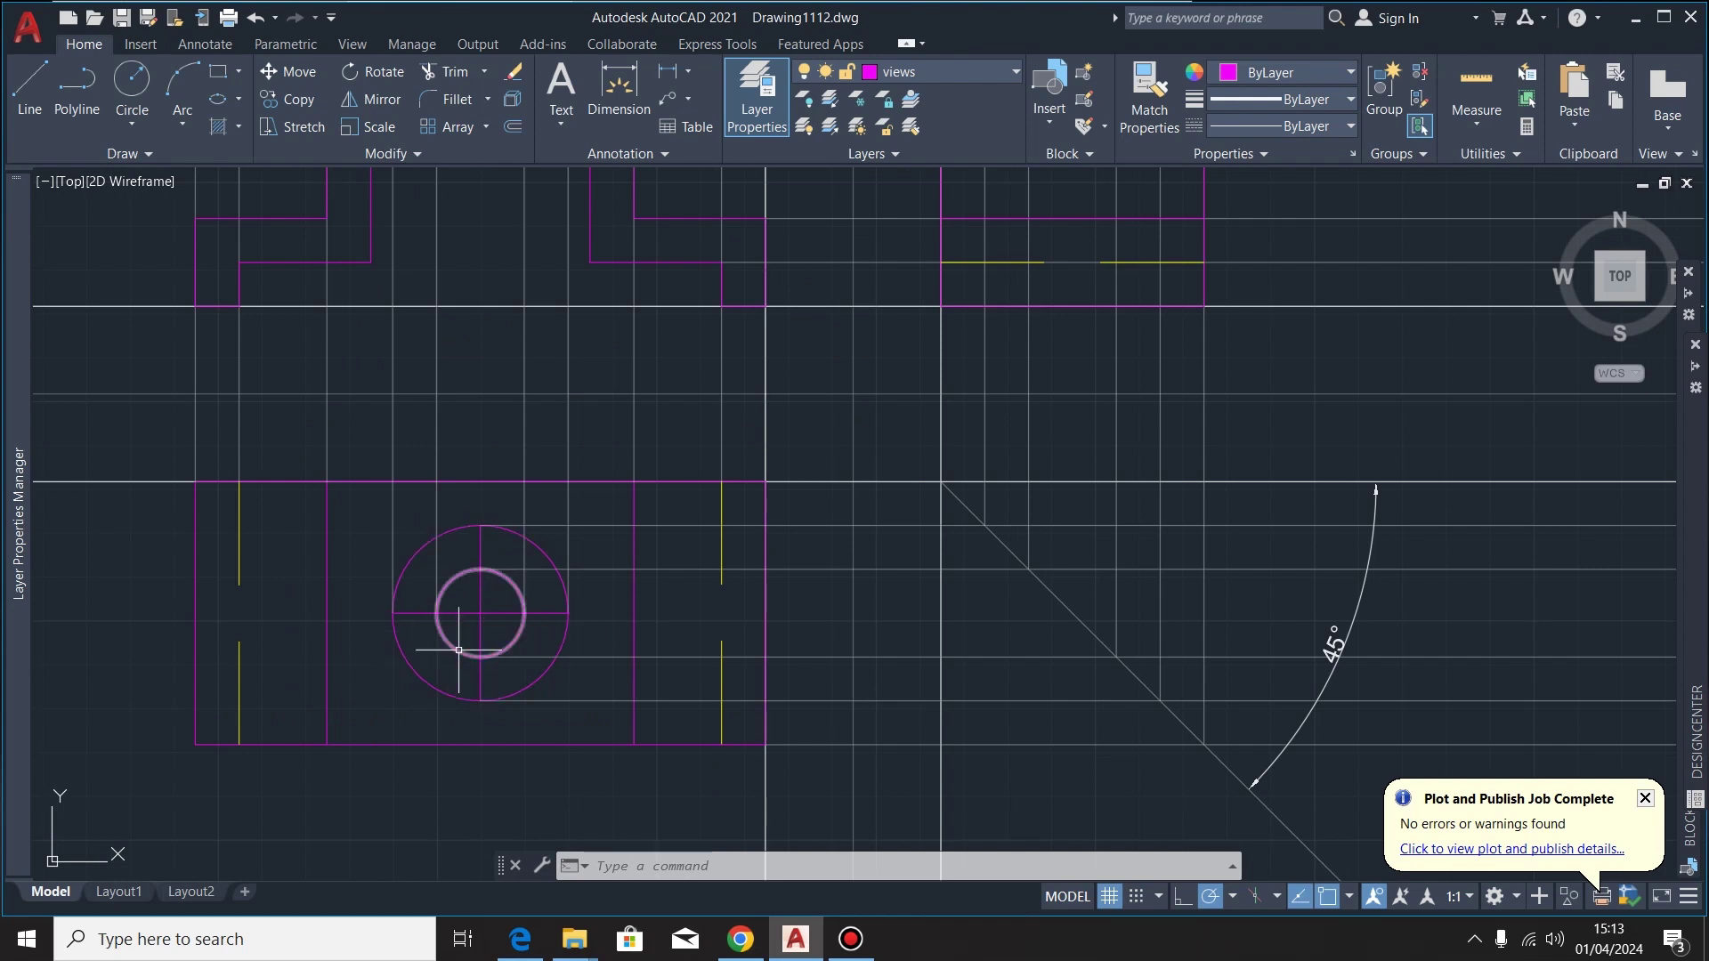
scroll(559, 605, down, 2)
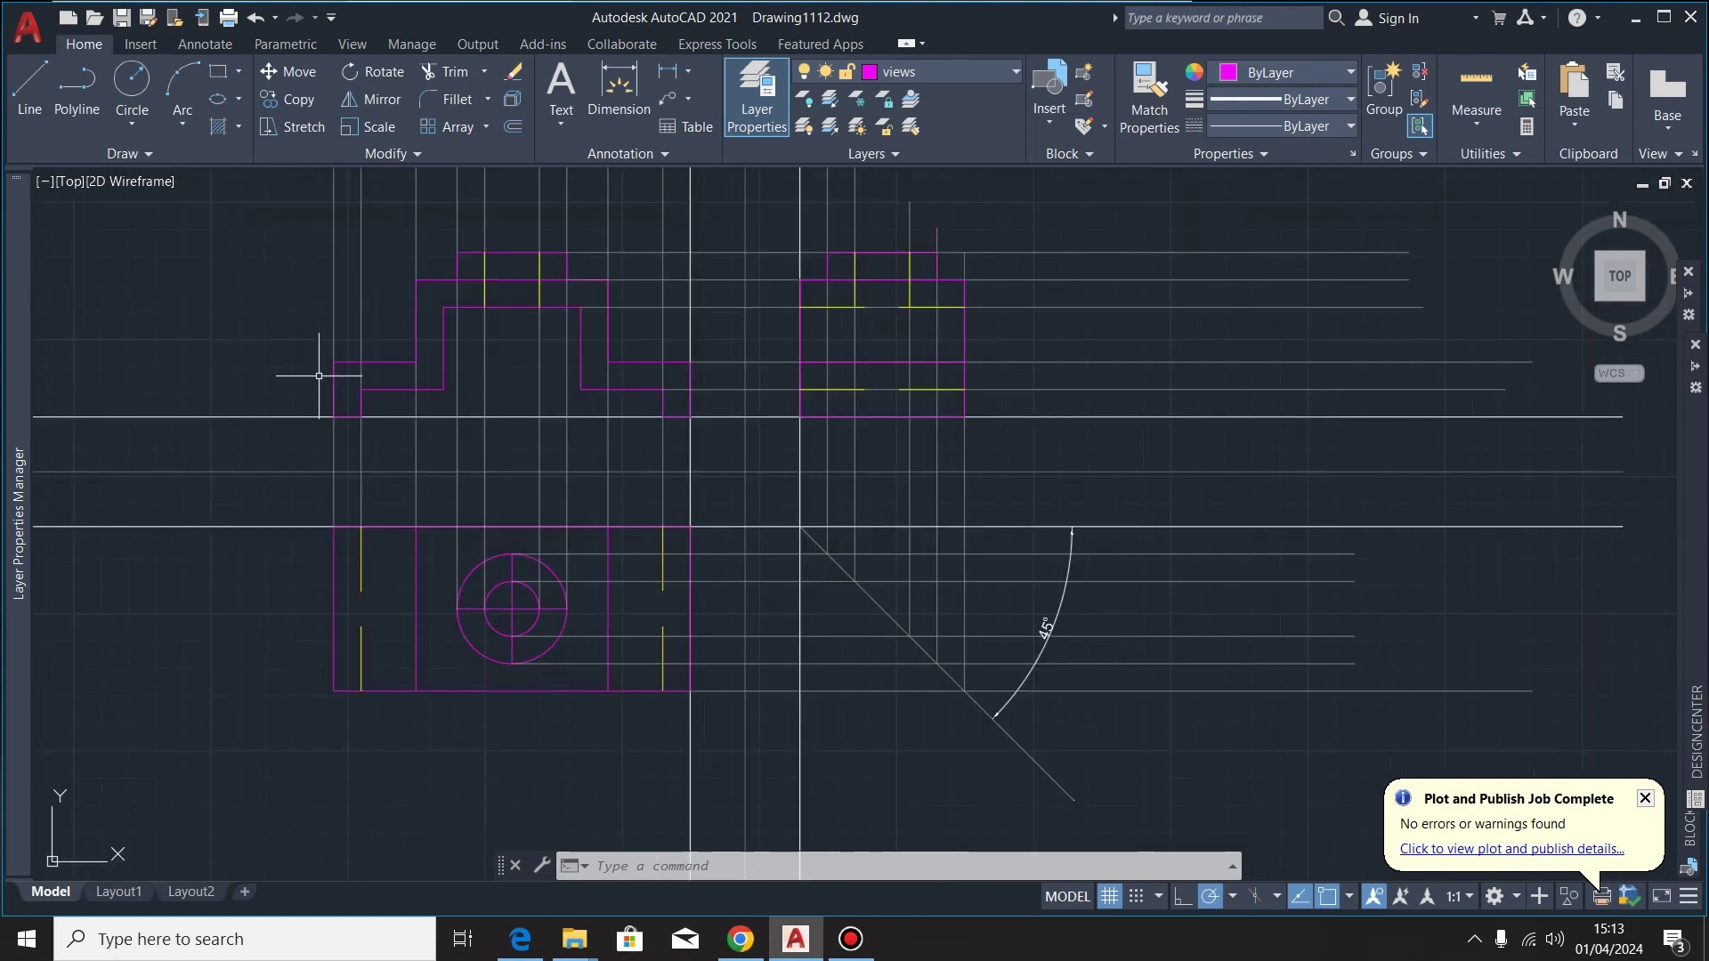
scroll(485, 683, up, 2)
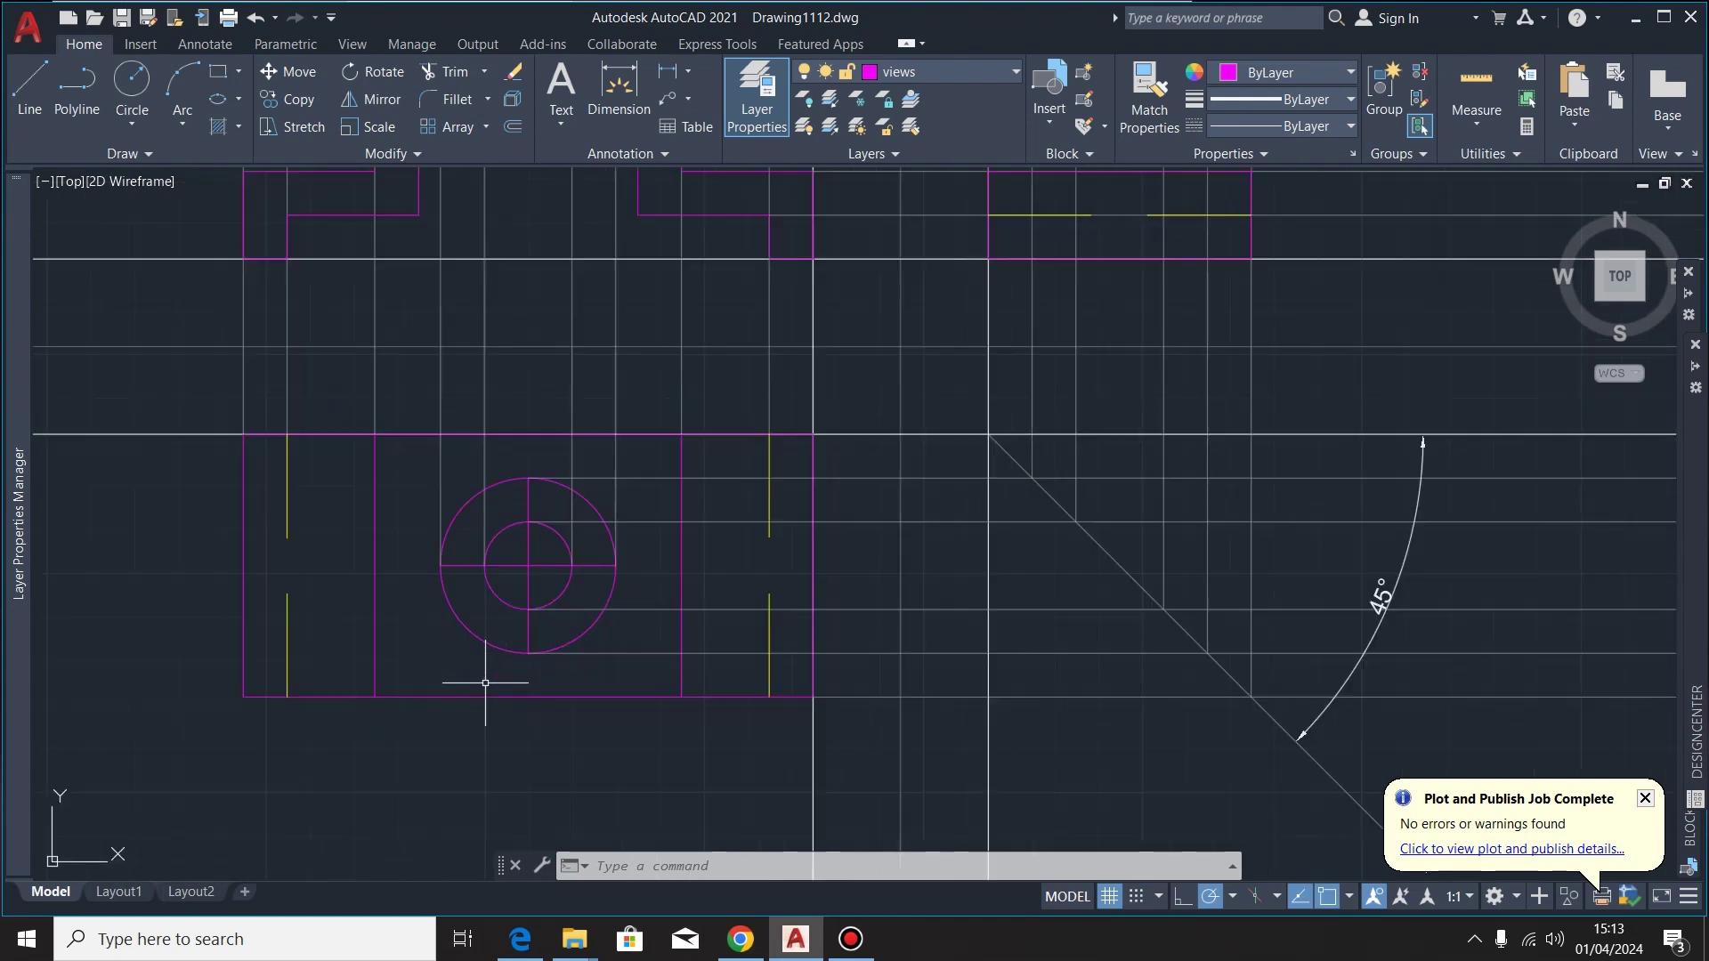
click(550, 551)
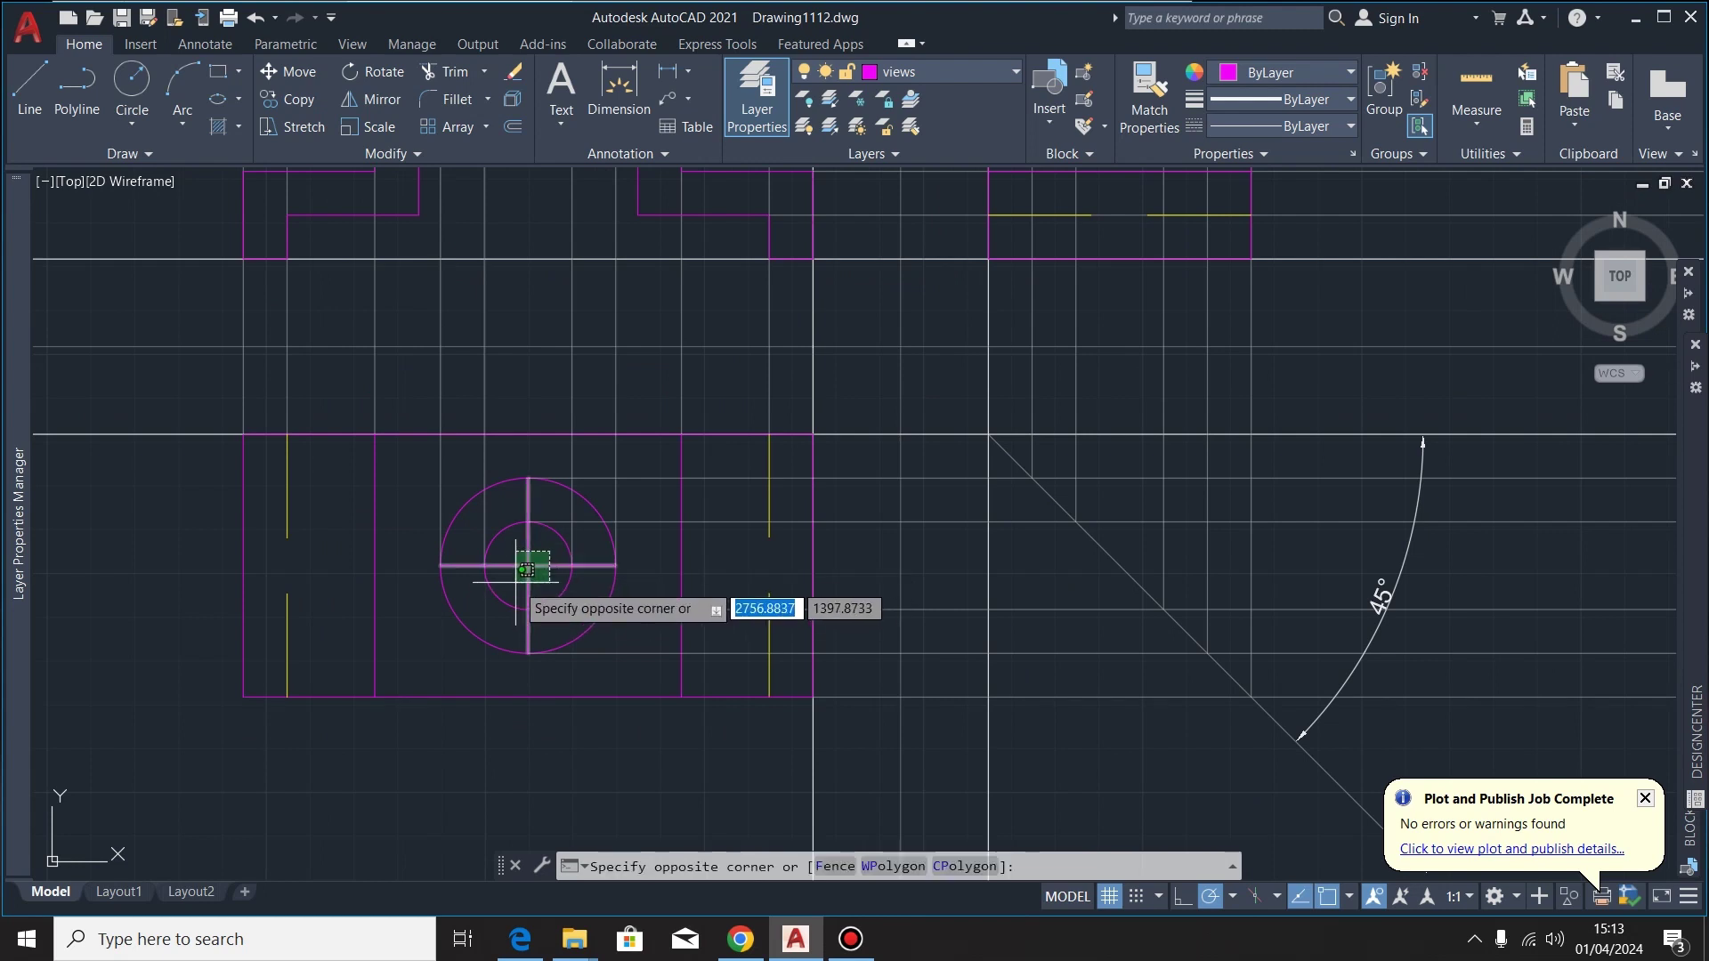
click(520, 614)
key(Delete)
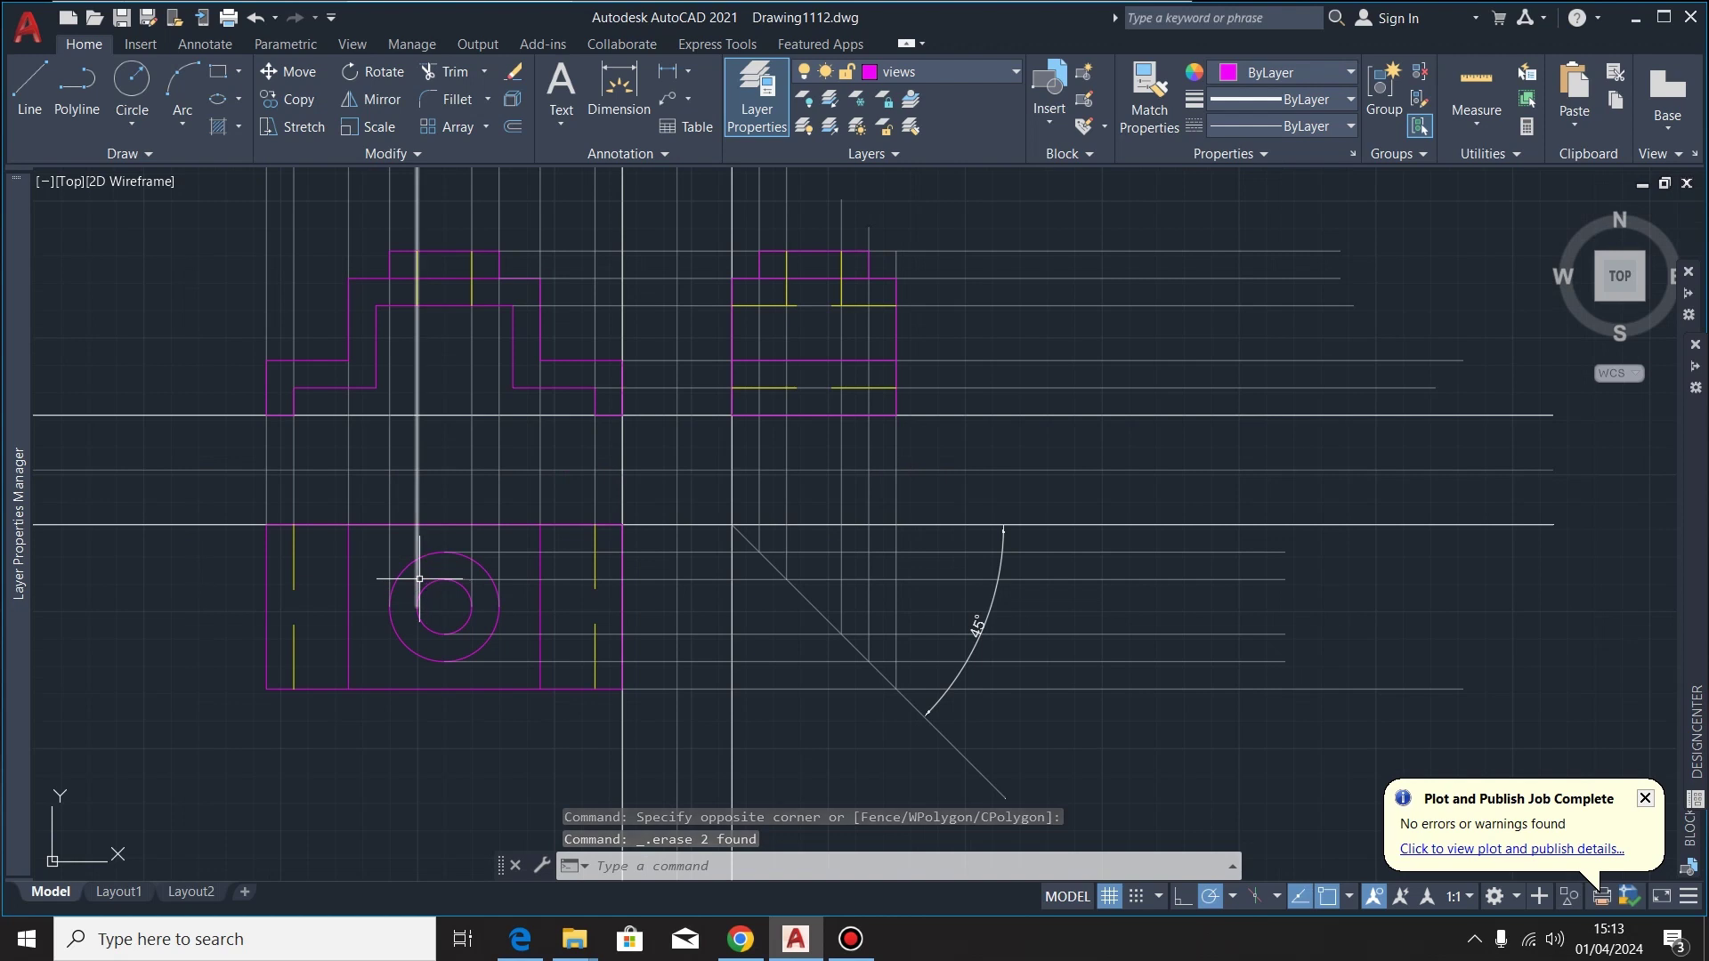
scroll(595, 583, down, 2)
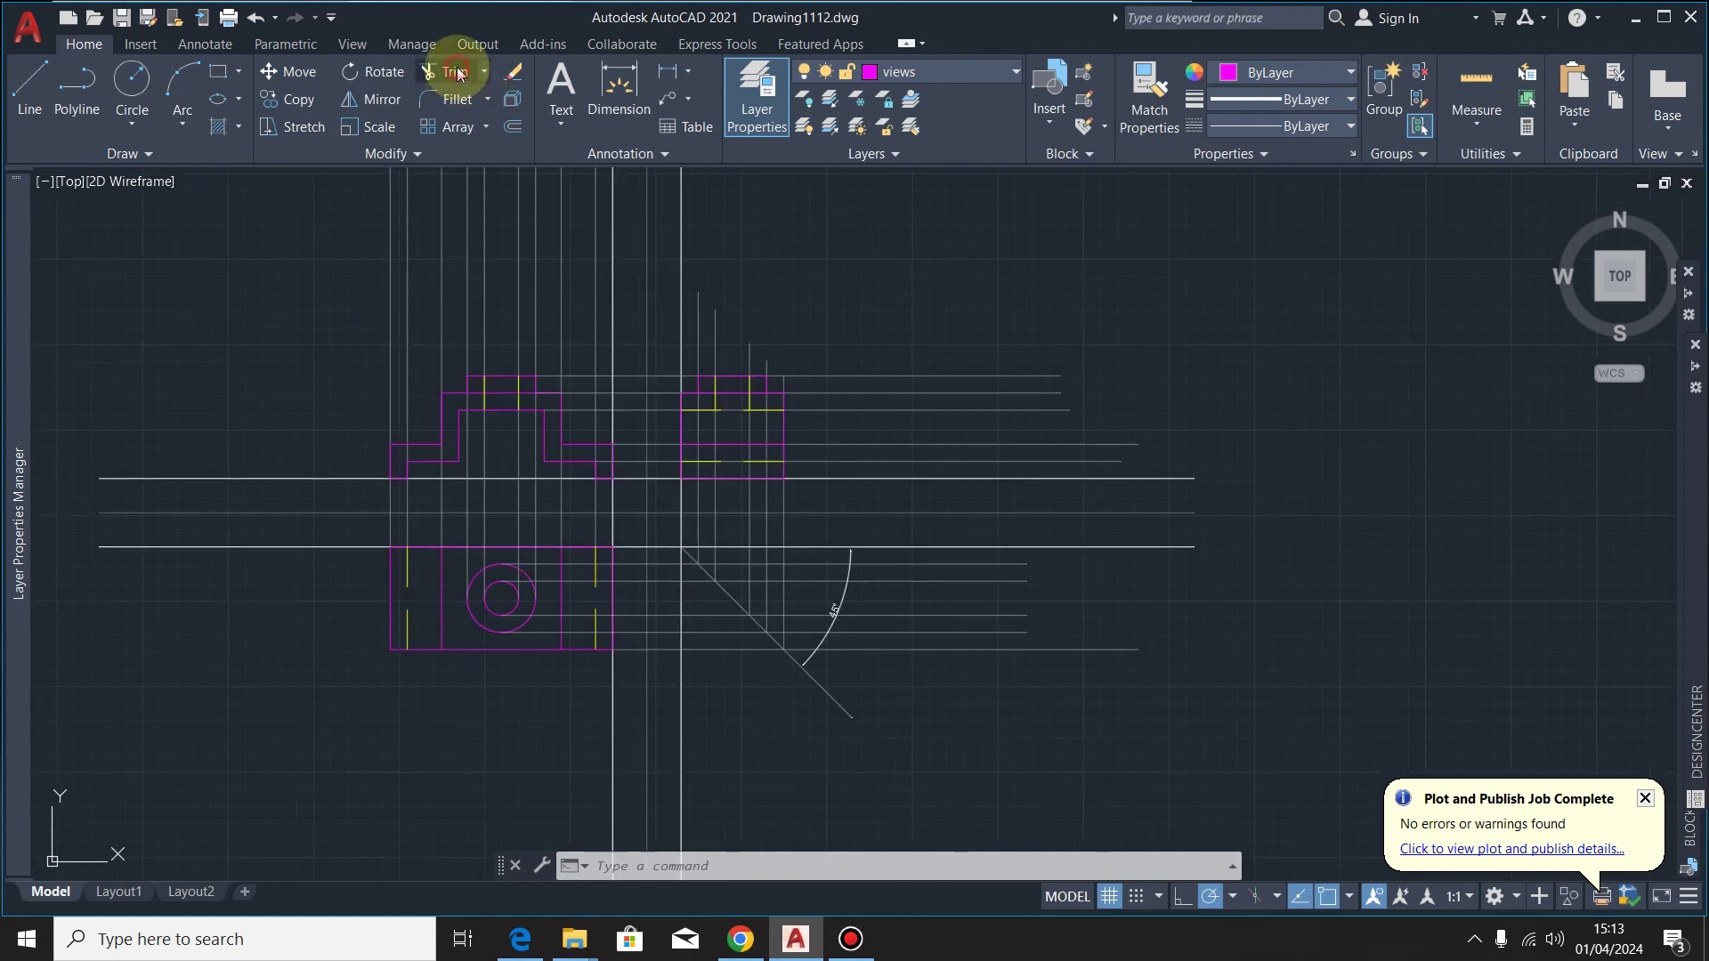
Fence-trim the overhanging projection lines to the right of the upper view
click(457, 73)
scroll(910, 423, up, 2)
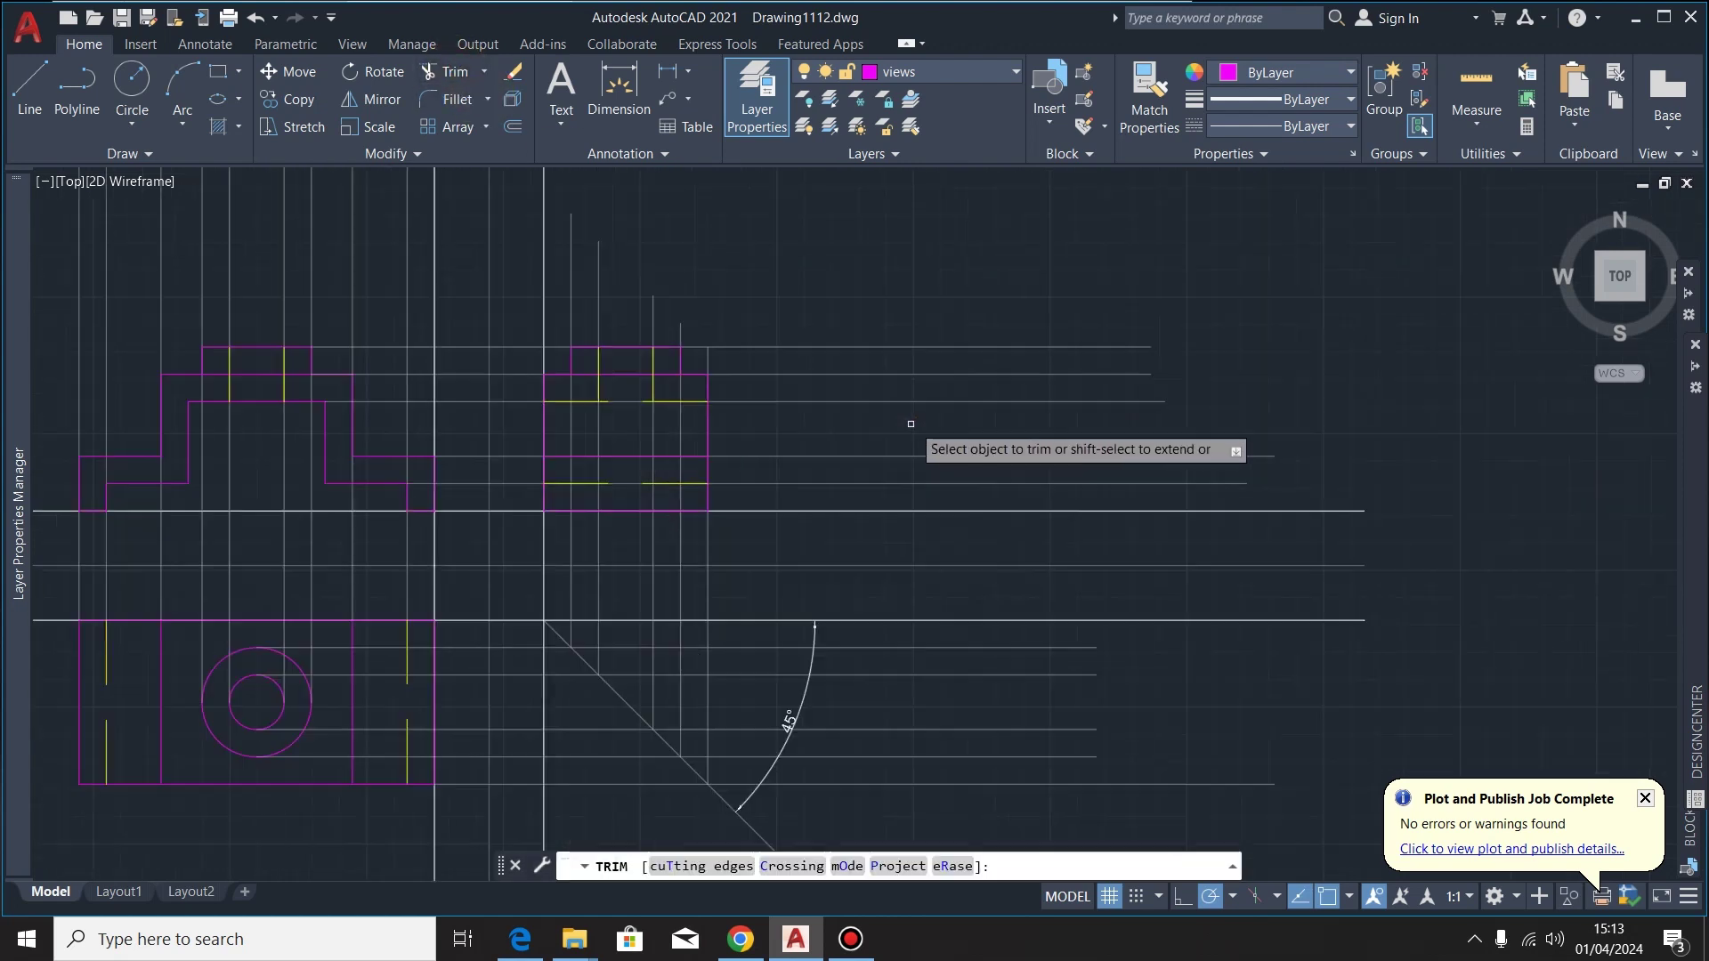
click(900, 493)
click(884, 298)
key(Return)
scroll(824, 294, down, 2)
scroll(935, 656, up, 2)
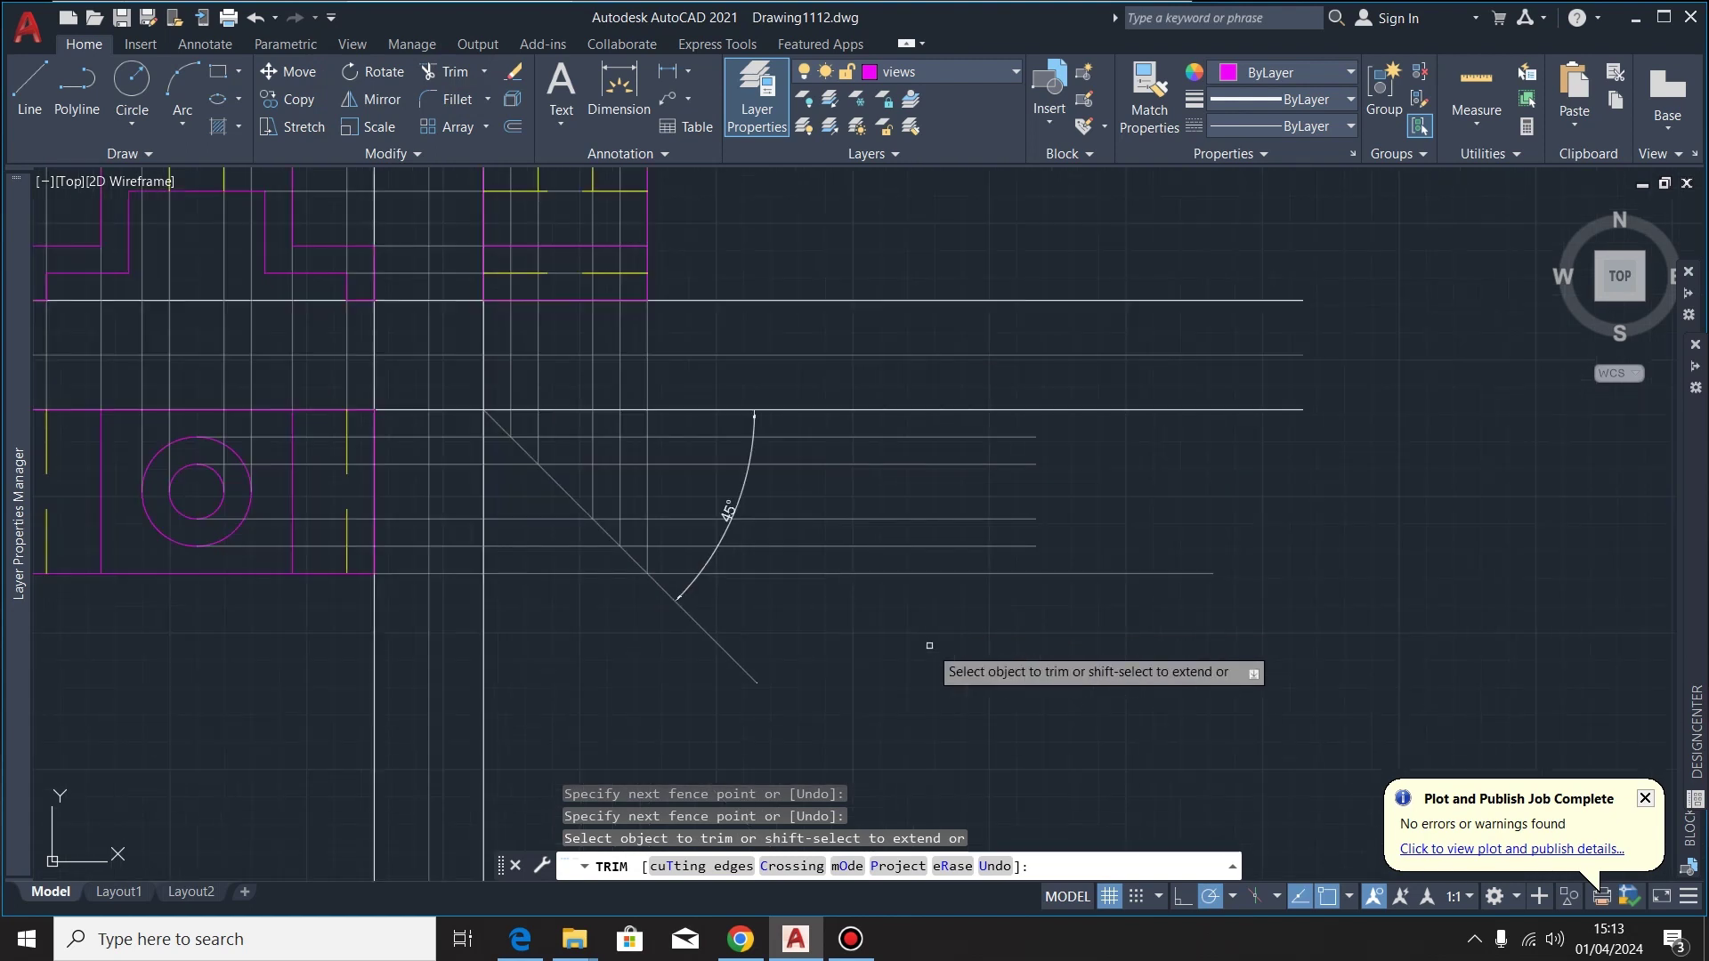
click(849, 427)
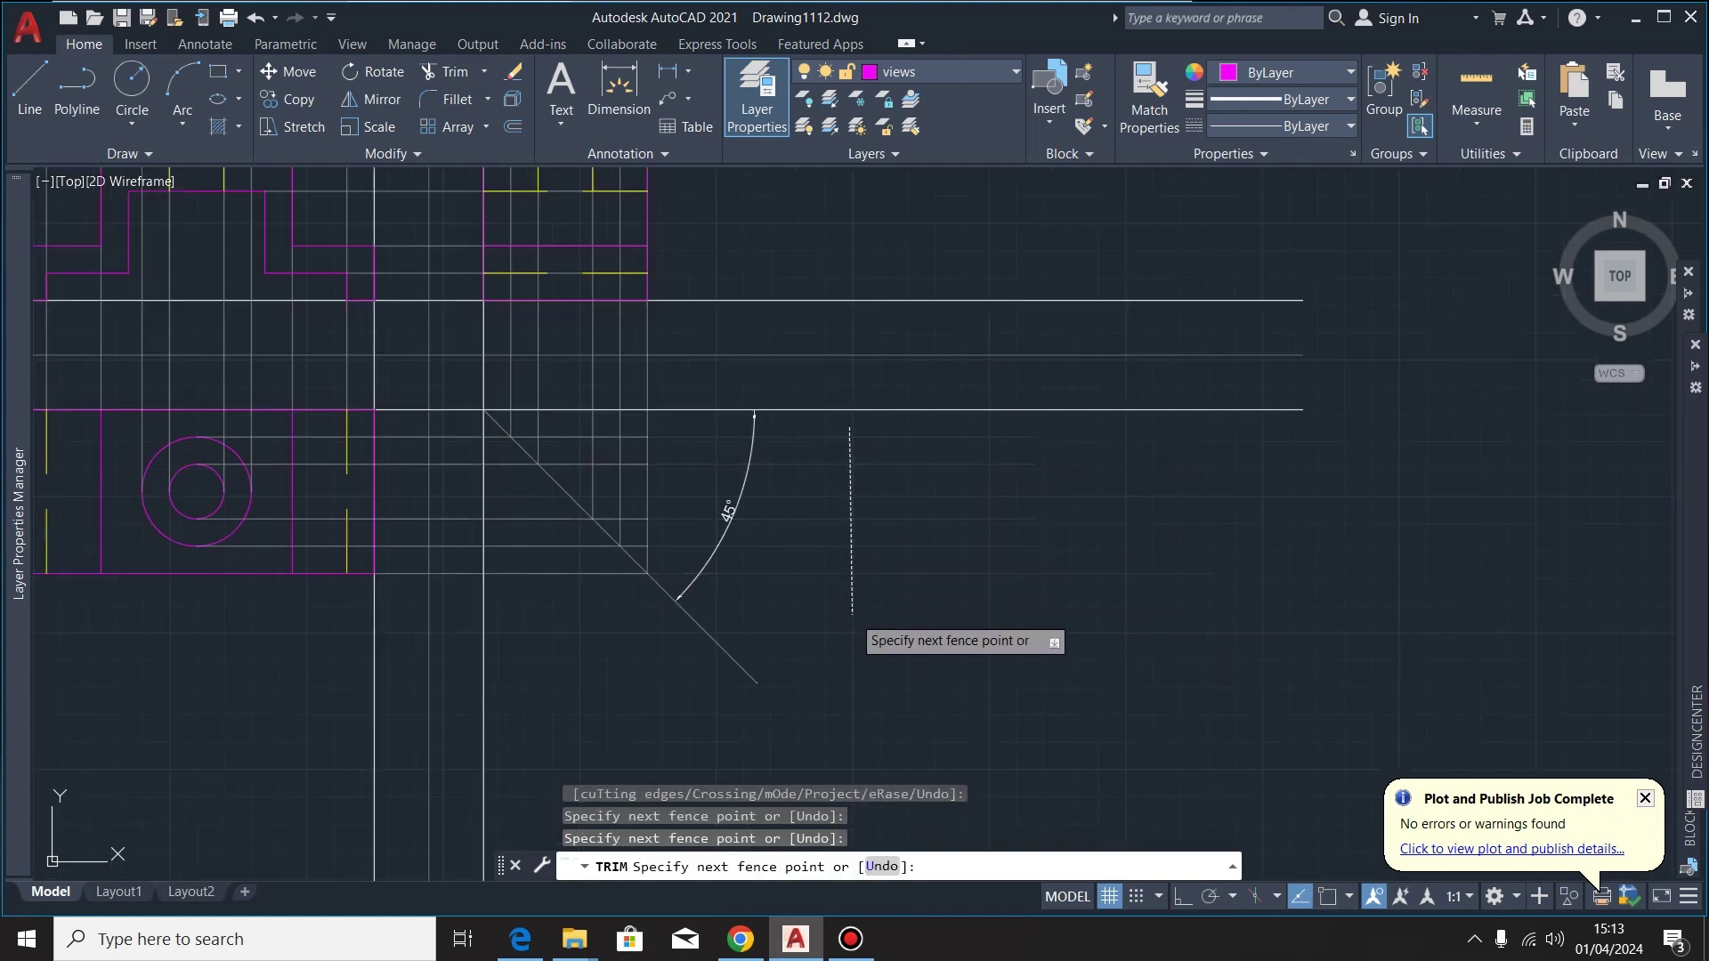
key(Return)
scroll(650, 481, up, 2)
Trim the projection lines meeting the 45° mitre line so they stop at the diagonal
click(640, 549)
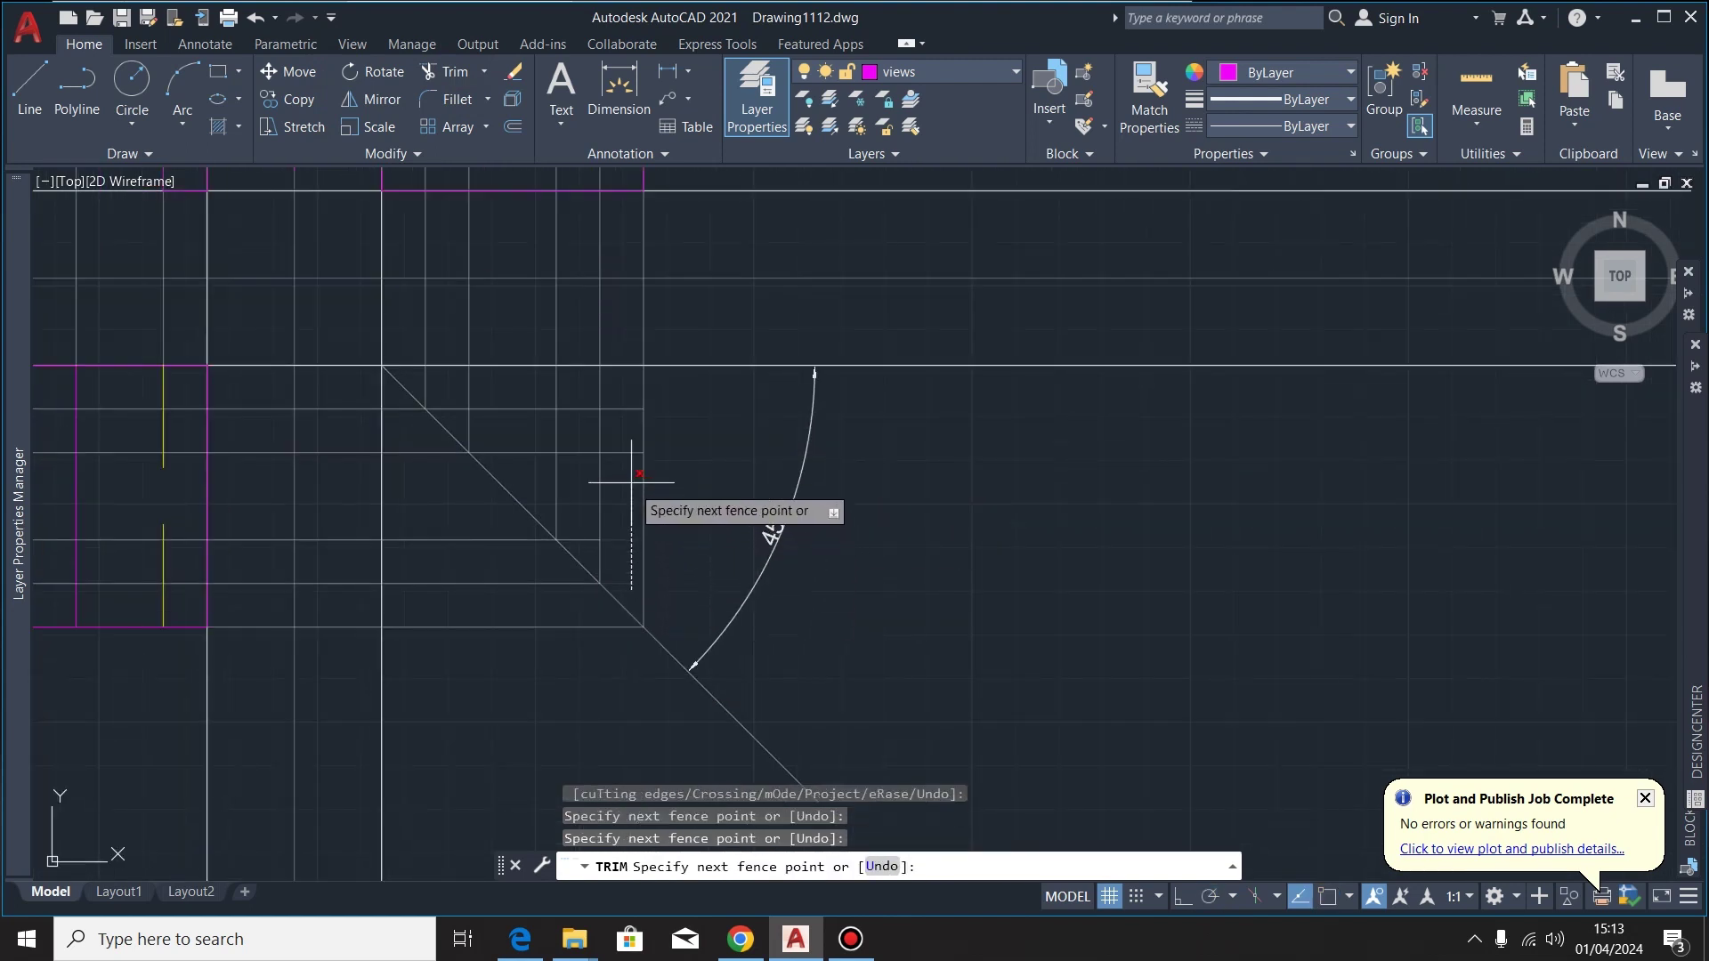
key(Return)
click(597, 450)
key(Return)
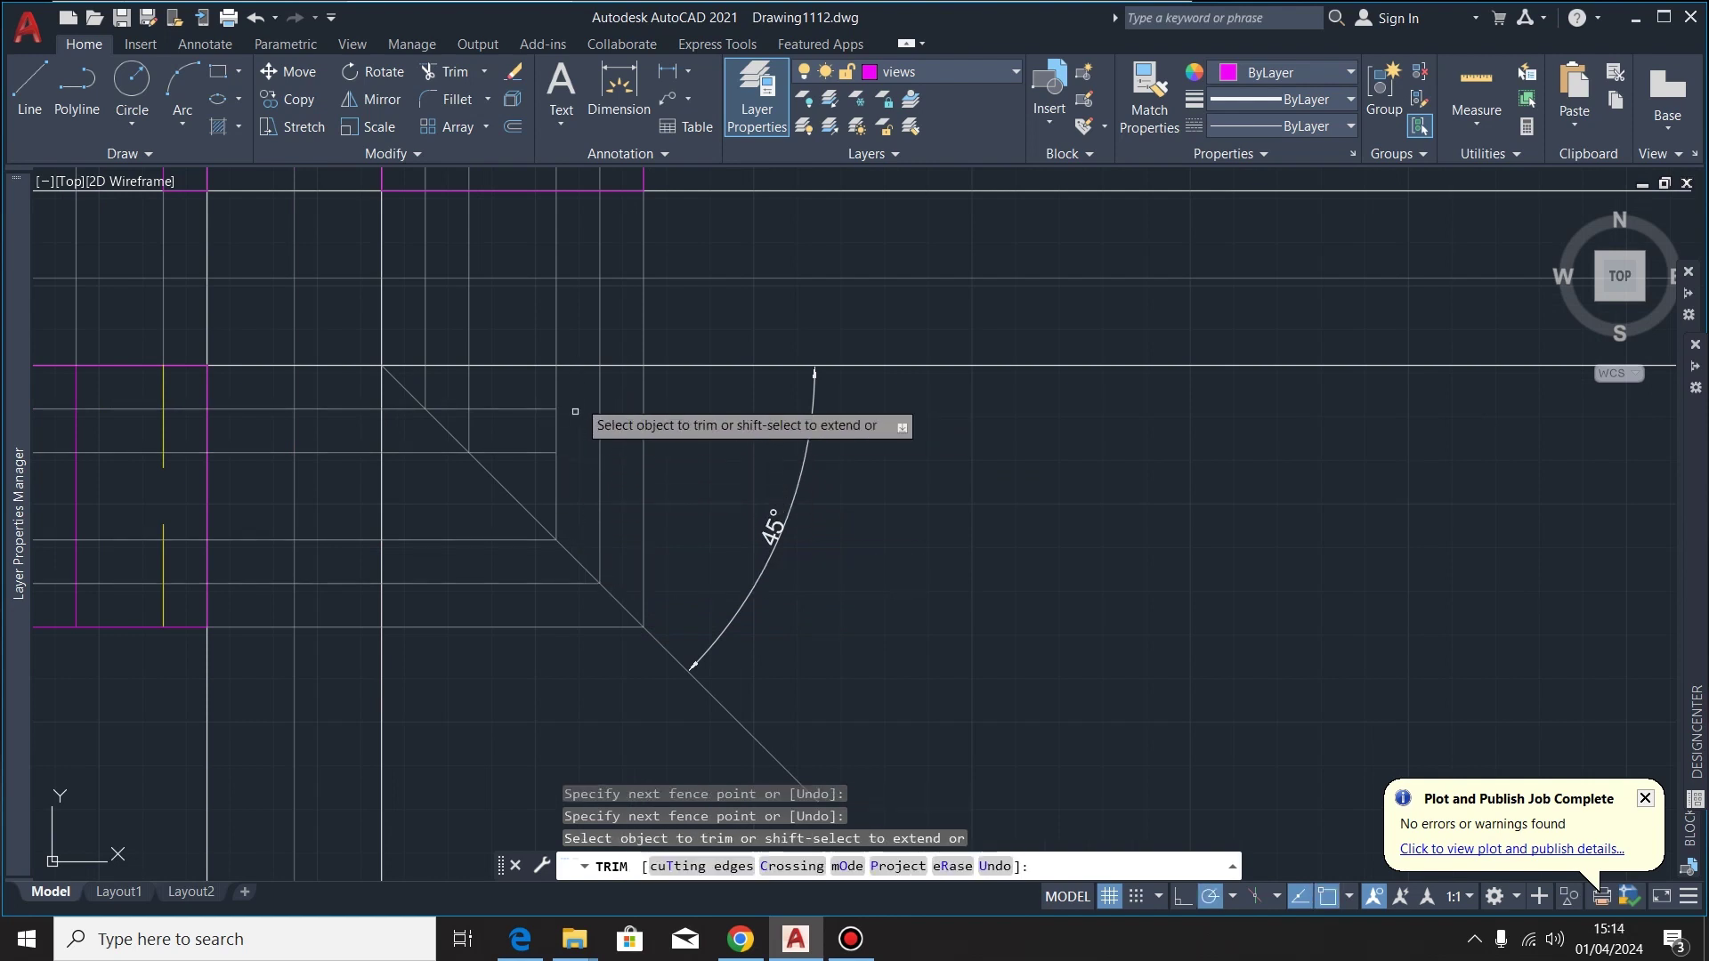
click(538, 470)
key(Return)
click(452, 405)
key(Return)
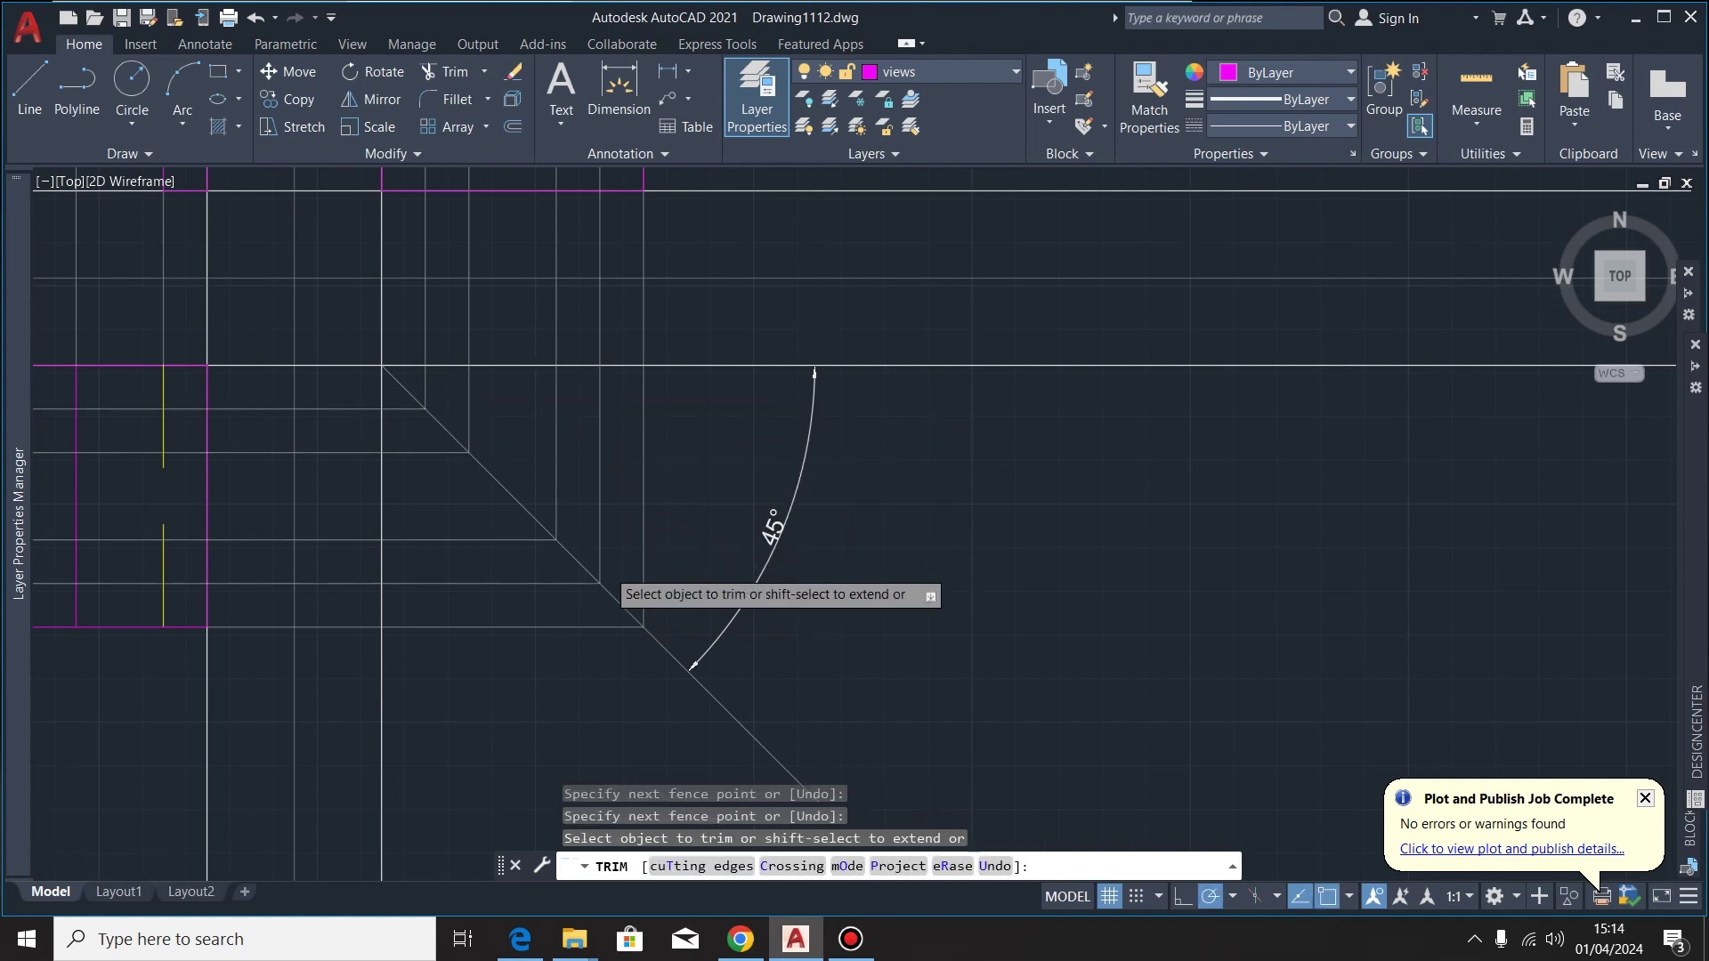
scroll(671, 550, down, 4)
scroll(739, 427, up, 6)
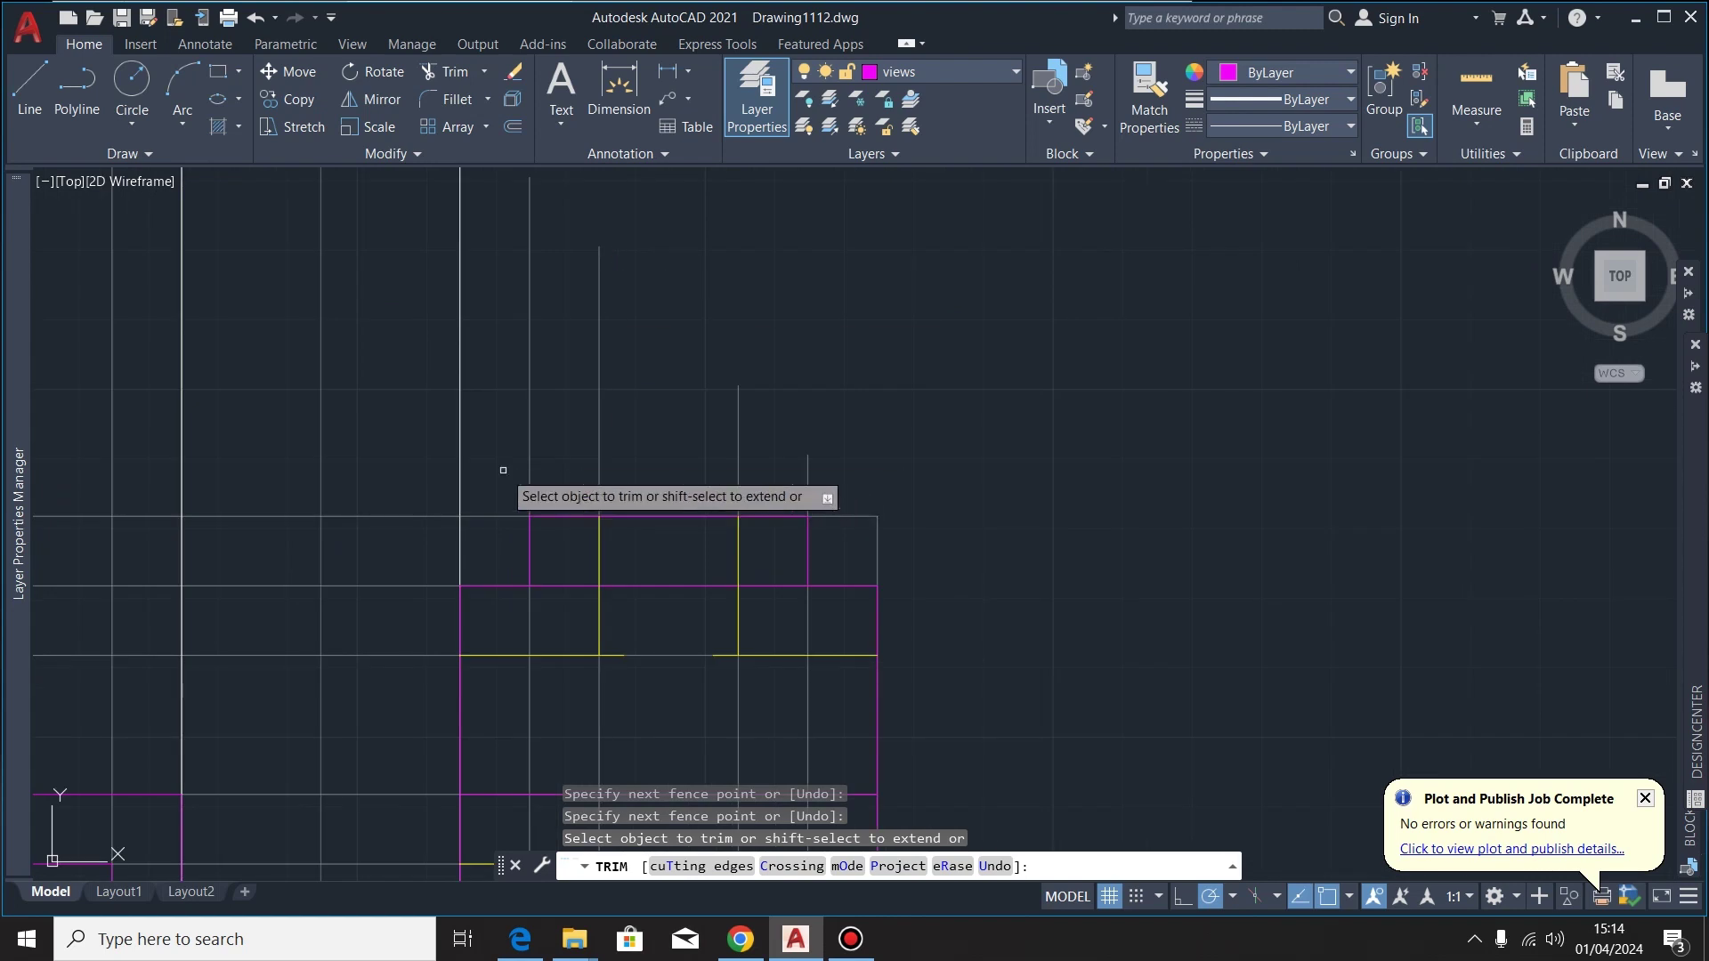
Trim the leftover projection lines above the end view and the front view
click(503, 470)
key(Return)
scroll(846, 436, down, 3)
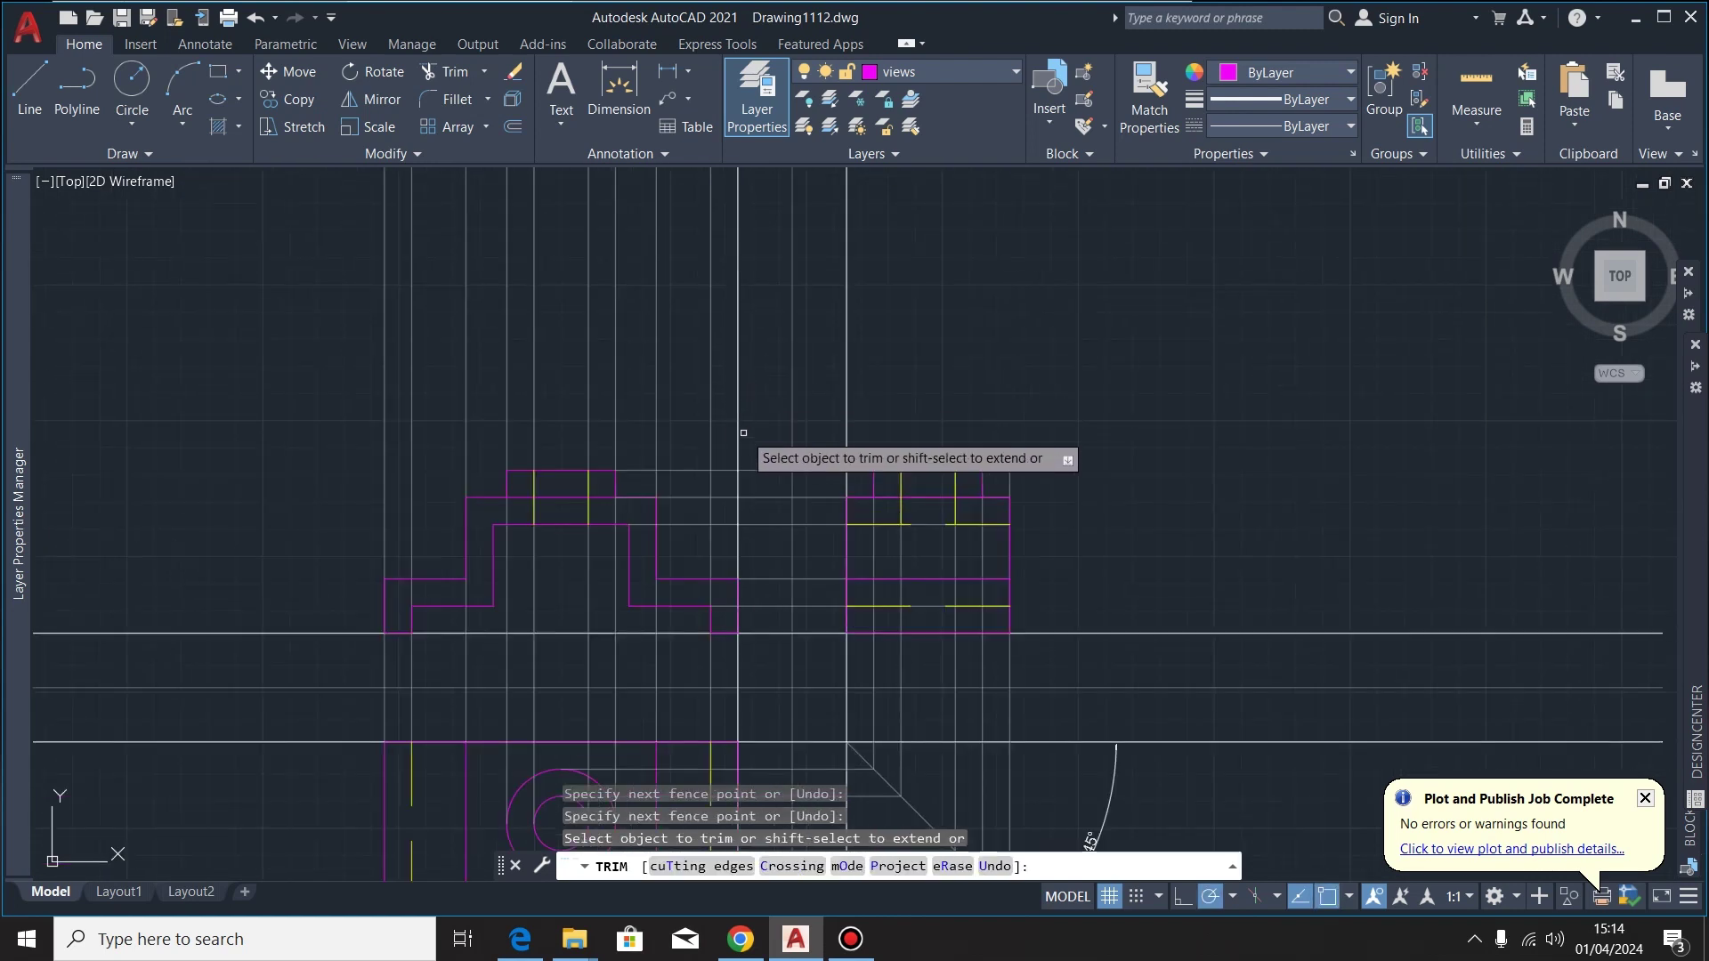
click(726, 426)
key(Return)
scroll(537, 338, down, 2)
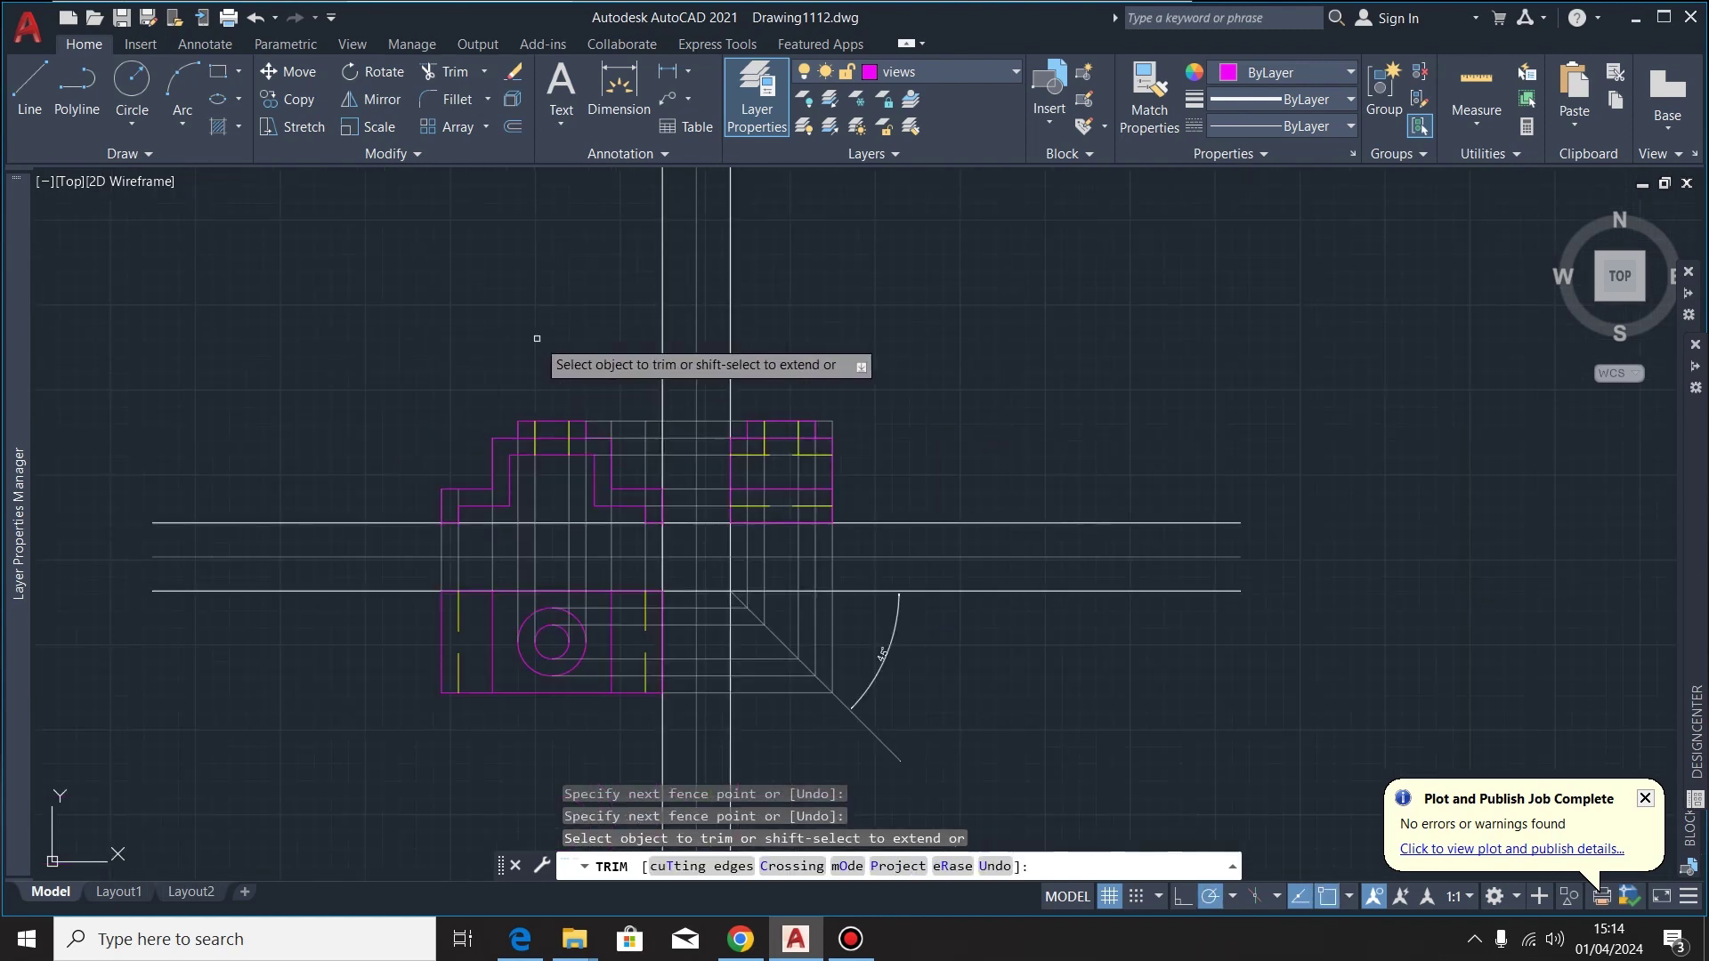
scroll(478, 331, down, 1)
scroll(526, 676, up, 2)
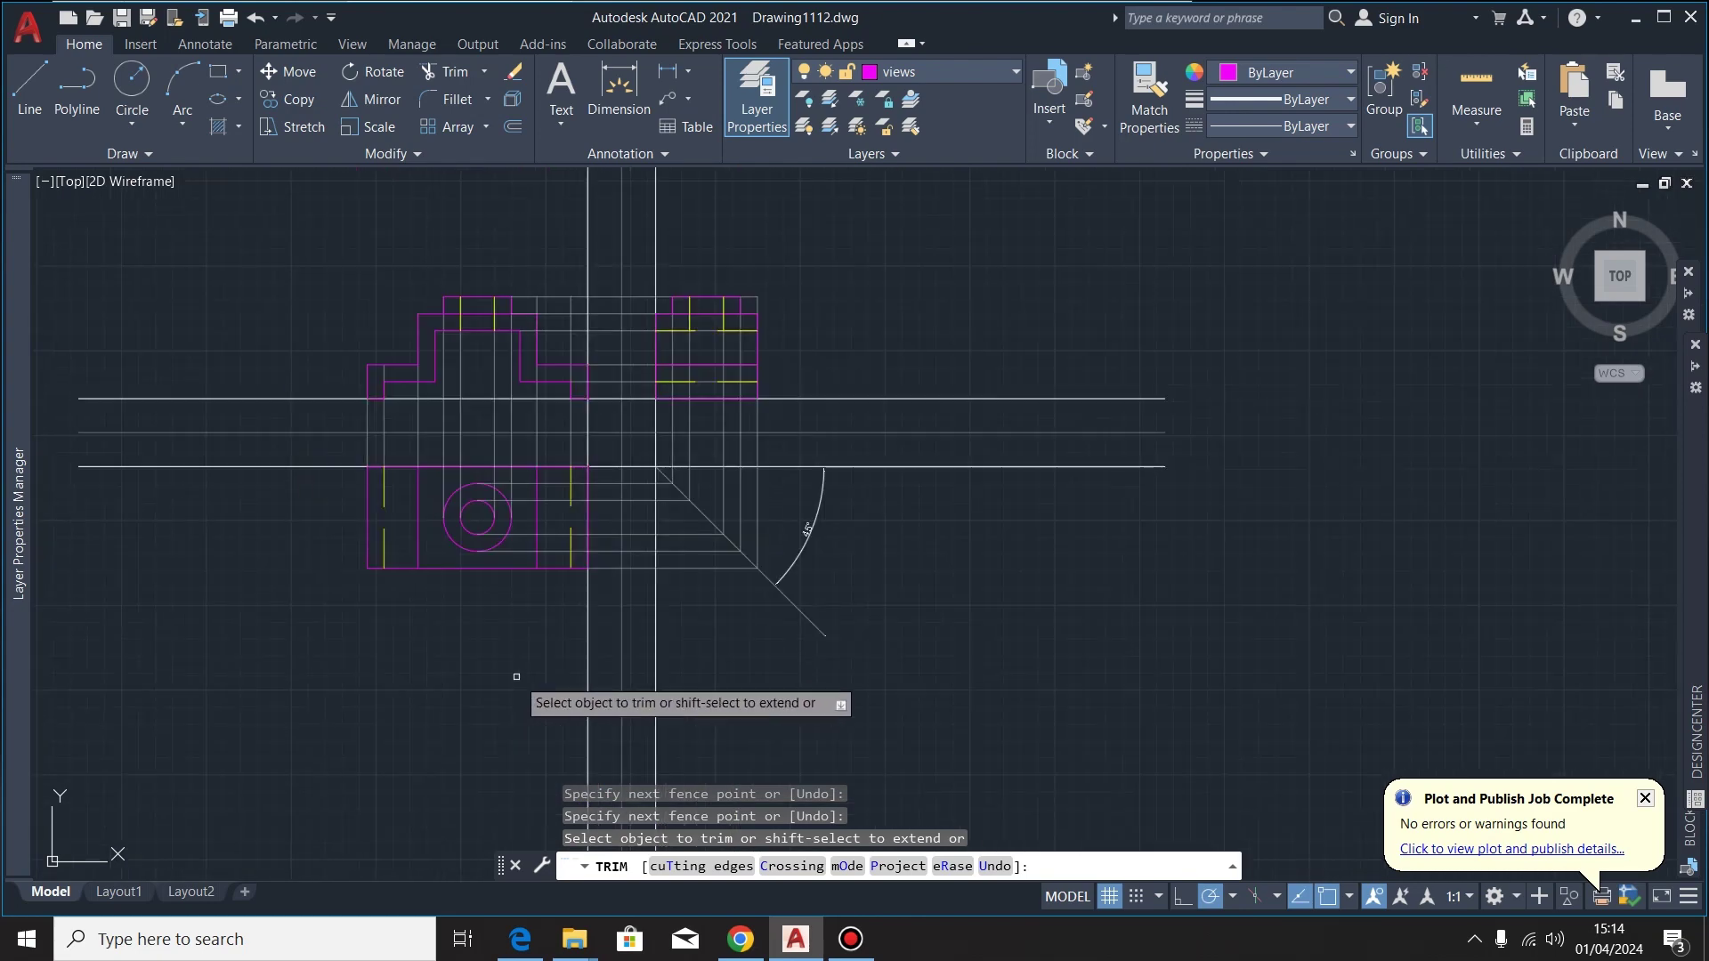
scroll(842, 378, down, 1)
key(Escape)
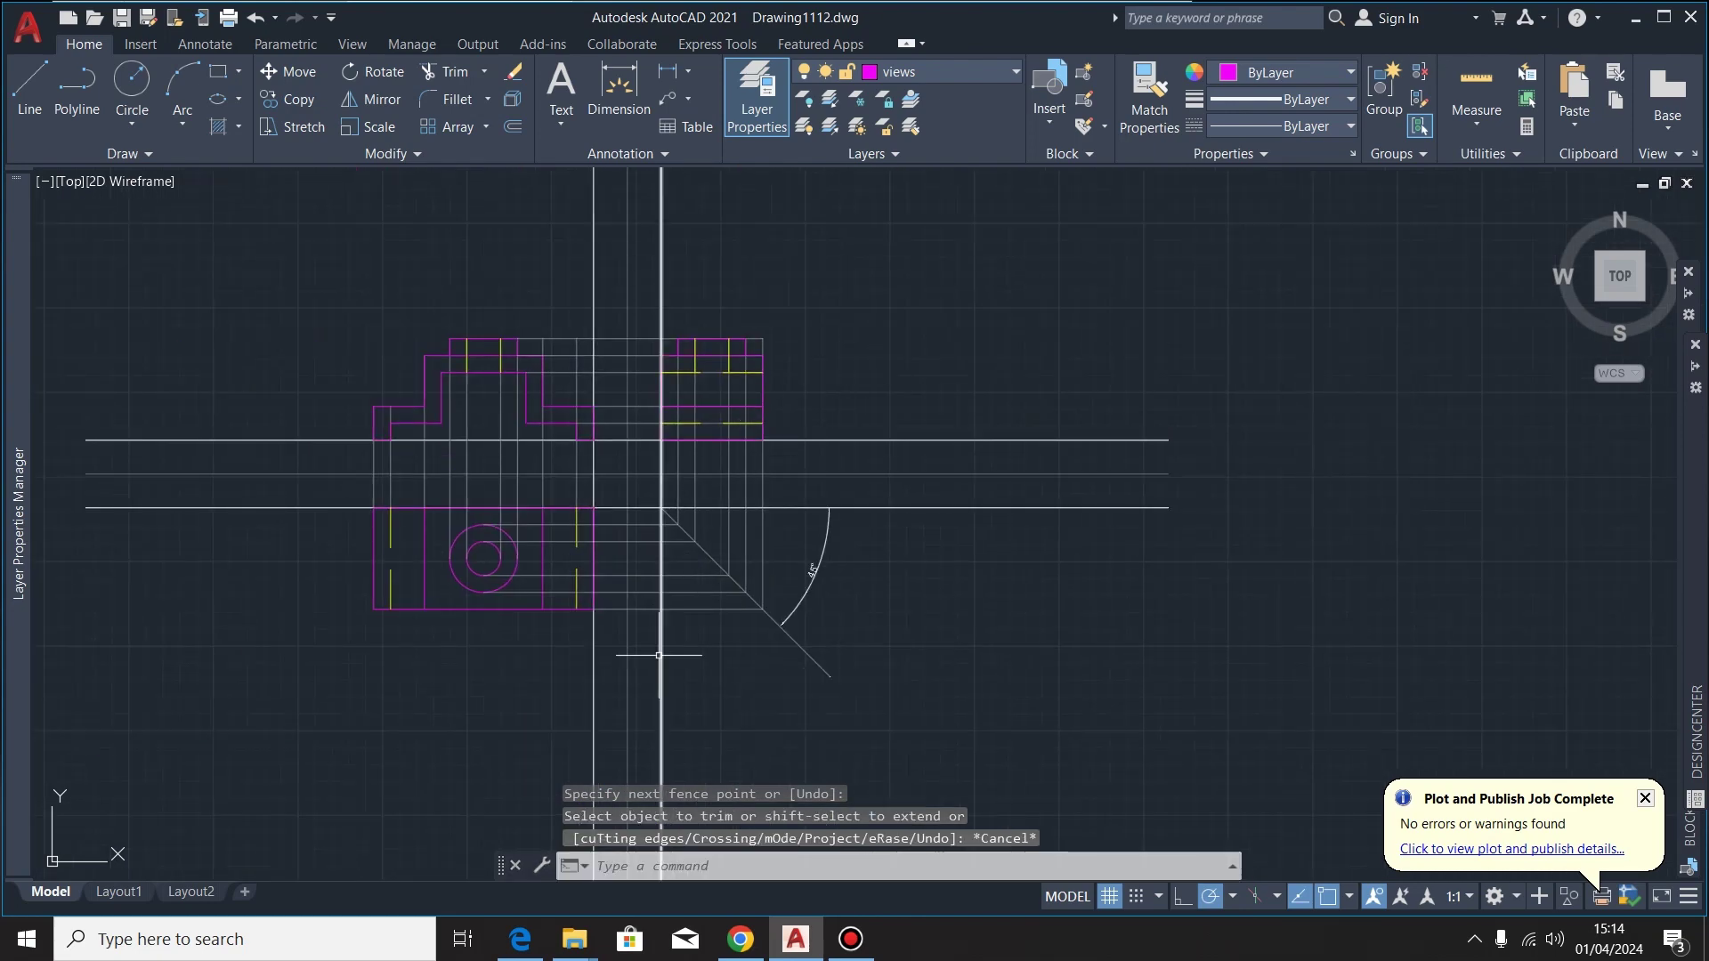
click(980, 73)
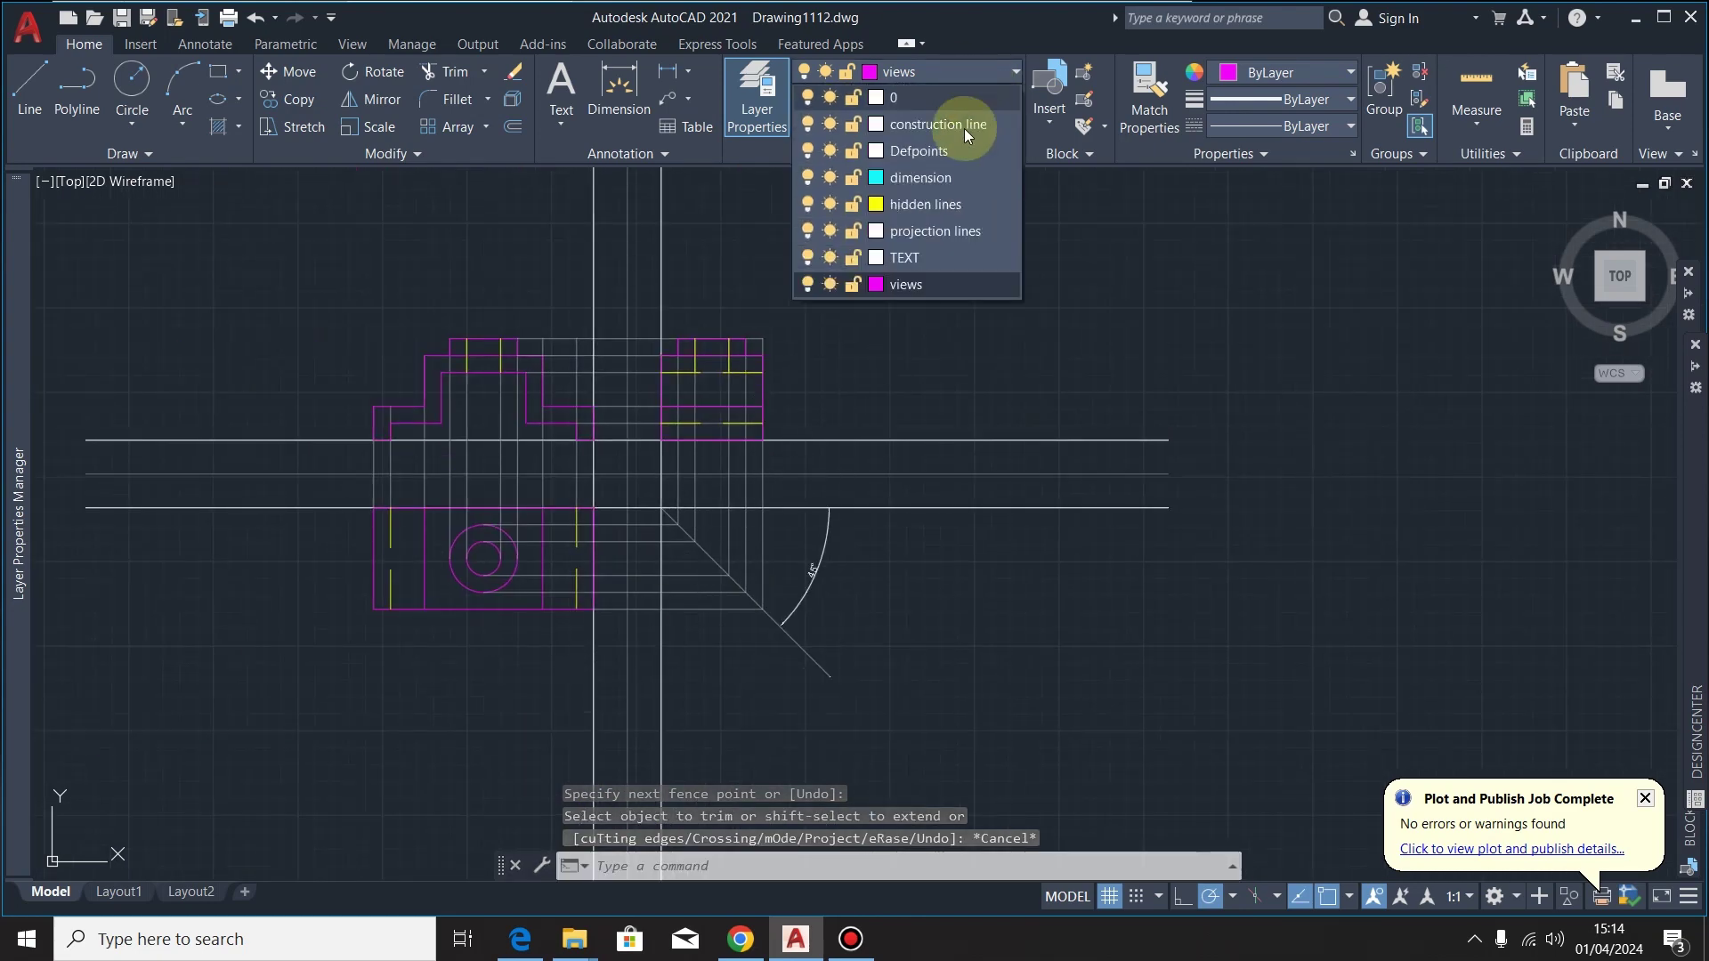
On the dimension layer, add the 60 overall height and a 20 lowest-step height left of the front view
click(947, 173)
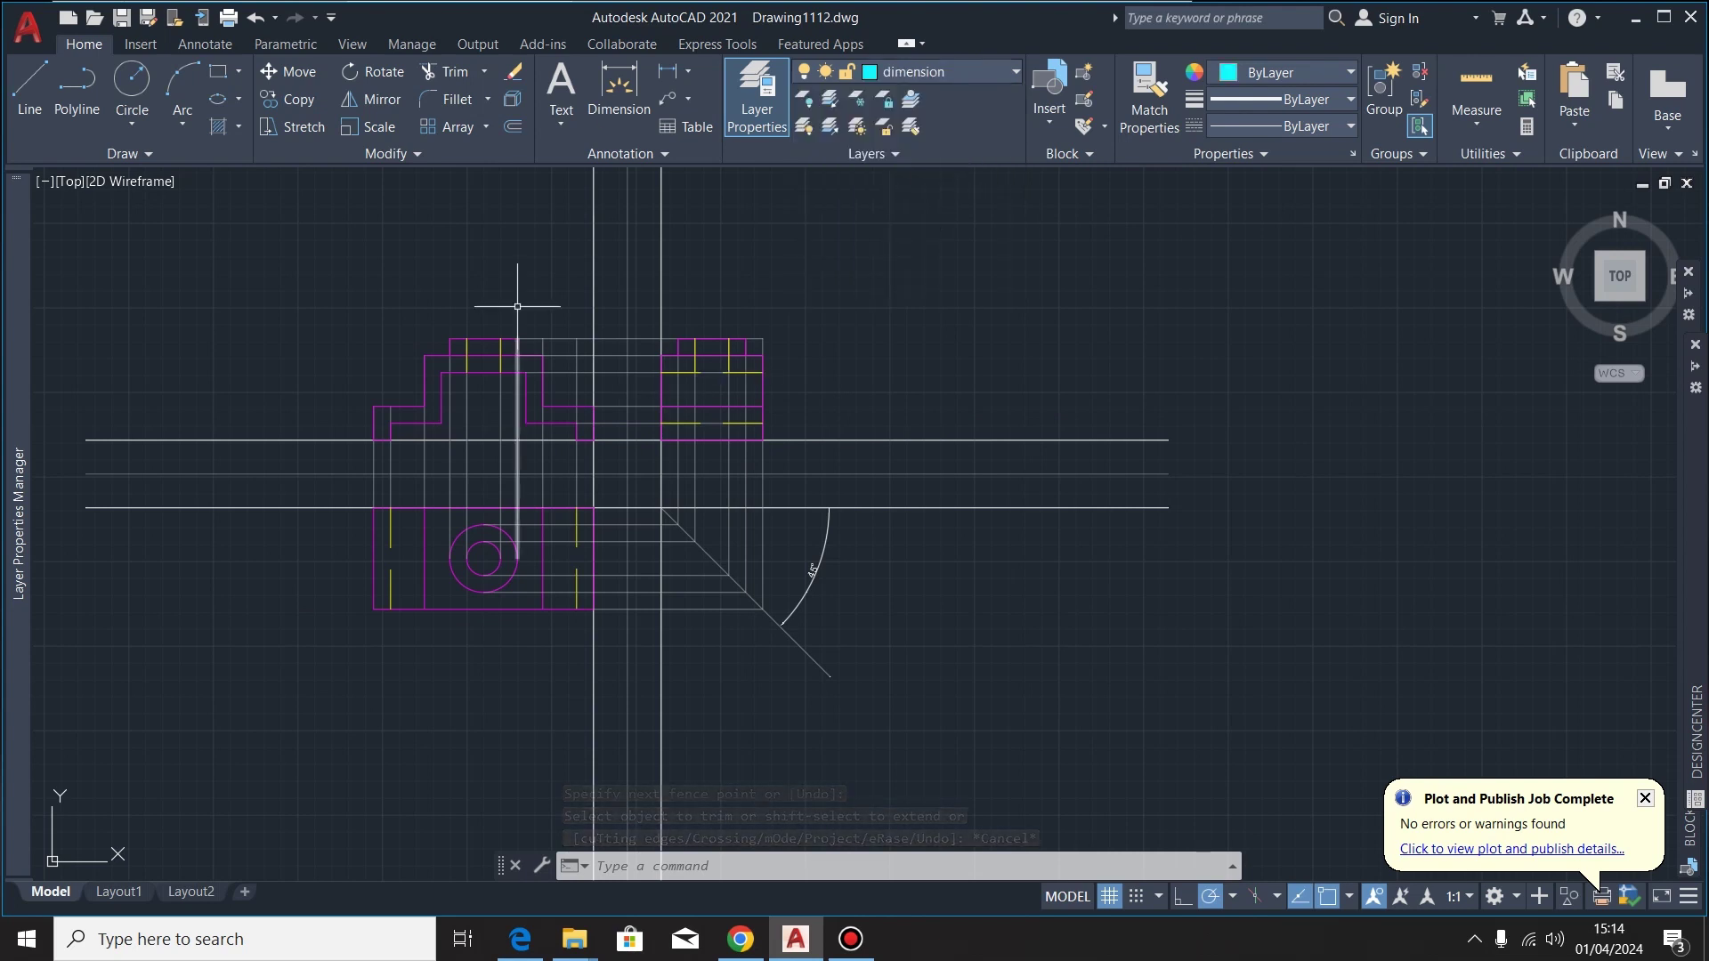
click(627, 83)
scroll(437, 383, up, 4)
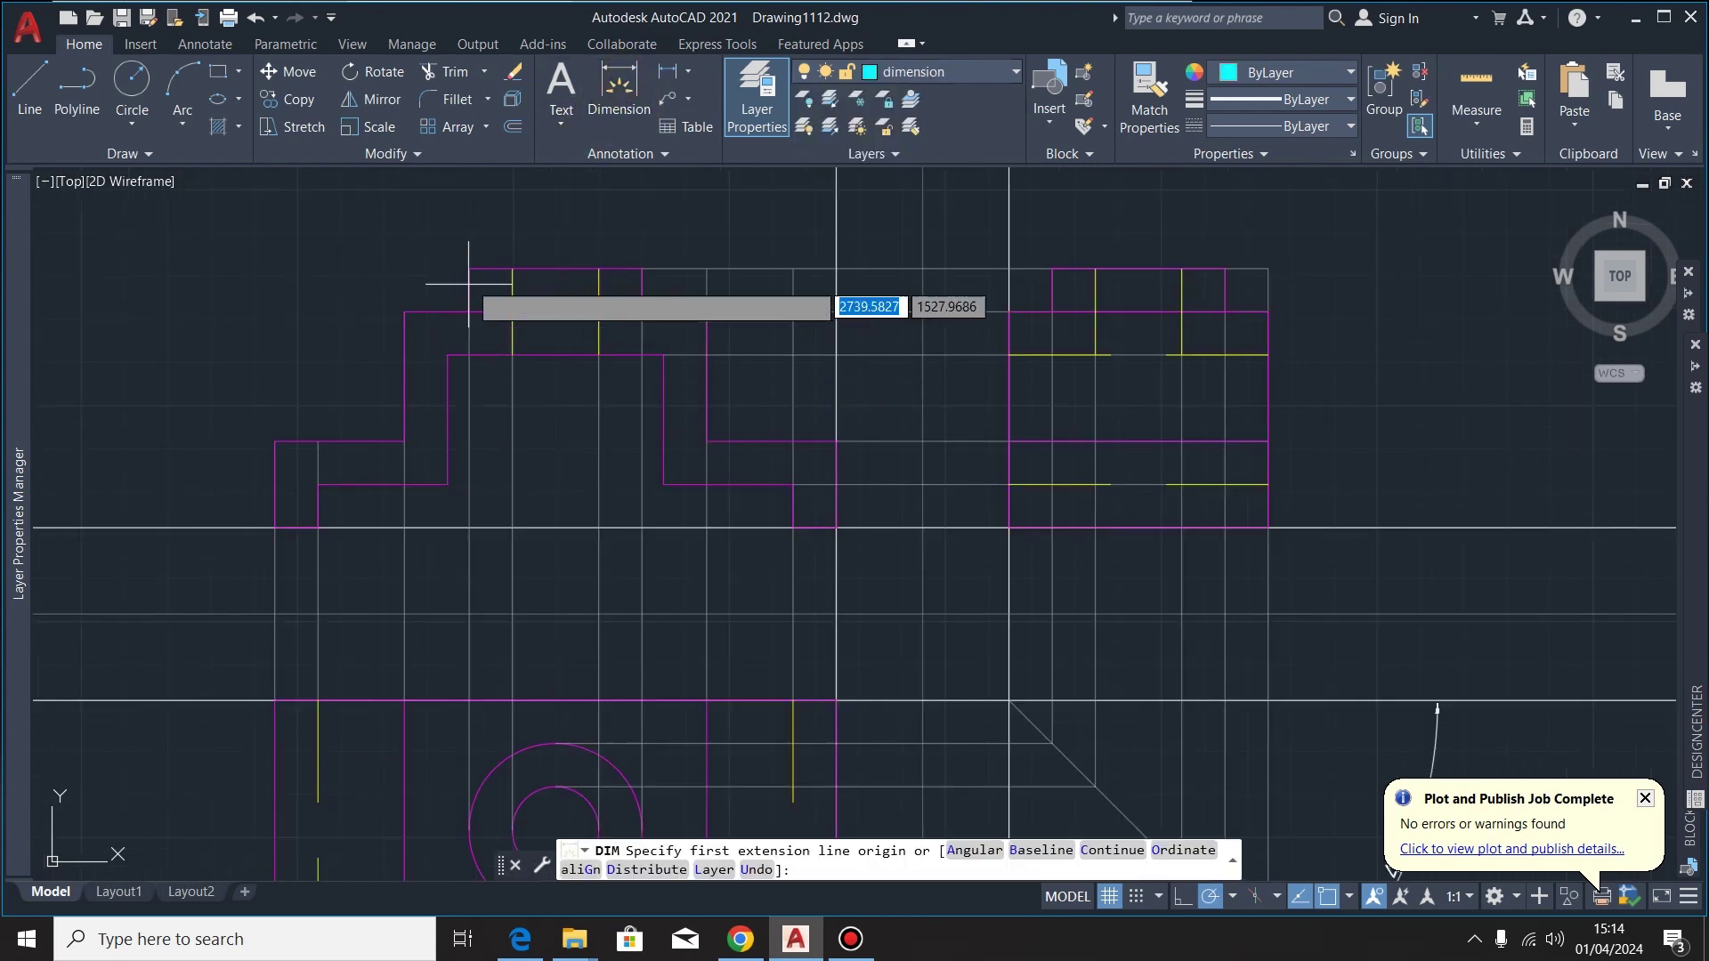
click(469, 267)
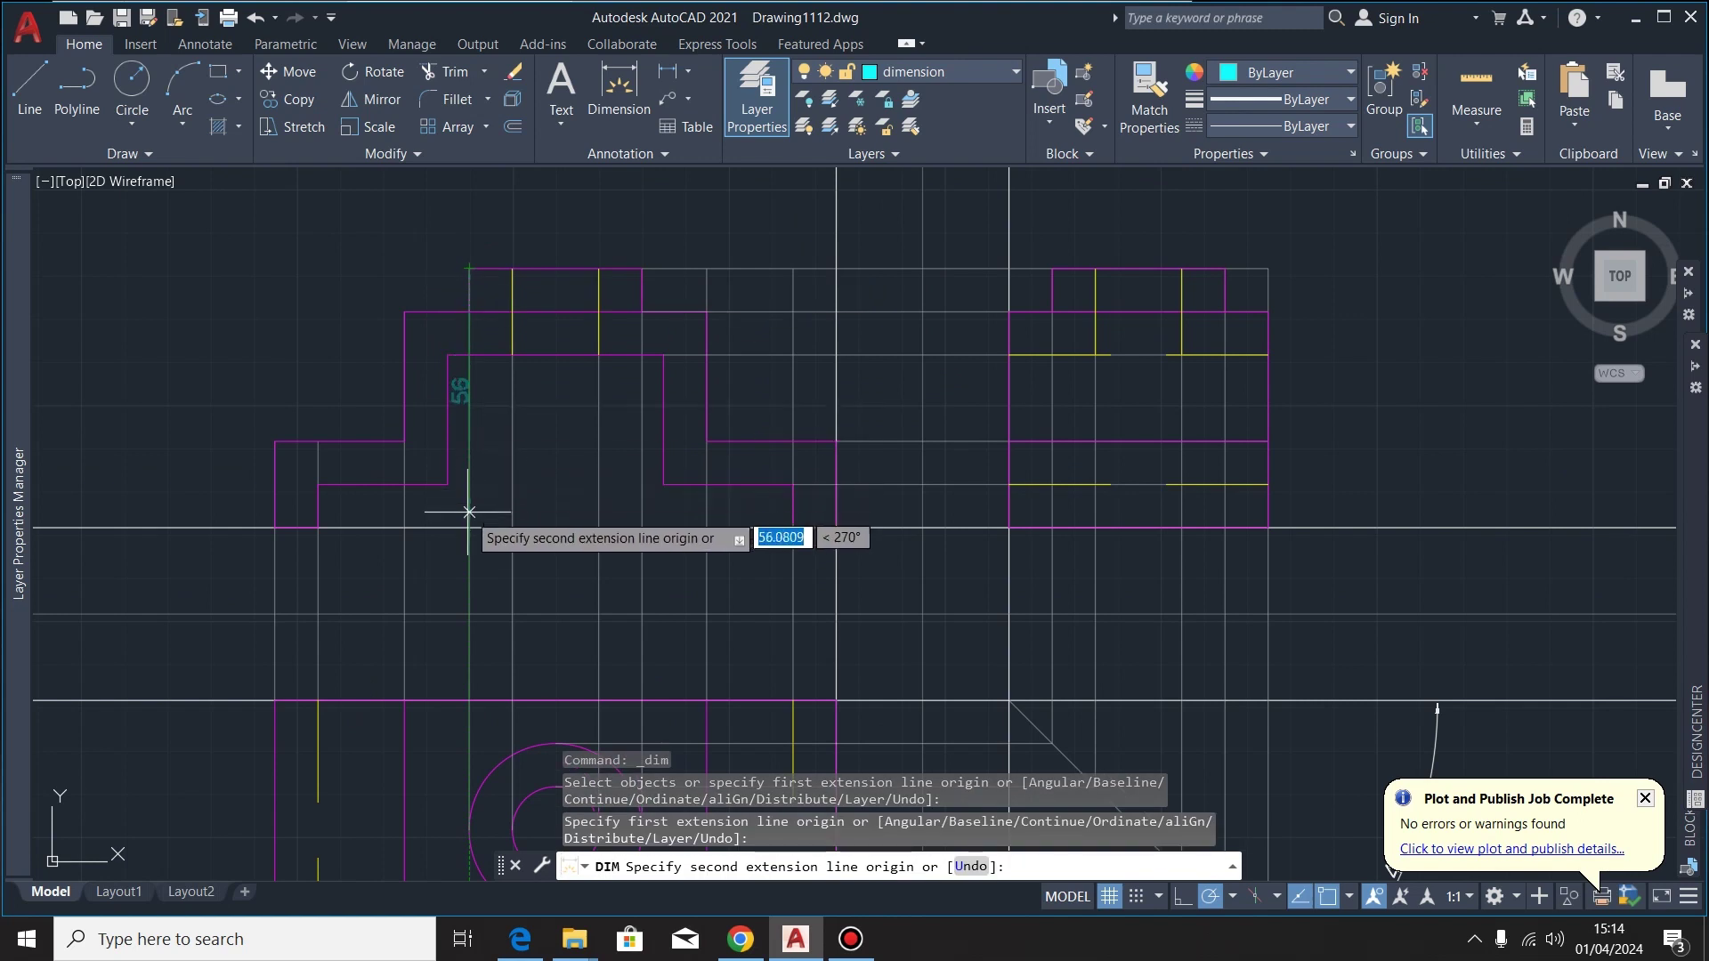
click(469, 526)
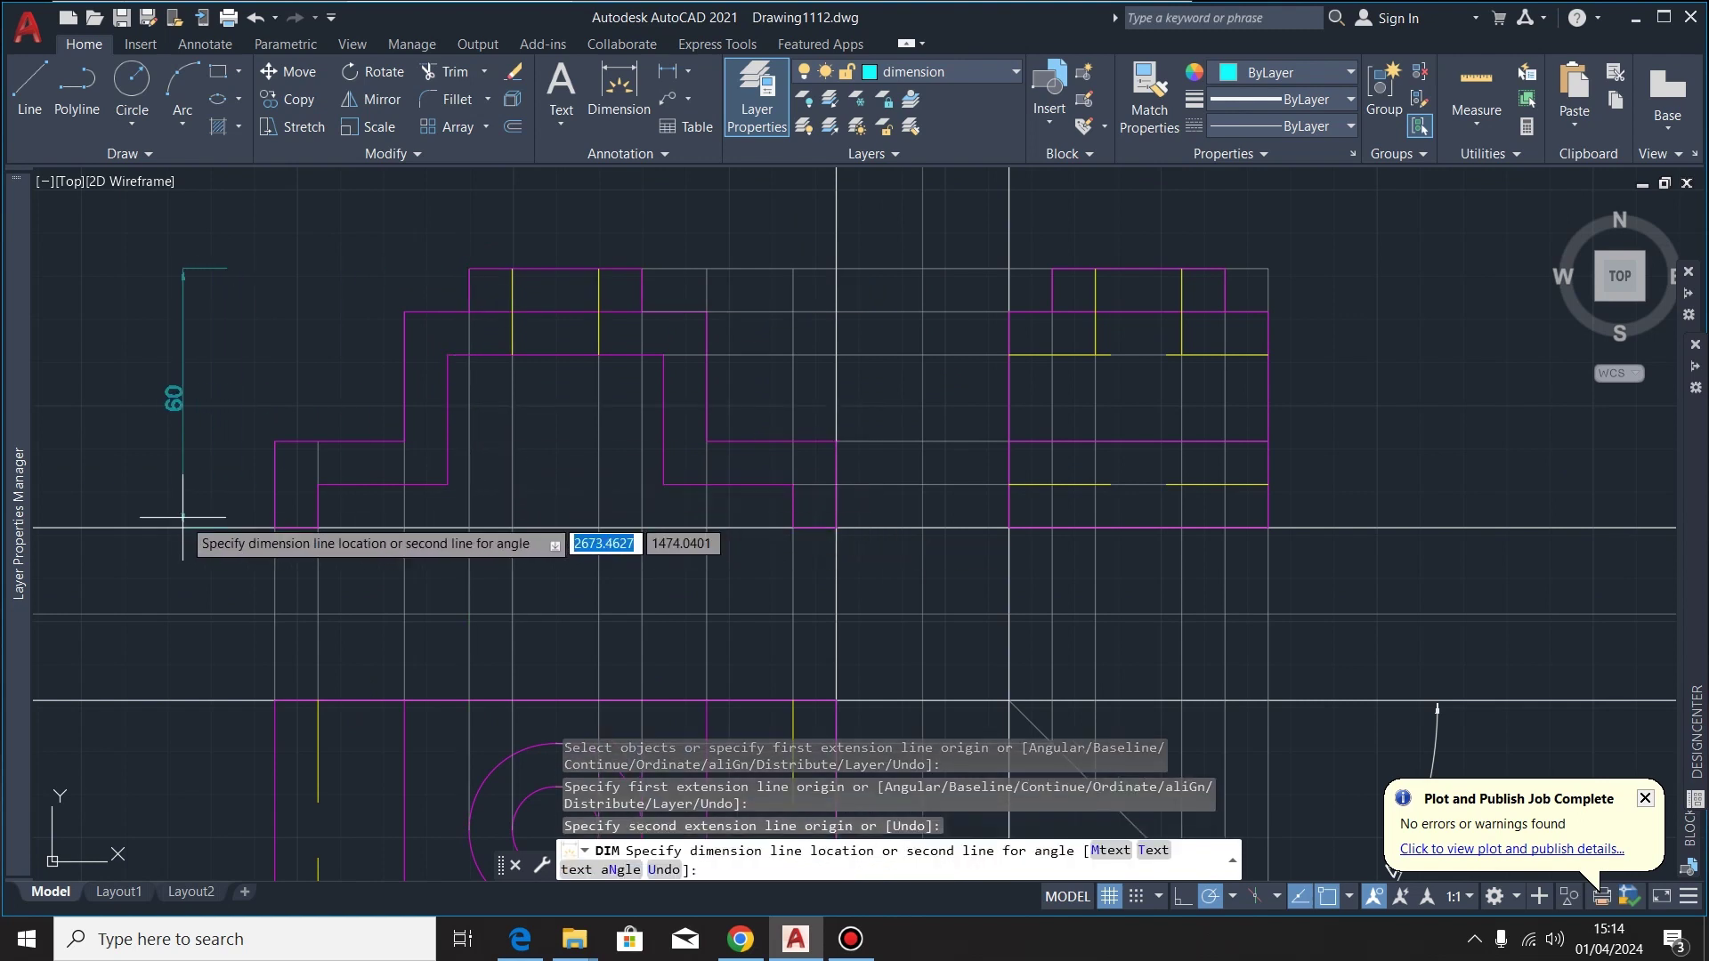
click(214, 526)
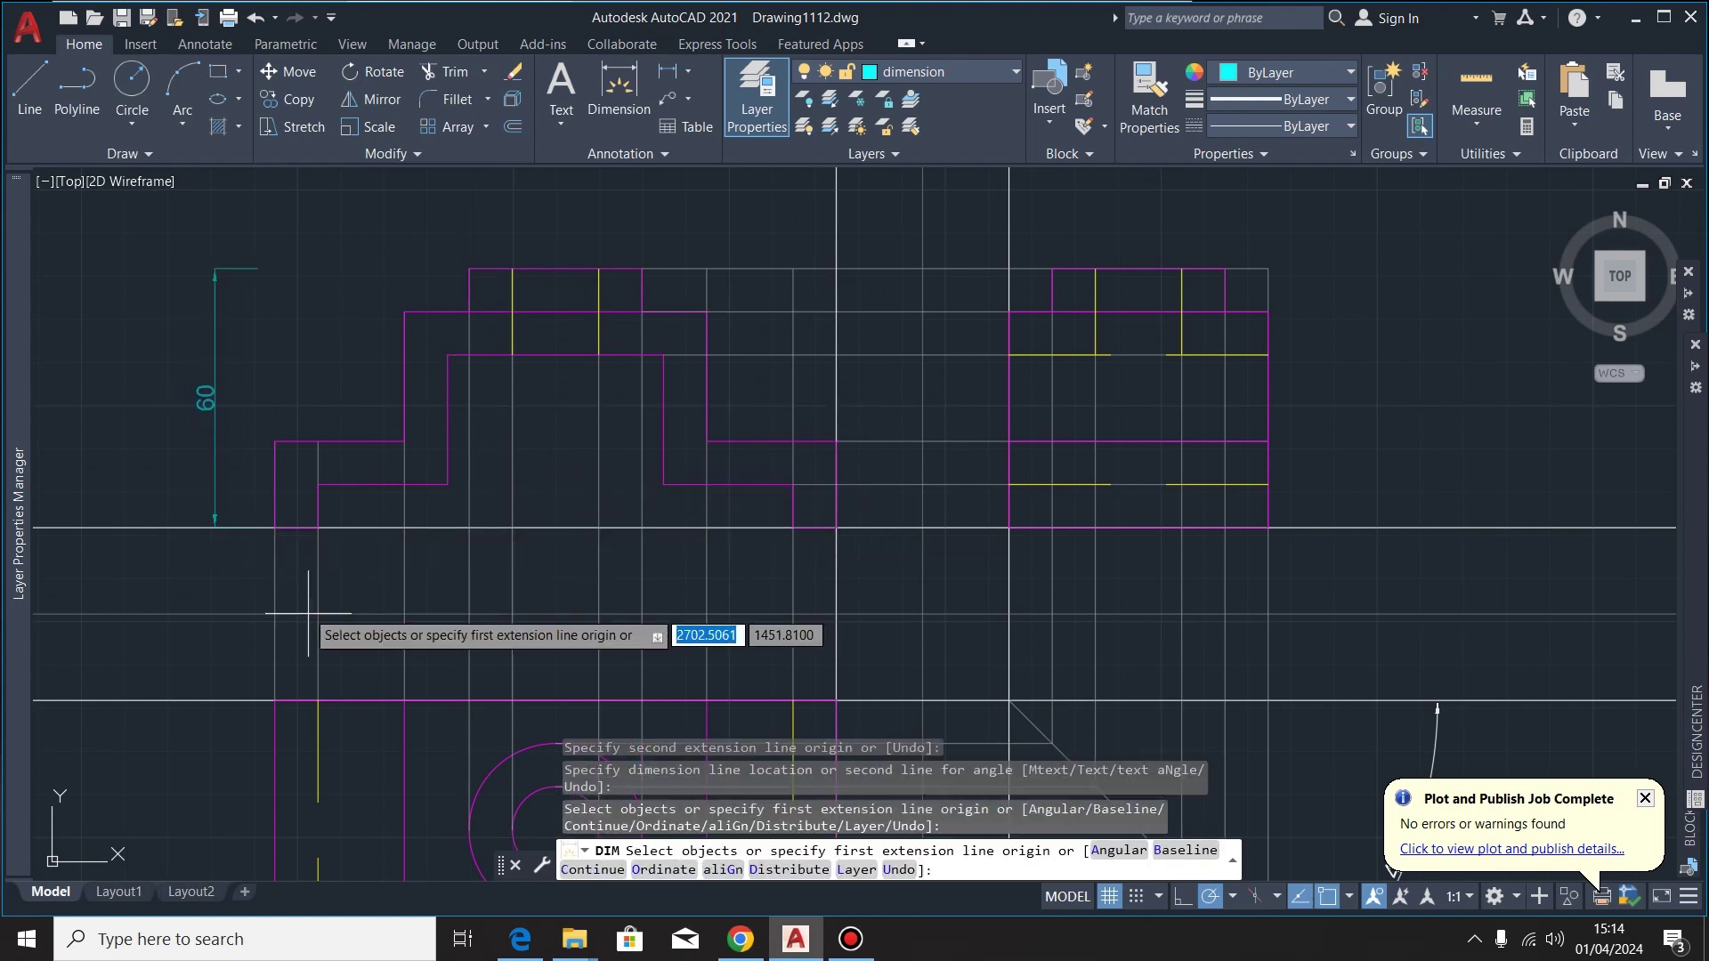
click(275, 527)
click(275, 440)
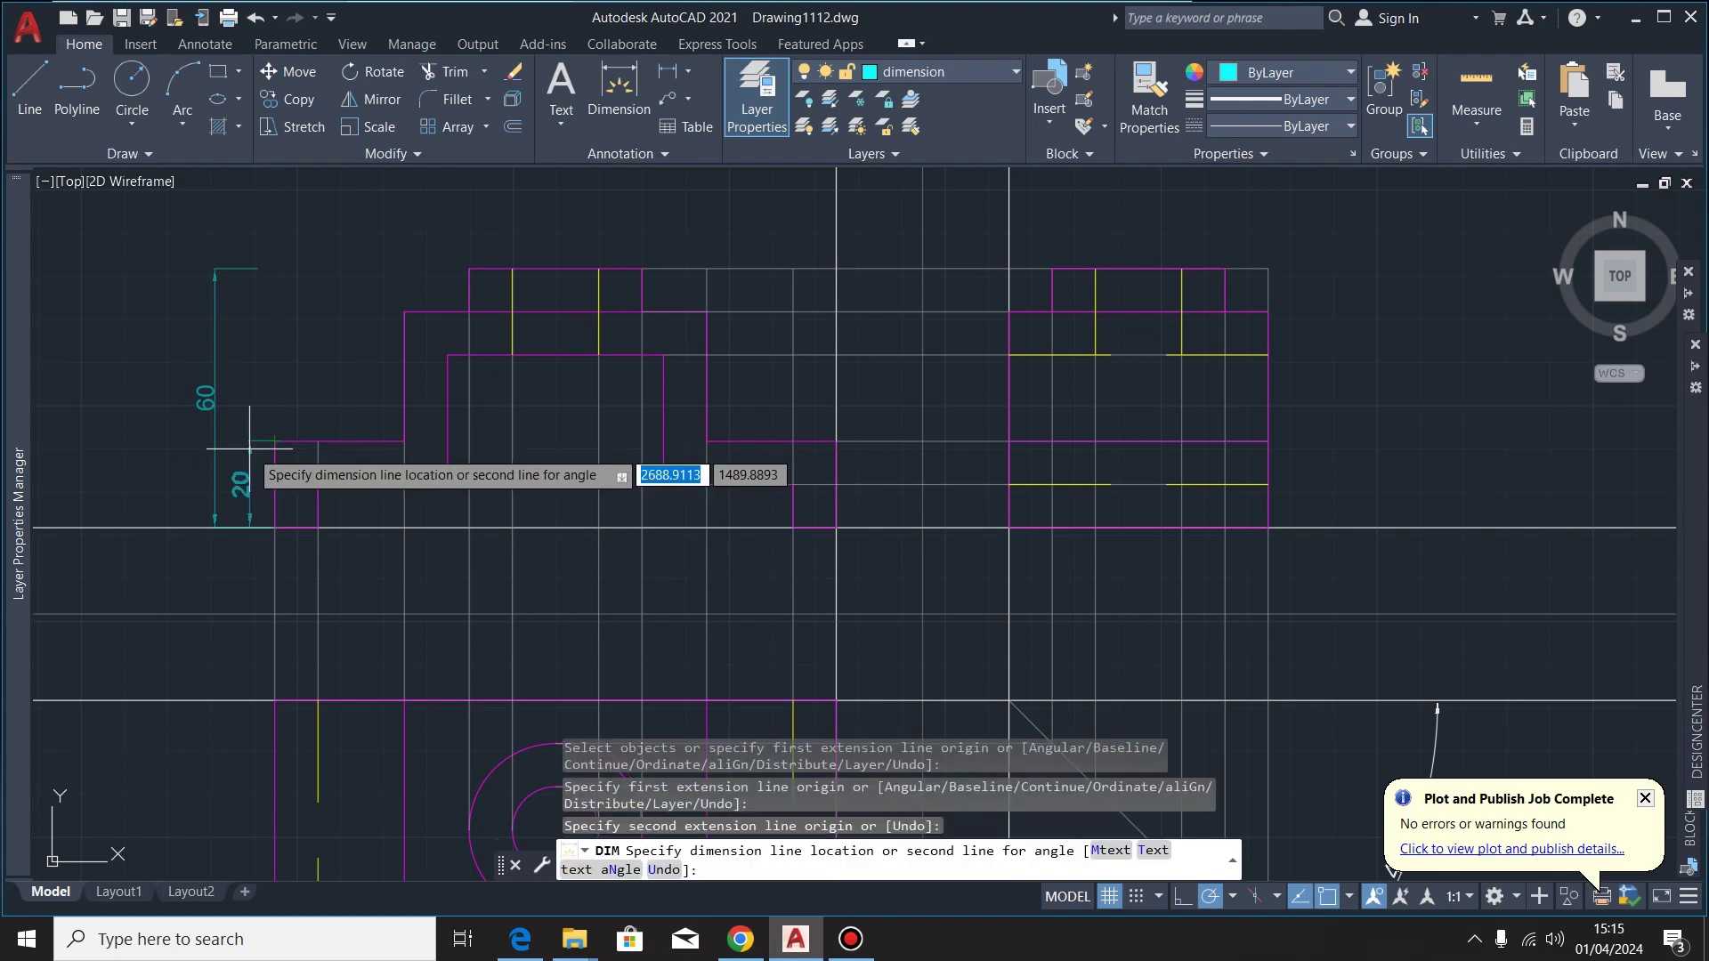
click(247, 452)
key(Escape)
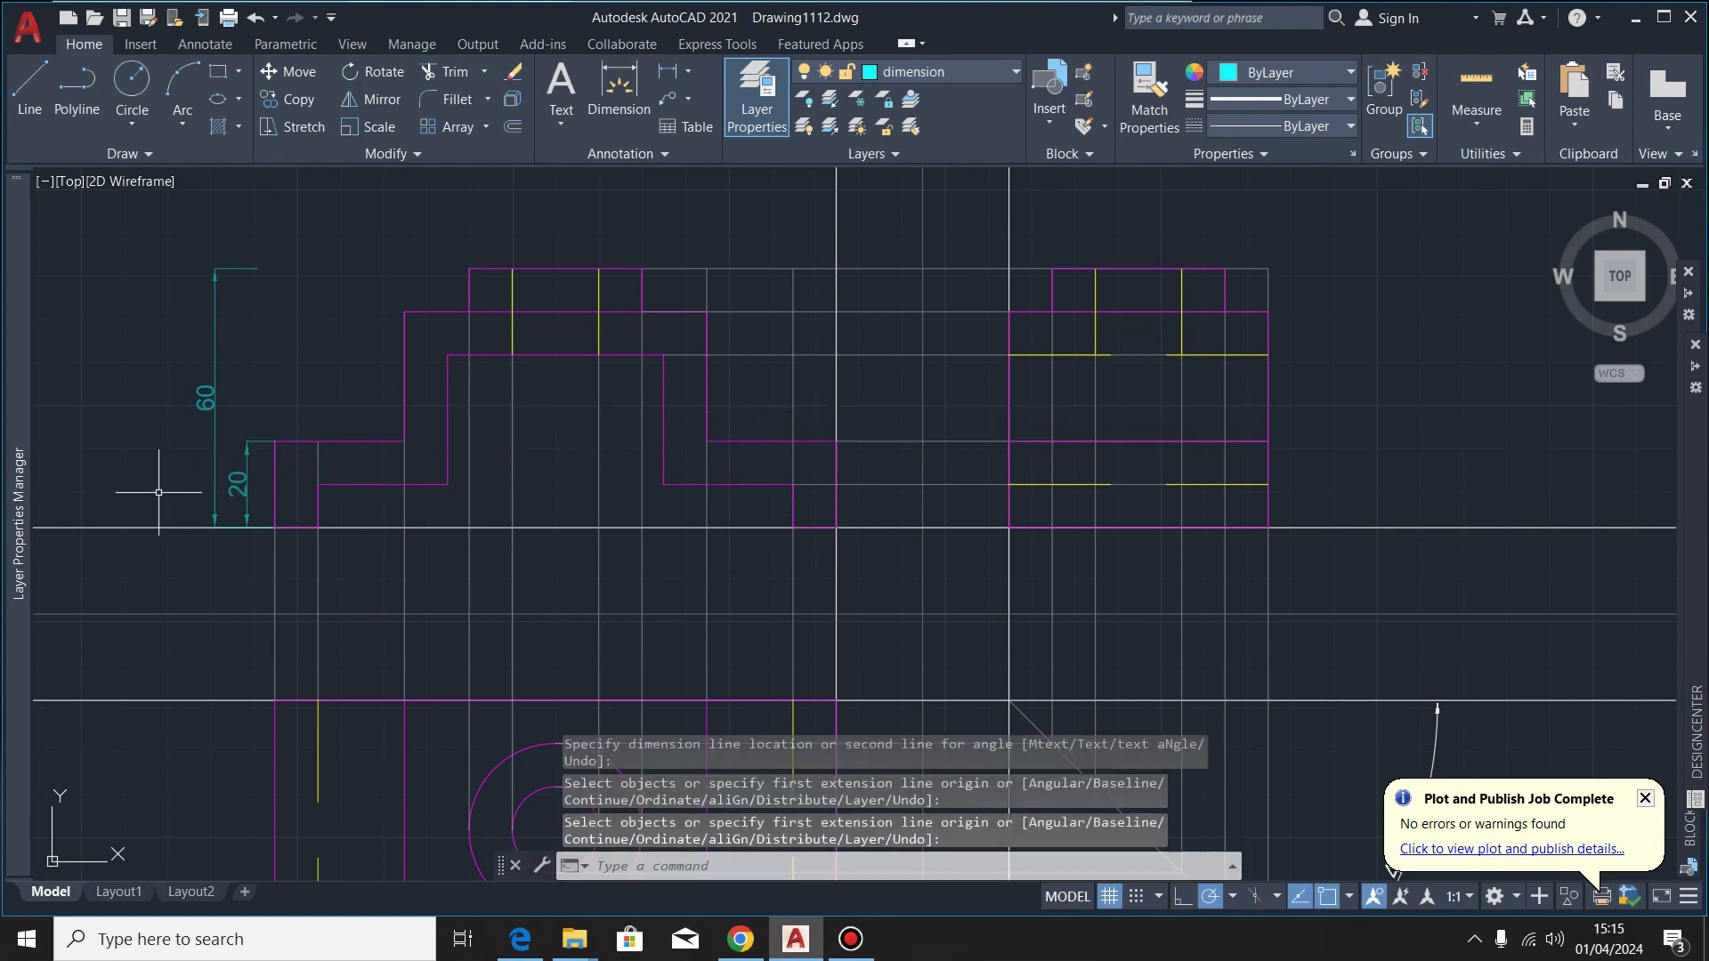
Continue the height chain from the 20 with 30 and 10 dimensions up to the top
click(246, 440)
mouse_move(247, 441)
click(308, 521)
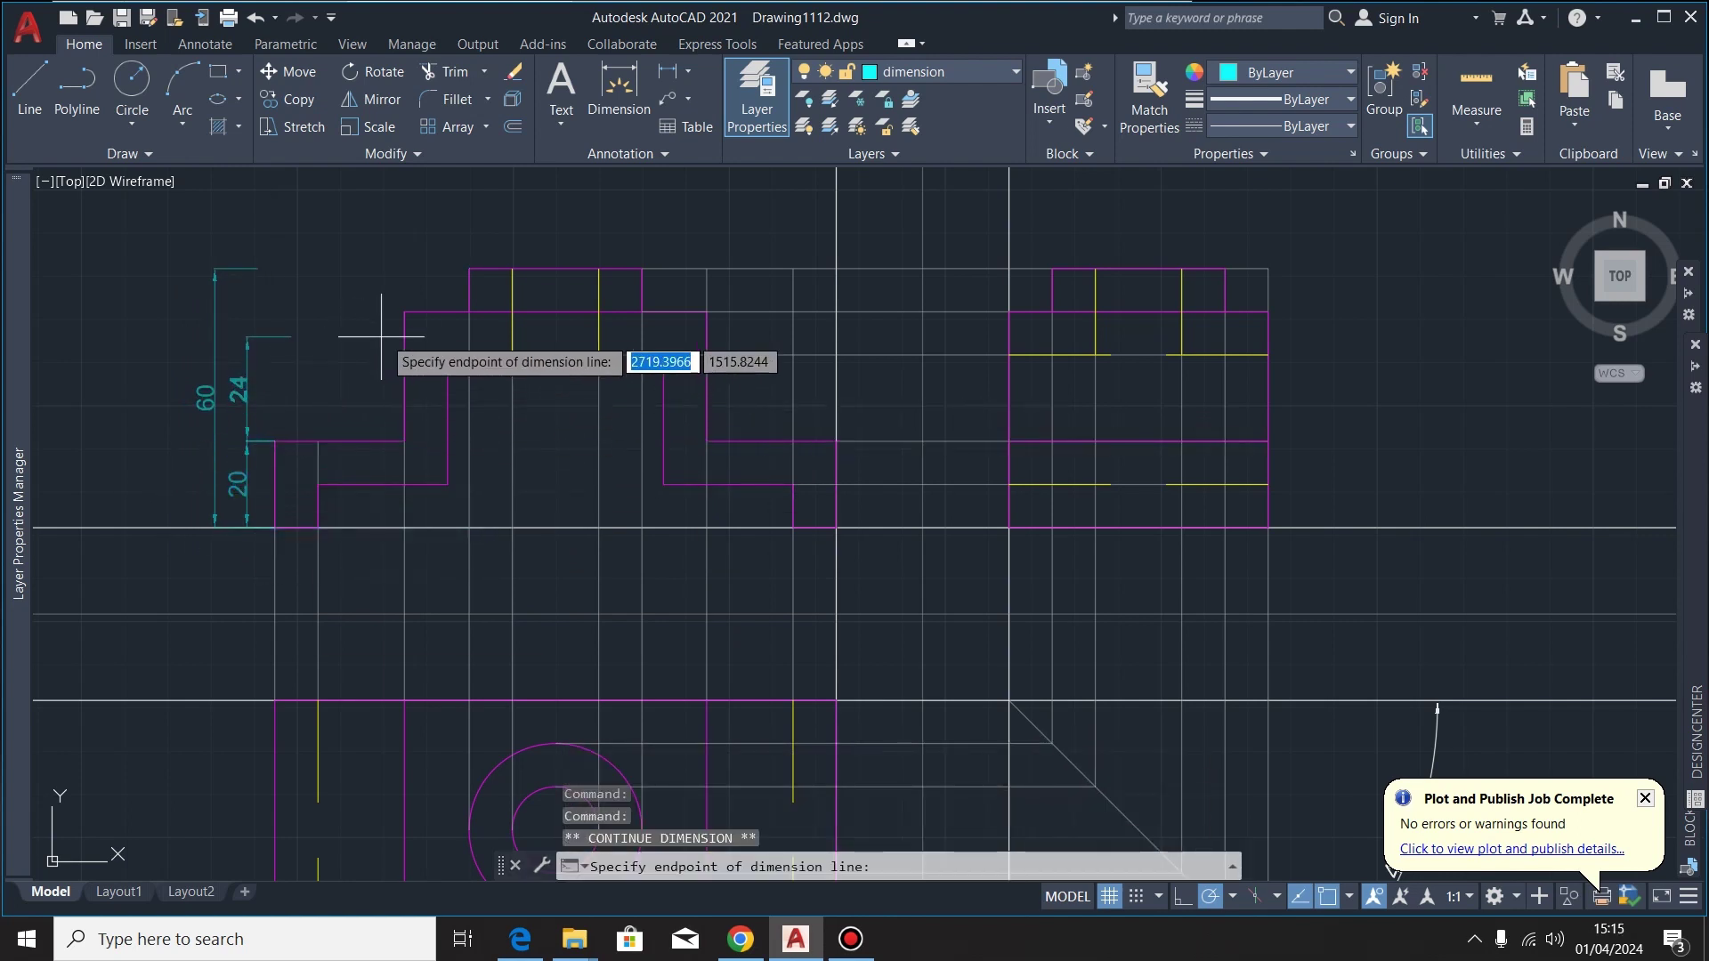
click(404, 311)
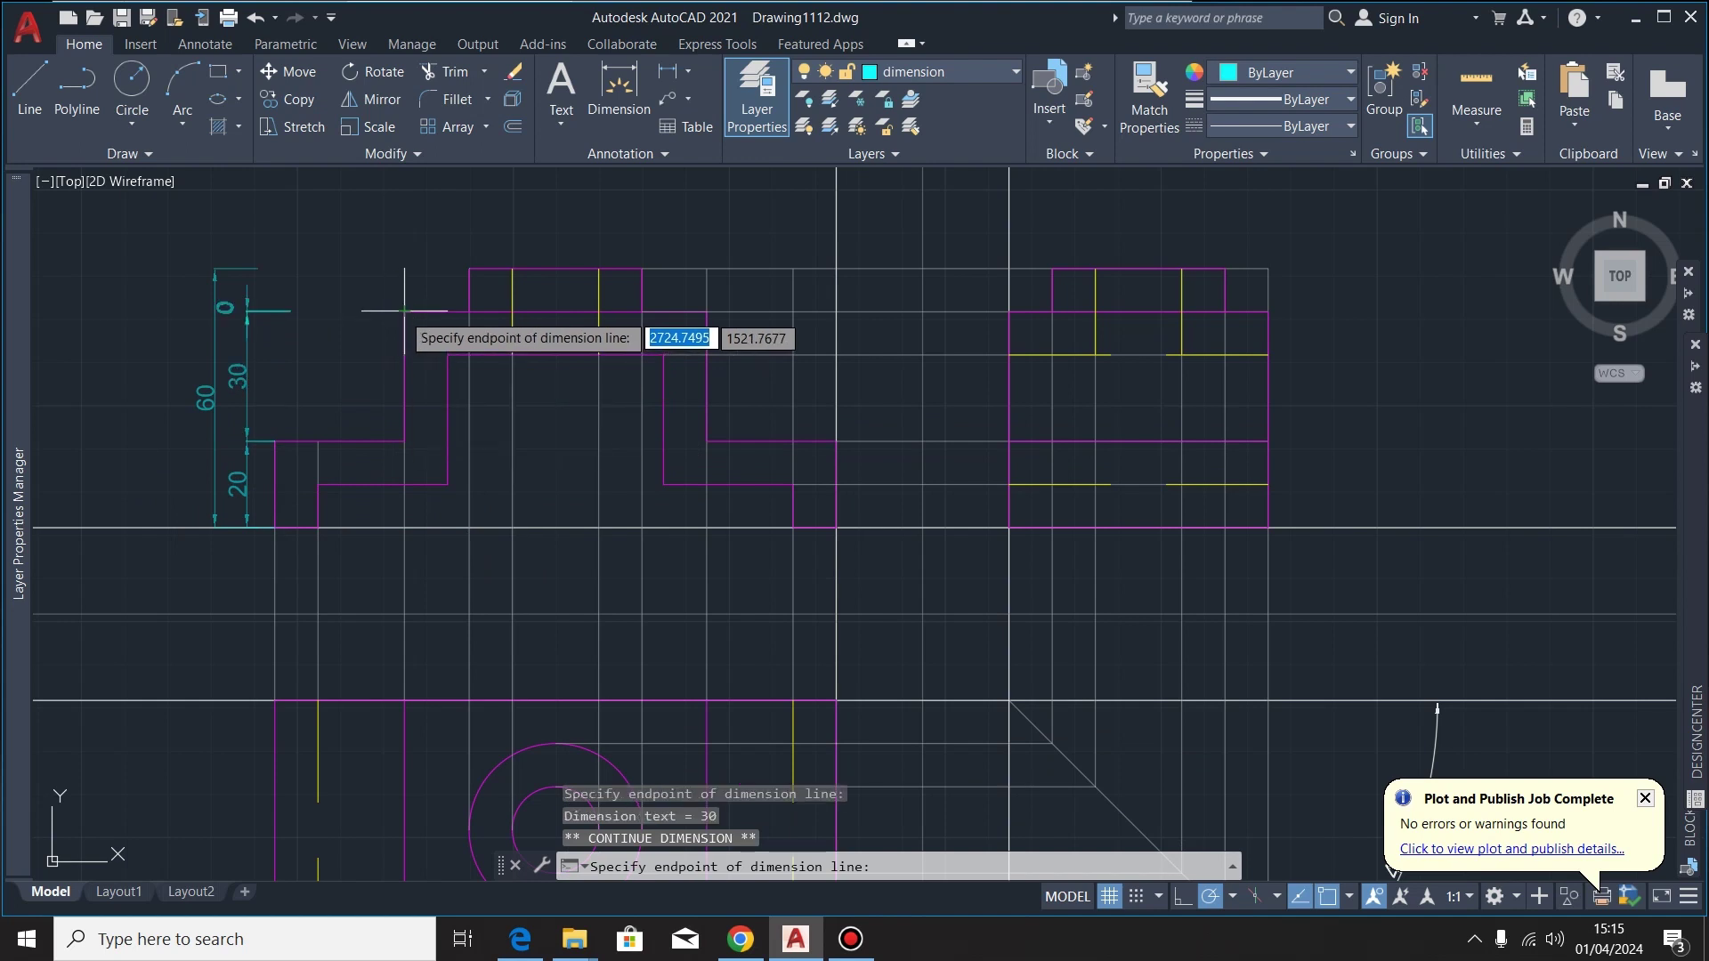
click(469, 268)
key(Escape)
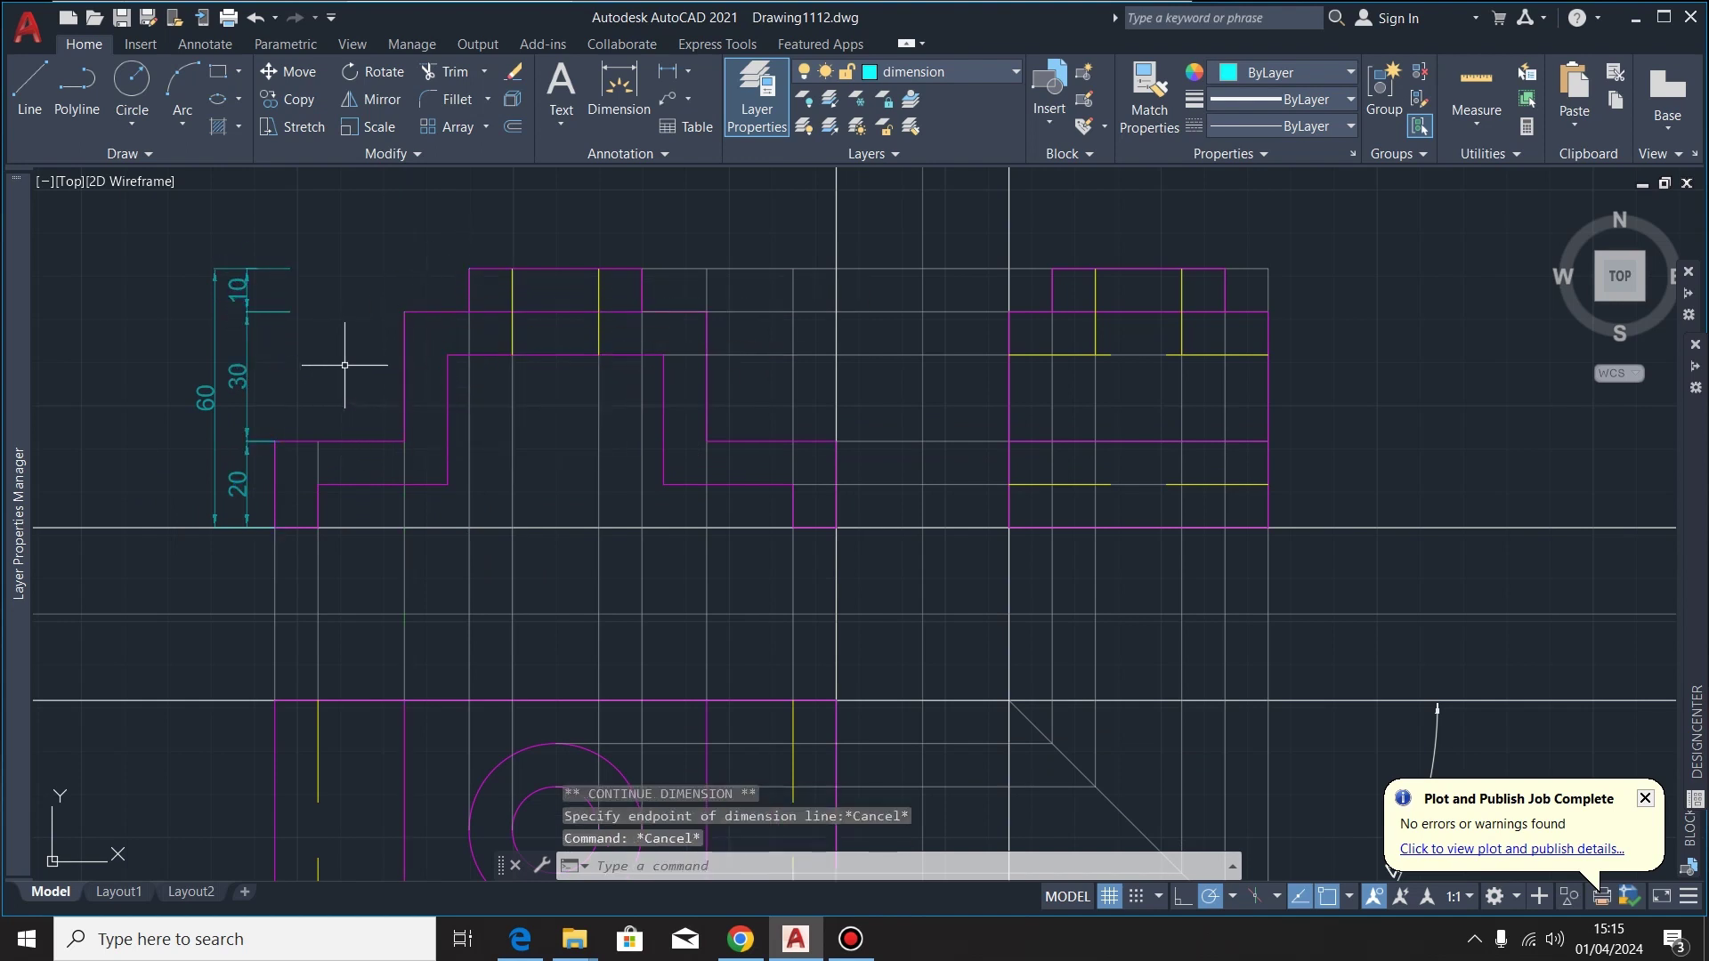
scroll(354, 320, down, 2)
scroll(311, 301, up, 2)
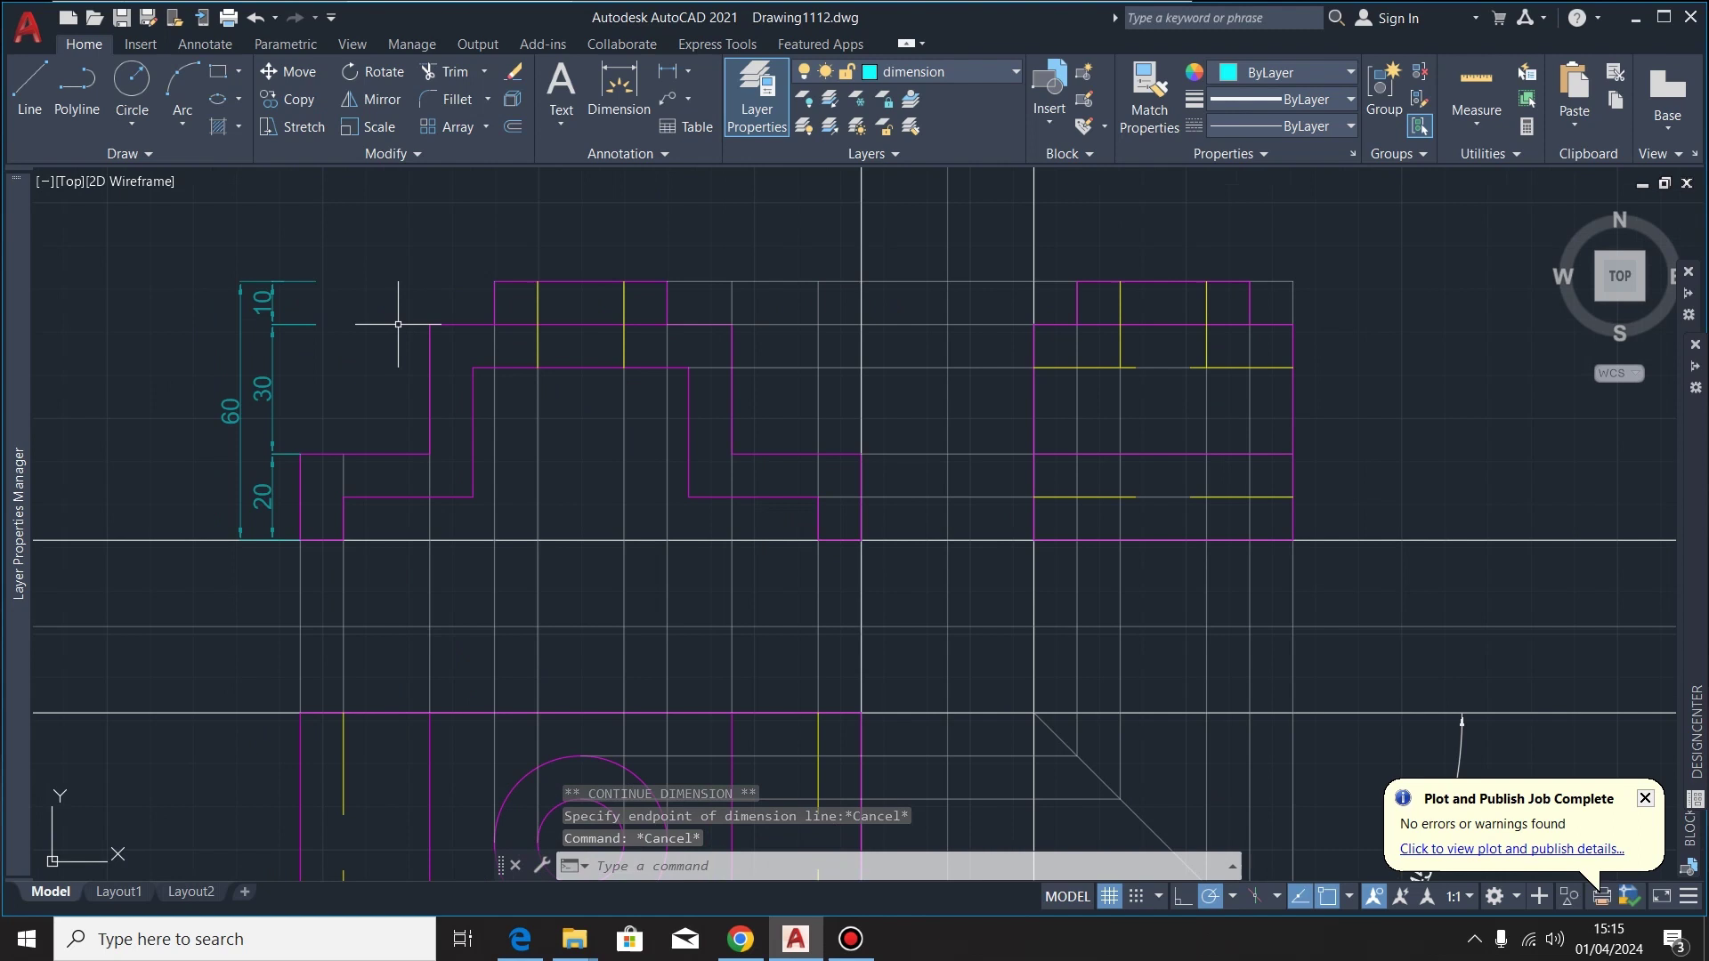
Dimension the front view's 130 overall width above the view
click(618, 86)
scroll(294, 503, up, 2)
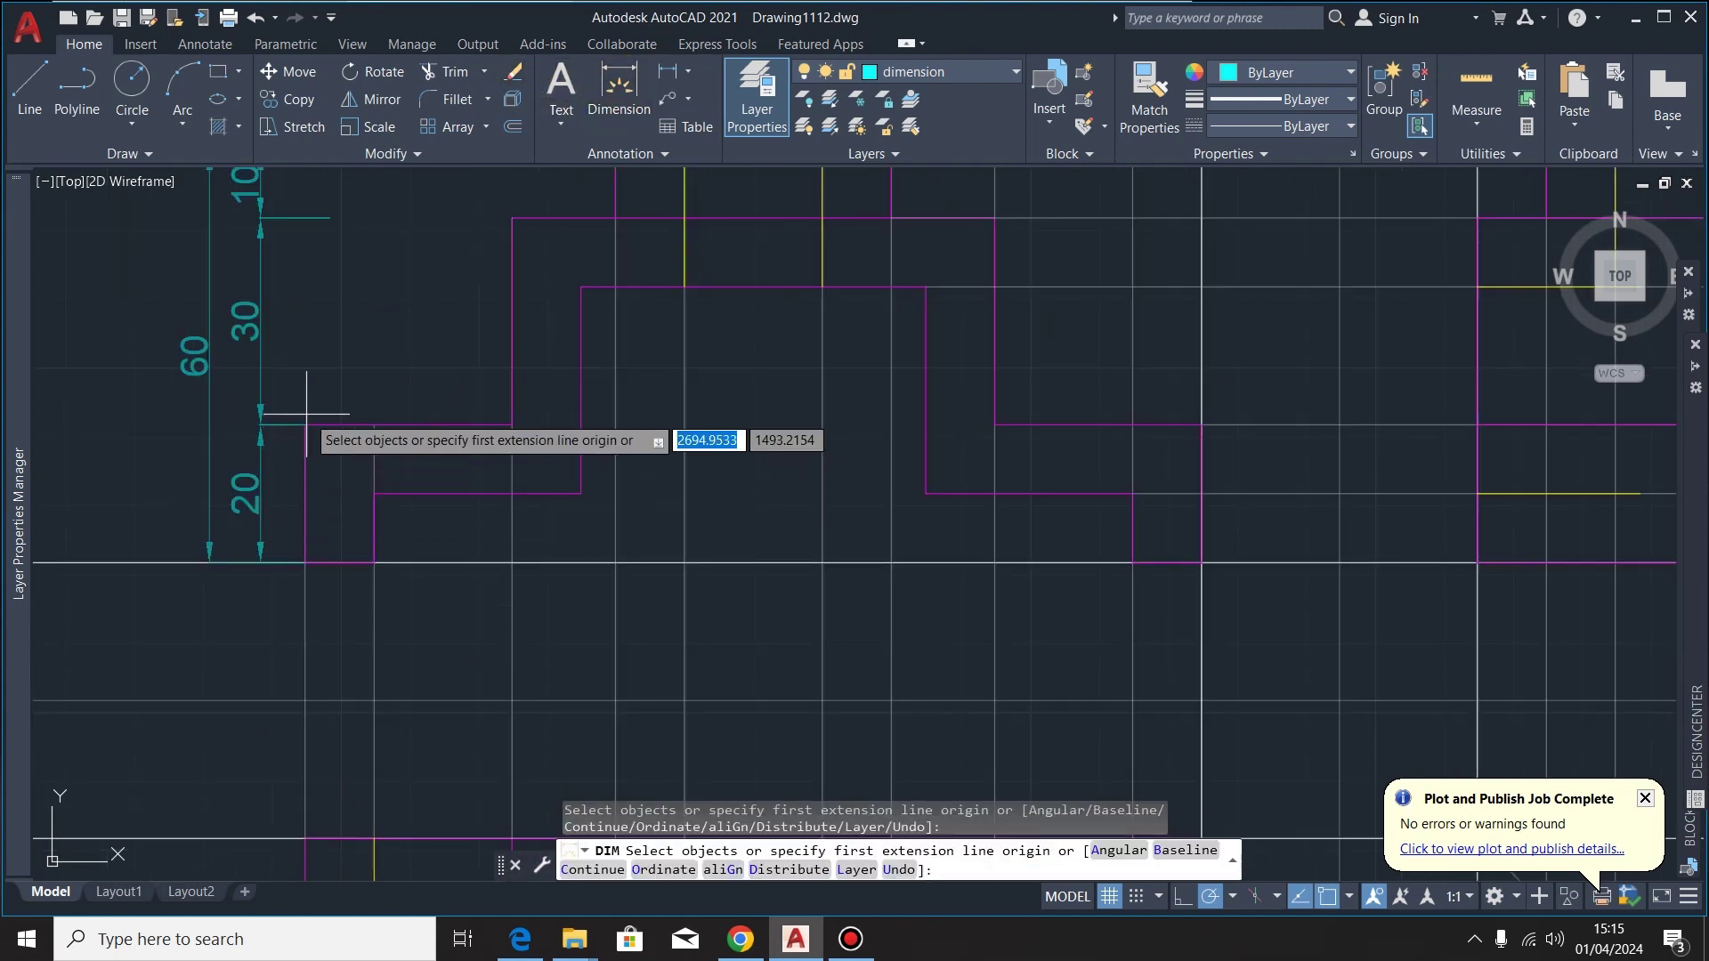
click(306, 424)
scroll(305, 431, down, 1)
scroll(845, 434, up, 1)
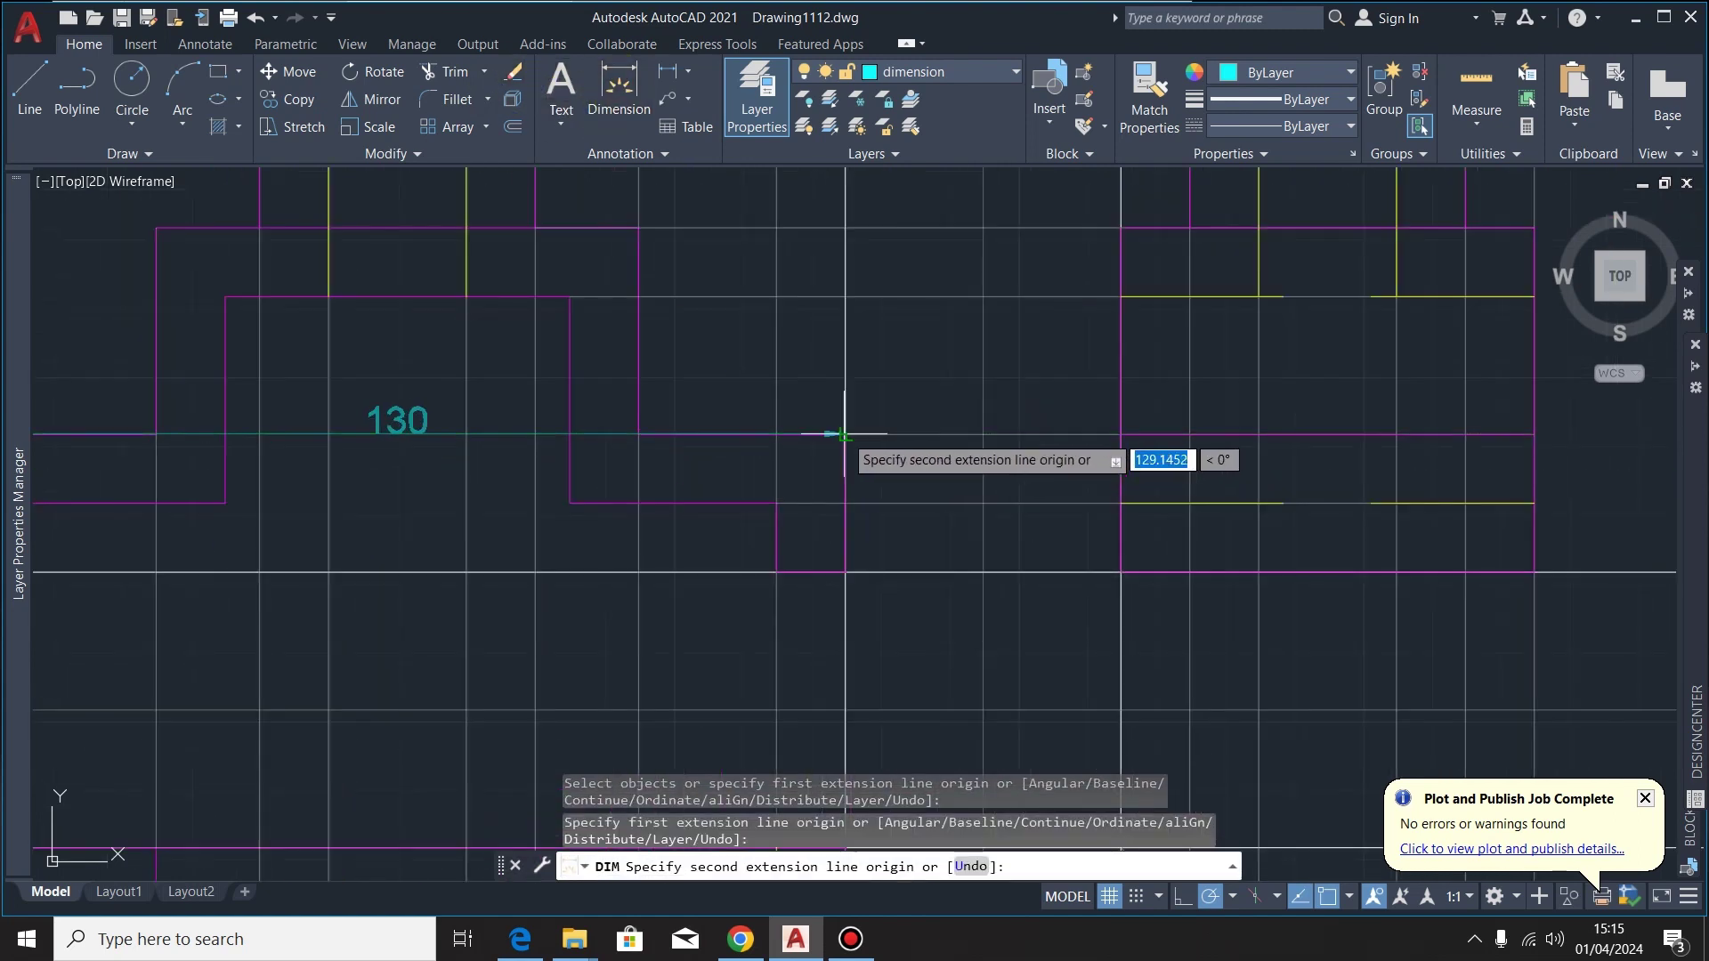
click(845, 435)
scroll(812, 486, down, 2)
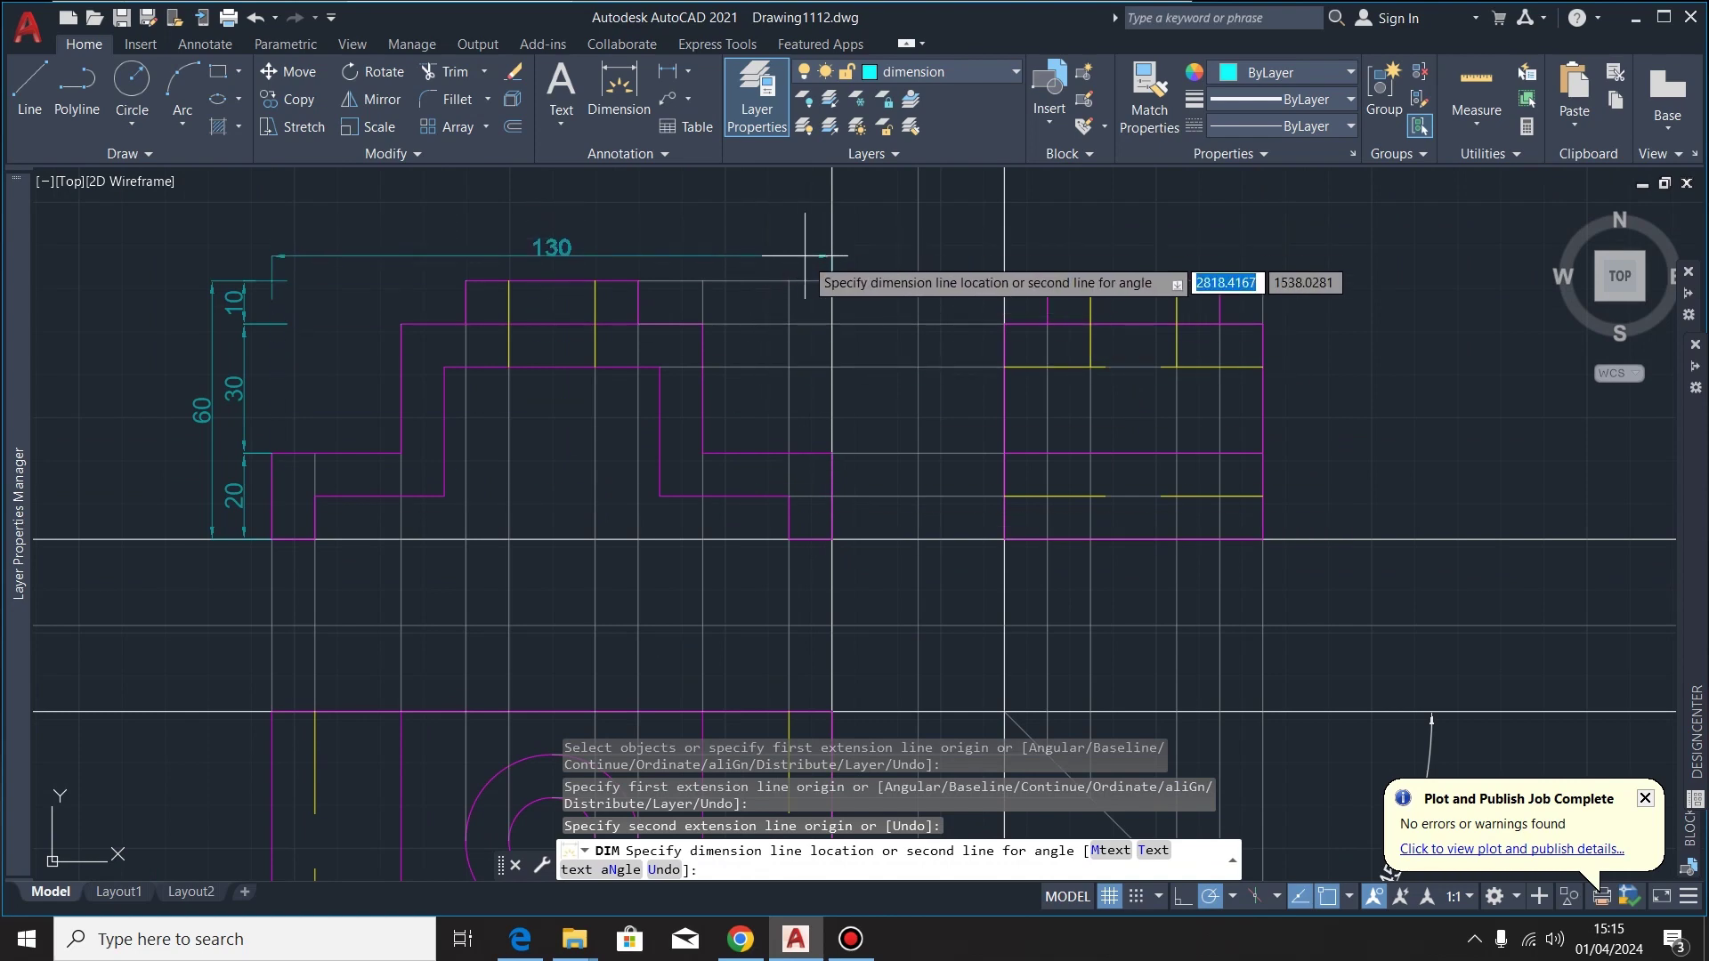
scroll(806, 255, down, 1)
scroll(797, 225, up, 1)
click(799, 227)
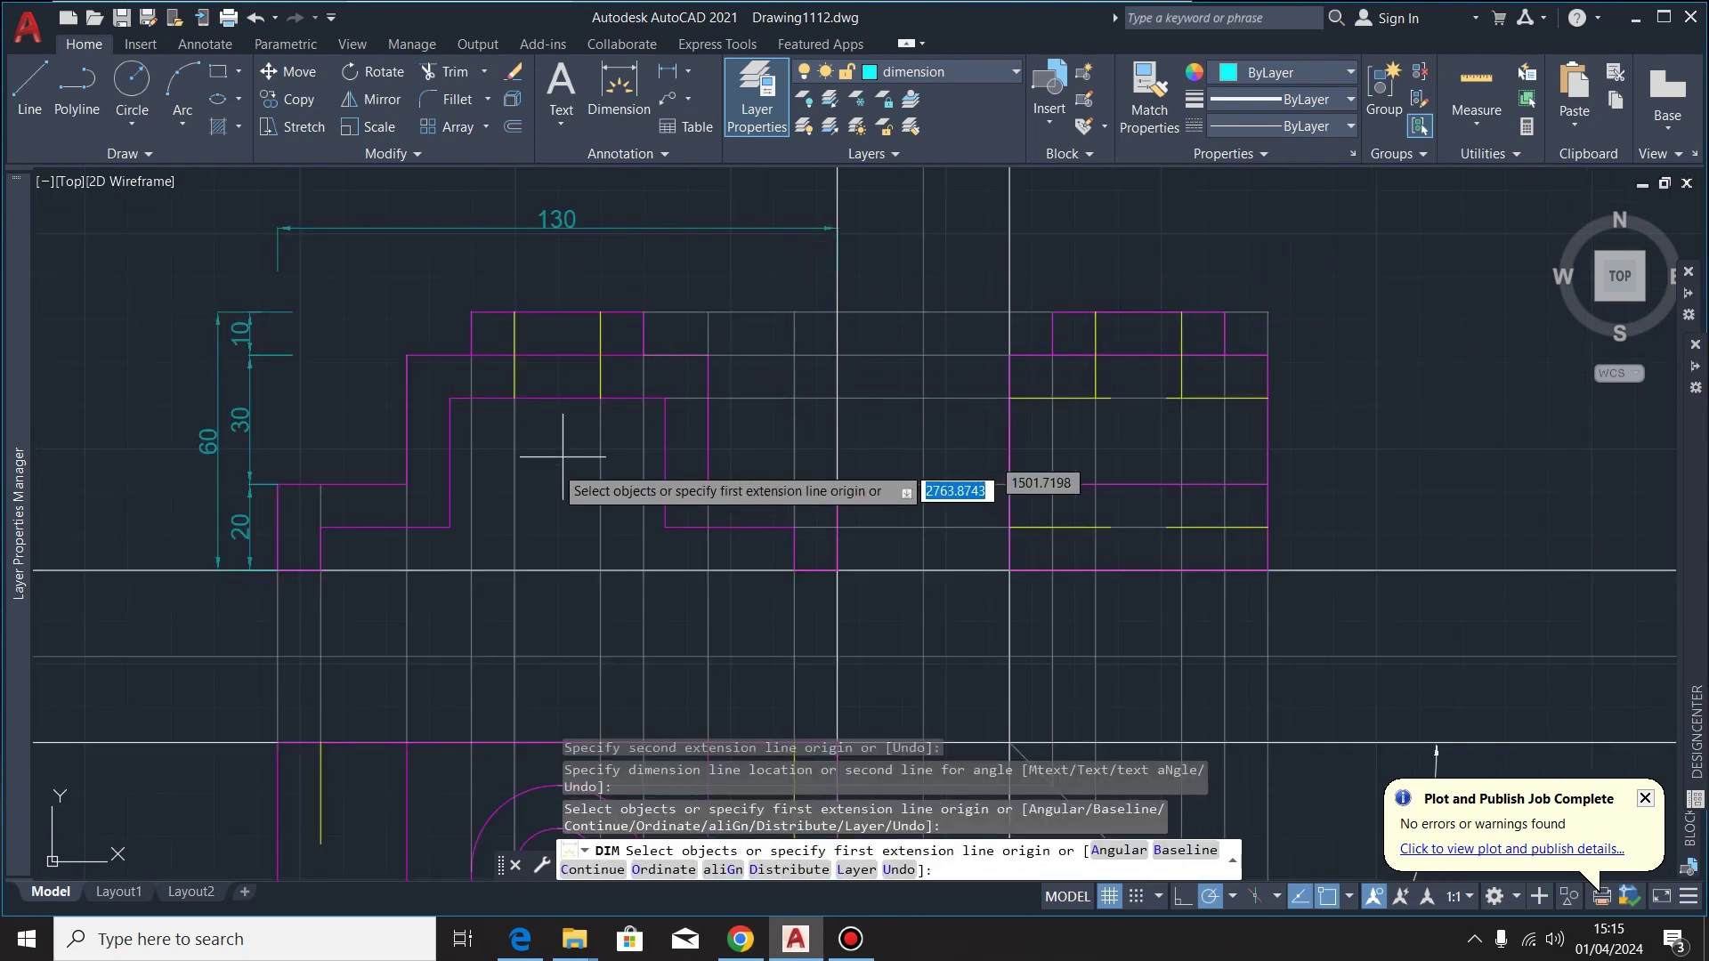
scroll(276, 499, up, 2)
Add a 30 linear dimension across the first top step
click(347, 476)
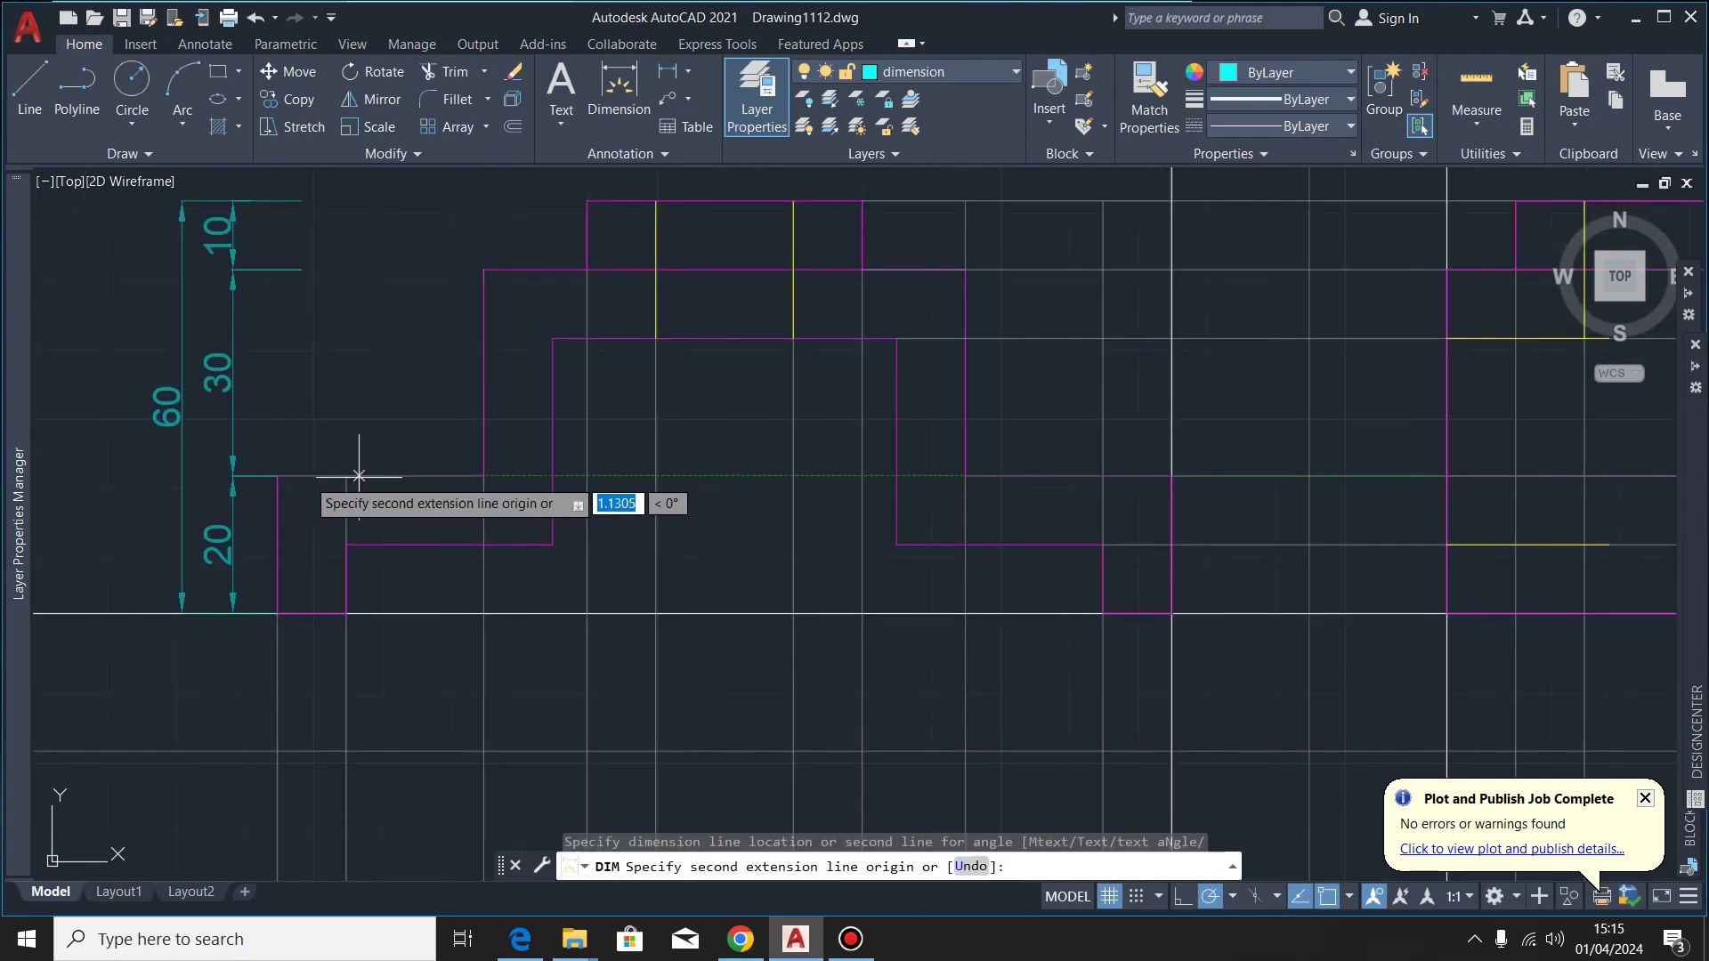
click(483, 476)
scroll(483, 476, down, 3)
scroll(485, 374, up, 3)
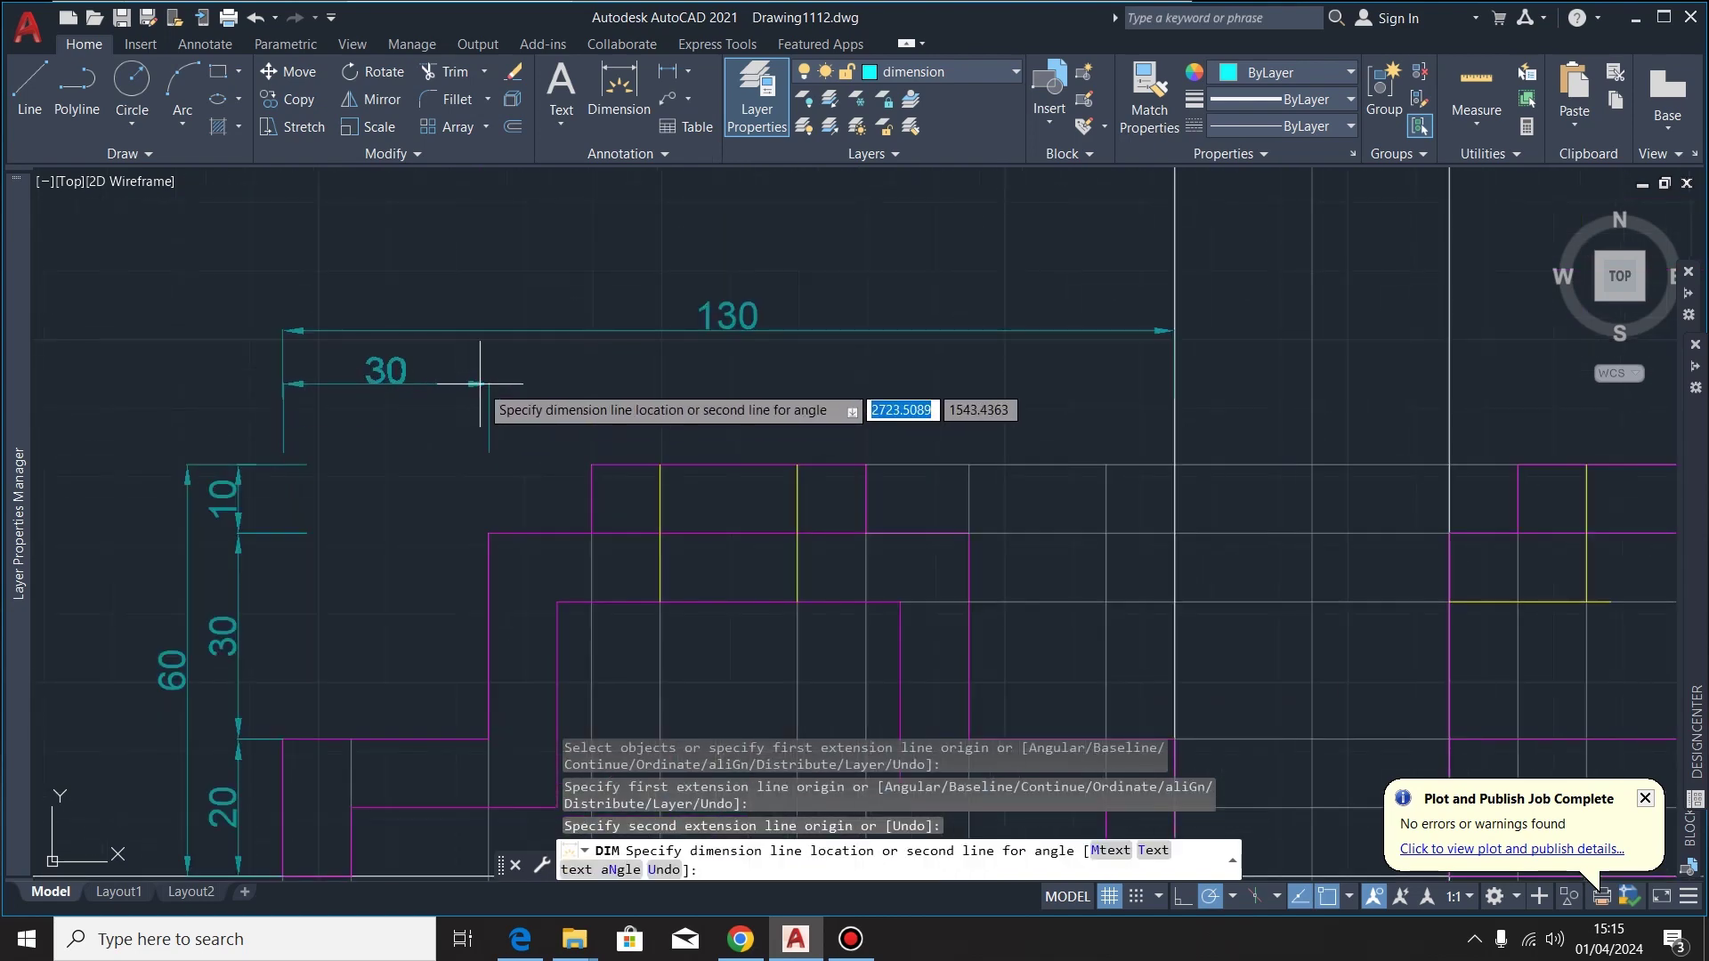
click(486, 376)
key(Return)
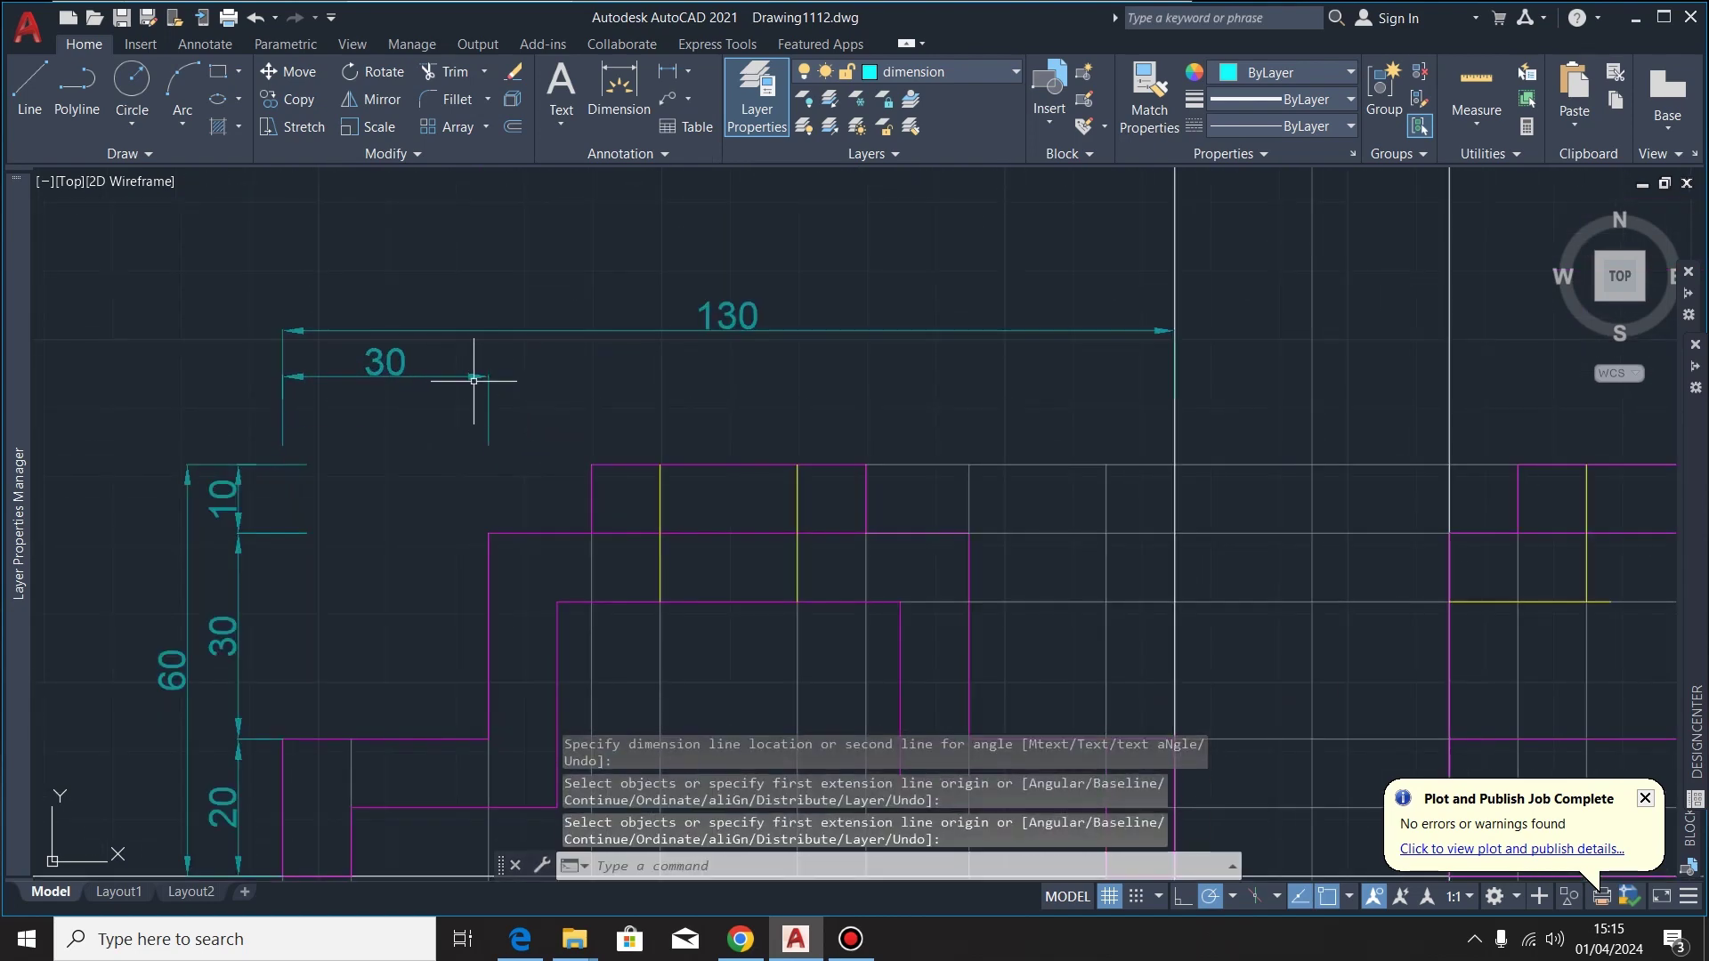
Chain 15, 40, 15 and 30 dimensions on from the 30
click(481, 379)
mouse_move(488, 378)
click(577, 454)
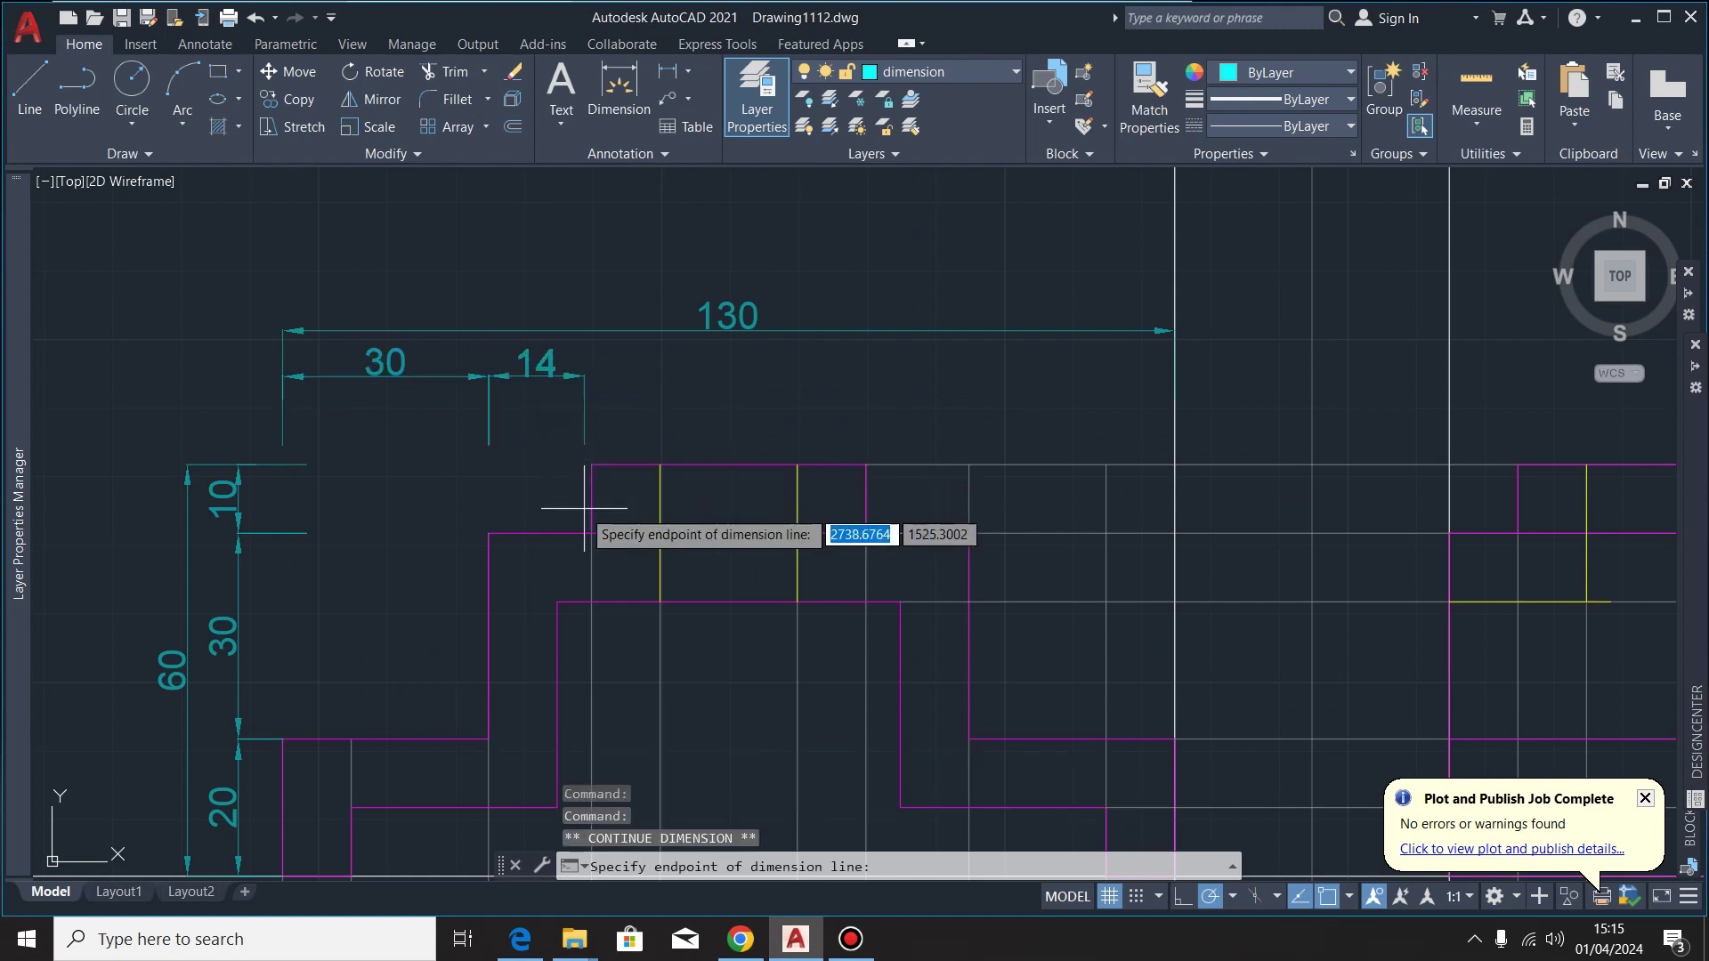
click(592, 464)
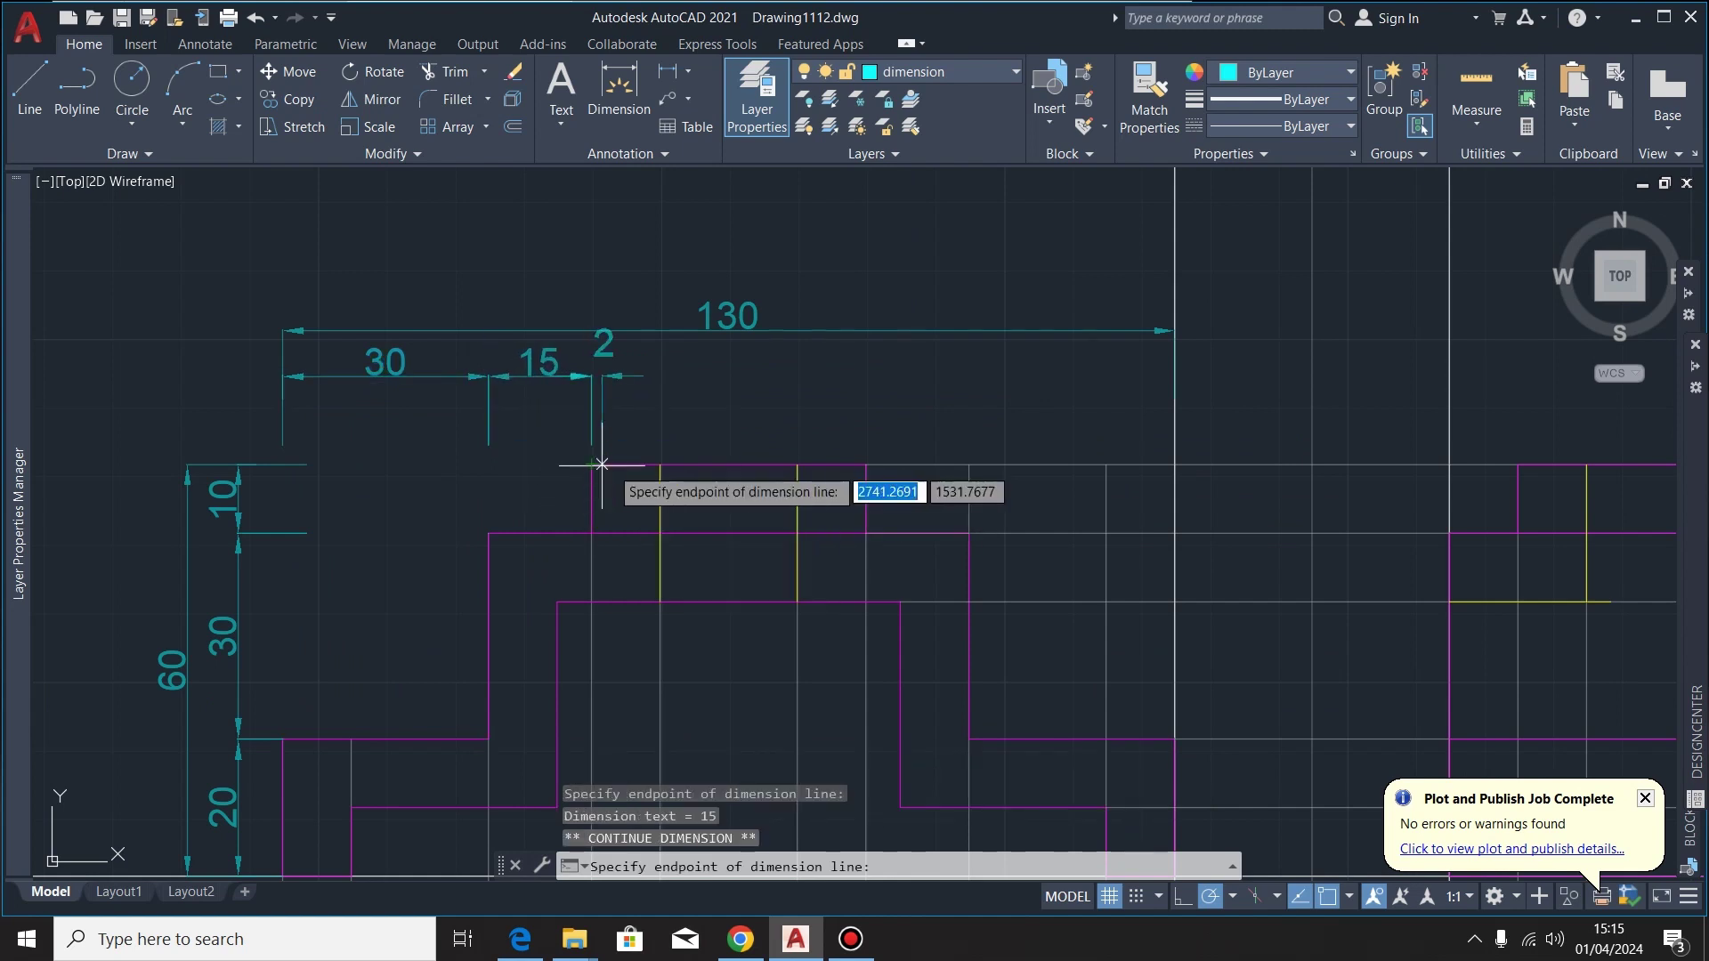
click(866, 475)
middle_drag(966, 533, 785, 475)
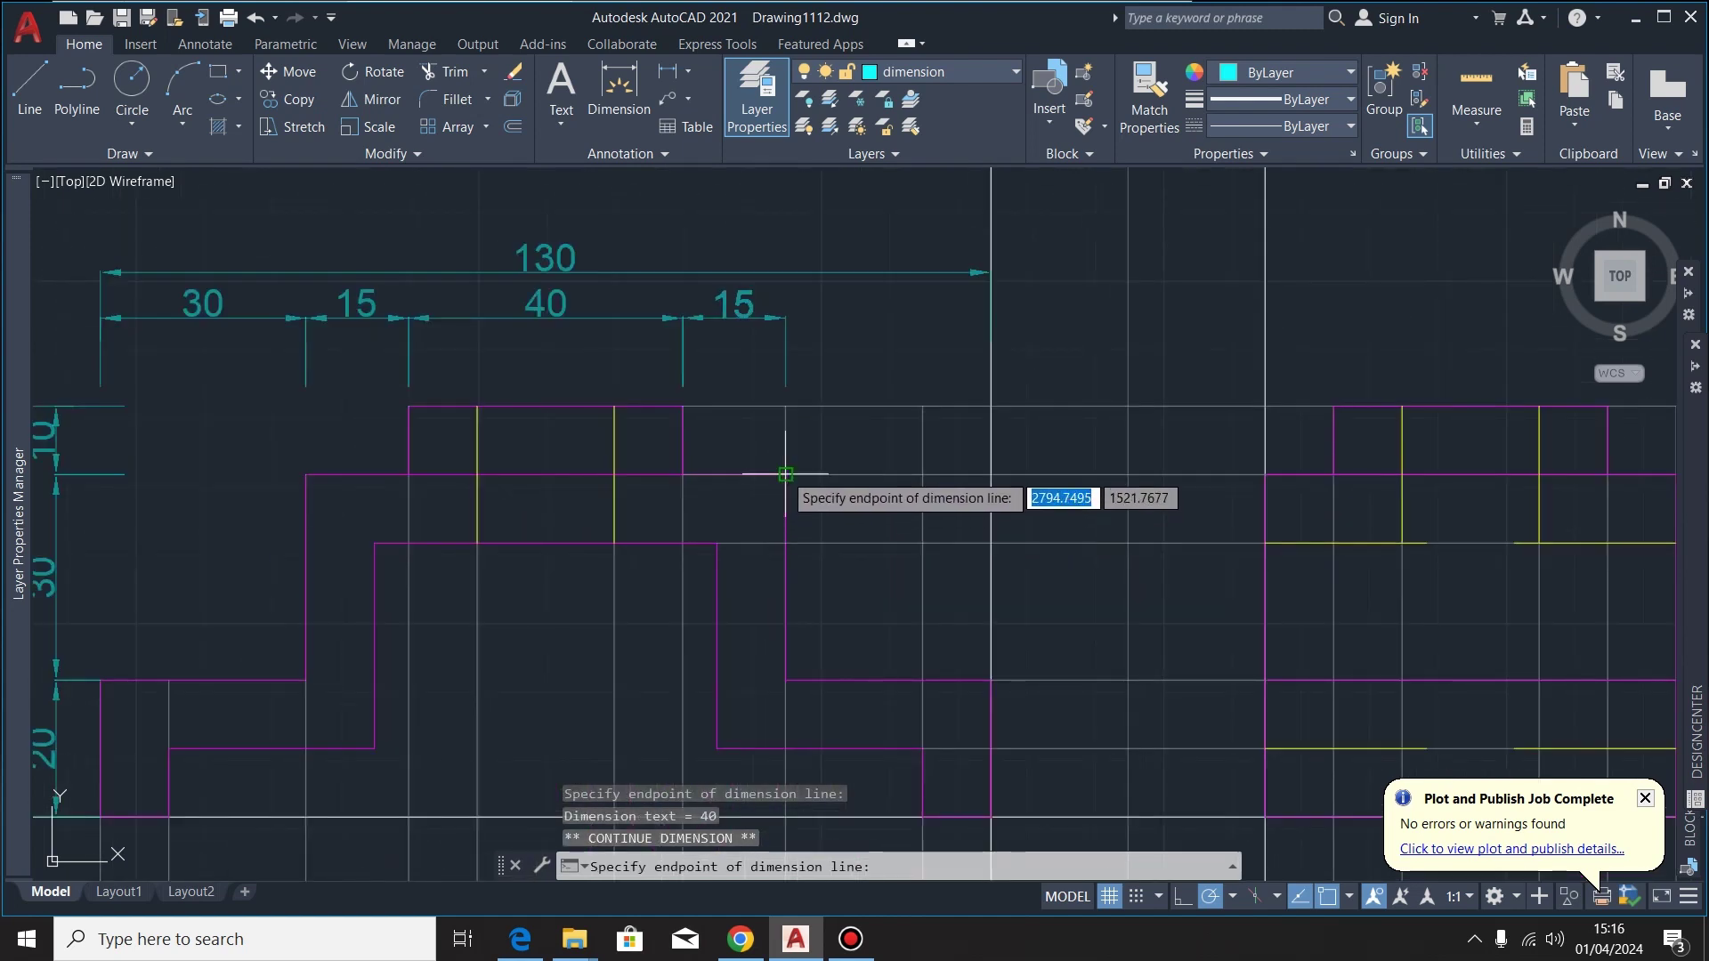
scroll(686, 474, down, 2)
click(991, 681)
scroll(850, 605, up, 4)
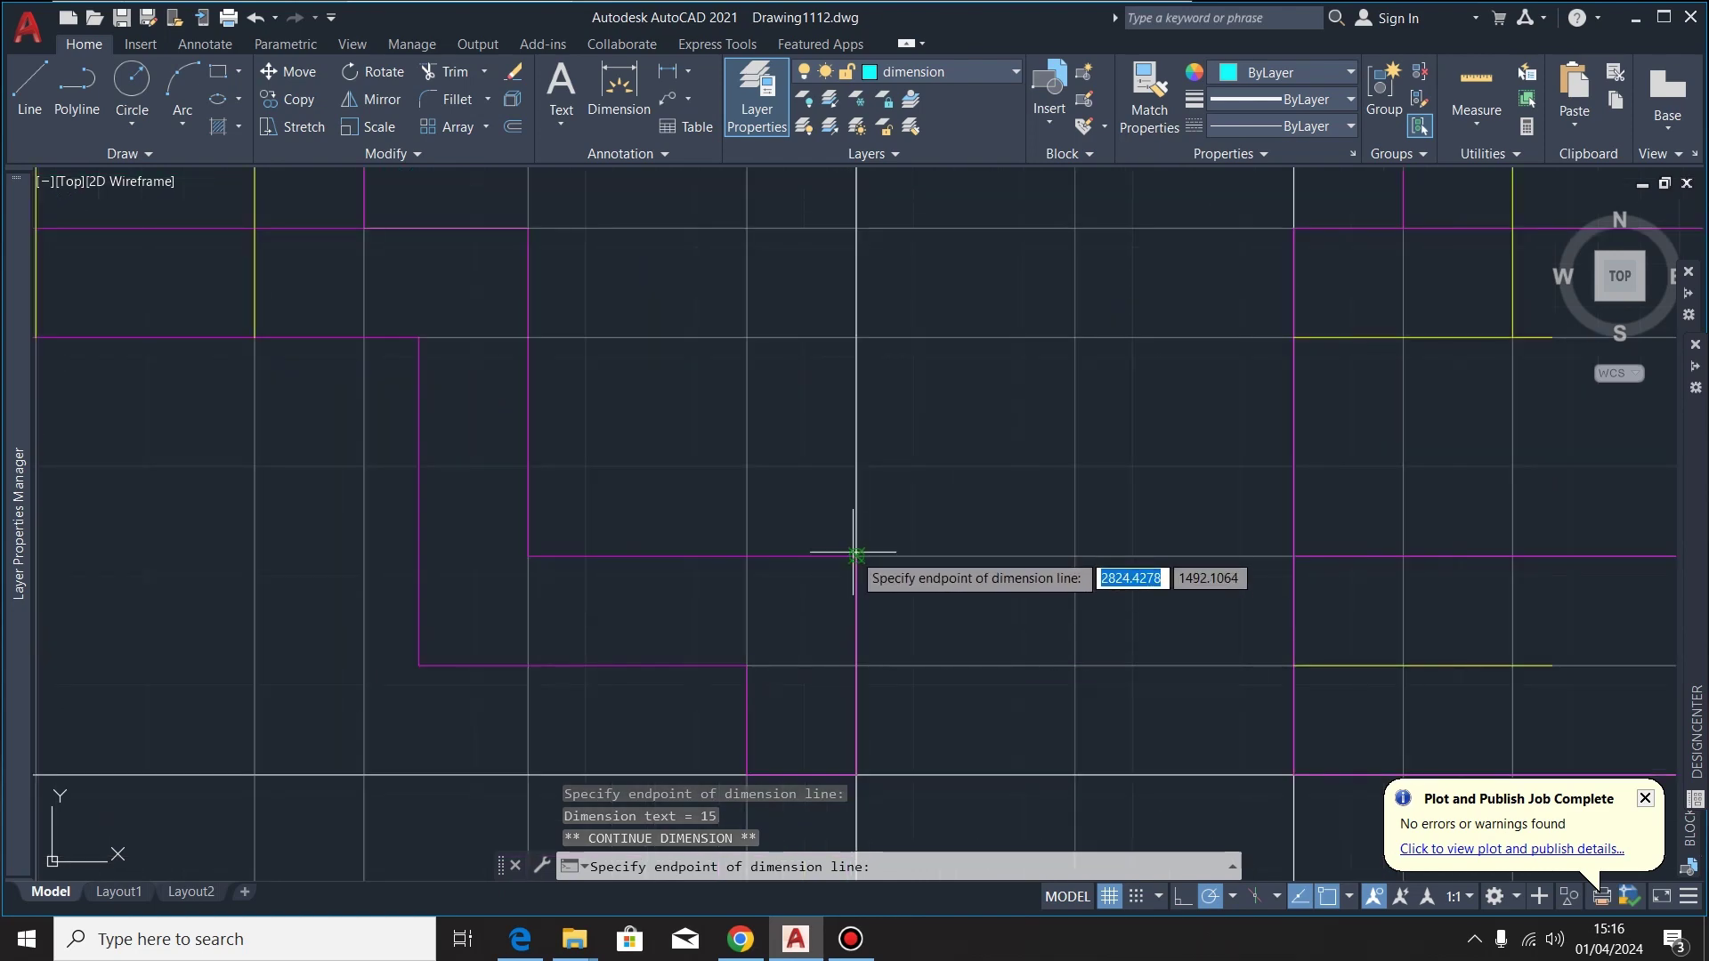
scroll(855, 564, down, 6)
key(Escape)
scroll(700, 584, up, 3)
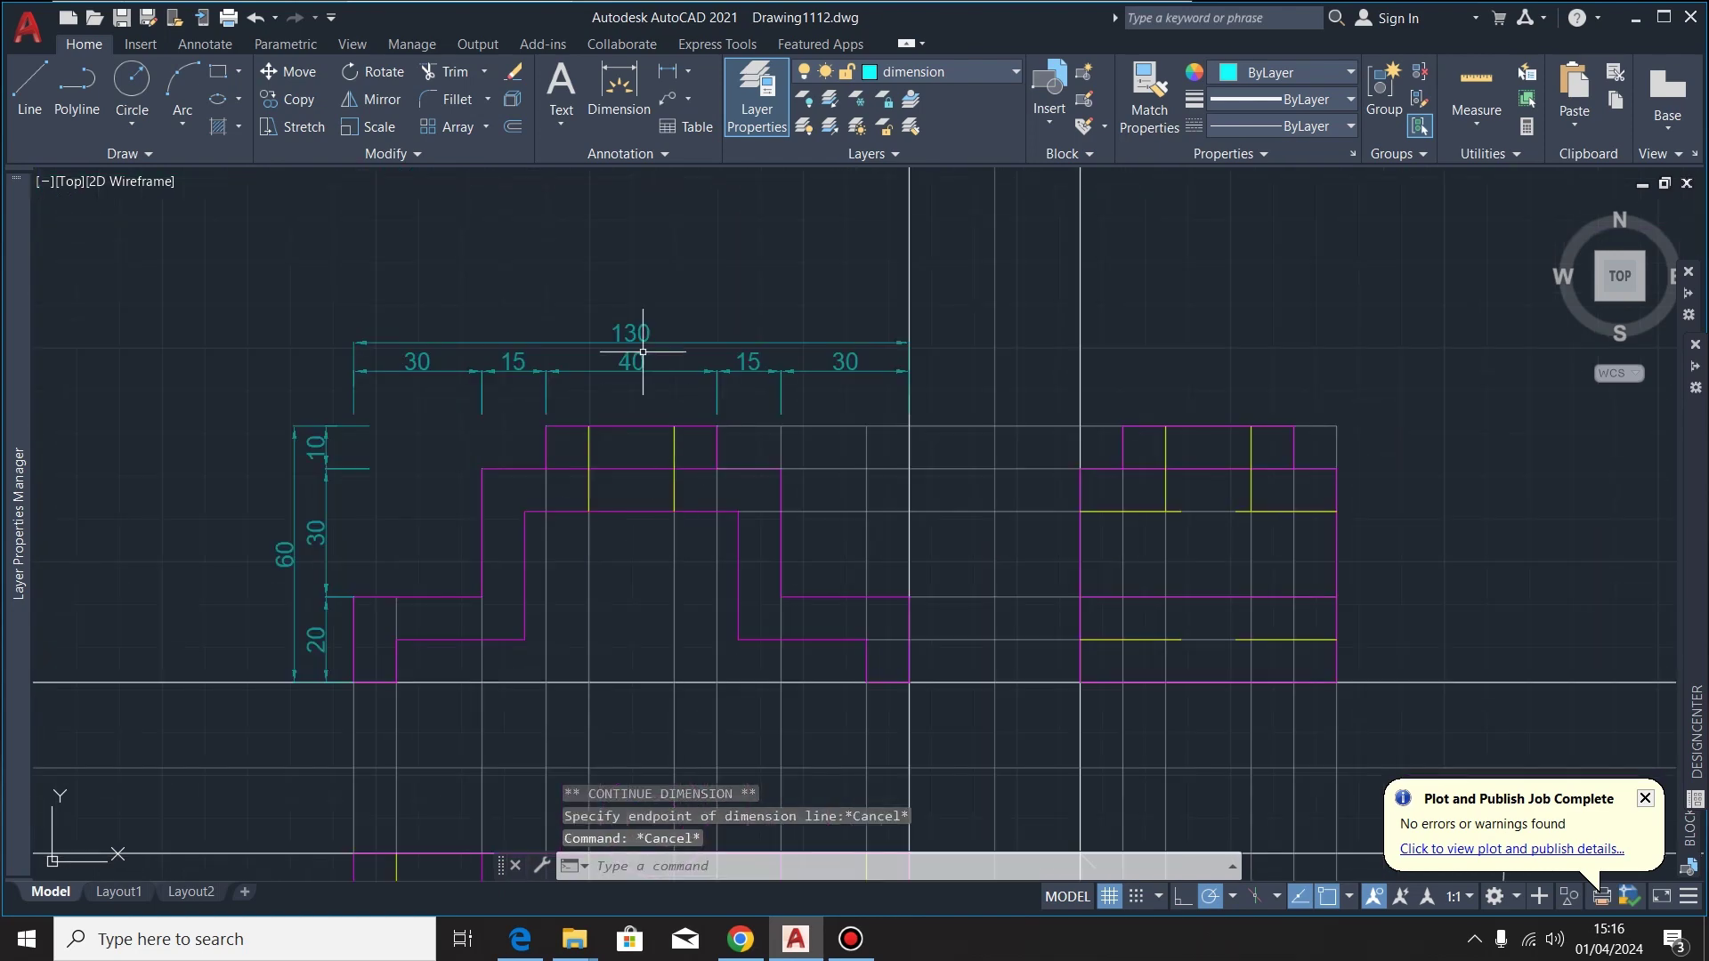
scroll(591, 466, down, 2)
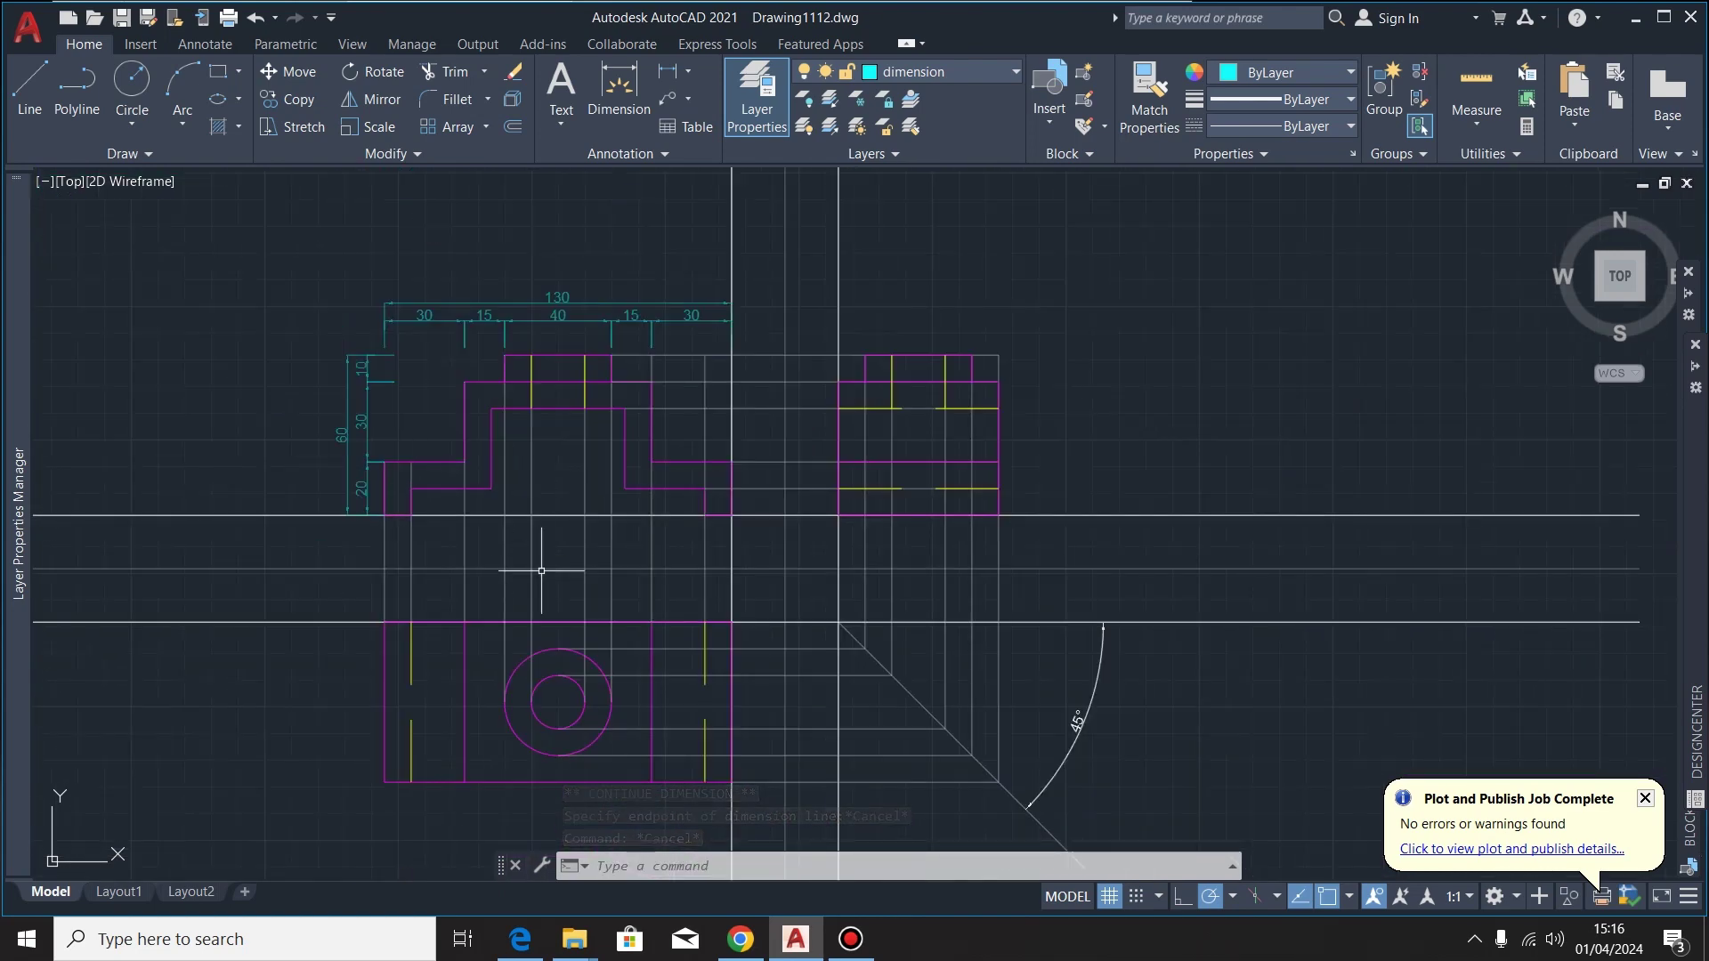
Place a 30 linear dimension along the front view's lower step
scroll(571, 455, up, 3)
click(620, 89)
scroll(496, 400, up, 2)
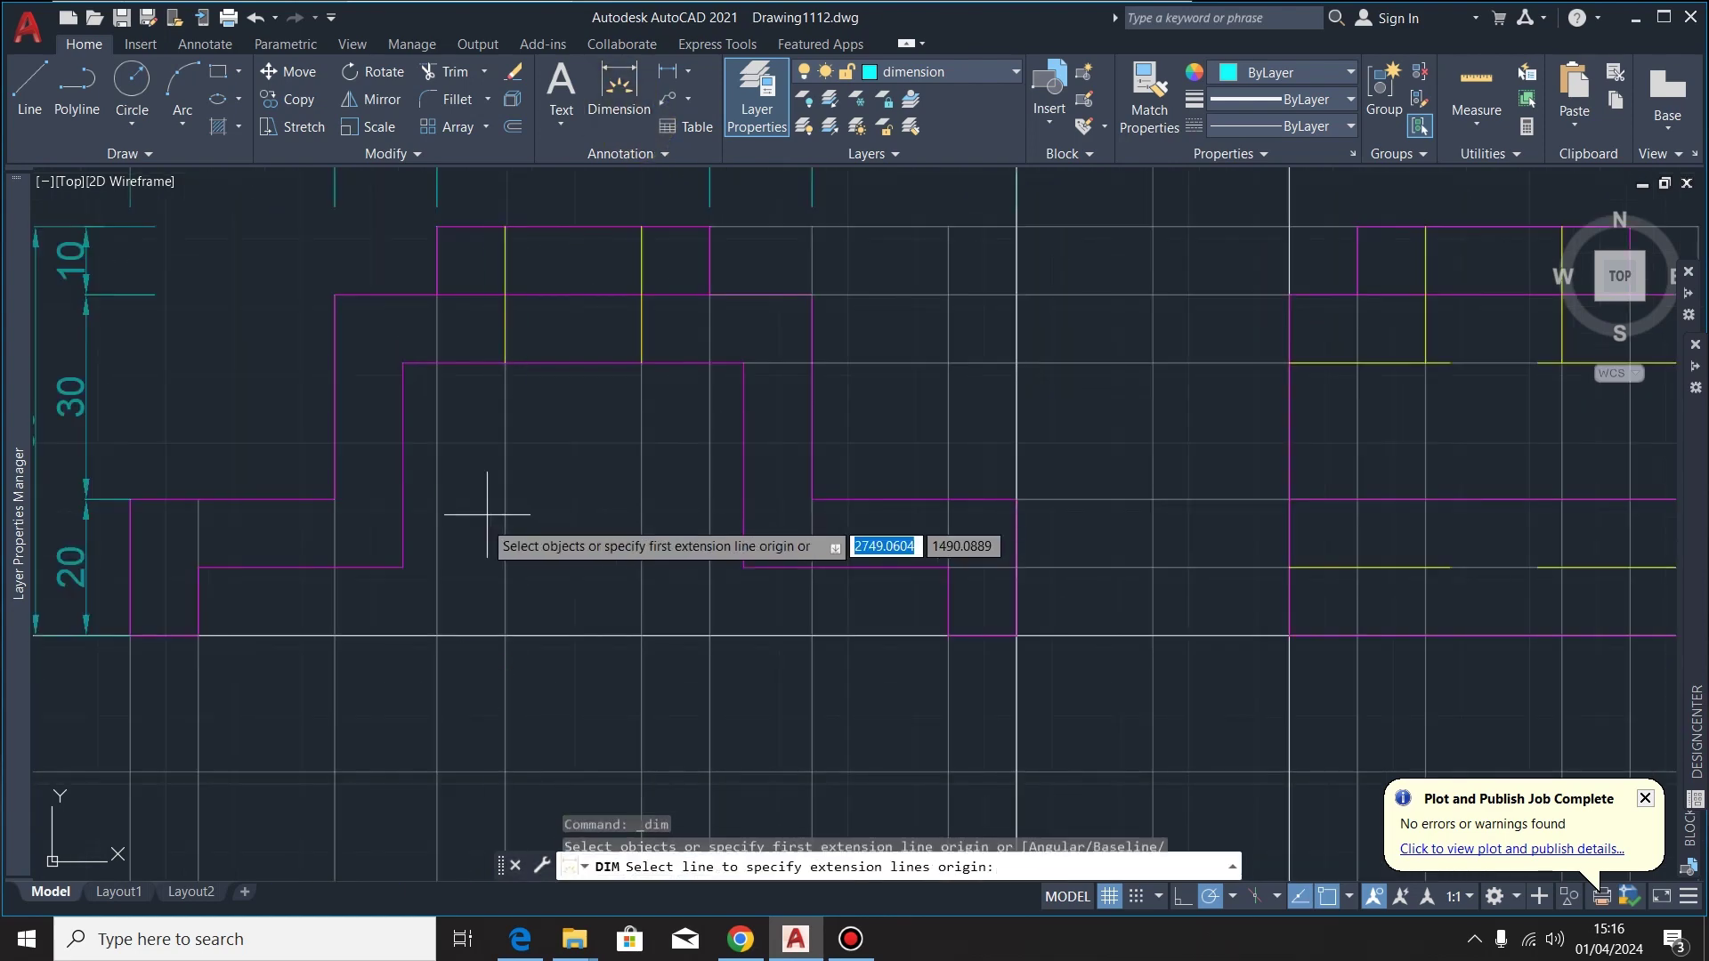
scroll(516, 523, down, 2)
scroll(229, 694, up, 2)
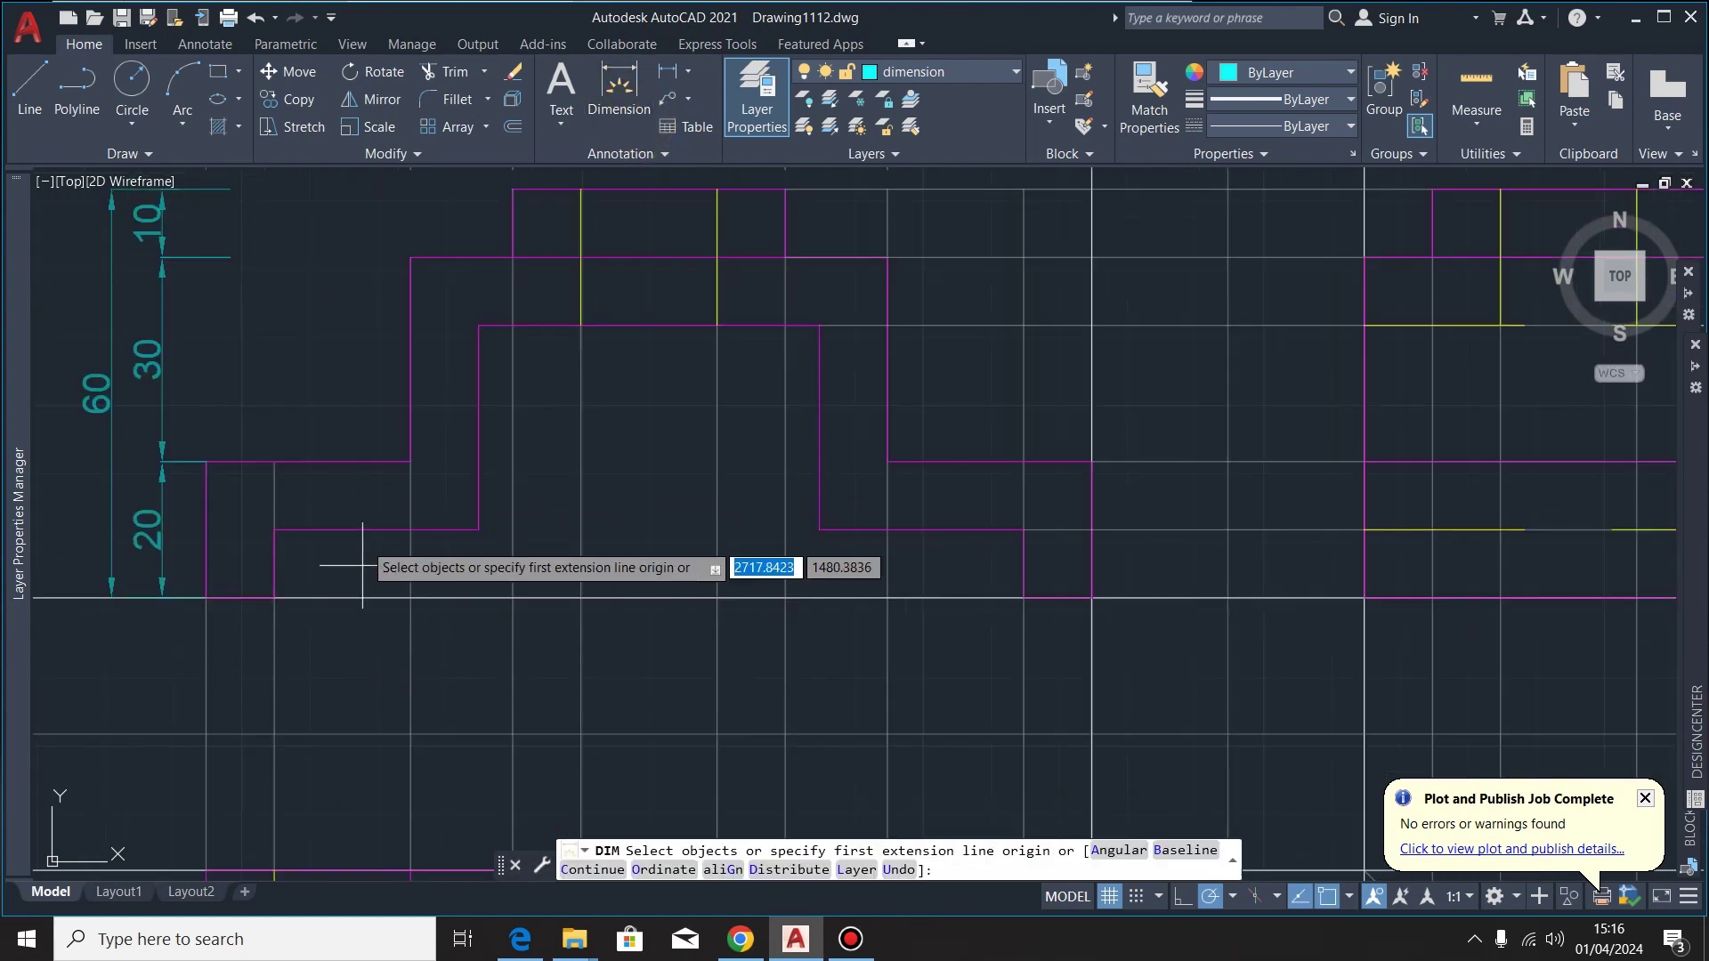
scroll(383, 507, down, 2)
scroll(352, 534, up, 2)
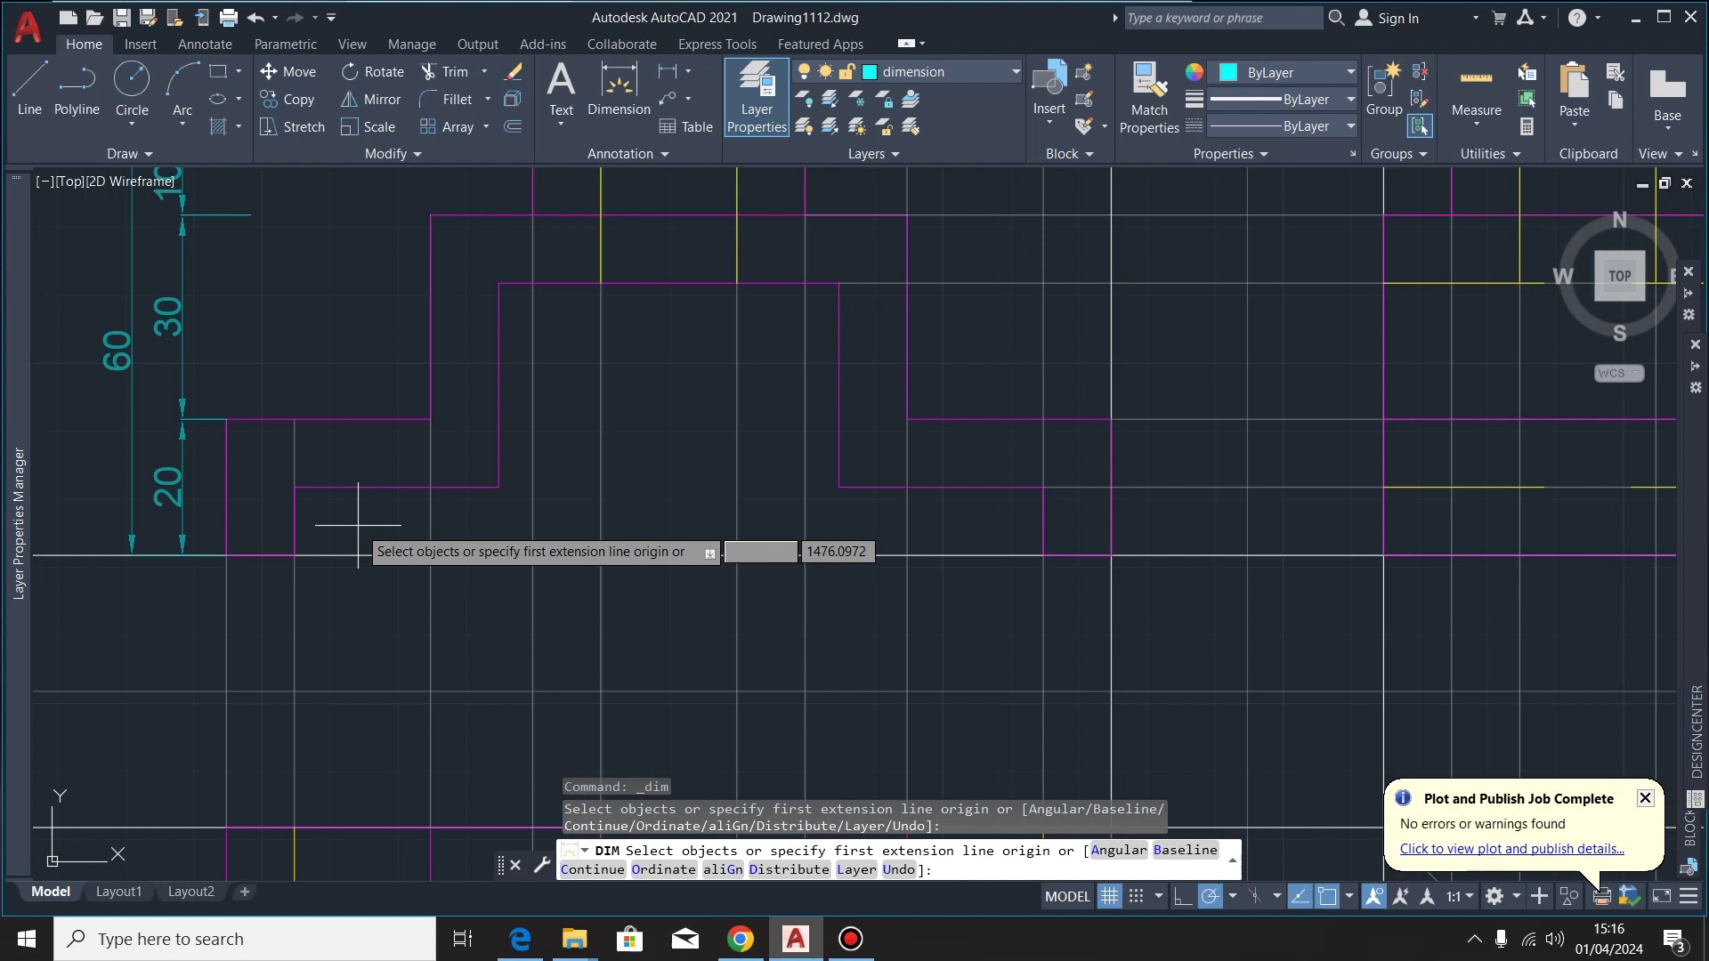
click(295, 488)
click(499, 488)
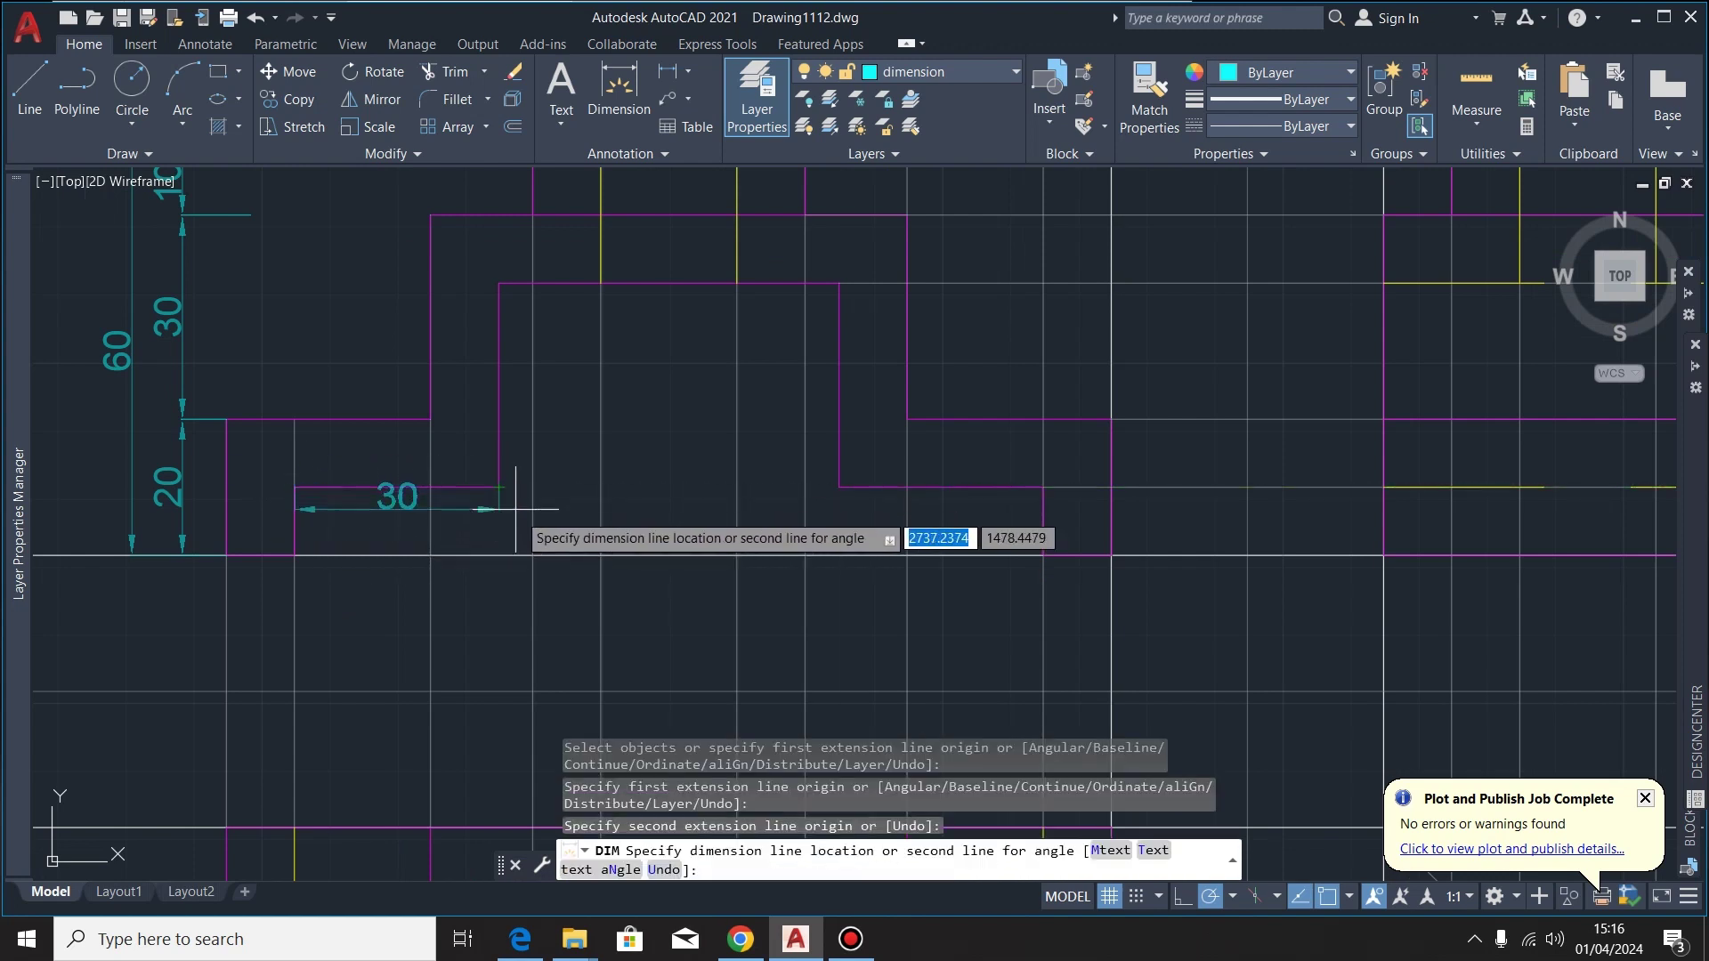
click(567, 526)
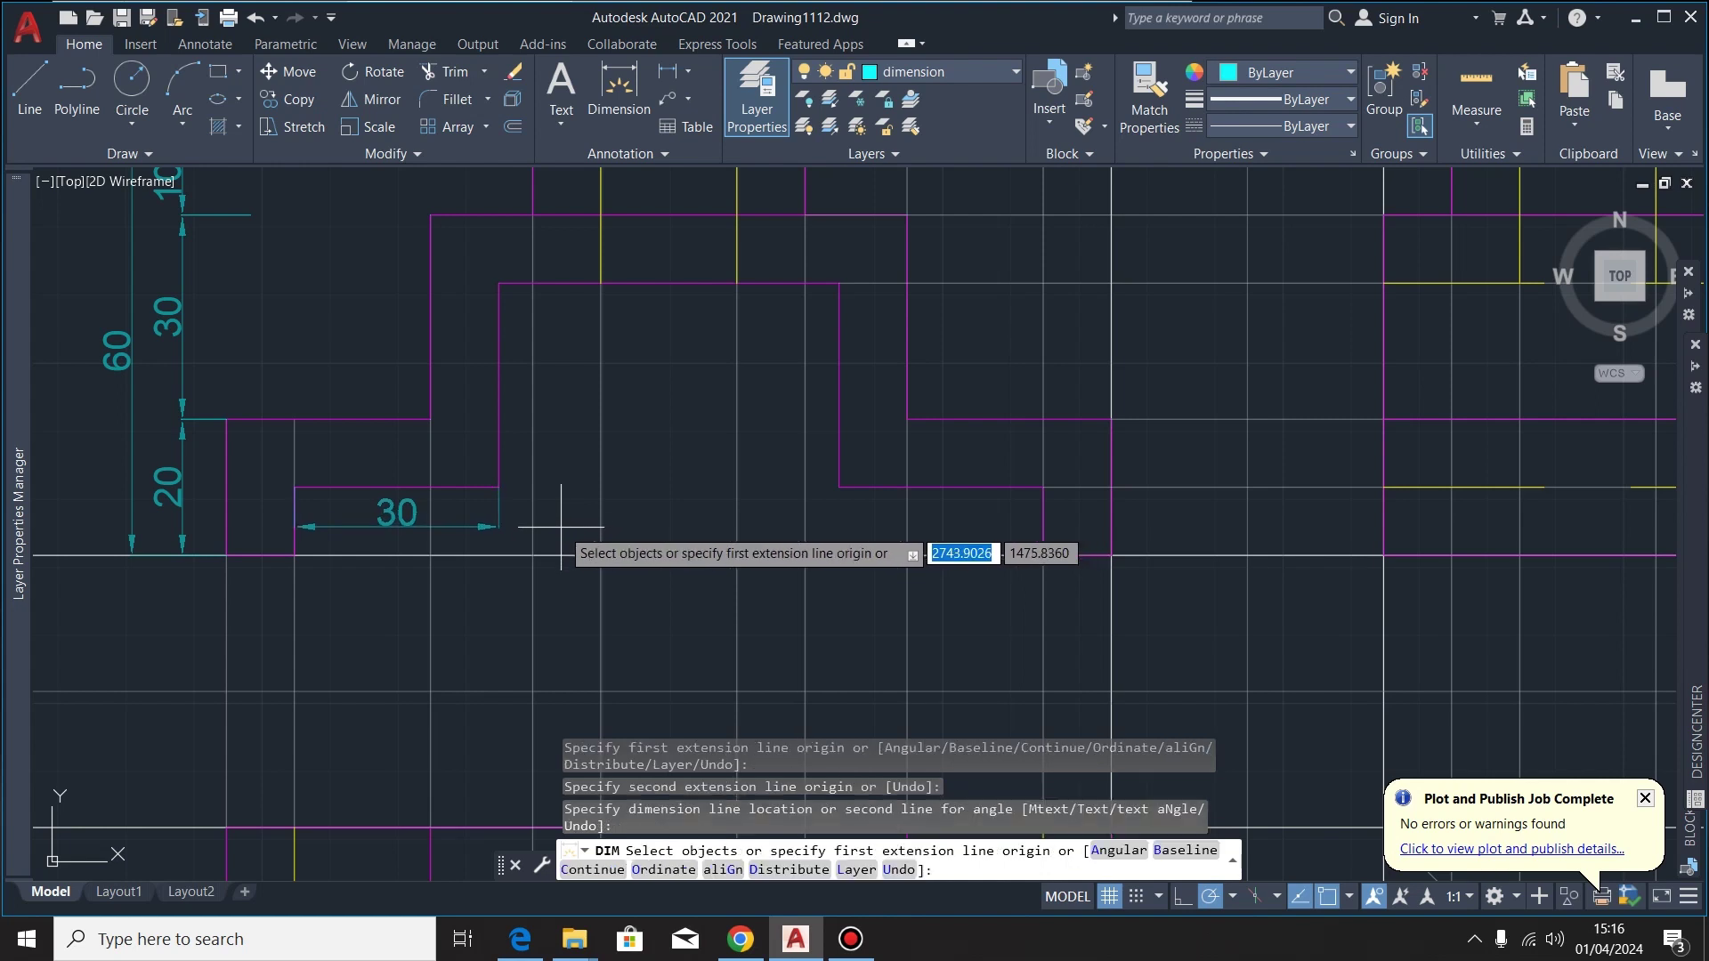
key(Return)
Chain 15, 20, 15 and 30 dimensions on from the lower-step 30
click(498, 526)
click(574, 584)
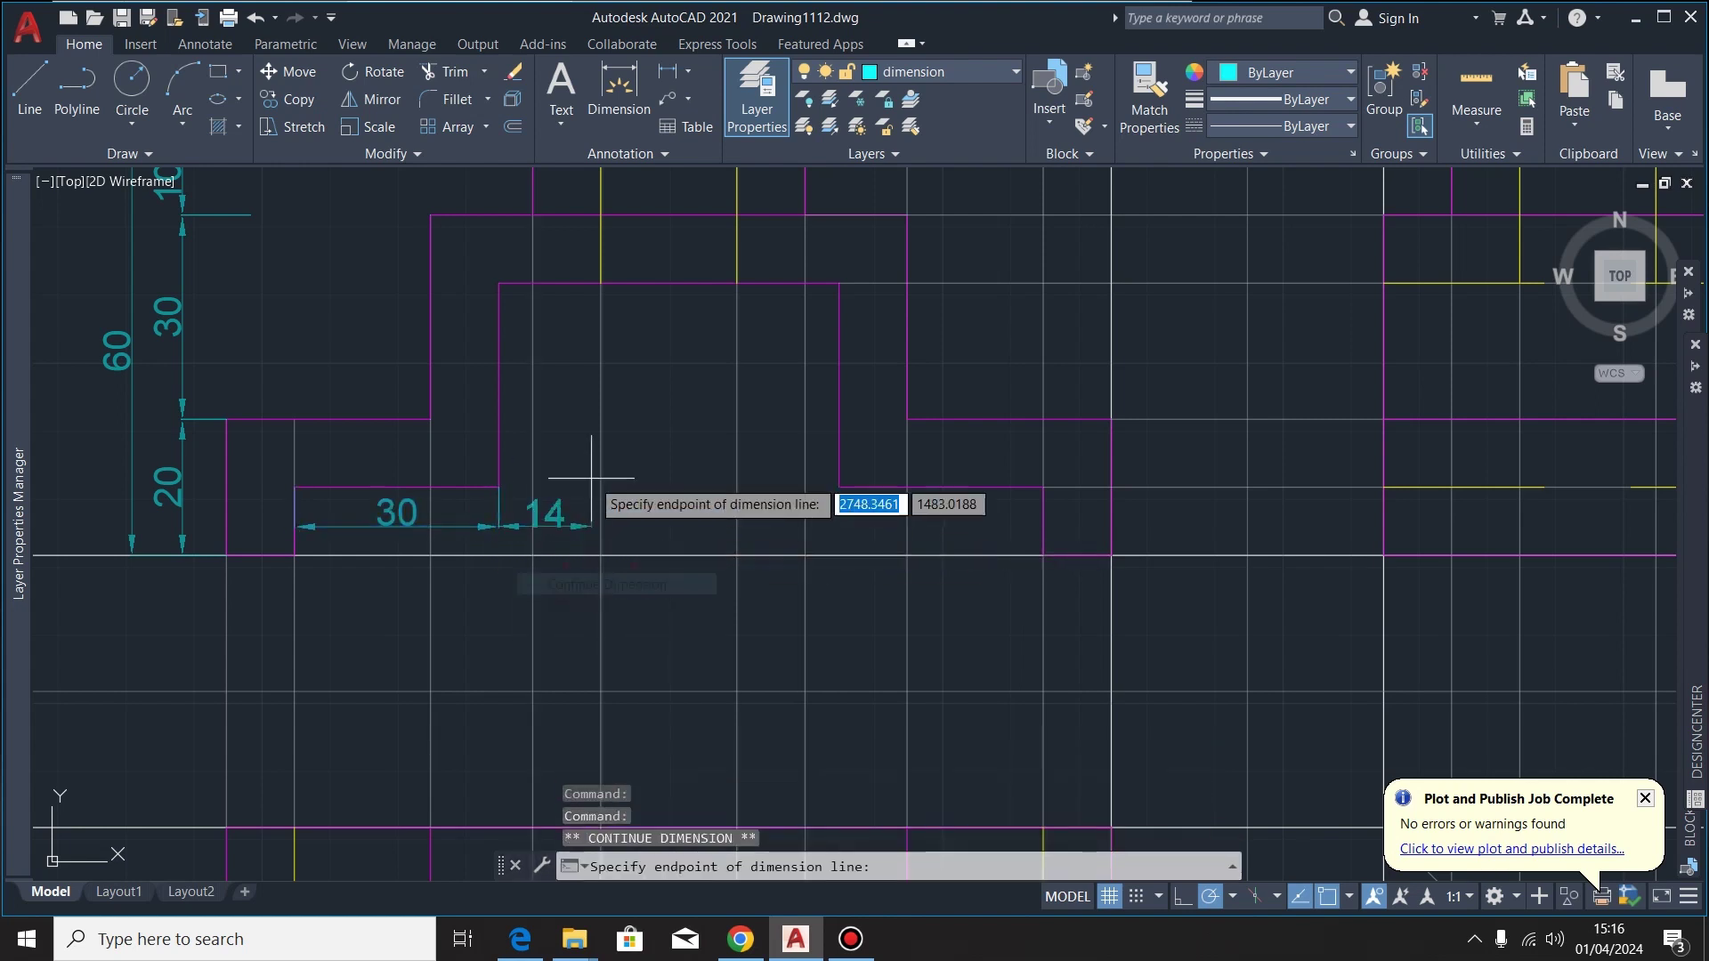
click(601, 283)
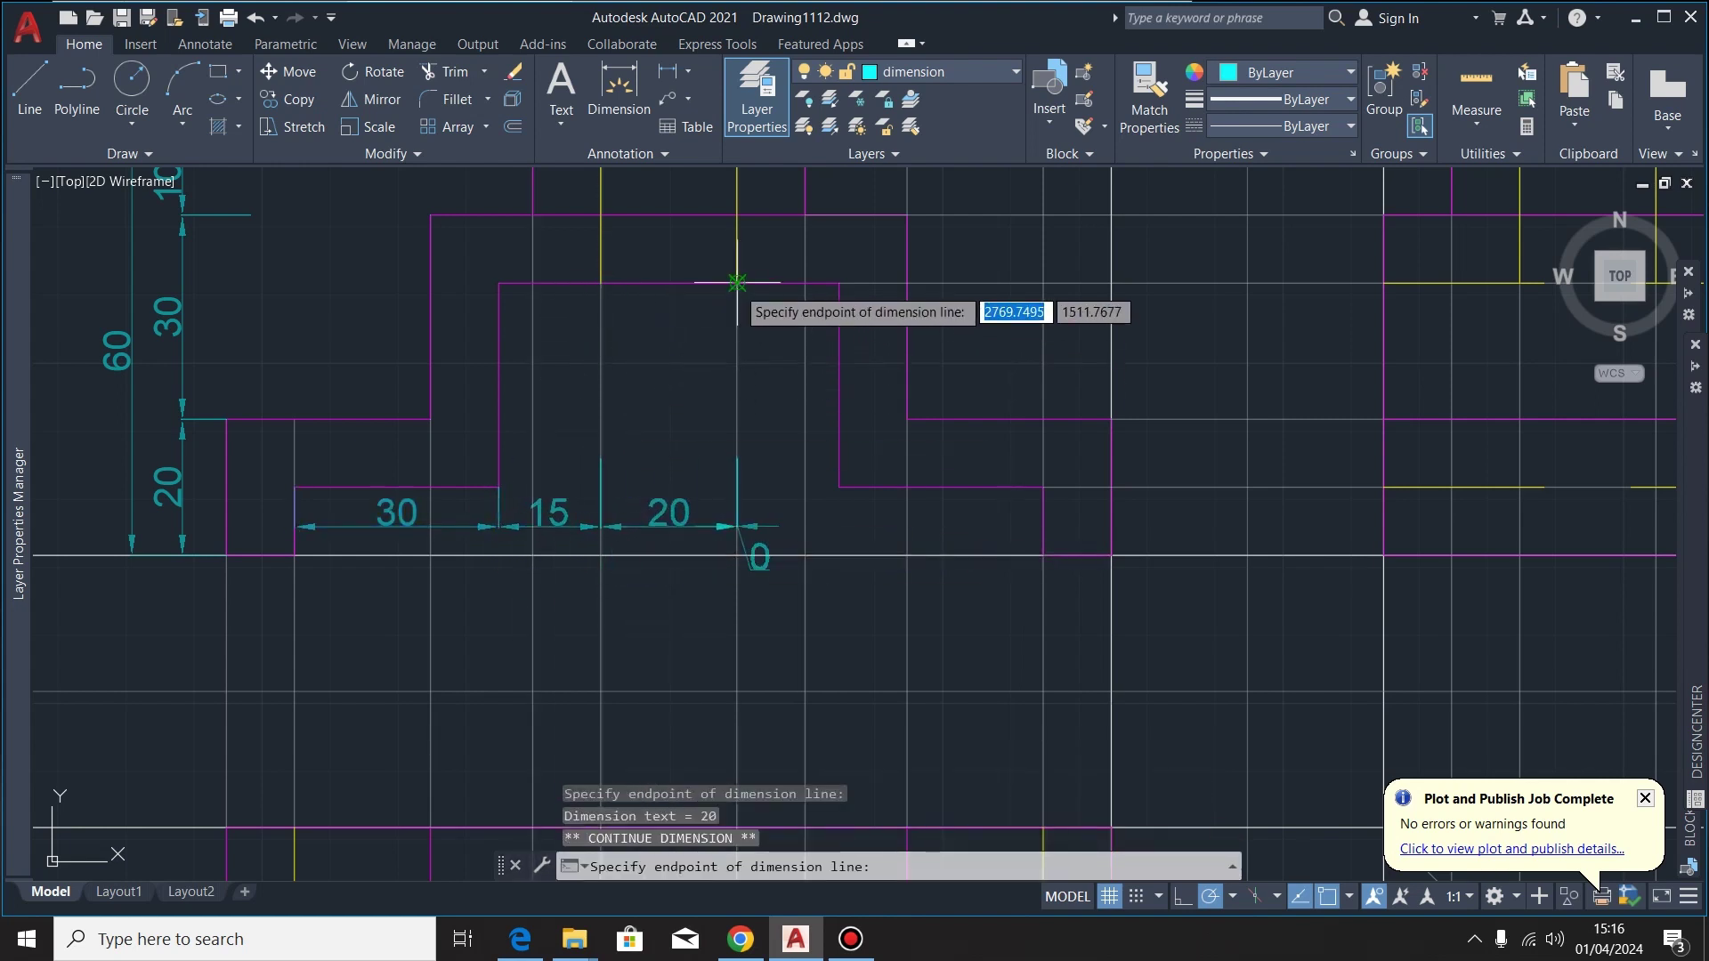
click(840, 283)
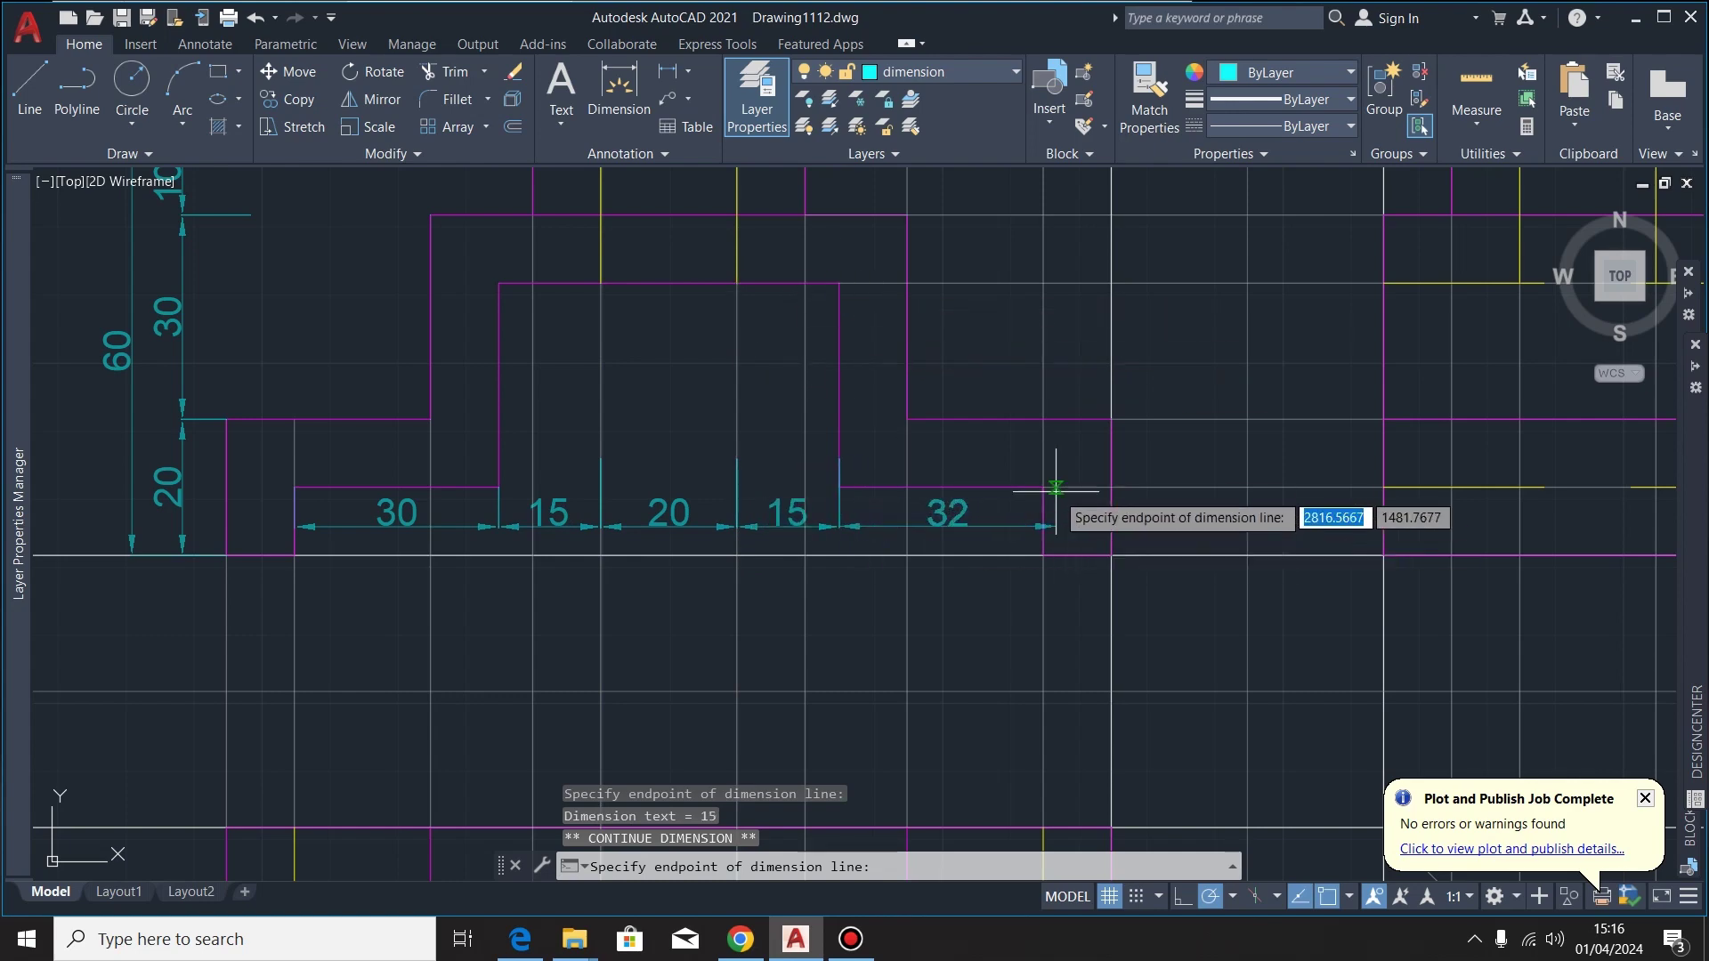
scroll(1043, 487, down, 3)
key(Escape)
key(Escape)
scroll(884, 565, up, 2)
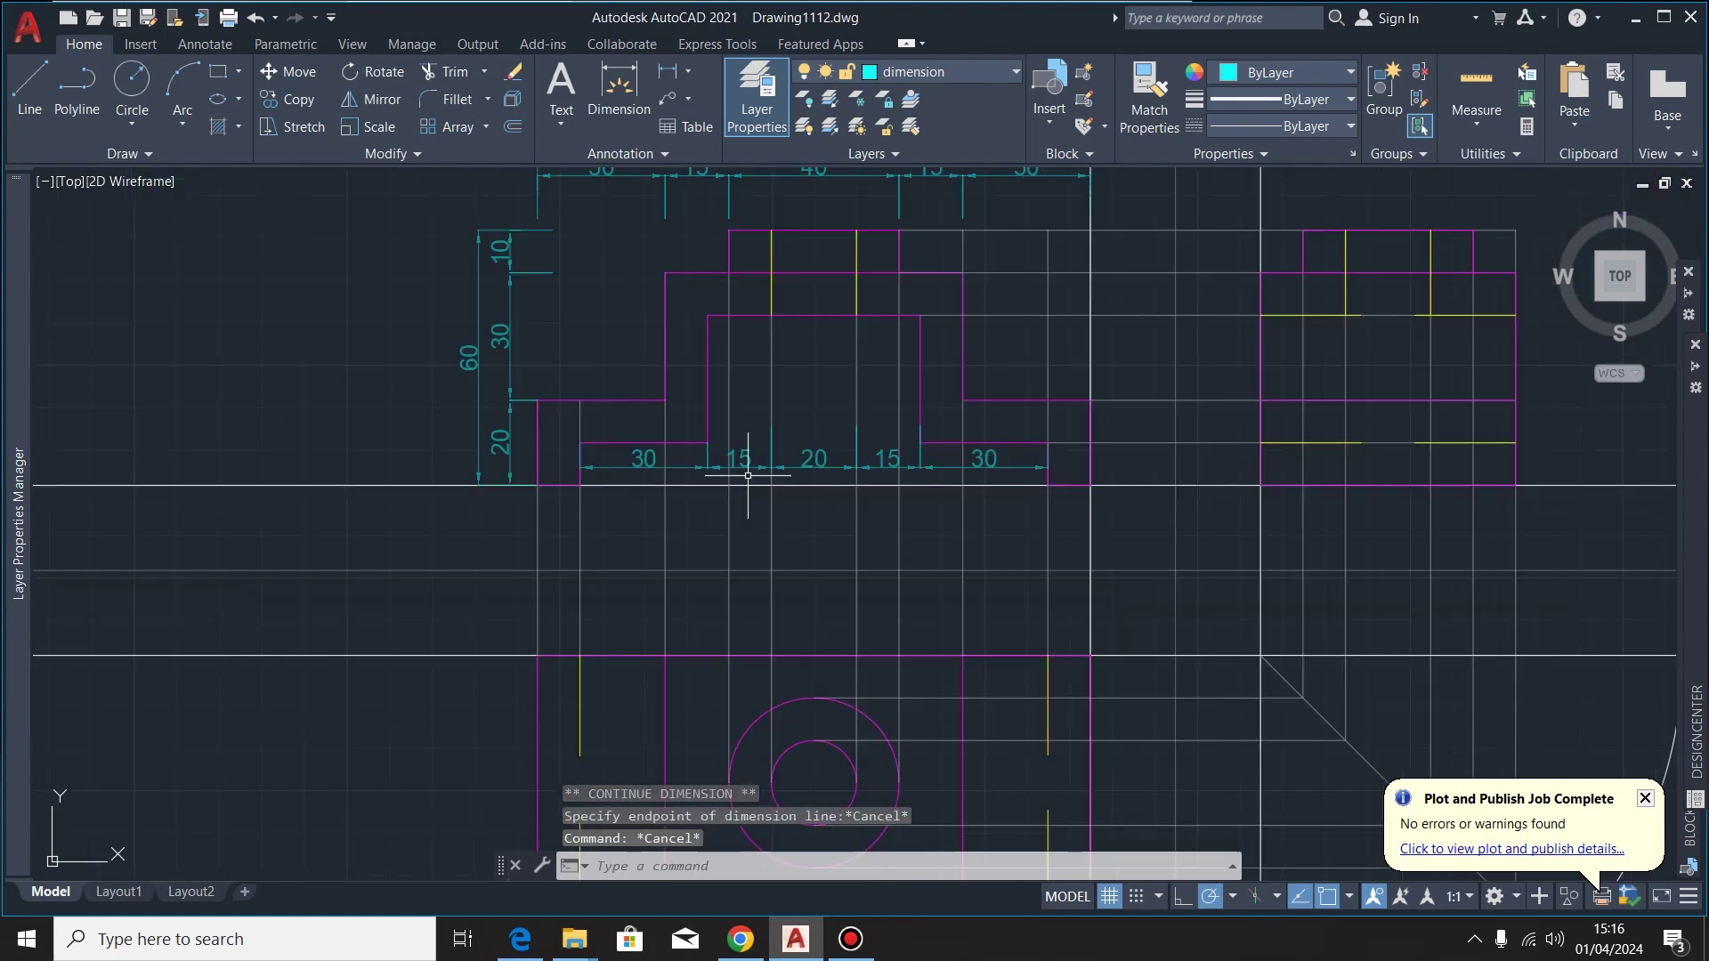
scroll(751, 481, up, 1)
scroll(703, 463, down, 3)
scroll(680, 564, up, 3)
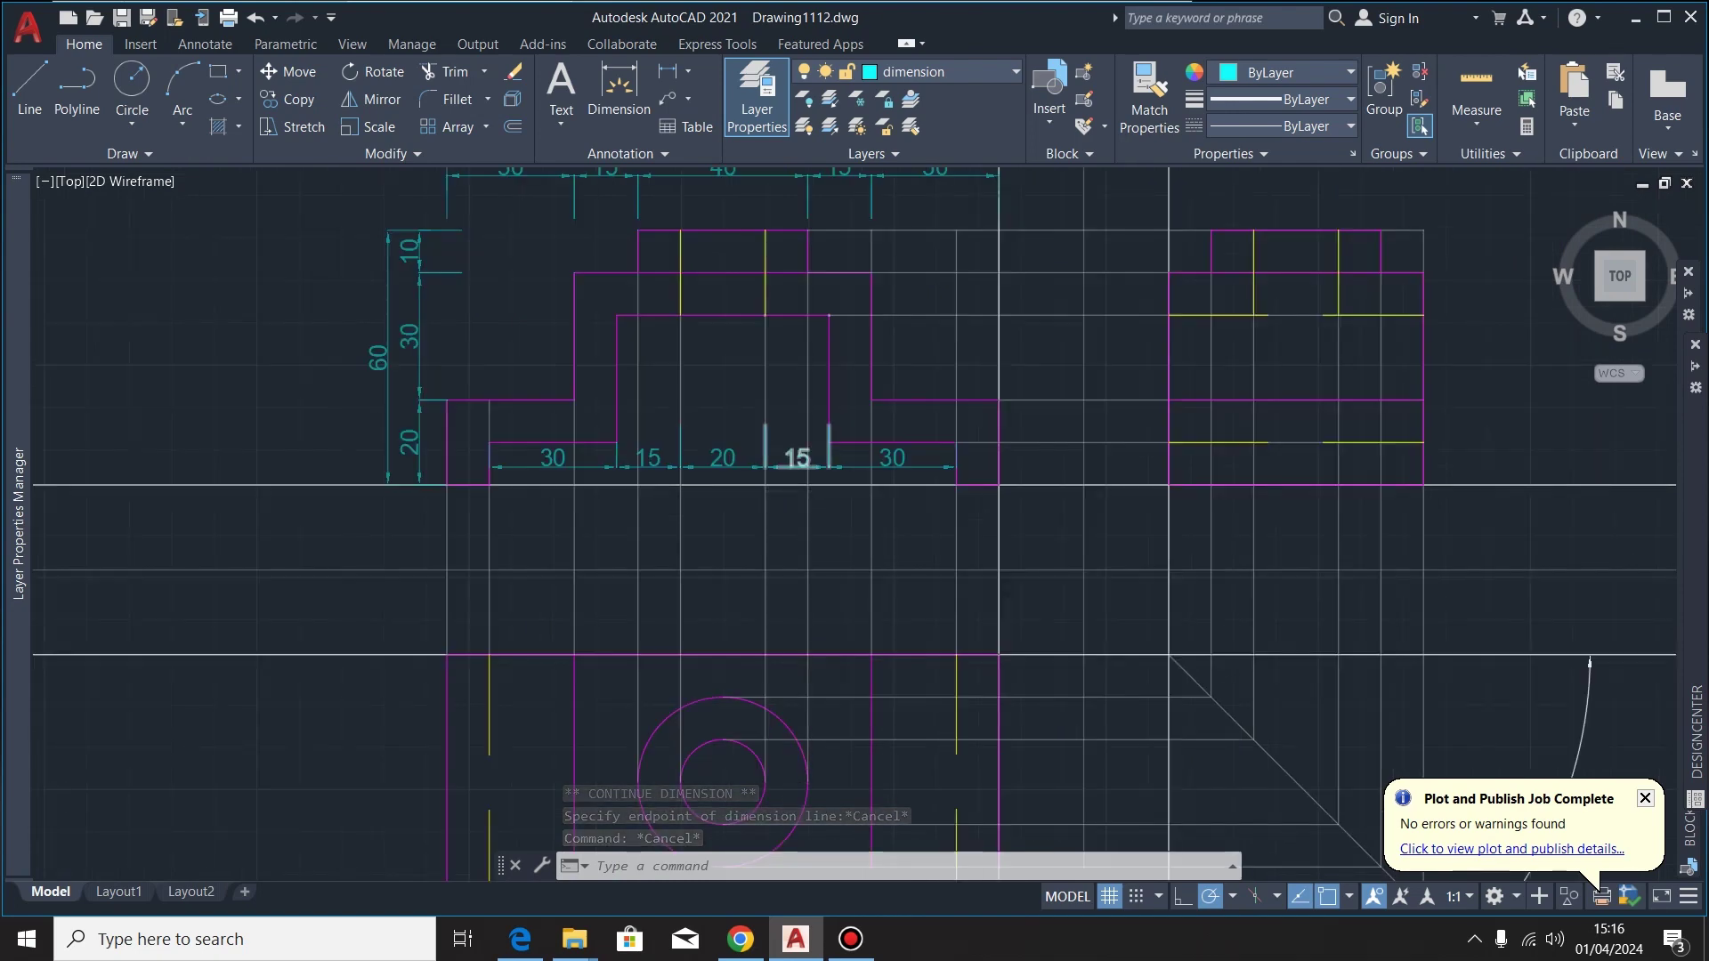
Add the 60 depth dimension along the lower view's left edge
click(593, 93)
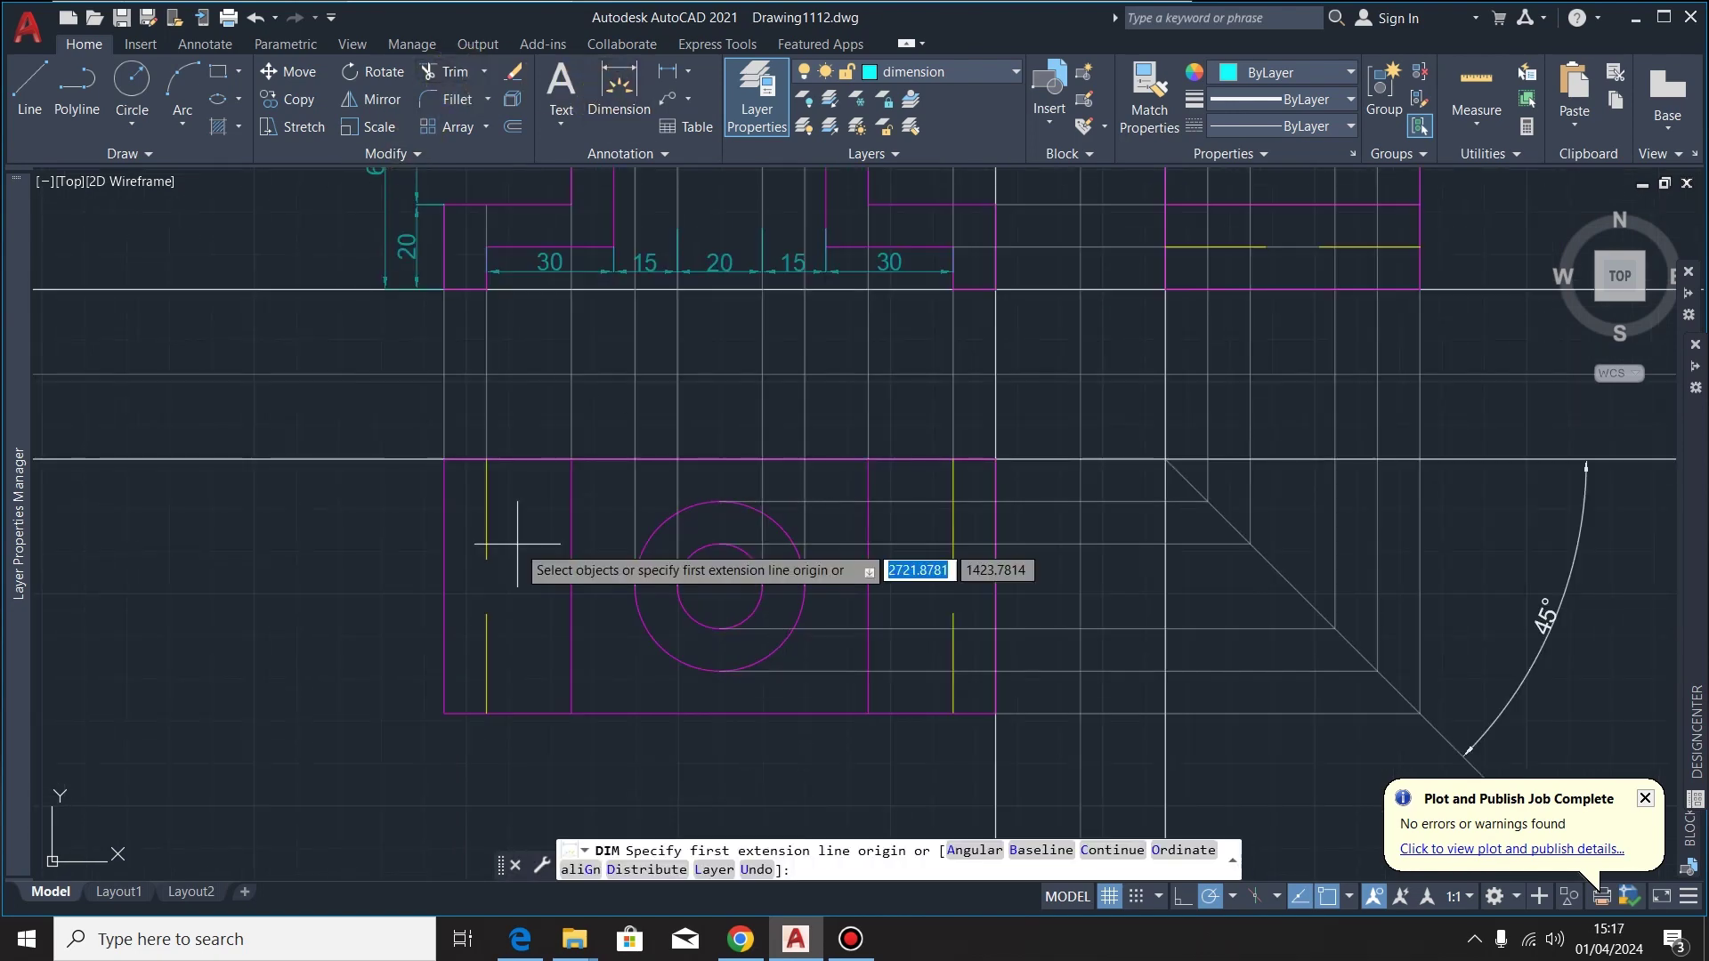
scroll(441, 476, up, 4)
click(456, 441)
scroll(455, 476, down, 3)
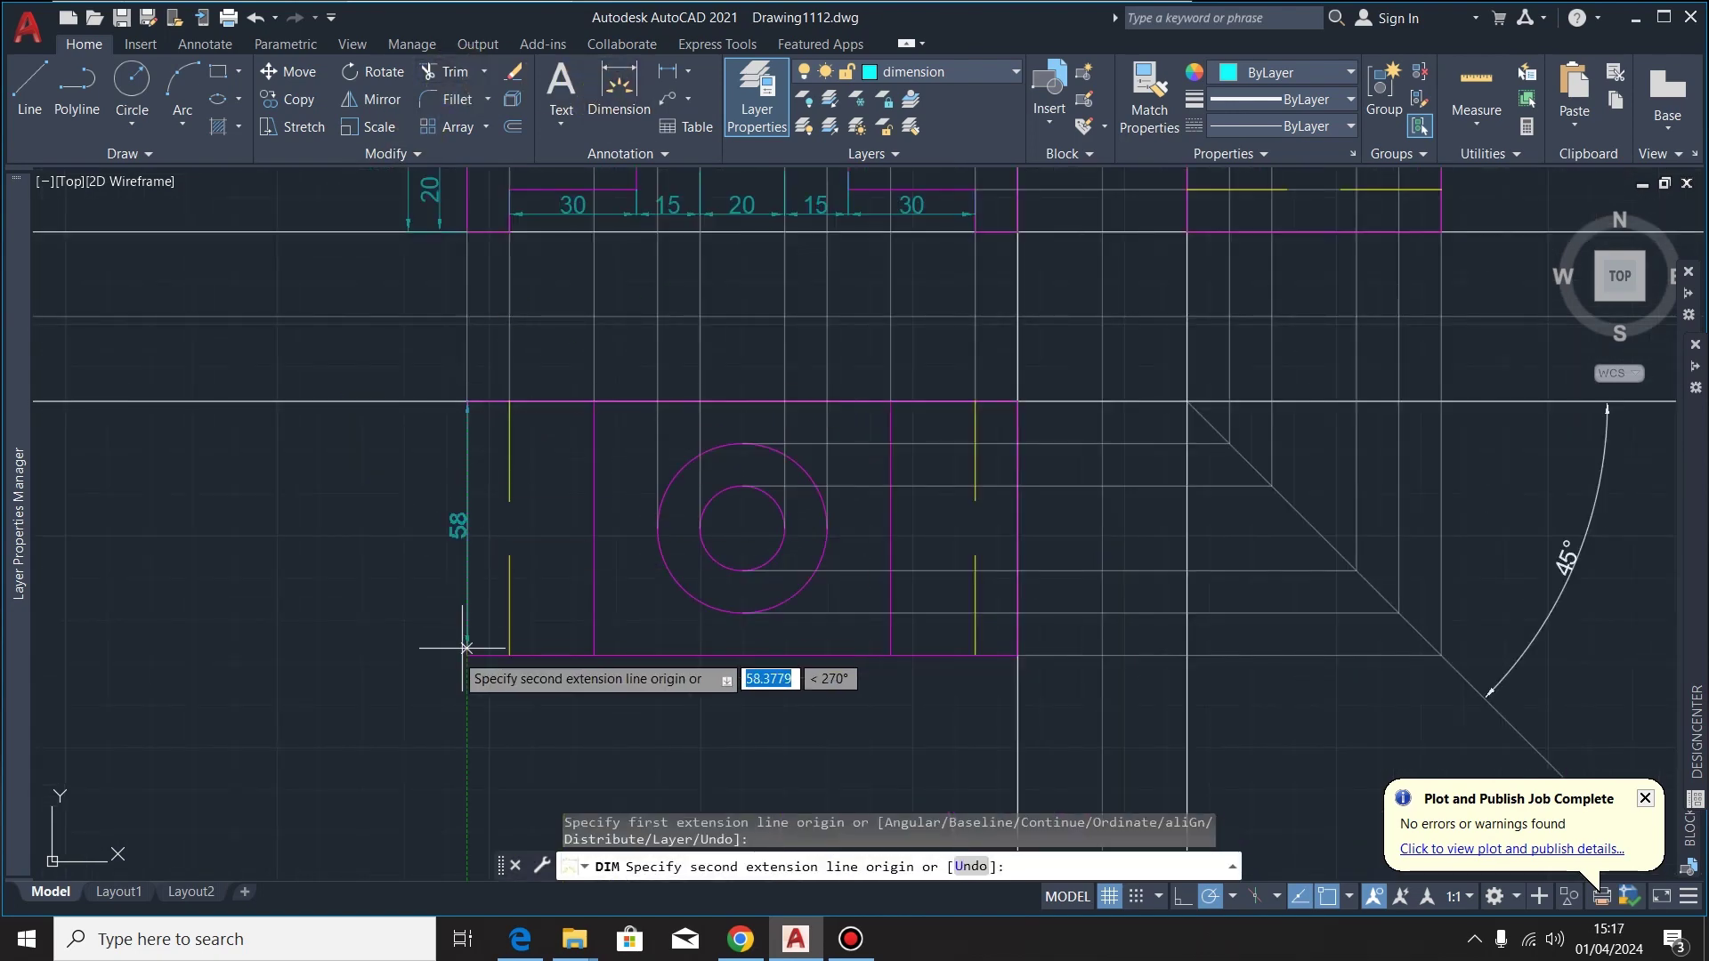
scroll(461, 649, up, 4)
click(500, 591)
scroll(500, 591, down, 3)
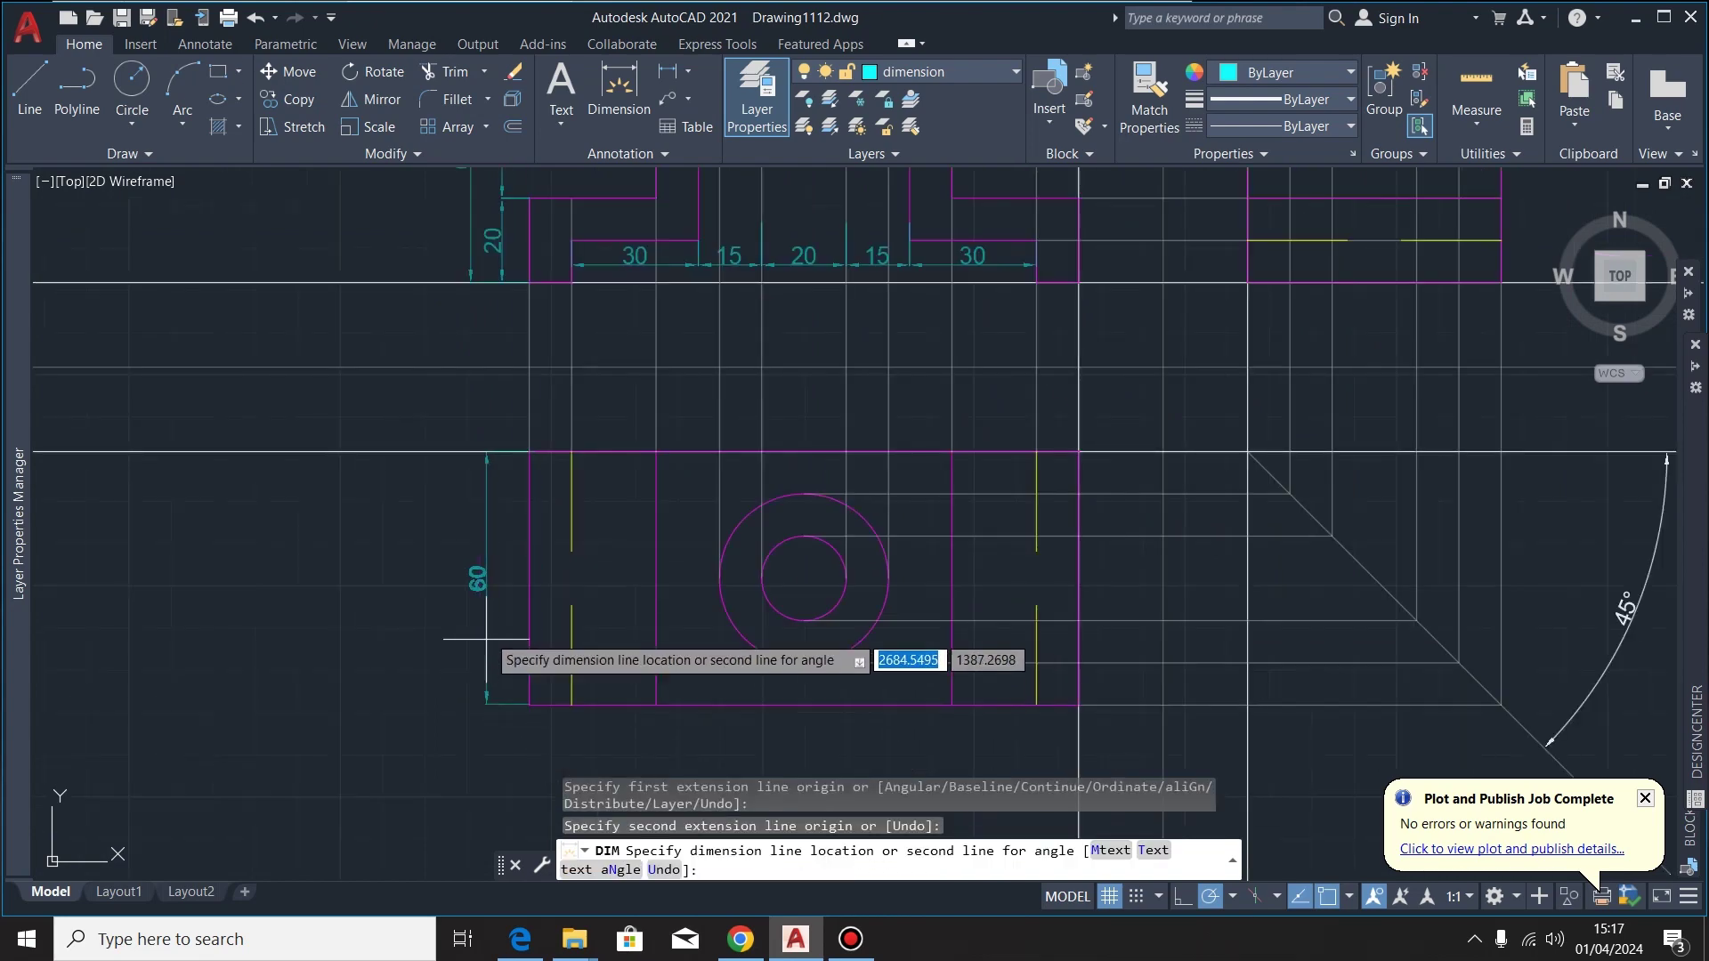
scroll(459, 292, up, 4)
click(482, 298)
scroll(462, 285, down, 4)
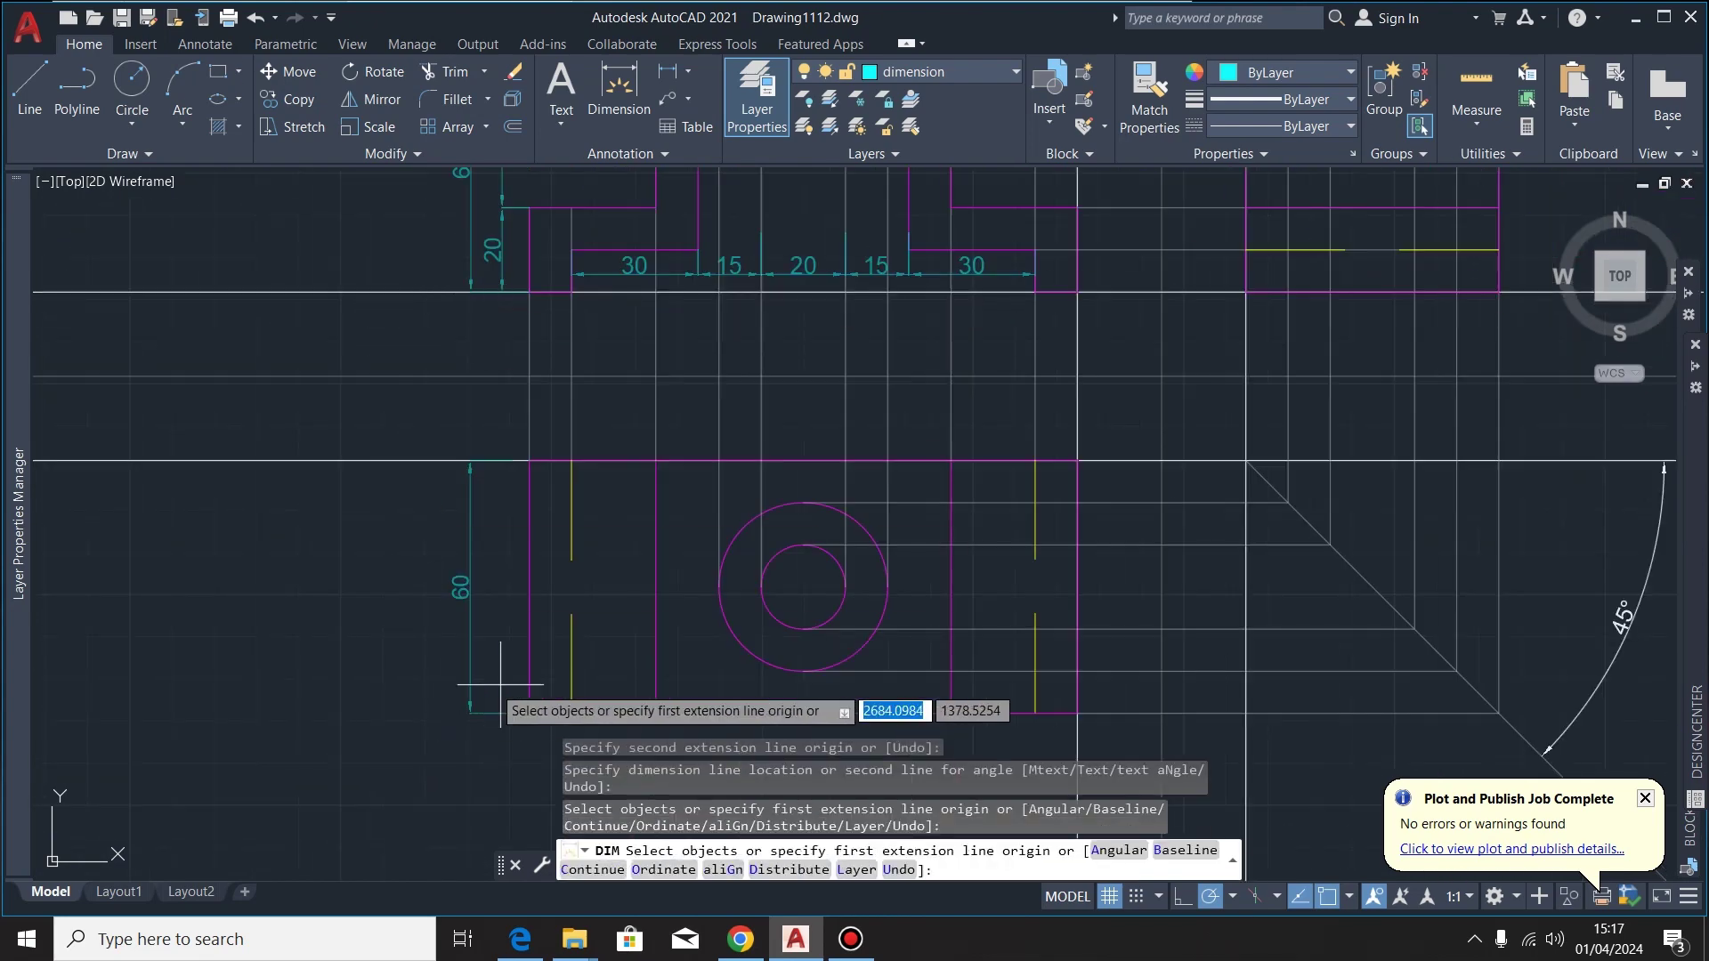
scroll(475, 476, down, 1)
scroll(668, 578, up, 2)
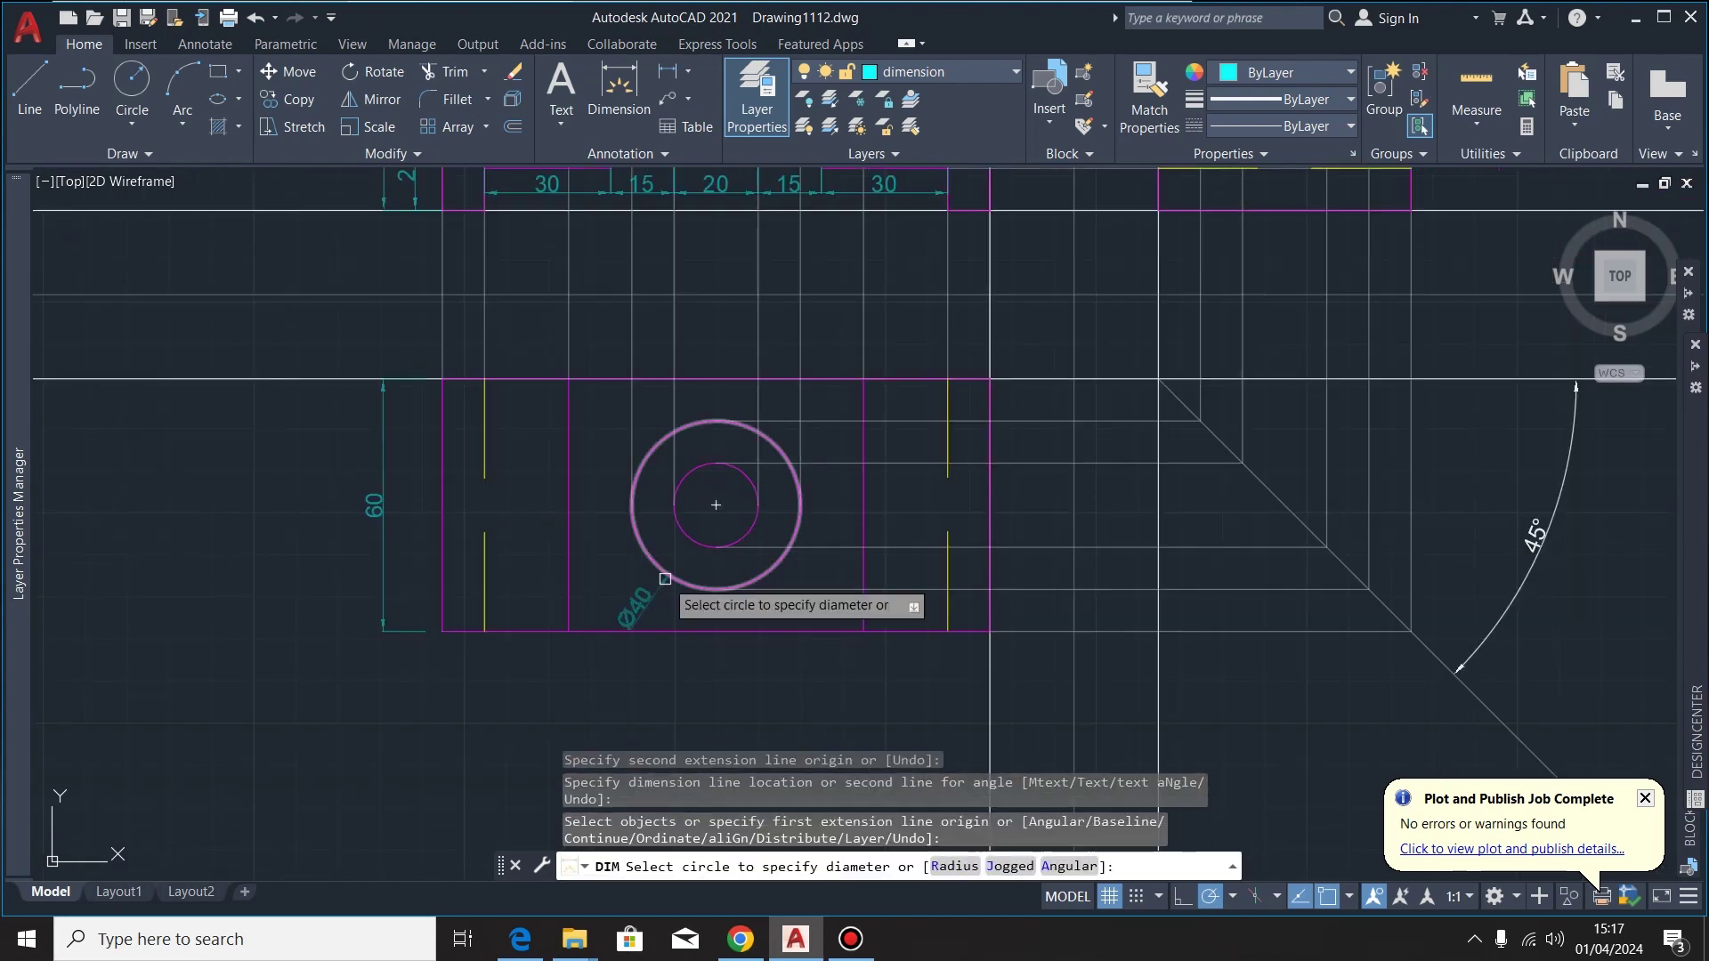
Dimension the outer hole circle as Ø40
click(666, 577)
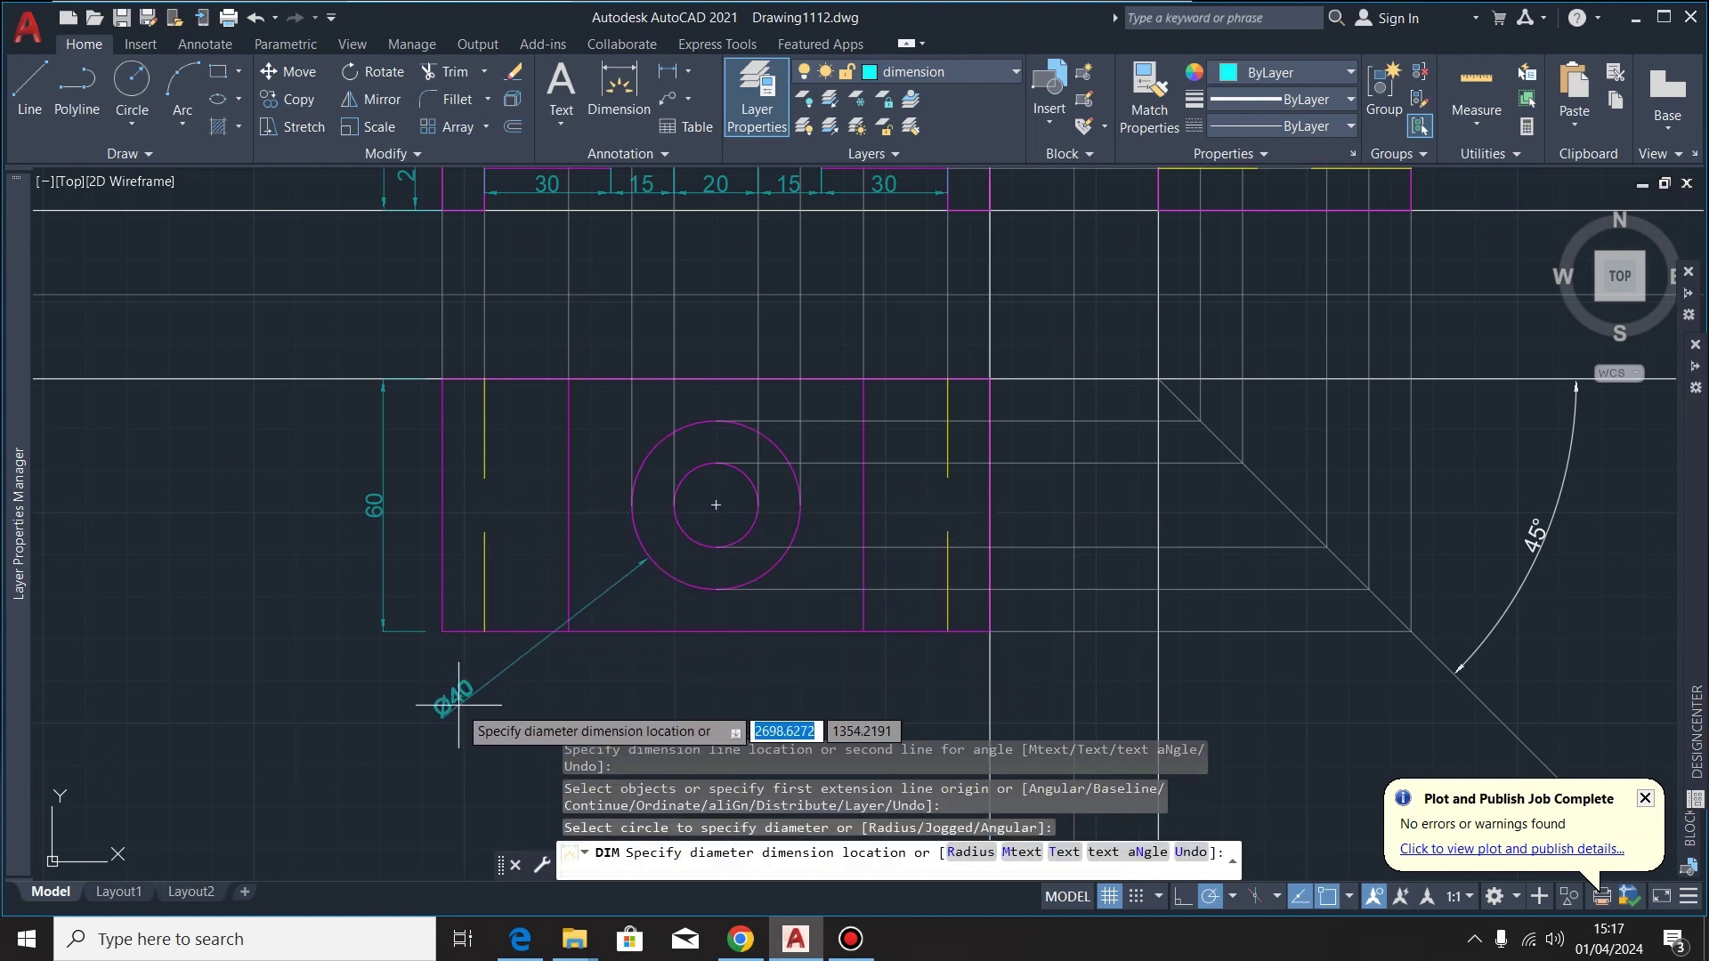
scroll(498, 659, down, 2)
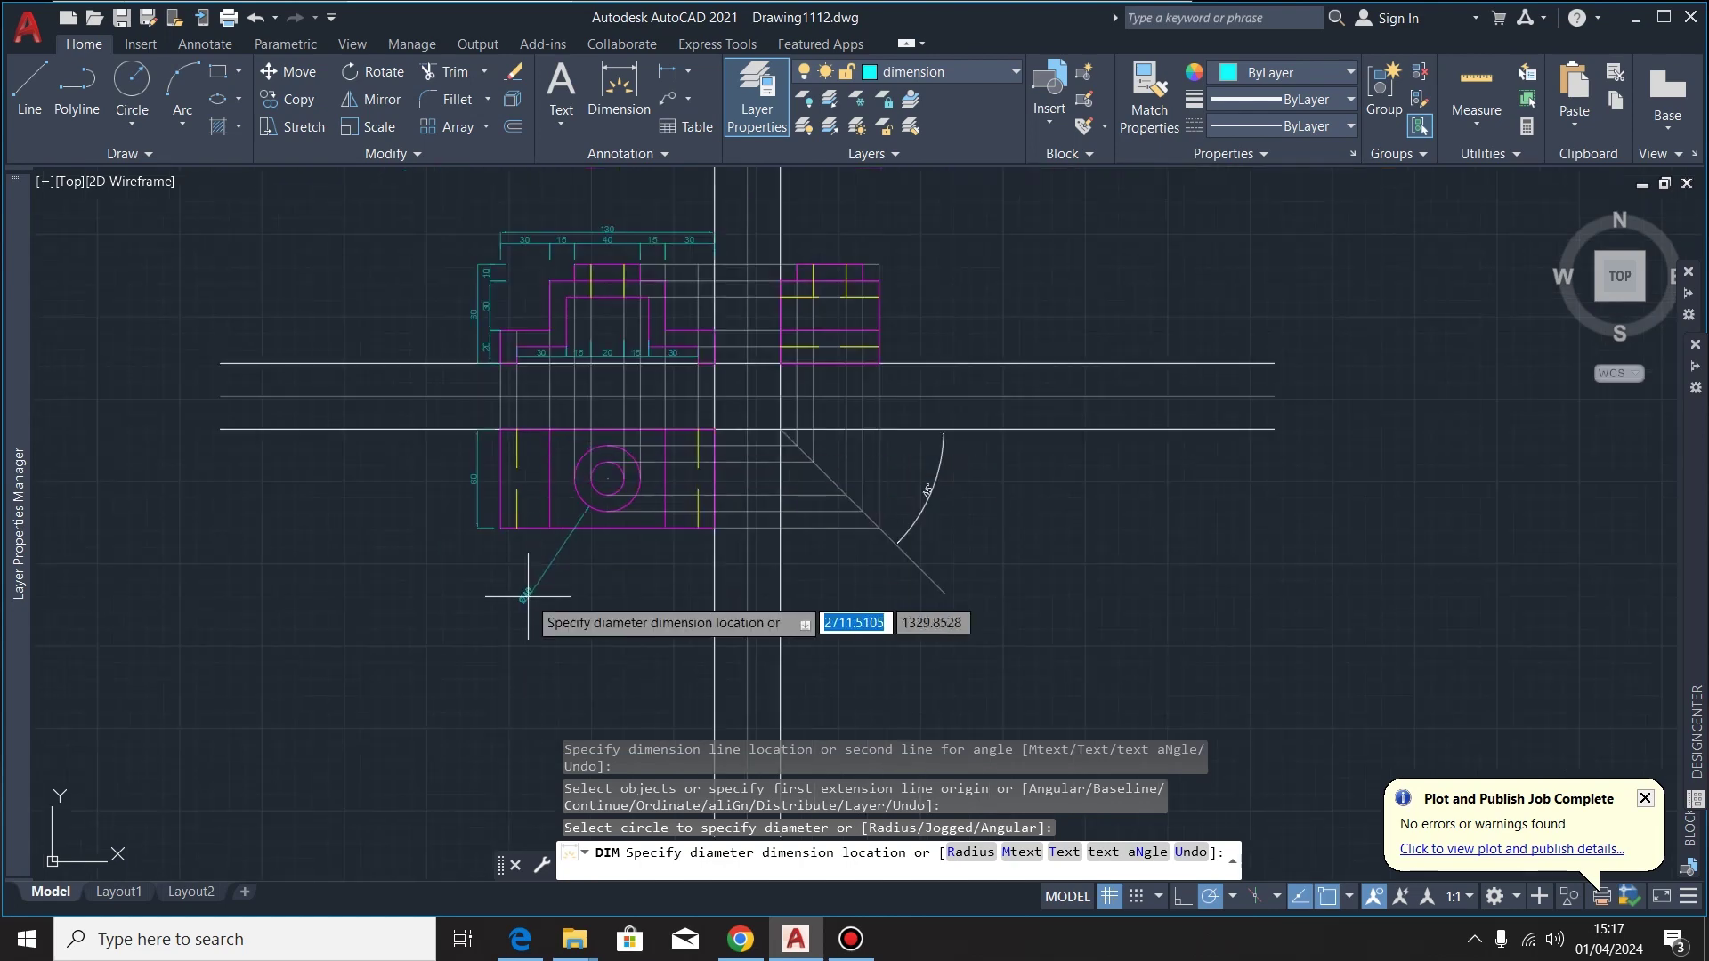
scroll(533, 598, up, 2)
scroll(547, 572, down, 4)
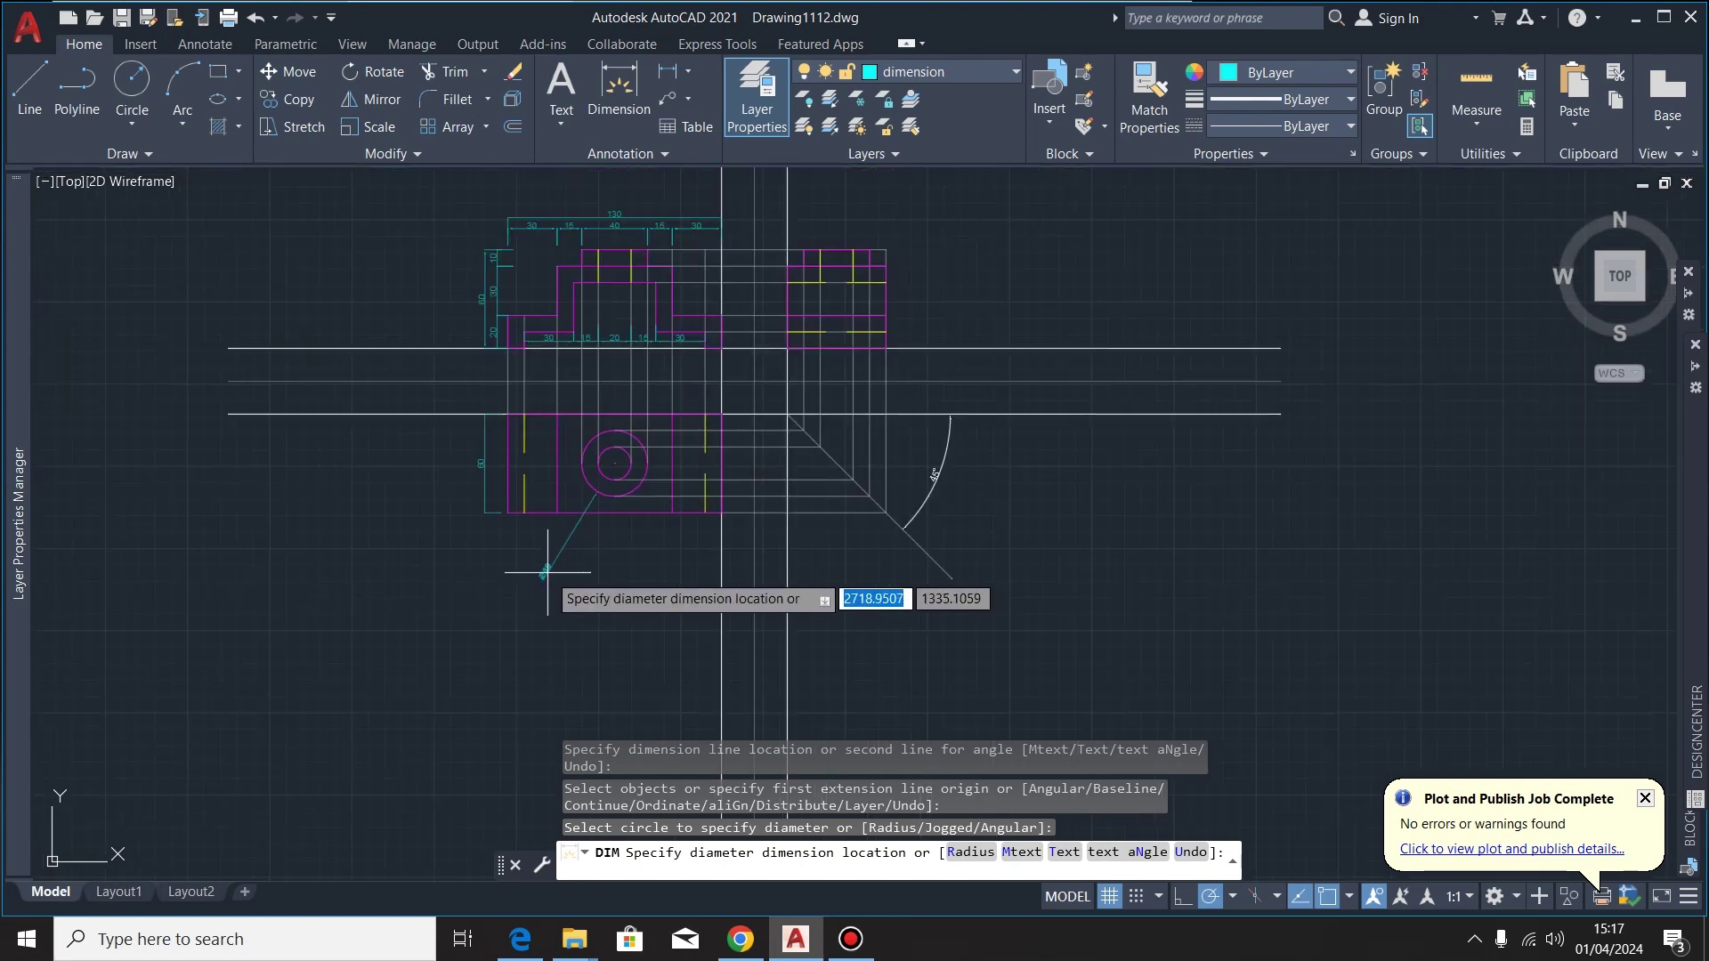
scroll(547, 572, up, 2)
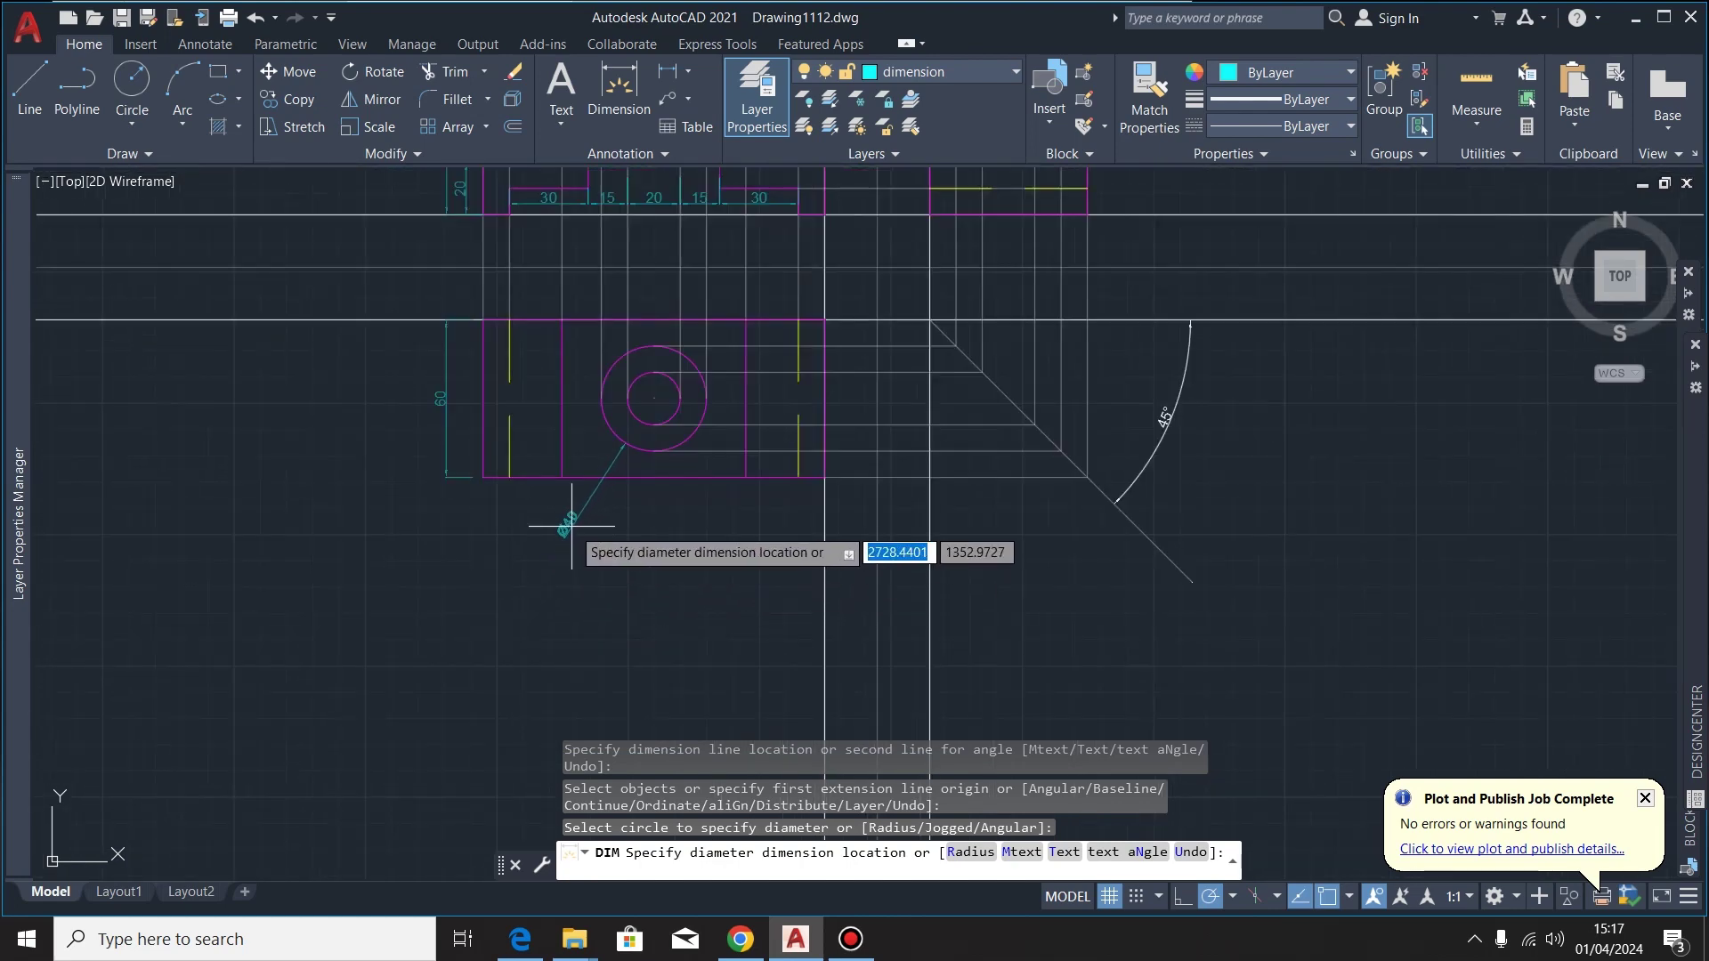
scroll(545, 374, up, 8)
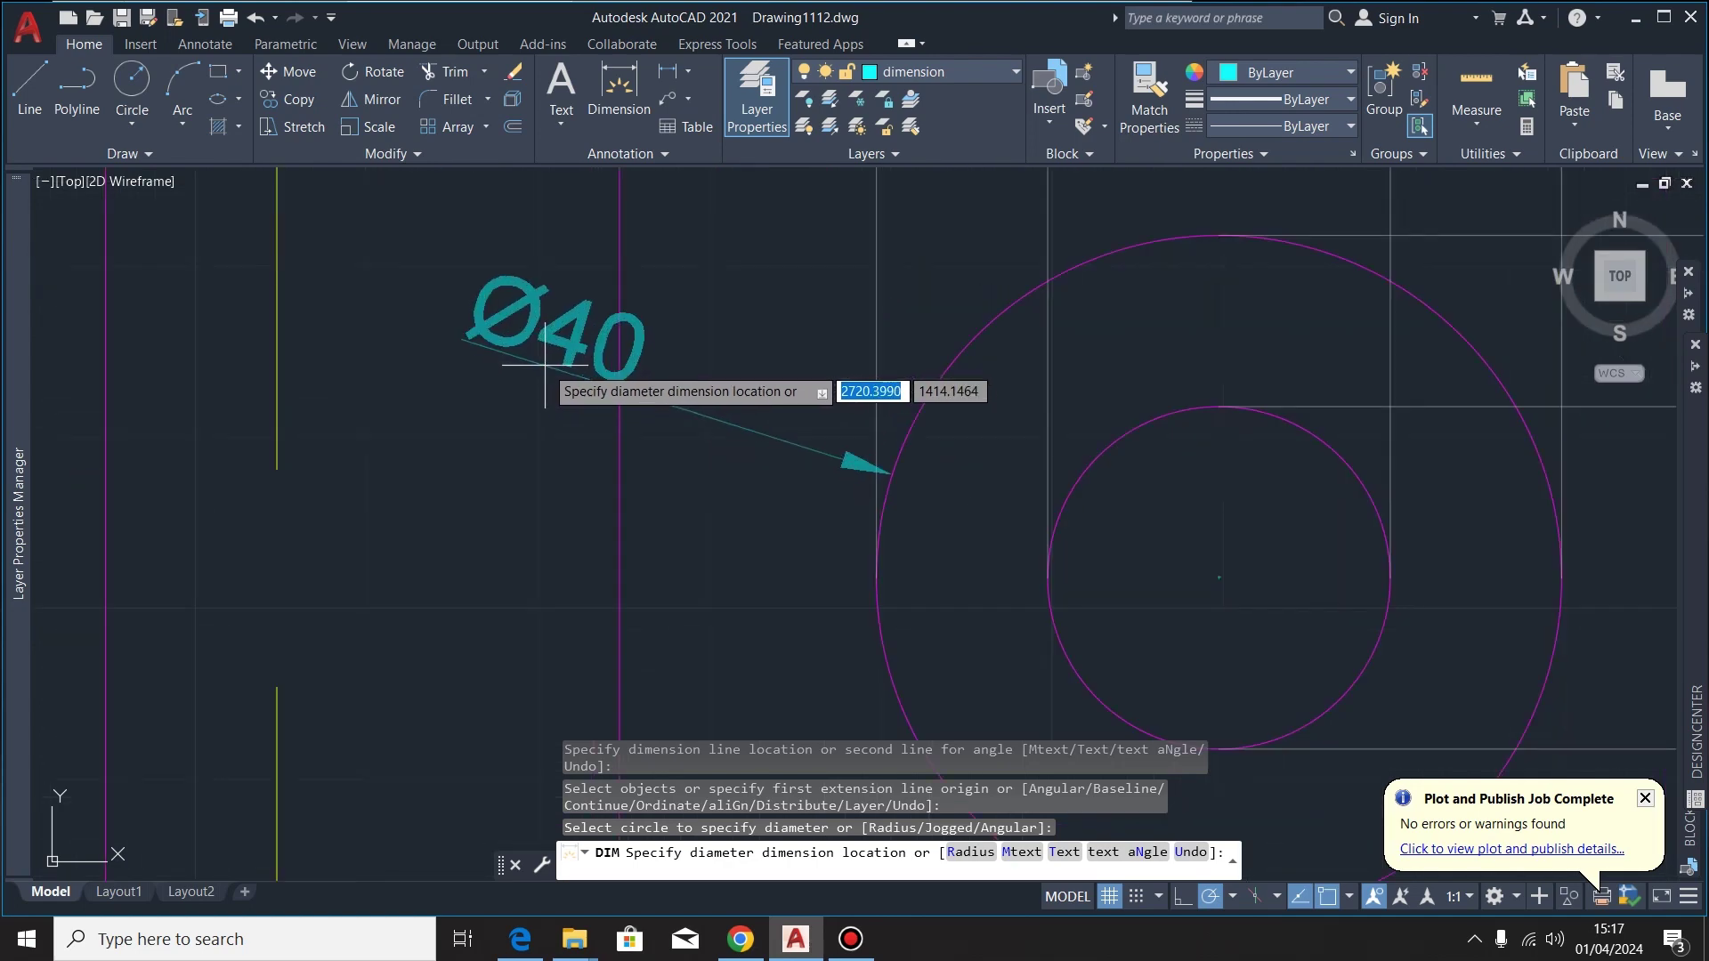
scroll(545, 374, down, 3)
click(508, 365)
scroll(515, 477, down, 3)
scroll(673, 513, up, 2)
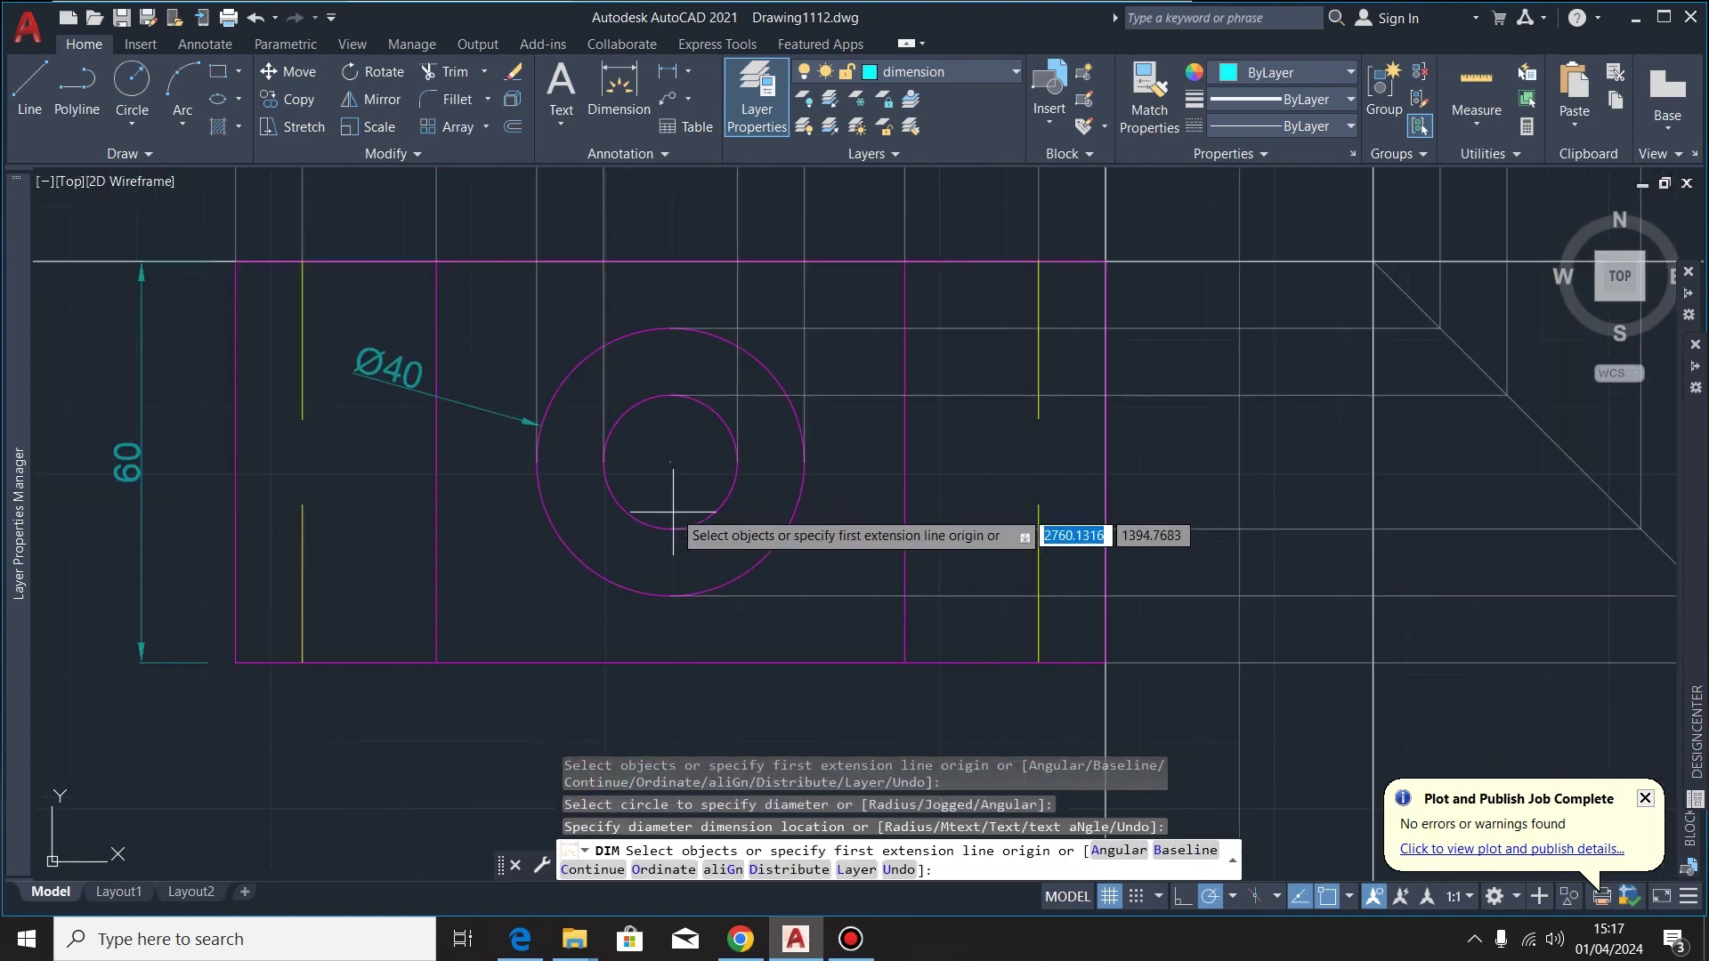
Dimension the inner hole circle as Ø20
click(706, 516)
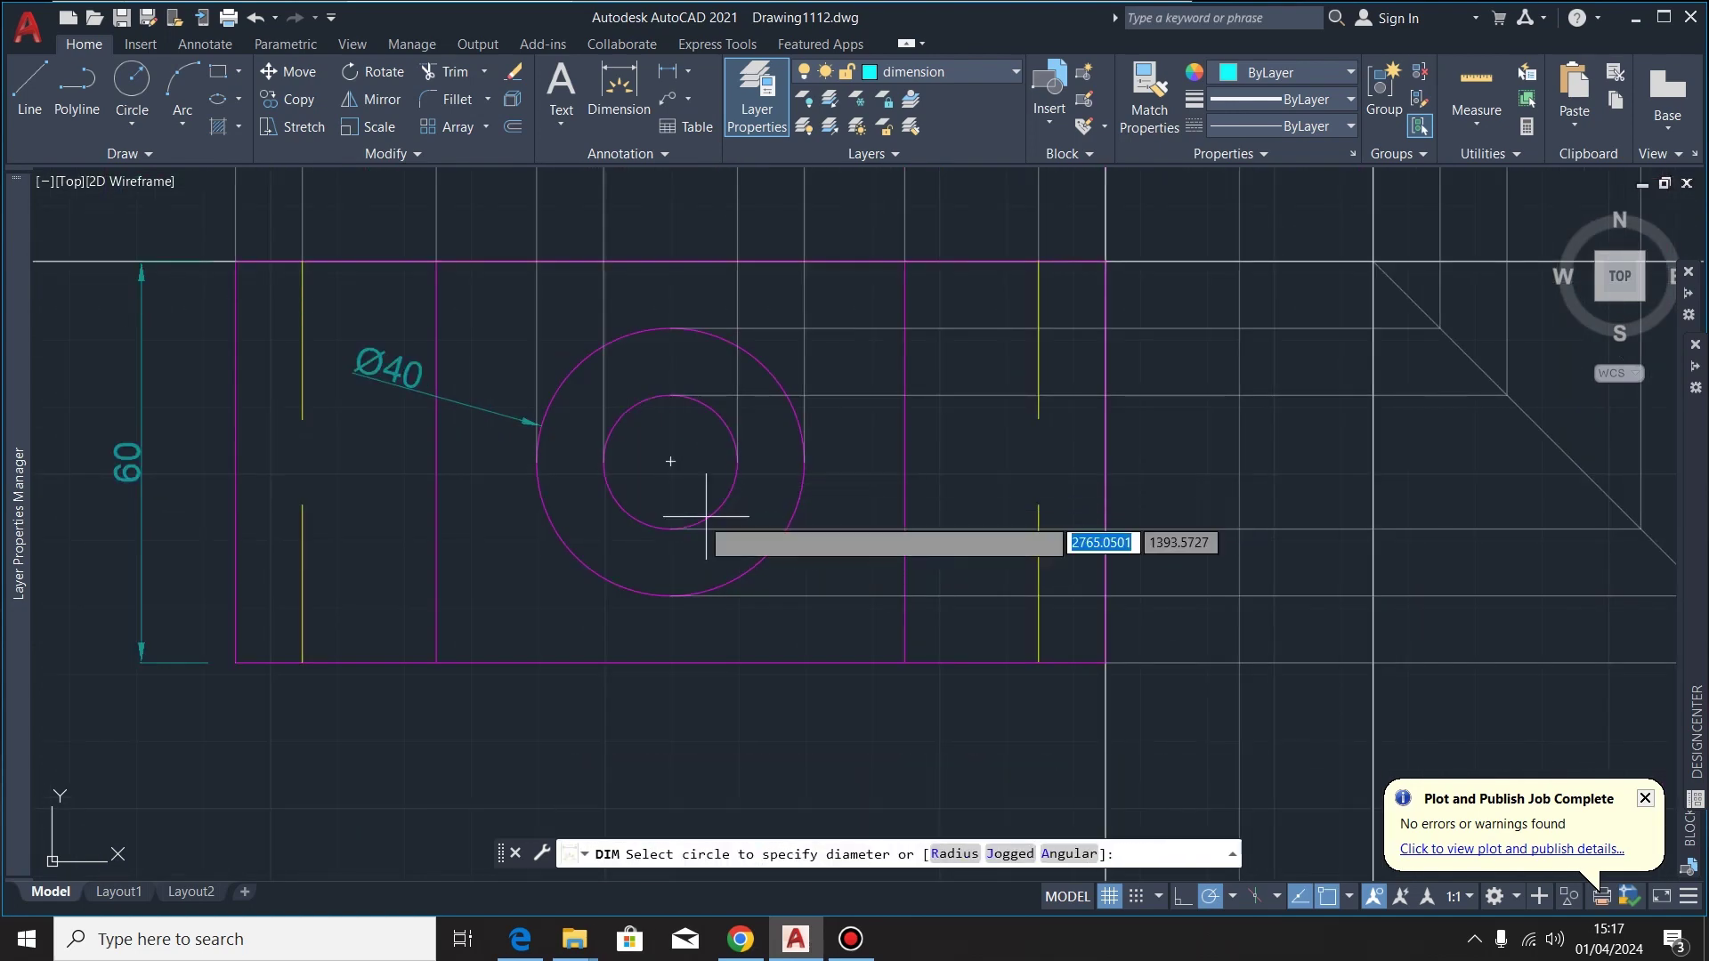
click(723, 504)
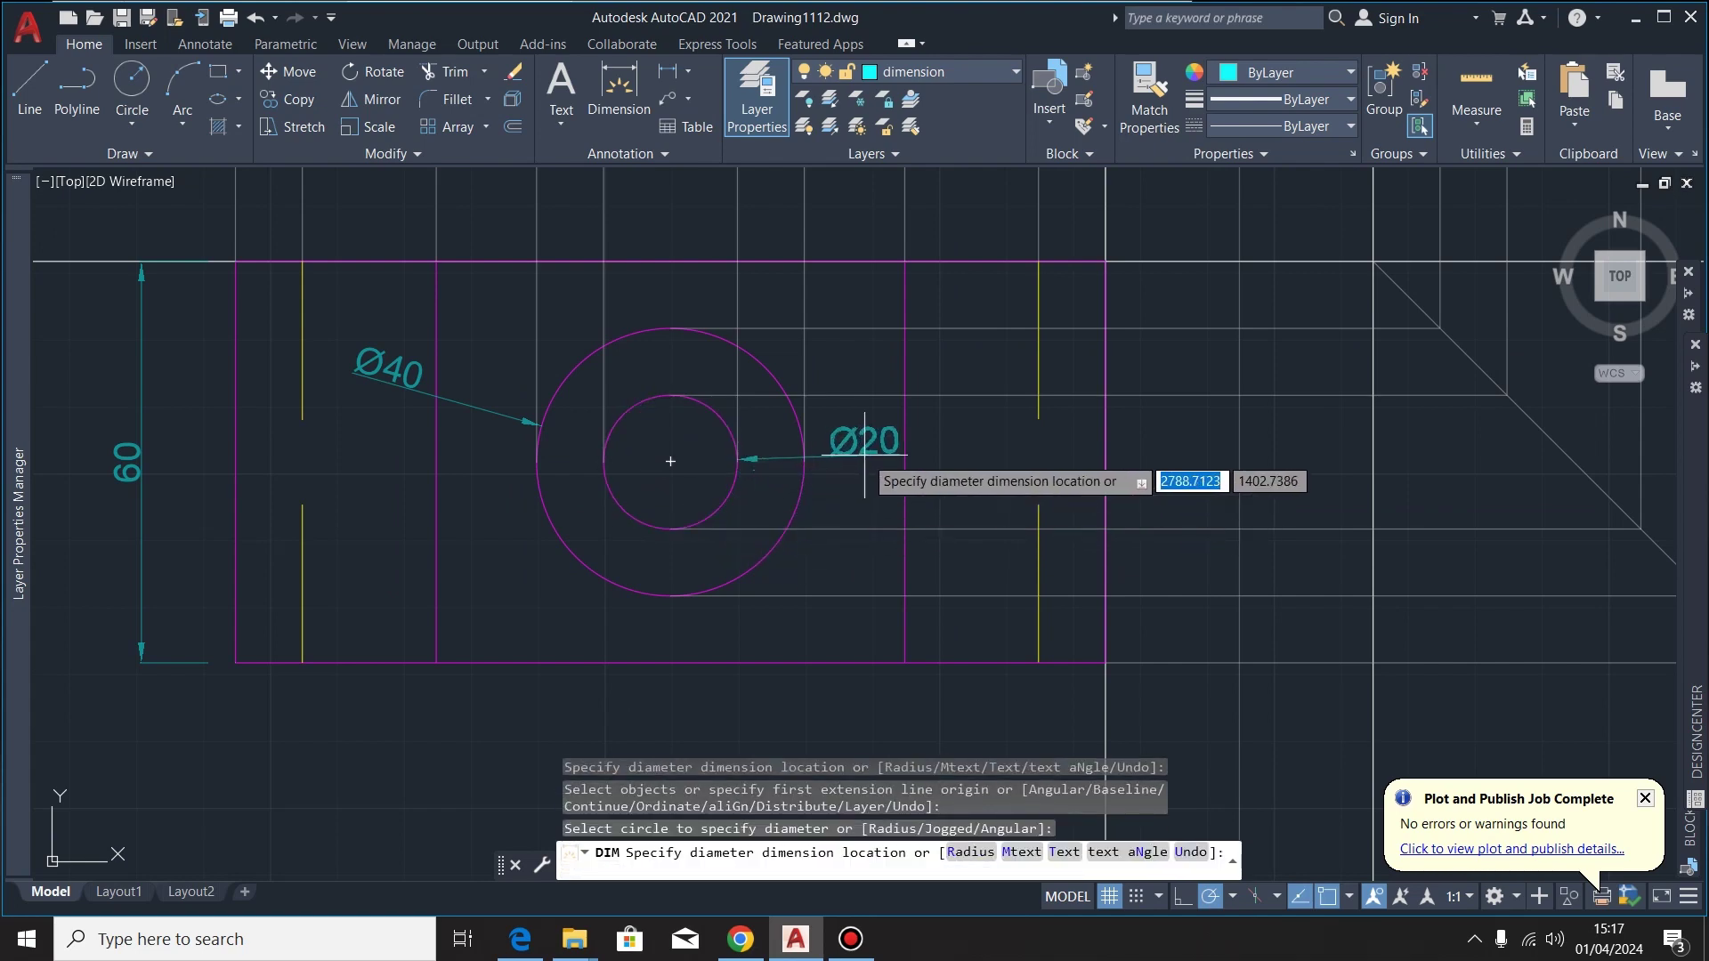
scroll(864, 454, down, 2)
click(659, 540)
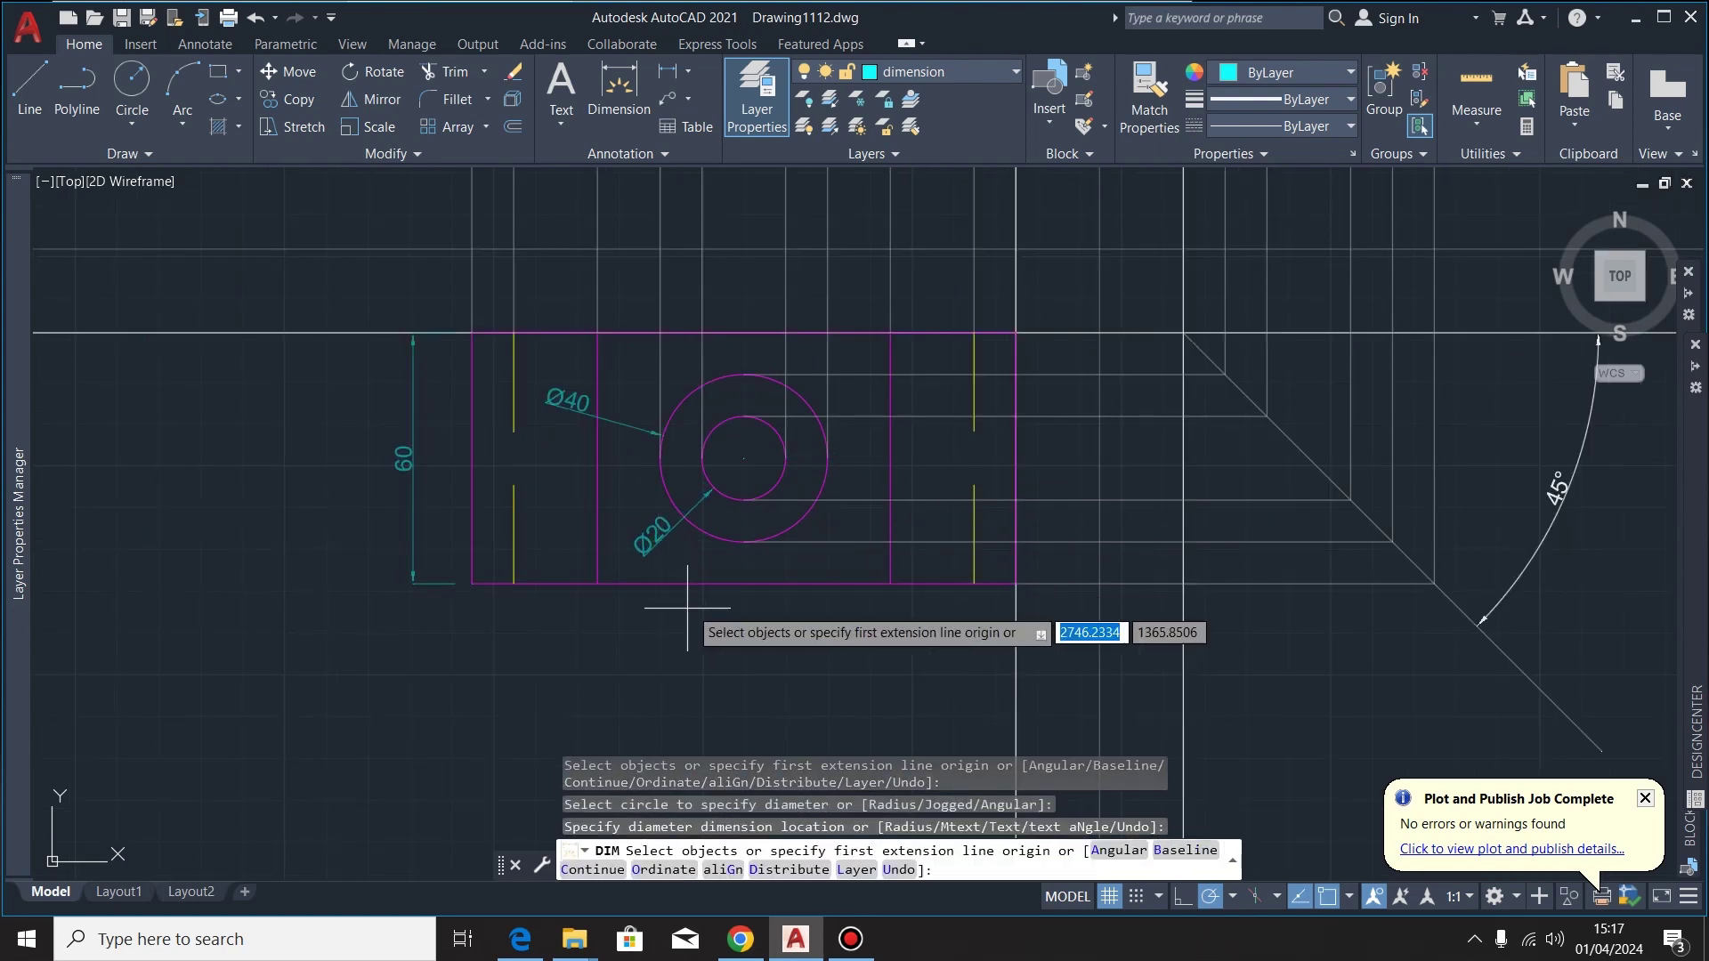
scroll(738, 601, up, 2)
Place the 130 overall width dimension below the plan view
scroll(623, 597, down, 2)
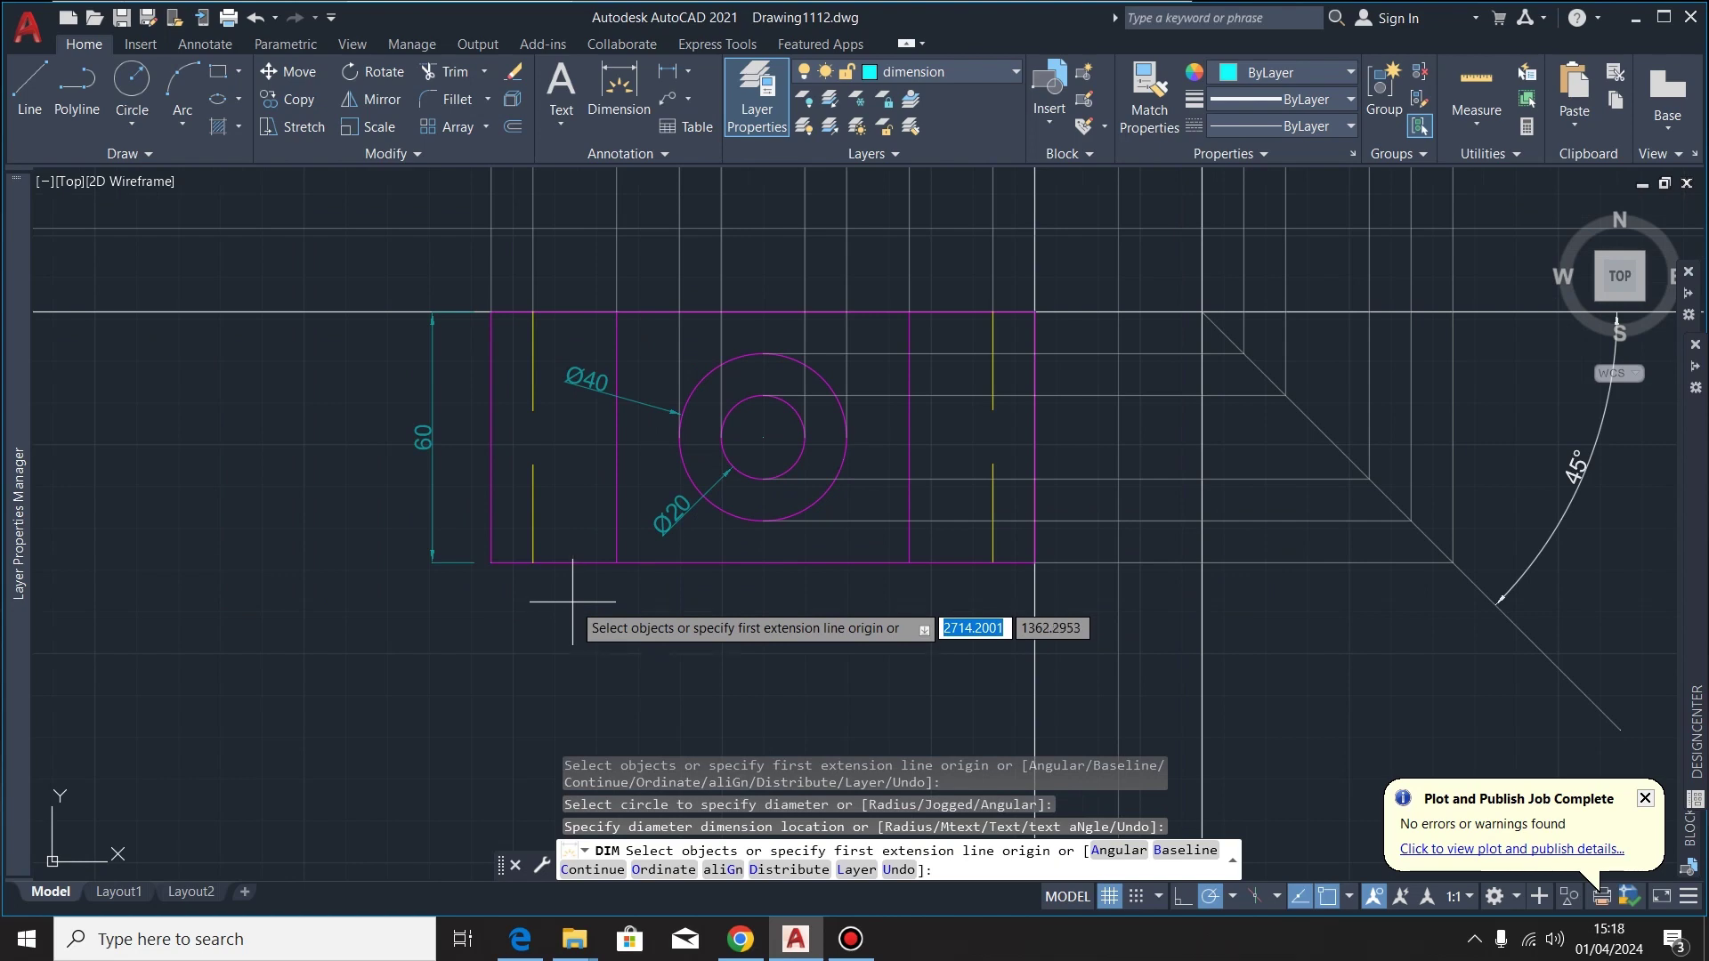
scroll(561, 602, up, 4)
click(473, 538)
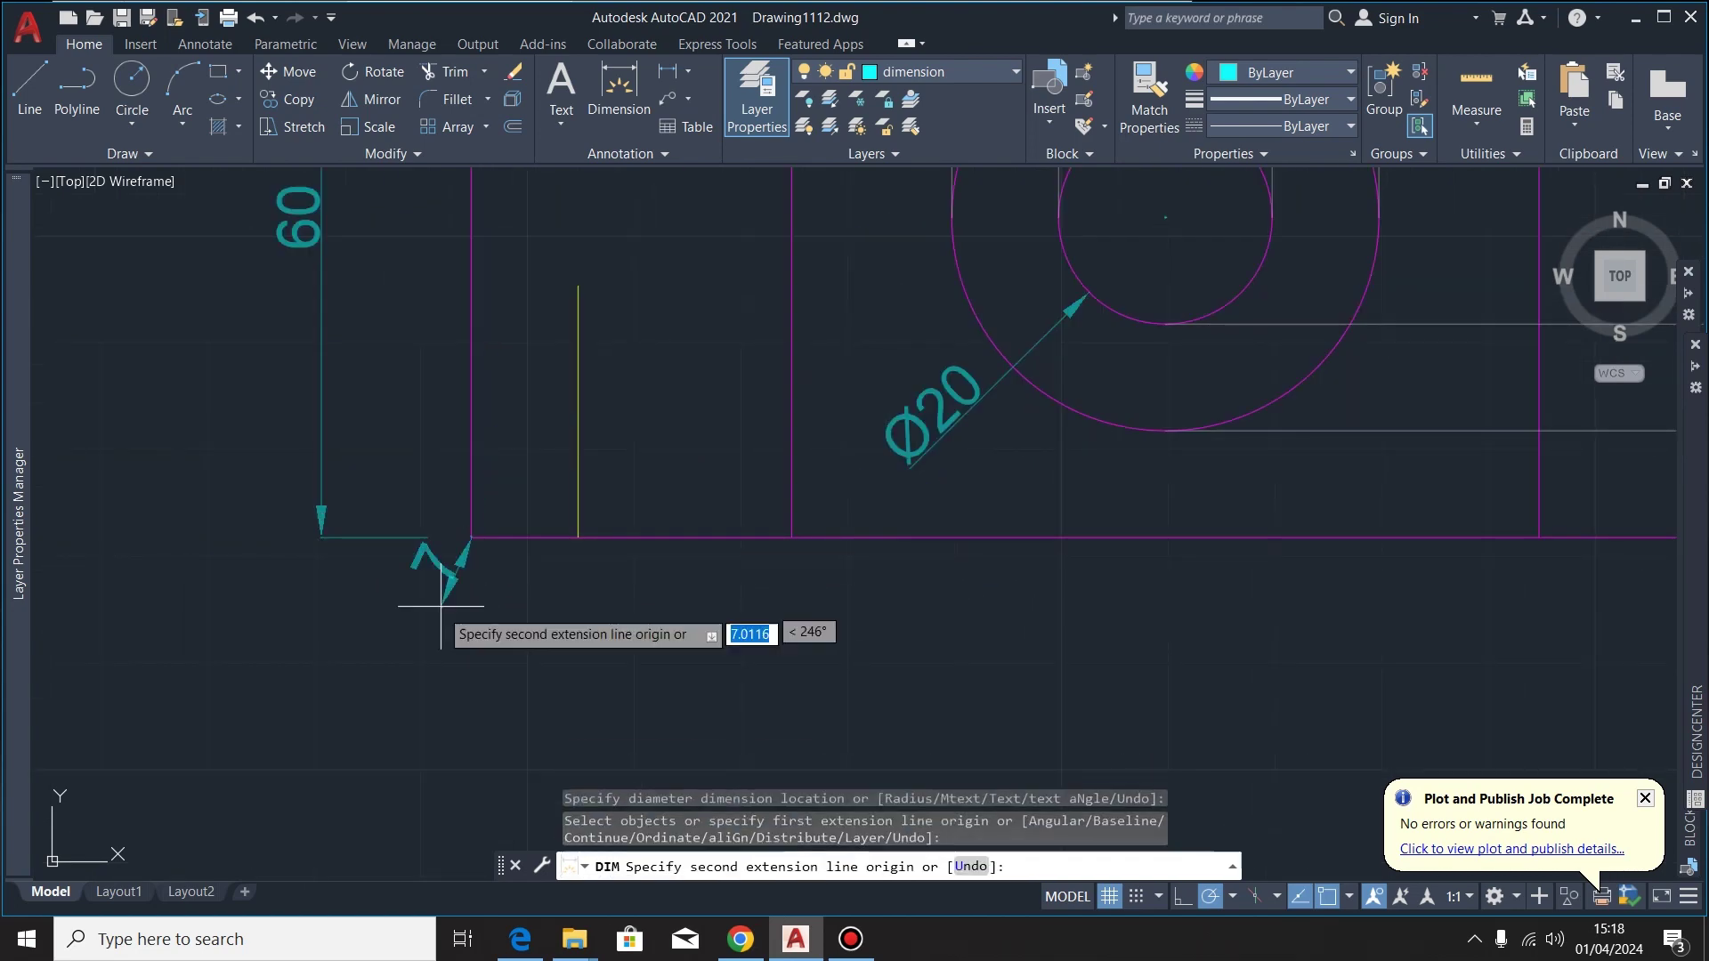
scroll(703, 622, down, 3)
scroll(719, 621, up, 4)
click(762, 562)
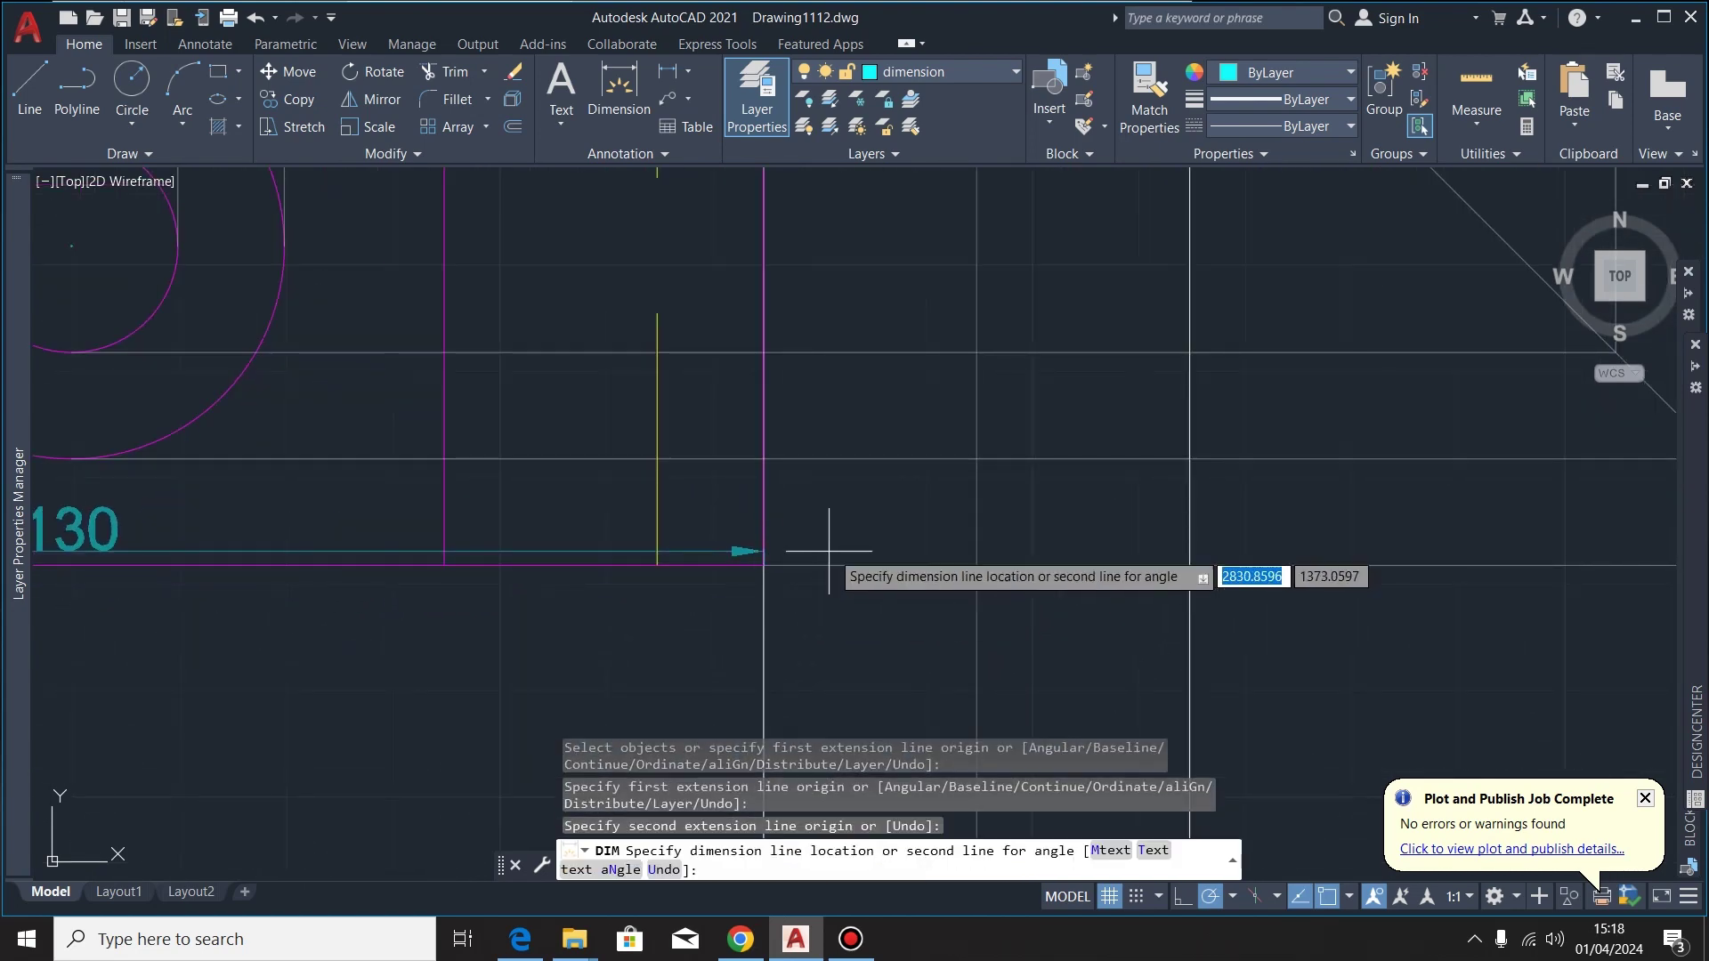
scroll(829, 551, down, 3)
click(833, 649)
scroll(277, 551, up, 2)
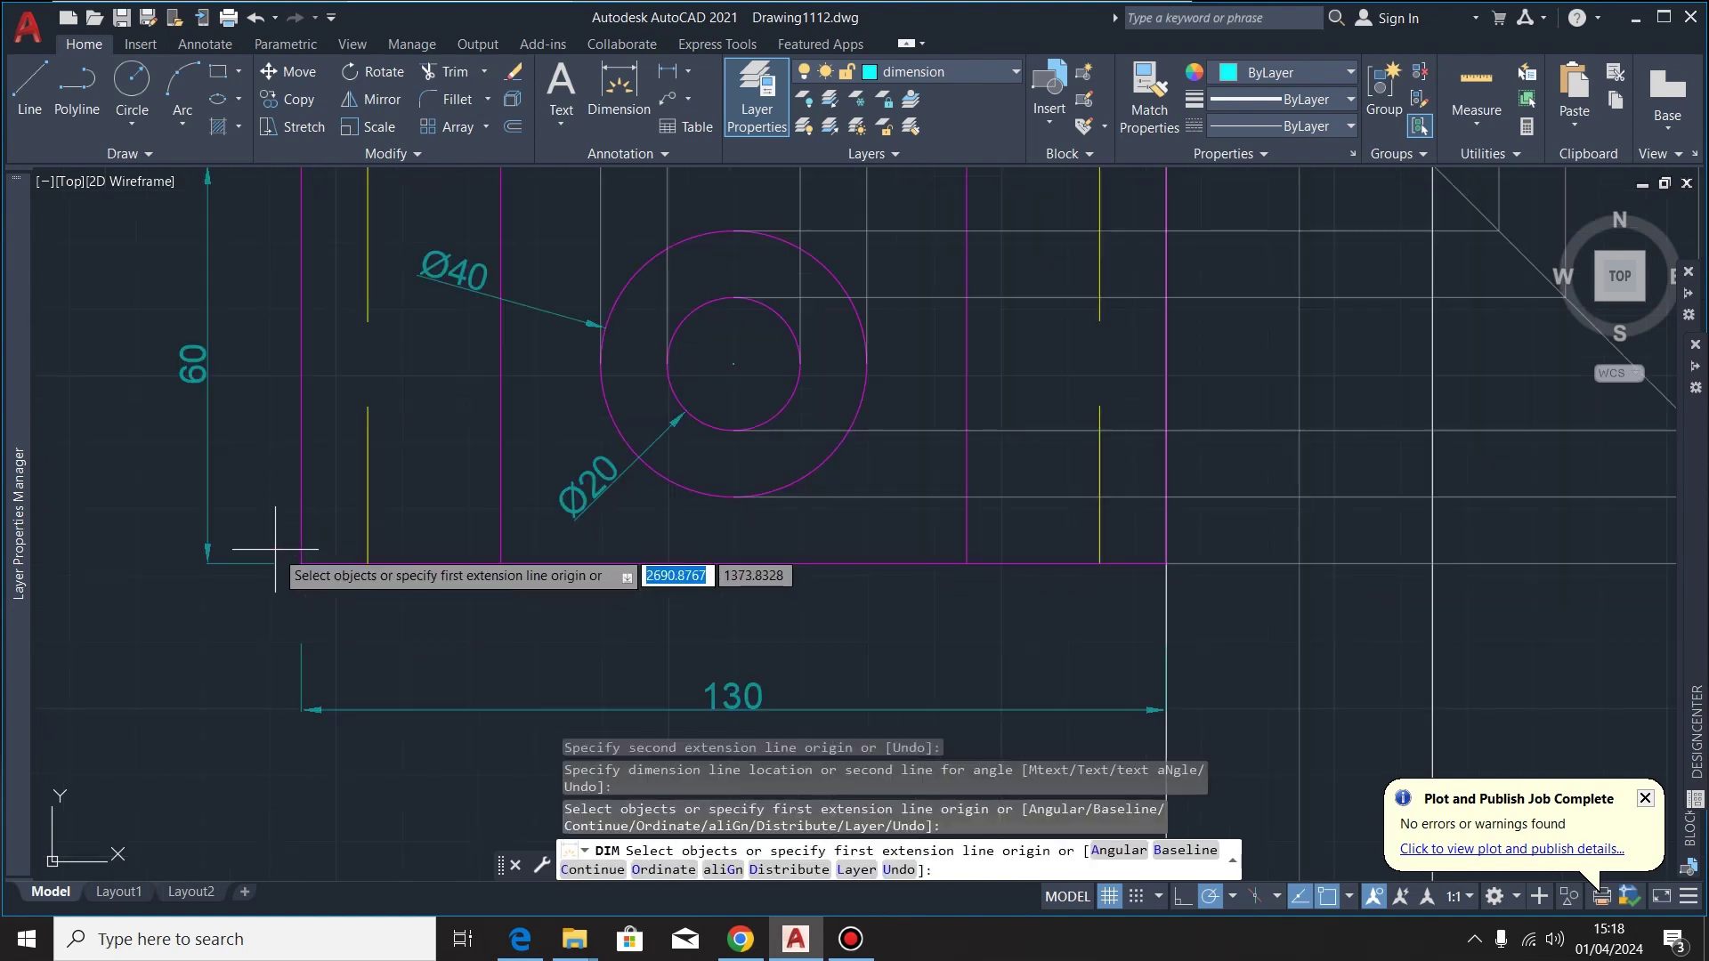
Add a 10 dimension to the hidden line, then chain 20, 70, 20 and 10
click(292, 559)
click(367, 562)
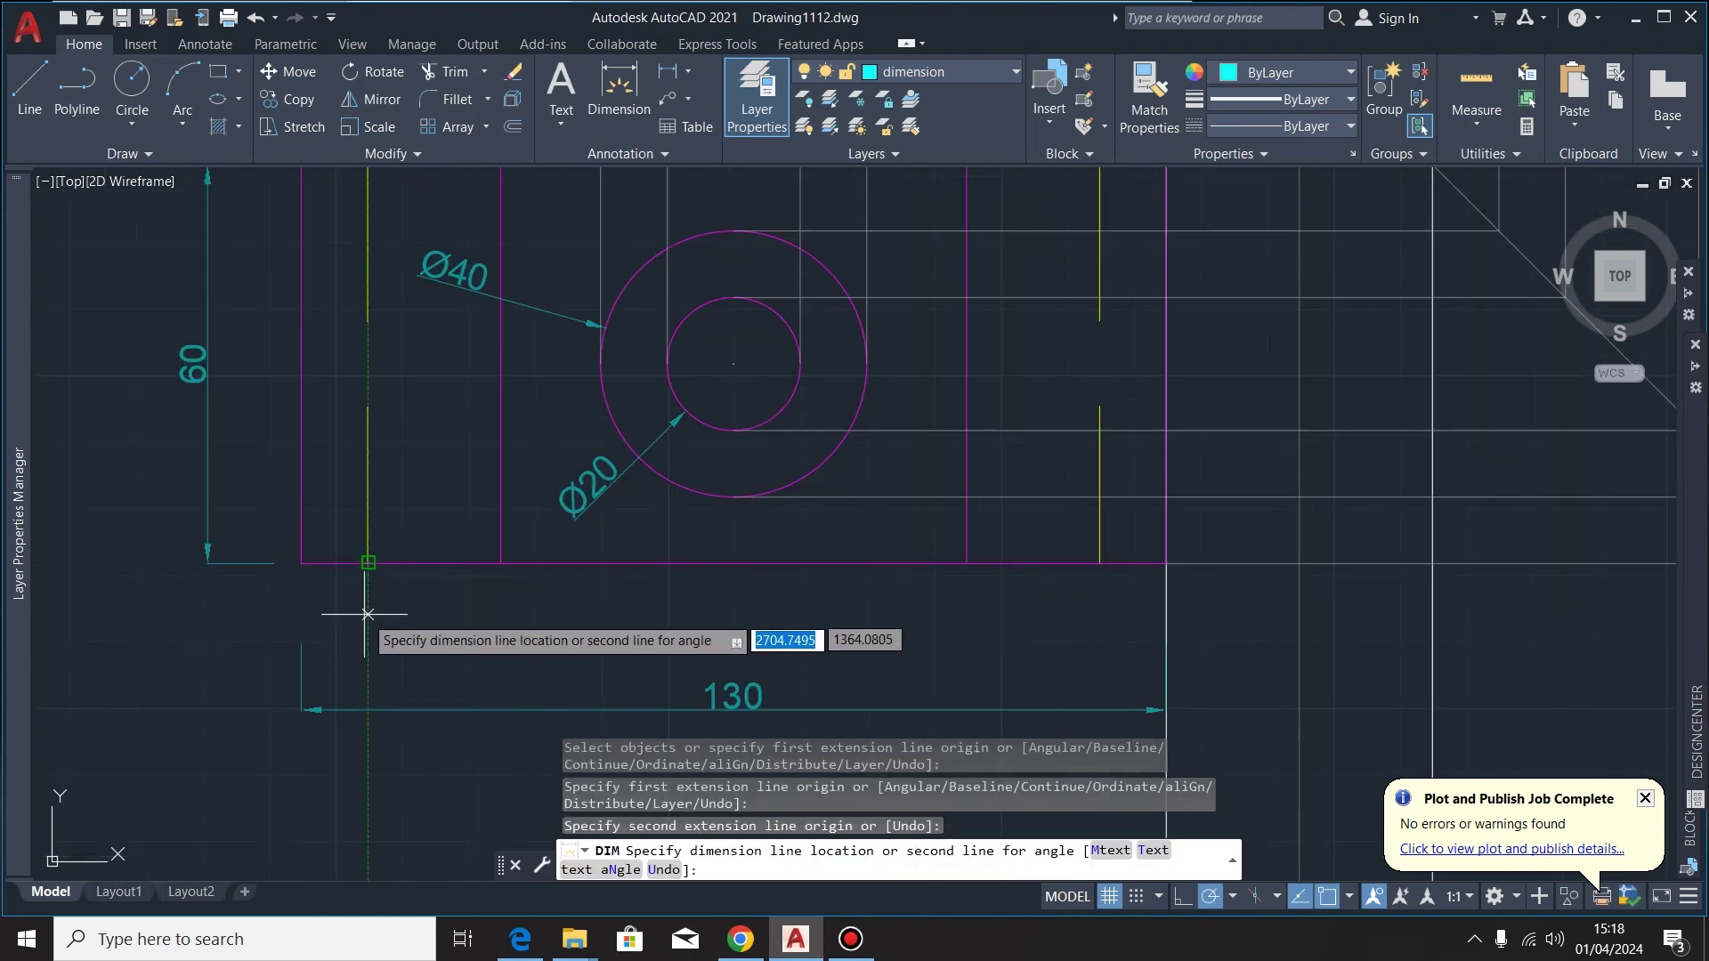
click(384, 647)
key(Escape)
click(296, 583)
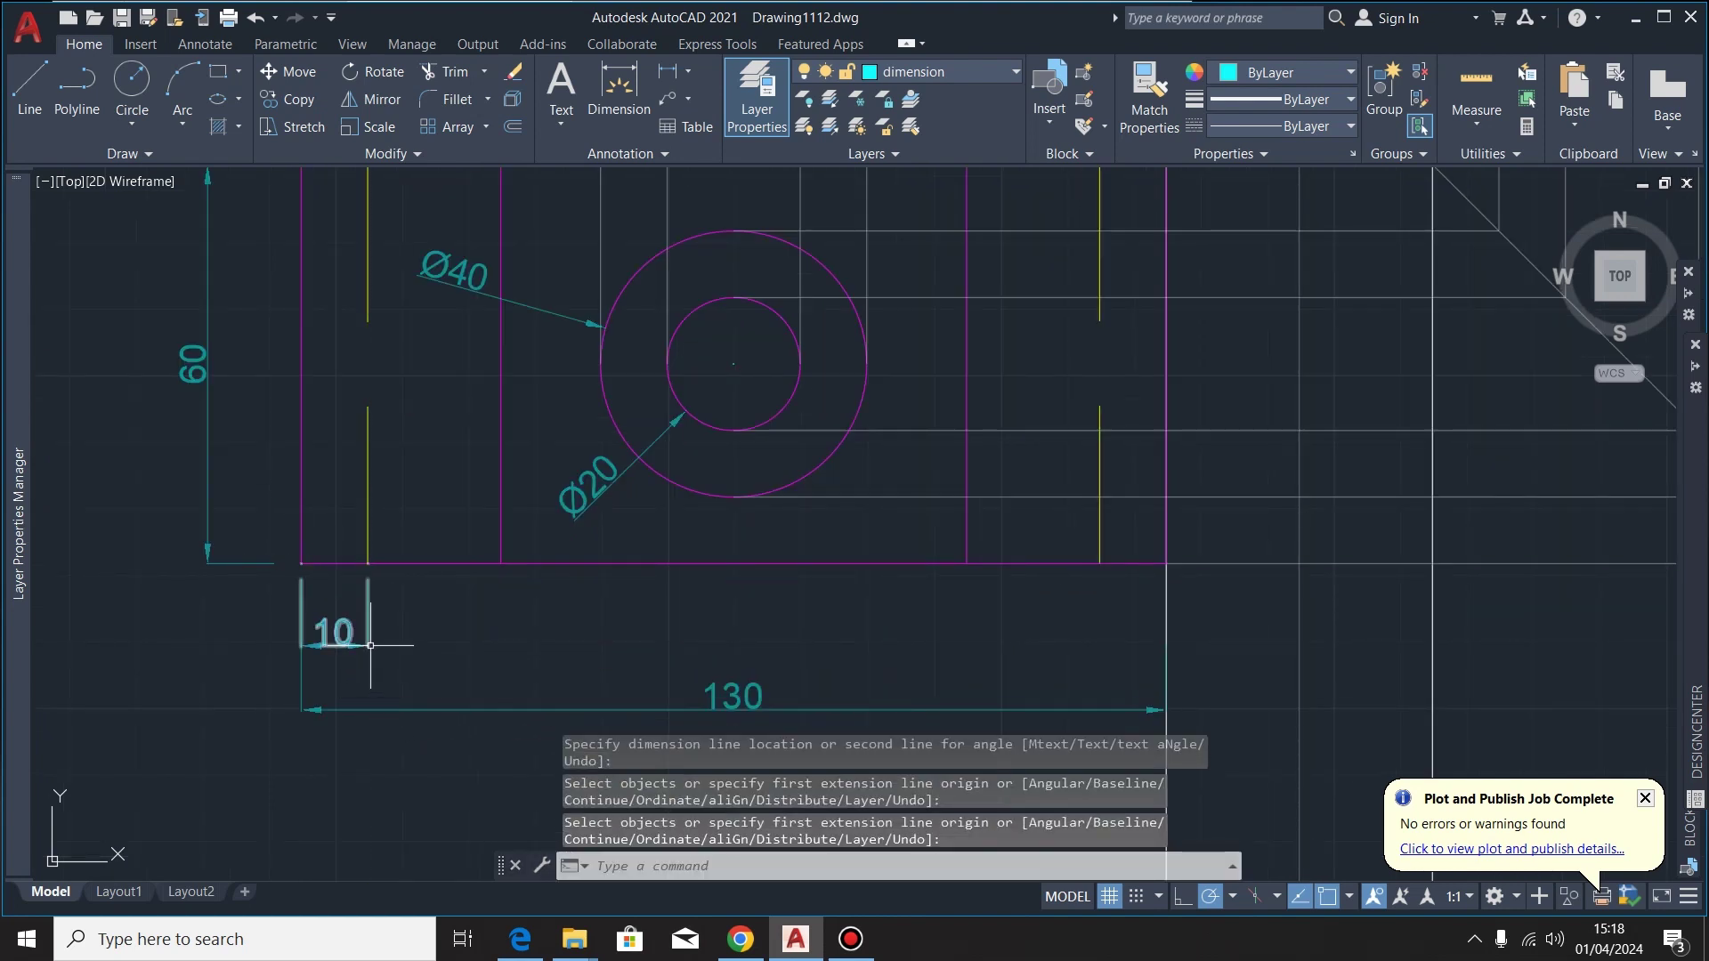
click(437, 679)
mouse_move(368, 645)
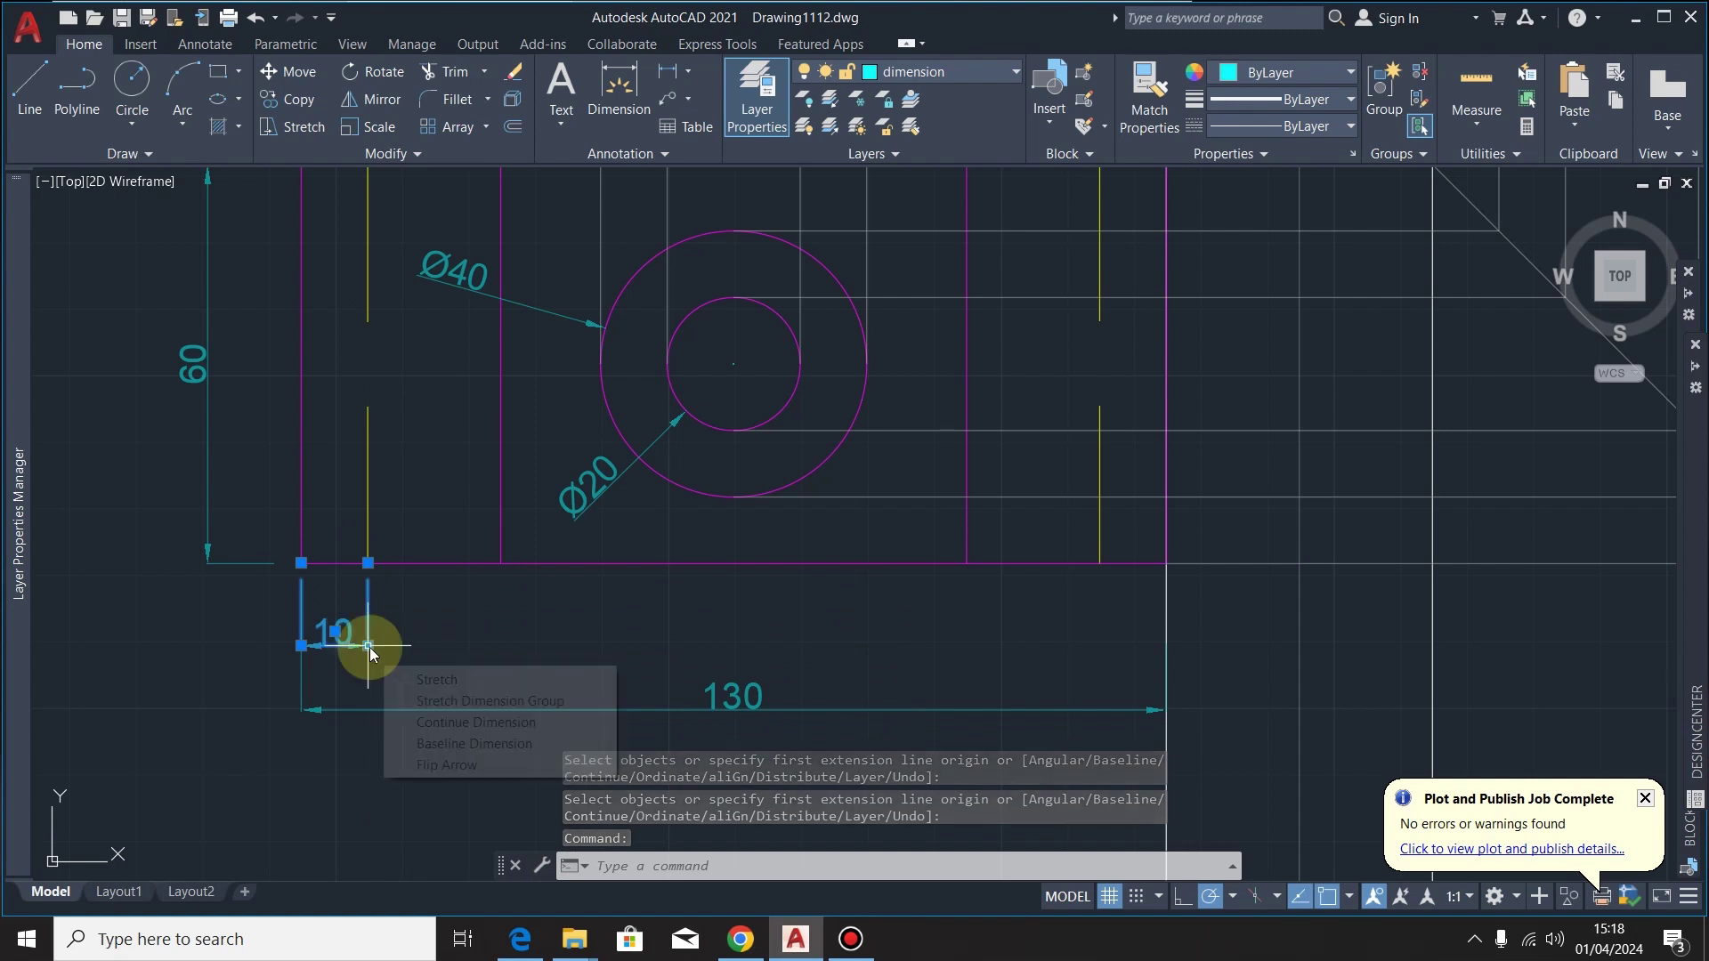
click(436, 722)
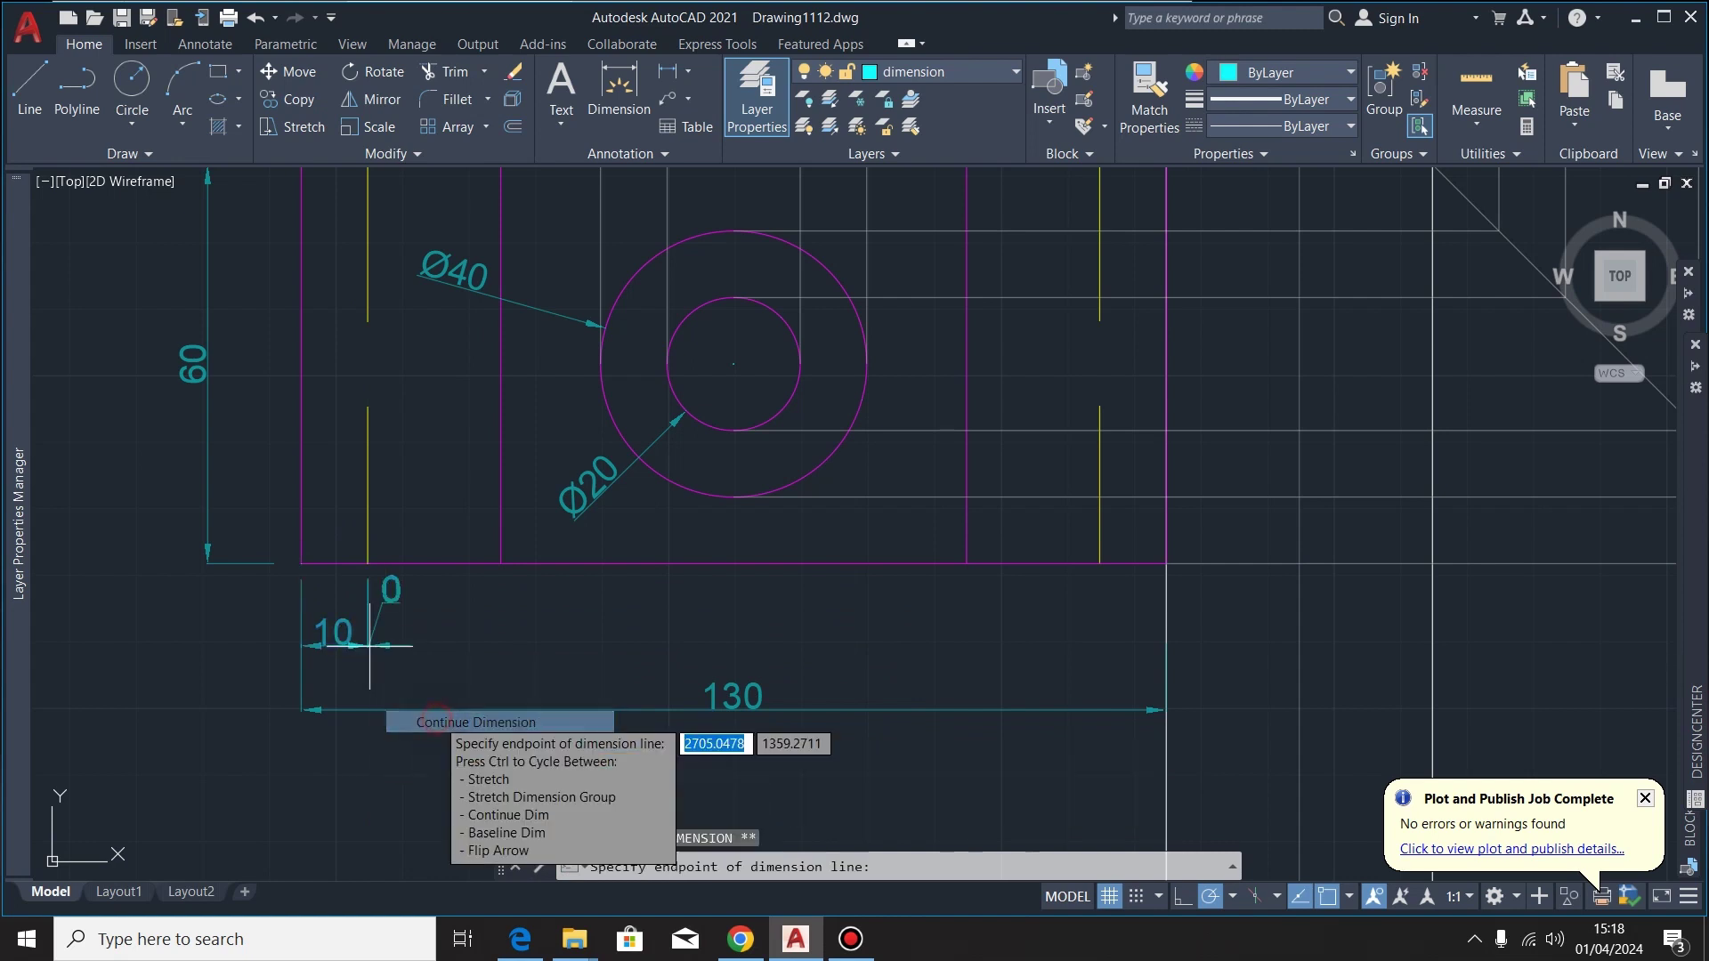
click(502, 562)
click(967, 562)
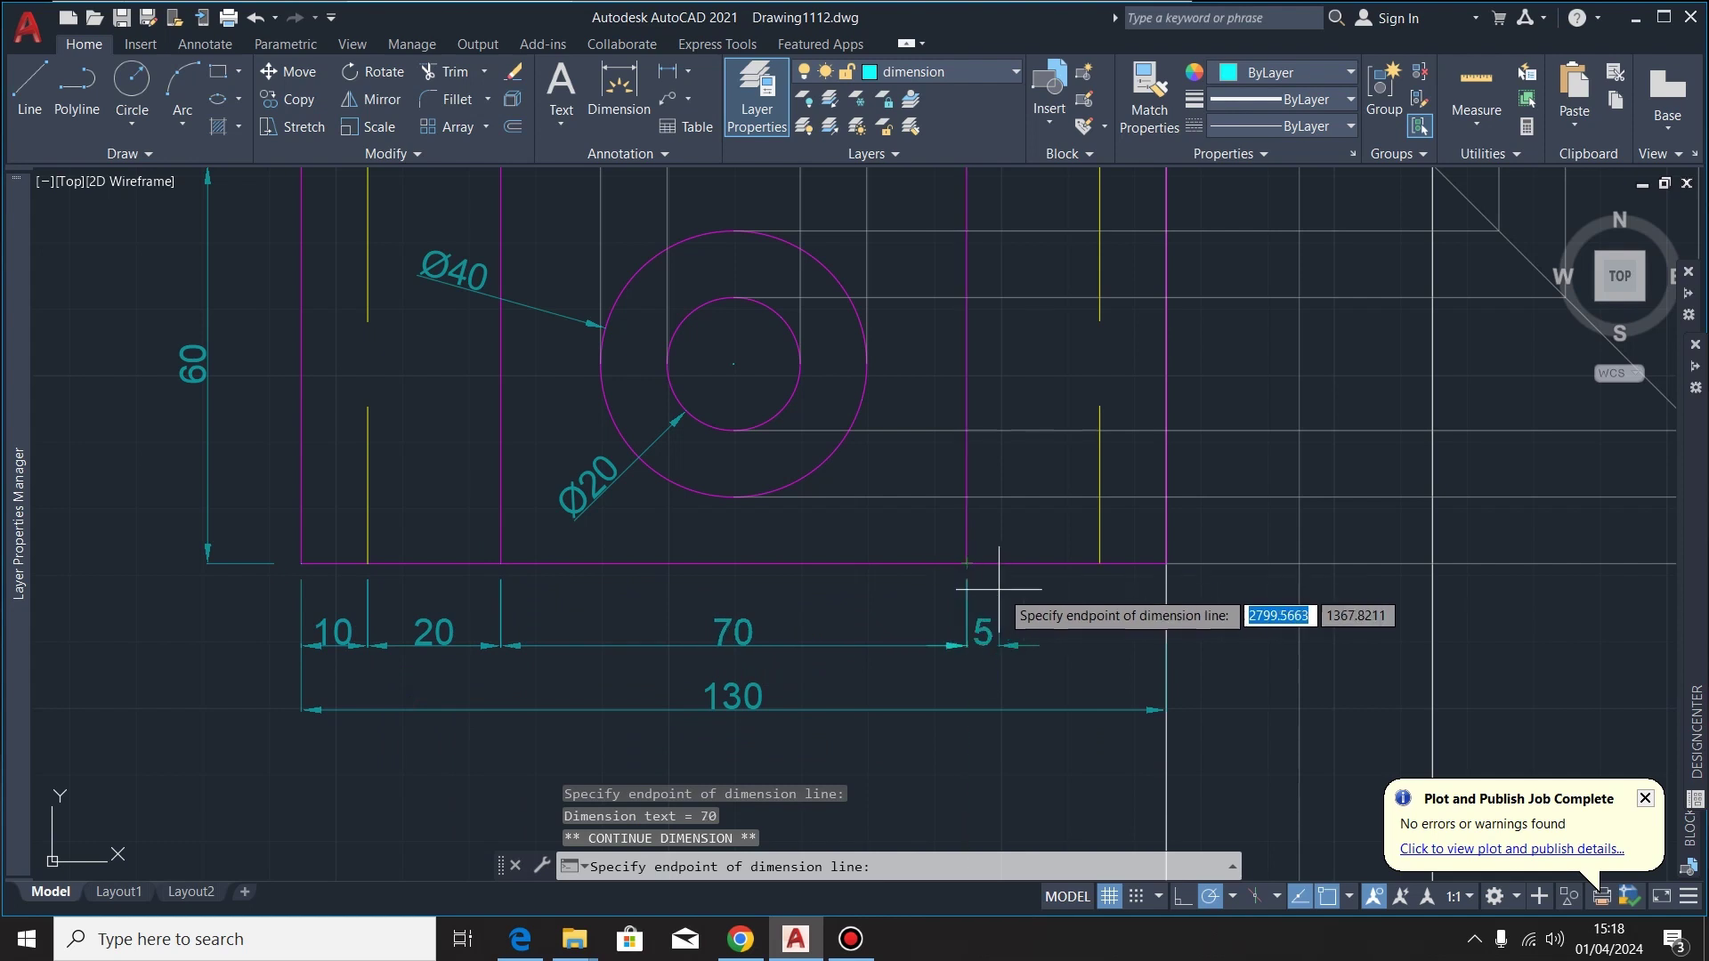
click(1165, 563)
key(Escape)
scroll(553, 679, down, 4)
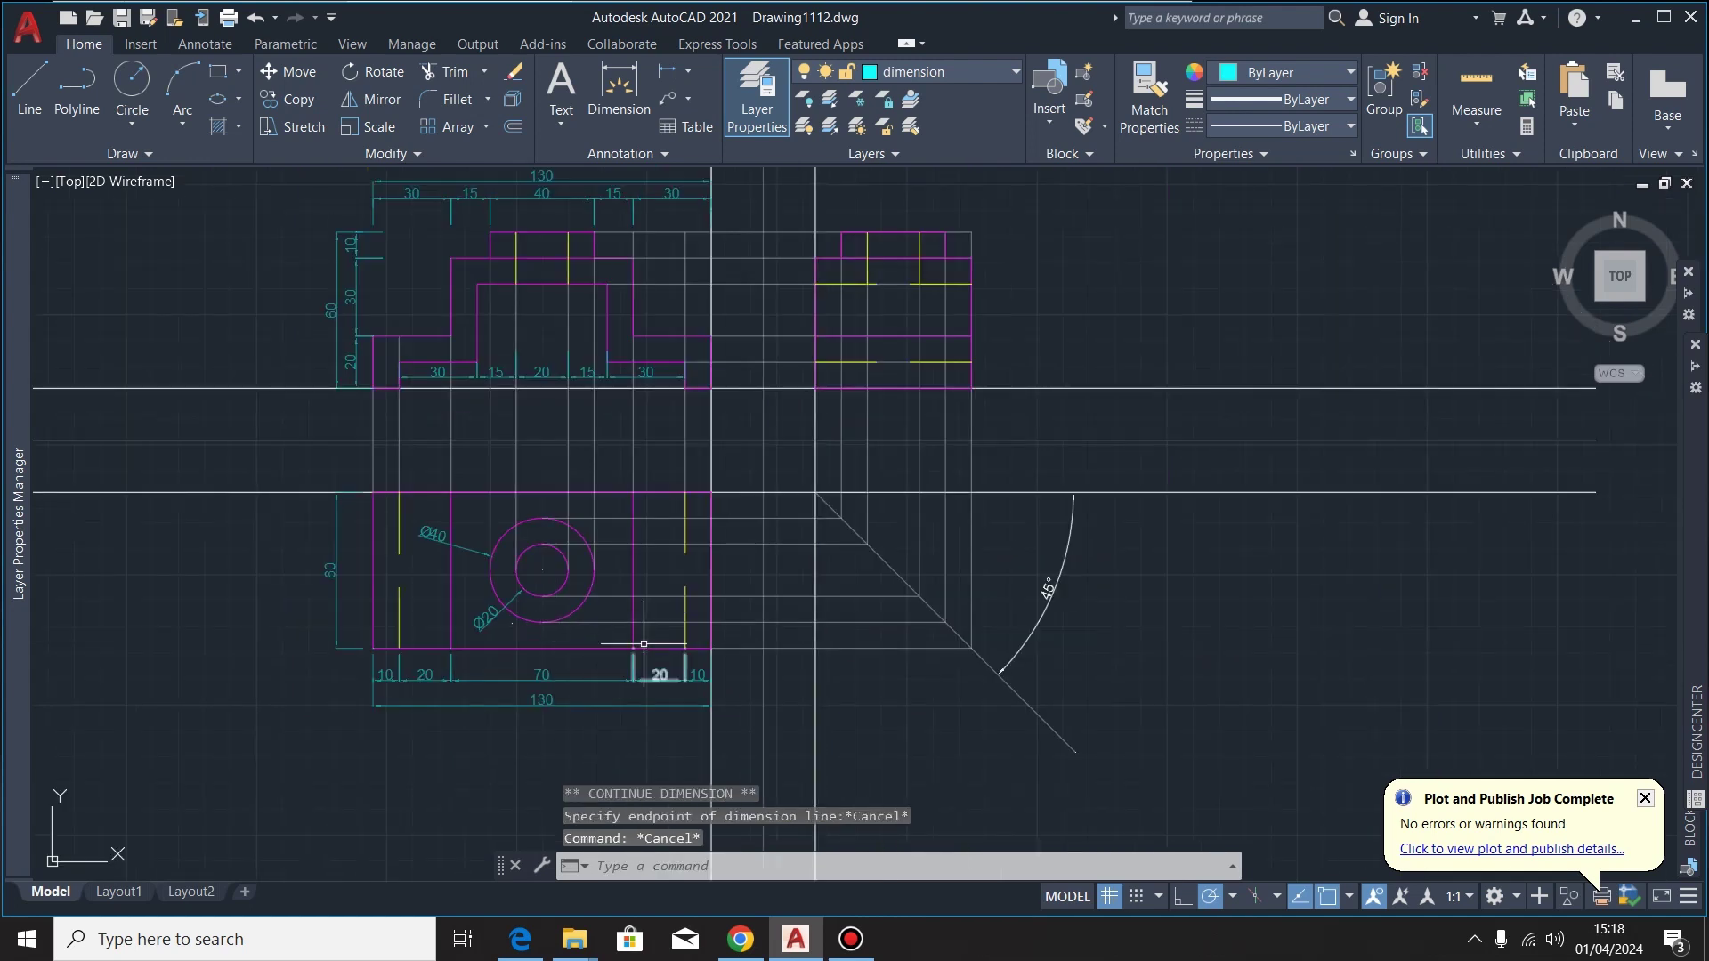
Dimension the end view's 60 overall width and the first 10 segment across its top
scroll(720, 682, down, 1)
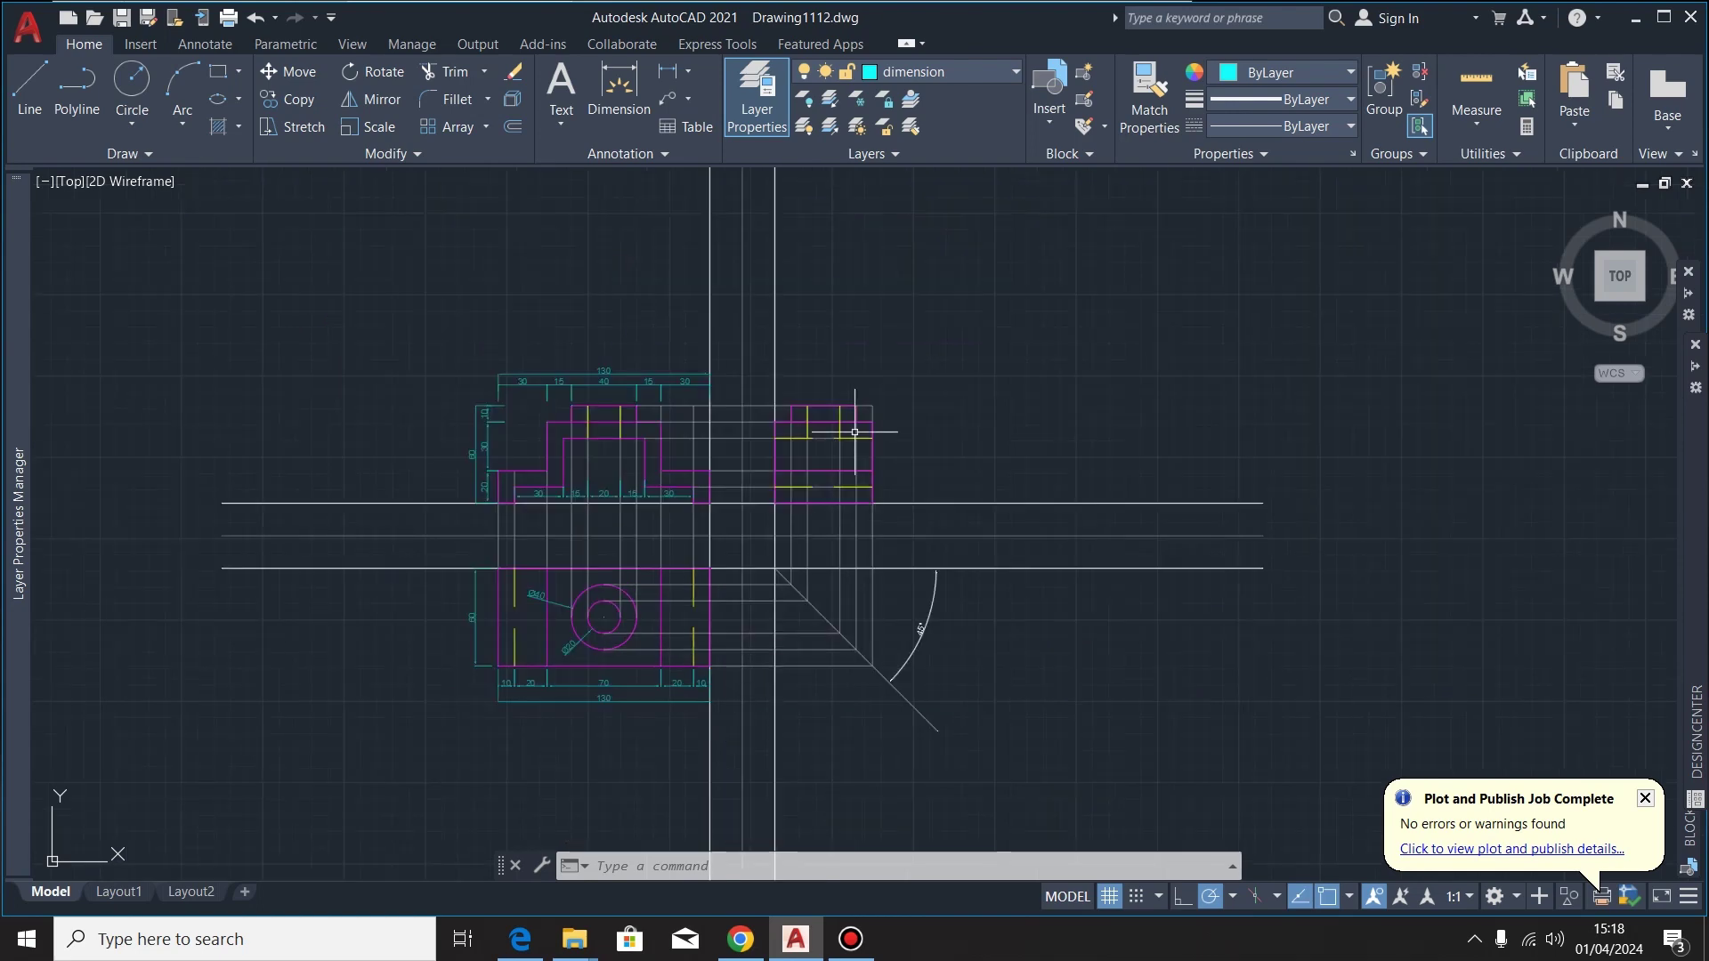
scroll(736, 391, up, 5)
click(637, 98)
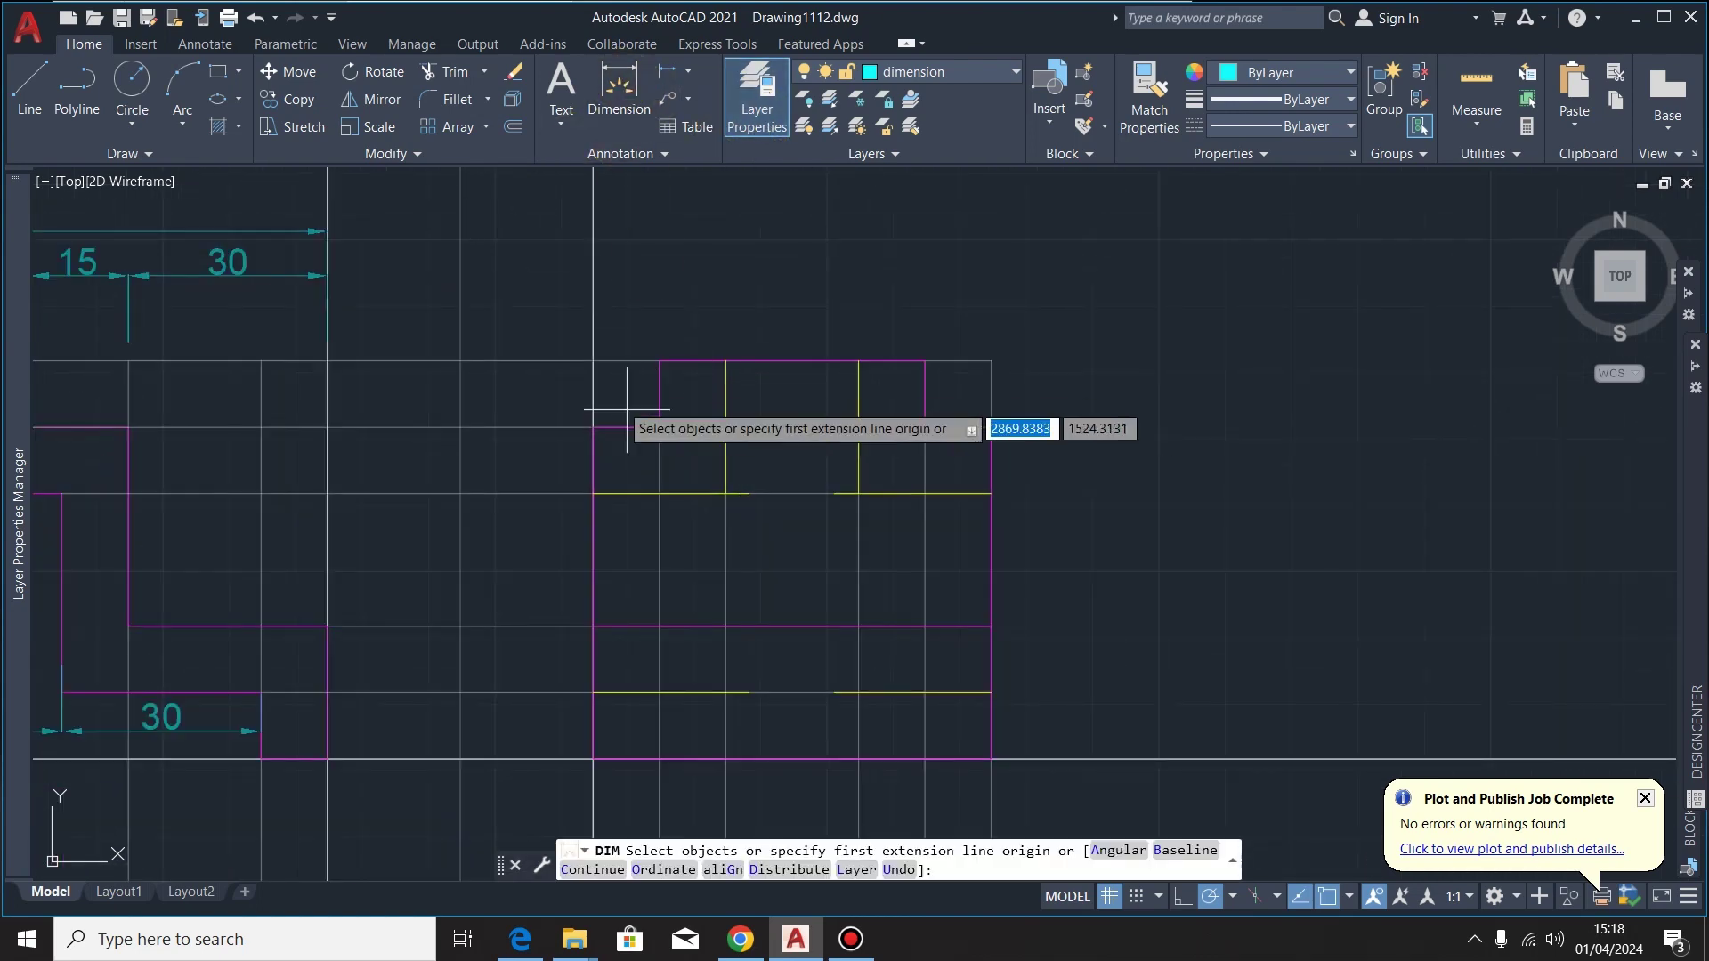
click(594, 428)
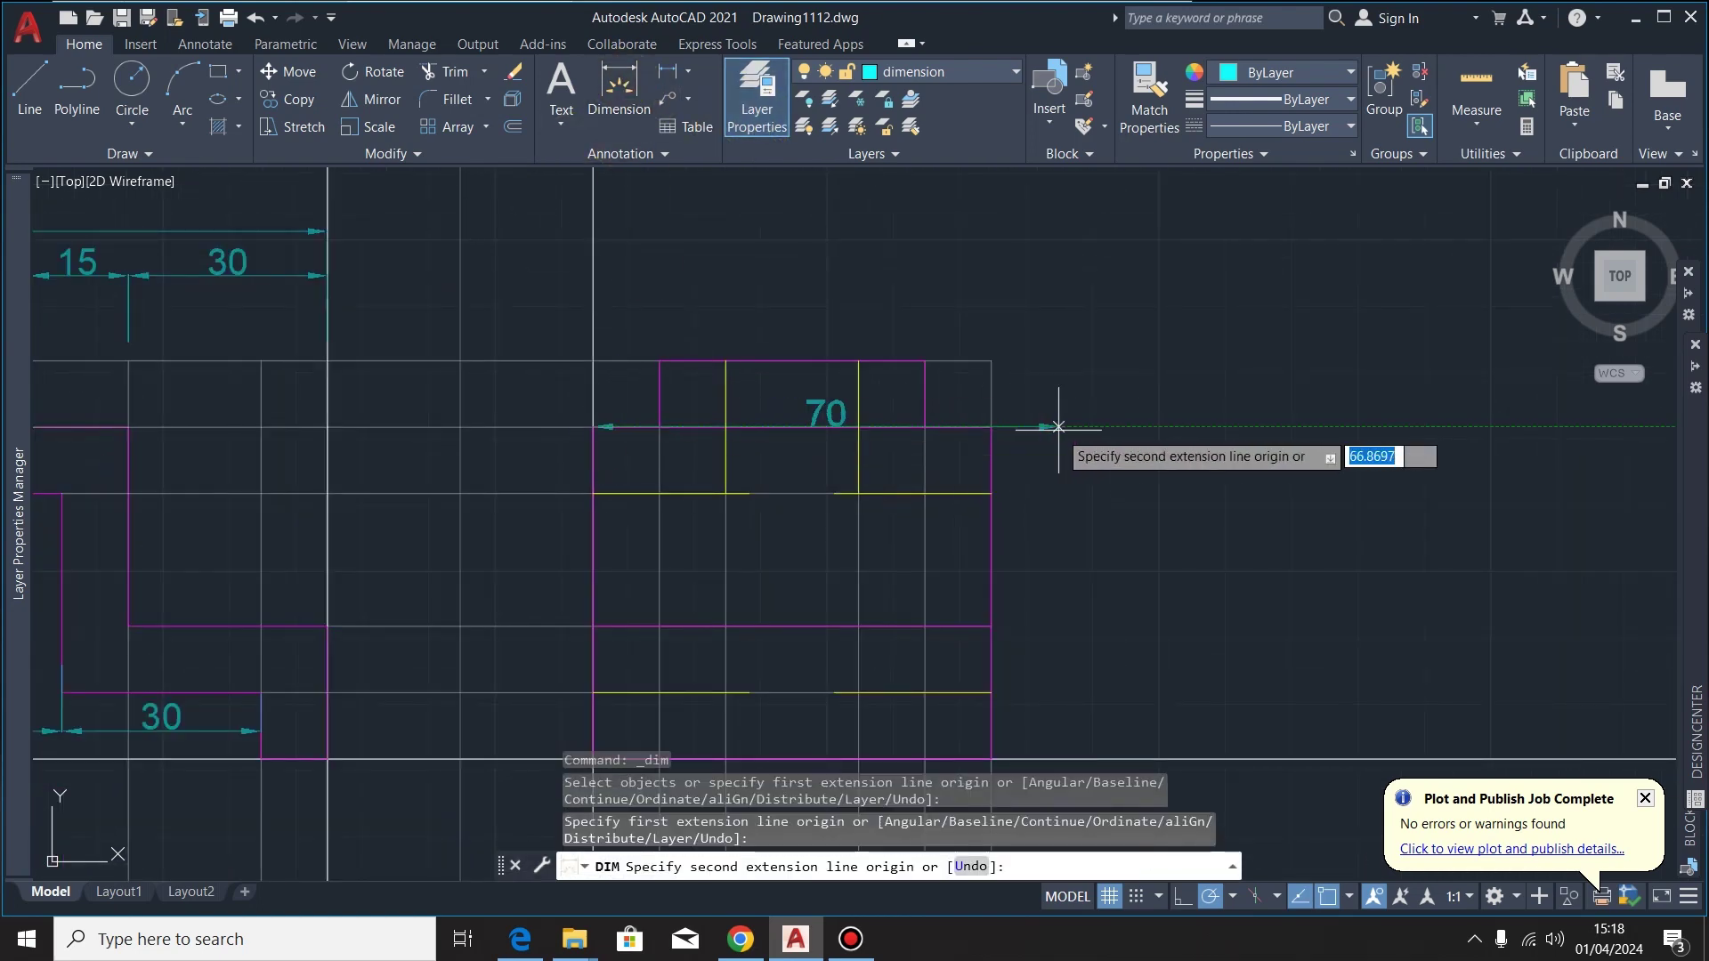
click(990, 427)
scroll(890, 294, down, 2)
scroll(561, 284, up, 4)
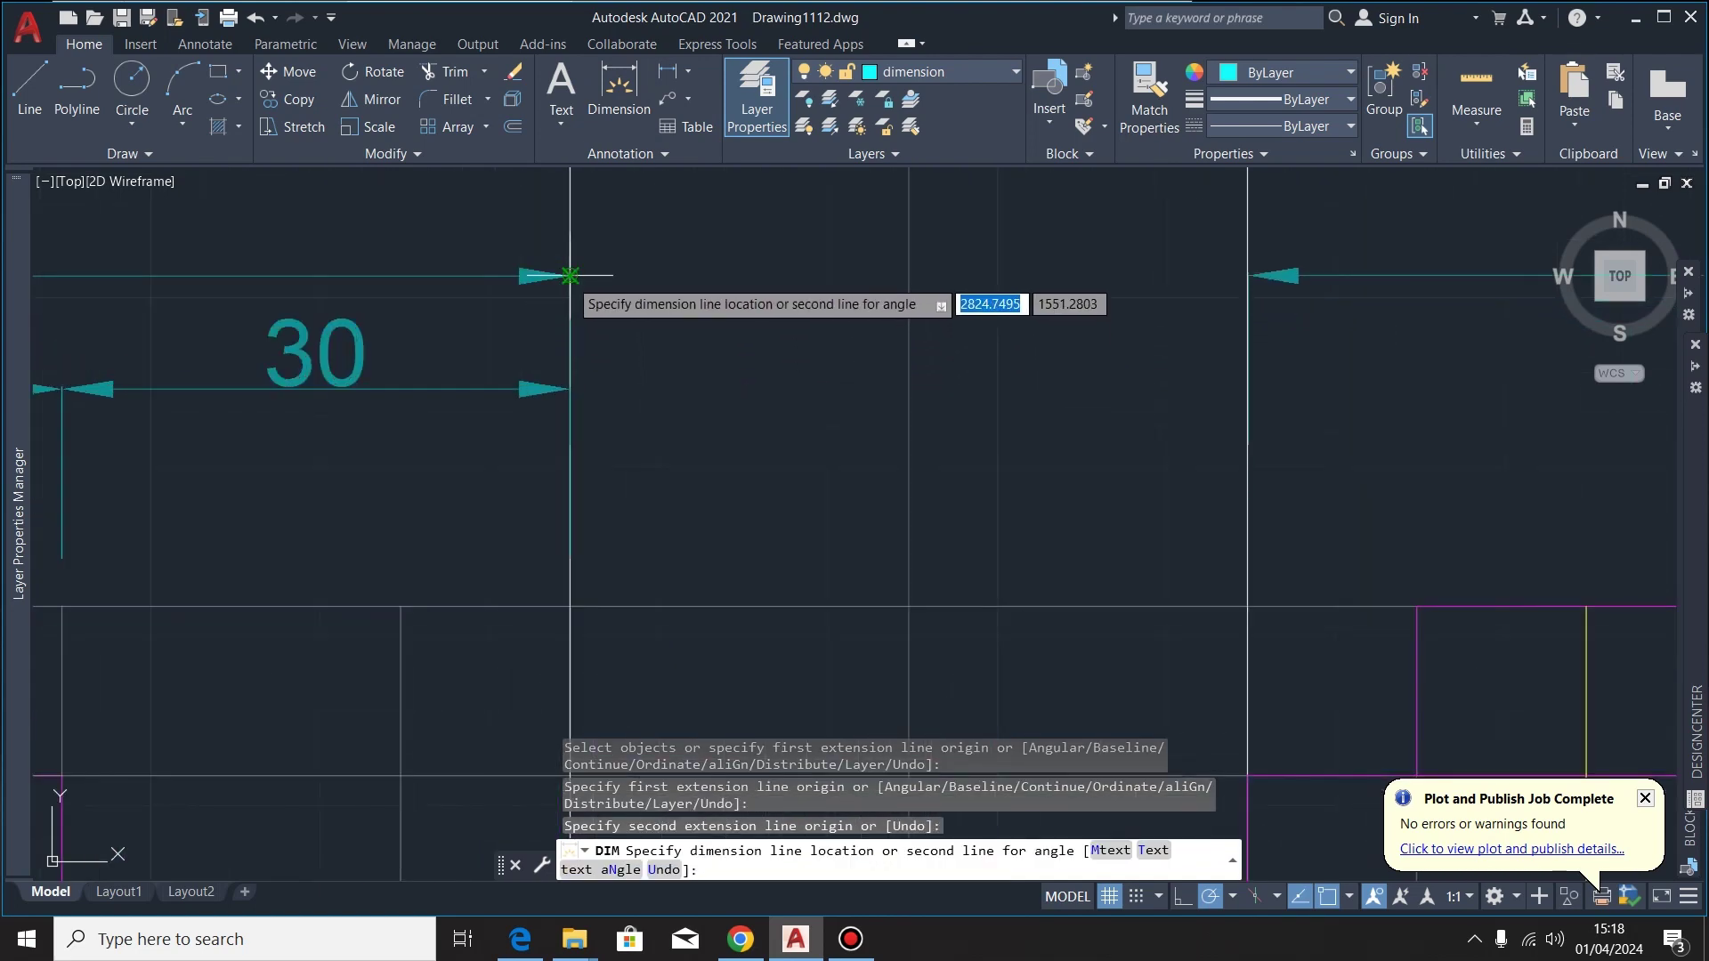
click(570, 275)
scroll(418, 343, down, 2)
scroll(733, 369, up, 3)
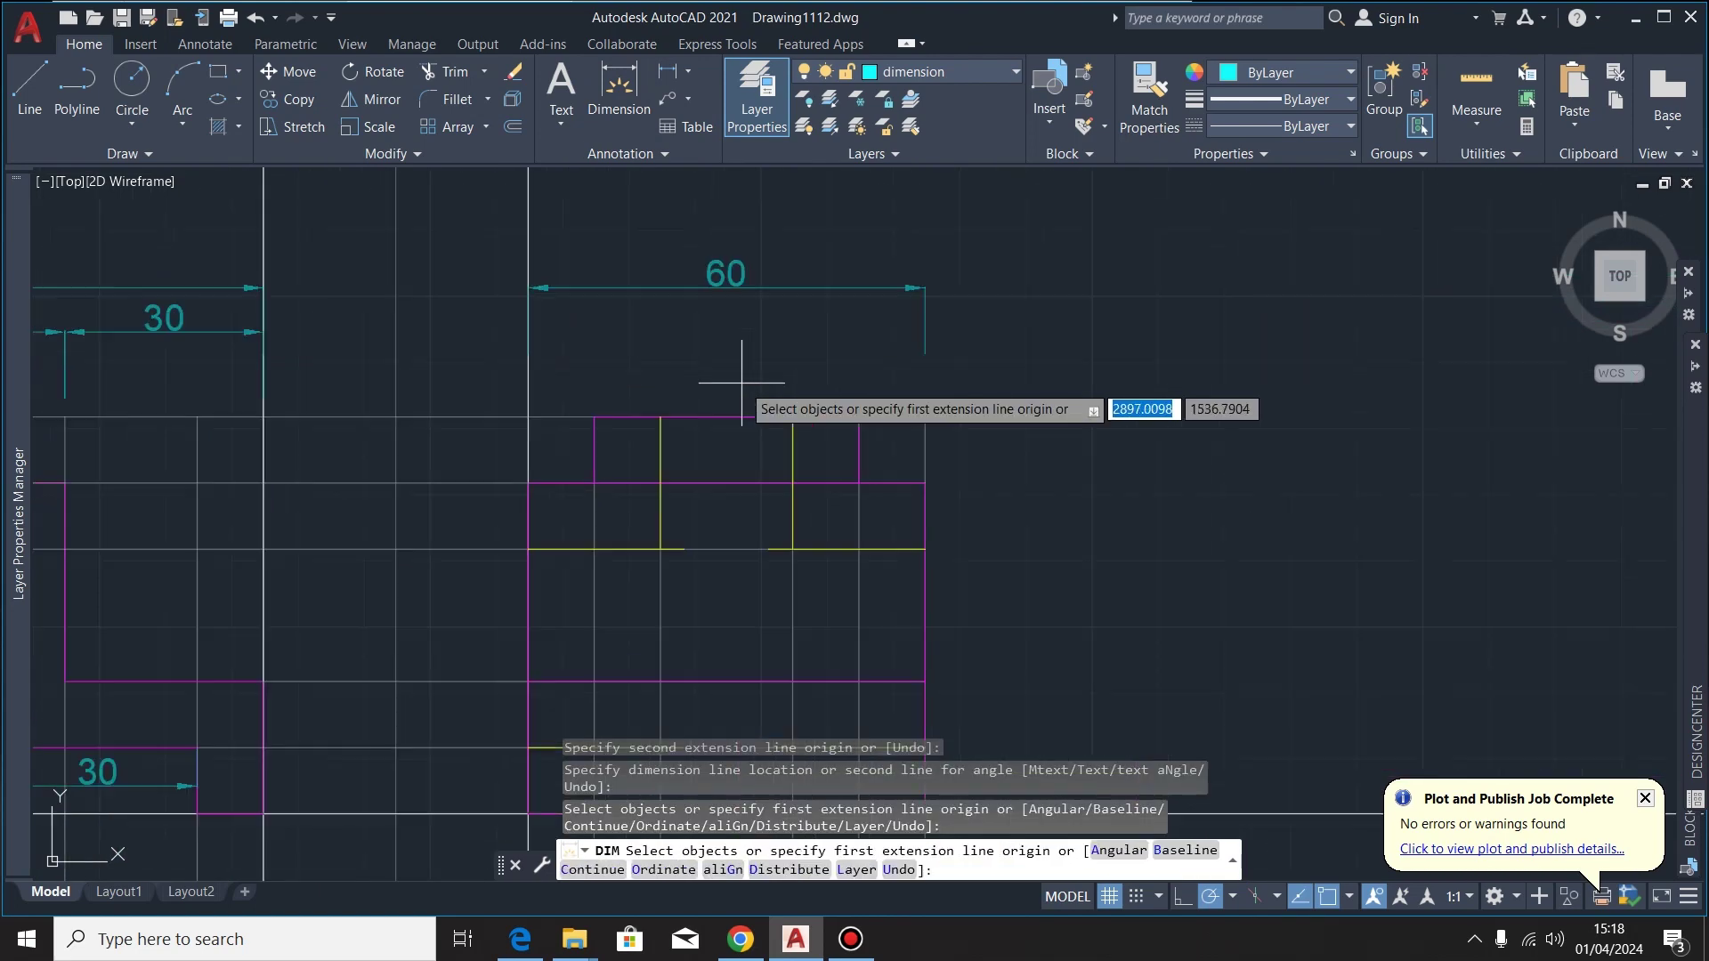
click(528, 482)
click(594, 482)
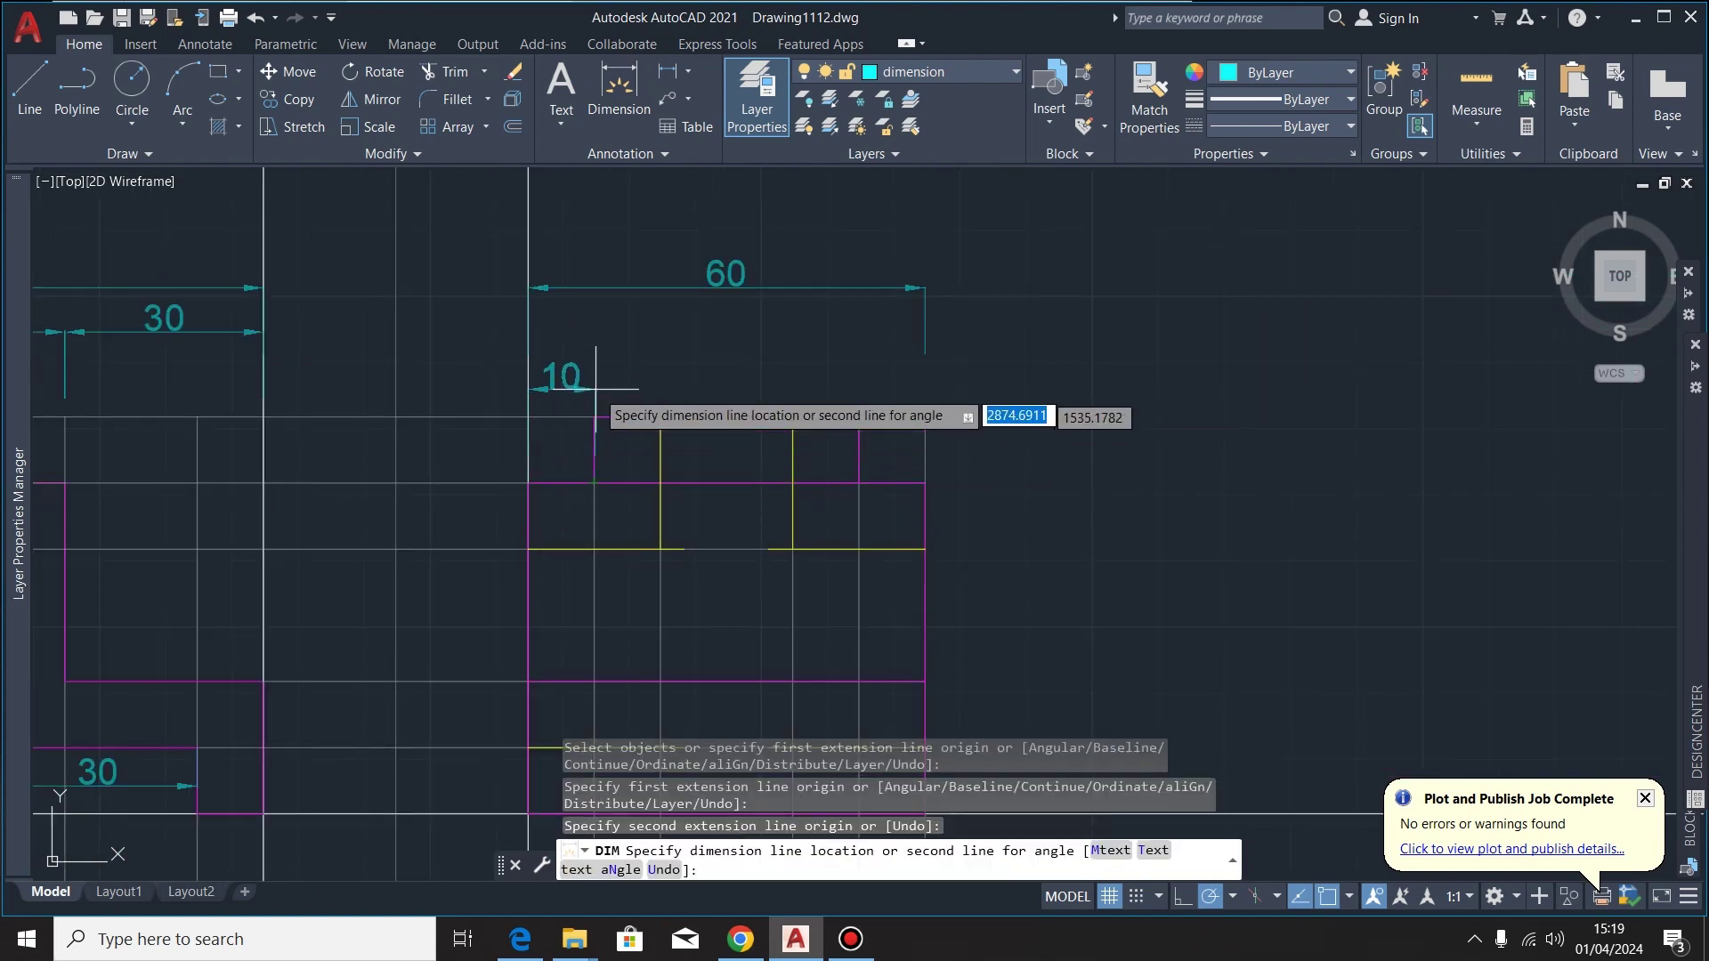
click(264, 331)
key(Return)
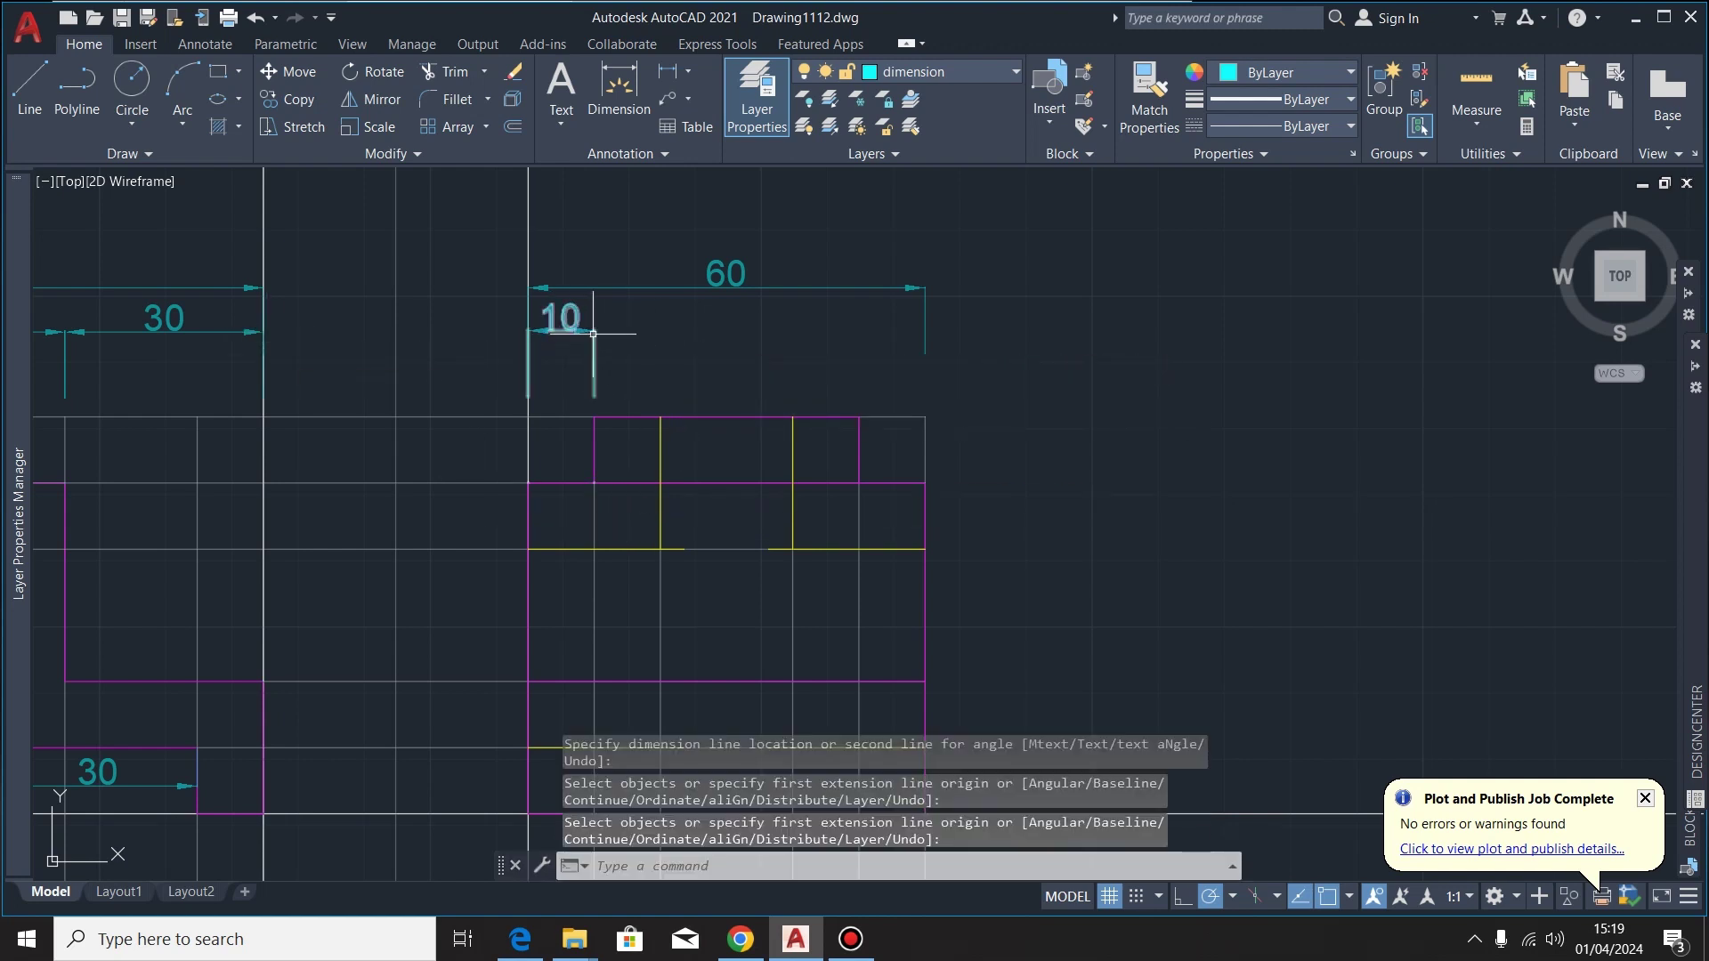
Chain the remaining 10, 20, 10, 10 dimensions from the first 10 with Continue Dimension
click(594, 333)
mouse_move(596, 335)
click(647, 410)
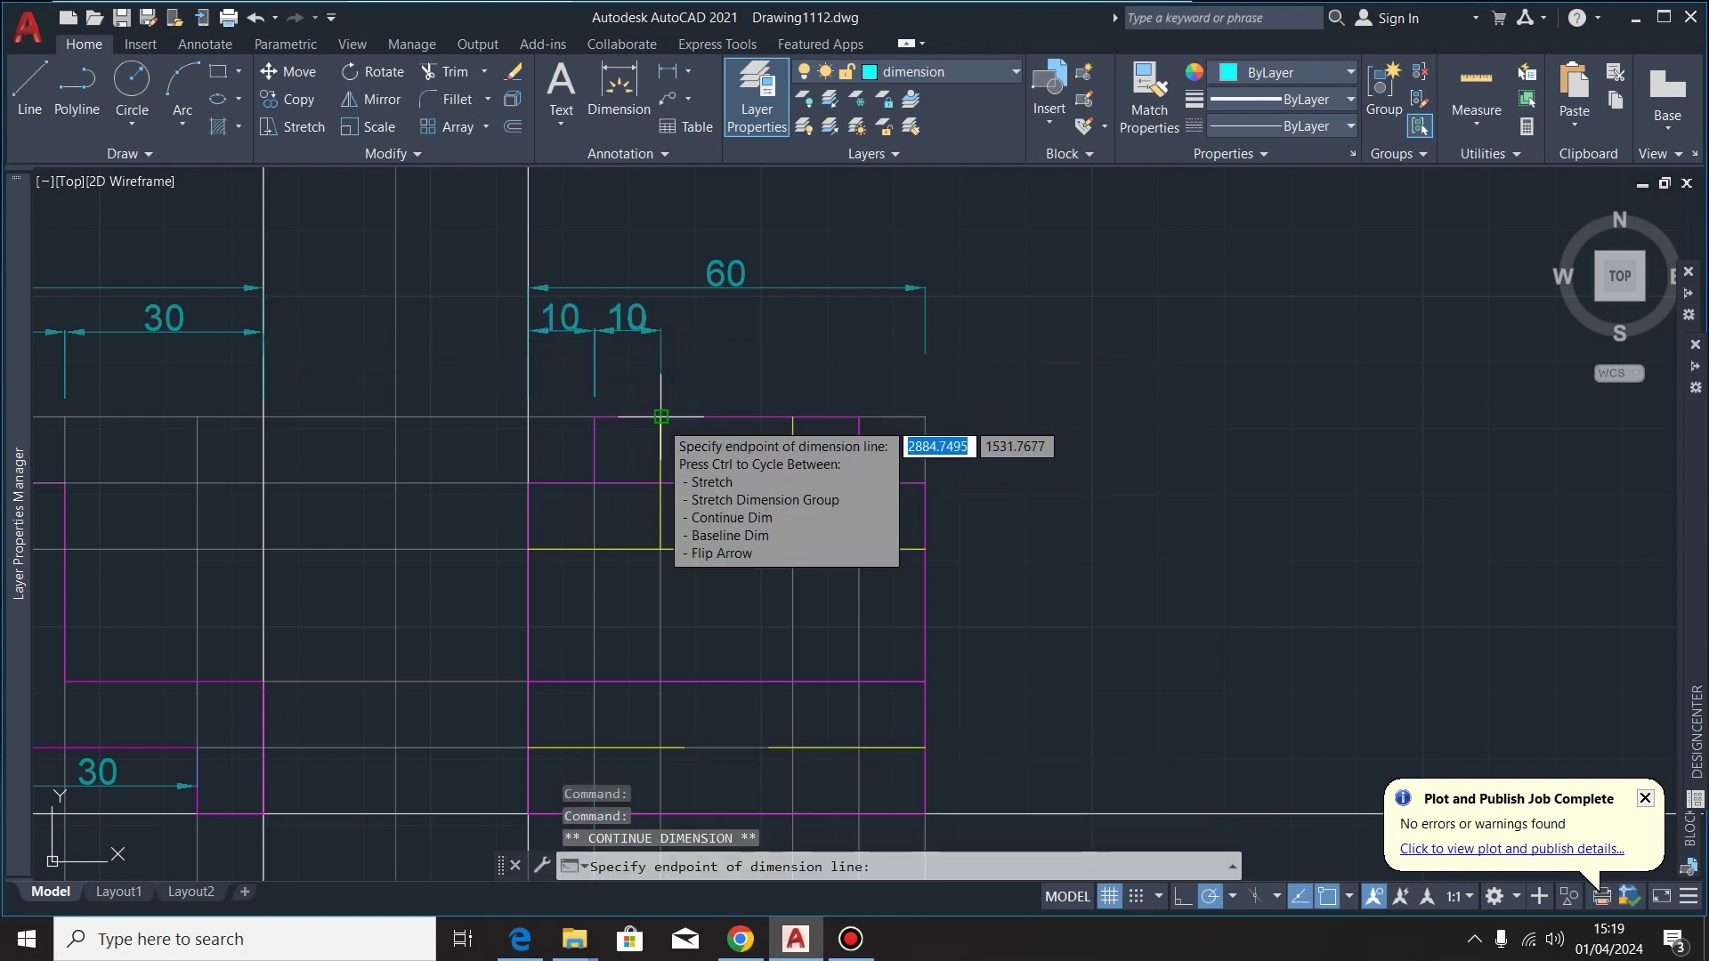
click(660, 417)
click(792, 416)
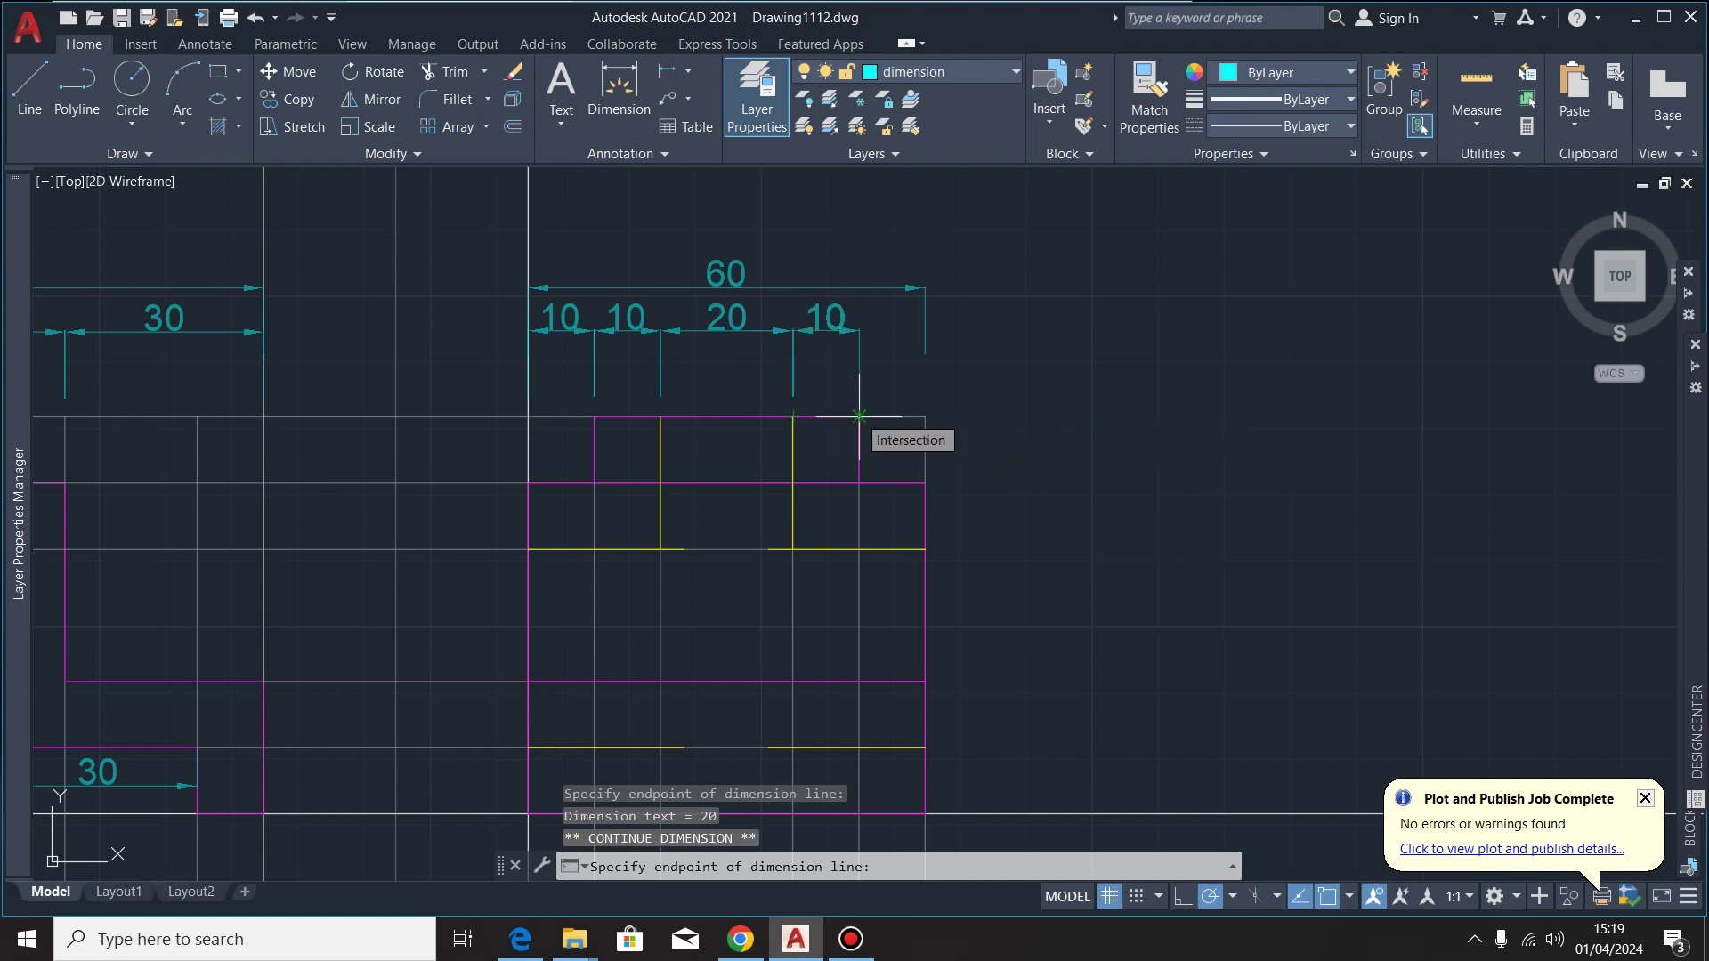
click(859, 416)
click(925, 417)
key(Escape)
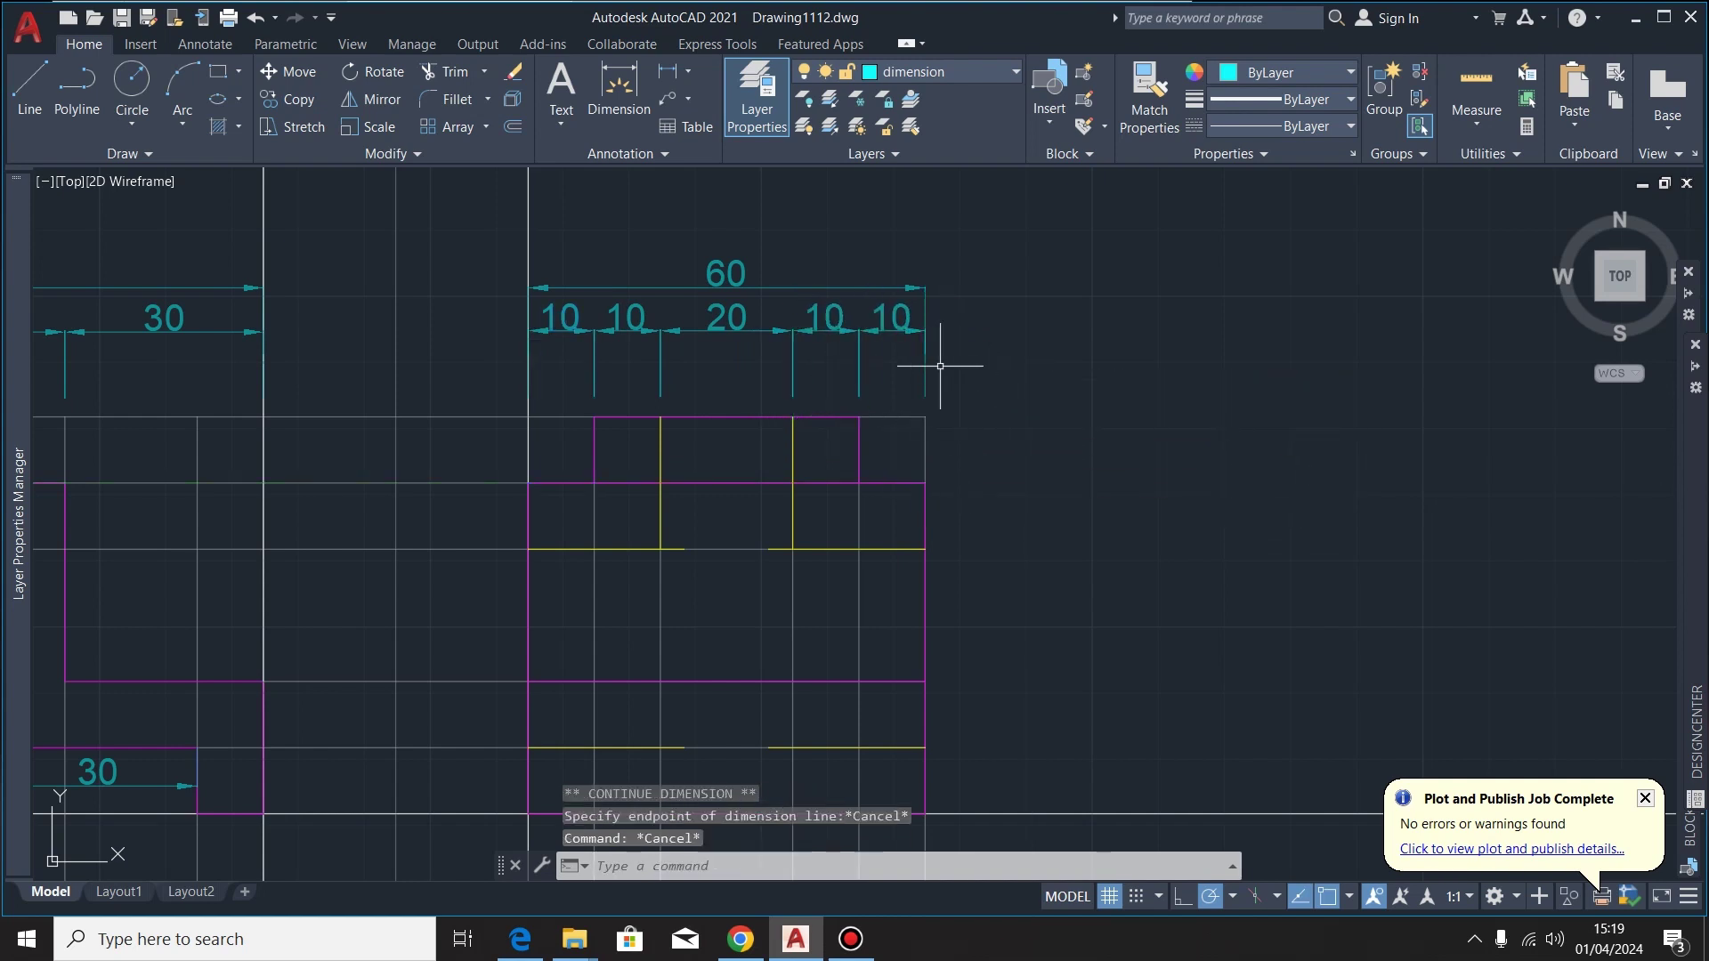
scroll(887, 312, down, 2)
Add the vertical 60 overall height and the top 10 on the end view's right side
click(621, 92)
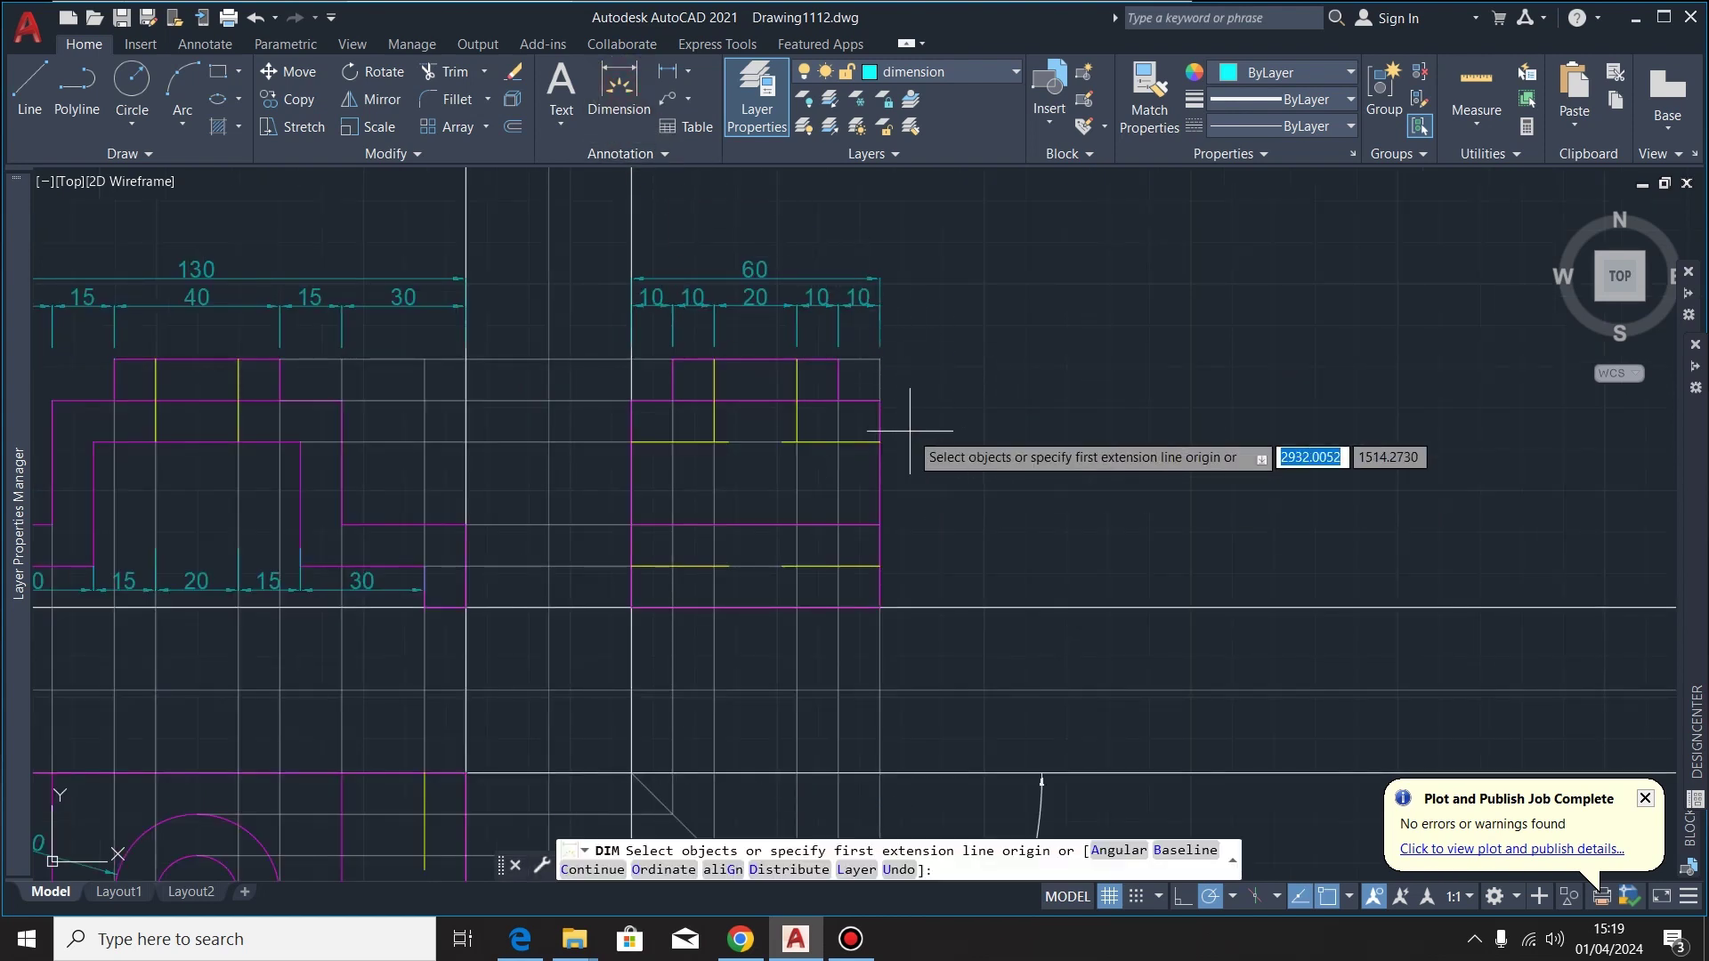
scroll(891, 449, up, 2)
click(767, 317)
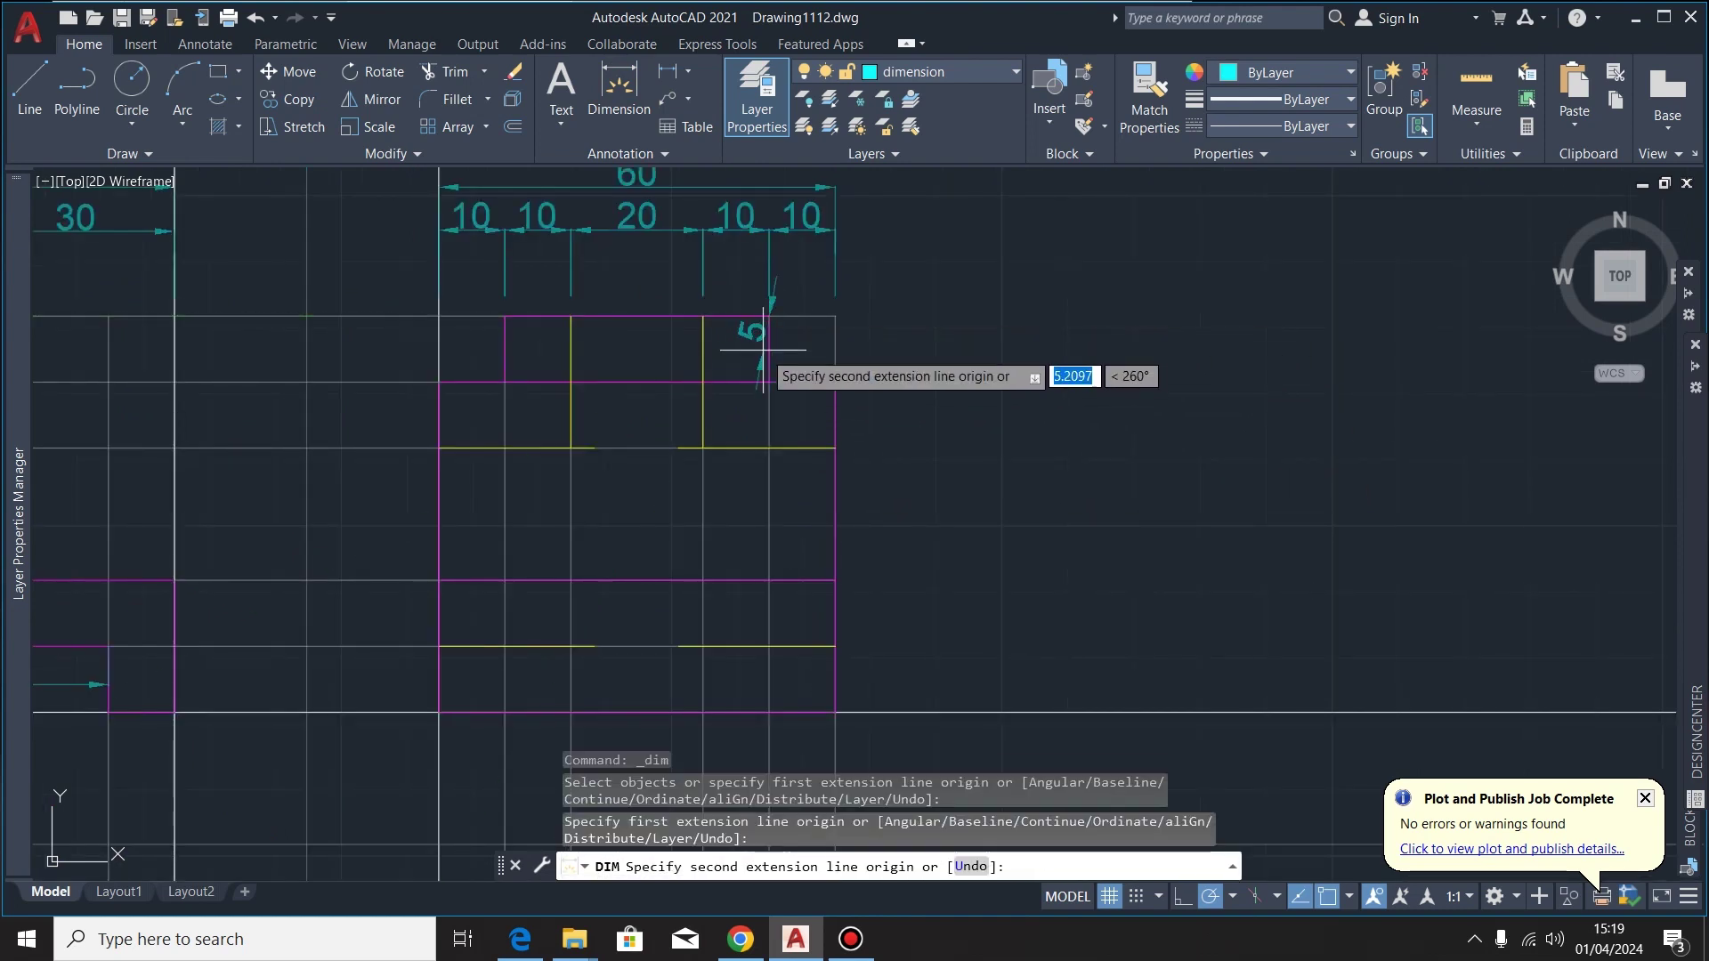
click(769, 712)
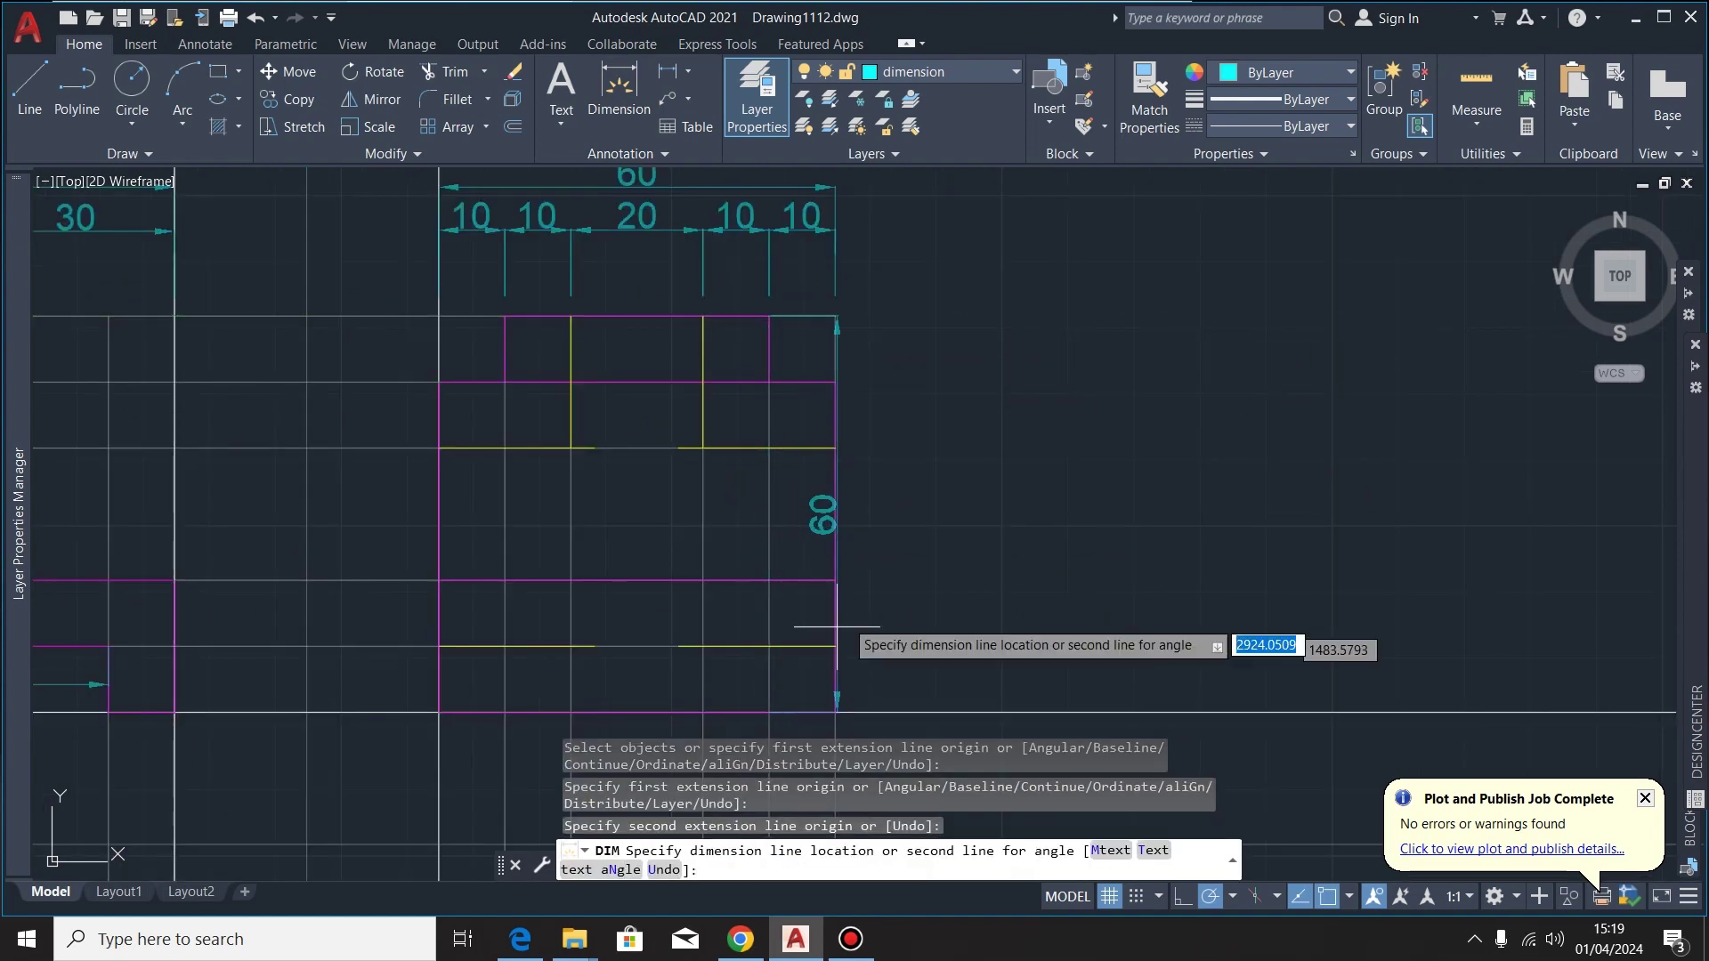
click(944, 538)
click(769, 316)
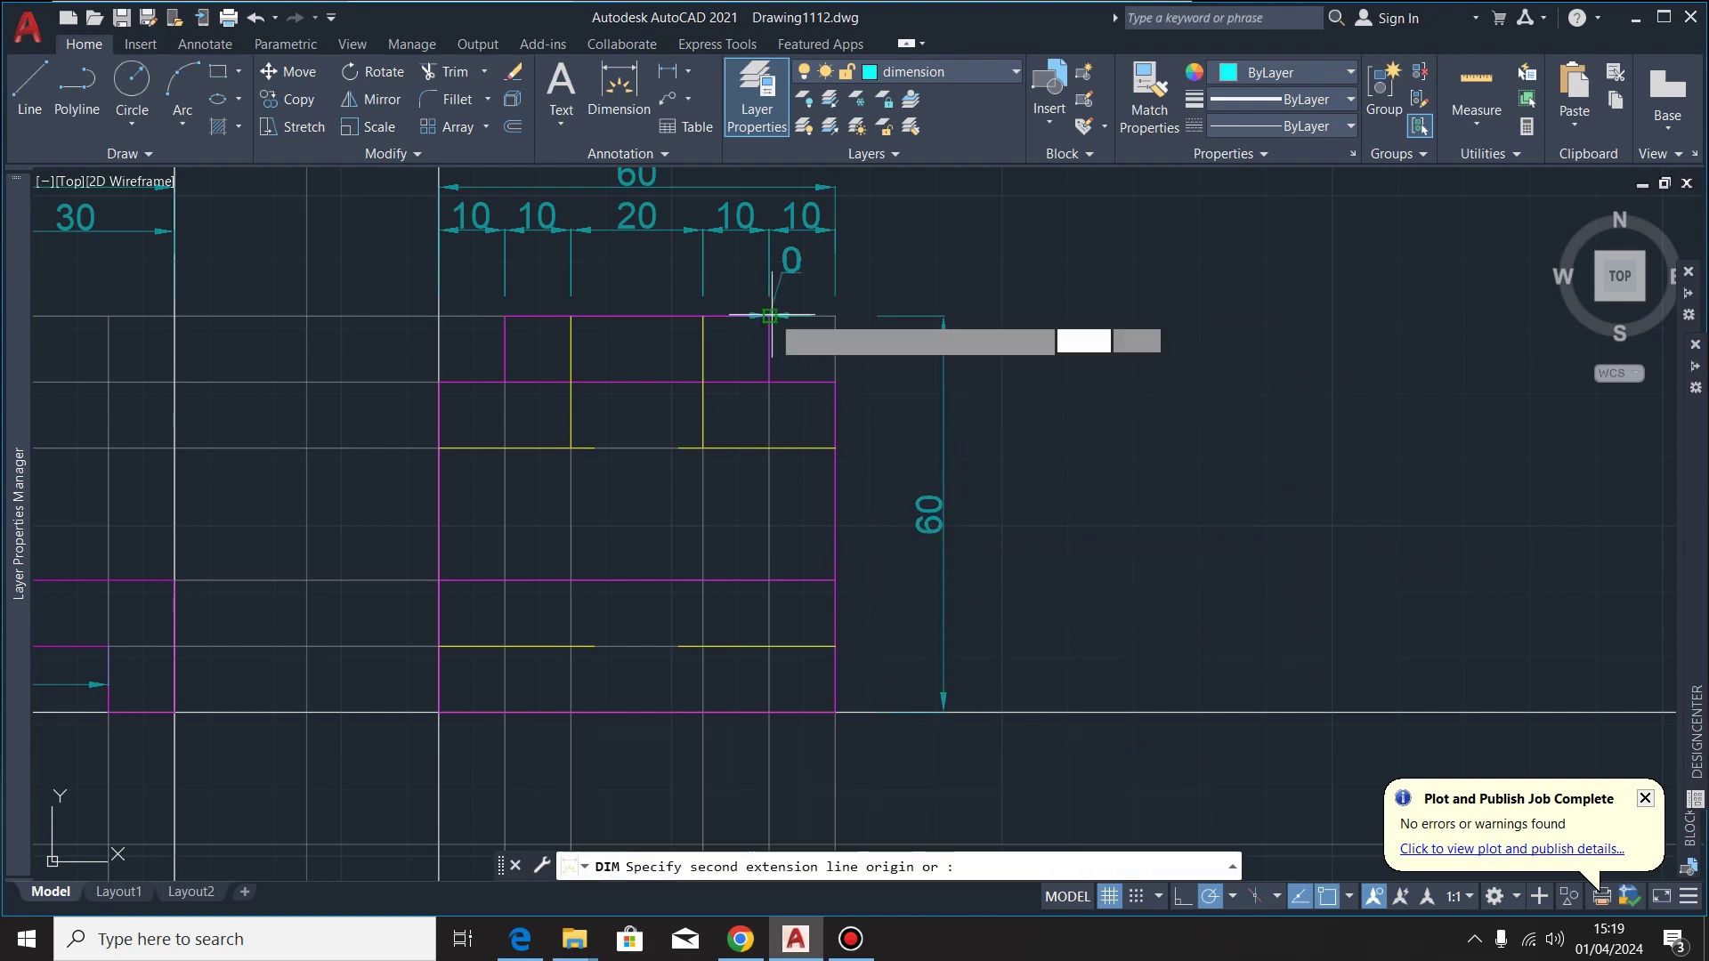
click(769, 381)
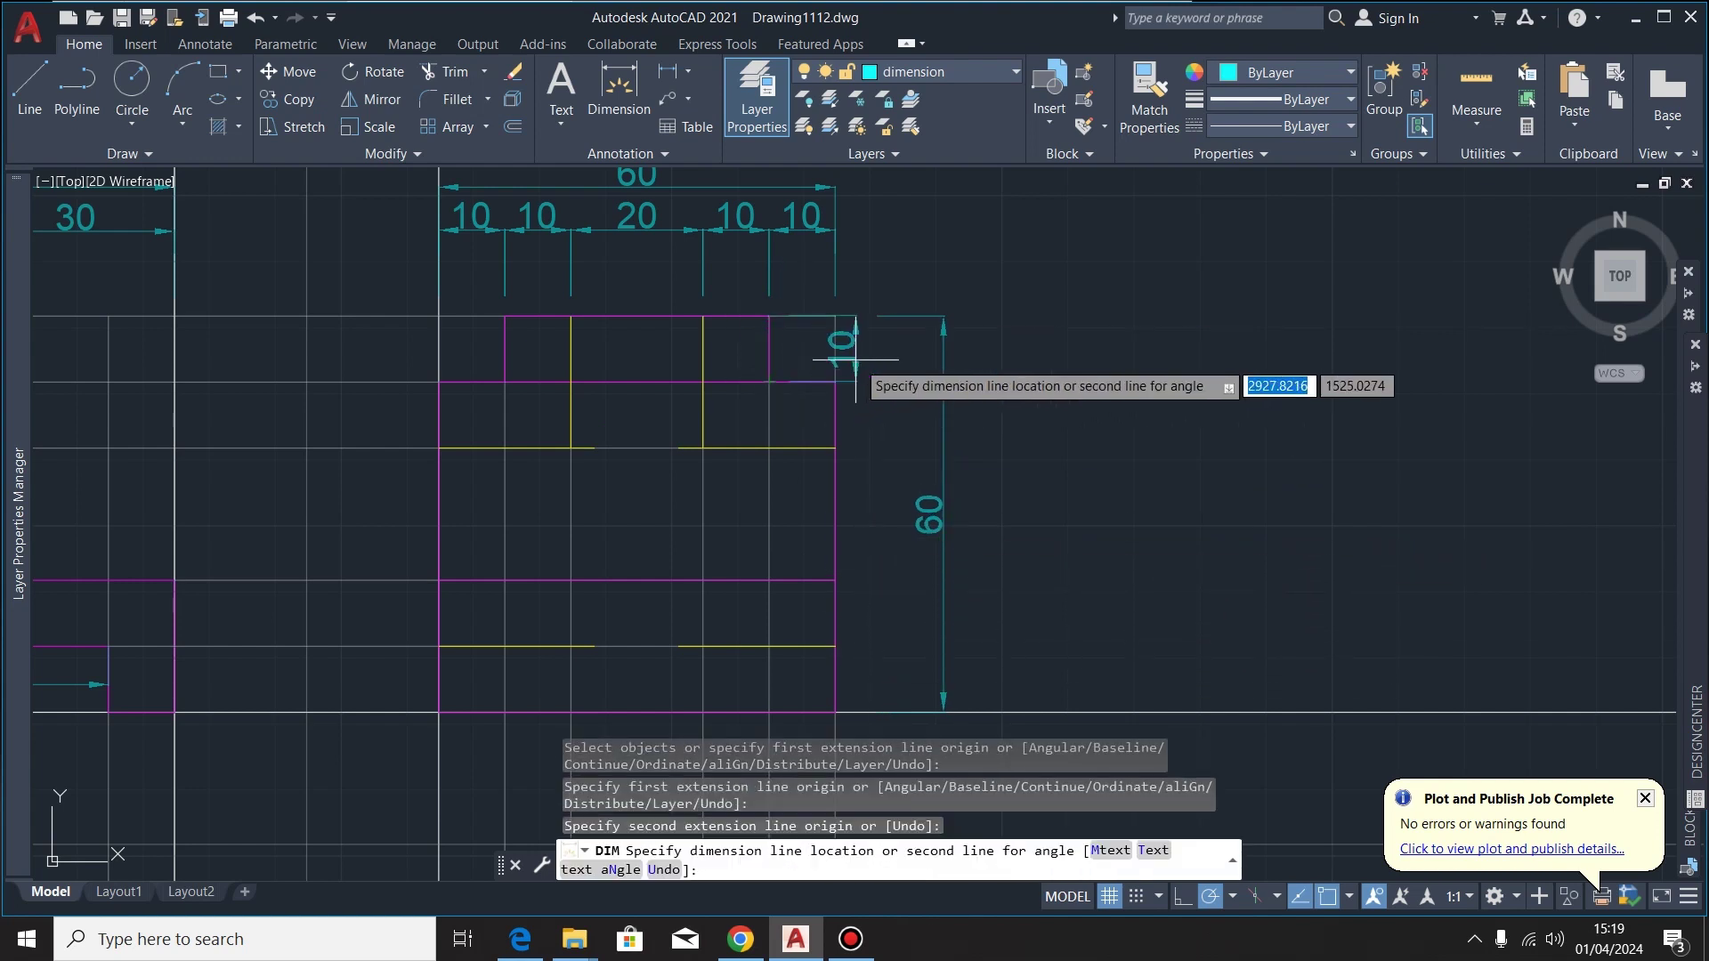
click(893, 405)
key(Return)
click(881, 347)
mouse_move(893, 382)
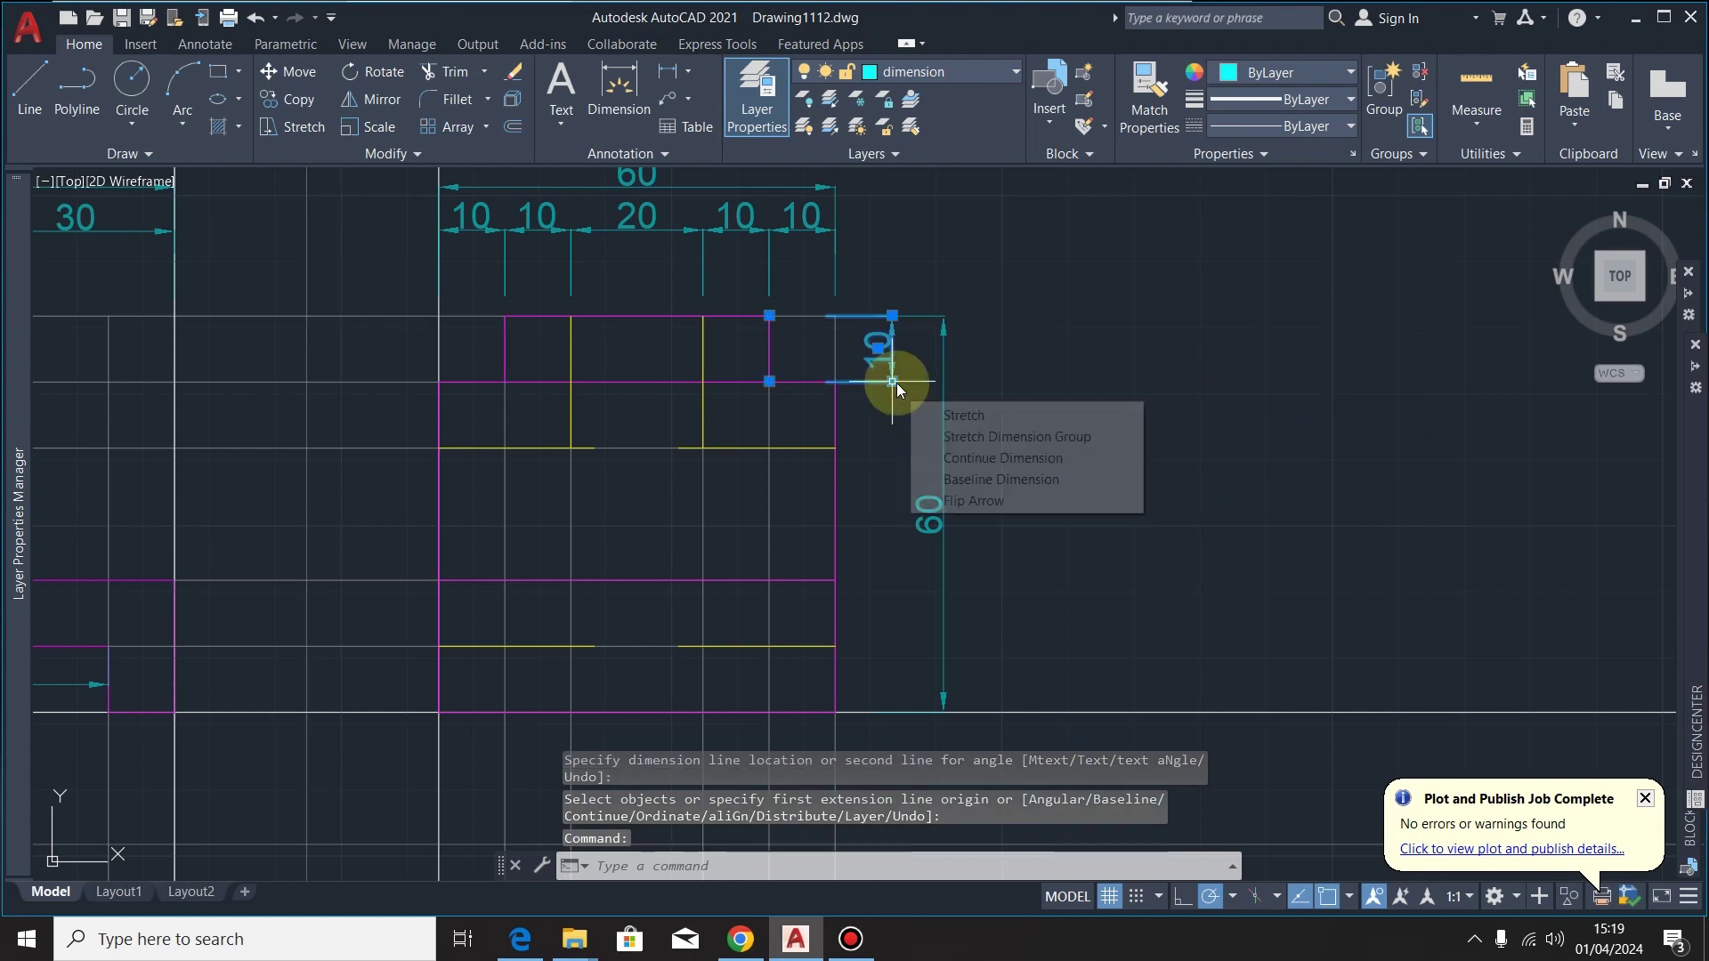
click(931, 457)
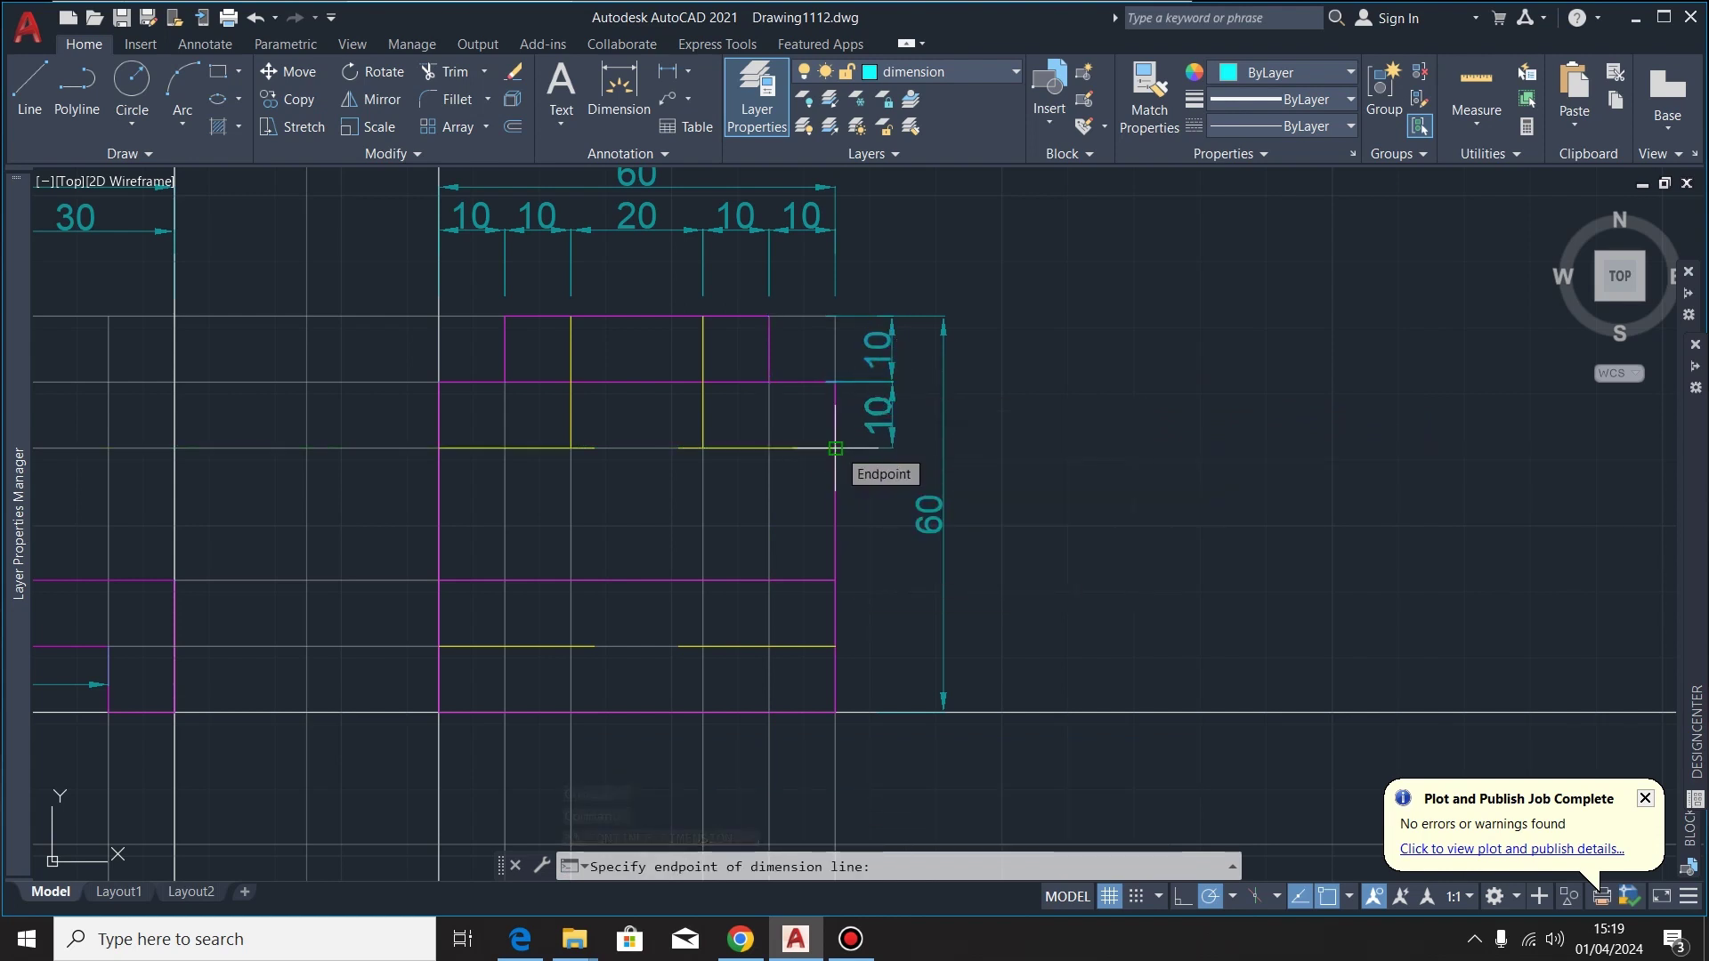
click(835, 447)
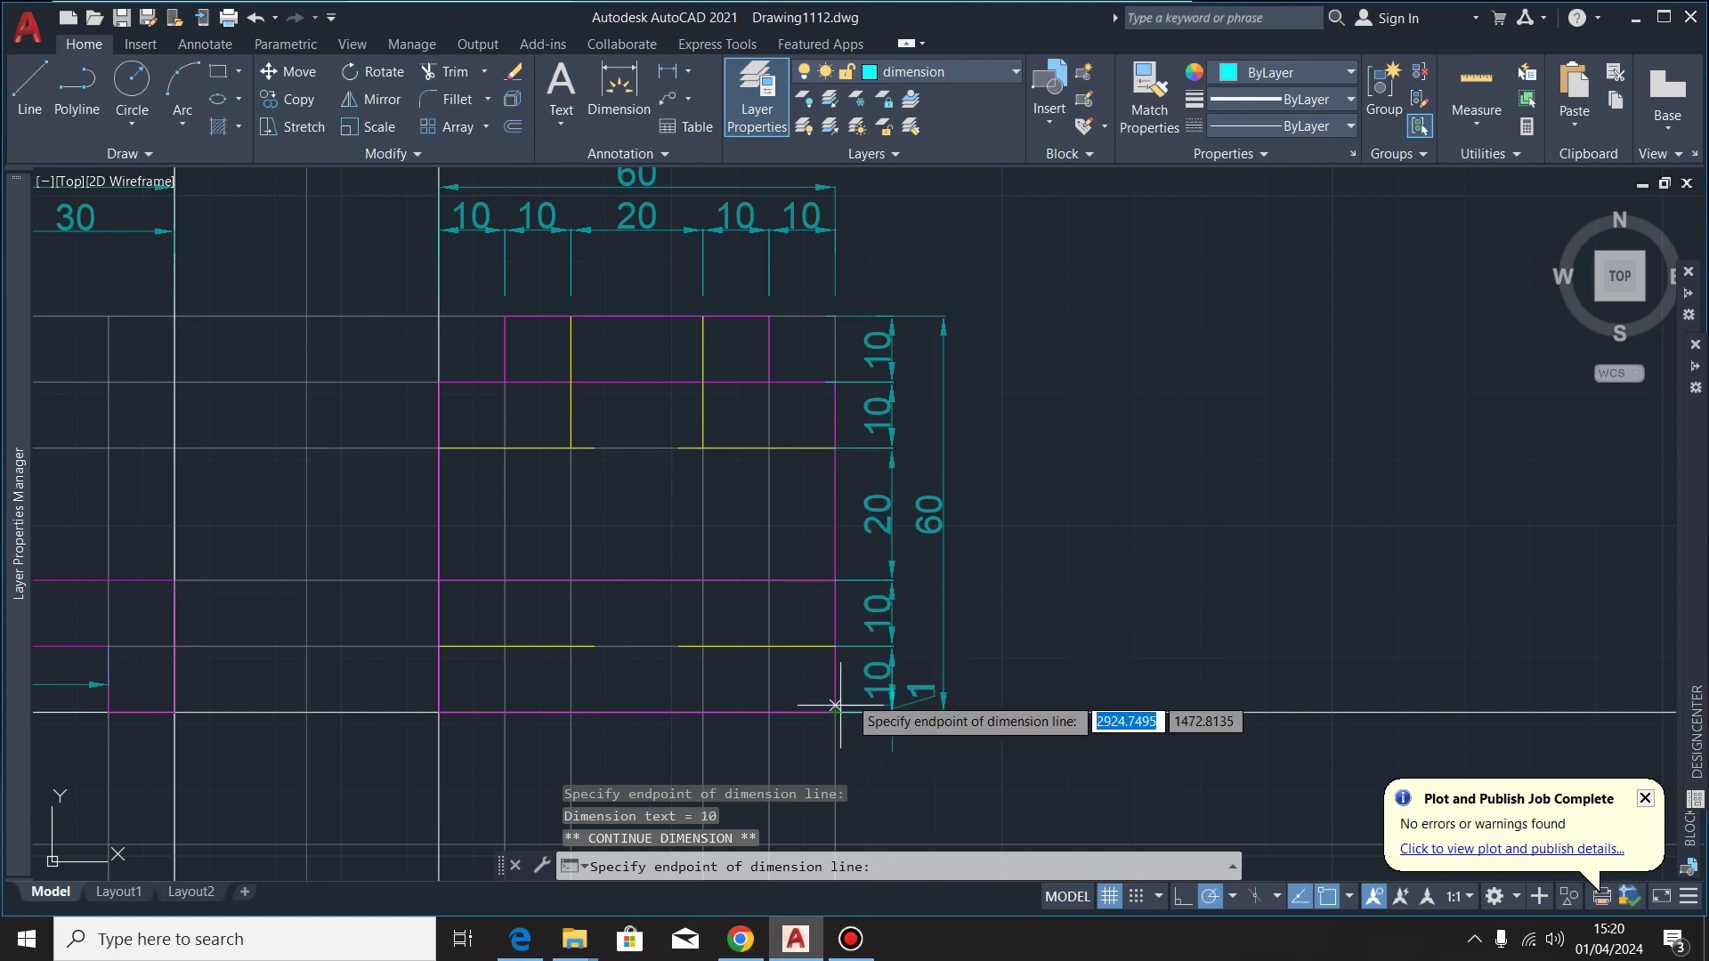
key(Escape)
middle_drag(986, 419, 965, 385)
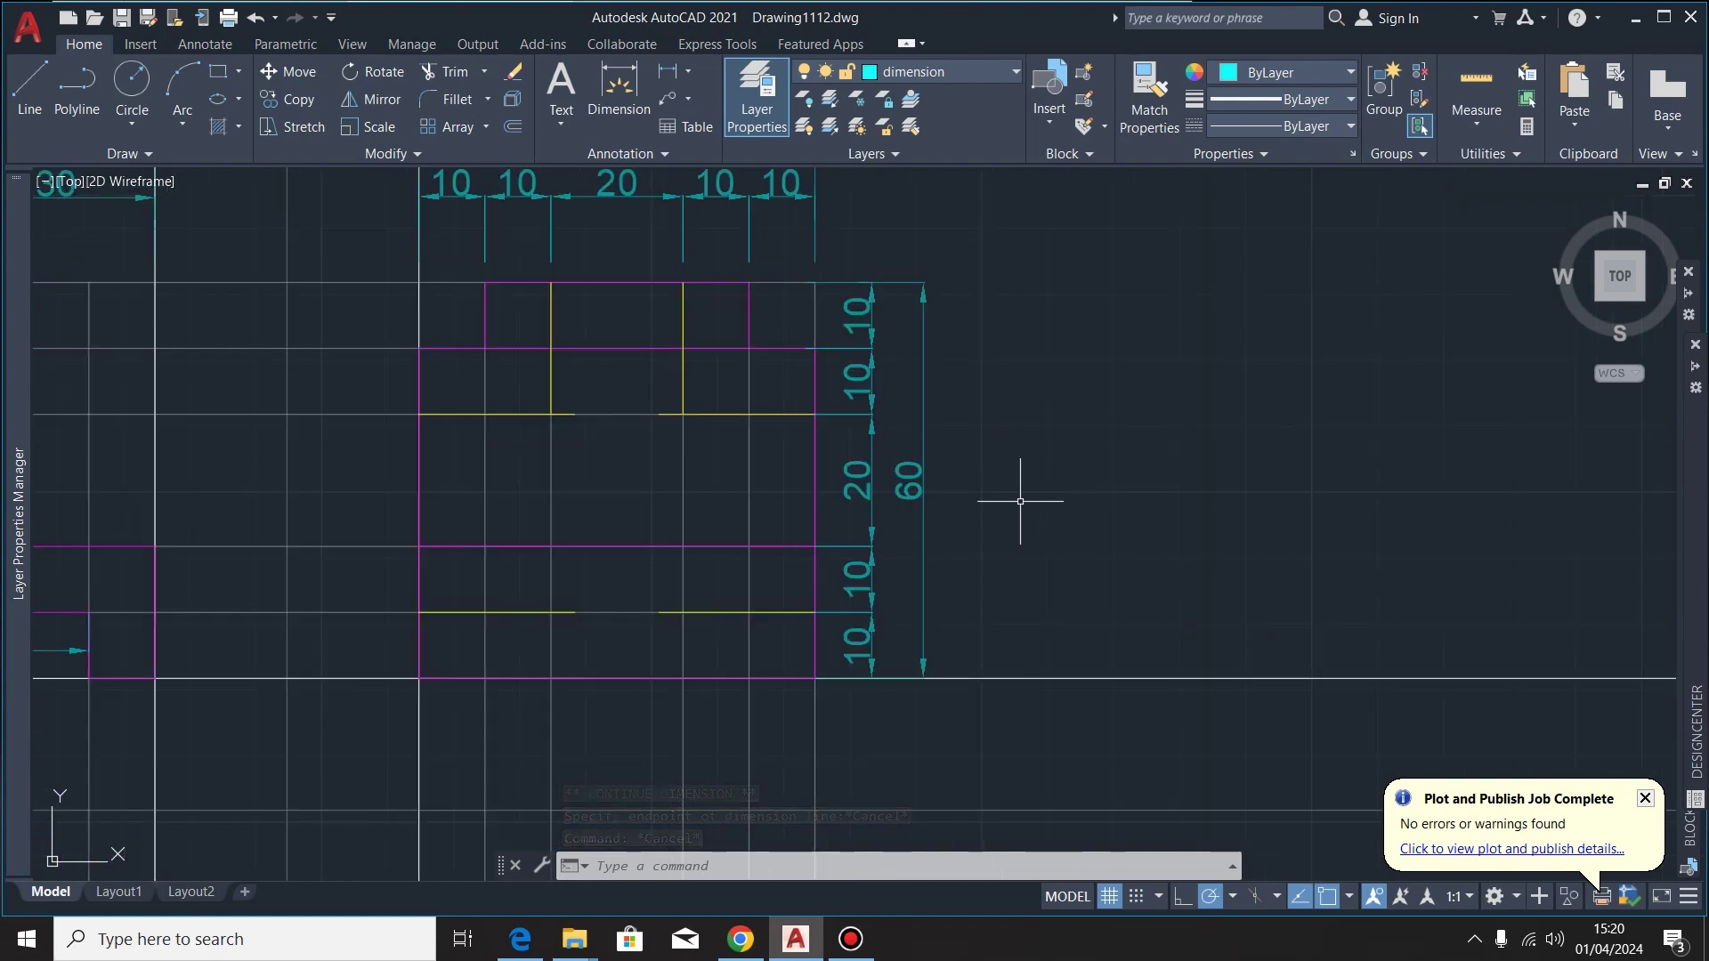
scroll(1020, 501, down, 2)
scroll(1031, 298, down, 2)
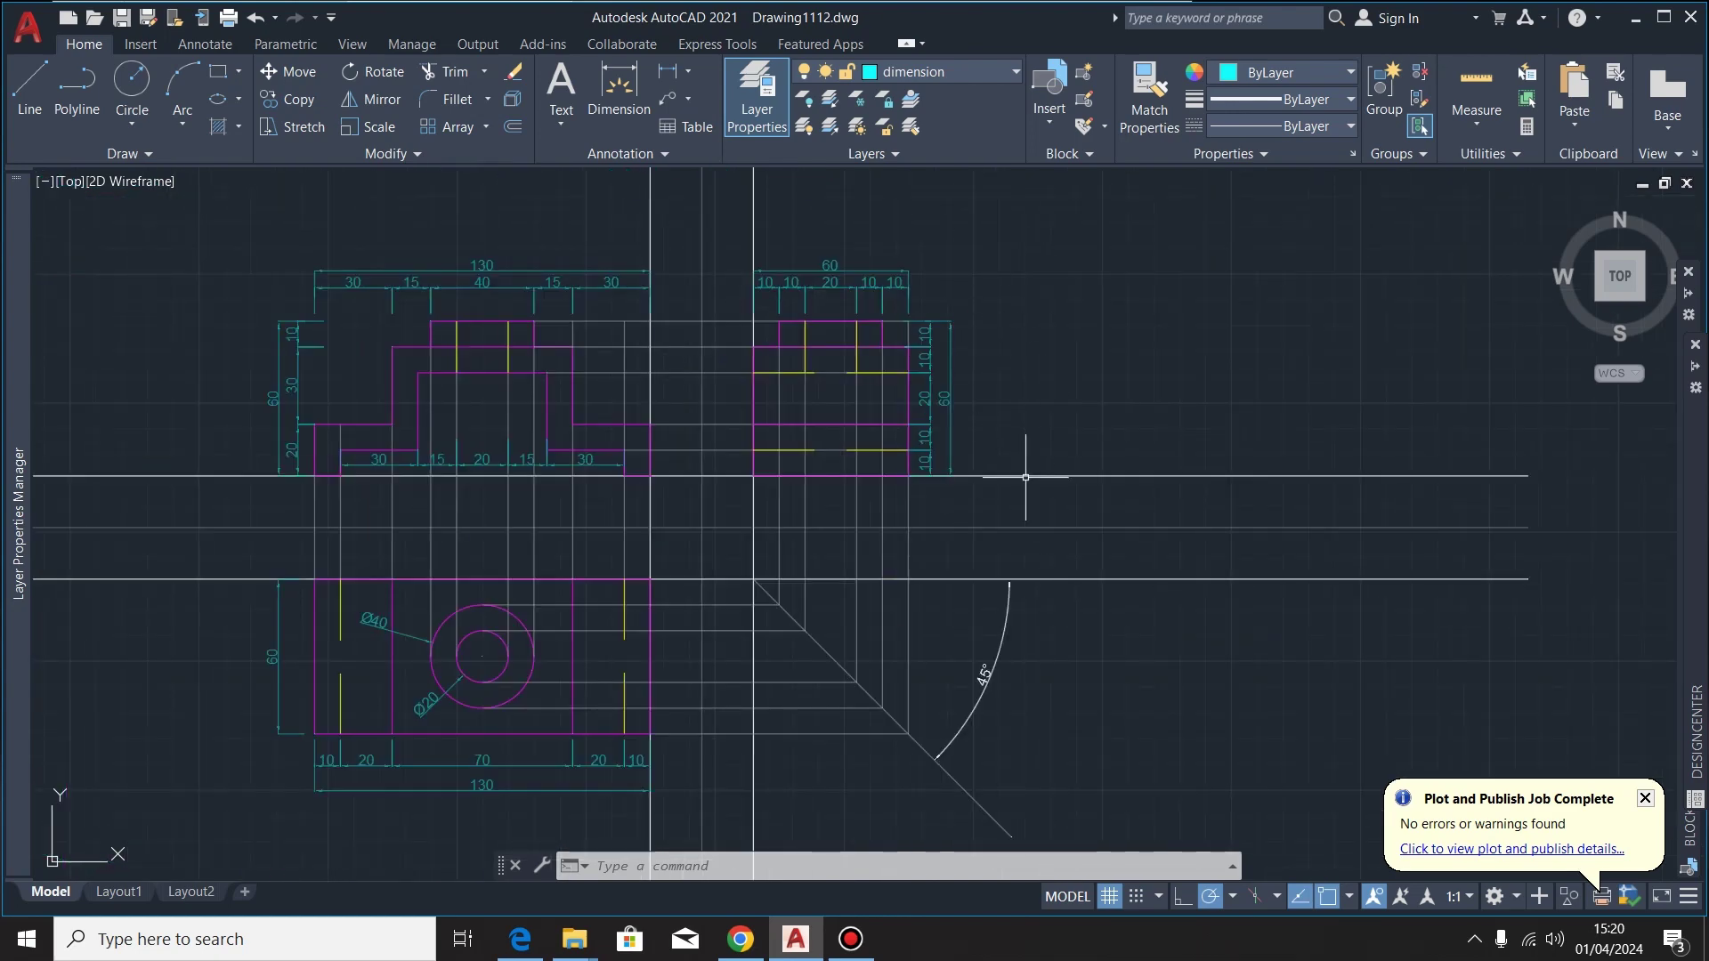
Make TEXT the current layer
scroll(686, 668, up, 2)
scroll(731, 594, down, 2)
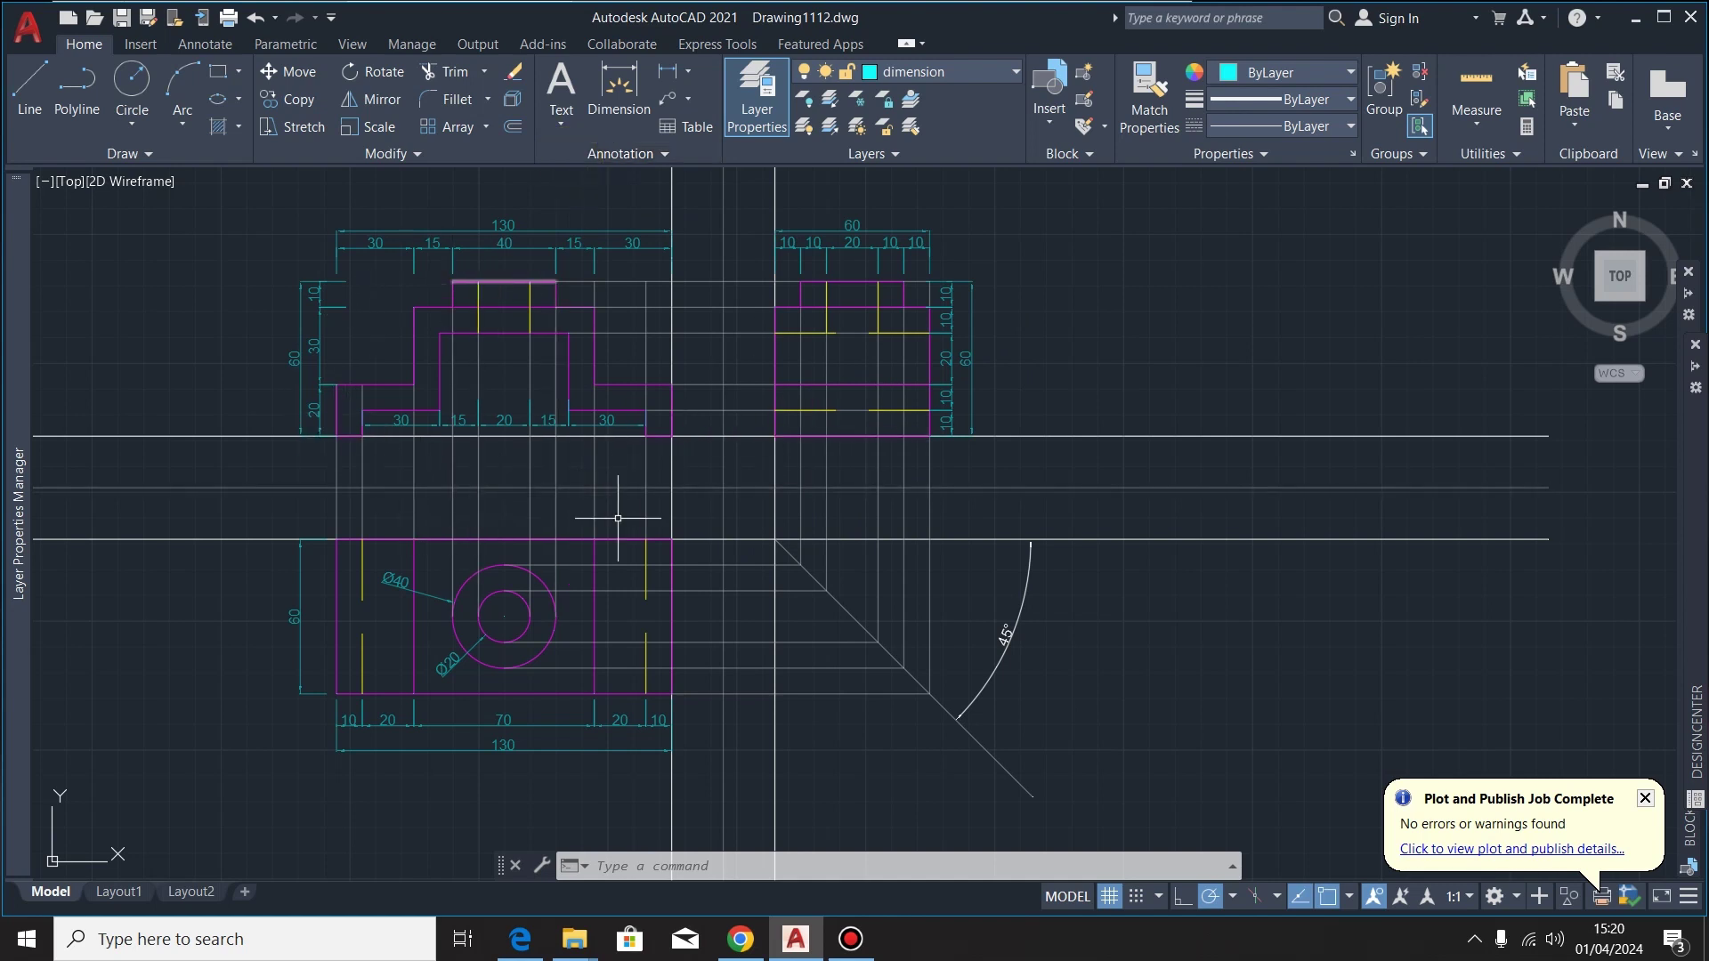
click(997, 74)
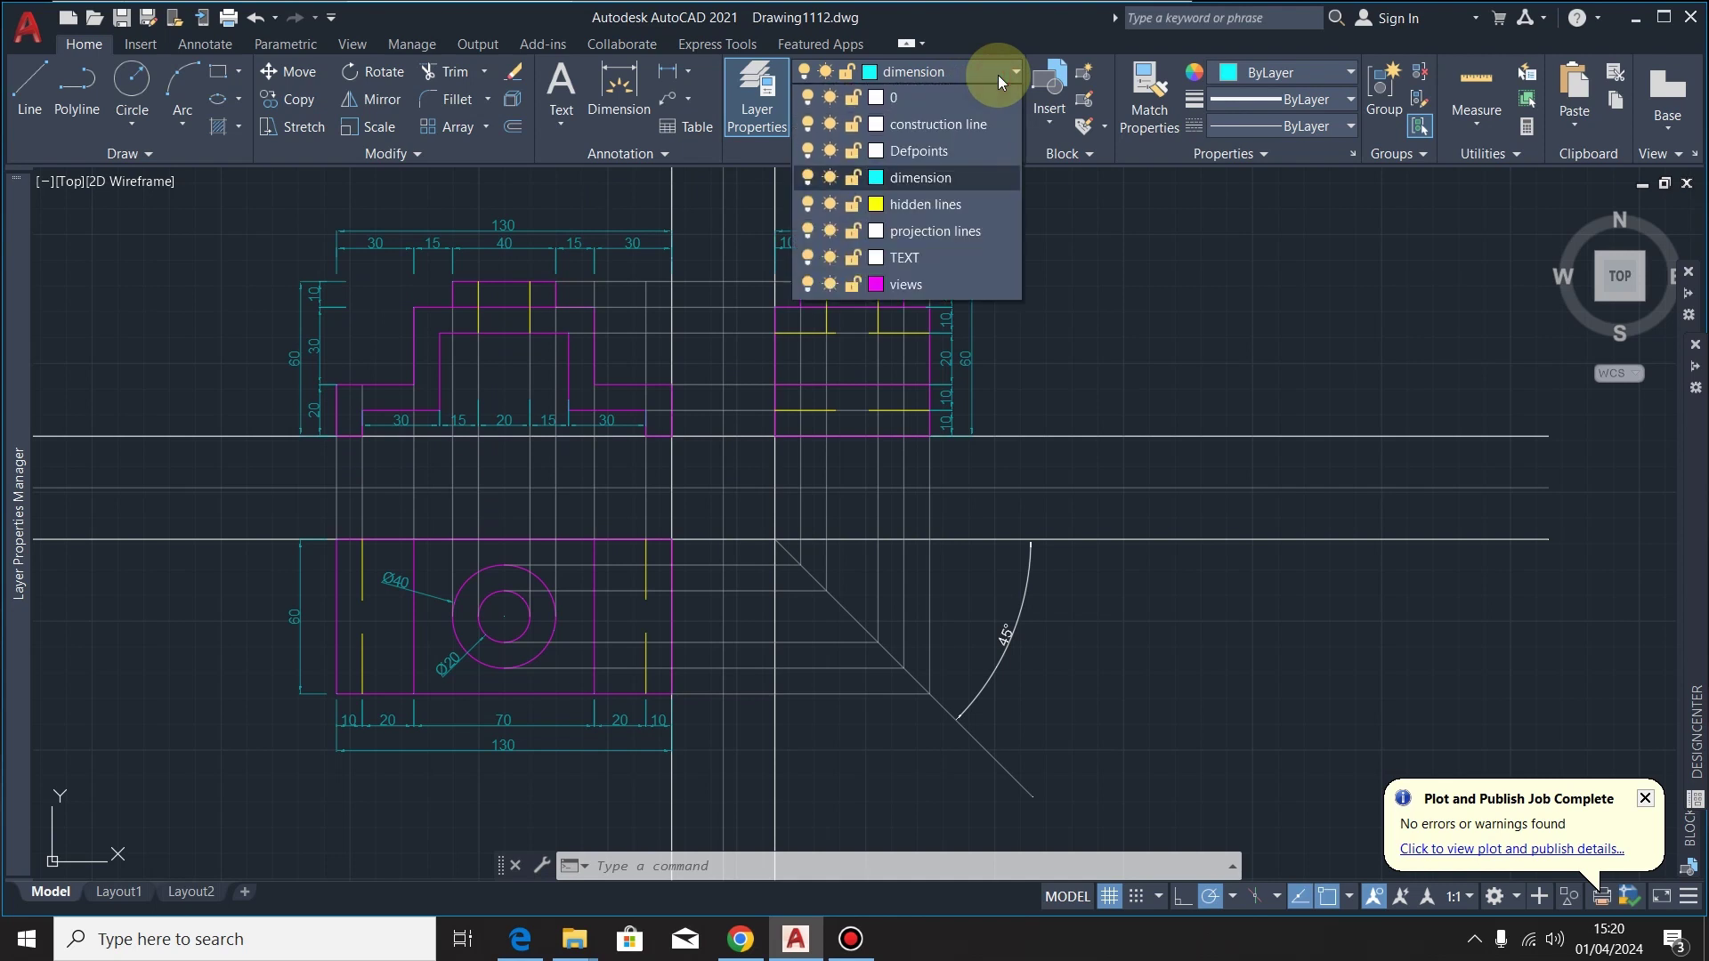
click(938, 259)
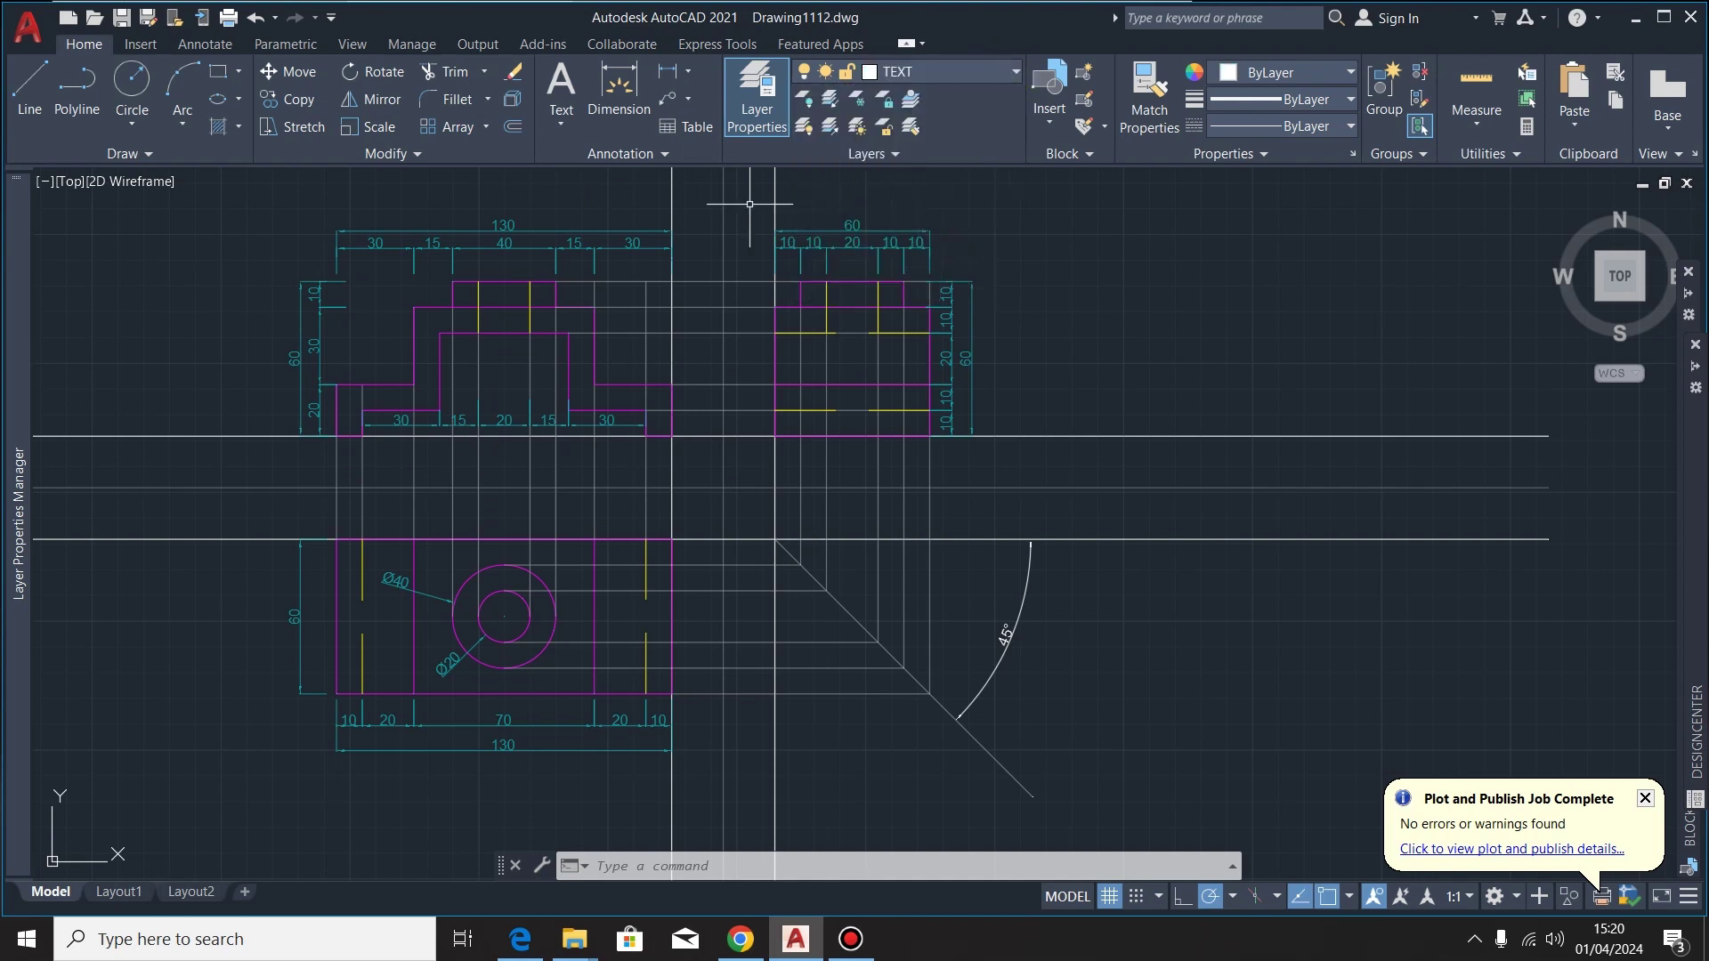
Write a PLAN VIEW multiline text label in a box above the plan view
click(559, 84)
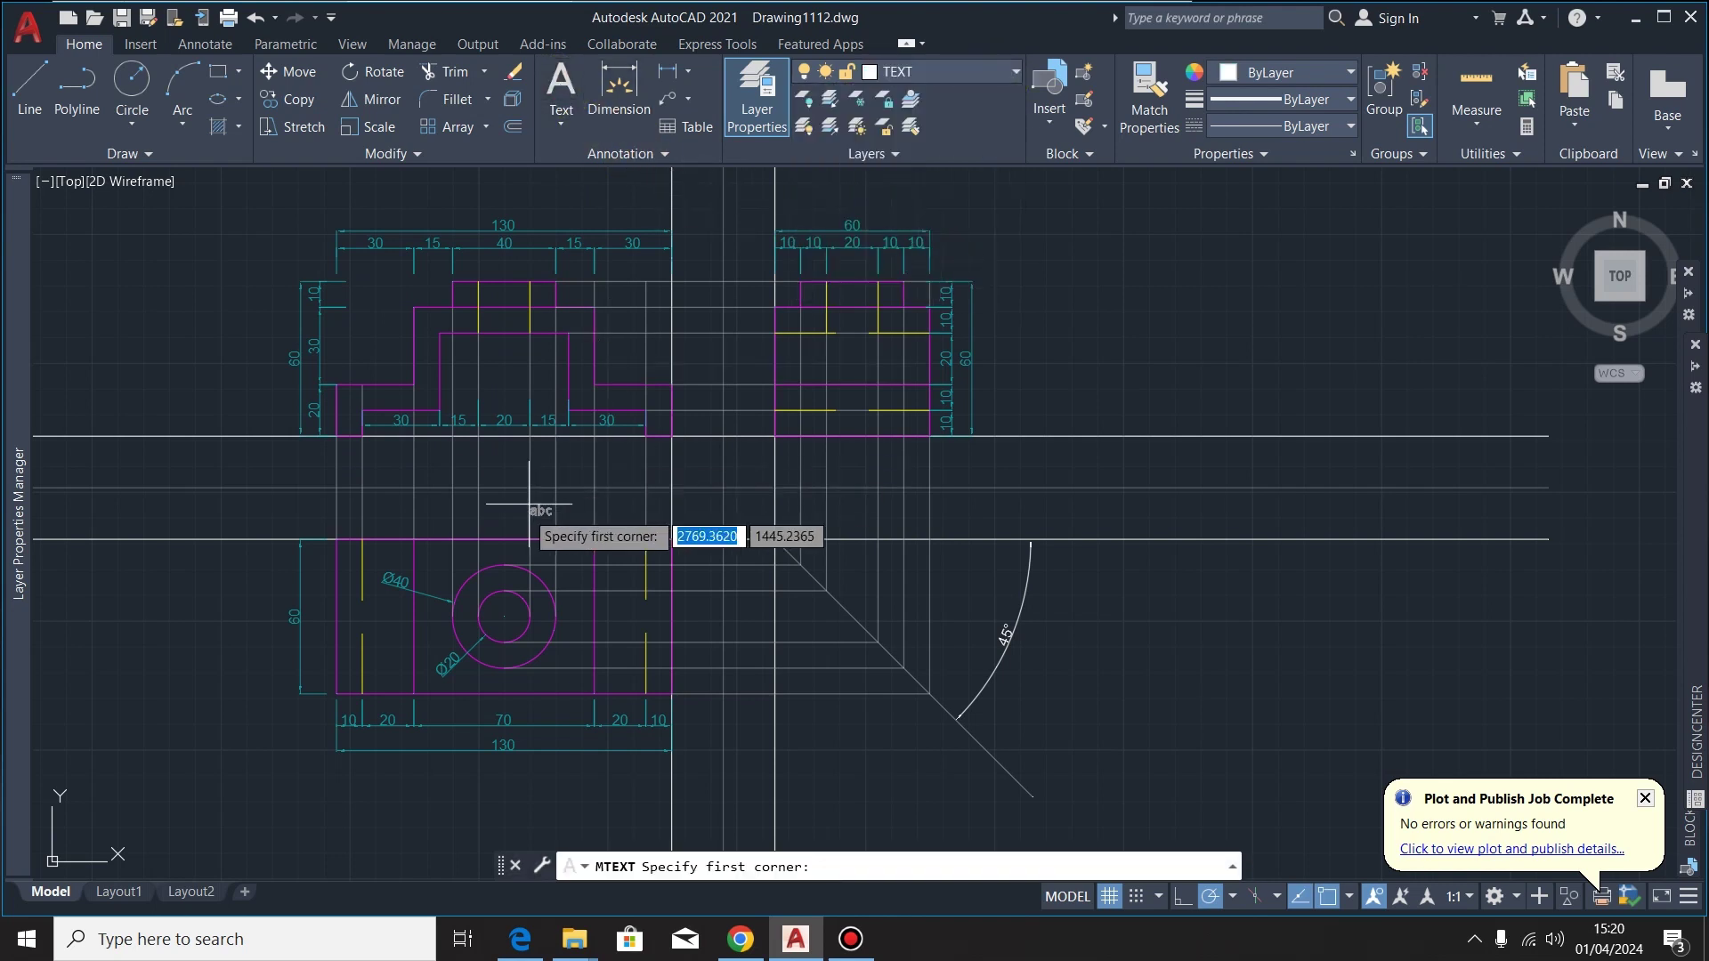
scroll(407, 534, up, 4)
click(408, 427)
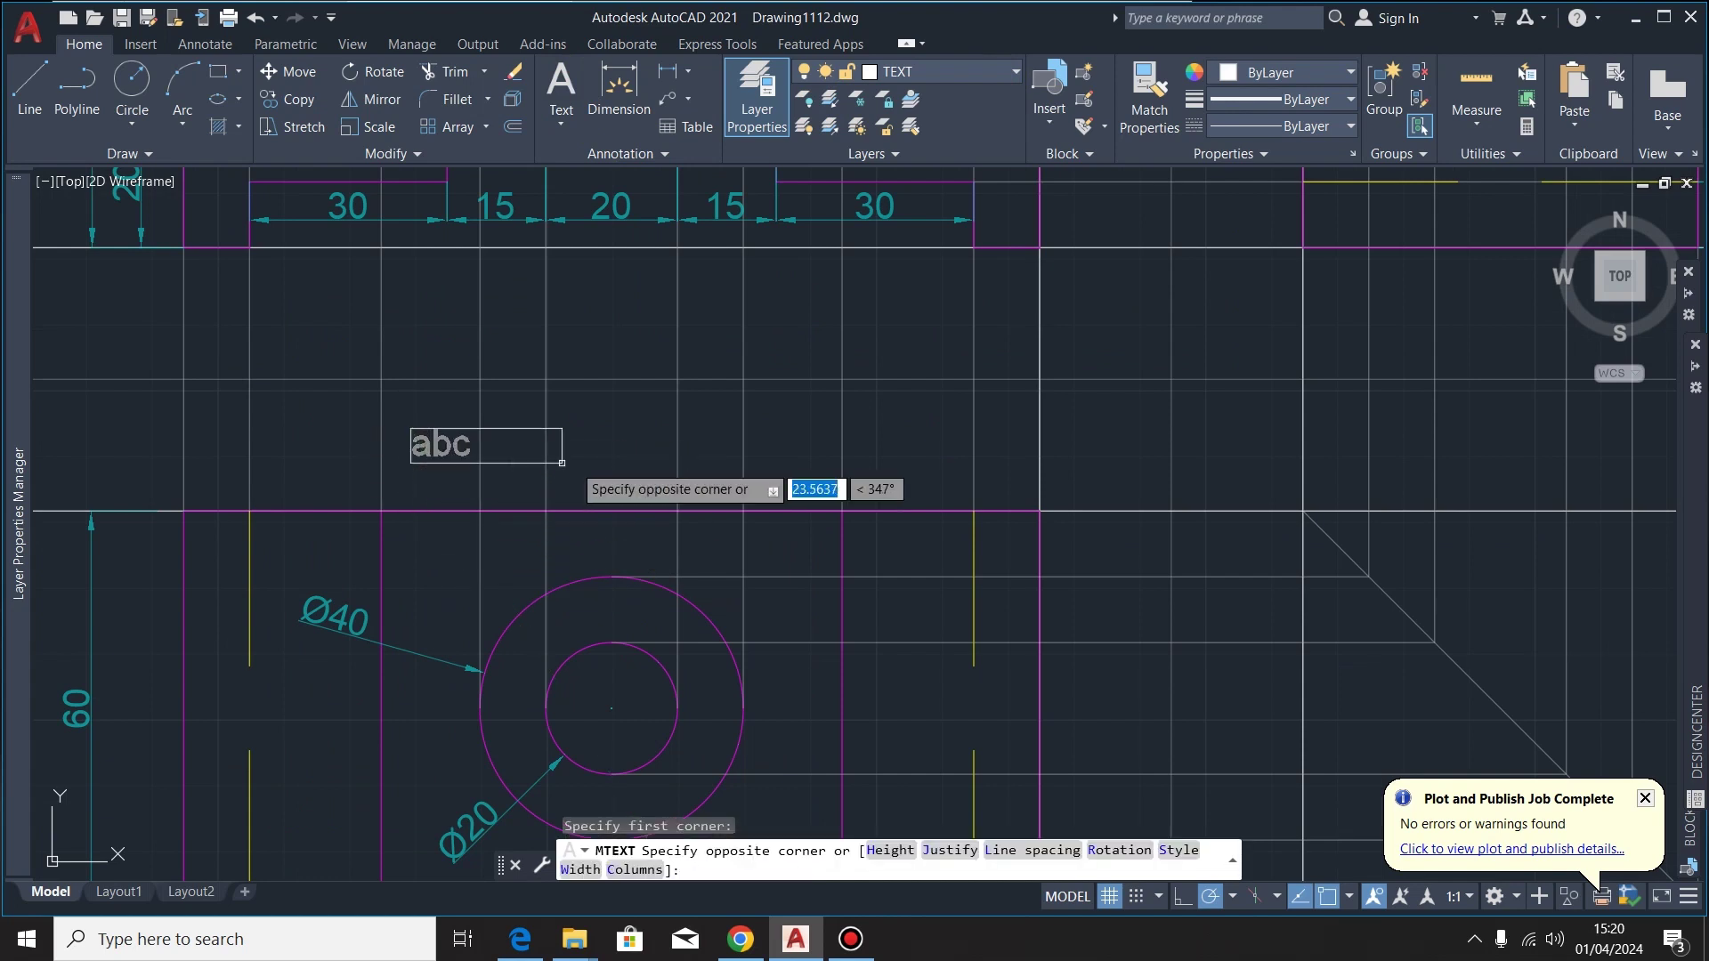
click(915, 494)
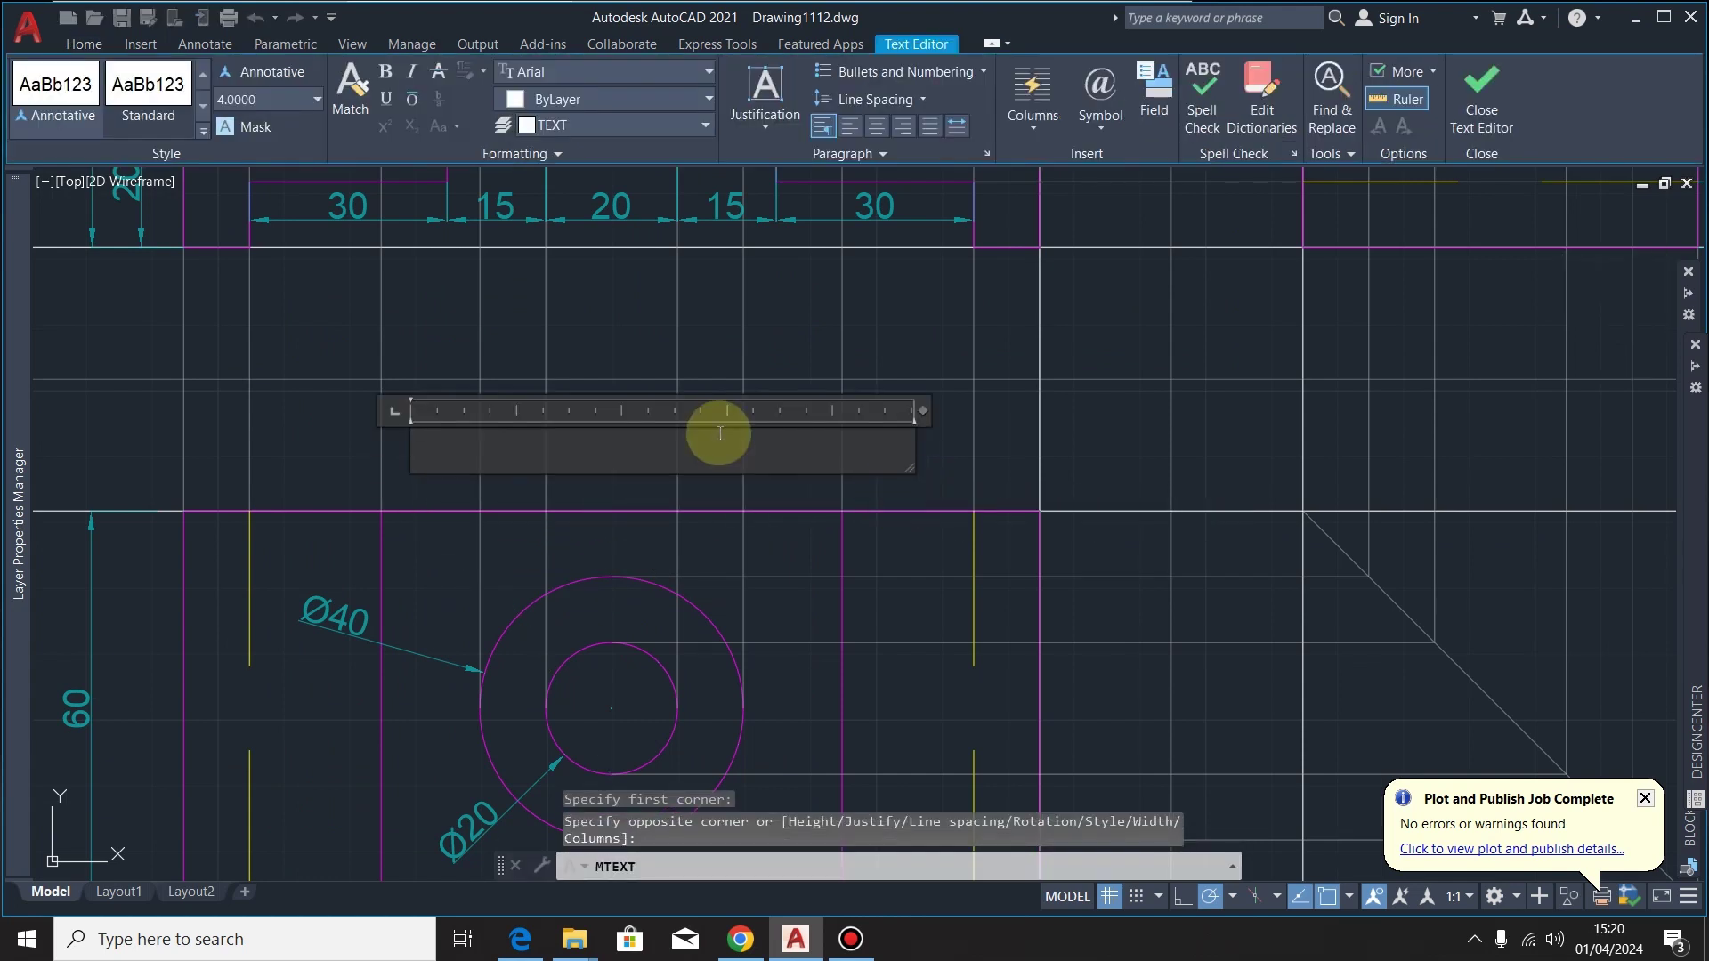
text(PLAN VIEW)
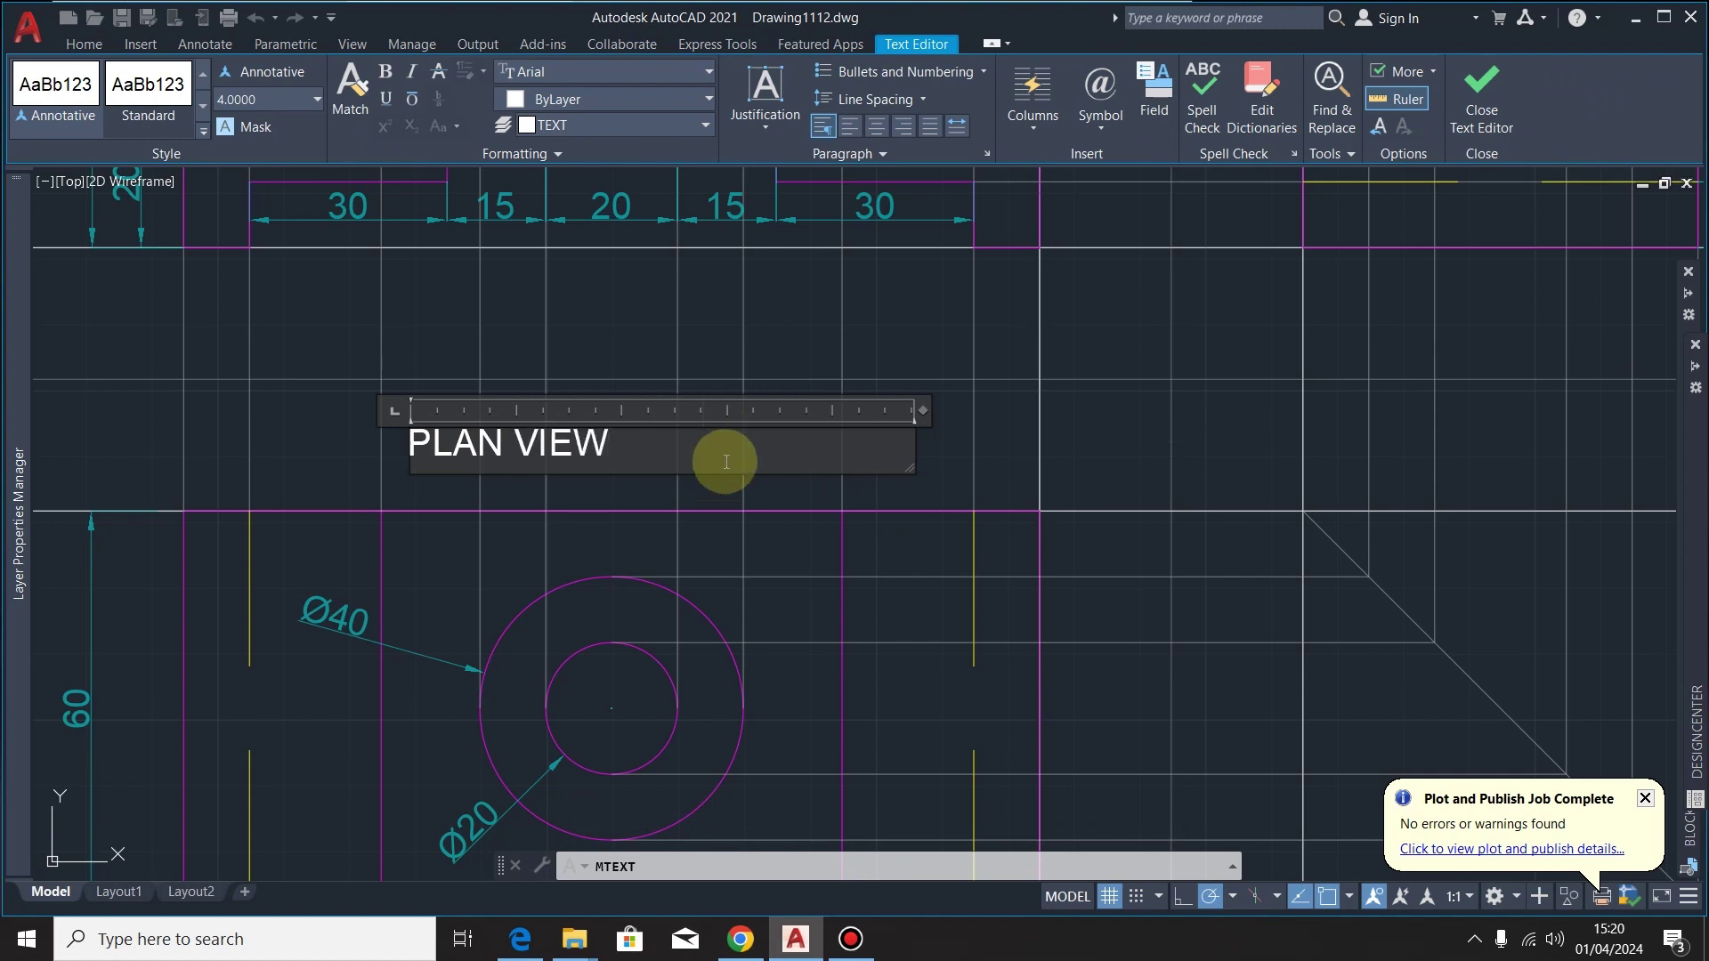
click(626, 546)
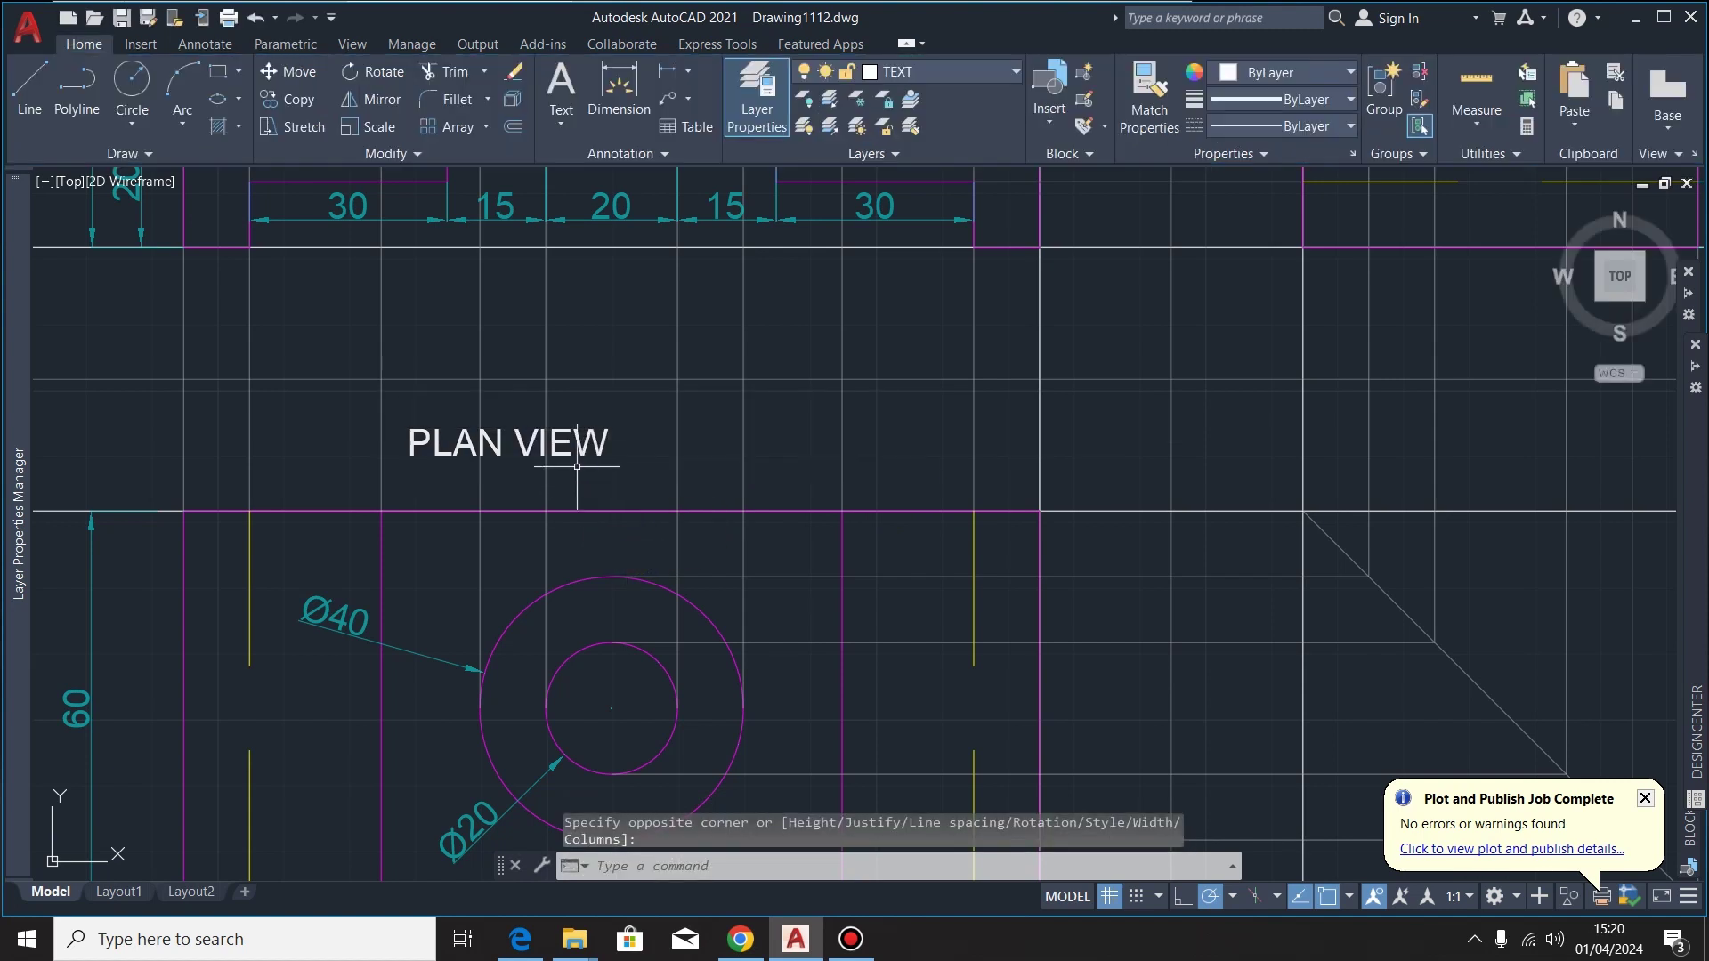
Move the PLAN VIEW label right so it is centred over the plan view
click(281, 72)
click(410, 454)
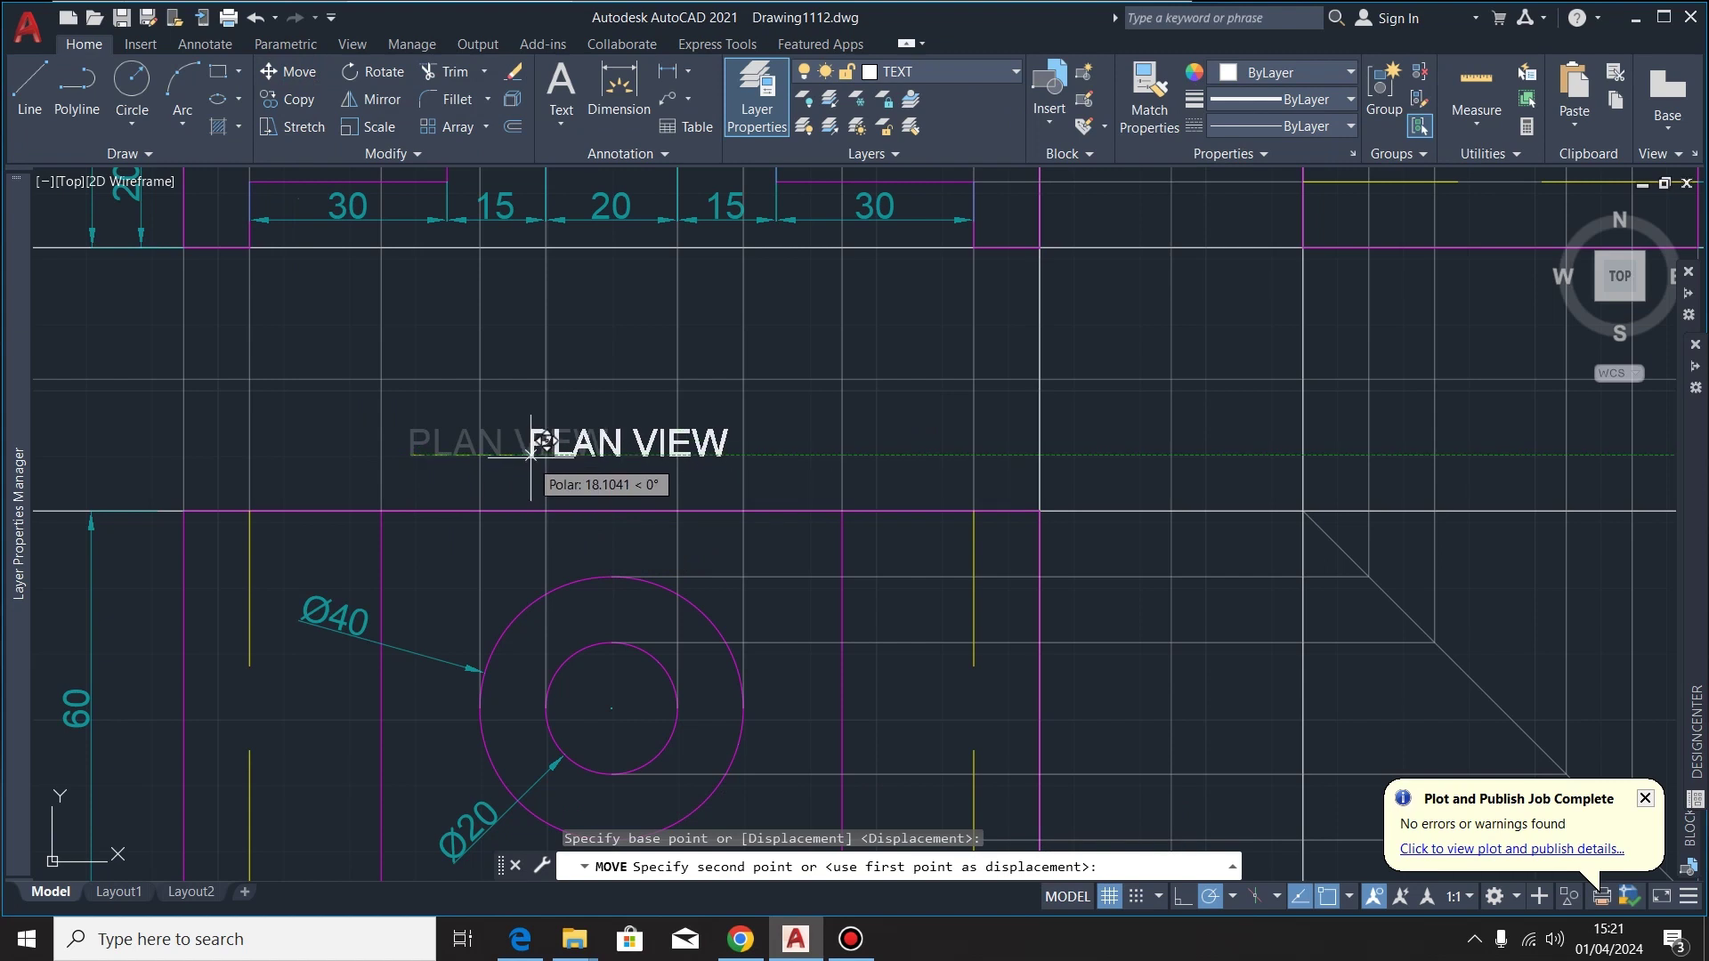
click(530, 455)
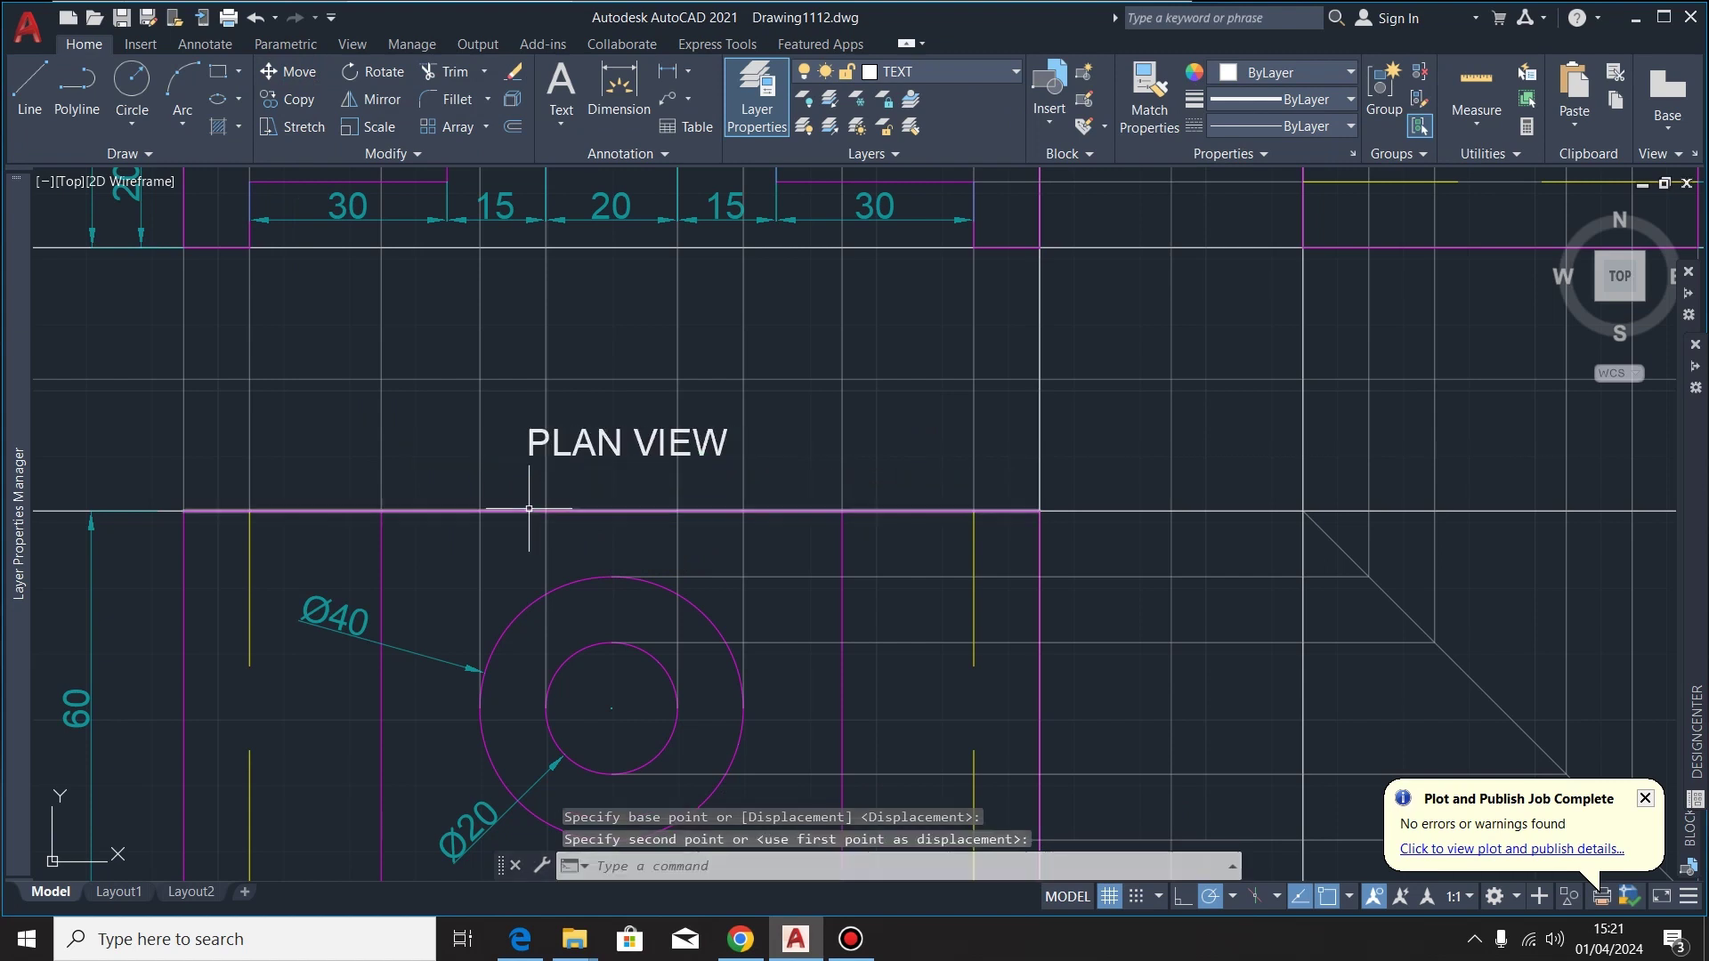
Copy the PLAN VIEW label twice, one under the front view and one under the end view
click(605, 445)
click(270, 101)
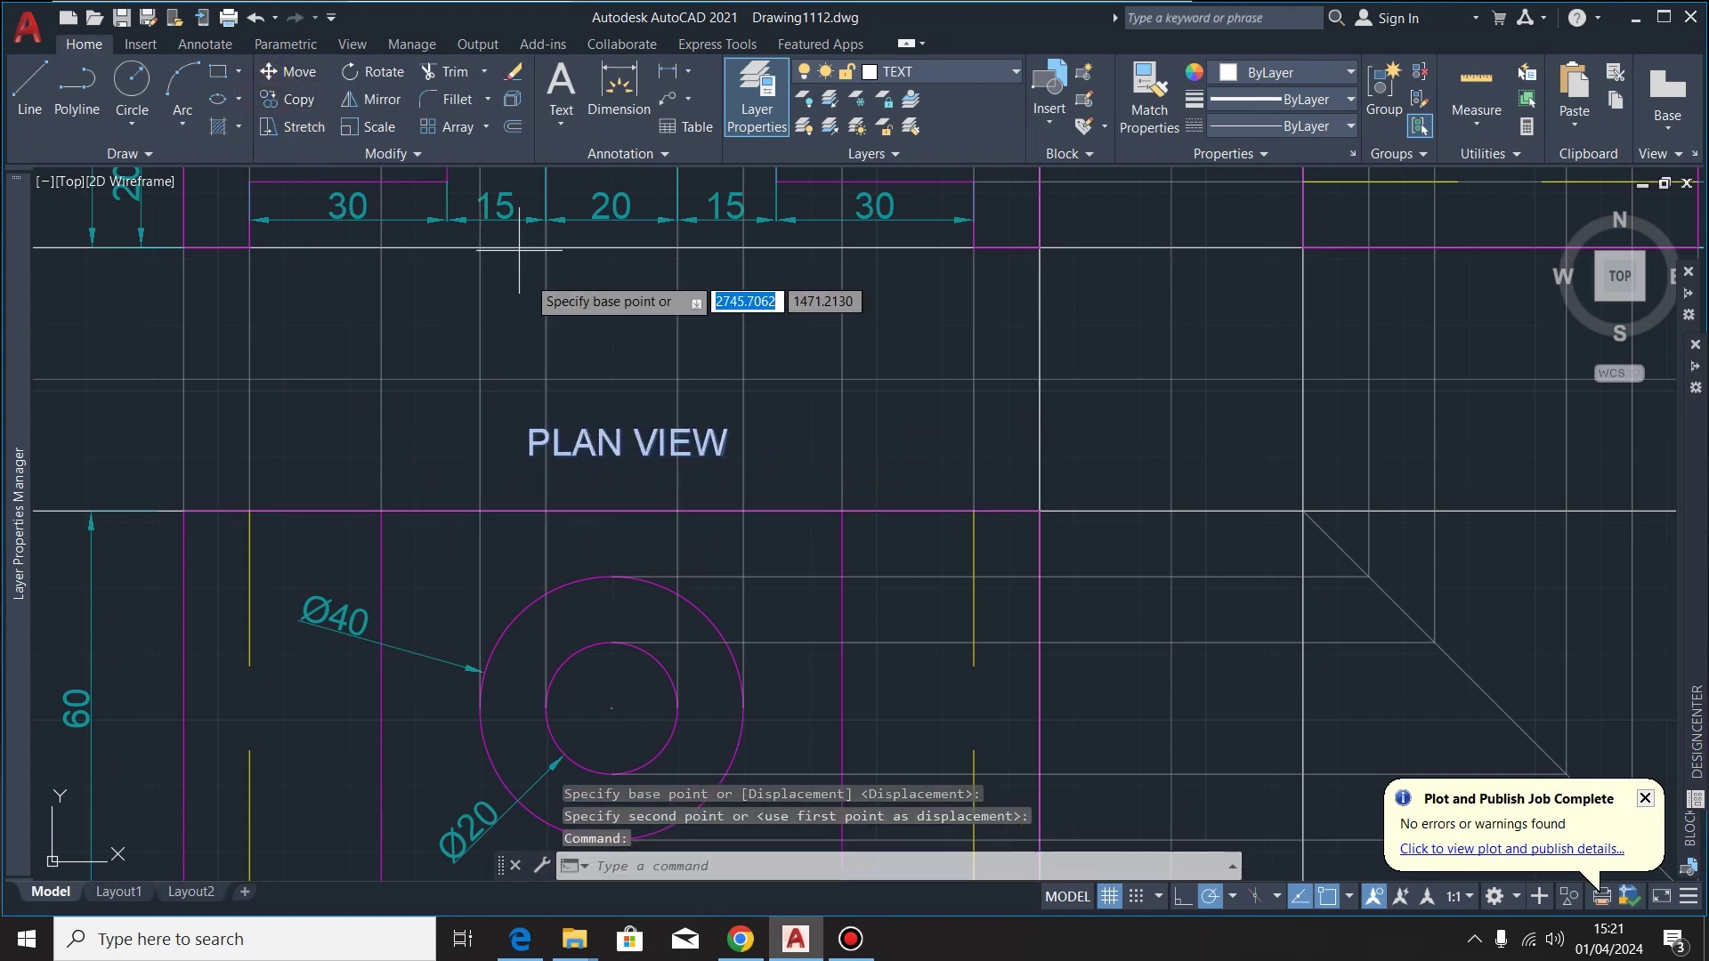
click(530, 456)
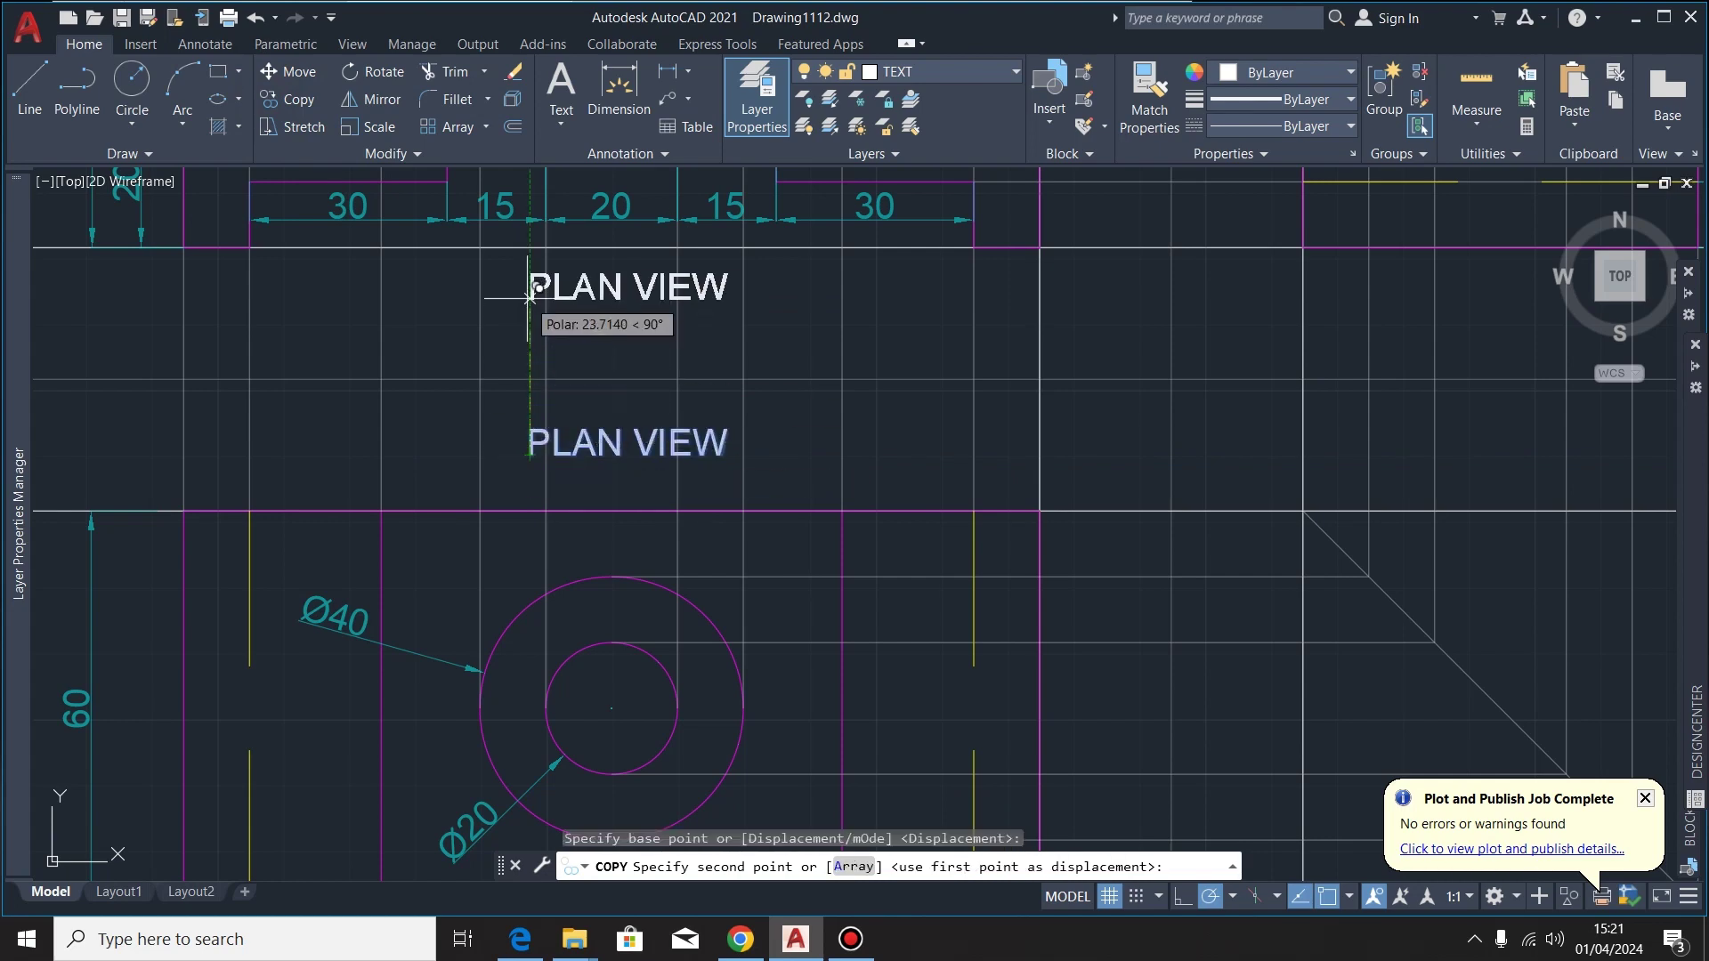
click(530, 307)
scroll(525, 312, down, 3)
scroll(658, 347, up, 4)
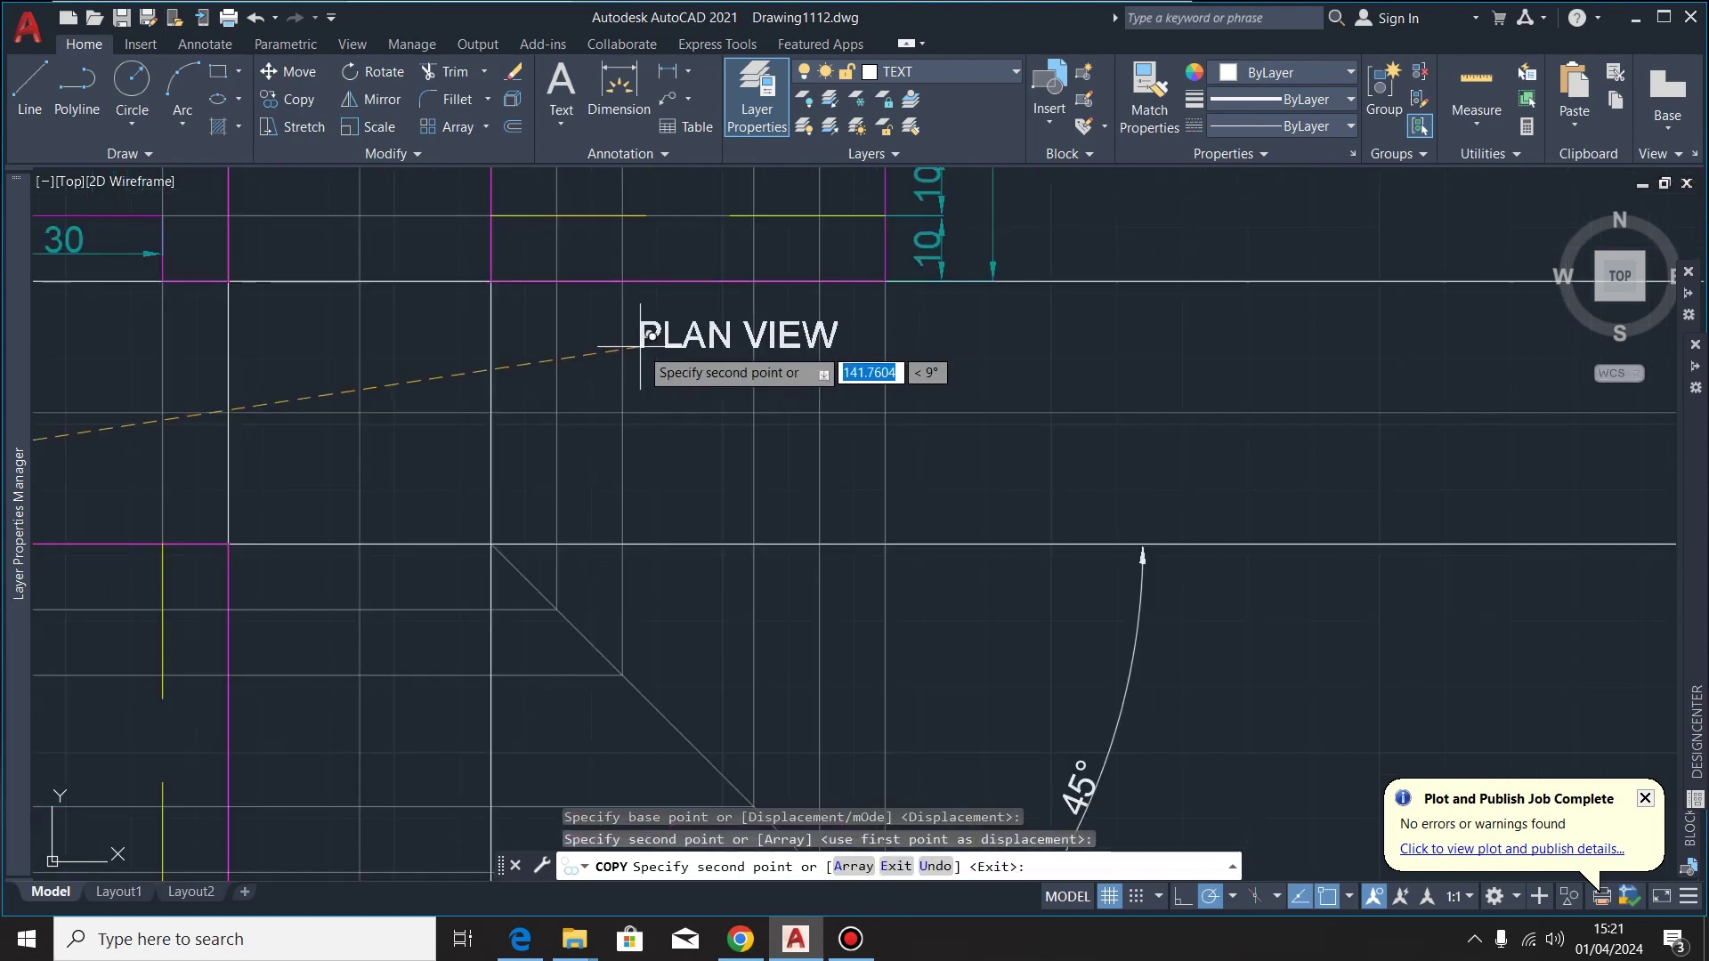
click(590, 309)
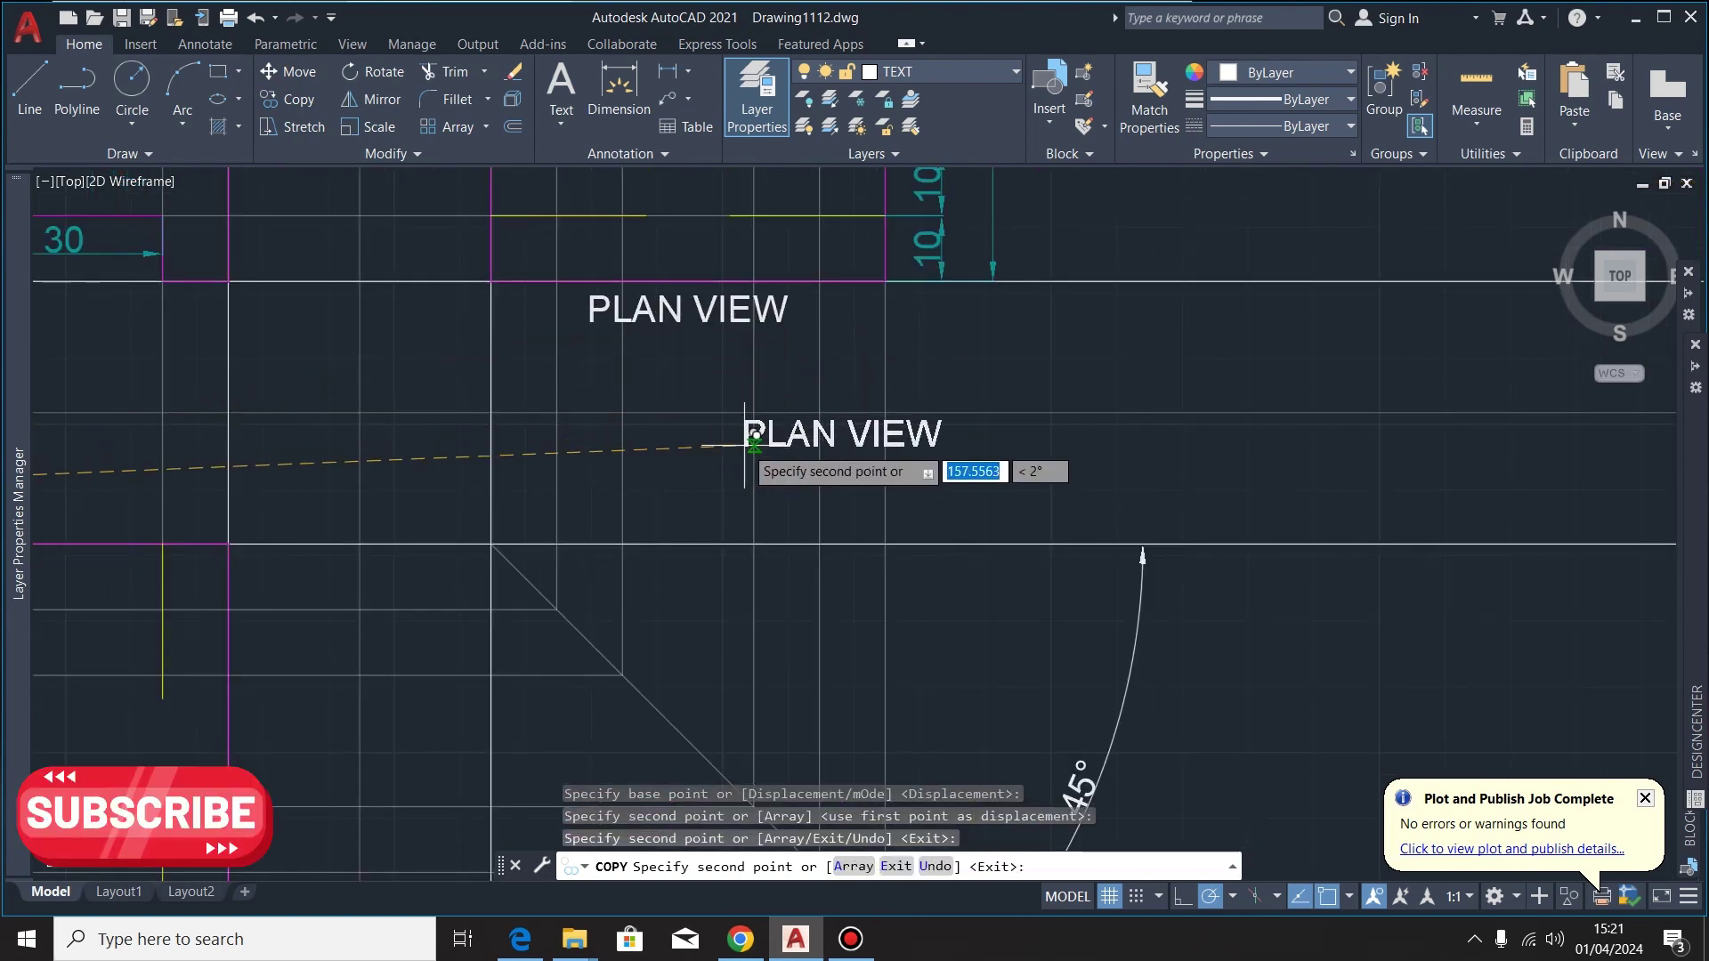
key(Escape)
Change the end view copy's text to read END VIEW
middle_drag(721, 285, 942, 349)
double_click(895, 374)
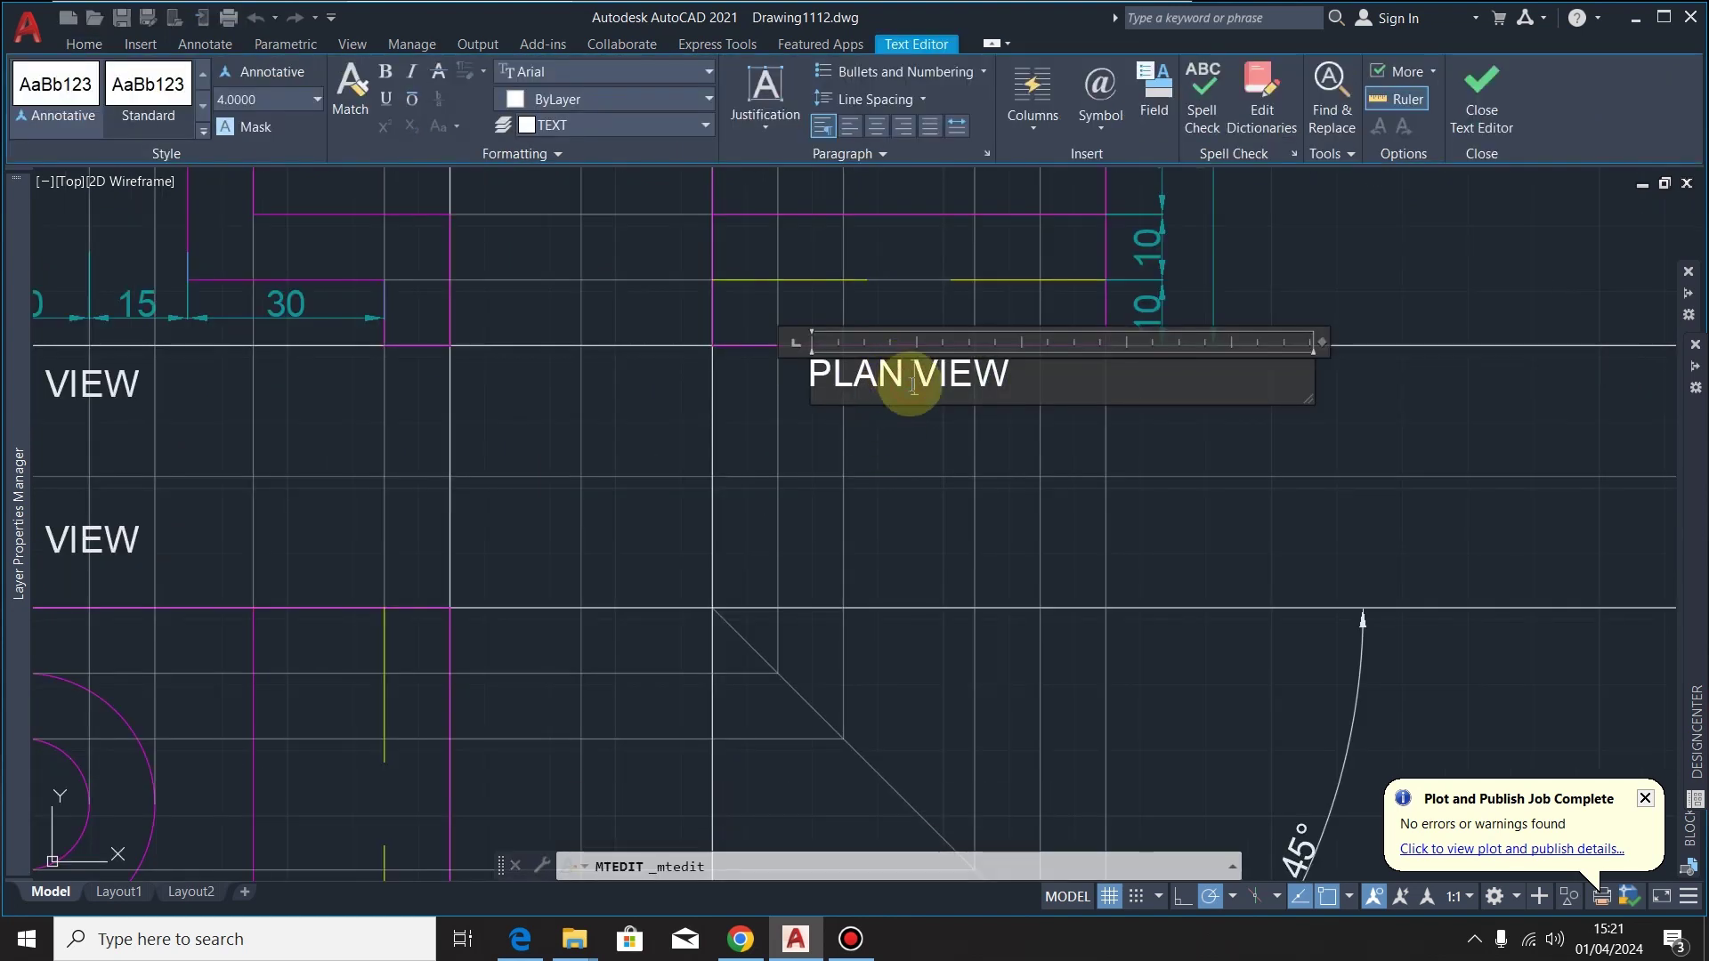
key(BackSpace)
key(BackSpace)
key(BackSpace)
key(BackSpace)
key(BackSpace)
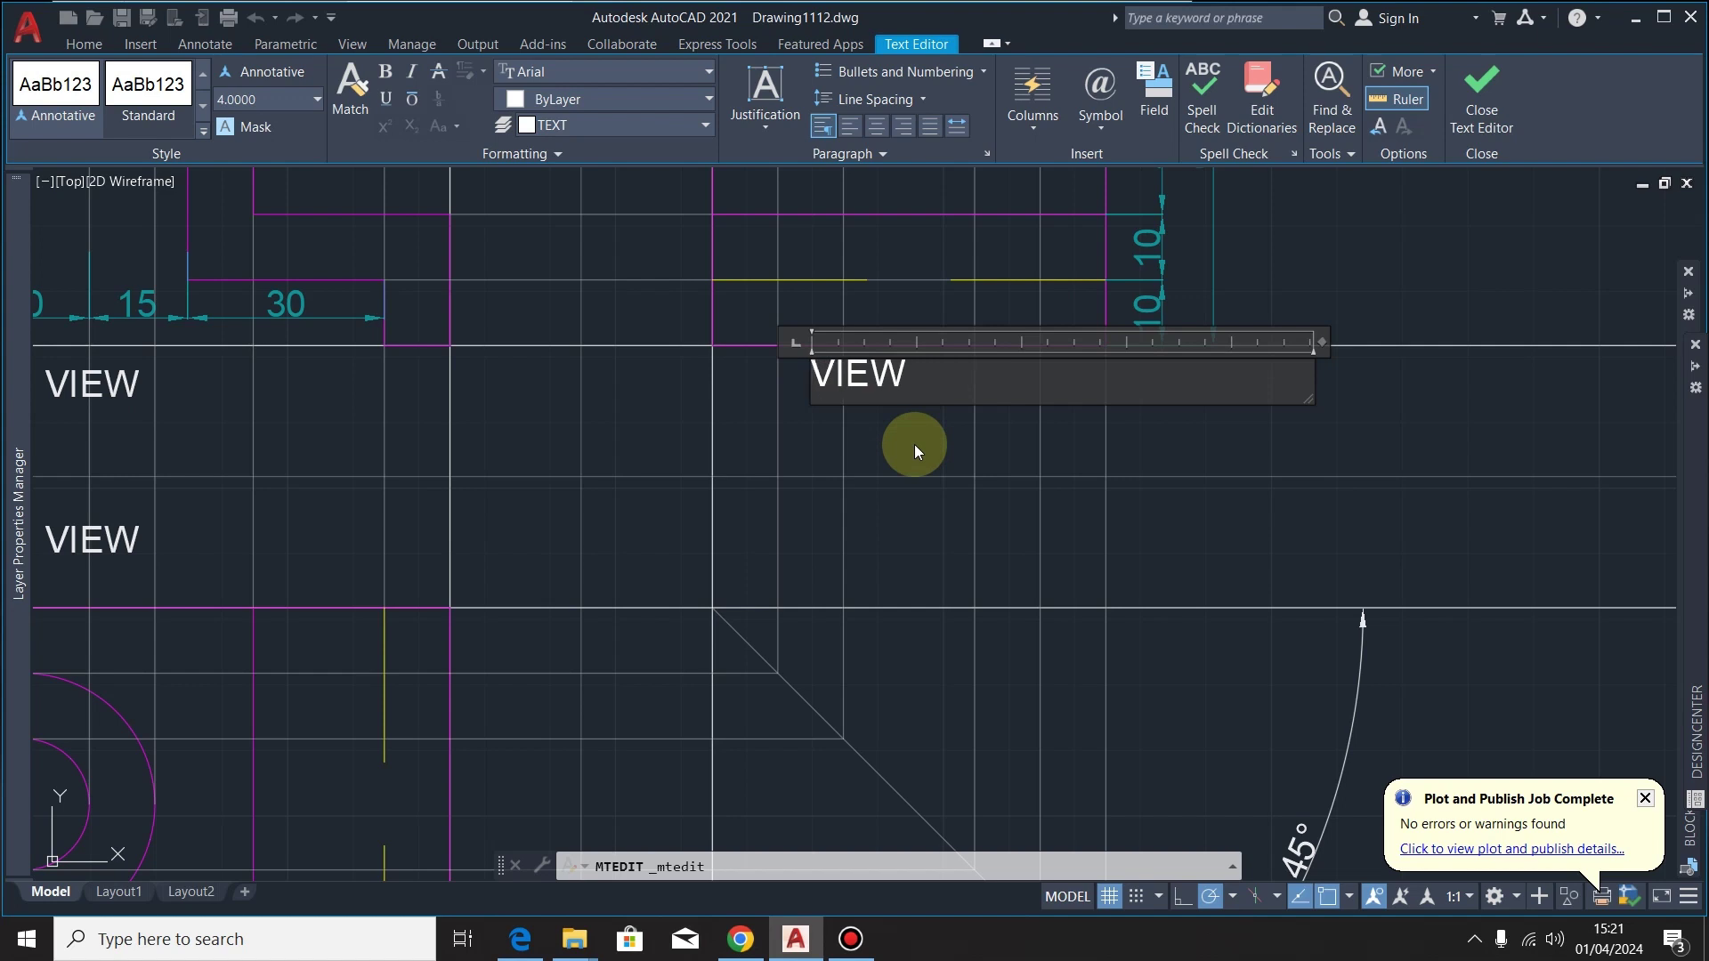
text(END)
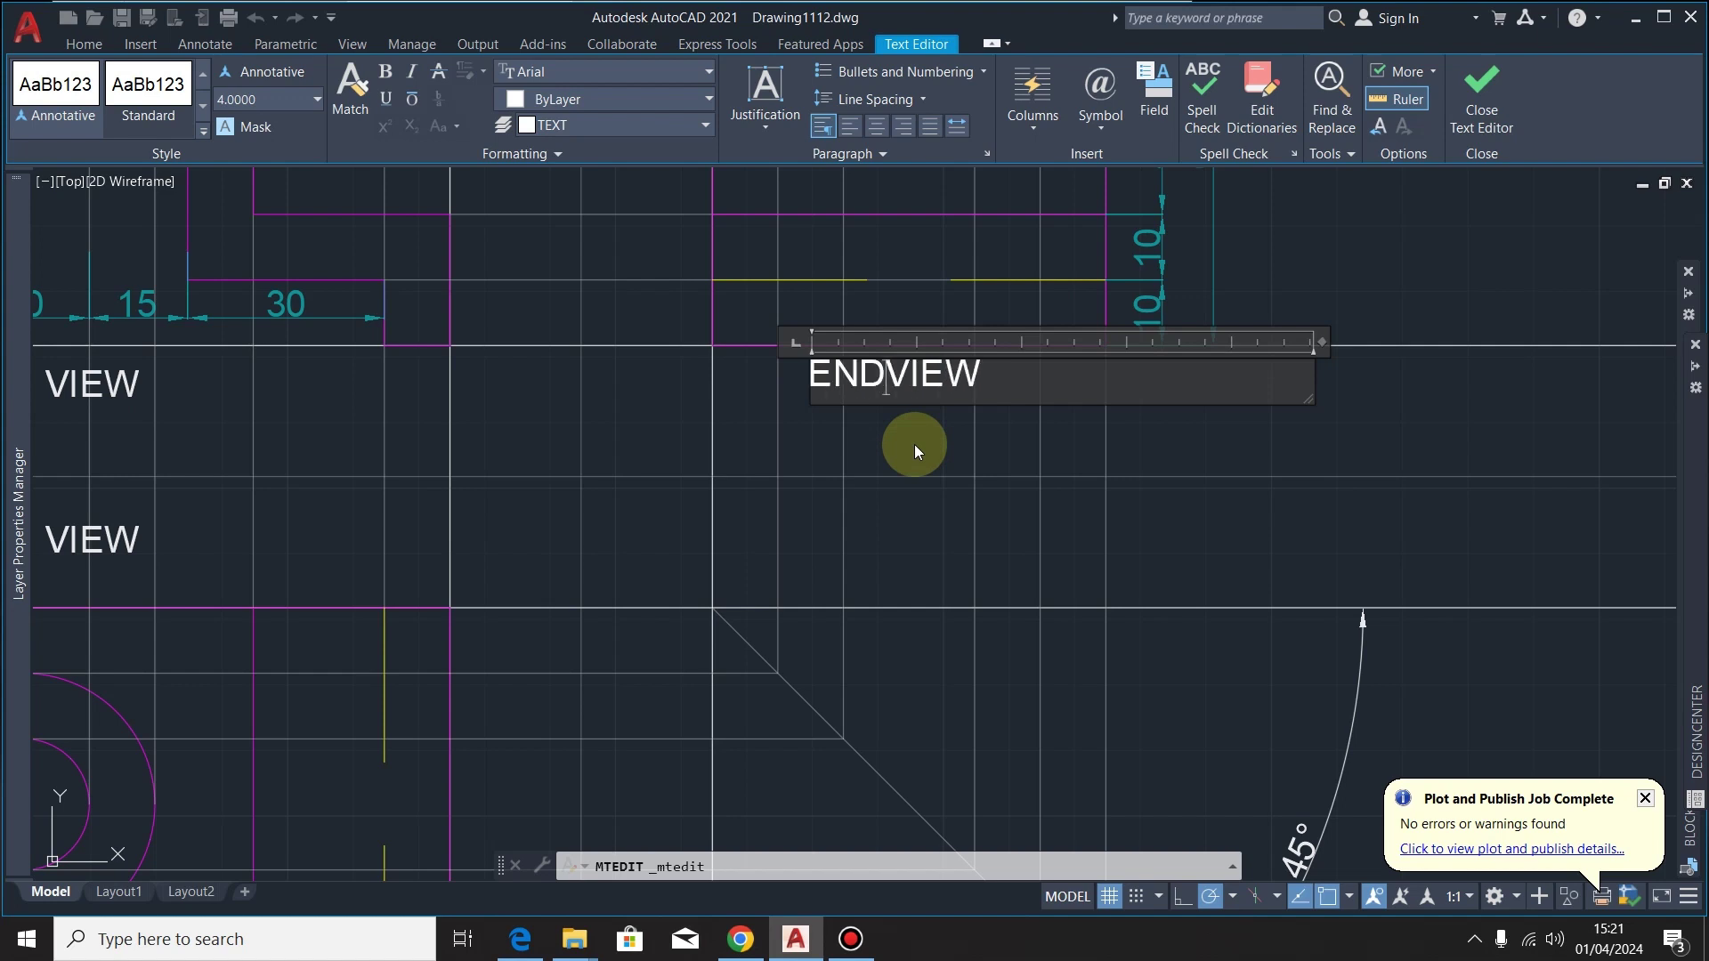
click(915, 445)
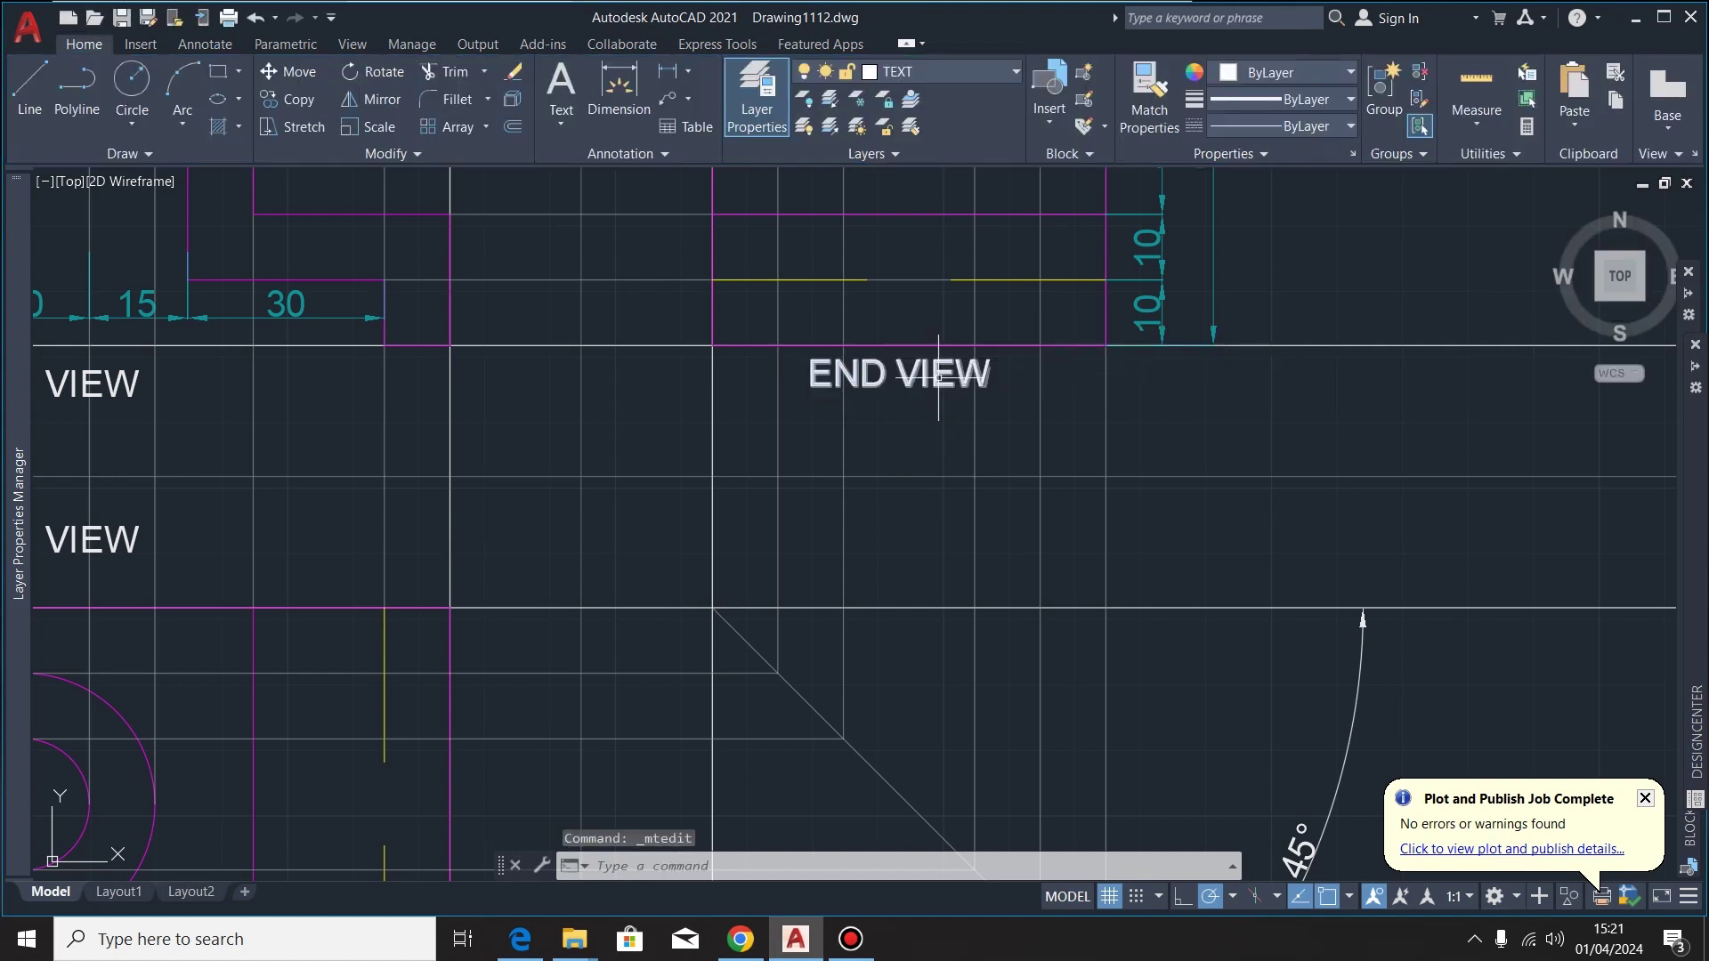
Nudge the END VIEW label right to centre it under the end view
click(294, 72)
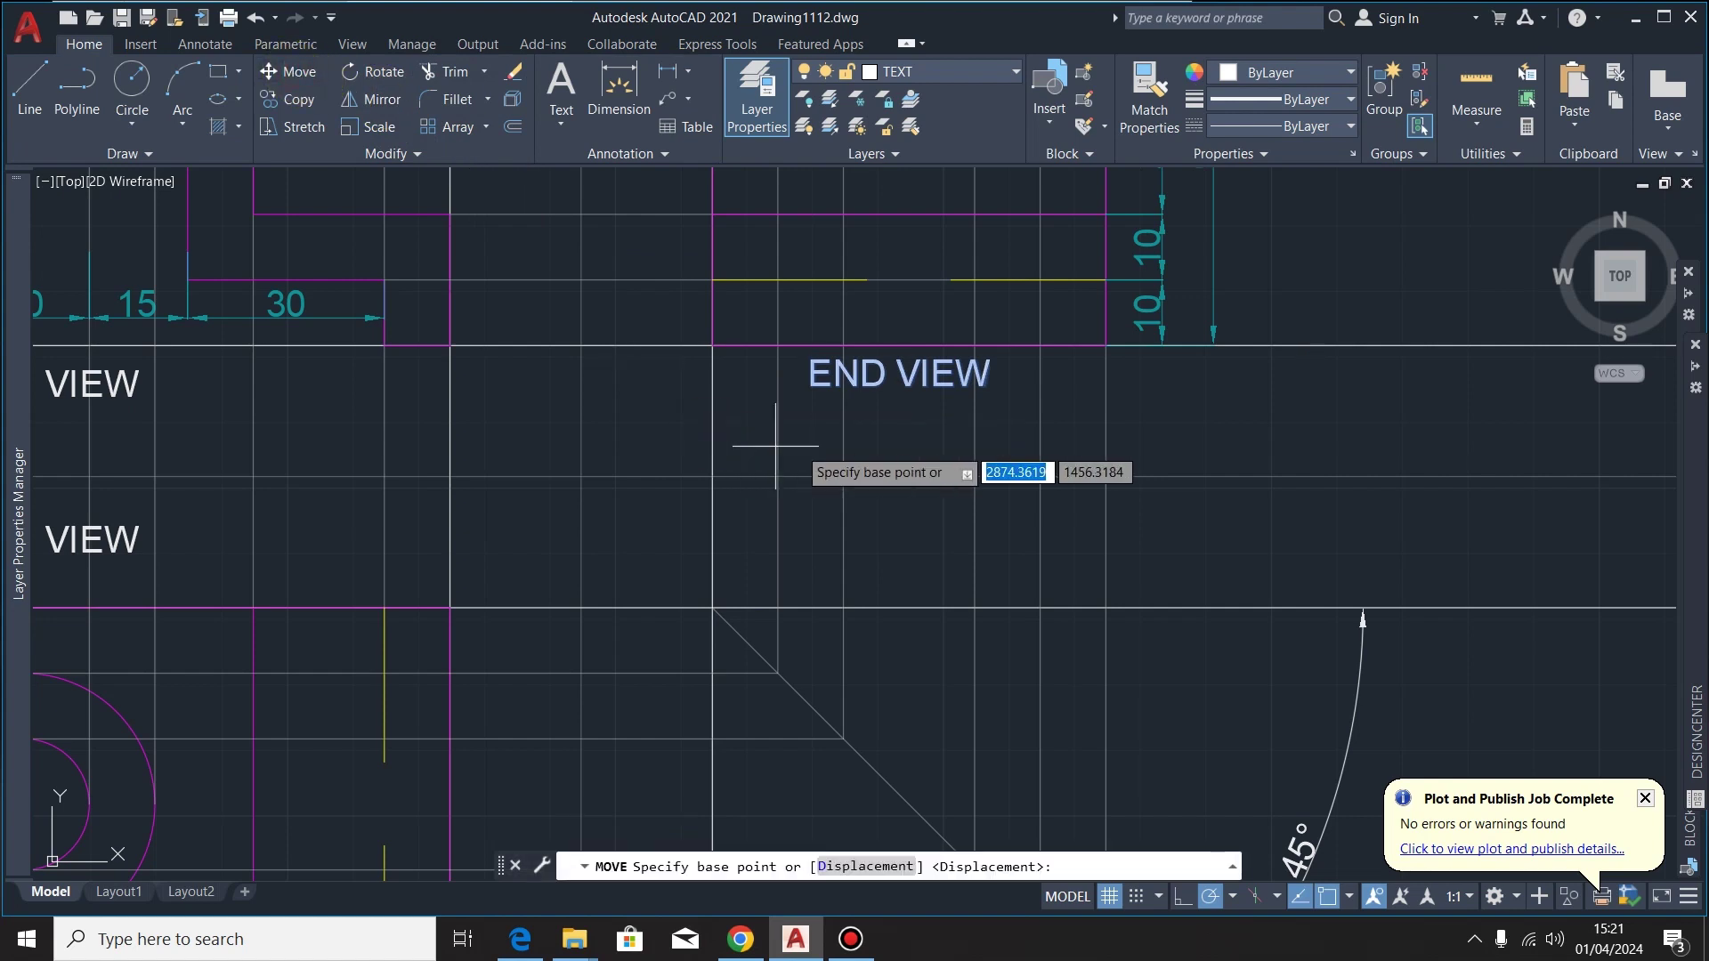
click(812, 381)
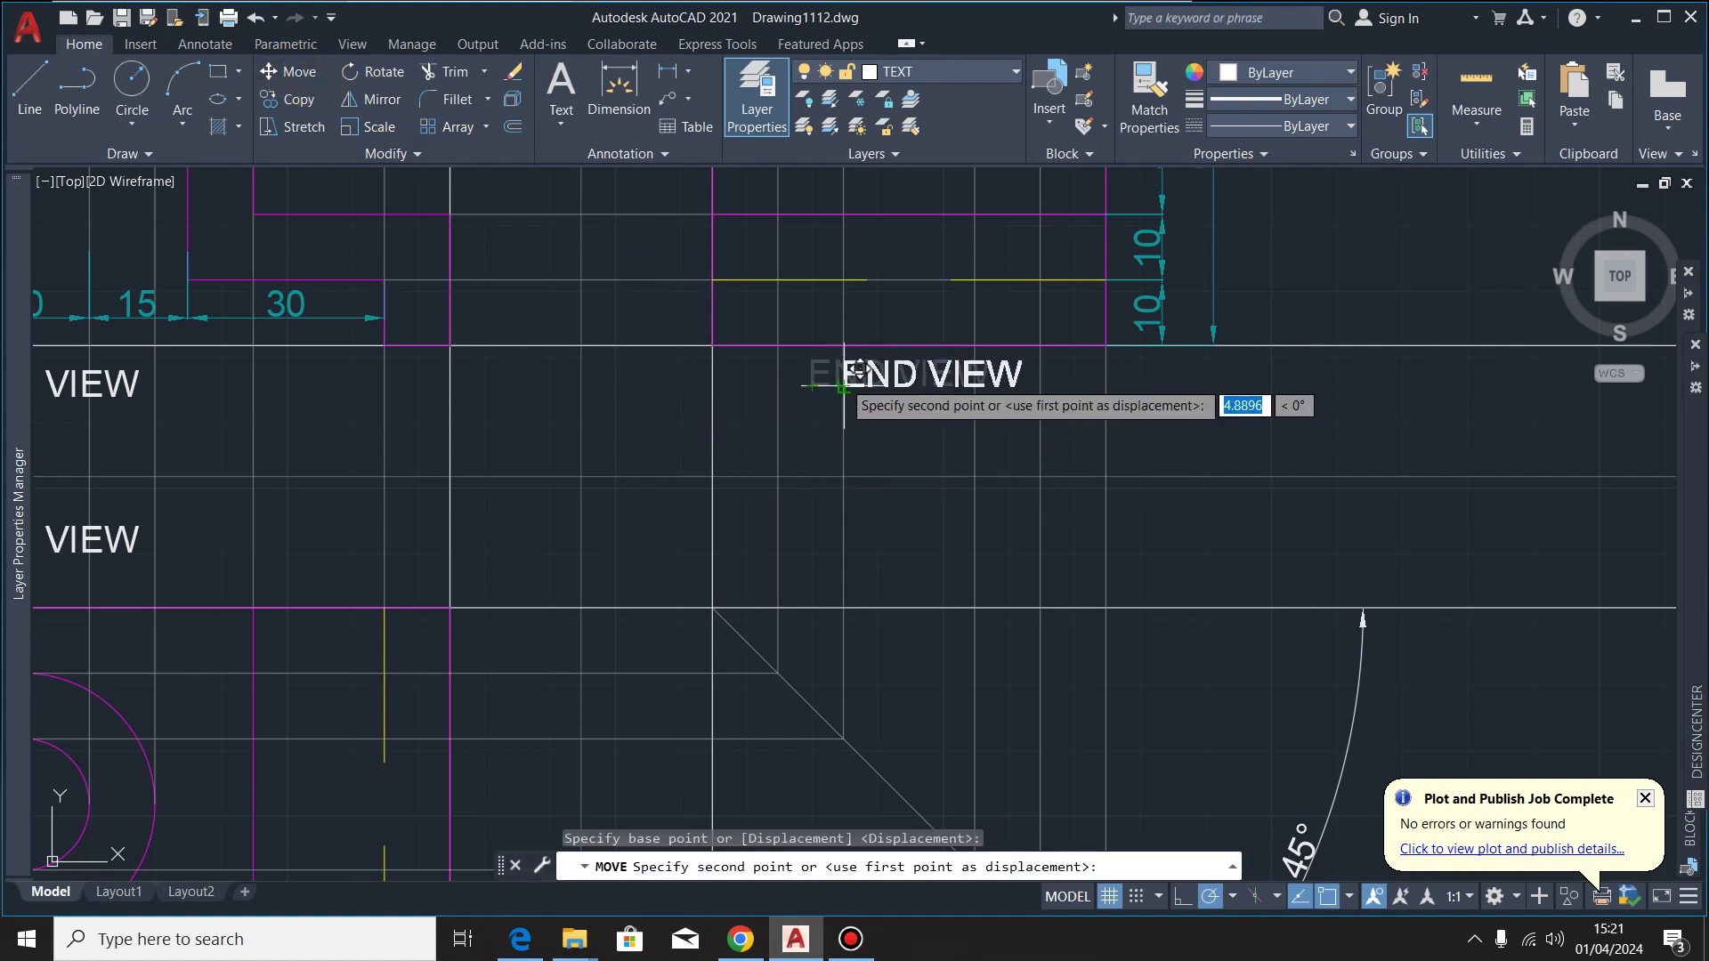
click(842, 379)
scroll(1211, 408, down, 2)
scroll(382, 397, up, 4)
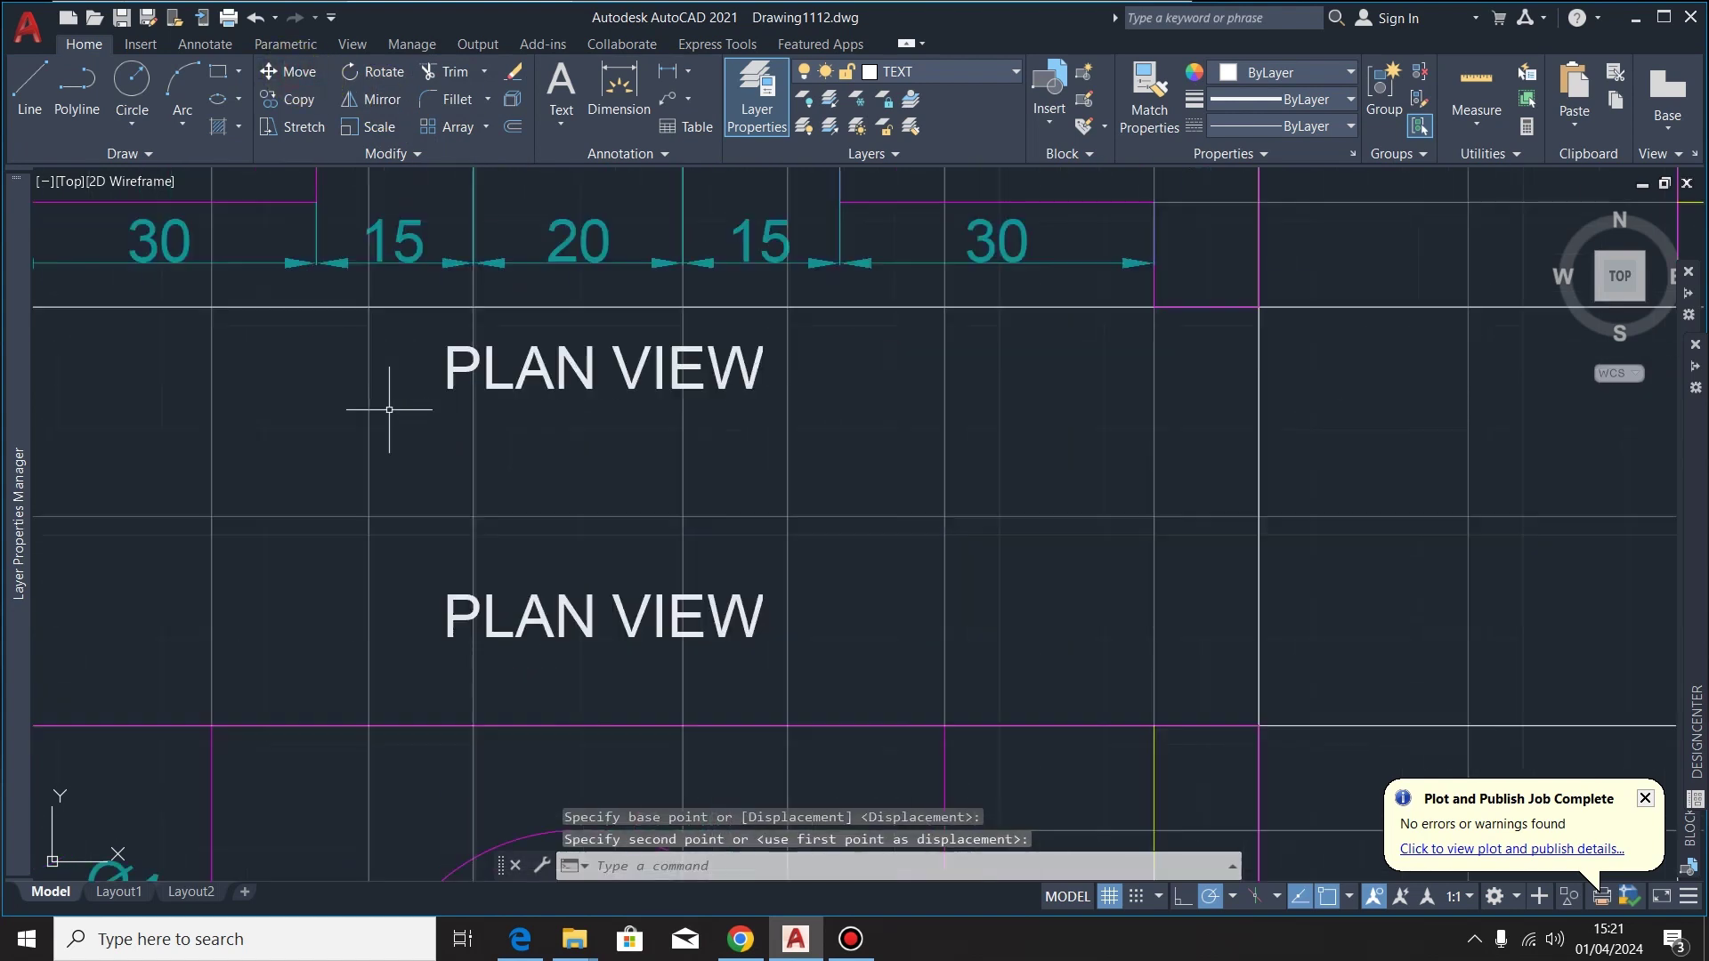
Change the upper PLAN VIEW copy's text to read FRONT VIEW
click(623, 382)
double_click(613, 381)
key(BackSpace)
key(BackSpace)
key(BackSpace)
key(BackSpace)
key(BackSpace)
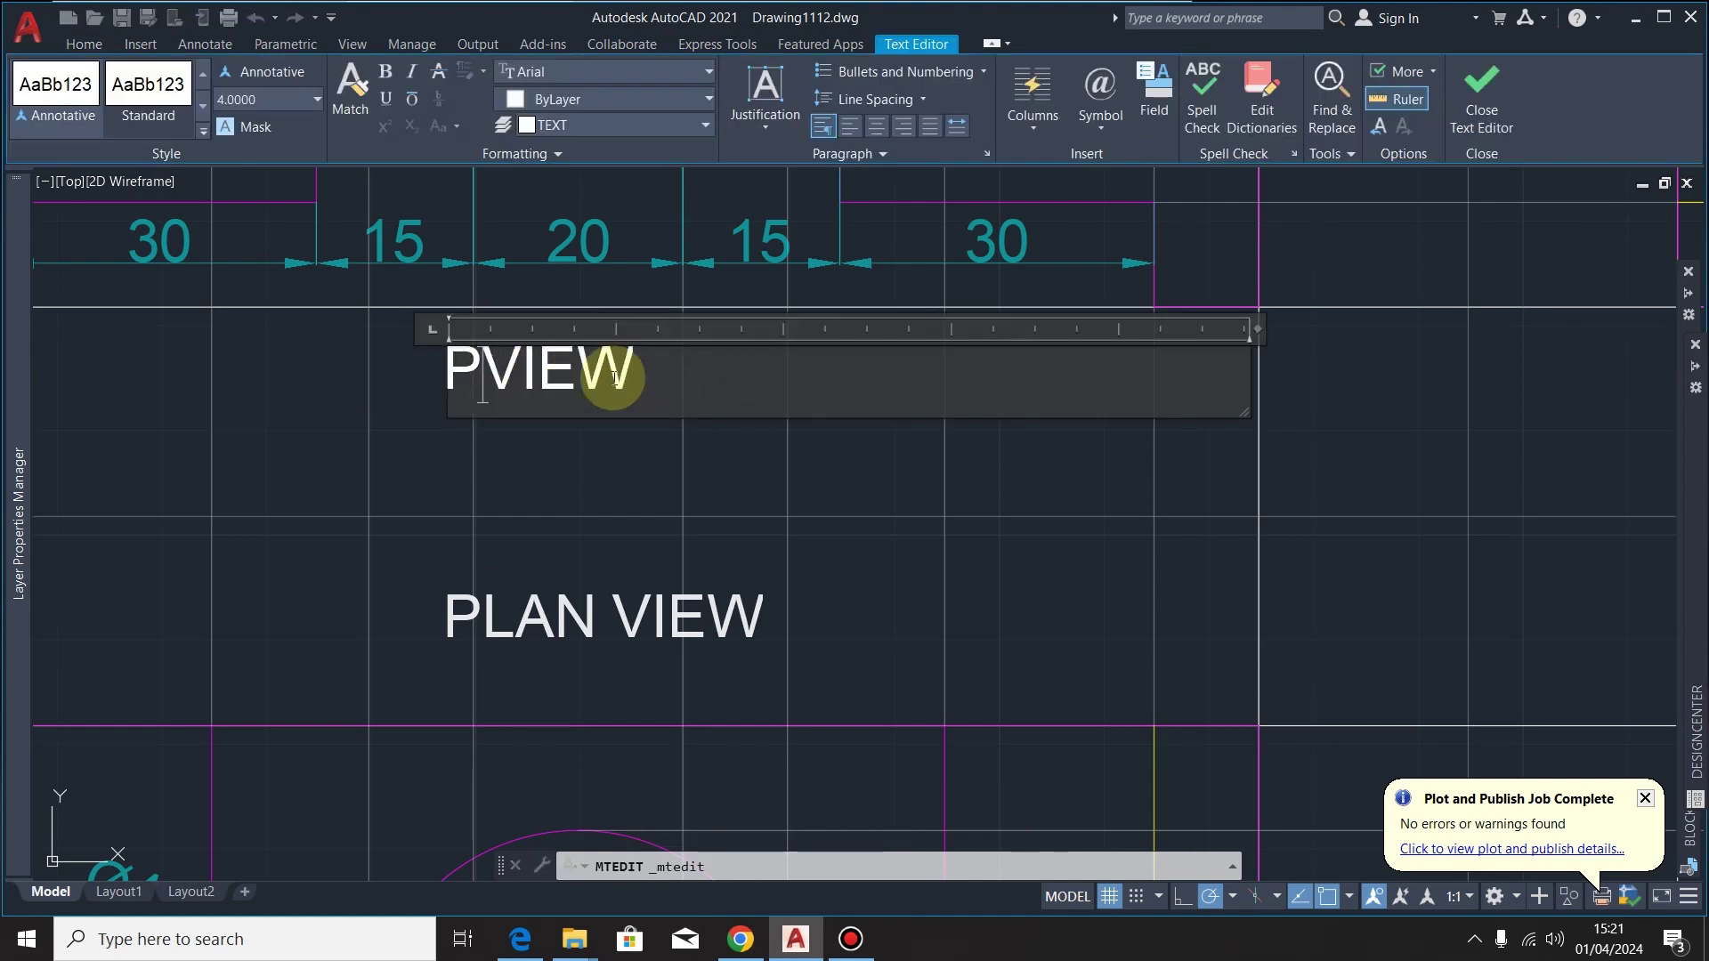
text(FRONT)
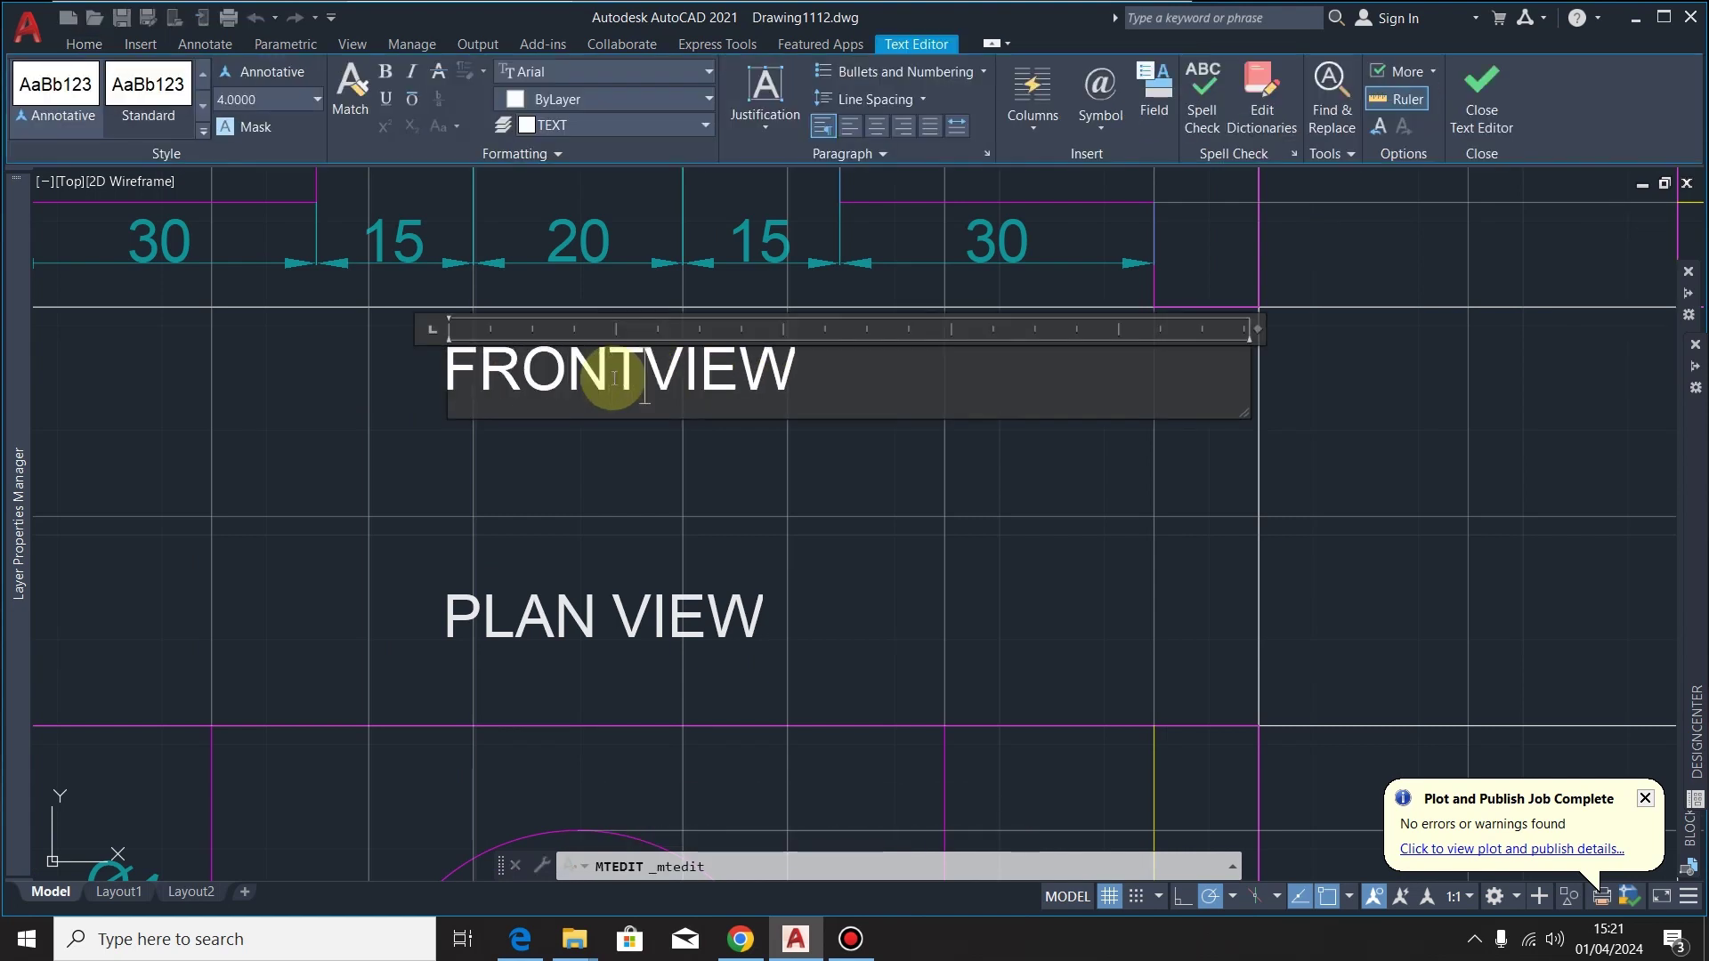
click(580, 481)
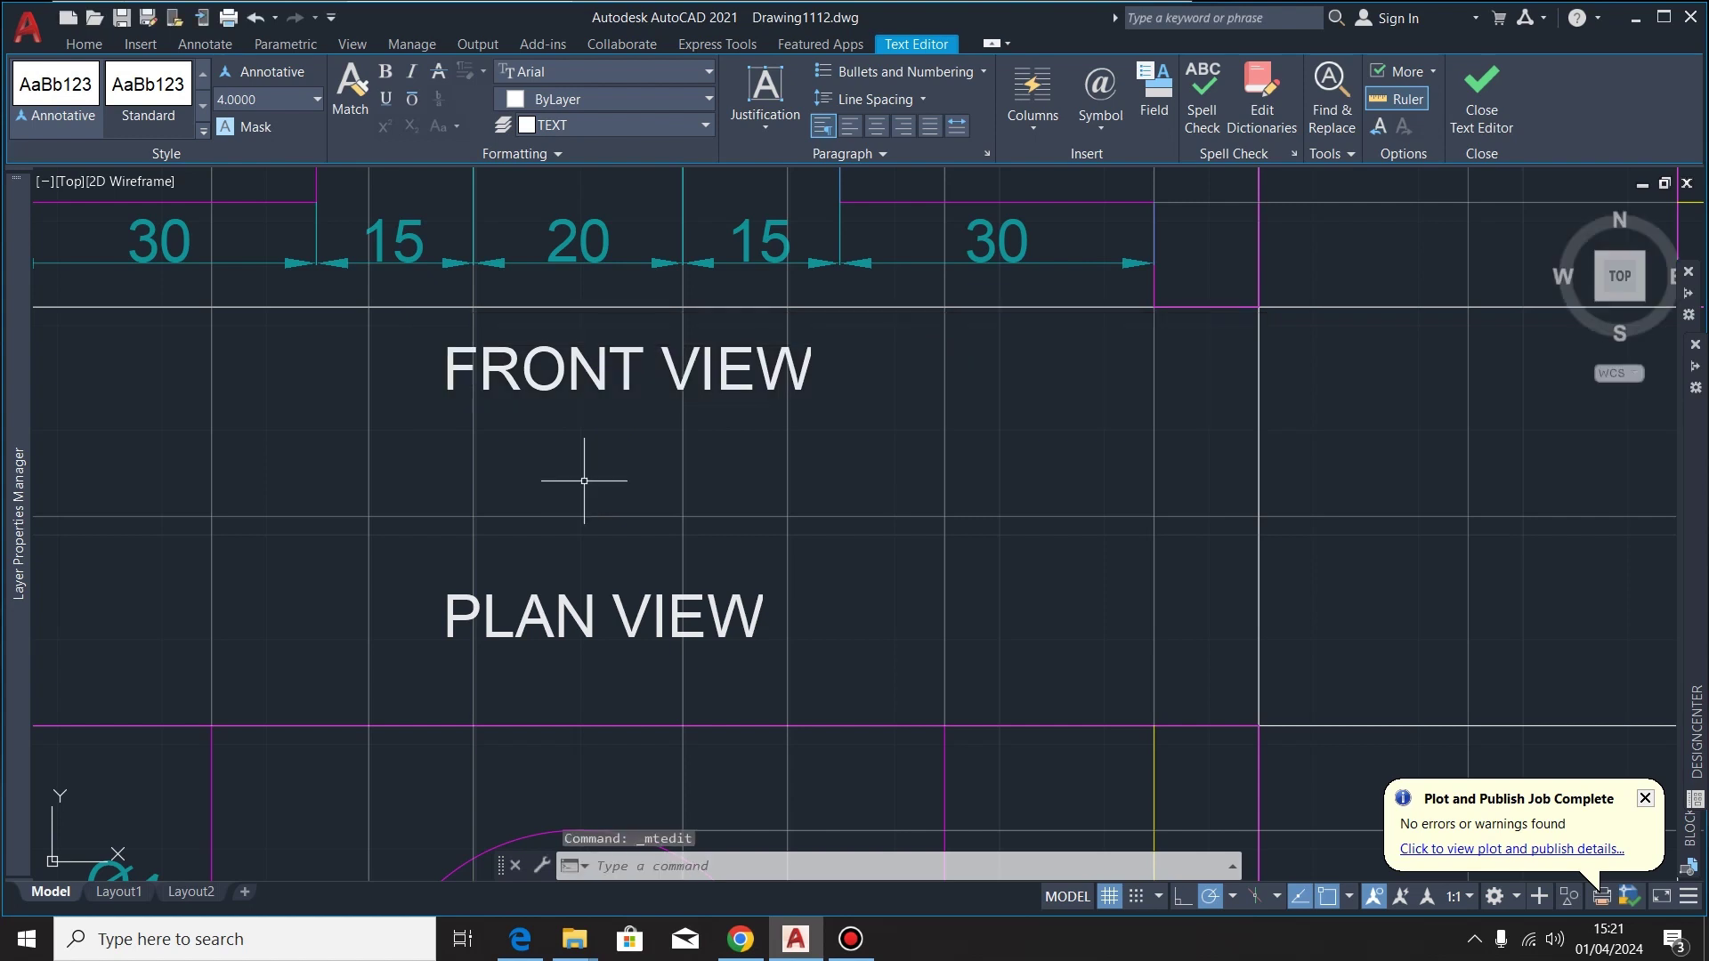
Shift the FRONT VIEW label slightly left to align it beneath the front view
click(503, 373)
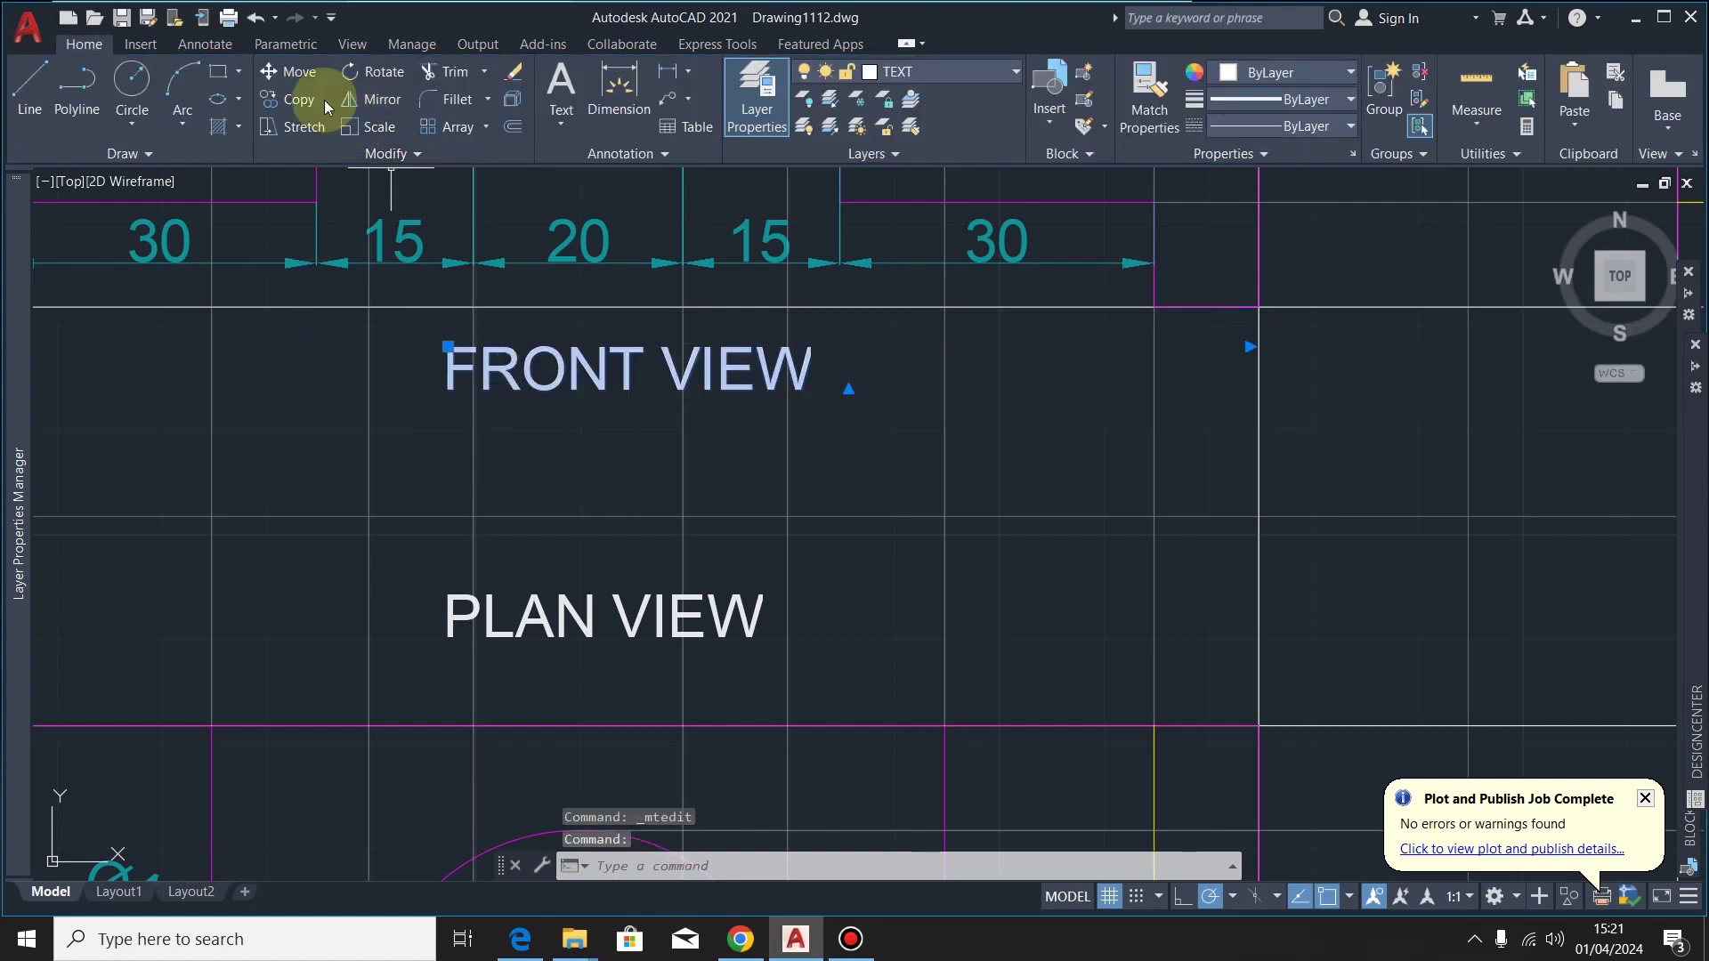
click(294, 71)
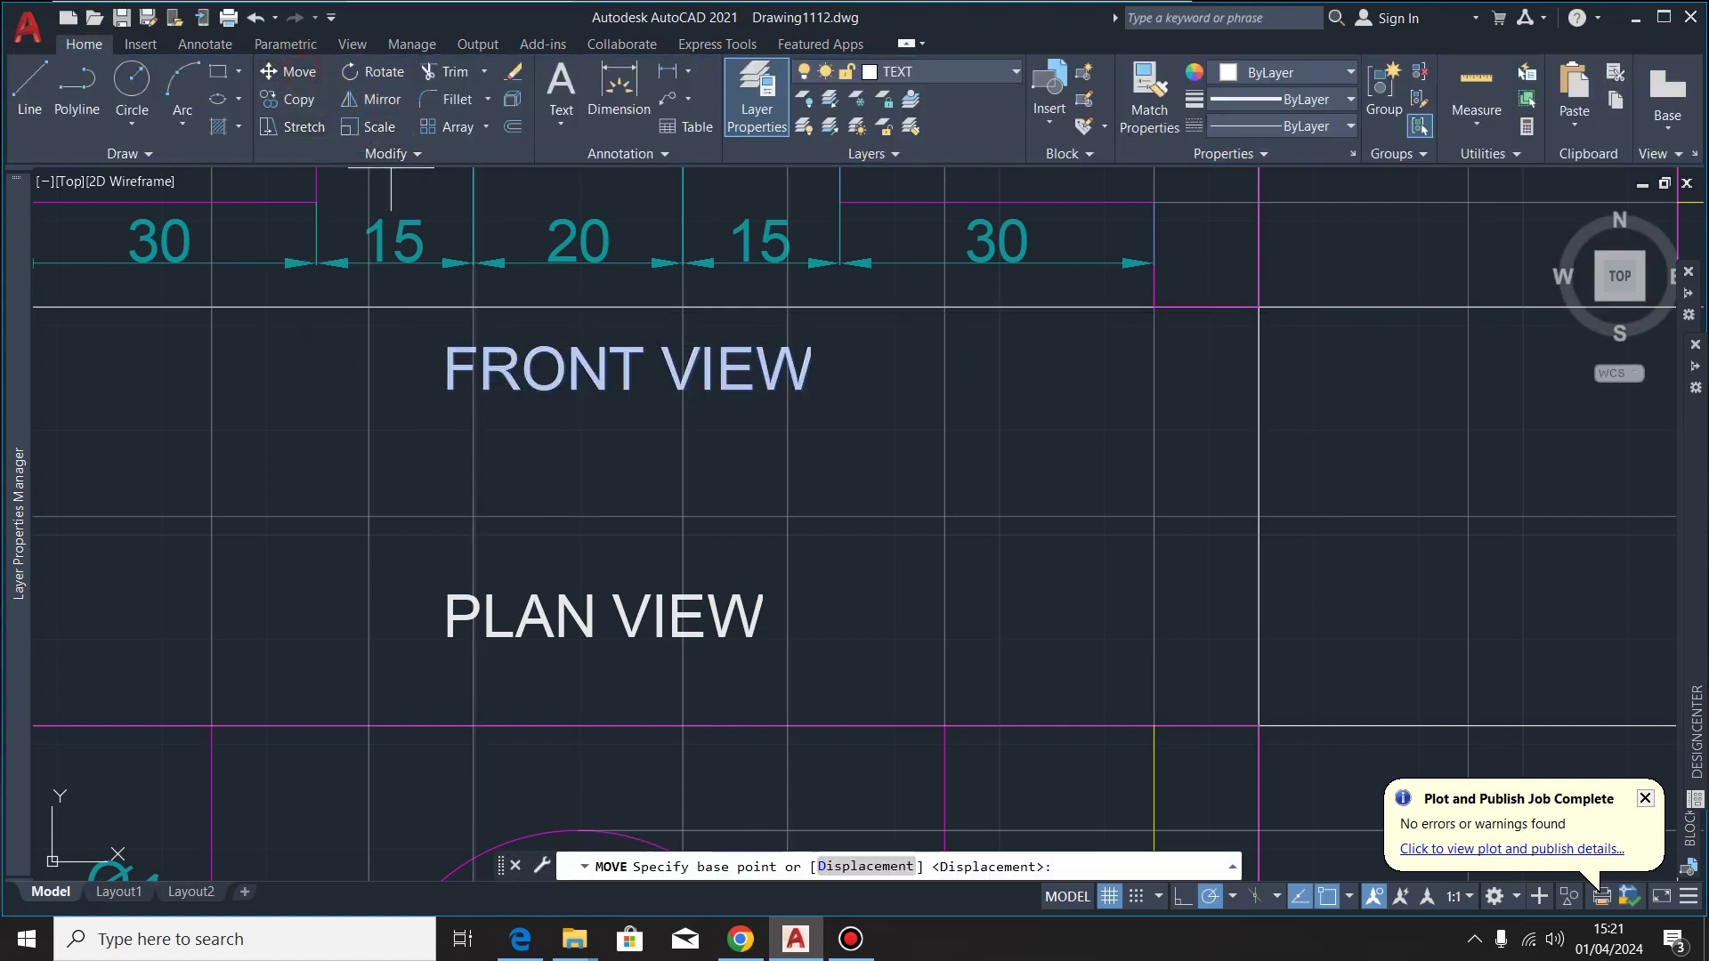
click(442, 386)
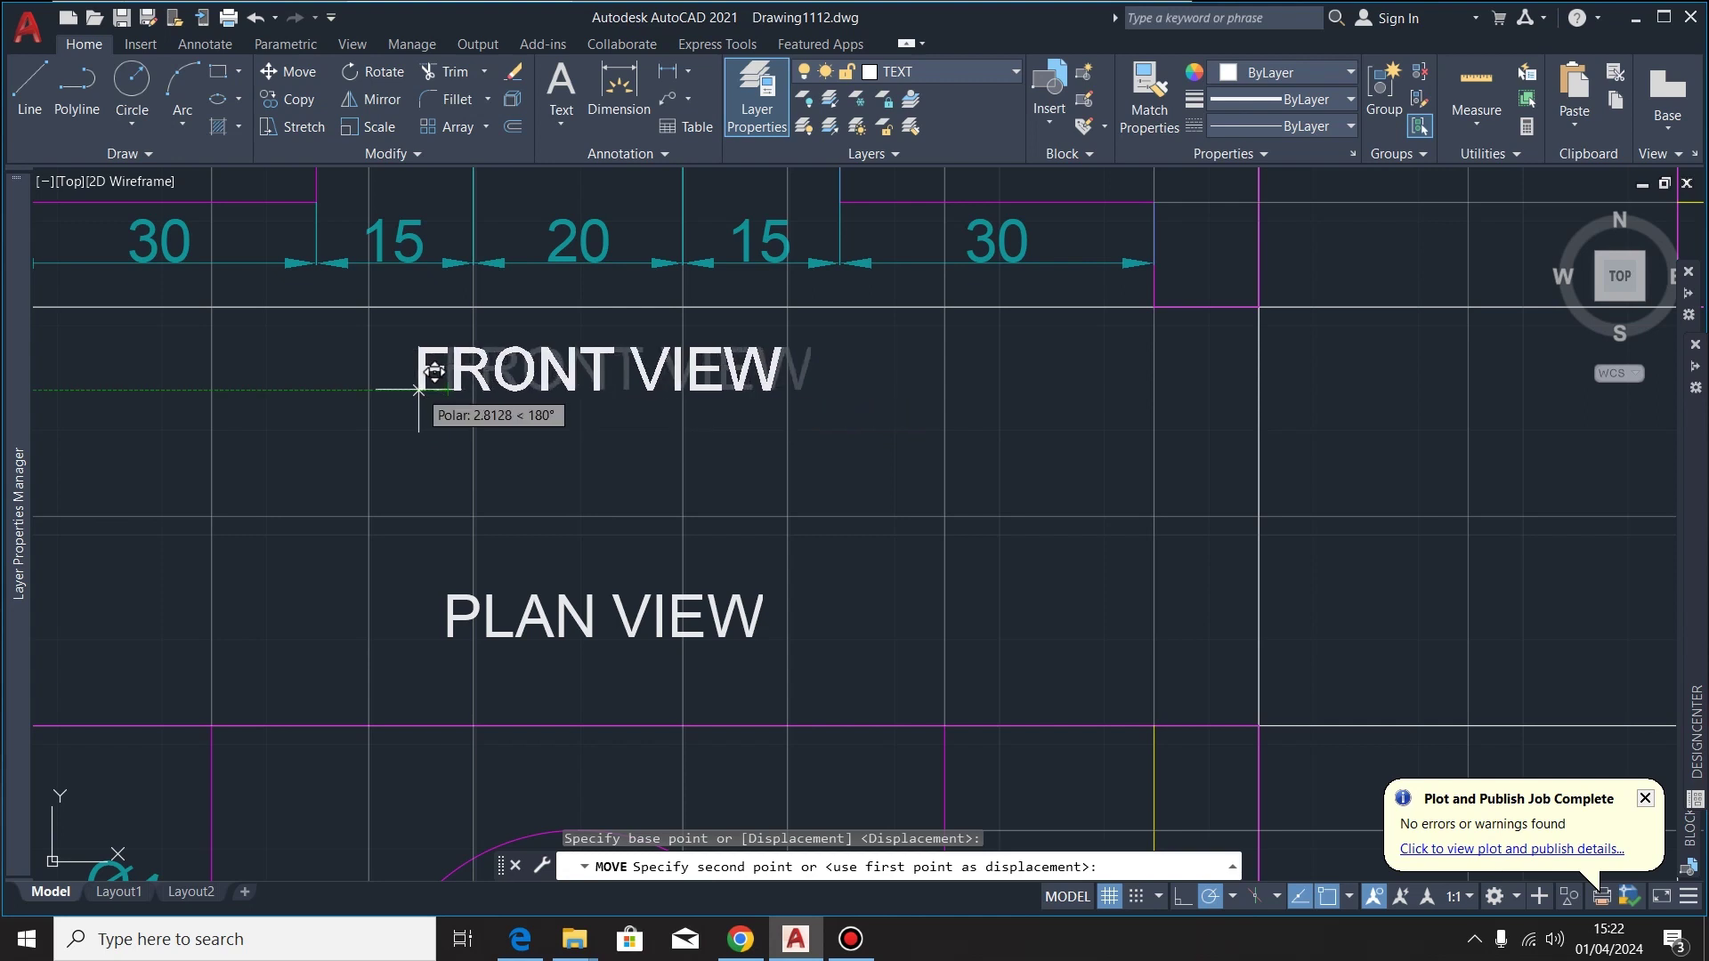
click(419, 389)
scroll(782, 457, down, 6)
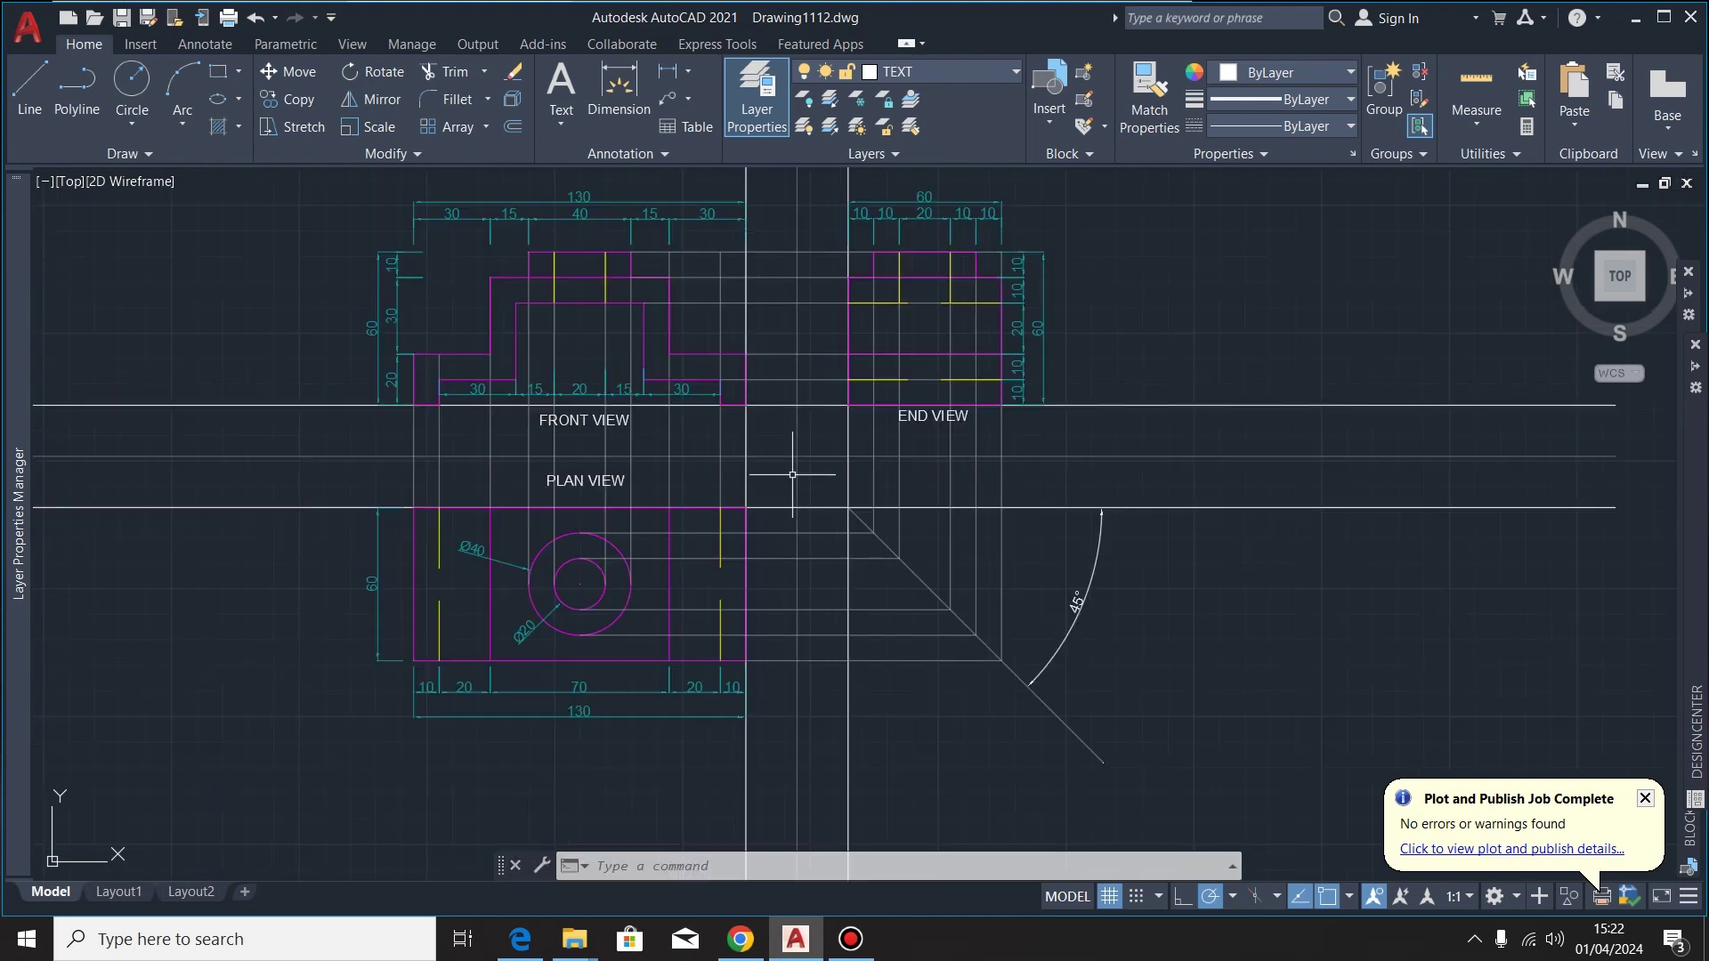